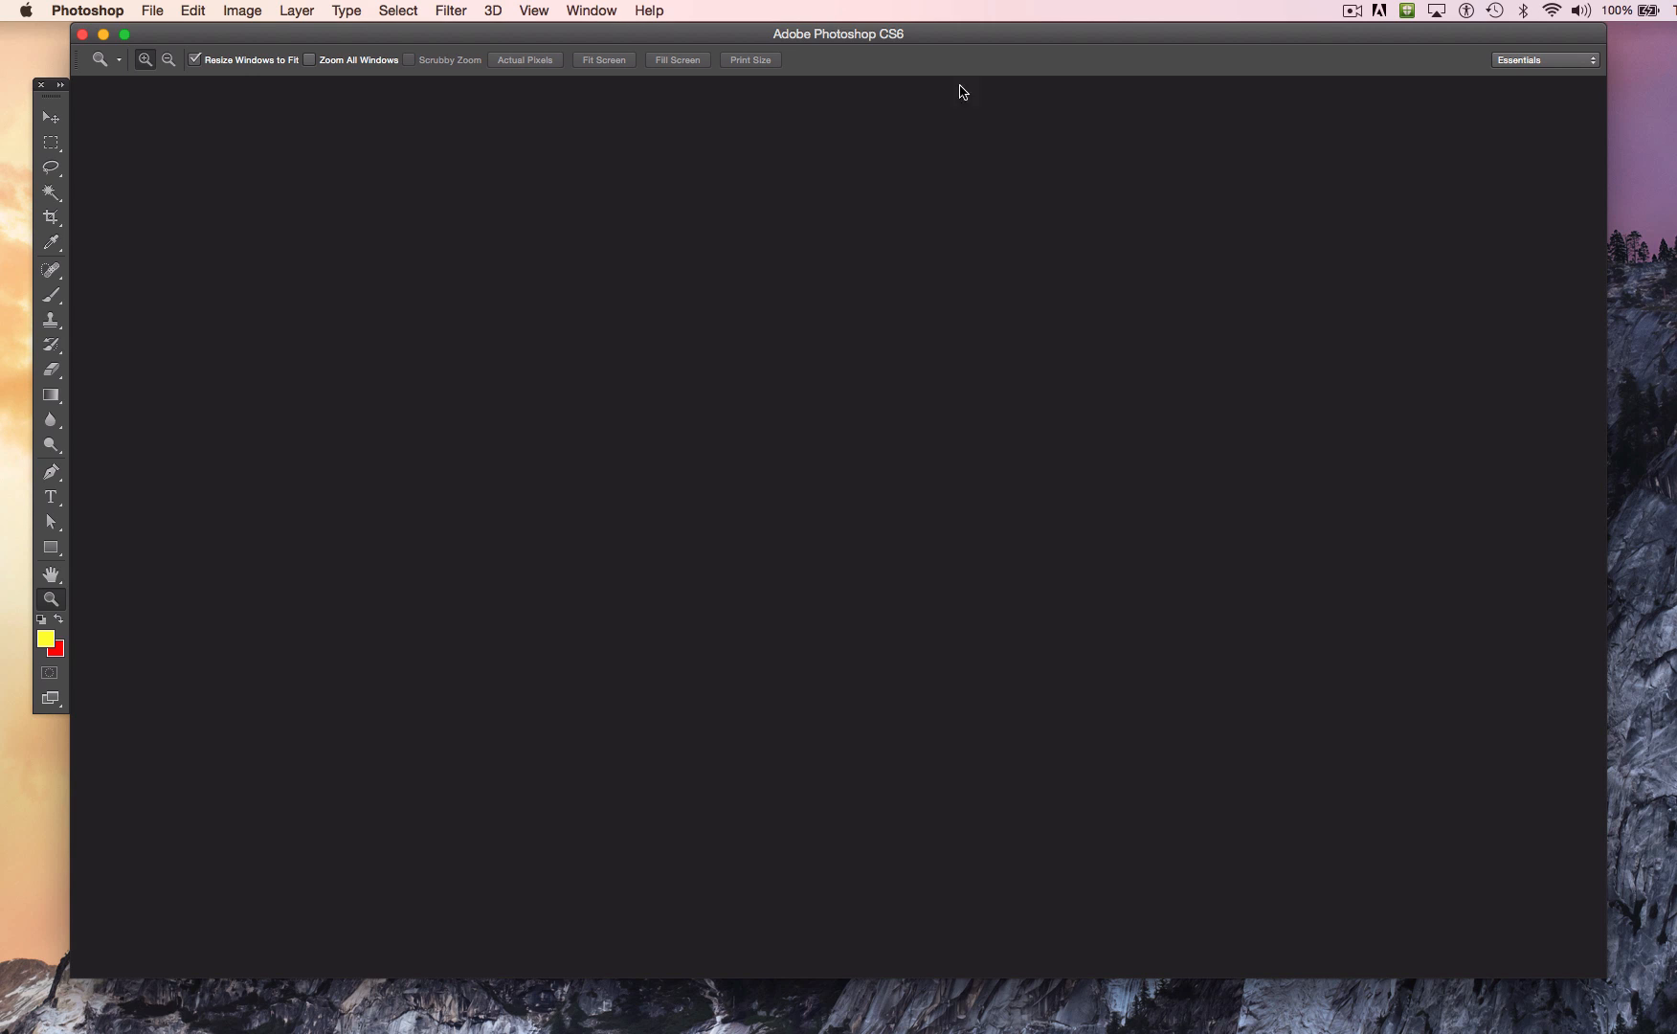
Step: Turn the Application Frame off and back on
left_click(590, 11)
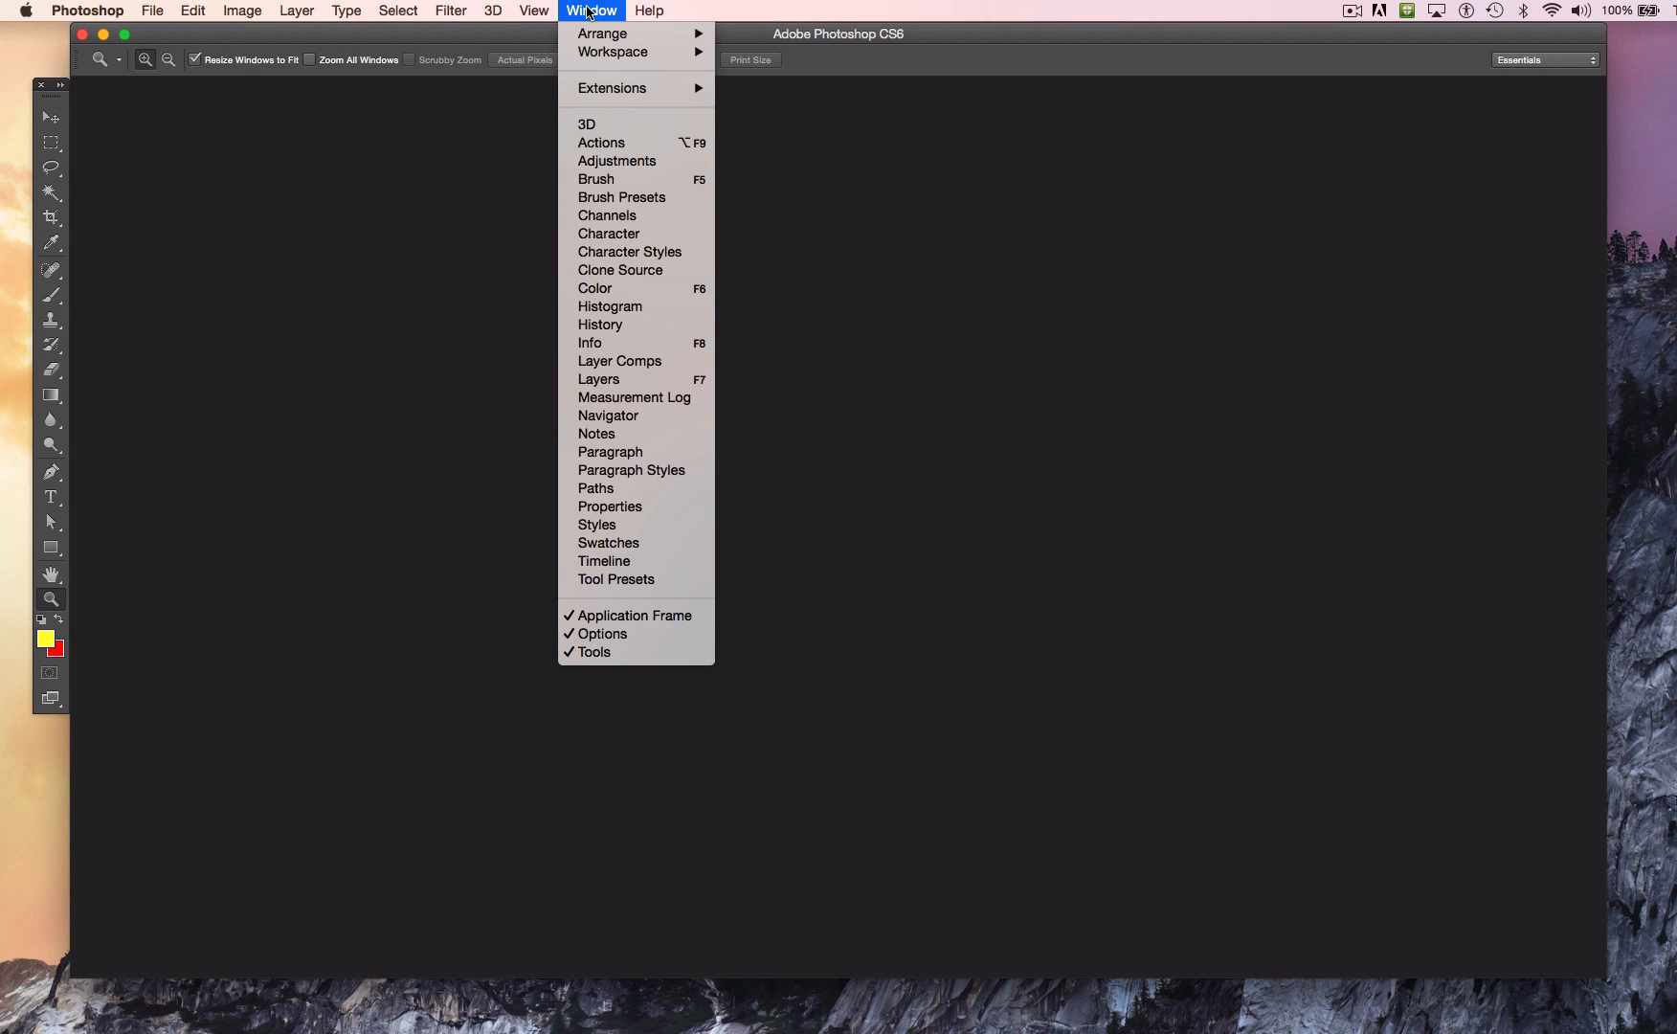
left_click(673, 623)
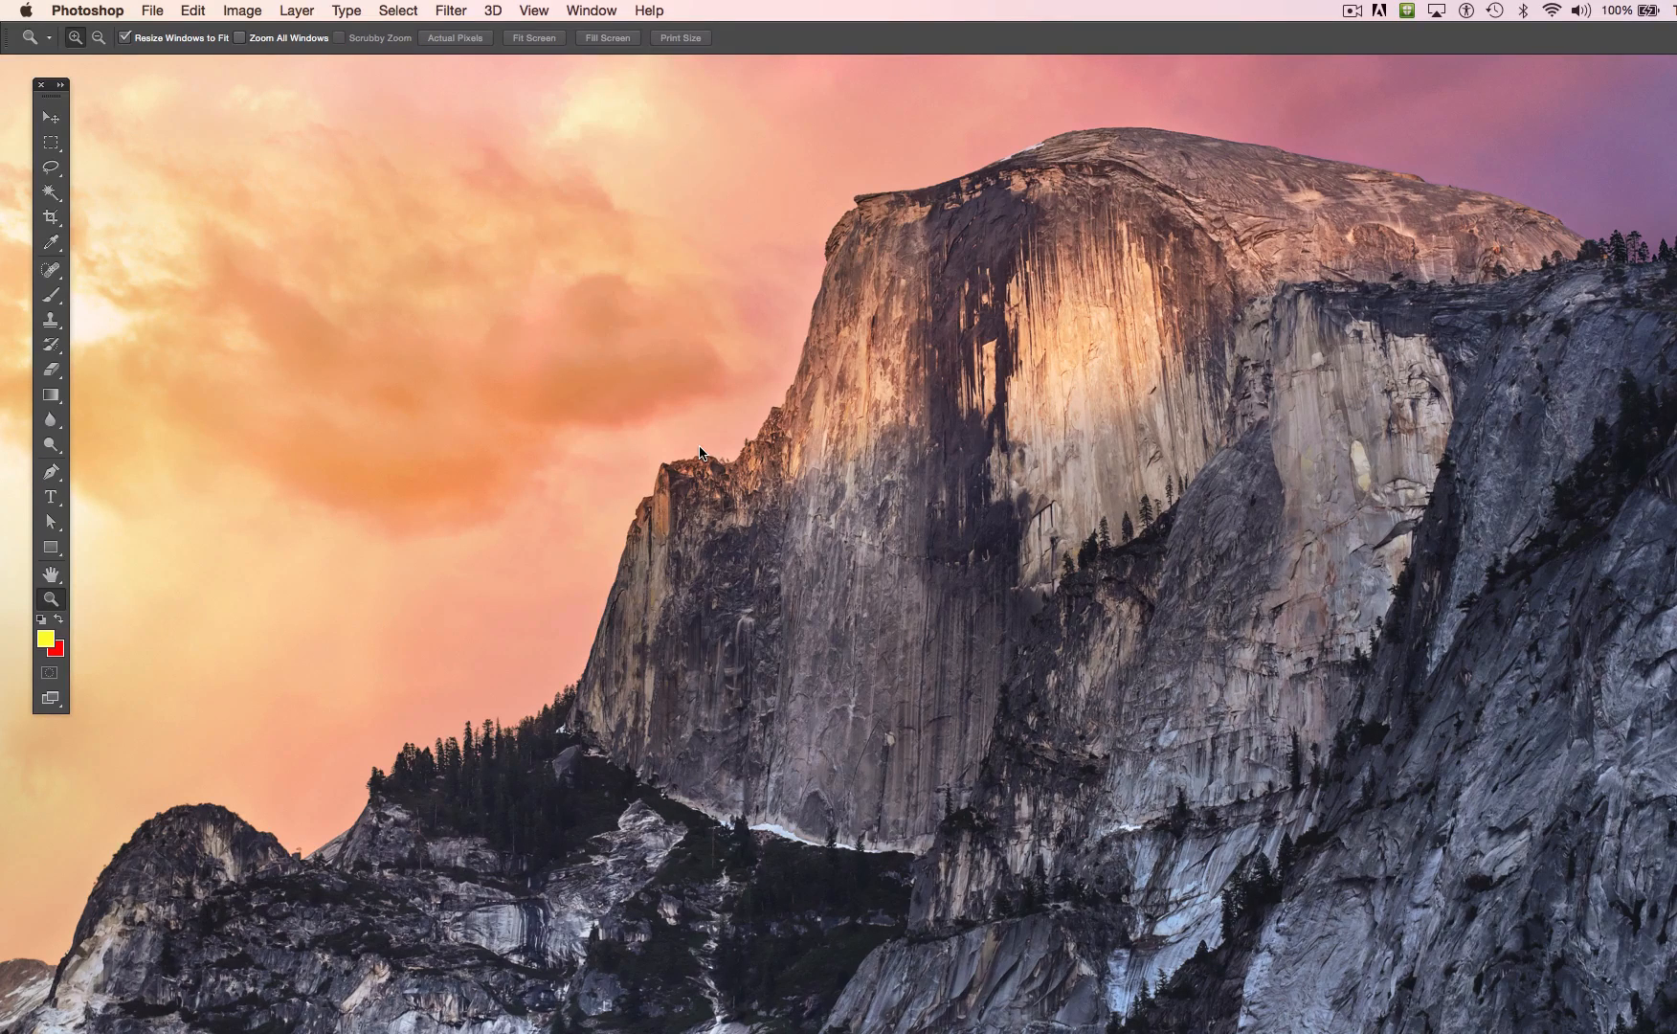
left_click(591, 10)
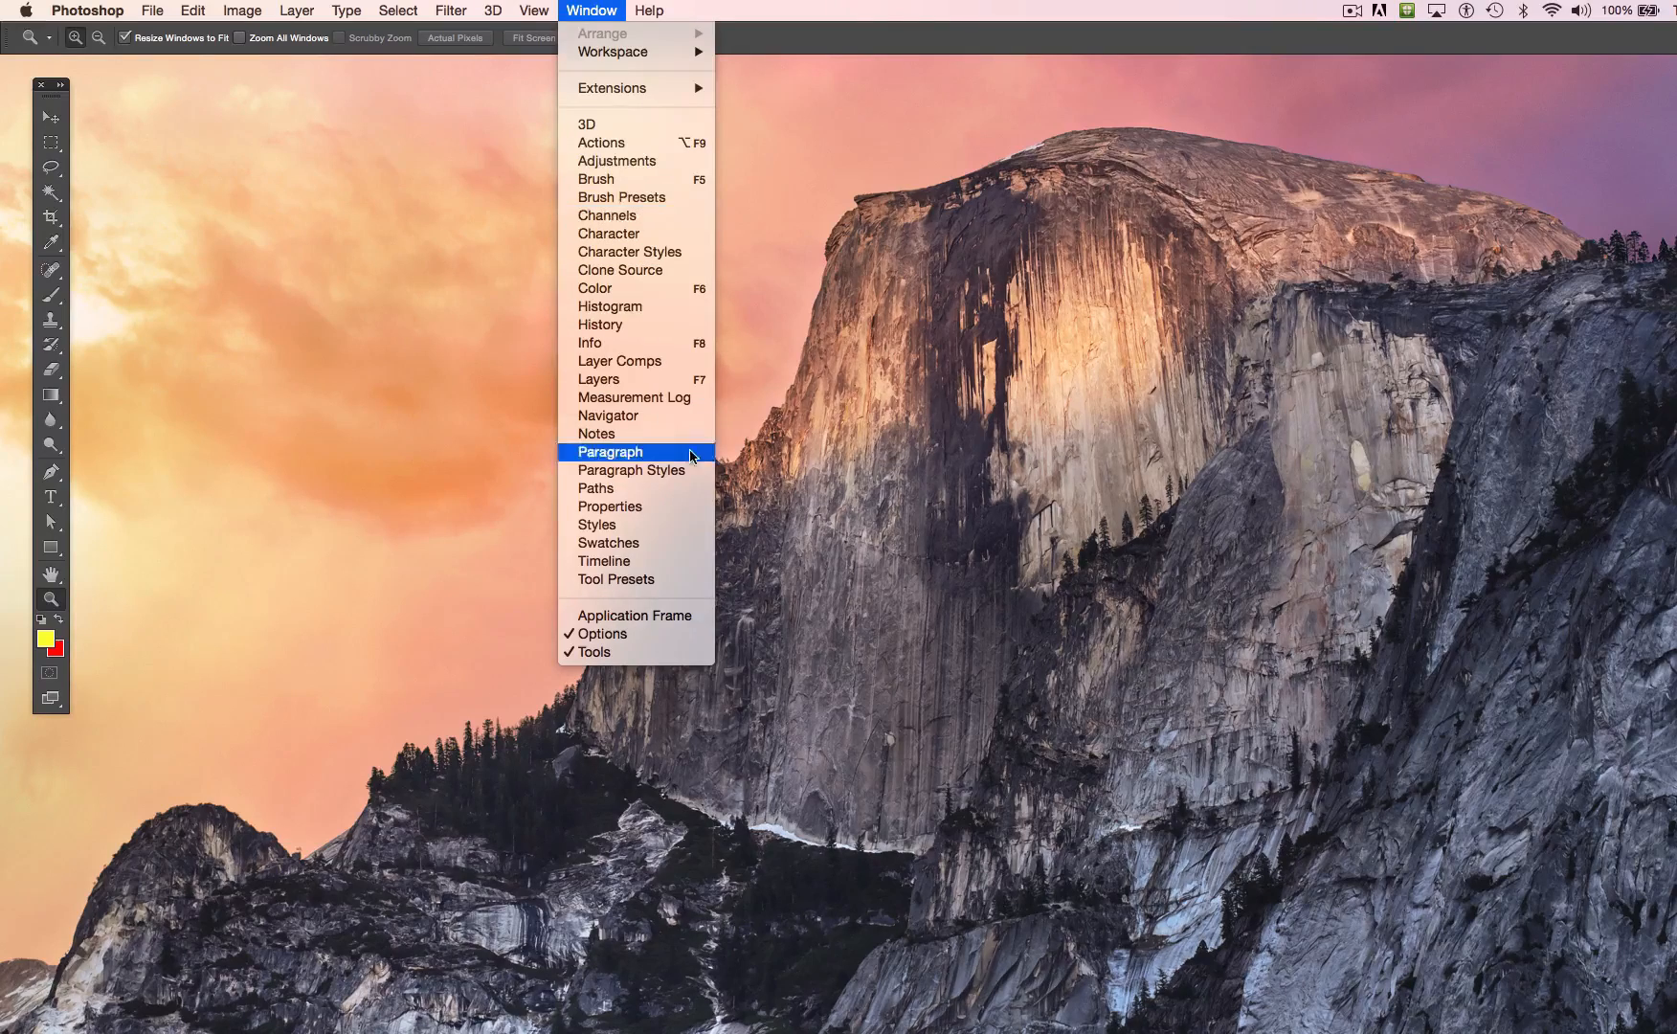
left_click(691, 618)
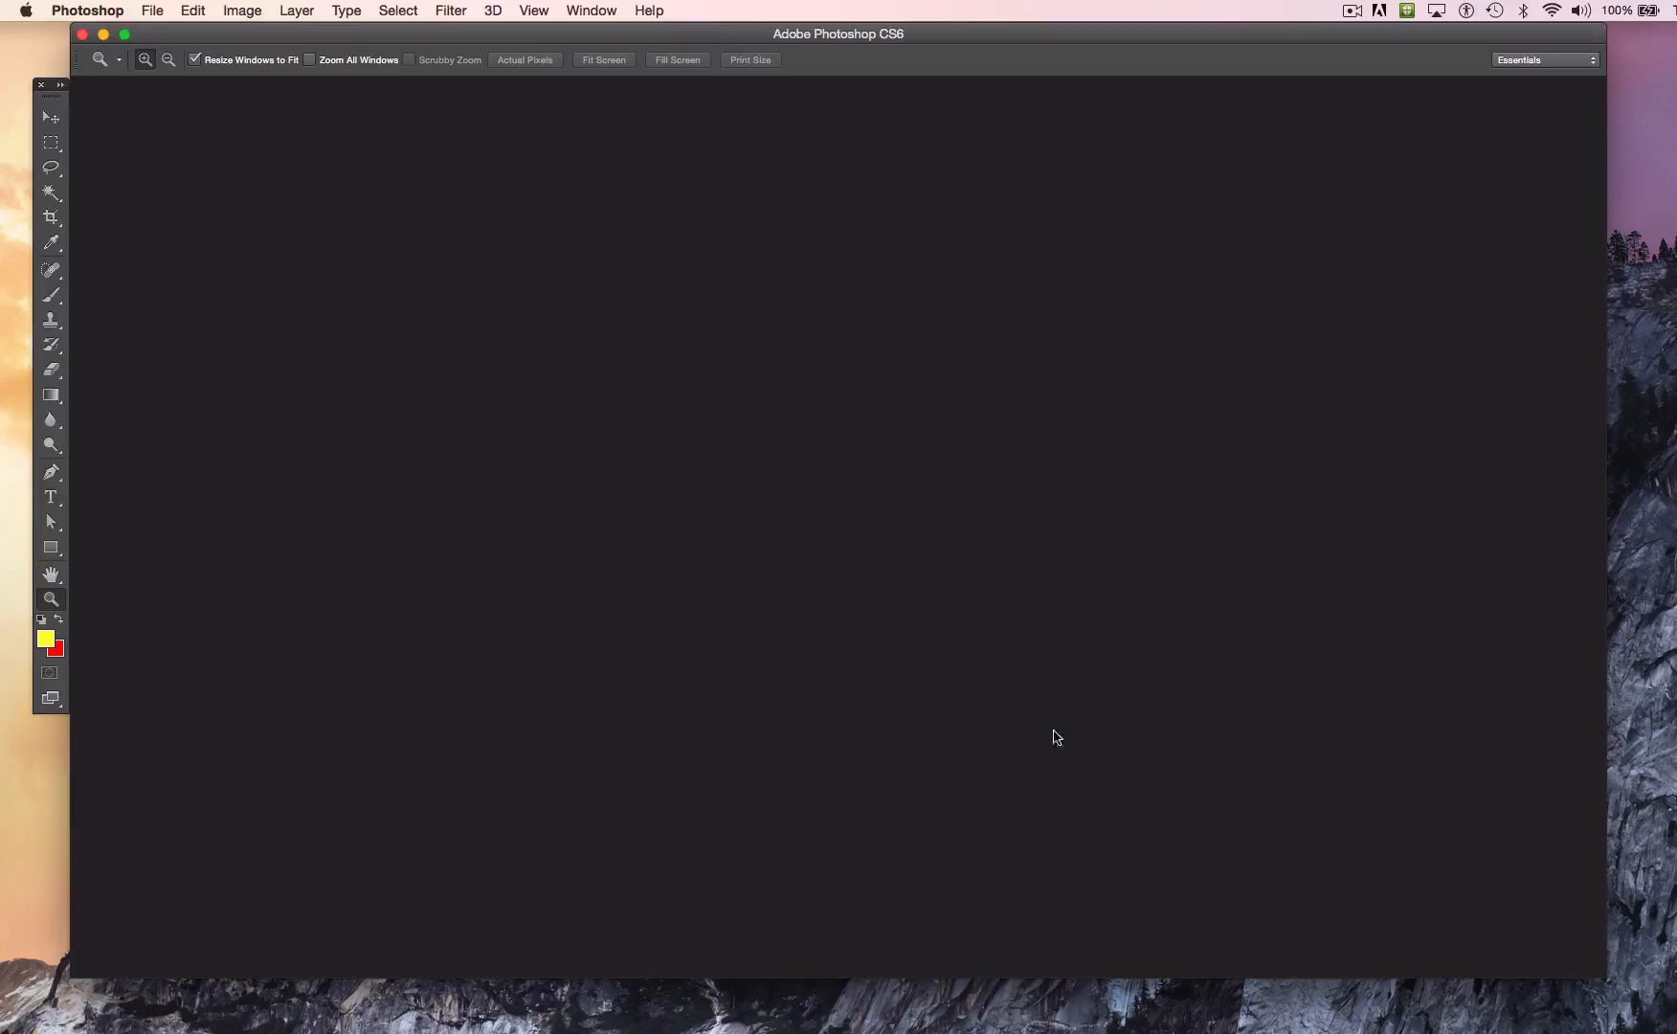
Step: Switch to Firefox and open the full-size image of the round ruby on white from the rubies image results
mouse_move(885, 1030)
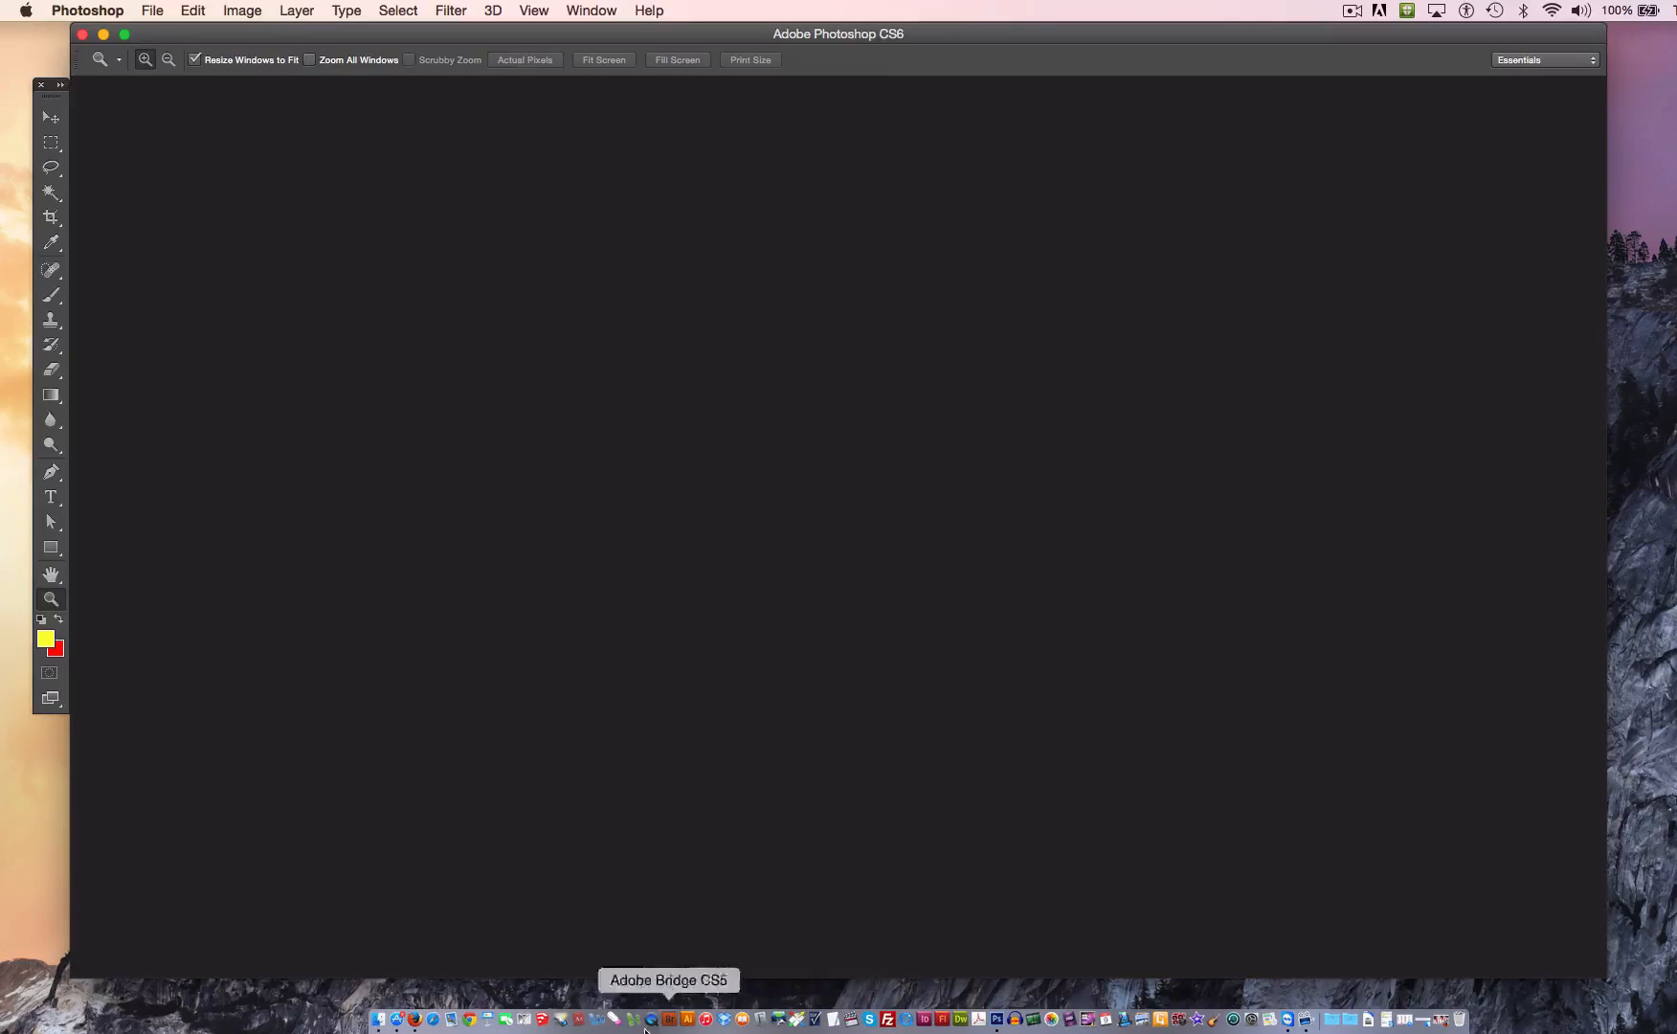
left_click(410, 1022)
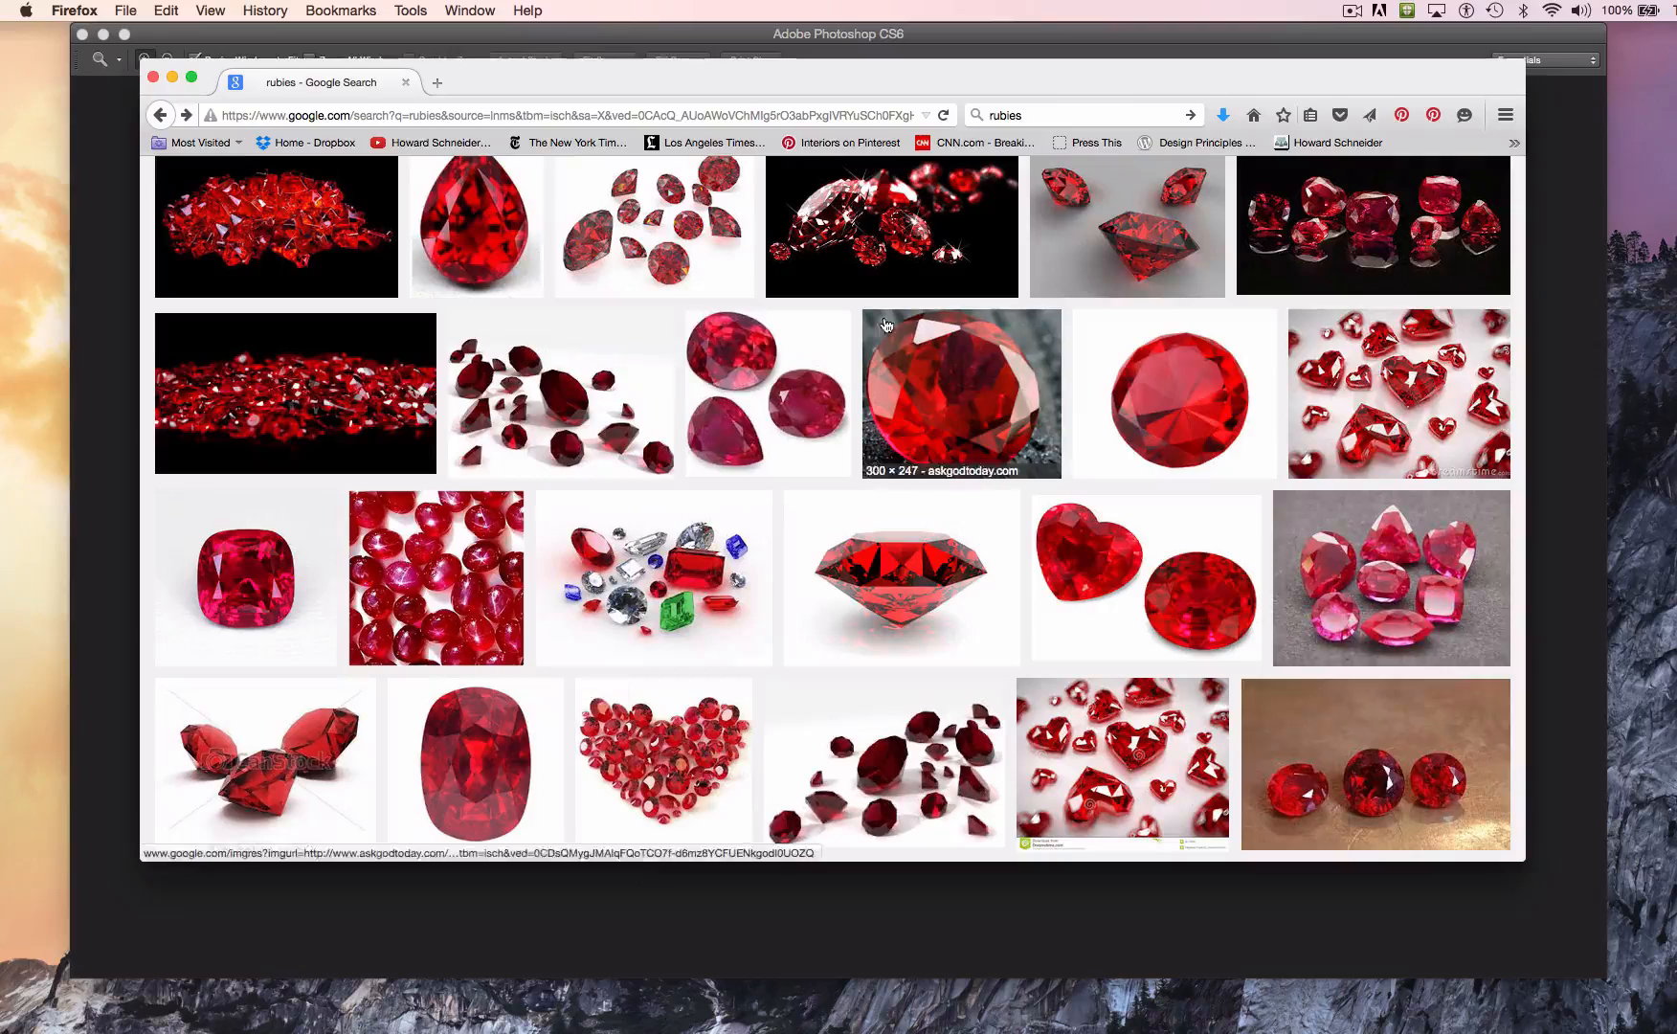
left_click_drag(1073, 82, 1039, 112)
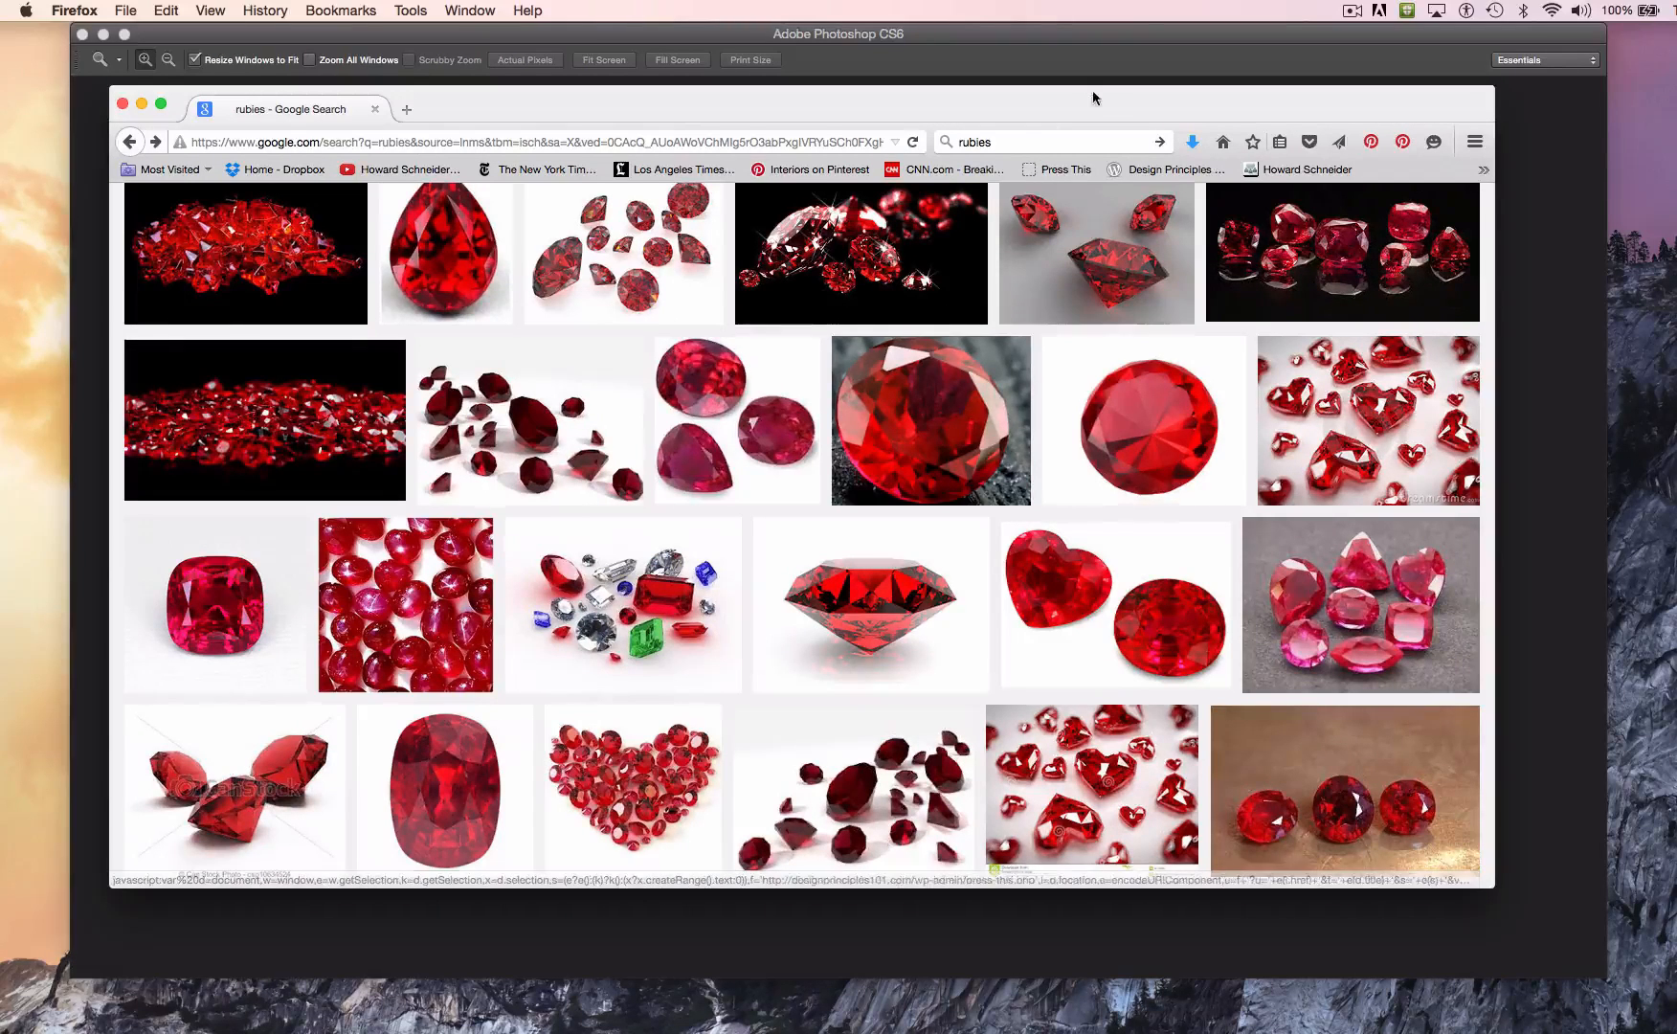
left_click(1143, 429)
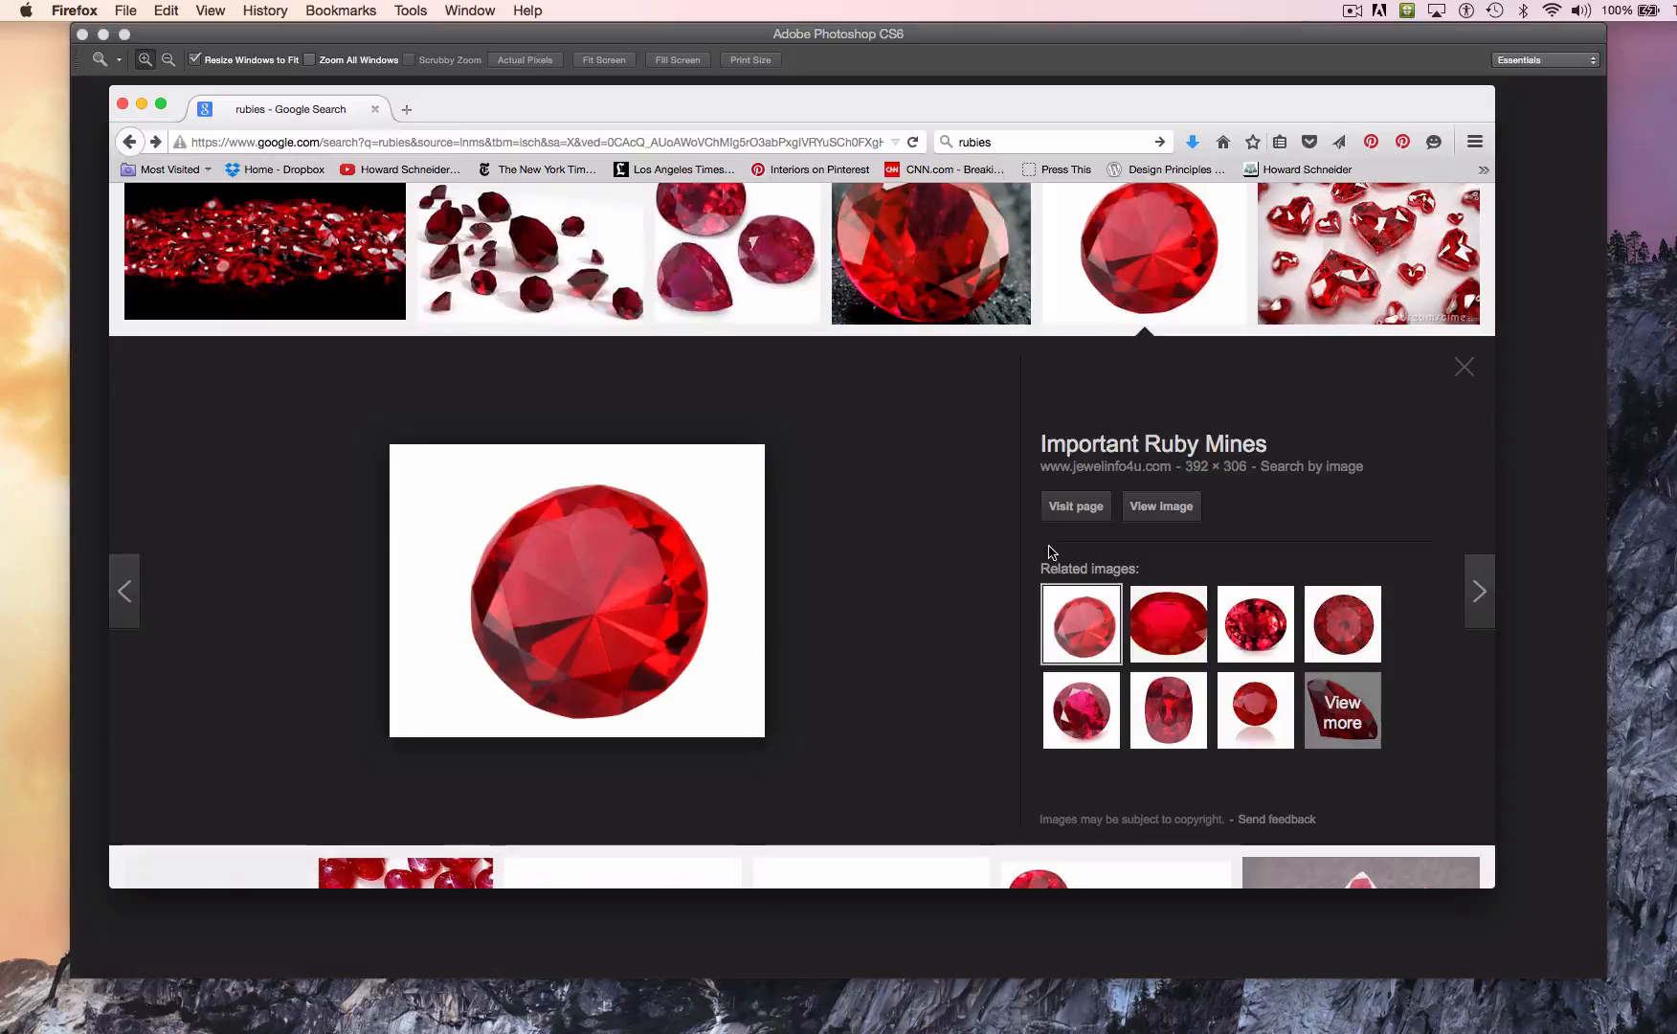
left_click(1157, 507)
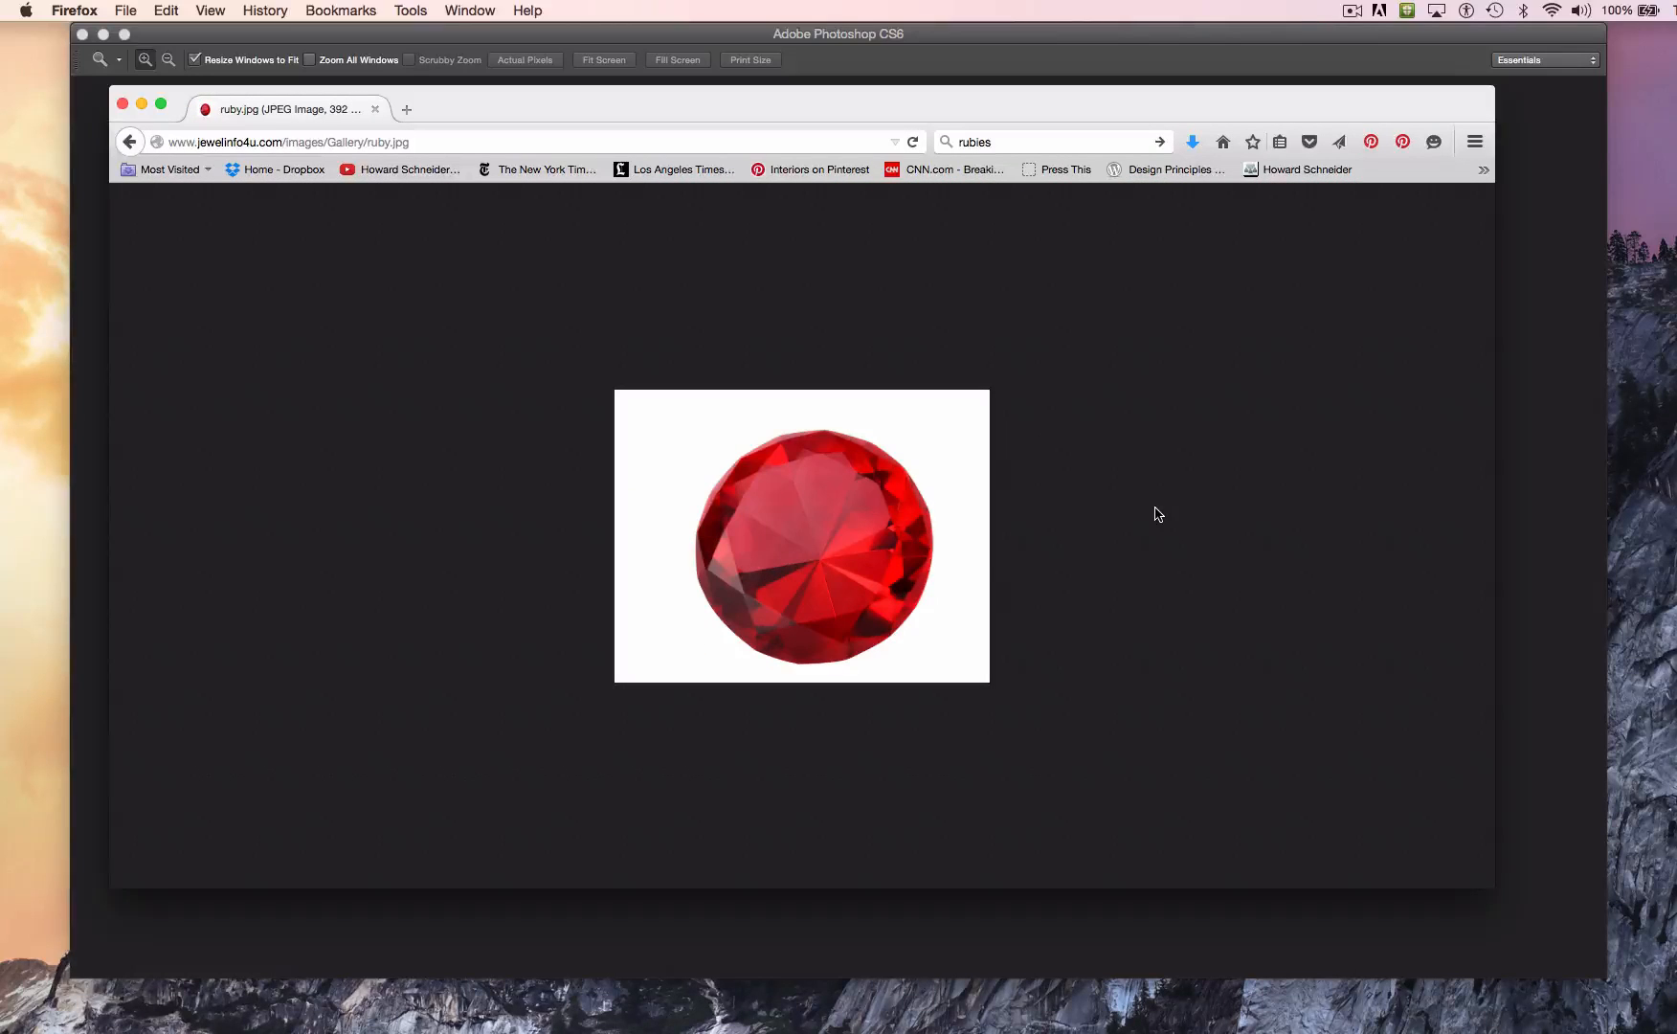
Step: Save the ruby image to the Desktop as ruby.jpg
mouse_move(790, 564)
right_click(794, 565)
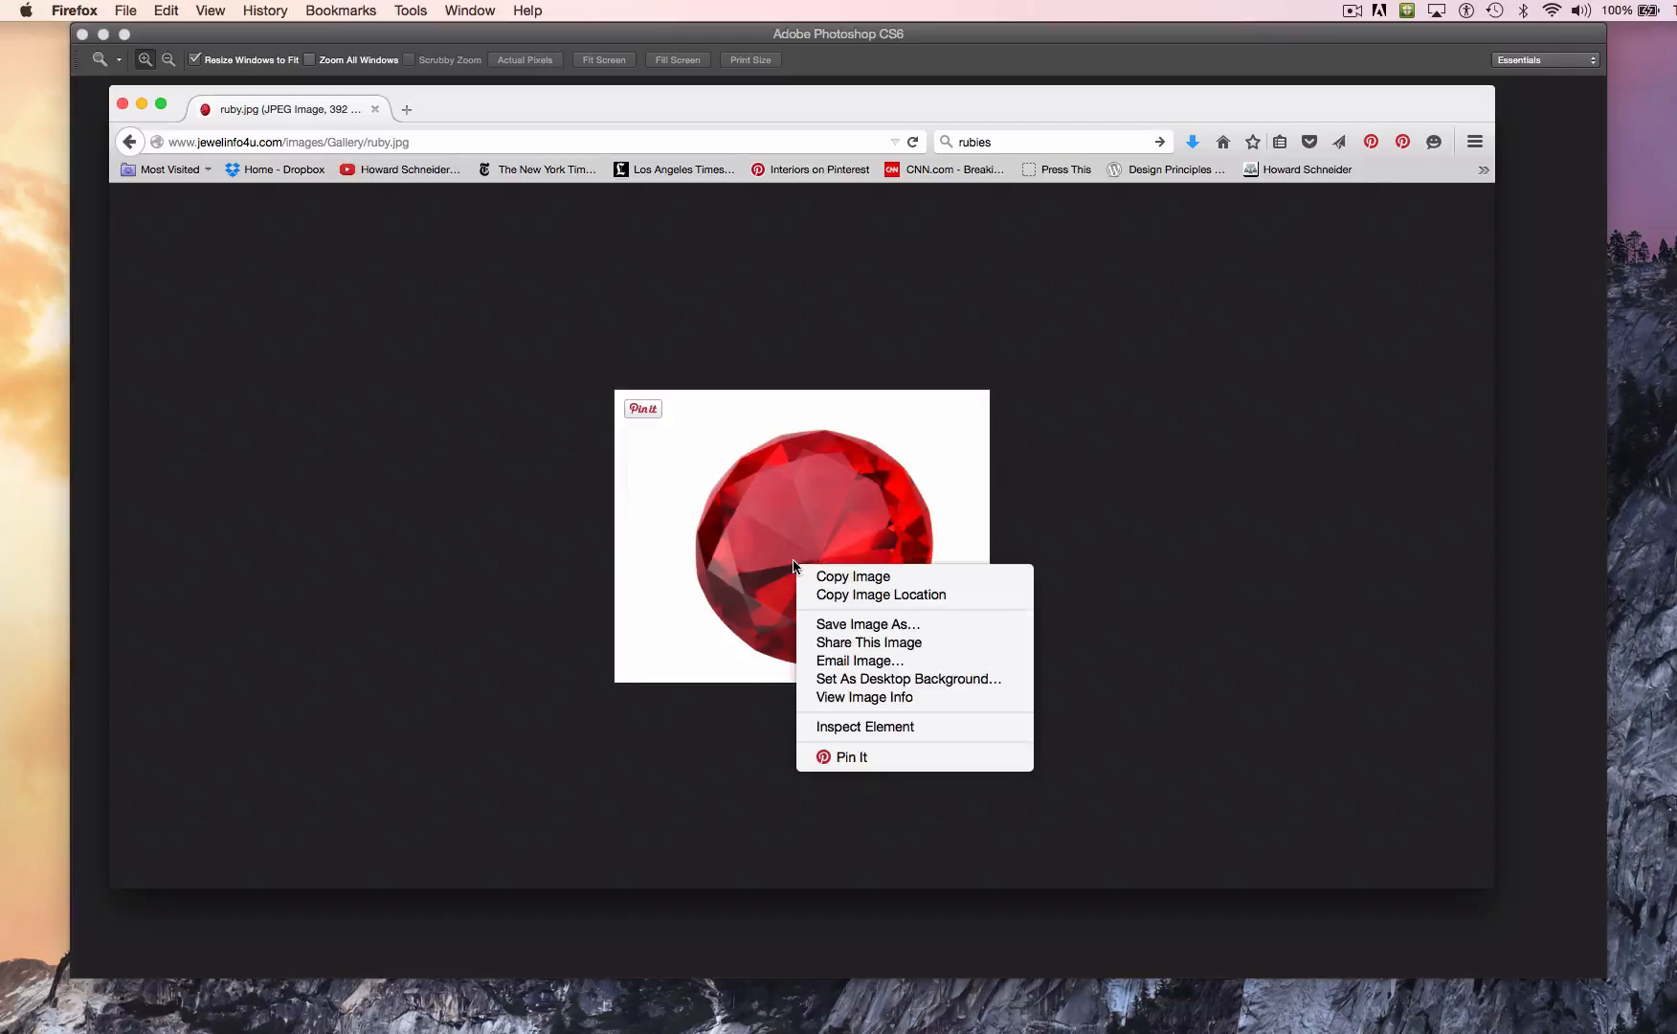
left_click(864, 621)
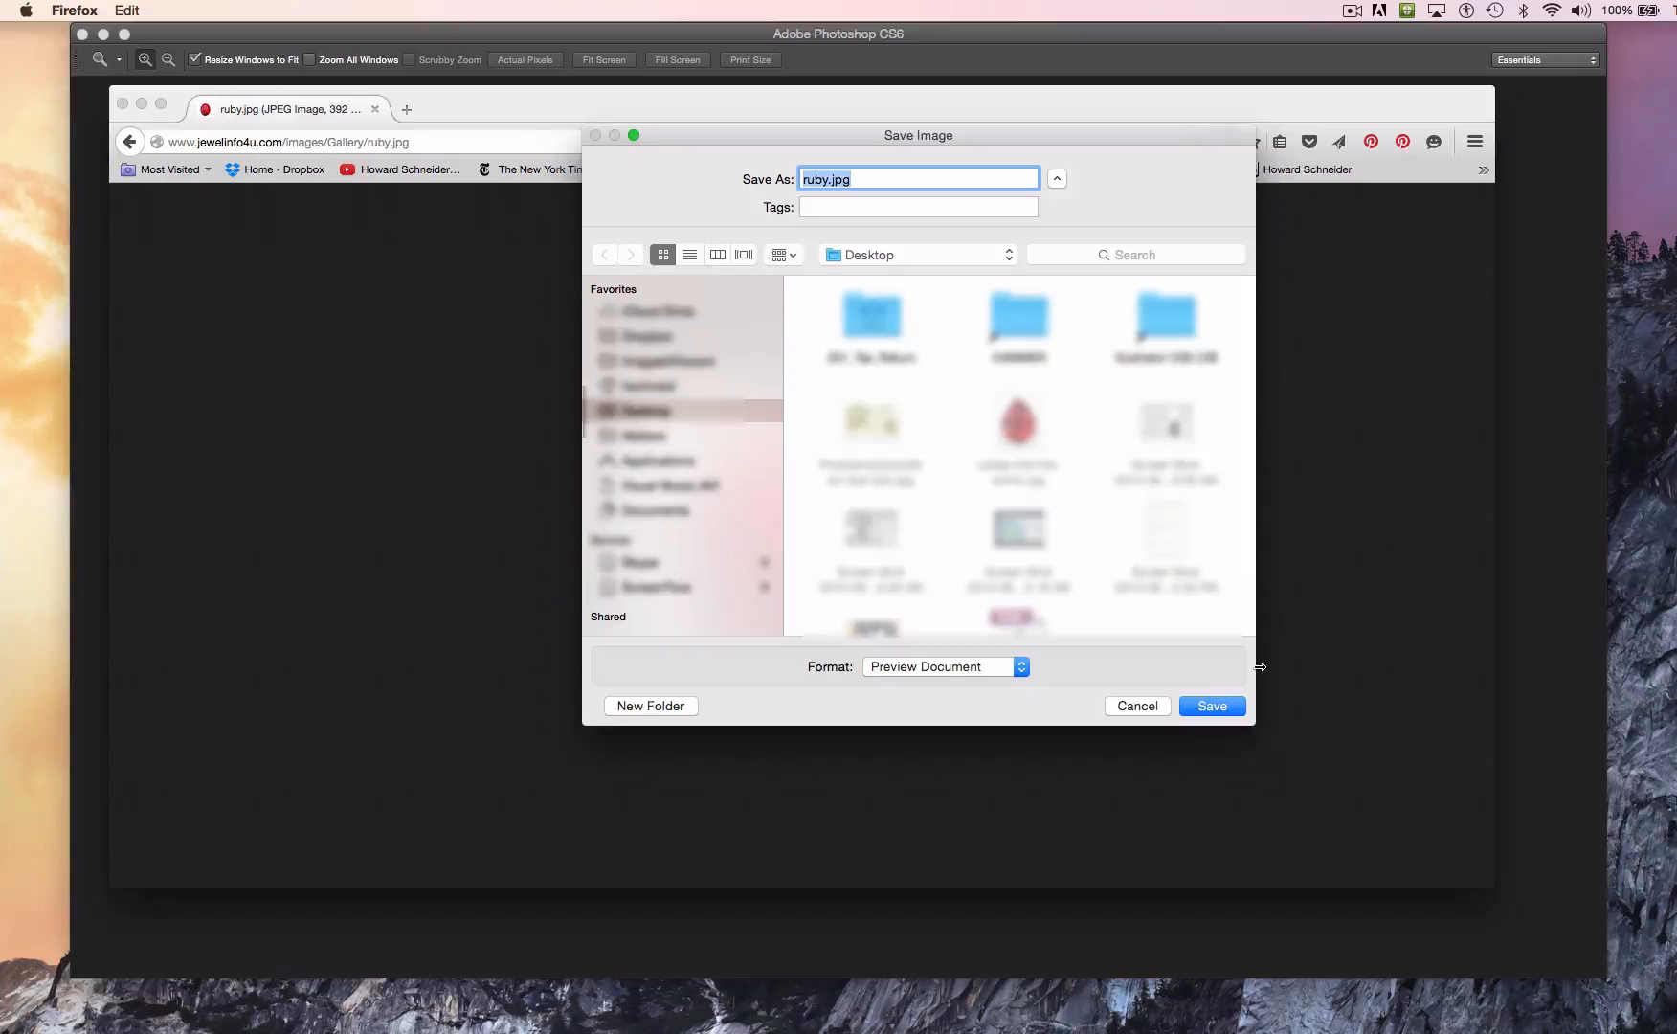
left_click(1187, 708)
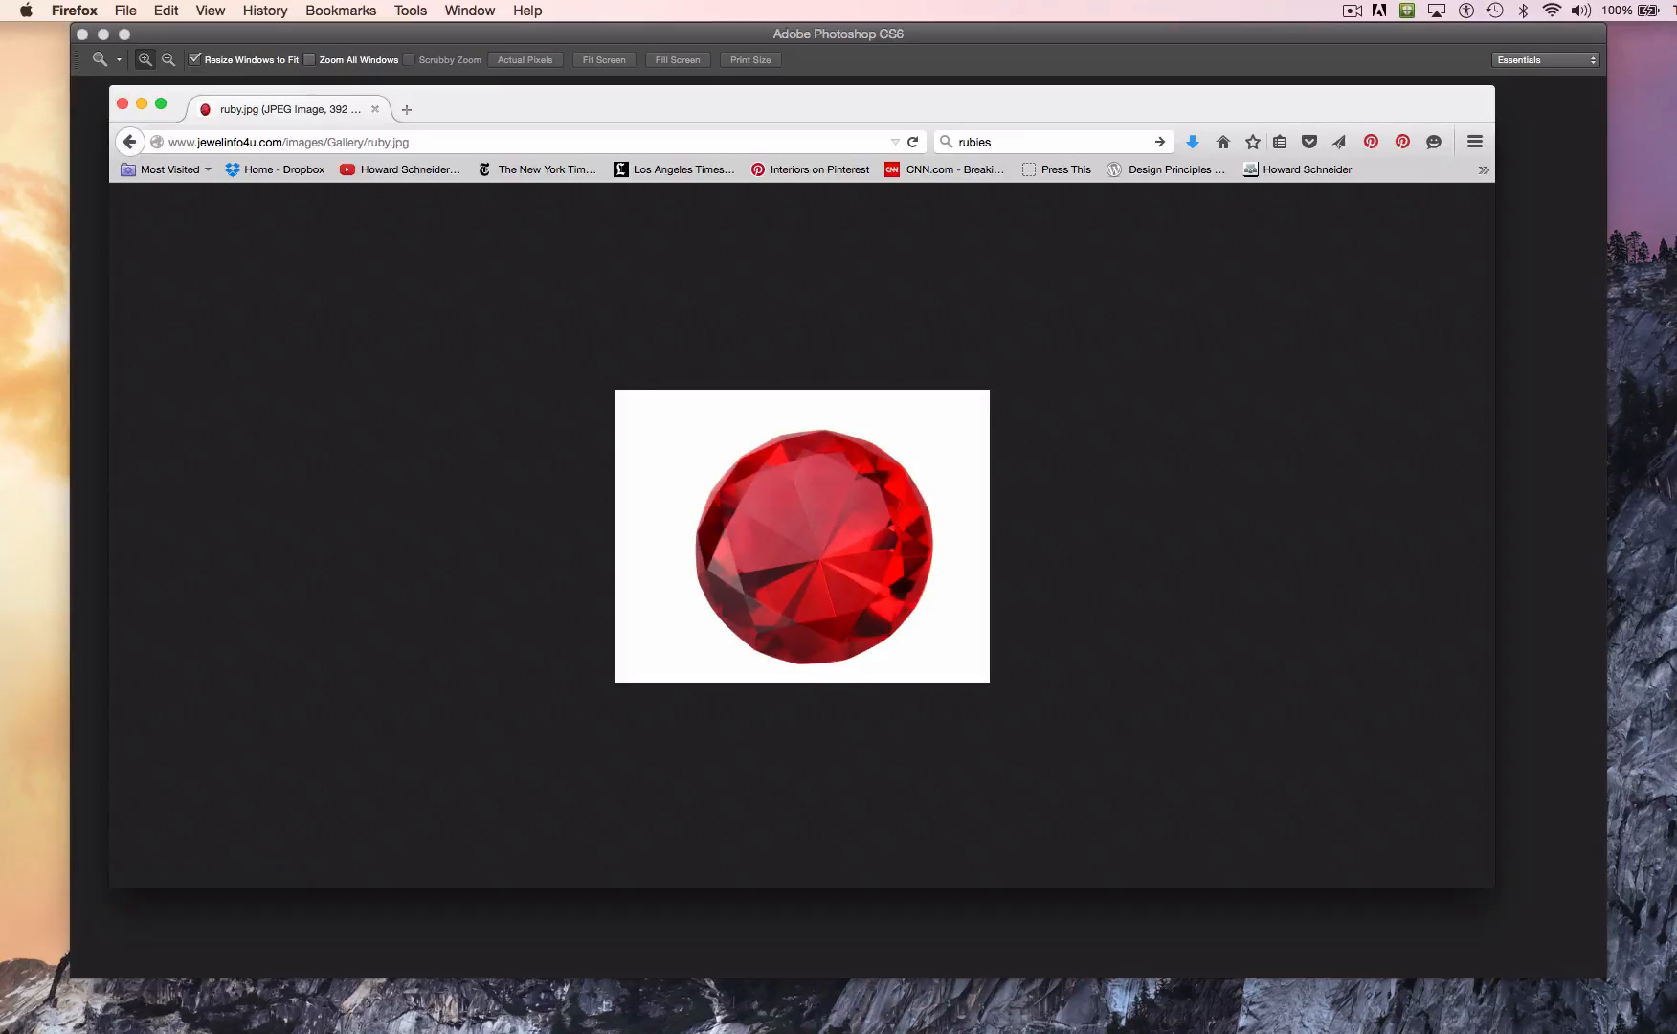
Step: Open the saved ruby.jpg in Photoshop
left_click_drag(1675, 532, 1007, 1024)
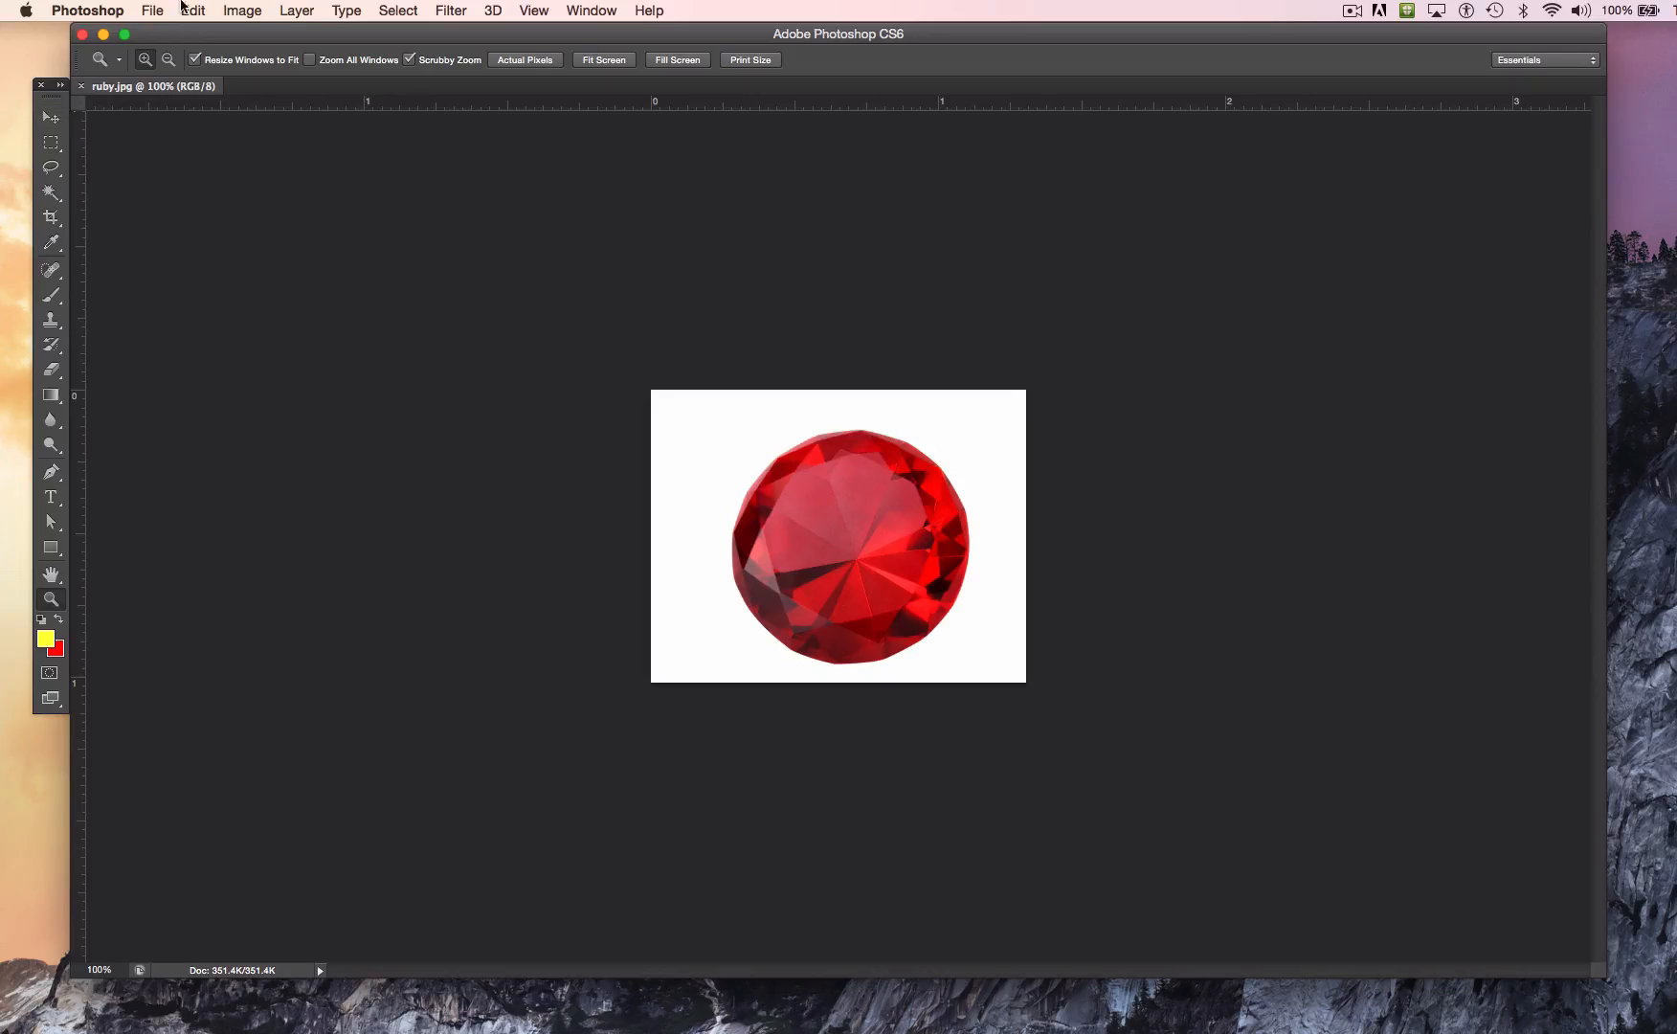
left_click(604, 8)
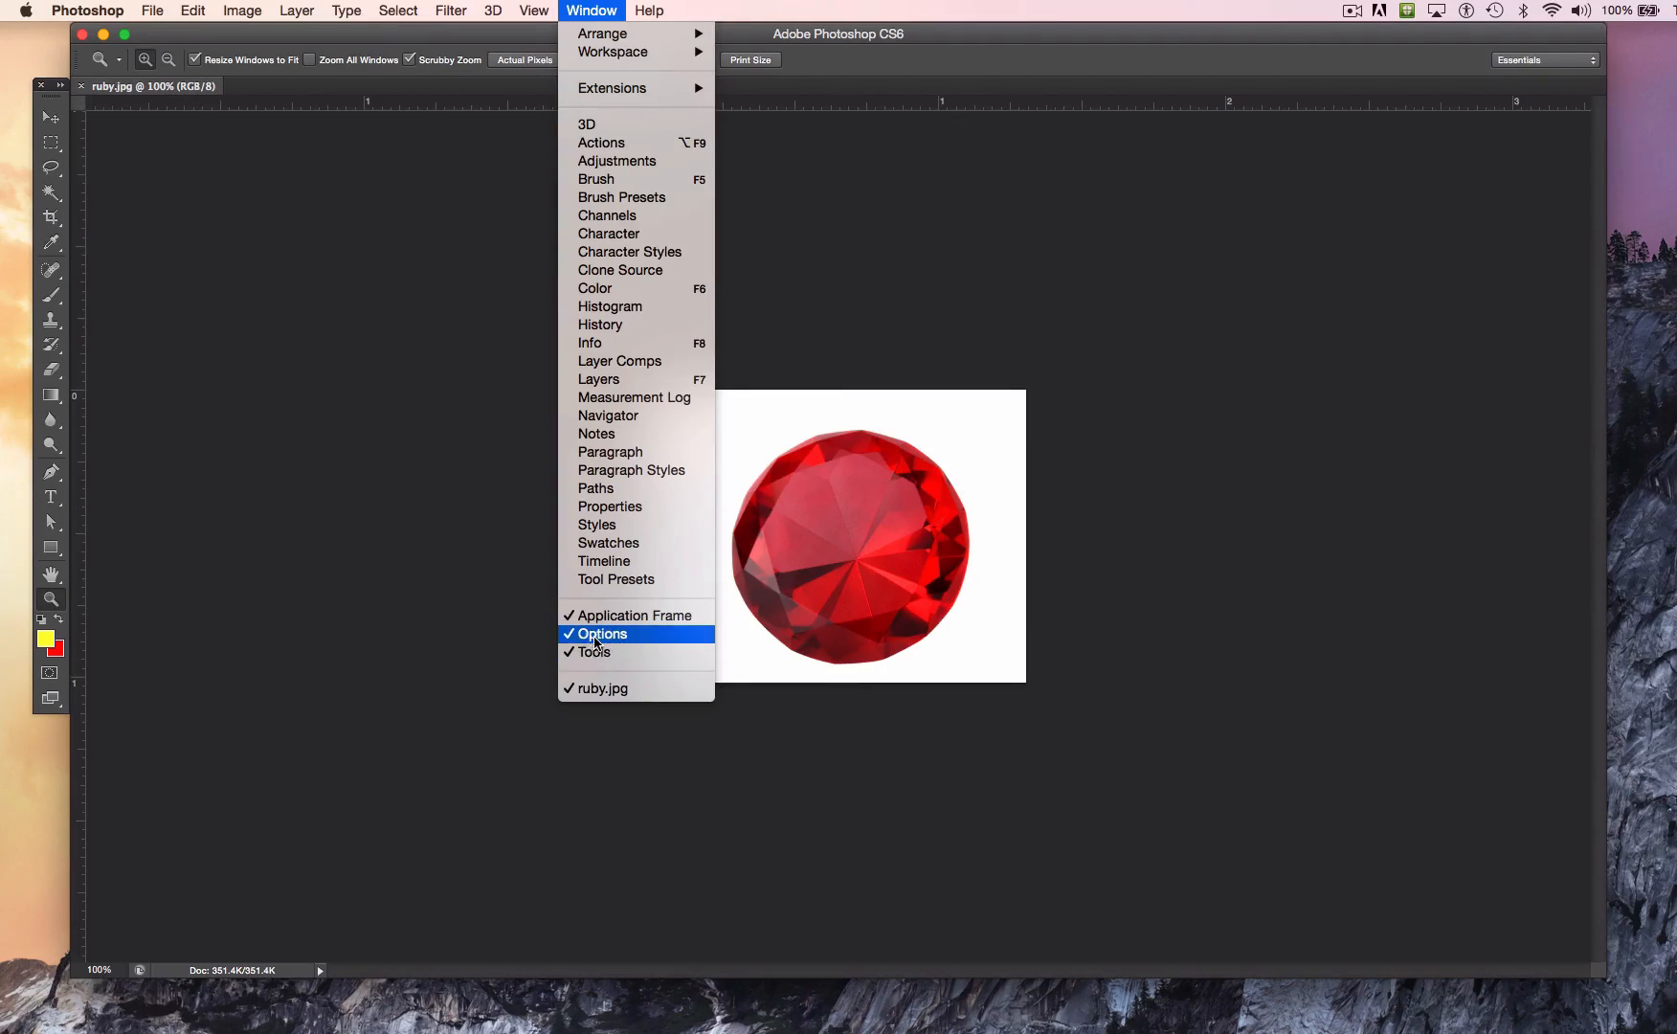
left_click(771, 203)
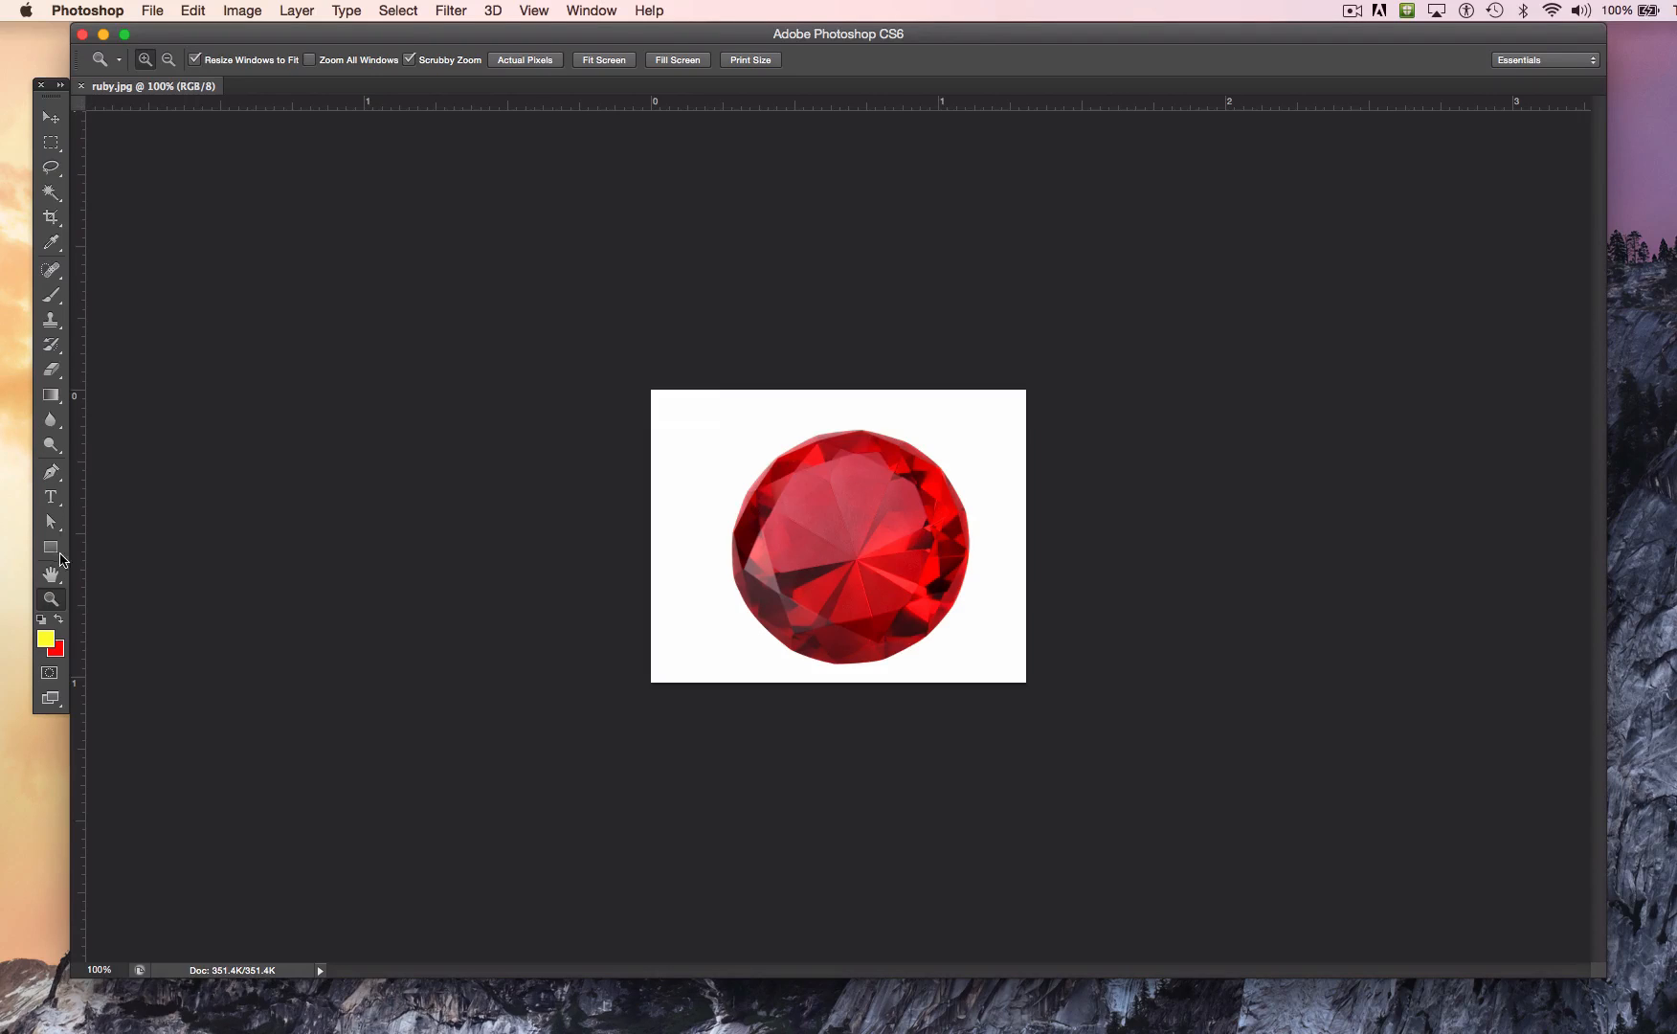
Step: Examine the pixels and the outer edge of the ruby in ruby.jpg at high magnification
left_click_drag(659, 386, 753, 431)
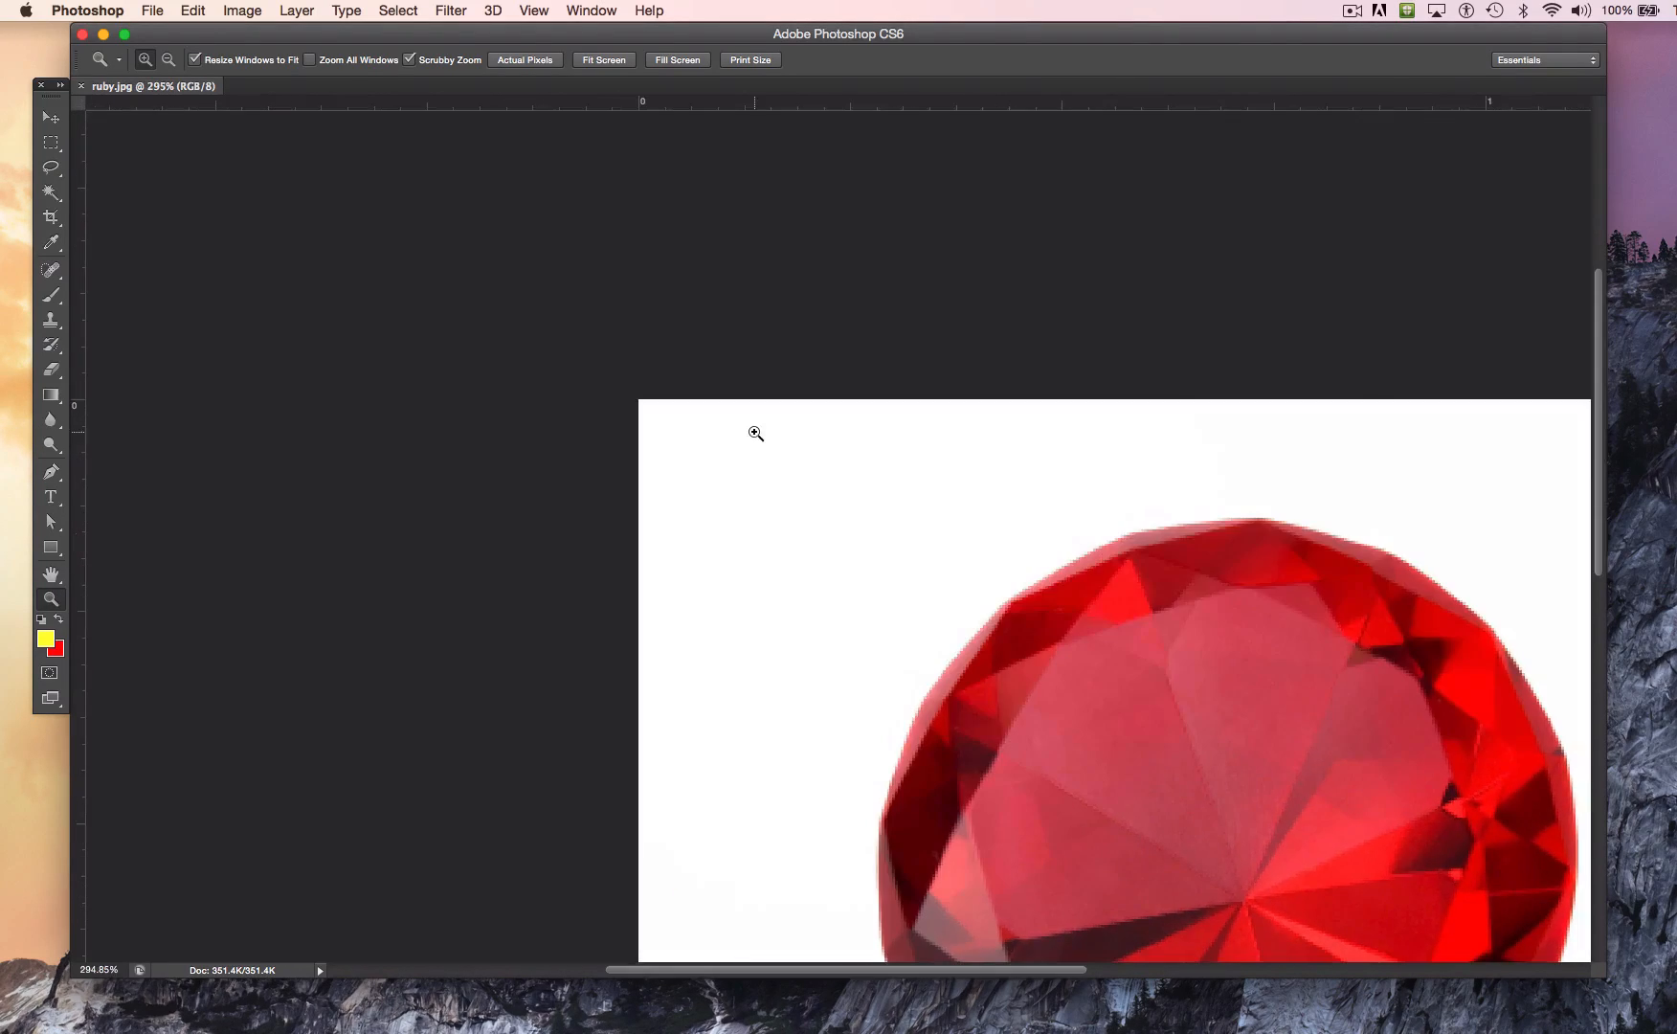
scroll(929, 562, "down", 5)
scroll(929, 562, "right", 4)
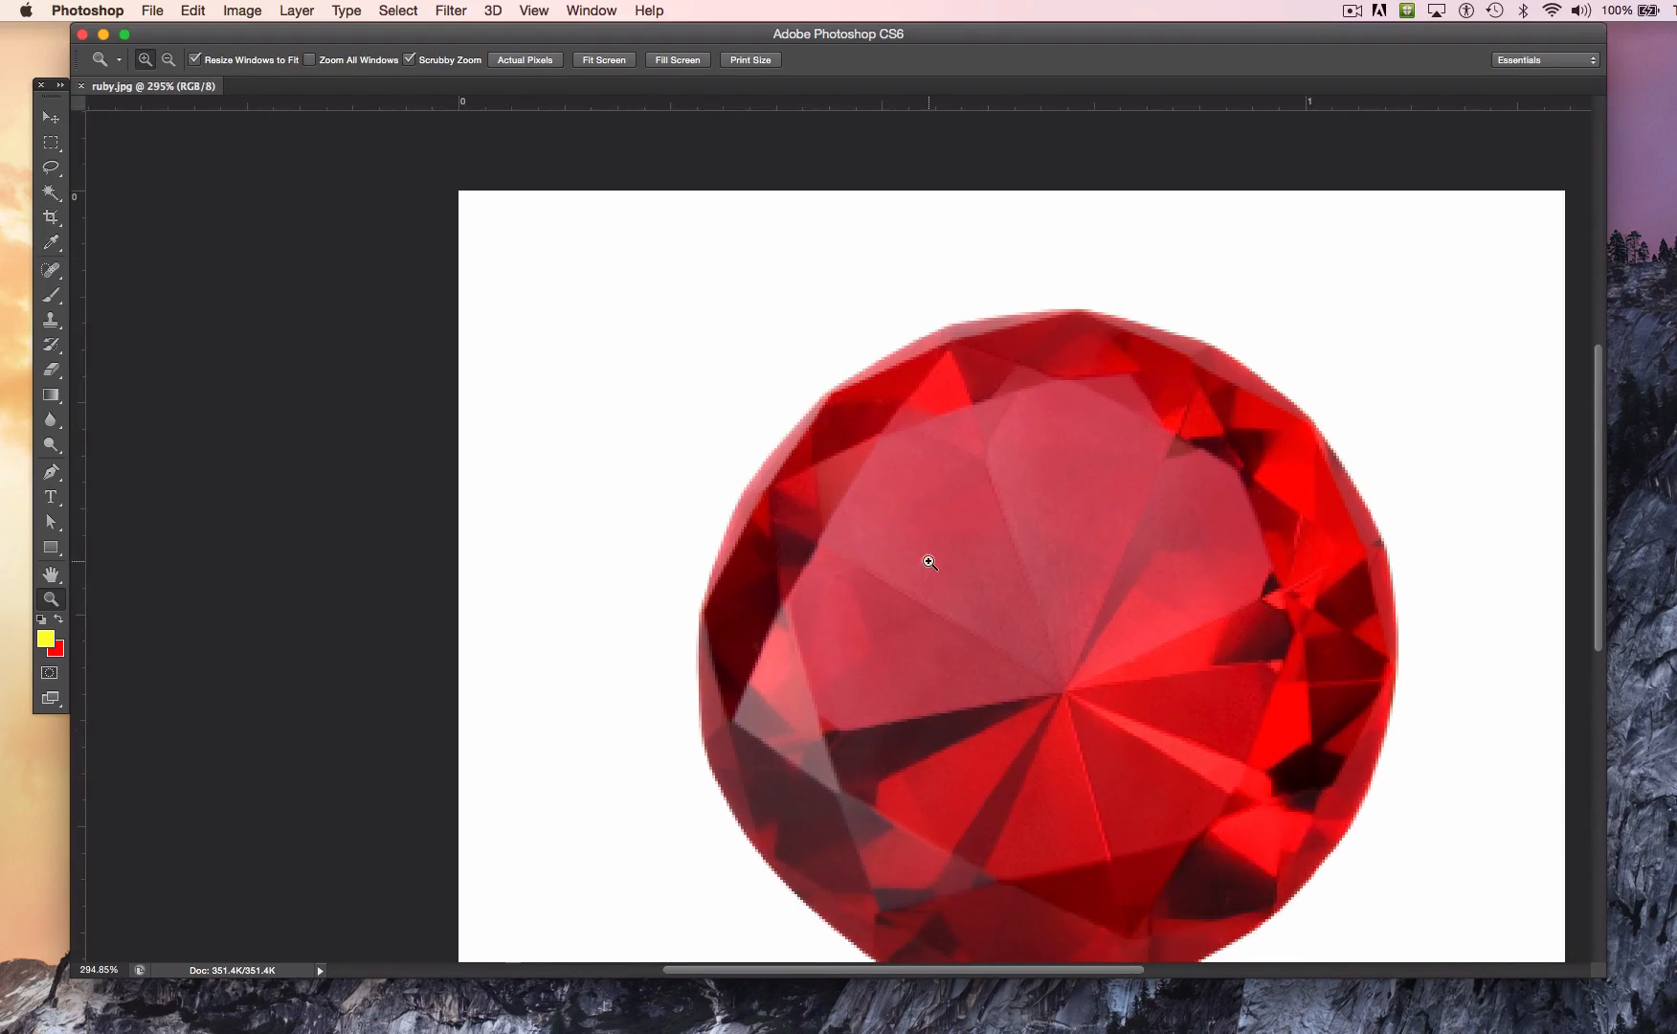
scroll(925, 554, "down", 2)
scroll(925, 554, "right", 2)
left_click_drag(957, 585, 996, 622)
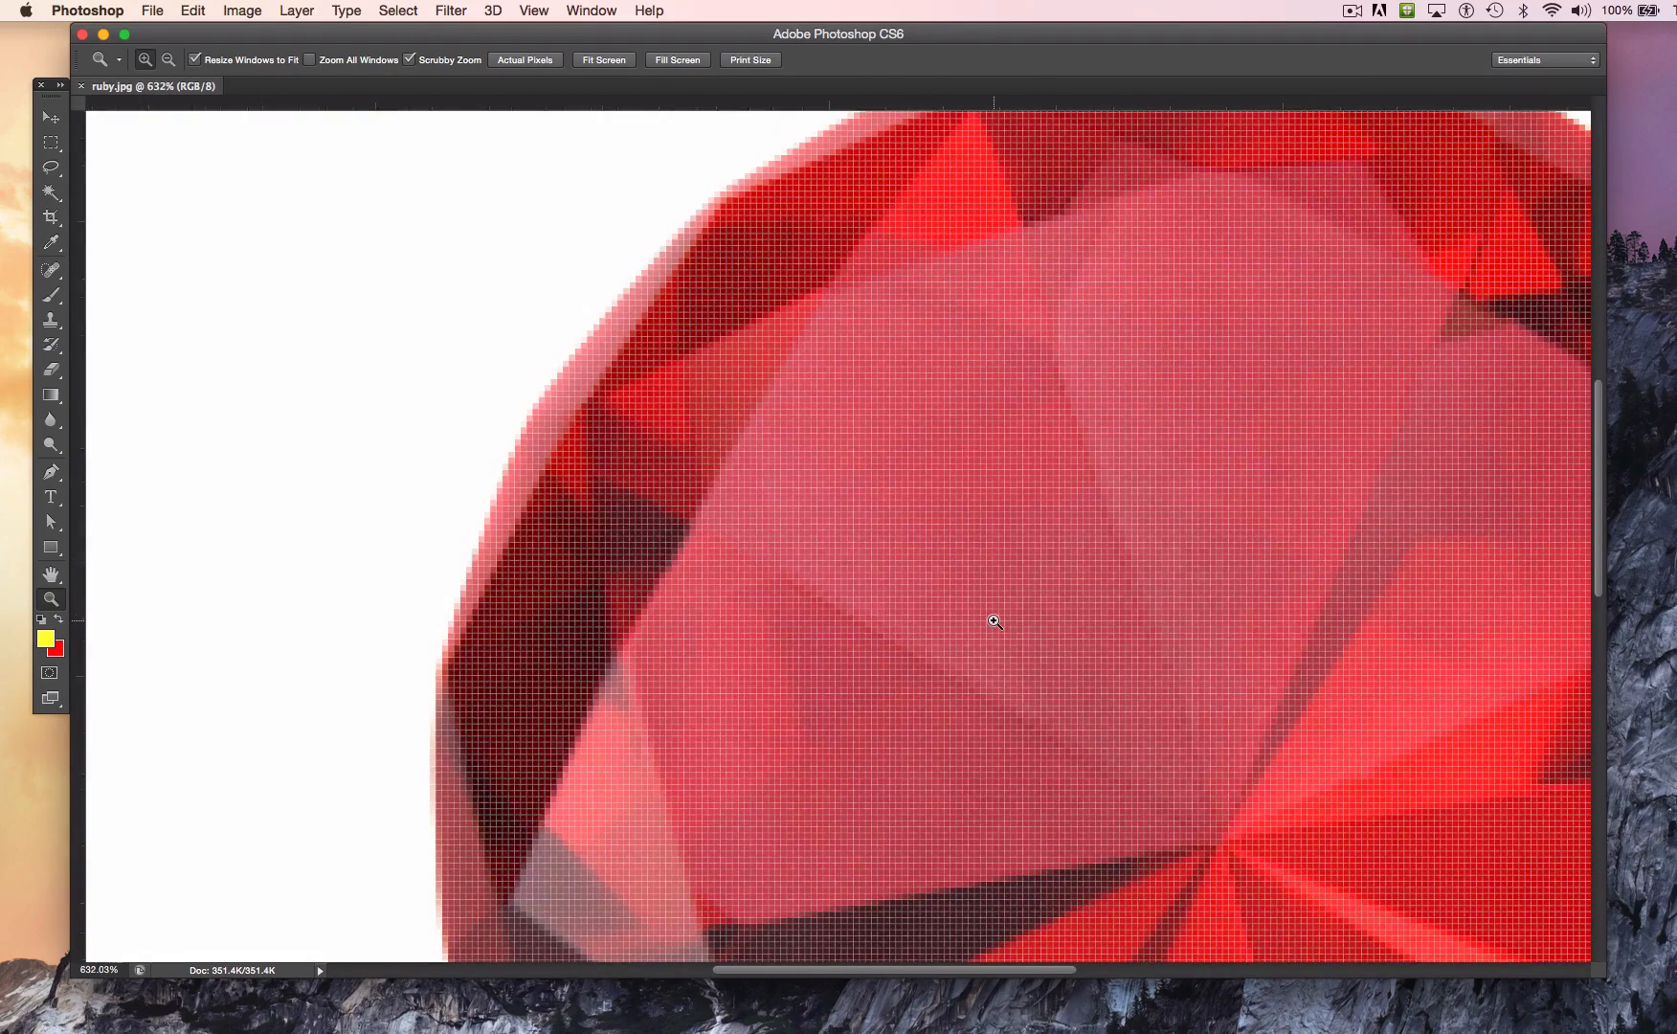
right_click(992, 618)
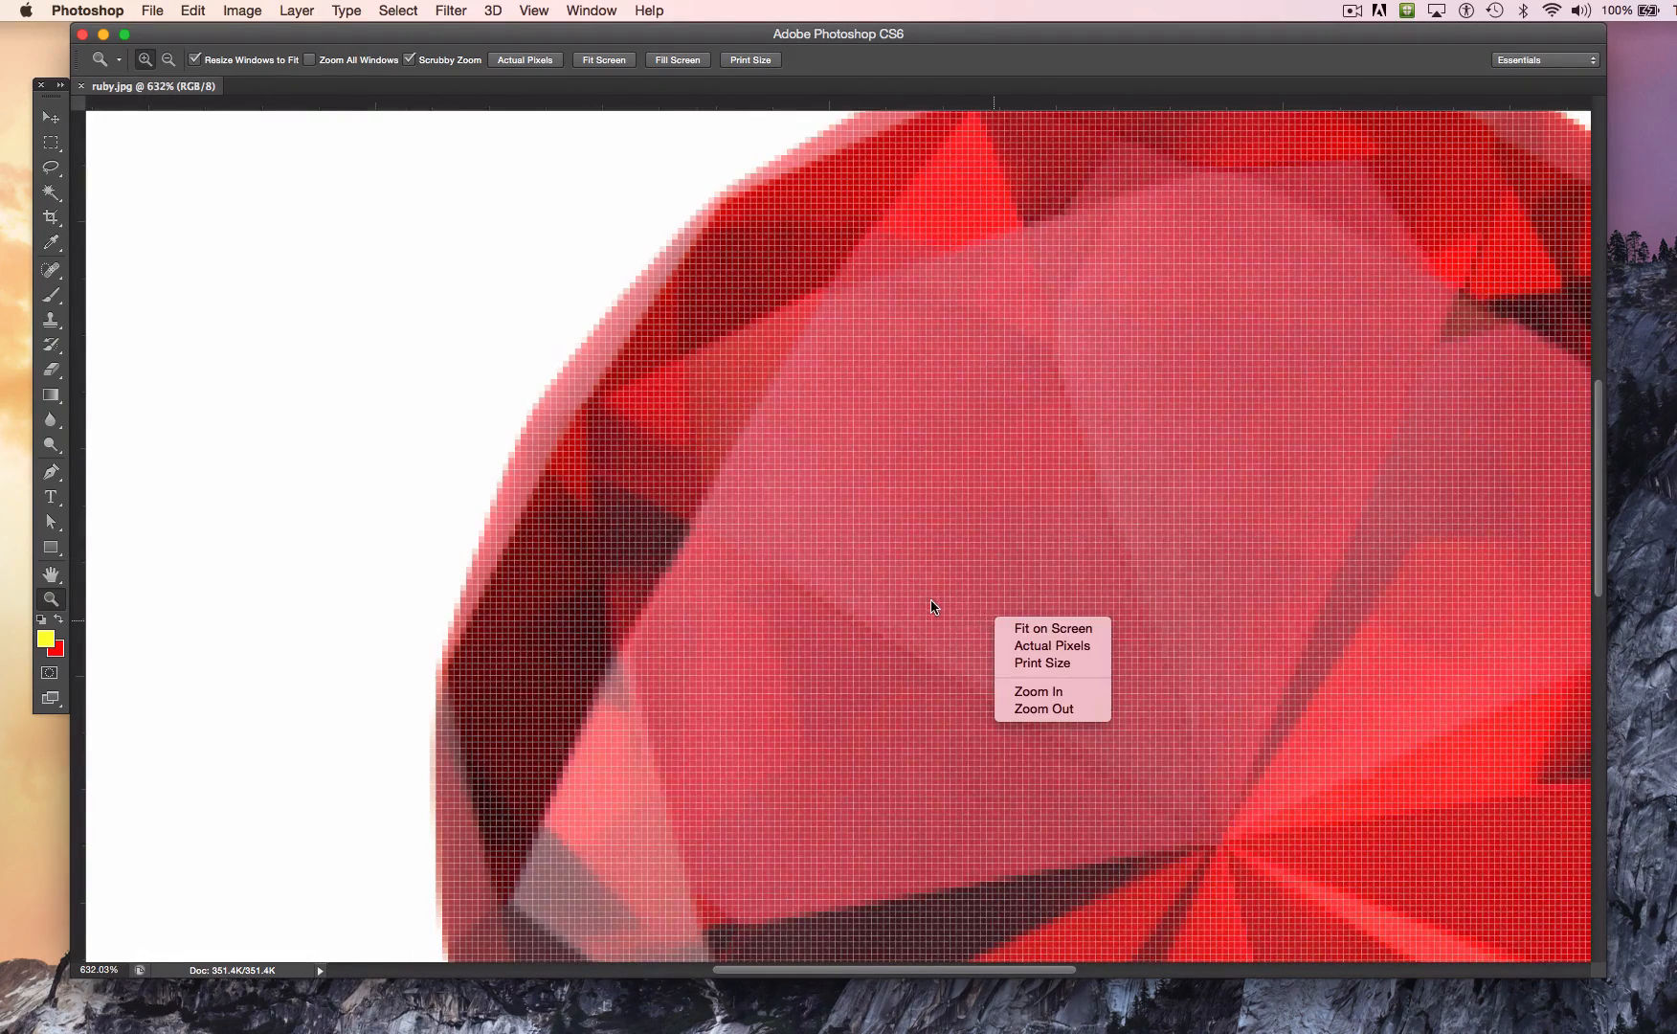
left_click(945, 632)
left_click(997, 703, "alt")
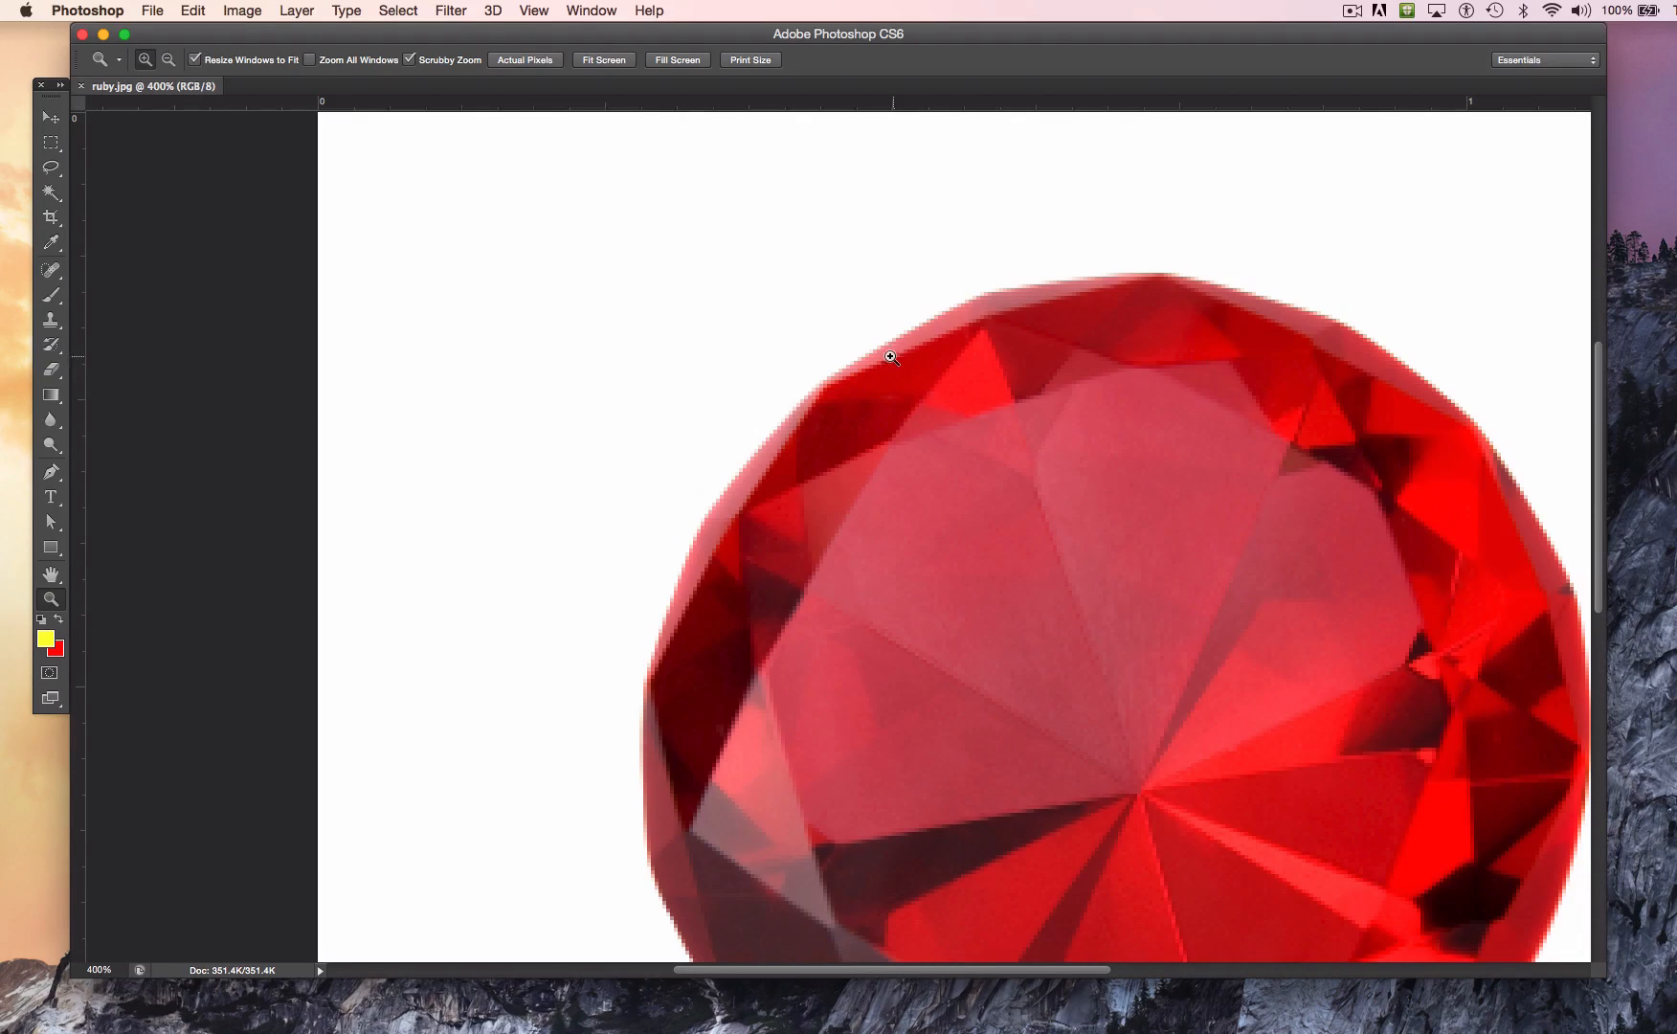
left_click(823, 387)
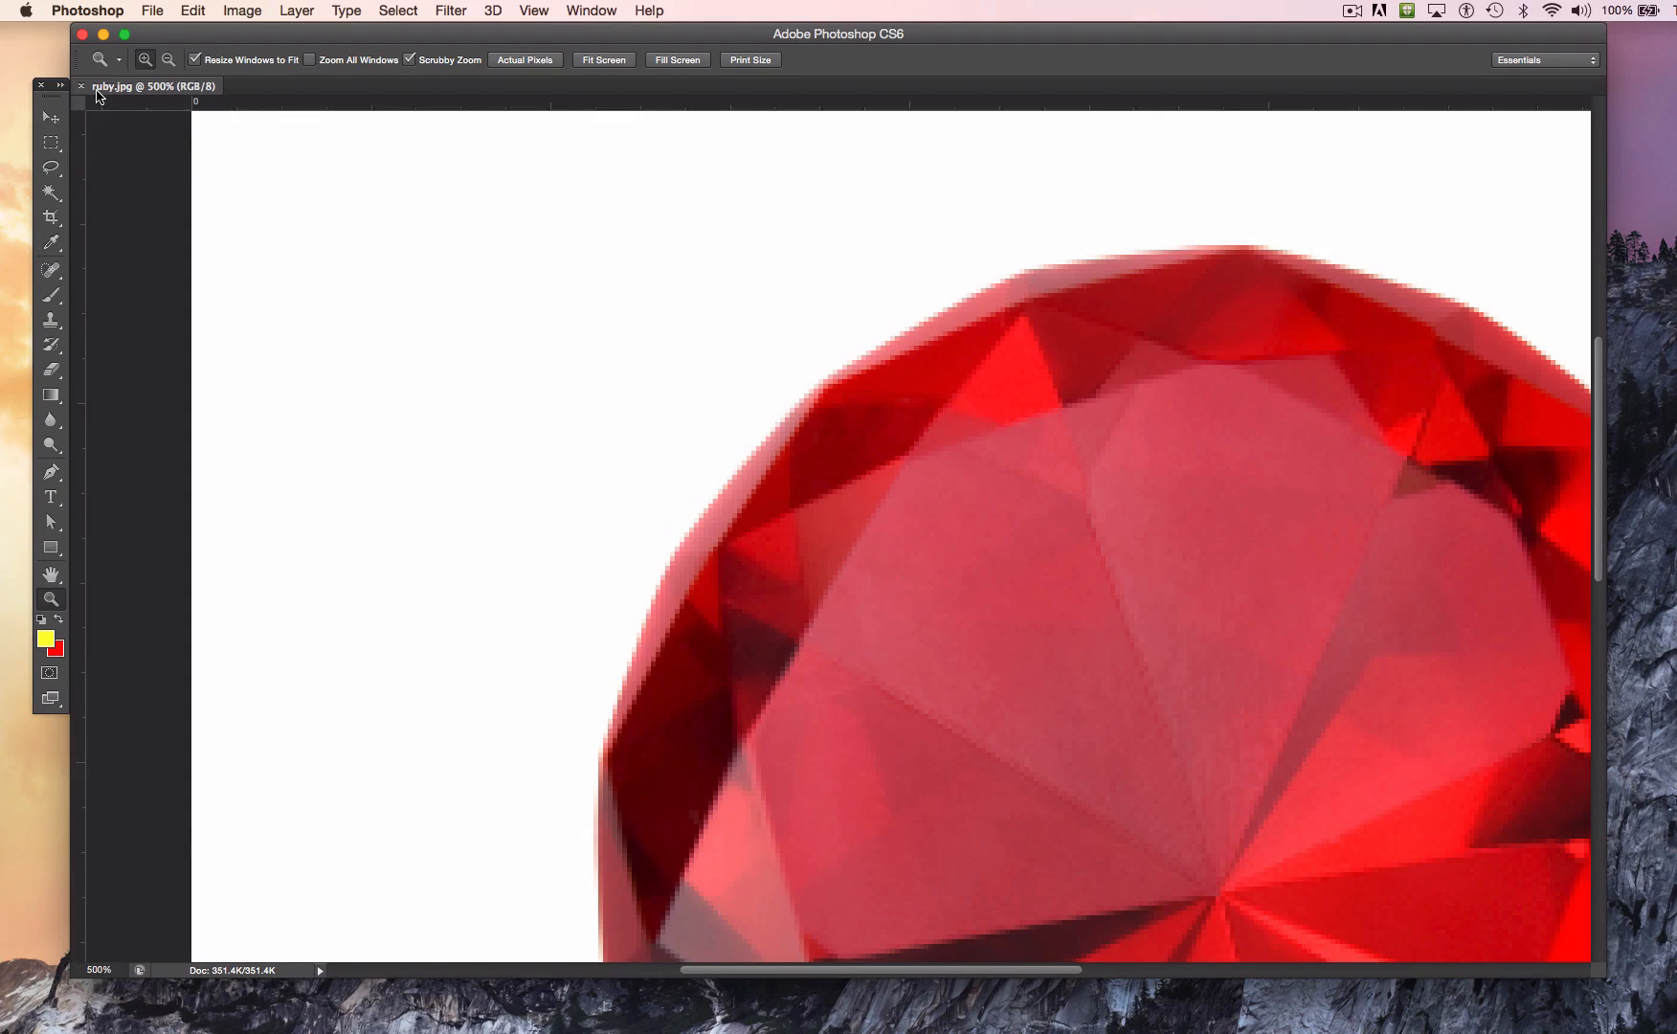
Step: Close ruby.jpg and start a new document named Test doc
left_click(81, 88)
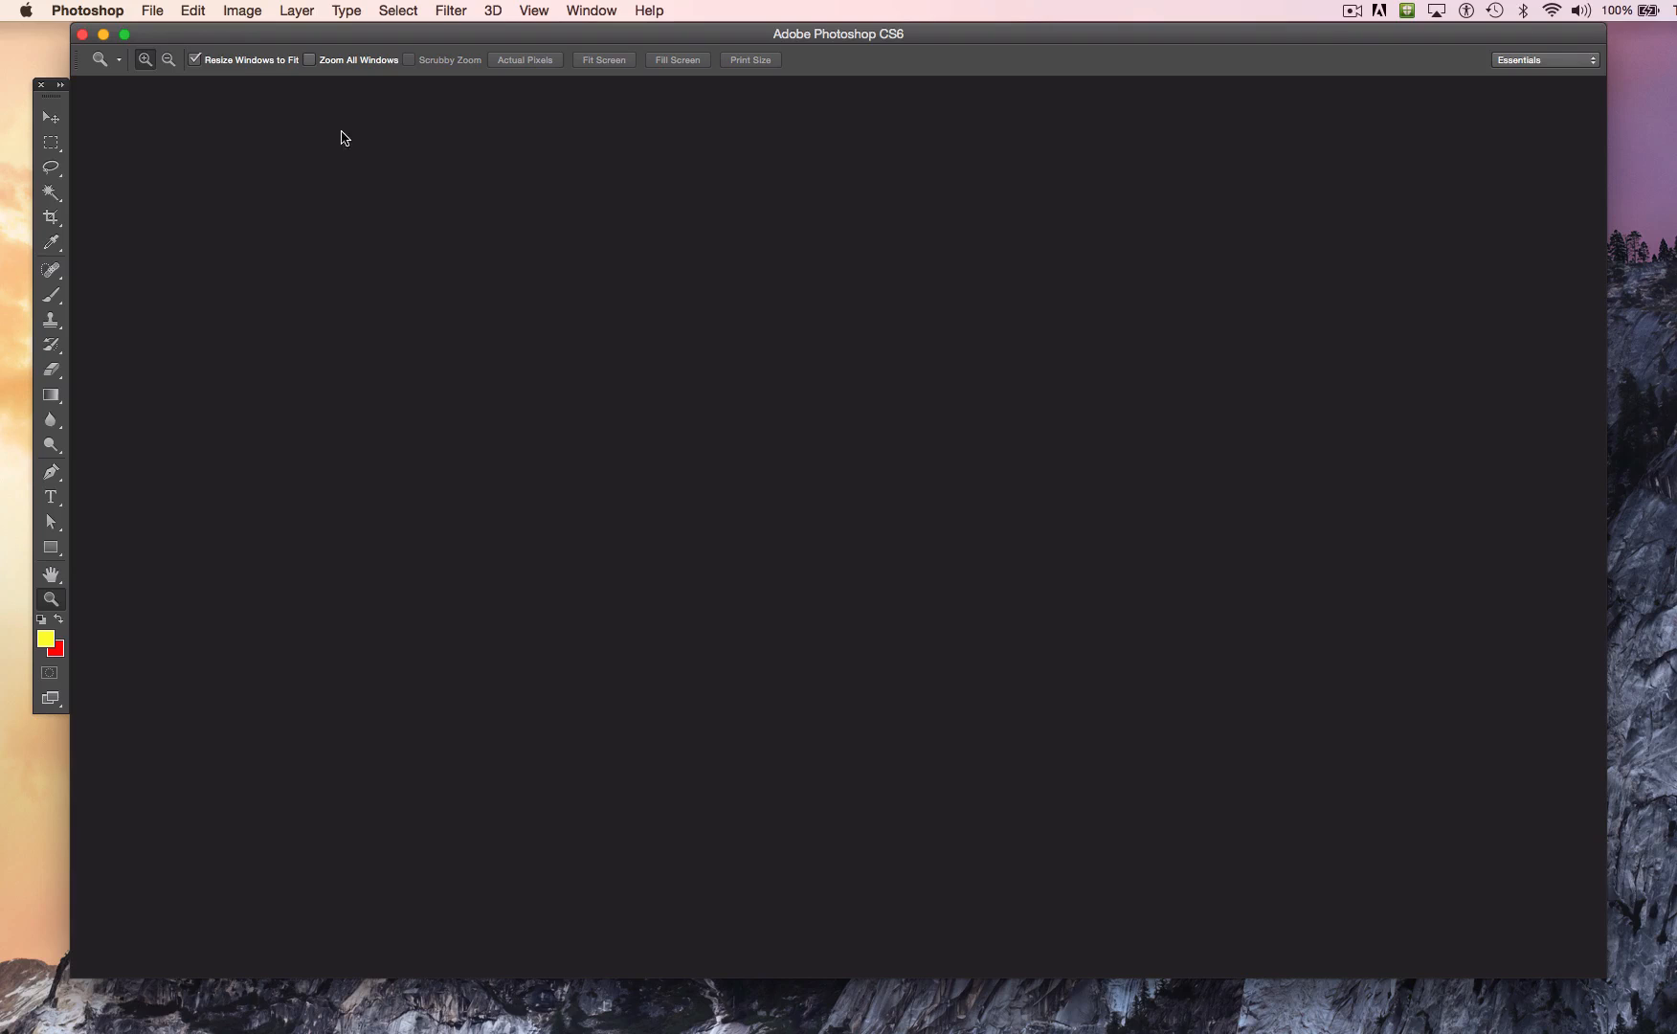
left_click(151, 11)
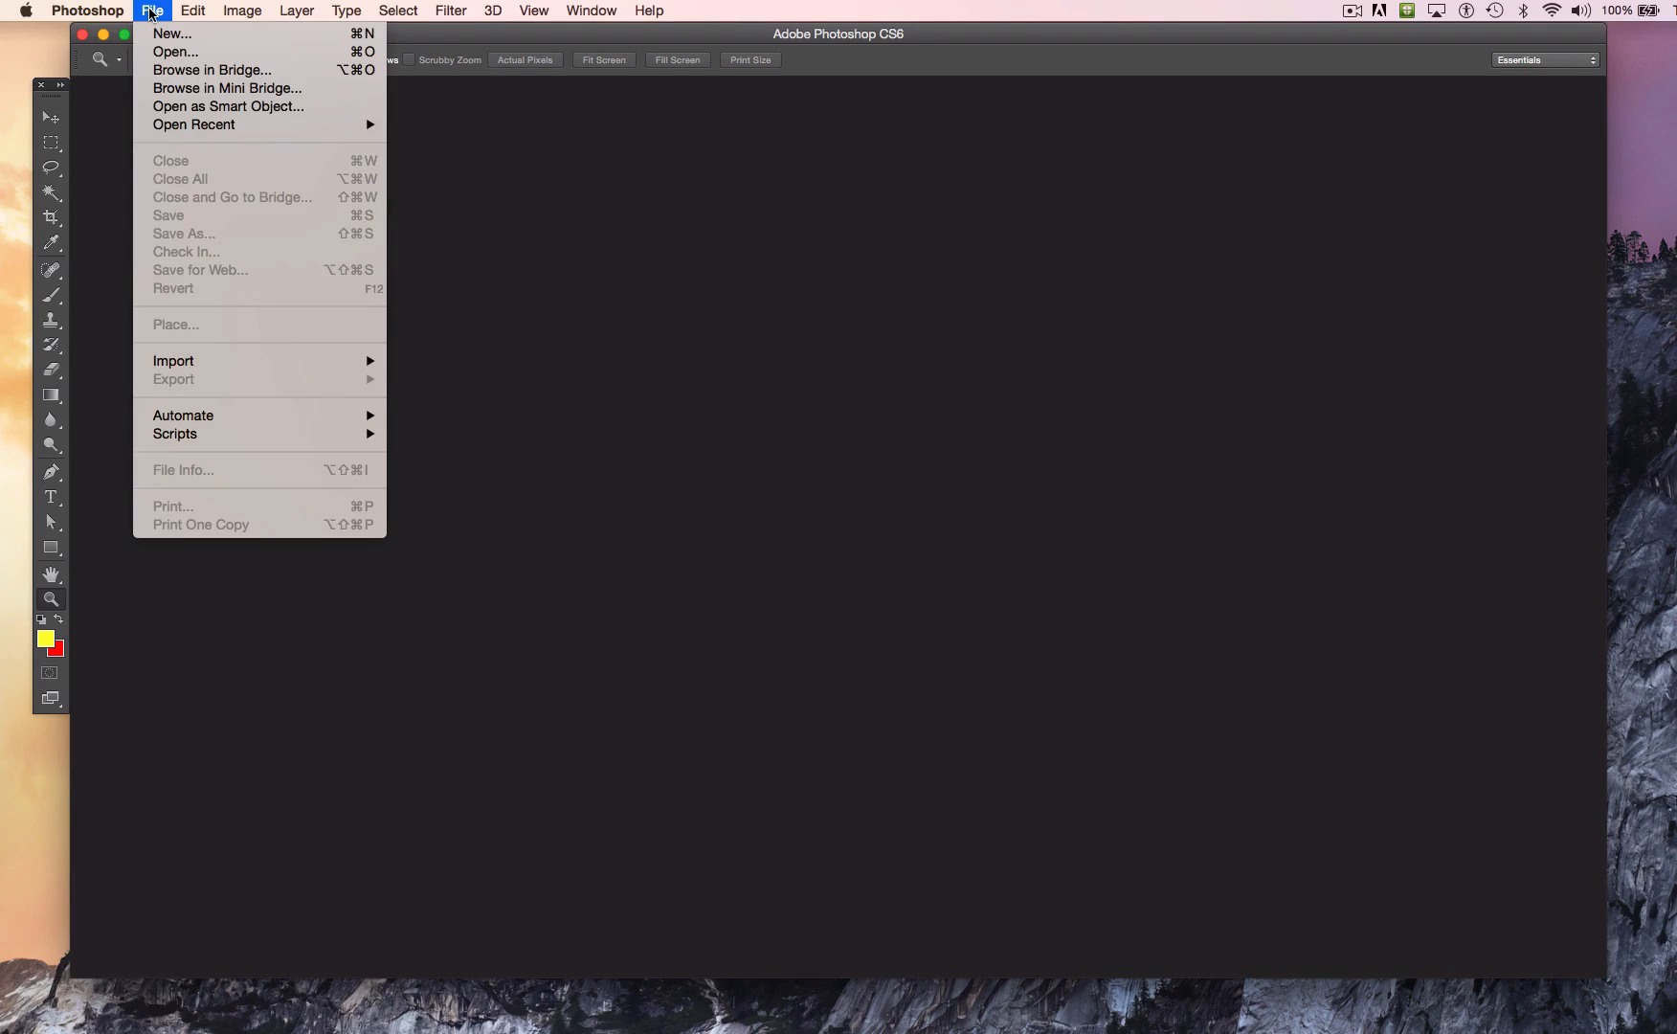
left_click(162, 35)
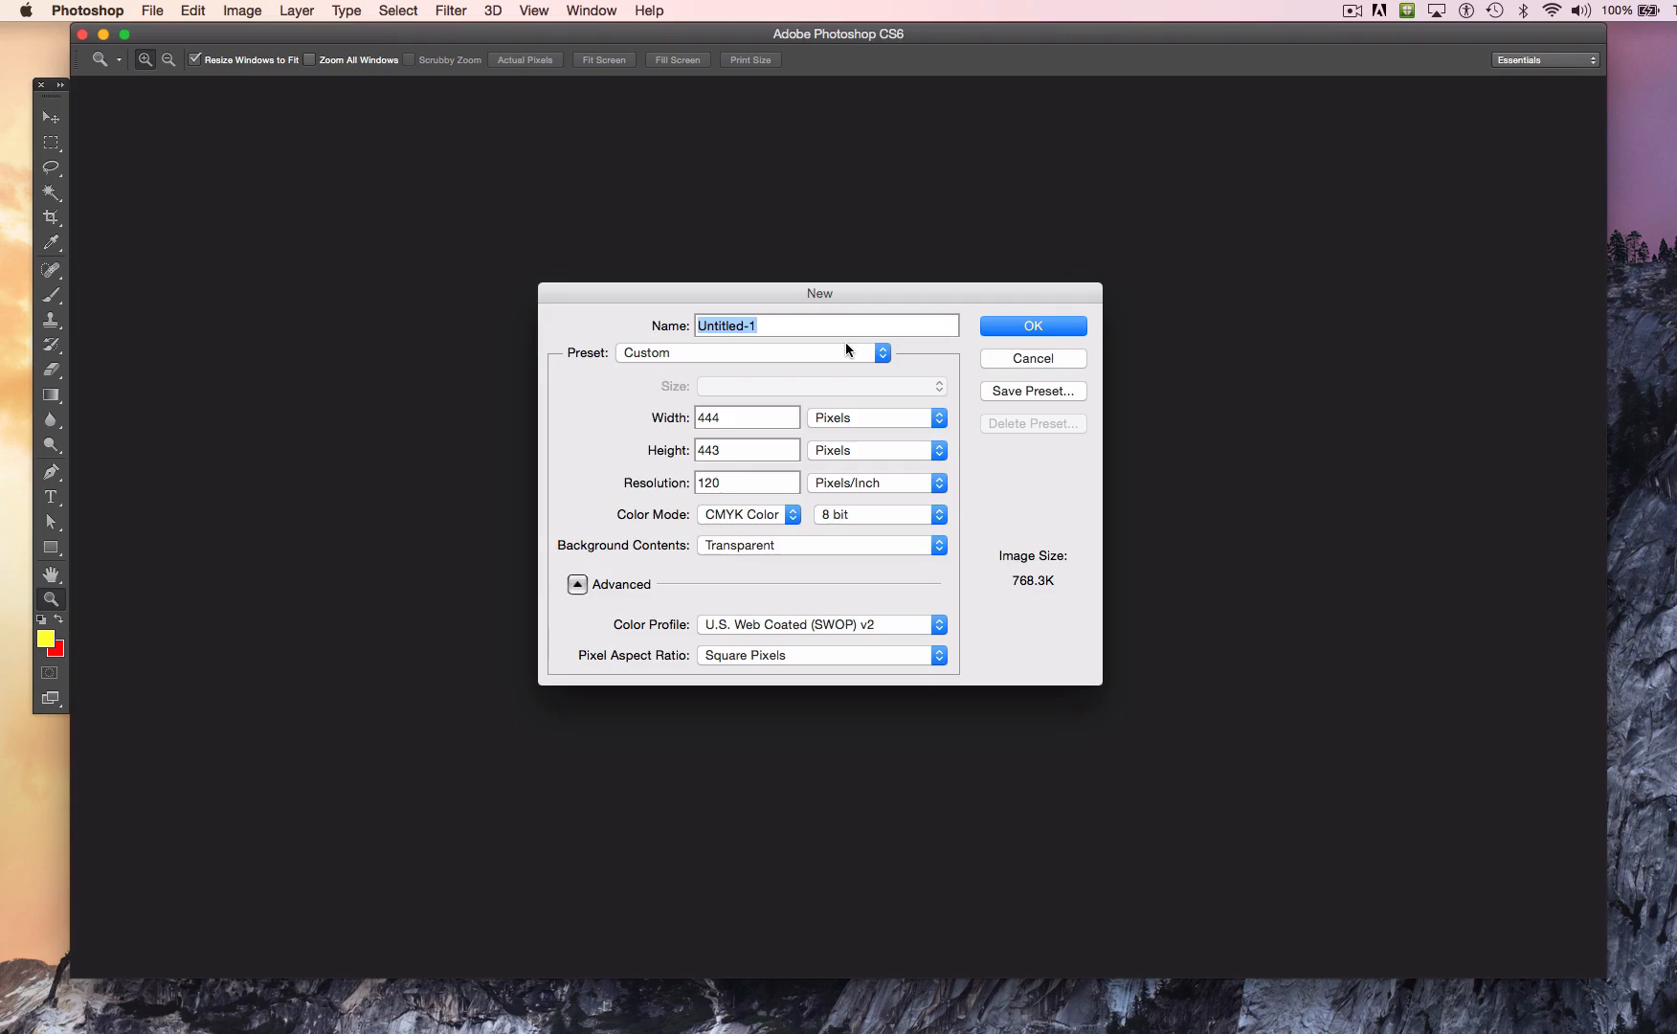
type("Test doc")
Step: Set the new document's size to 15 inches wide by 10 inches high
left_click(859, 419)
left_click(859, 435)
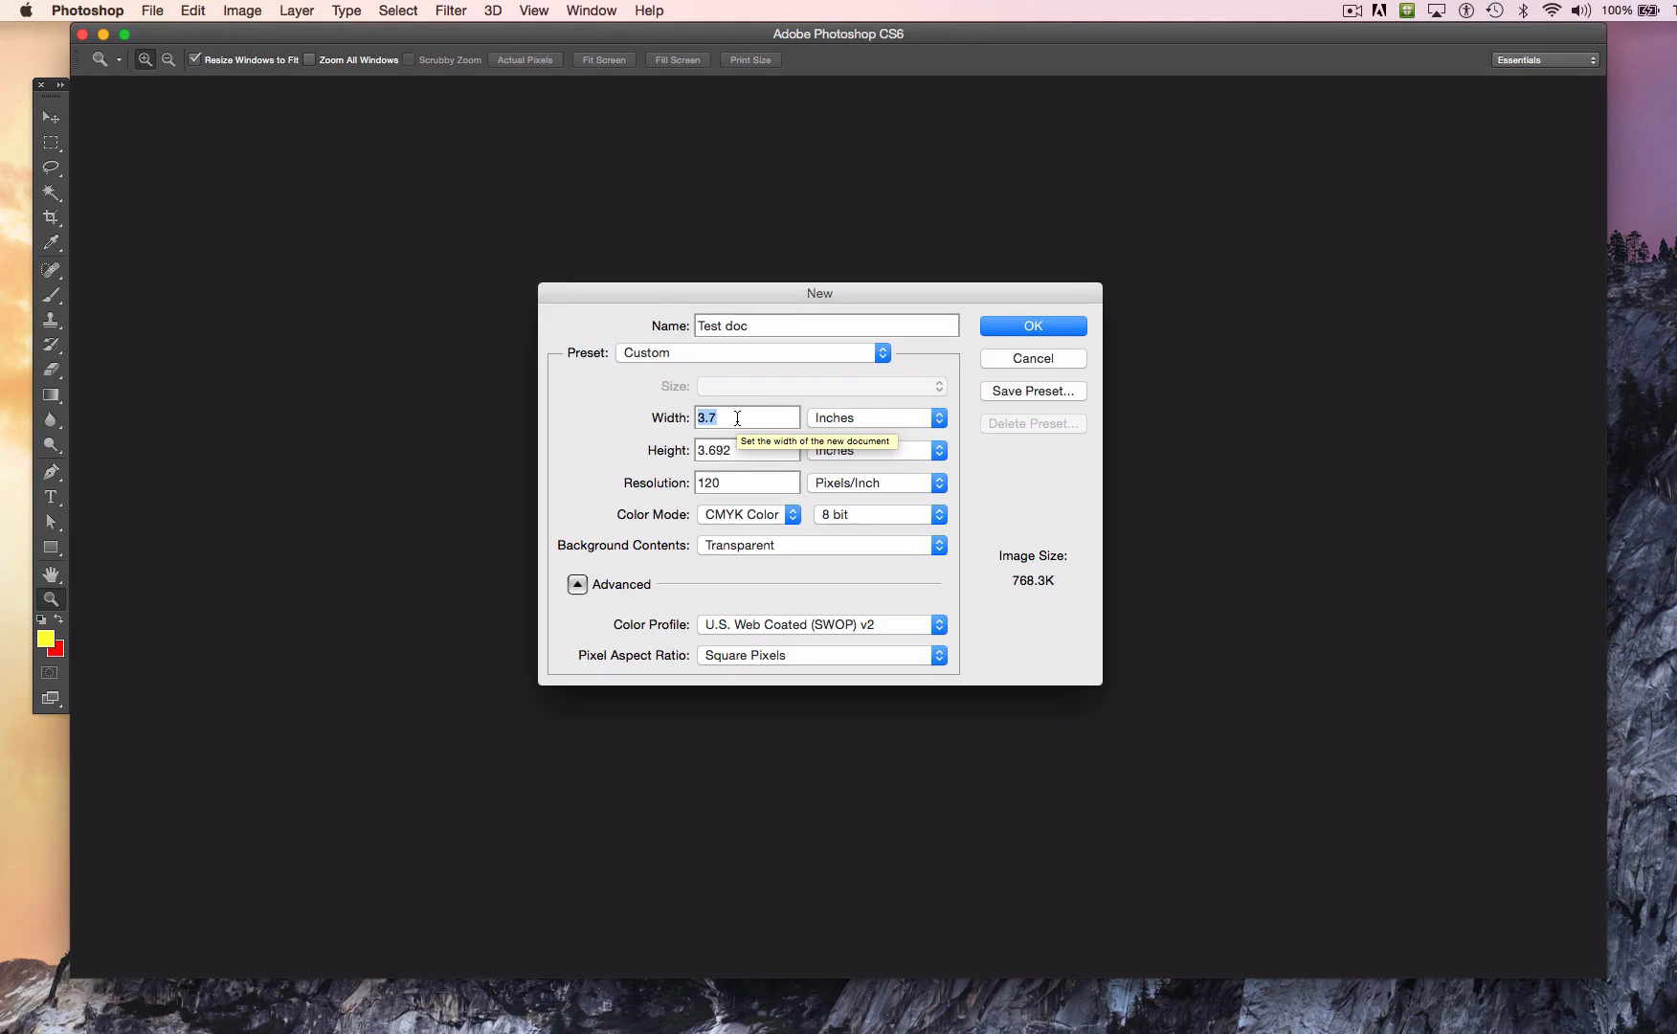
type("15")
key("Tab")
type("10")
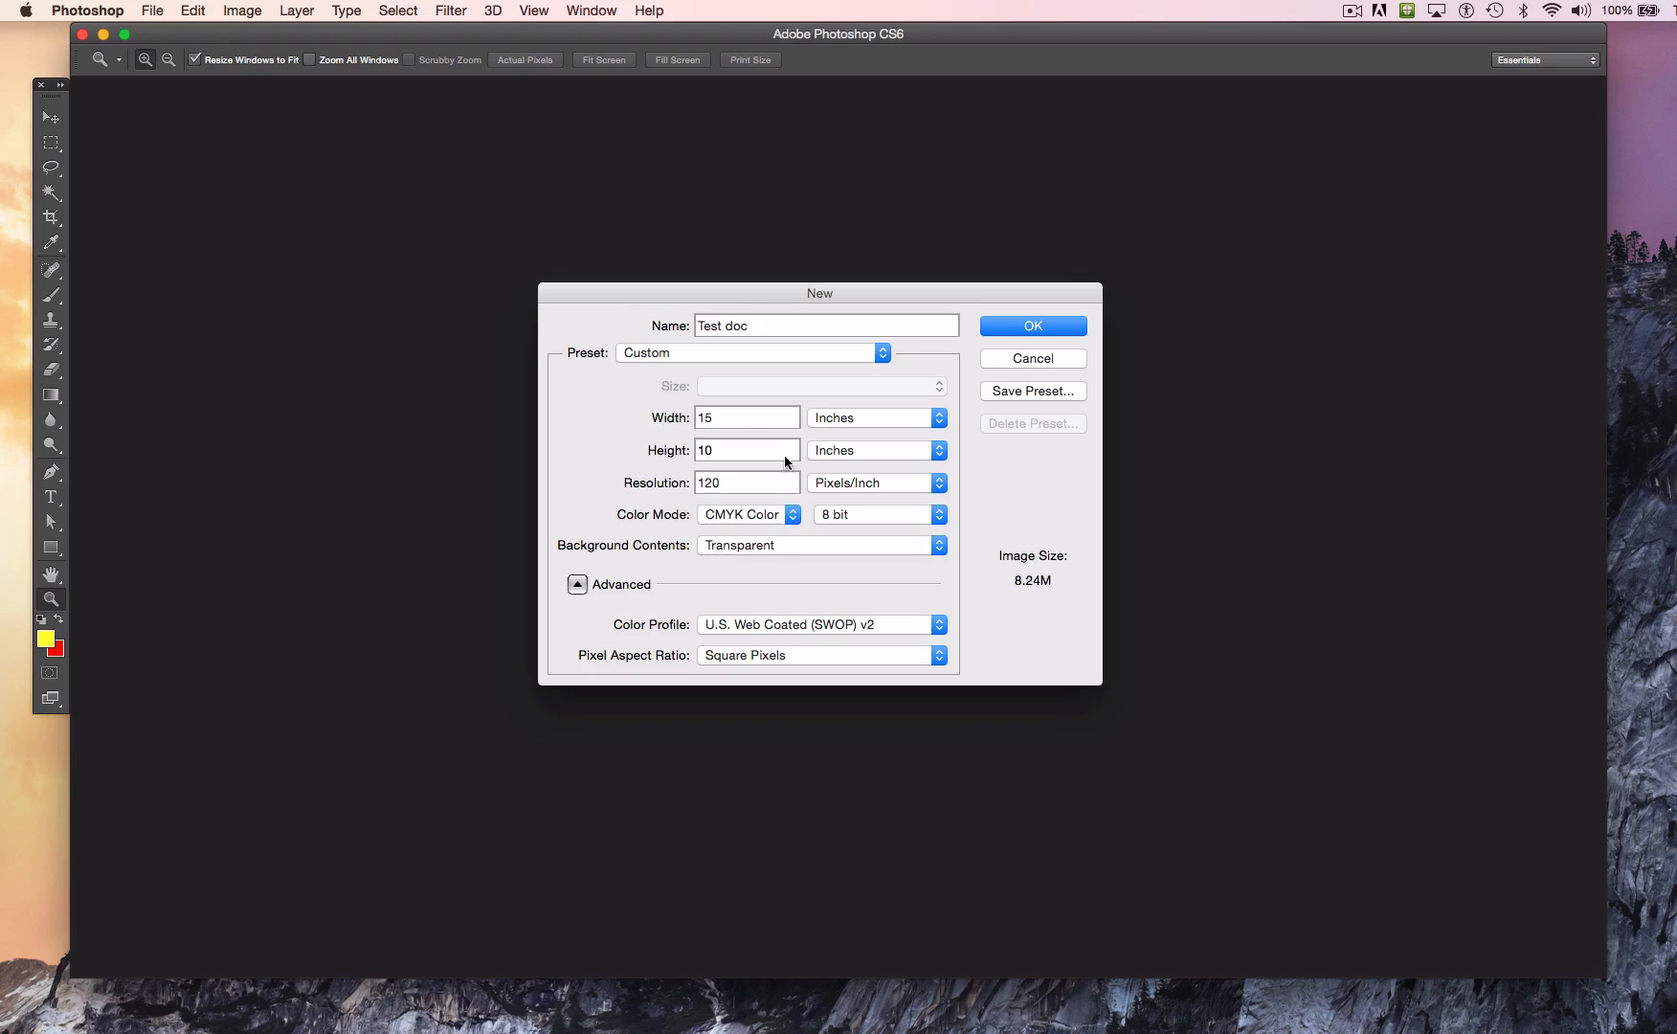
Step: Try resolutions of 72, 96 and 300 pixels/inch for the new document, then clear the value
left_click(723, 483)
double_click(722, 483)
type("72")
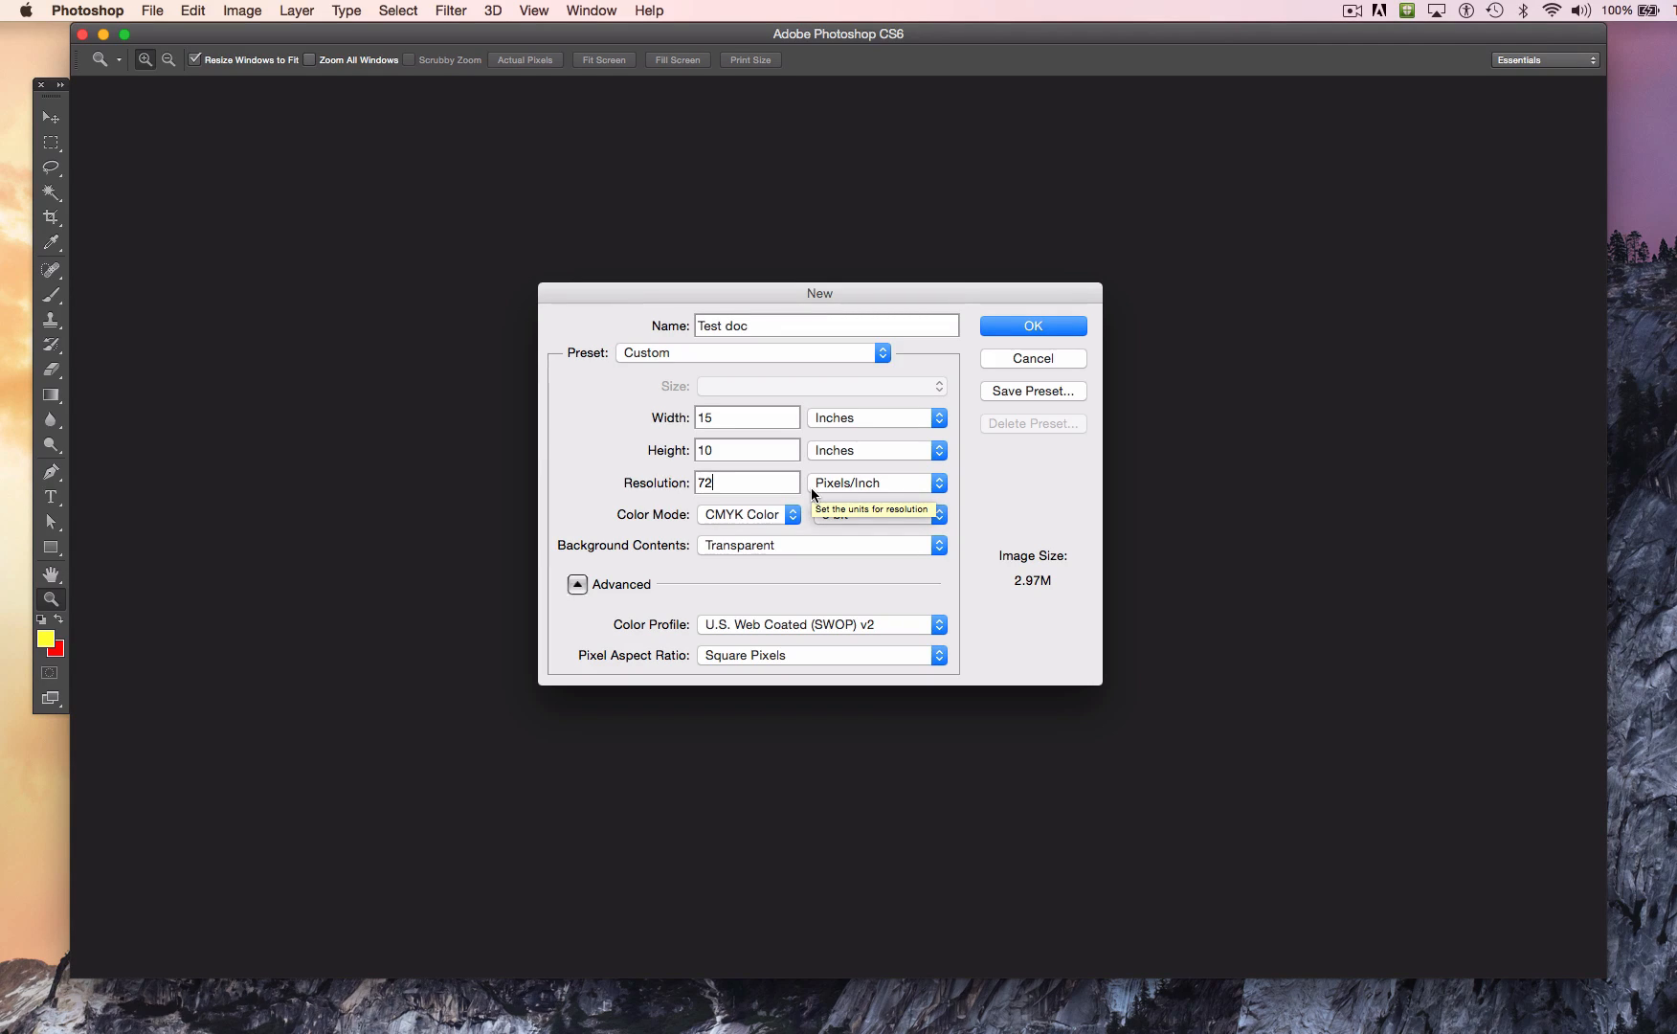
key("BackSpace")
key("BackSpace")
type("96")
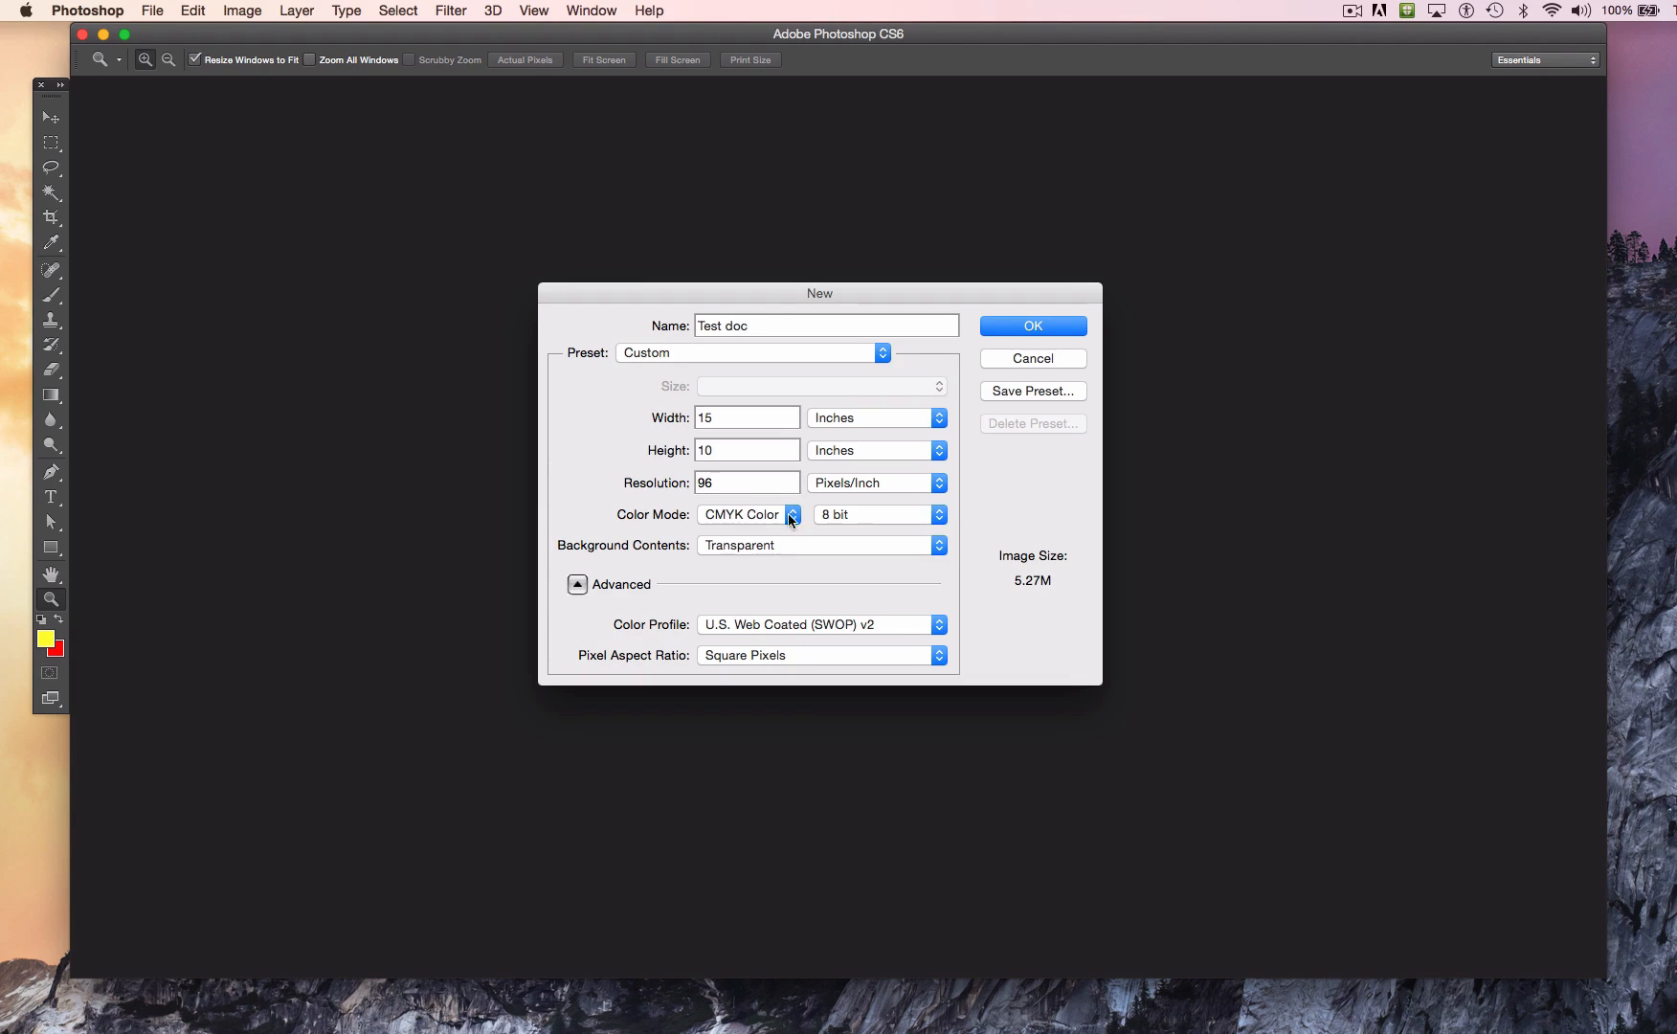
left_click_drag(724, 480, 697, 476)
type("300")
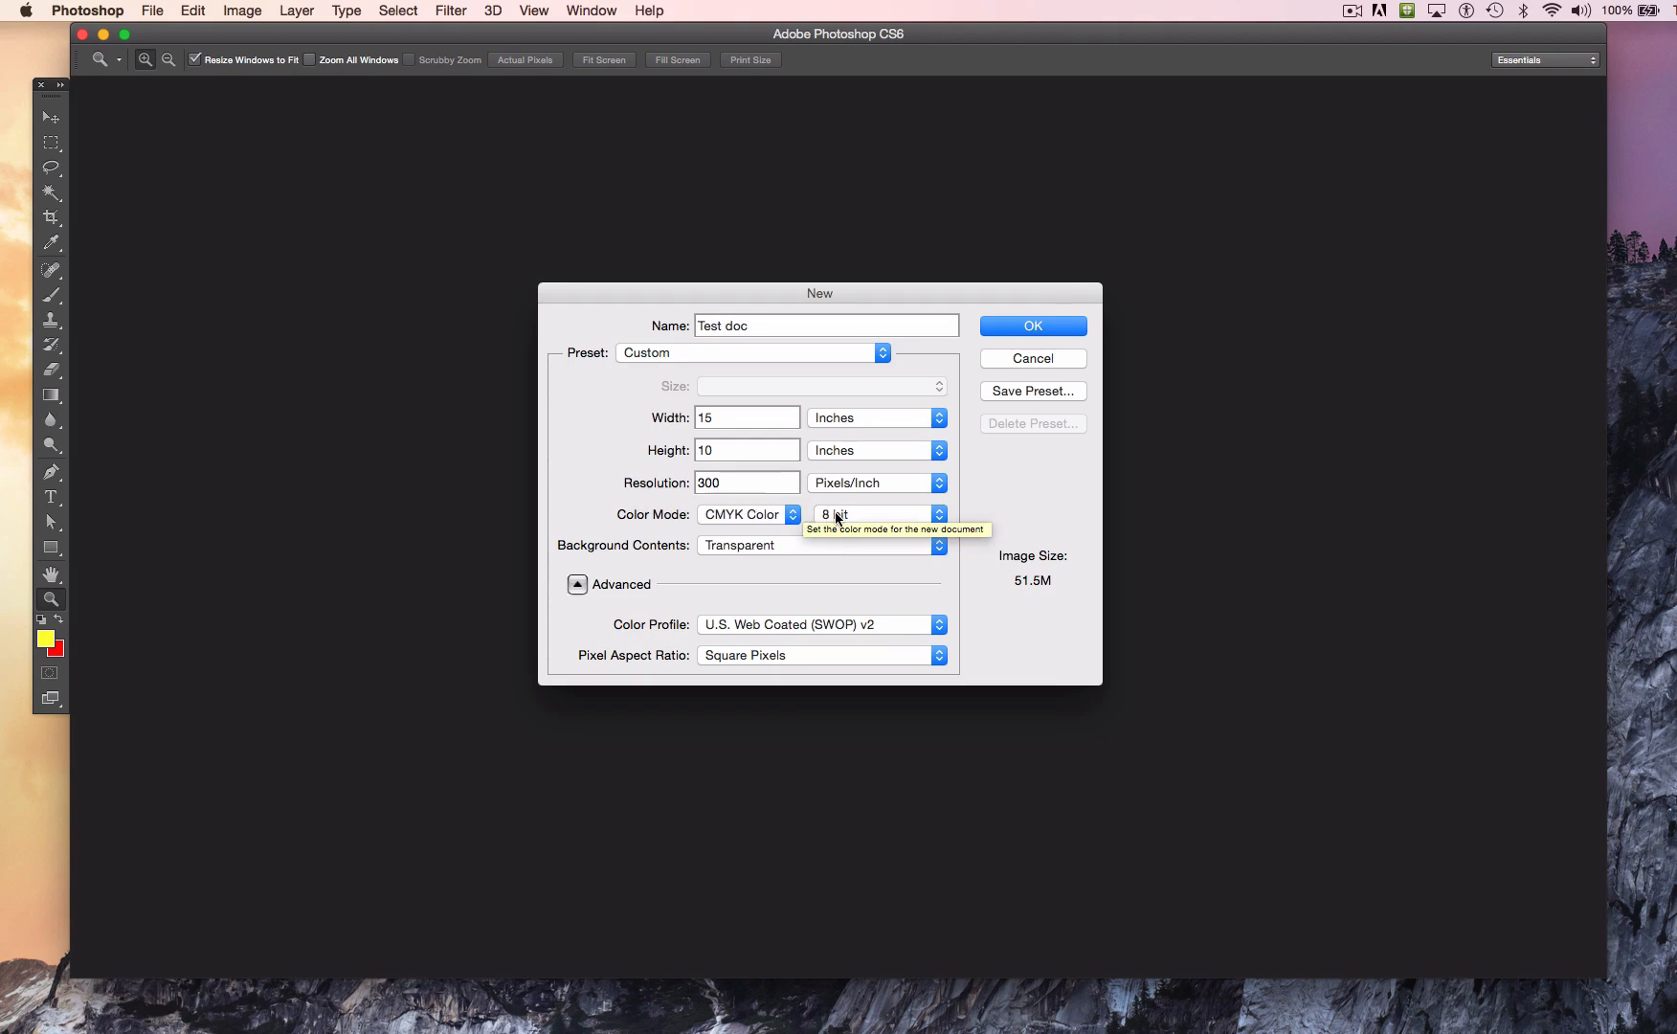
key("BackSpace")
key("BackSpace")
key("BackSpace")
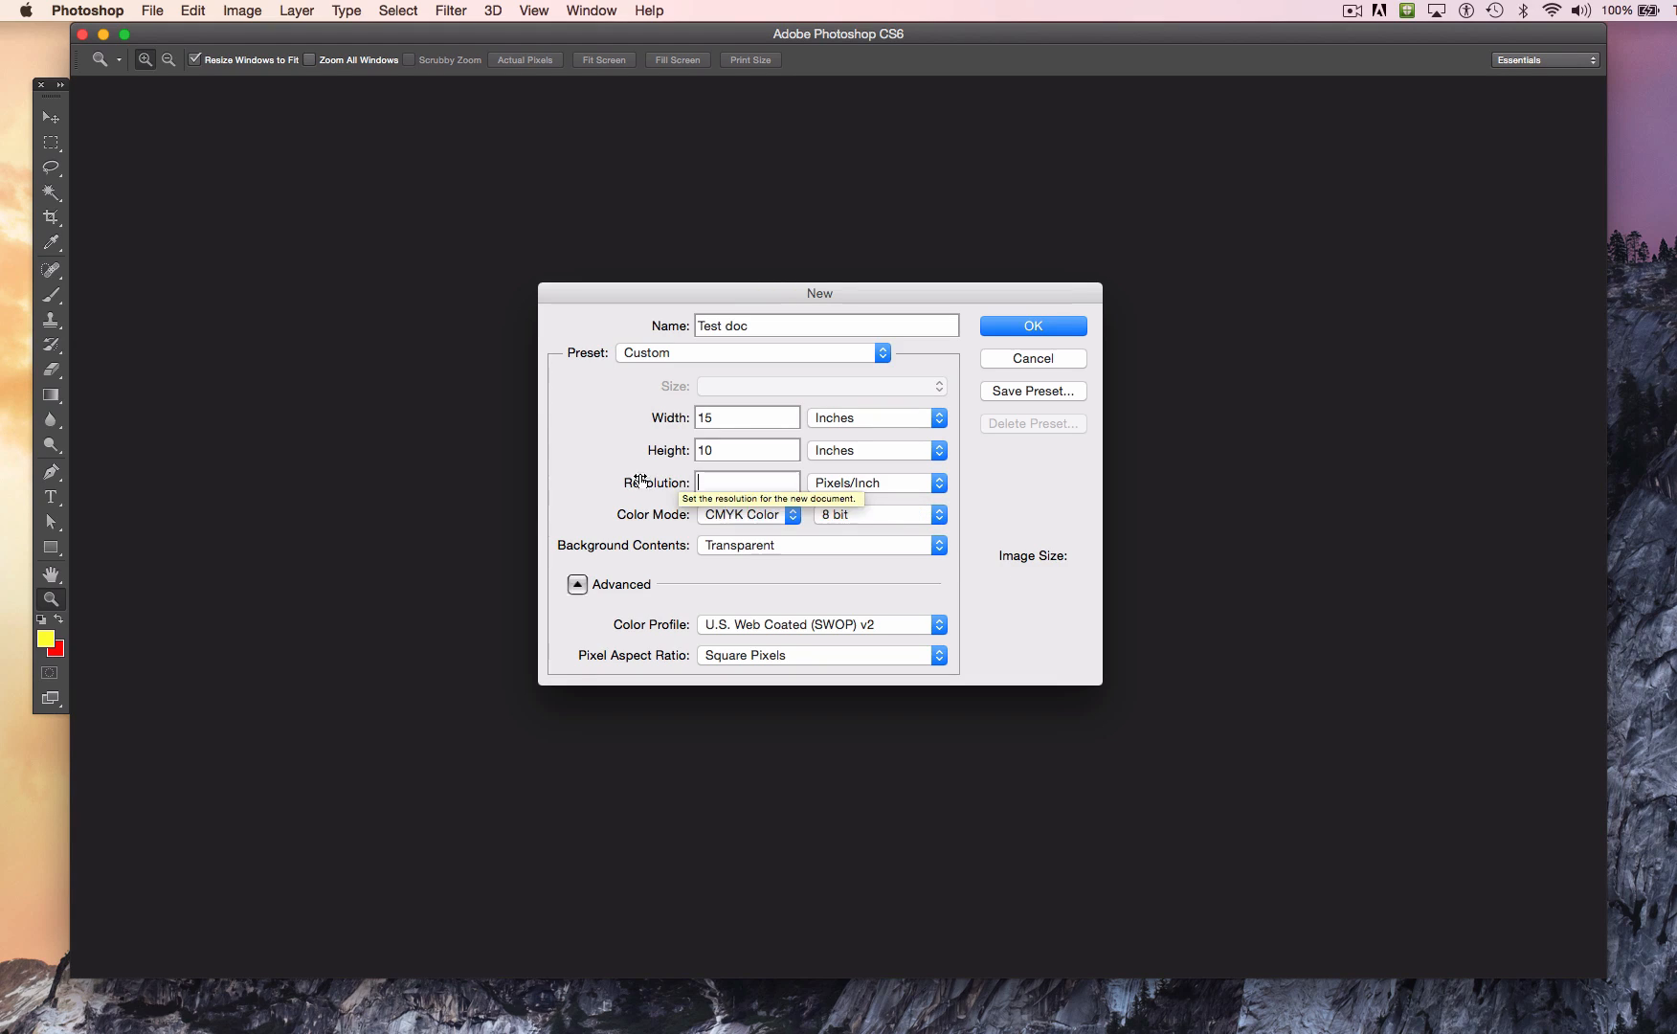
Step: Create the document with RGB Color mode, a resolution of 120 pixels/inch and a transparent background
left_click(789, 518)
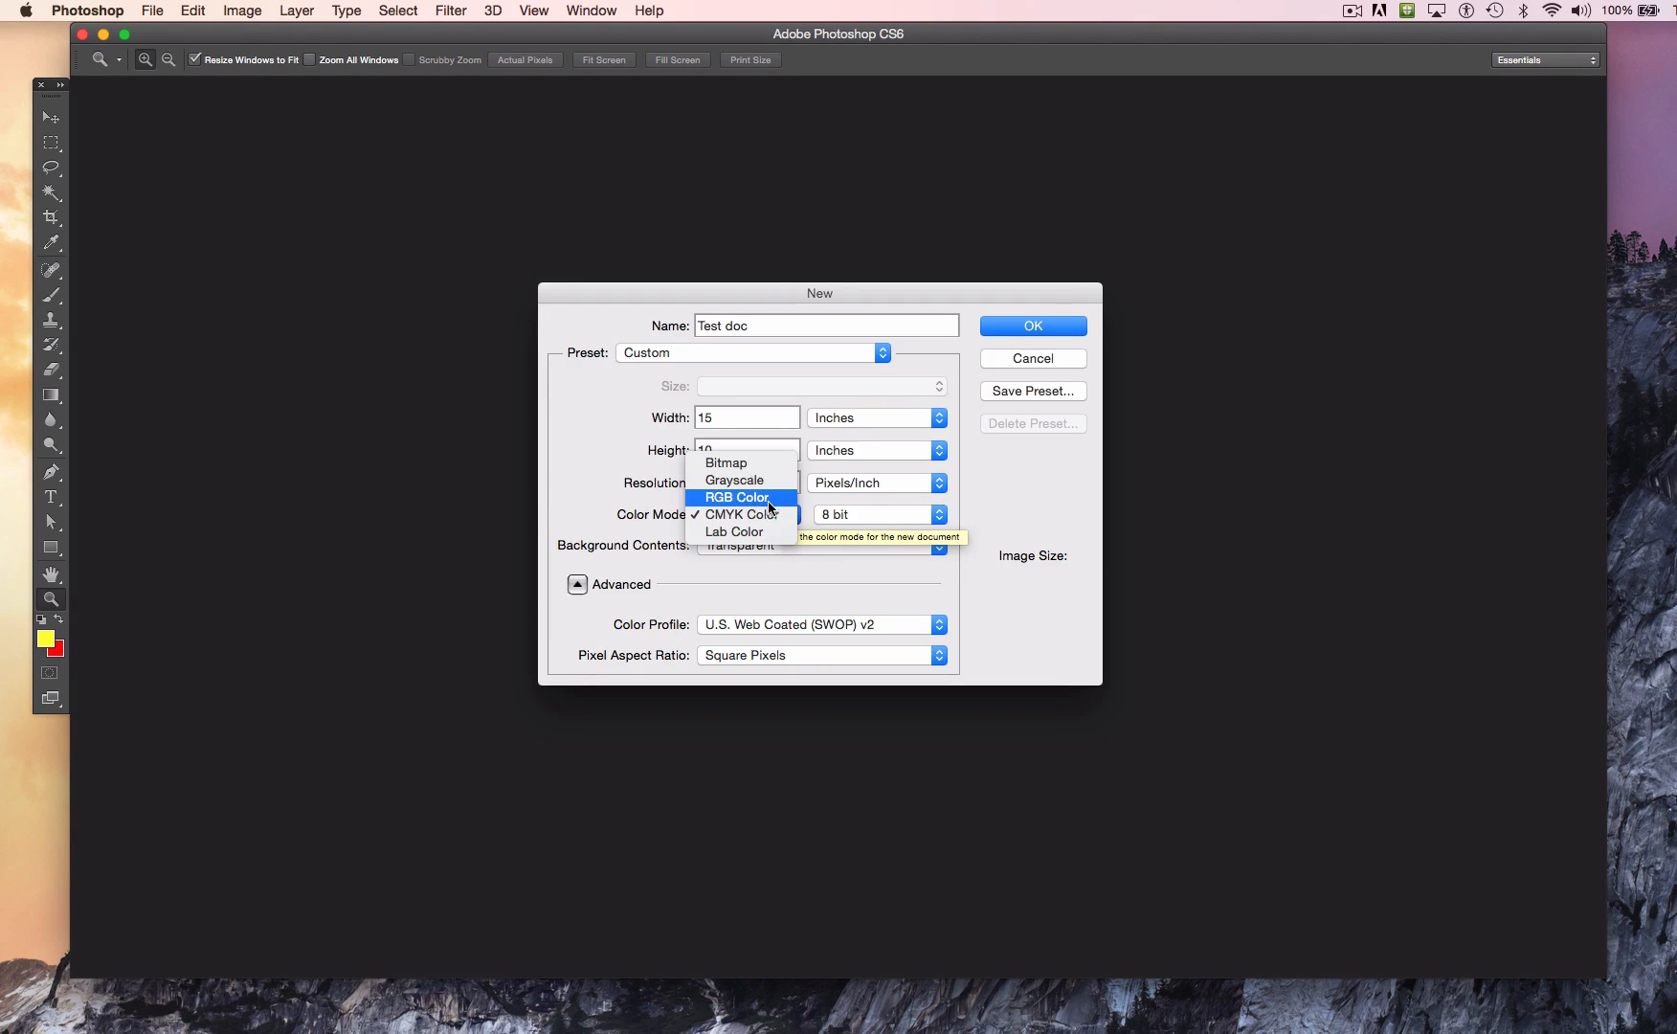
left_click(766, 500)
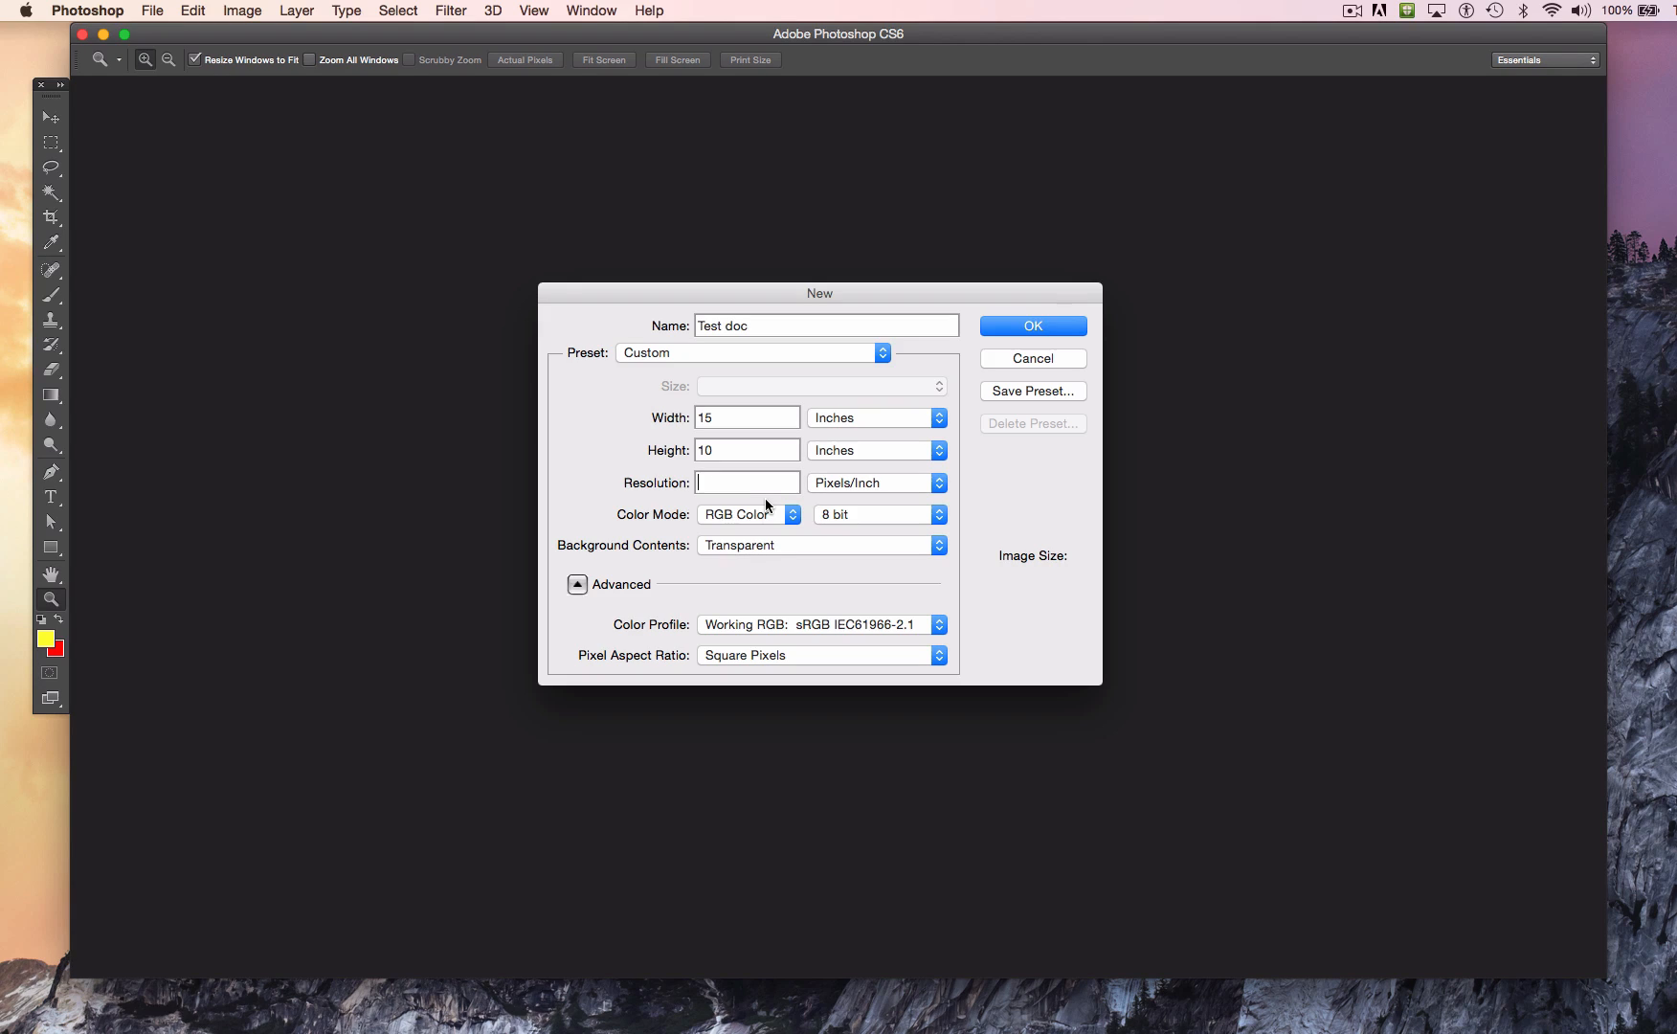
type("120")
left_click(841, 545)
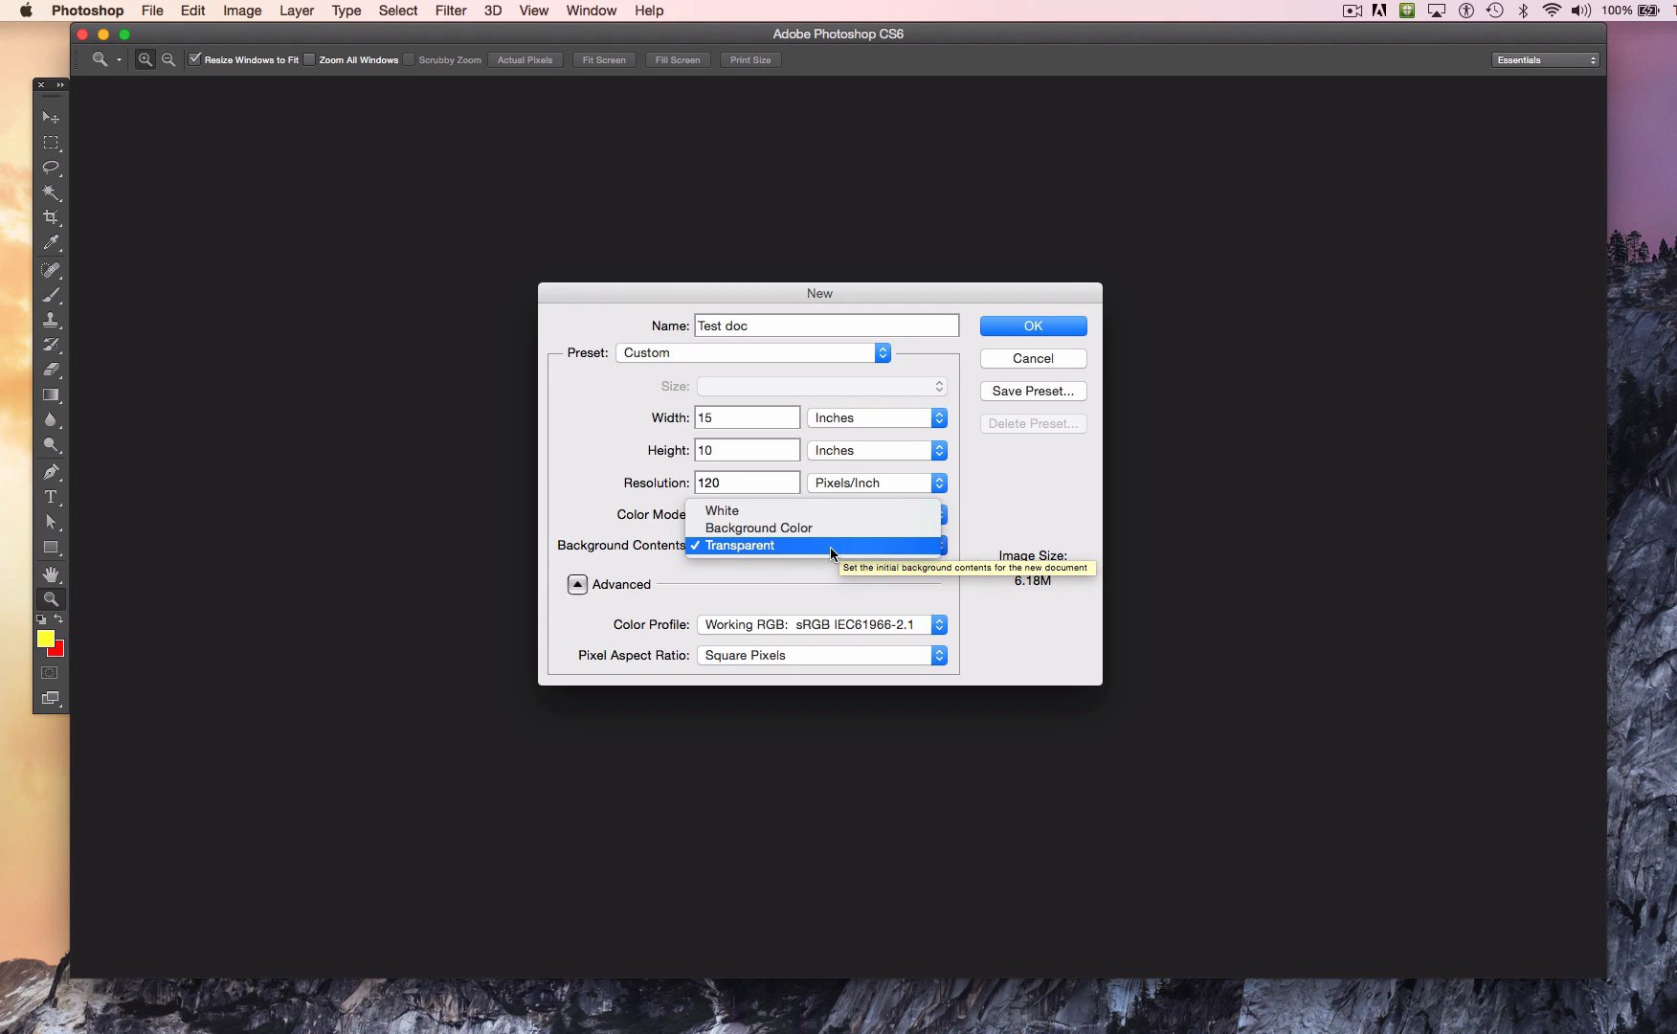
left_click(830, 545)
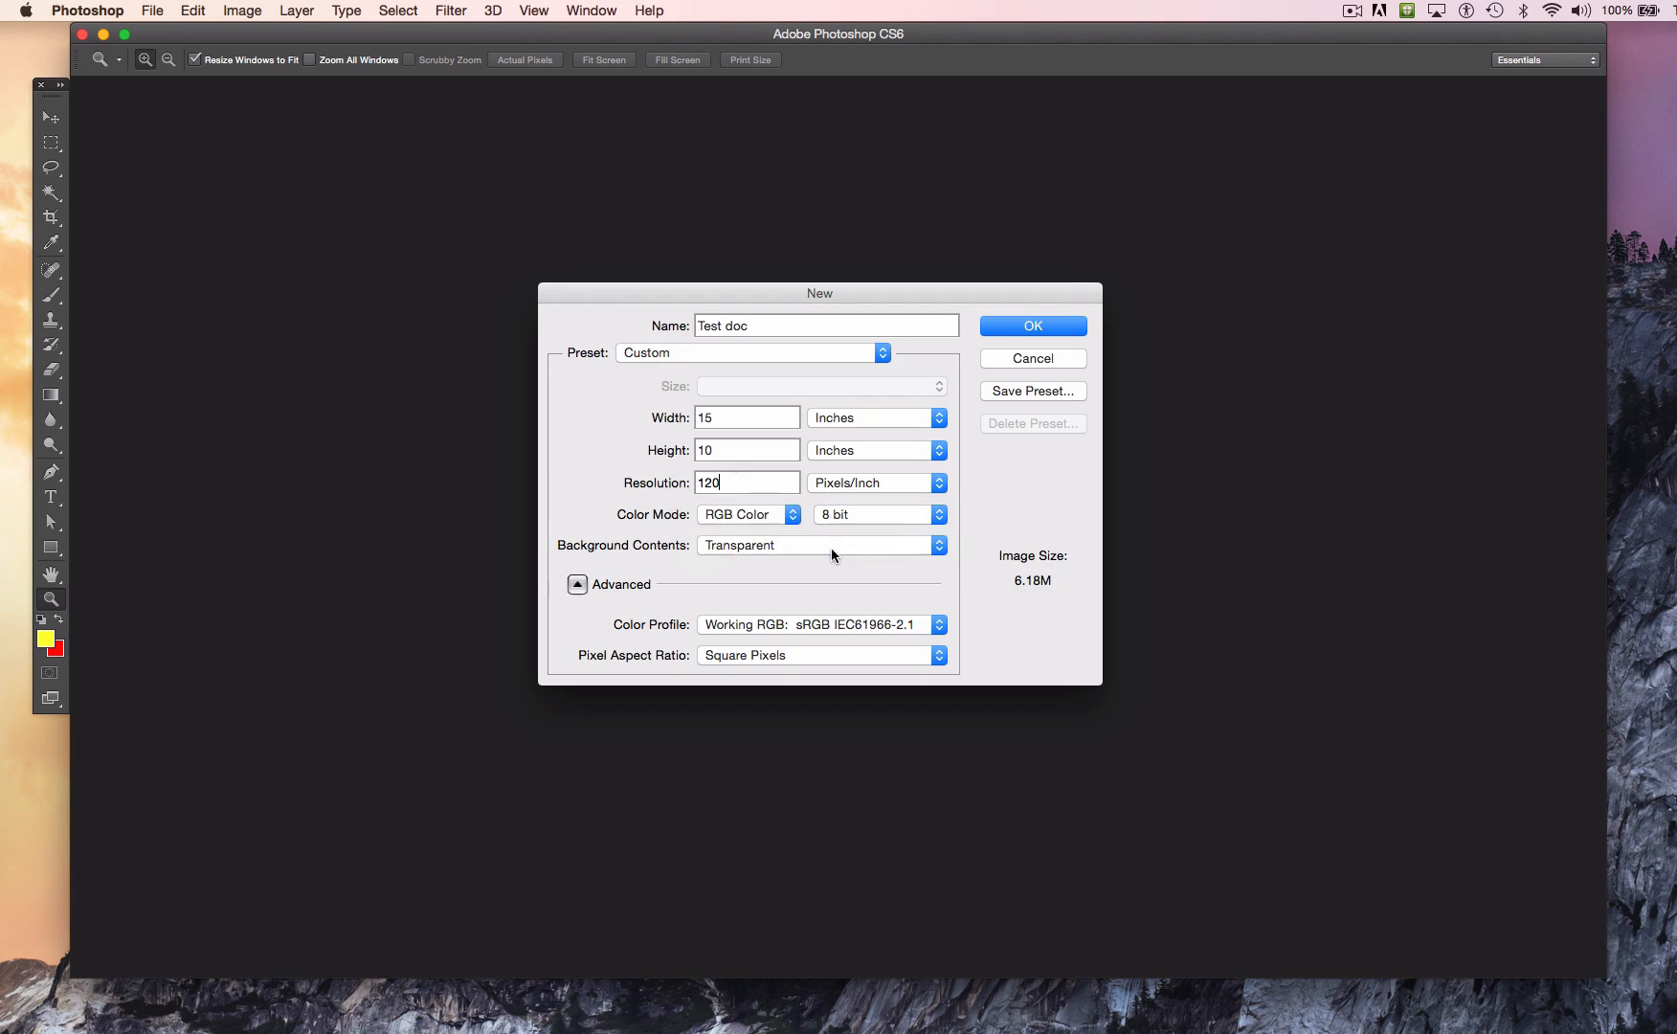
left_click(1041, 329)
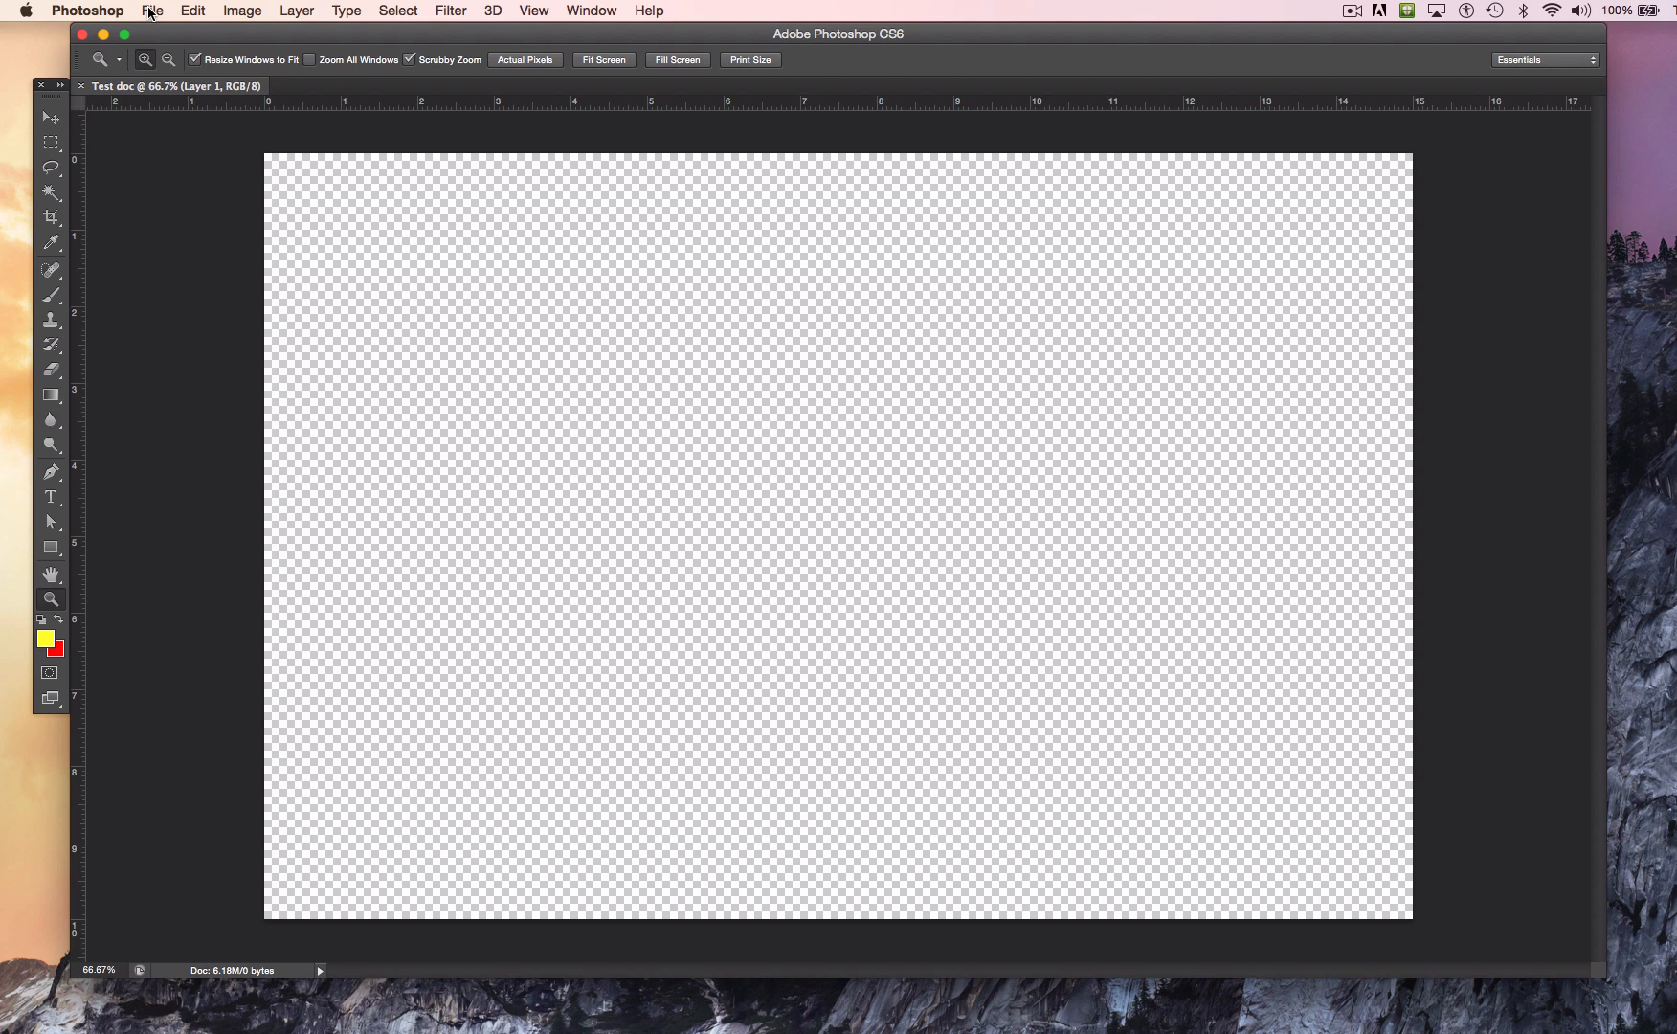
Step: Fill the transparent layer with white in Normal mode at 100% opacity and show the Layers panel
left_click(200, 11)
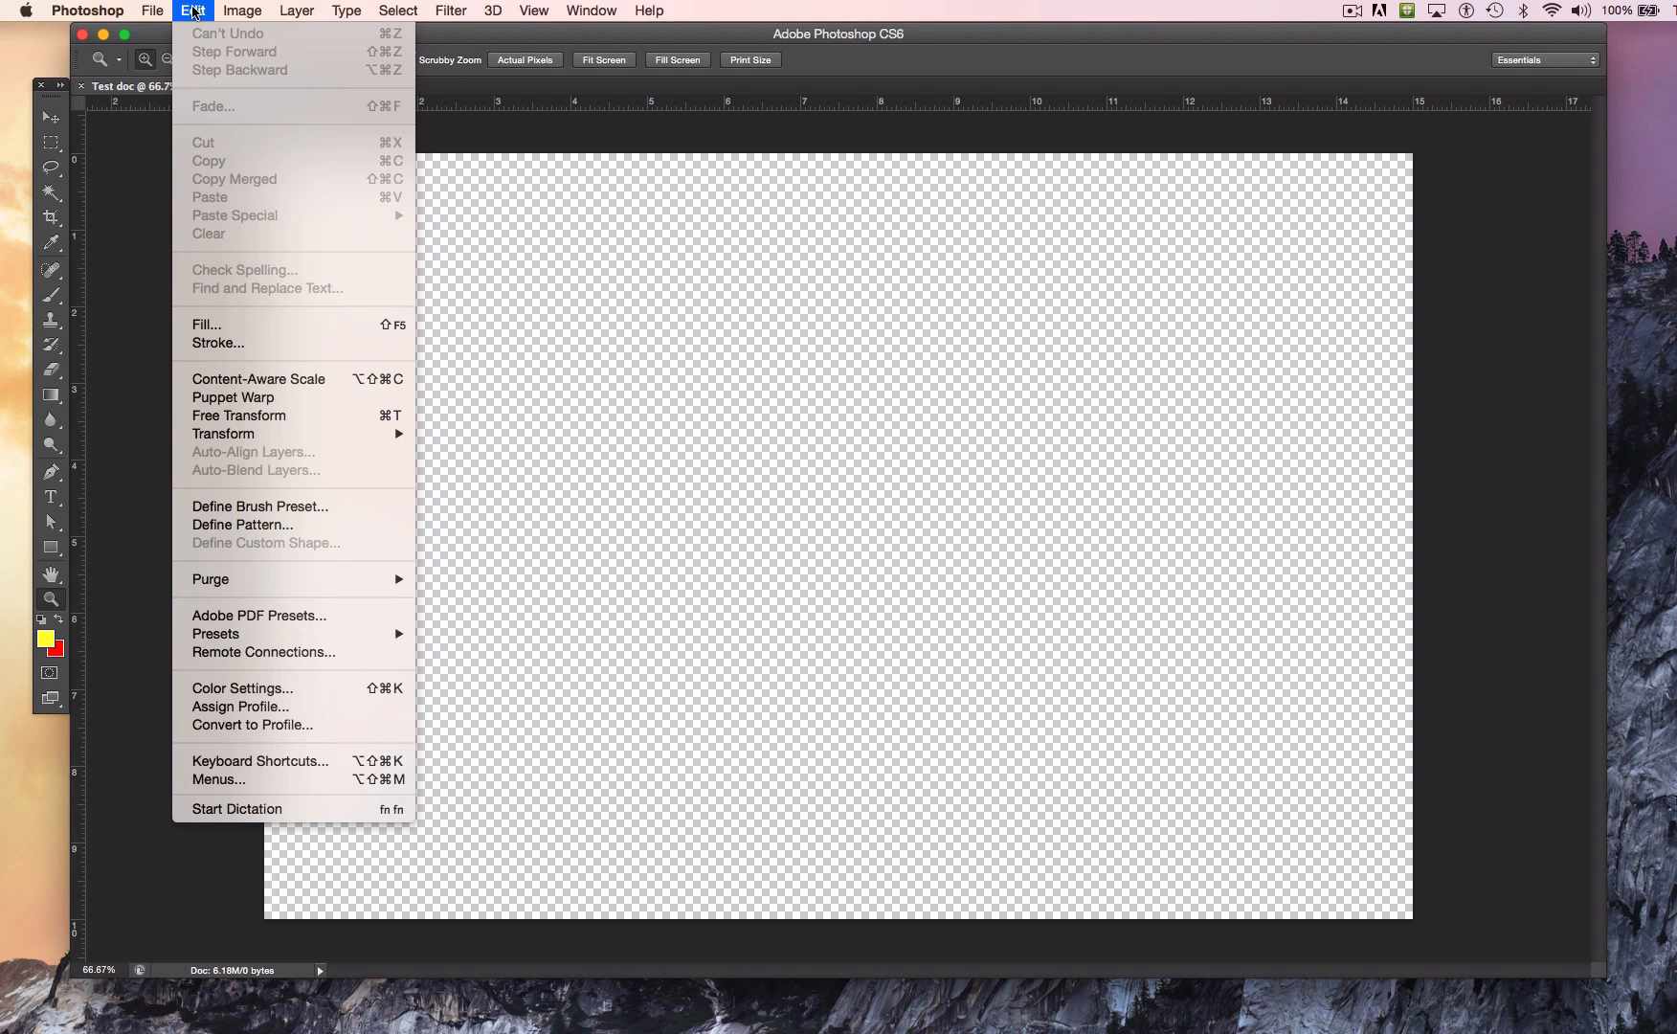
left_click(237, 327)
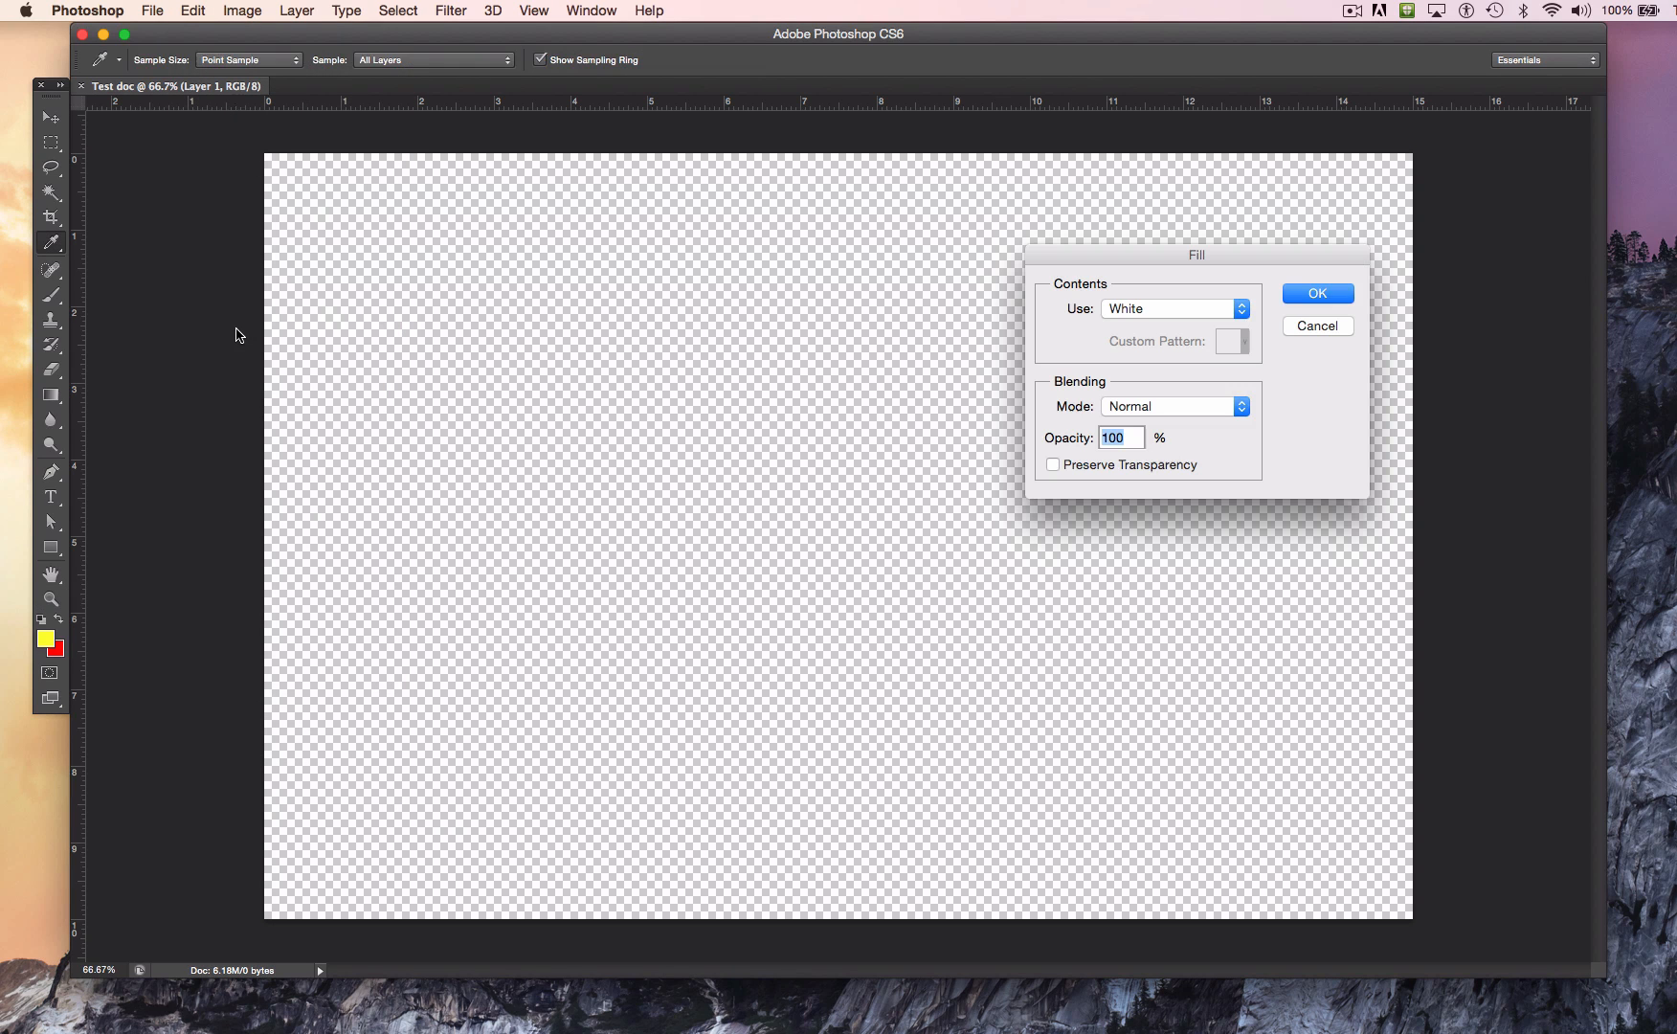
left_click(1163, 316)
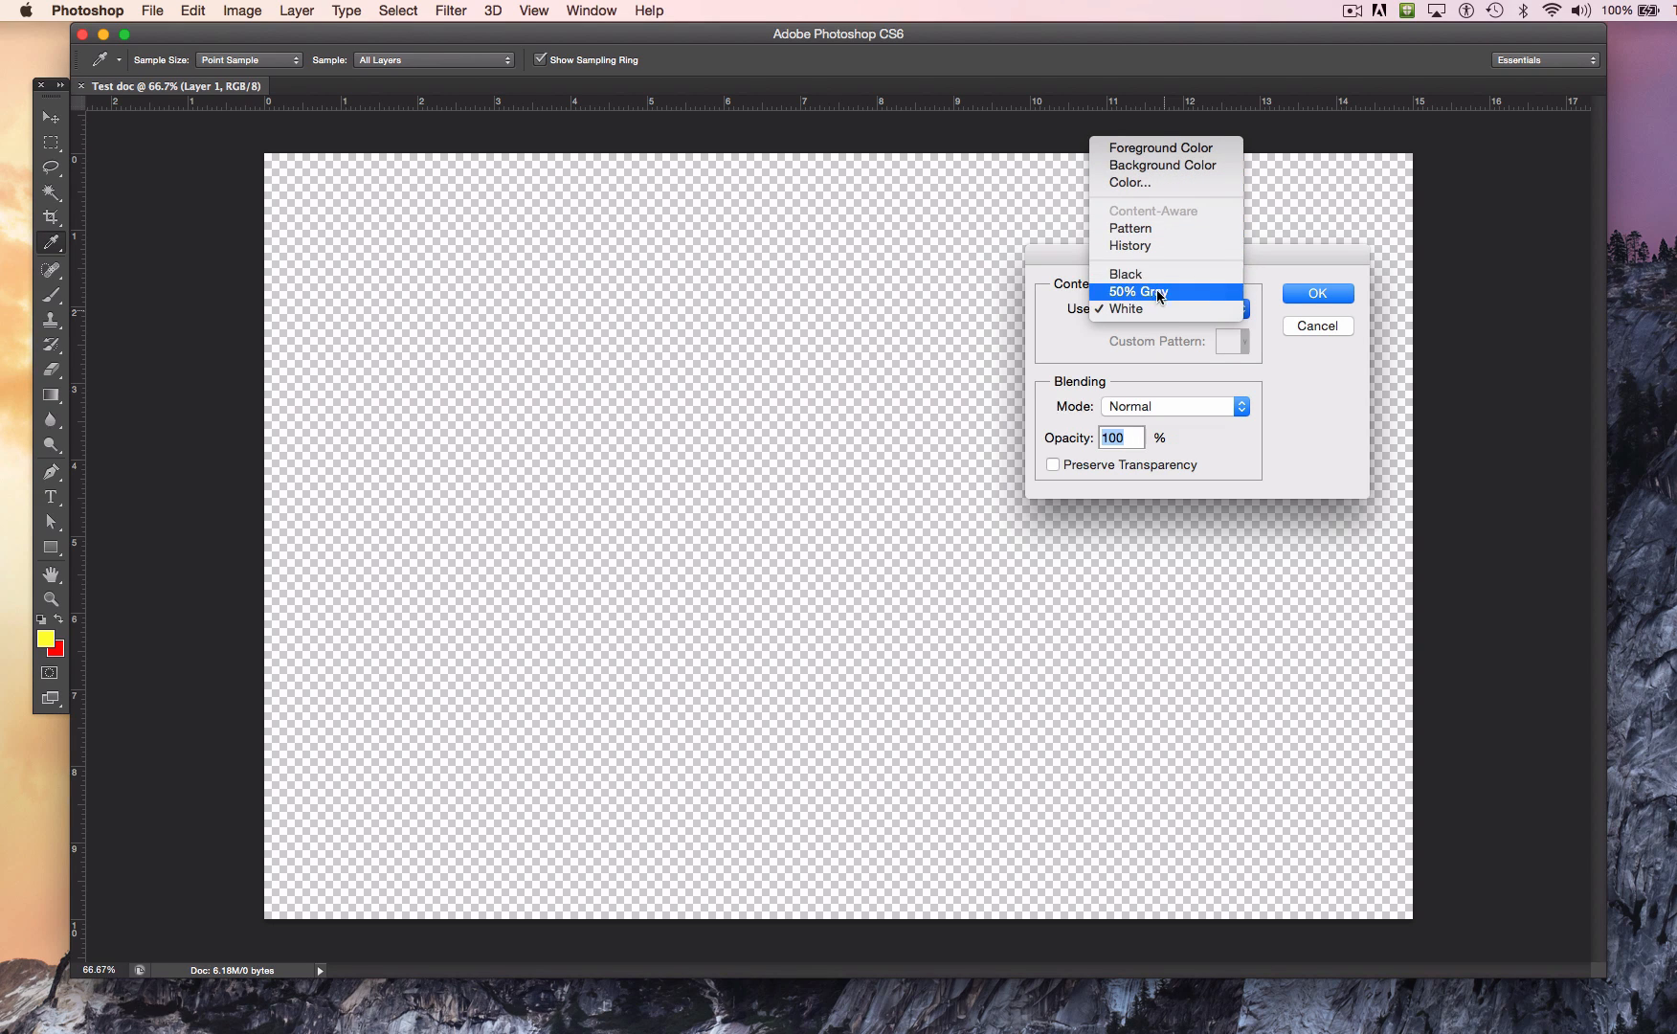
left_click(1304, 297)
left_click(1307, 293)
key("z")
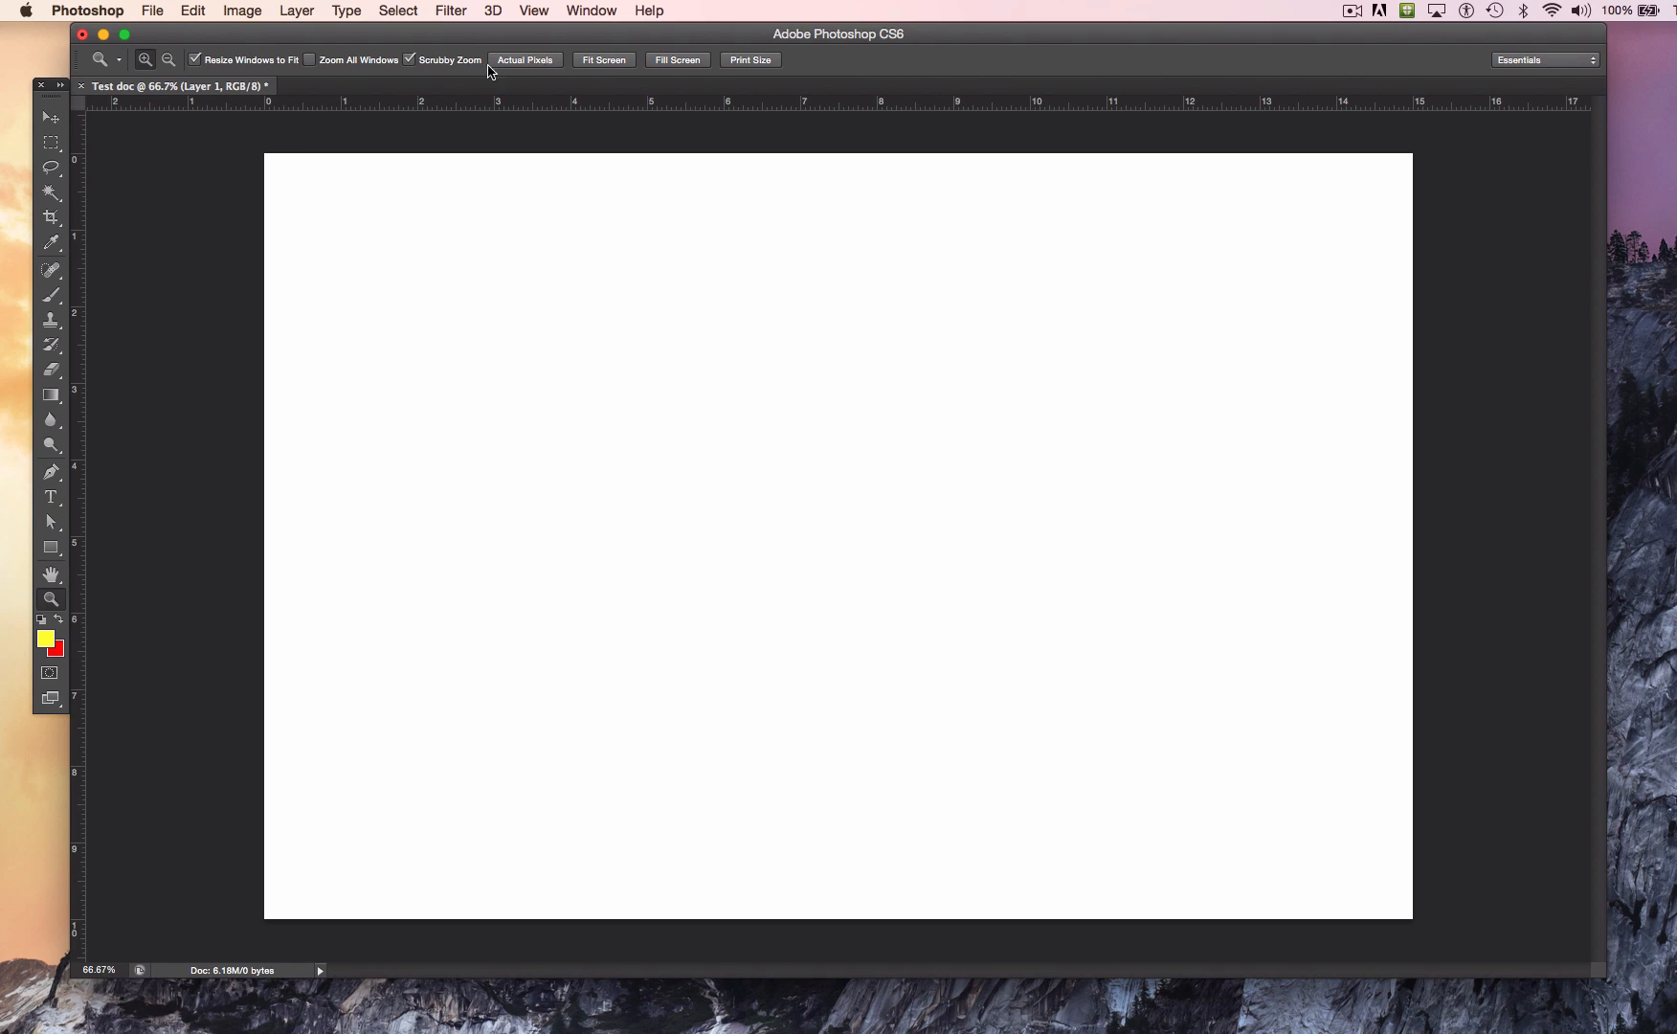
left_click(594, 16)
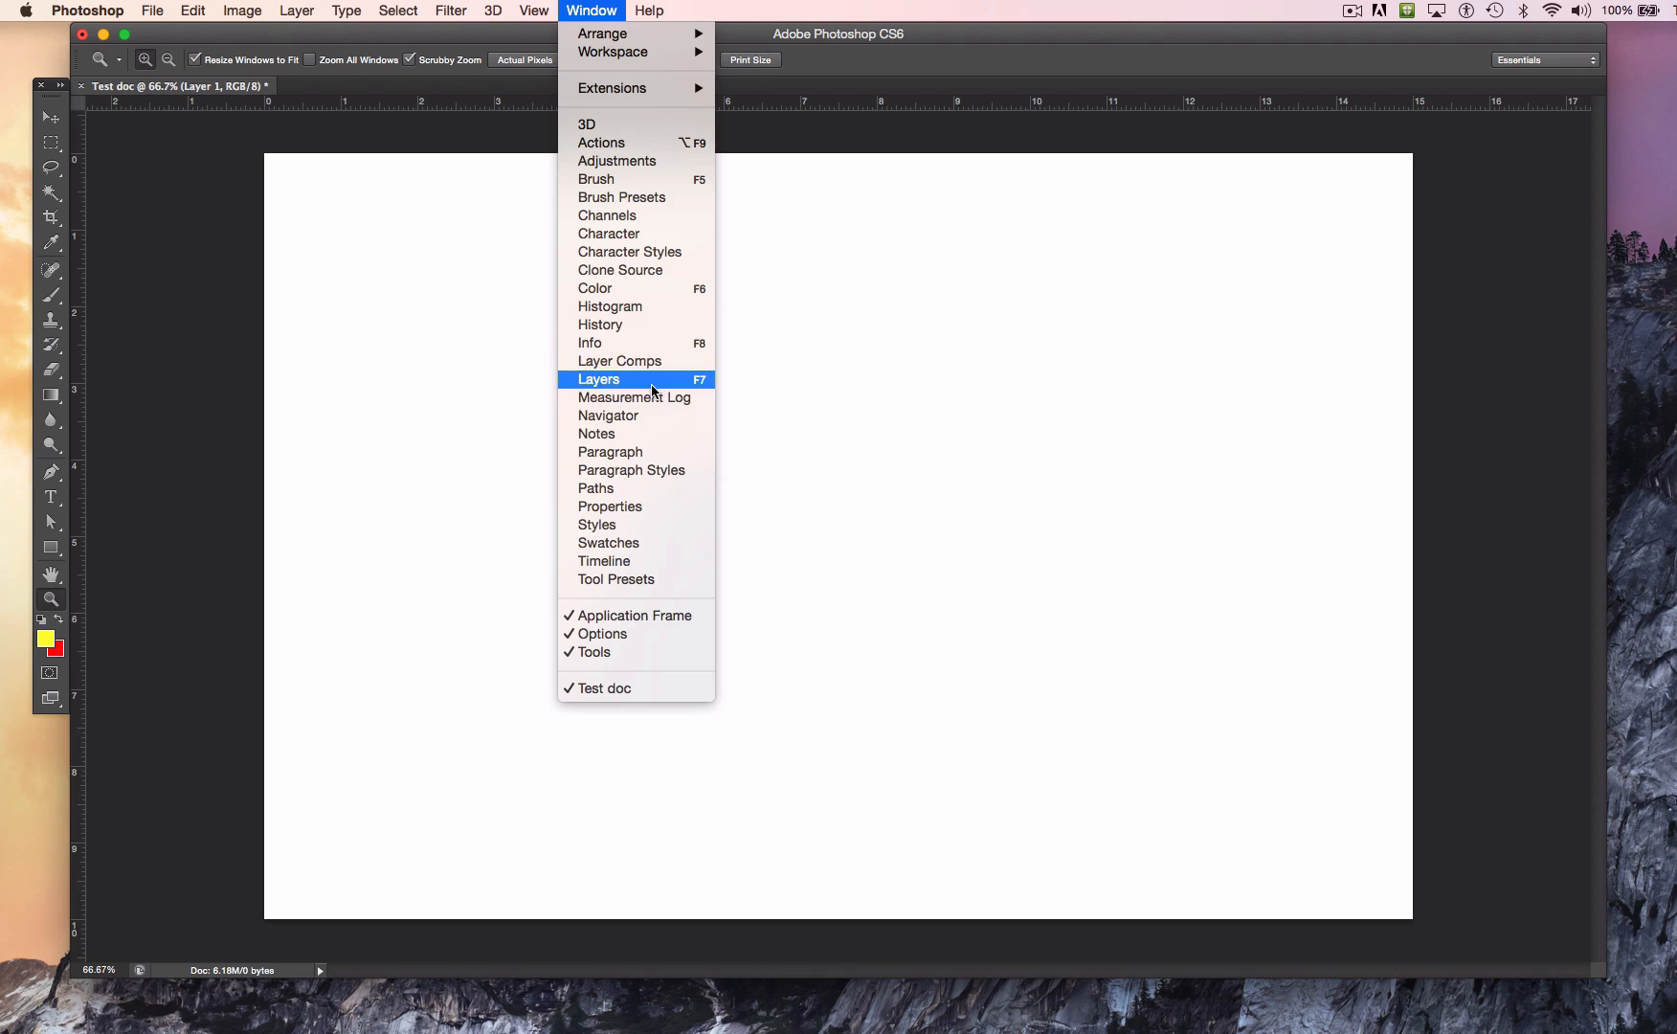
left_click(612, 380)
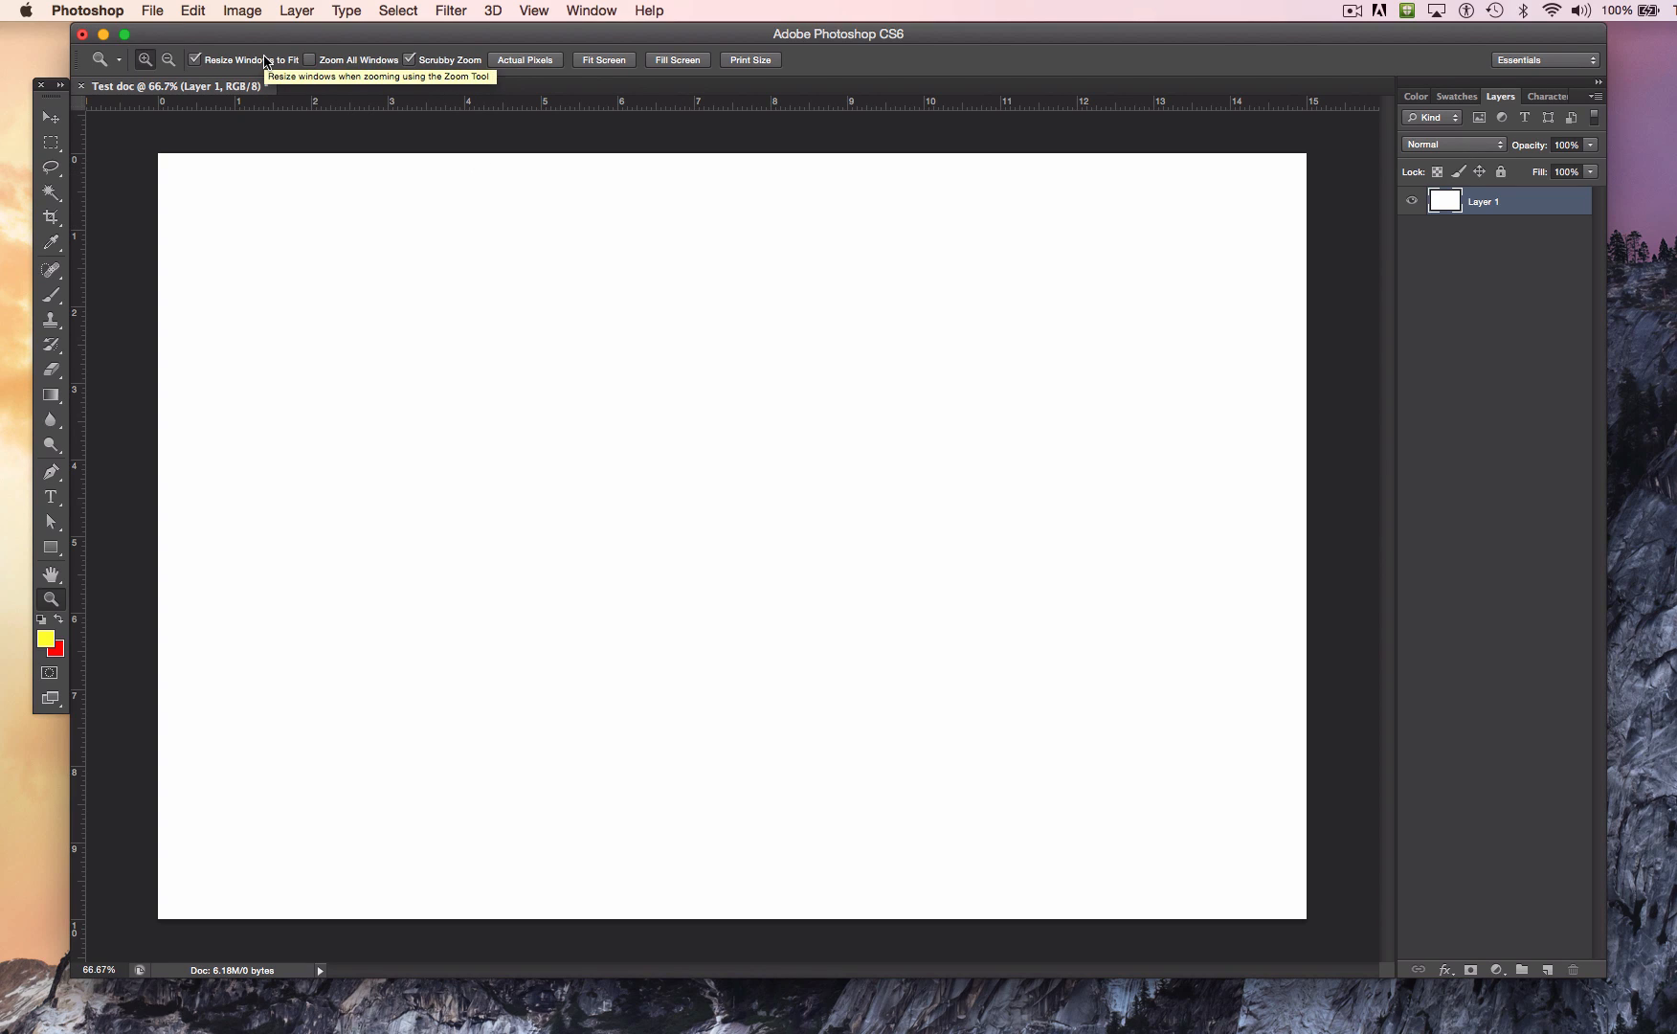
Step: Place Fish-large.tif from the Ex.3_images+shapes folder into the document at its default size and commit the placement
left_click(152, 12)
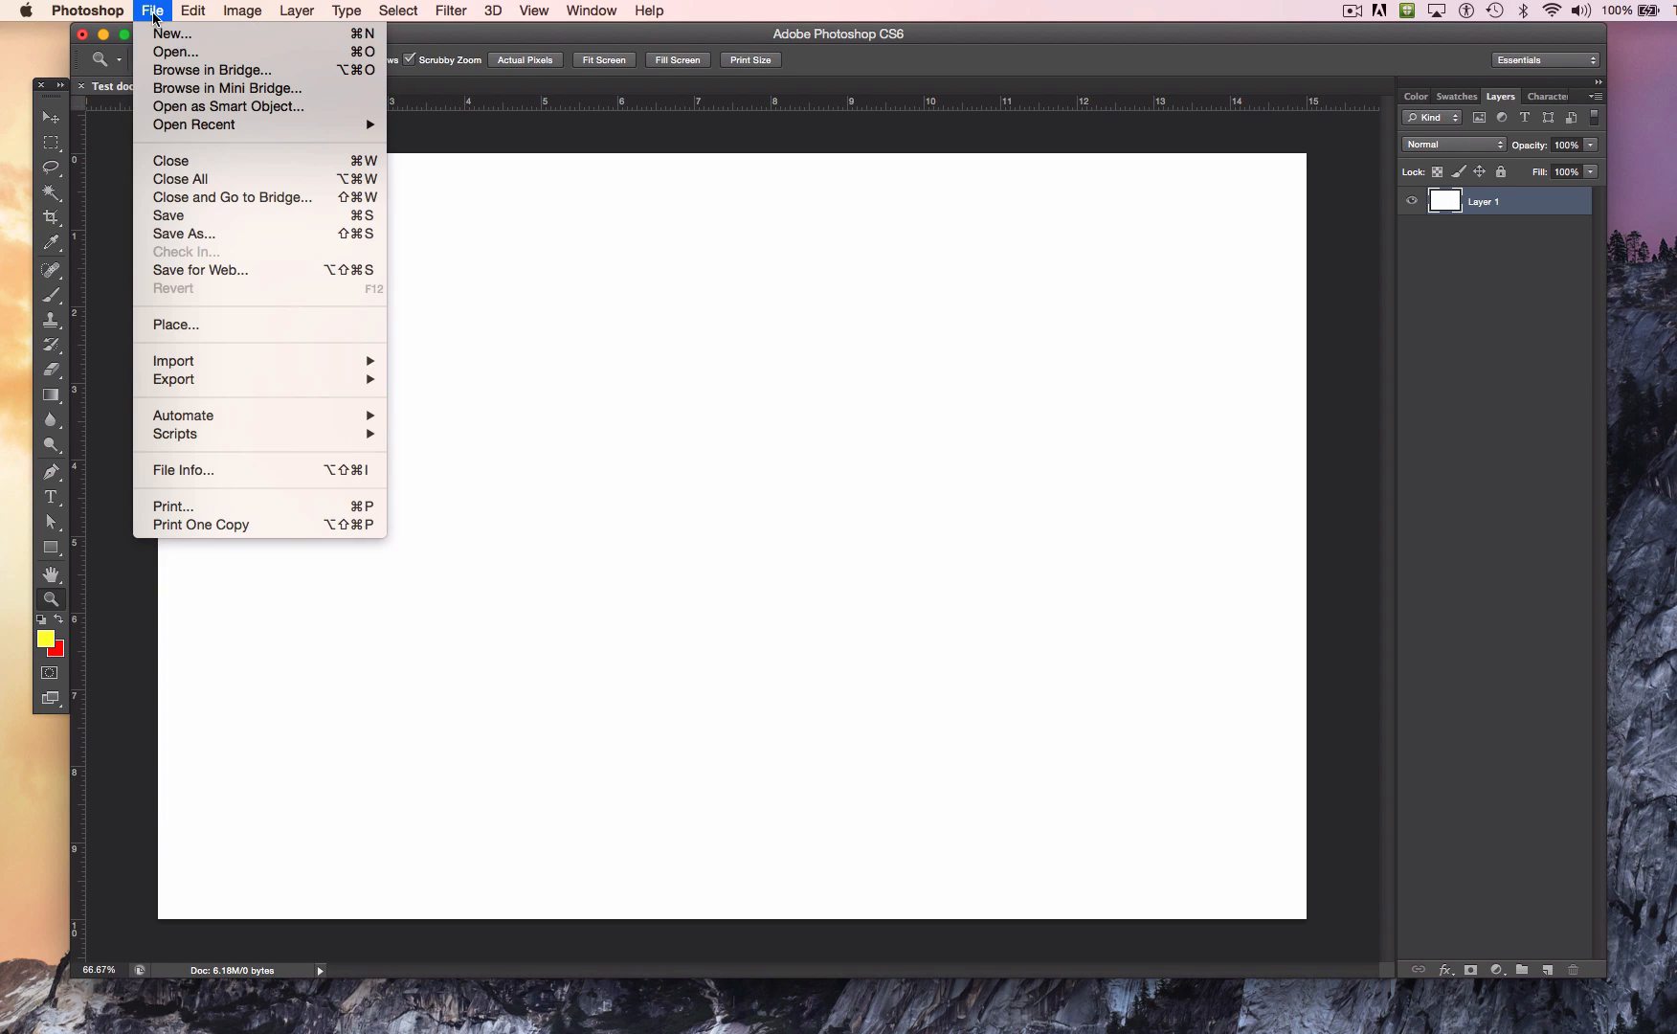
left_click(283, 328)
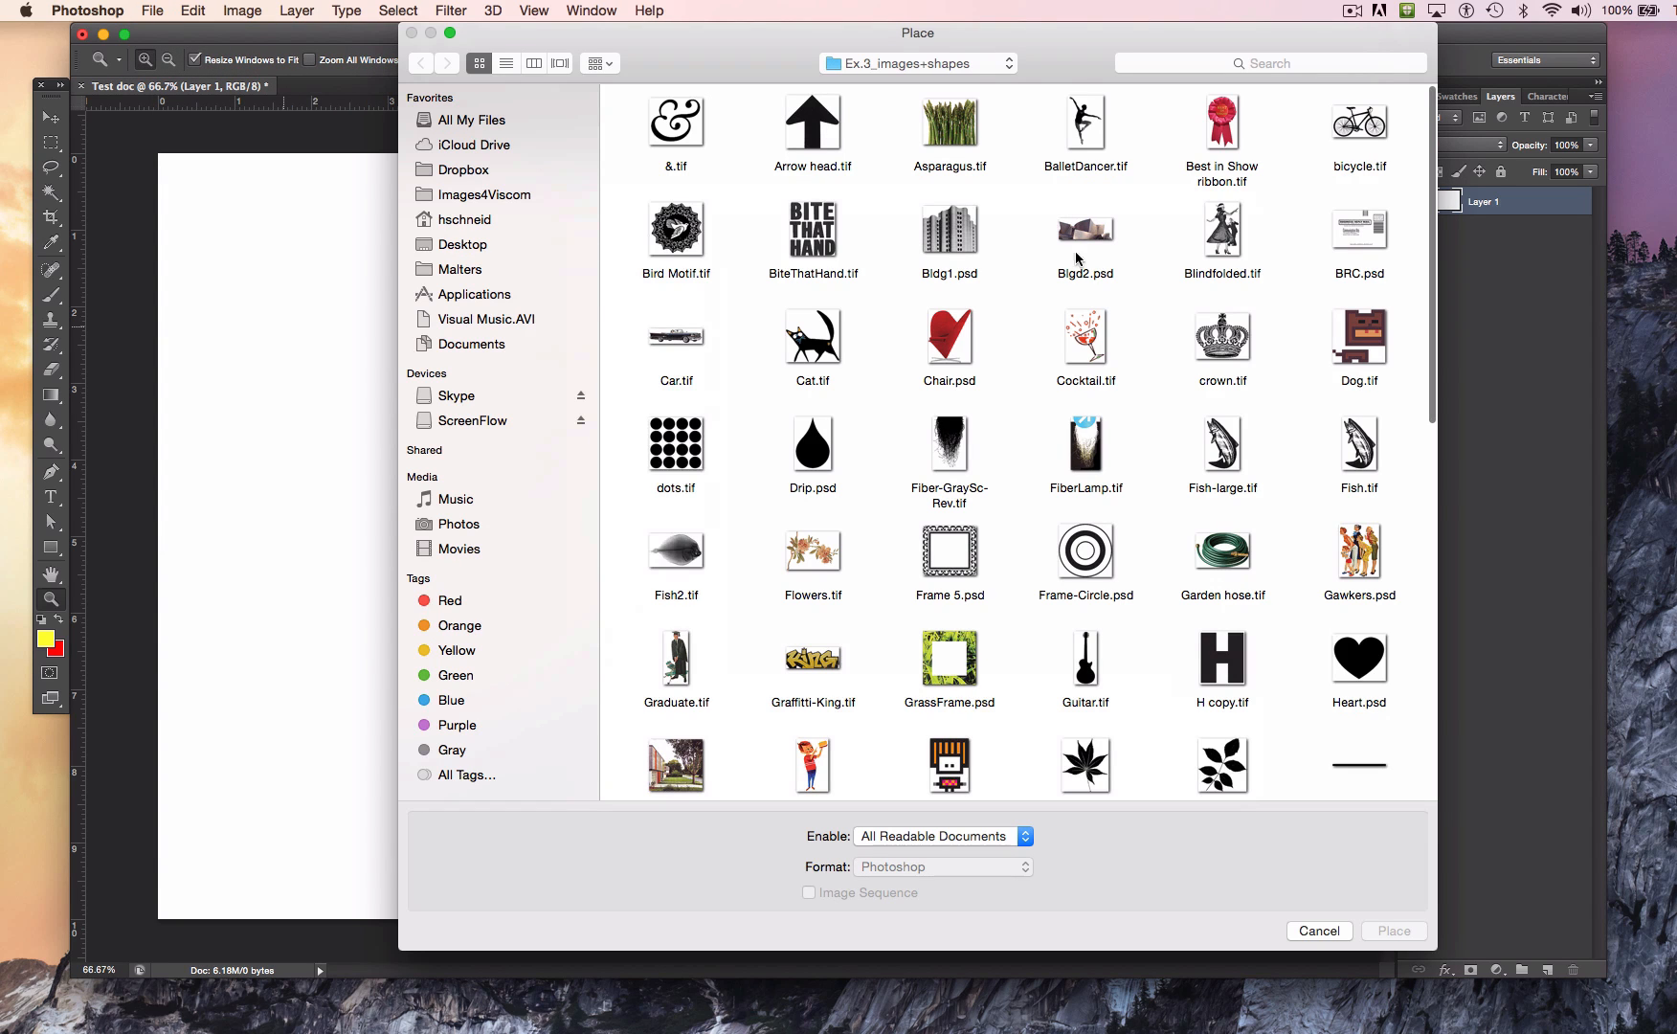
scroll(1090, 497, "down", 5)
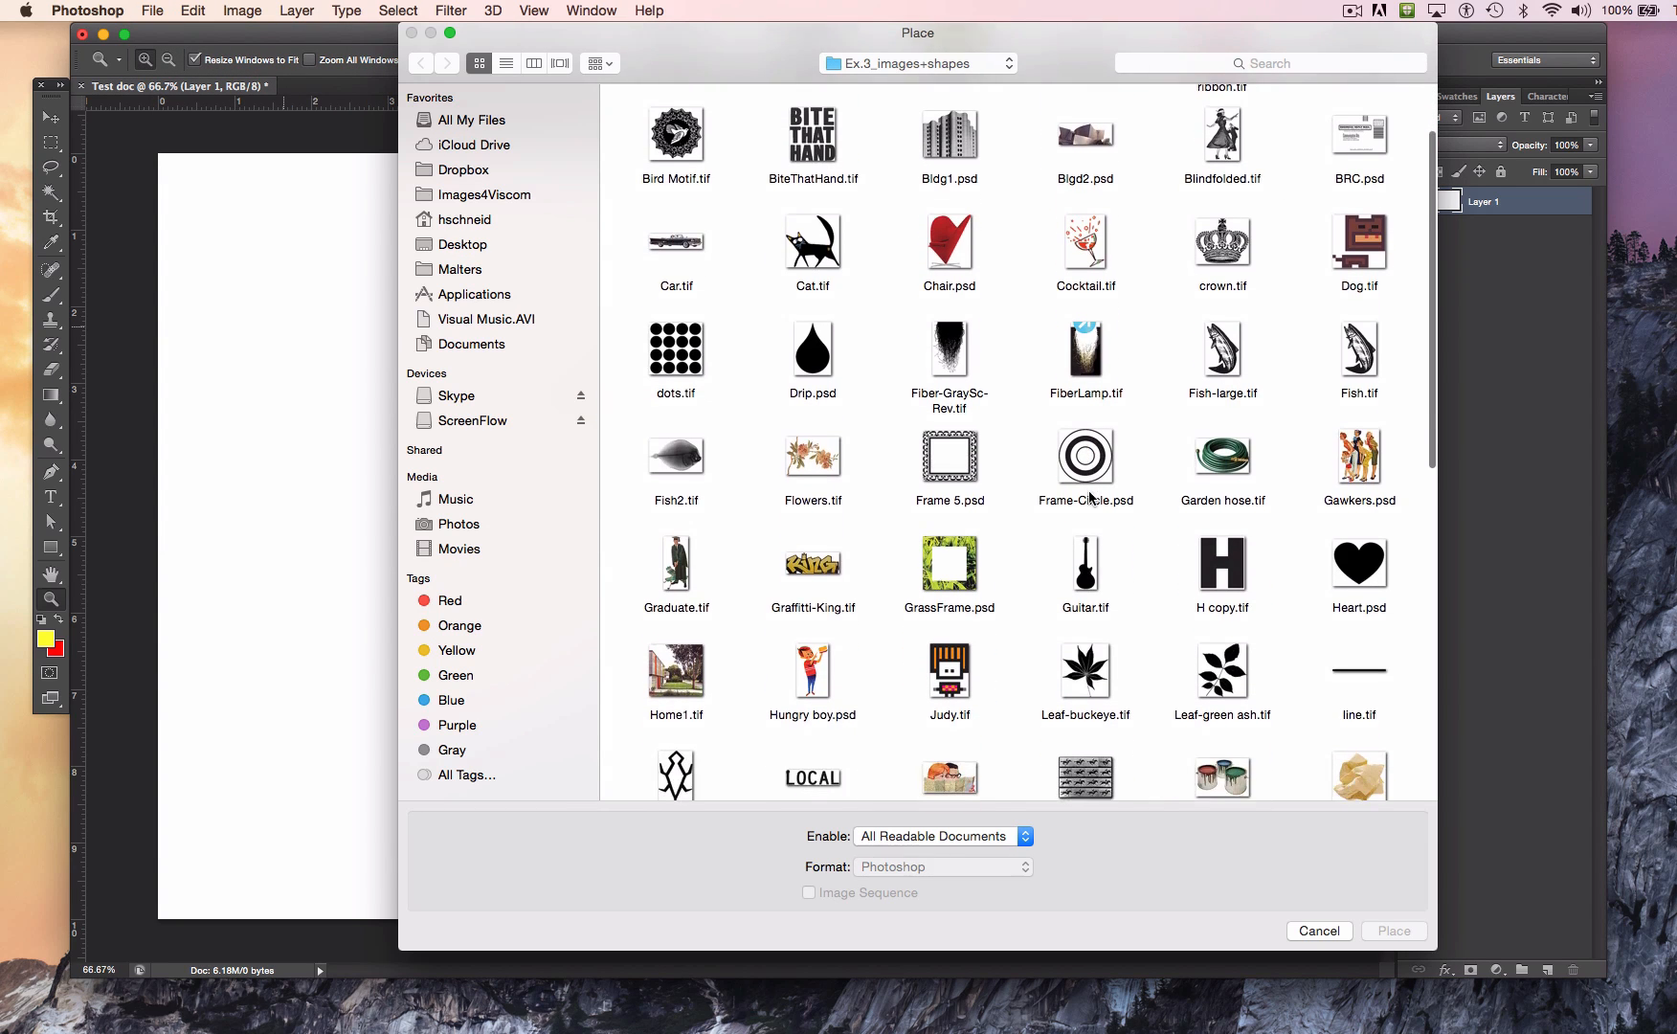
scroll(1089, 497, "down", 4)
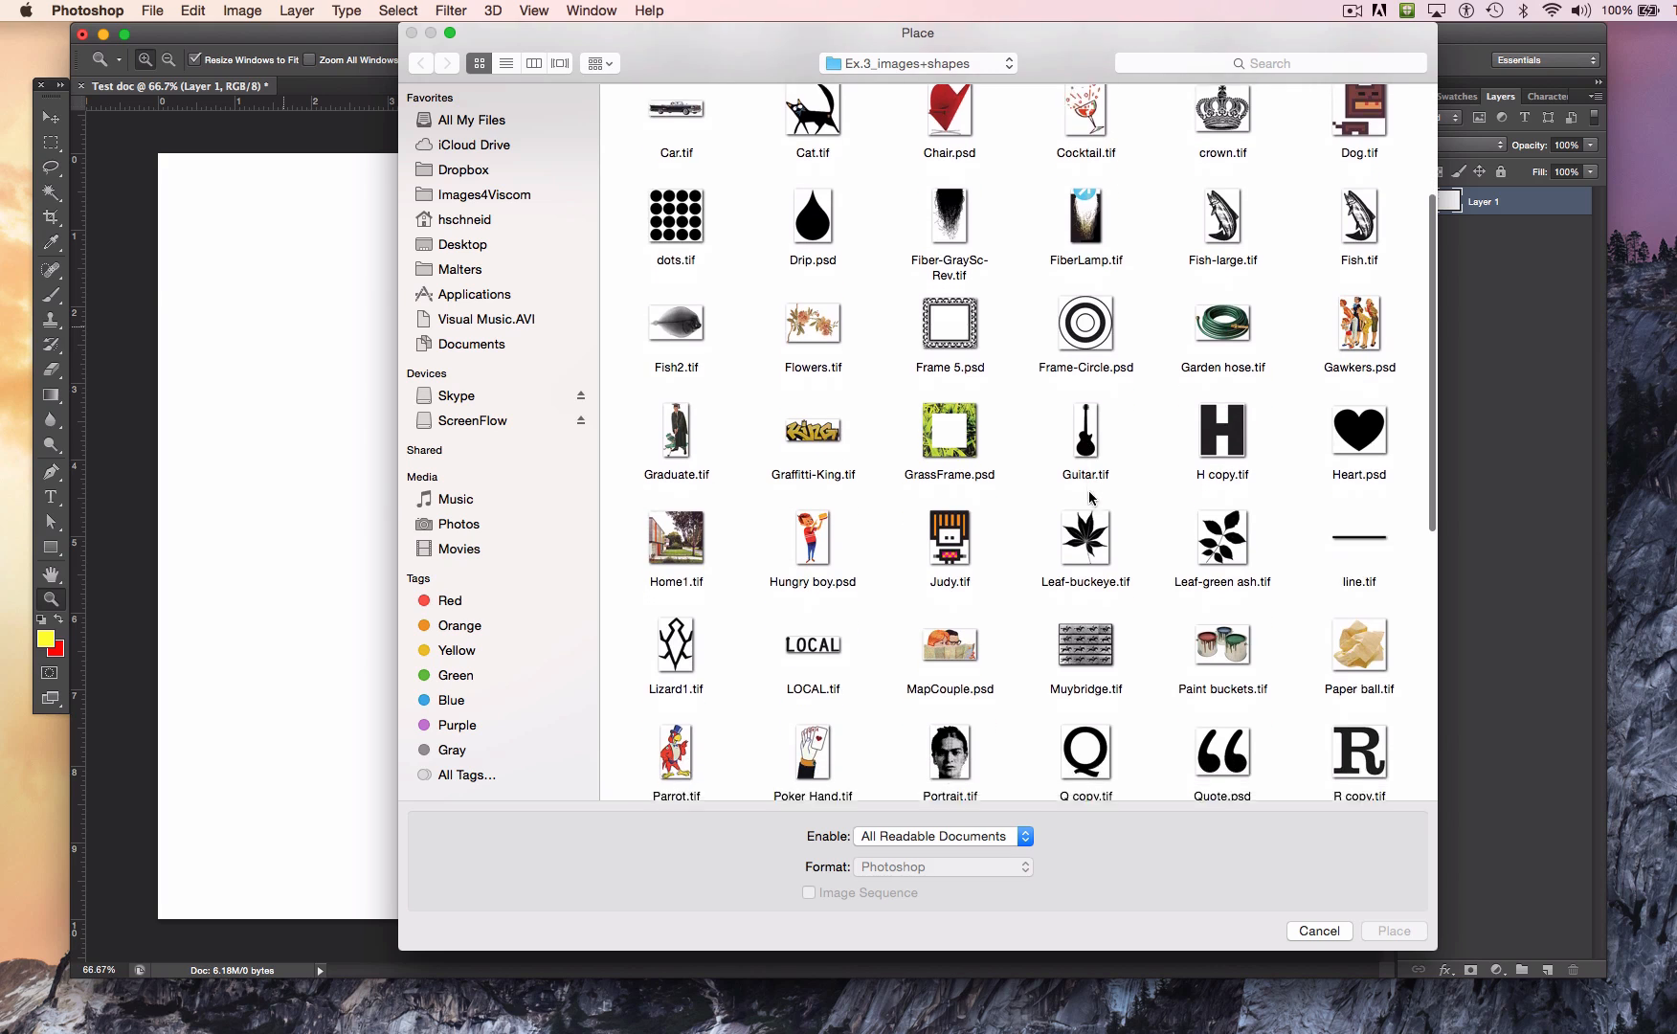
scroll(1090, 497, "up", 4)
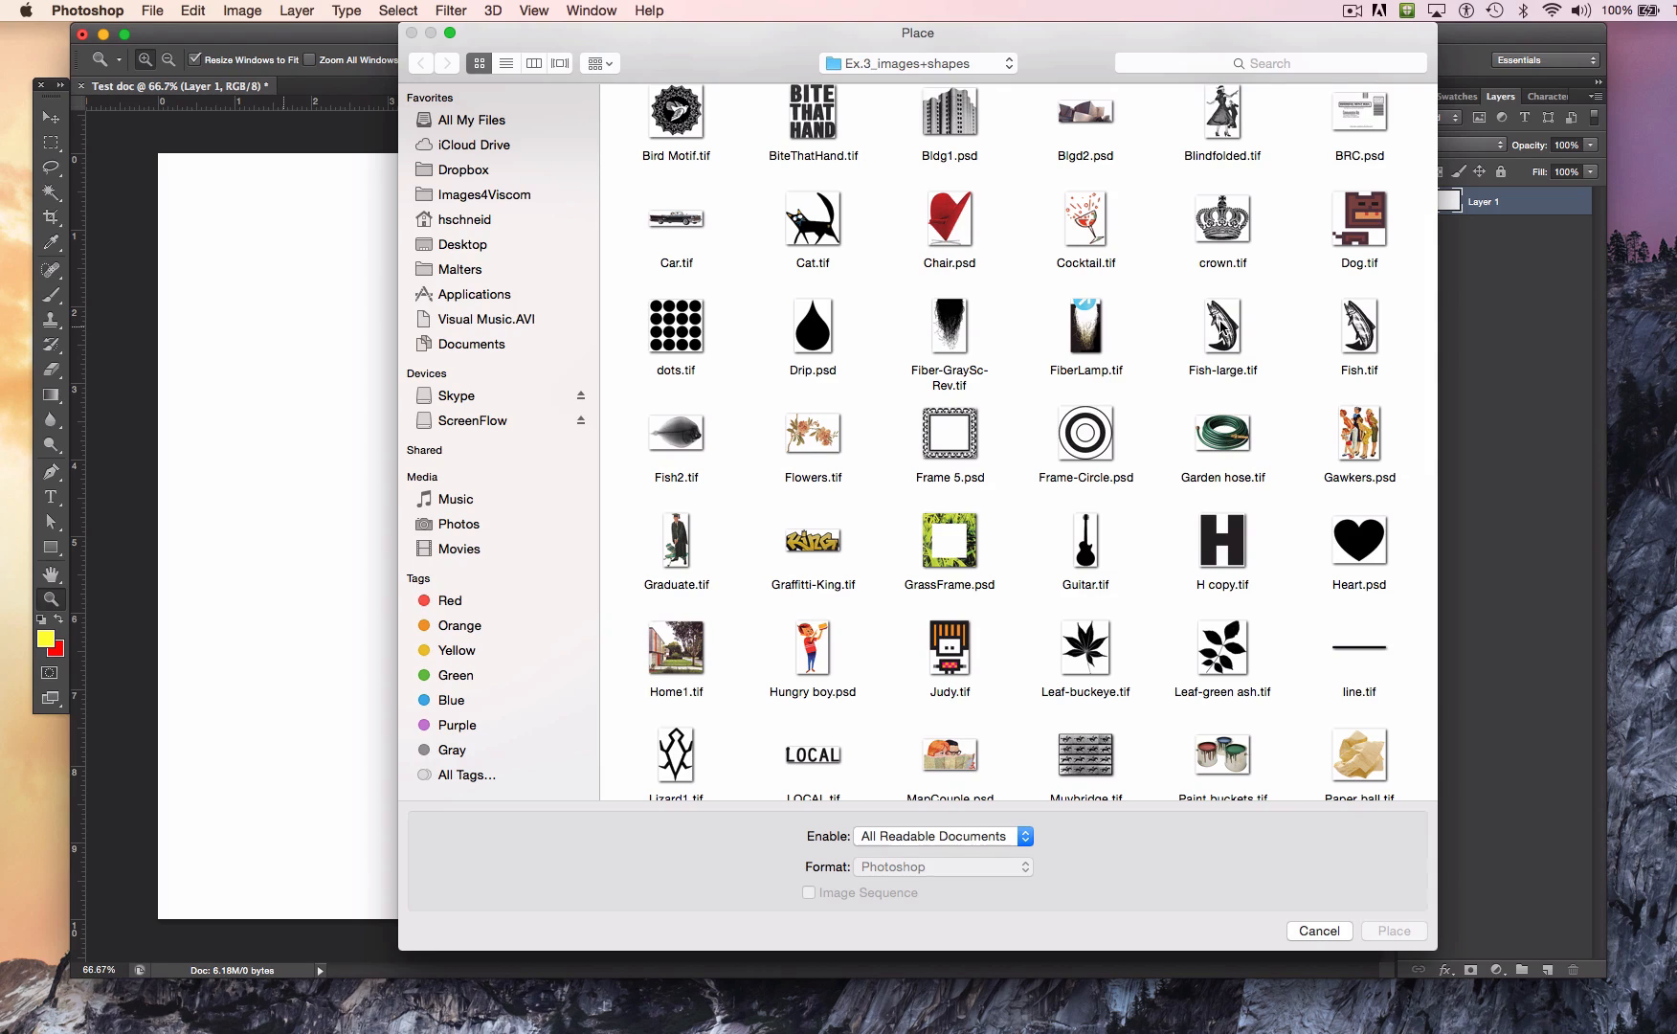
left_click(1221, 326)
left_click(1385, 932)
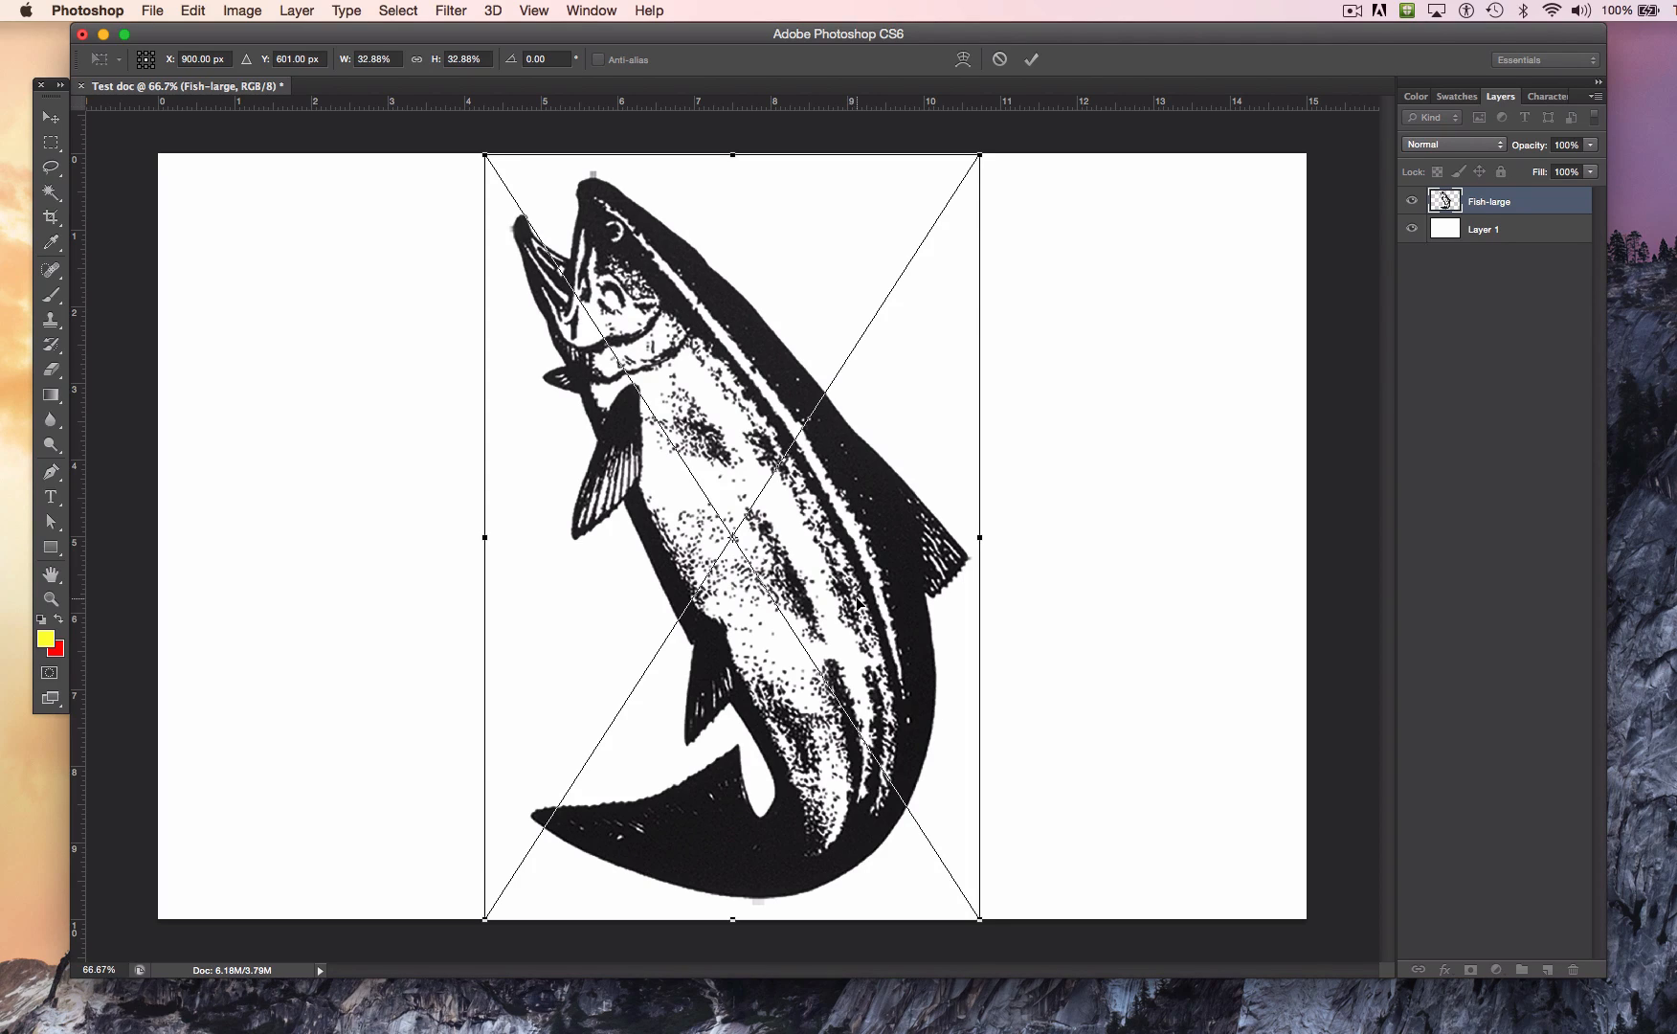
key("z")
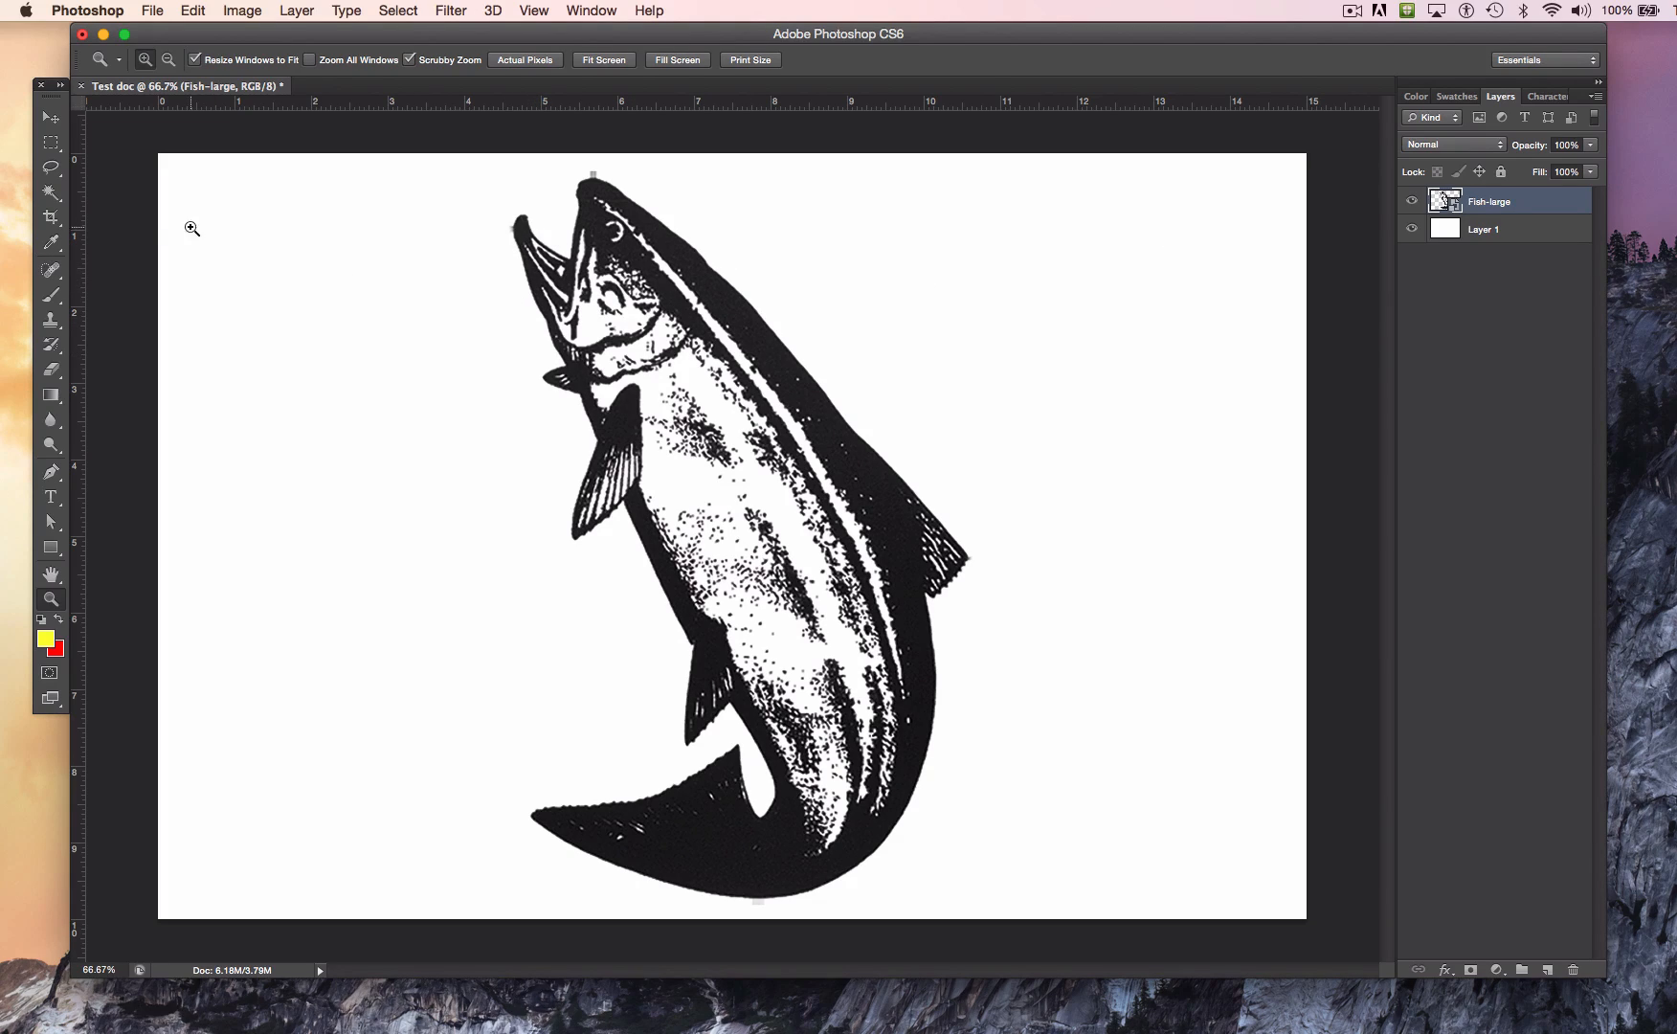
Step: Move the placed fish about 1.2 inches right and 0.2 inch down with the Move tool
left_click(52, 121)
left_click(50, 123)
left_click_drag(716, 422, 792, 469)
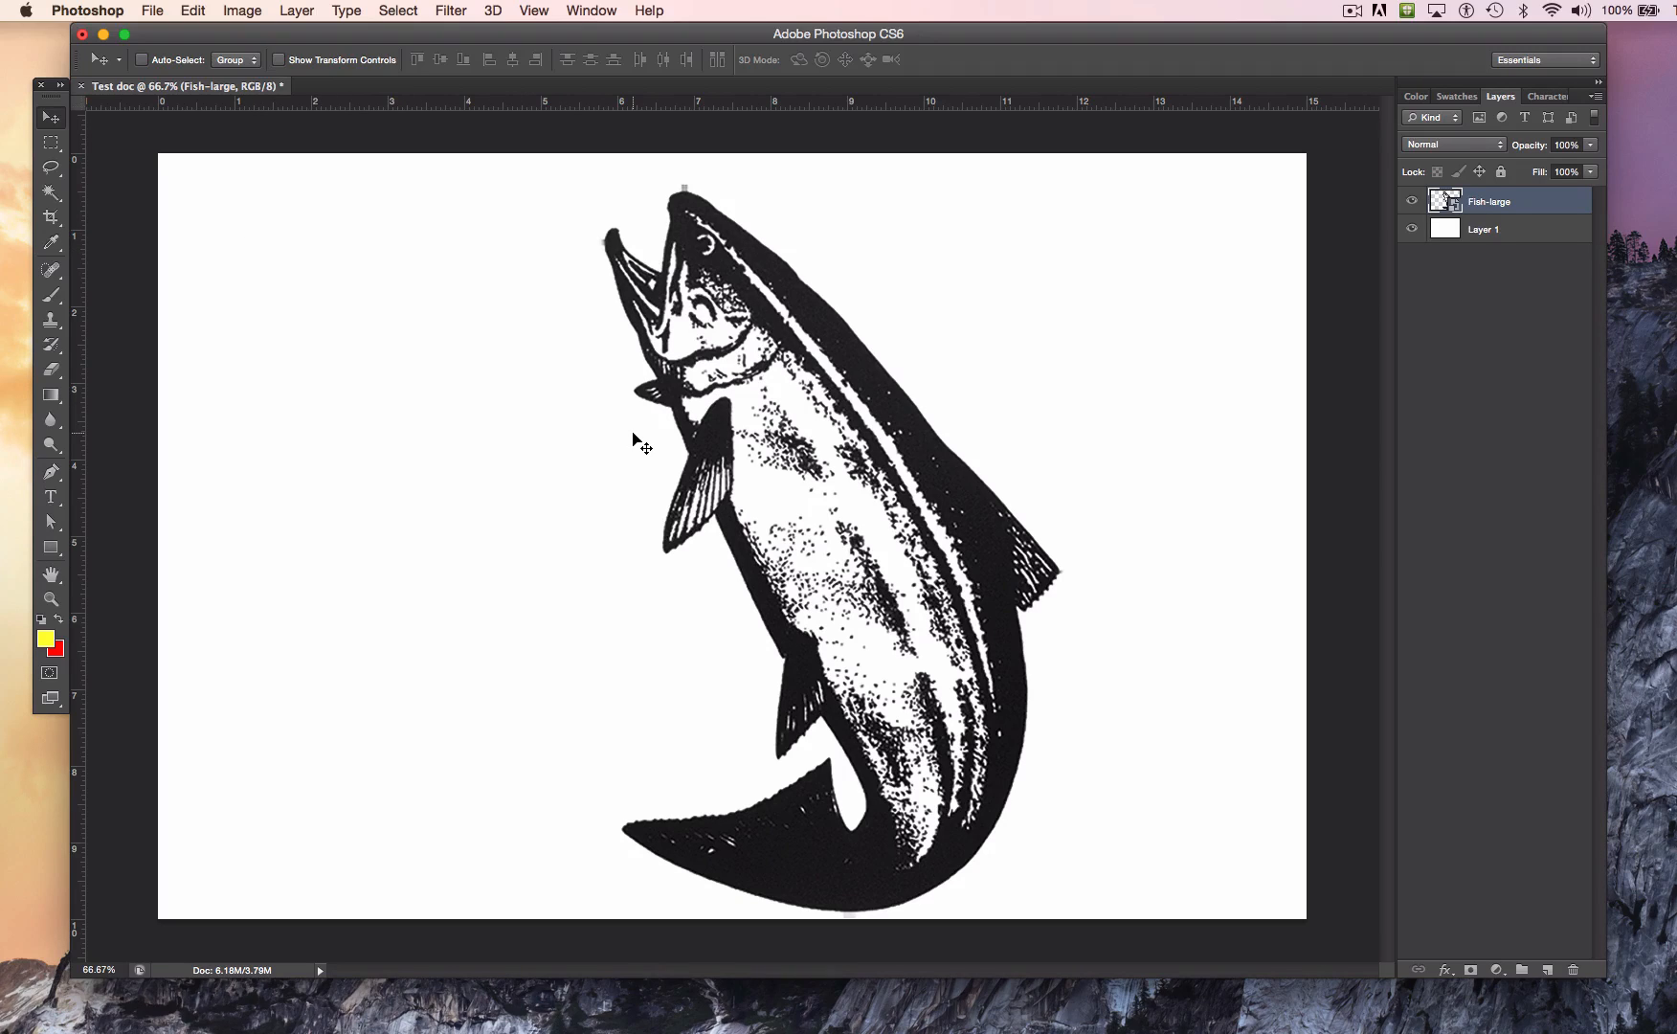
Step: Load the Fish-large layer's outline as a selection to check whether Fill is available for the smart object, and deselect it
left_click(1445, 201, "super")
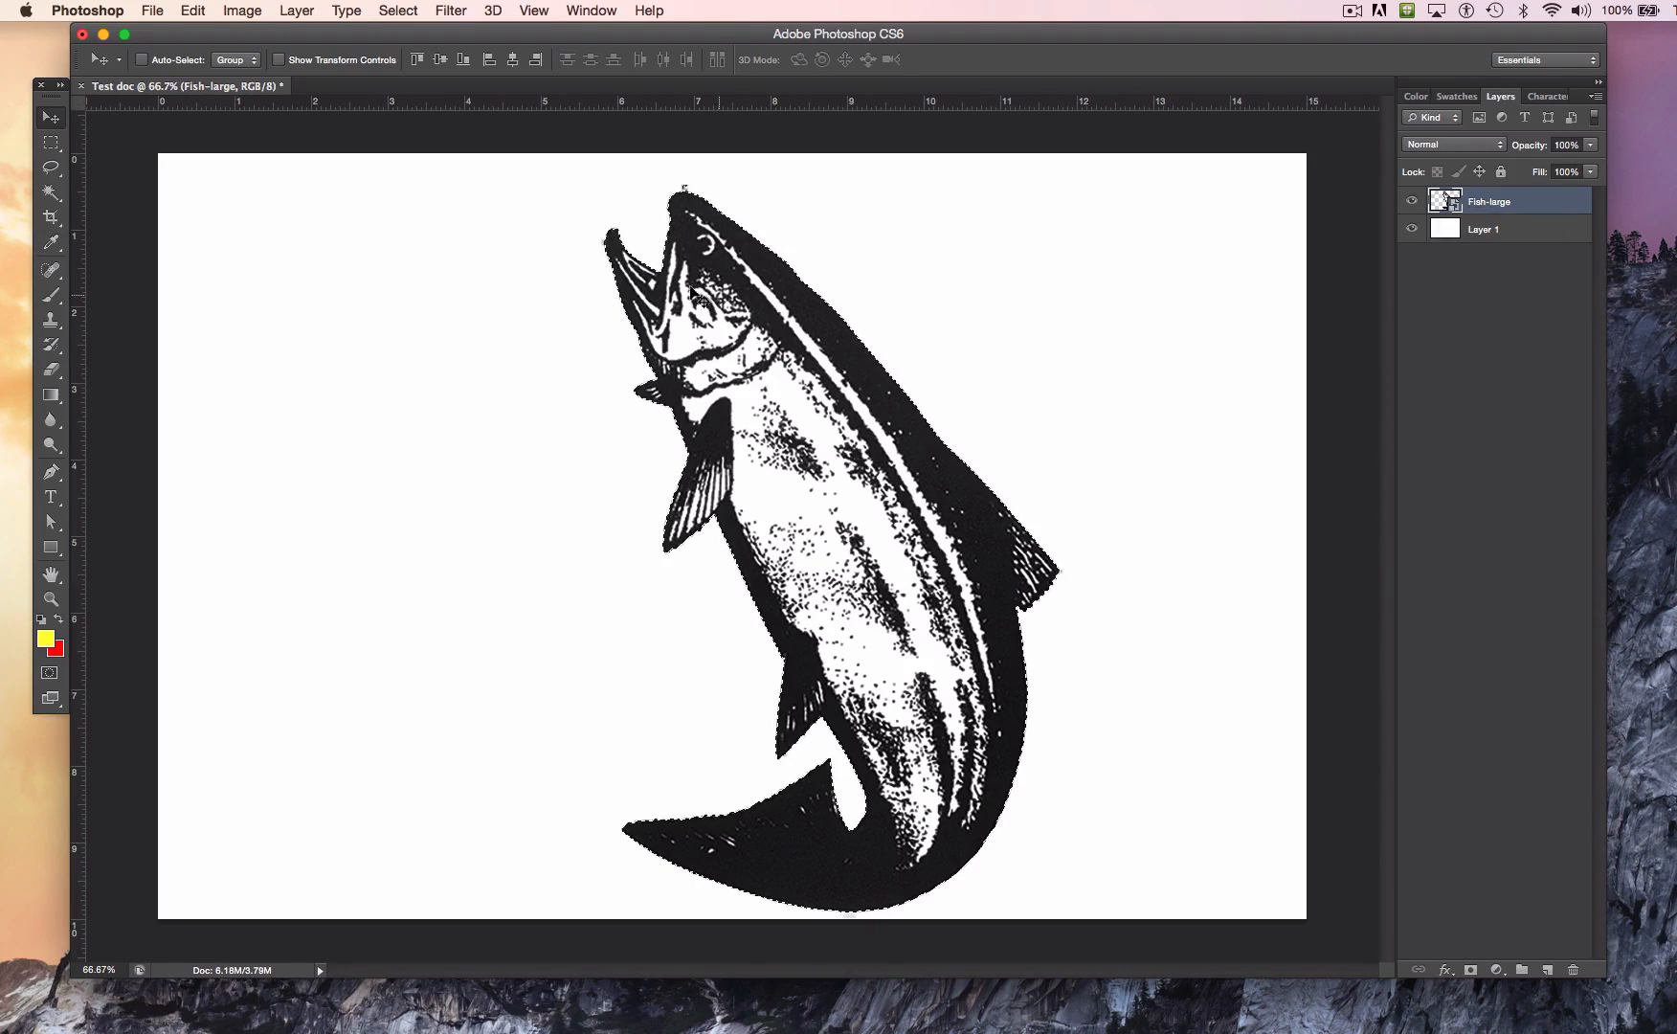
left_click(193, 10)
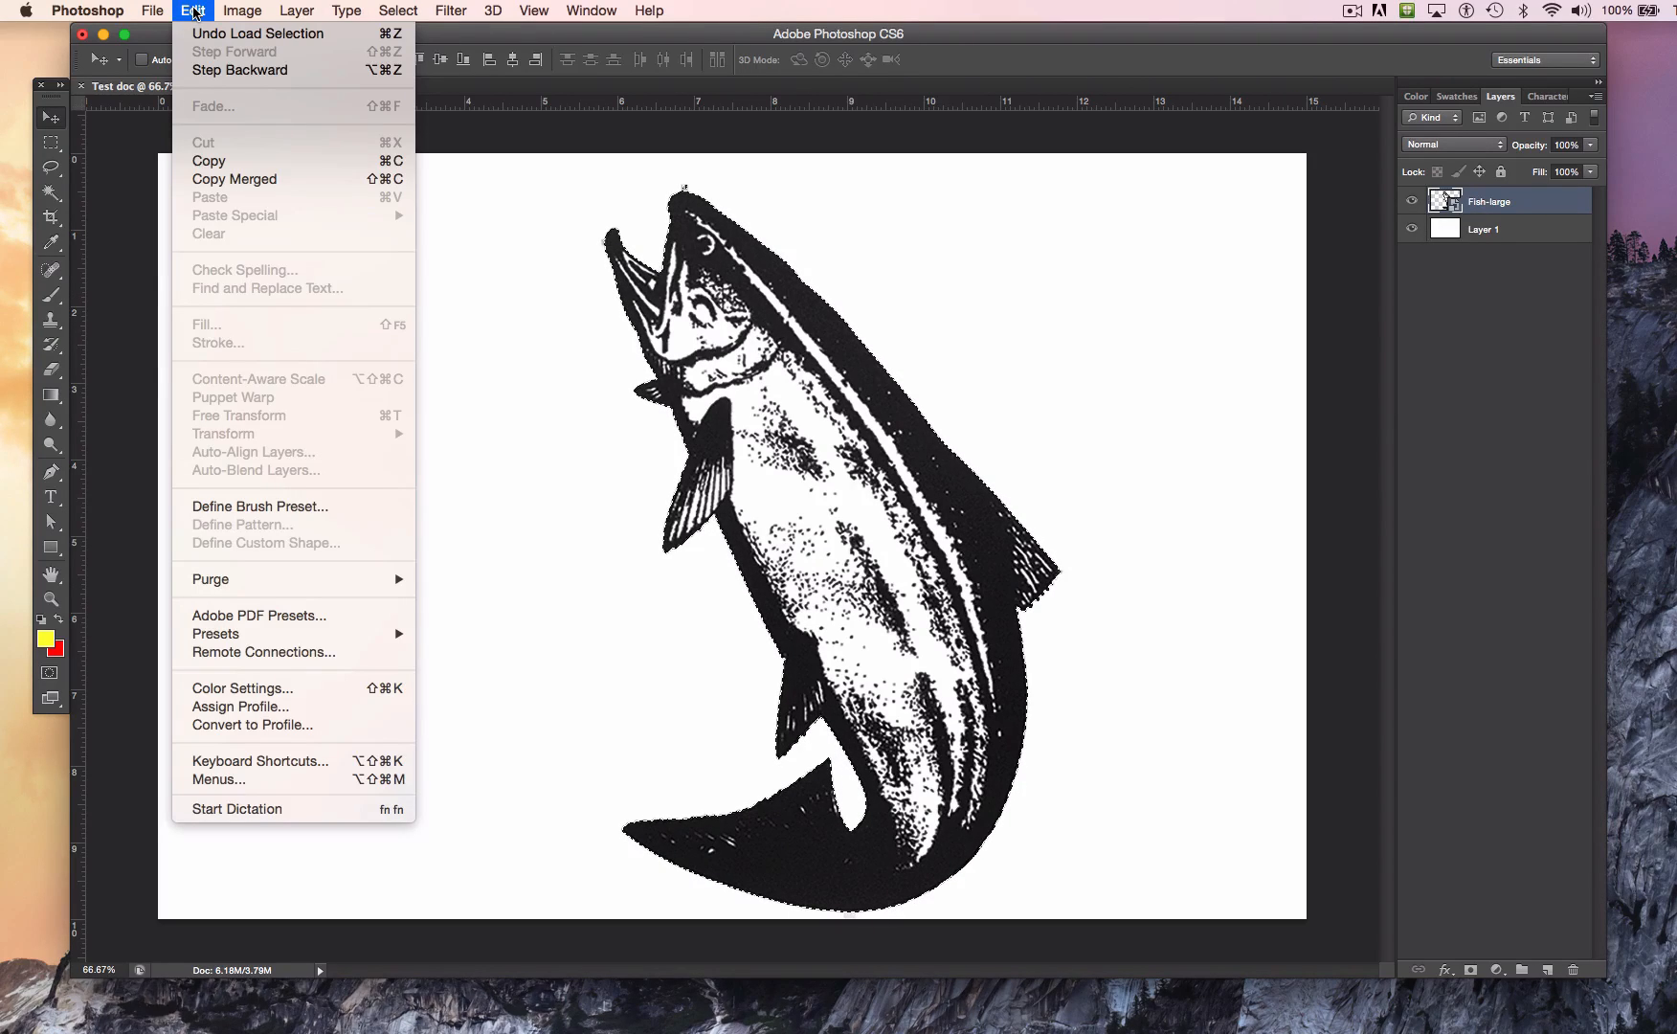
mouse_move(148, 7)
left_click(526, 359)
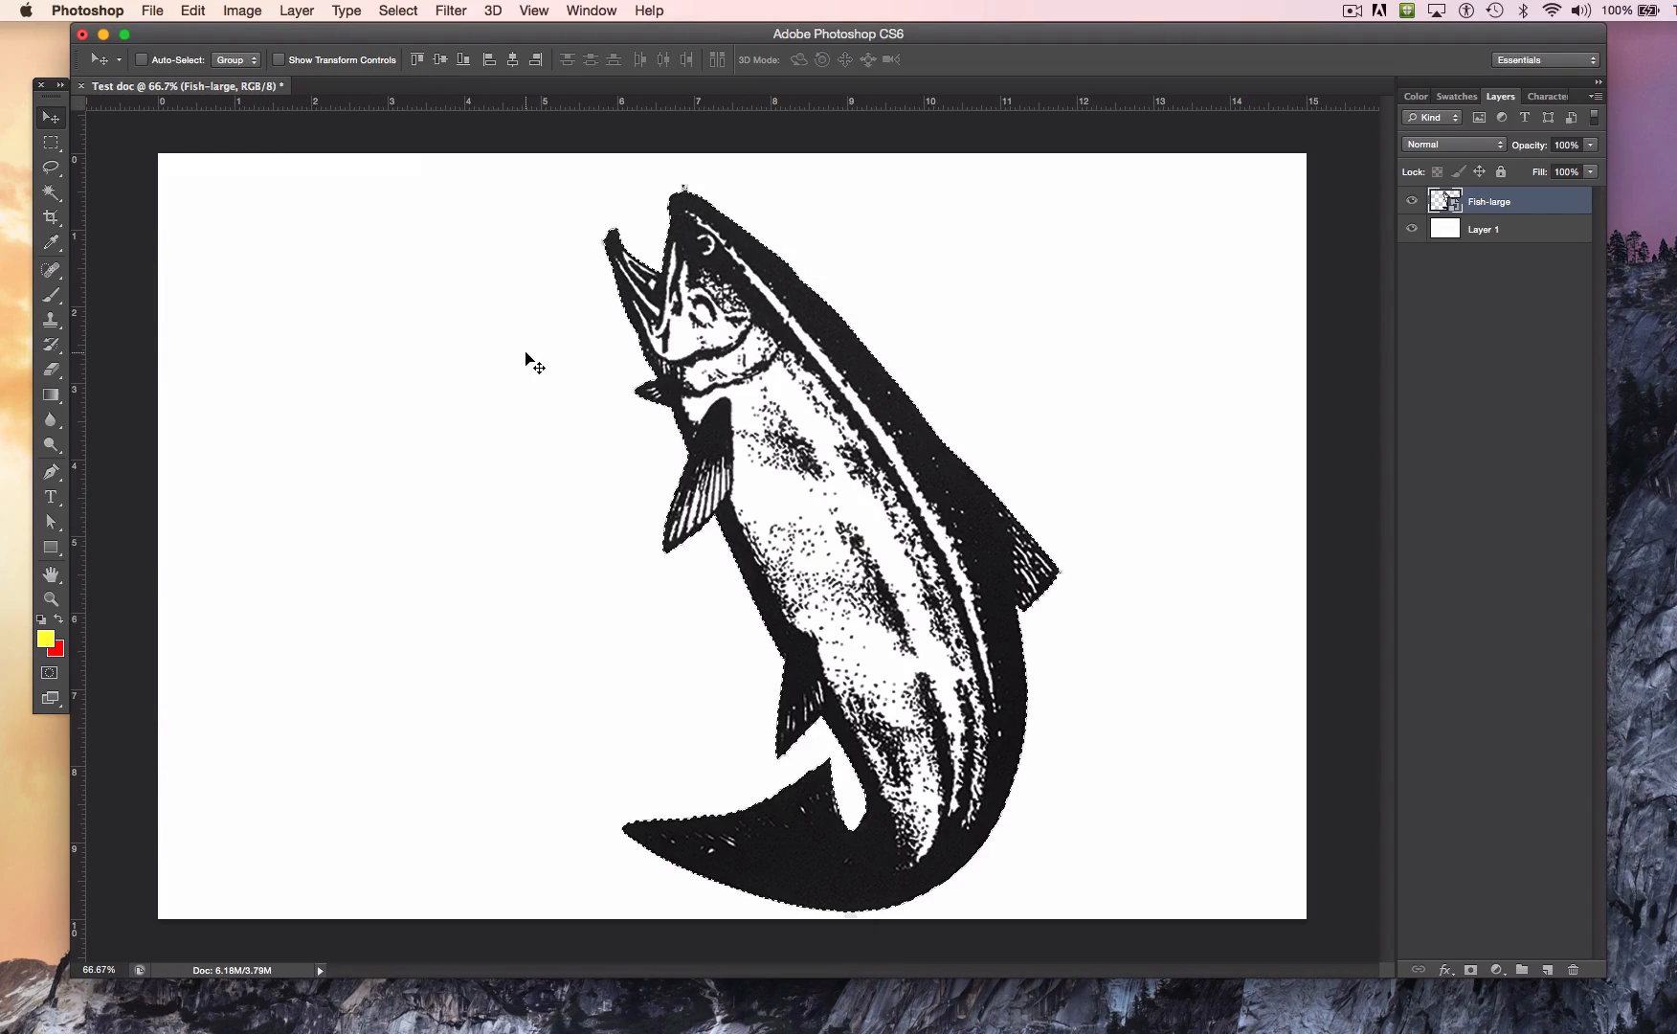
left_click(194, 11)
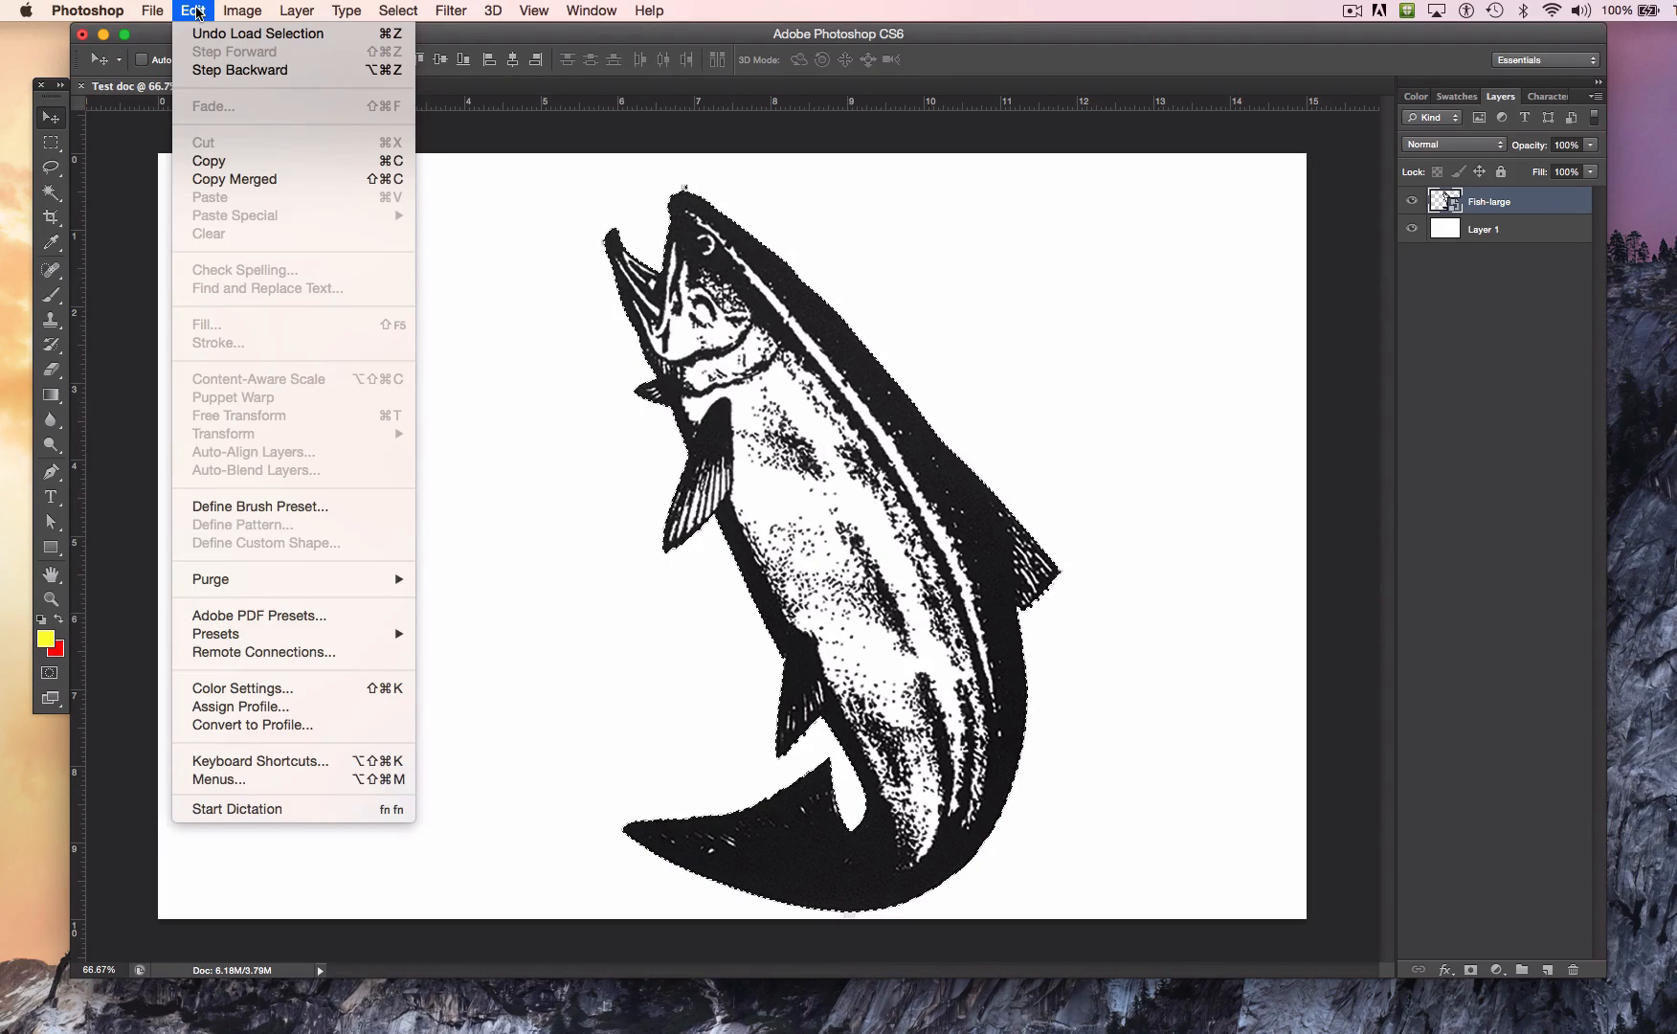
left_click(515, 433)
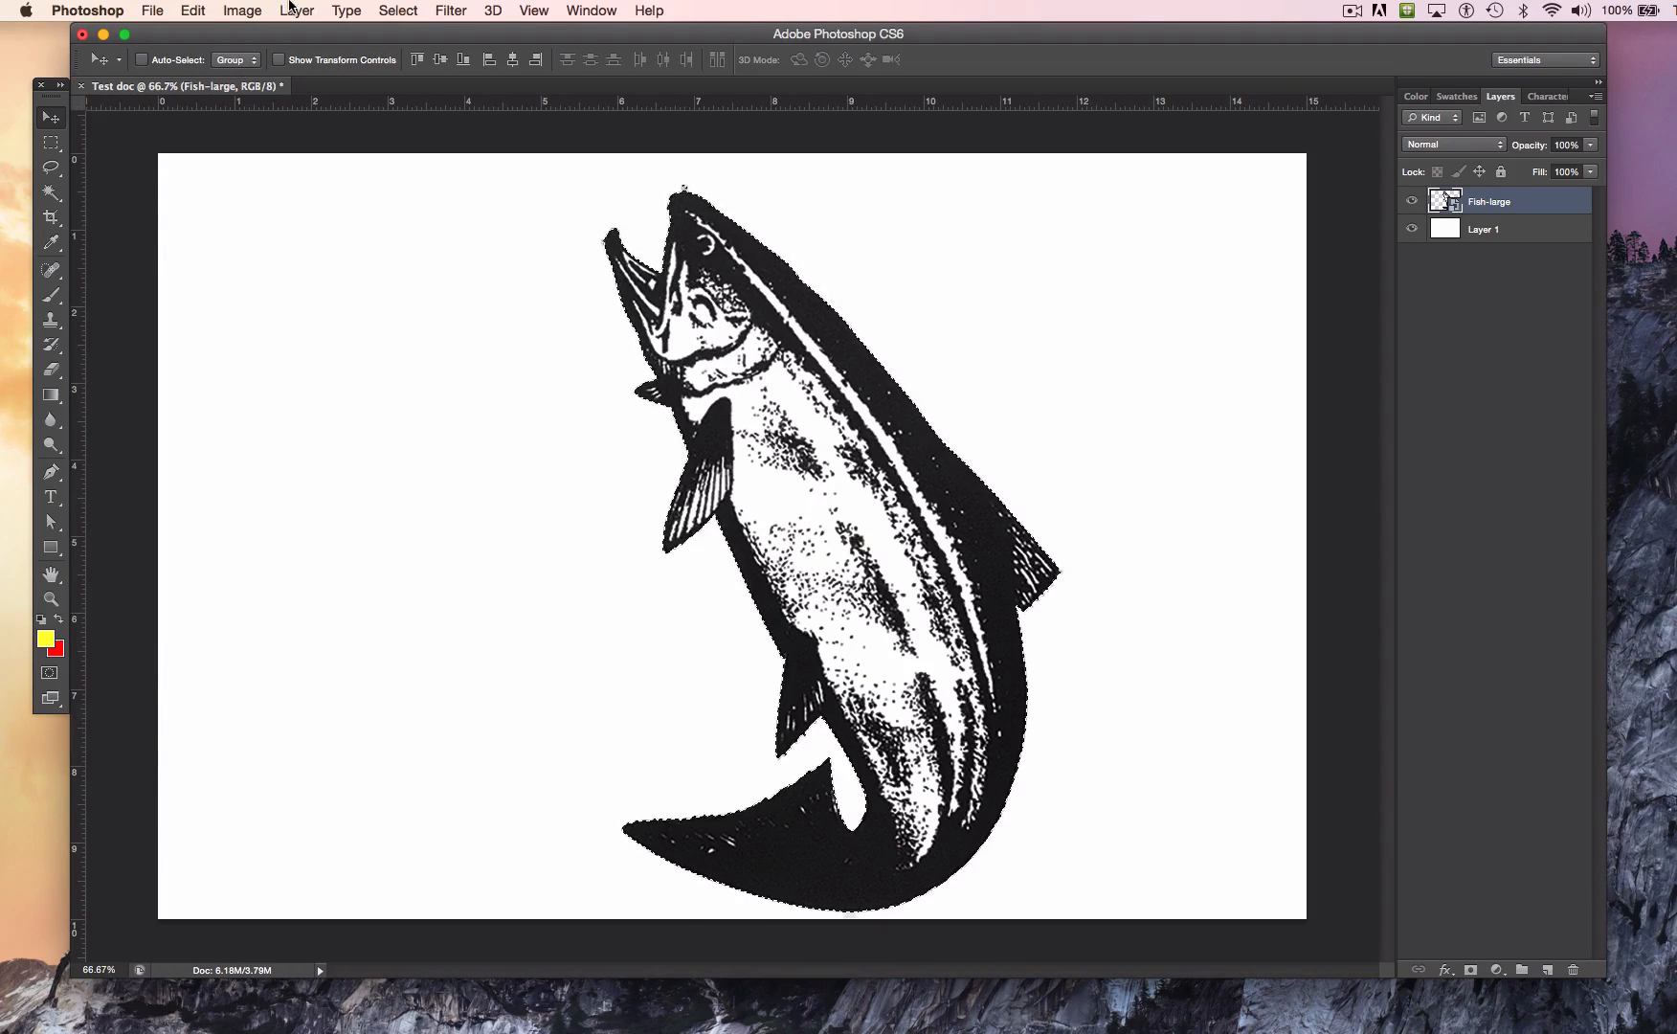
left_click(192, 10)
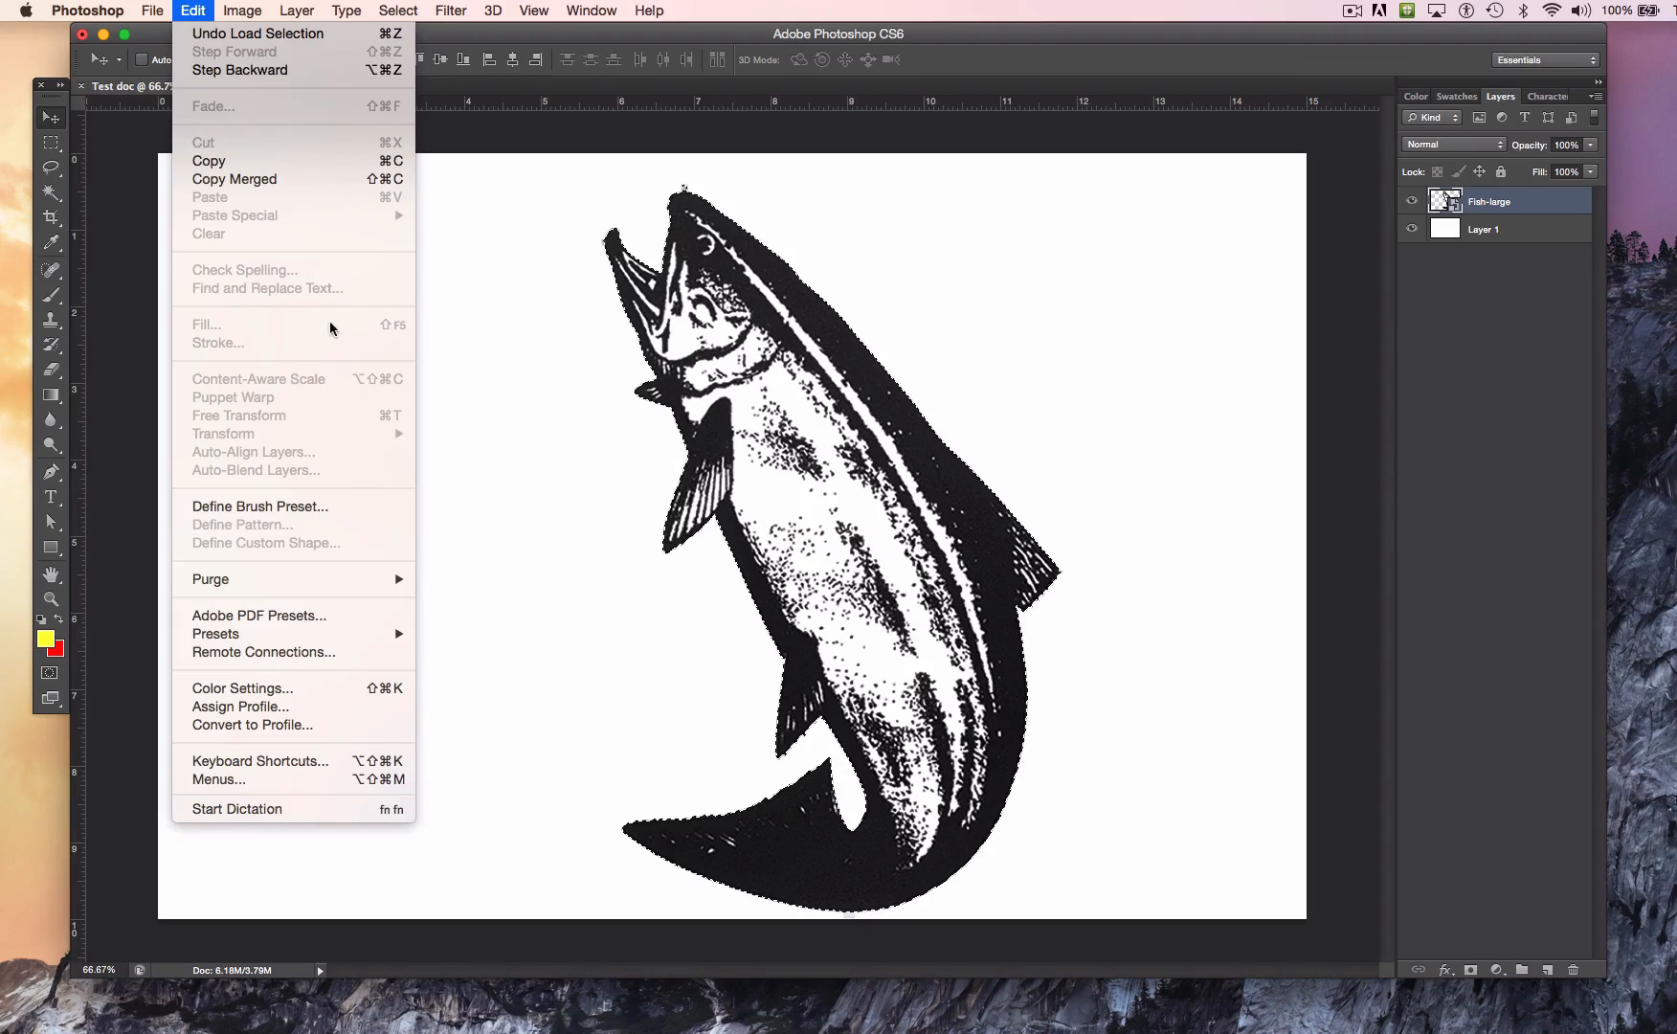
left_click(475, 347)
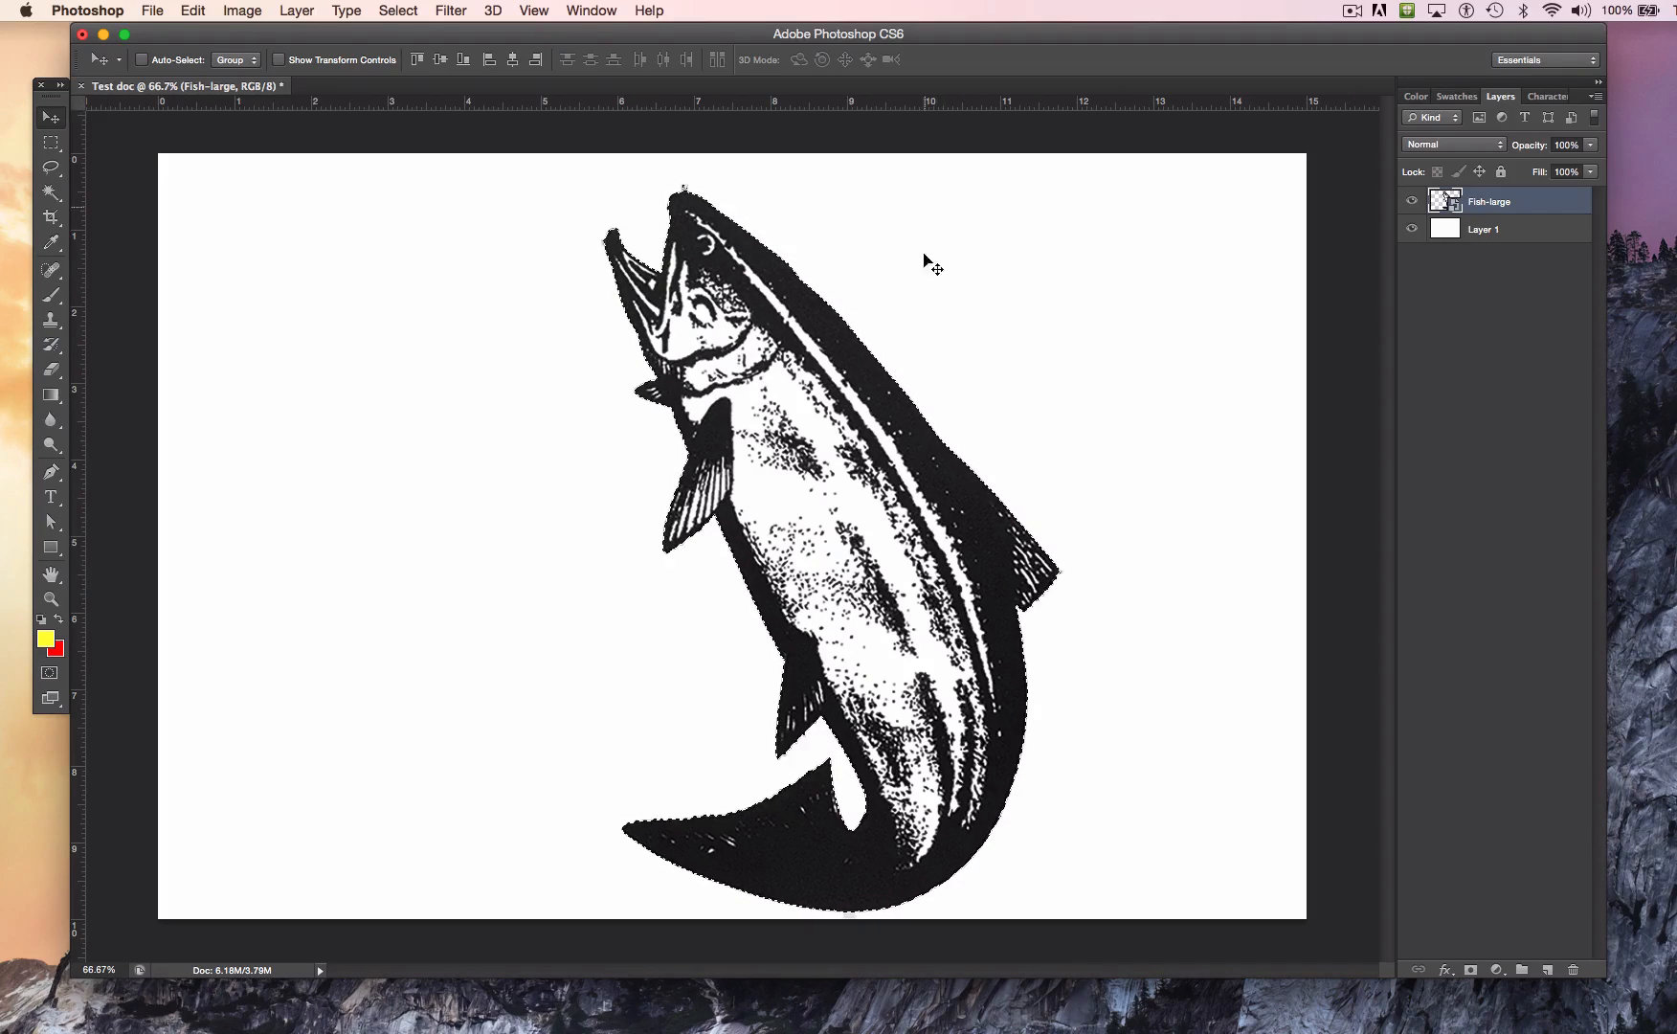
left_click(398, 13)
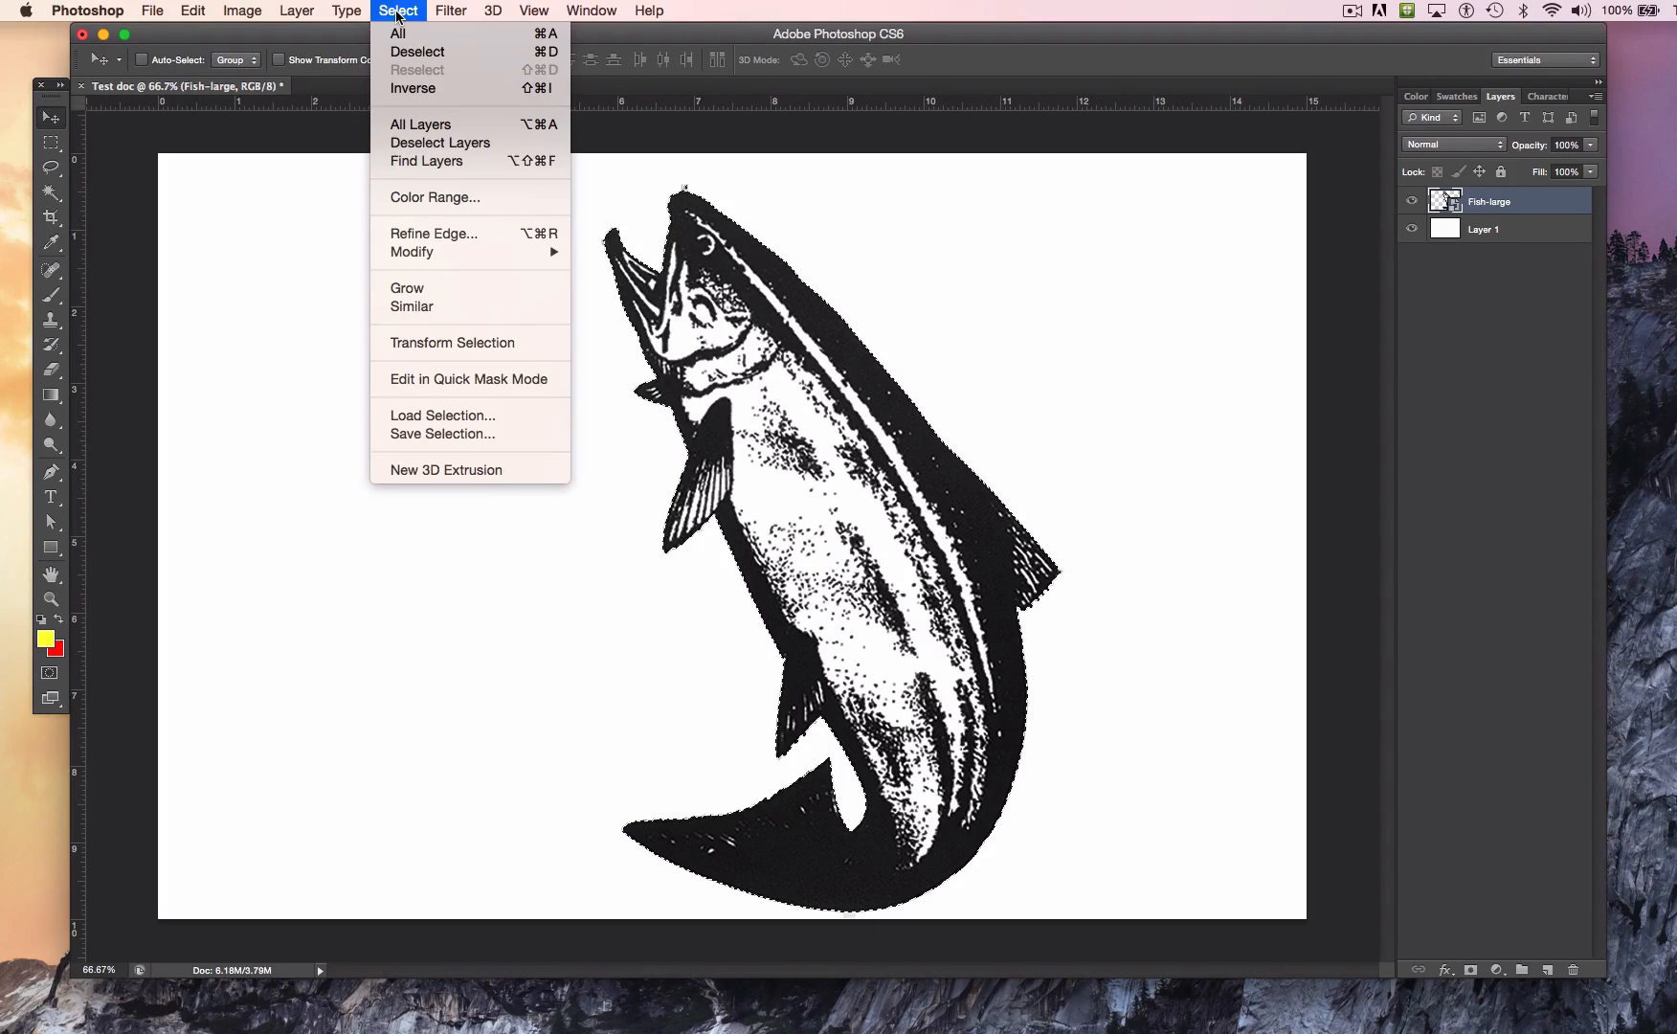
left_click(506, 53)
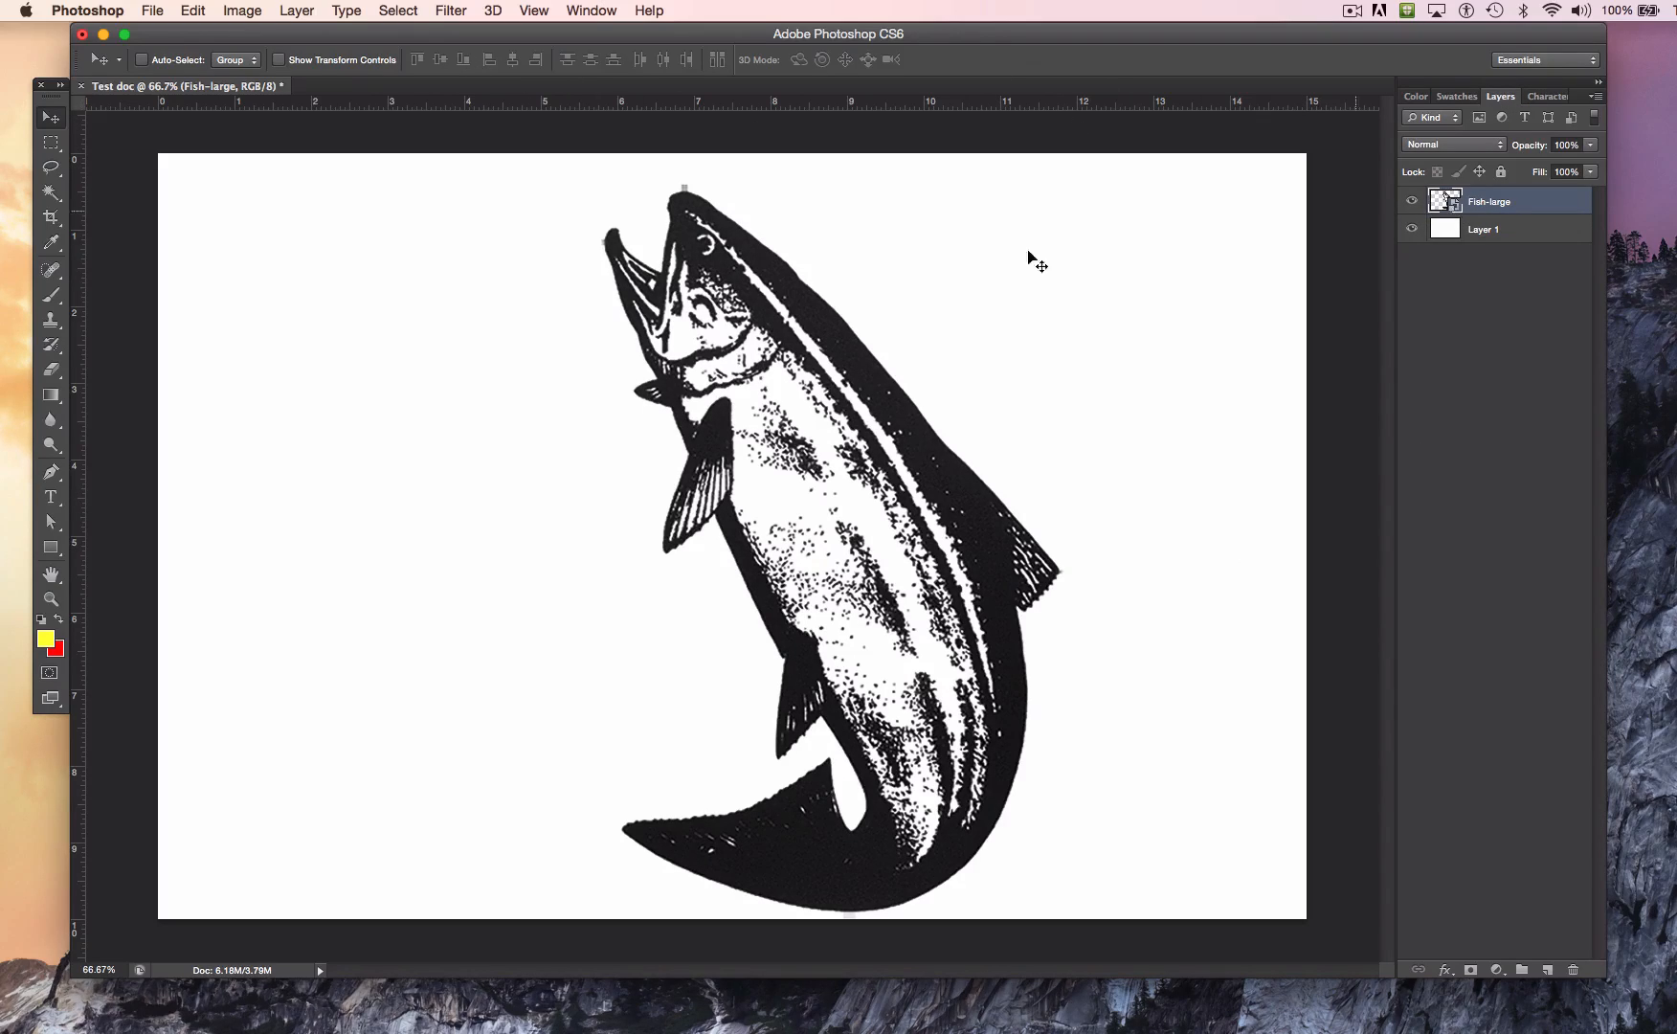
Step: Rasterize the Fish-large smart object and load the layer's outline as a selection
left_click(295, 12)
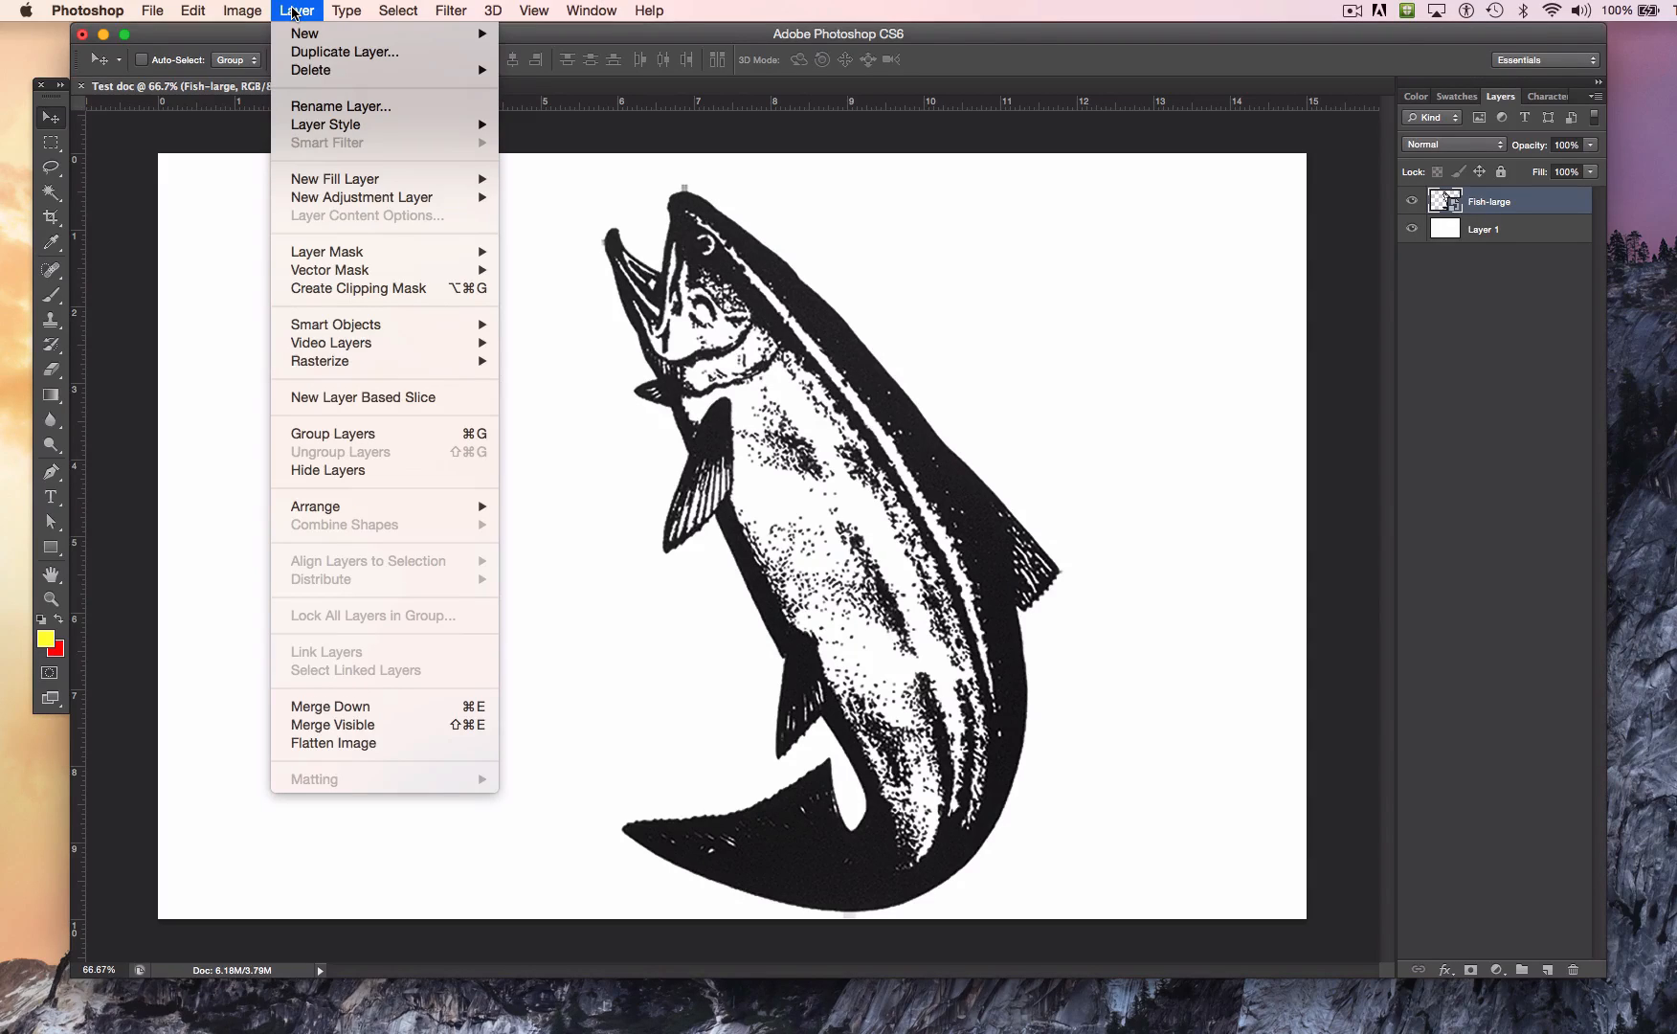
mouse_move(418, 363)
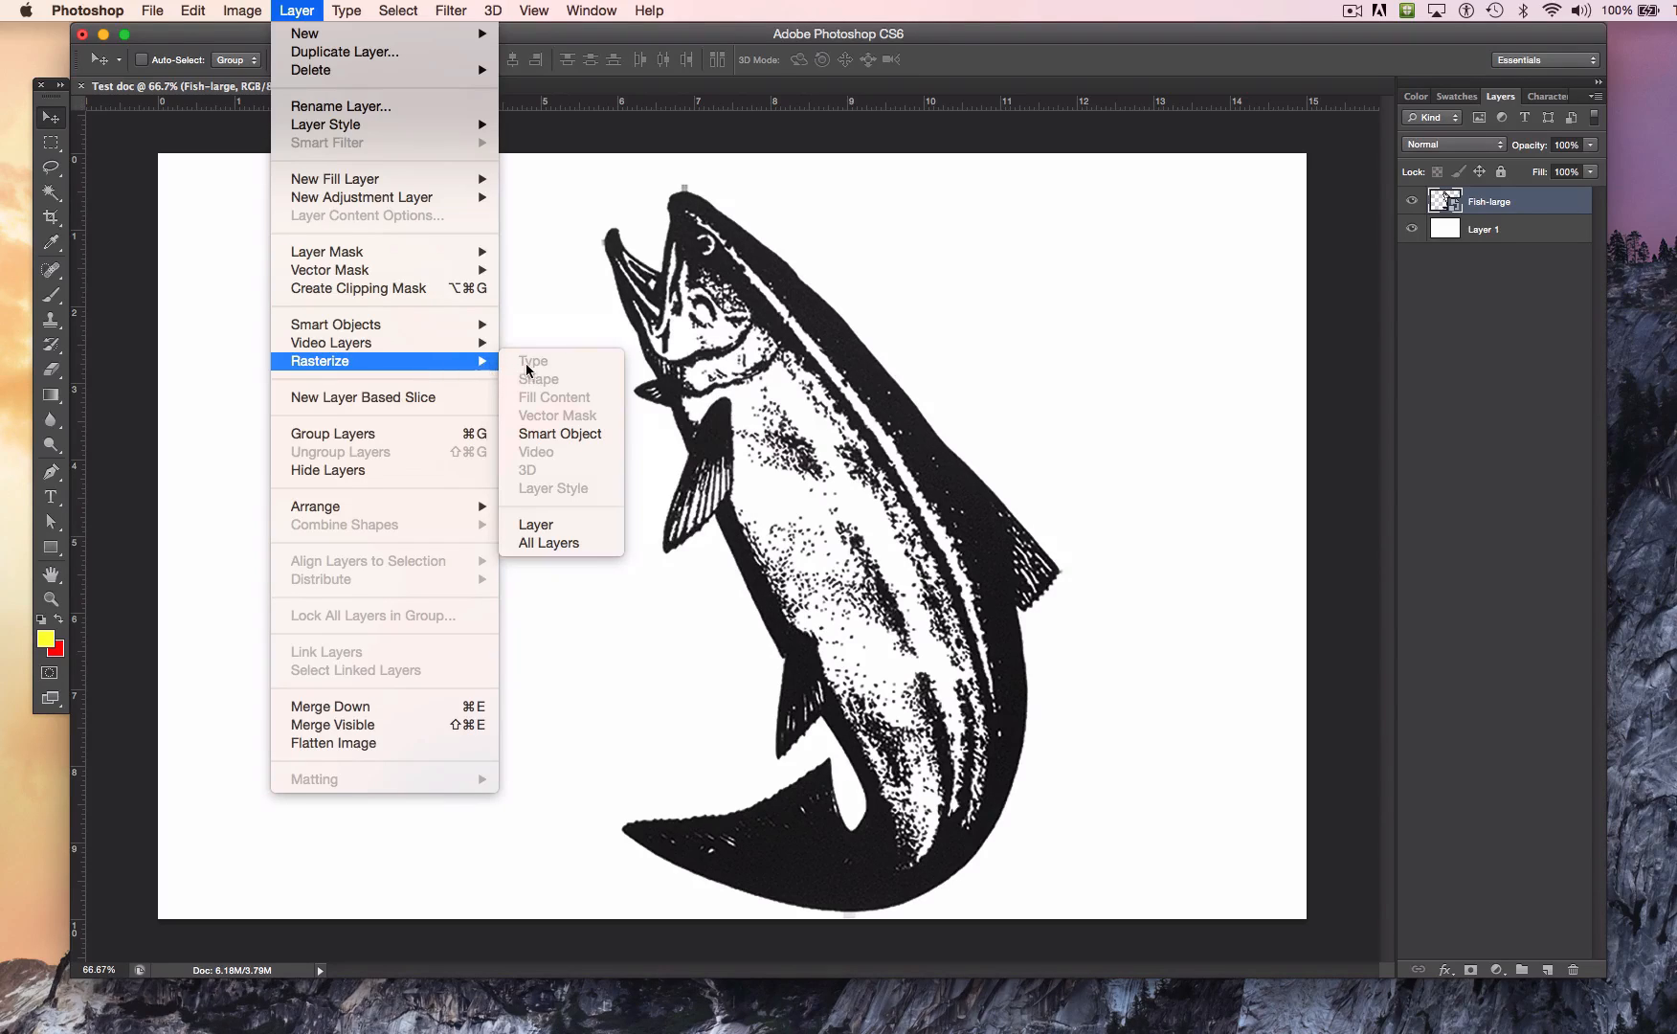
left_click(557, 435)
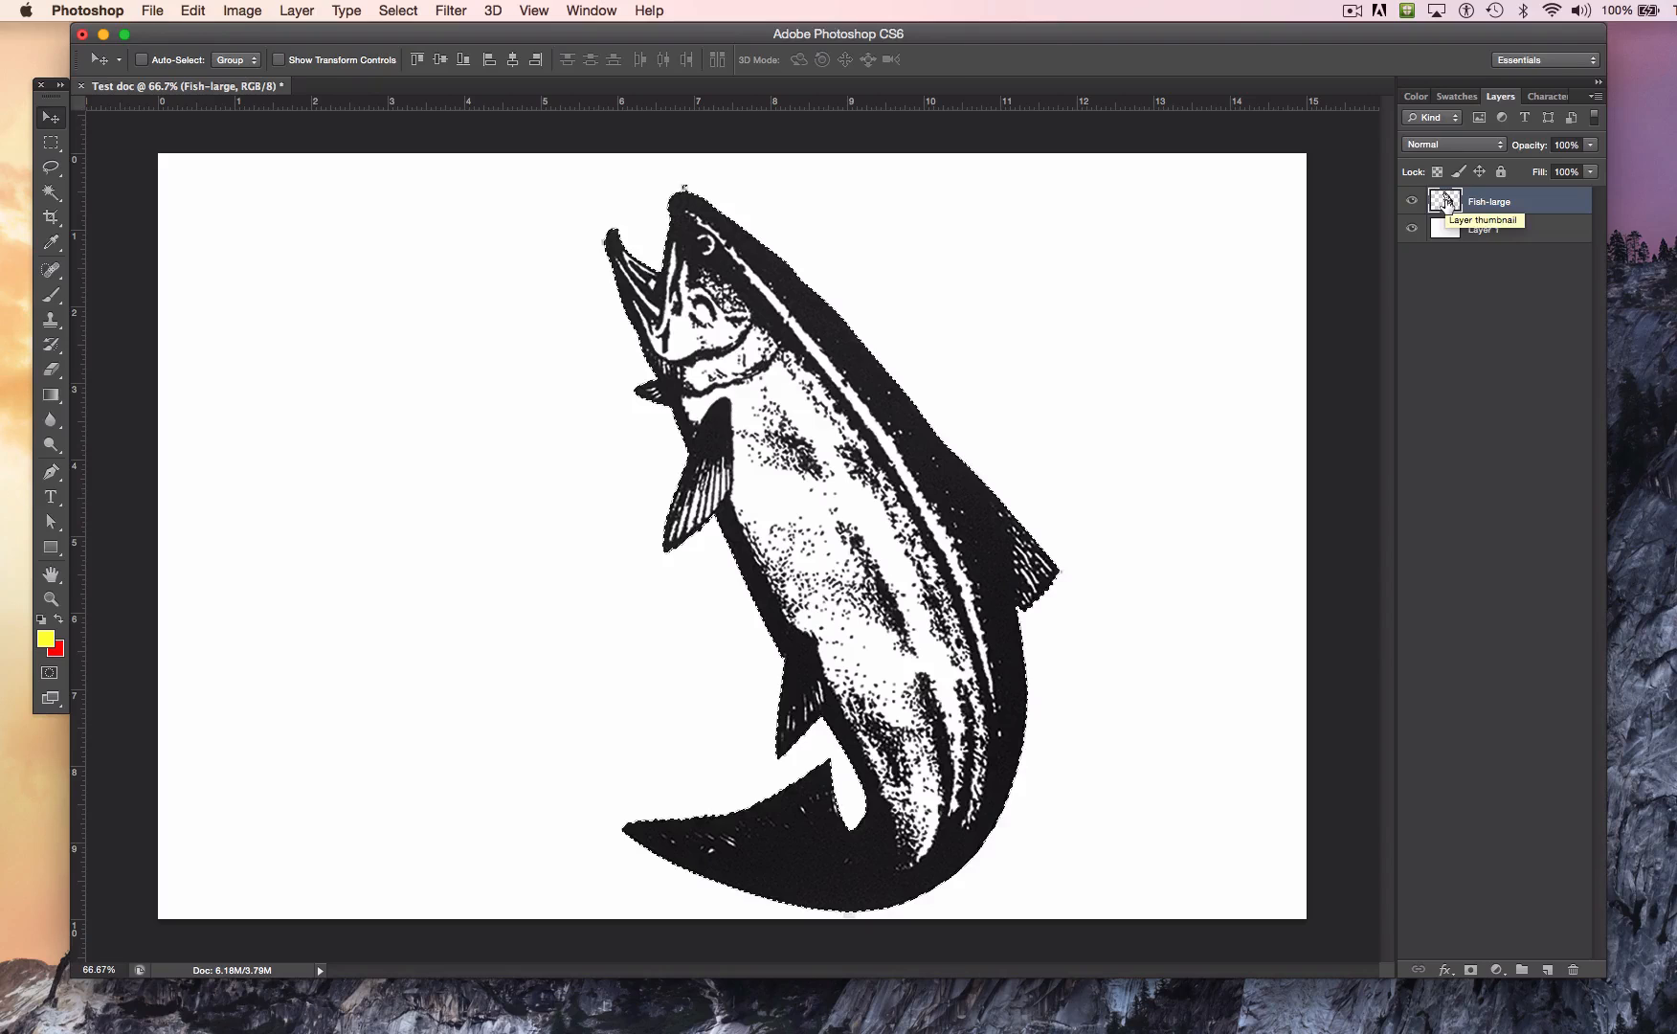
left_click(1447, 201, "super")
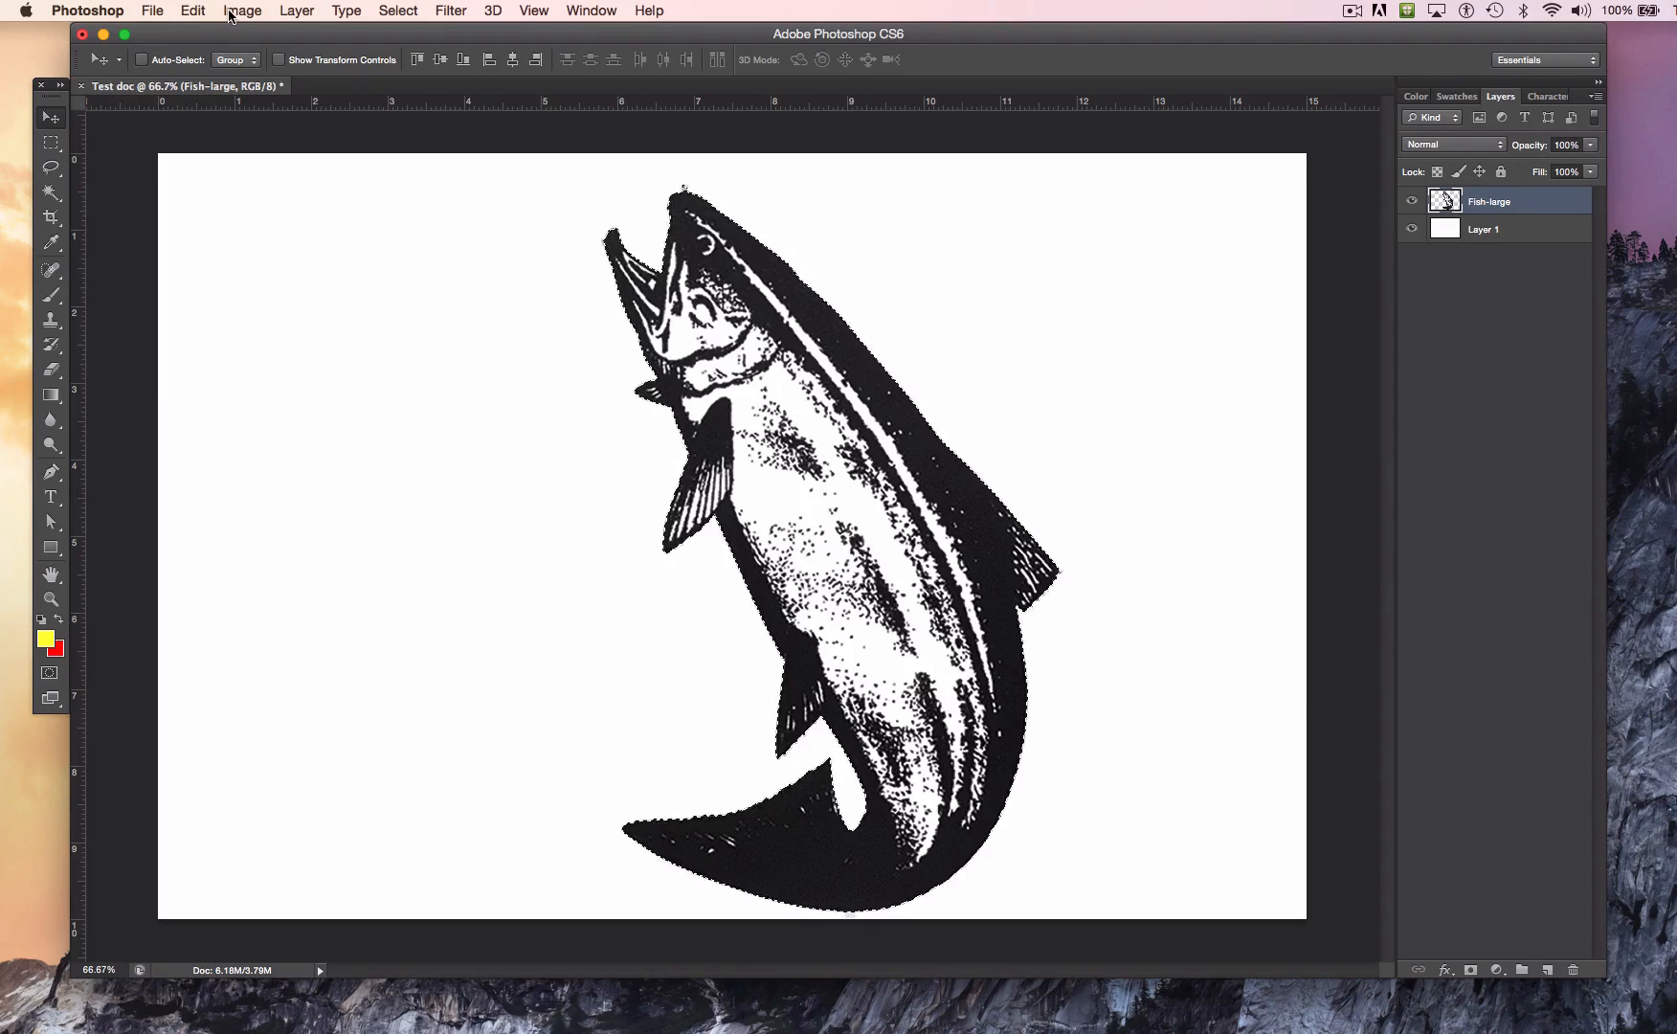
Step: Fill the selected fish with the red color #d93f23 in Normal mode at 100% opacity
left_click(194, 11)
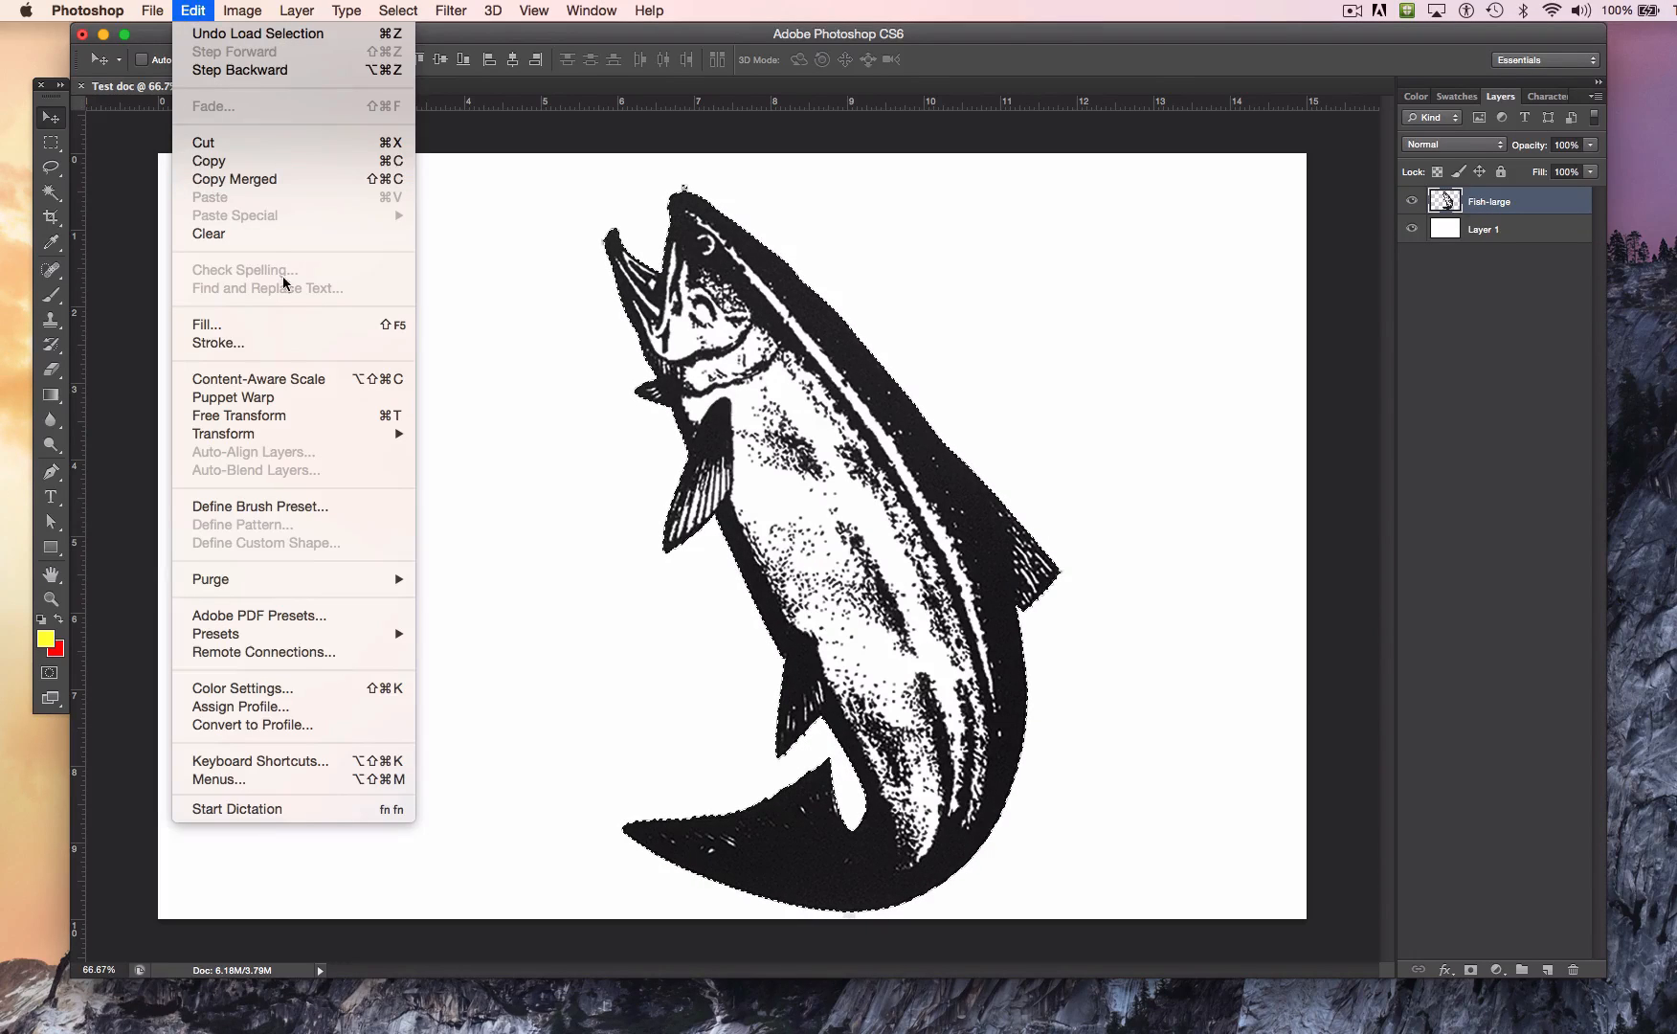
left_click(295, 325)
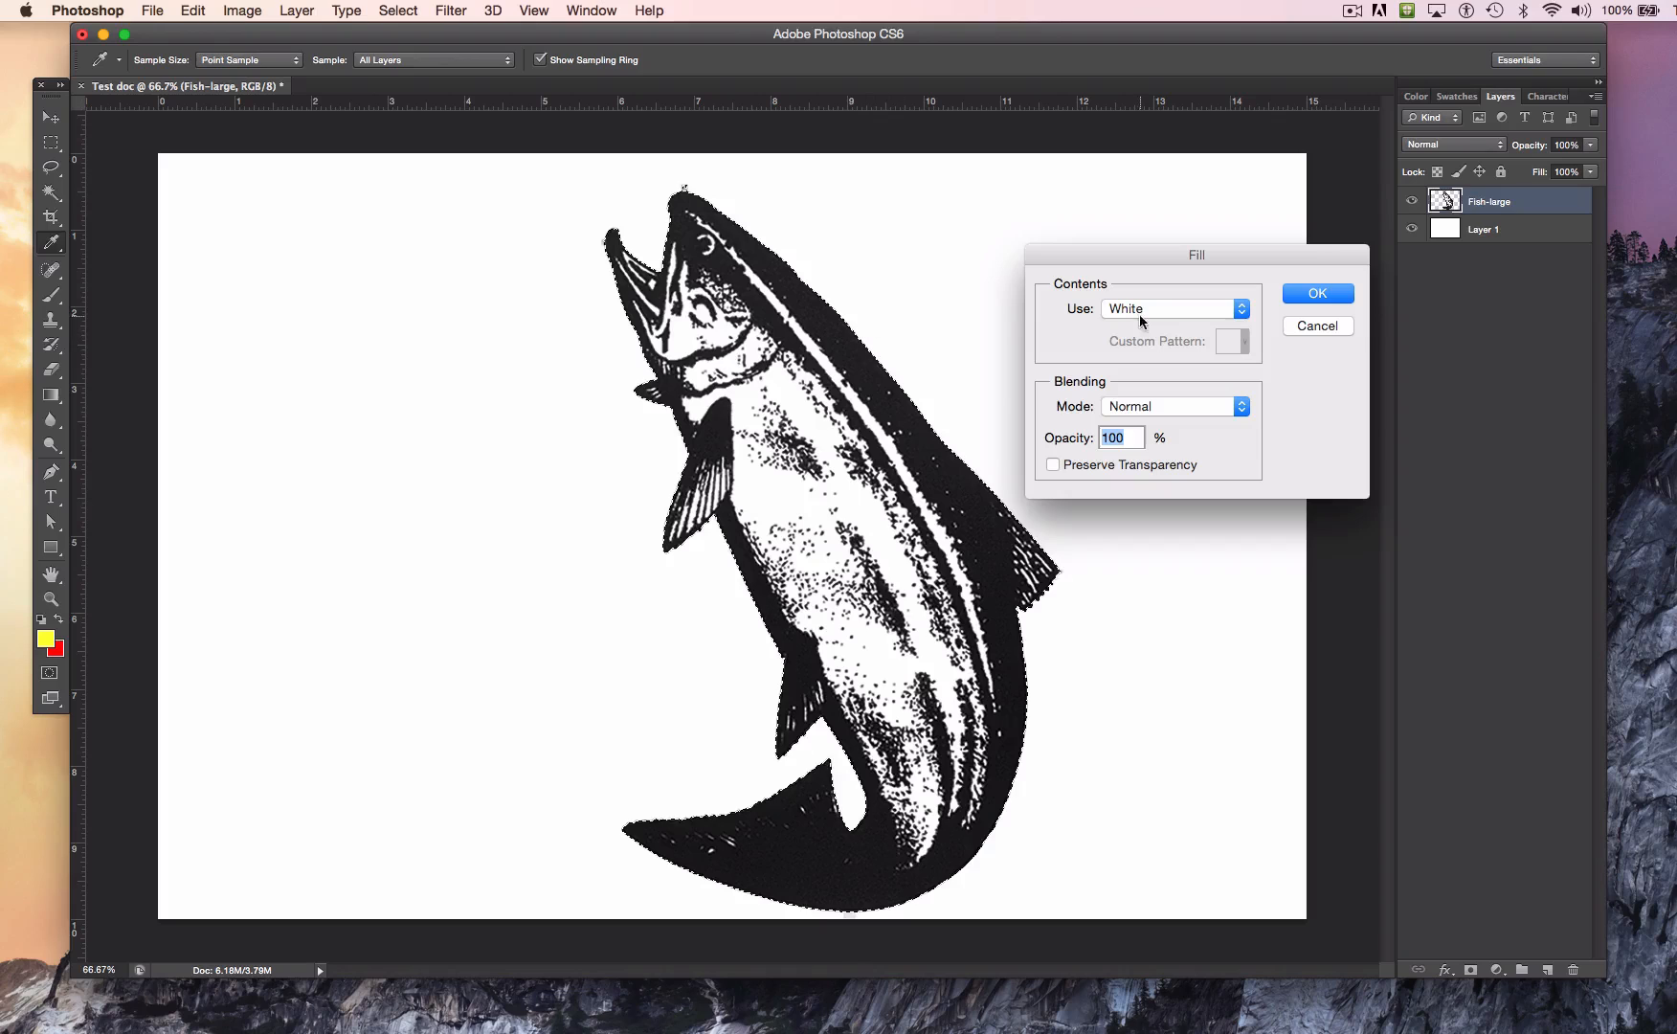
left_click(1177, 310)
left_click(1164, 183)
left_click_drag(1248, 594, 1202, 595)
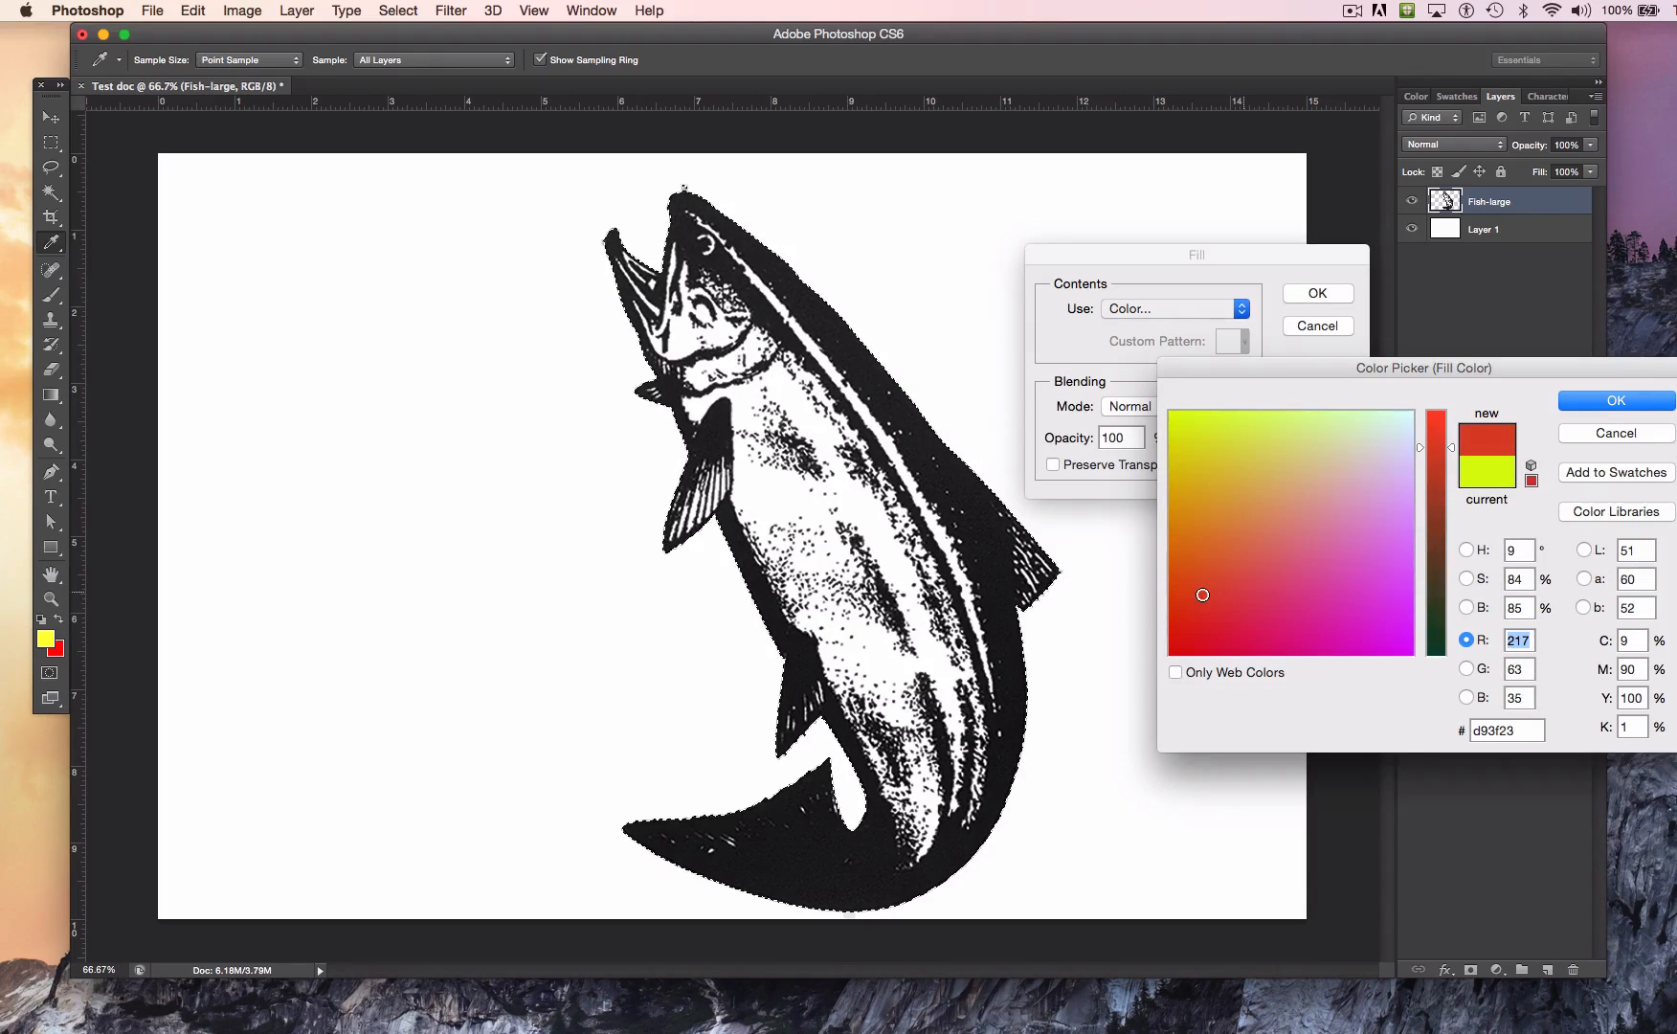
left_click(1616, 401)
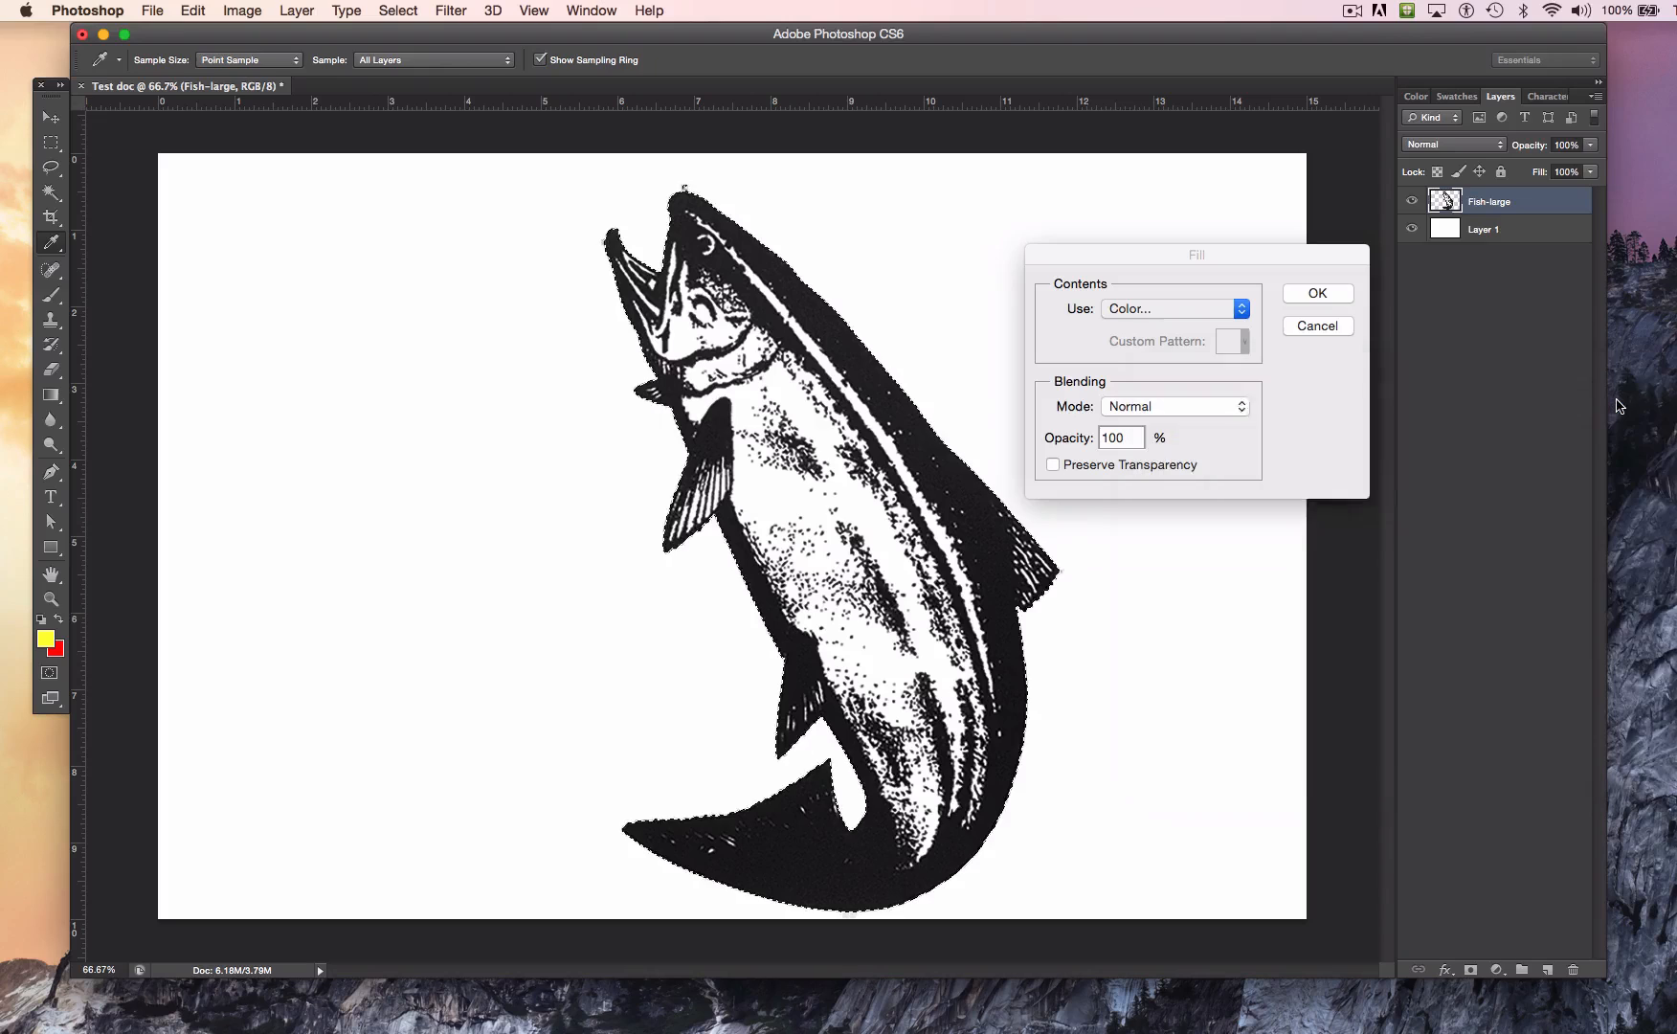
left_click(1308, 295)
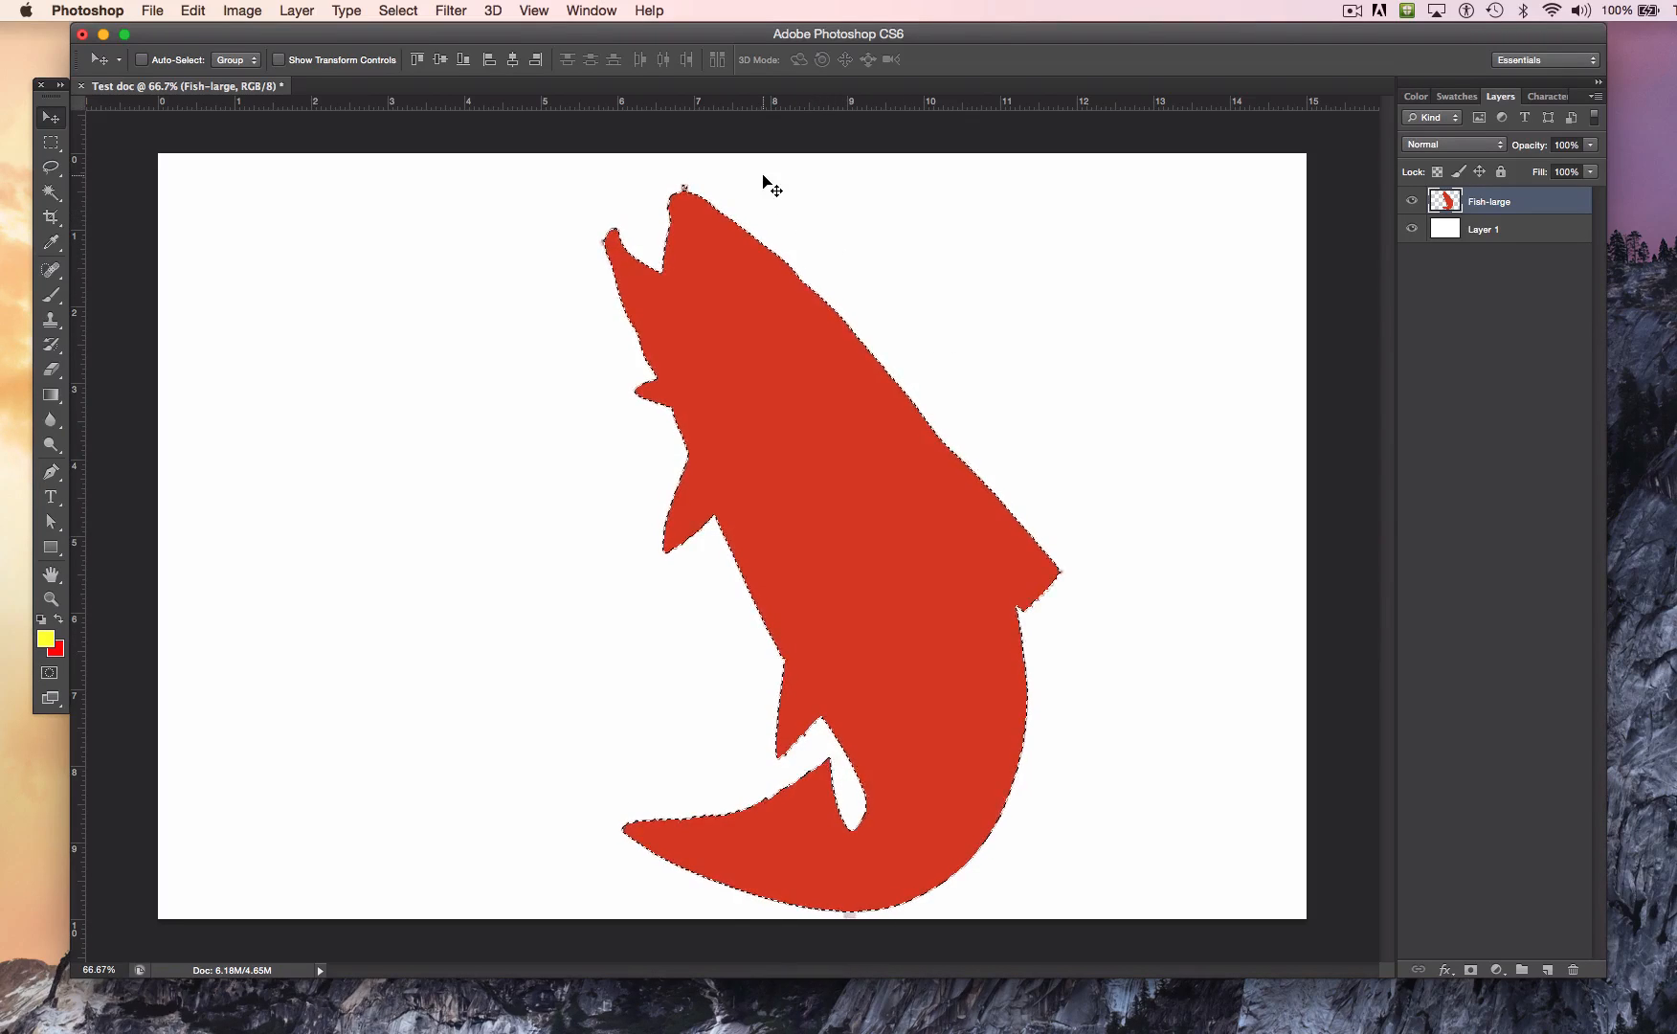
Step: Undo the red fill on the fish and redo it
key("cmd+z")
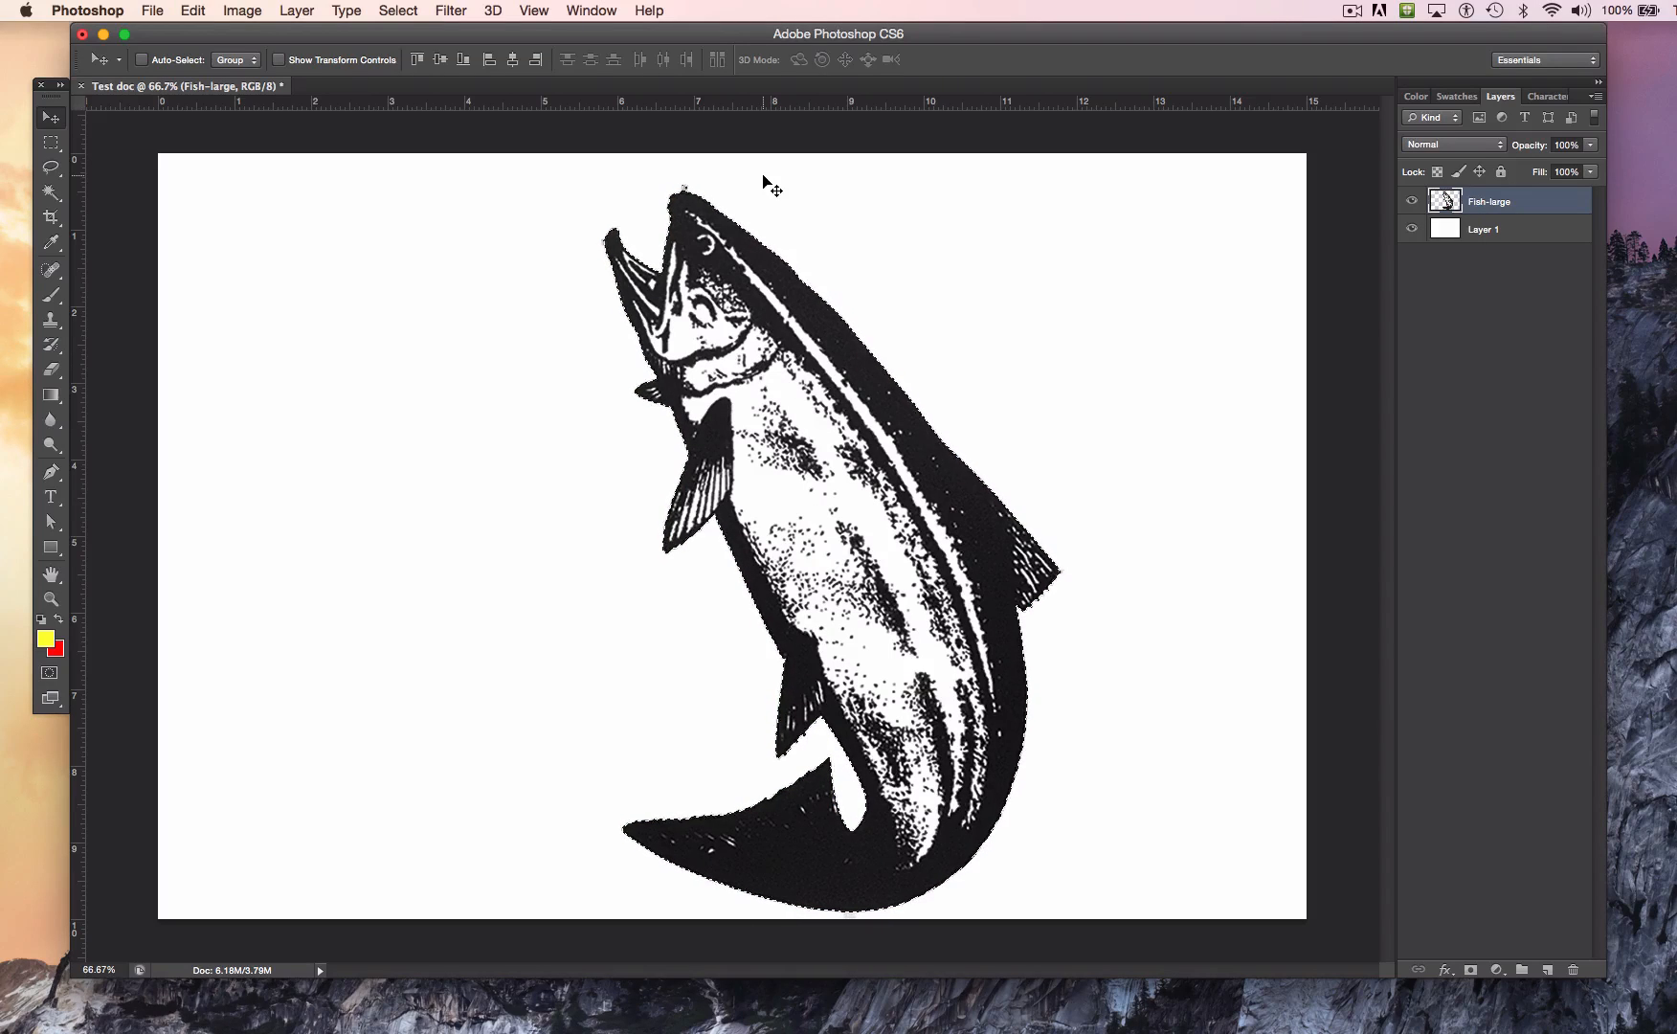
left_click(190, 11)
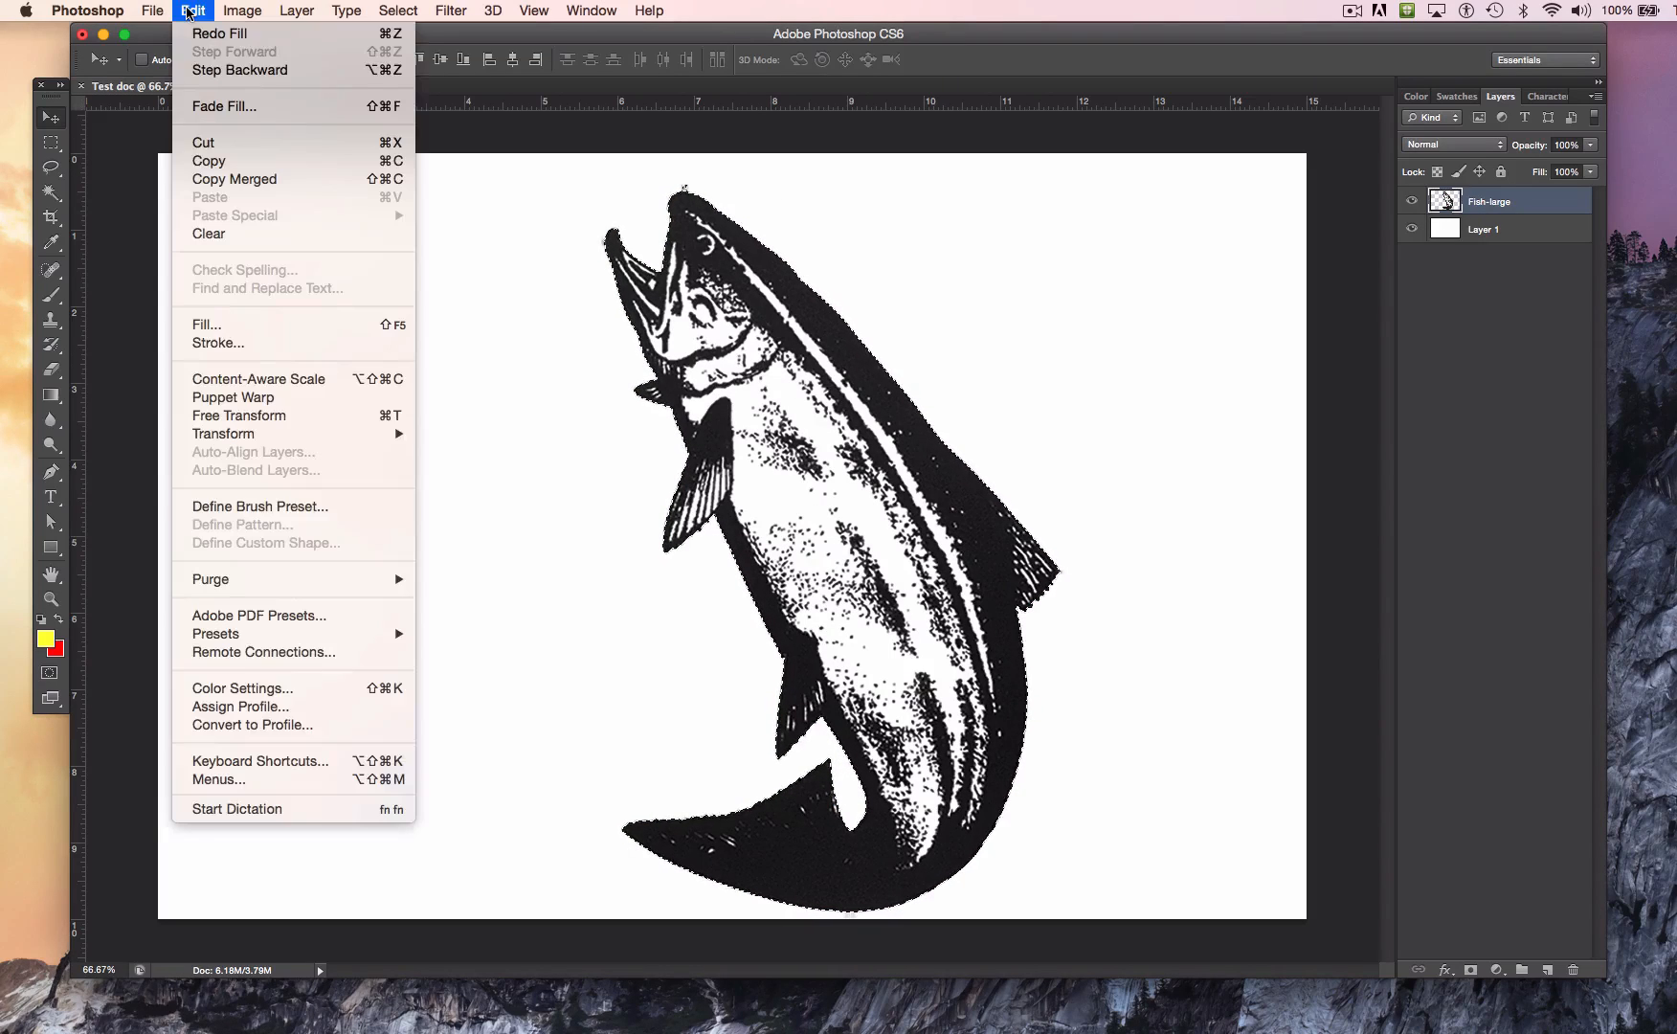
left_click(199, 34)
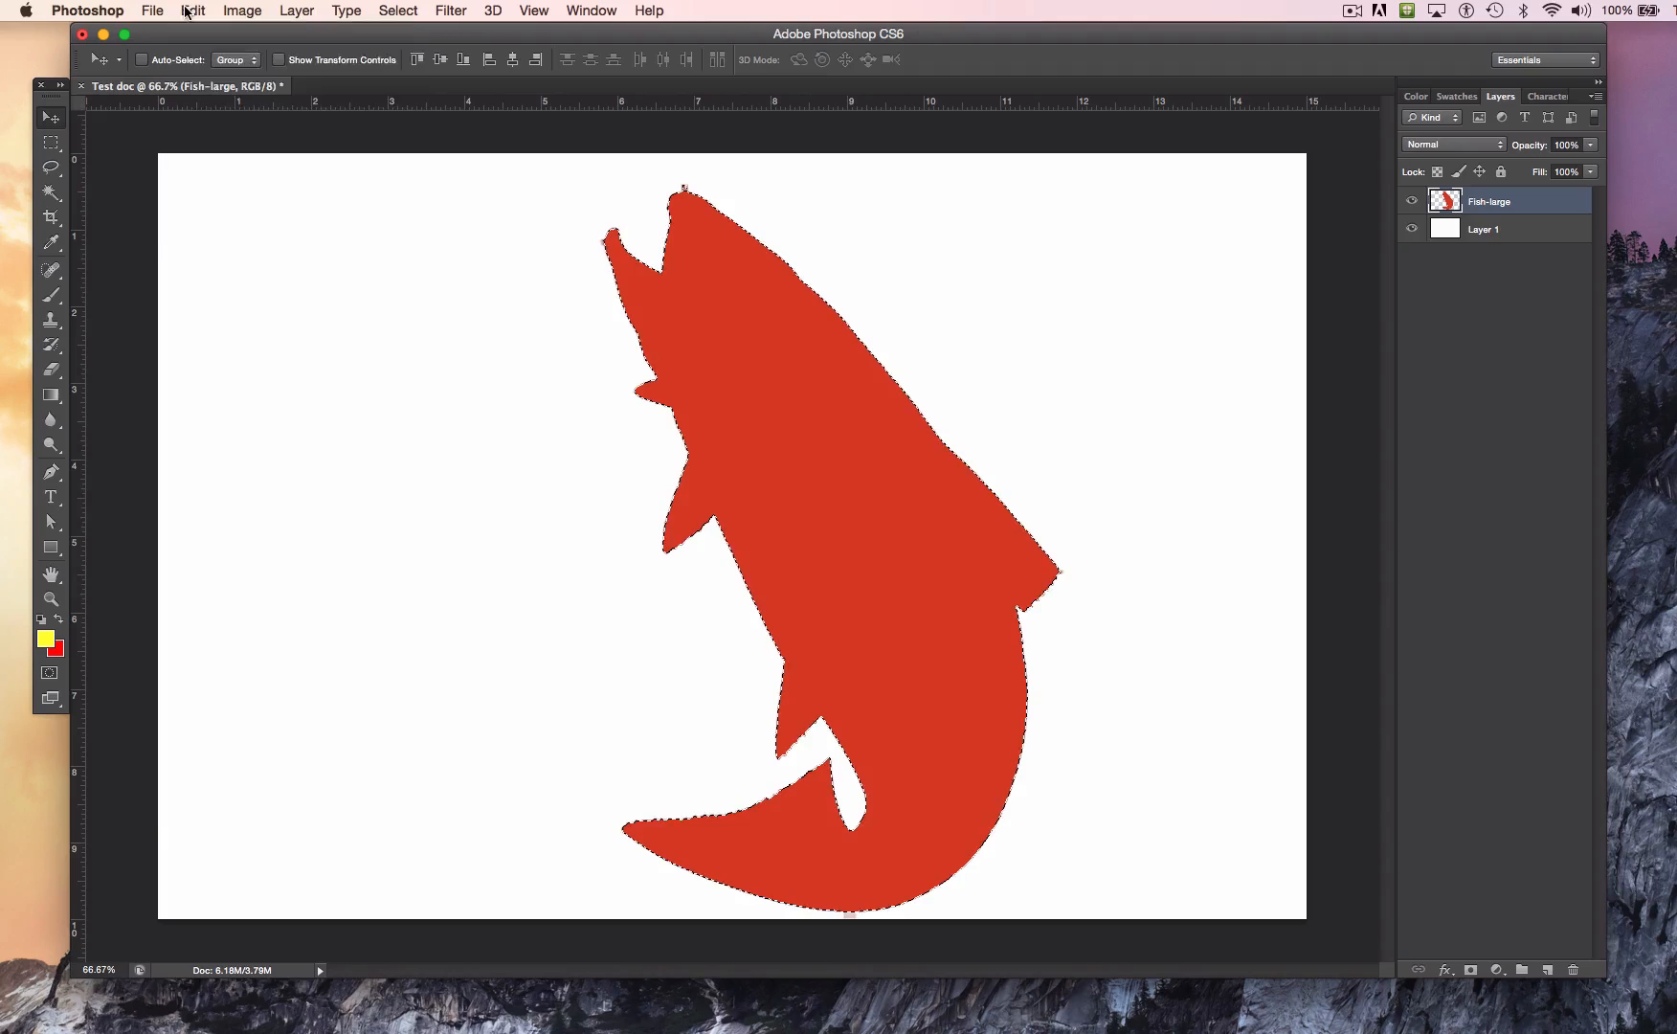
Step: Undo the red fill on the fish and deselect it
left_click(188, 11)
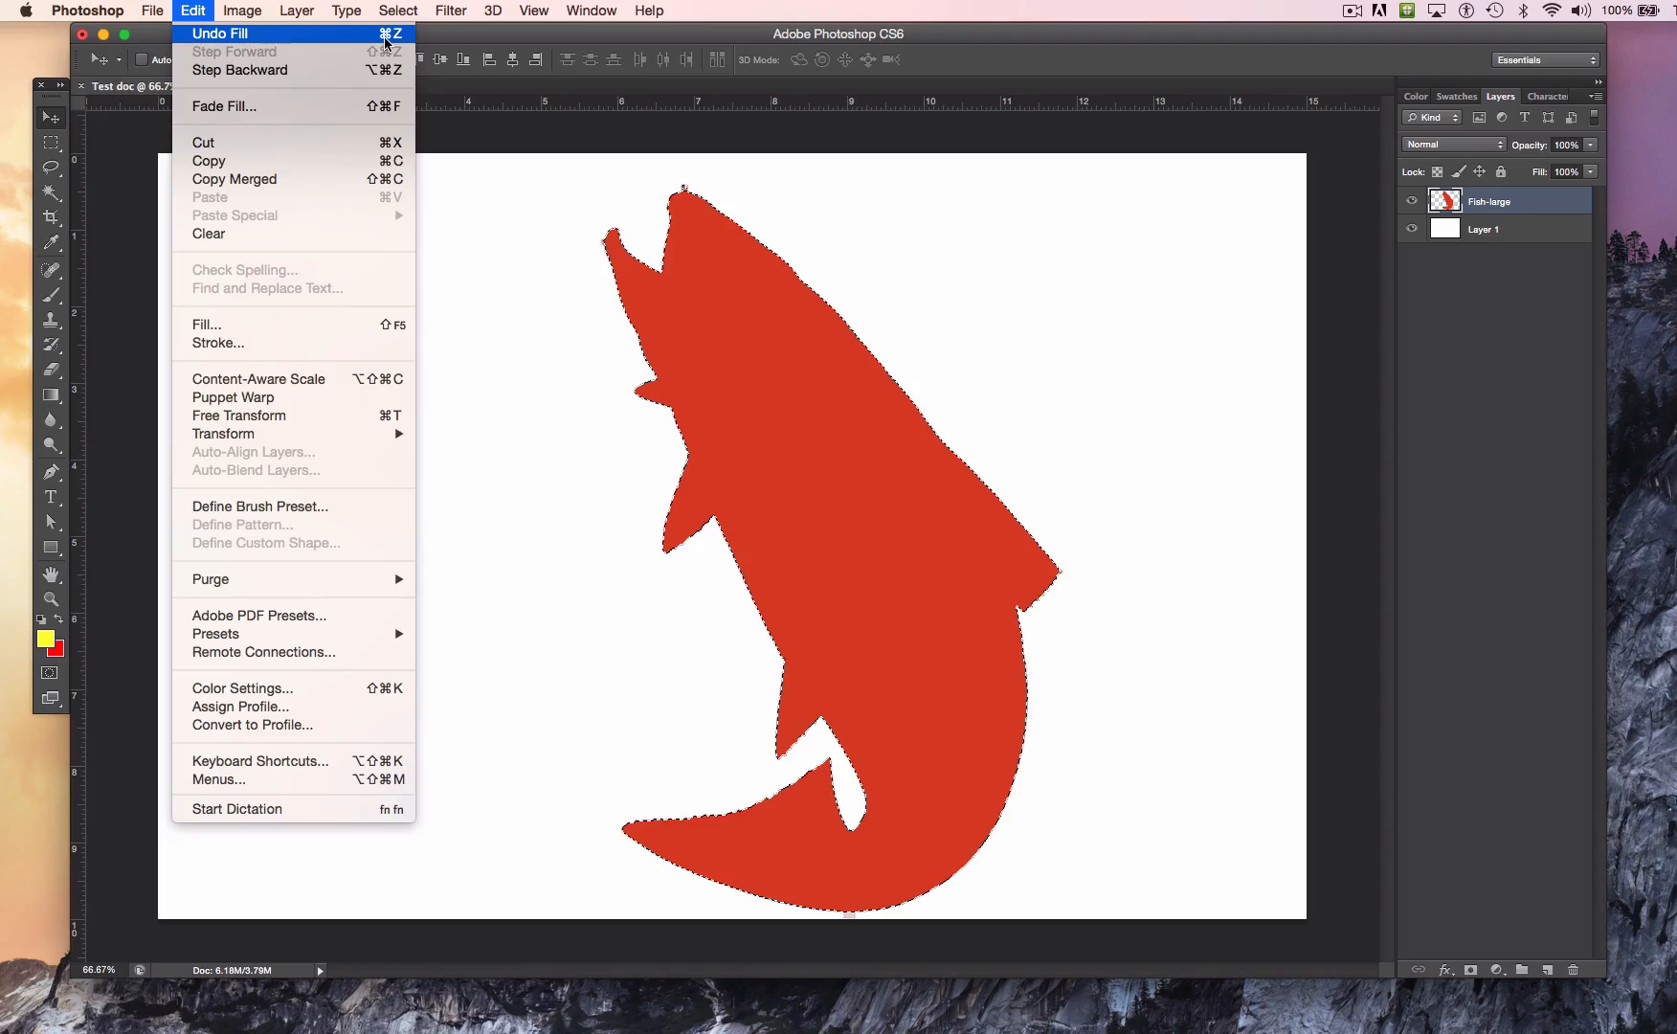
left_click(354, 36)
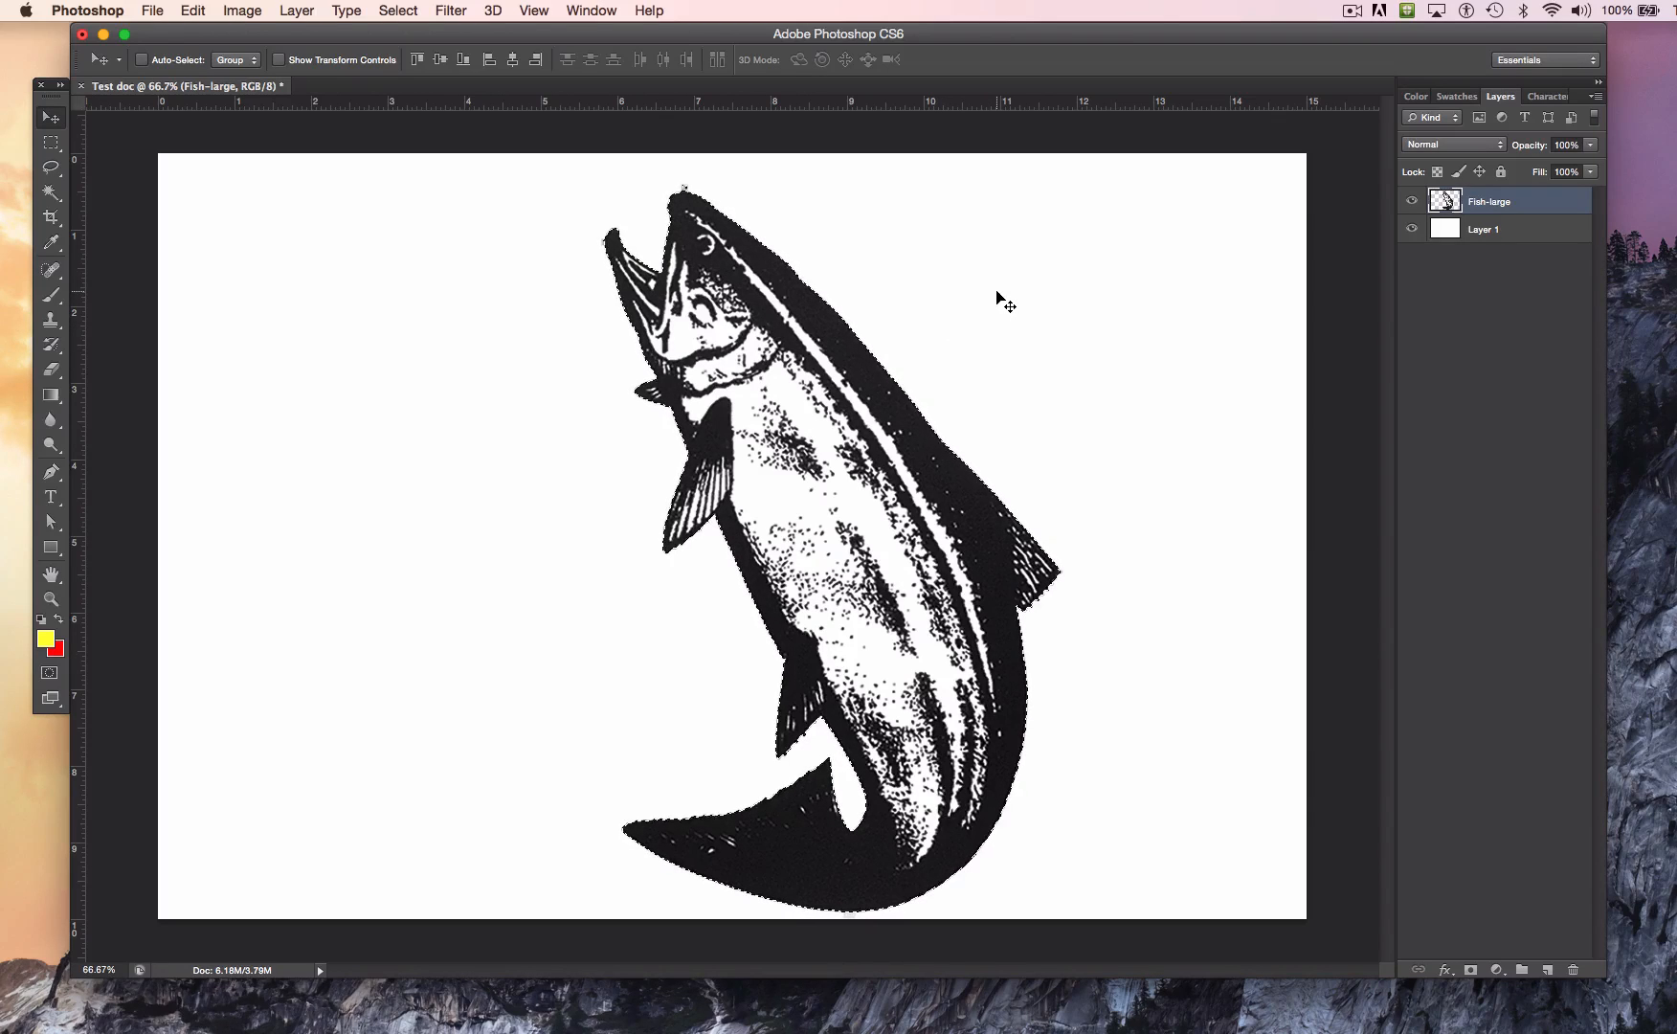
key("super+d")
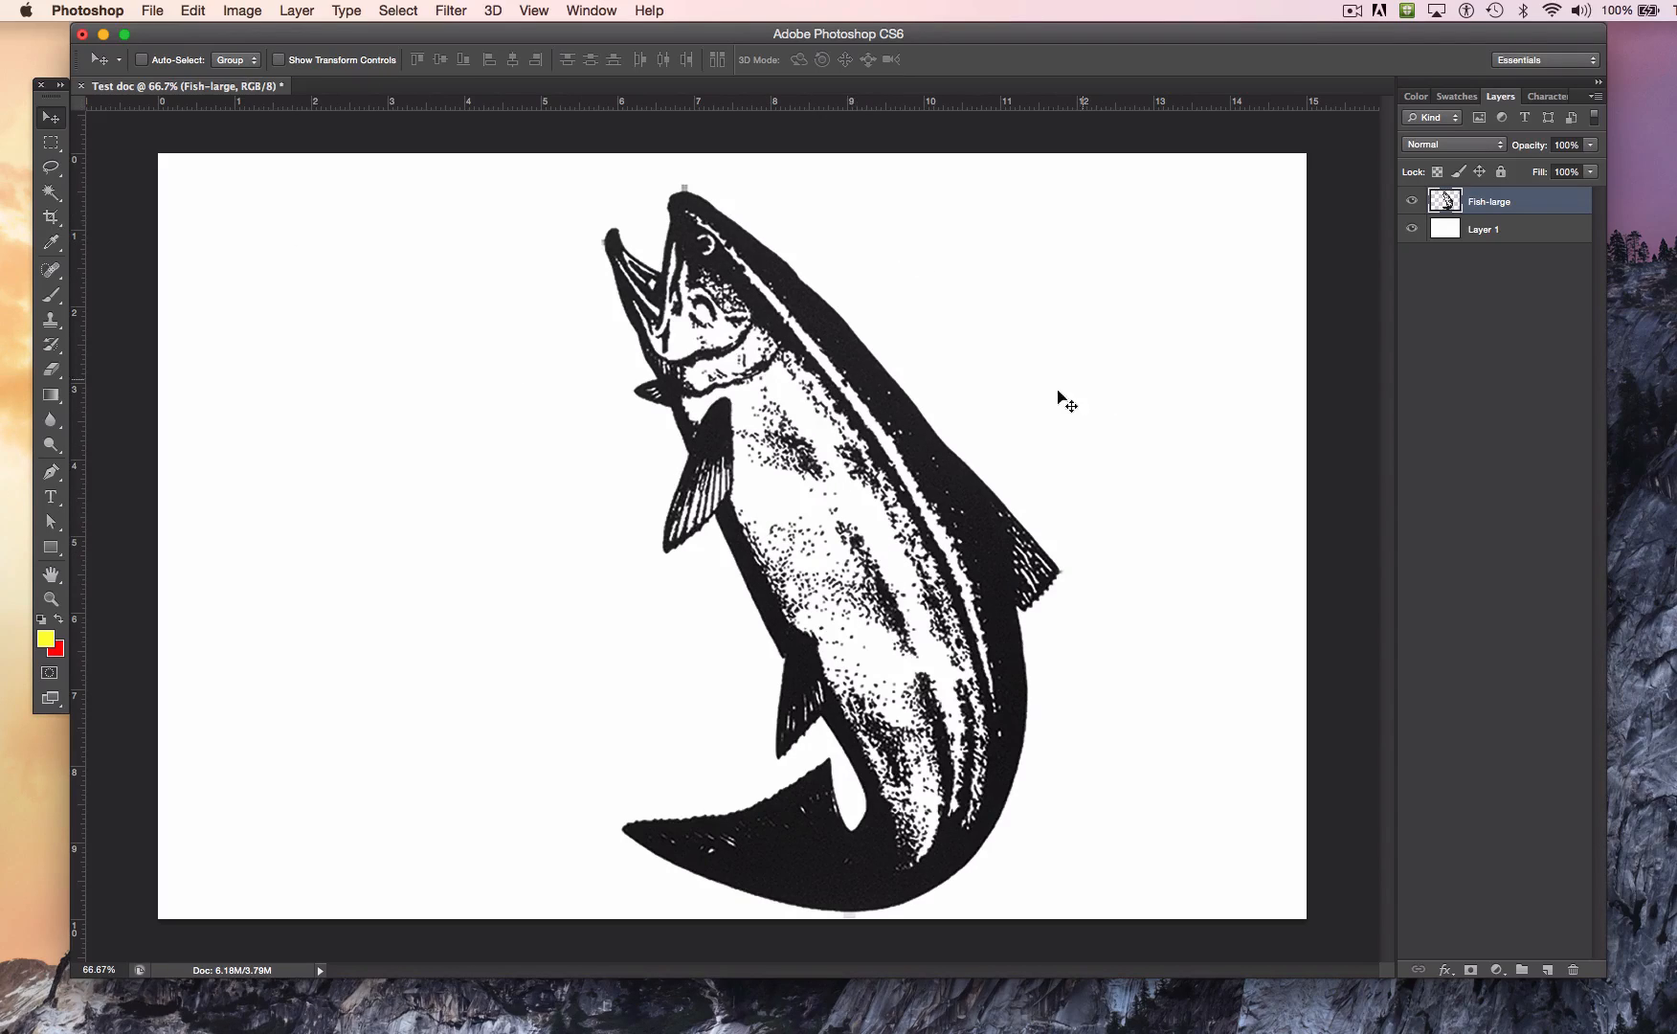
left_click(244, 14)
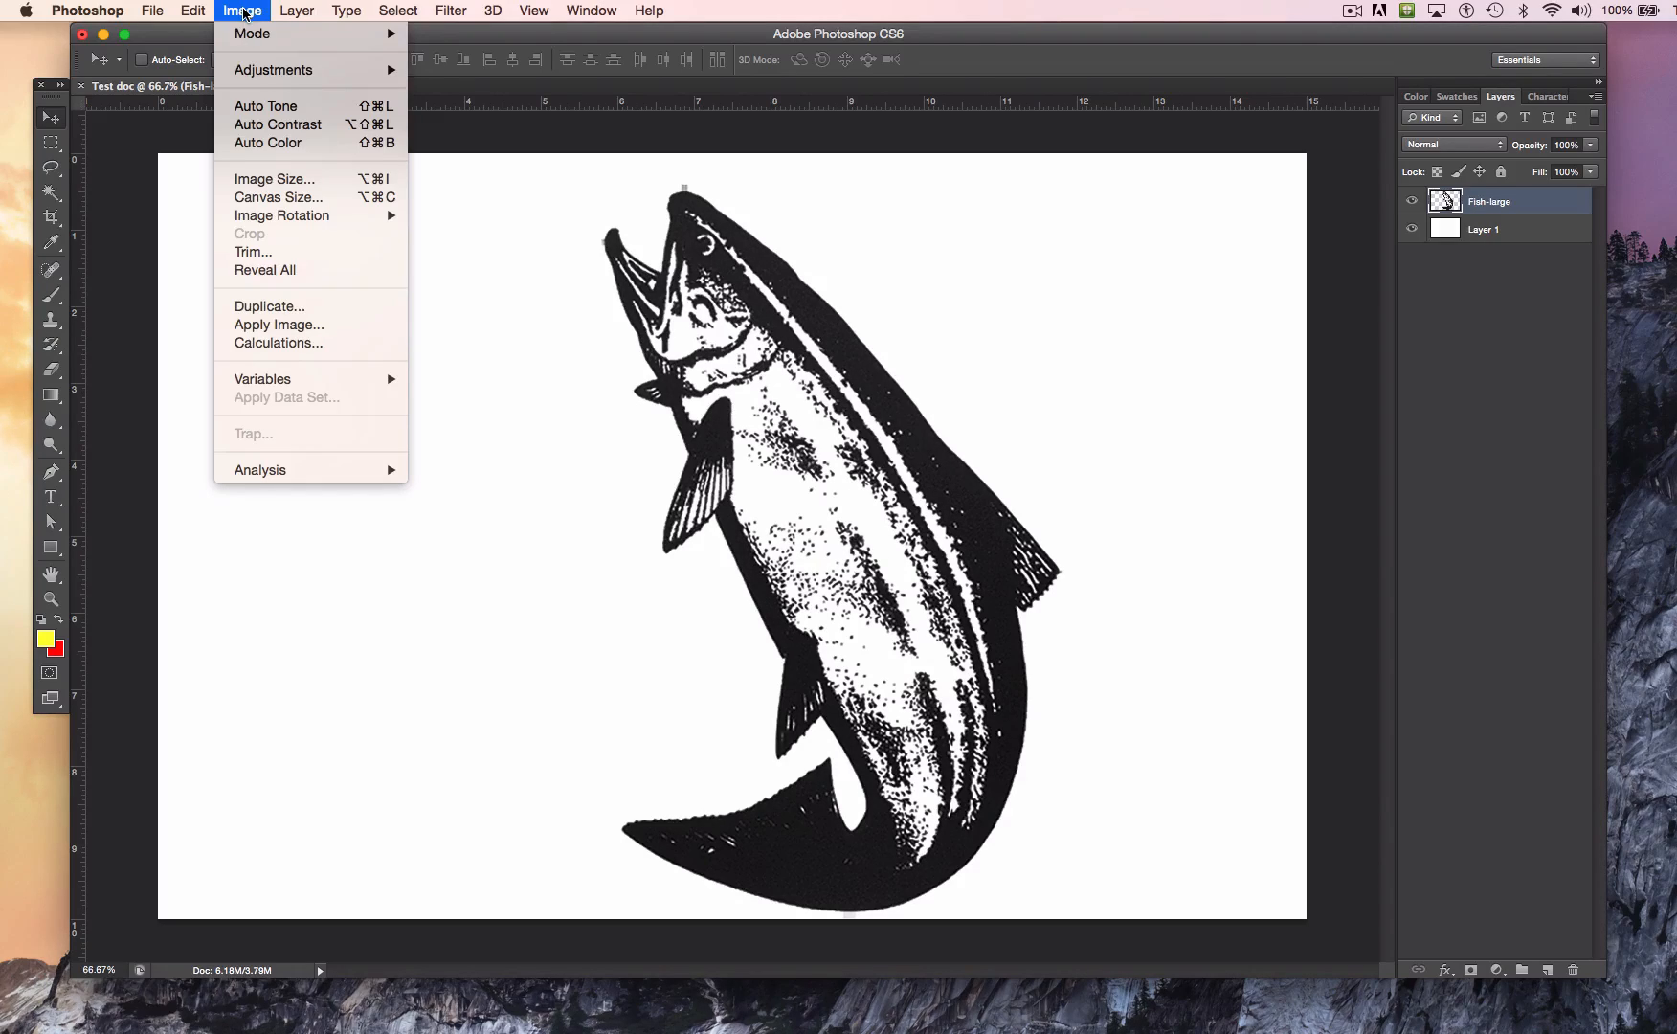
mouse_move(256, 37)
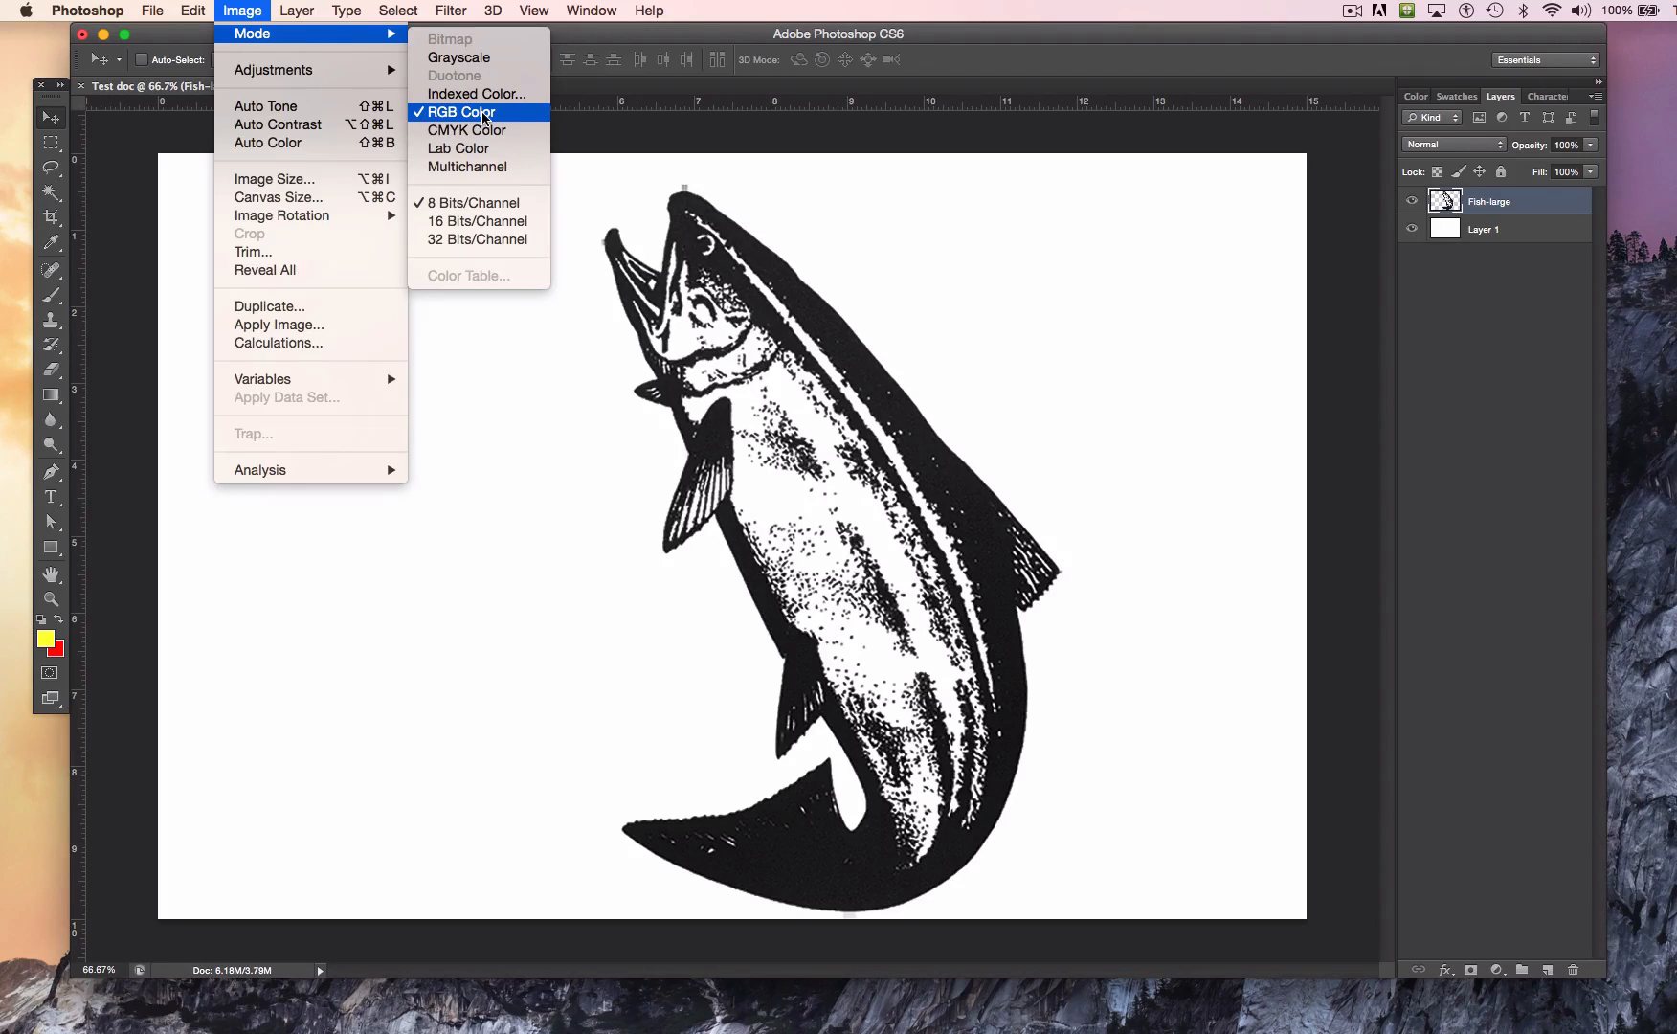
left_click(621, 424)
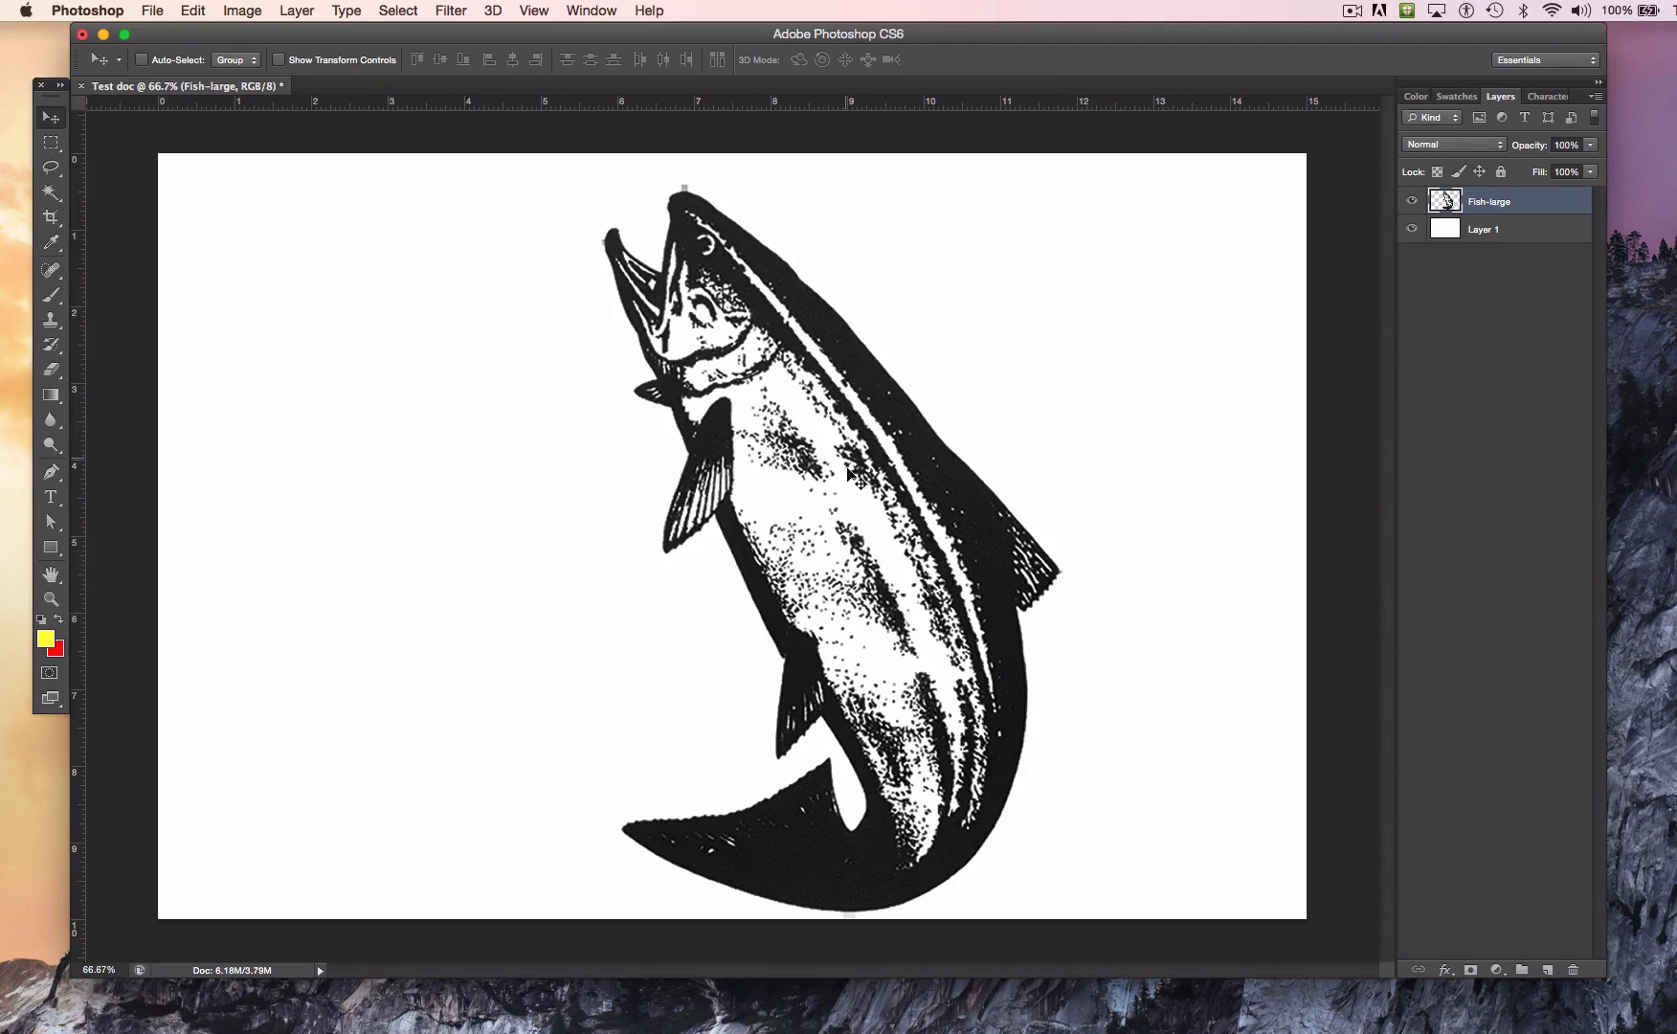
Step: Start a Color Balance adjustment on the Fish-large layer and push its shadows to +100 toward red
left_click(245, 12)
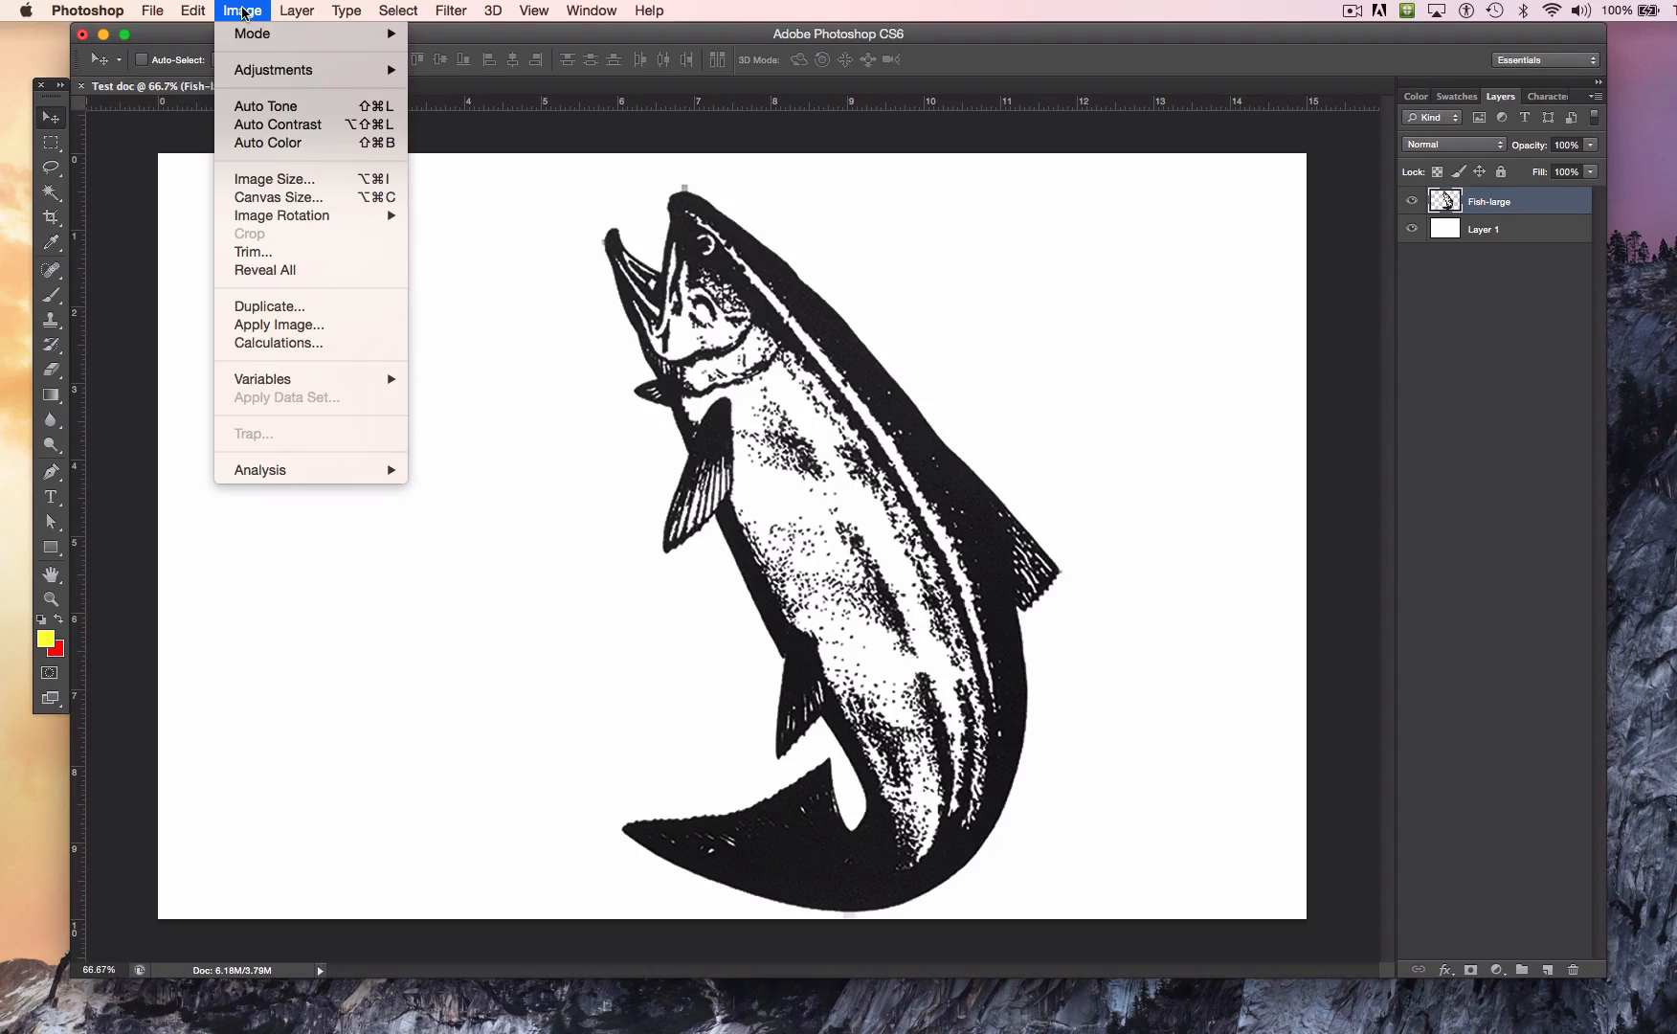
mouse_move(272, 77)
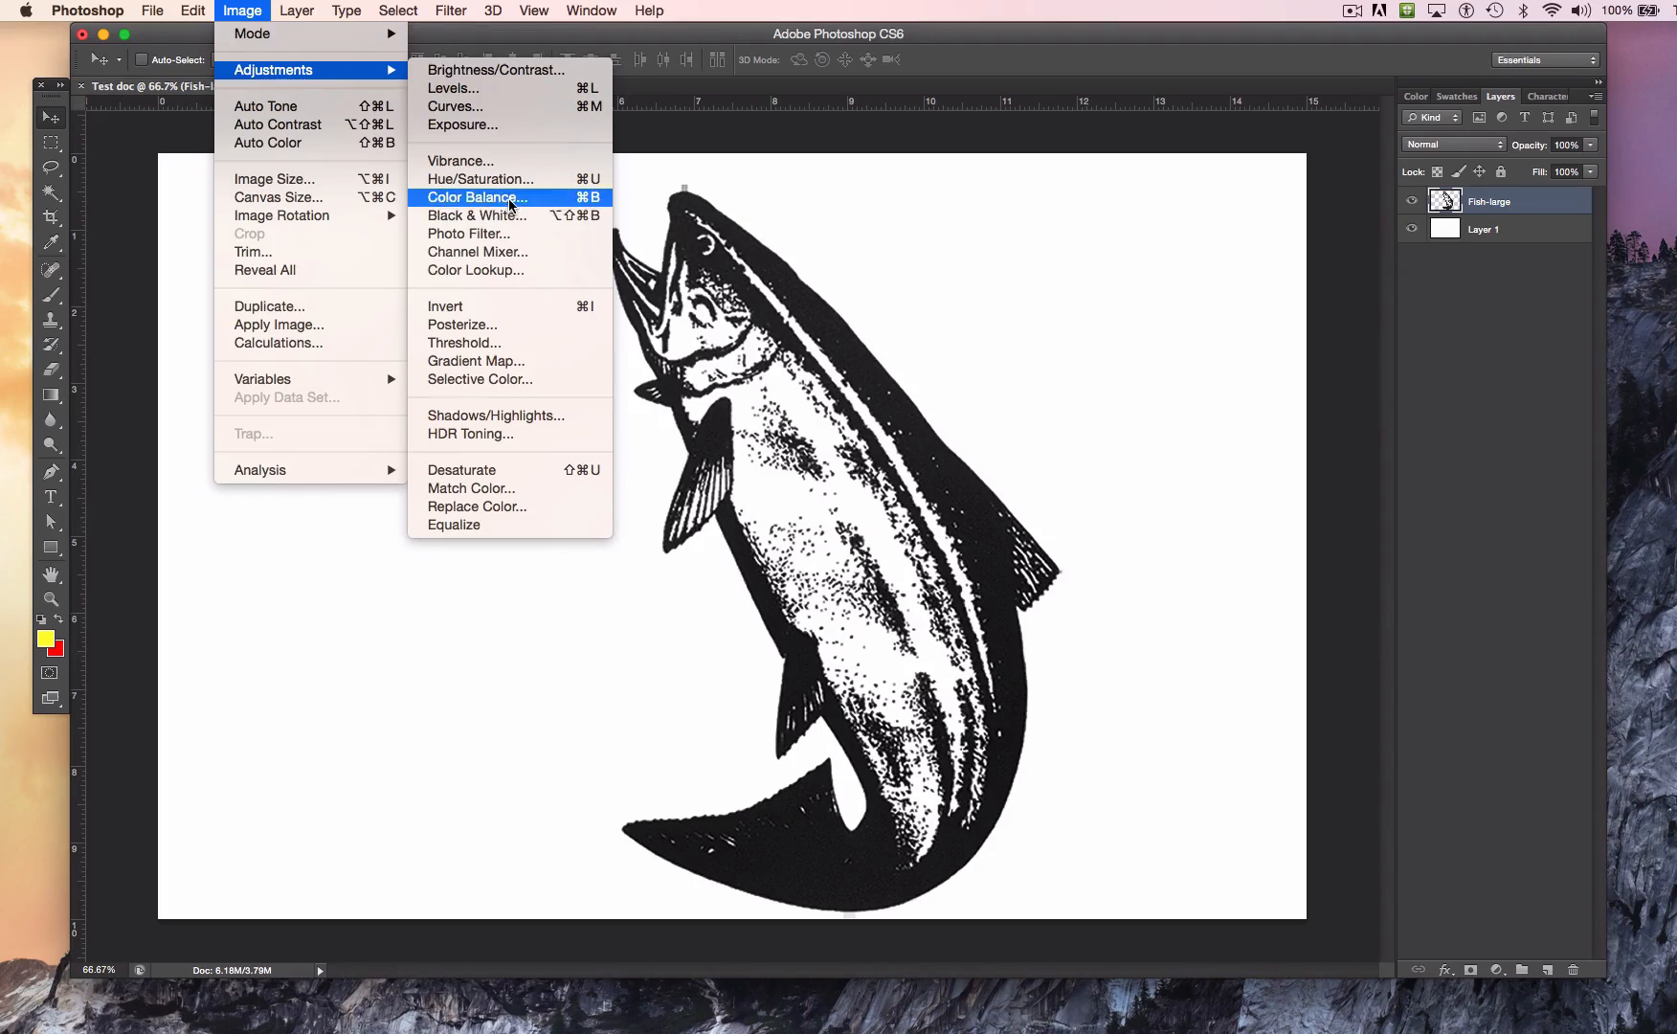
left_click(511, 205)
left_click_drag(1077, 320, 1018, 112)
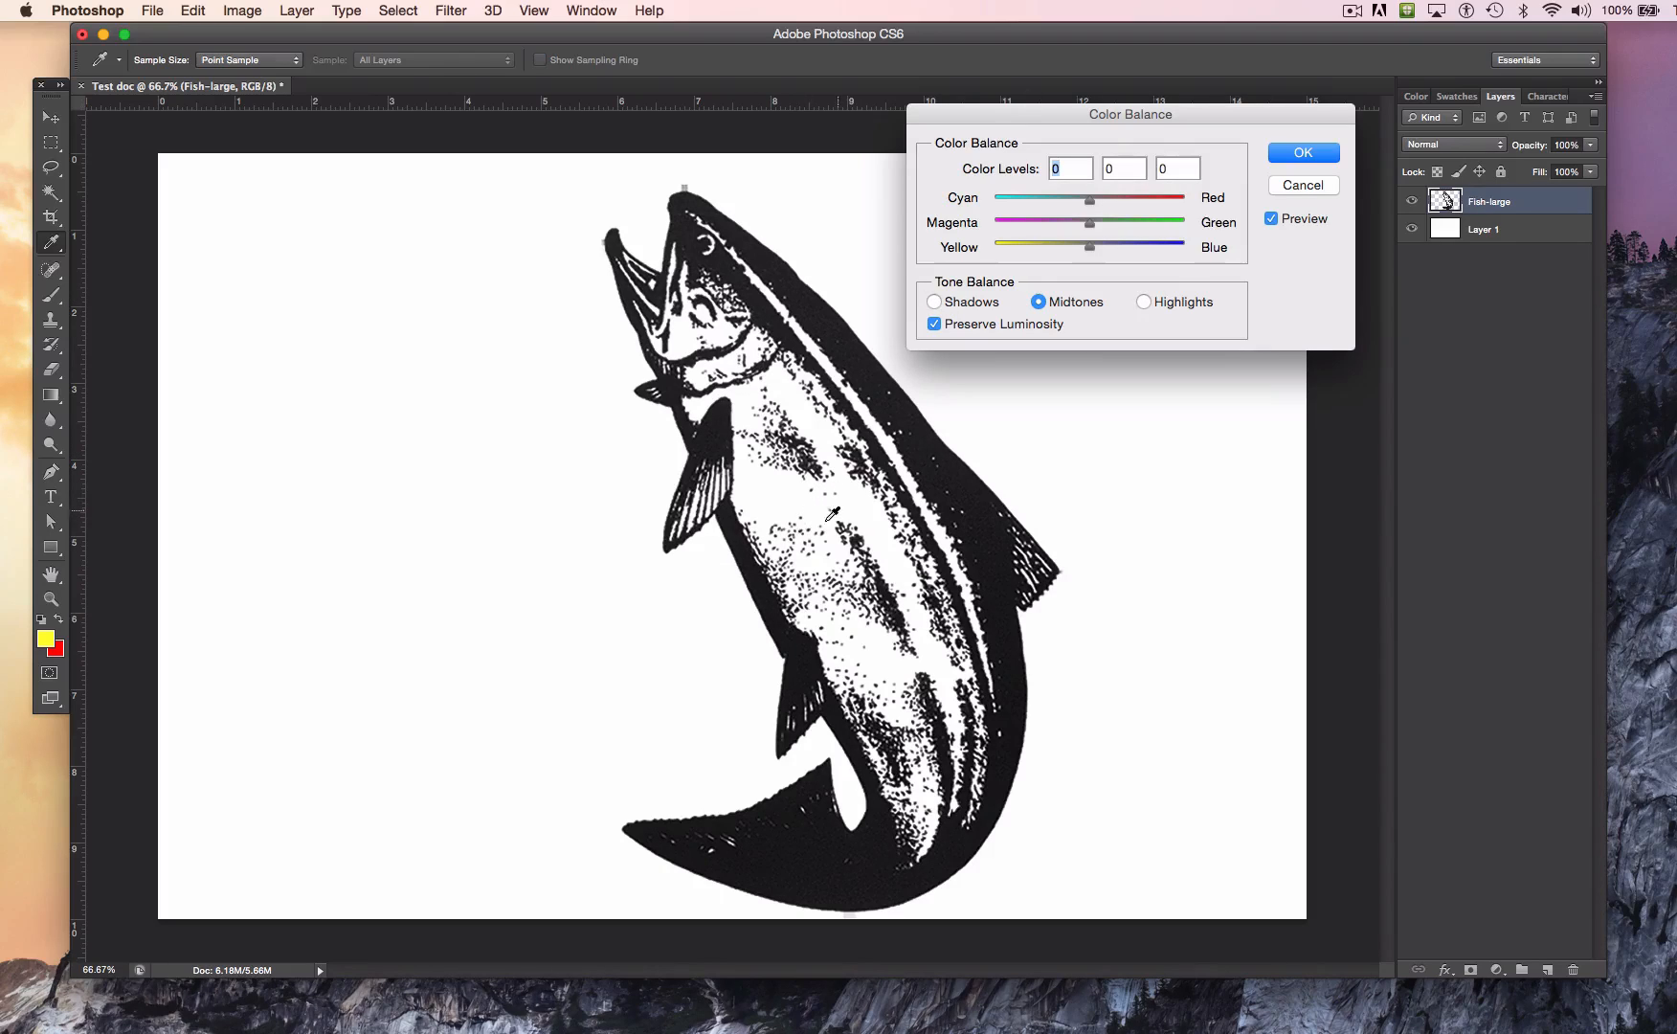
left_click(929, 301)
left_click_drag(1094, 204, 1197, 192)
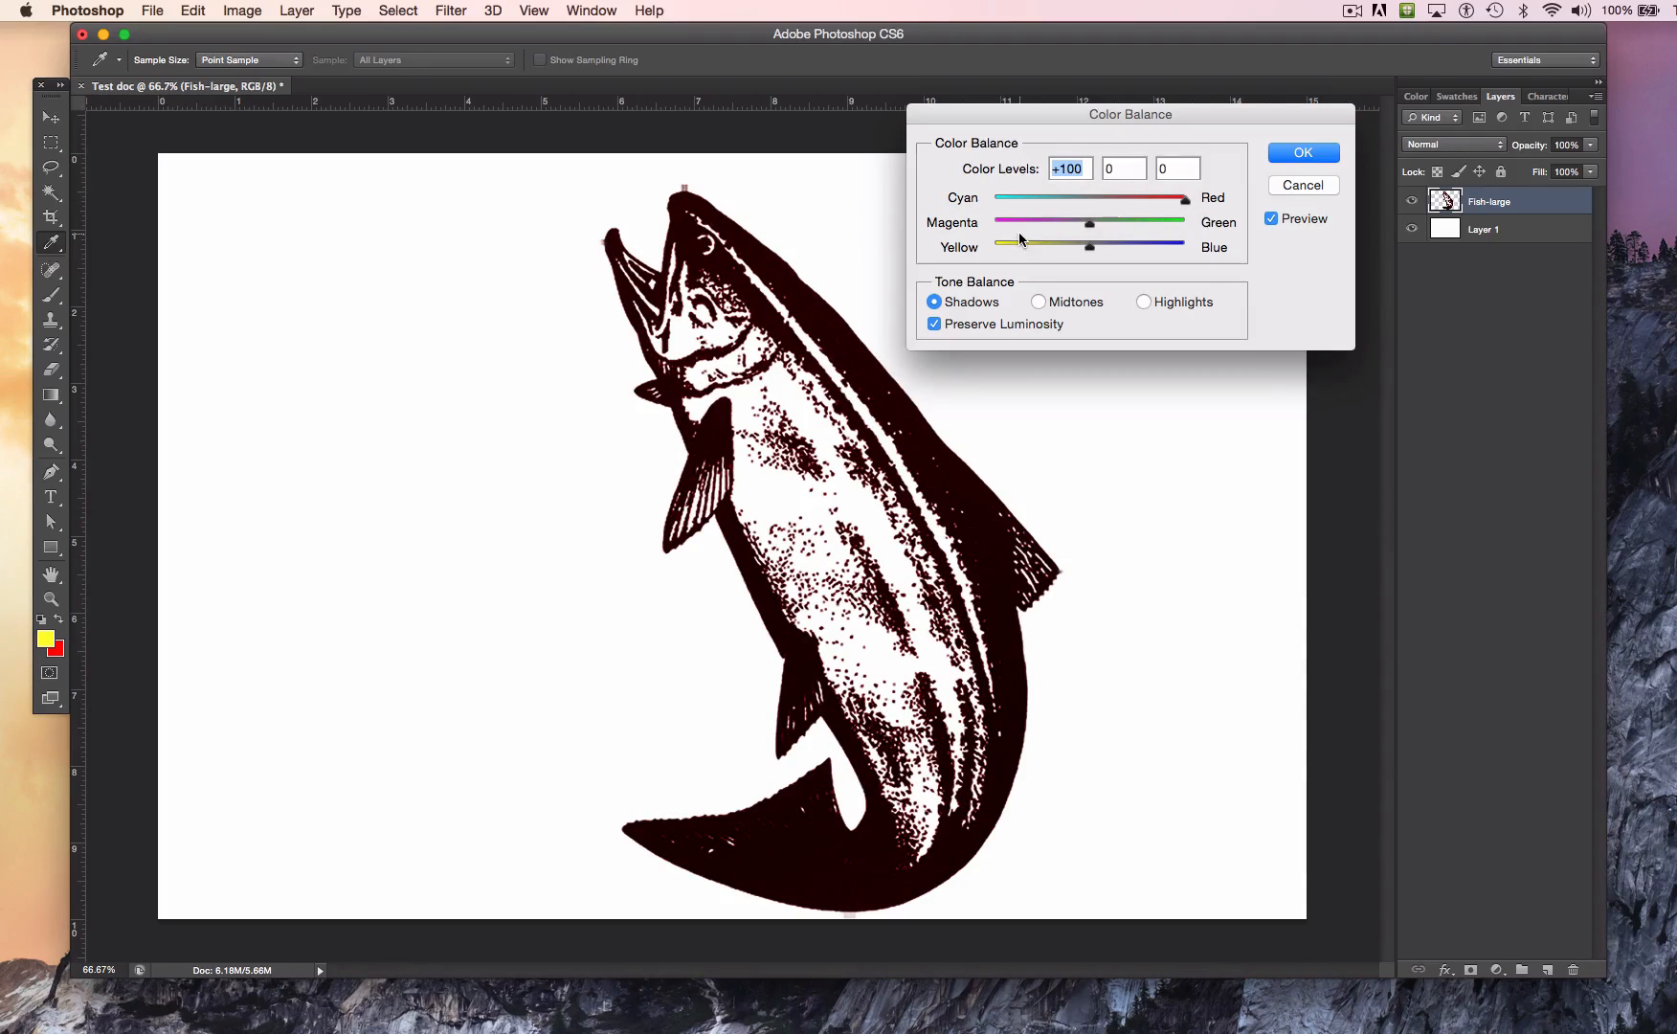
left_click_drag(1078, 224, 1042, 249)
Step: Shift the fish's midtones in Color Balance to +100 toward red and -100 toward yellow
left_click(1037, 303)
left_click_drag(1088, 248, 981, 255)
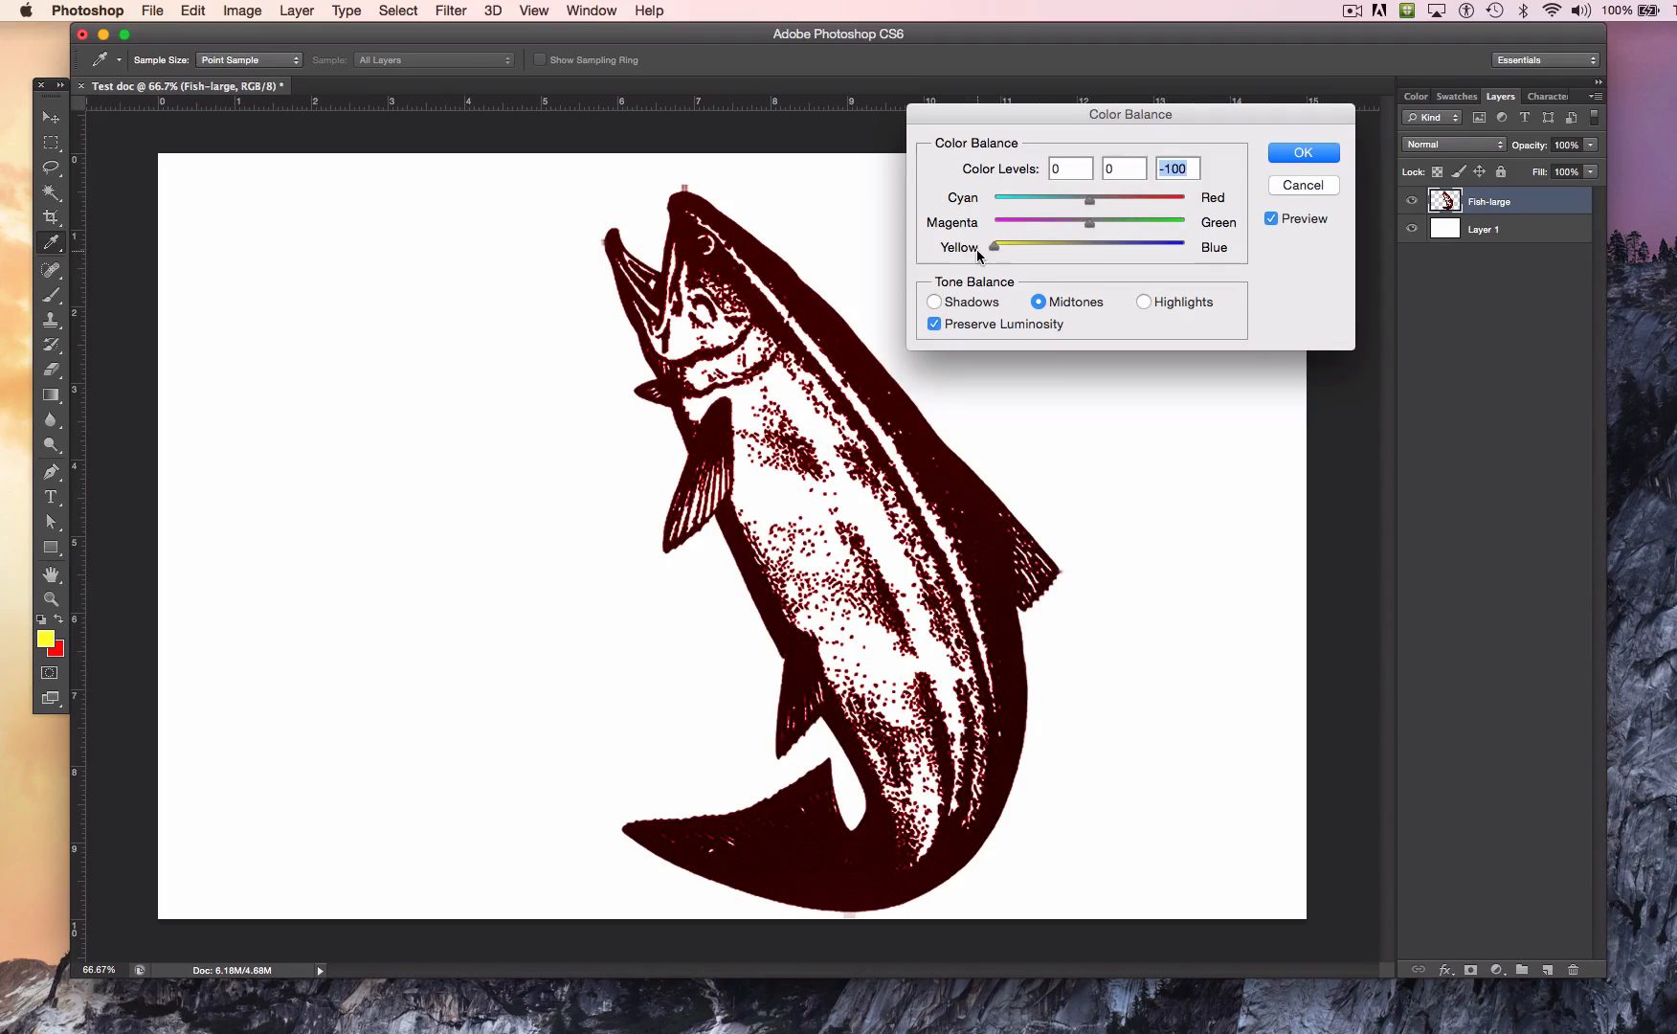
left_click_drag(1092, 202, 1195, 182)
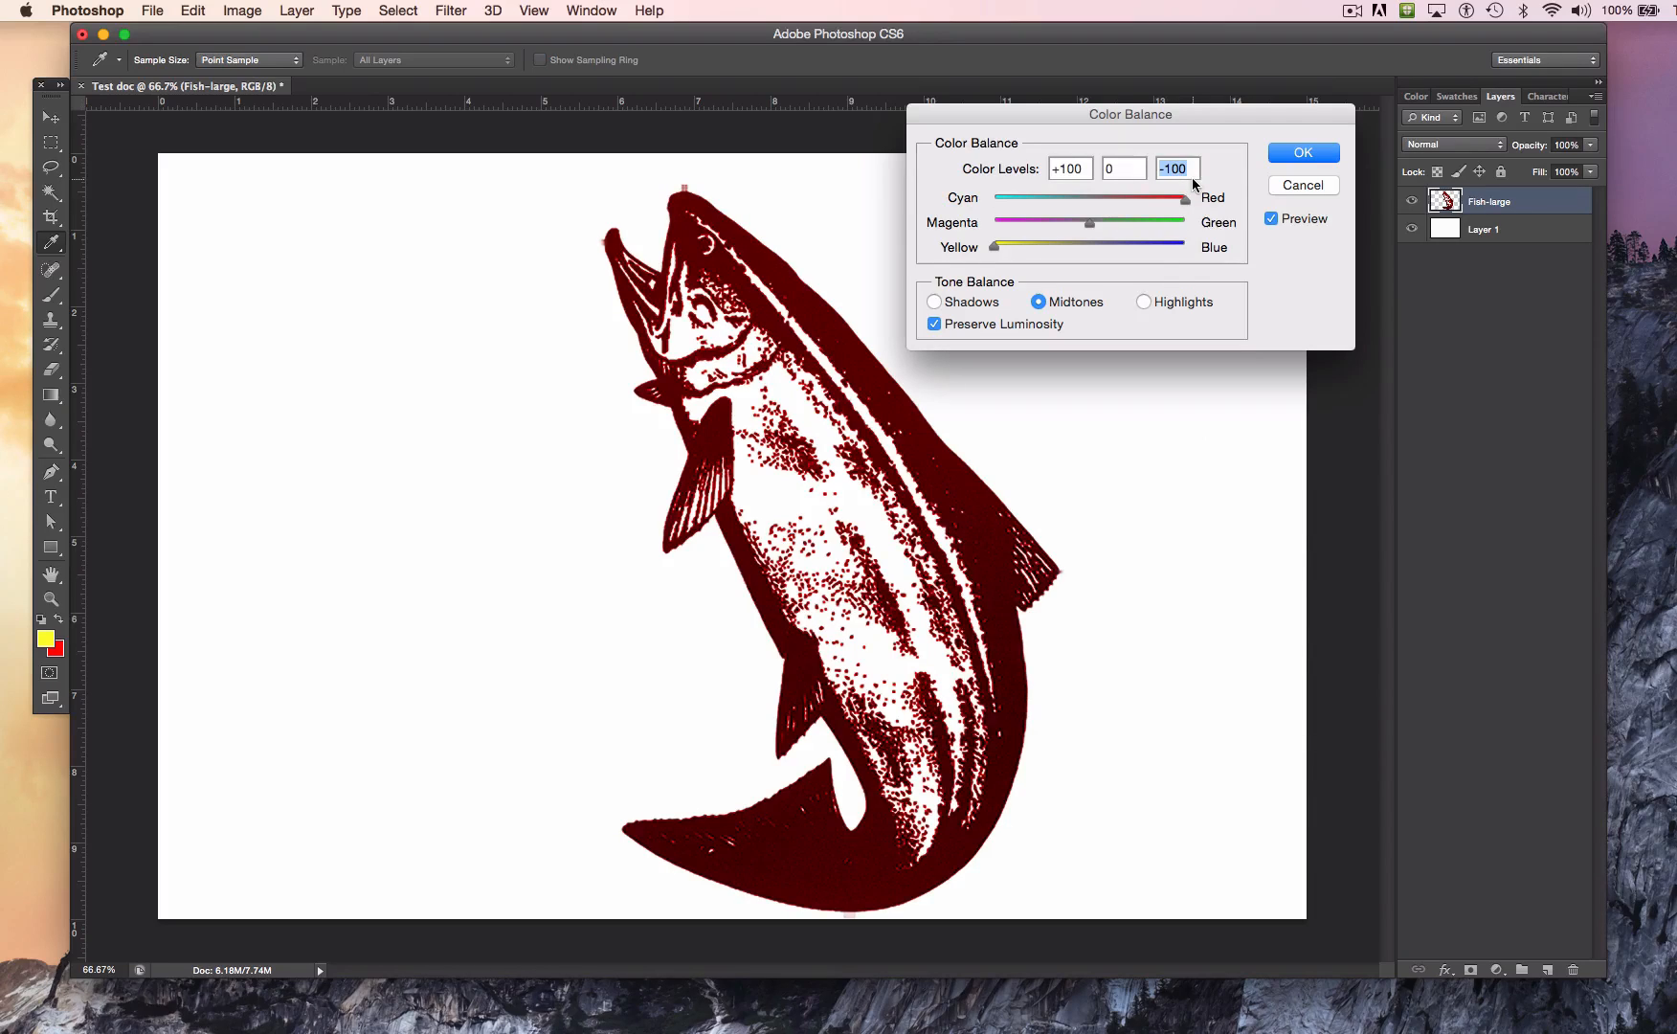
key("Tab")
type("0")
Step: Set the fish's highlights to +100 red, -94 magenta and -100 yellow, and apply the Color Balance
left_click(1143, 305)
left_click_drag(1082, 245, 955, 257)
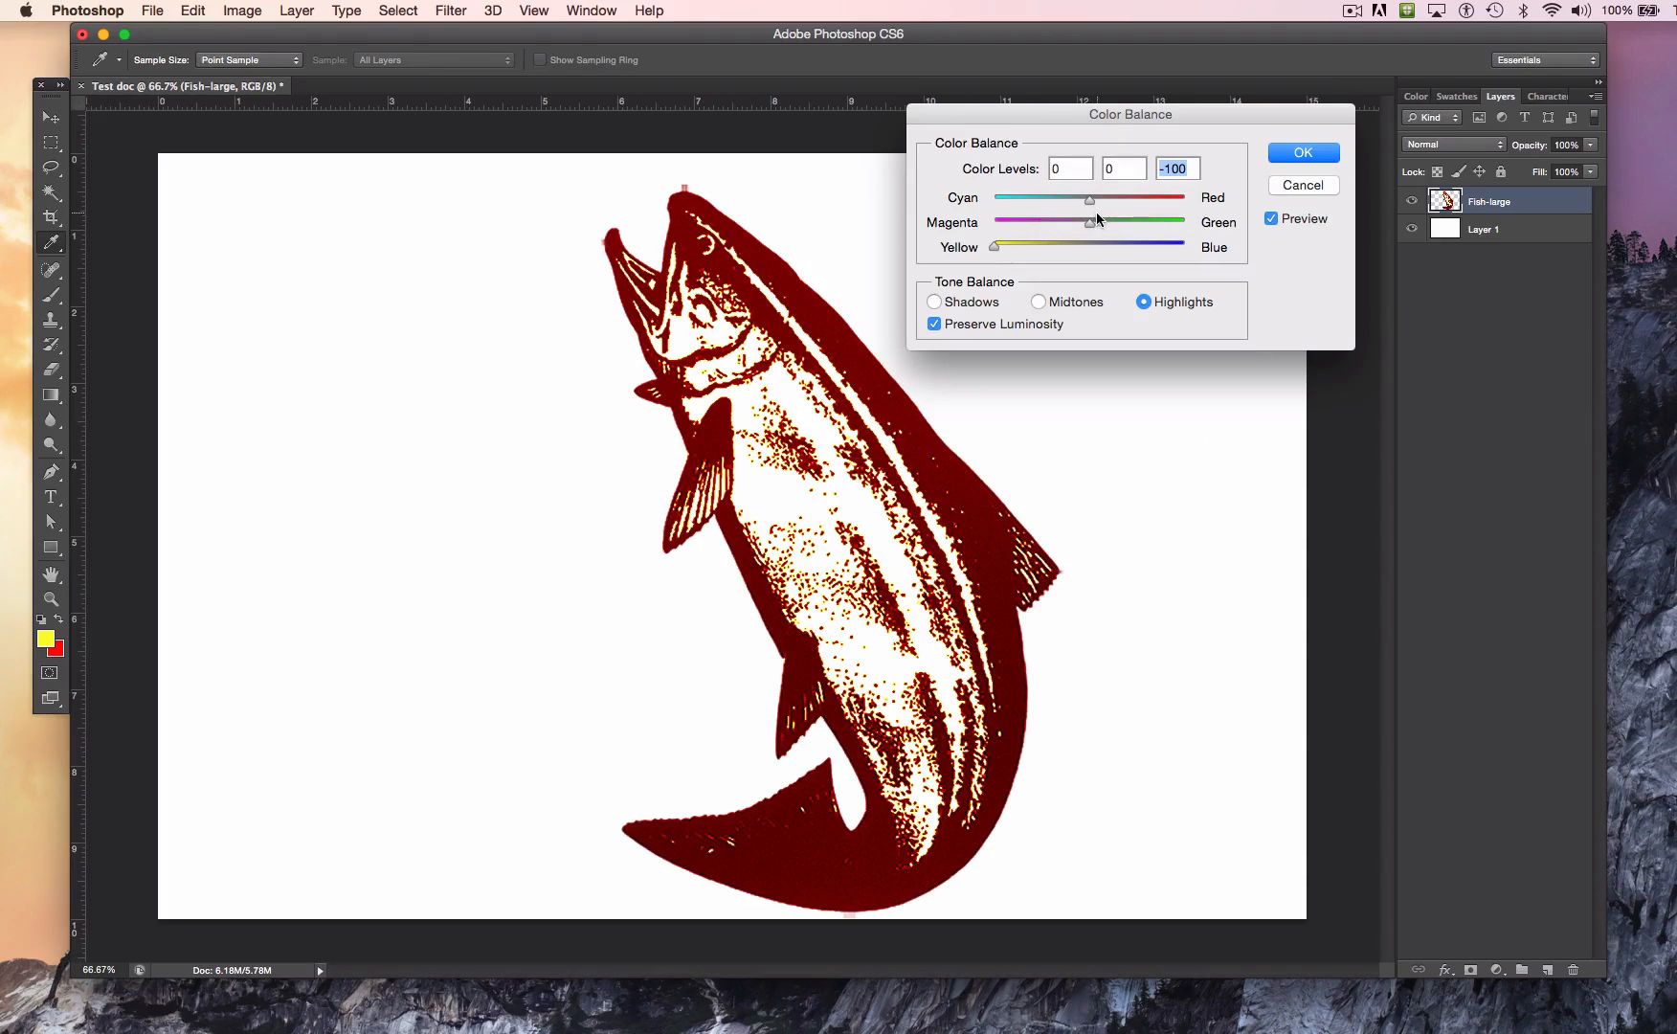
left_click_drag(1091, 221, 1203, 194)
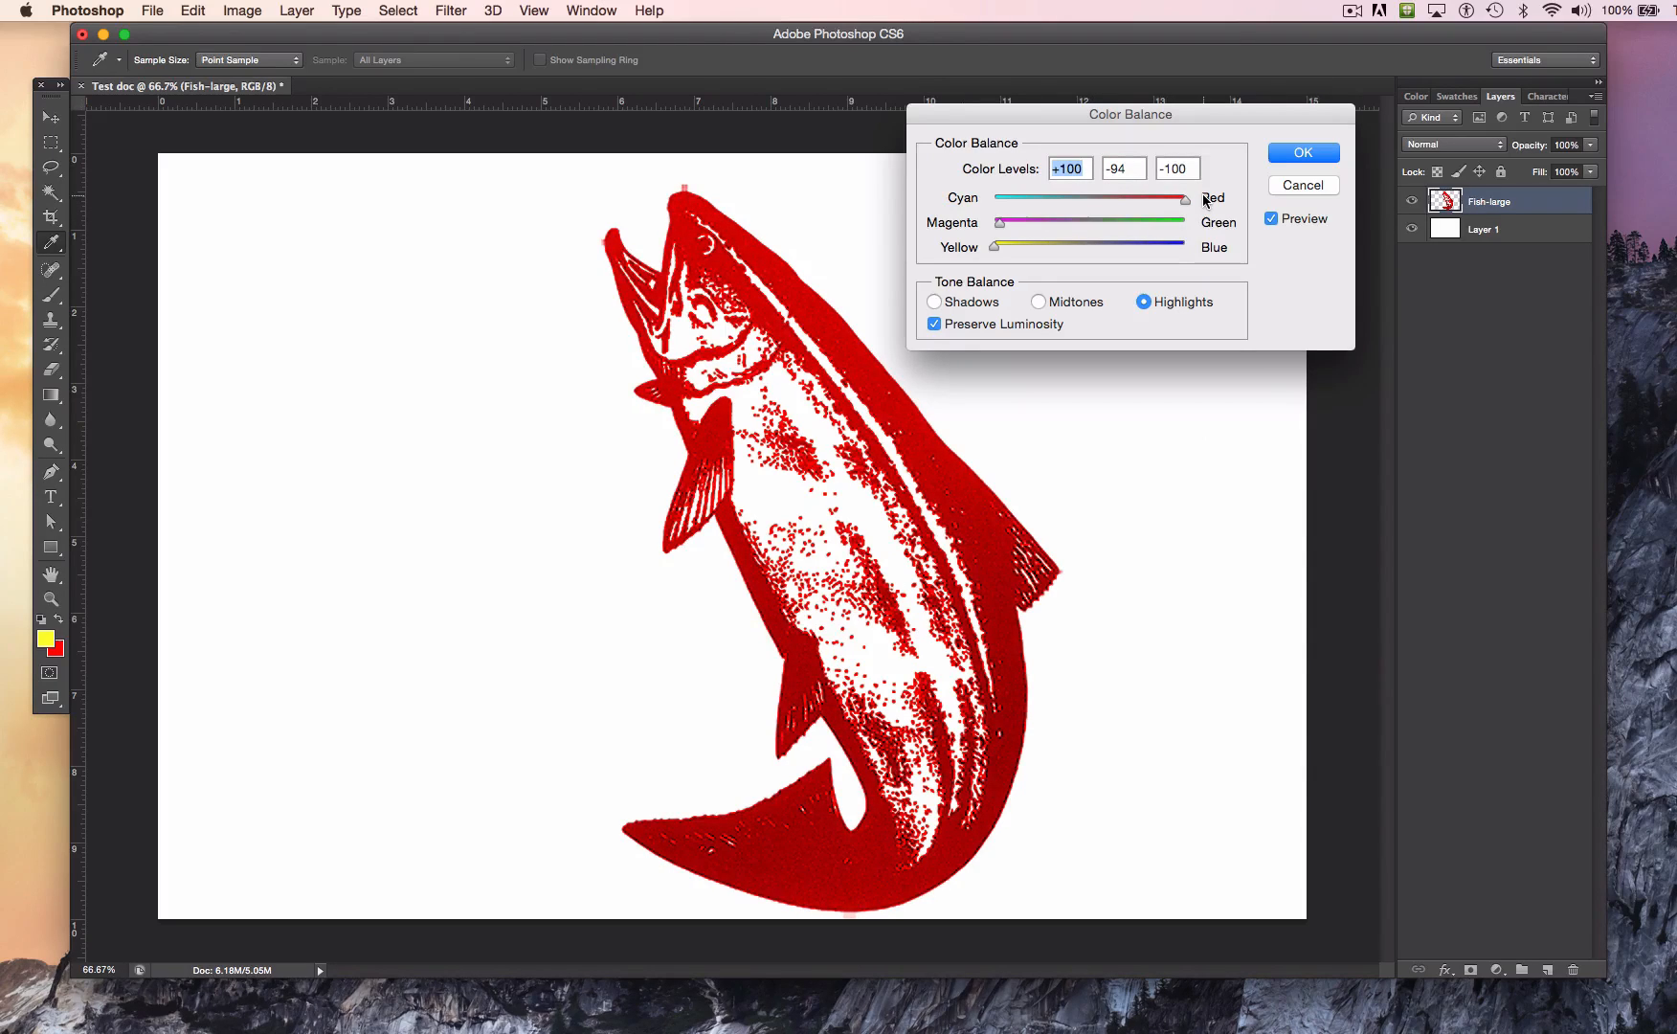
left_click(1303, 154)
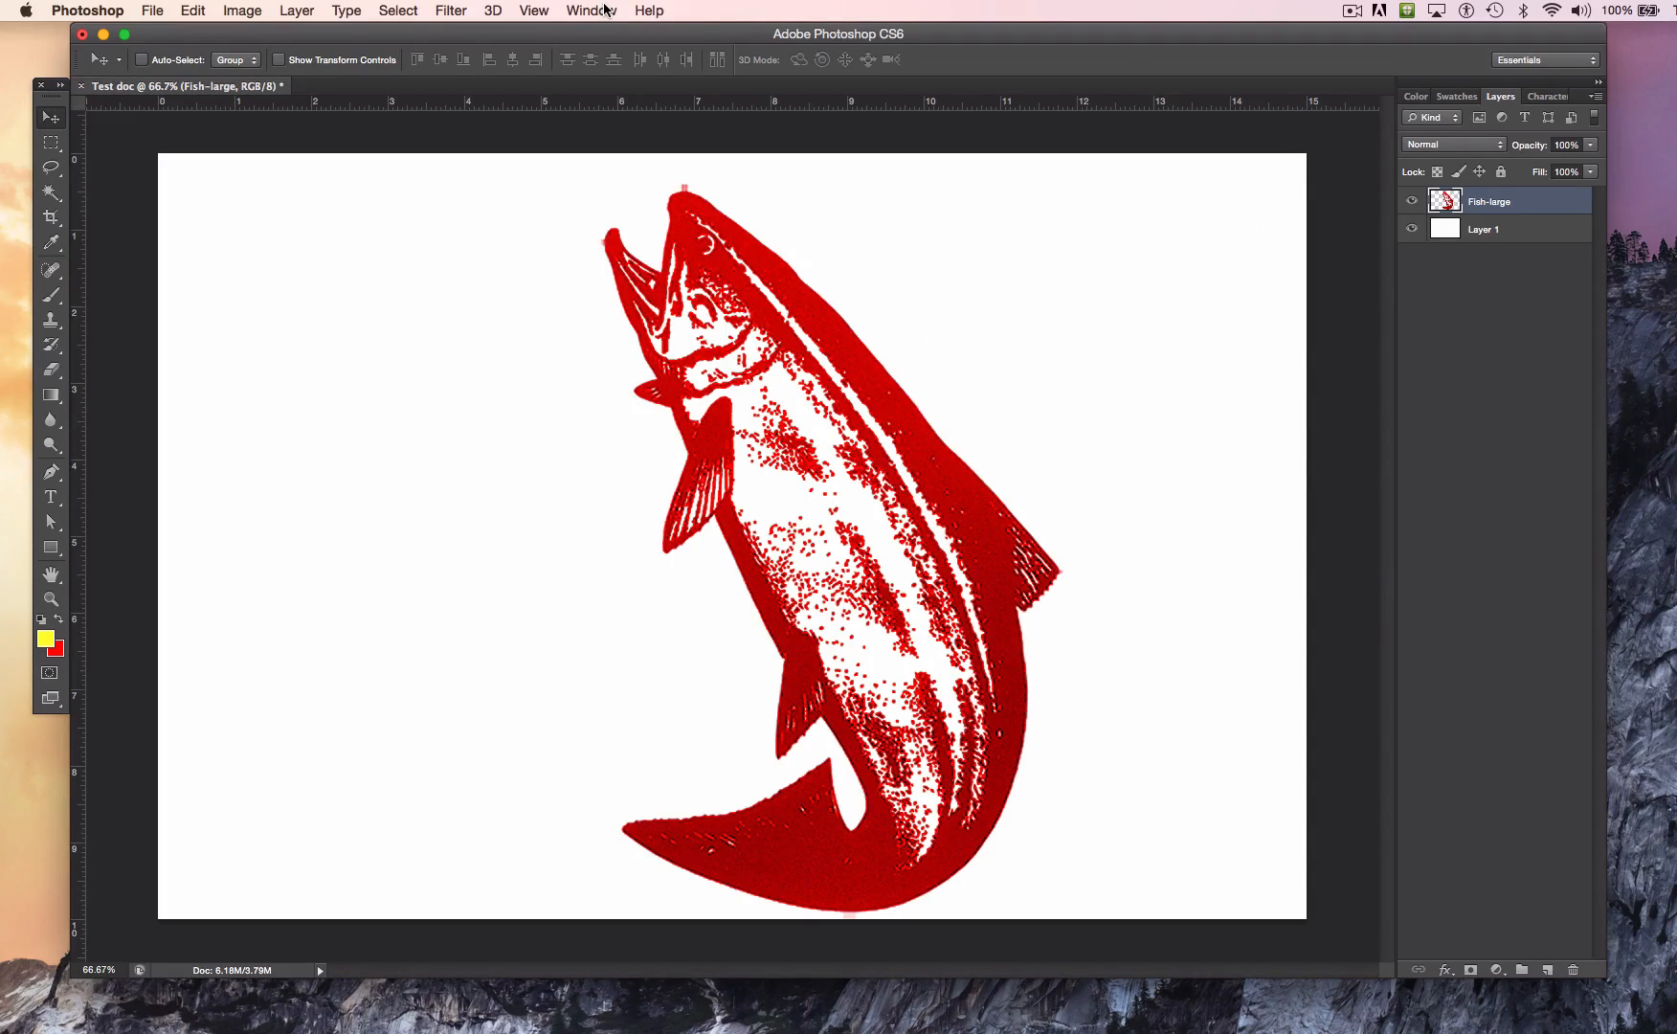
Step: Undo the Color Balance adjustment on the fish
left_click(151, 10)
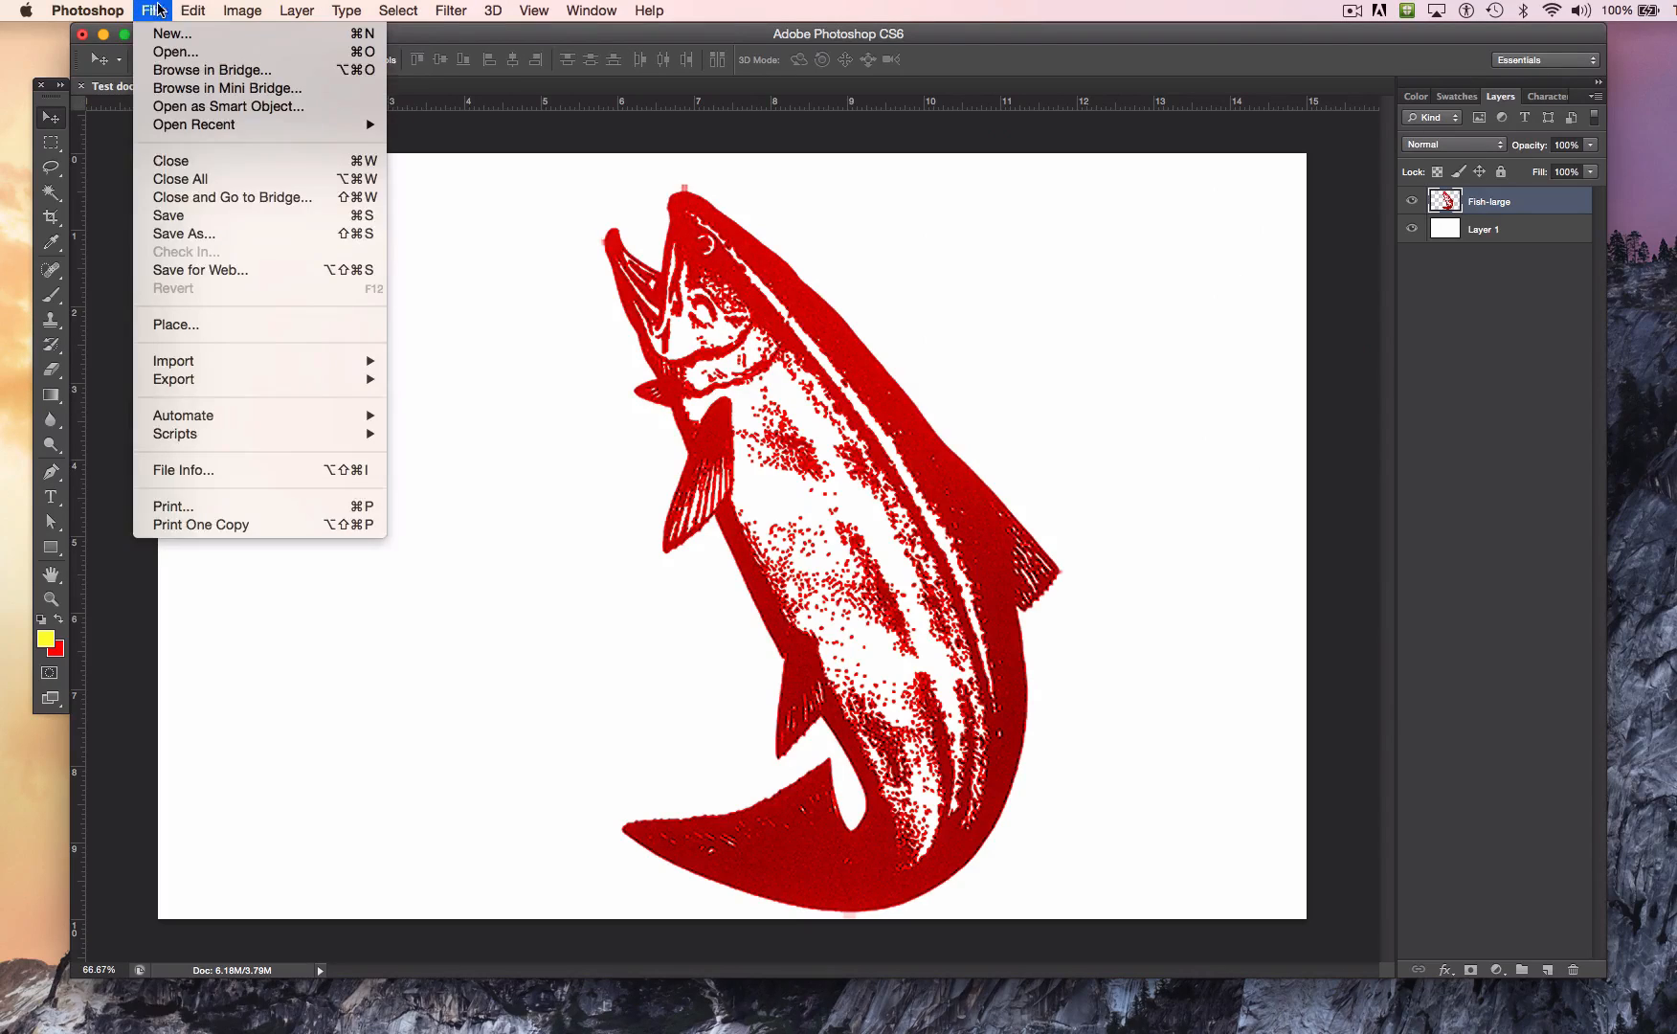
mouse_move(191, 11)
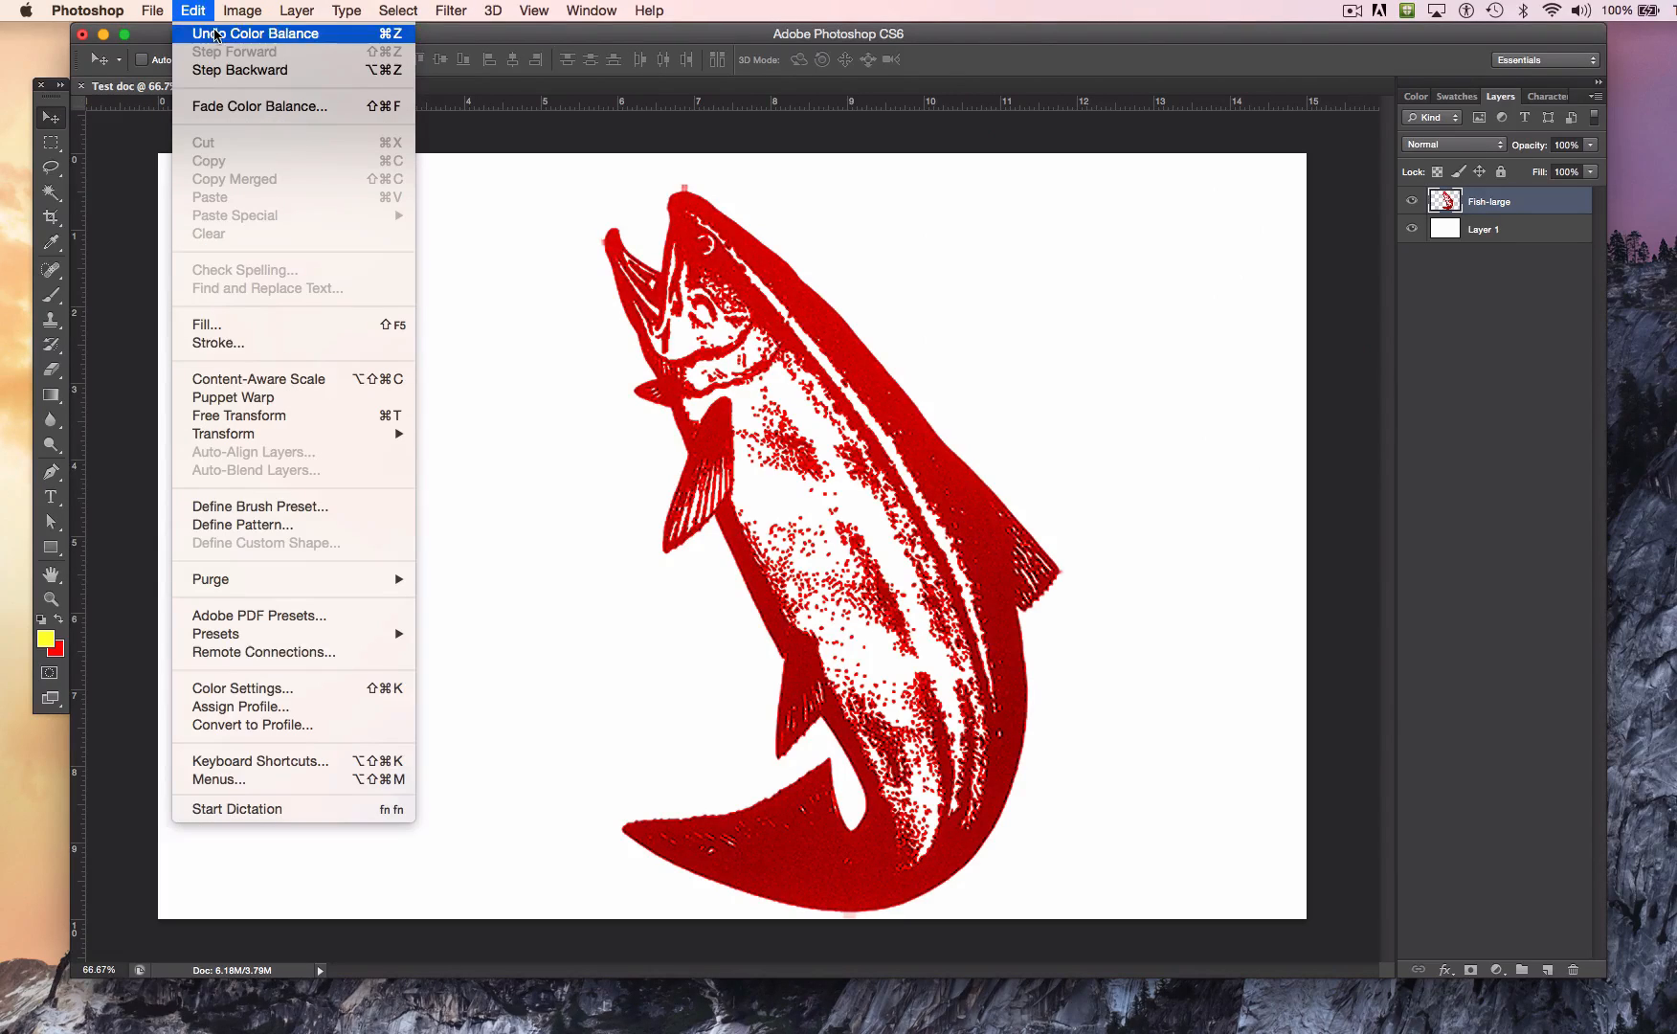
left_click(216, 34)
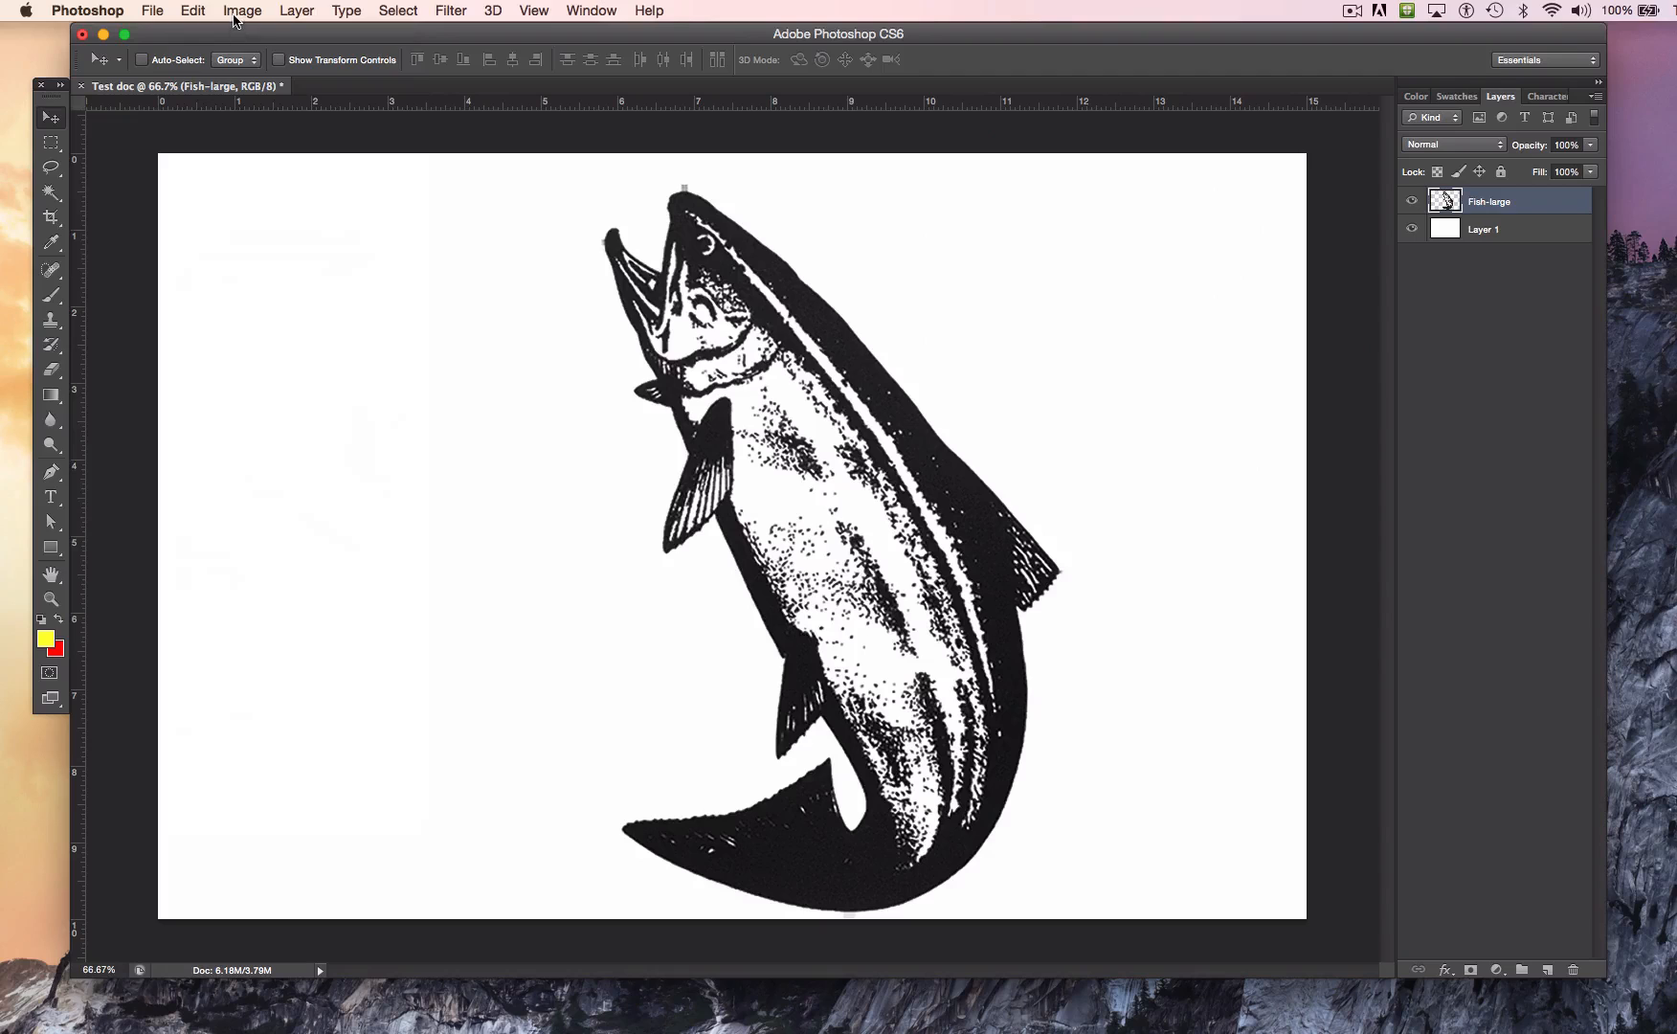
Step: Convert the document to Grayscale mode without merging the layers, discarding the color information
left_click(235, 14)
mouse_move(256, 34)
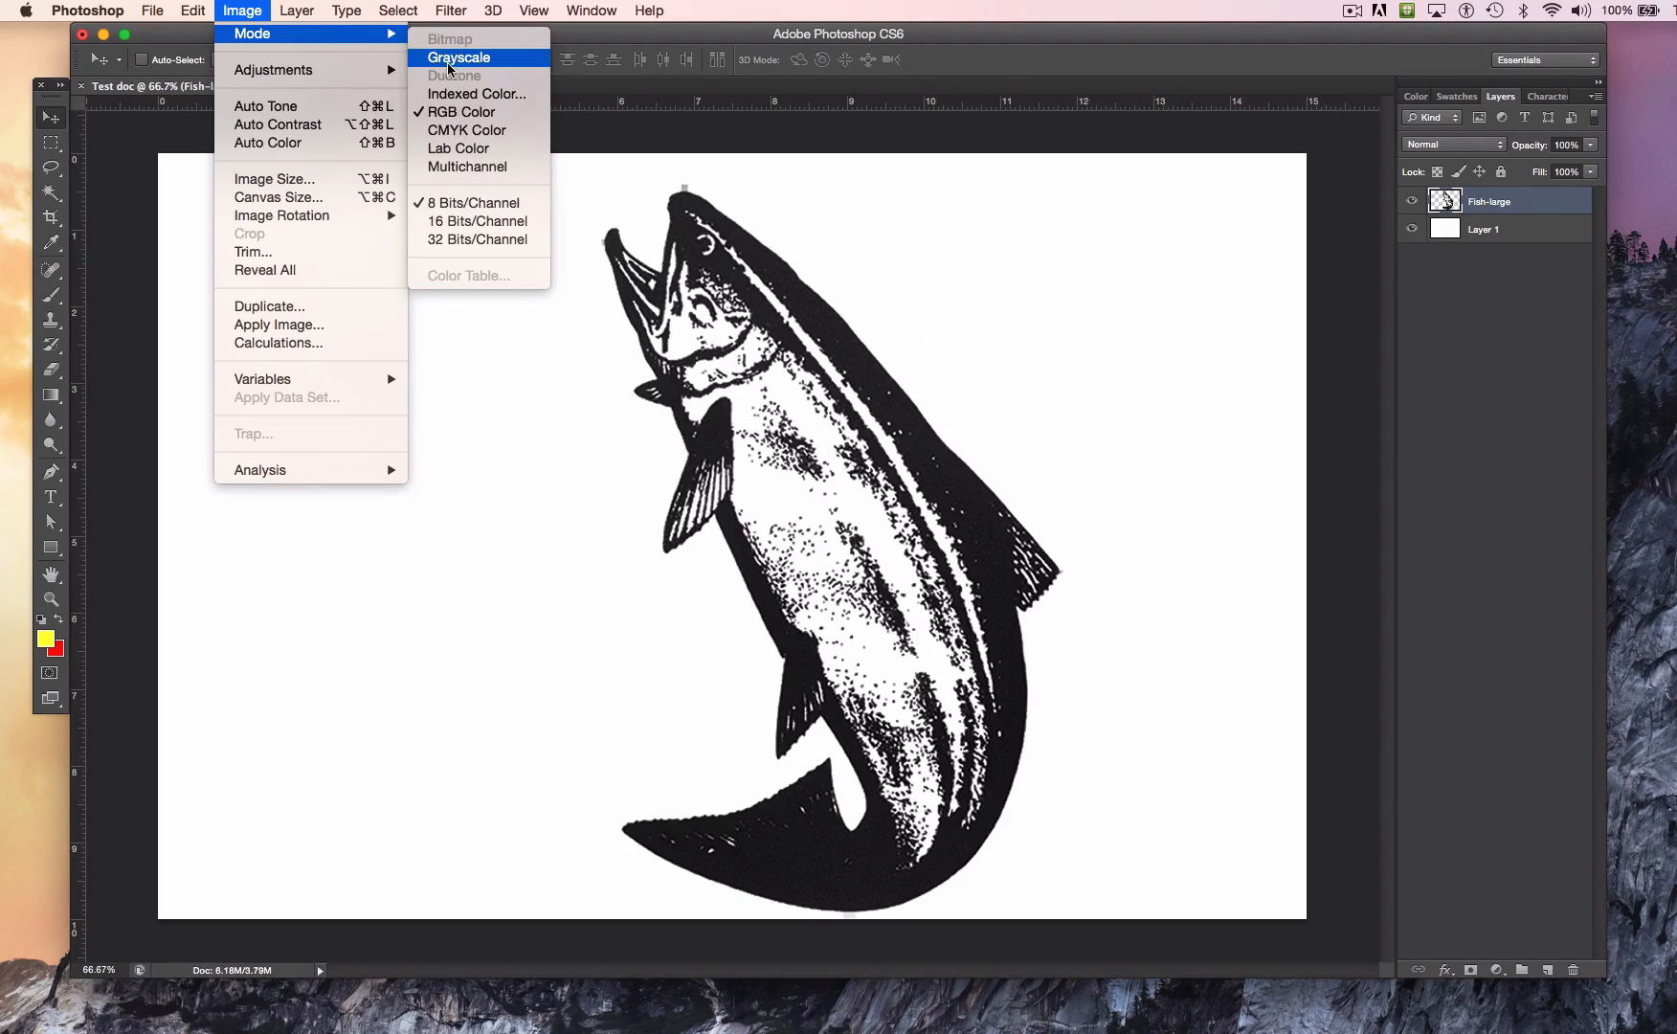
left_click(447, 63)
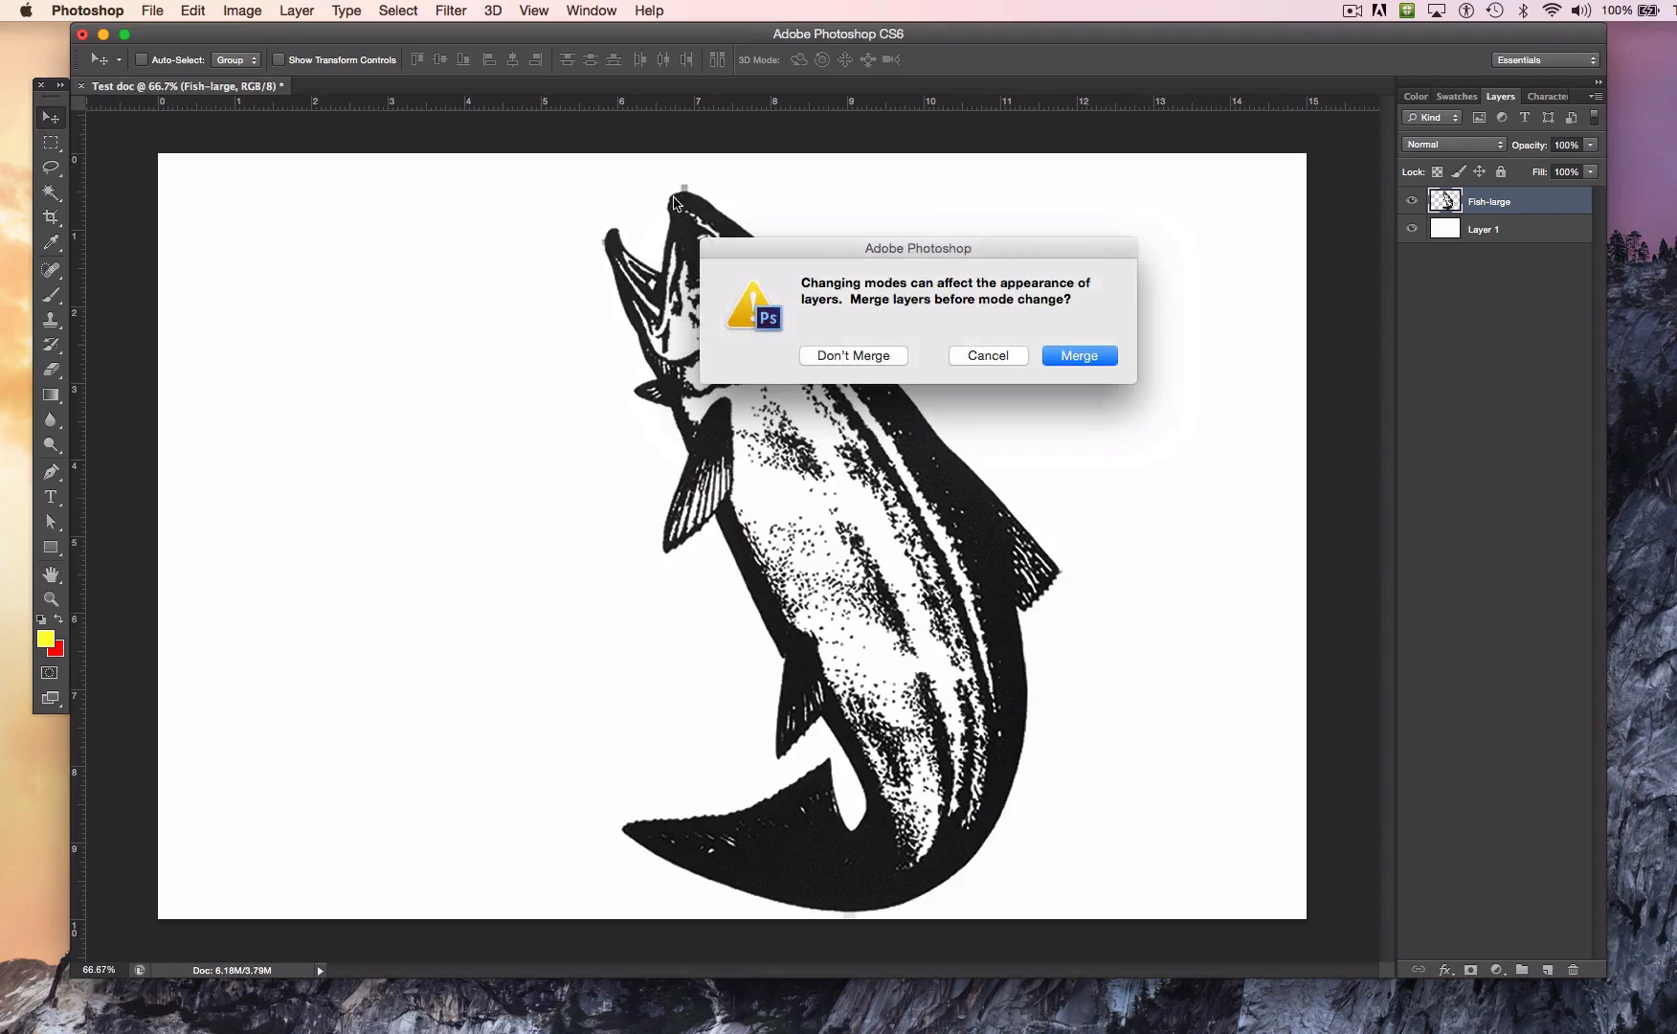
left_click(848, 355)
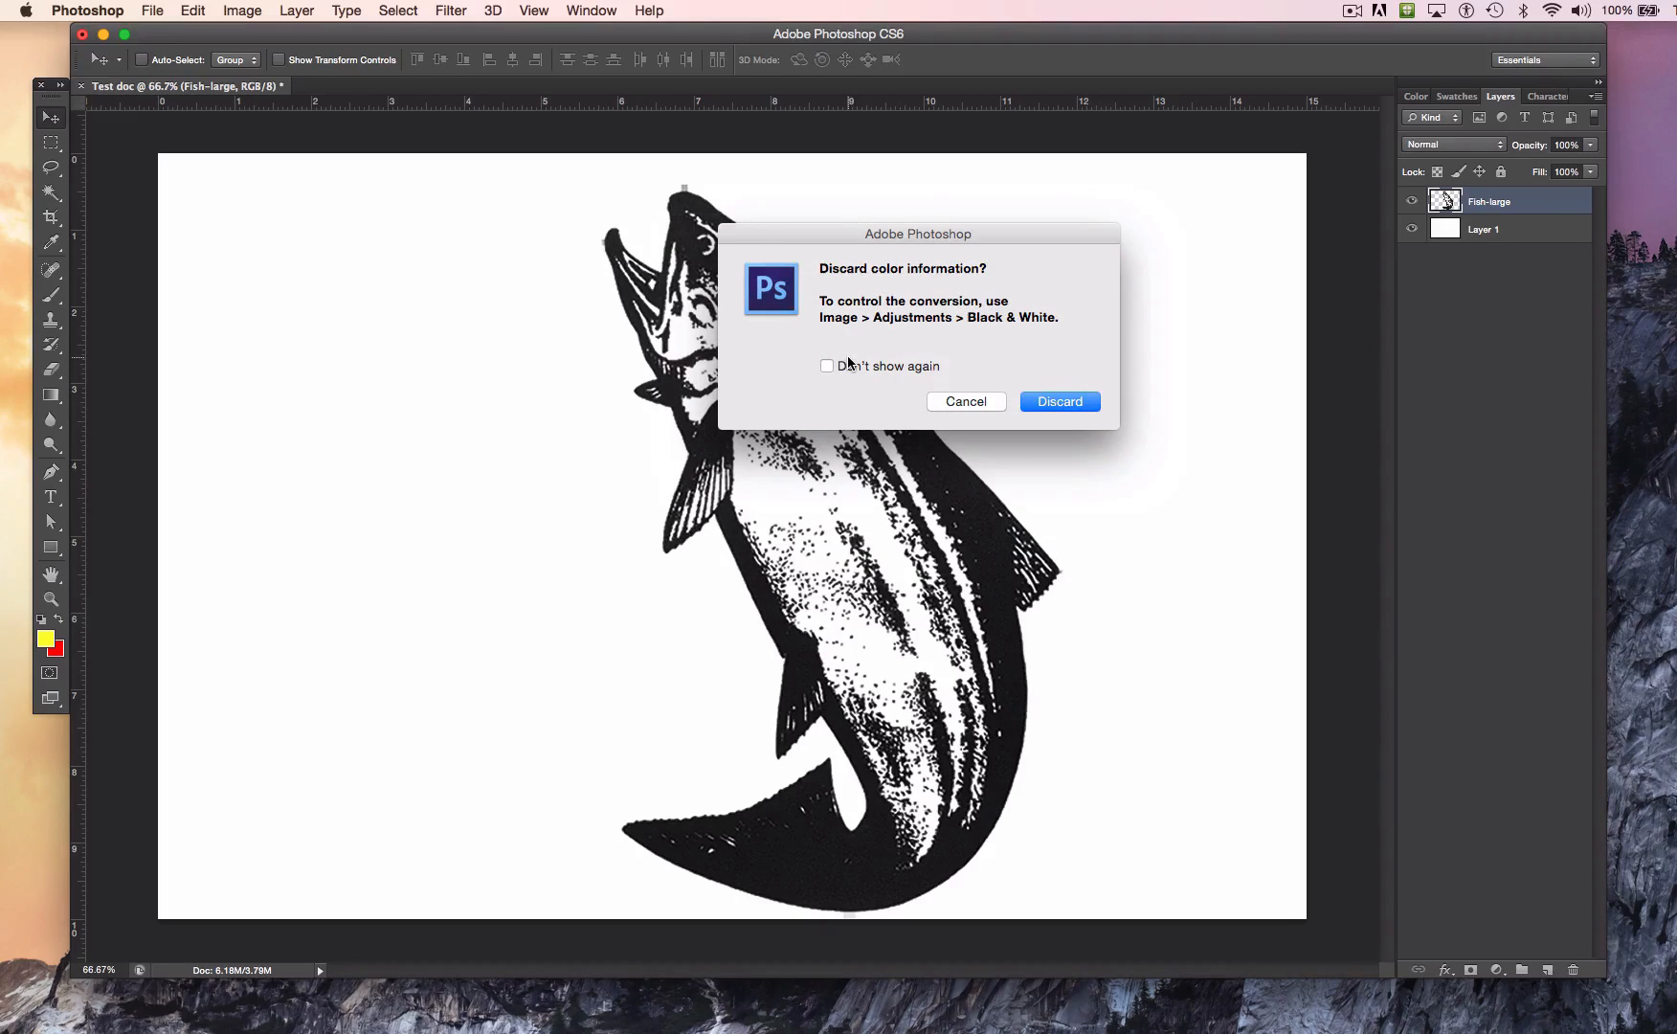
left_click(1062, 400)
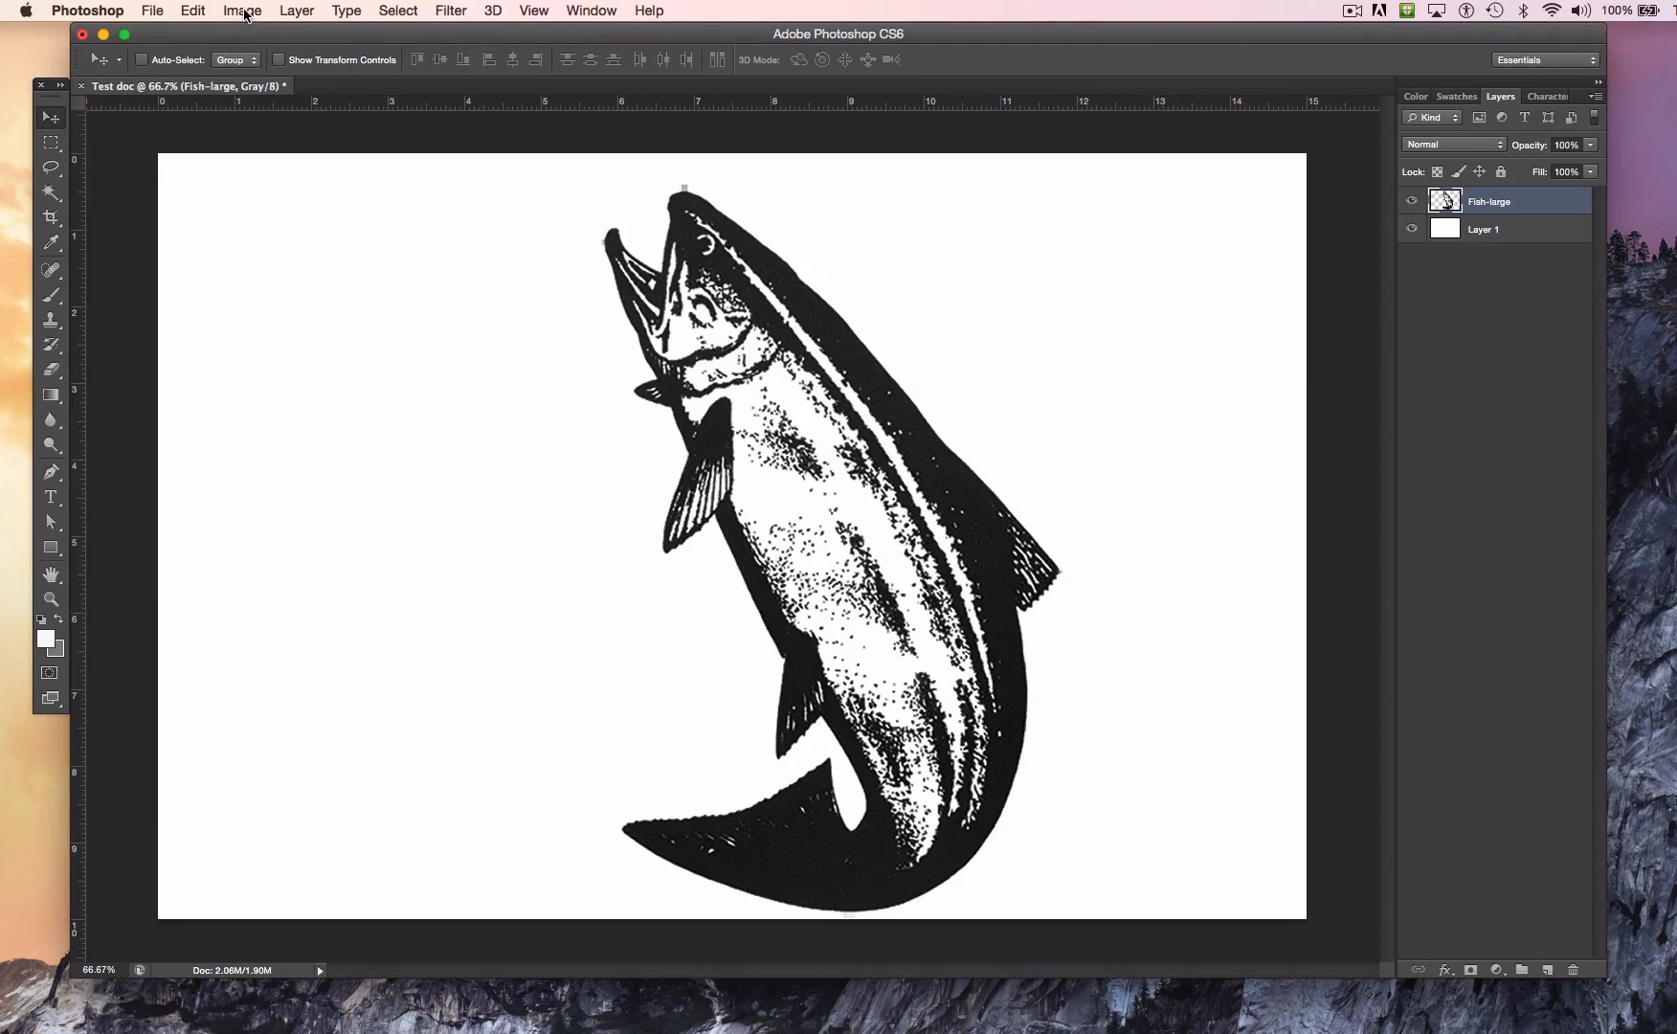
left_click(243, 11)
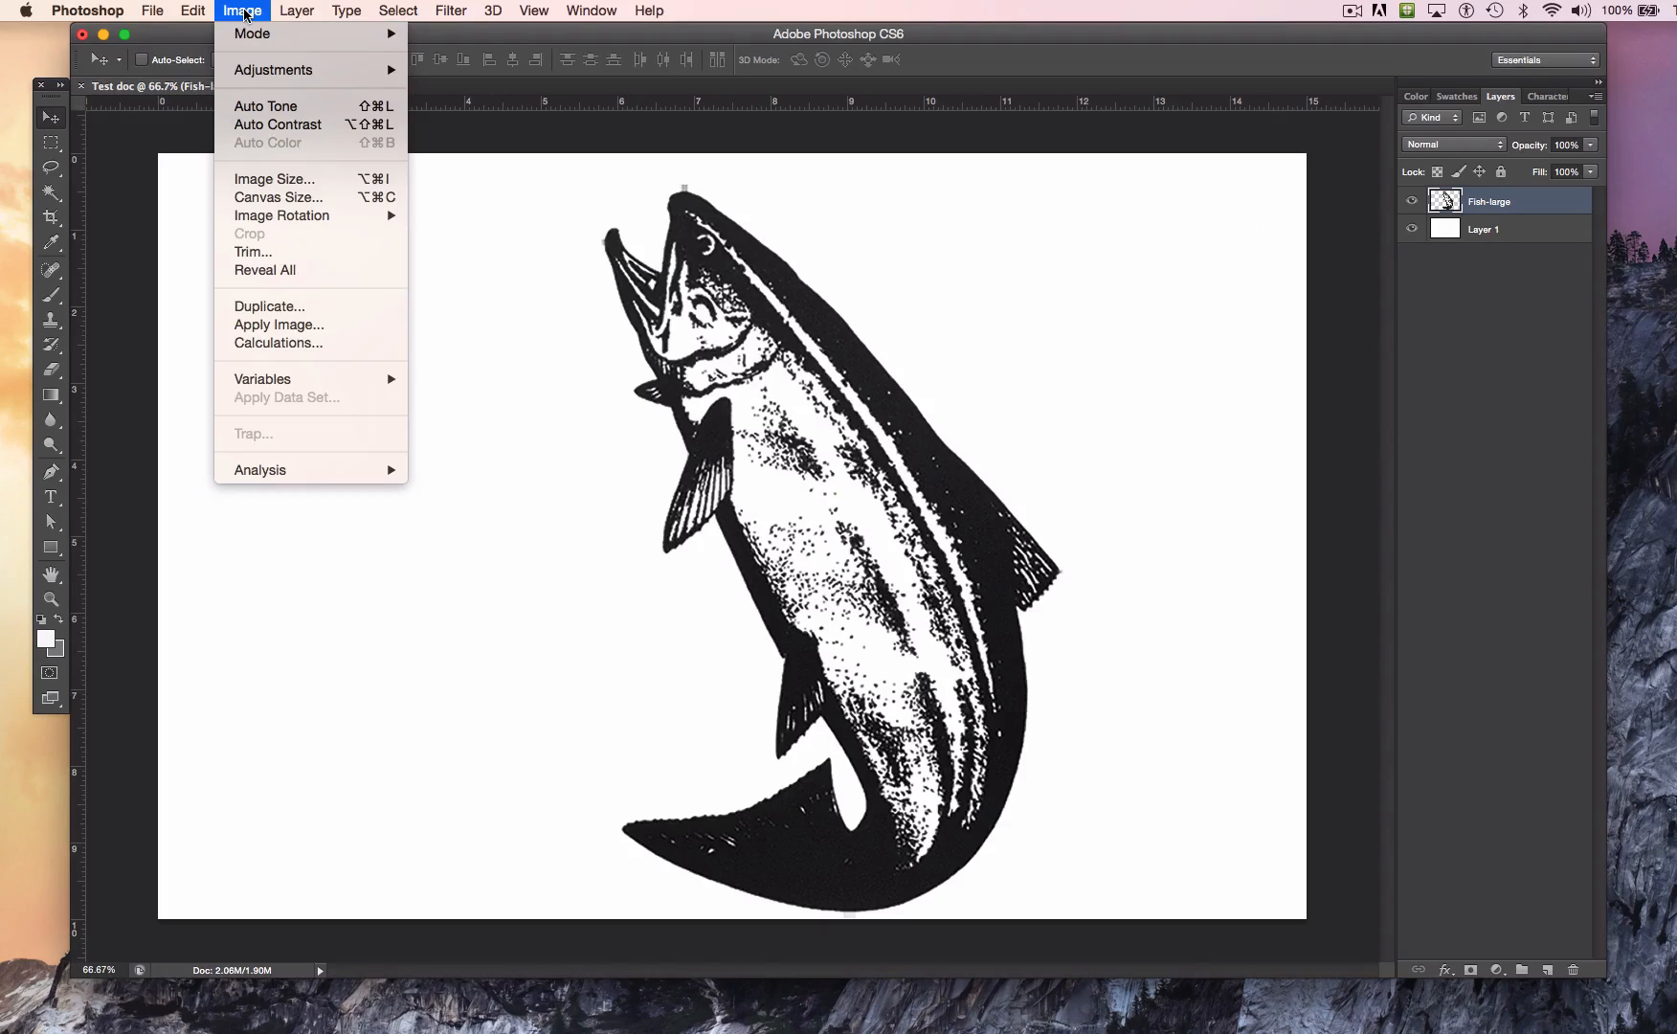
left_click(352, 635)
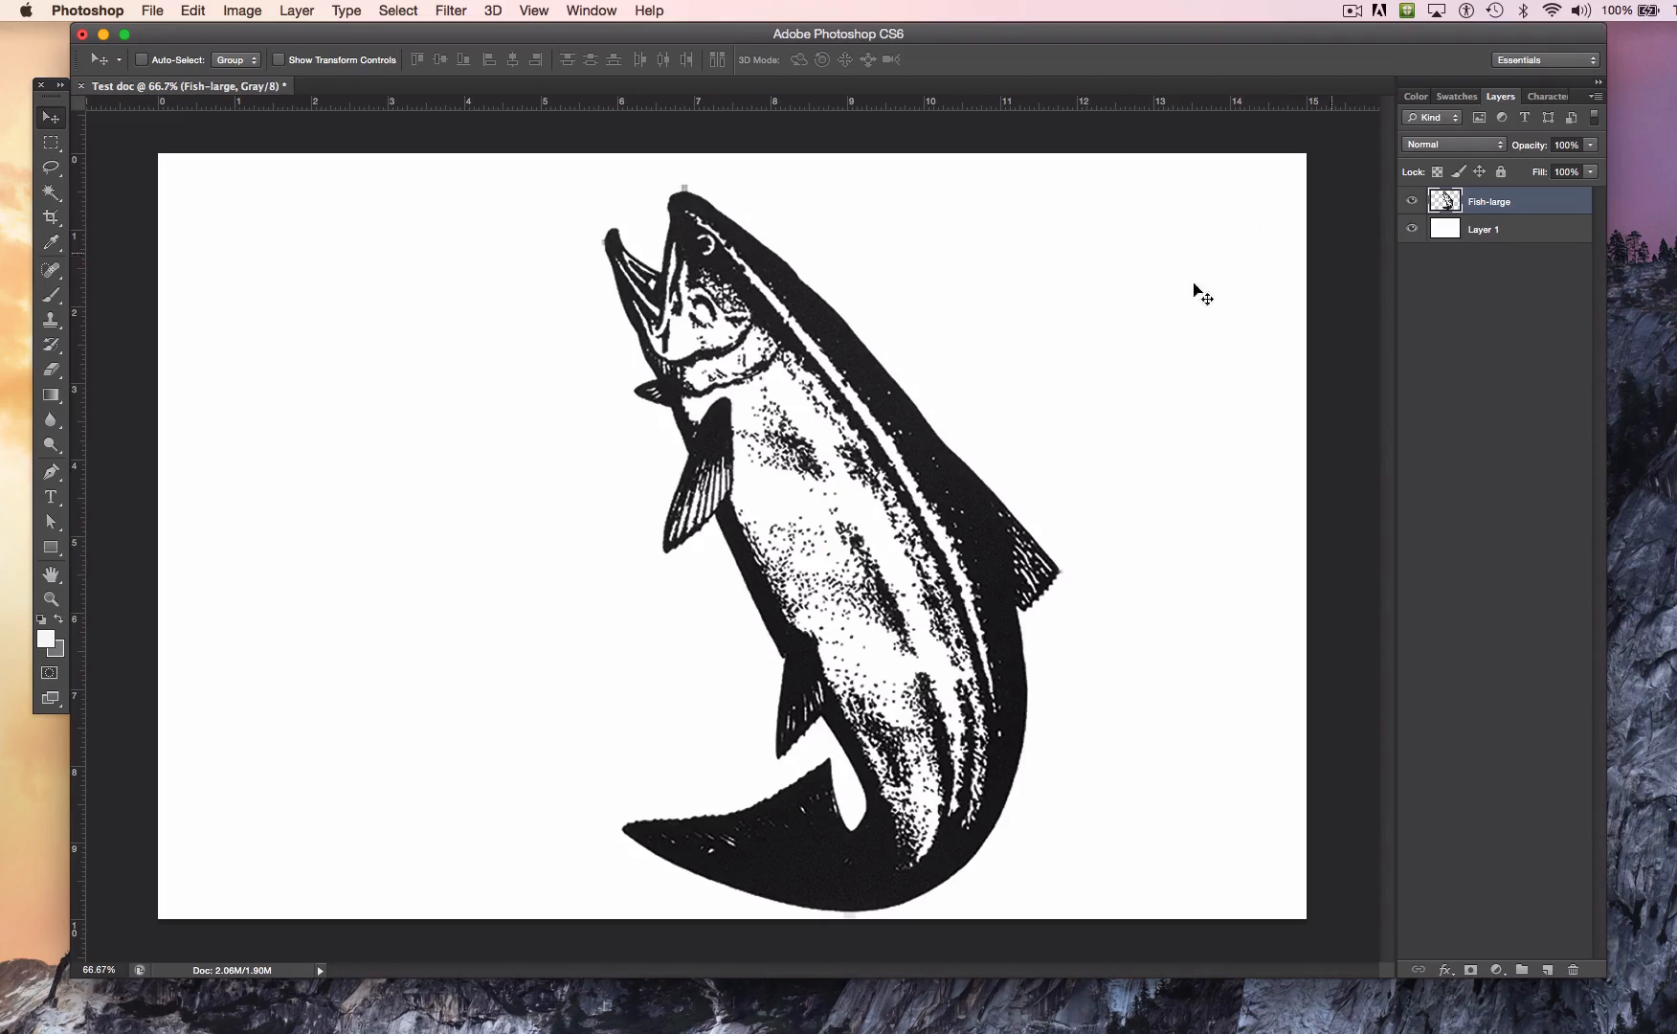
Step: Duplicate the Fish-large layer and hide the original
left_click(1444, 198)
left_click_drag(1445, 198, 1549, 970)
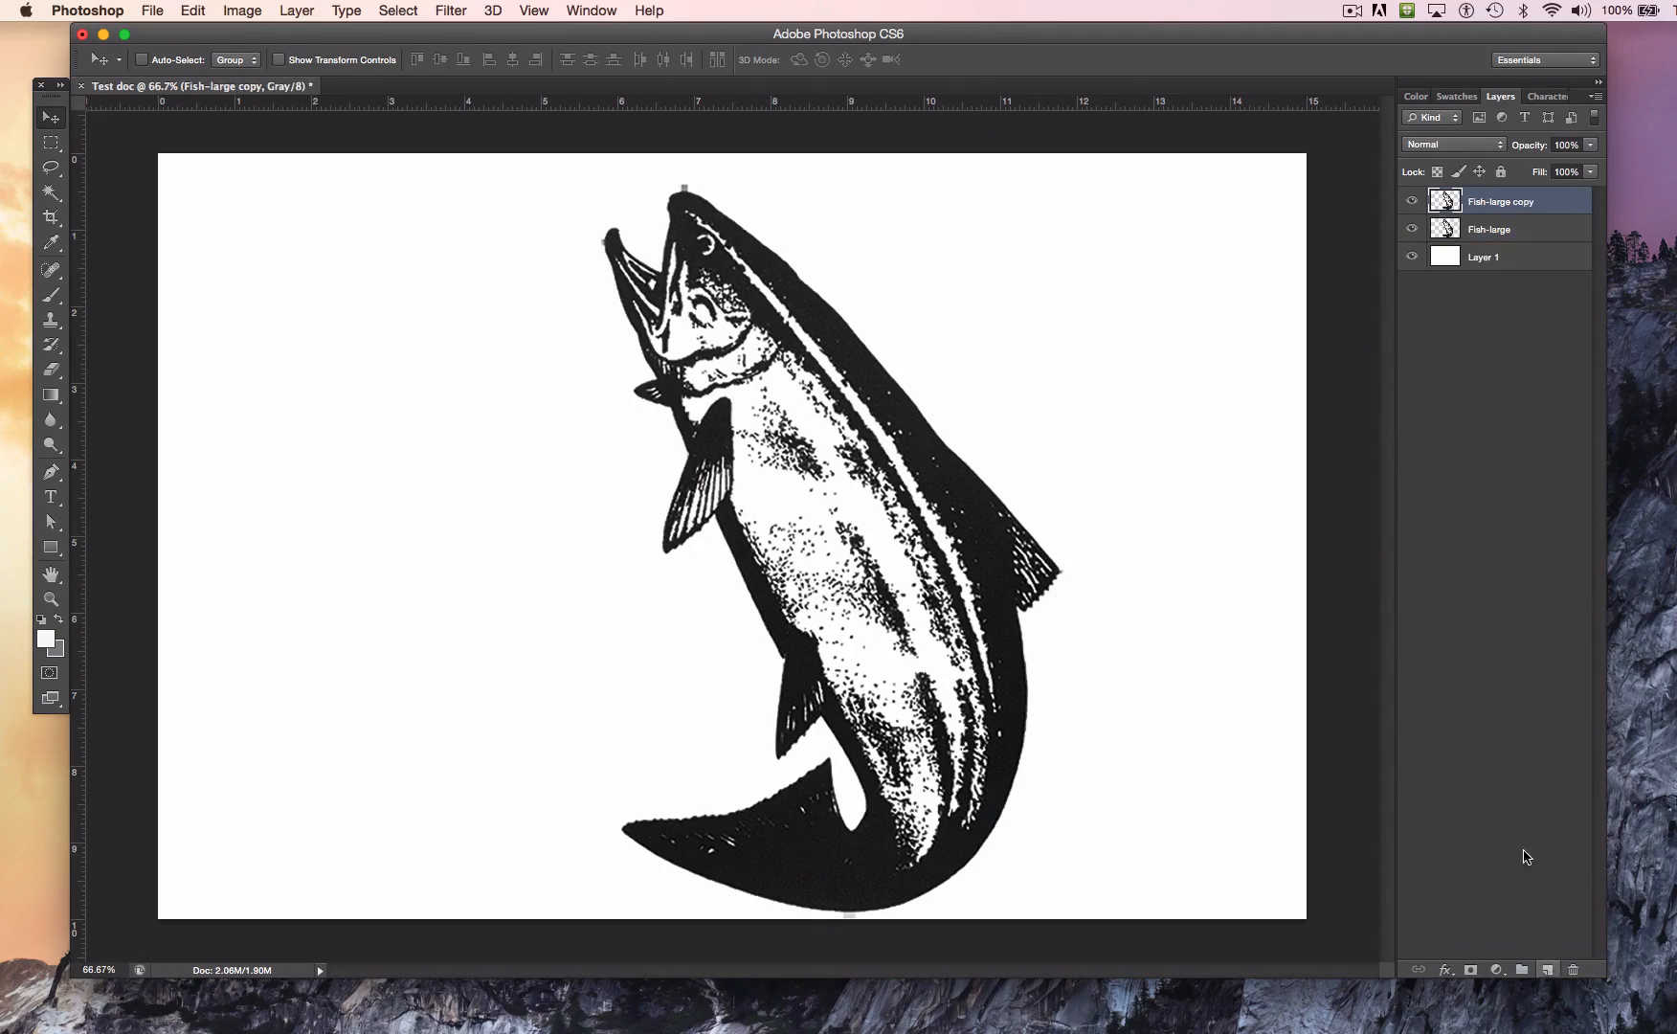
left_click(1412, 230)
left_click(240, 11)
mouse_move(262, 34)
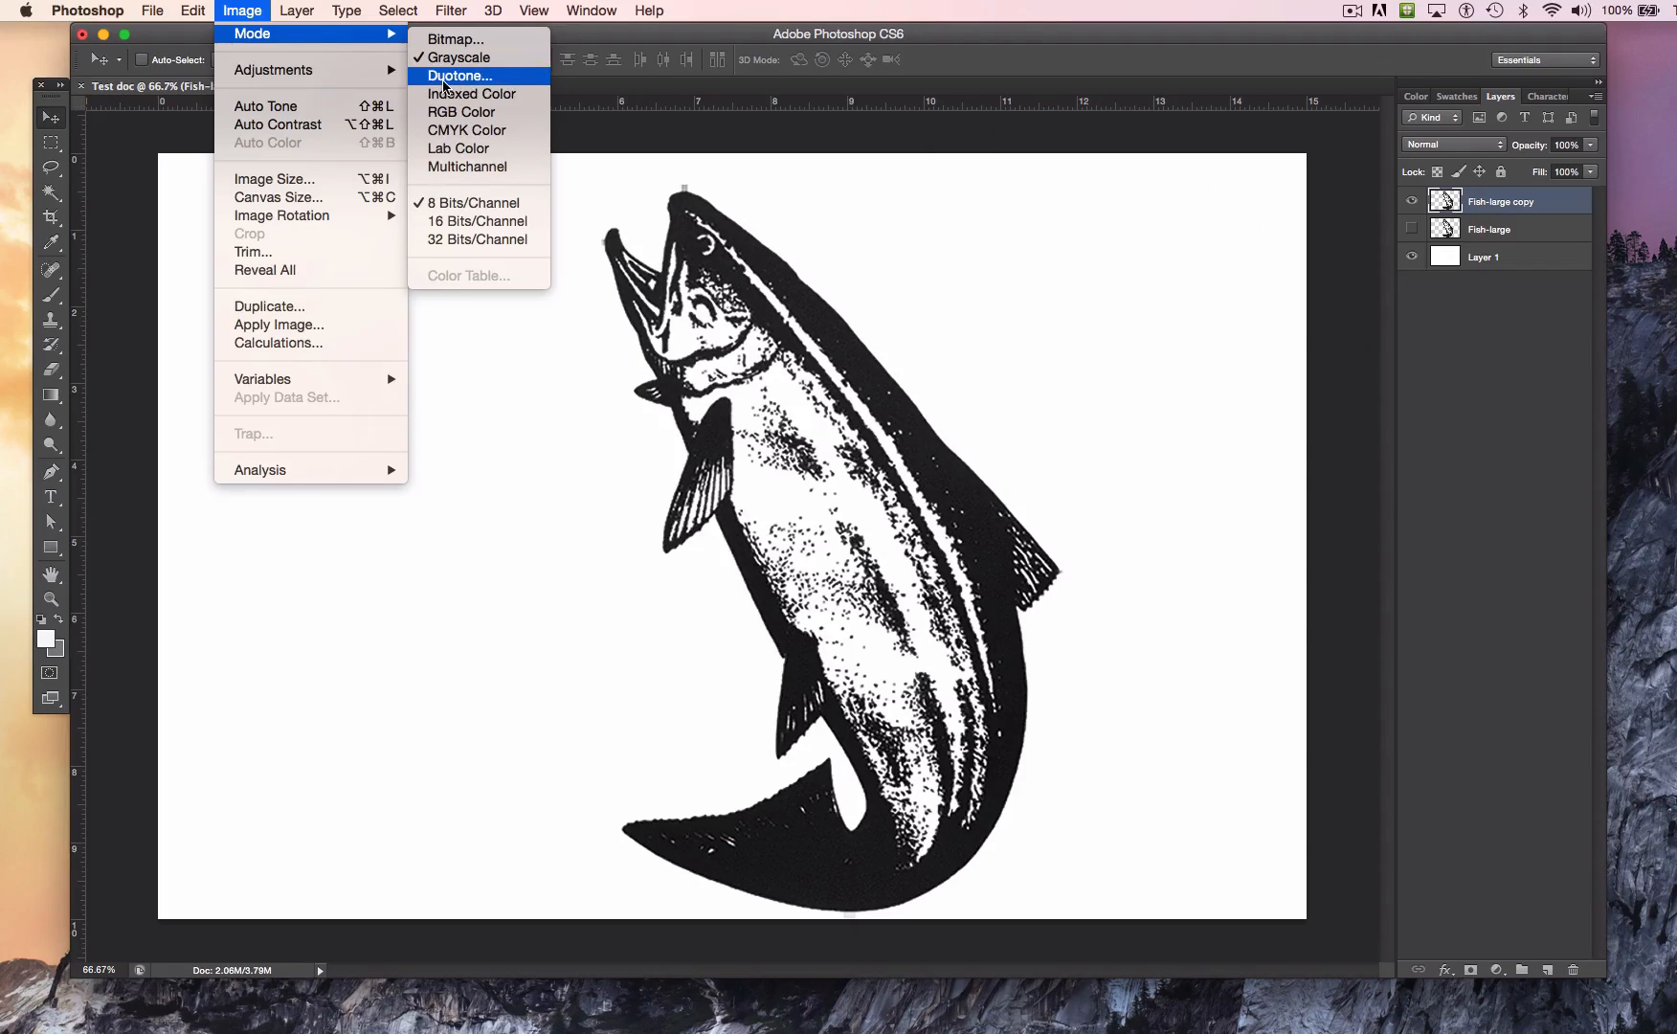
left_click(443, 81)
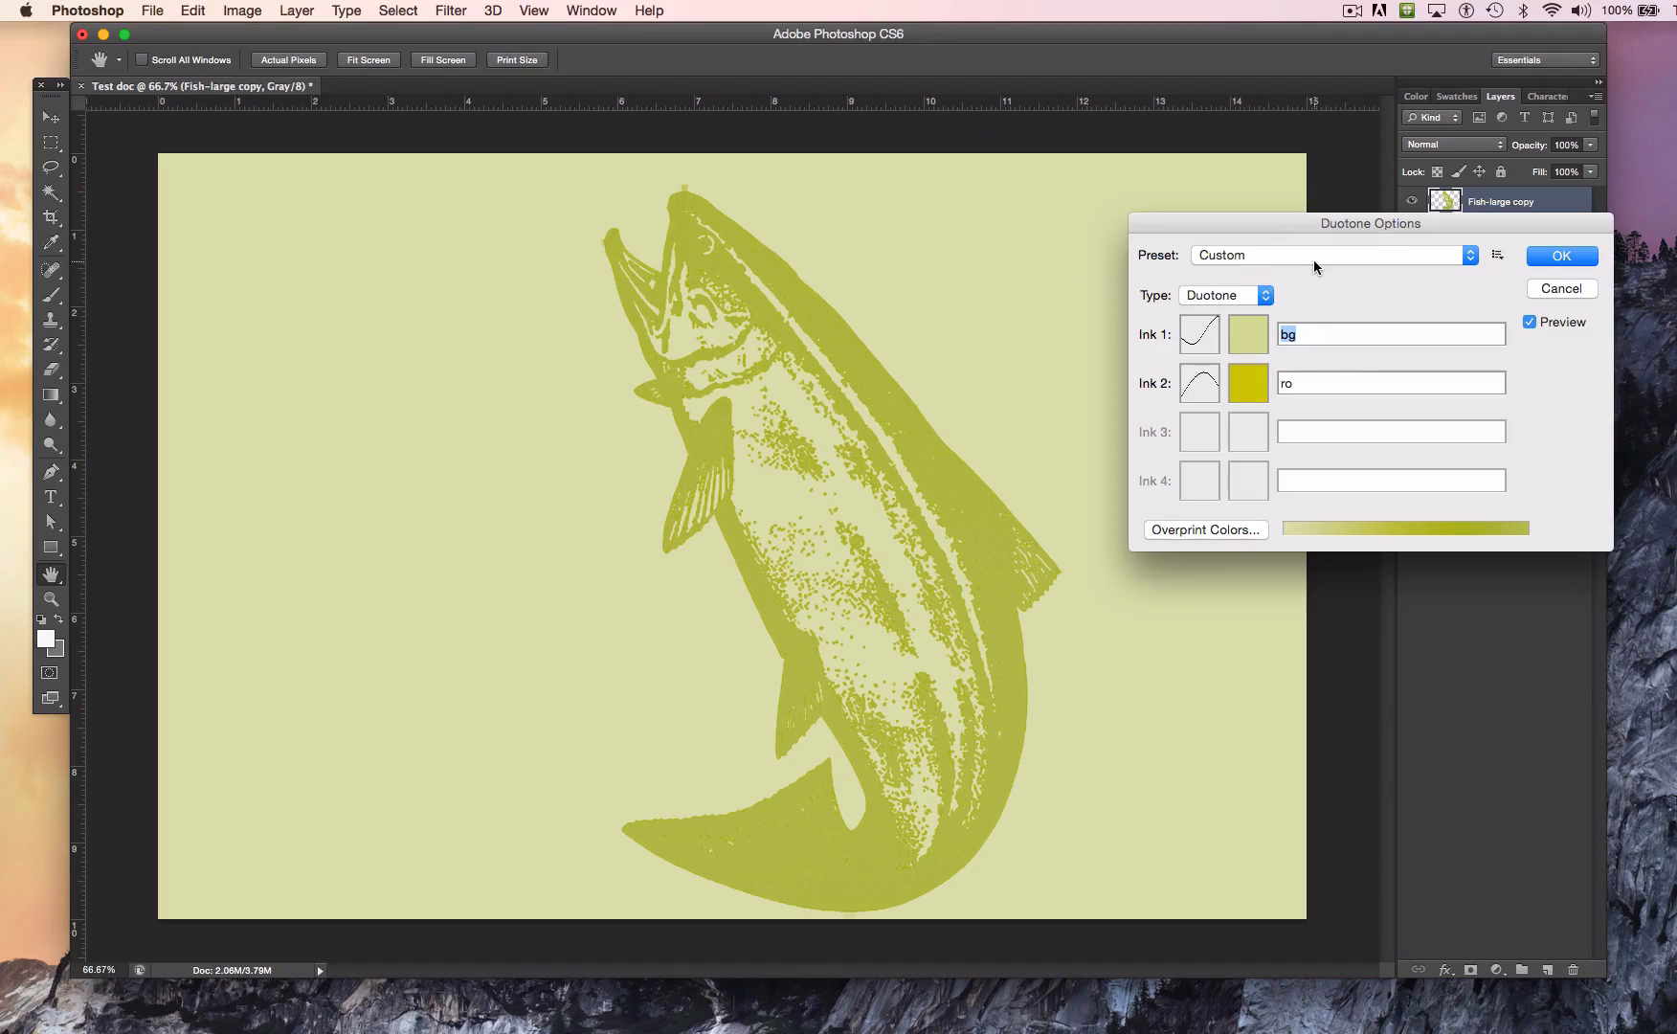
left_click(1561, 288)
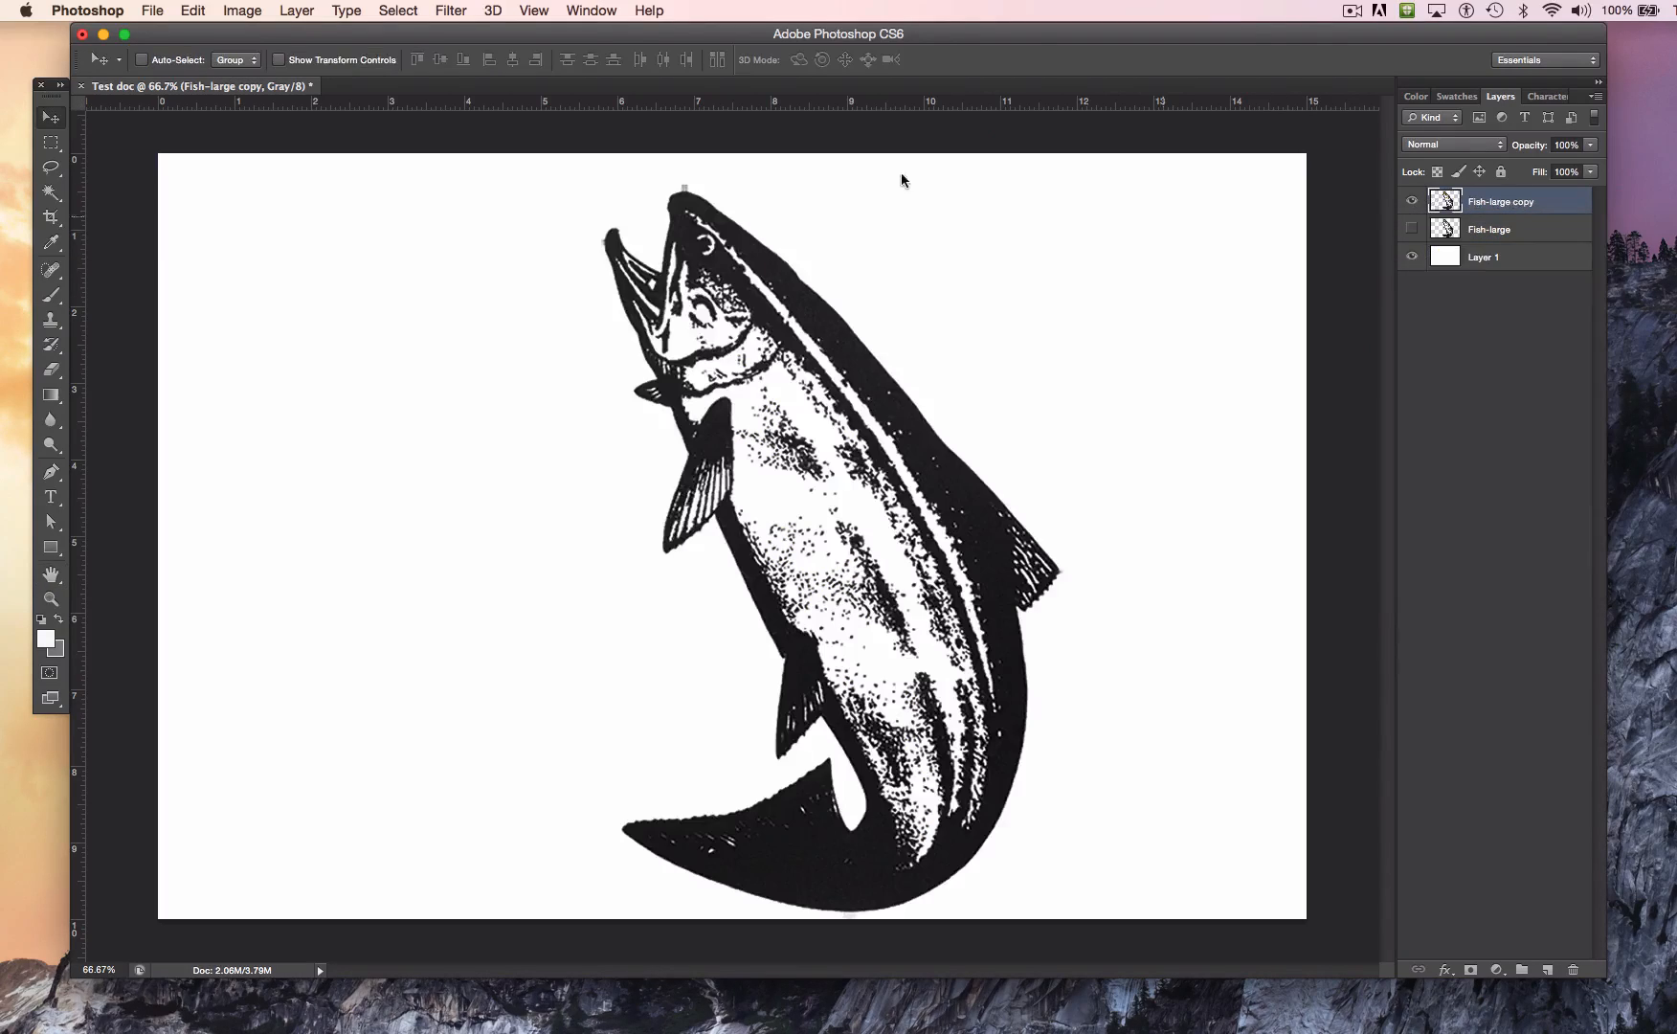
Step: Start a Duotone conversion, change its type to Tritone and set the Ink 3 color to #ffa27a
left_click(242, 11)
mouse_move(261, 36)
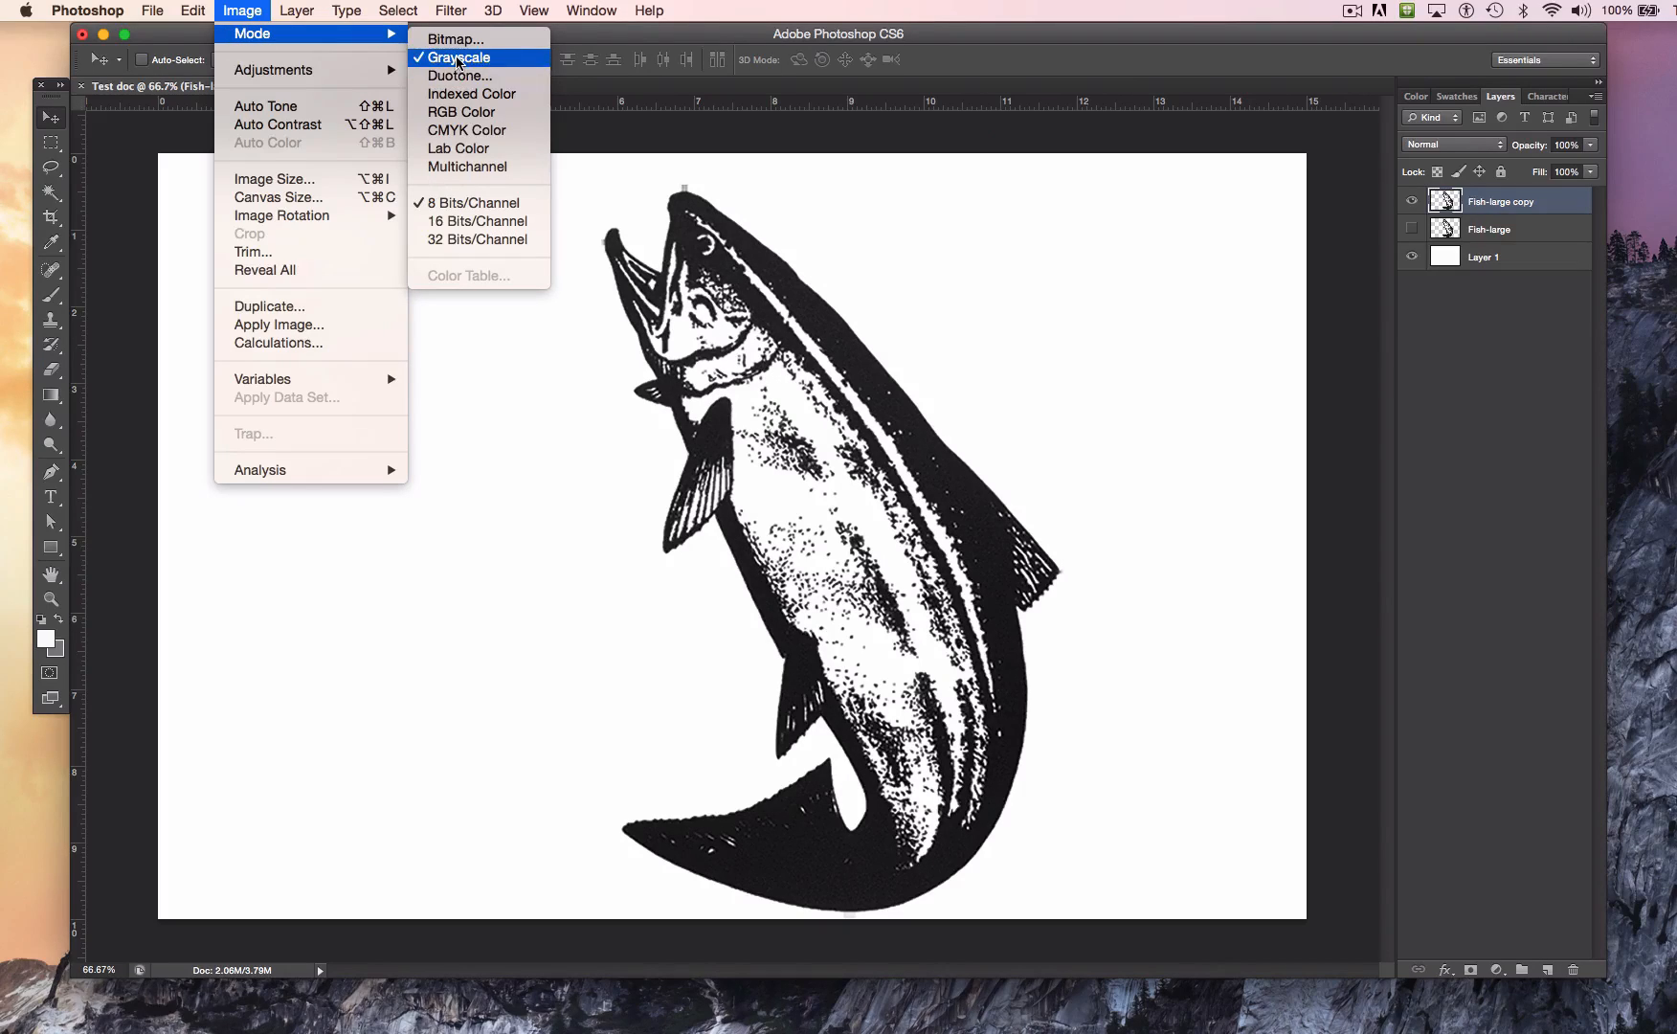
left_click(460, 76)
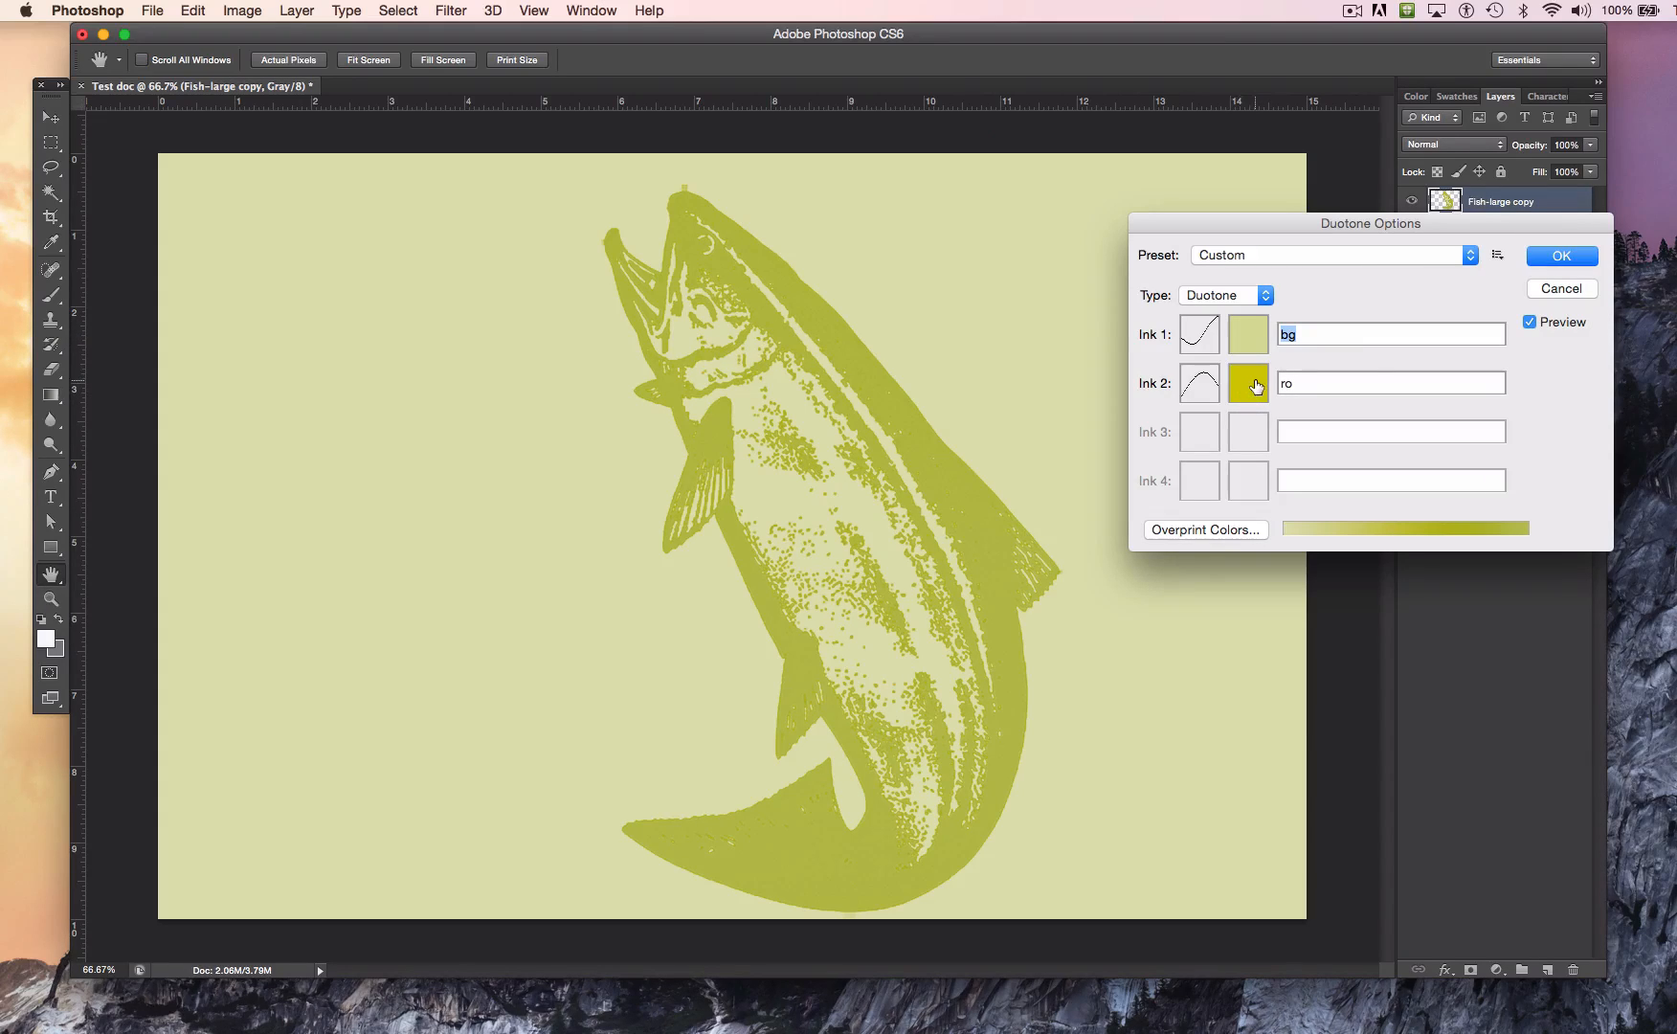
left_click(1267, 297)
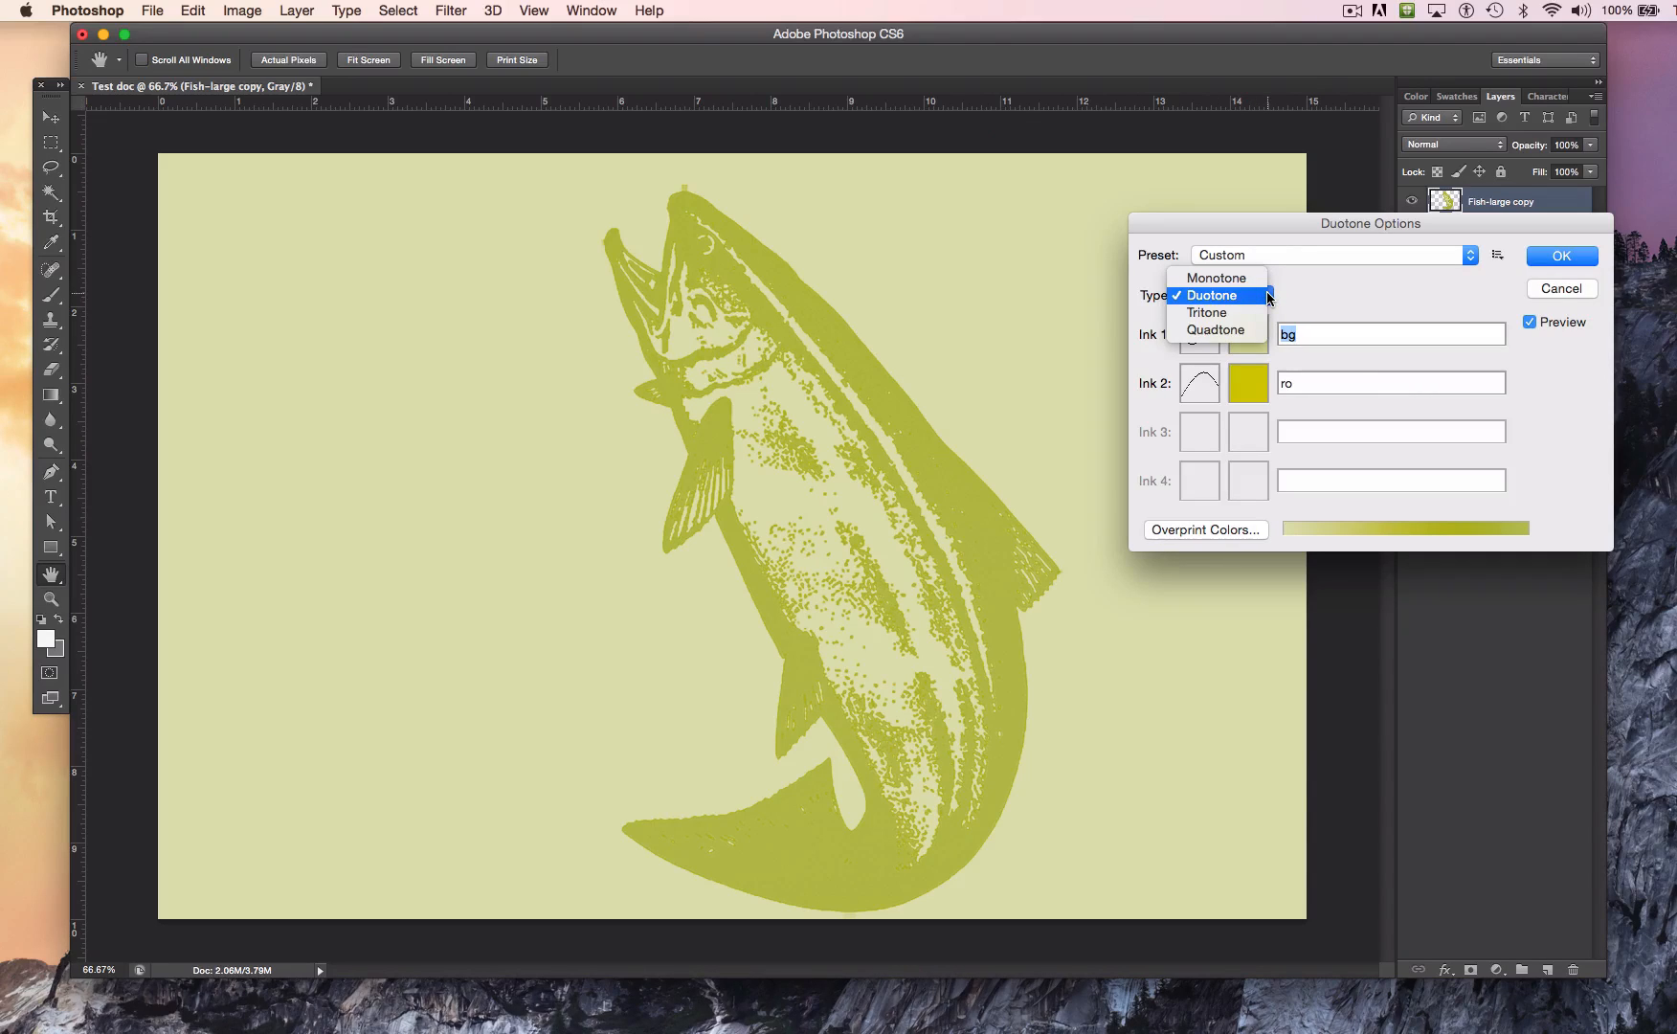
left_click(1232, 313)
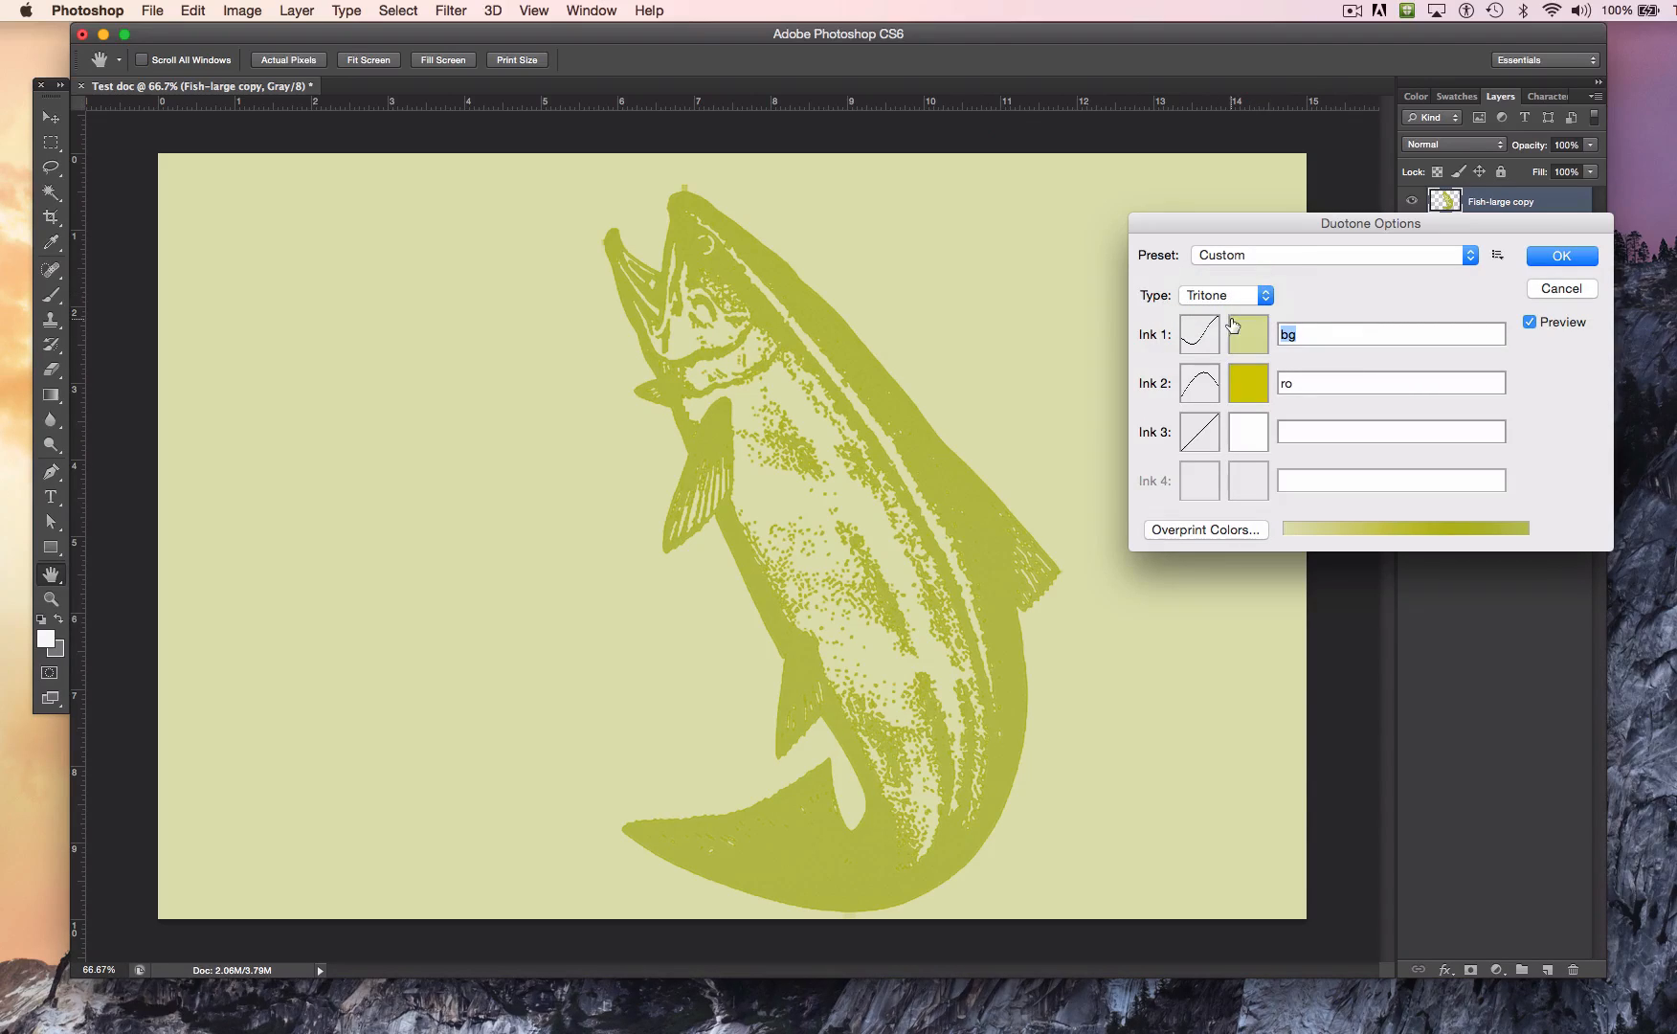
left_click(1241, 433)
left_click(1286, 501)
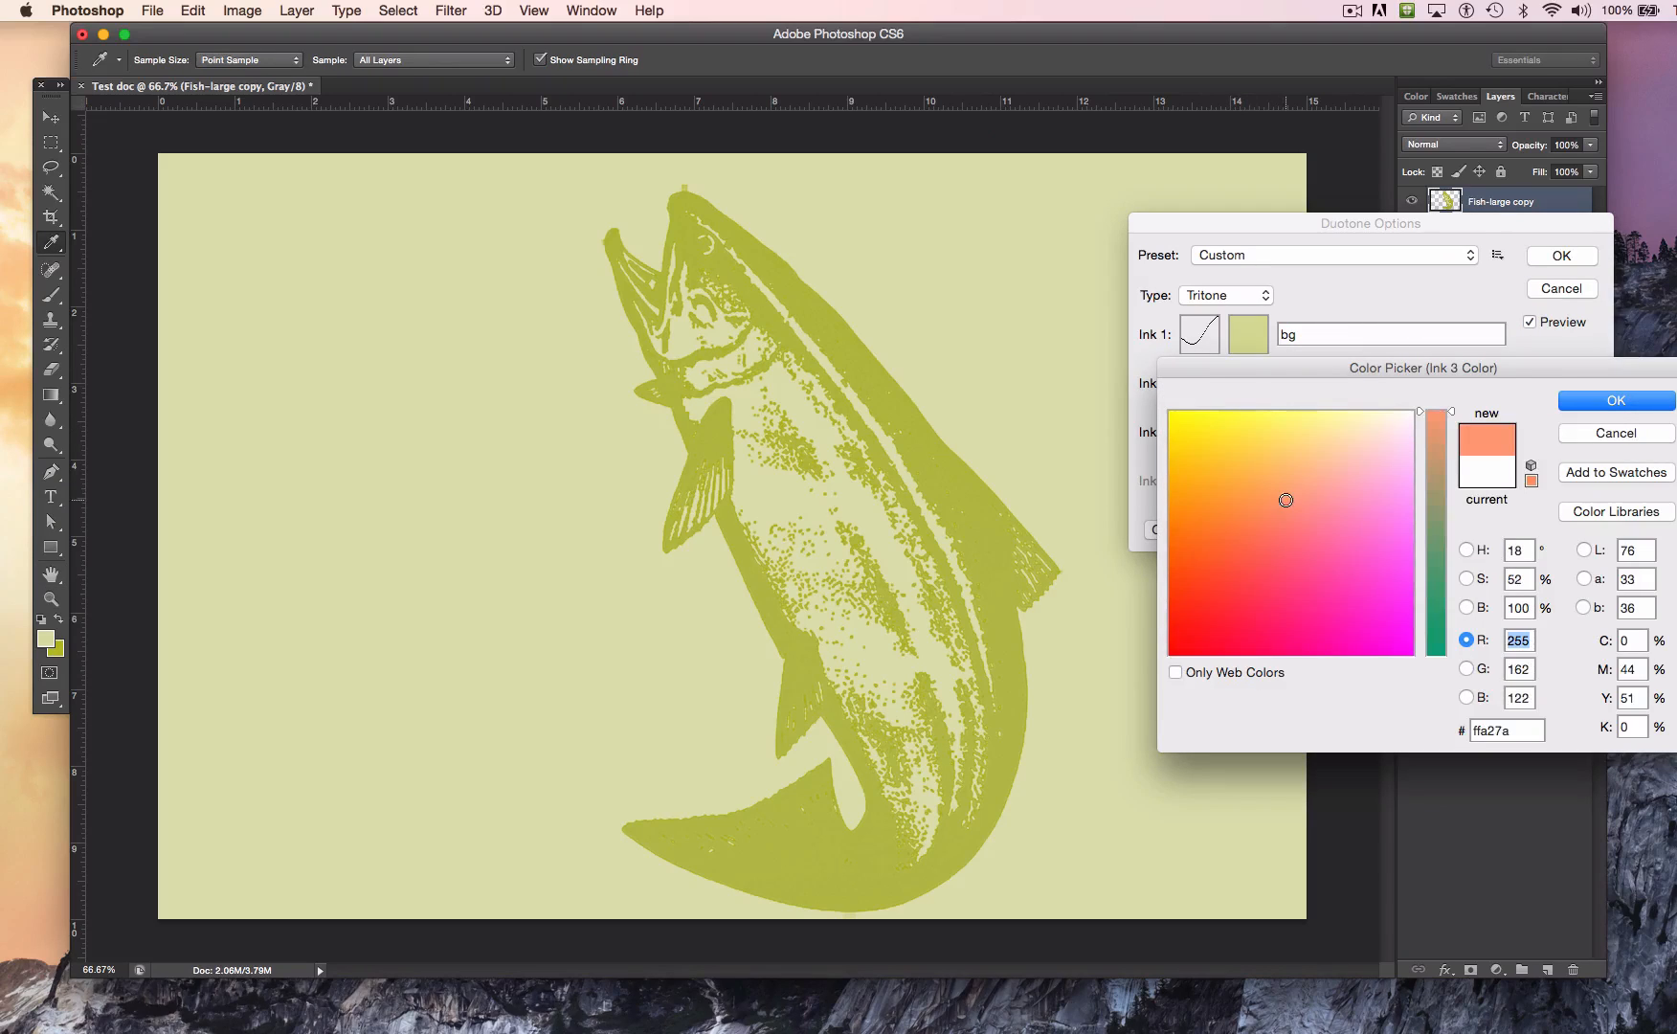
left_click(1576, 402)
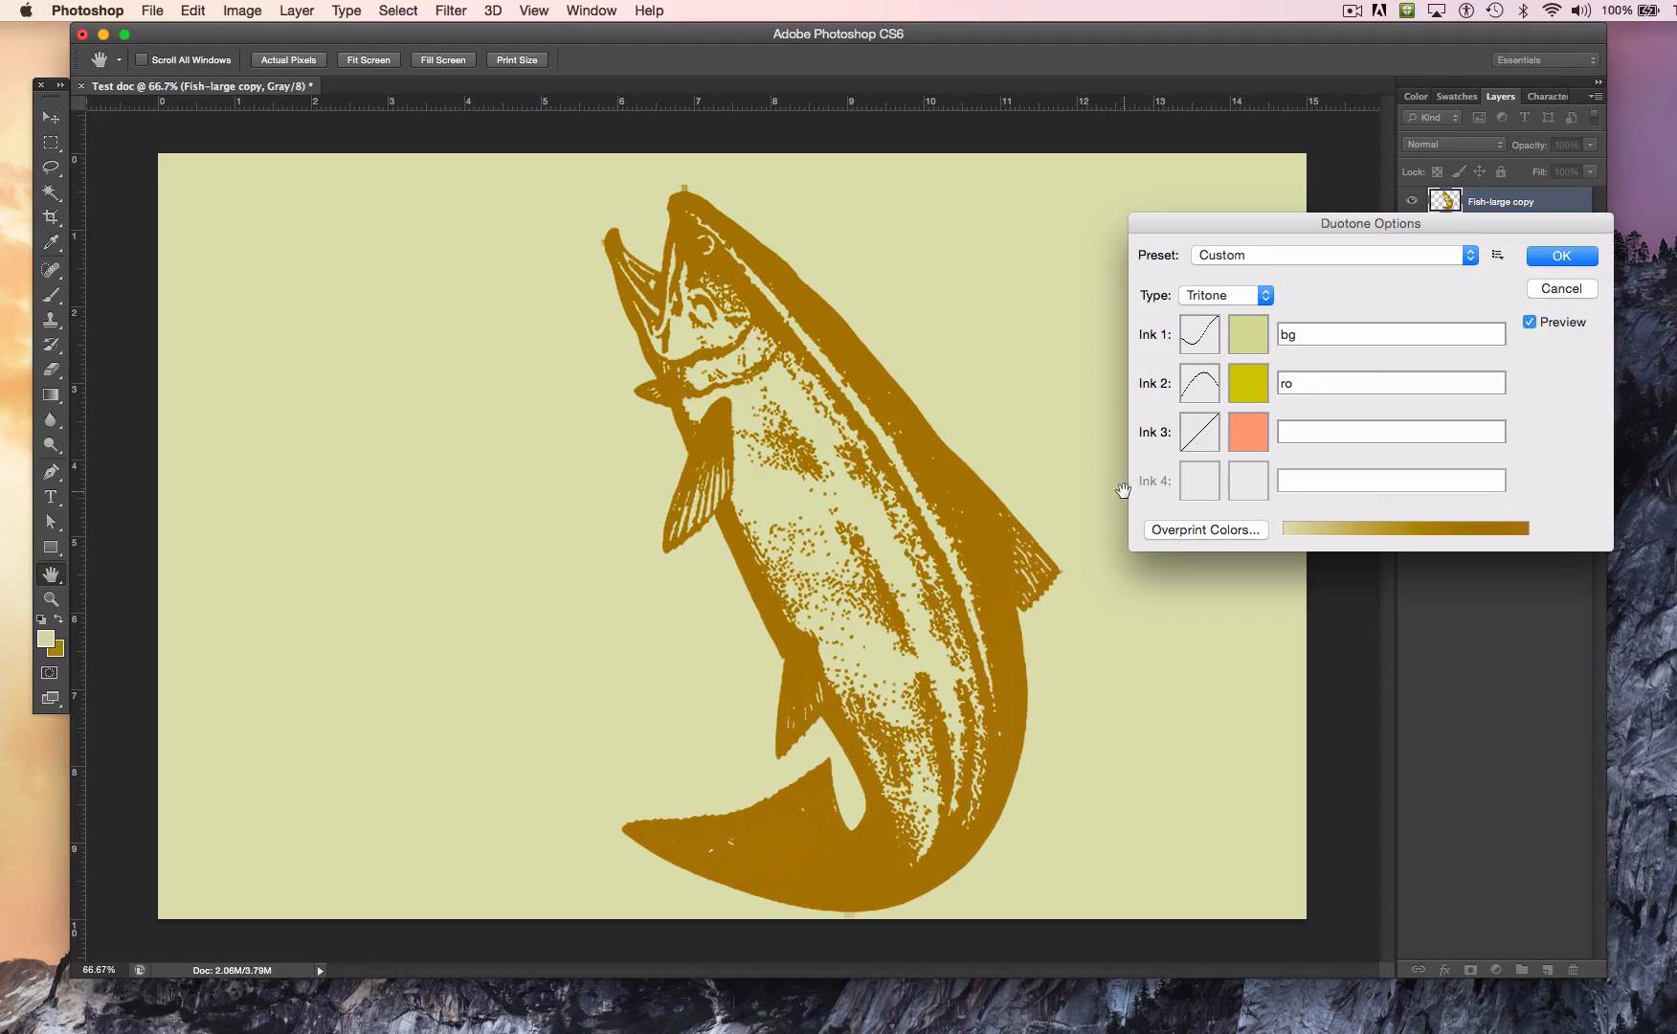
Step: Change the duotone type to Quadtone and set the Ink 4 color to a light blue
left_click(1233, 298)
left_click(1235, 314)
left_click(1263, 476)
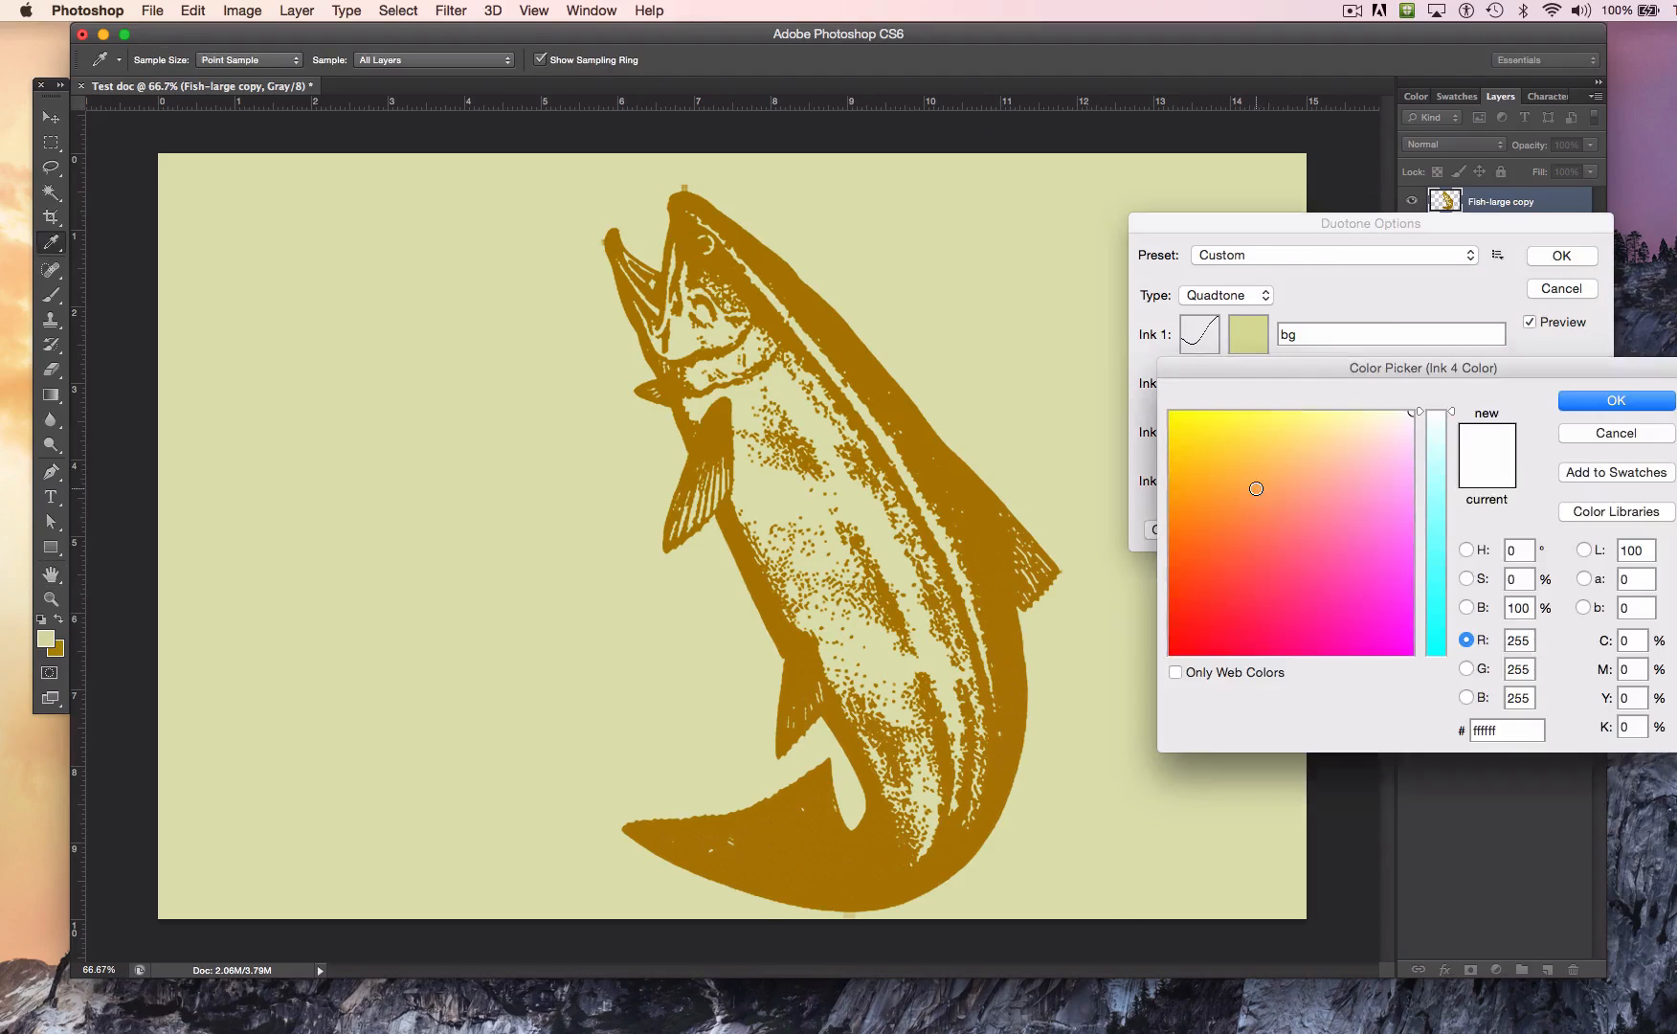
left_click(1387, 623)
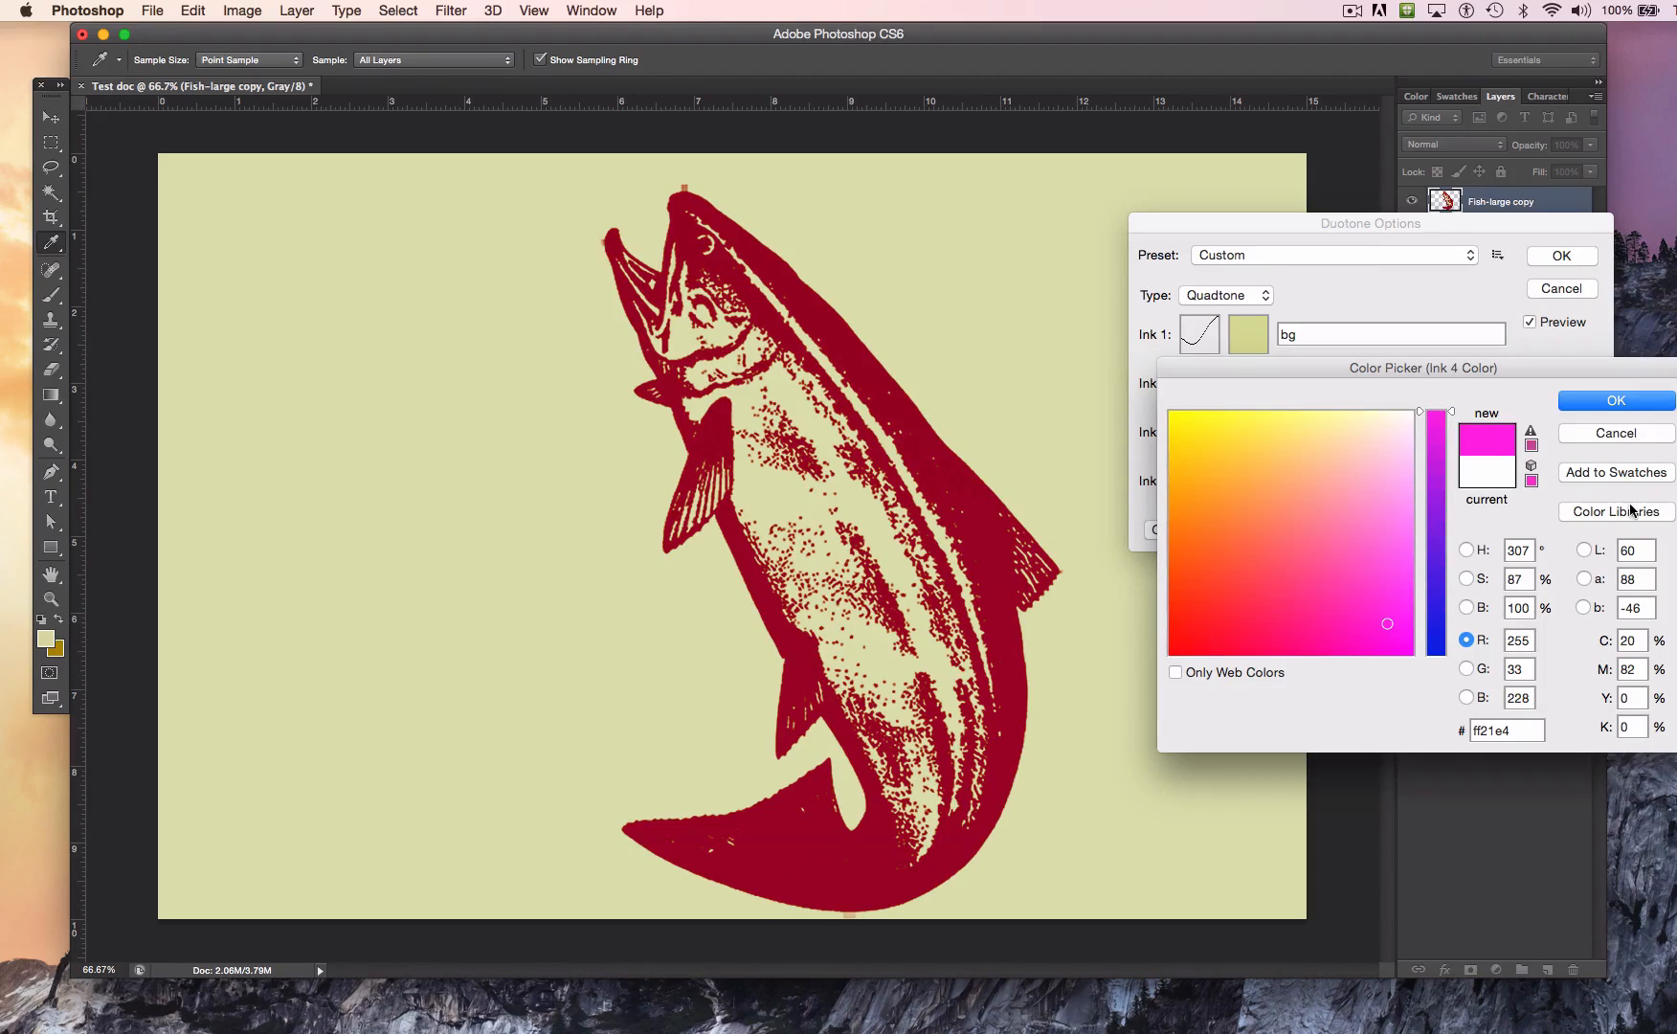
left_click(1266, 514)
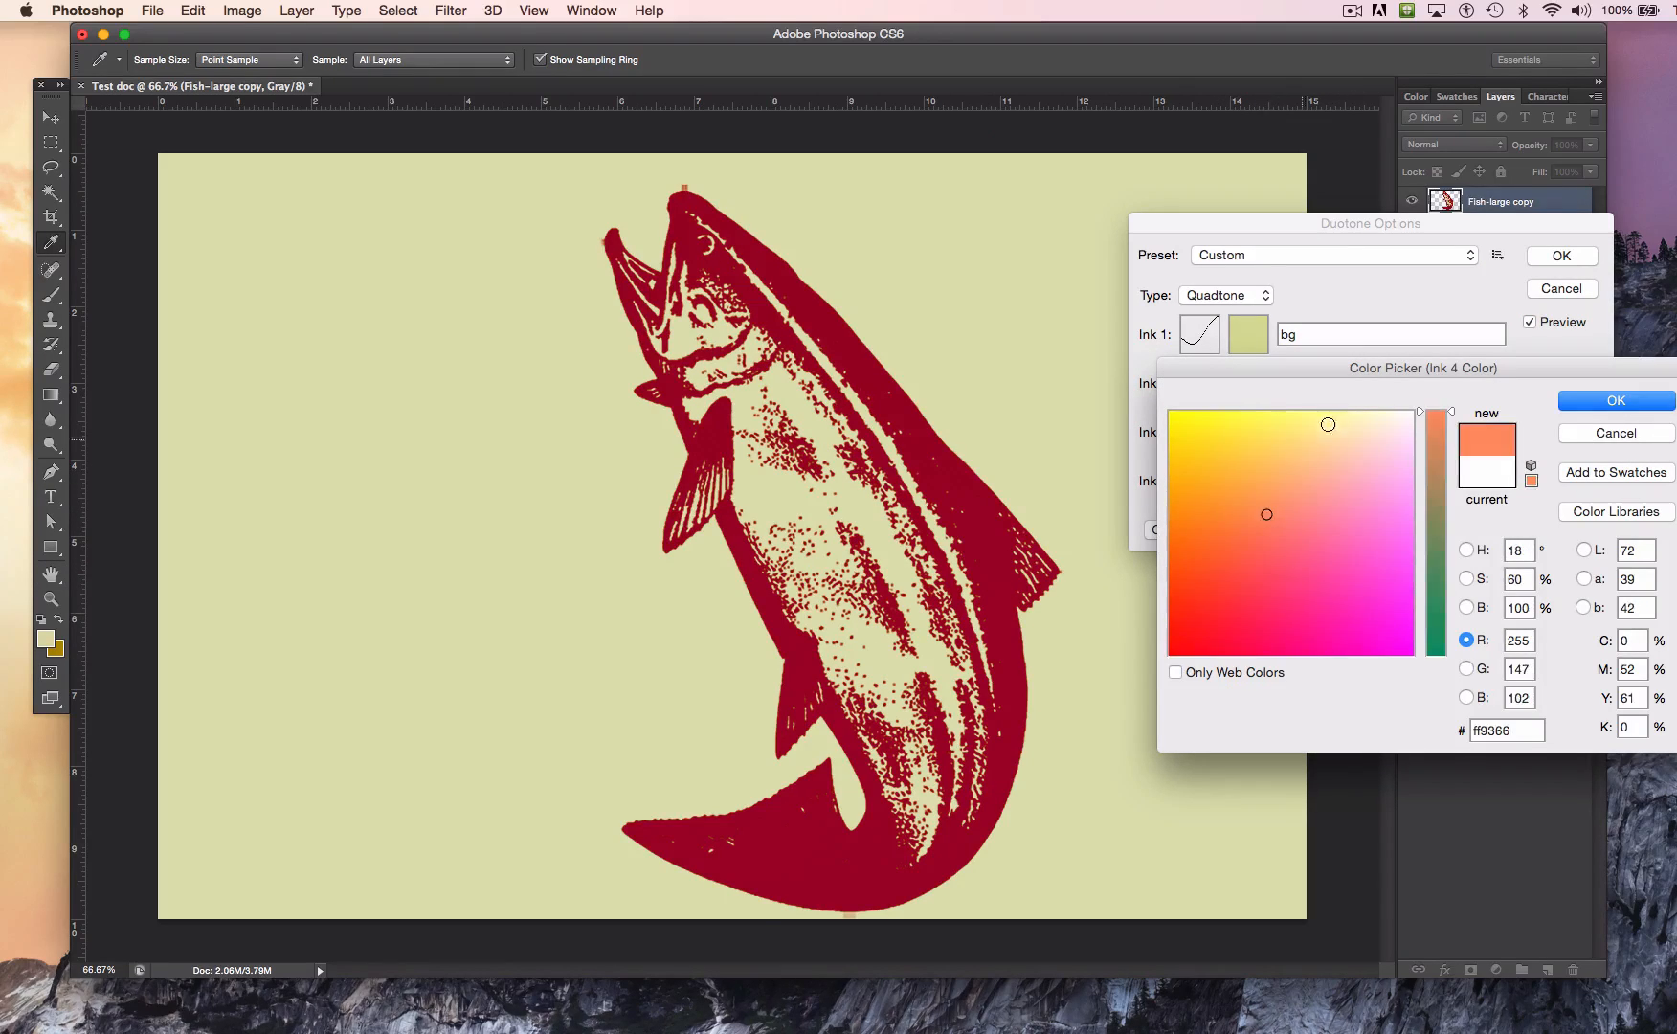
left_click(1372, 432)
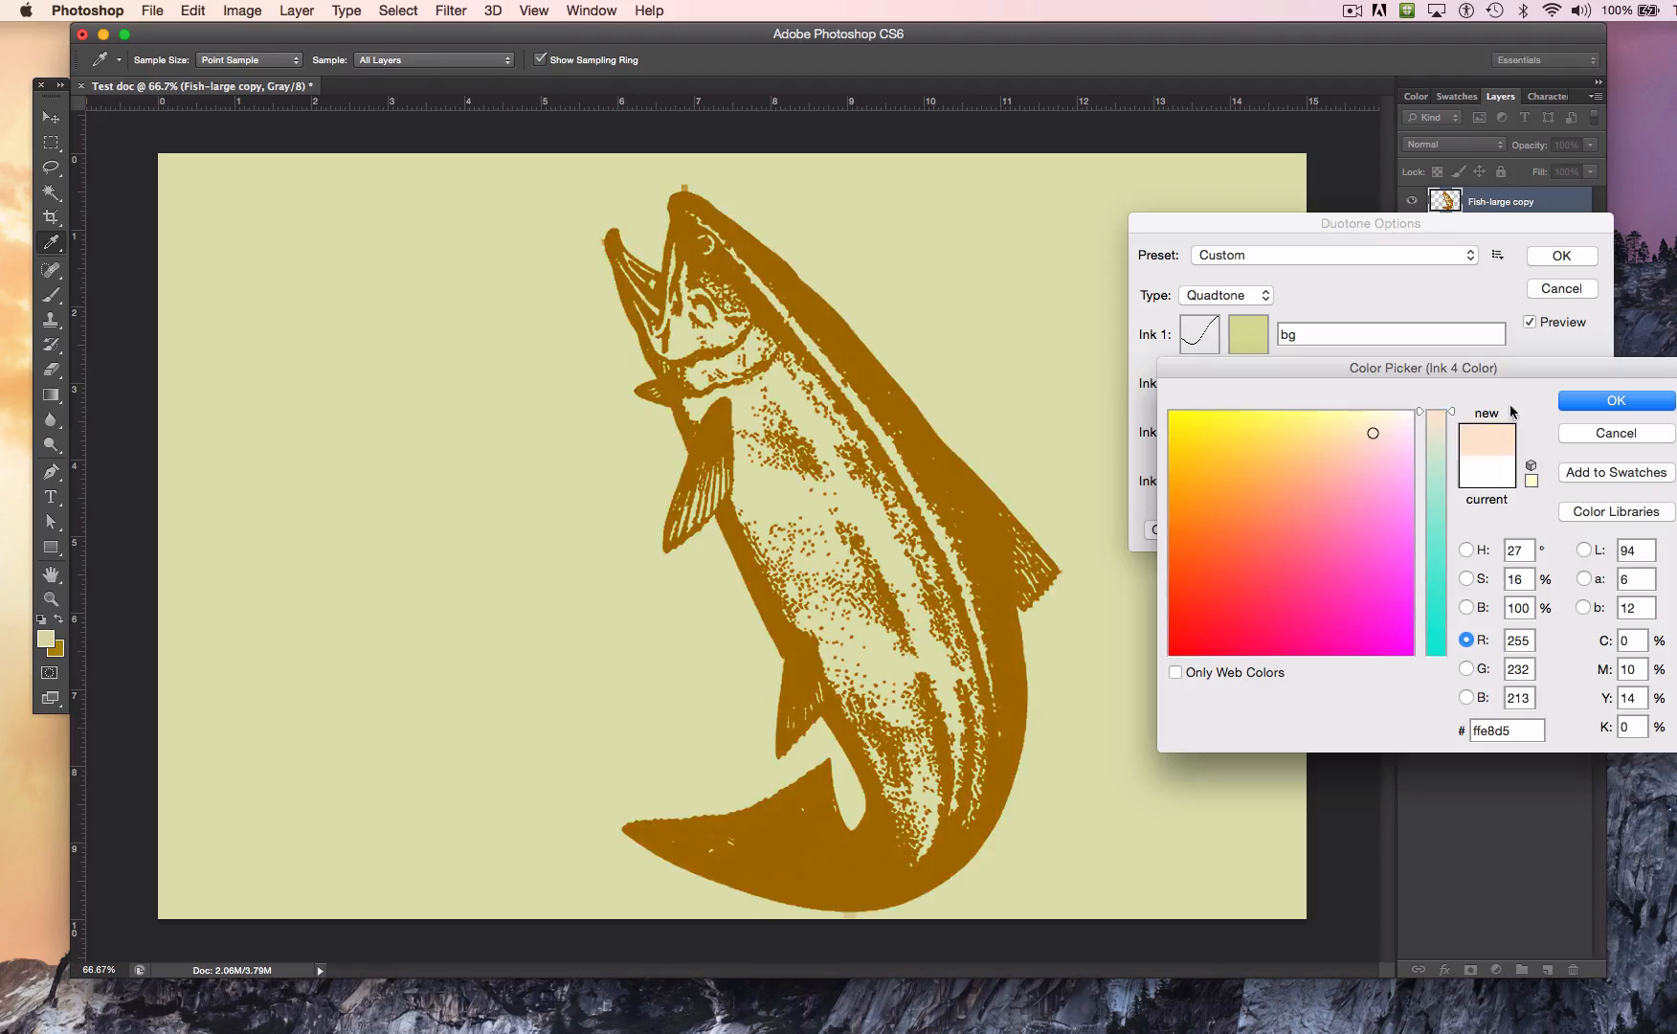
left_click(1432, 493)
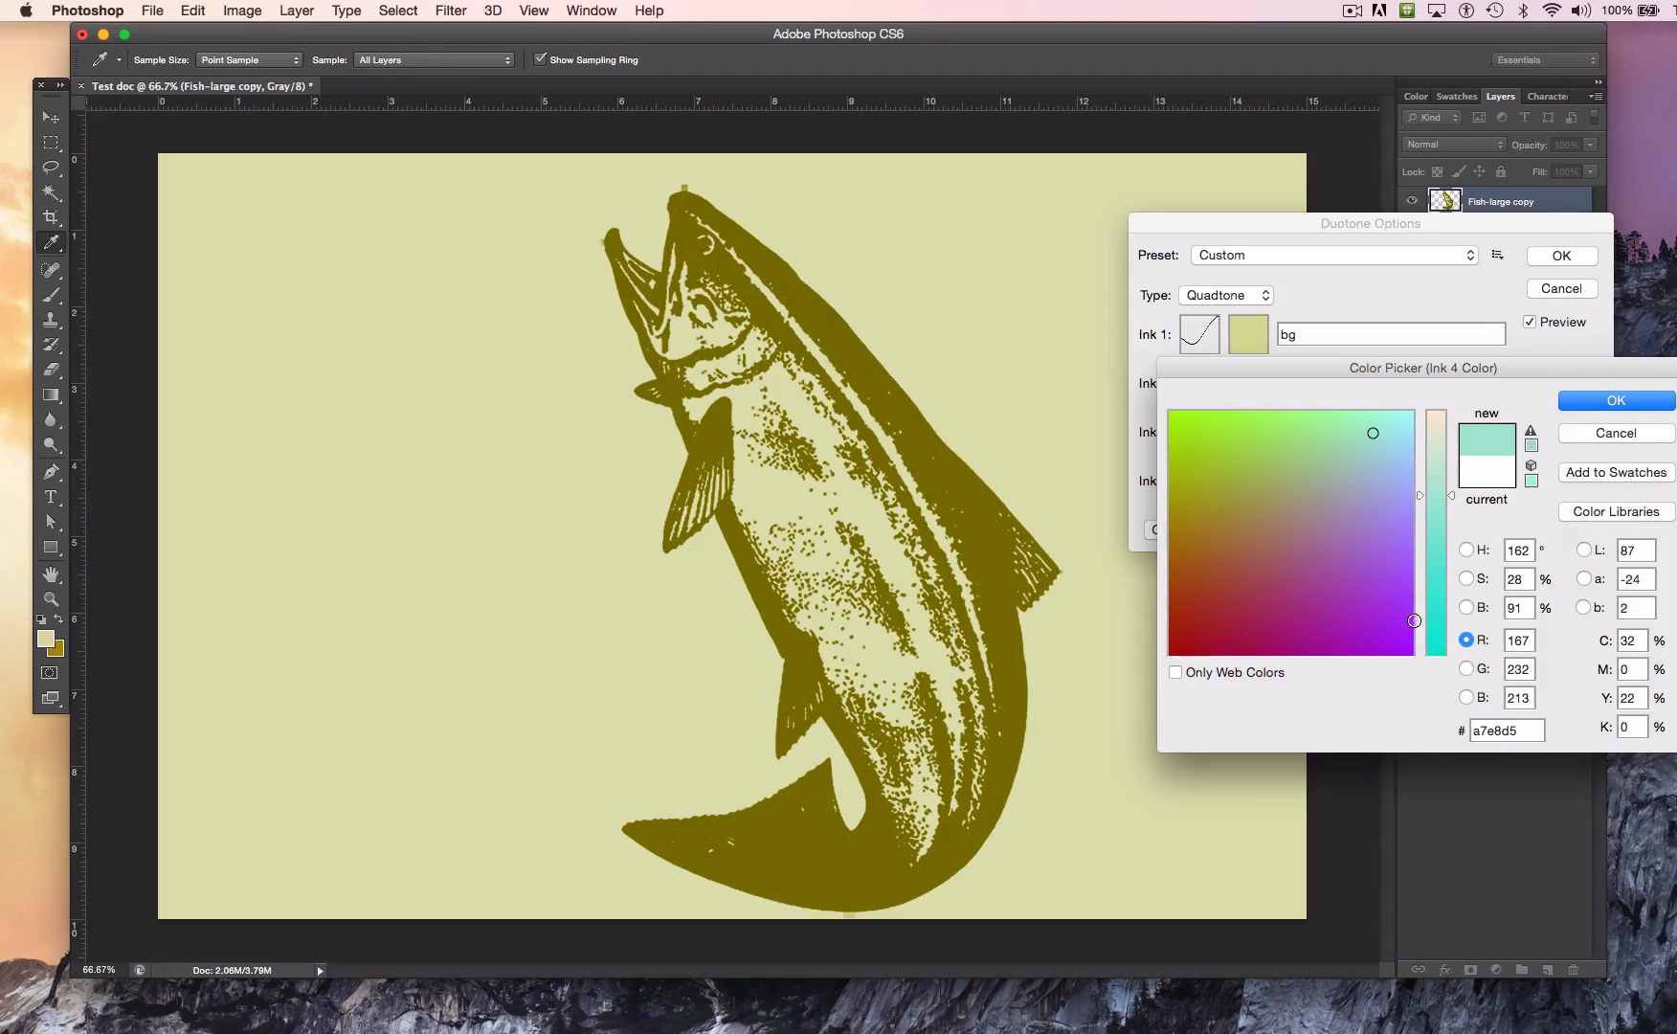
left_click(1385, 623)
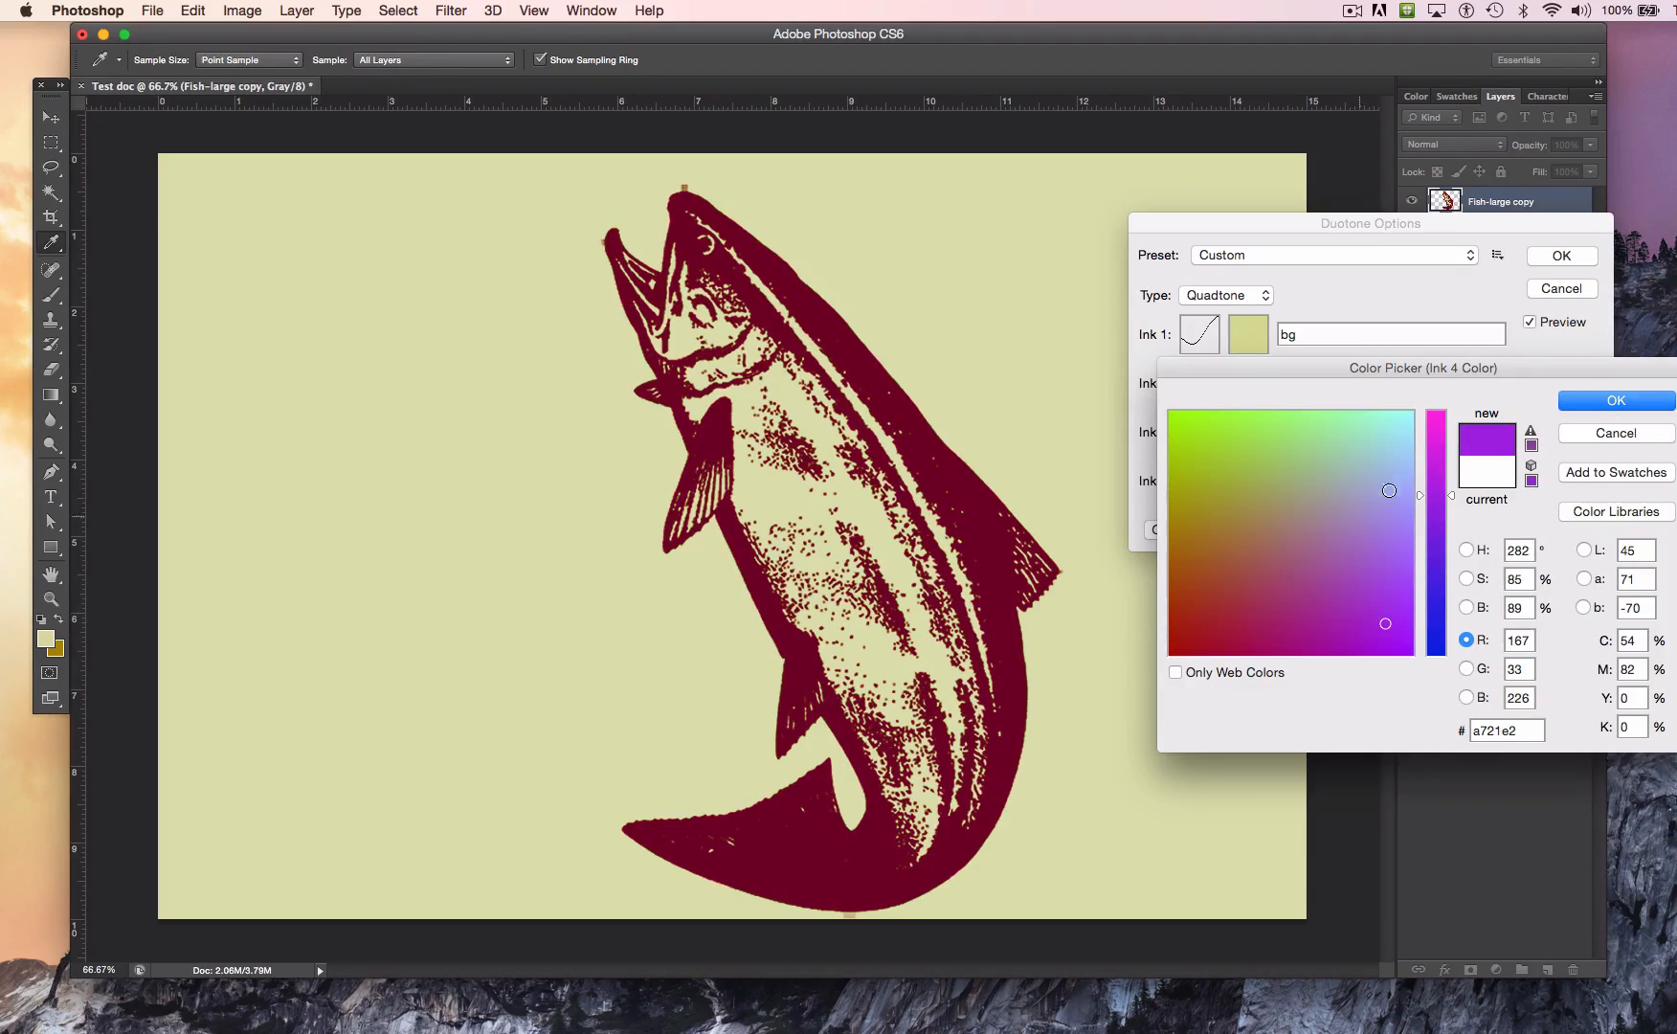
left_click(1383, 467)
left_click(1584, 408)
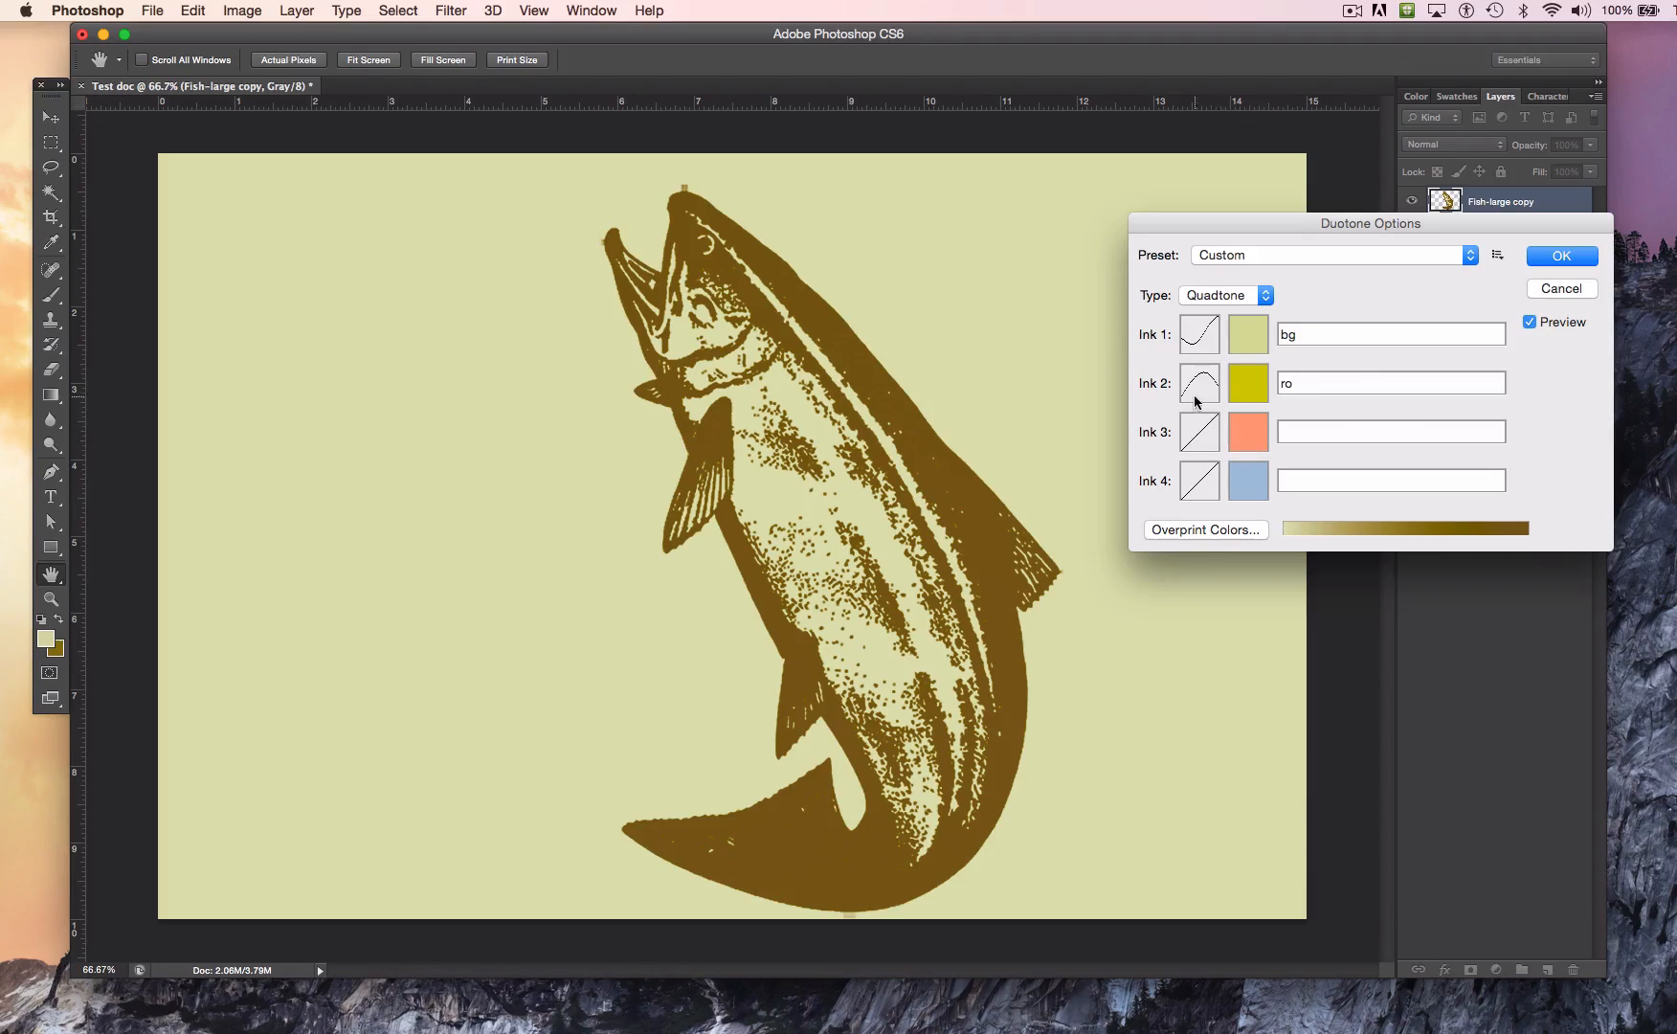
Step: Reshape the Ink 1 duotone curve with points at 0: 43.1%, 10: 19.4%, 80: 20% and 100: 0%
left_click(1203, 339)
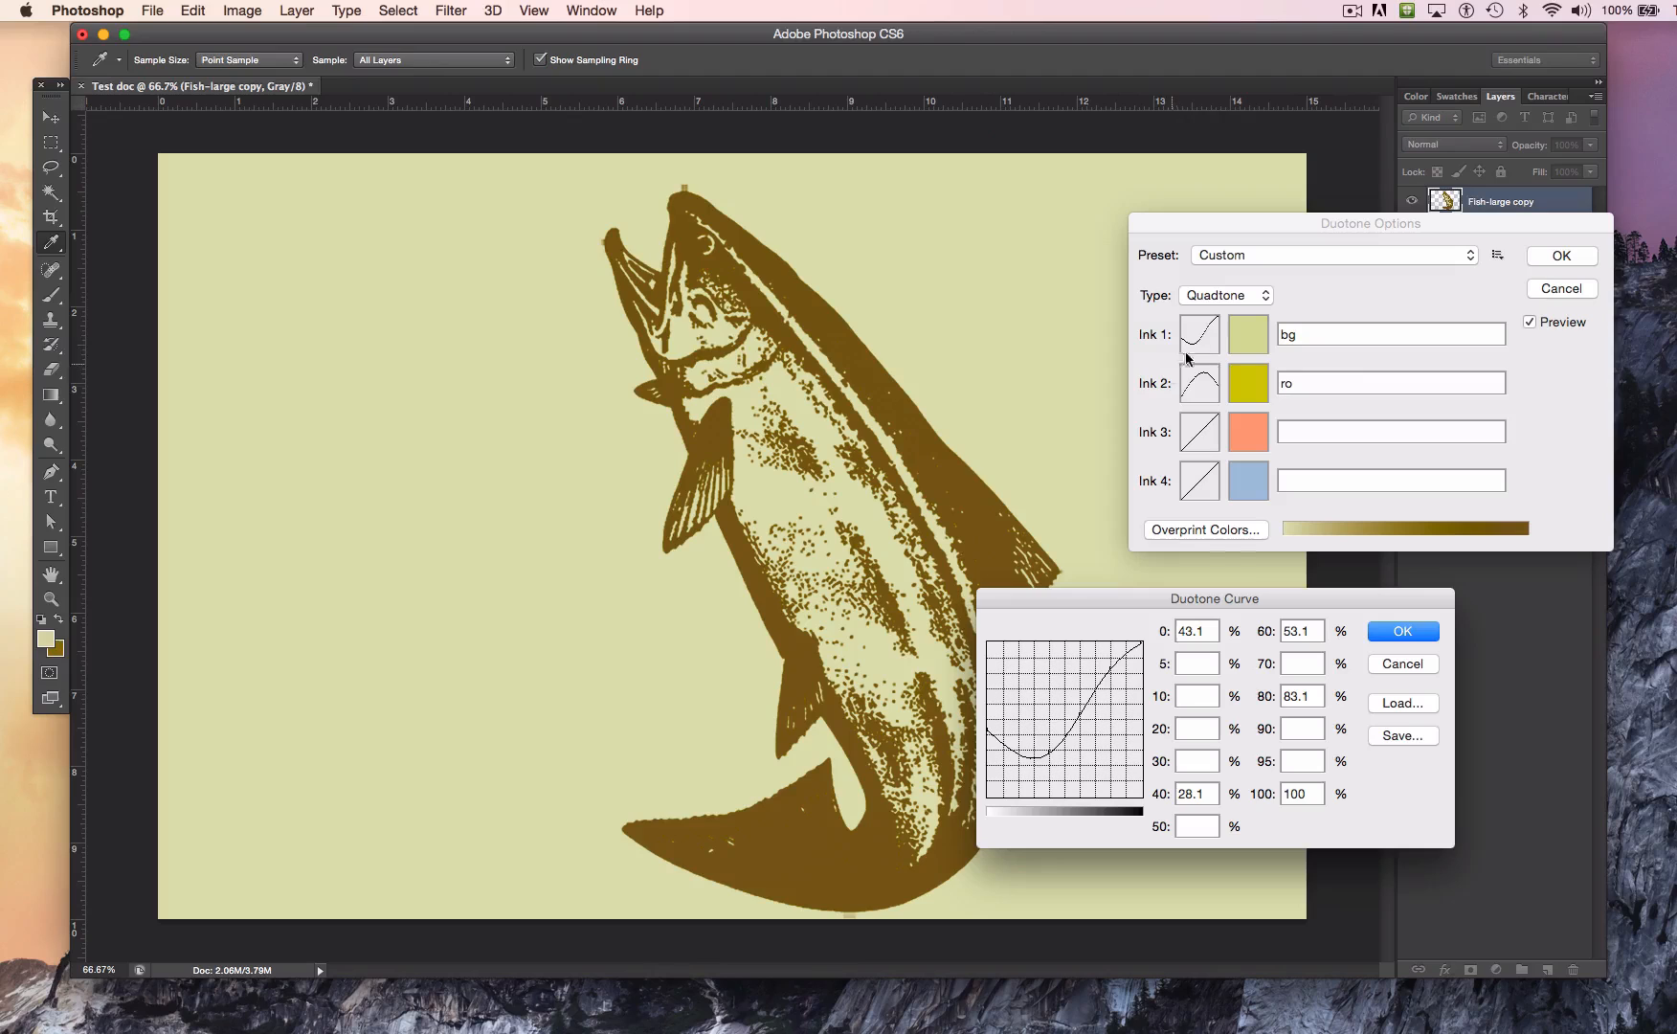
left_click_drag(1048, 754, 1047, 623)
left_click(1064, 728)
mouse_move(1064, 728)
left_mouse_down()
mouse_move(1064, 683)
mouse_move(1142, 706)
mouse_move(1147, 747)
left_mouse_up()
mouse_move(1111, 668)
left_mouse_down()
mouse_move(1101, 759)
mouse_move(1143, 784)
mouse_move(1145, 819)
left_mouse_up()
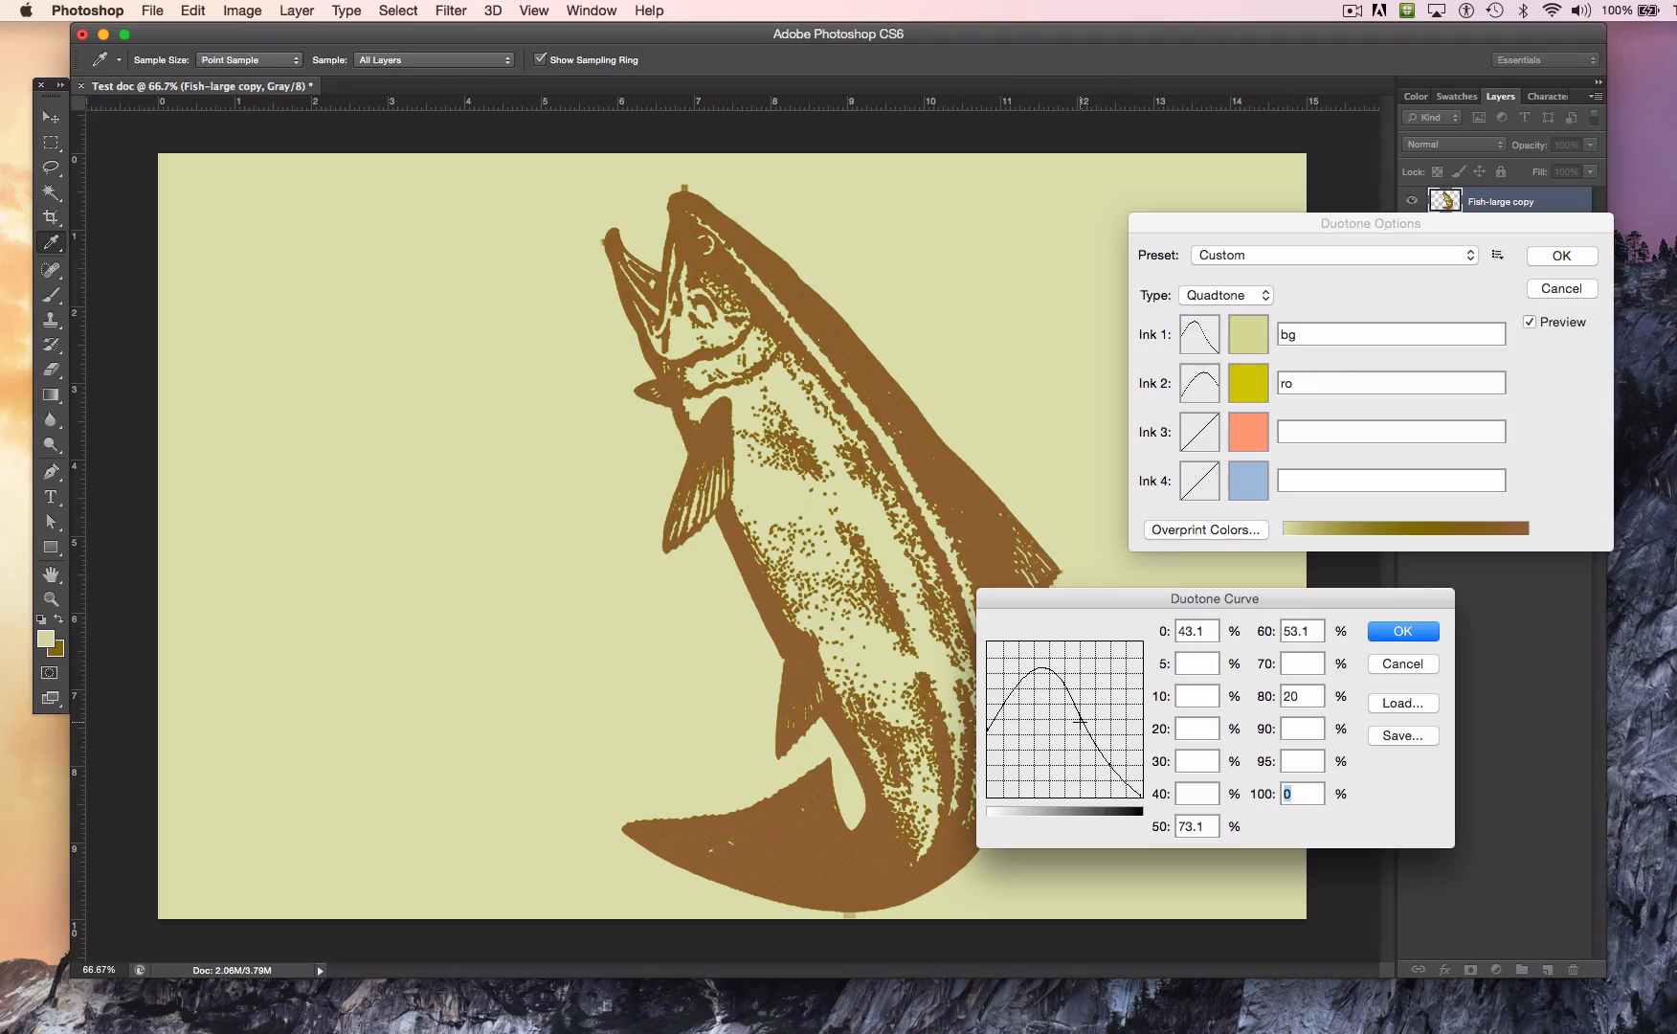
left_click(1010, 694)
left_click_drag(1002, 691, 1002, 765)
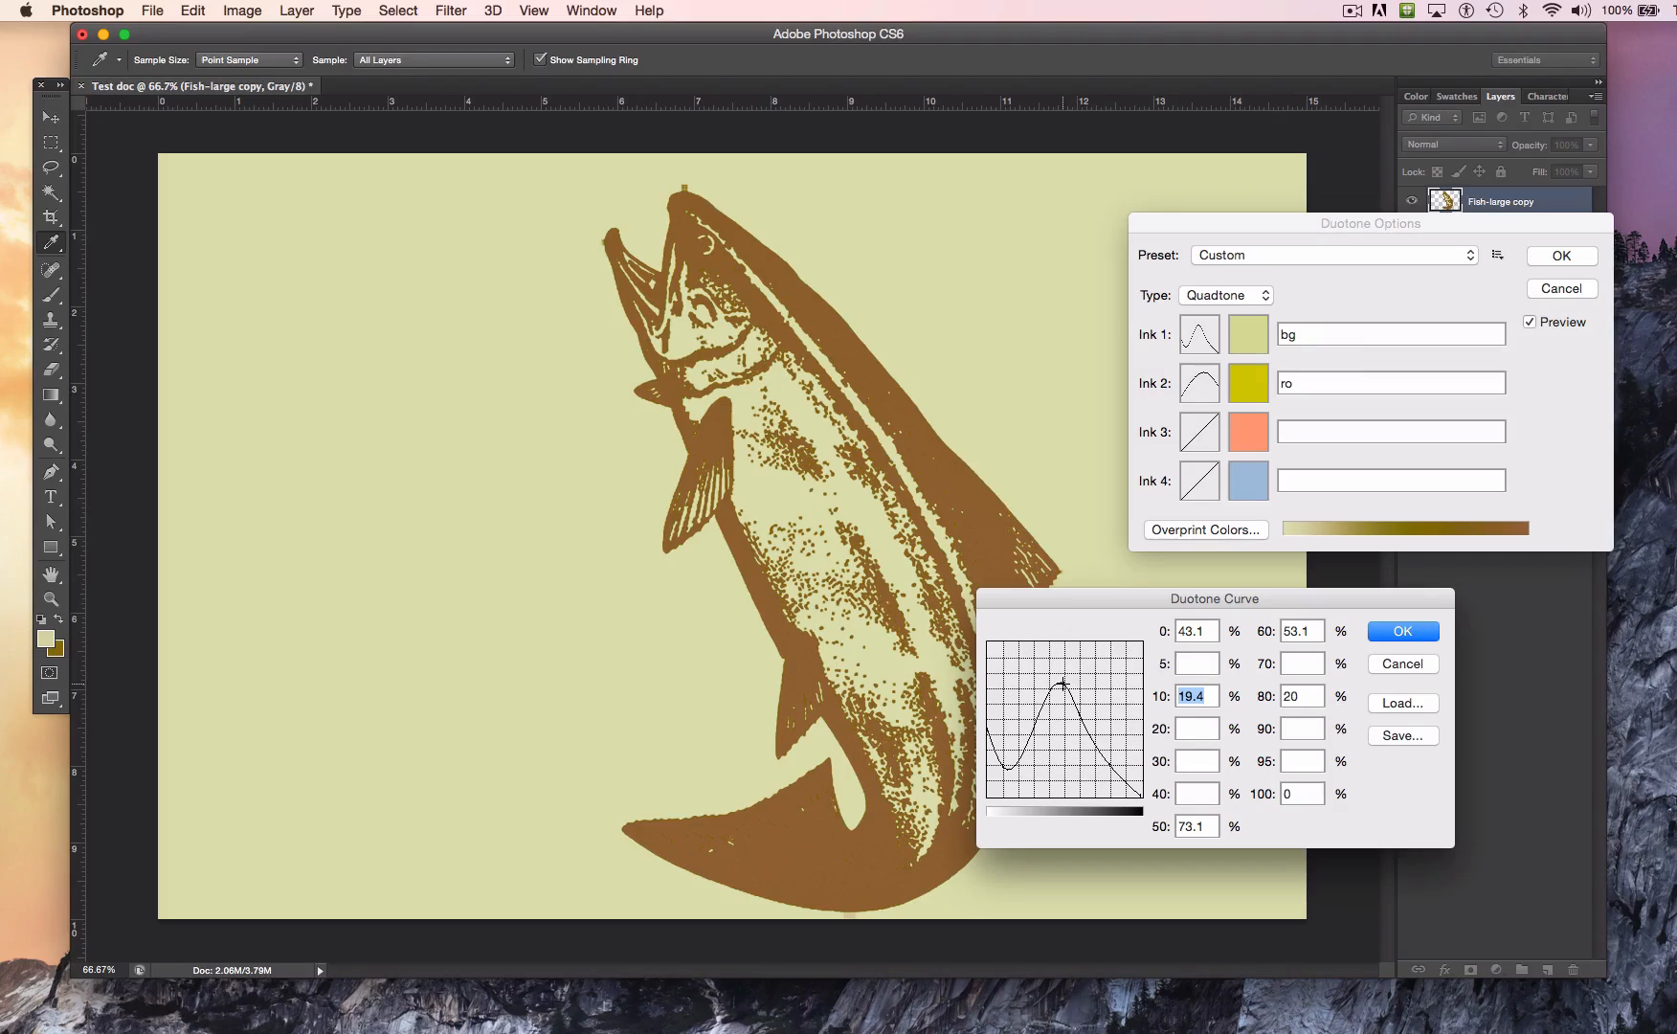
left_click_drag(1063, 681, 1085, 561)
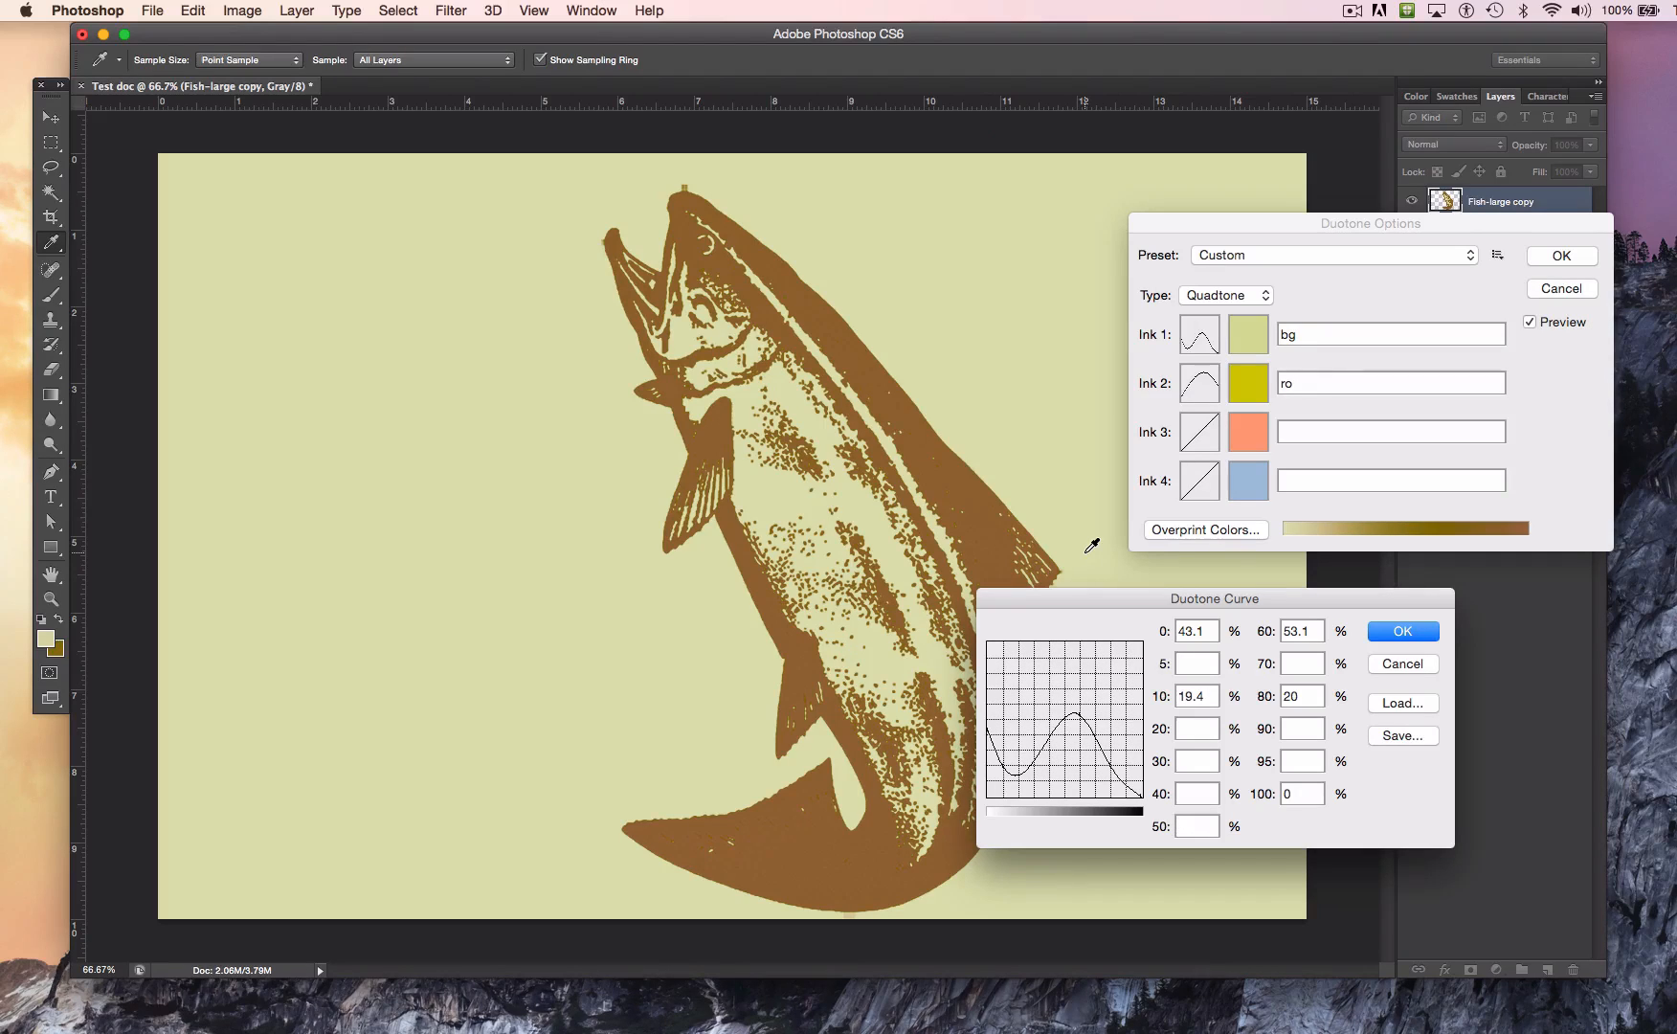
left_click_drag(1070, 710, 1082, 611)
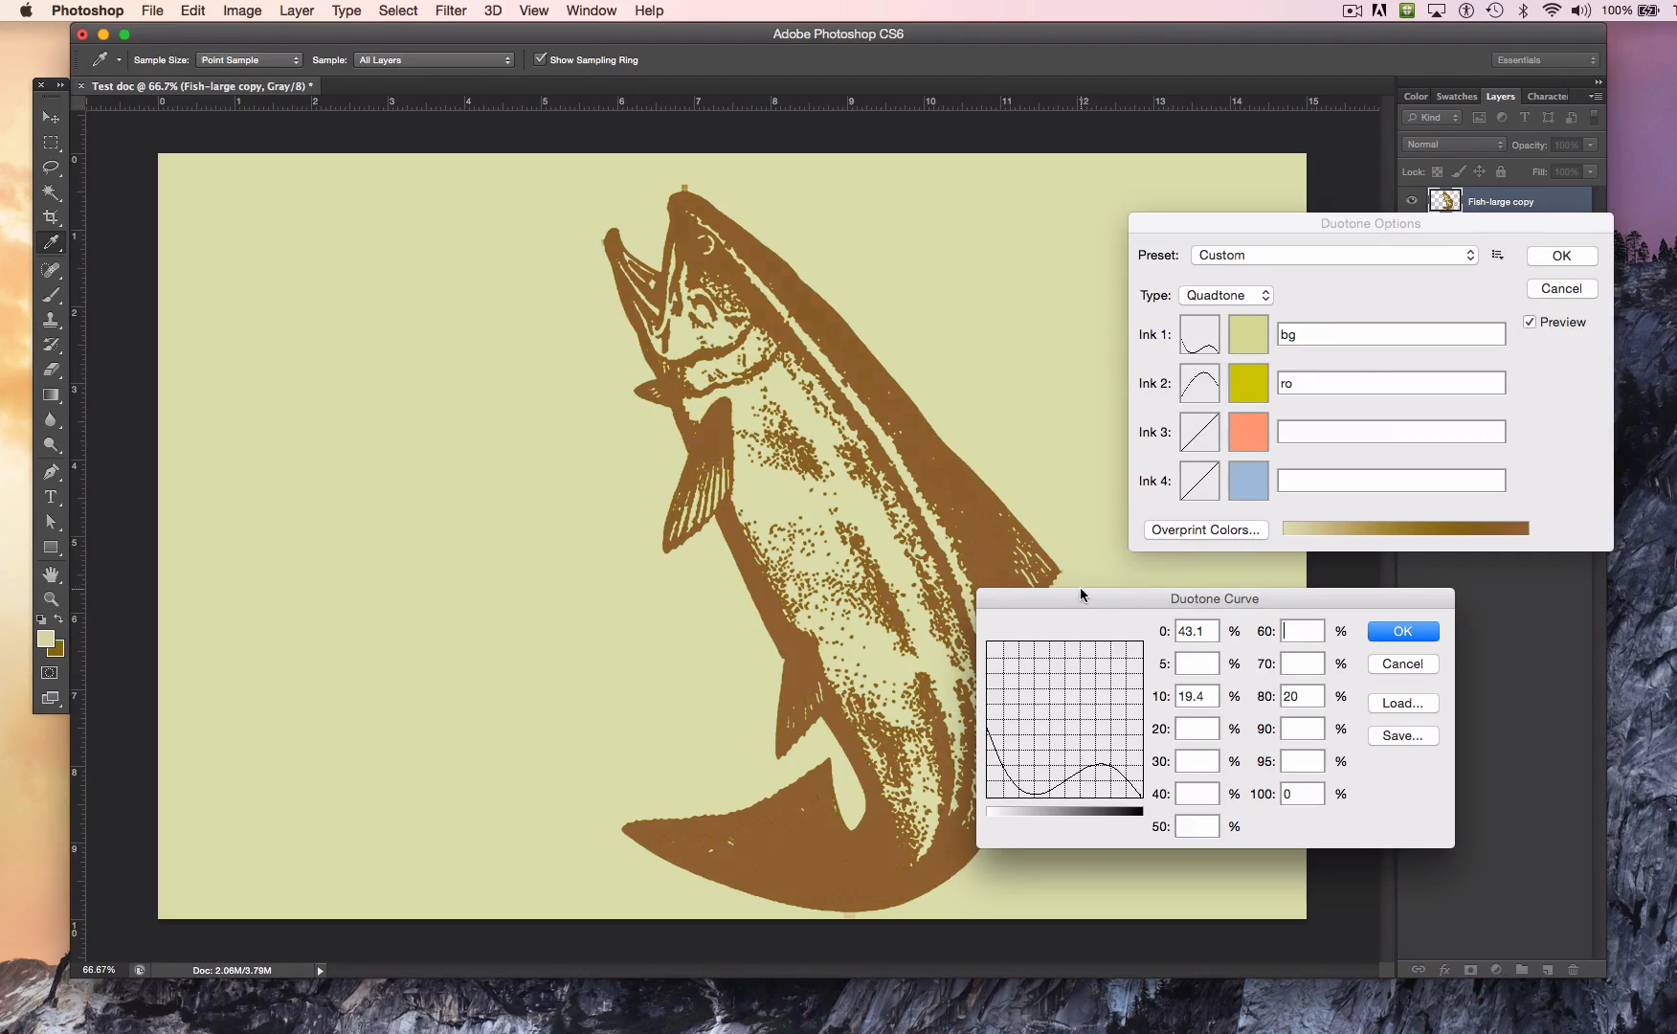
left_click(1393, 634)
Step: Bend the Ink 3 duotone curve into an arch with 80.6% at 50 and 36.3% at 100
left_click(1198, 436)
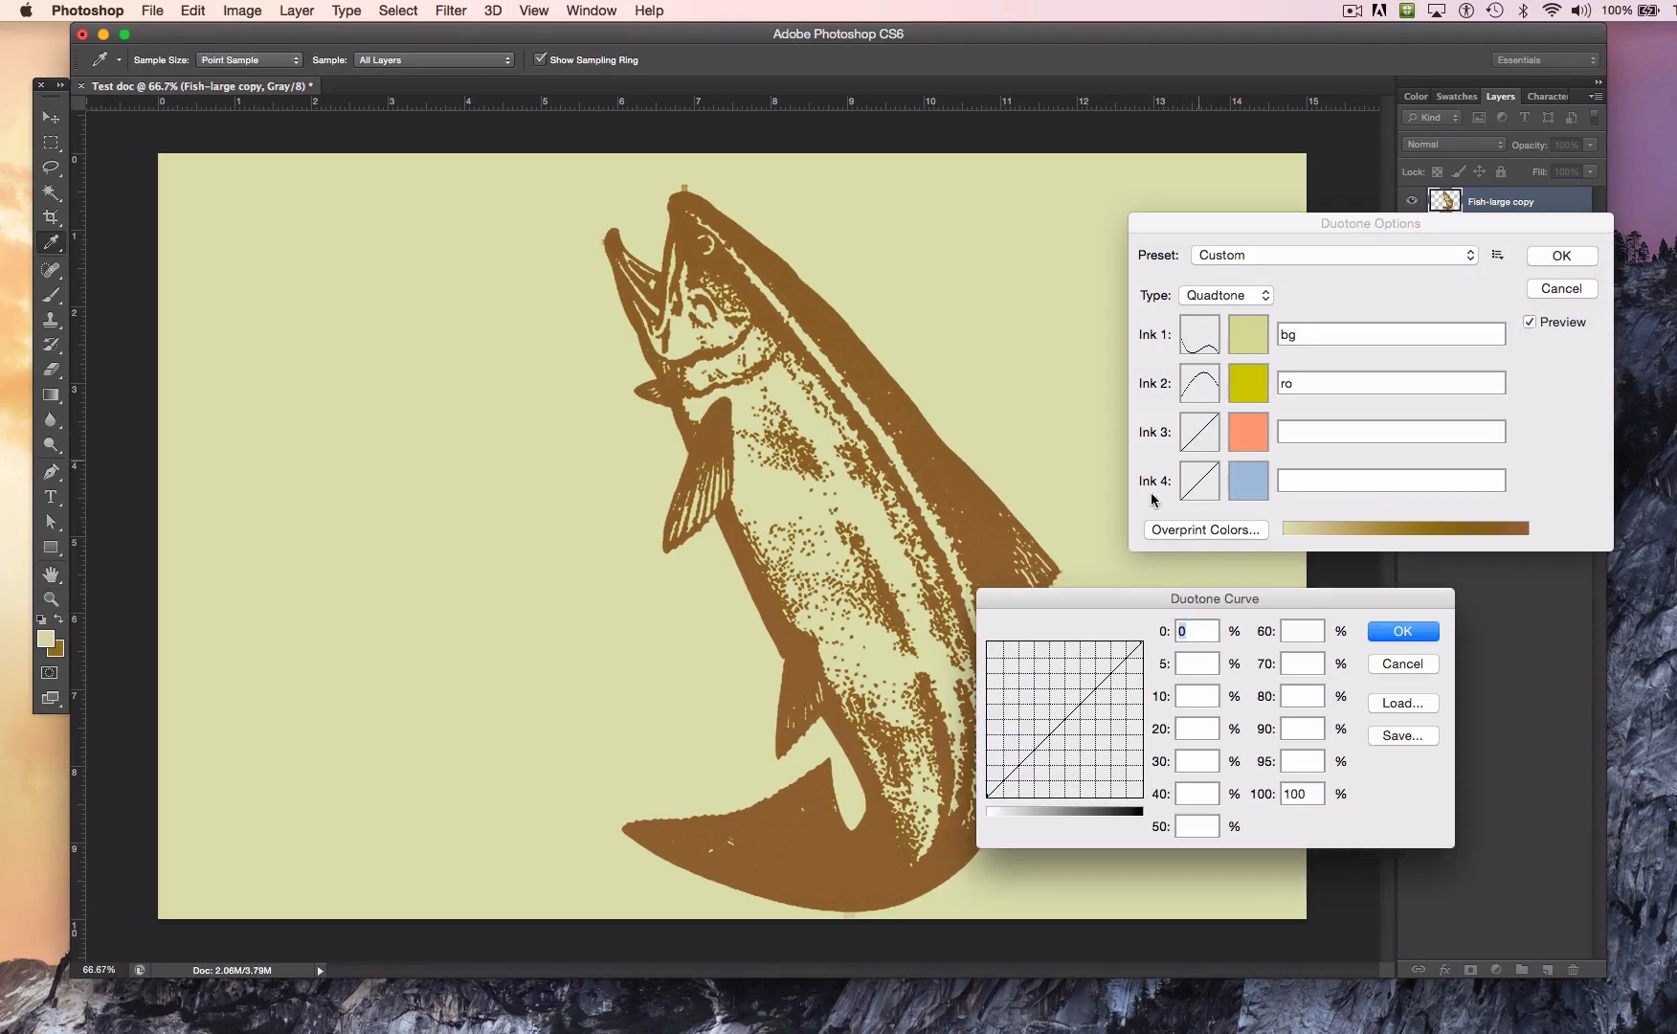
mouse_move(1065, 720)
left_mouse_down()
mouse_move(1054, 675)
mouse_move(1126, 667)
mouse_move(1135, 740)
left_mouse_up()
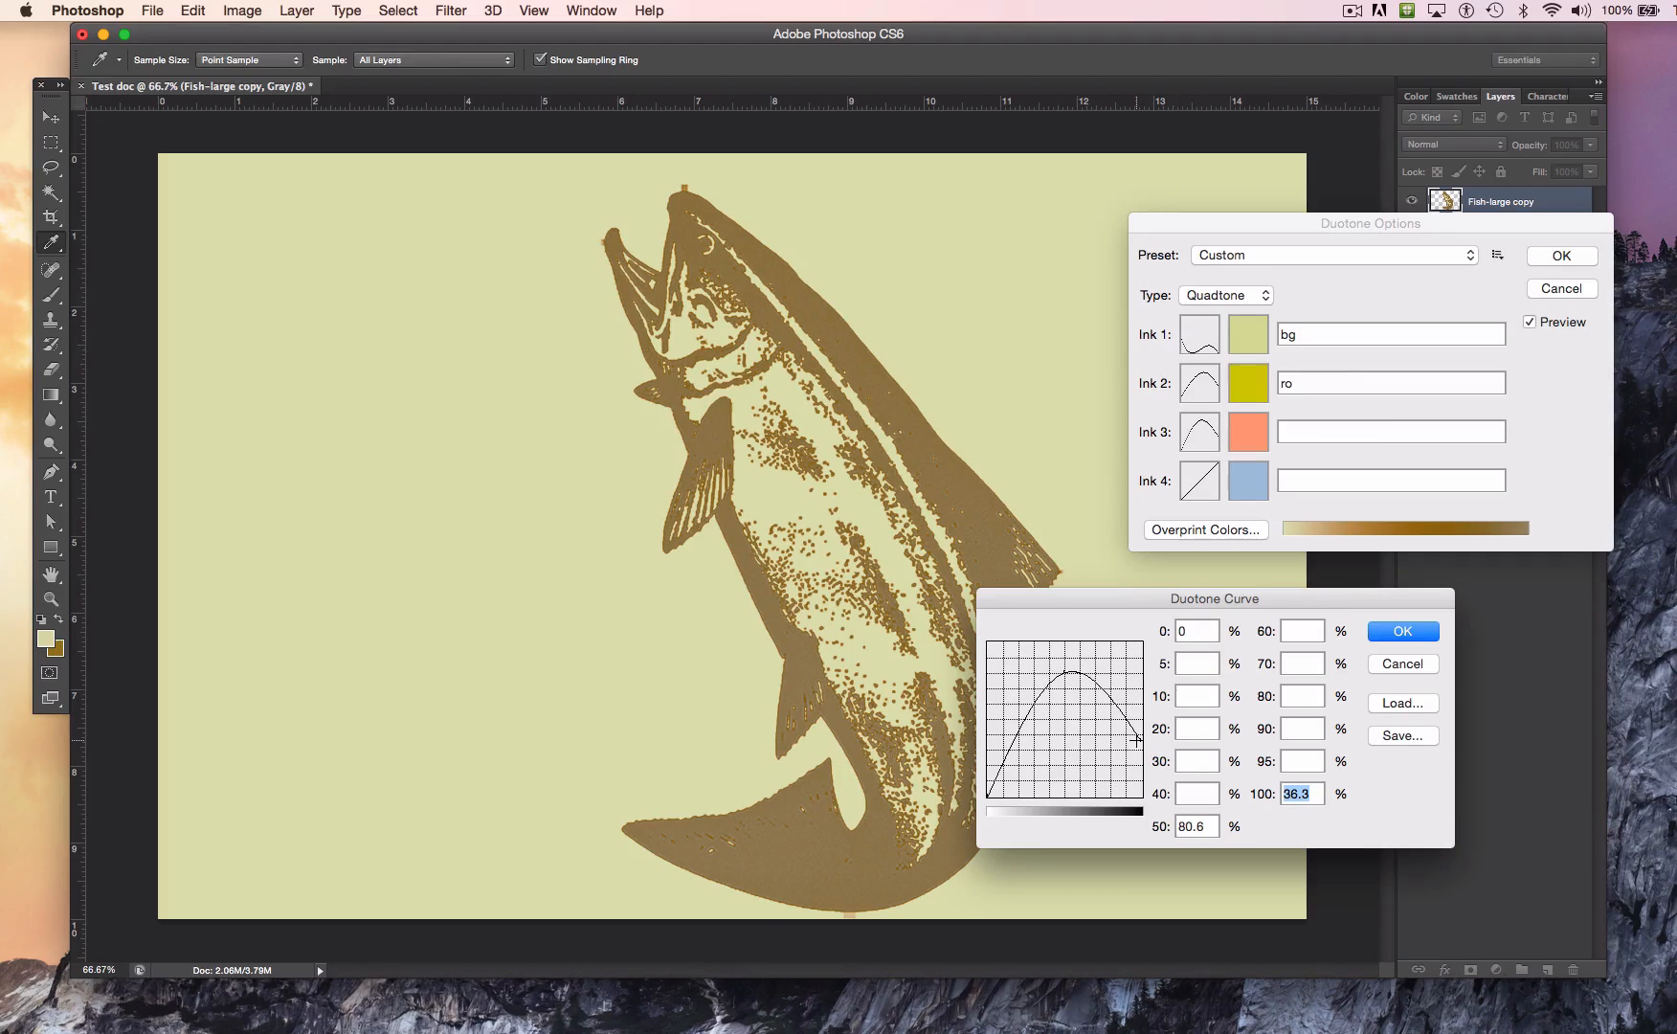
left_click(1400, 627)
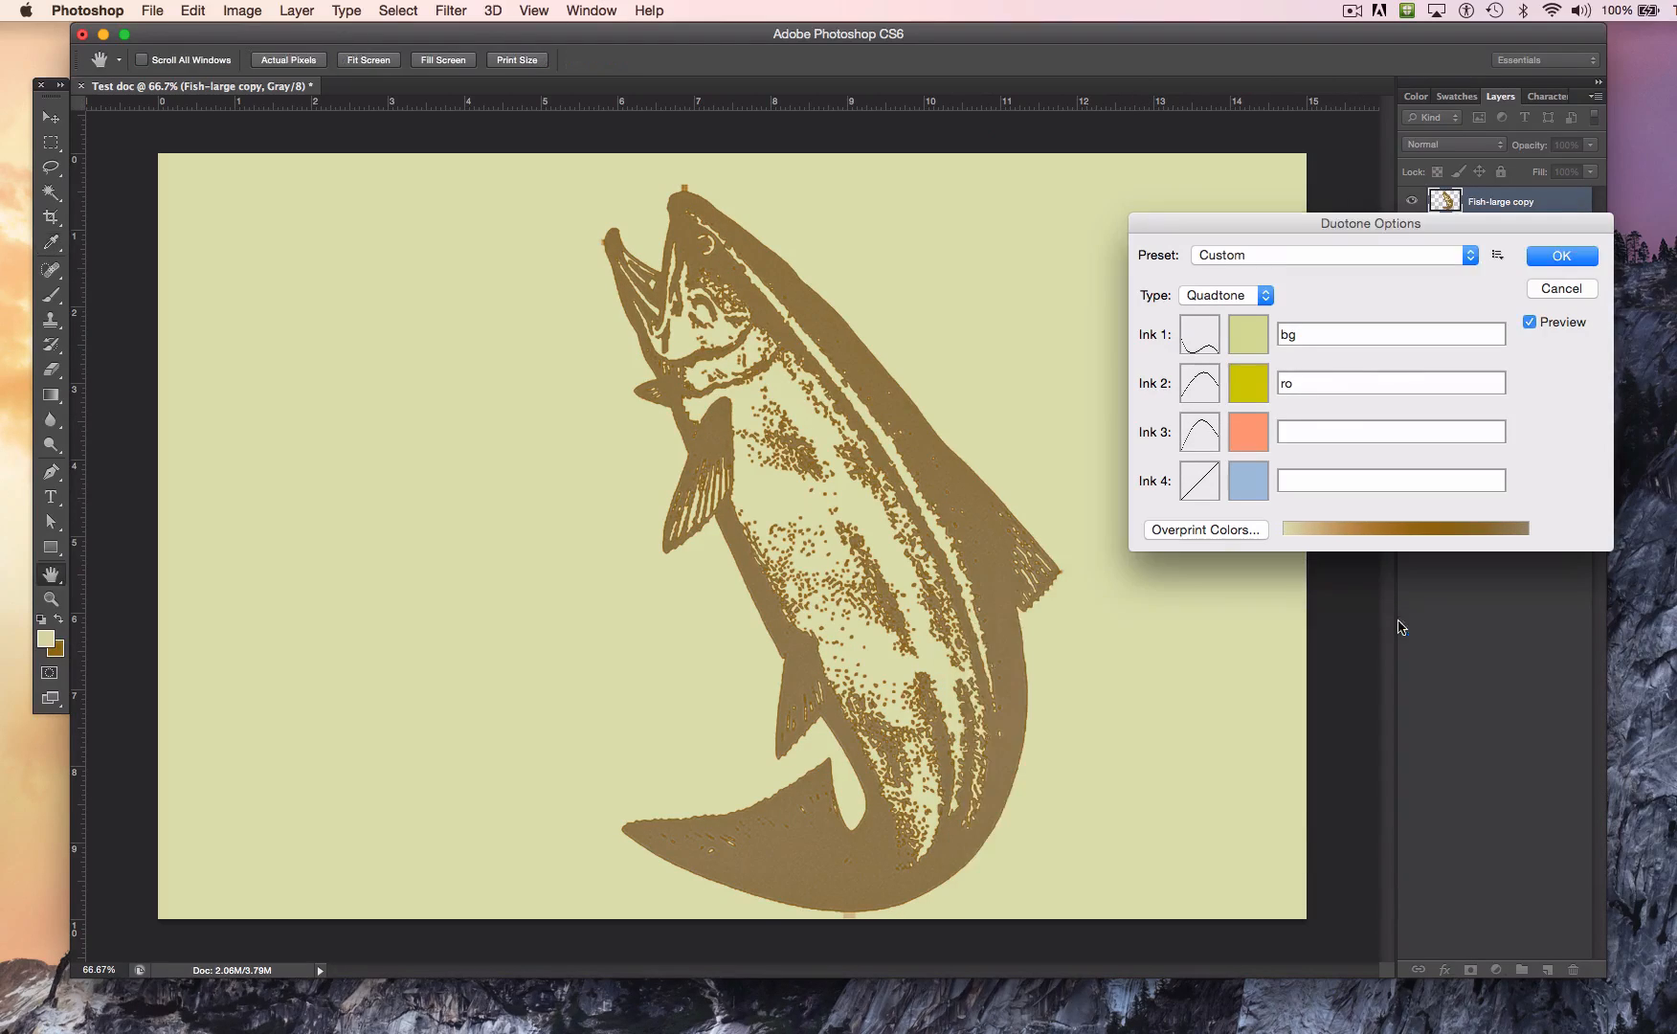
Step: Set the Ink 1 color to the golden yellow #d8b206
left_click(1241, 335)
mouse_move(1313, 442)
left_mouse_down()
mouse_move(1277, 439)
mouse_move(1175, 484)
left_mouse_up()
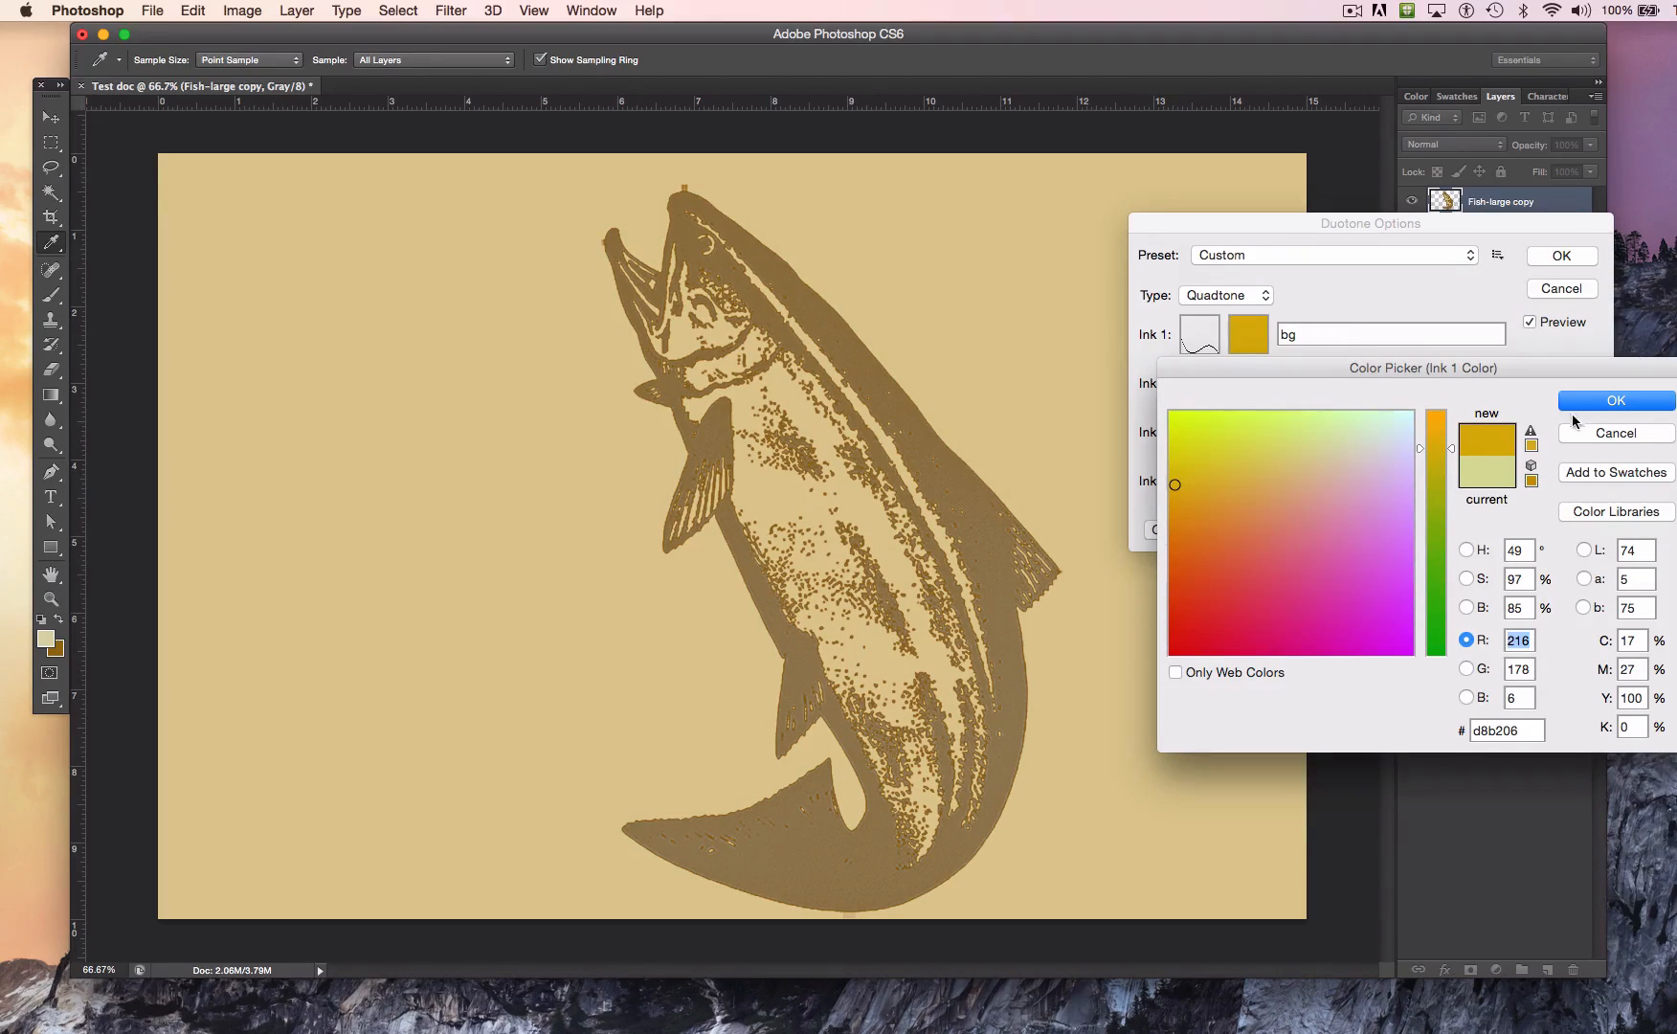
left_click(1591, 408)
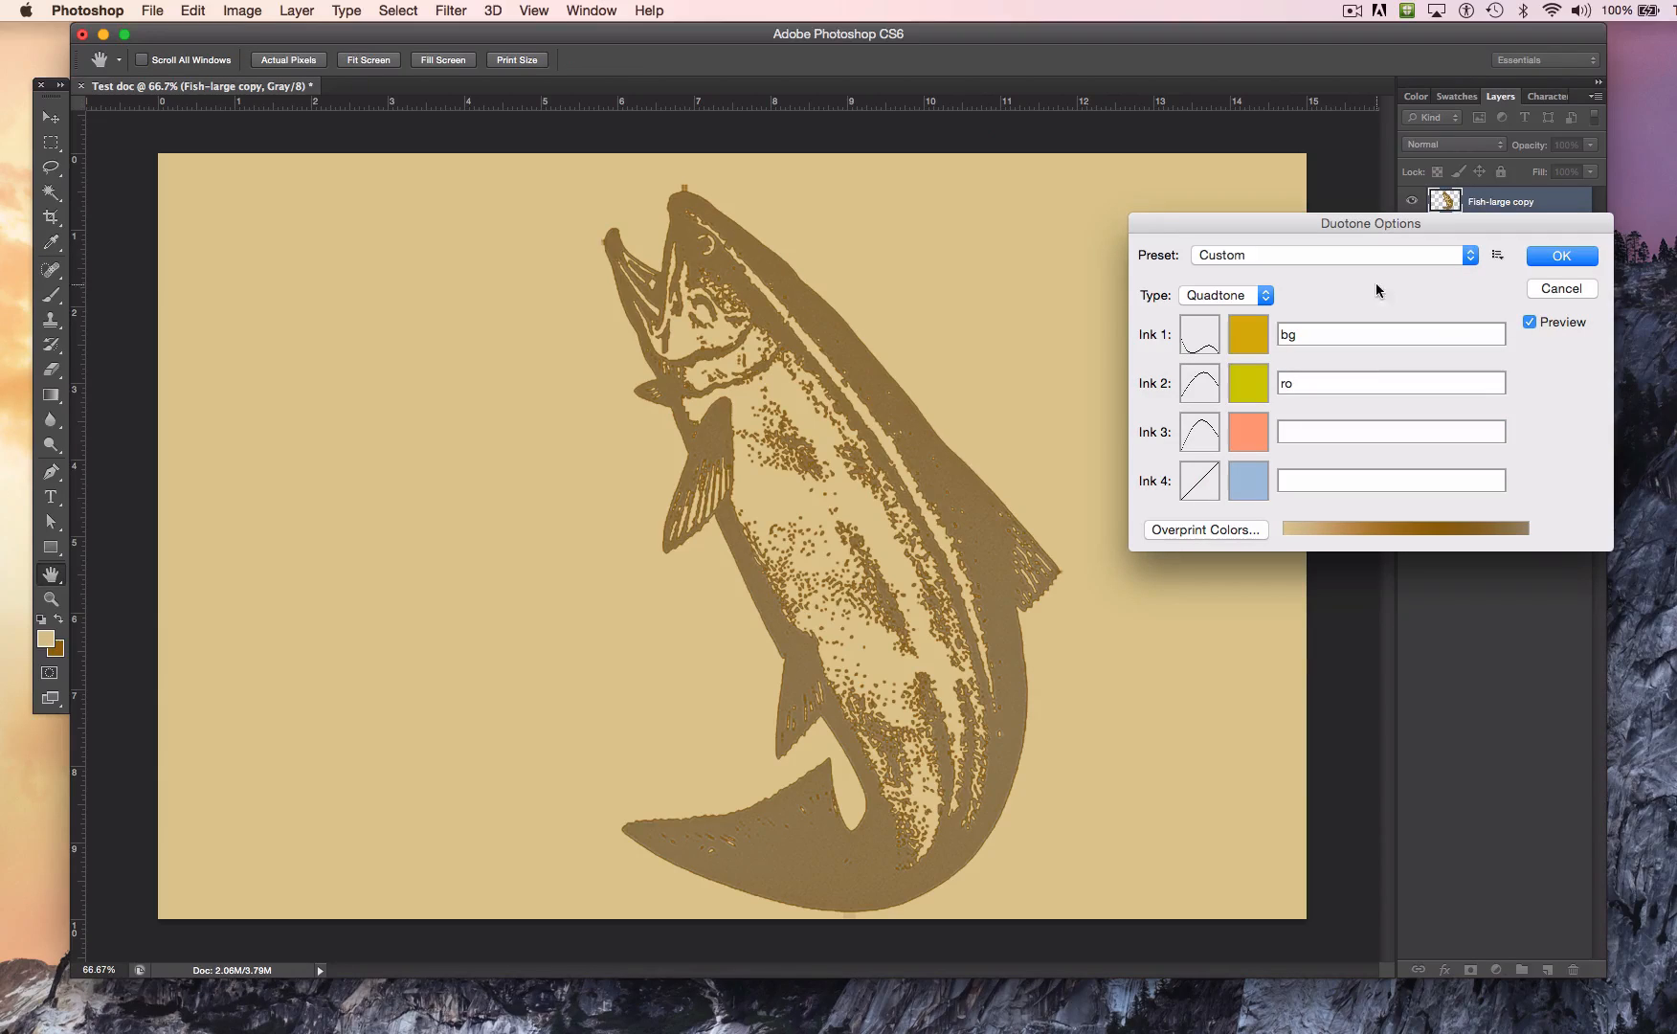
Step: Fill in the missing ink names, using blue for one, and apply the Quadtone conversion
left_click(1560, 258)
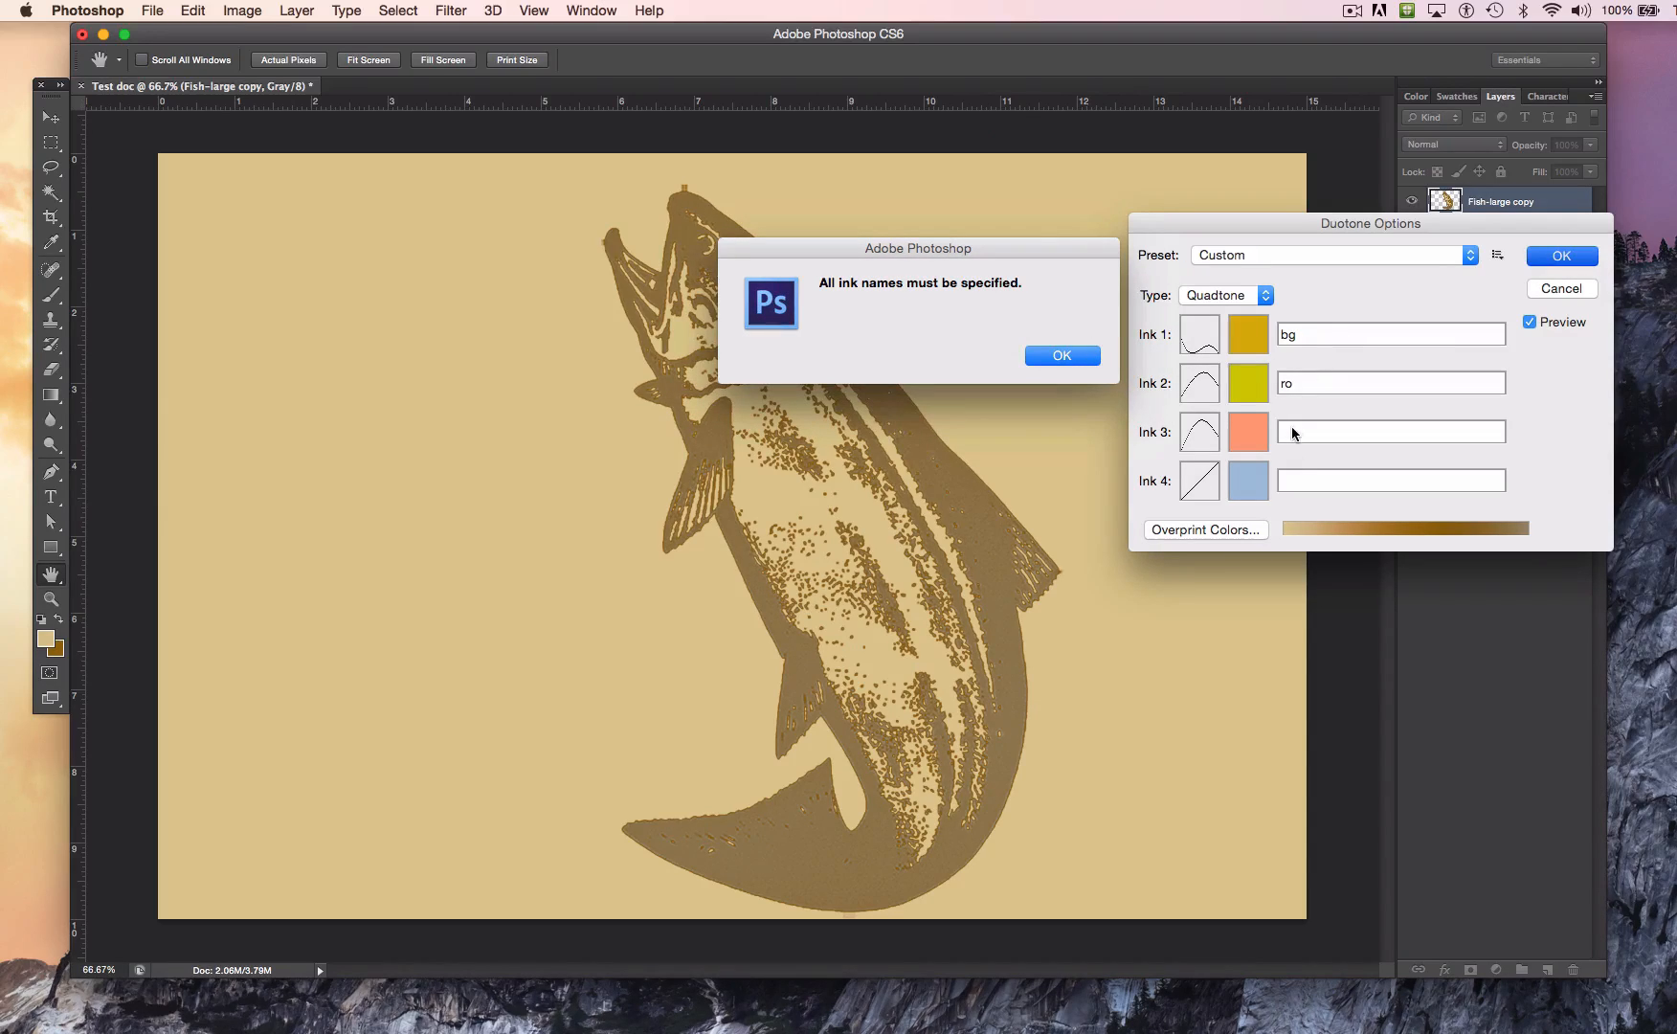
left_click(1091, 359)
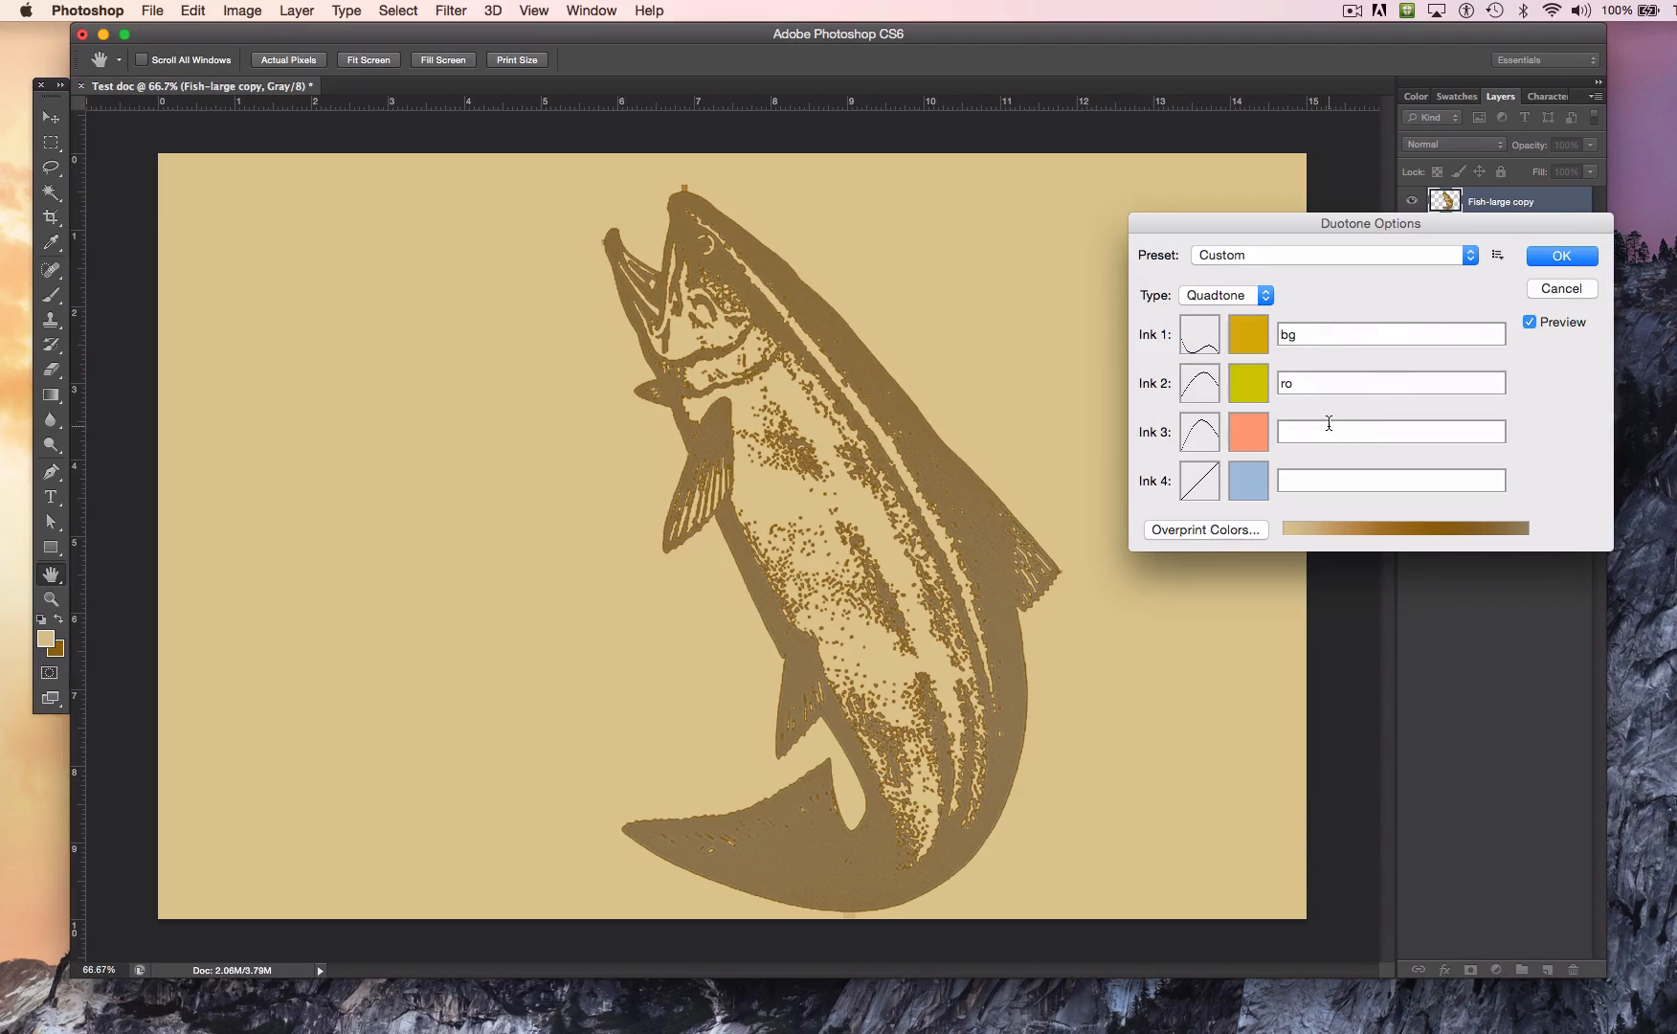
key("Tab")
type("blue")
left_click(1558, 256)
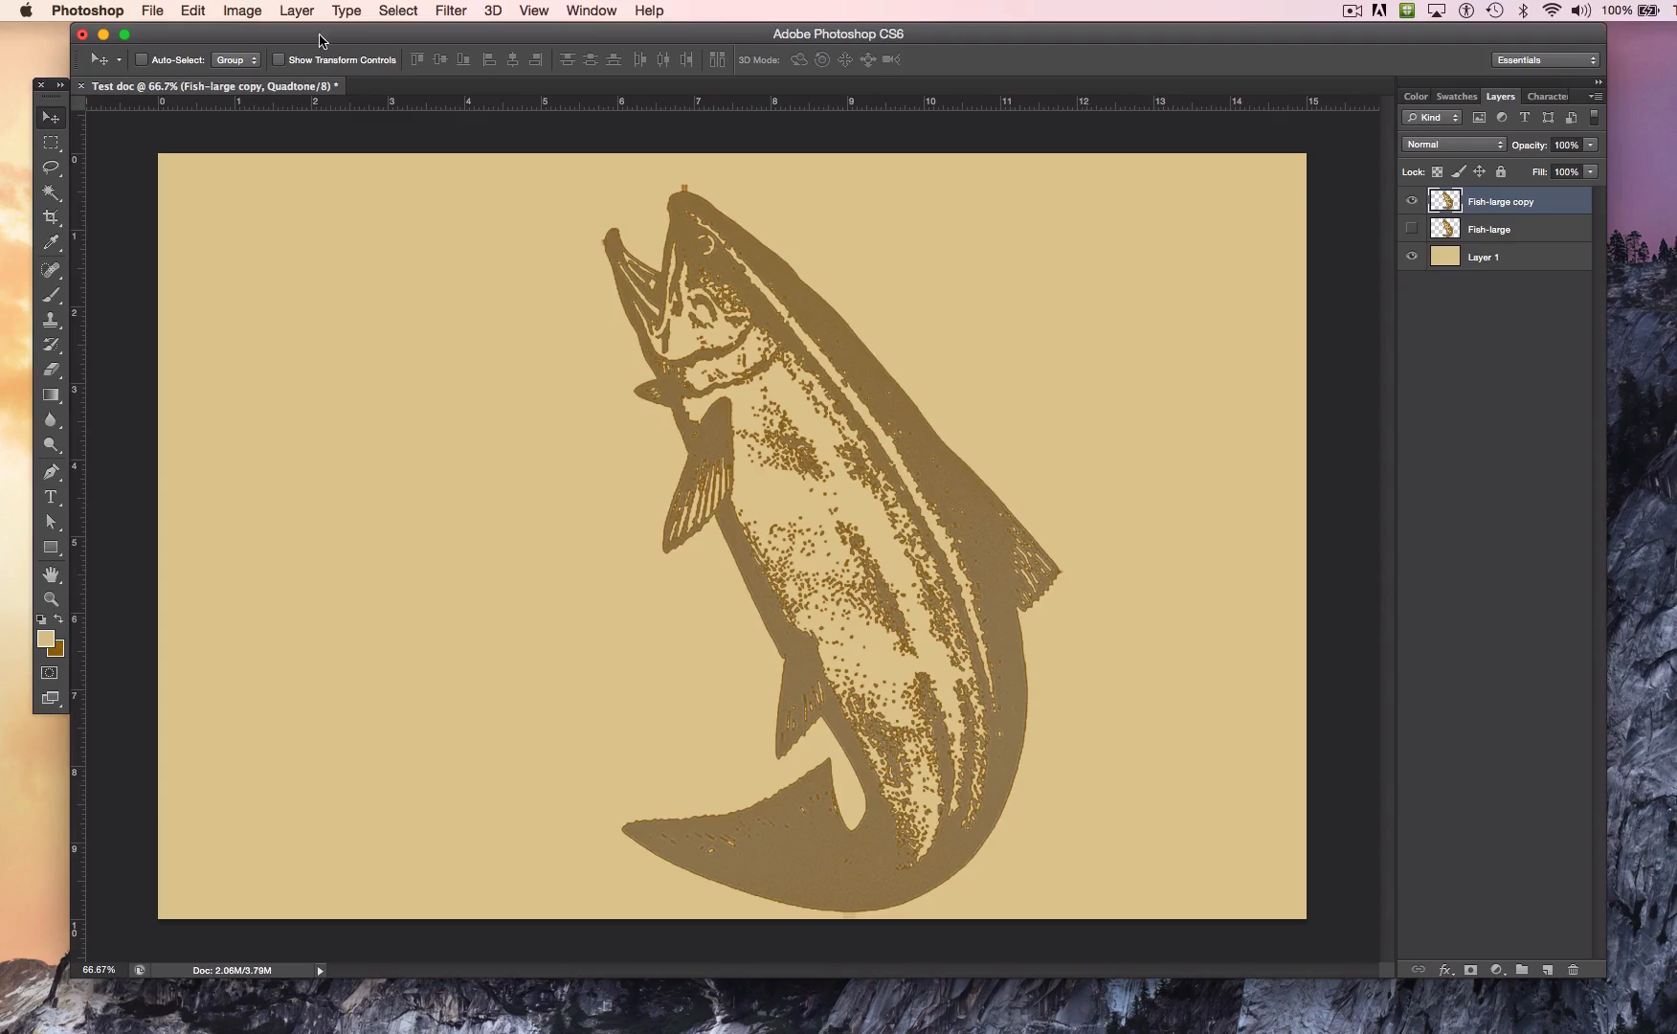
Step: Start a Save for Web export and center the fish's head in the four preview panes
left_click(151, 9)
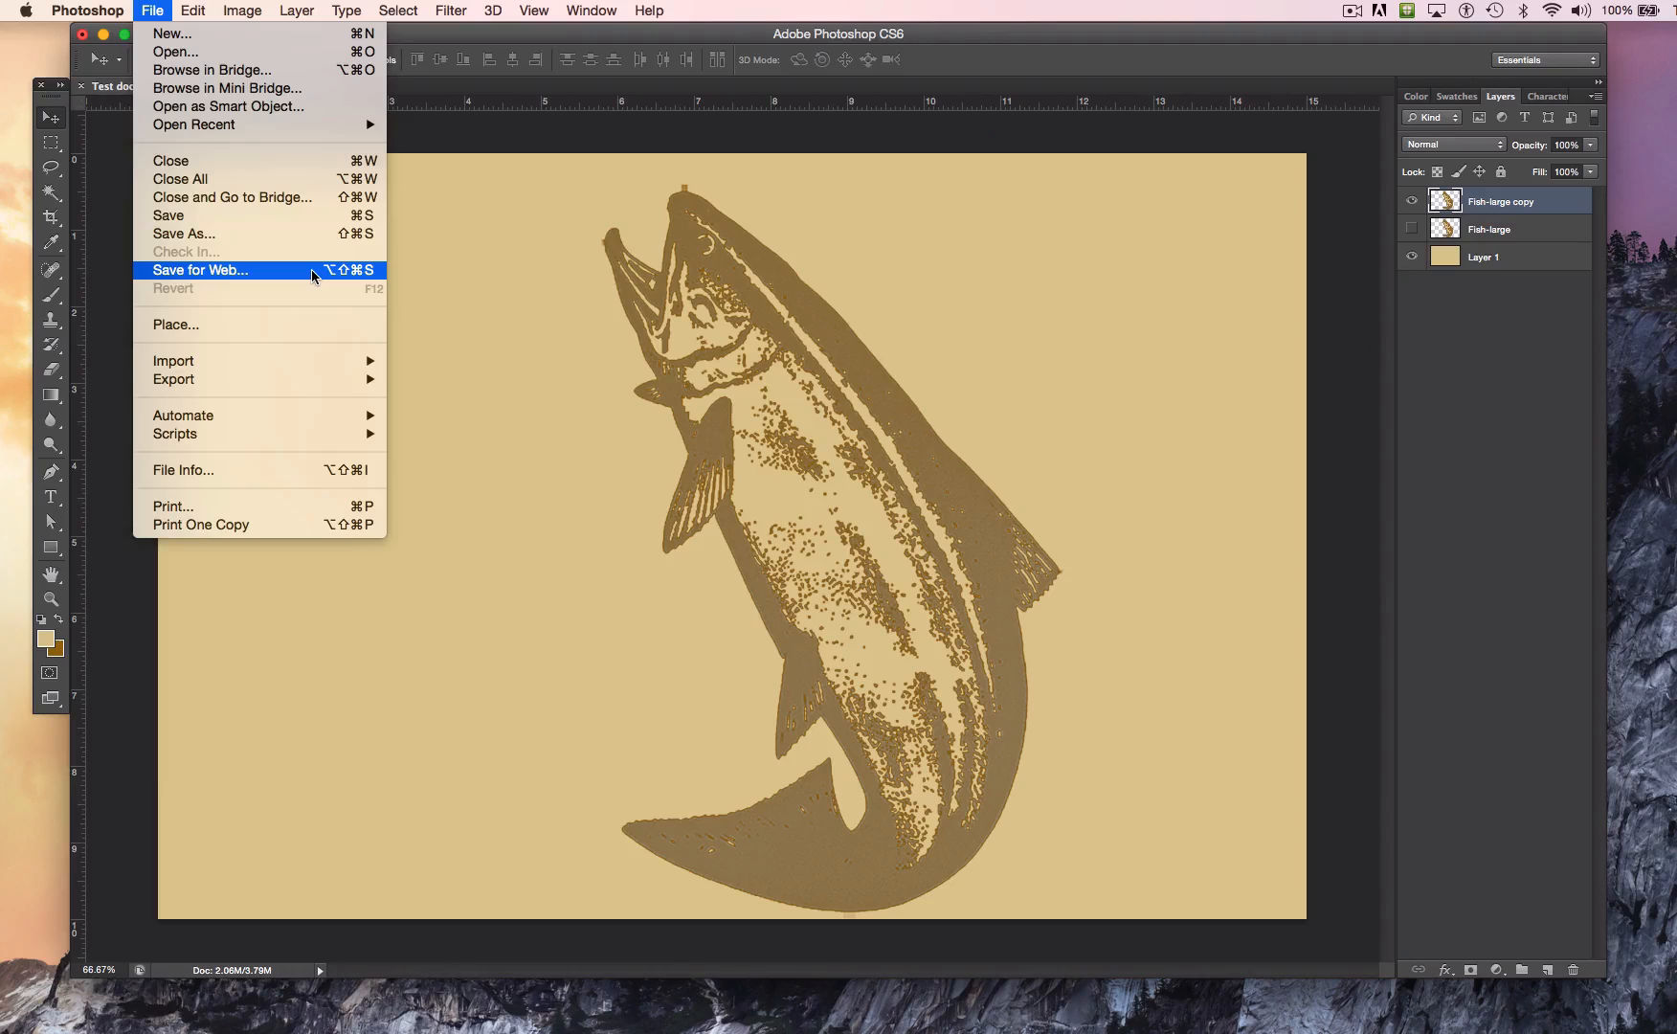
left_click(312, 273)
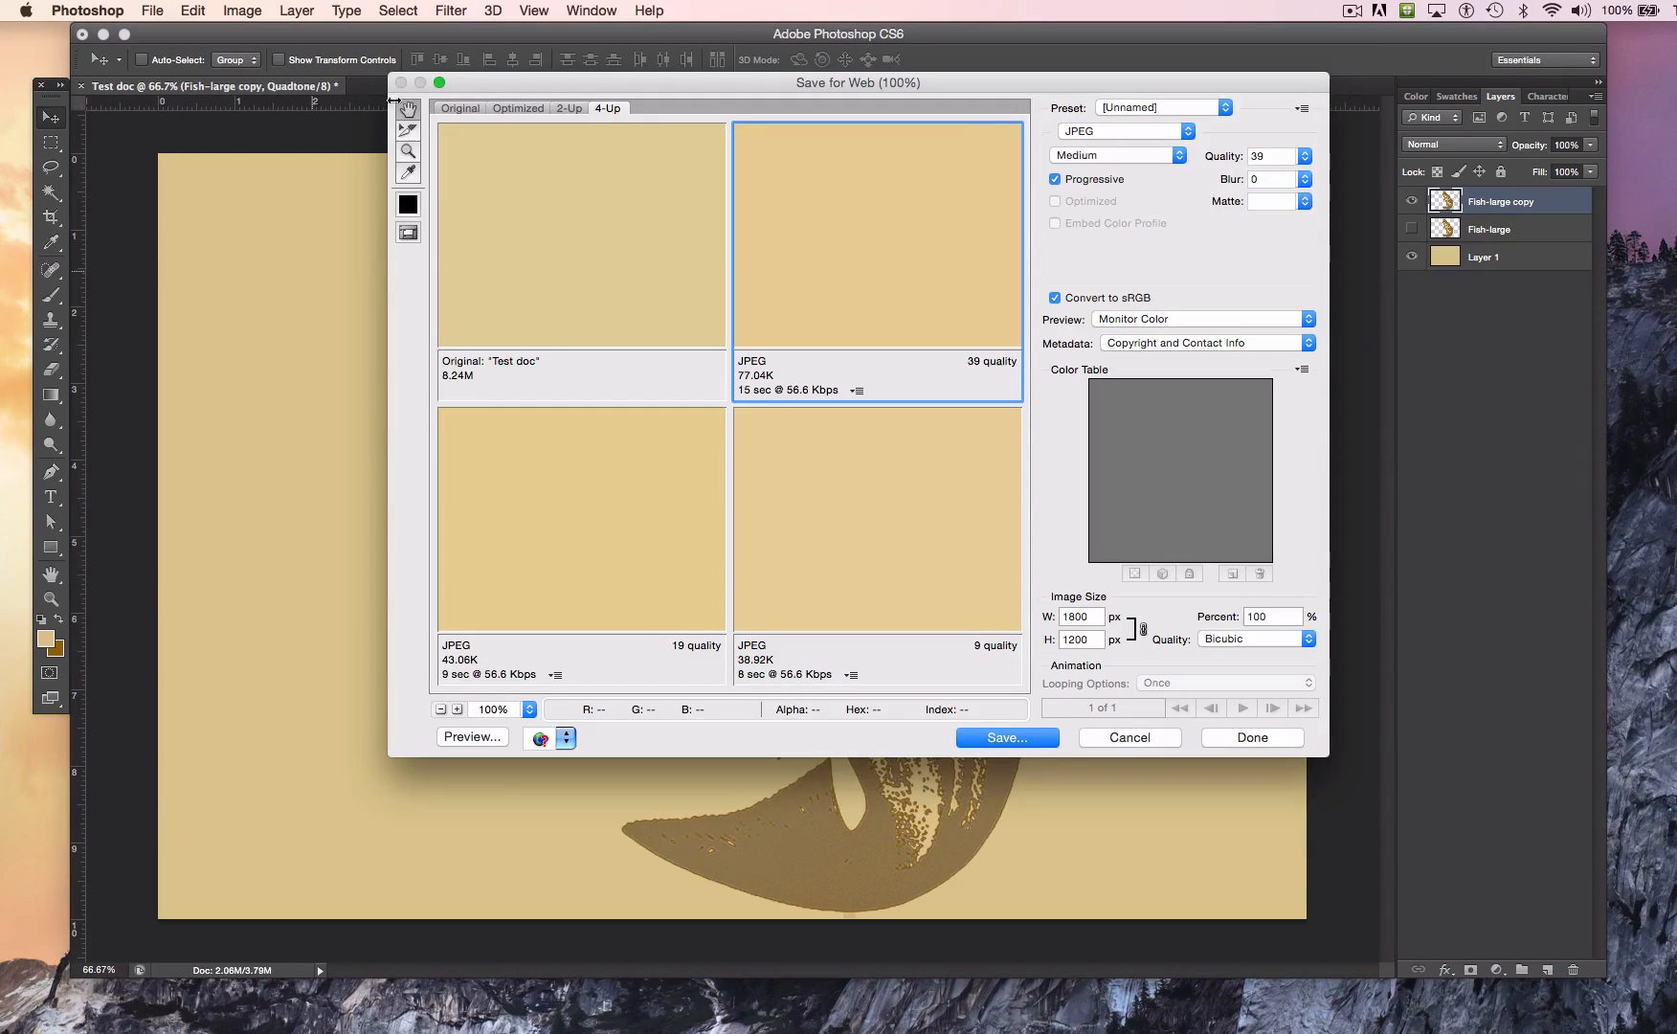
left_click(155, 11)
left_click_drag(671, 214, 601, 219)
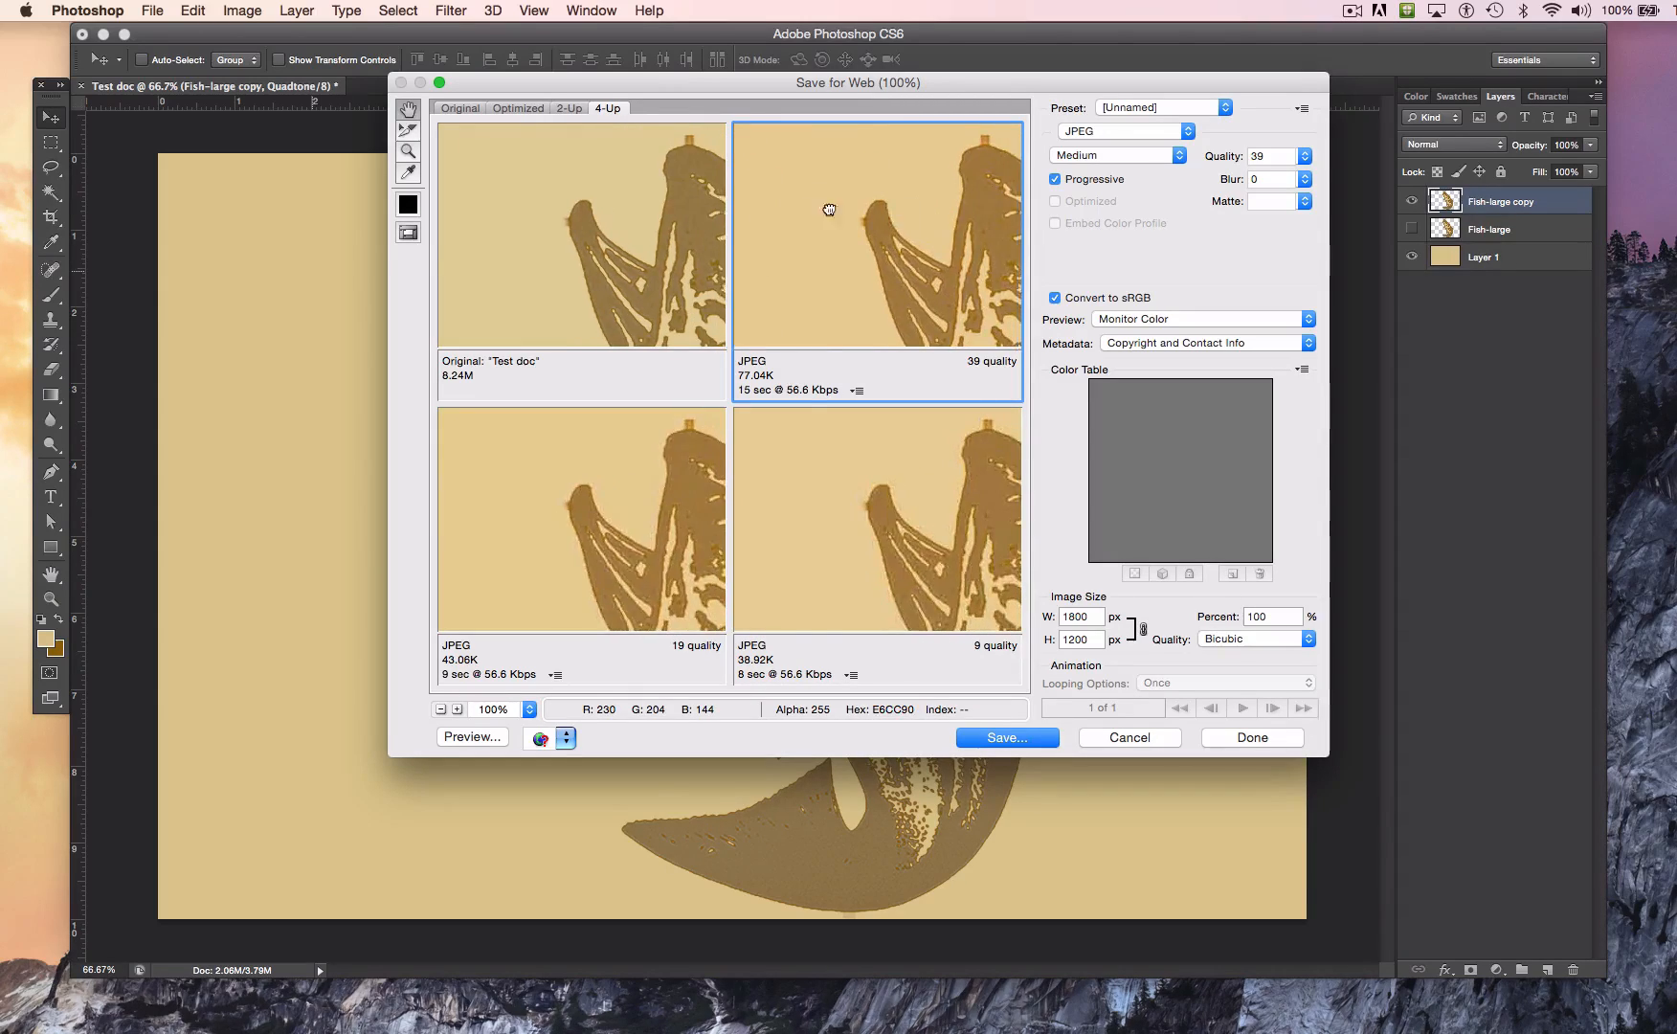
left_click_drag(879, 216, 711, 199)
mouse_move(890, 239)
left_mouse_down()
mouse_move(899, 225)
mouse_move(923, 241)
left_mouse_up()
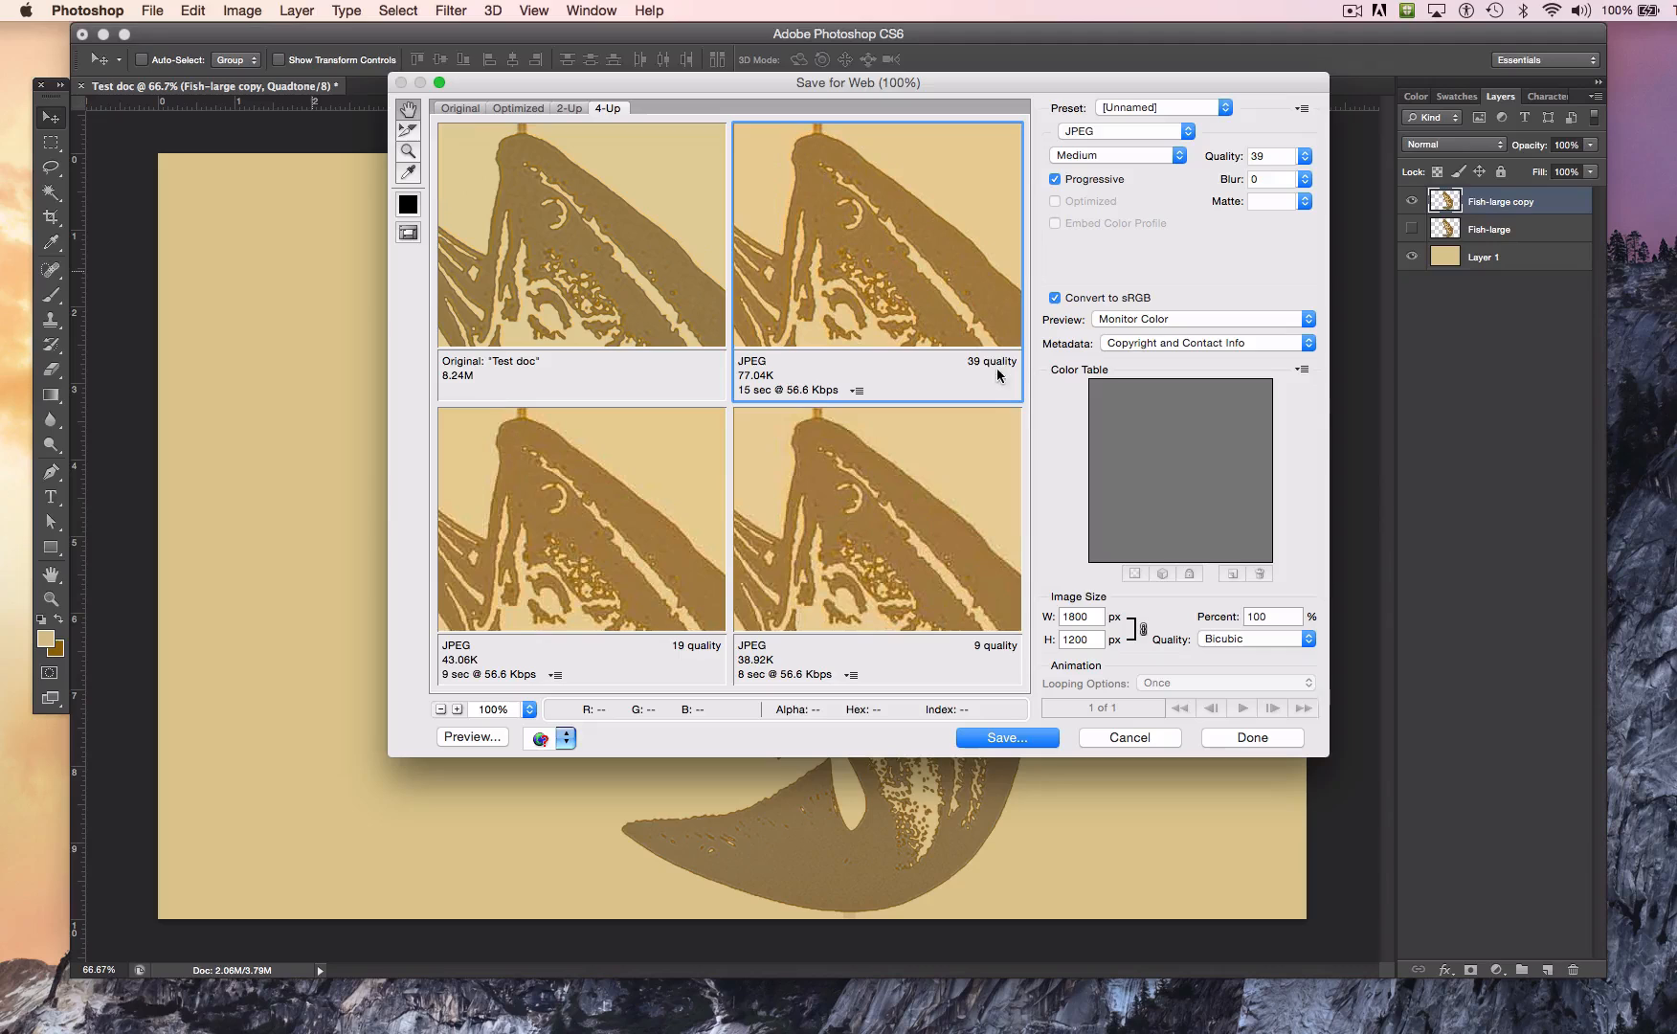
Step: Compare JPEG quality levels in the selected preview by trying 100 and 0, ending at 58
mouse_move(1301, 164)
left_mouse_down()
mouse_move(1261, 188)
mouse_move(1327, 183)
left_mouse_up()
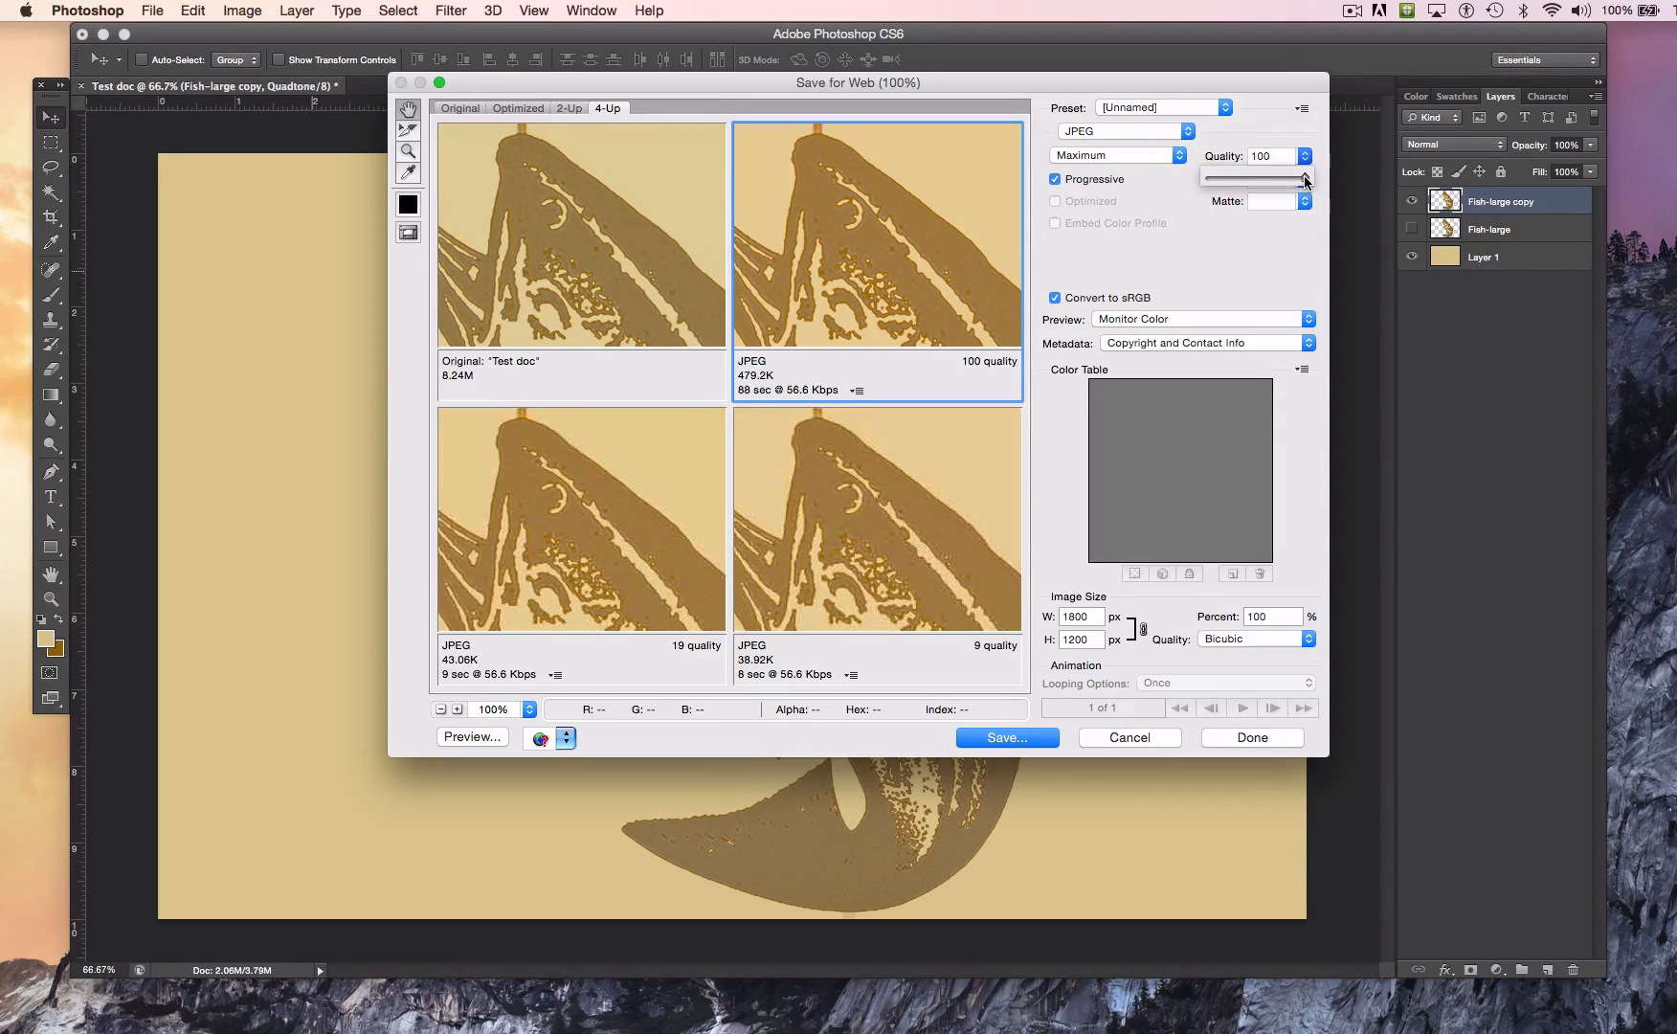
left_click_drag(1306, 182, 1247, 191)
left_click_drag(1247, 178, 1223, 178)
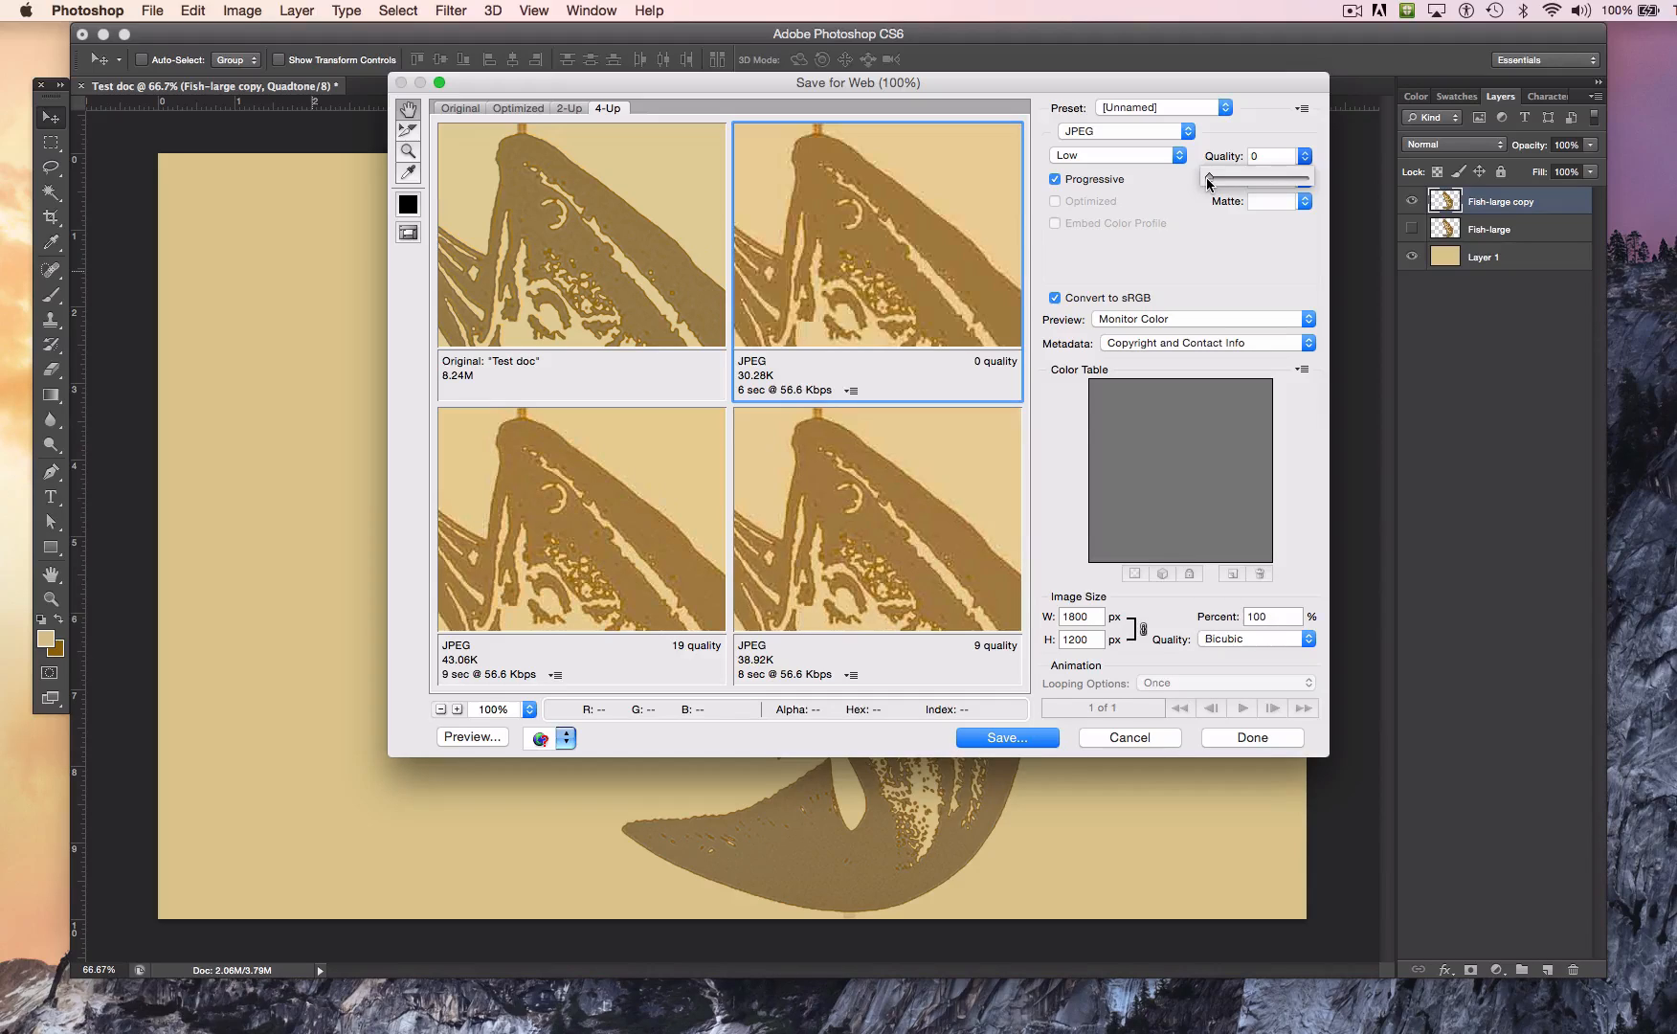
left_click_drag(1208, 182, 1264, 180)
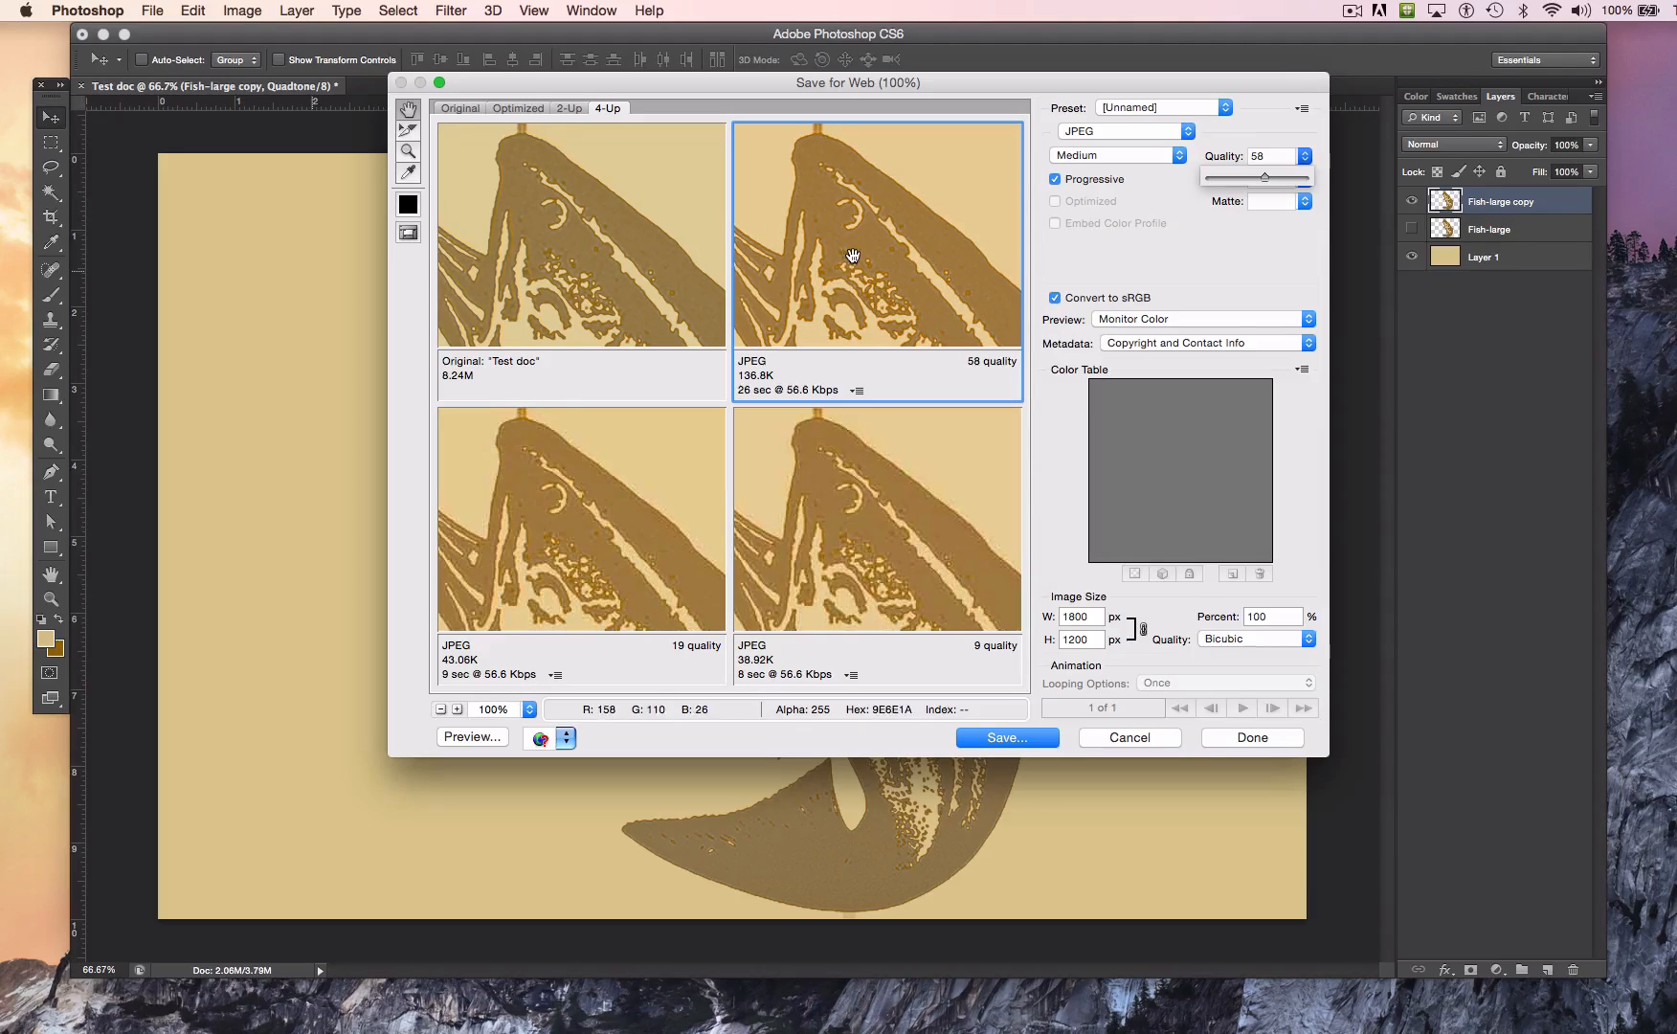
Step: Change the export format to GIF, try a 32-color palette, and reduce the colors to 4
left_click(1132, 132)
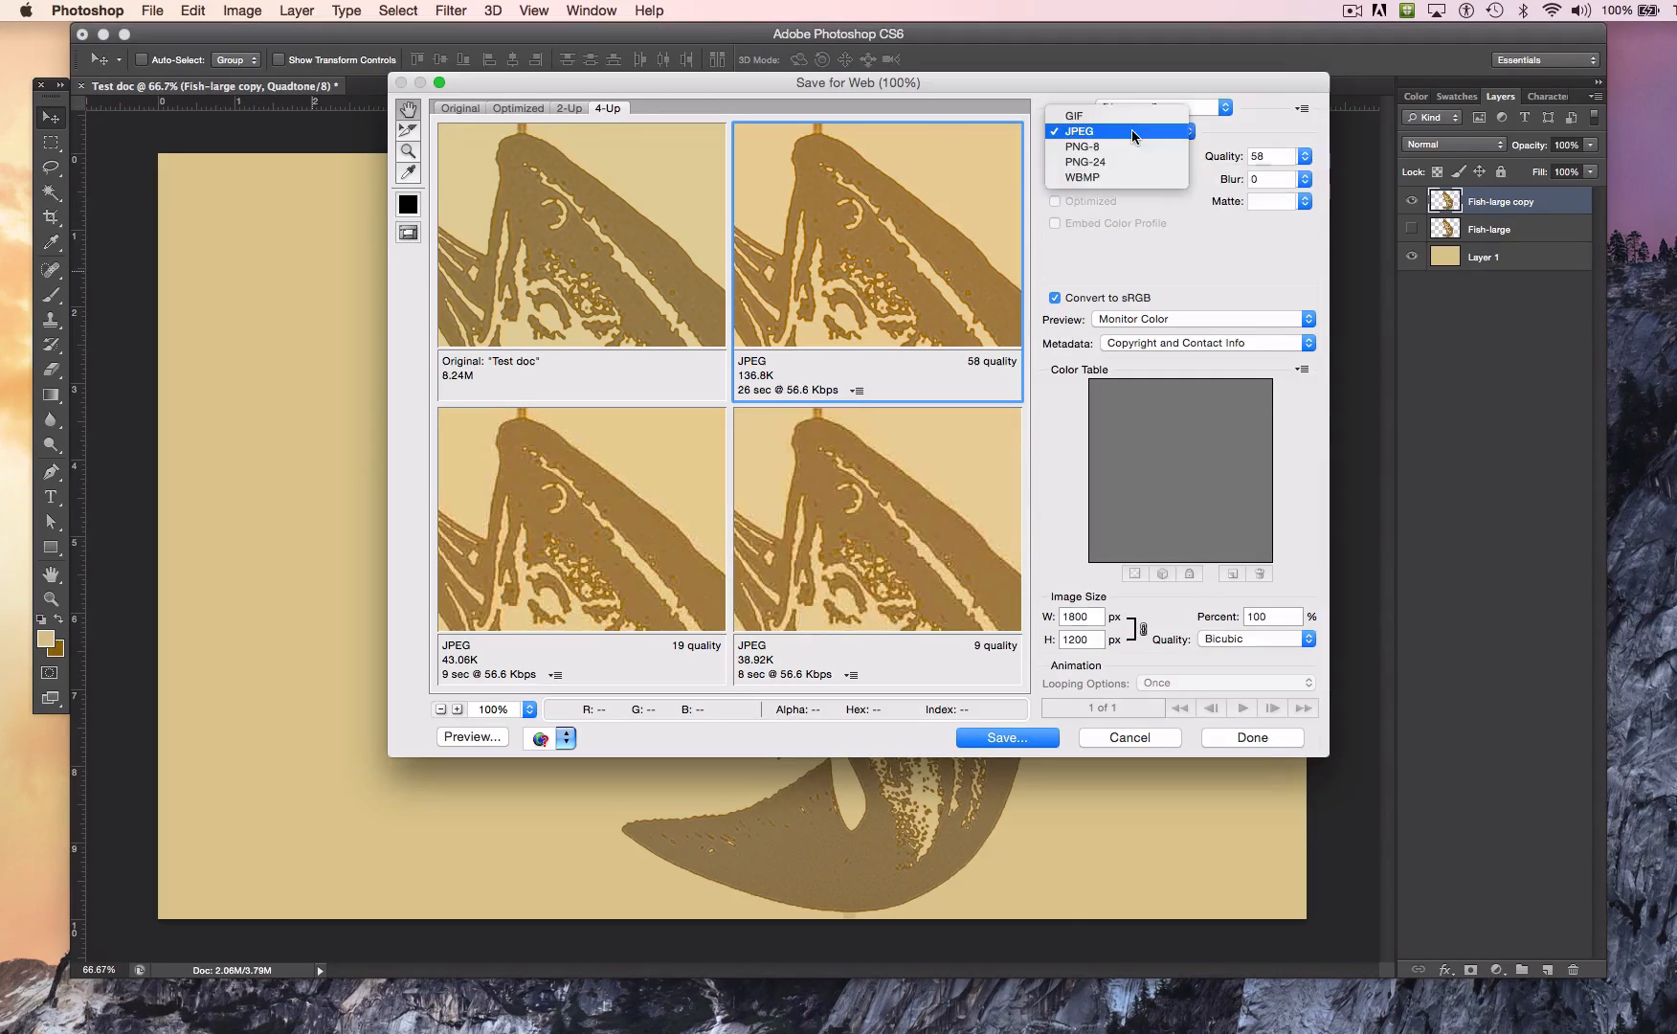
left_click(1077, 122)
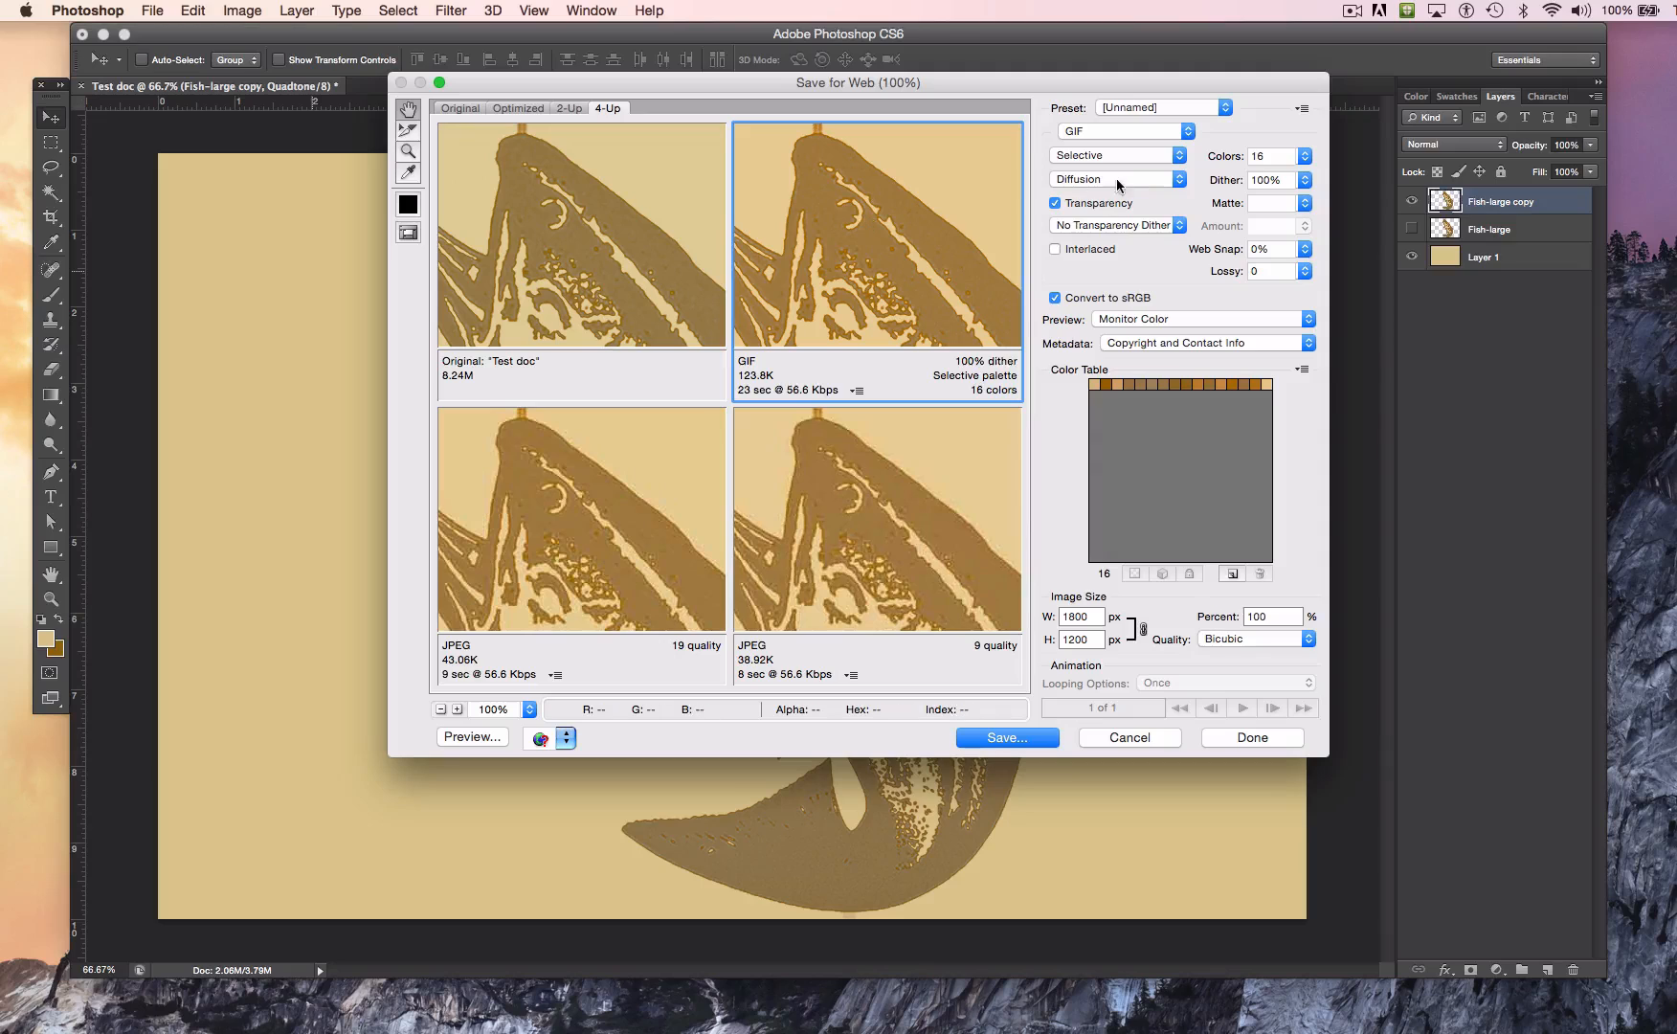
left_click(1304, 156)
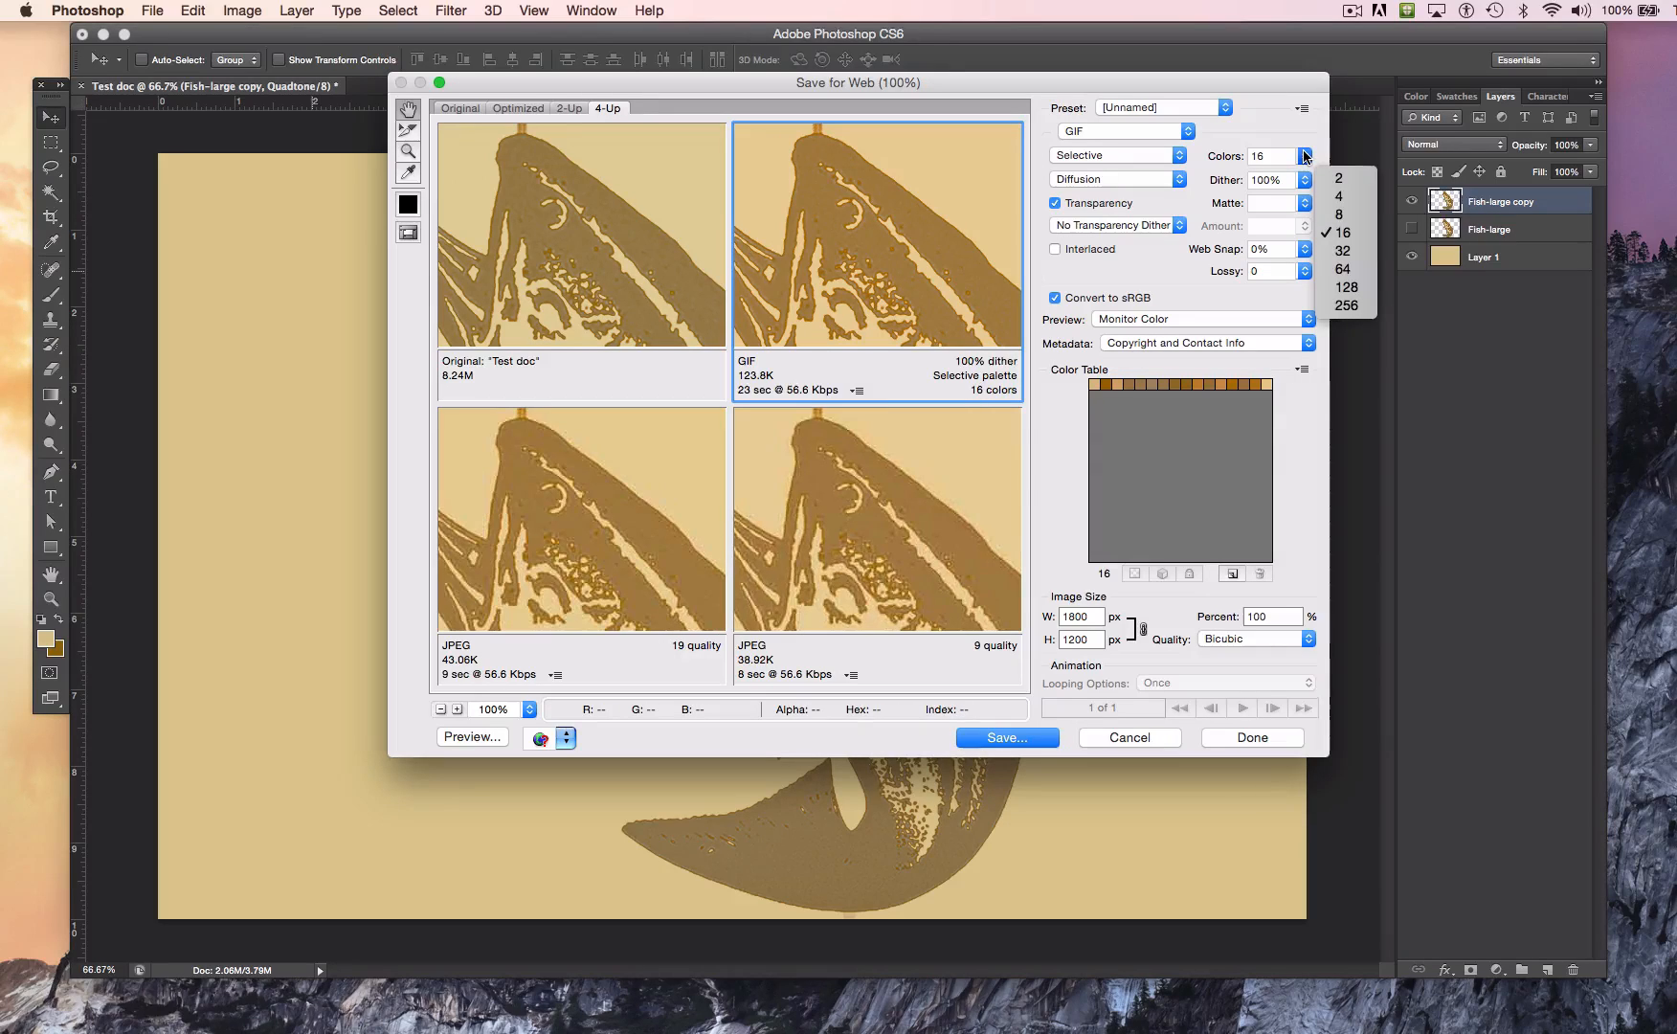
left_click(1339, 251)
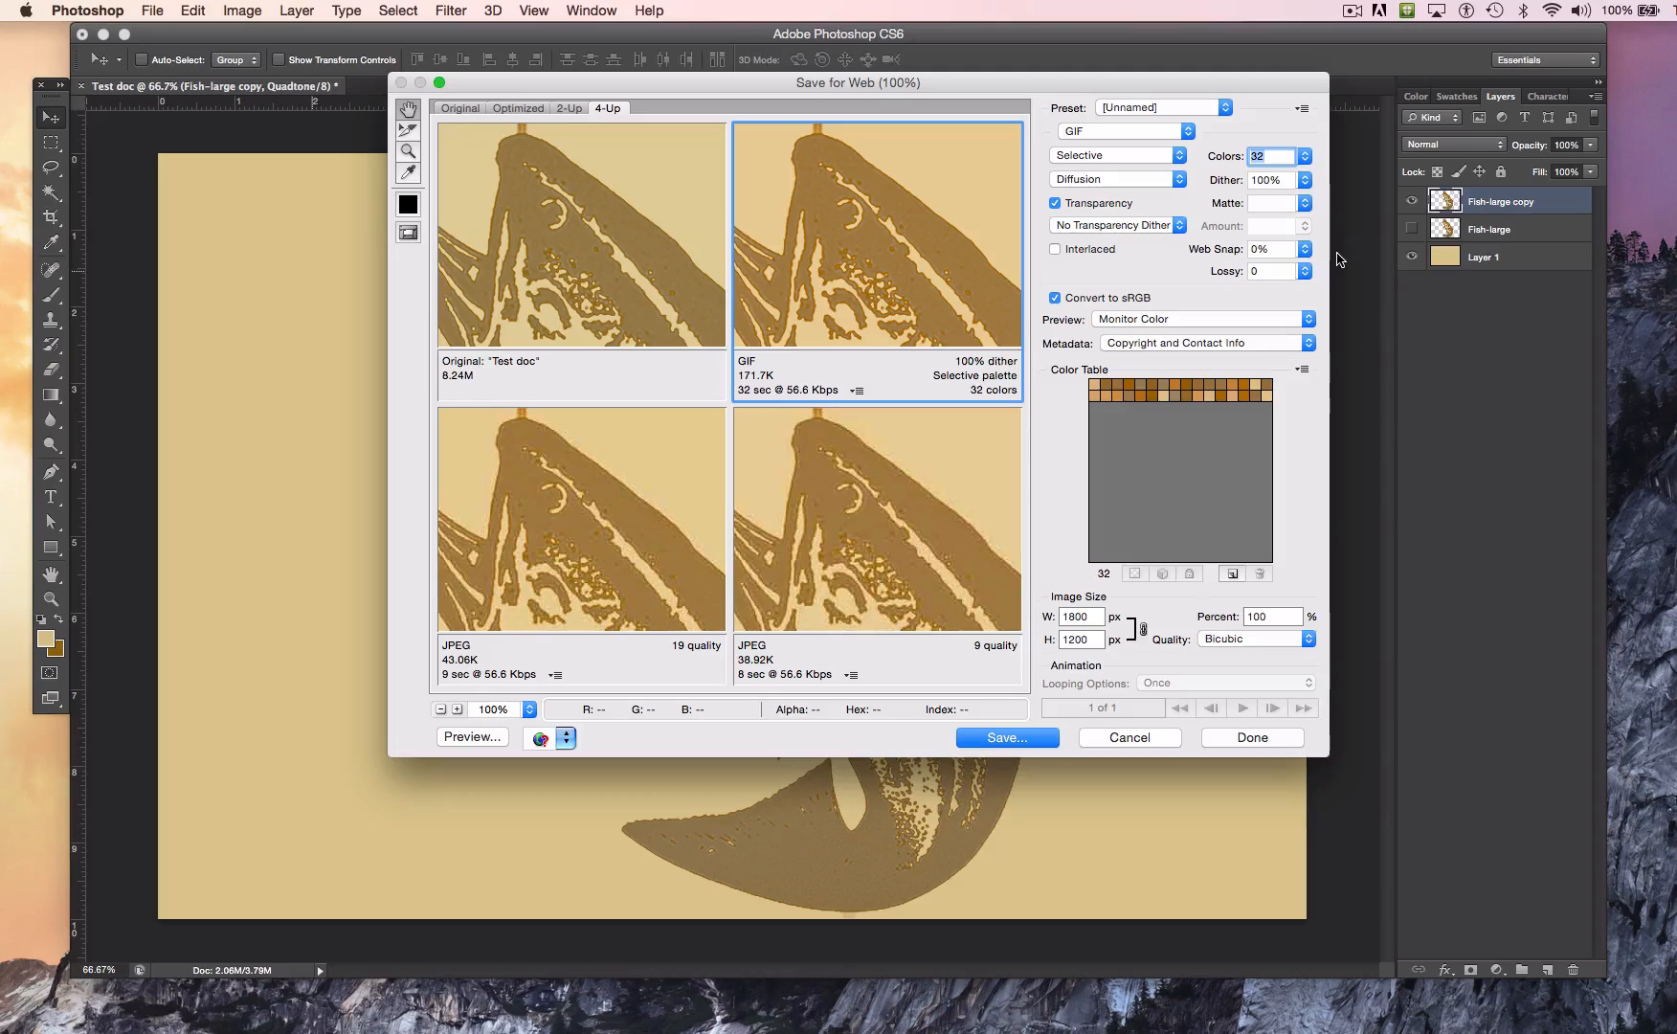
left_click(1306, 157)
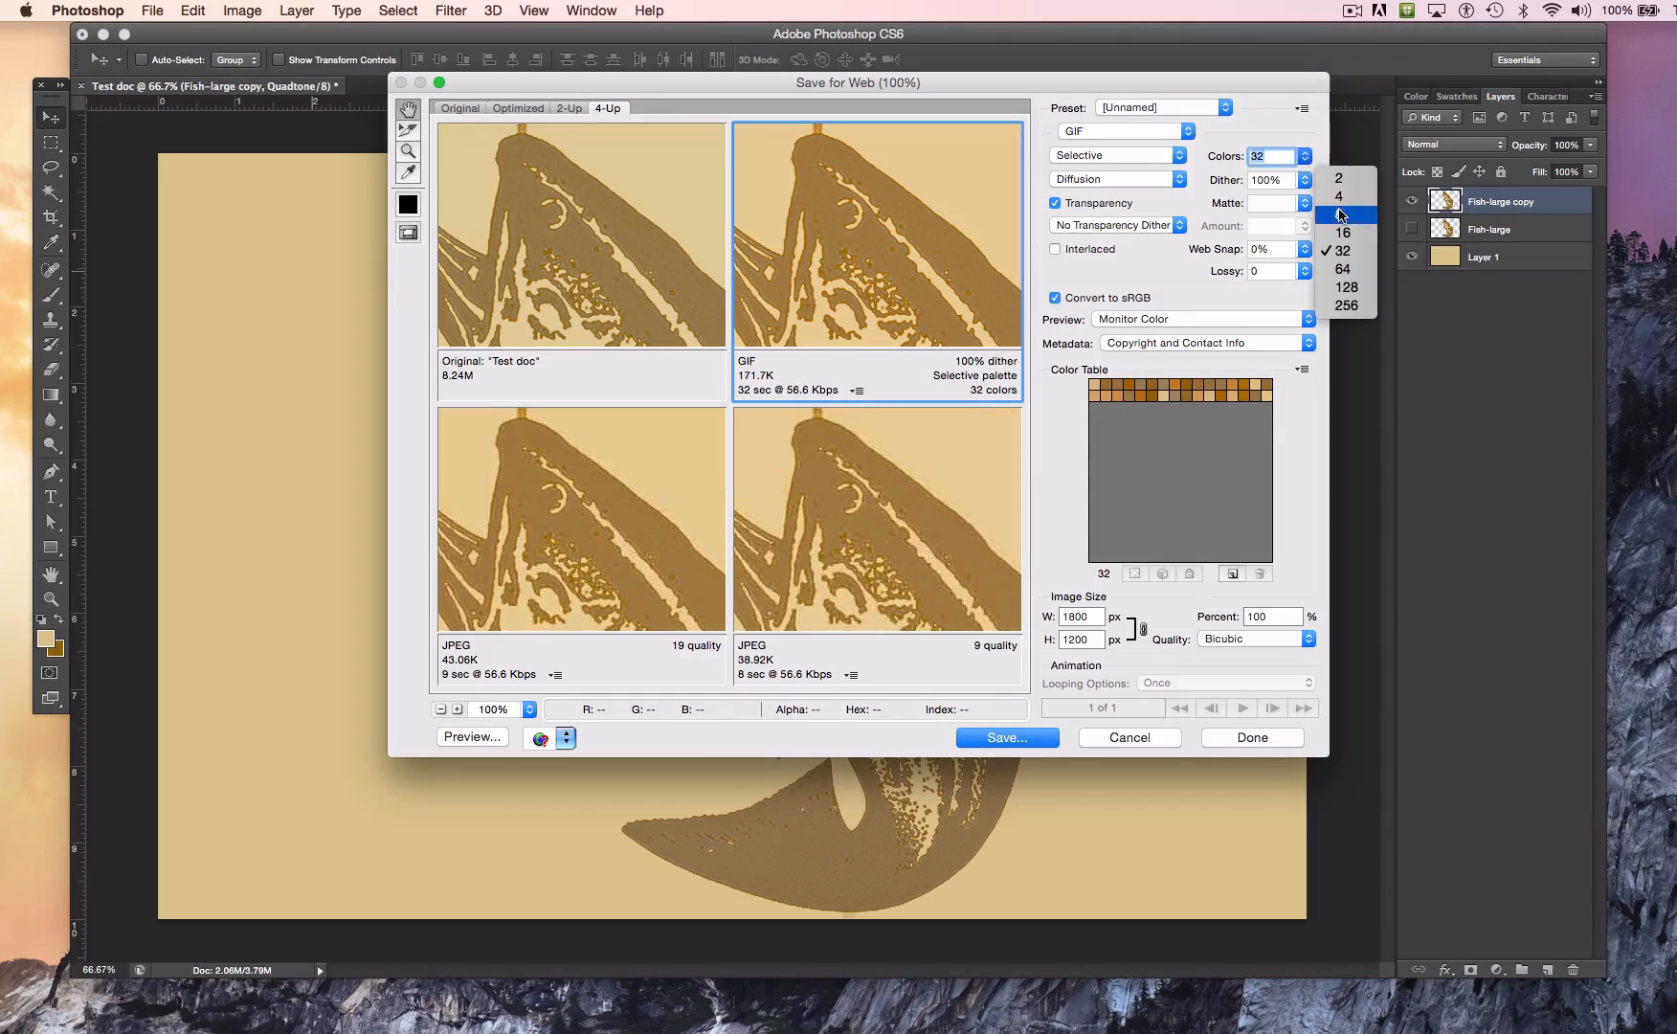
left_click(1338, 197)
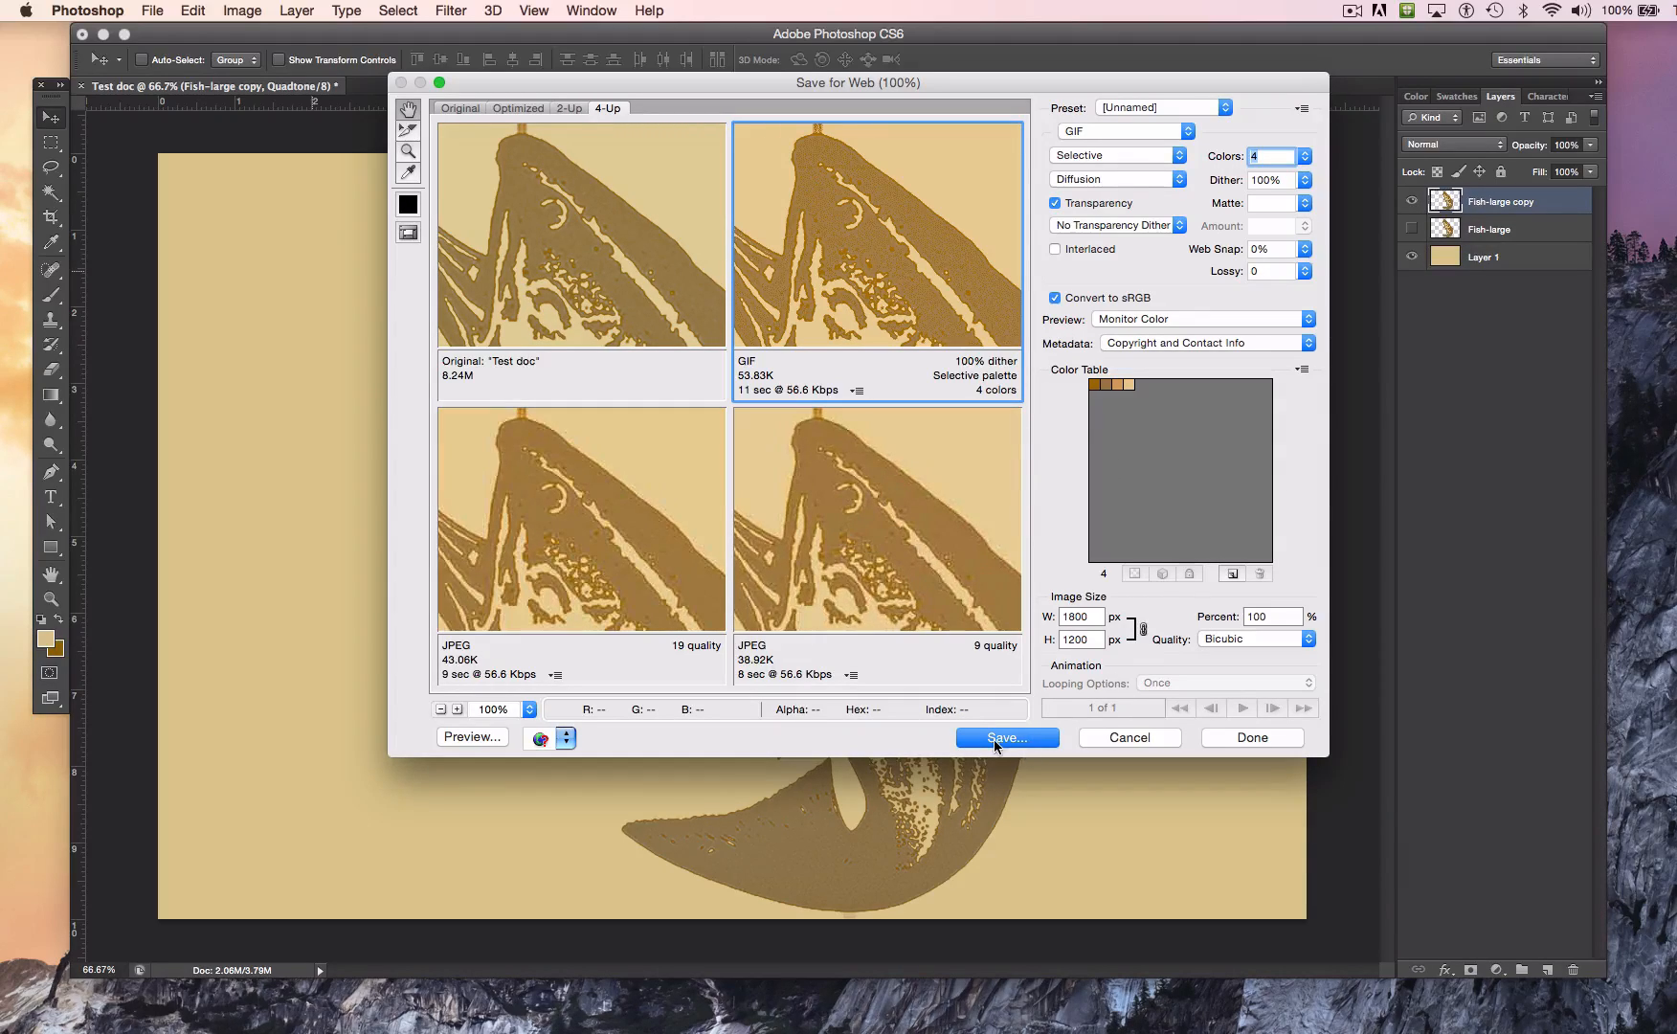
Step: Cancel the Save for Web export and hide the tan Layer 1 background
left_click(1130, 737)
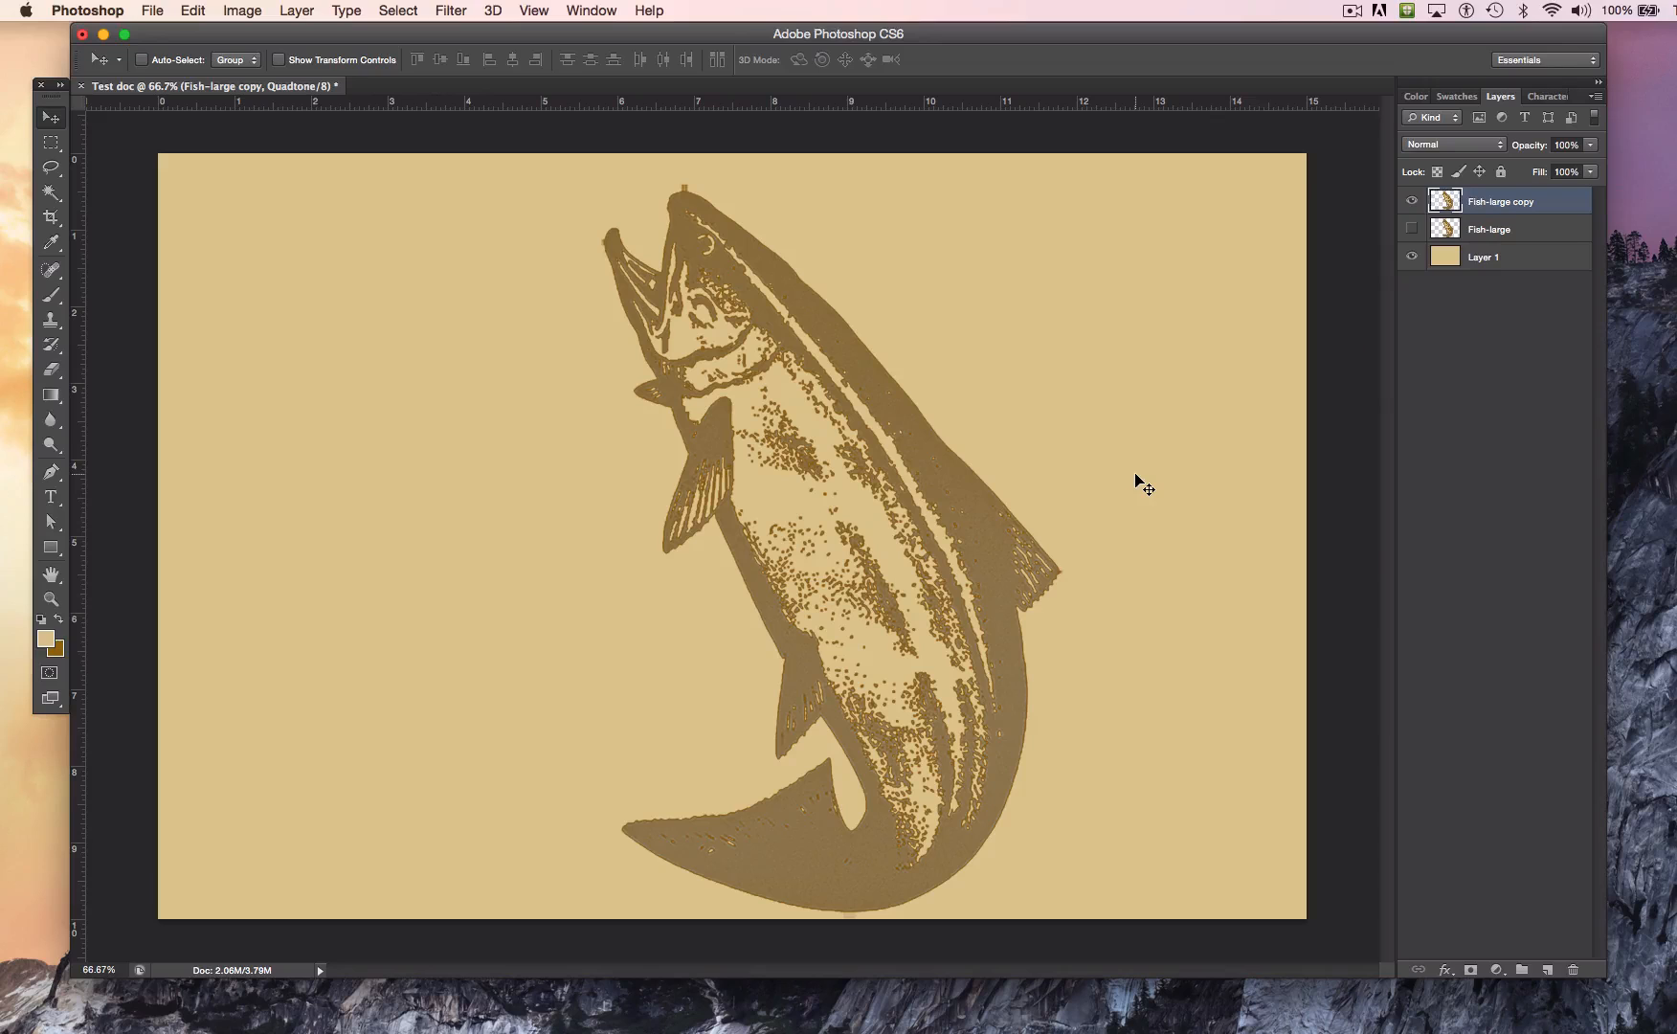
left_click(1411, 257)
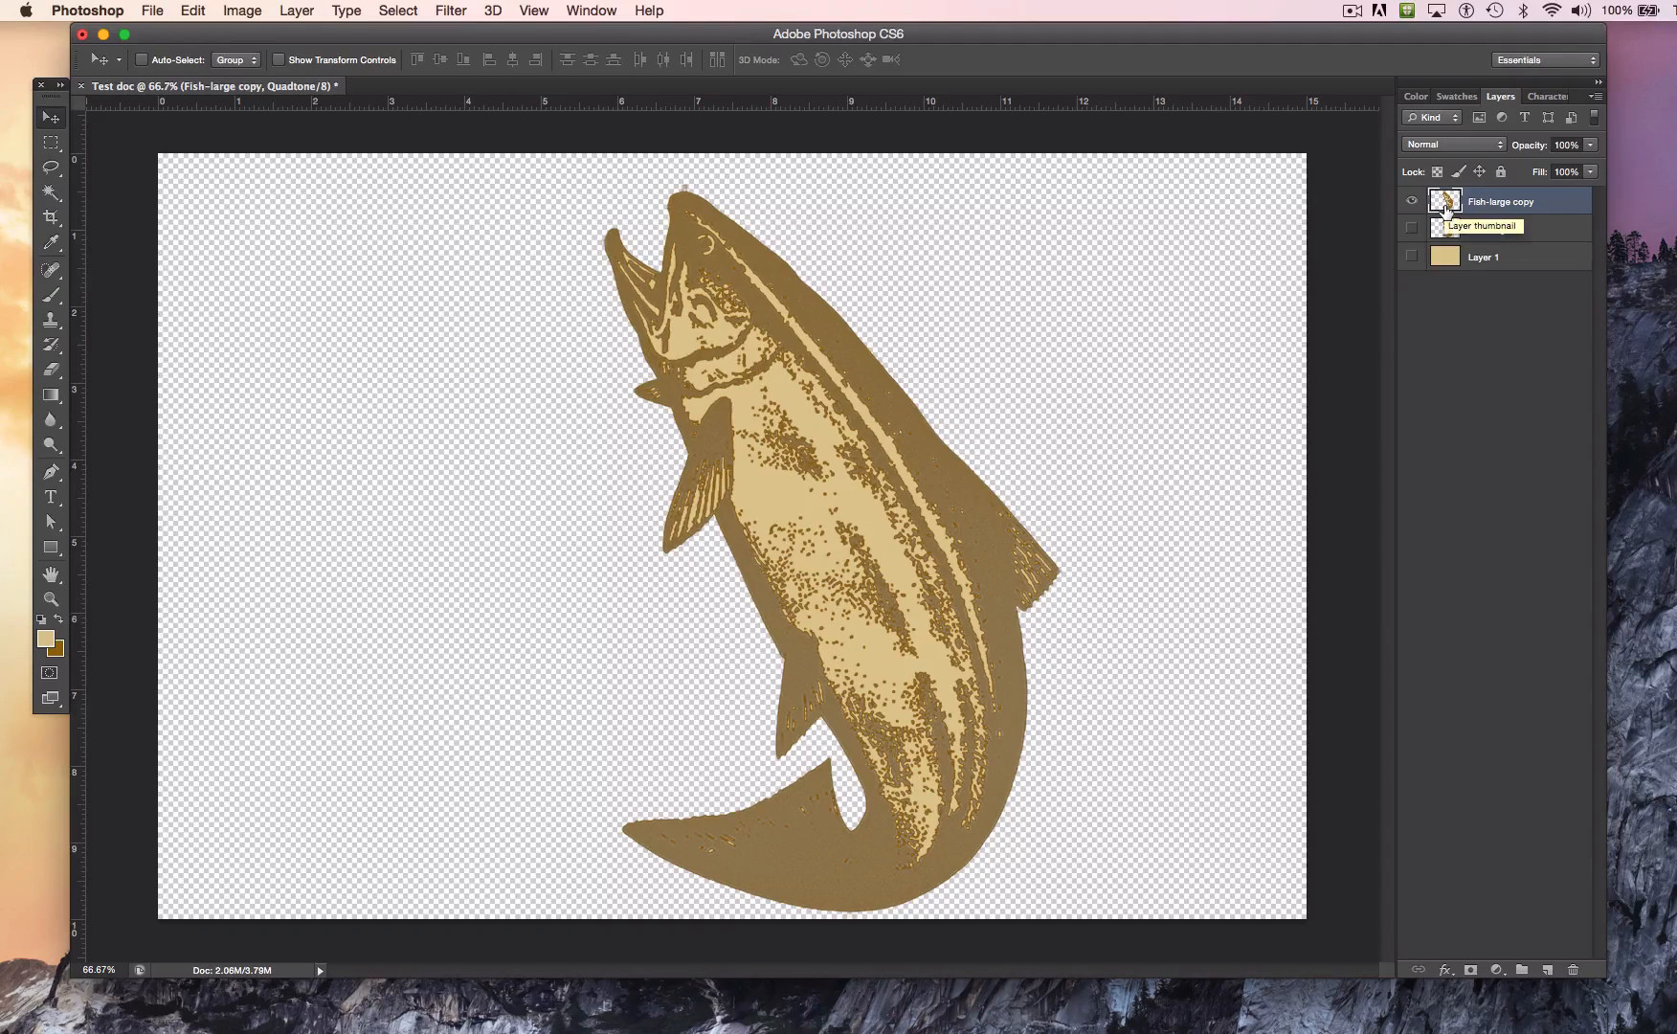
Step: Copy the pixels of Fish-large copy, paste them as a new layer, and hide the Fish-large copy layer
left_click_drag(1445, 207, 1446, 200)
left_click(1446, 200, "super")
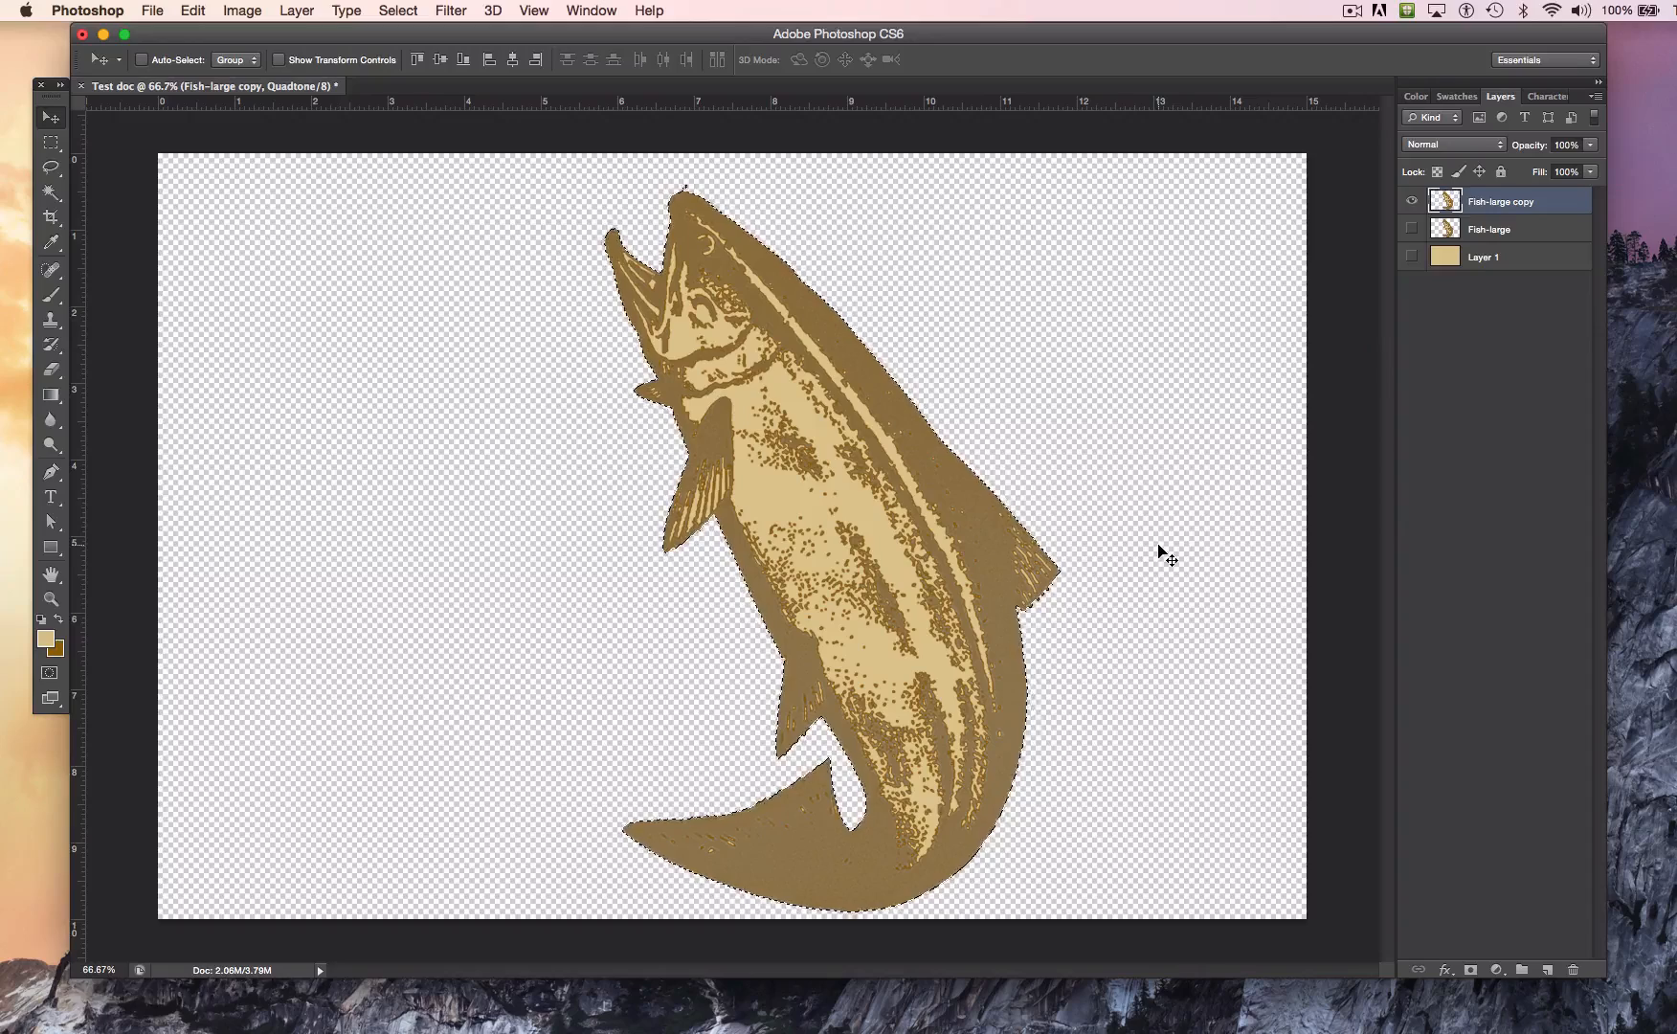
left_click(194, 11)
left_click(233, 162)
left_click(193, 11)
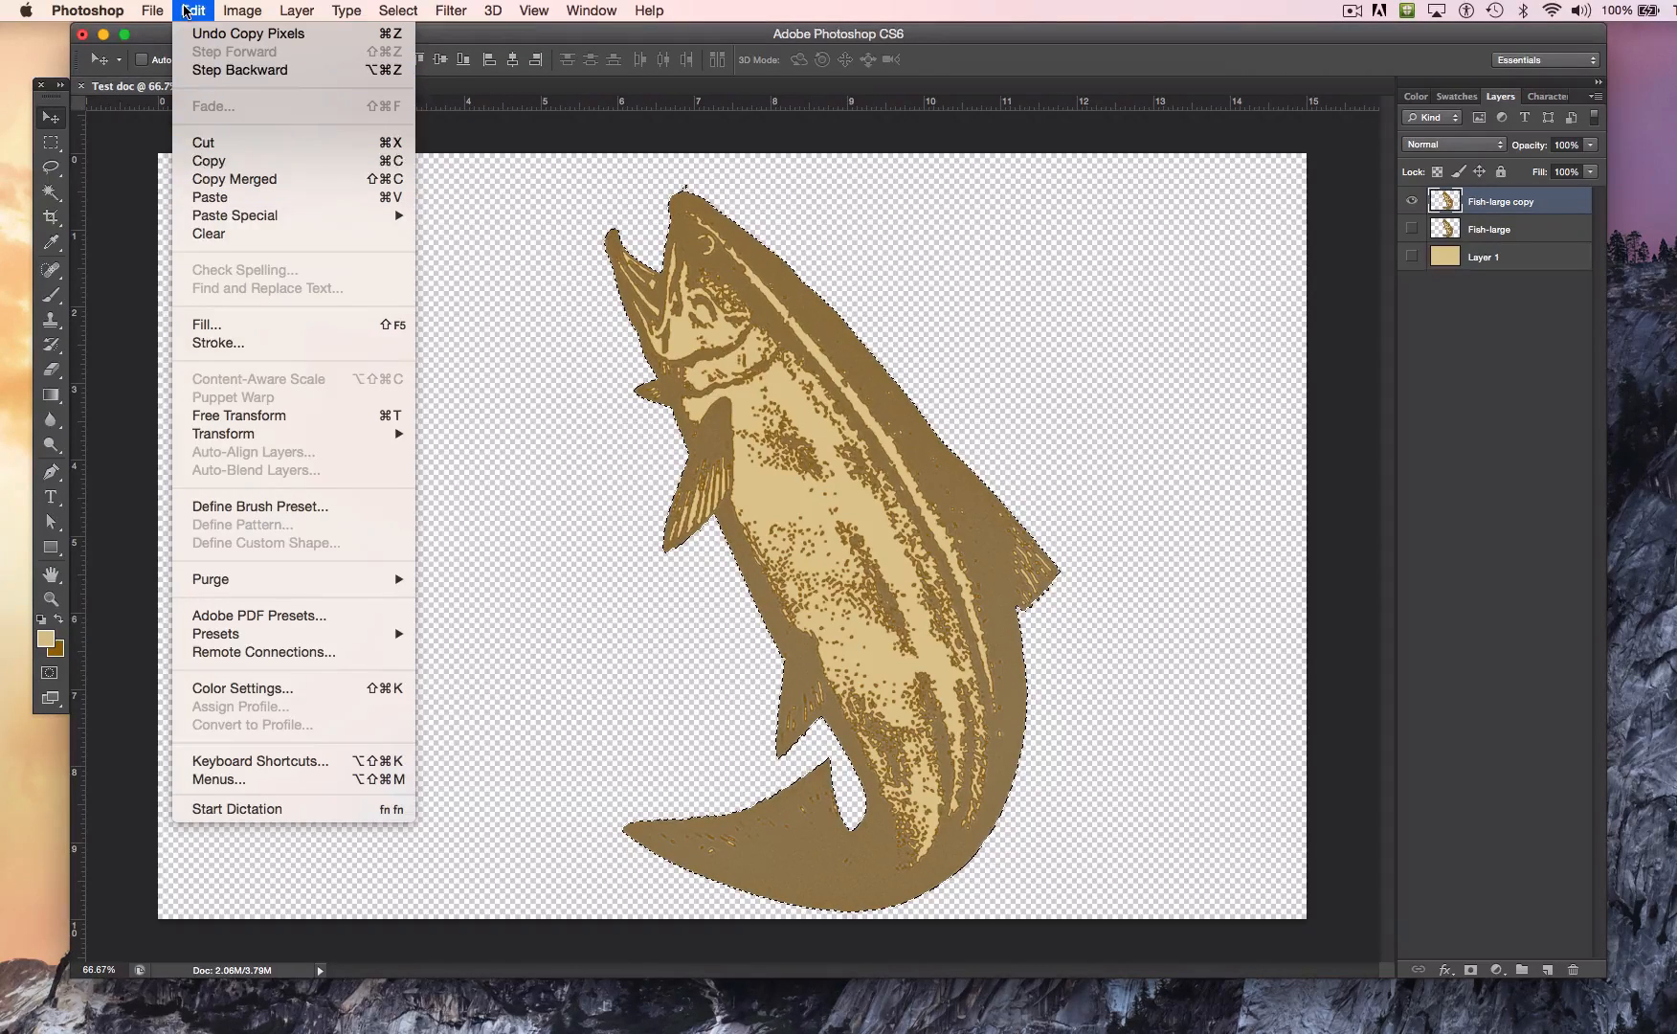
left_click(254, 197)
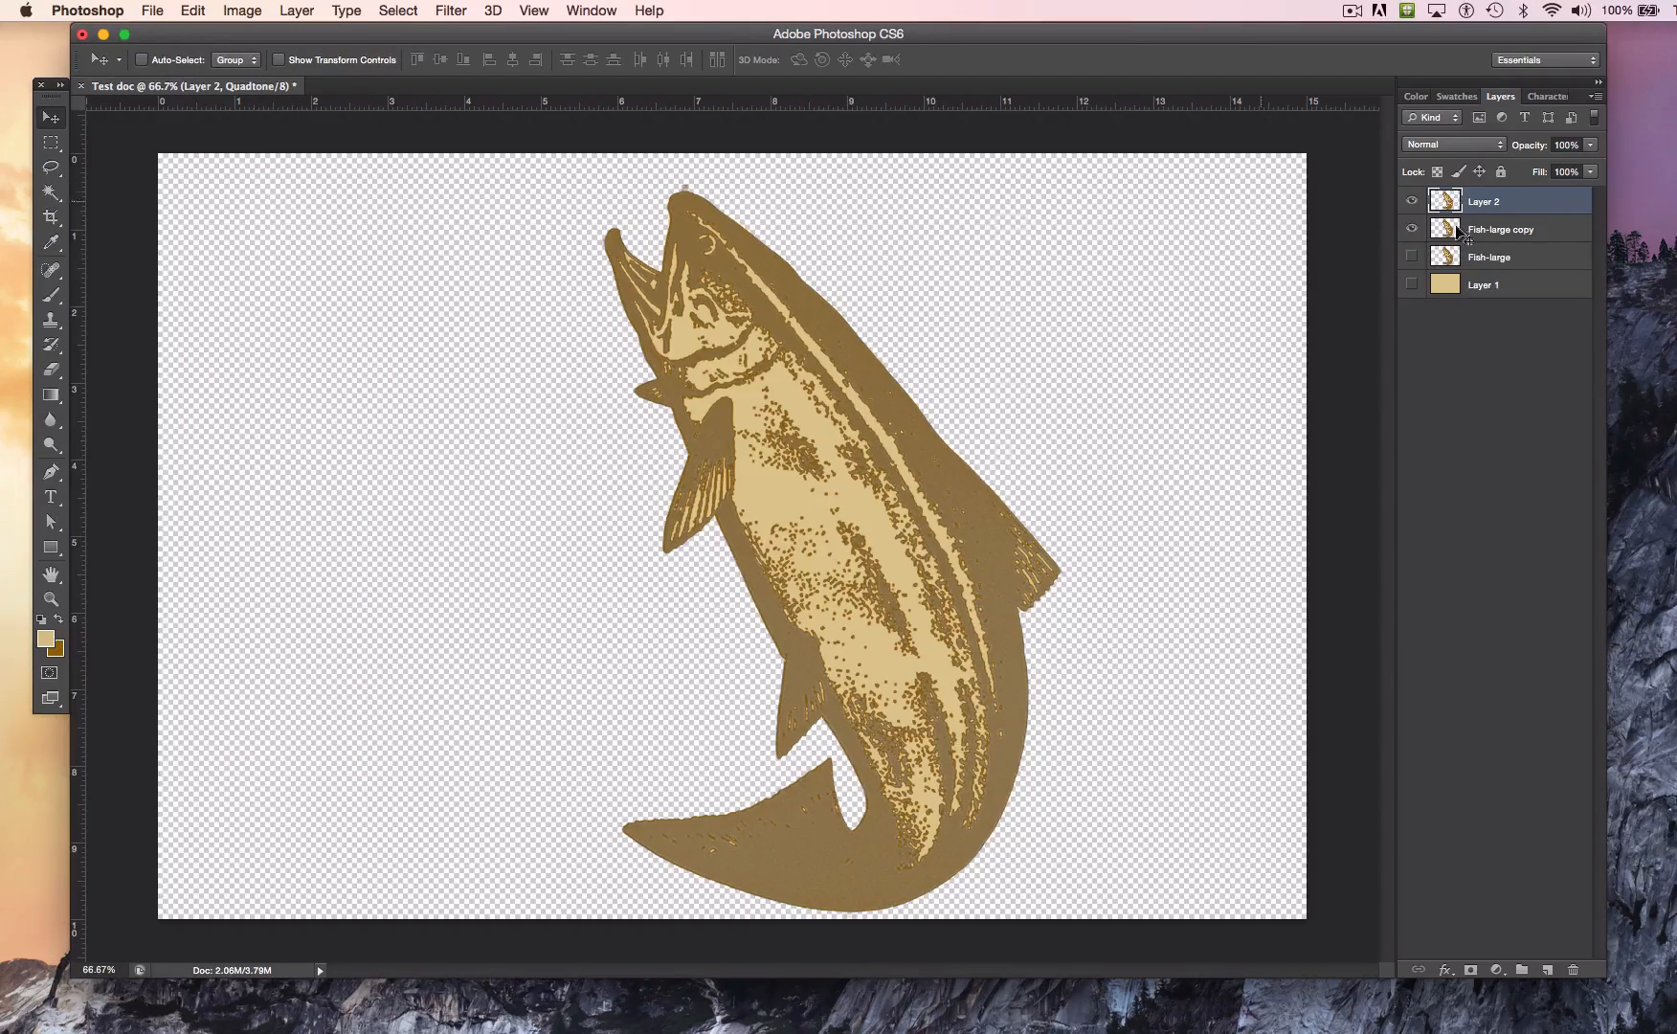
left_click(1413, 230)
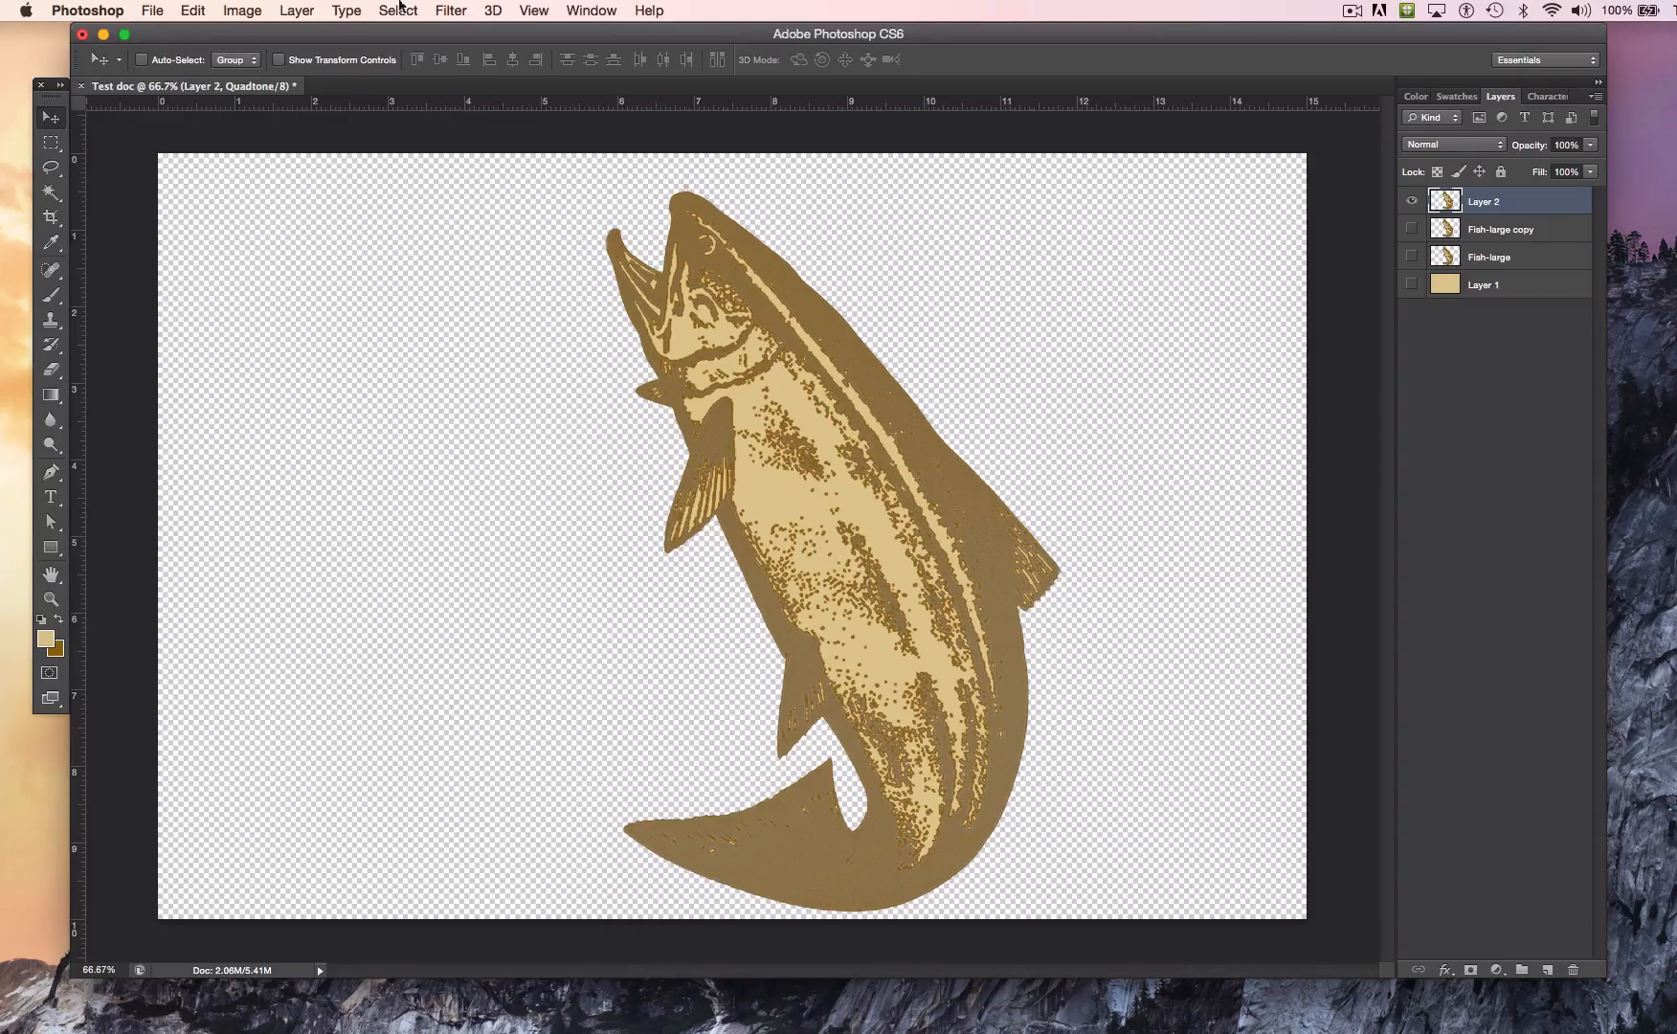
Step: Free-transform the fish on Layer 2, scaling it down to about 86% and moving it up and slightly left
left_click(196, 11)
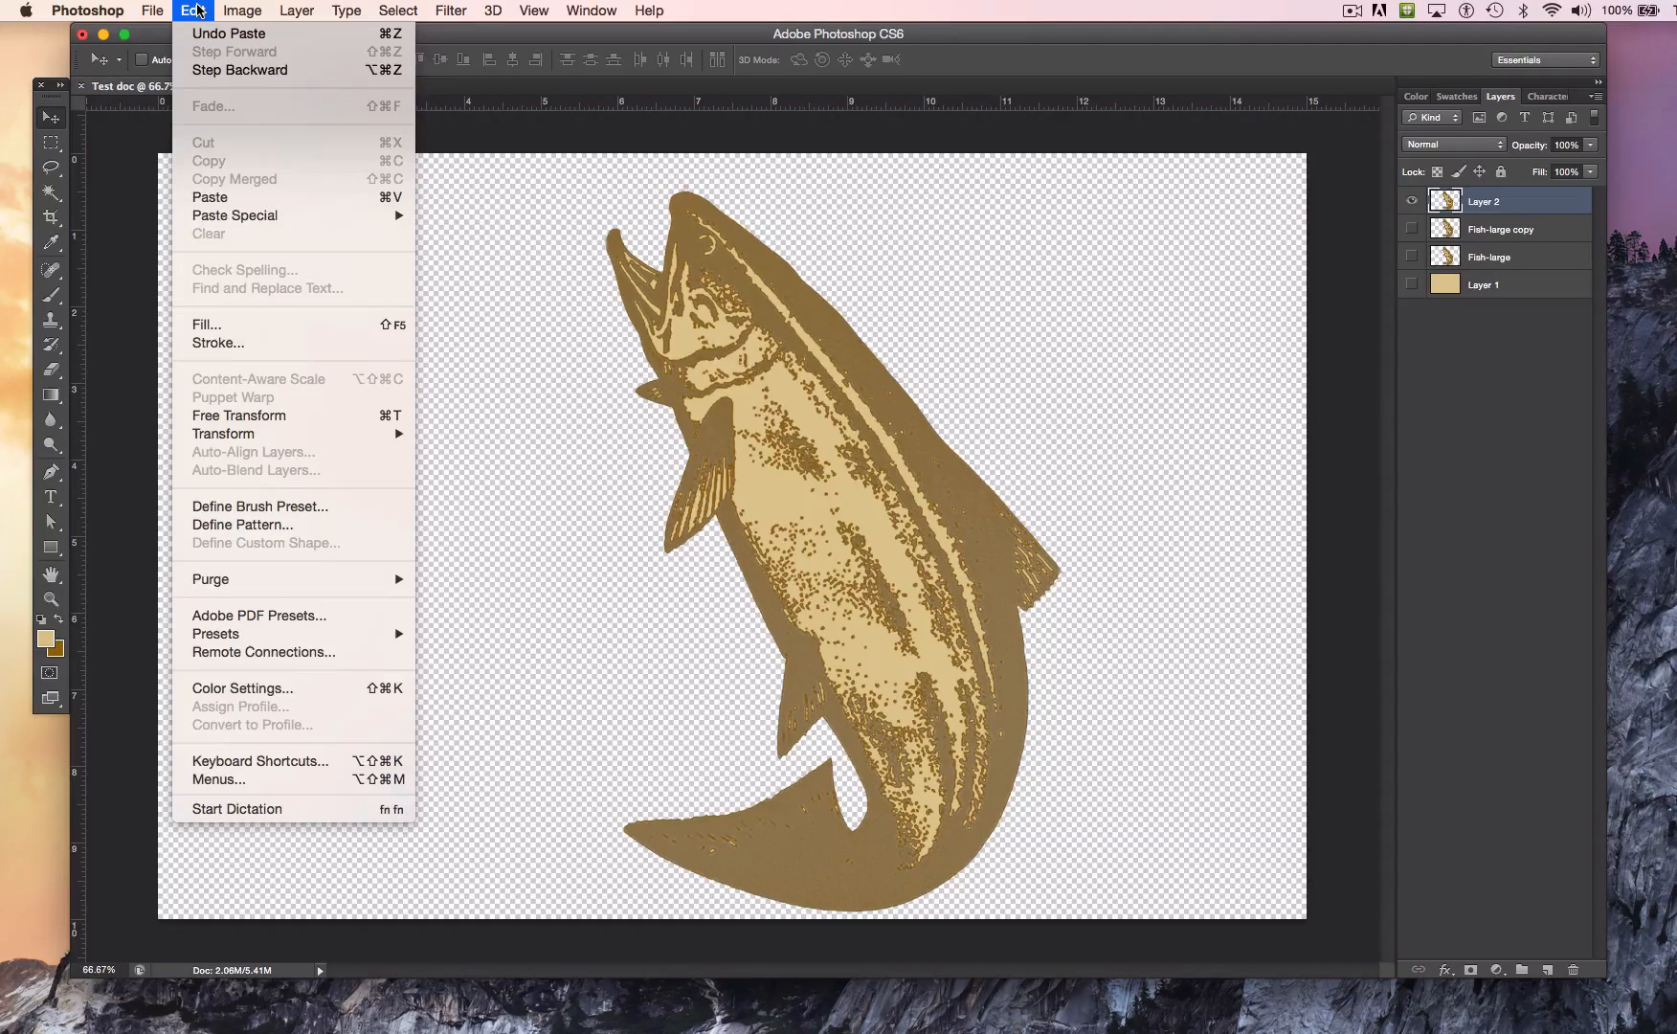
left_click(370, 418)
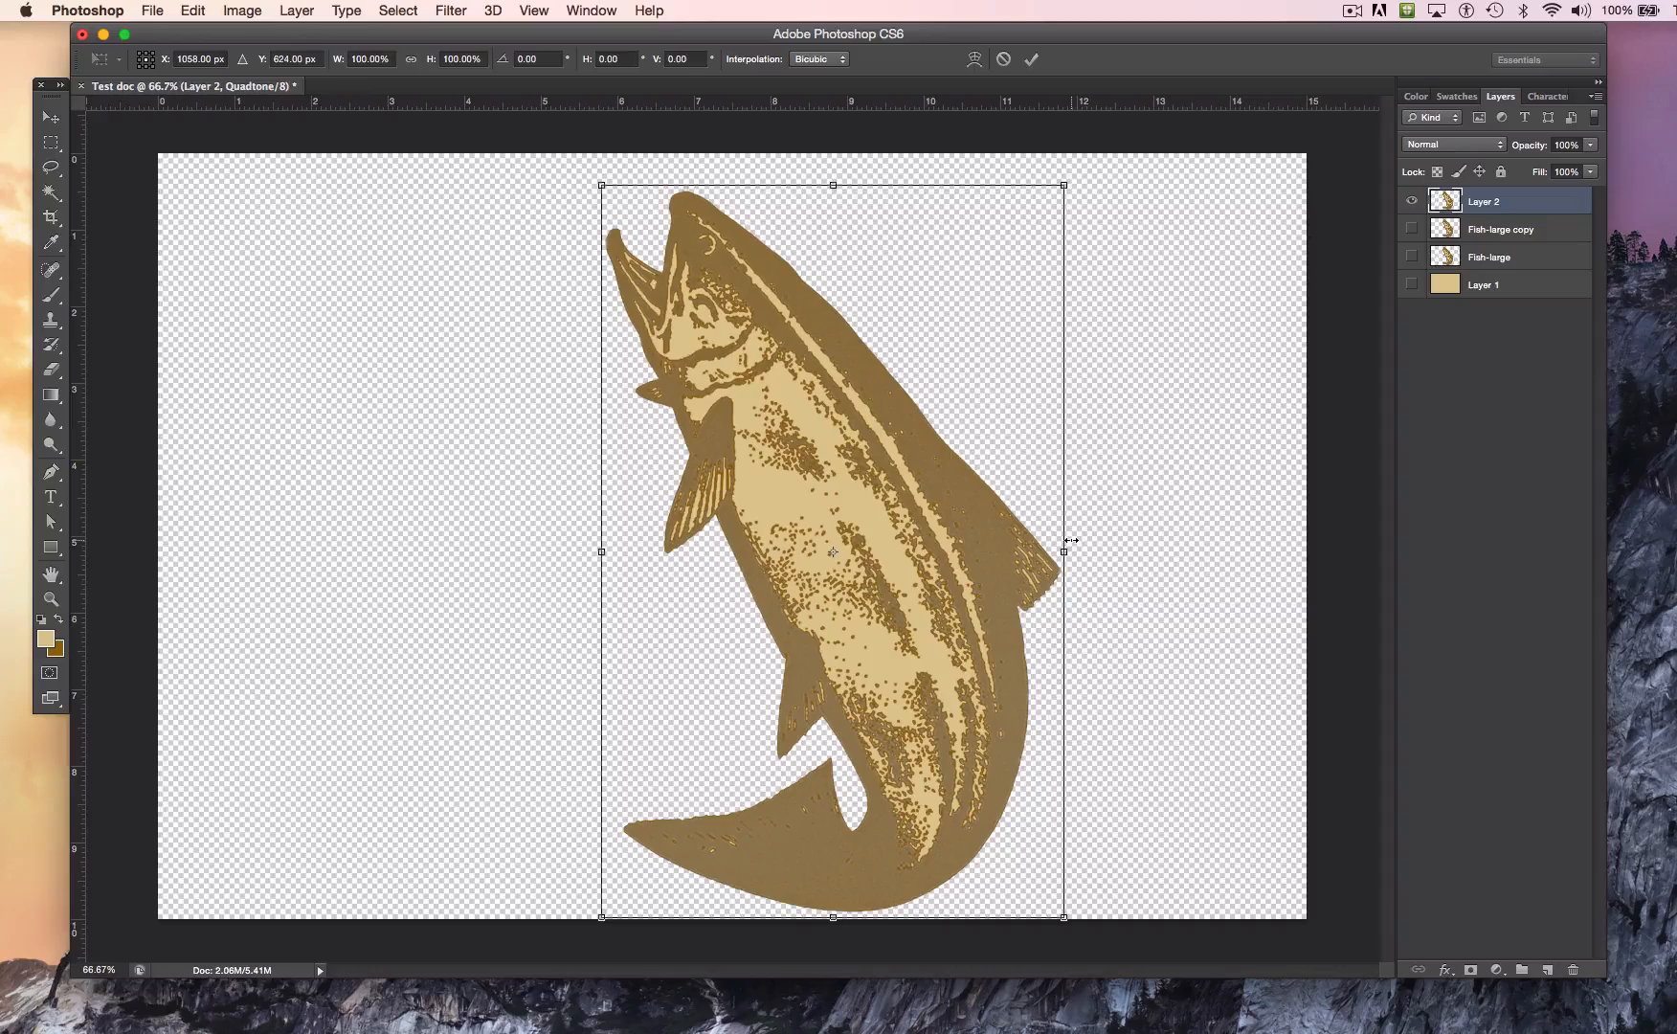
mouse_move(1064, 555)
left_mouse_down()
mouse_move(1135, 553)
mouse_move(1052, 555)
mouse_move(1080, 574)
mouse_move(1037, 571)
mouse_move(1087, 571)
mouse_move(1038, 571)
mouse_move(1052, 574)
left_mouse_up()
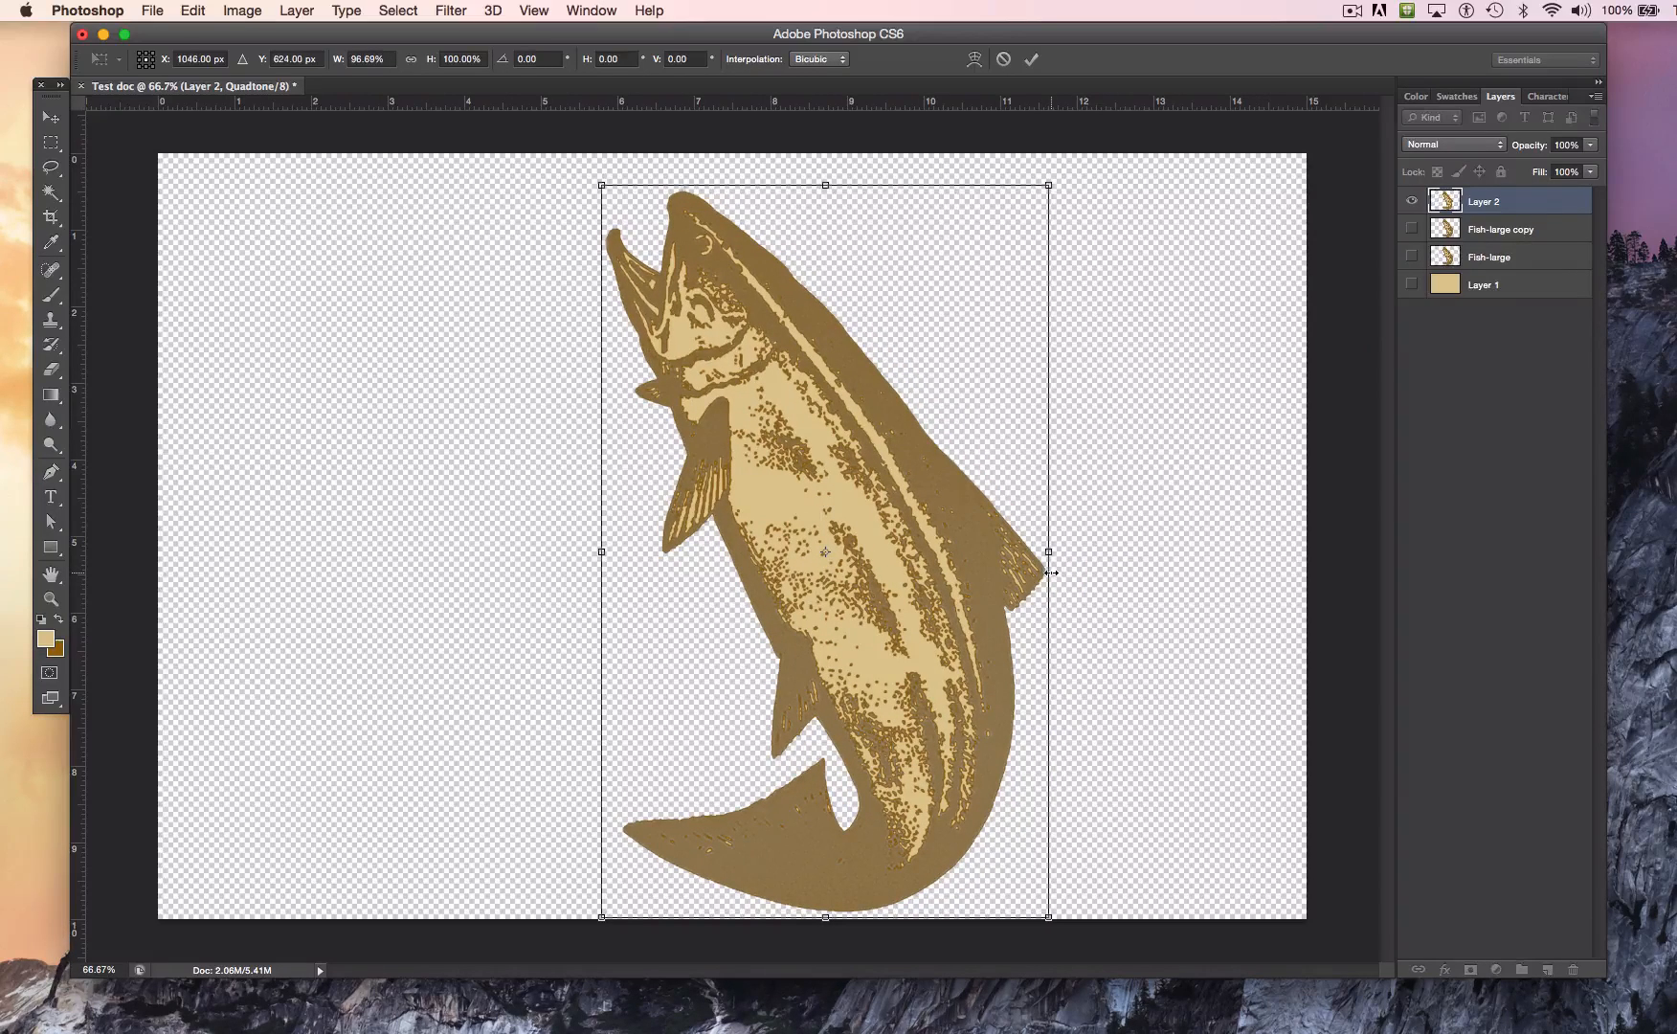
key("super+z")
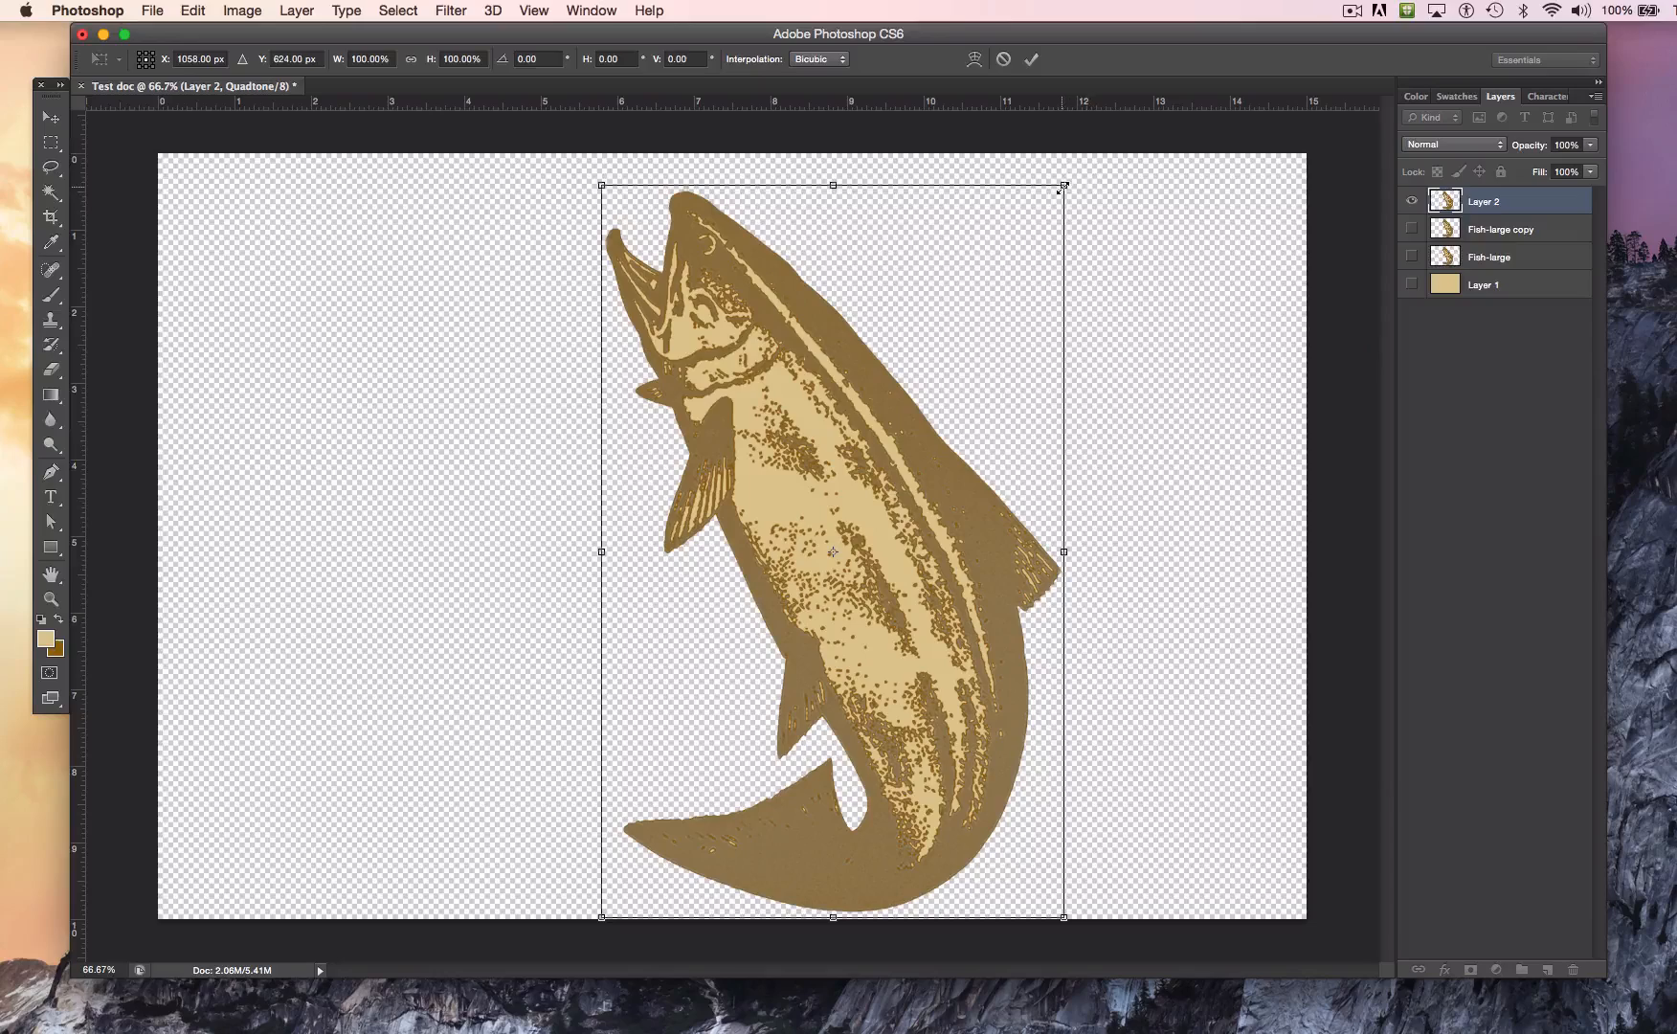
left_click_drag(1064, 186, 1224, 252)
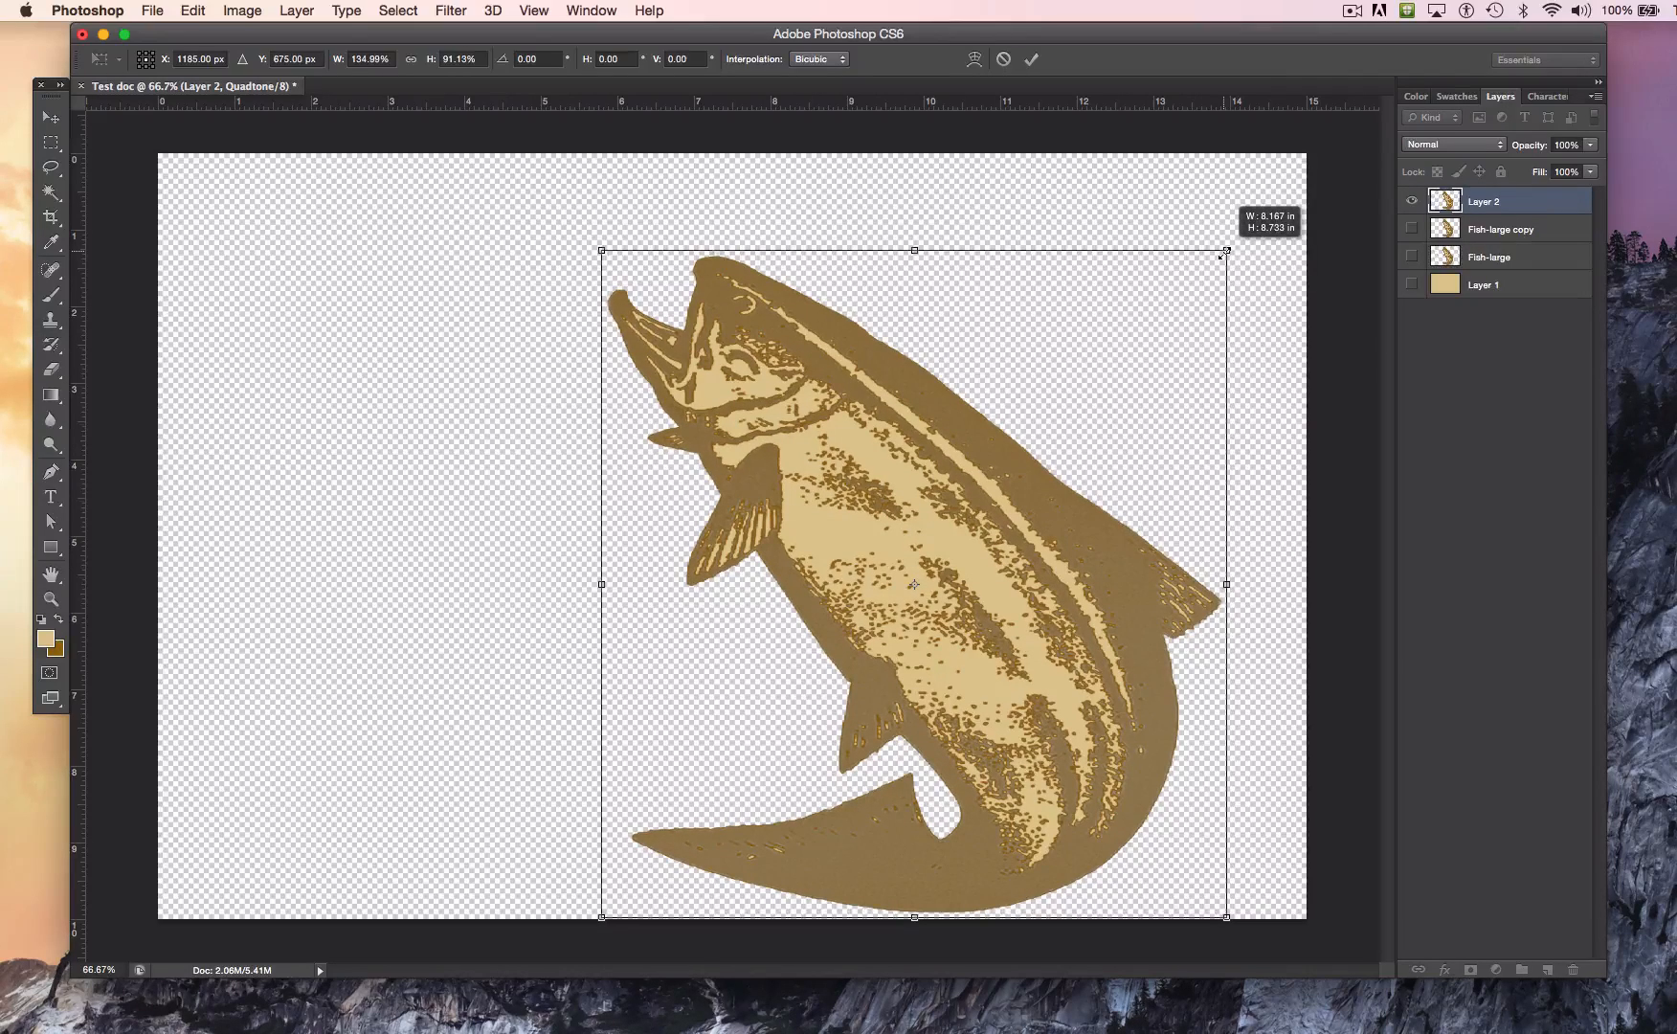
left_click_drag(1225, 250, 1133, 376)
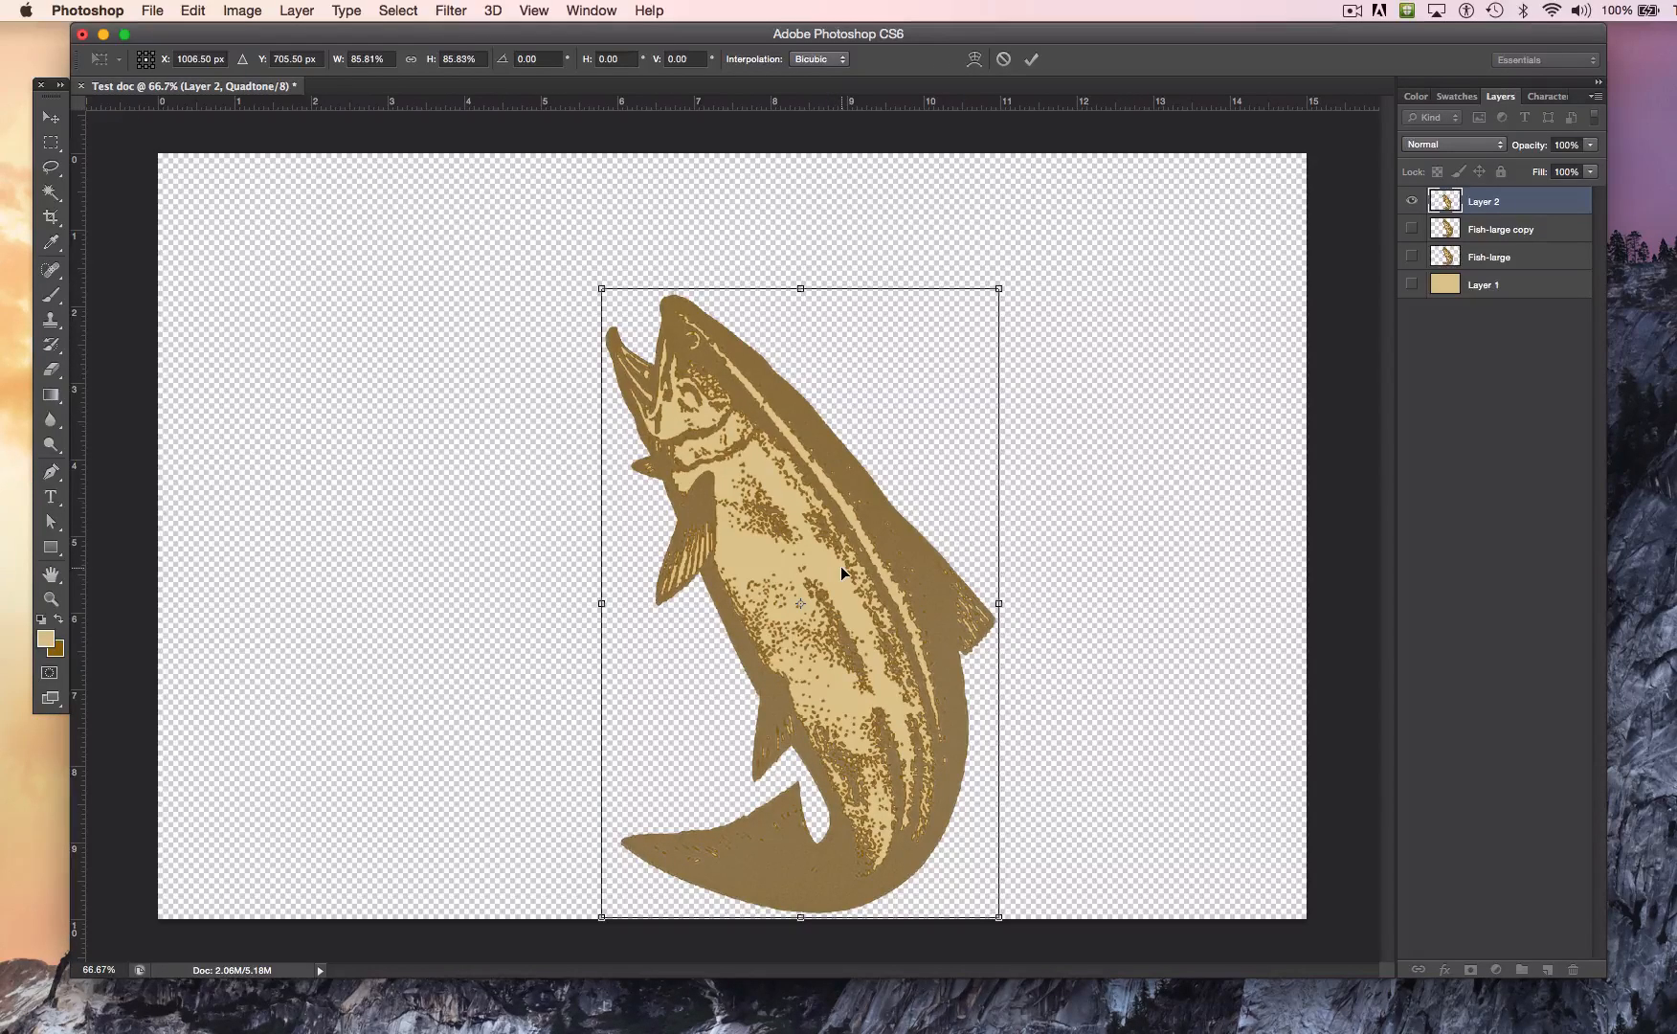
left_click_drag(807, 539, 791, 454)
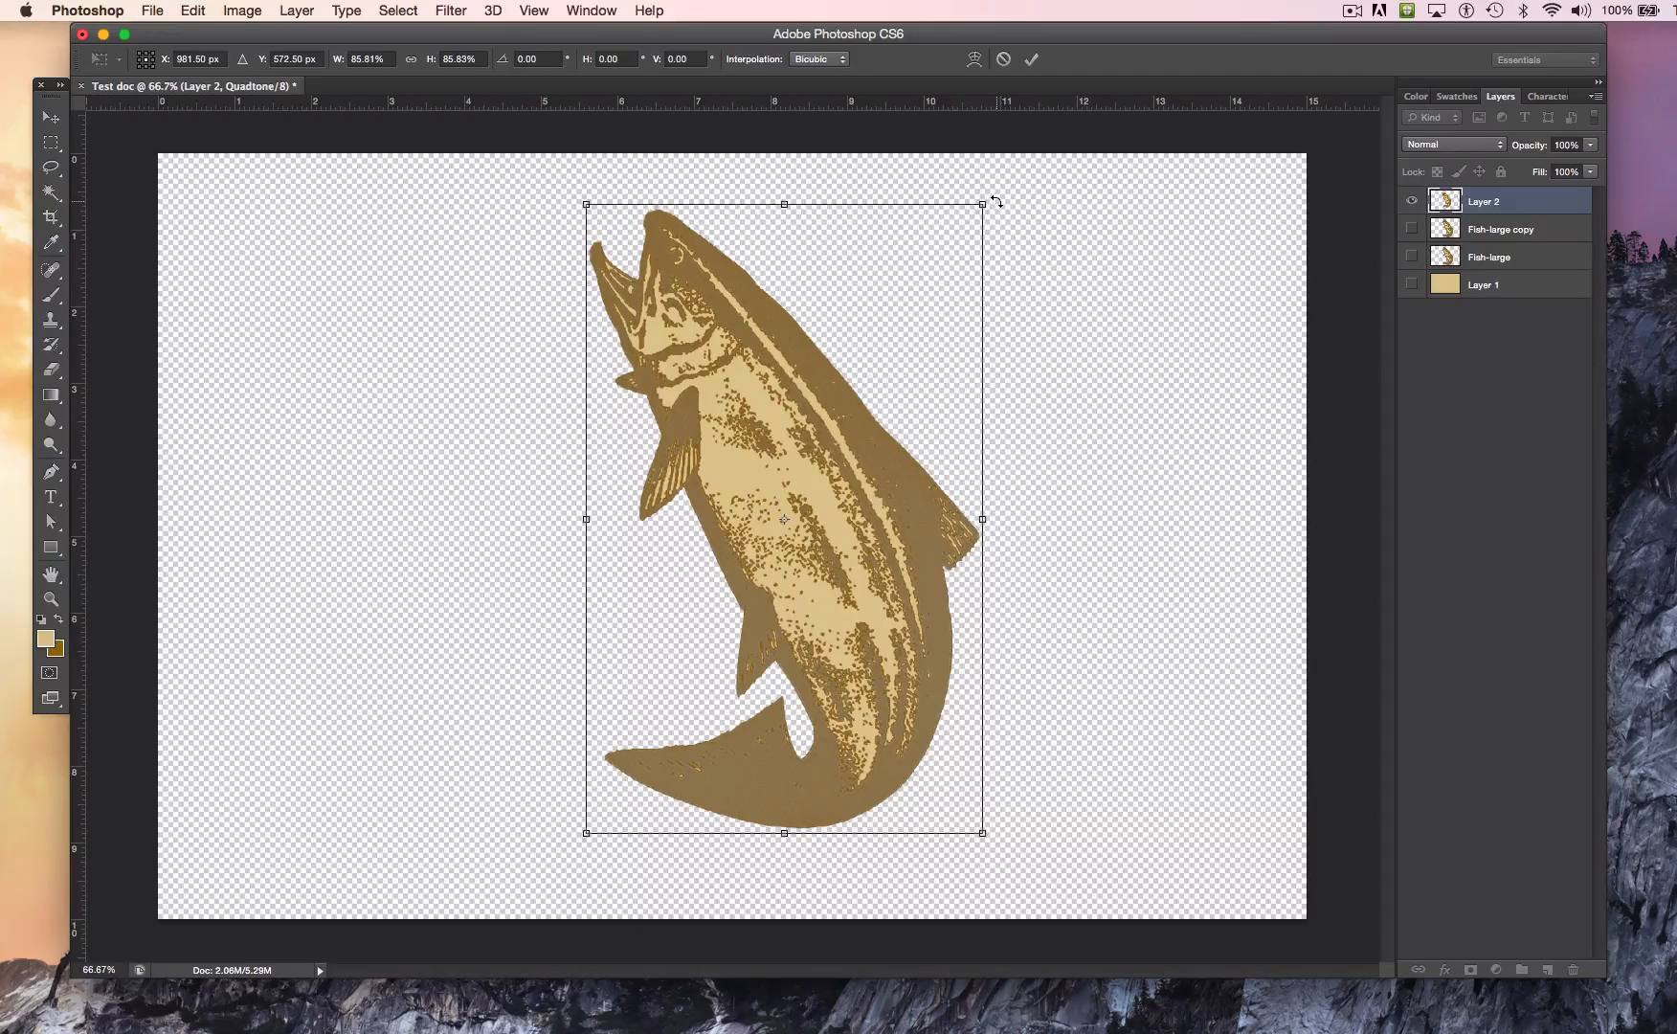
Step: Switch to System Preferences and enlarge the cursor size in the Accessibility display settings
left_click(27, 11)
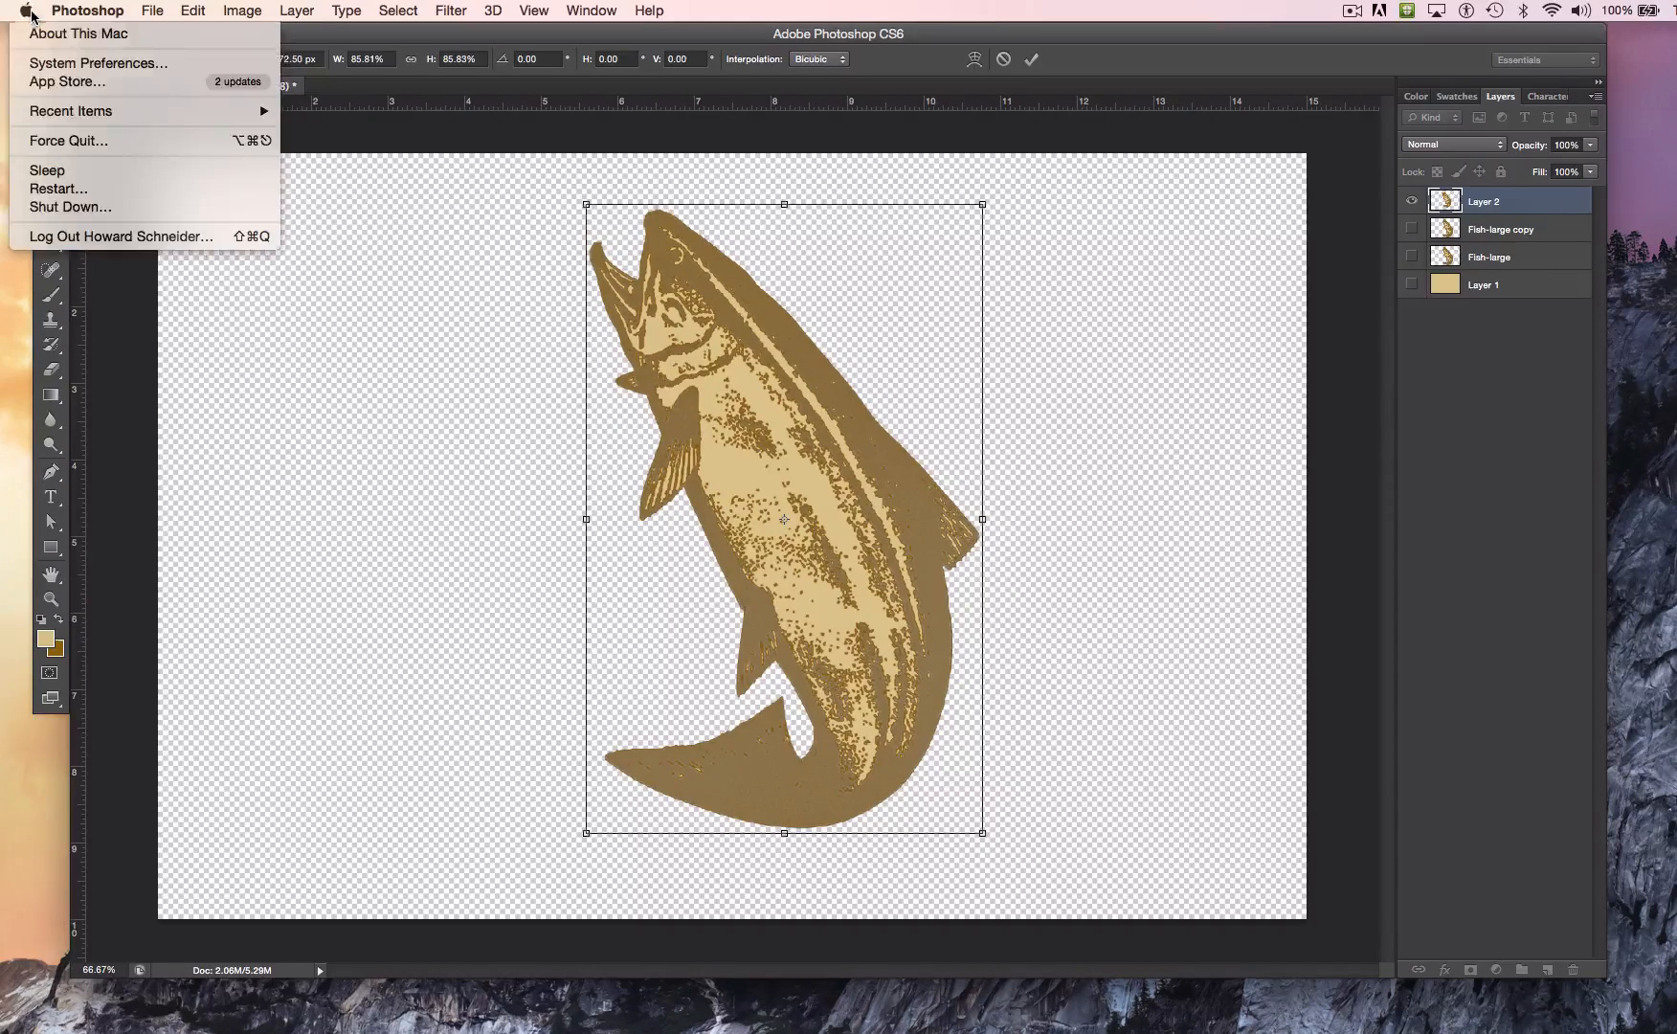
left_click(54, 71)
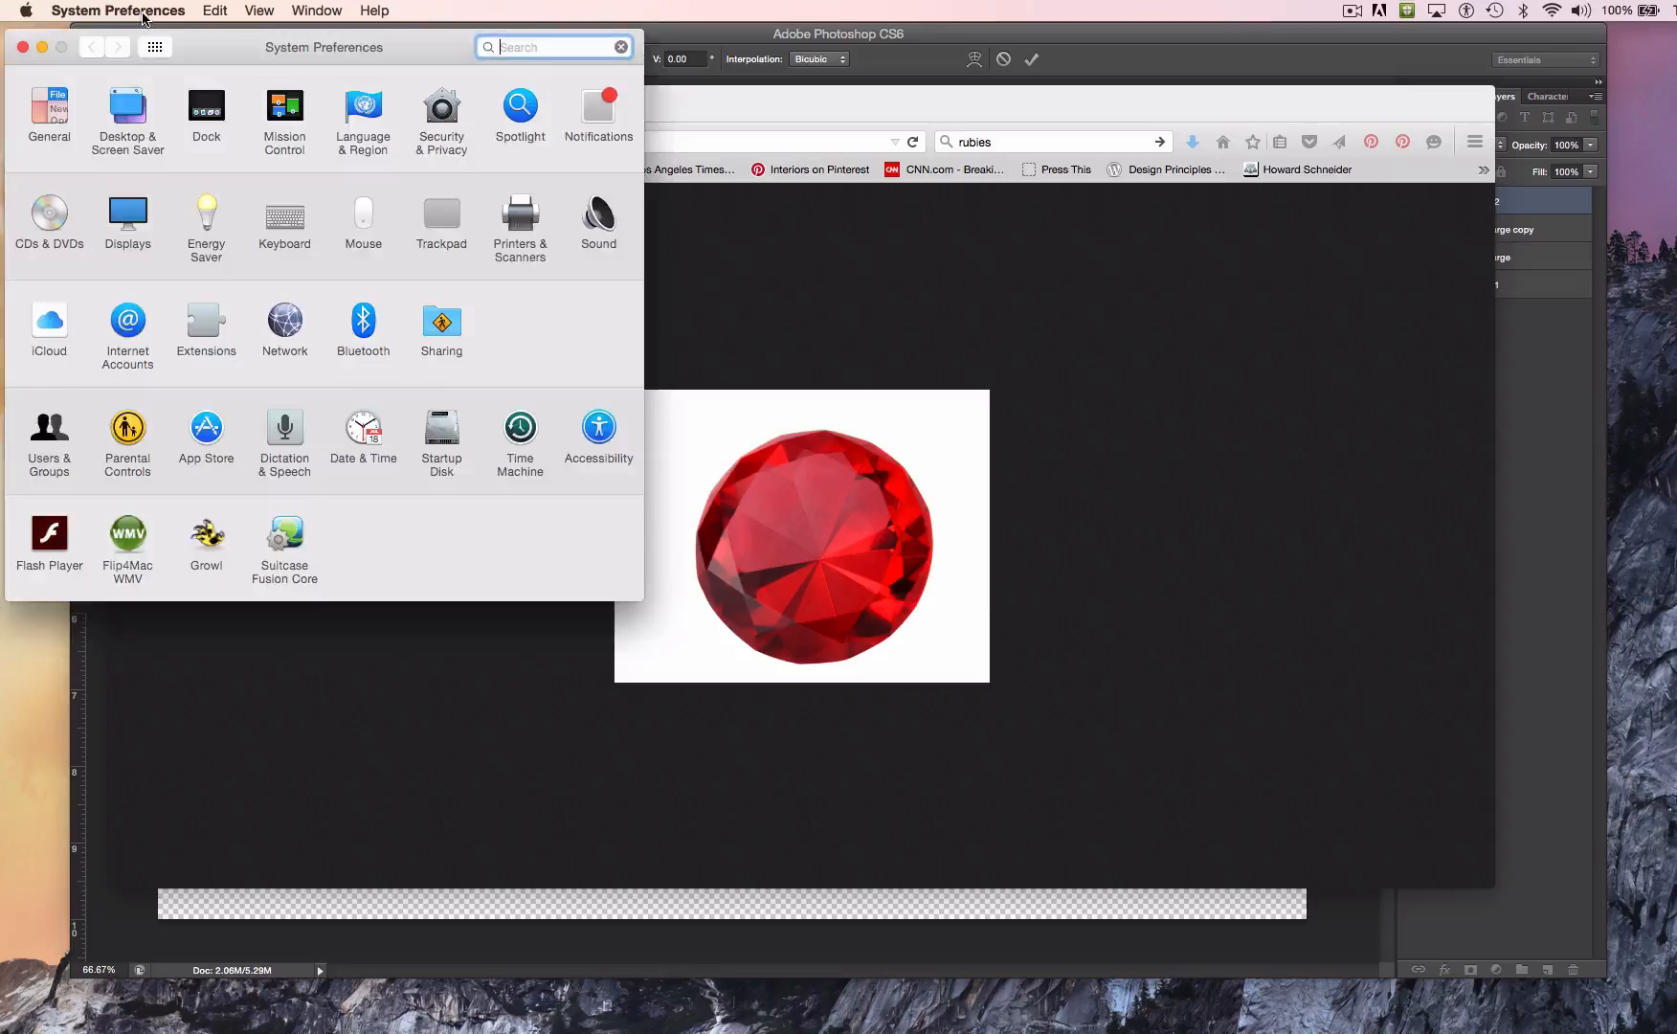
left_click(596, 426)
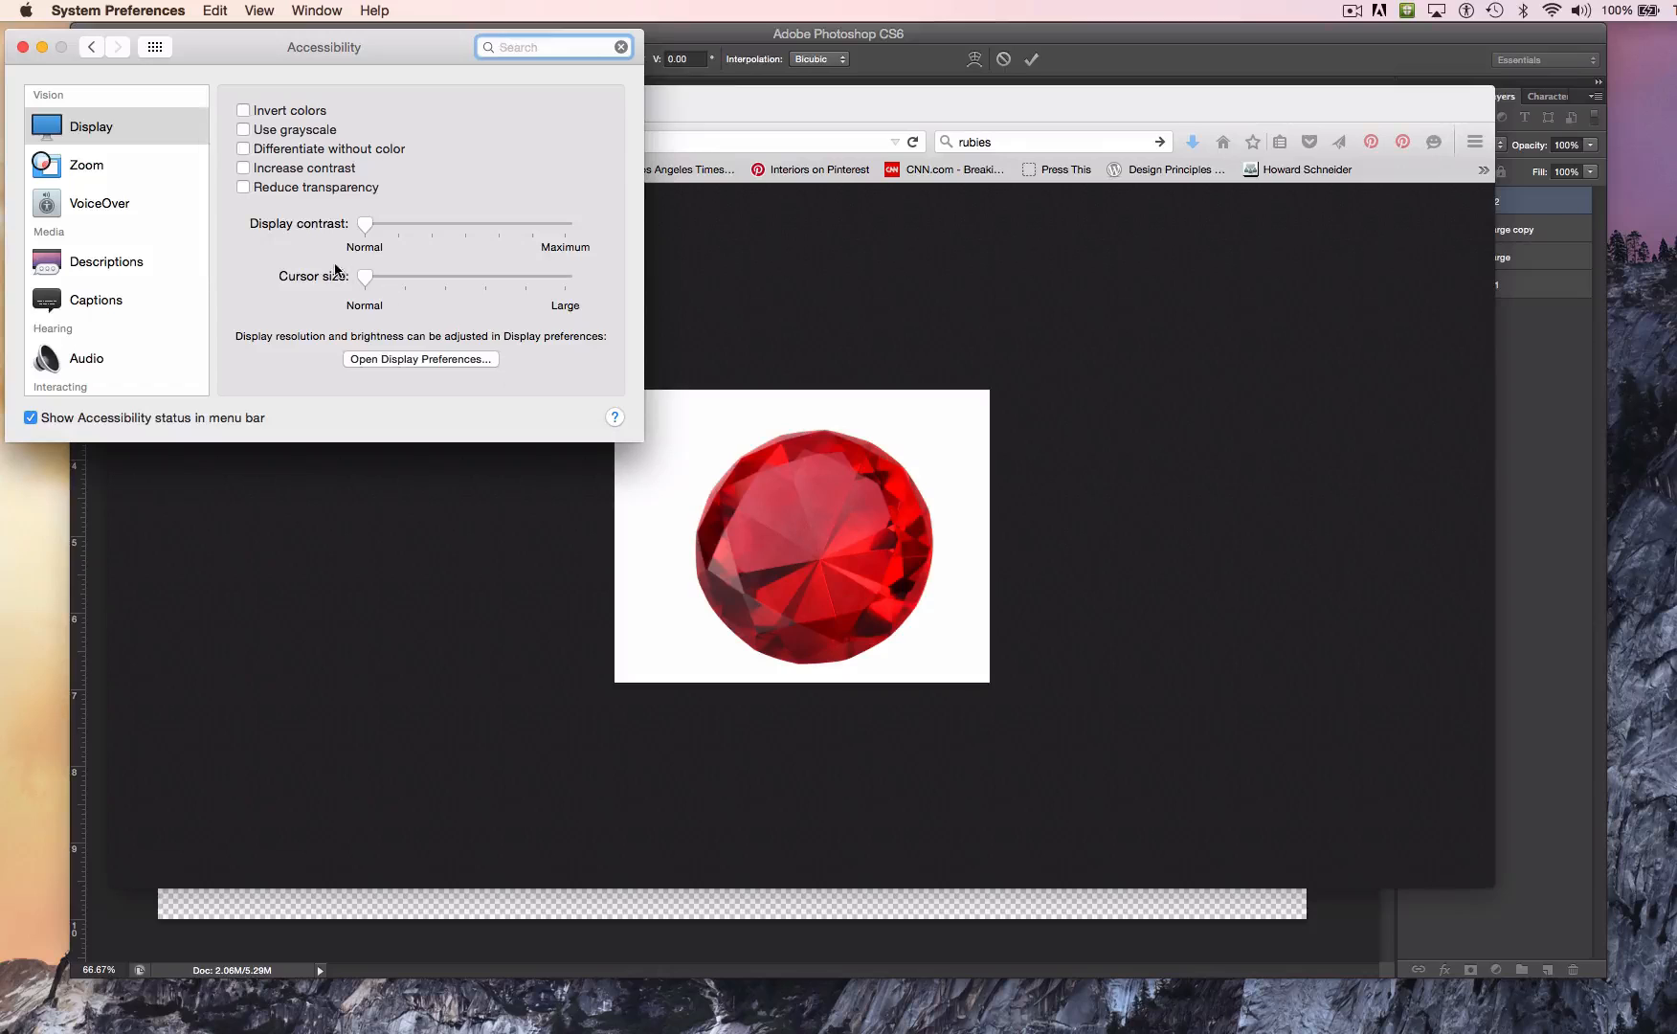
left_click(368, 280)
left_click_drag(364, 276, 448, 278)
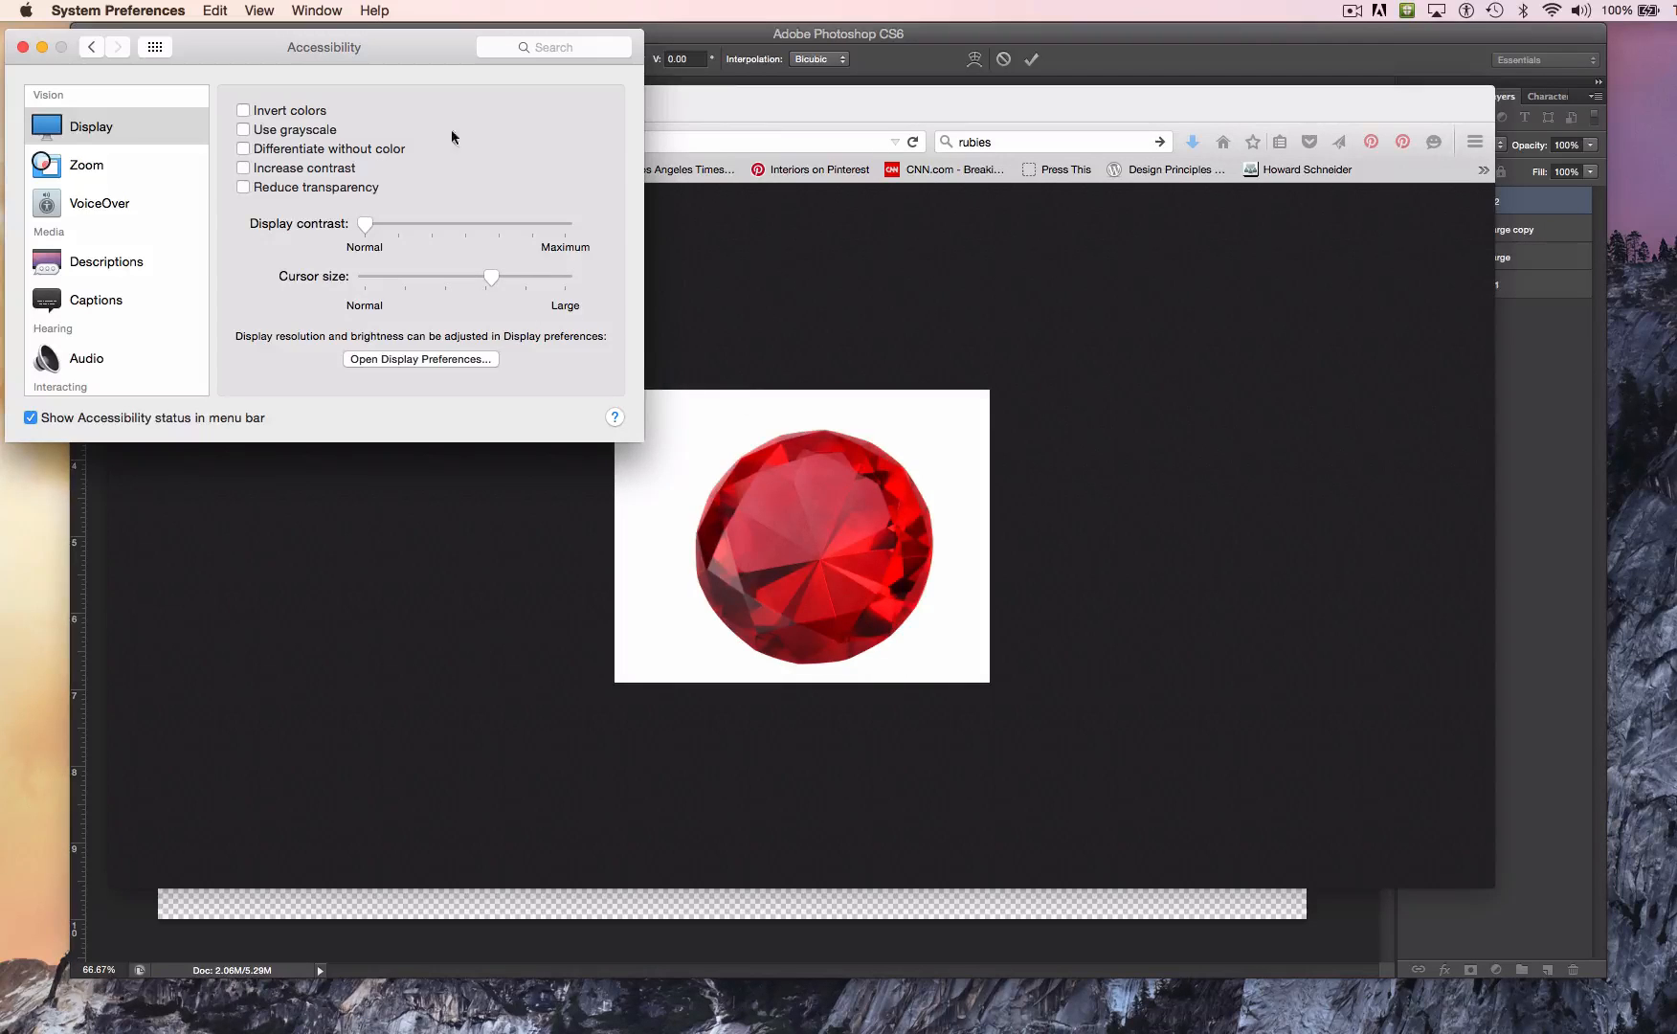
left_click(23, 47)
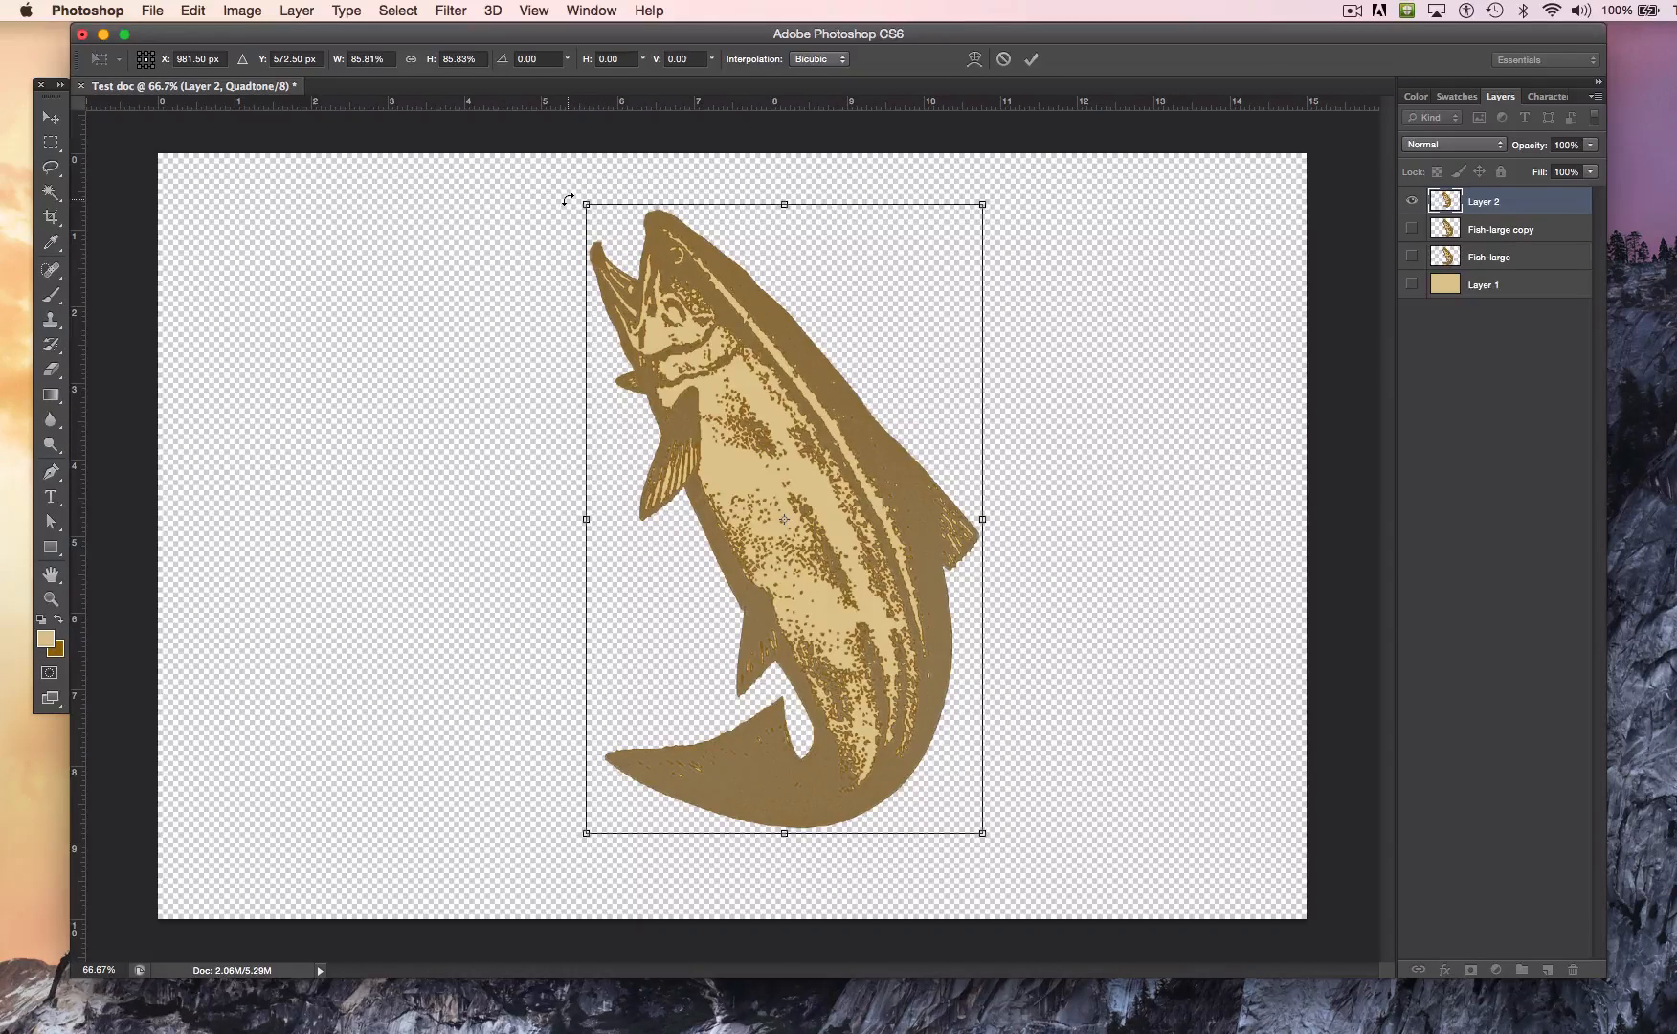
Step: Rotate the fish on Layer 2 to about -28.2 degrees and apply the transform
left_click_drag(568, 199, 446, 341)
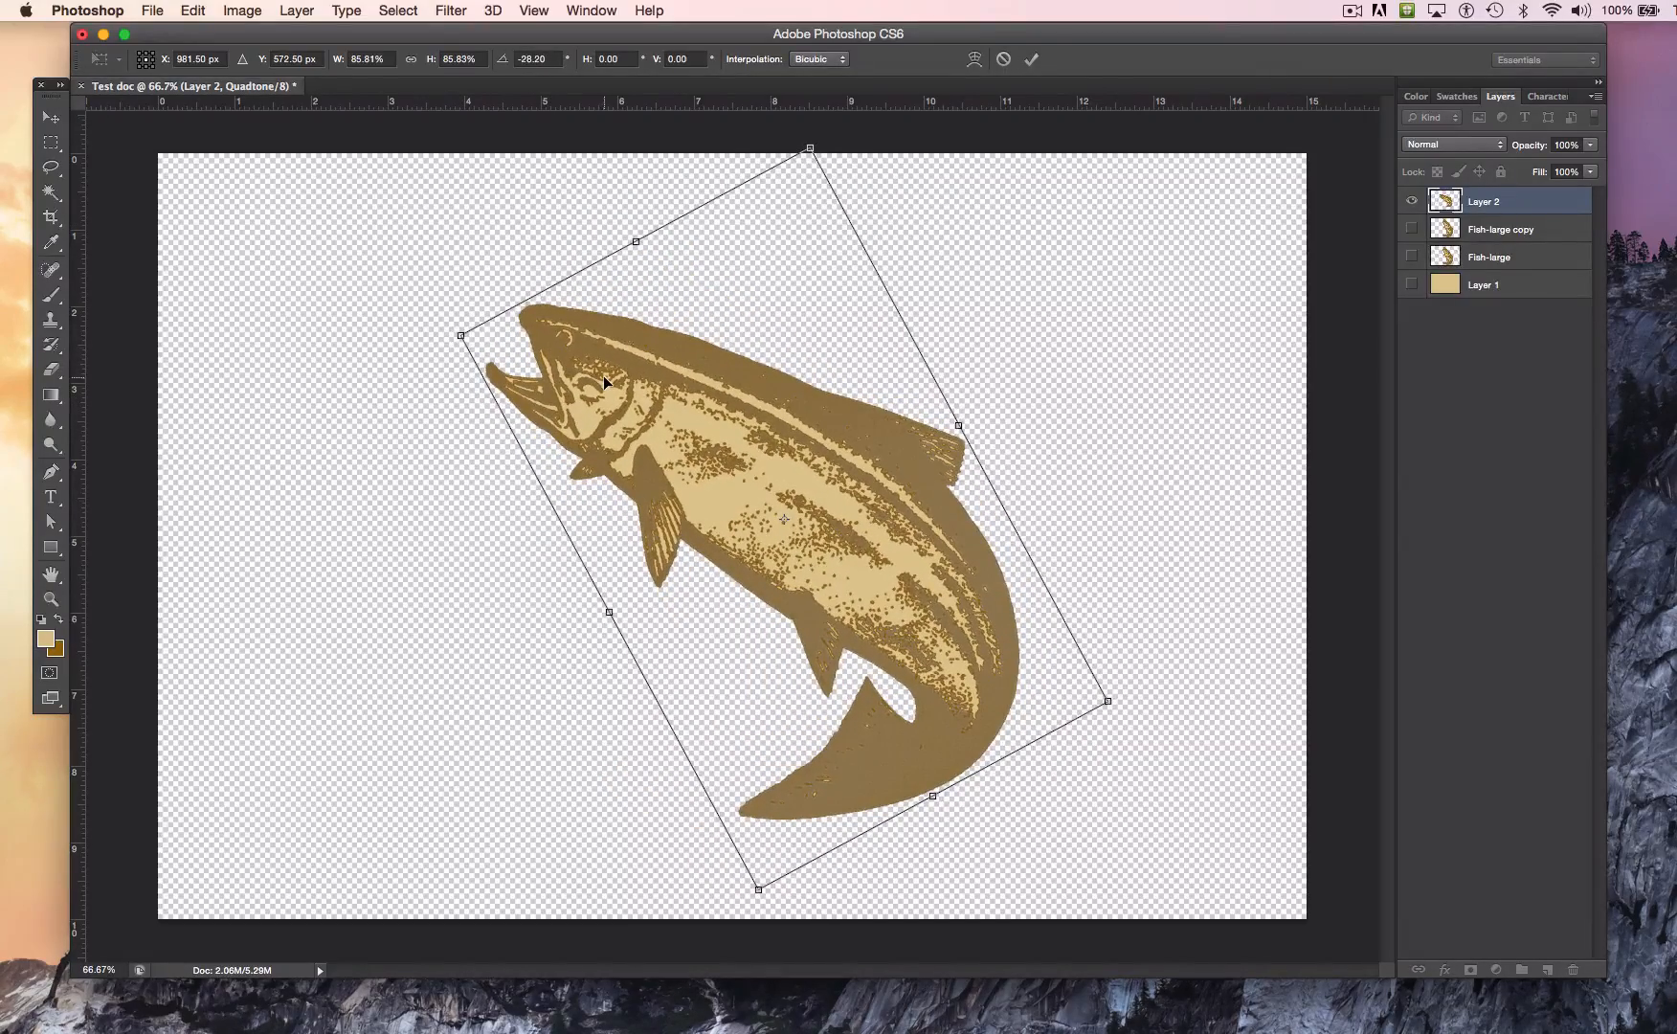
key("Return")
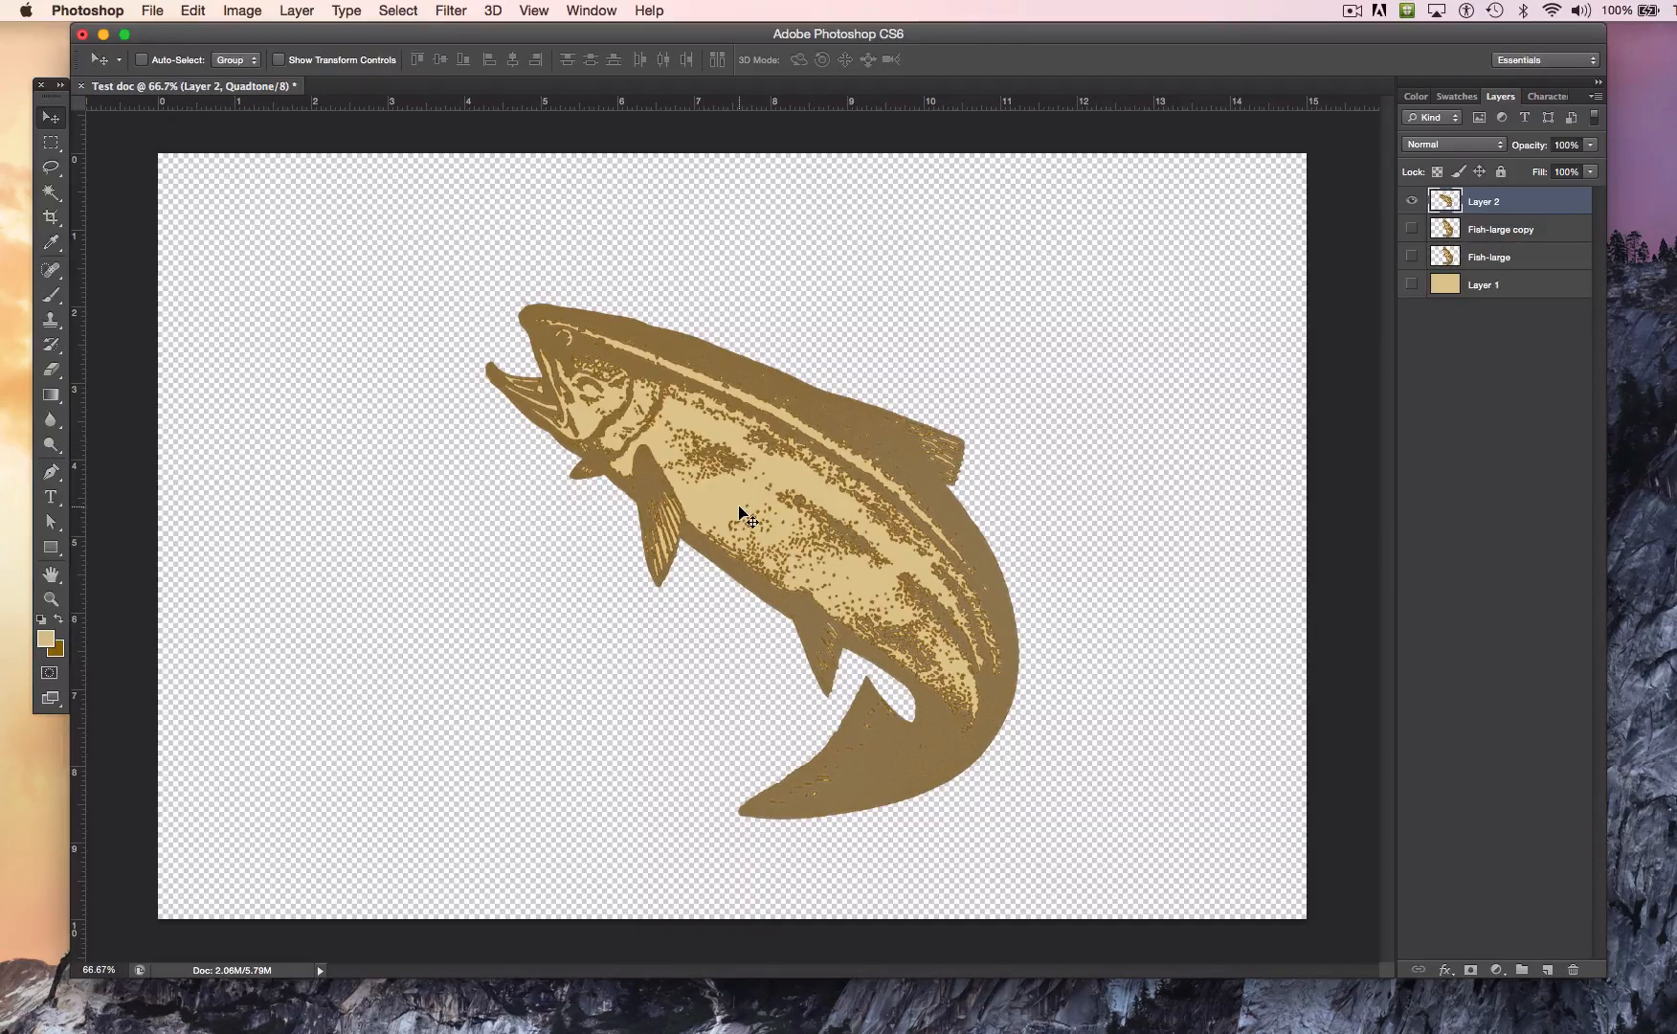
left_click(190, 10)
left_click(668, 221)
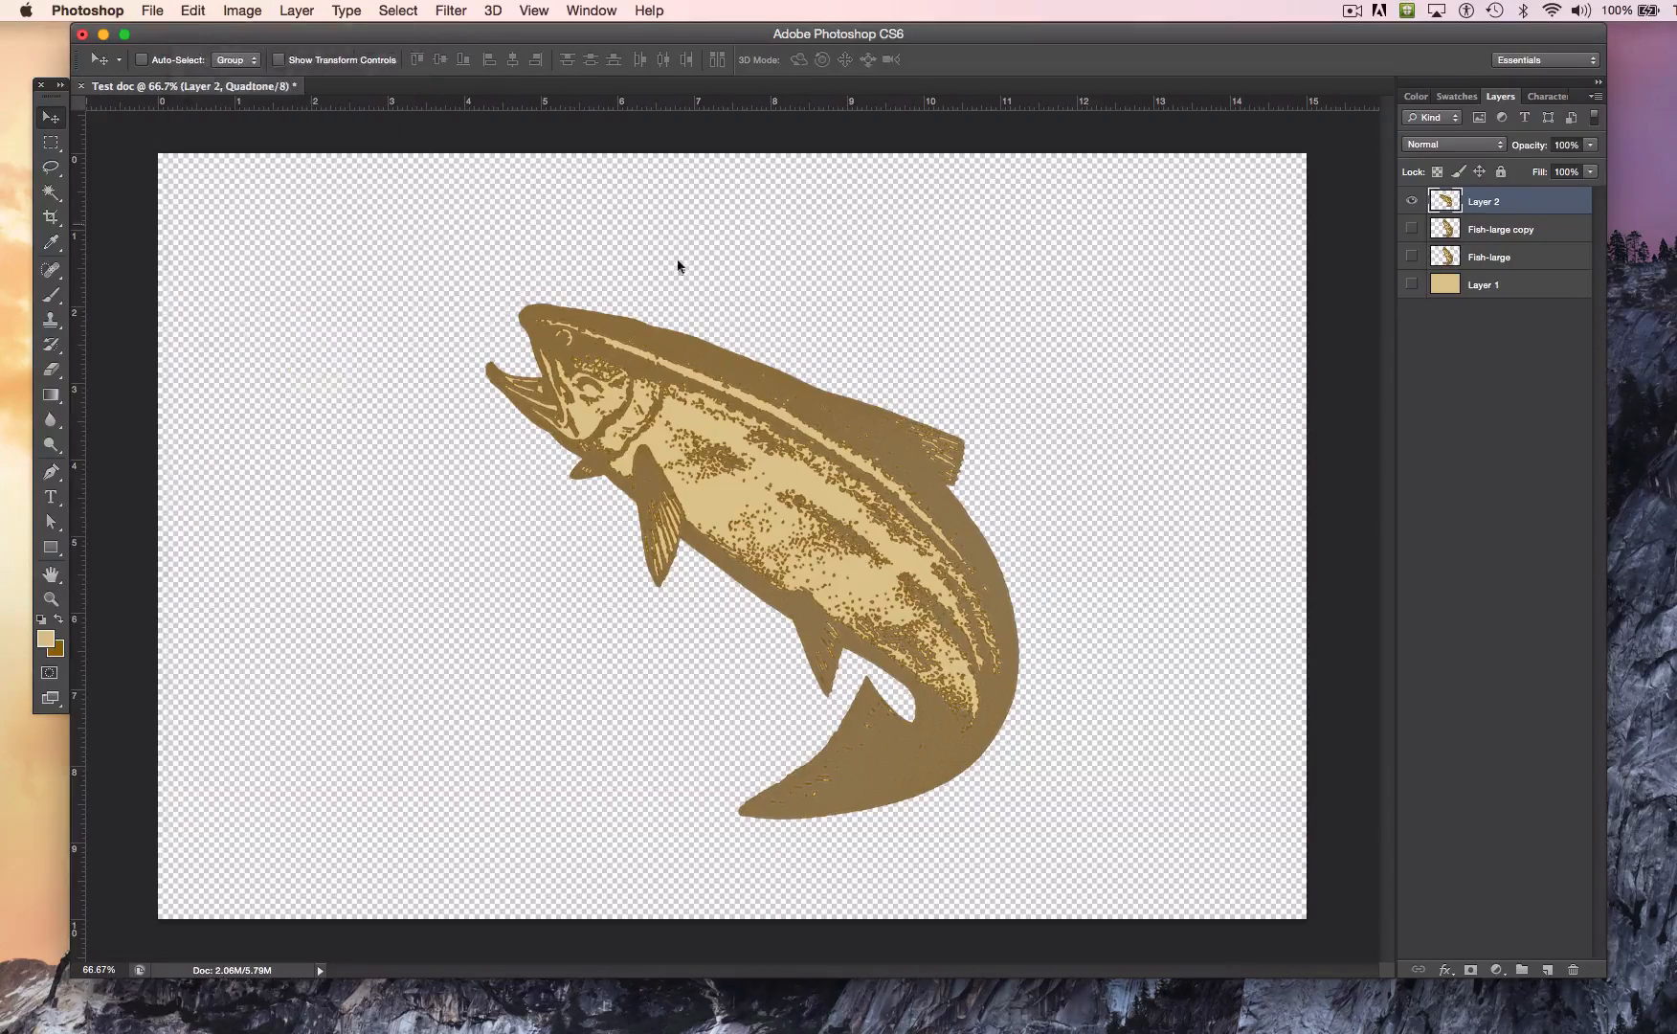
Step: Copy and paste the rotated fish onto a new layer and move the copy partly past the canvas's right edge
left_click(1445, 211, "super")
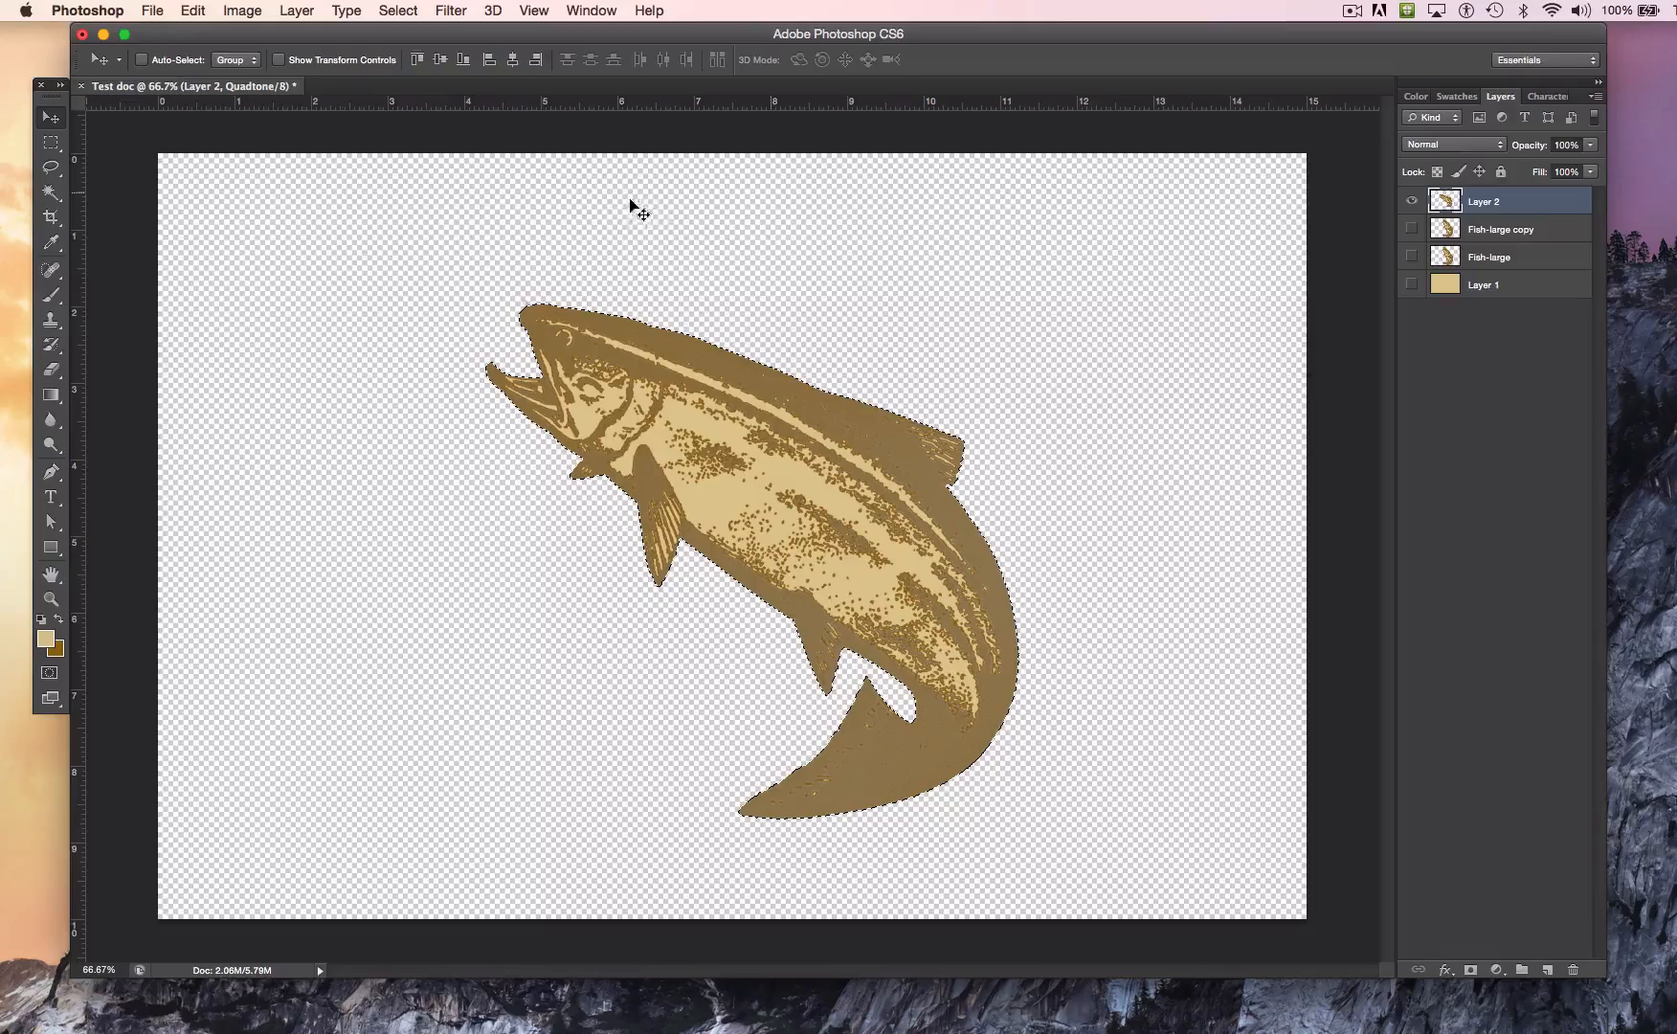
left_click(193, 11)
left_click(252, 187)
key("super+v")
left_click_drag(937, 440, 1318, 447)
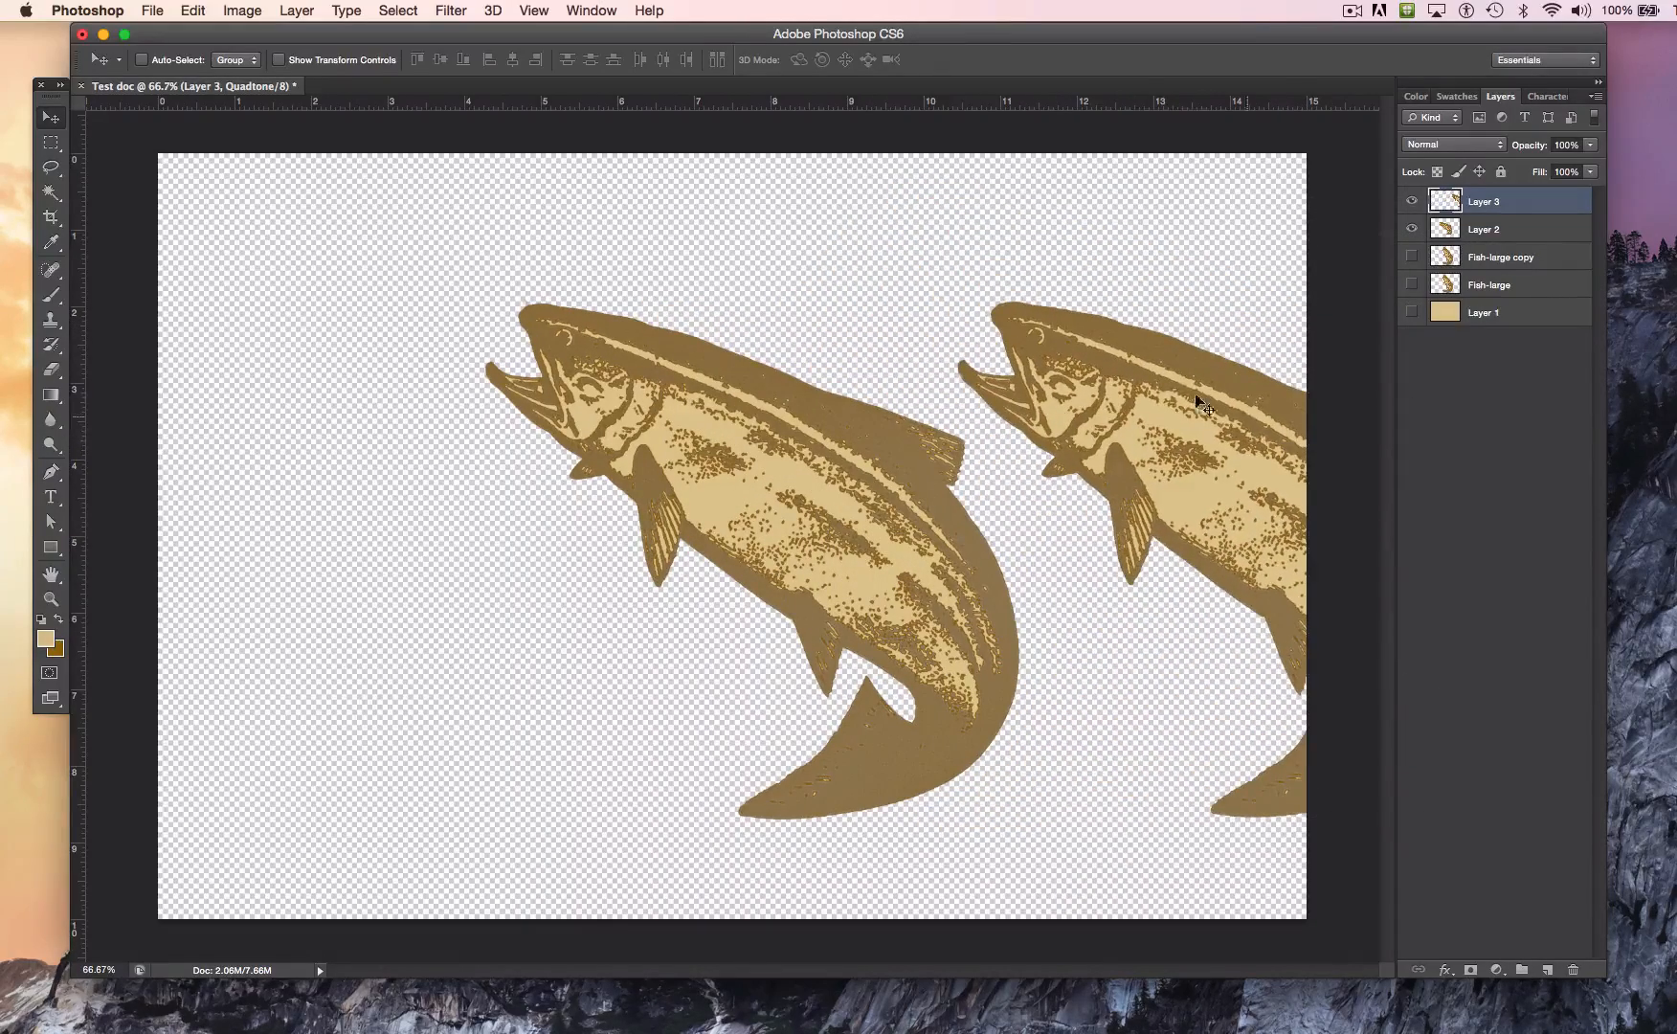
left_click_drag(1173, 416, 1228, 494)
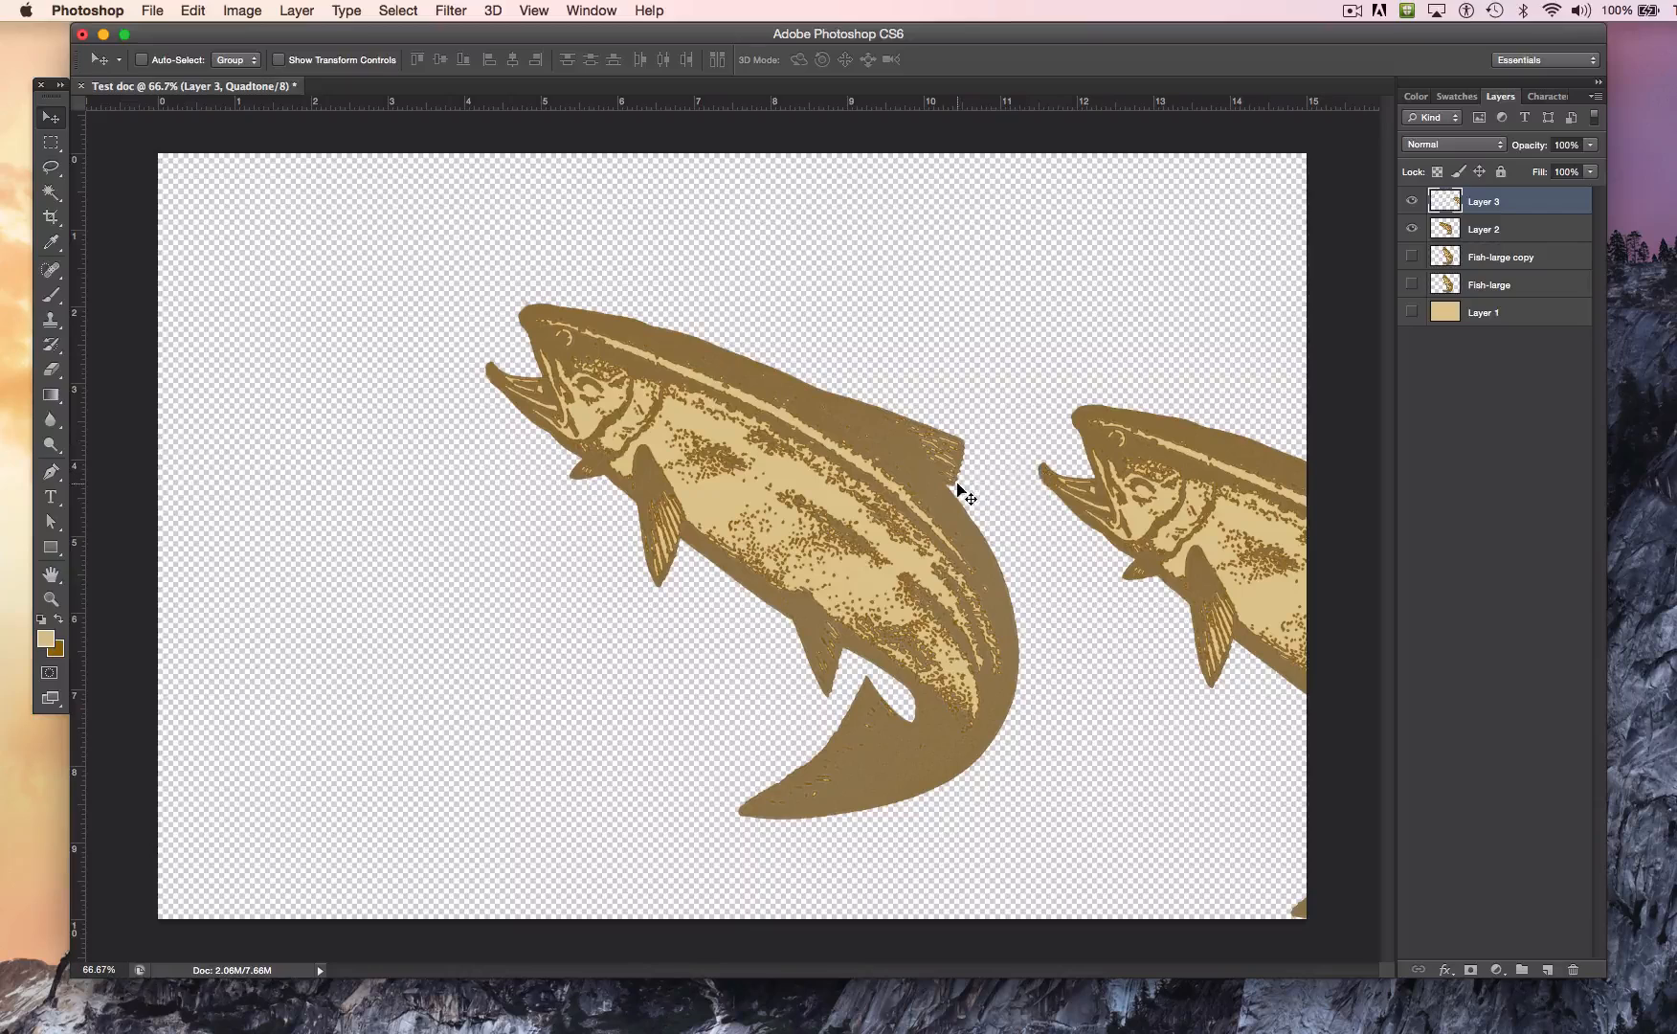
Step: Rename Layer 2 as Fish3 and Layer 3 as Fish4
left_click(1474, 231)
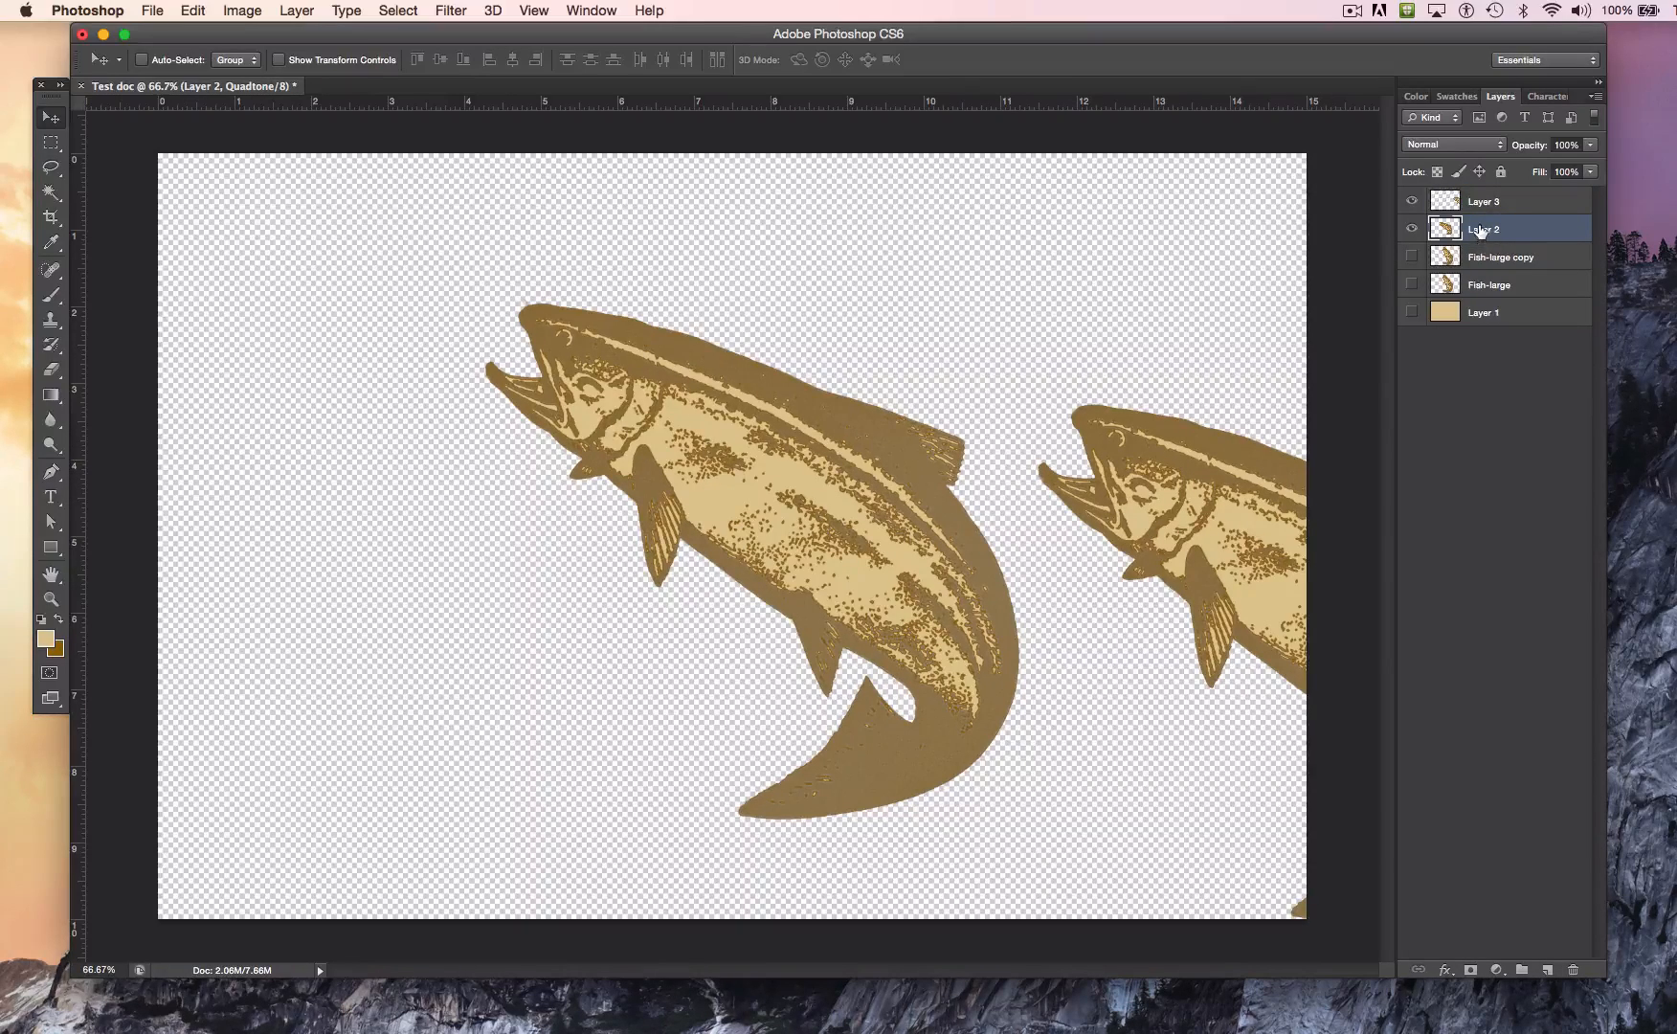
double_click(1479, 228)
type("Fish3")
key("Return")
double_click(1481, 200)
type("Fi")
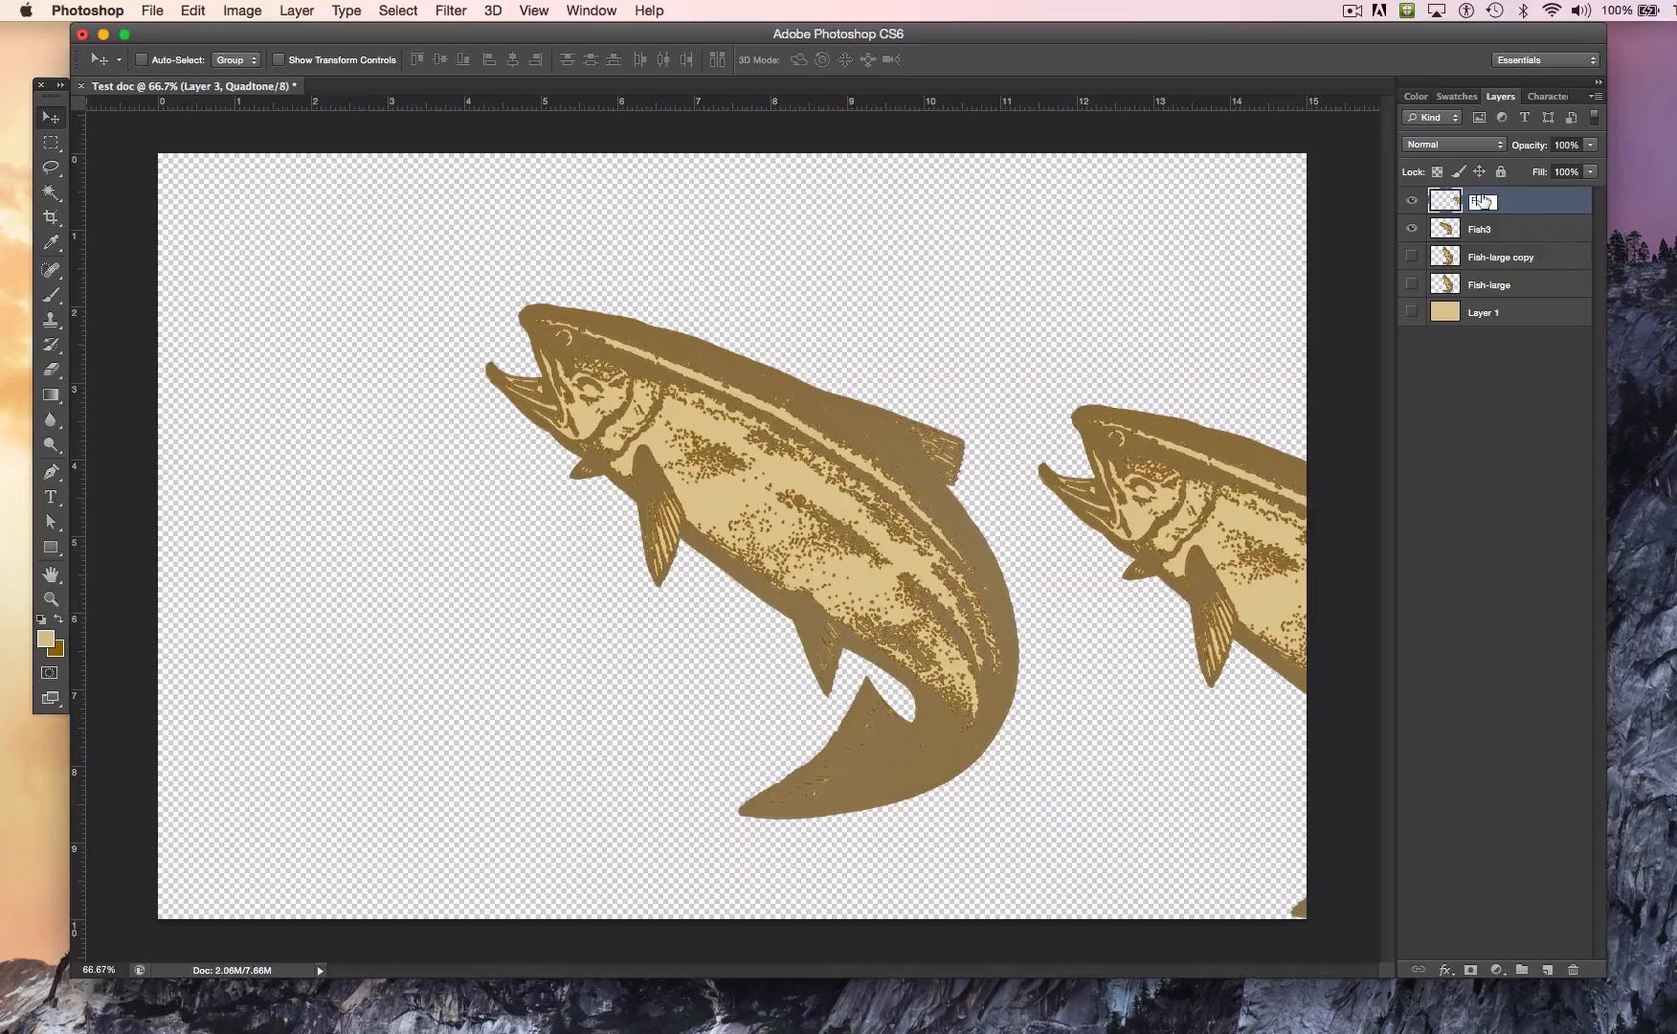
type("sh4")
key("Return")
Step: Duplicate the Fish3 layer's fish by moving a copy to the lower-left part of the canvas
left_click(1484, 230)
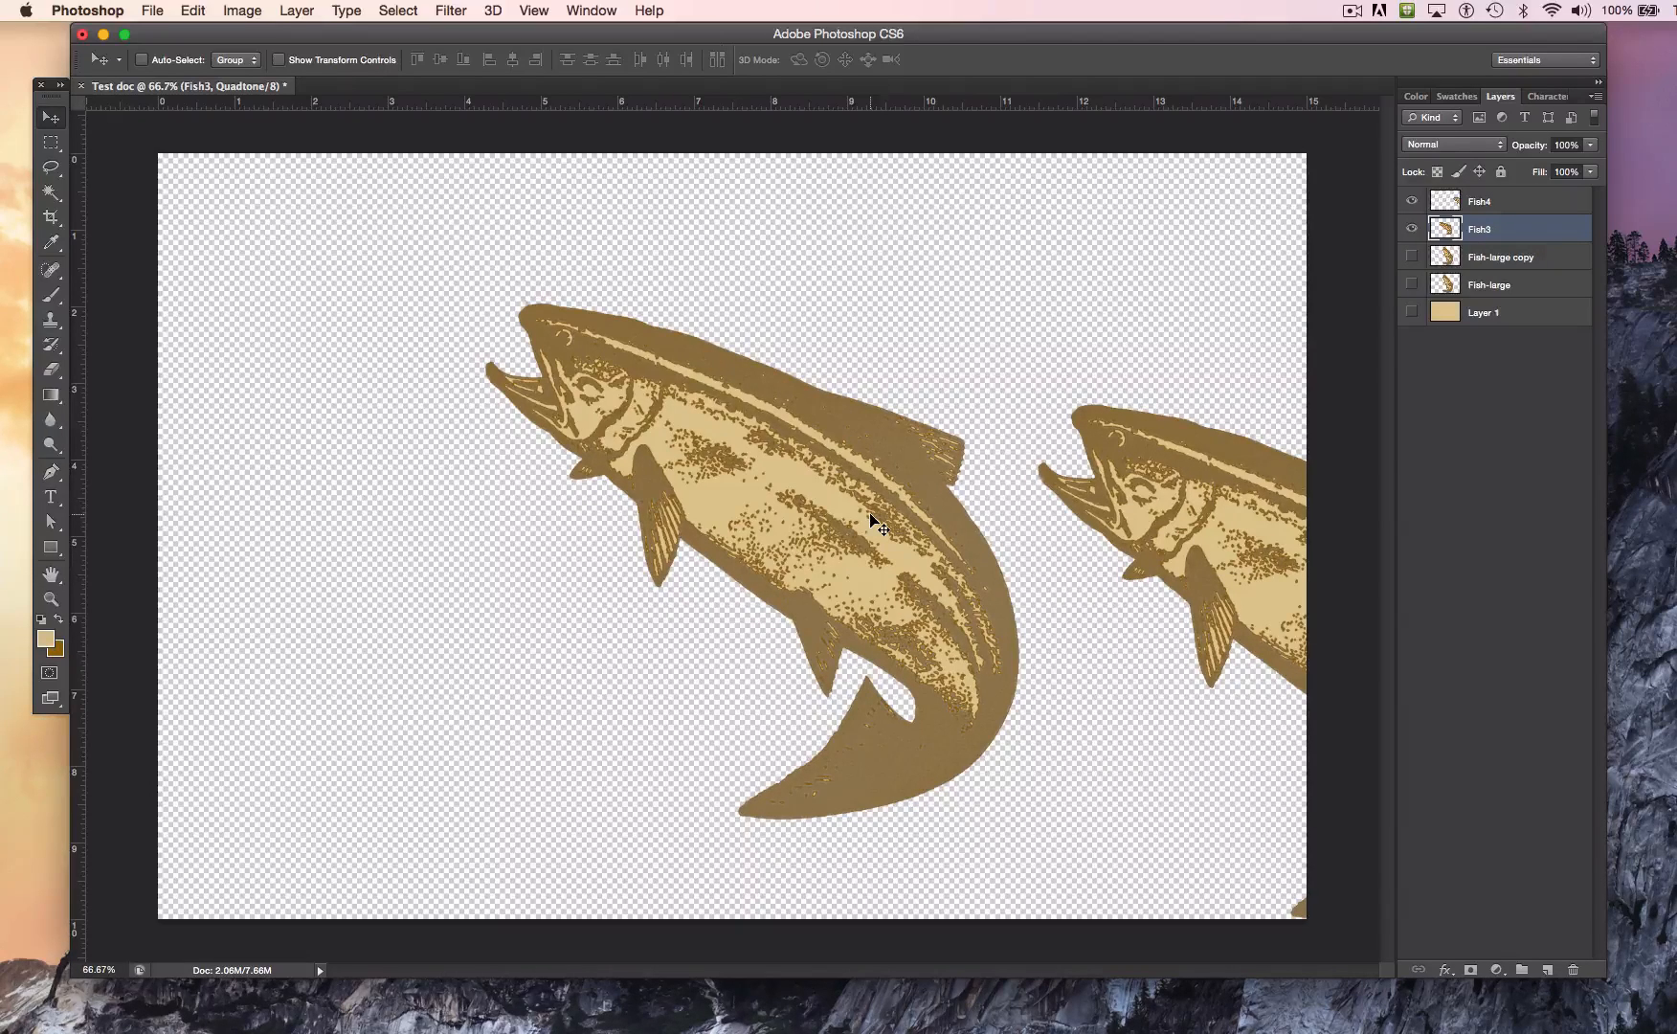
left_click_drag(861, 519, 790, 568)
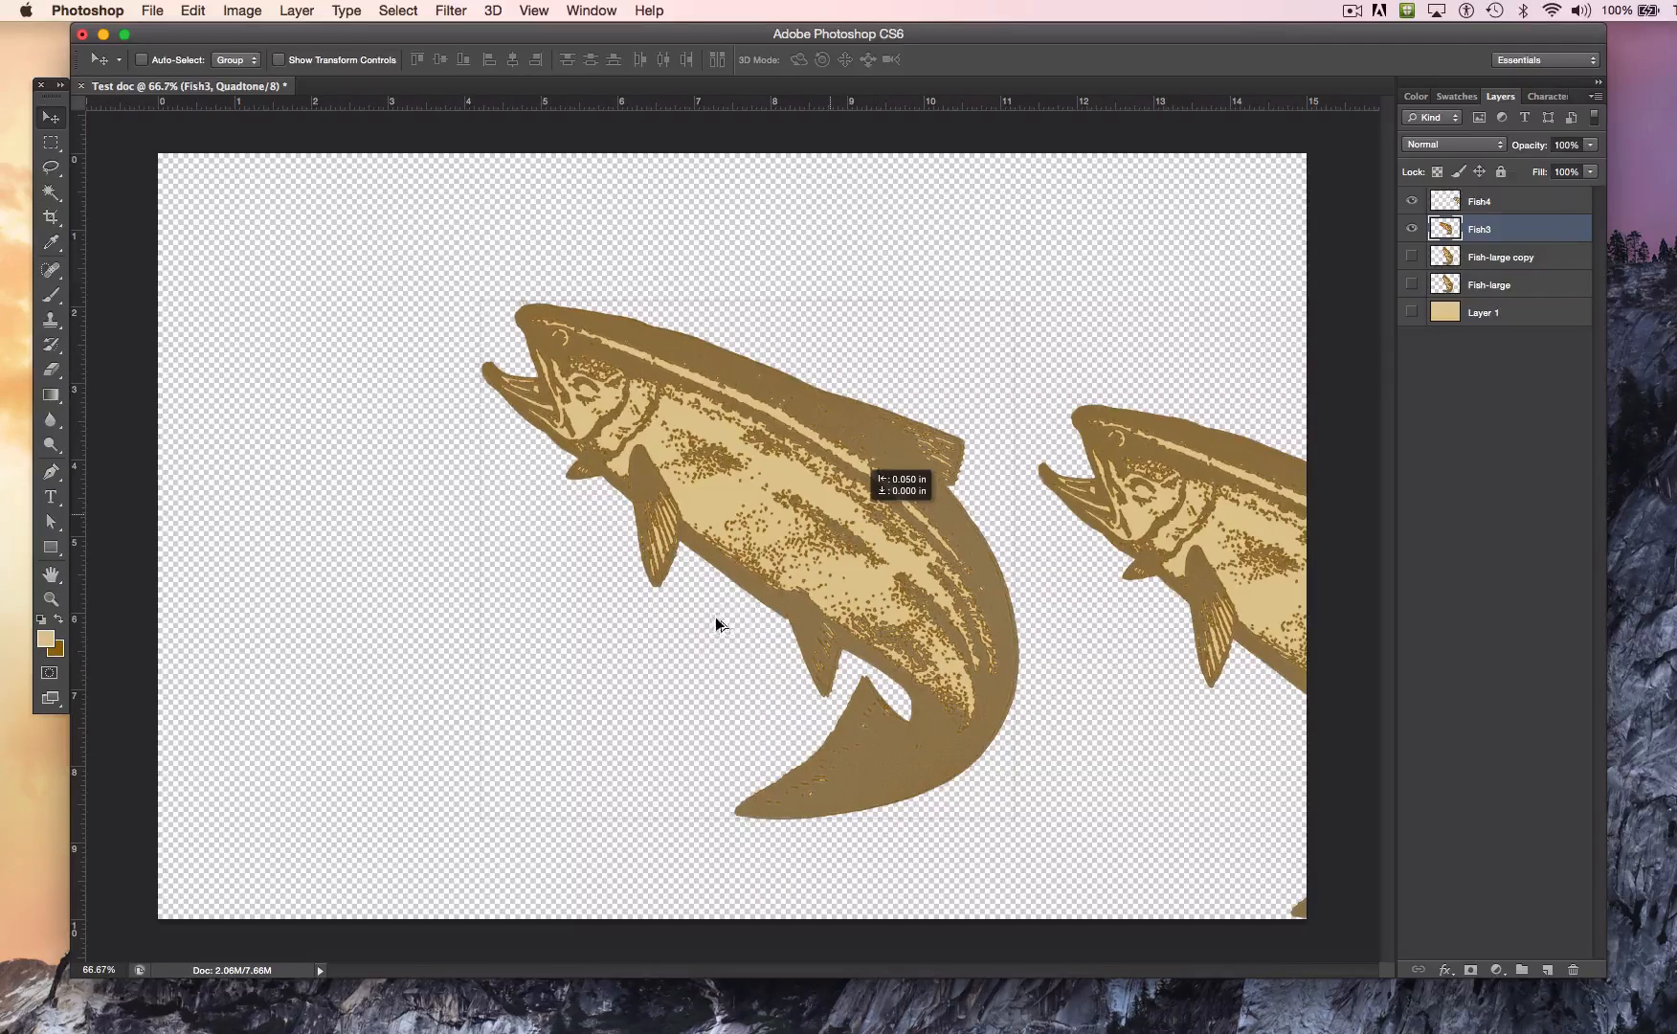
left_click_drag(582, 713, 565, 726)
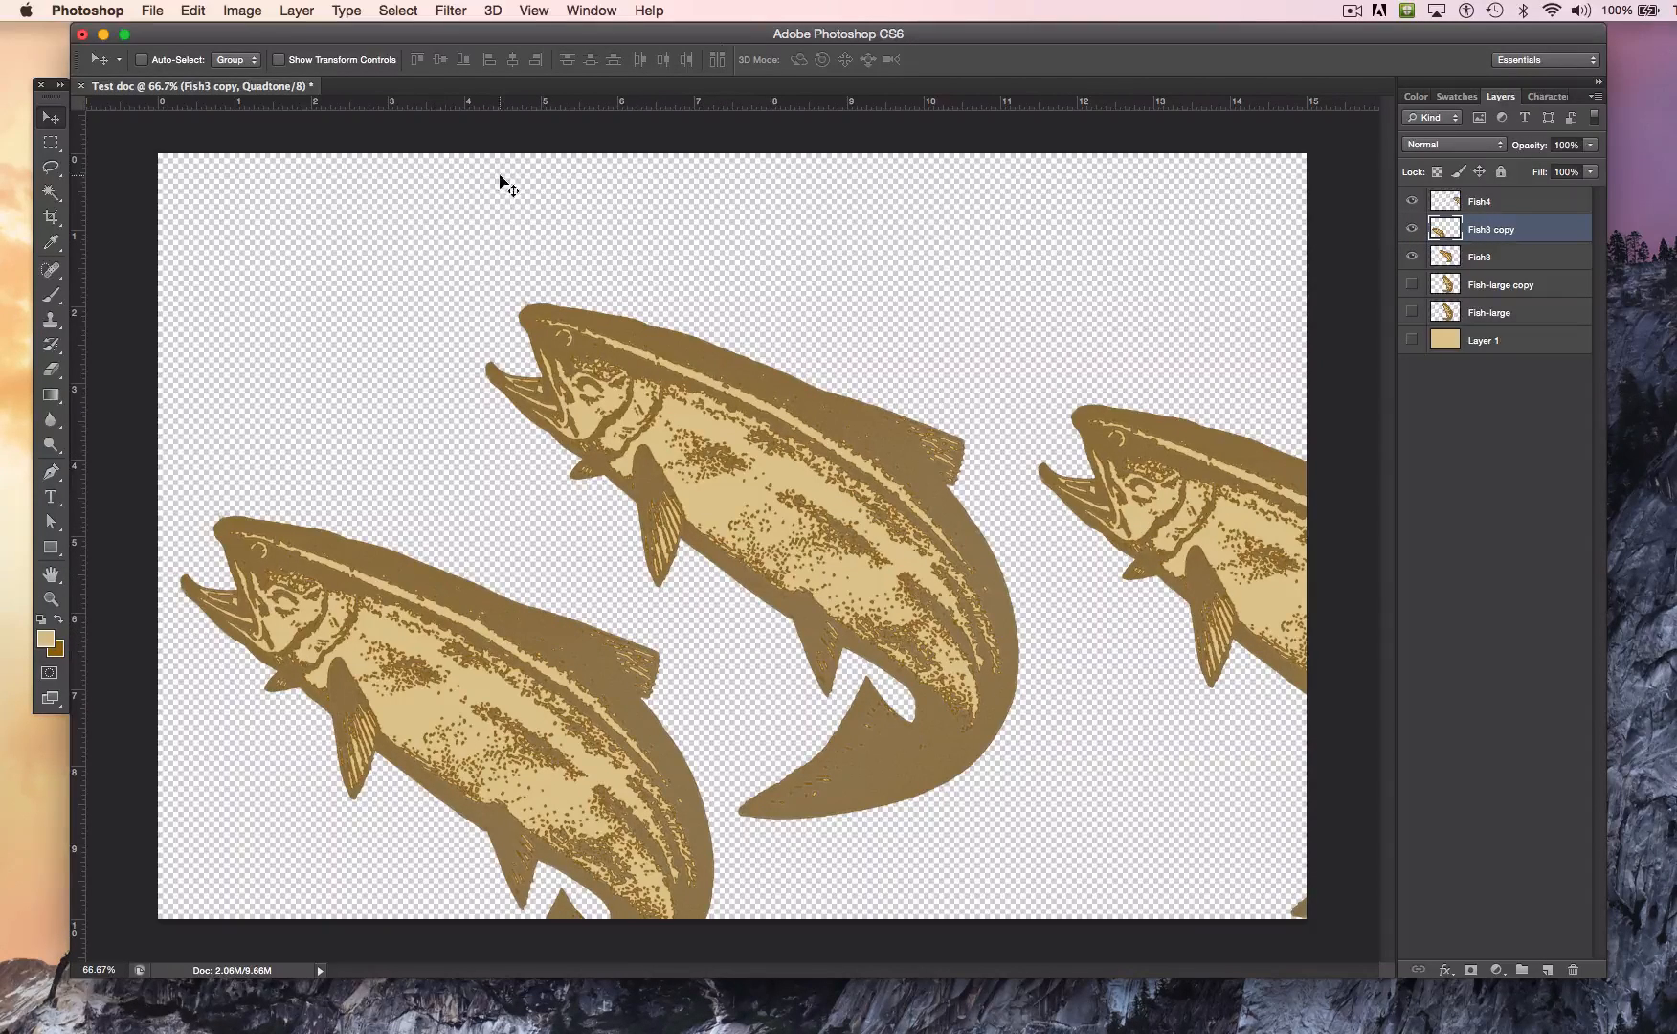
Step: Undo a large upper-right corner distortion of the Fish3 copy fish and distort its upper-left corner slightly upward instead
left_click(194, 12)
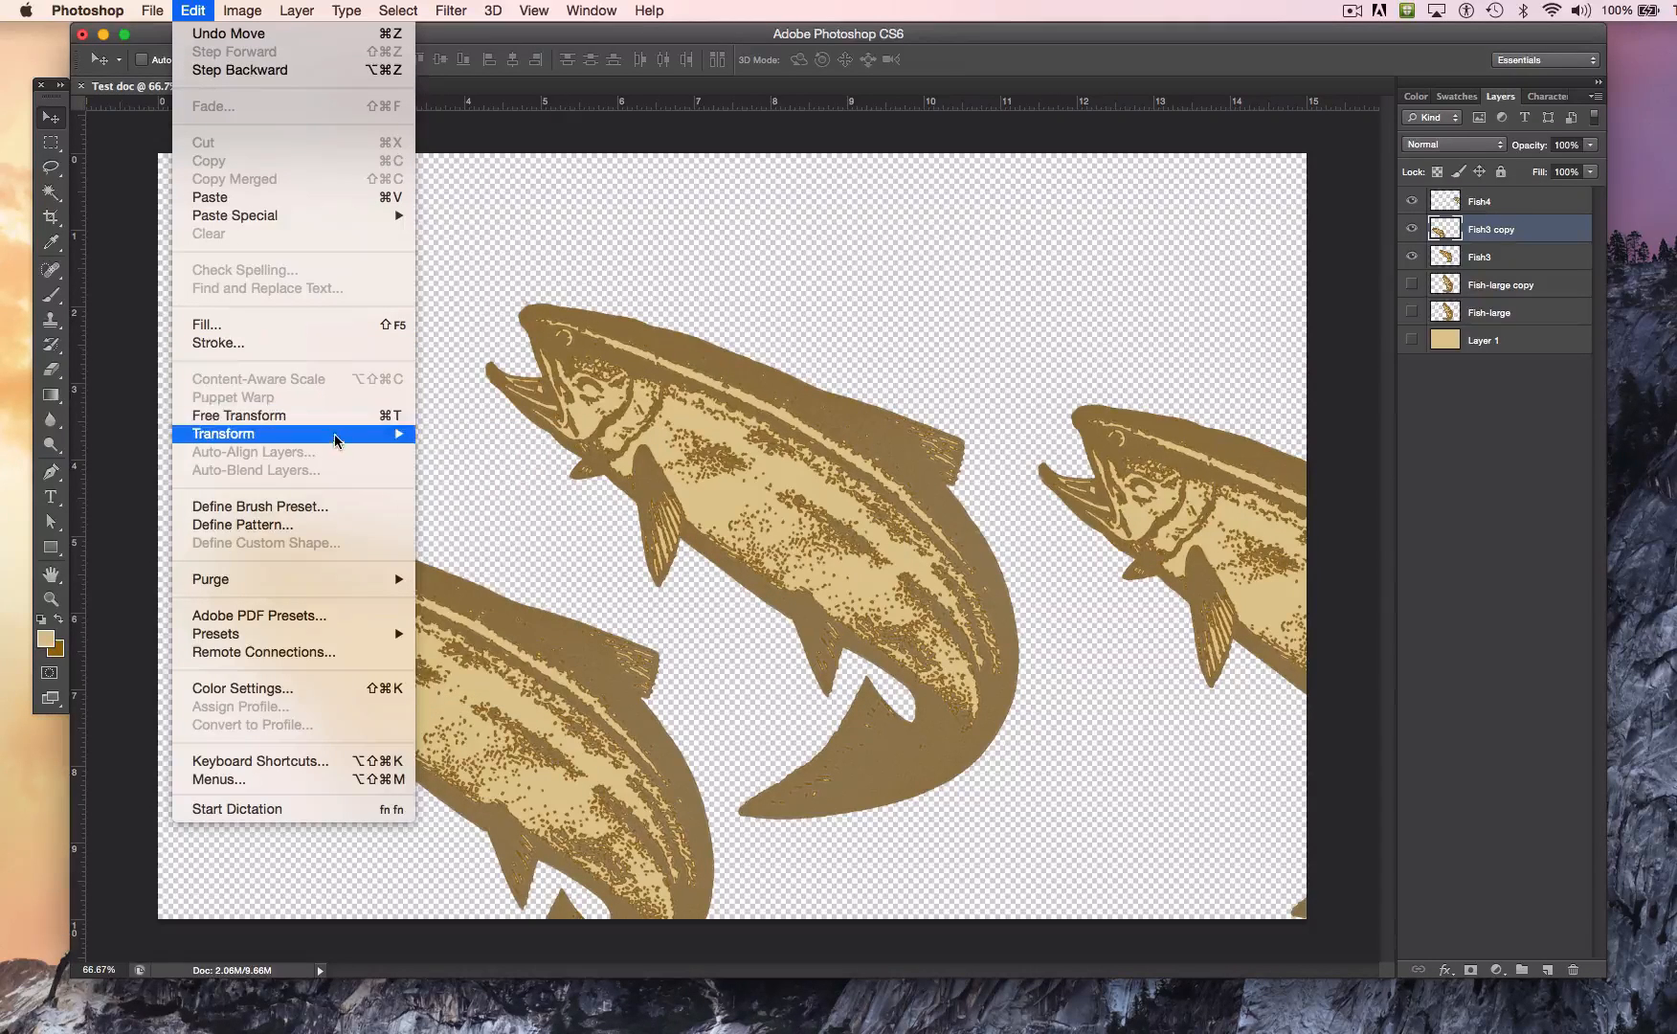
mouse_move(337, 435)
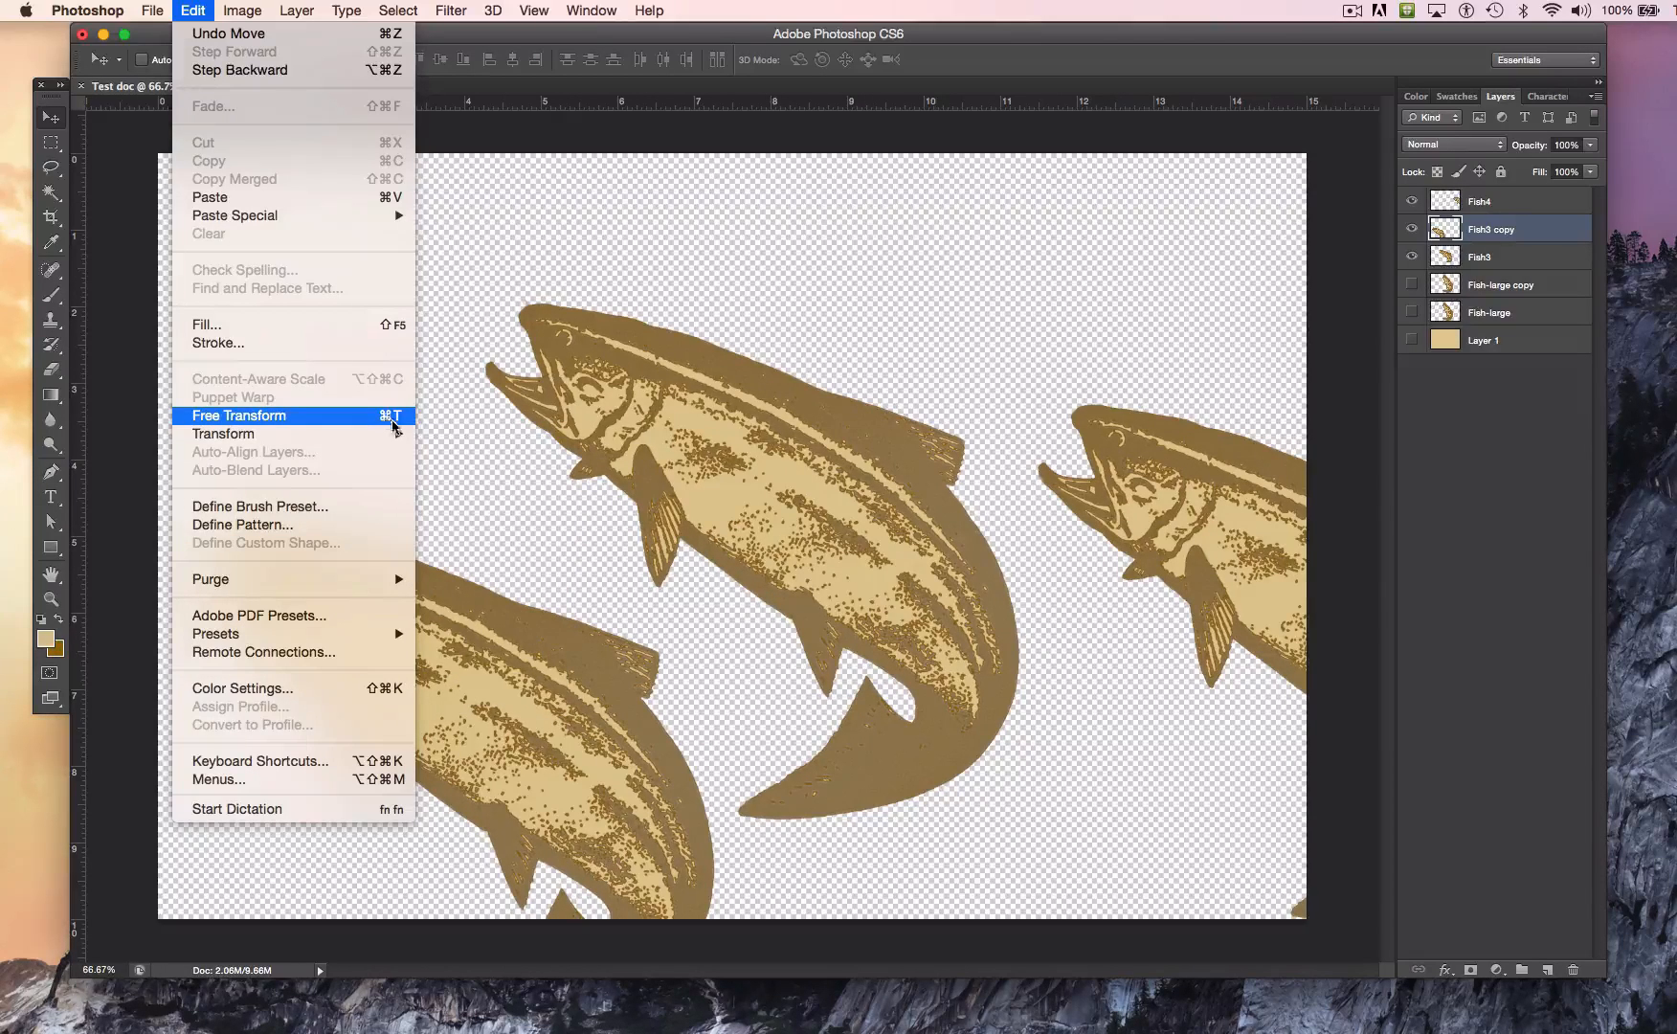
mouse_move(398, 432)
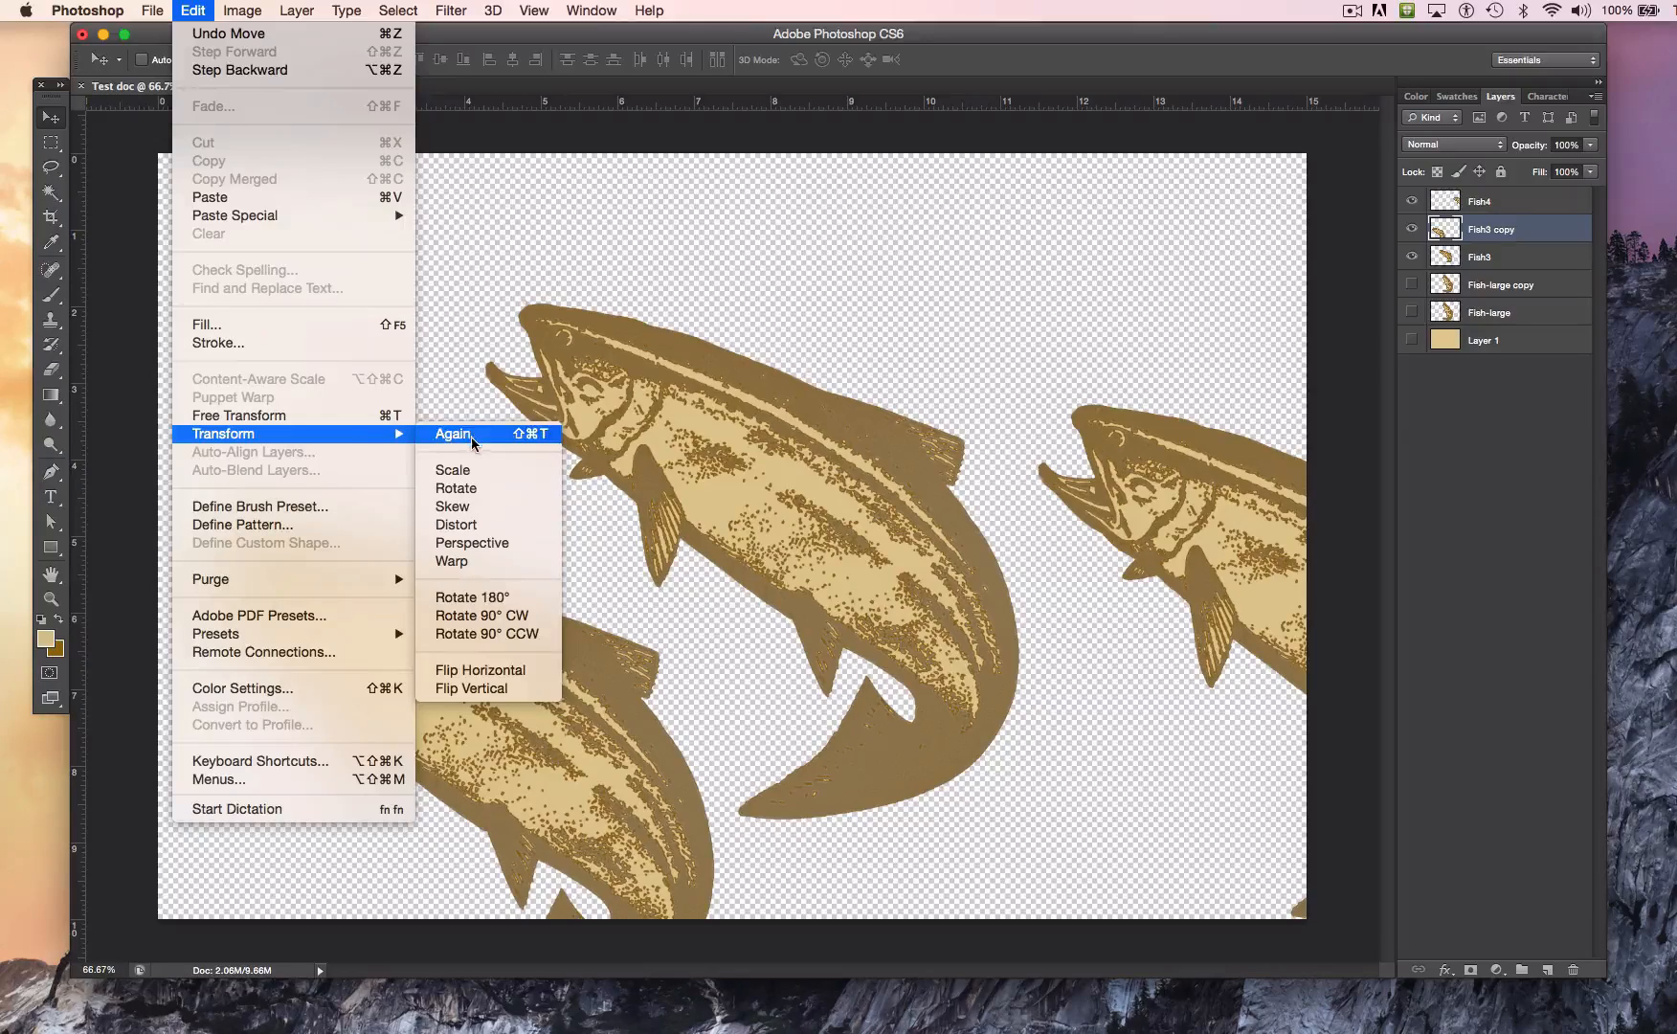
left_click(475, 526)
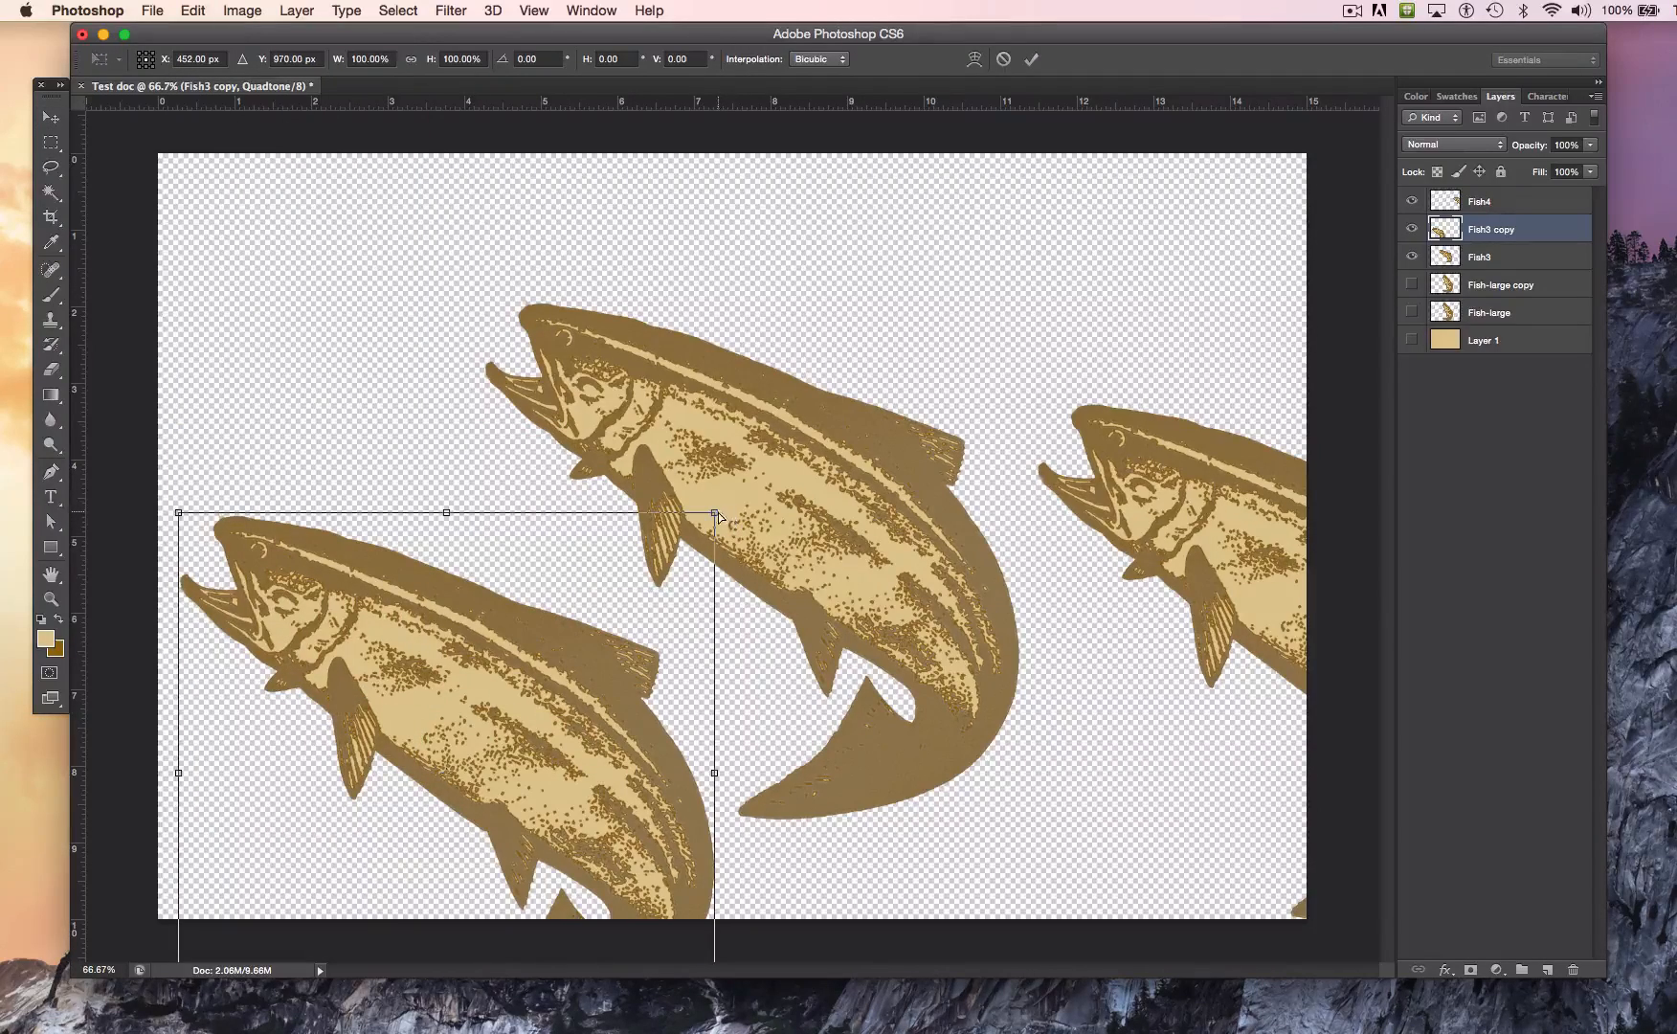
left_click_drag(715, 512, 775, 348)
key("ctrl+z")
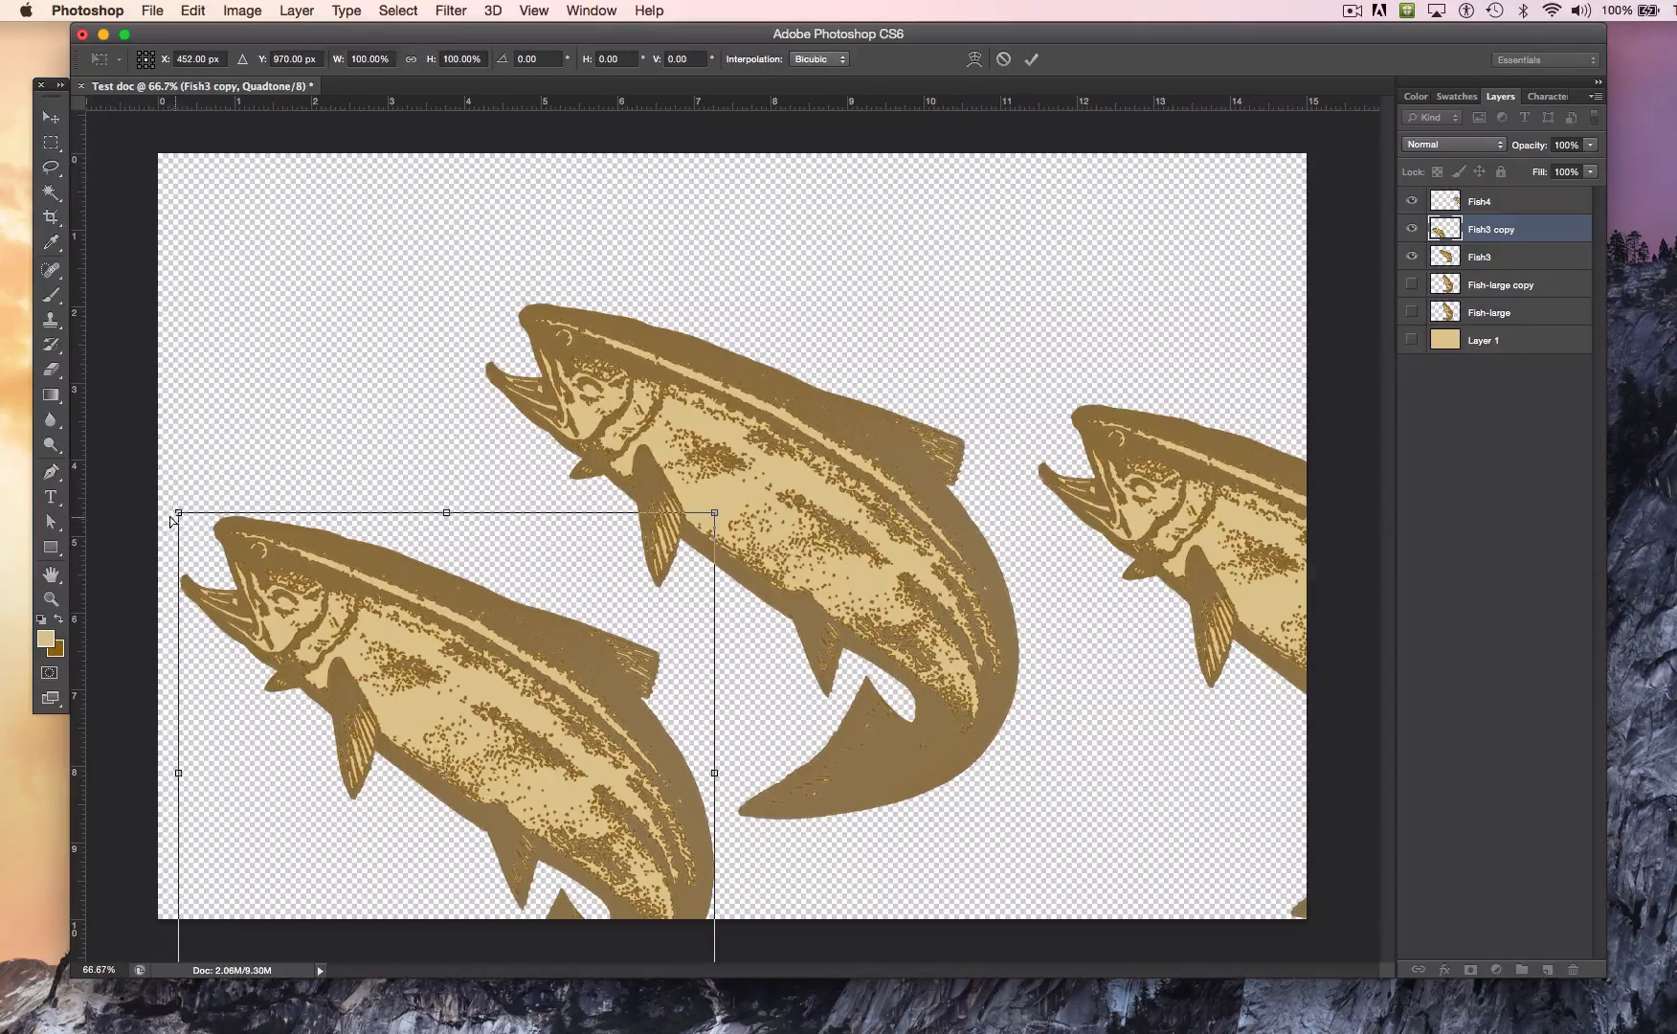
mouse_move(176, 482)
left_mouse_down()
mouse_move(196, 379)
mouse_move(230, 325)
mouse_move(277, 291)
mouse_move(341, 293)
mouse_move(279, 304)
mouse_move(231, 389)
mouse_move(218, 538)
mouse_move(110, 524)
mouse_move(12, 471)
mouse_move(3, 512)
mouse_move(202, 544)
mouse_move(205, 515)
mouse_move(179, 510)
left_mouse_up()
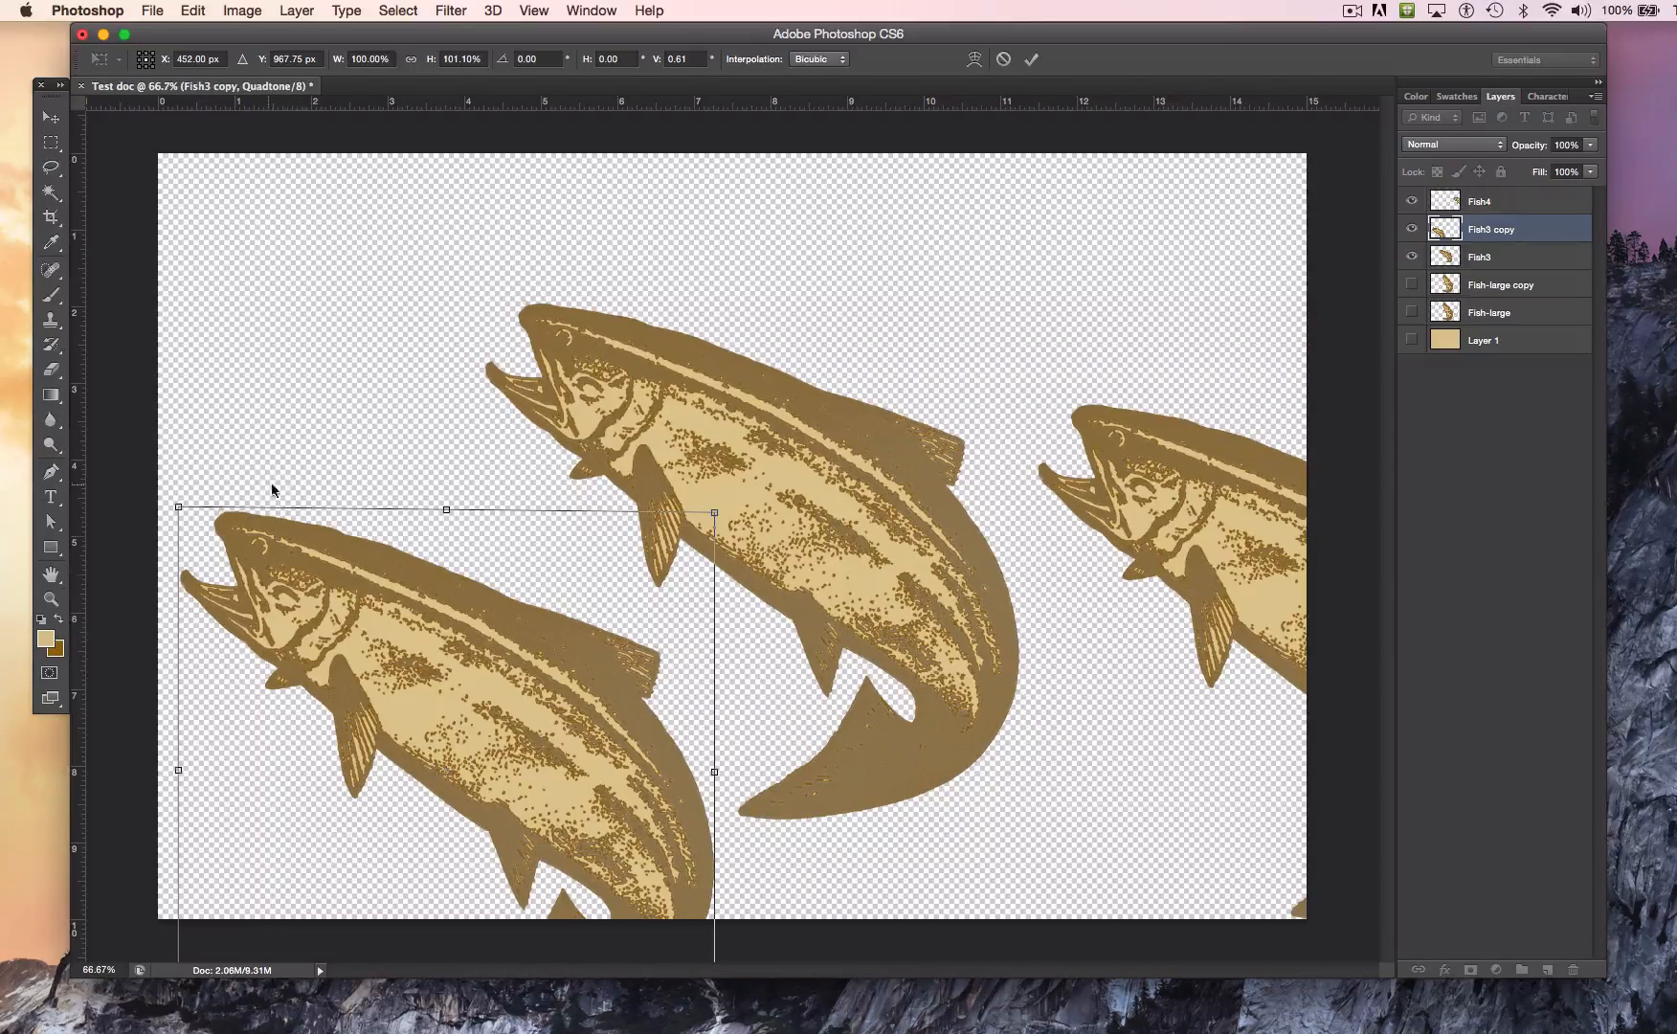
Step: Apply a Perspective transform to the Fish3 copy fish, narrowing its tail side with a vertical skew of about 18.2 degrees
left_click(193, 10)
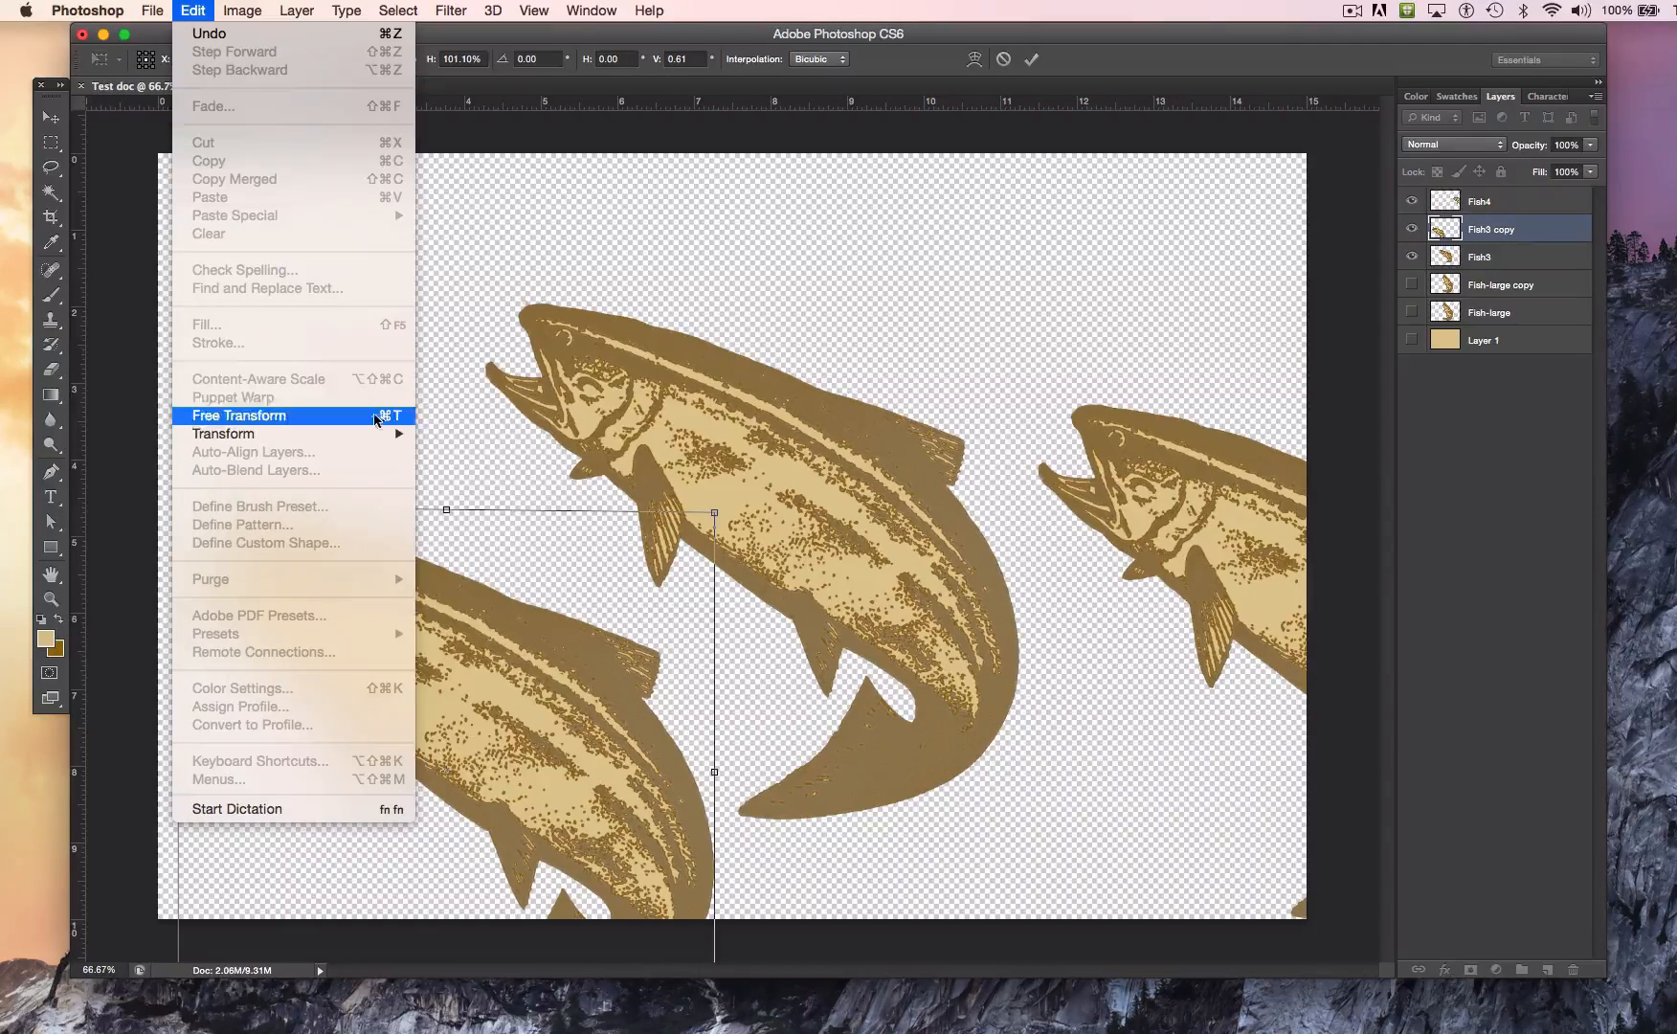
mouse_move(387, 436)
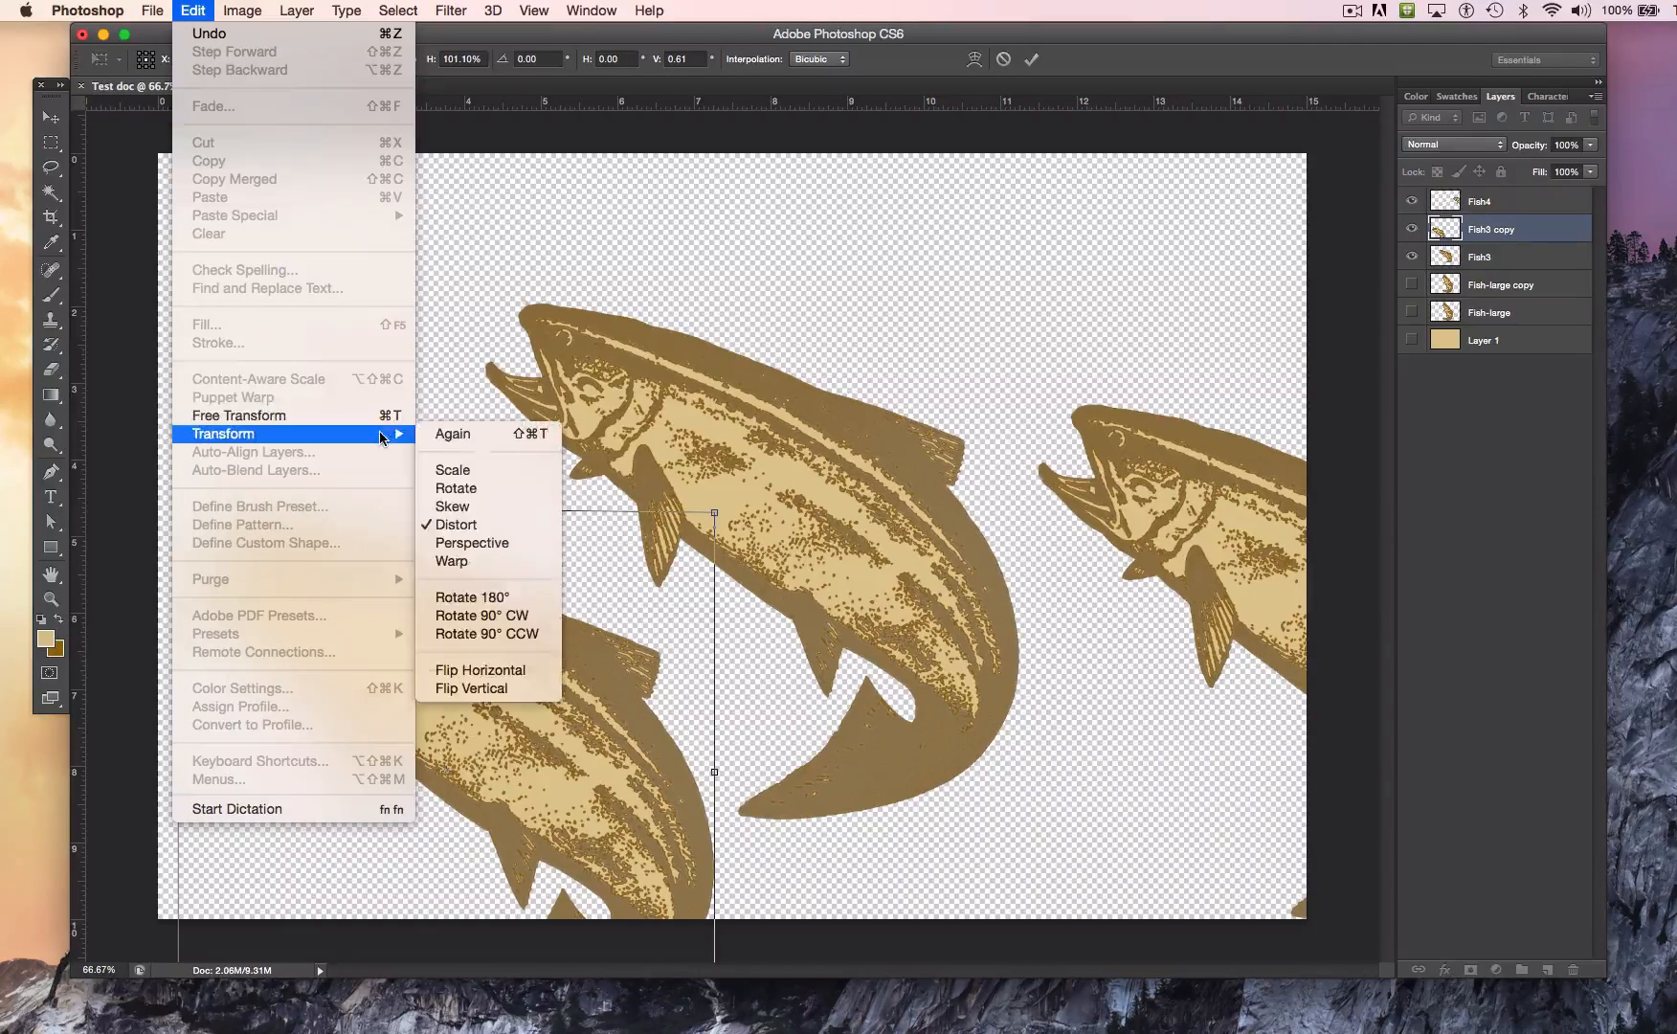
left_click(486, 543)
left_click_drag(719, 518, 582, 692)
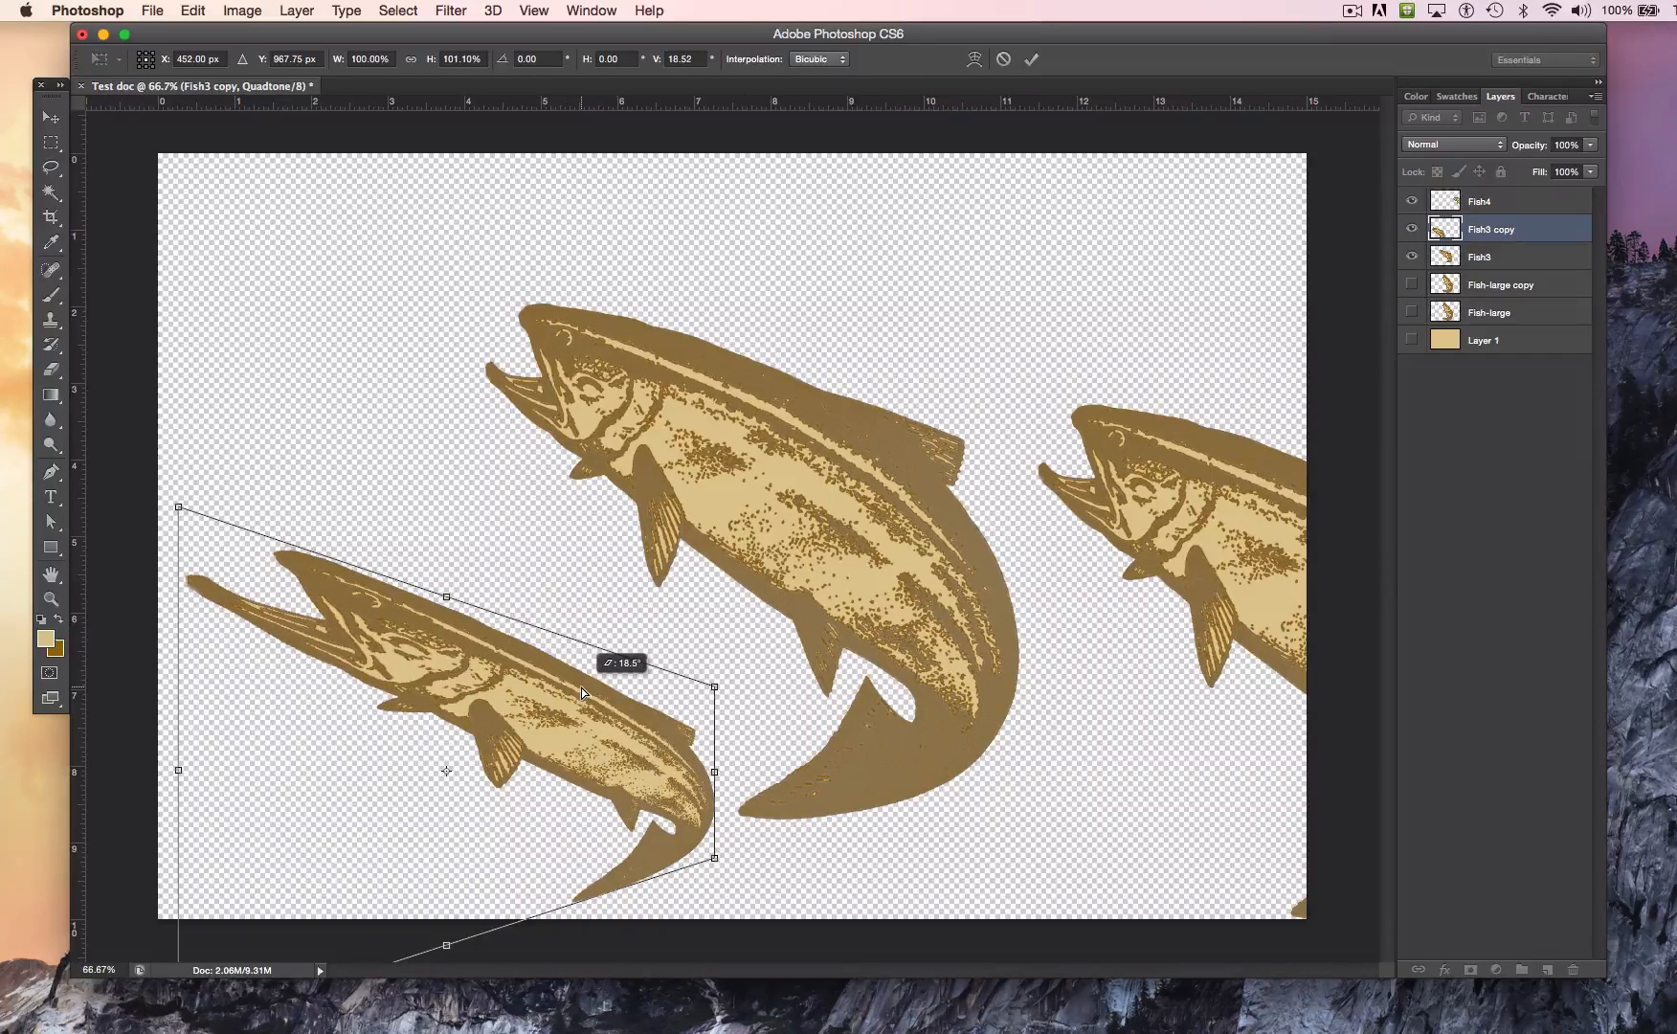
left_click_drag(580, 689, 564, 684)
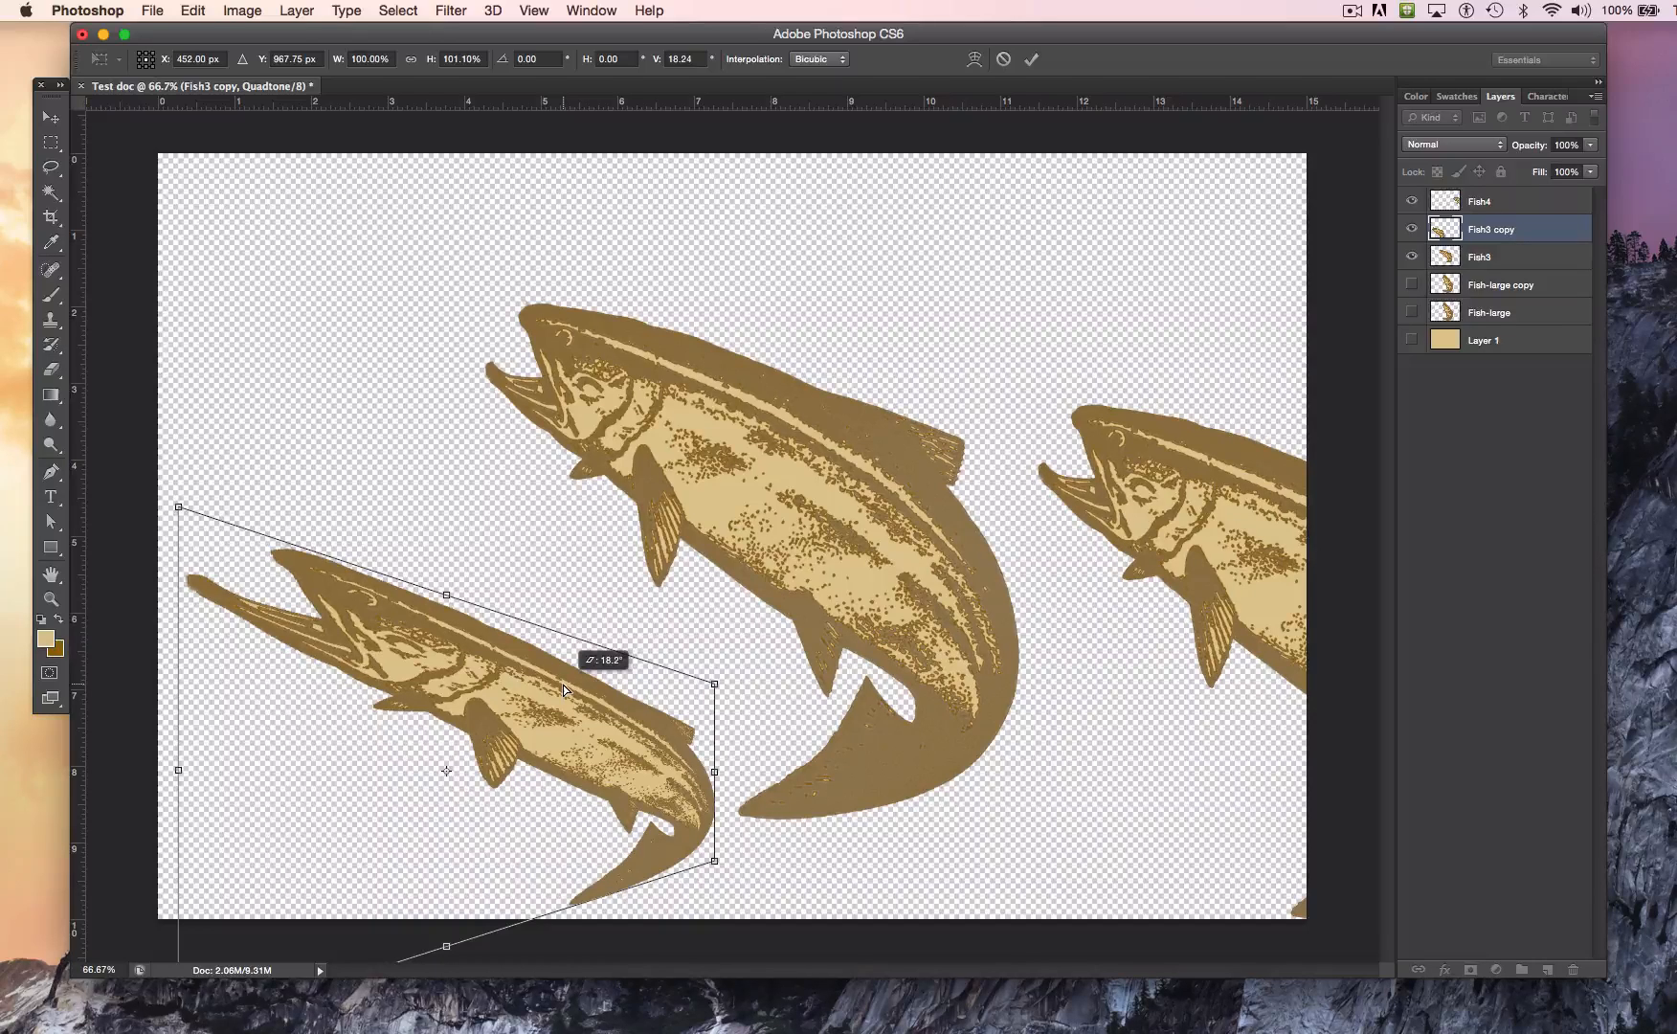
left_click_drag(564, 683, 564, 683)
left_click_drag(717, 771, 717, 767)
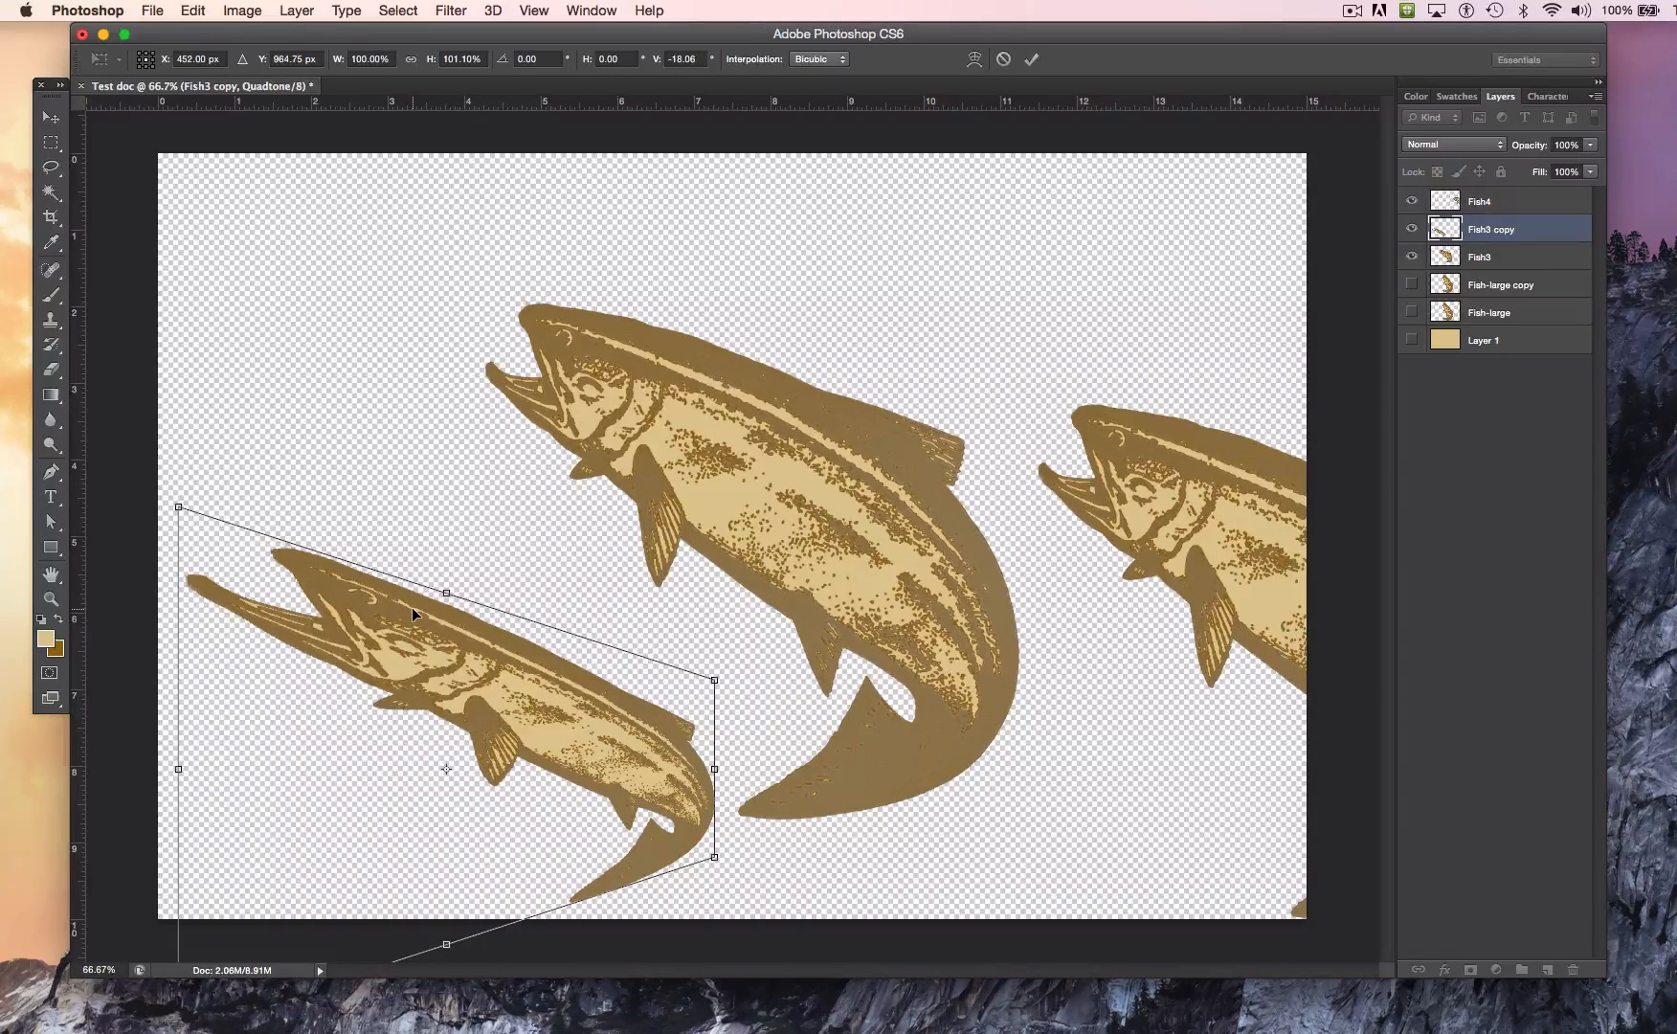
key("super+z")
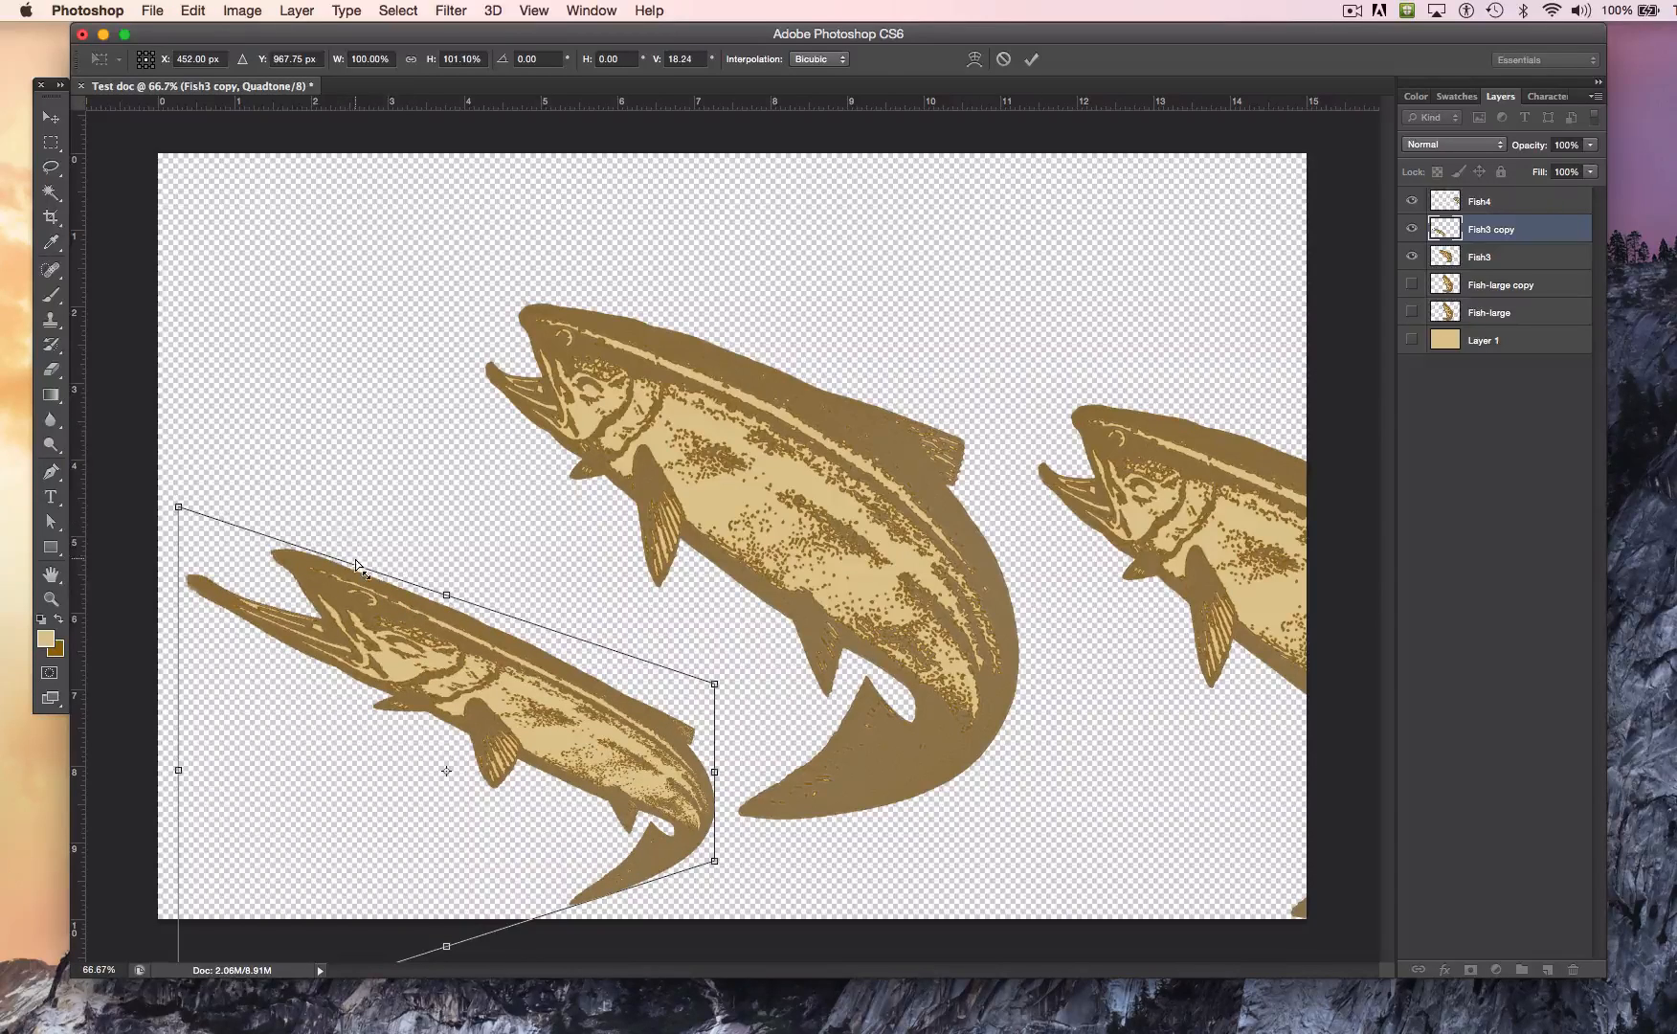
key("Return")
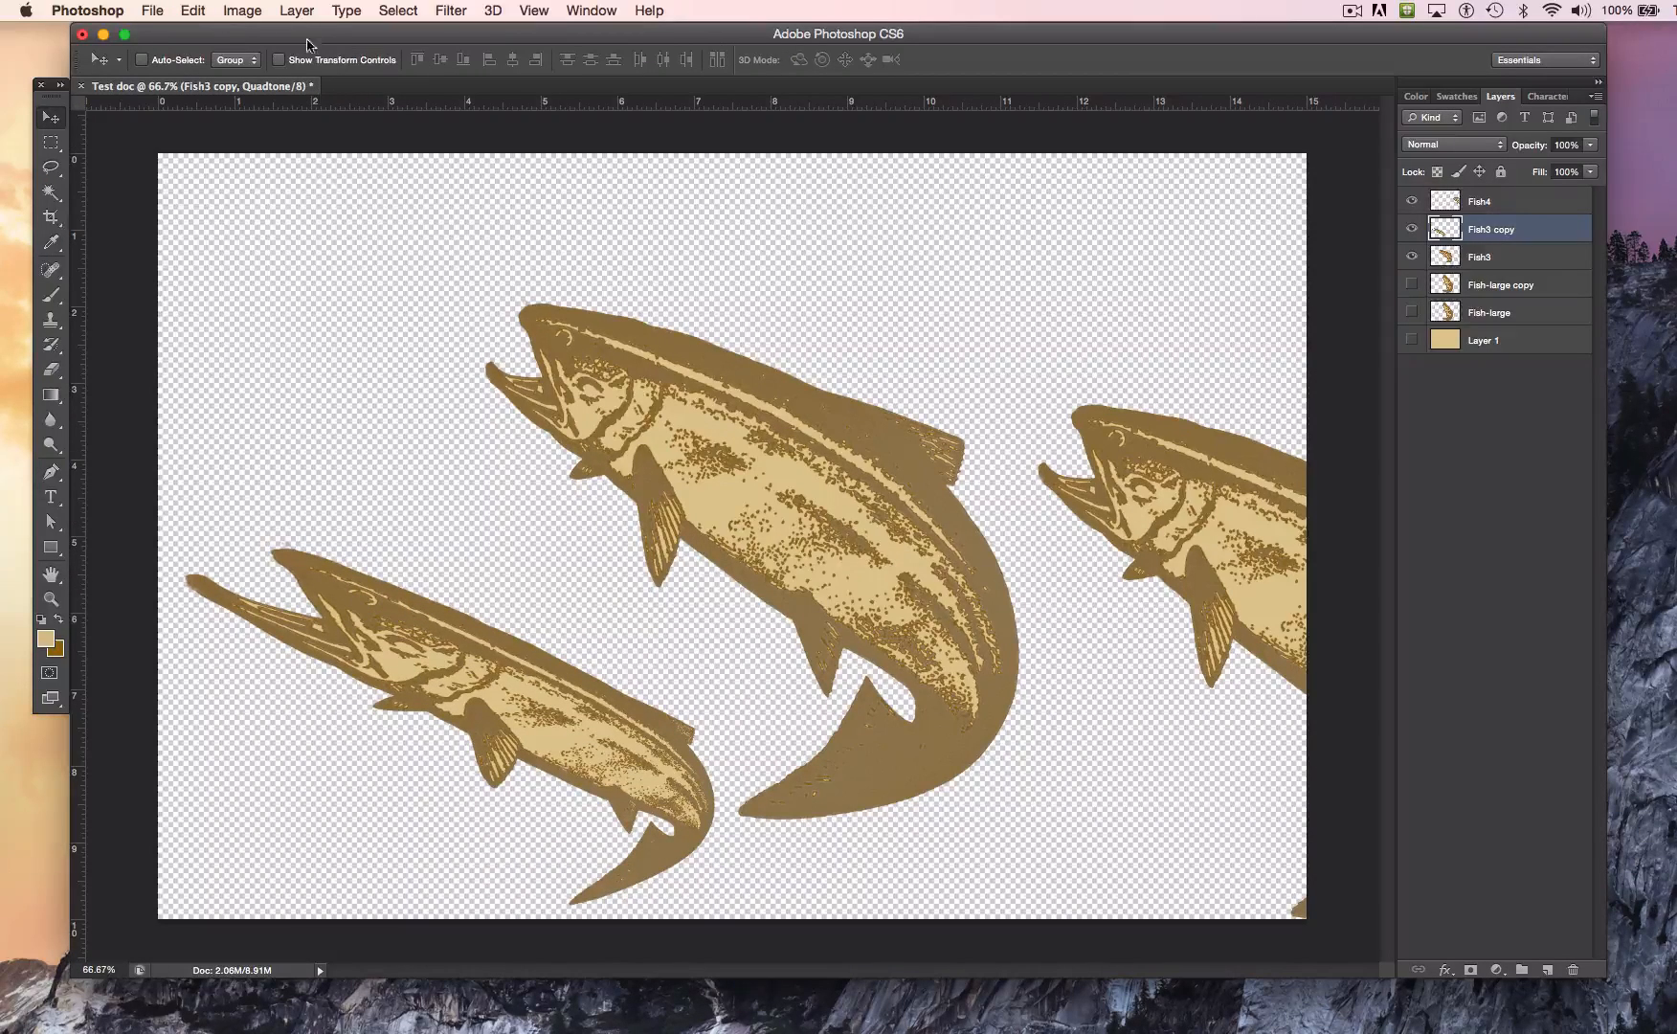
Step: Warp the Fish3 copy fish by bulging its back upward and stretching the tail corner down past the canvas, and apply the transformation
mouse_move(186, 8)
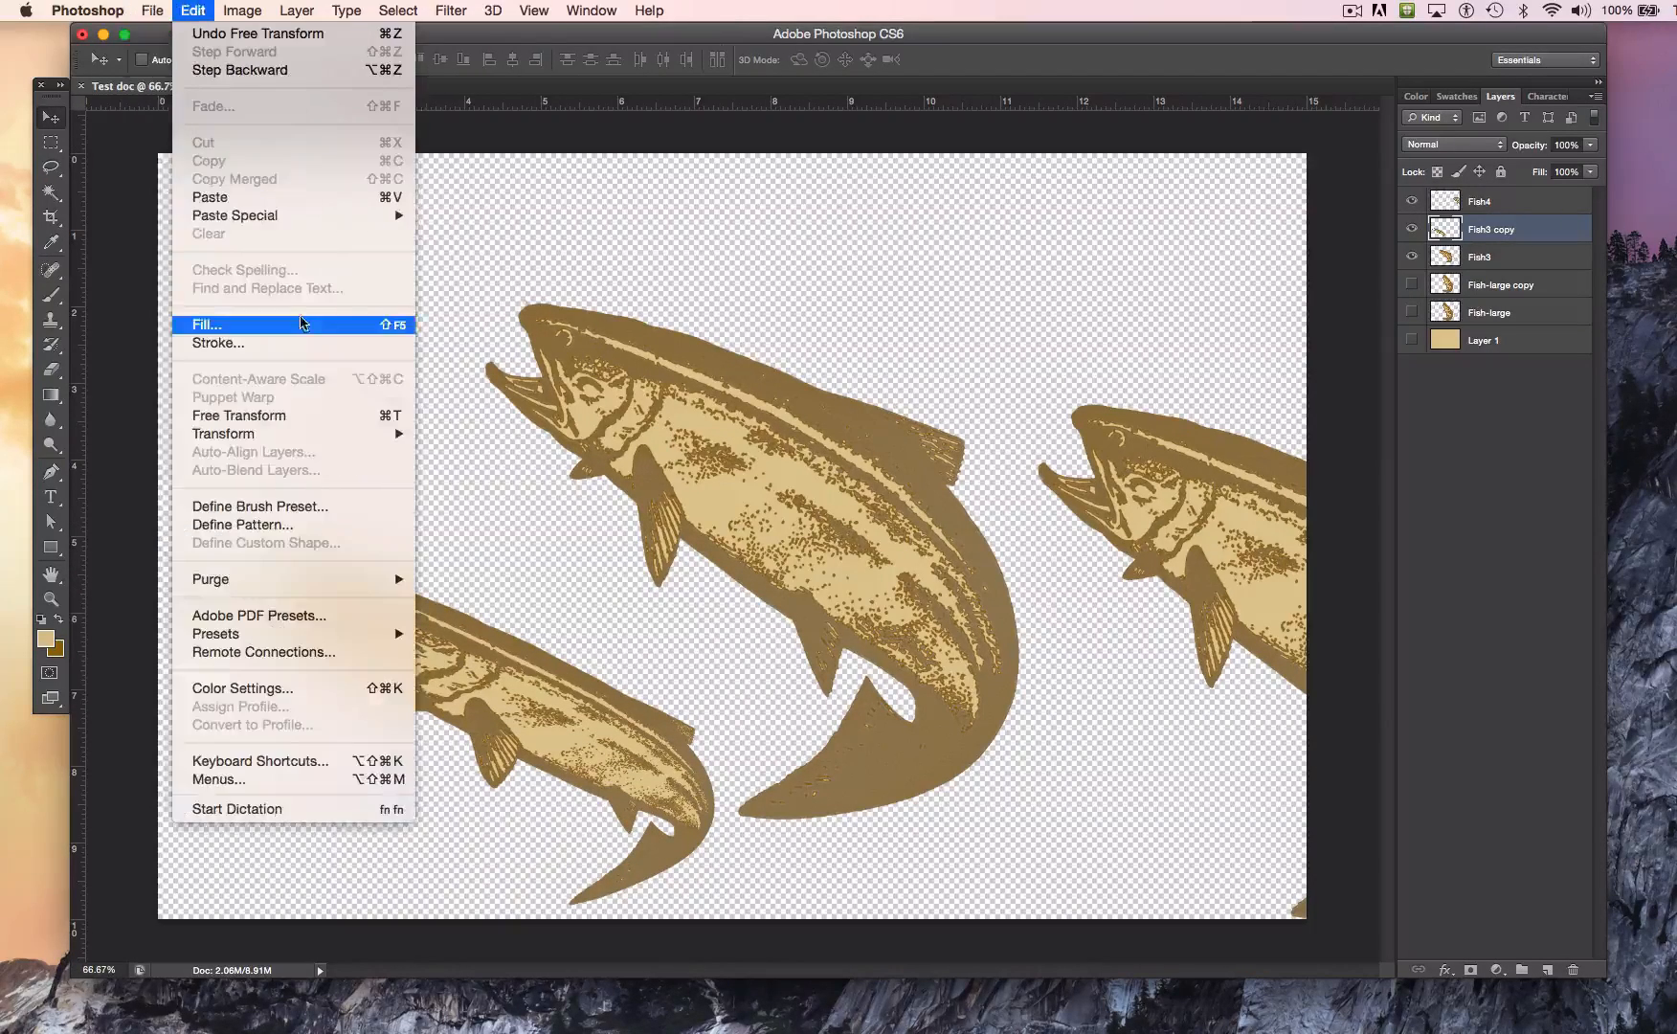
mouse_move(346, 433)
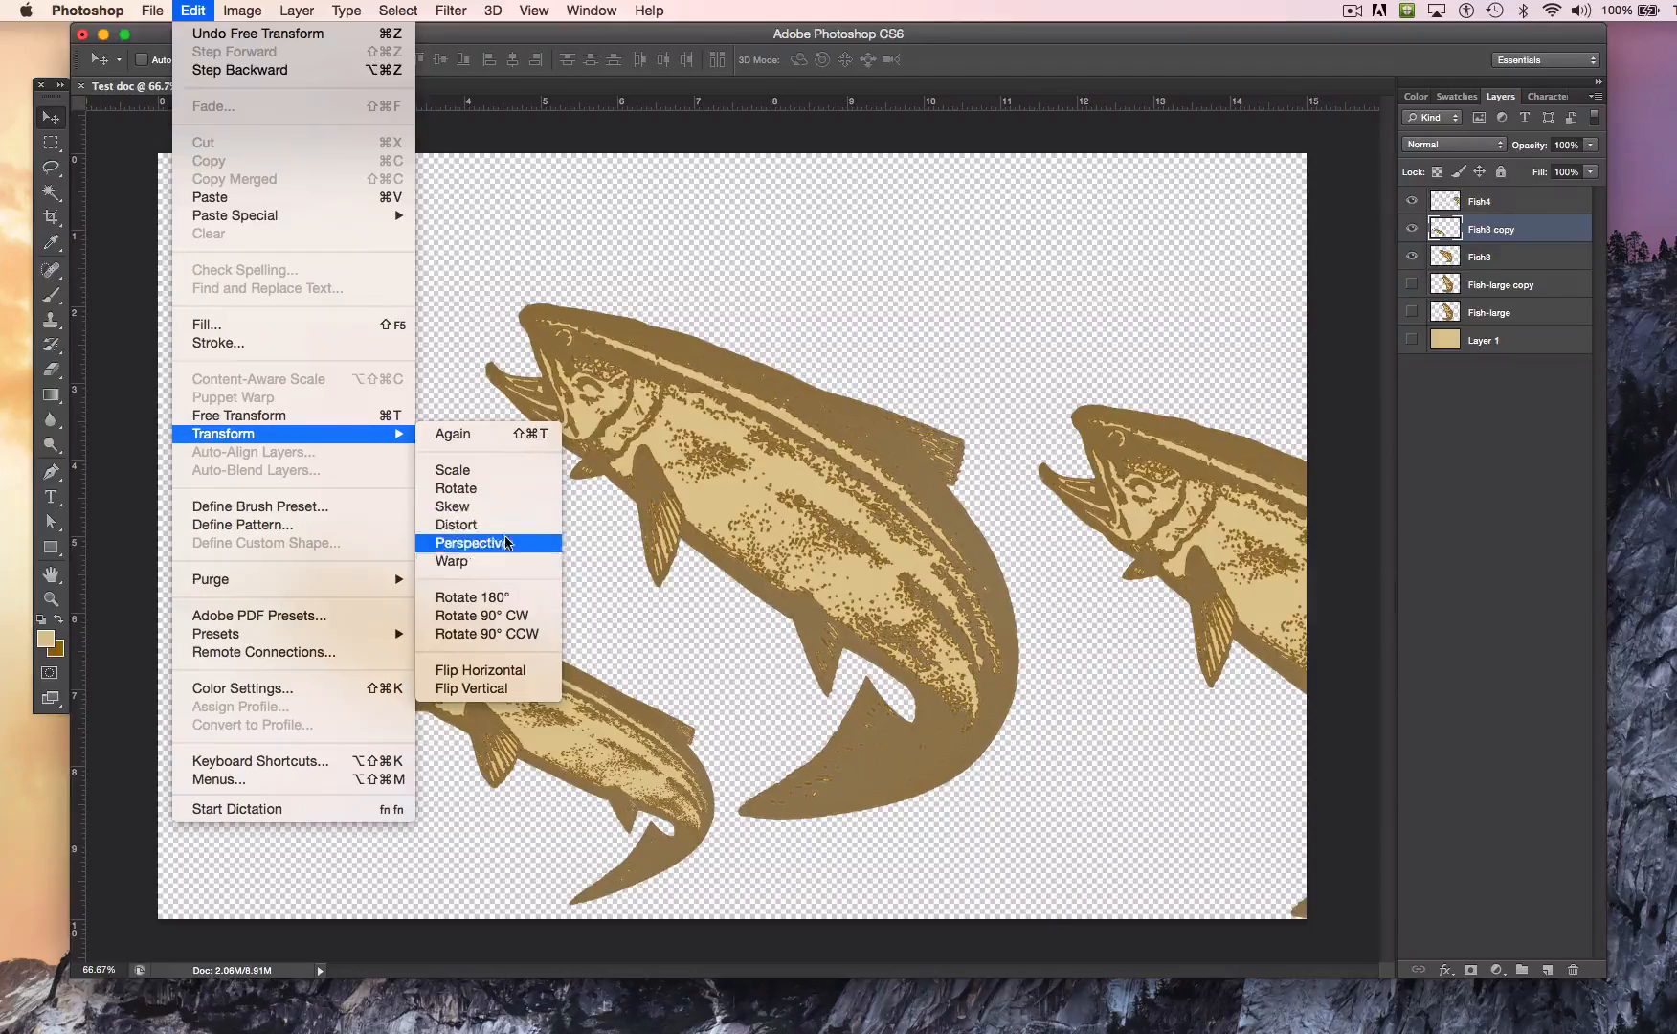
left_click(498, 560)
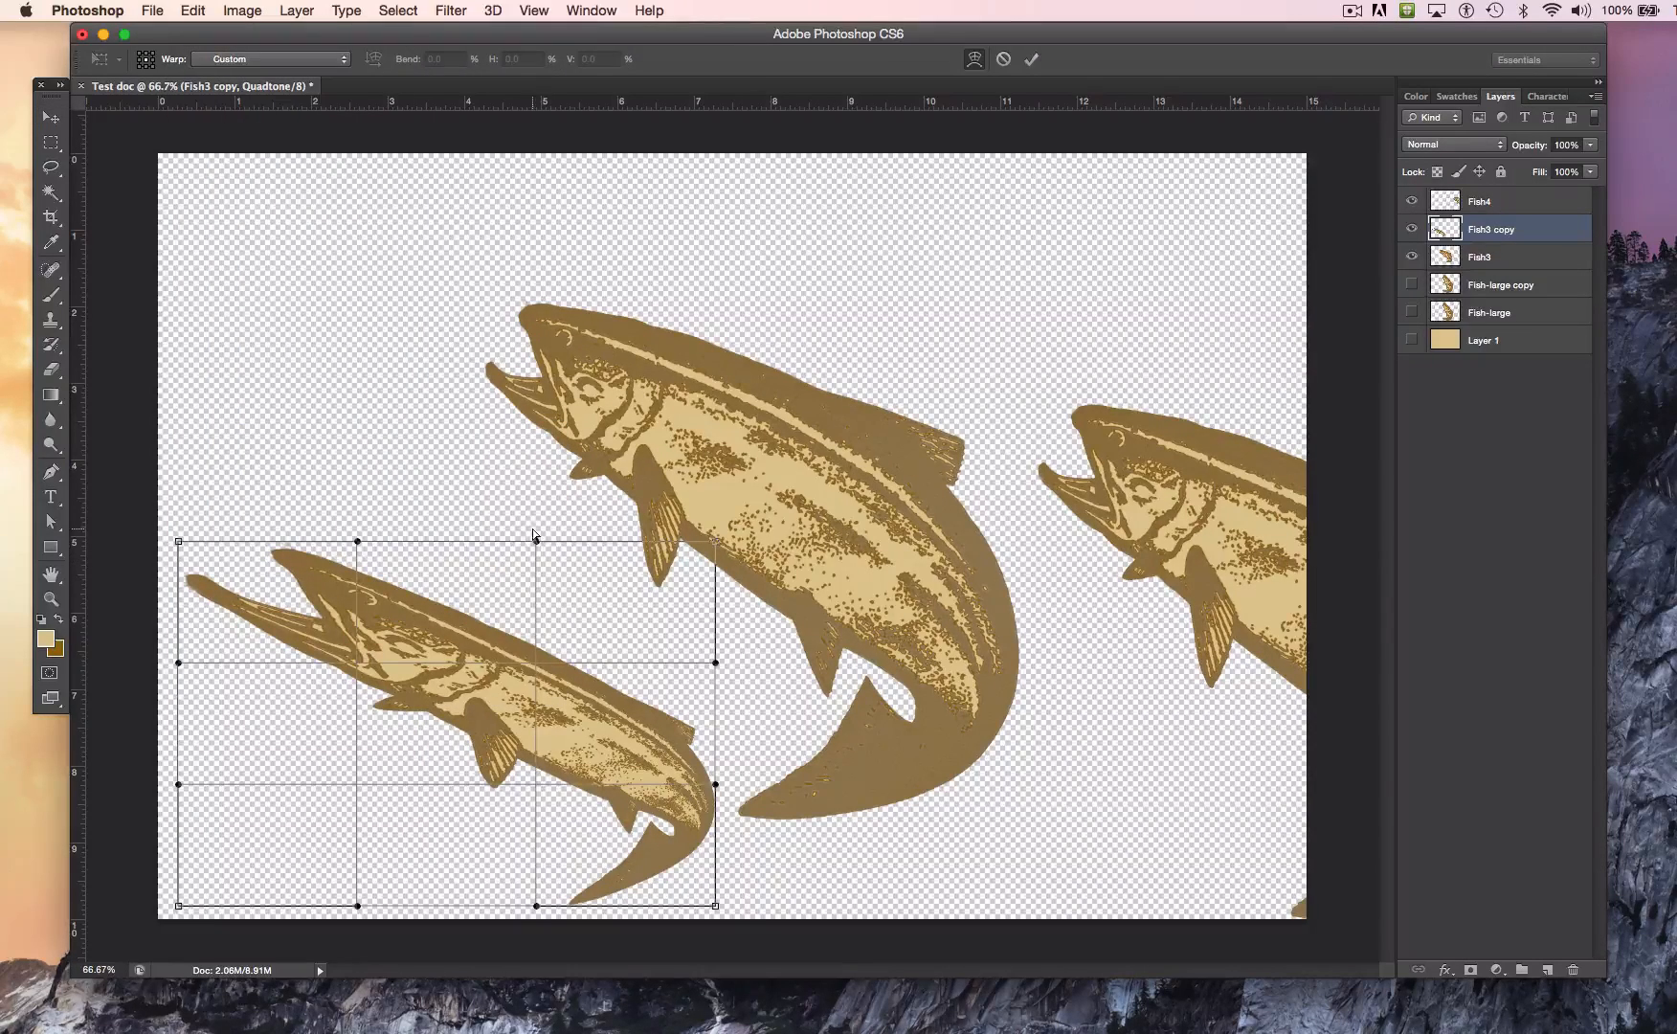
left_click_drag(533, 530, 531, 400)
left_click_drag(535, 782, 439, 827)
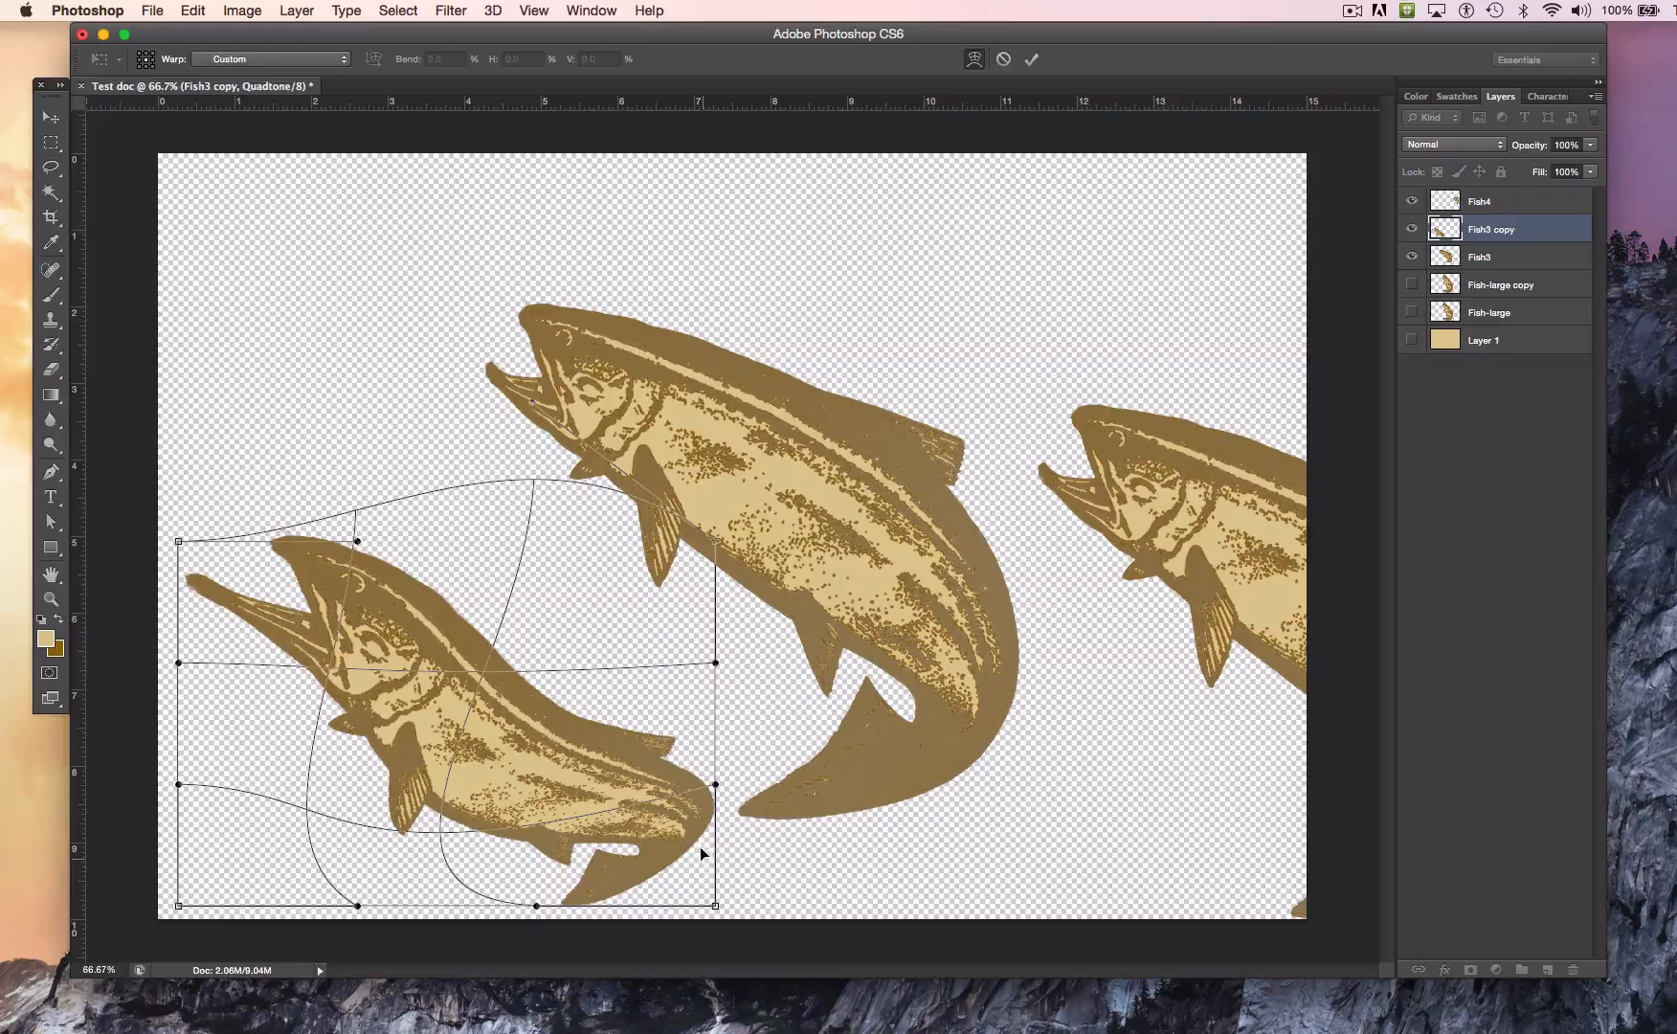
left_click_drag(715, 904, 799, 1030)
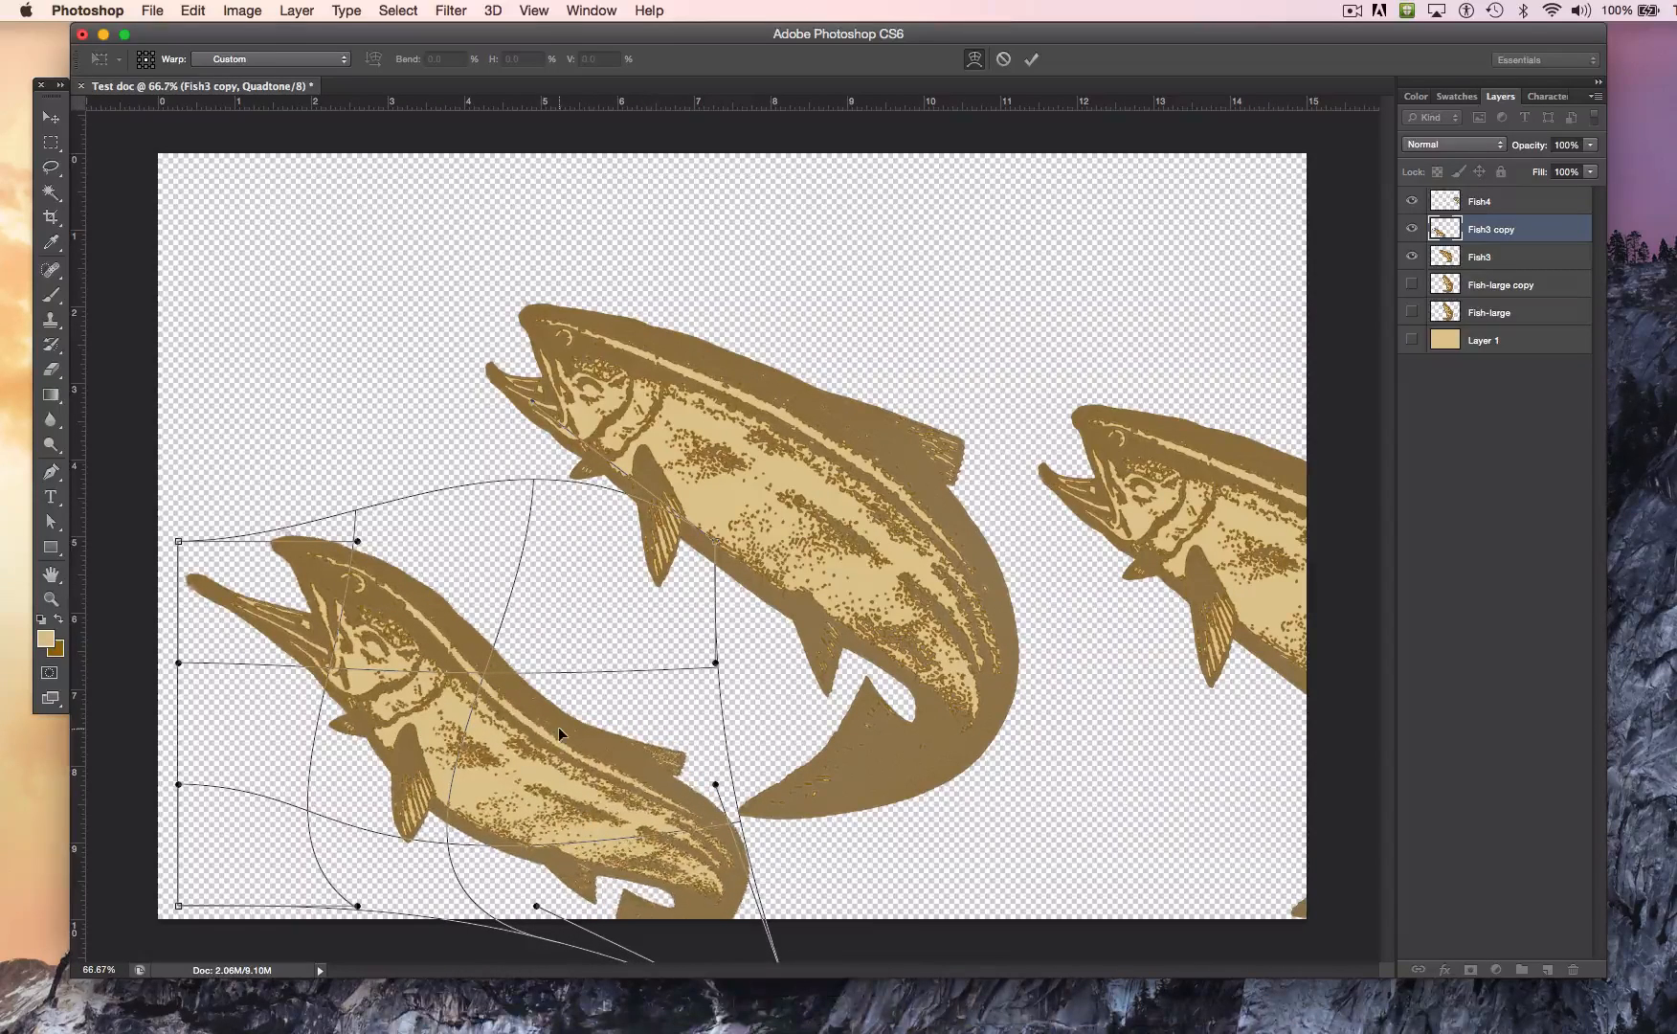
left_click(51, 143)
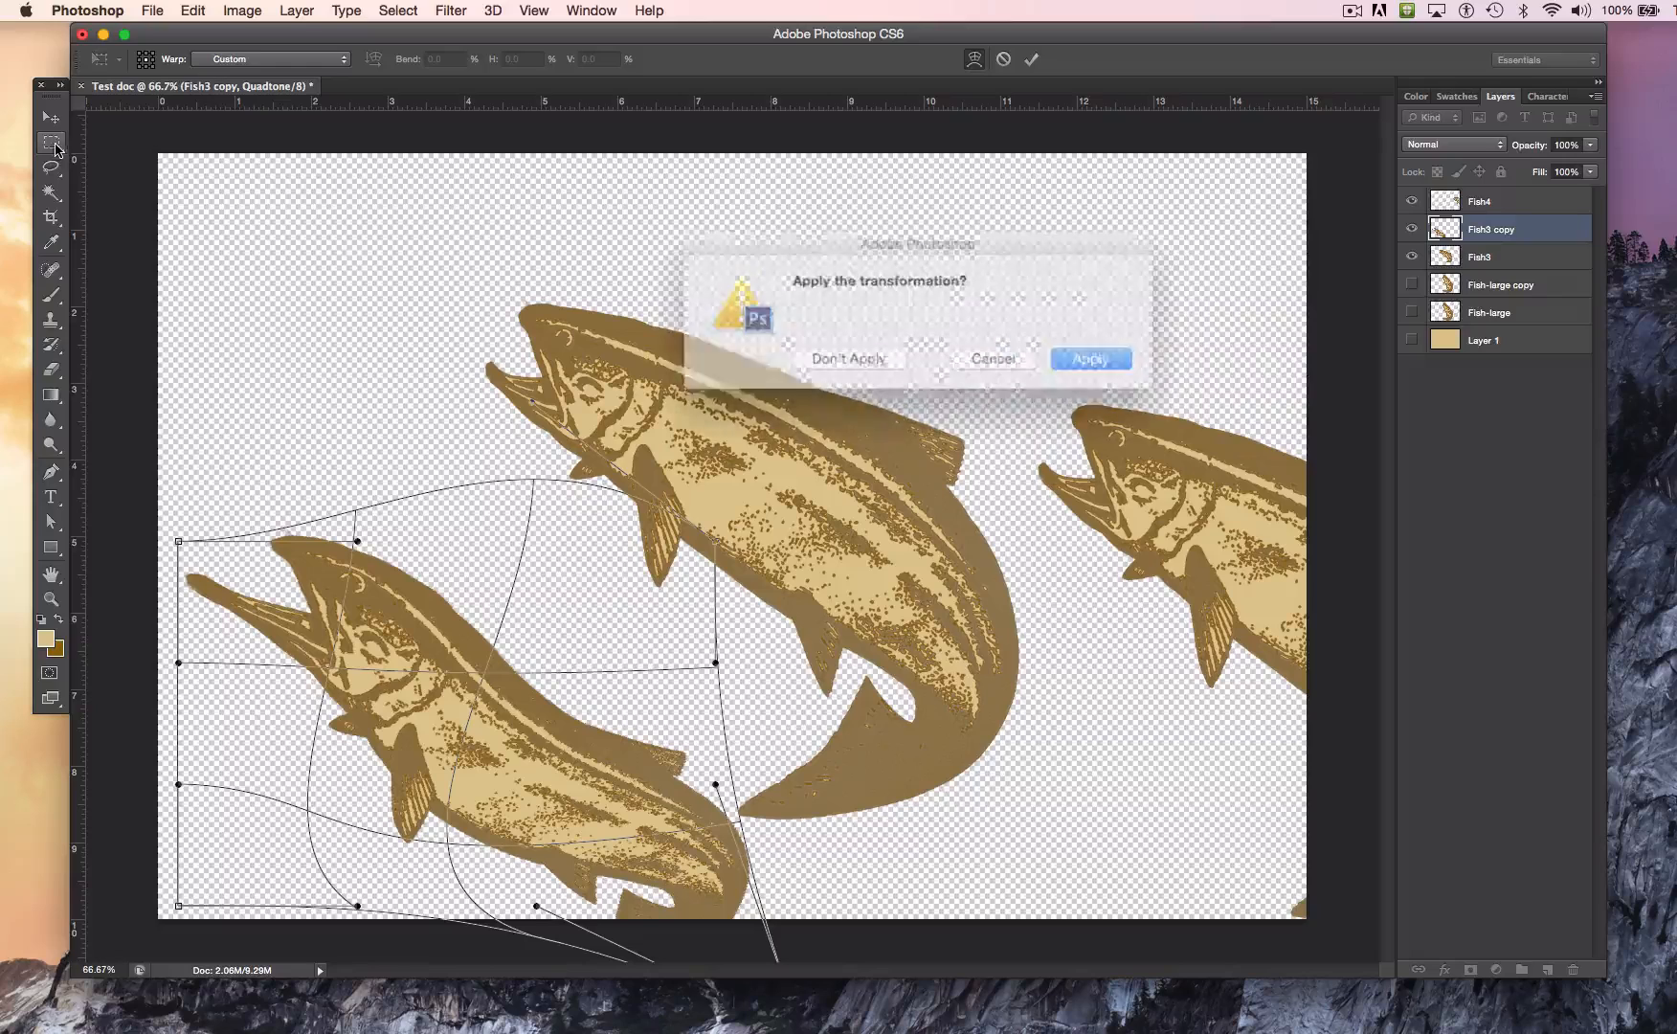
left_click(1090, 356)
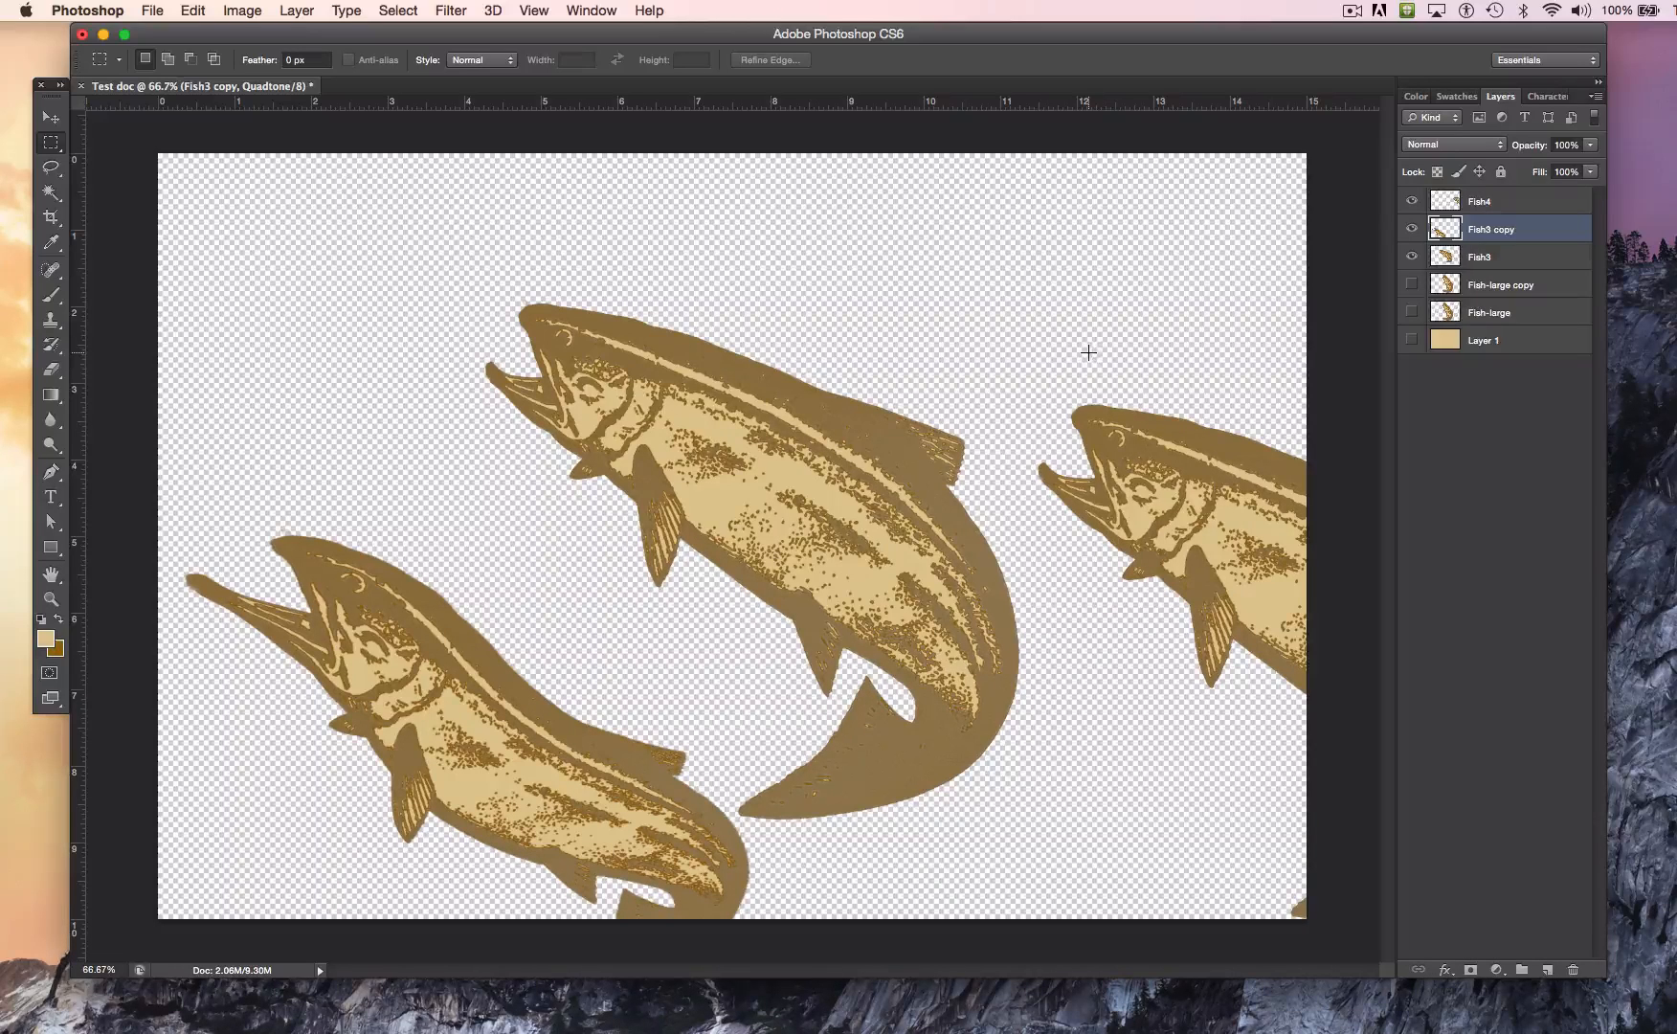
Step: Hide the Fish3 copy layer
left_click(1411, 230)
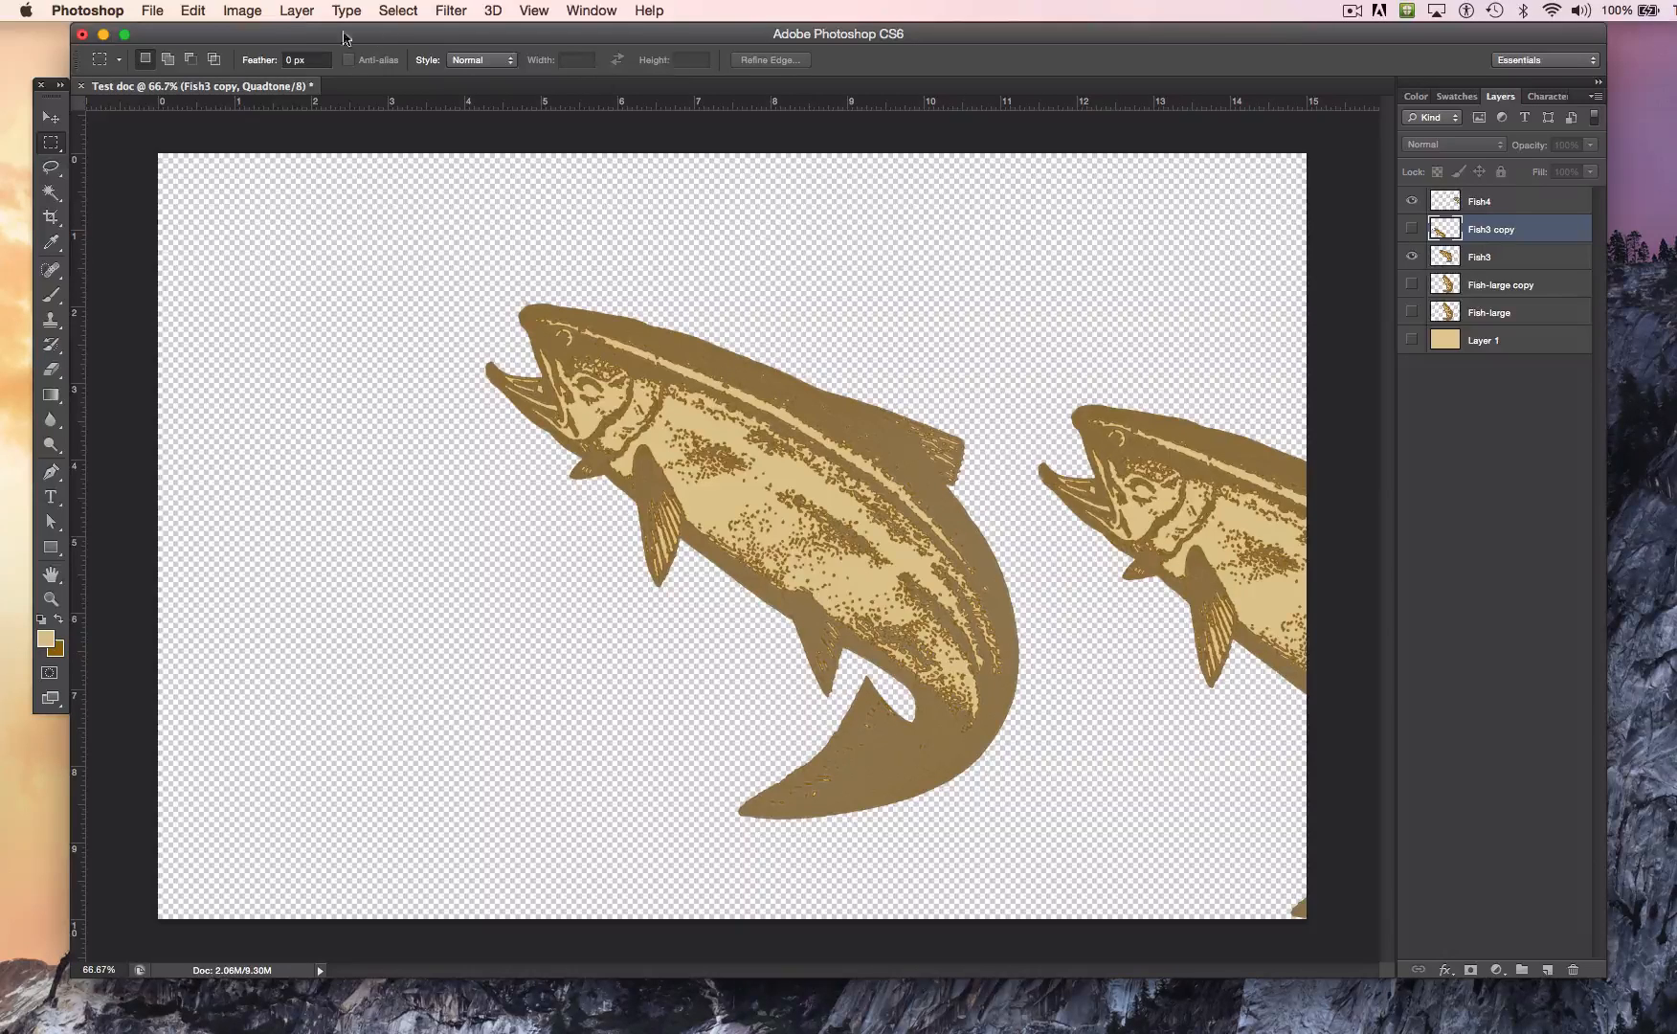
left_click(248, 14)
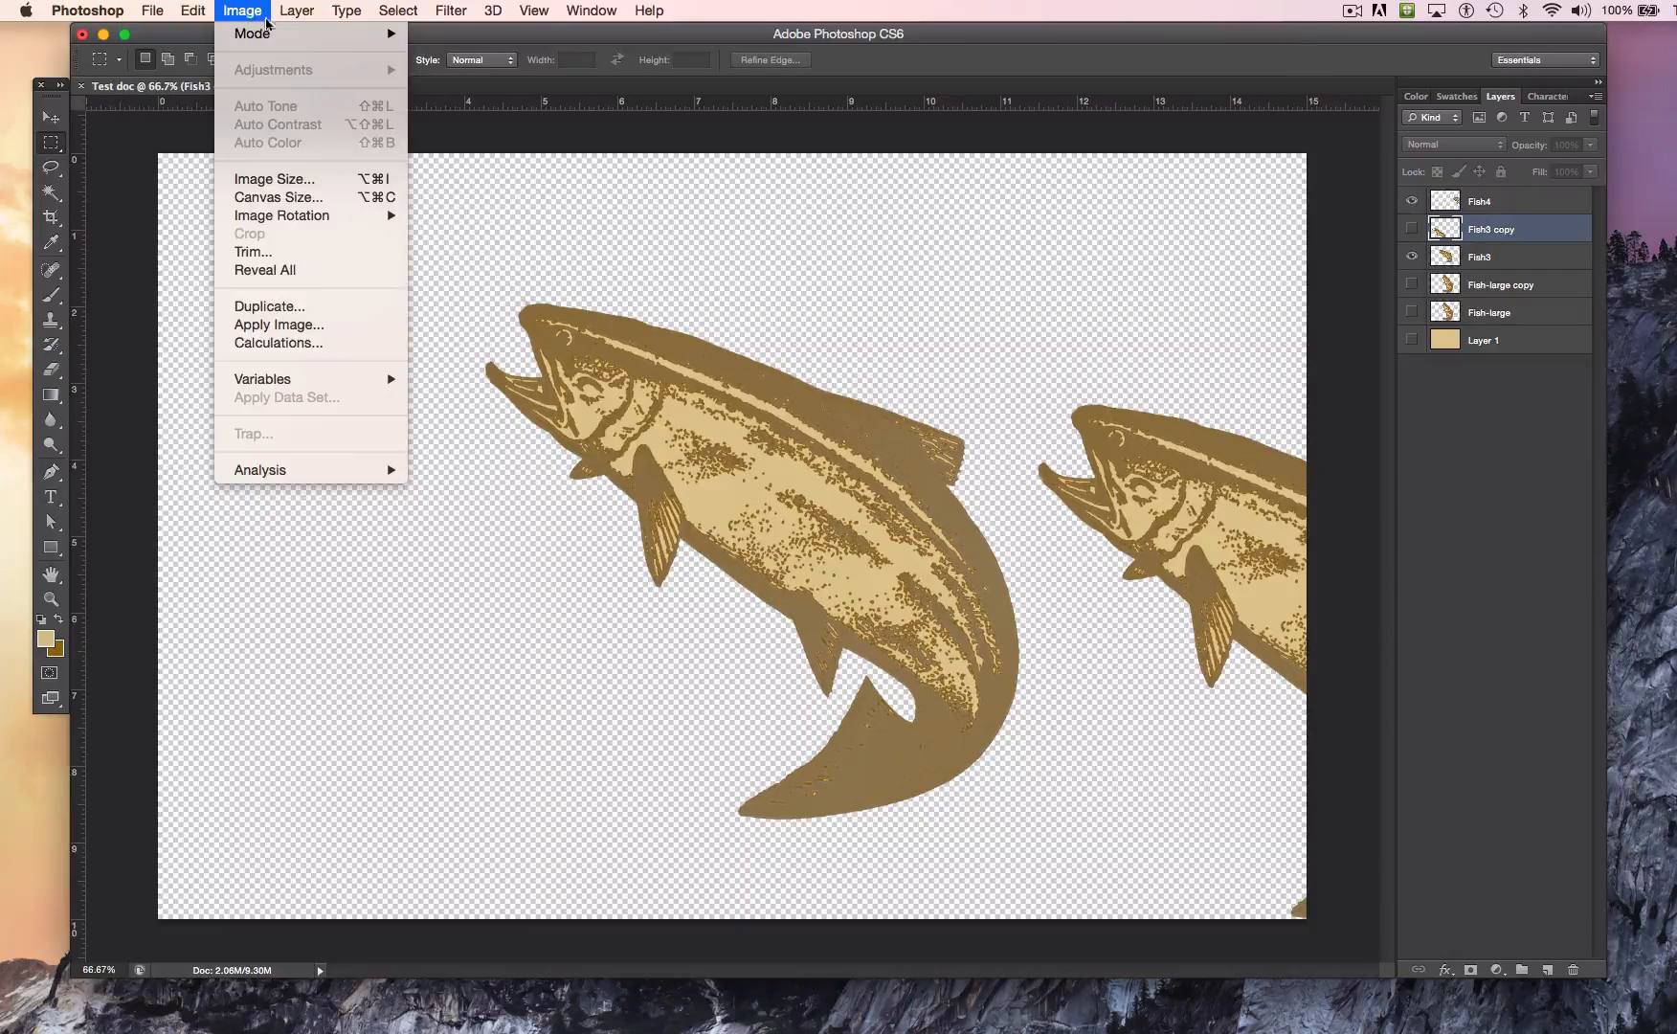
mouse_move(284, 36)
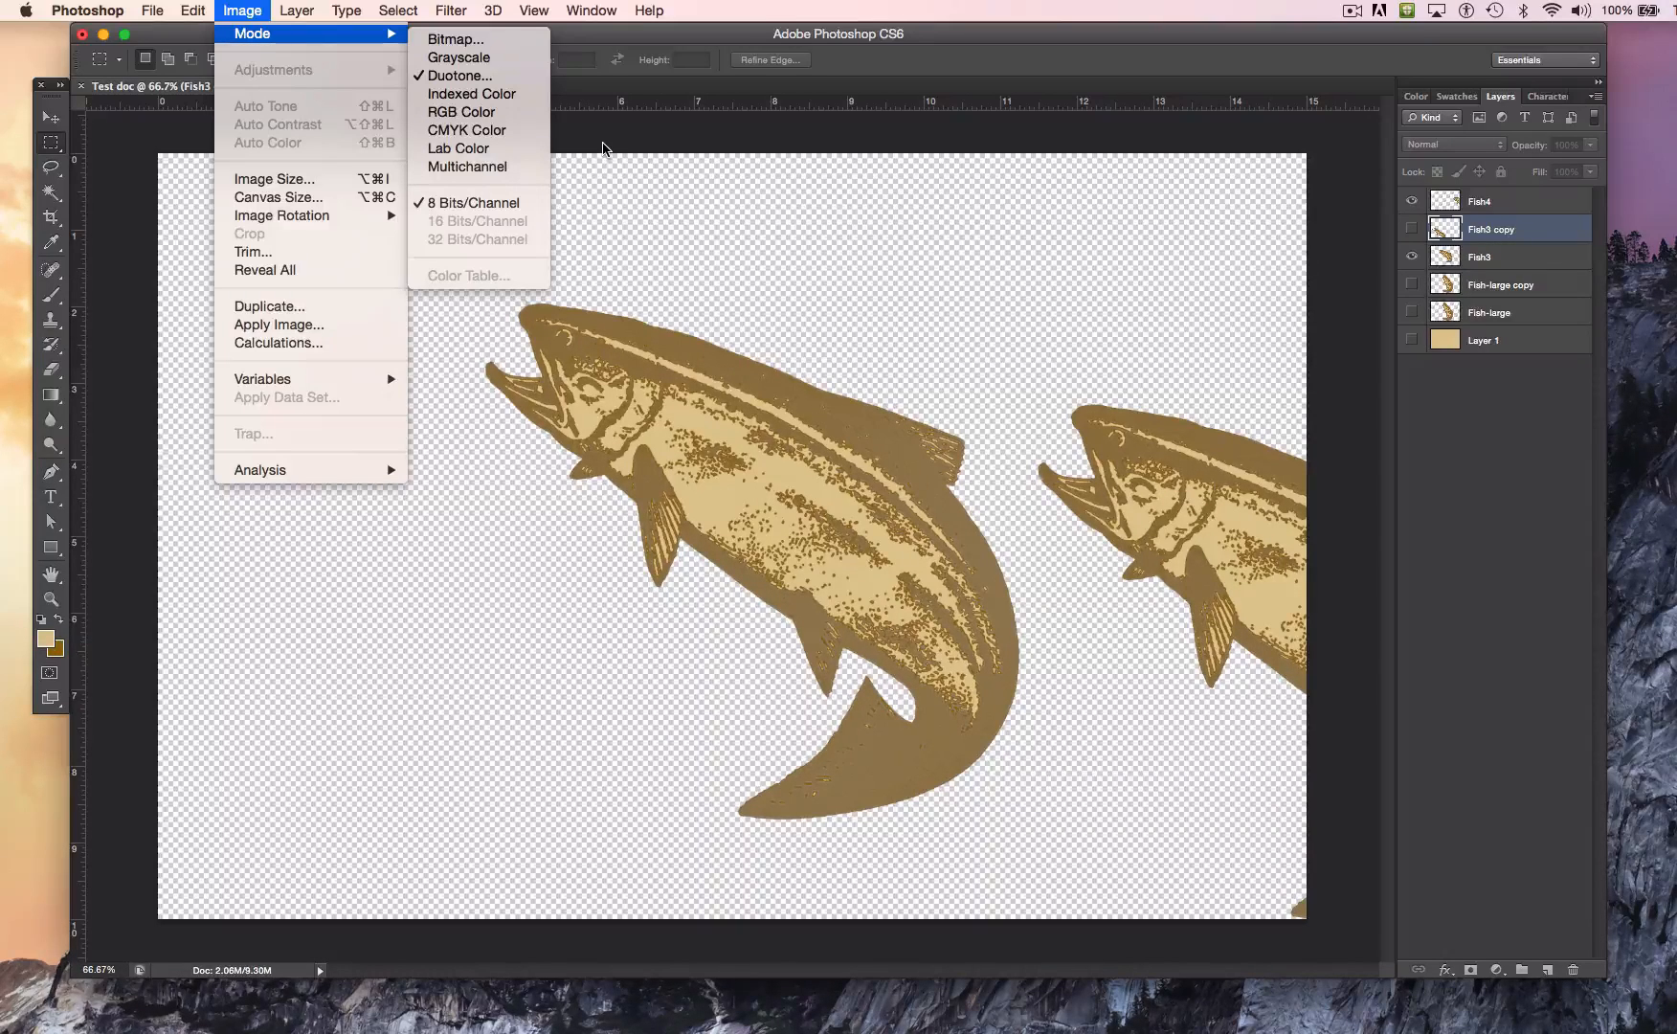
mouse_move(586, 15)
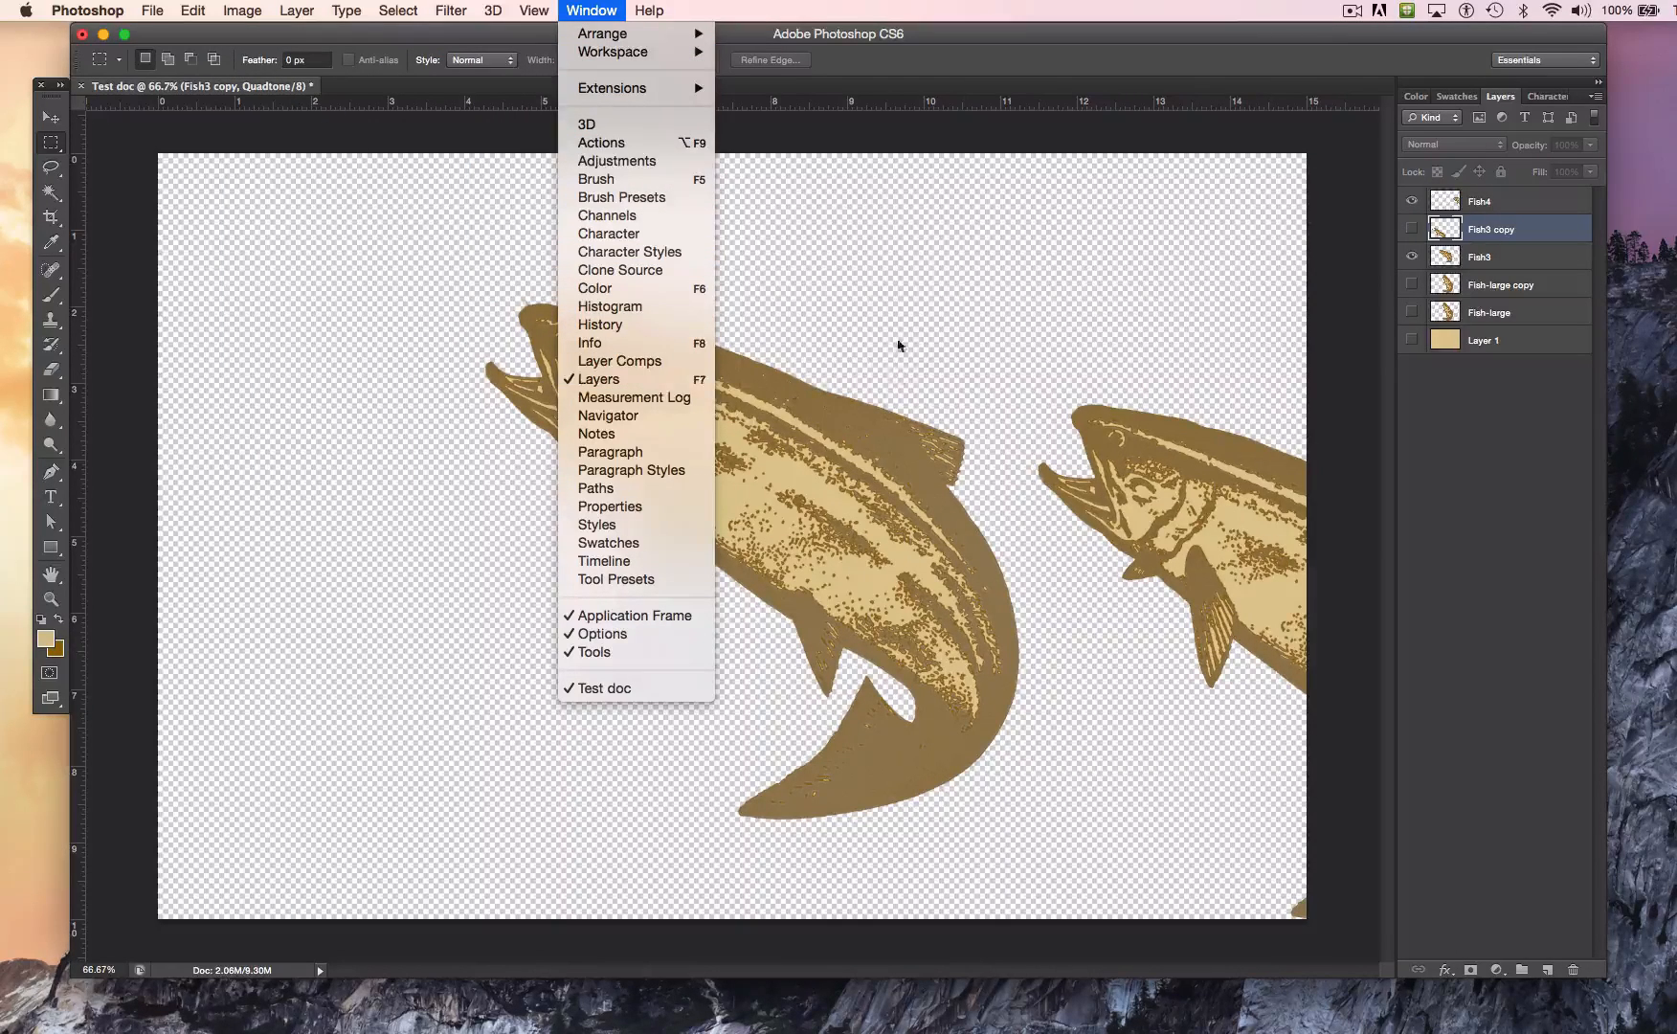
left_click(950, 144)
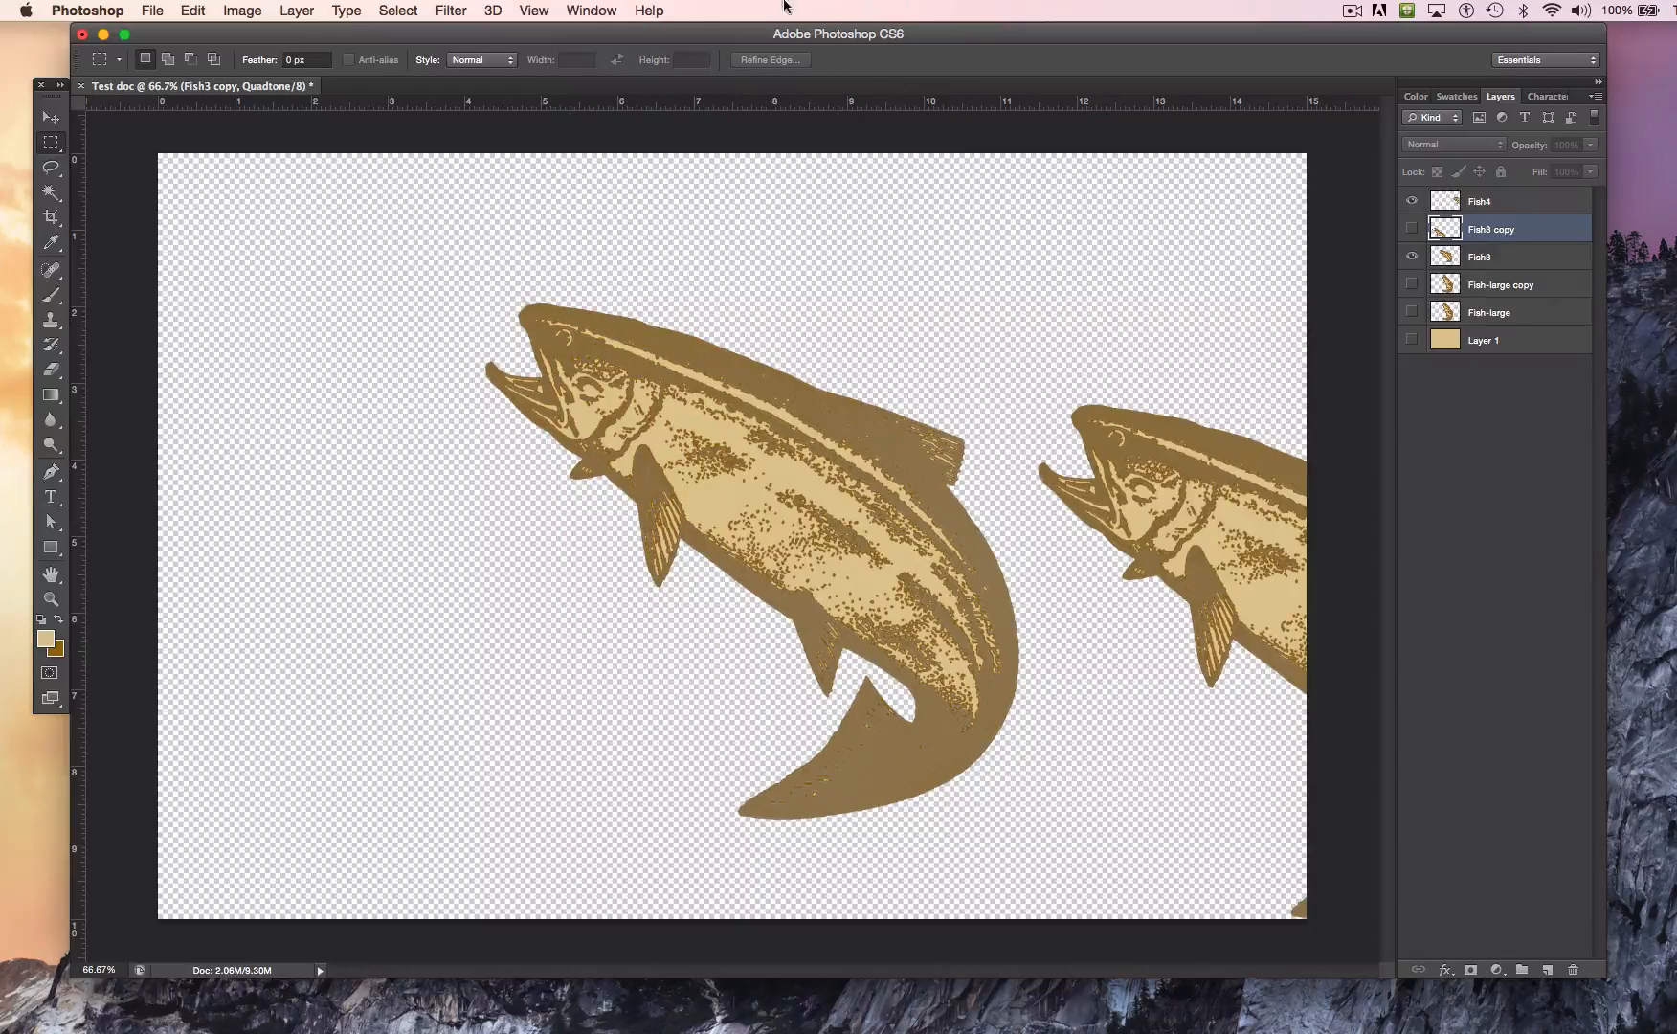
Step: Show the document's History and dock it in the same group as Layers
left_click(588, 9)
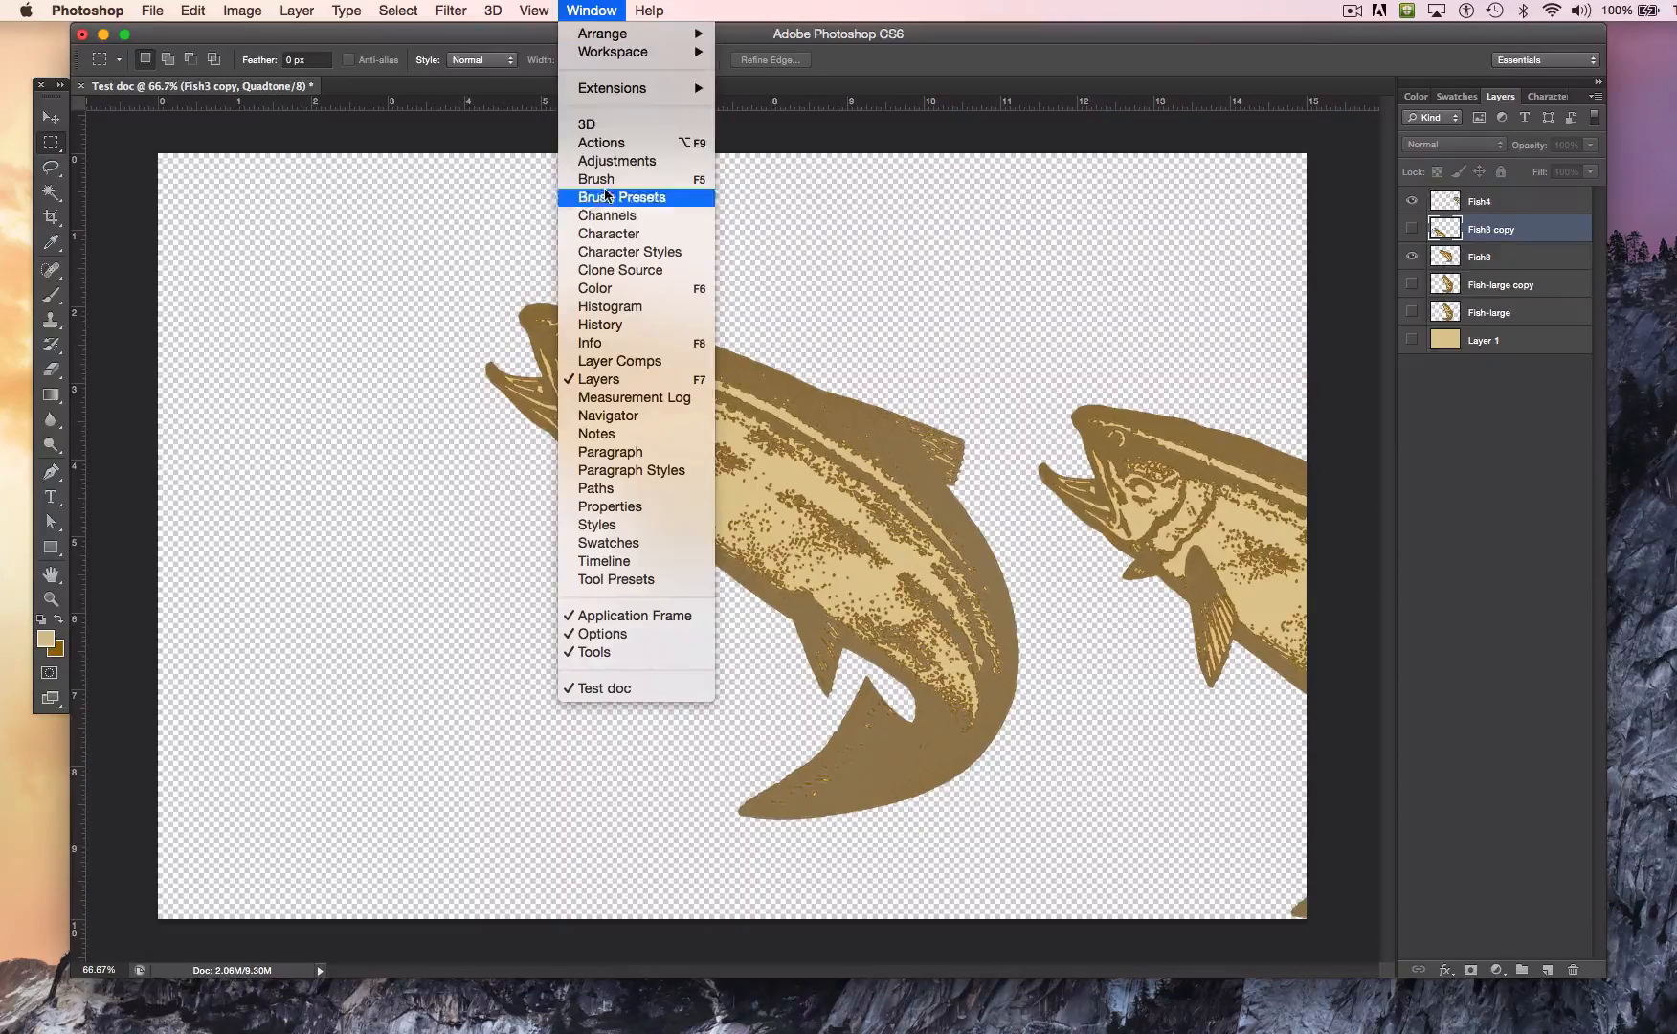
left_click(632, 329)
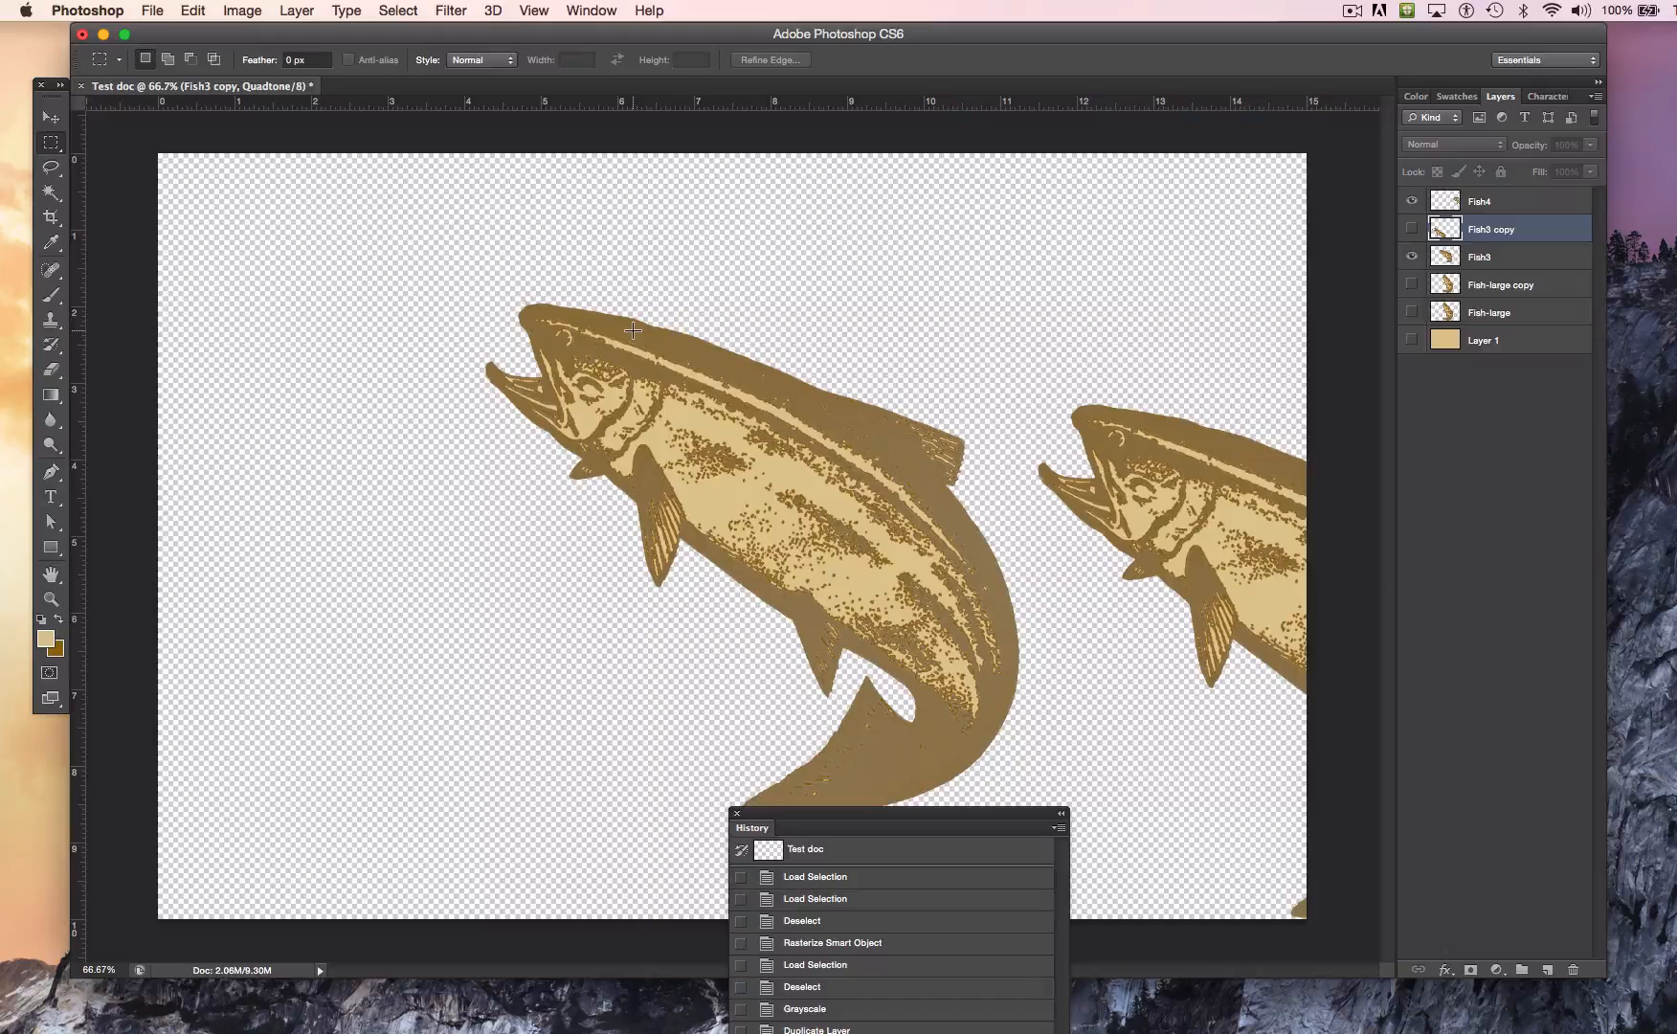
left_click_drag(842, 814, 1533, 102)
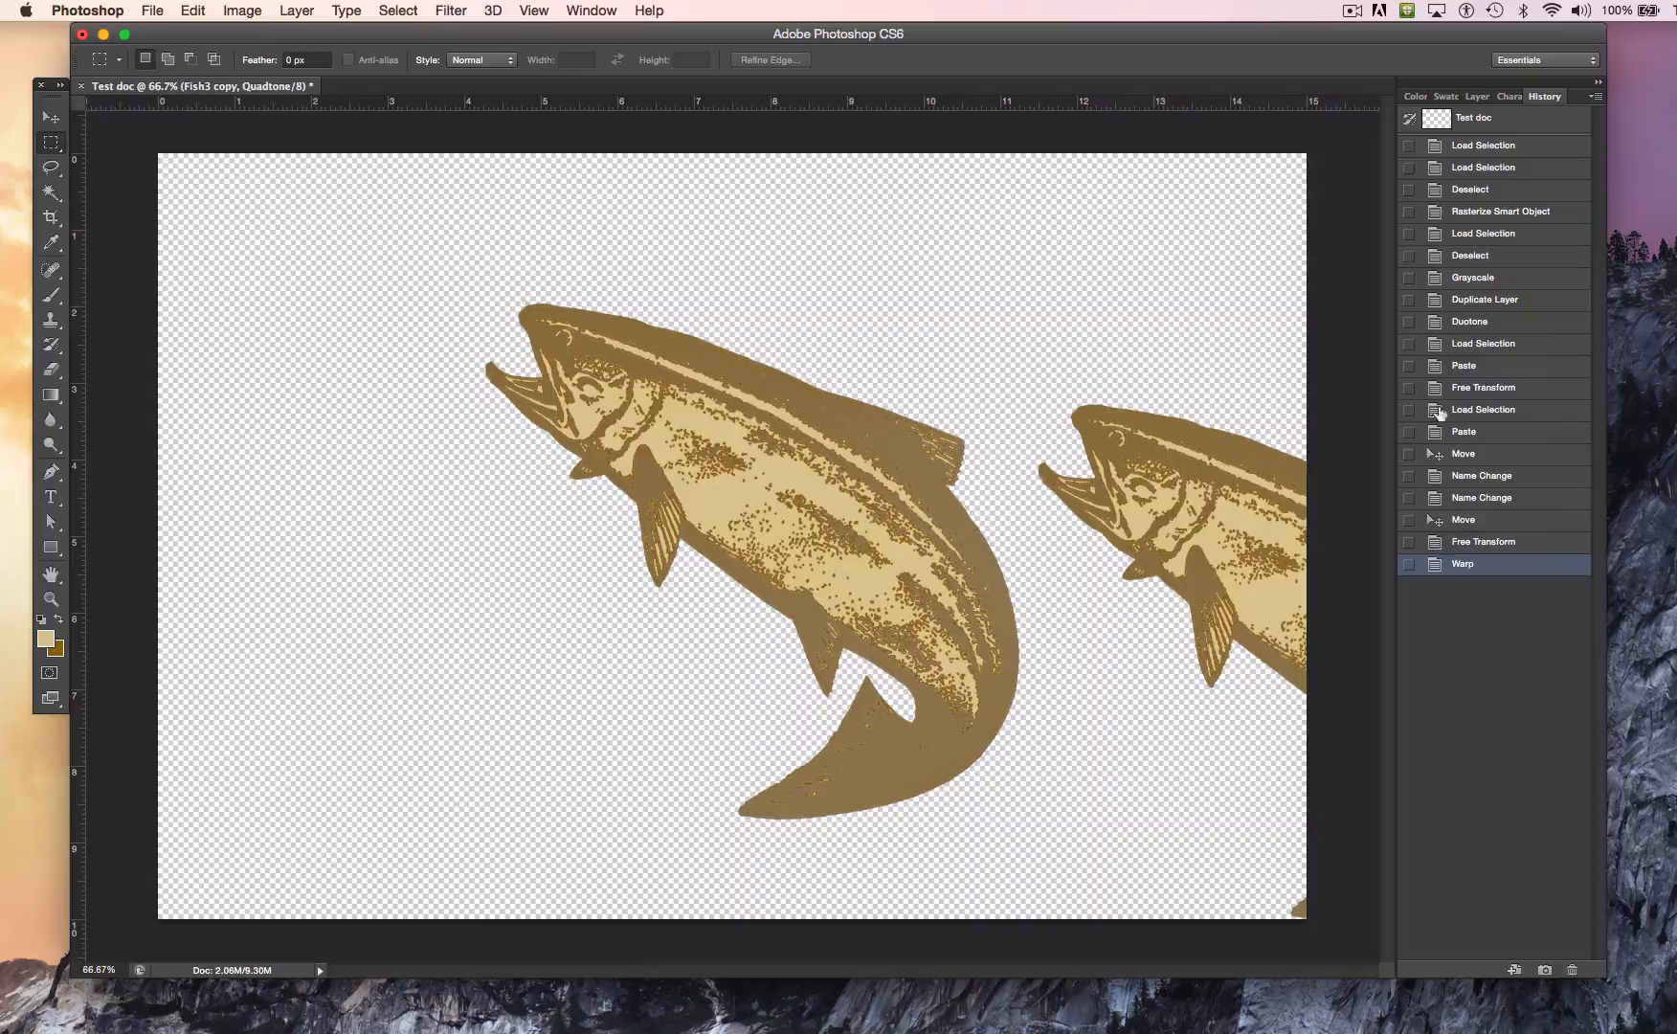
Step: Set the history brush source to the first Load Selection state and revert the document to that state
left_click(1407, 151)
left_click(1455, 151)
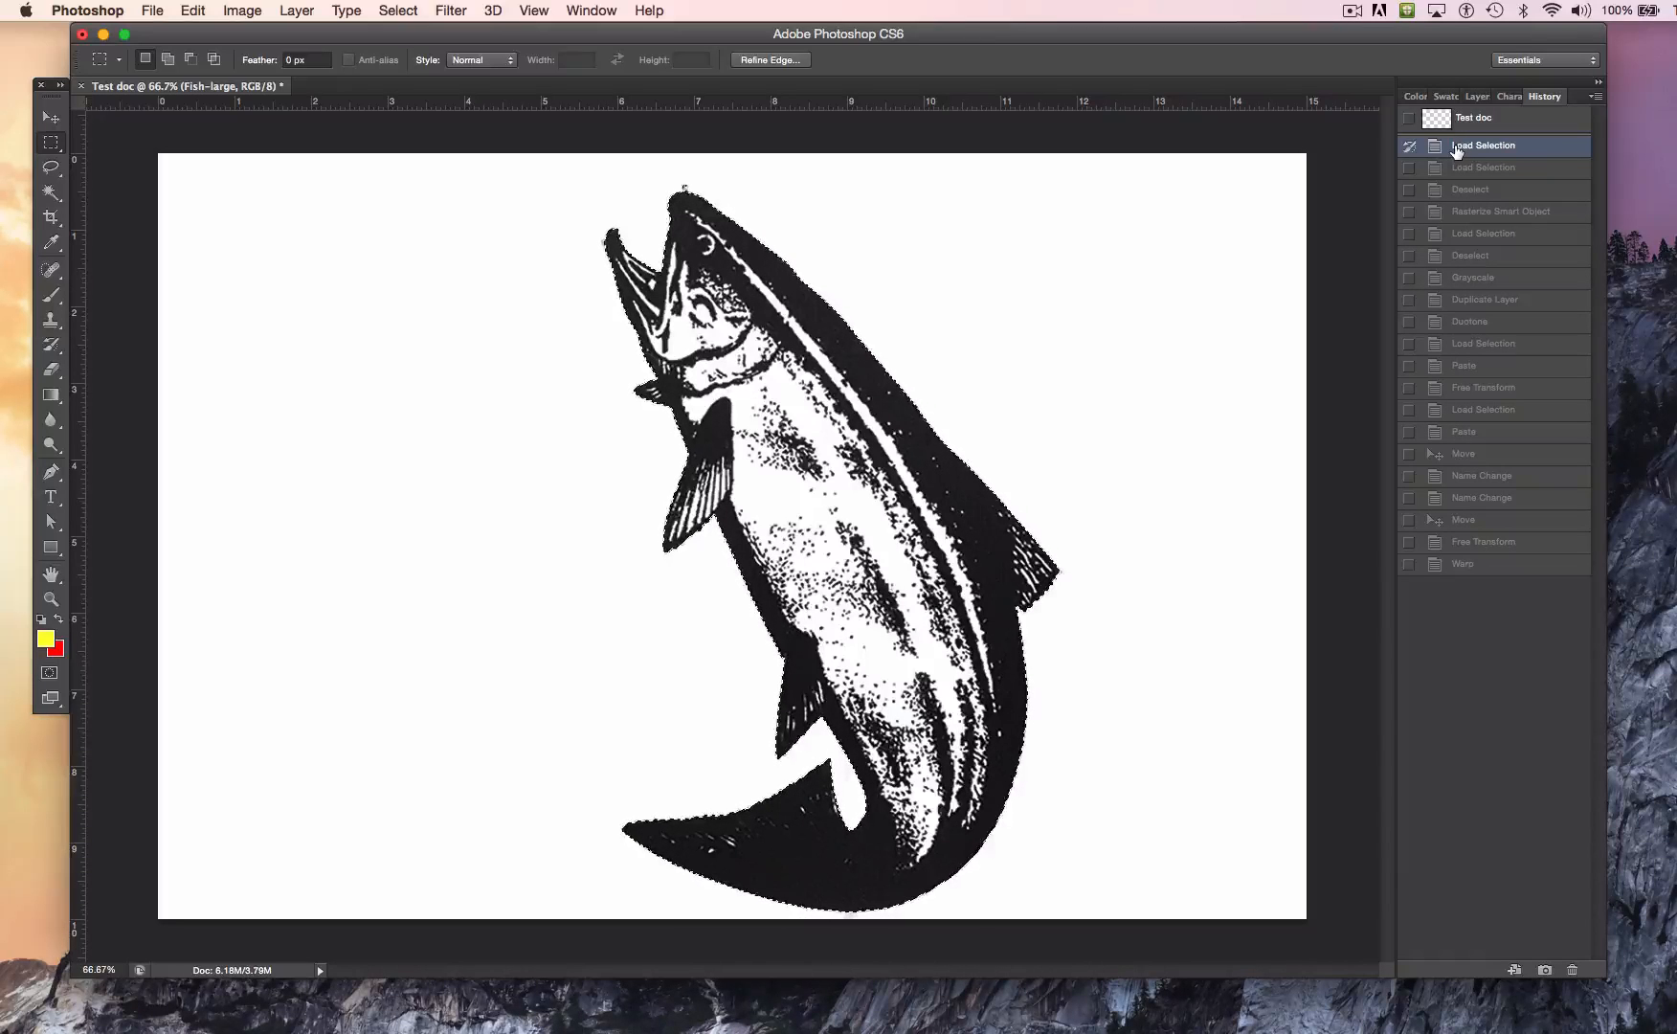
Step: Copy the selected black-and-white fish and return the document to the Warp history state
left_click(191, 10)
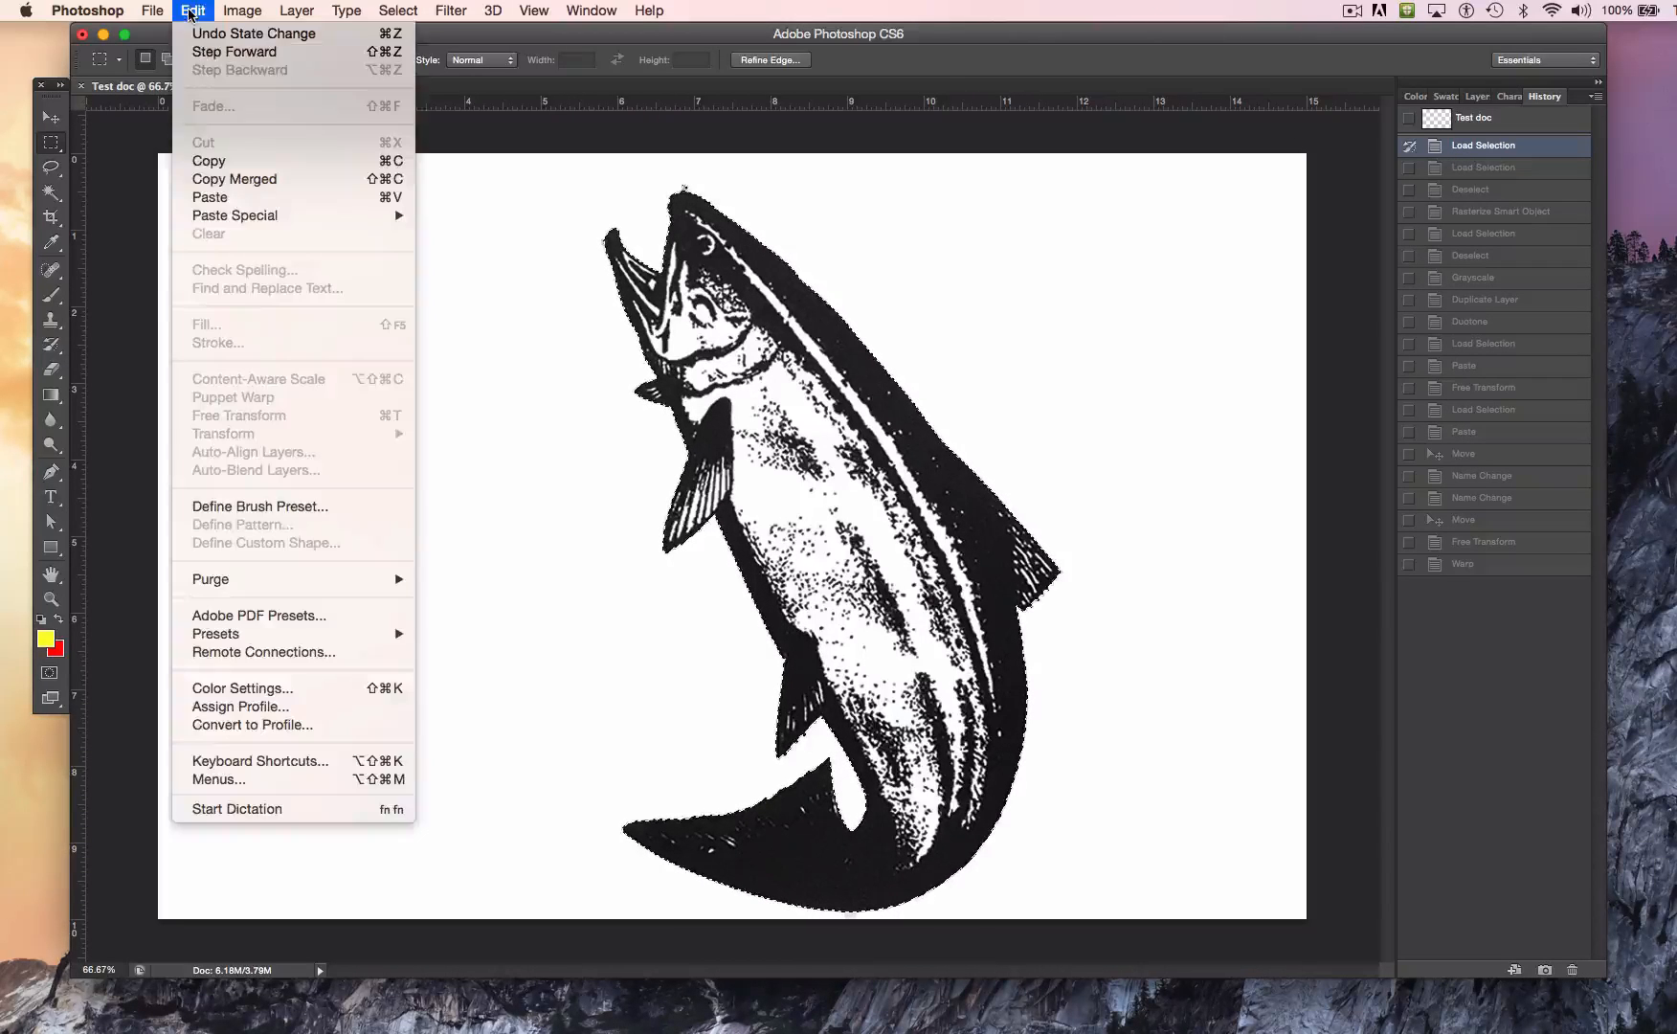
left_click(233, 163)
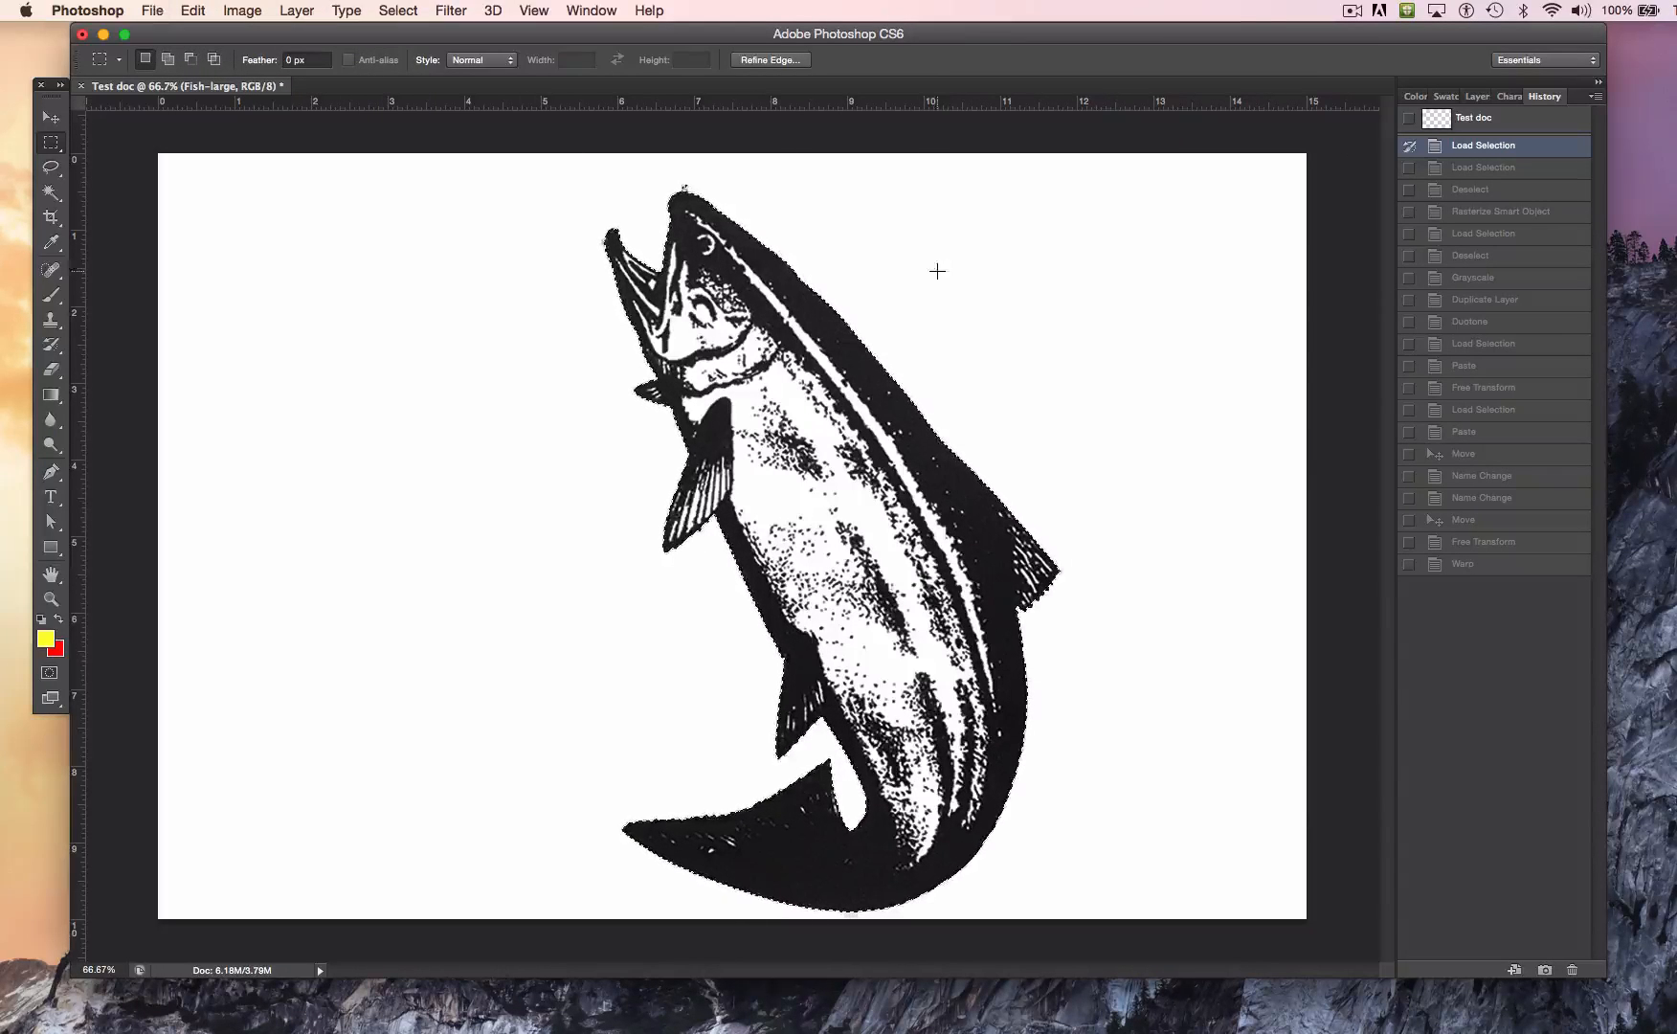
left_click(1461, 567)
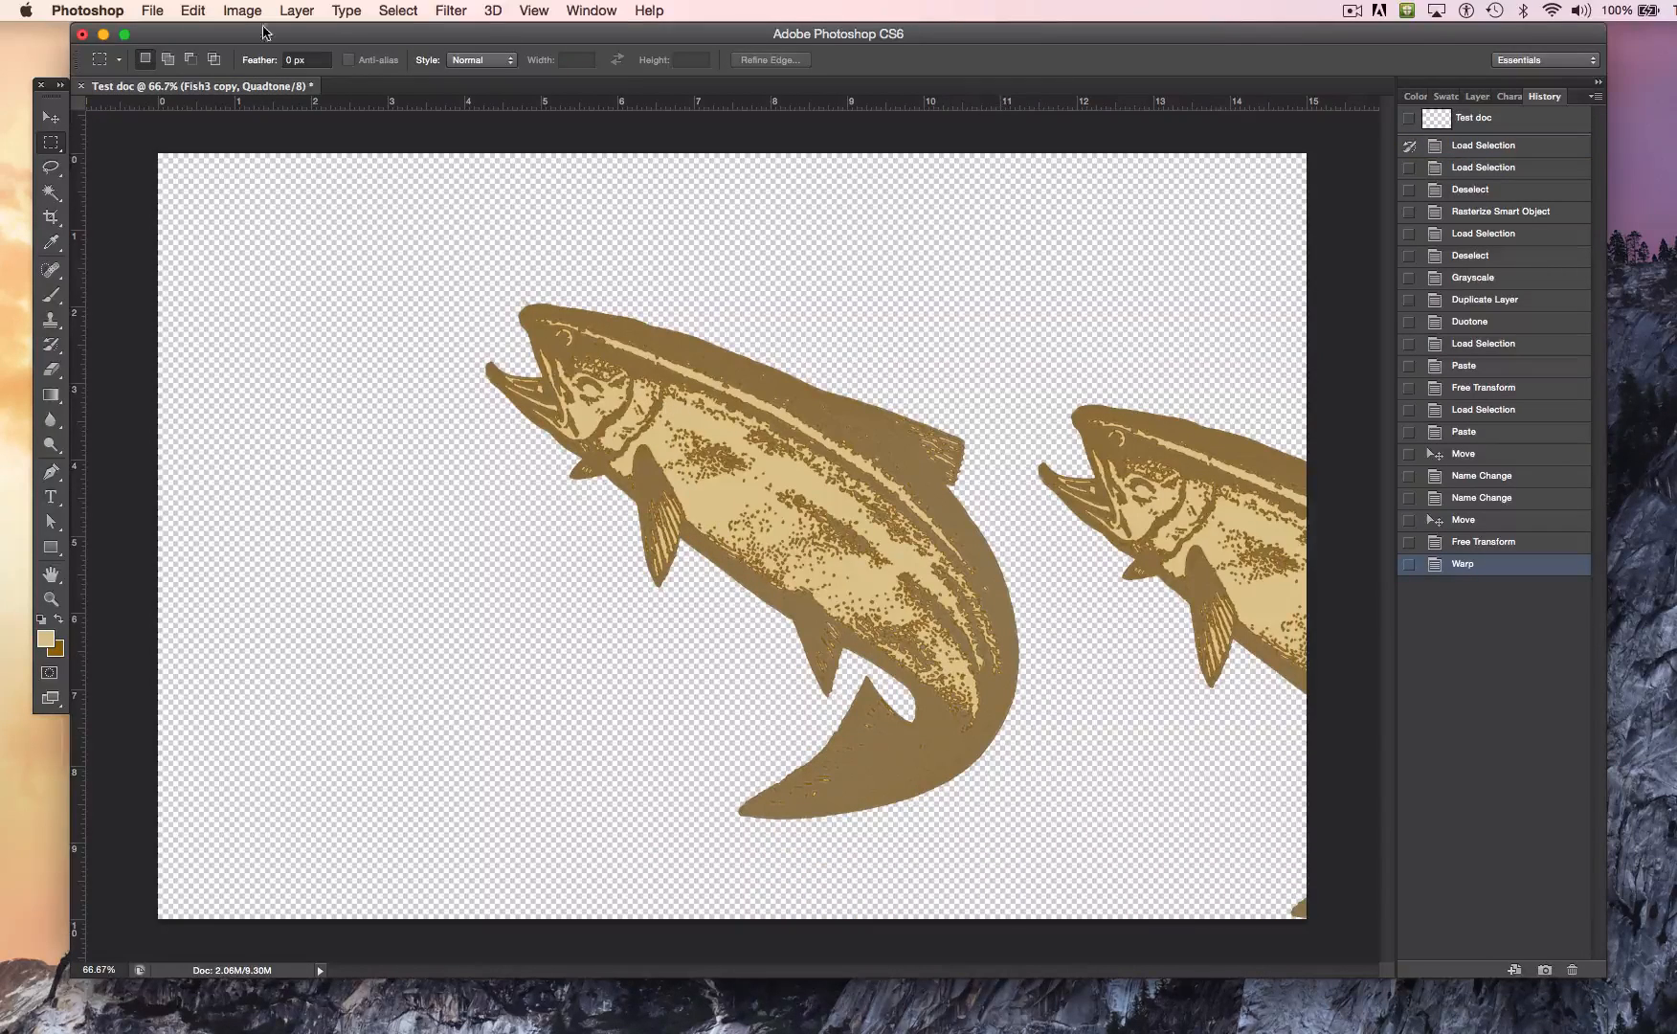
Step: Create a new transparent RGB document named test doc 2 from the Clipboard preset, 726 by 1150 pixels at 120 pixels/inch
left_click(148, 11)
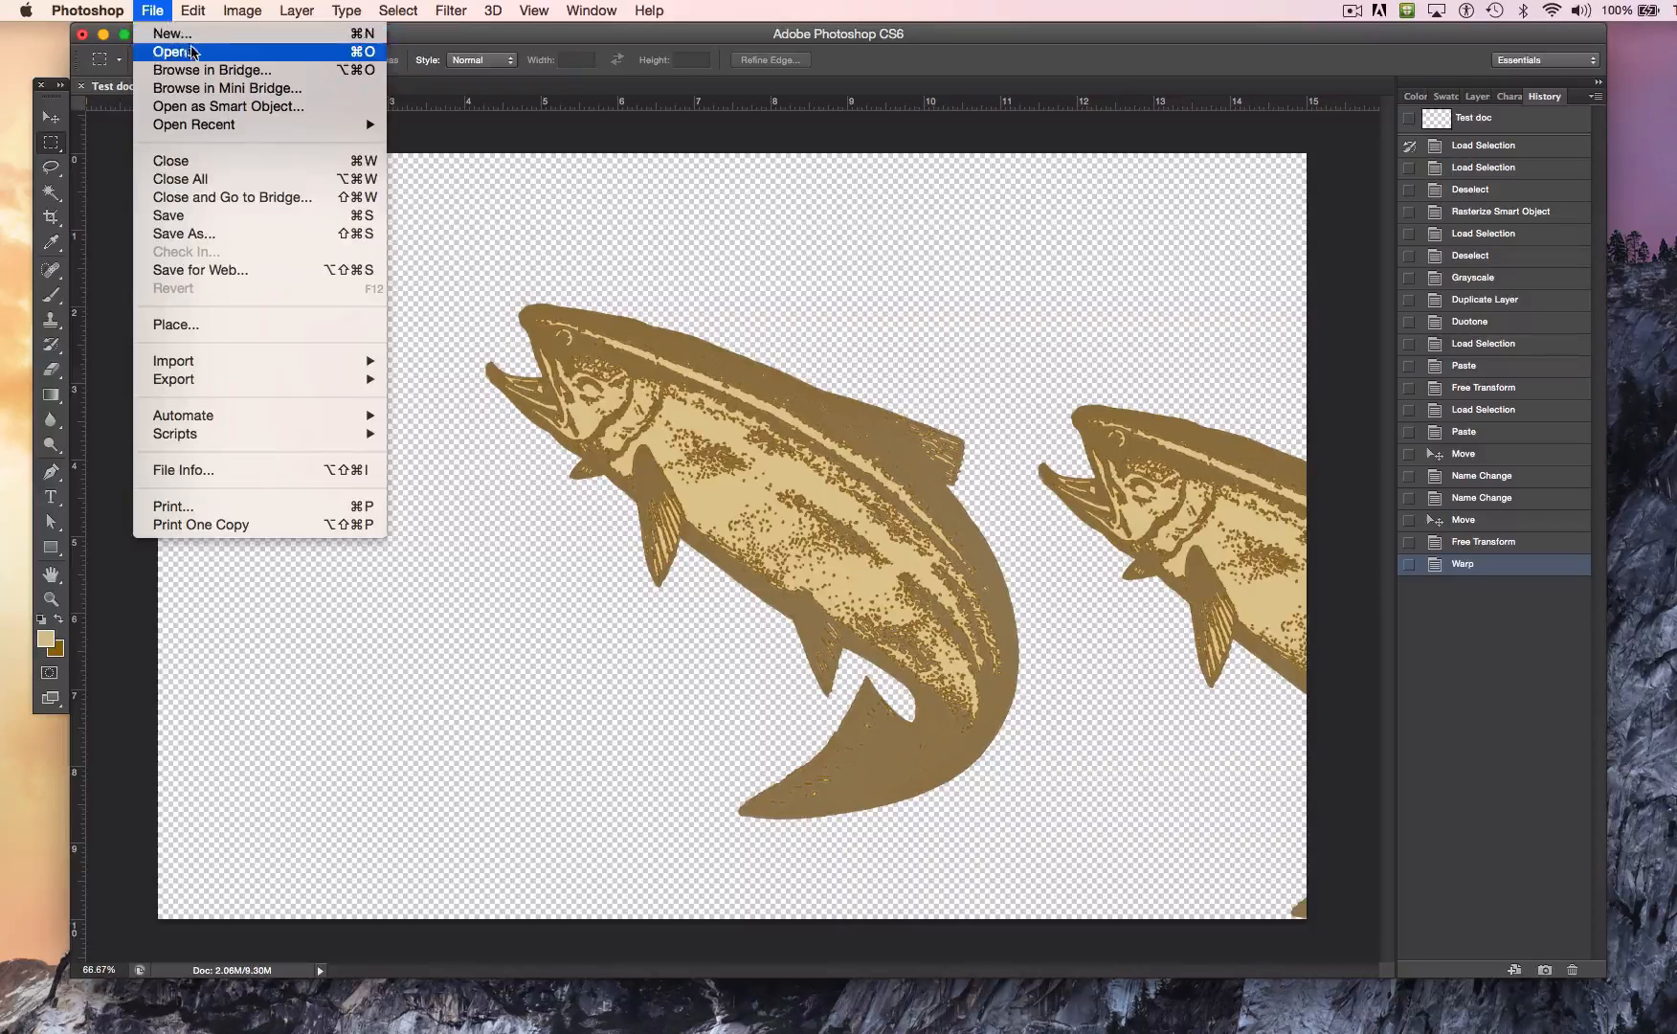
left_click(193, 38)
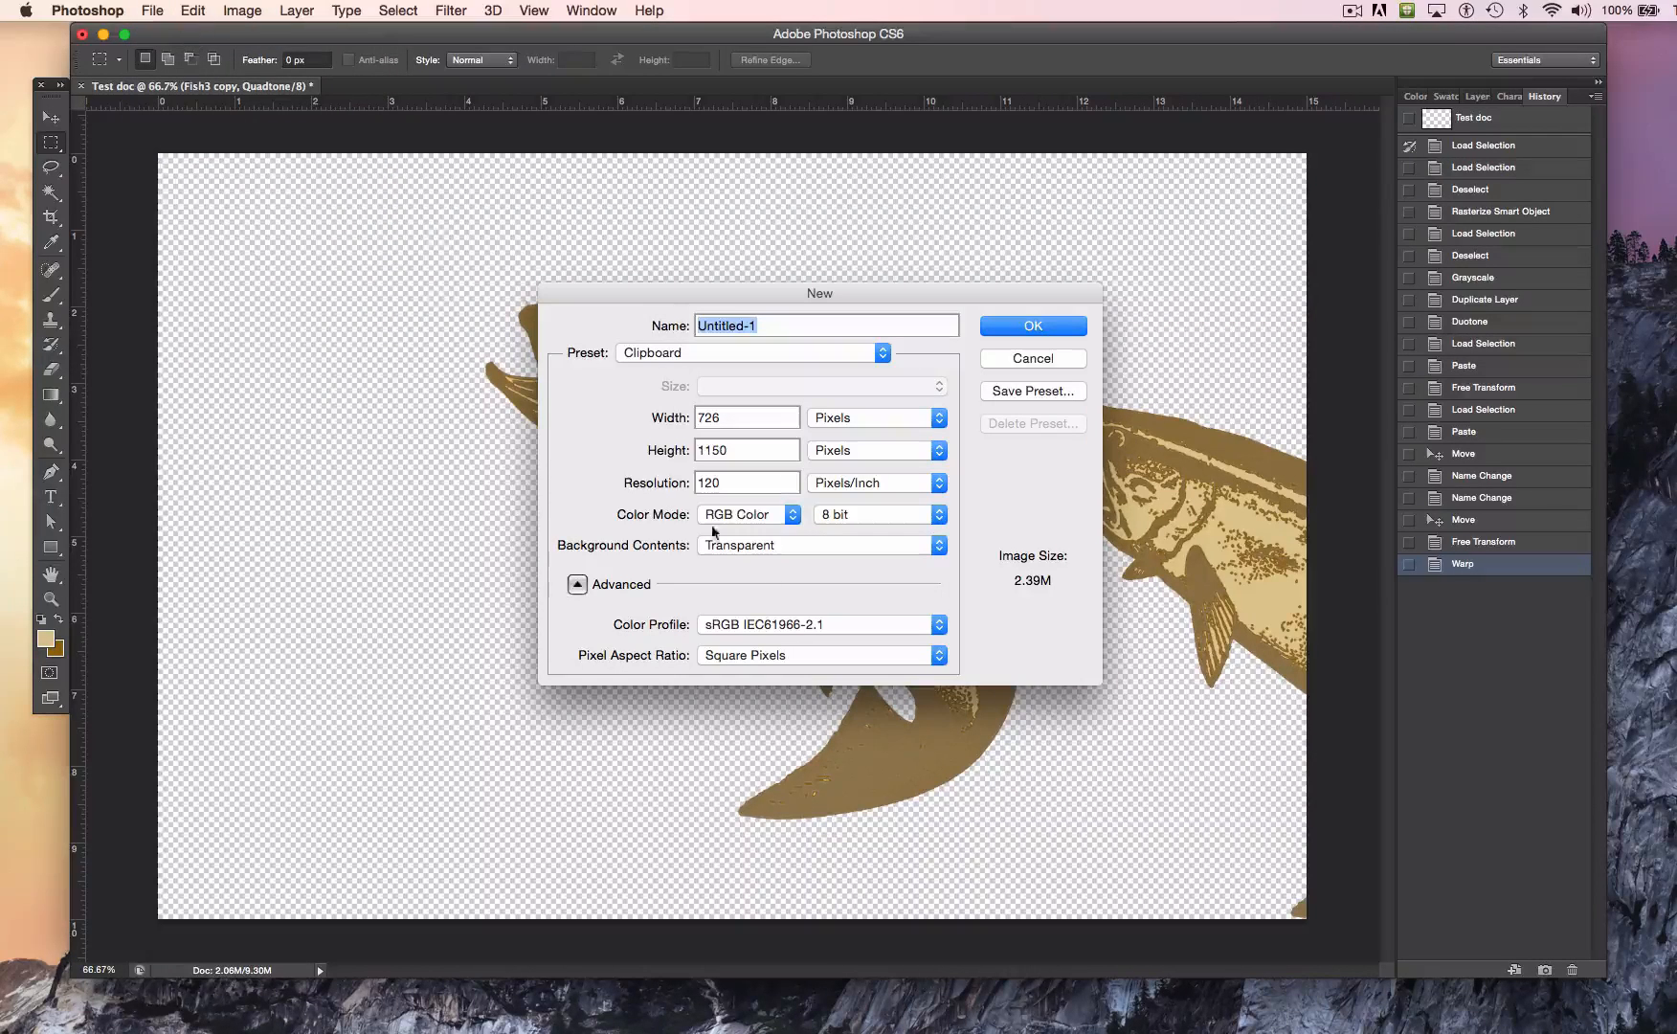
left_click(1032, 330)
type("test doc 2")
key("Return")
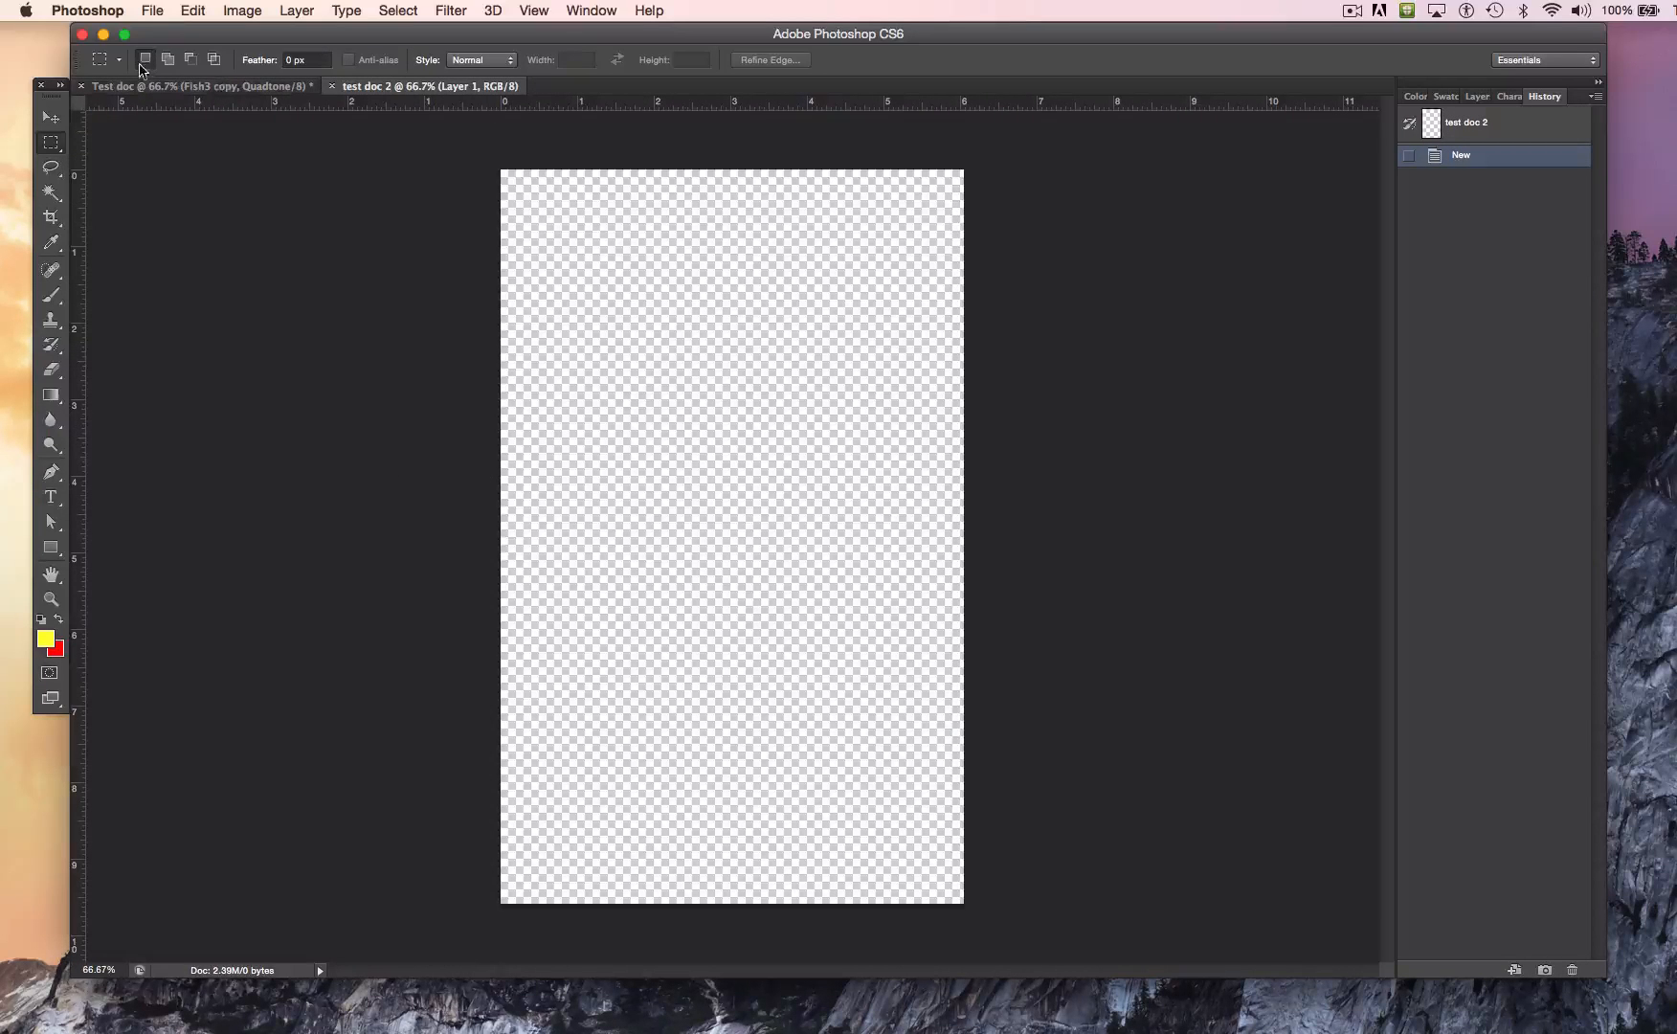
Step: Paste the copied black-and-white fish into test doc 2, then return to Test doc and show its layers
left_click(190, 12)
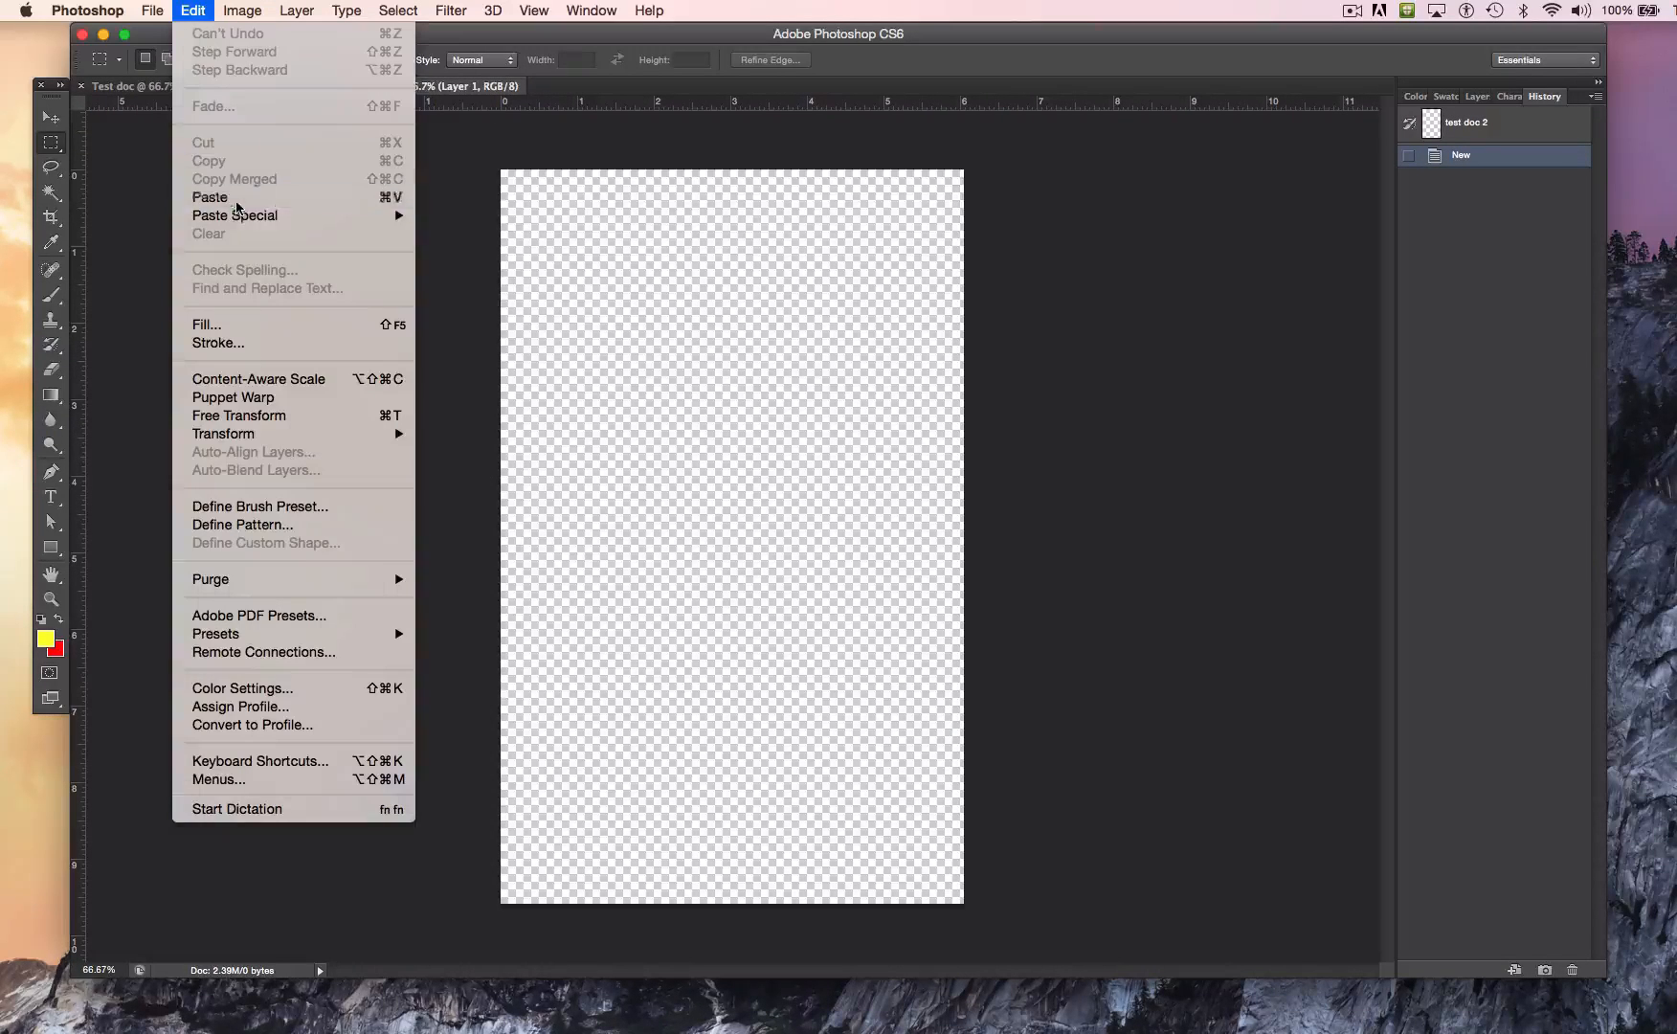
left_click(236, 199)
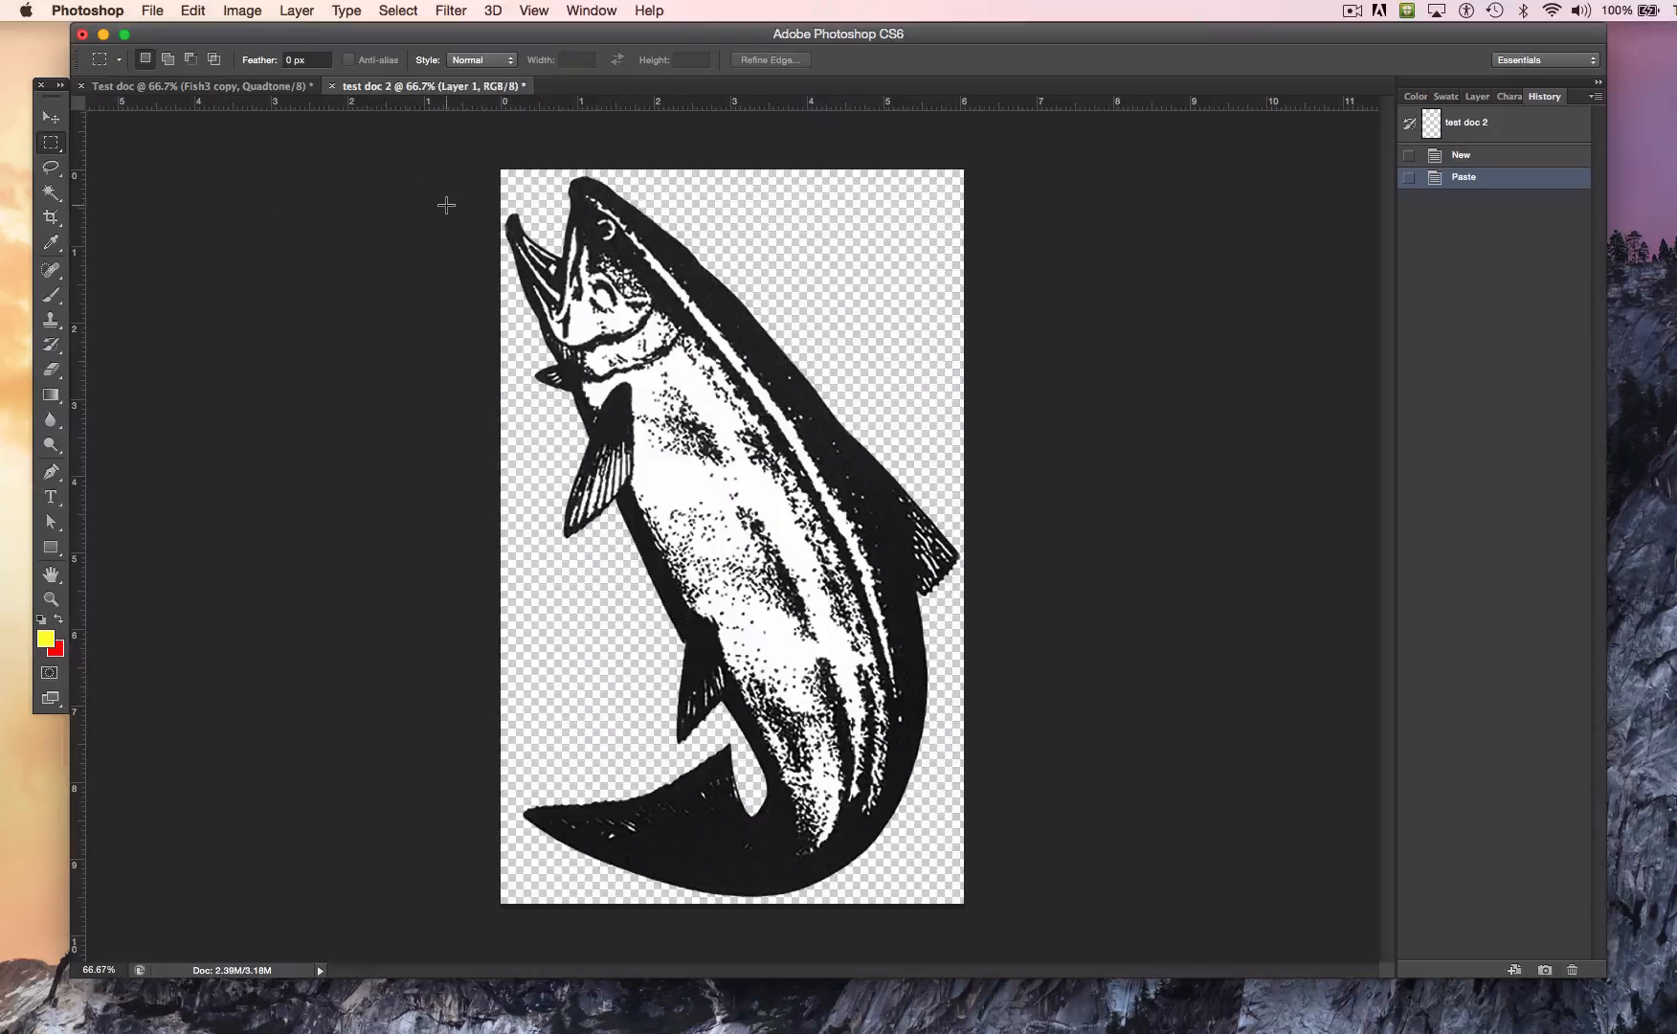
left_click(263, 88)
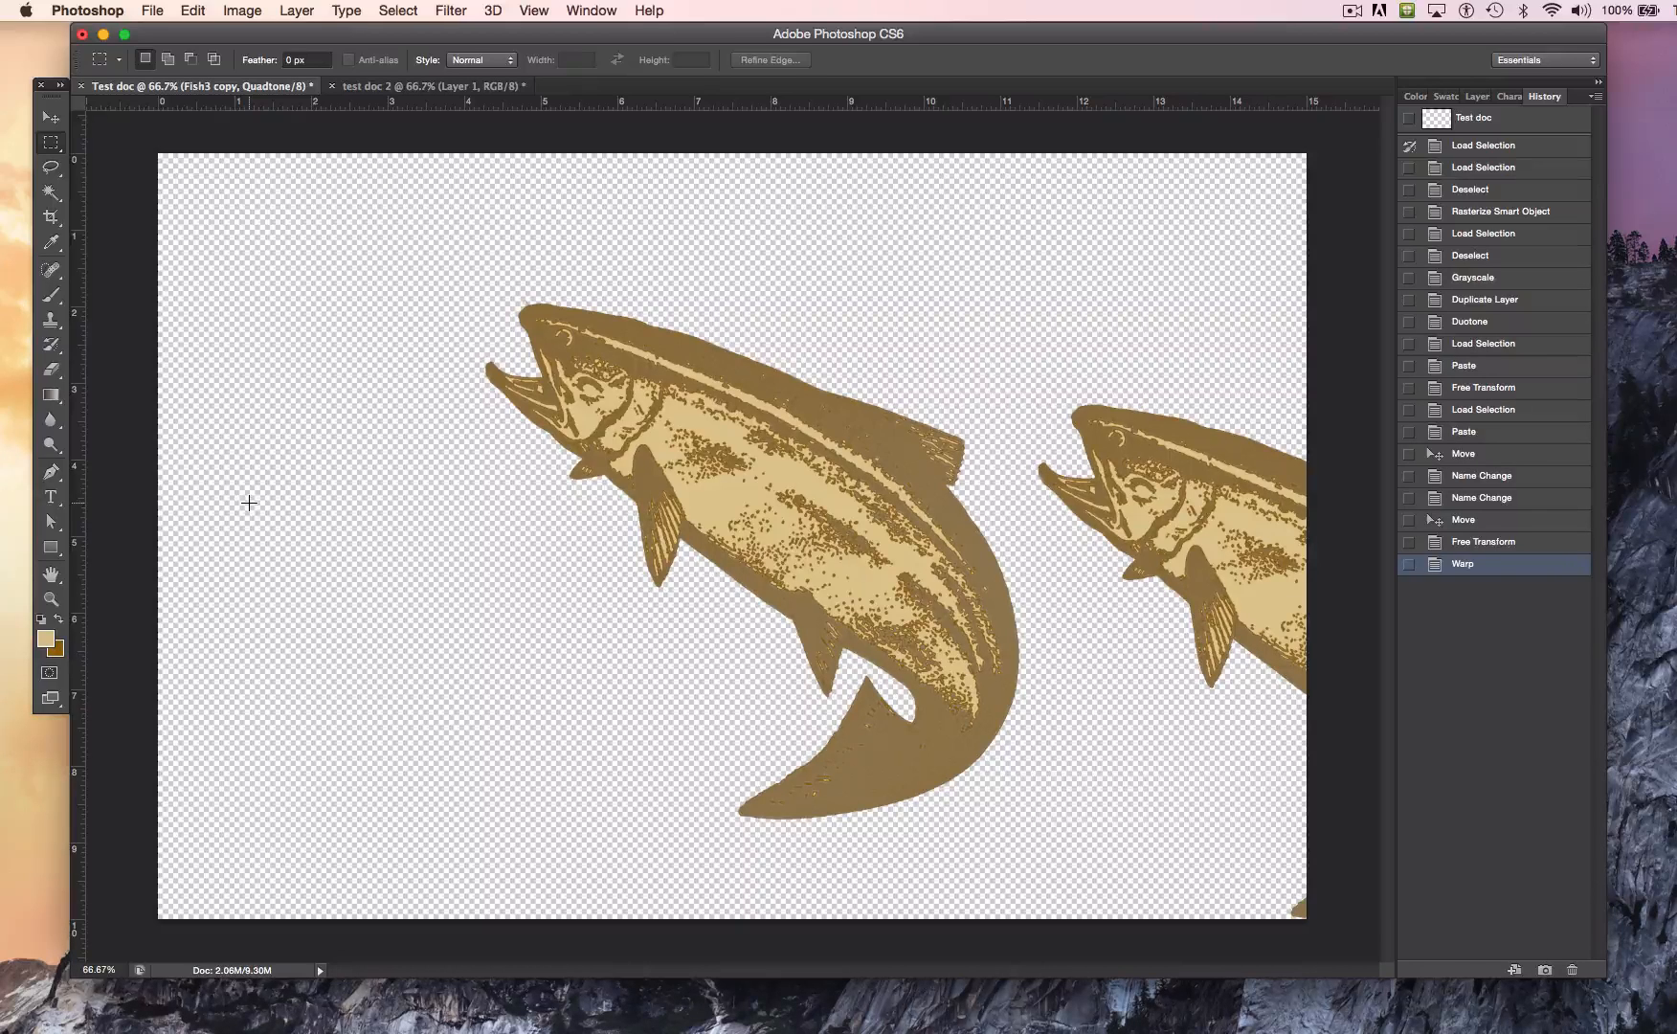
left_click(1479, 96)
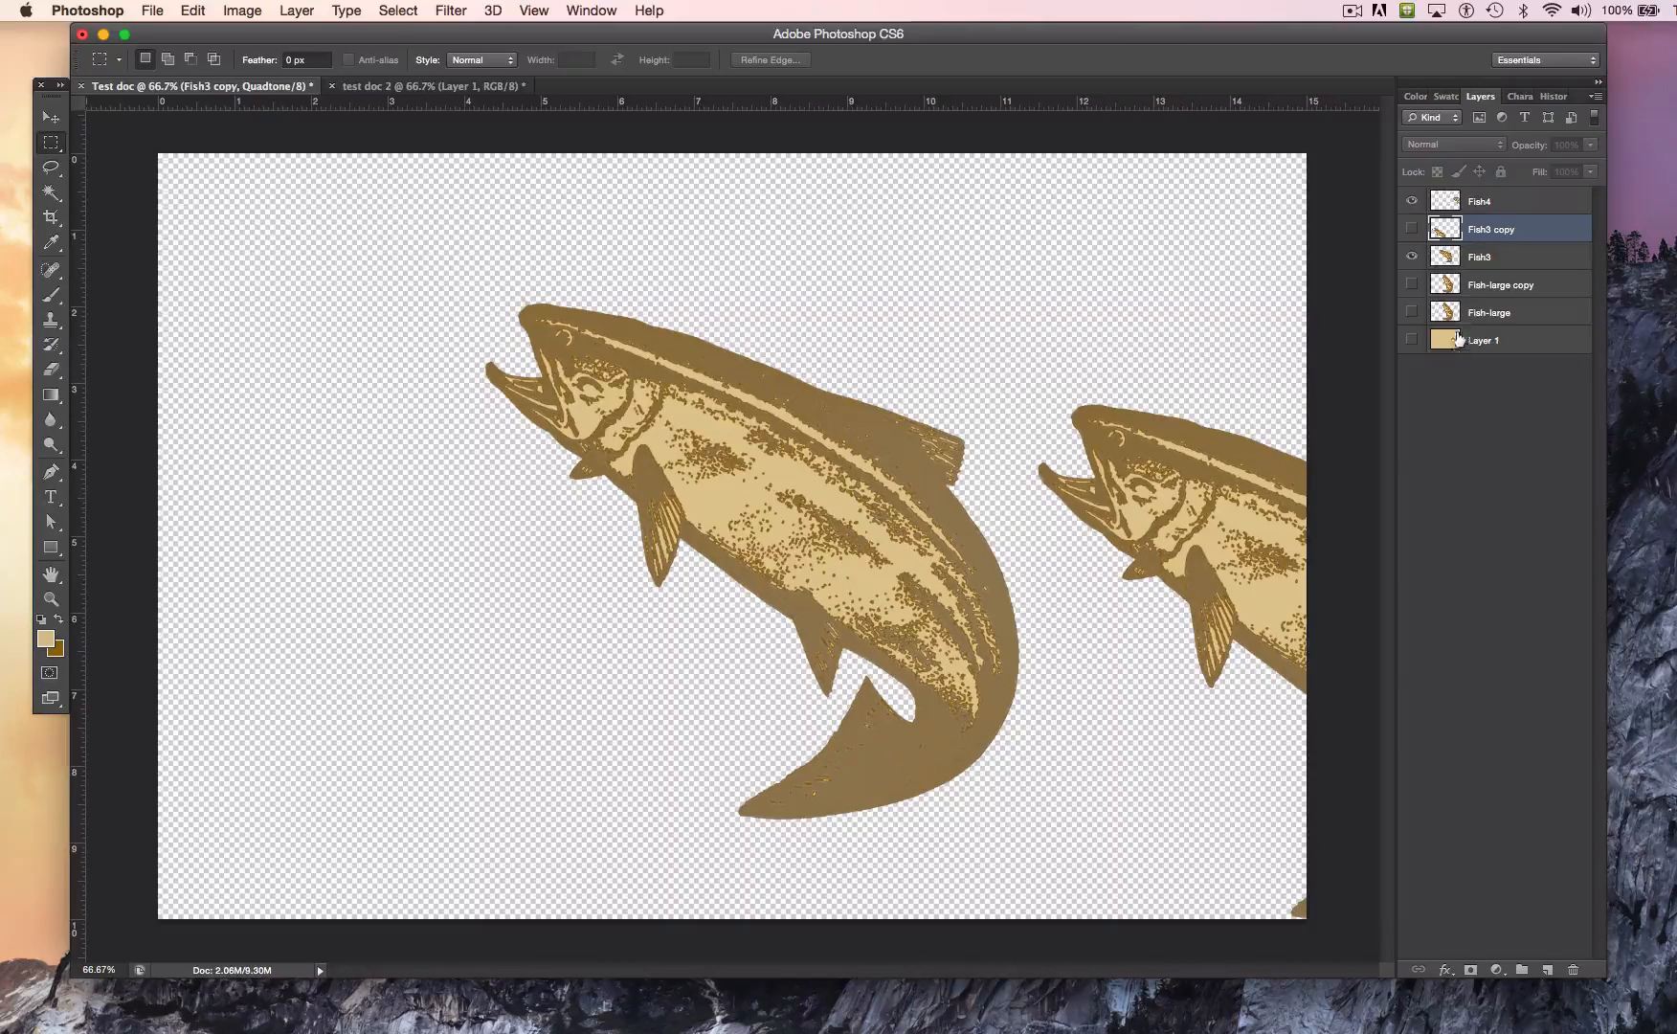
Step: Reduce the Fish4 layer's opacity to 85% and make the Layer 1 background visible
left_click(1416, 201)
left_click(1416, 201)
left_click(1475, 203)
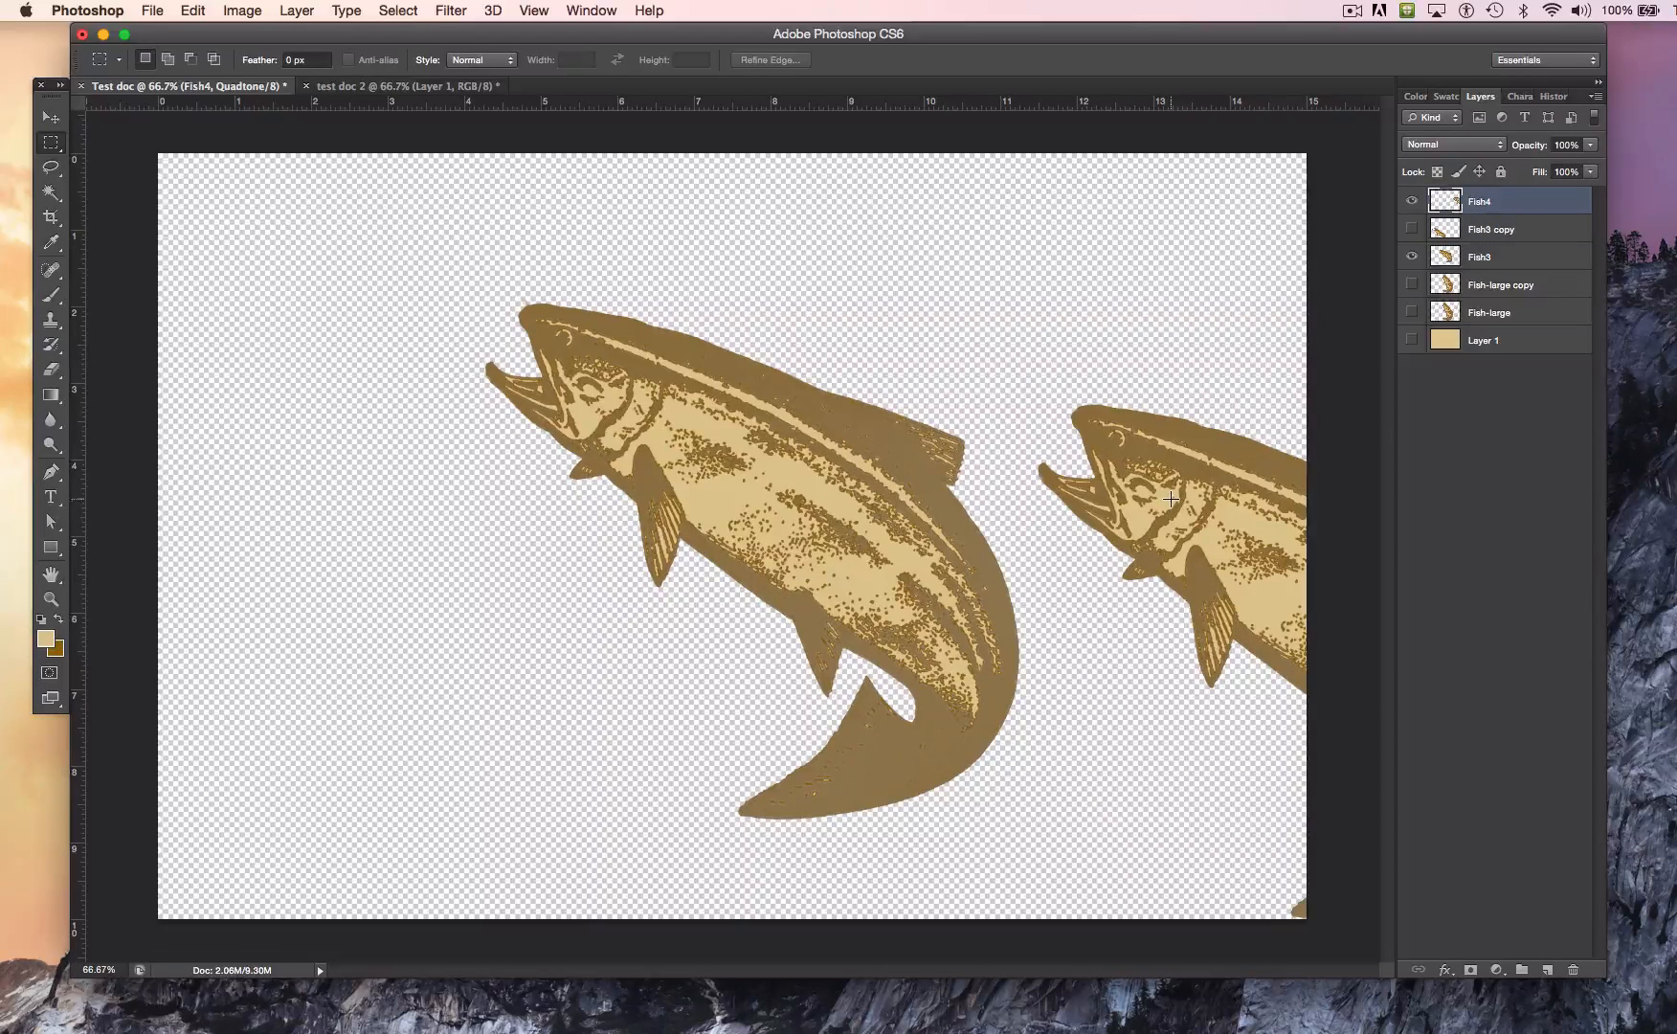
left_click(1591, 146)
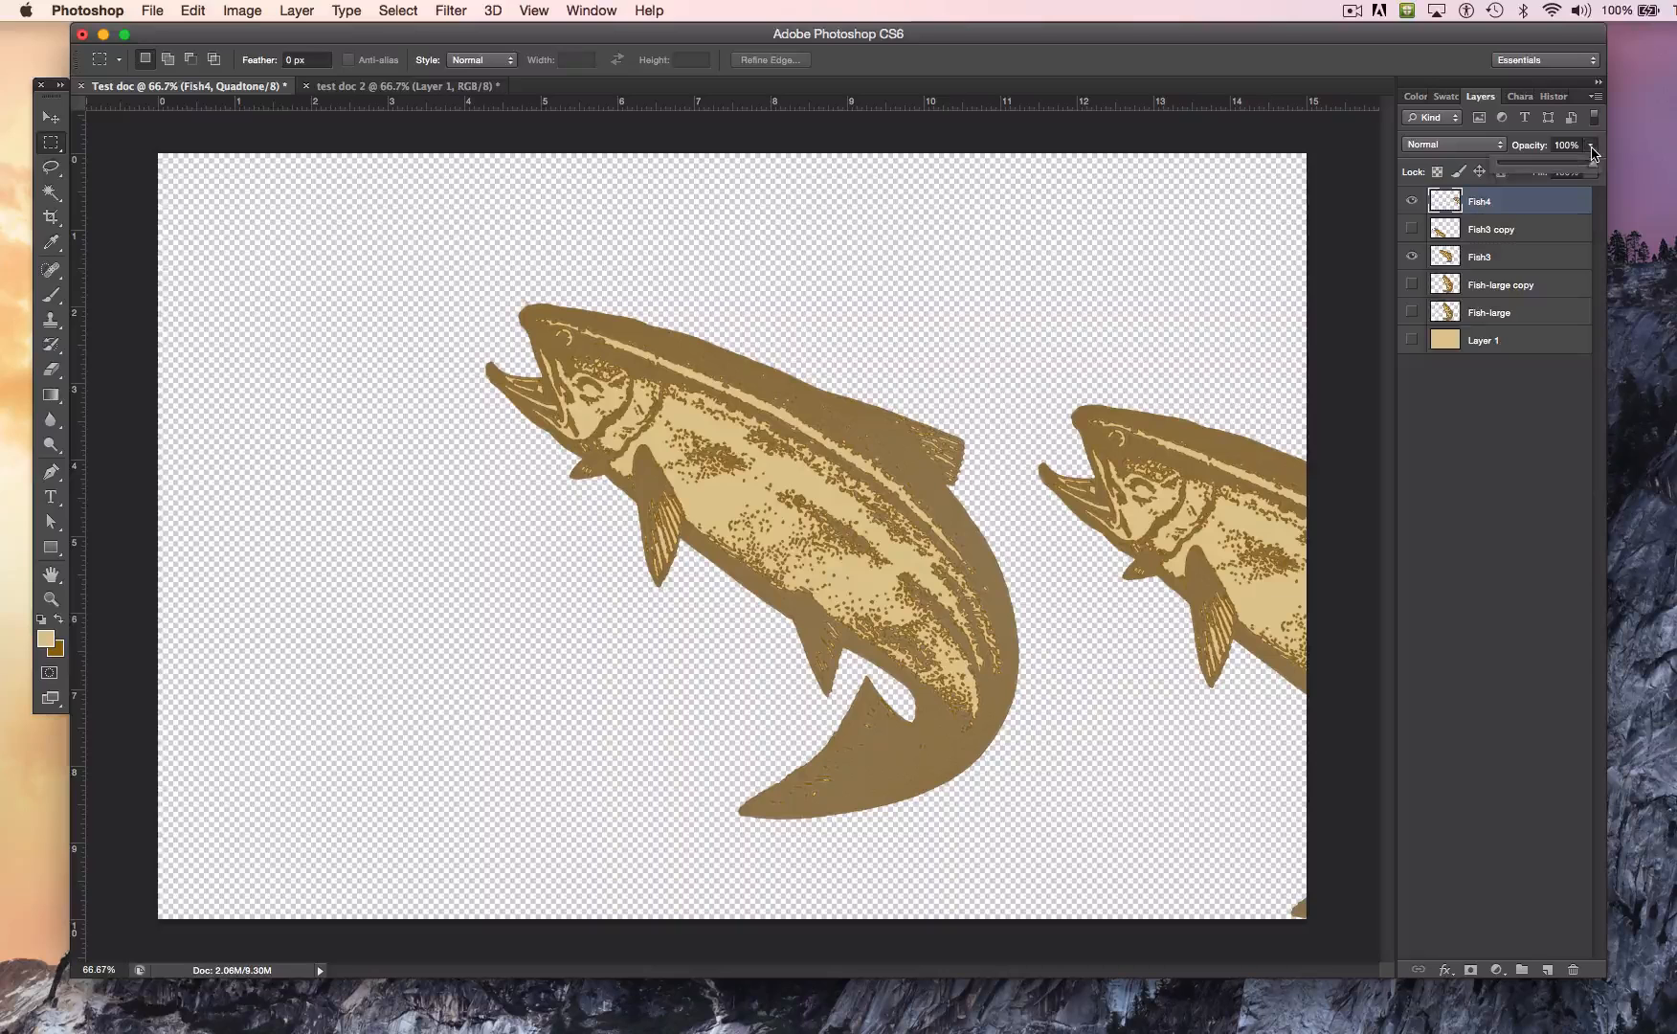
left_click_drag(1595, 172, 1582, 173)
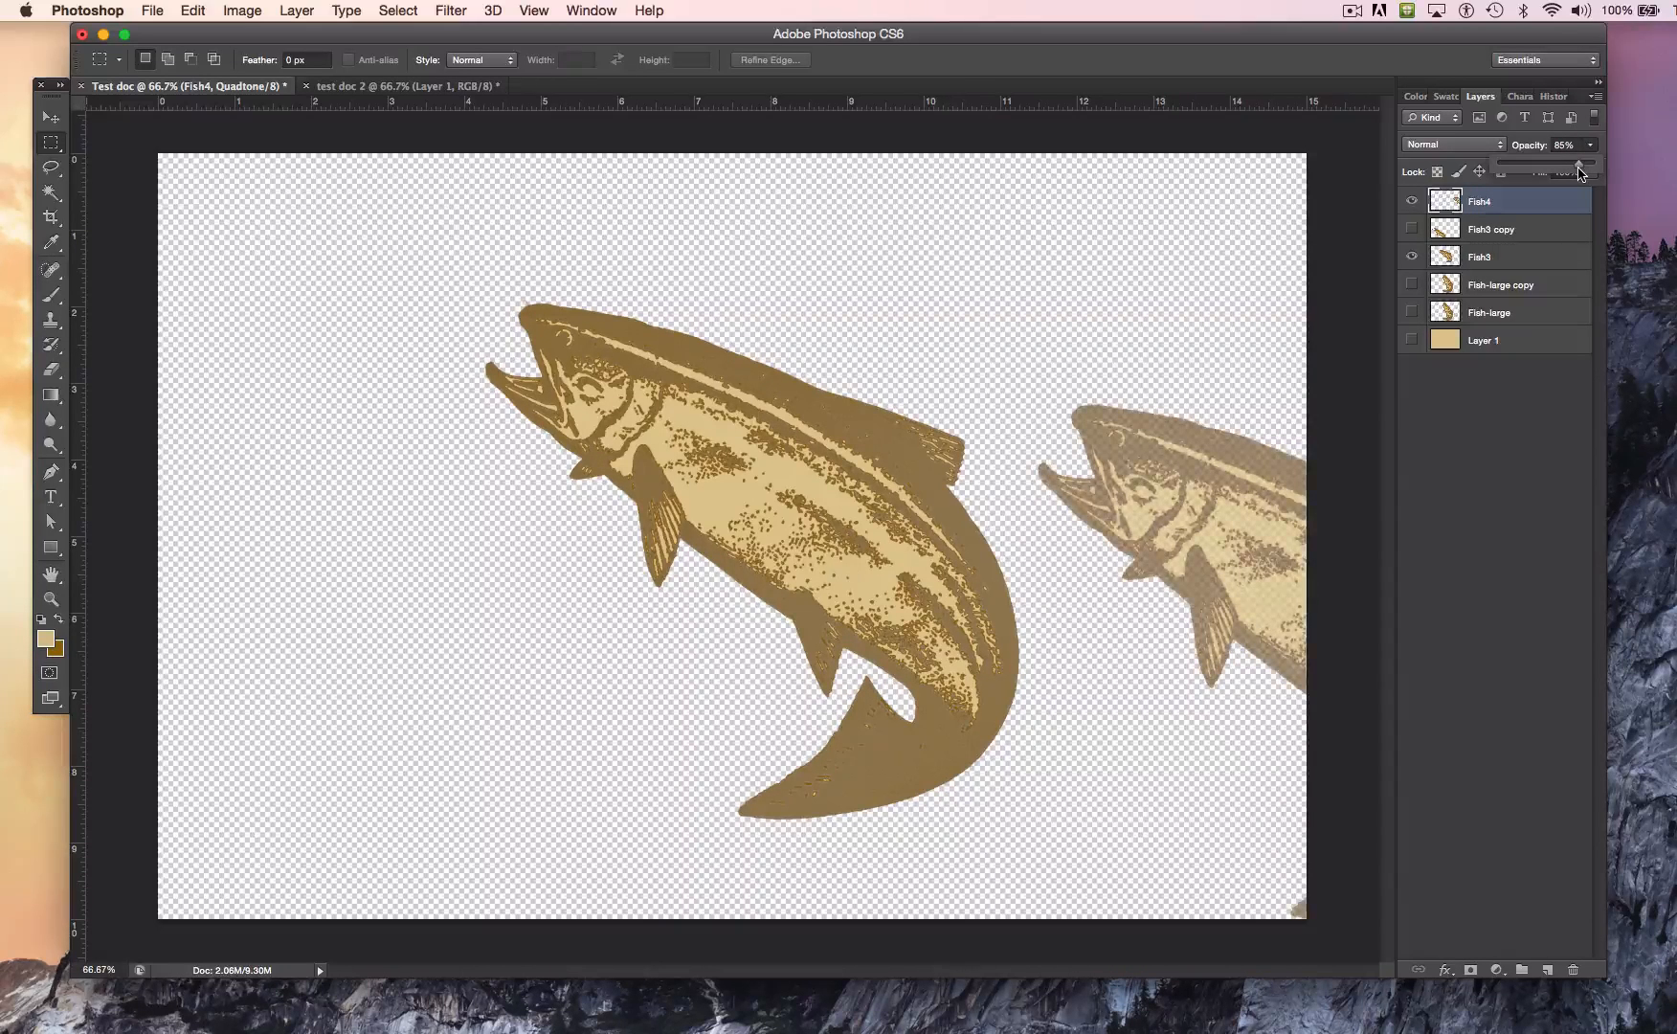
left_click(1411, 341)
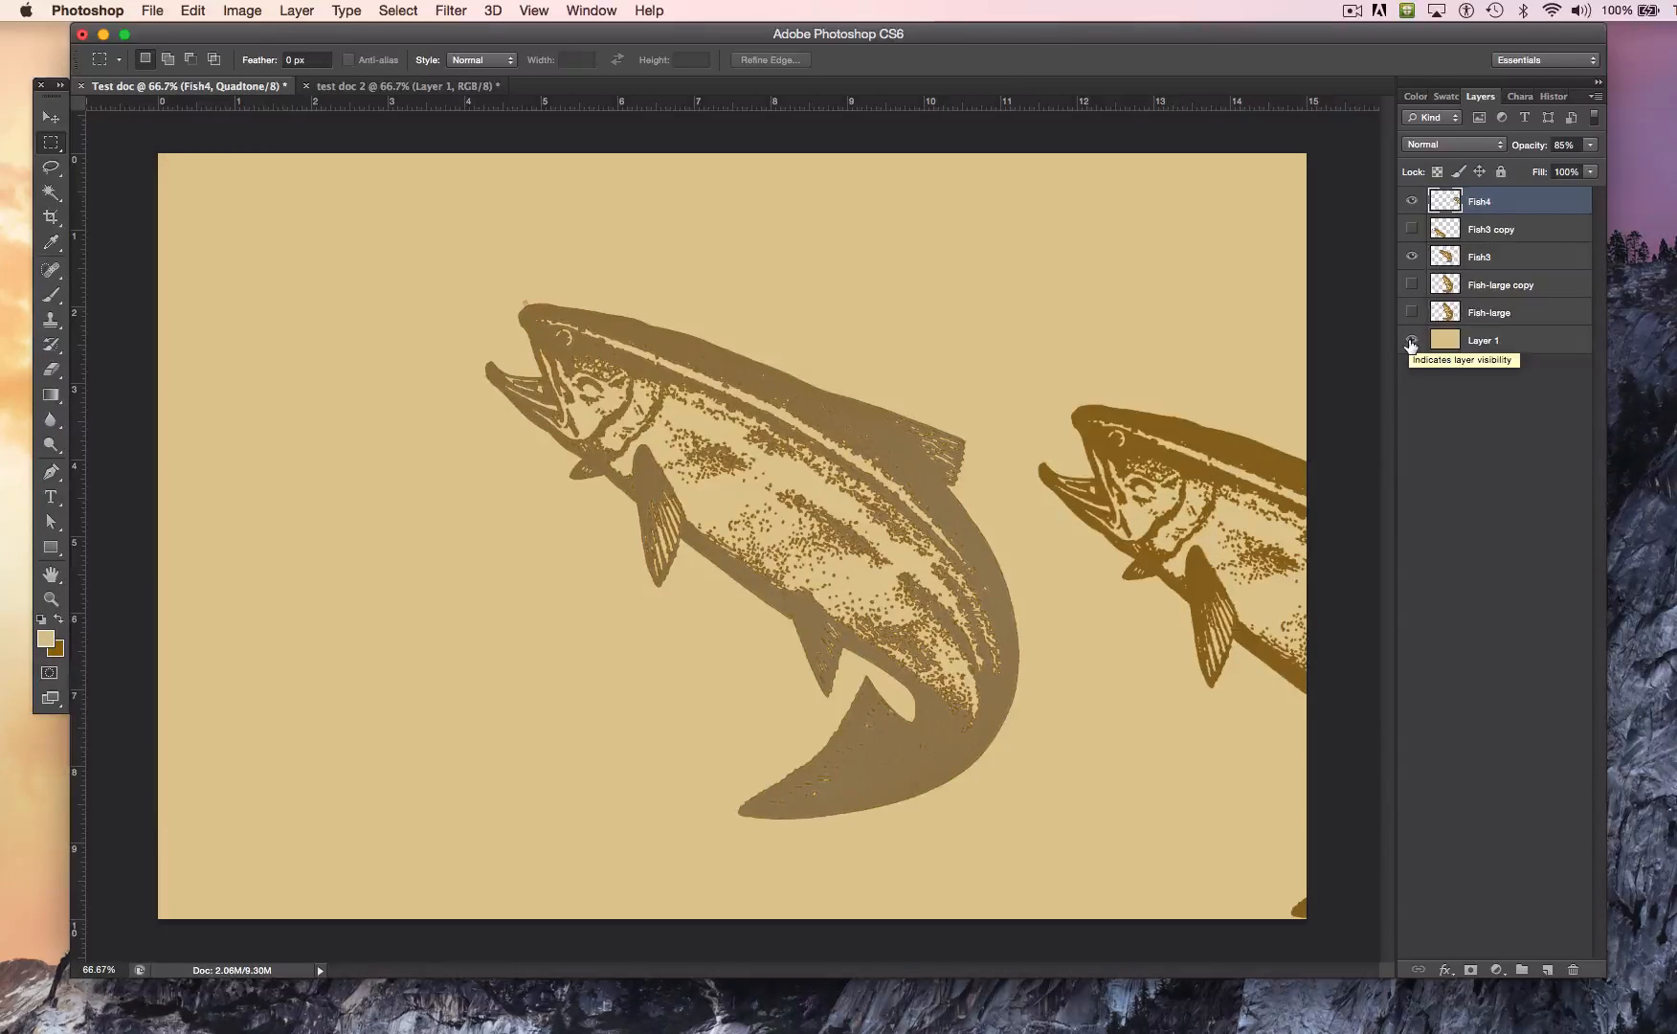
Step: Lower the Fish4 layer's opacity to 20%
left_click(1481, 261)
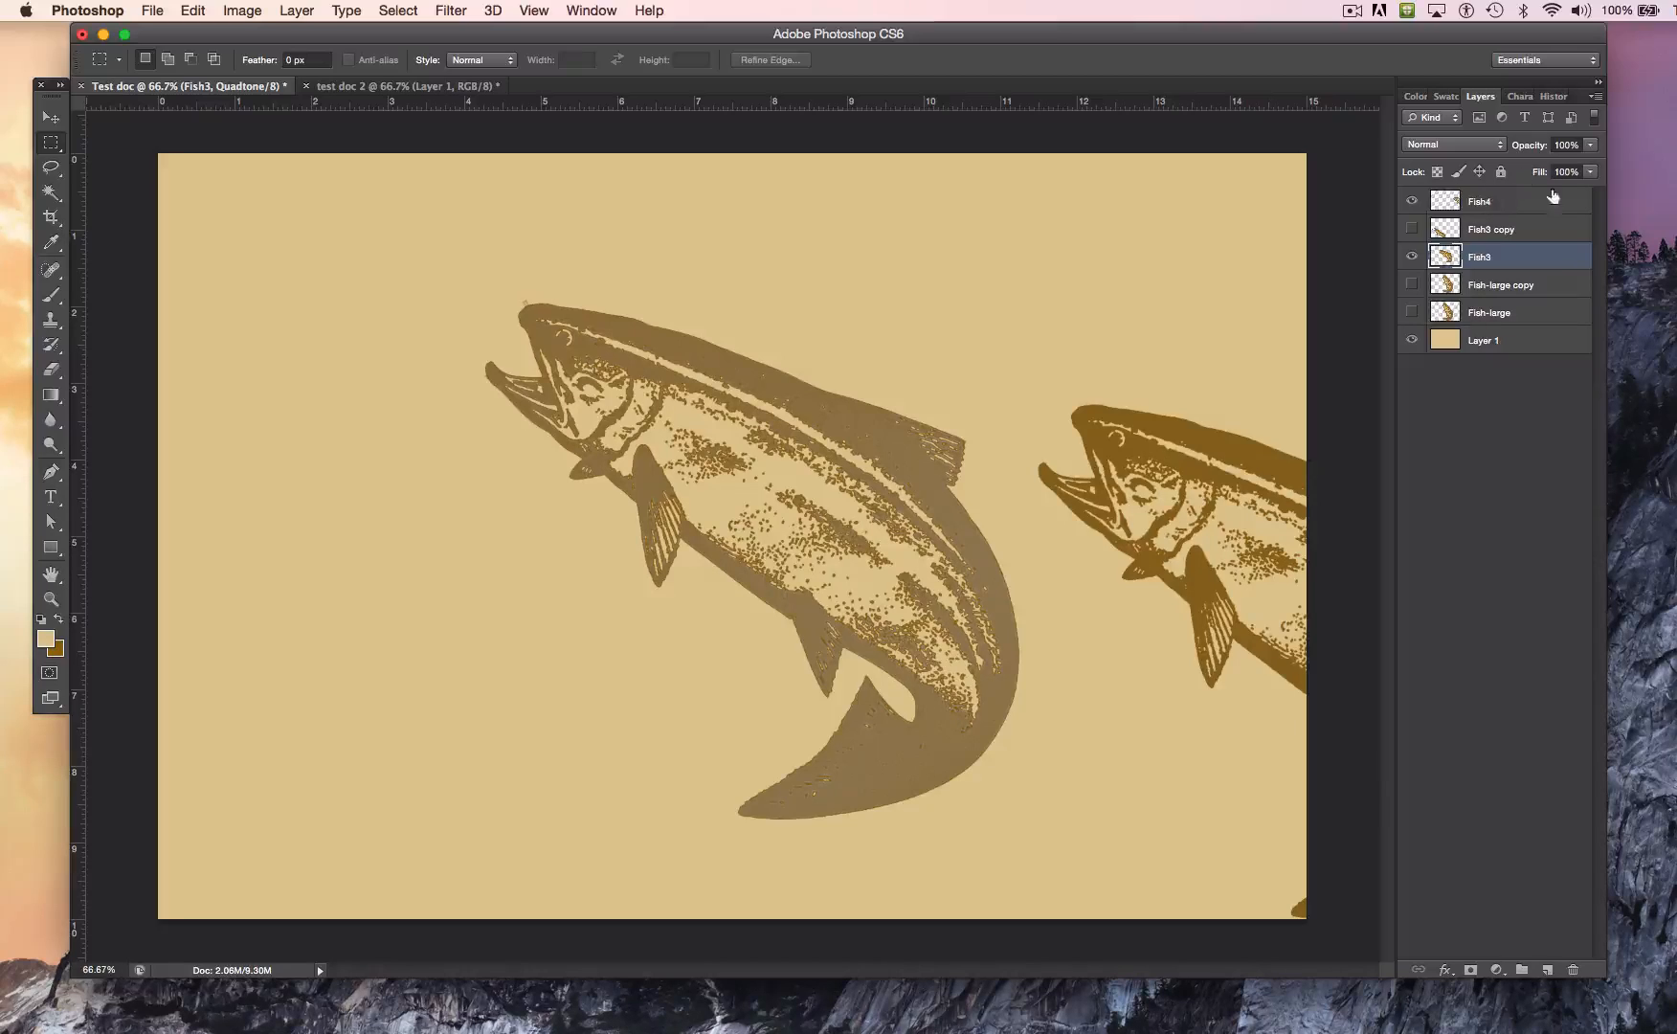
left_click(1510, 200)
left_click(1590, 144)
left_click_drag(1584, 164, 1522, 170)
Step: Move the Fish3 layer above Fish4 in the layer stack and check its visibility
left_click_drag(1487, 256, 1482, 191)
left_click(1412, 200)
left_click(1412, 200)
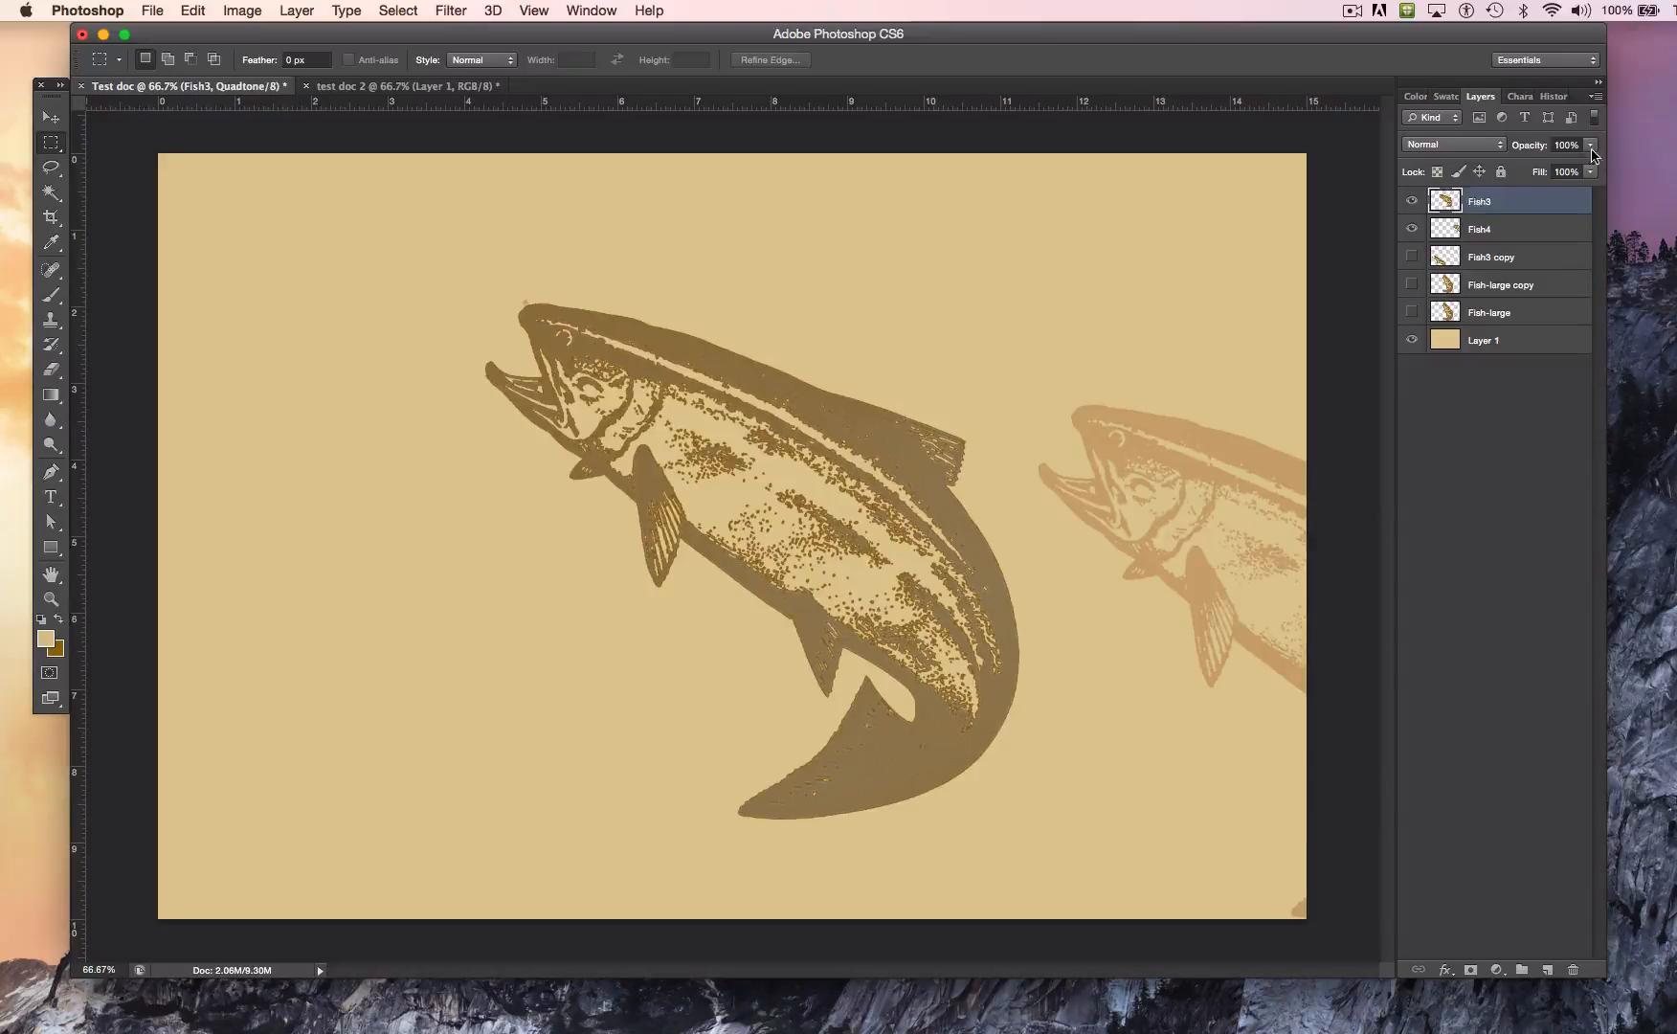
Step: Try the Fish4 layer's opacity at 35%, then set it to 24%
left_click(1476, 234)
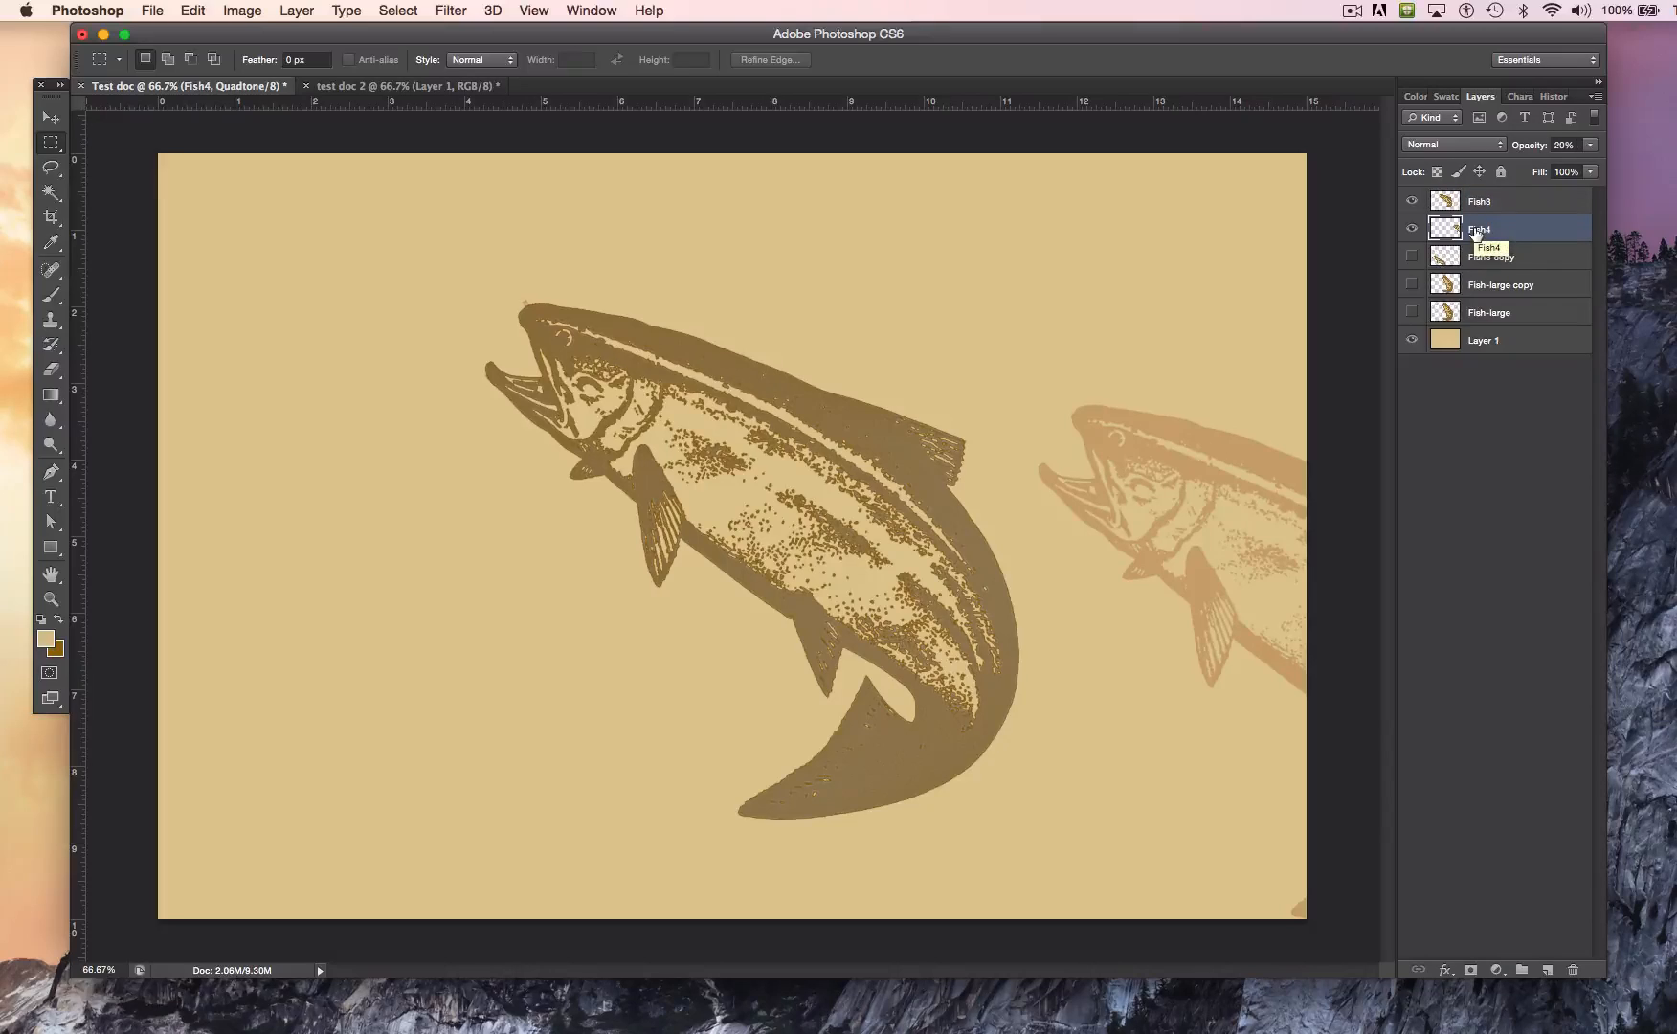
left_click(1591, 148)
left_click_drag(1520, 171, 1535, 173)
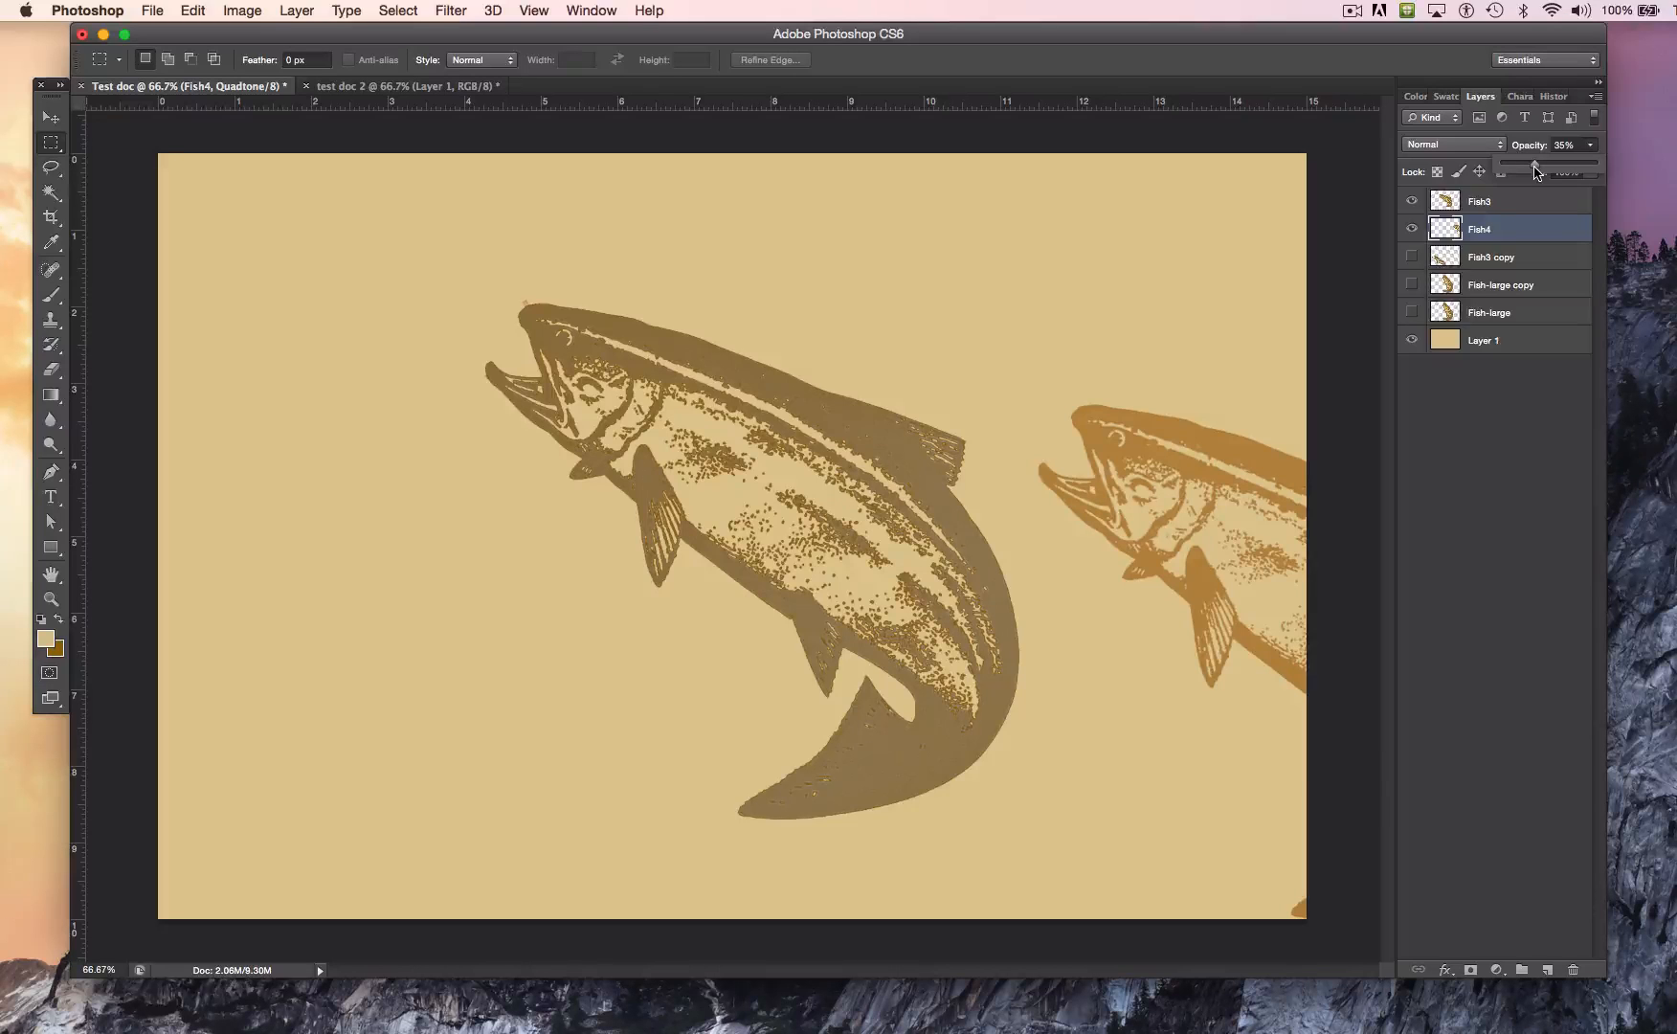
left_click_drag(1534, 172, 1526, 172)
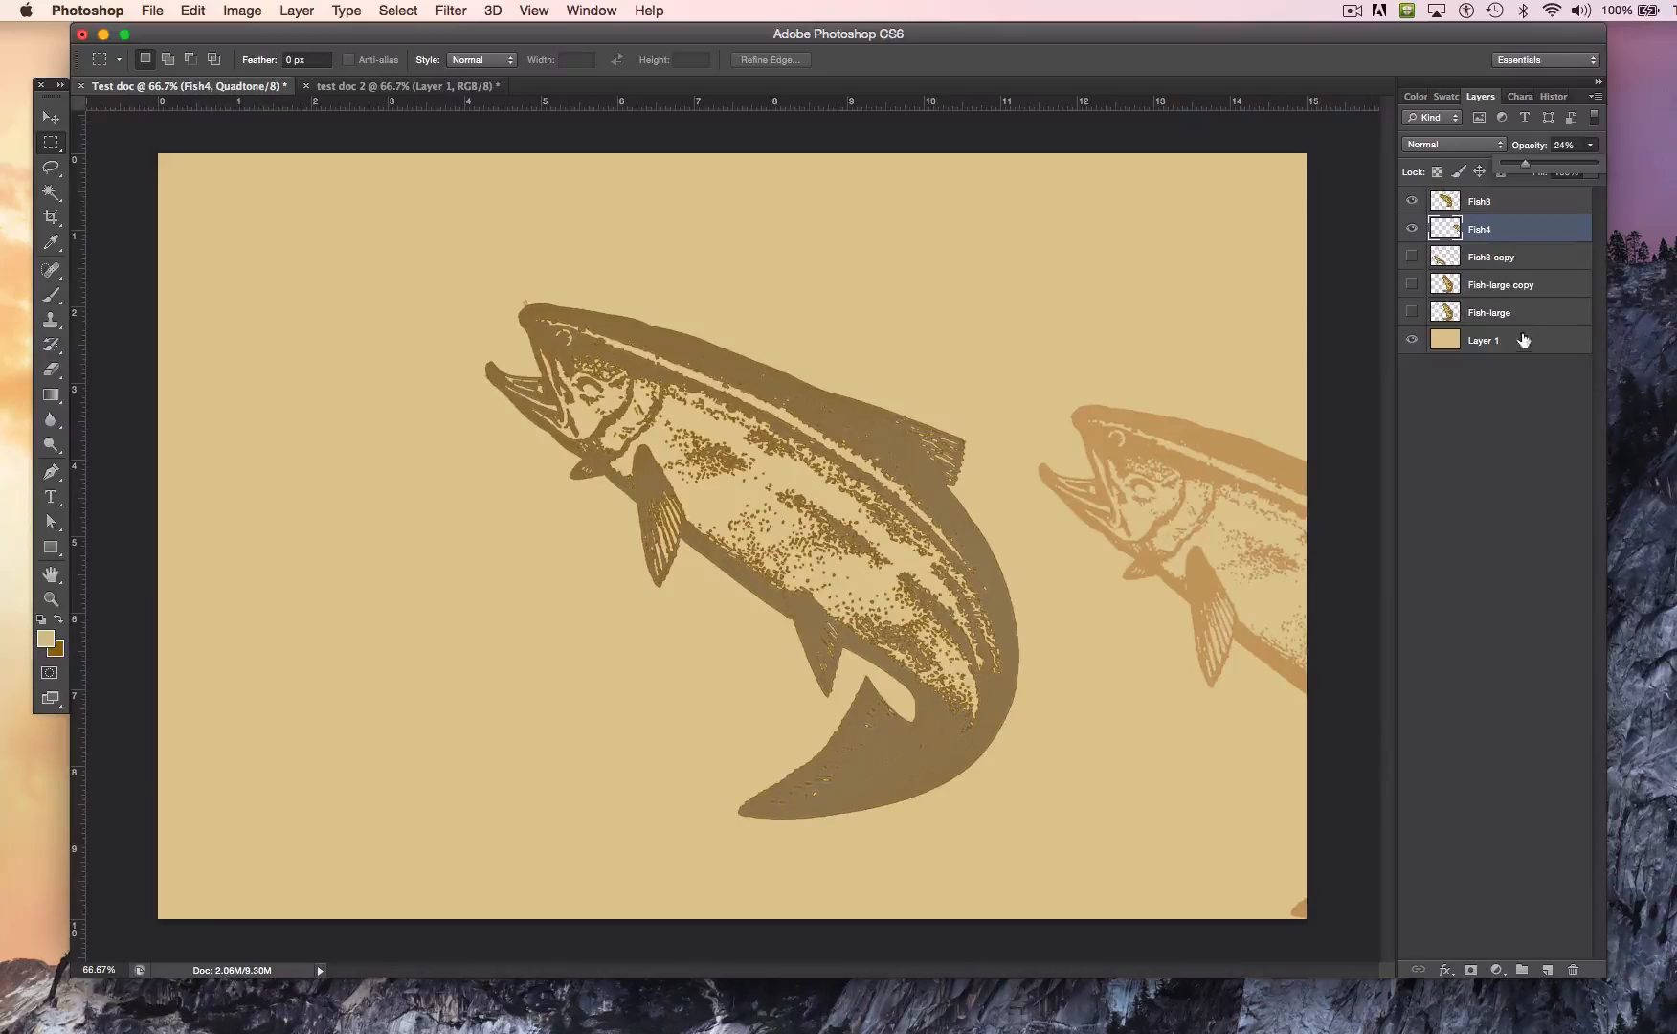
Step: Try to fill Layer 1 with white in Normal mode at 100% opacity while the document is a quadtone
left_click(1477, 340)
left_click(1478, 341)
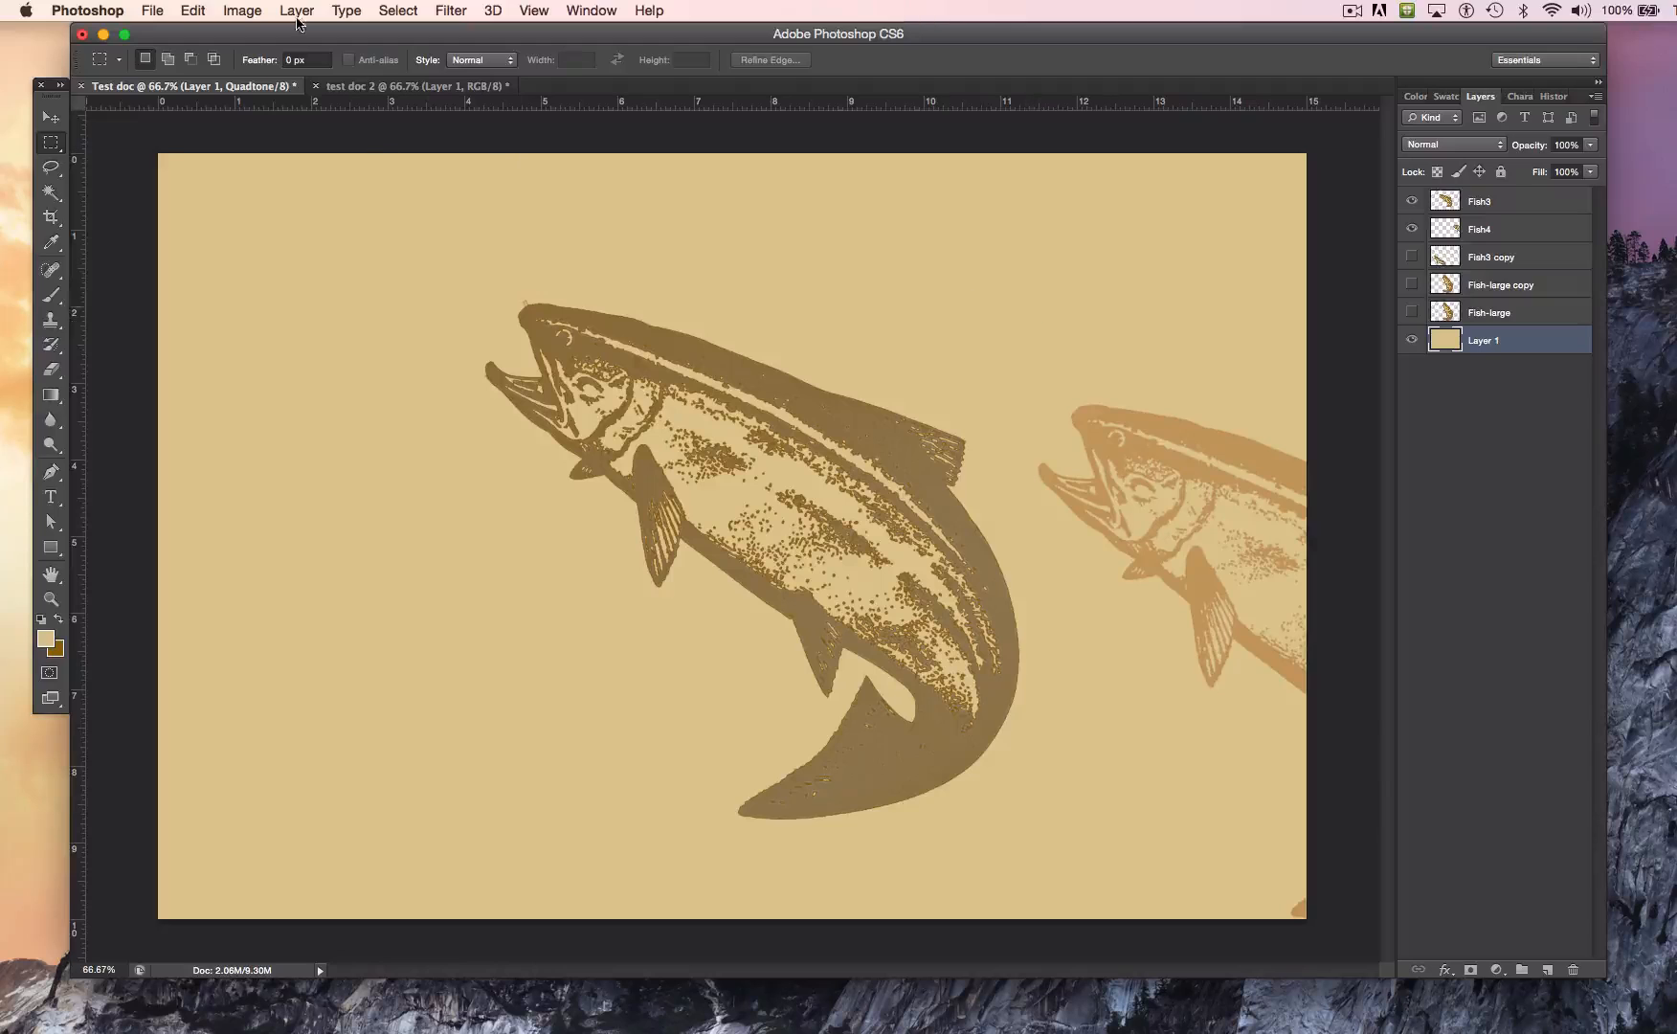
left_click(191, 11)
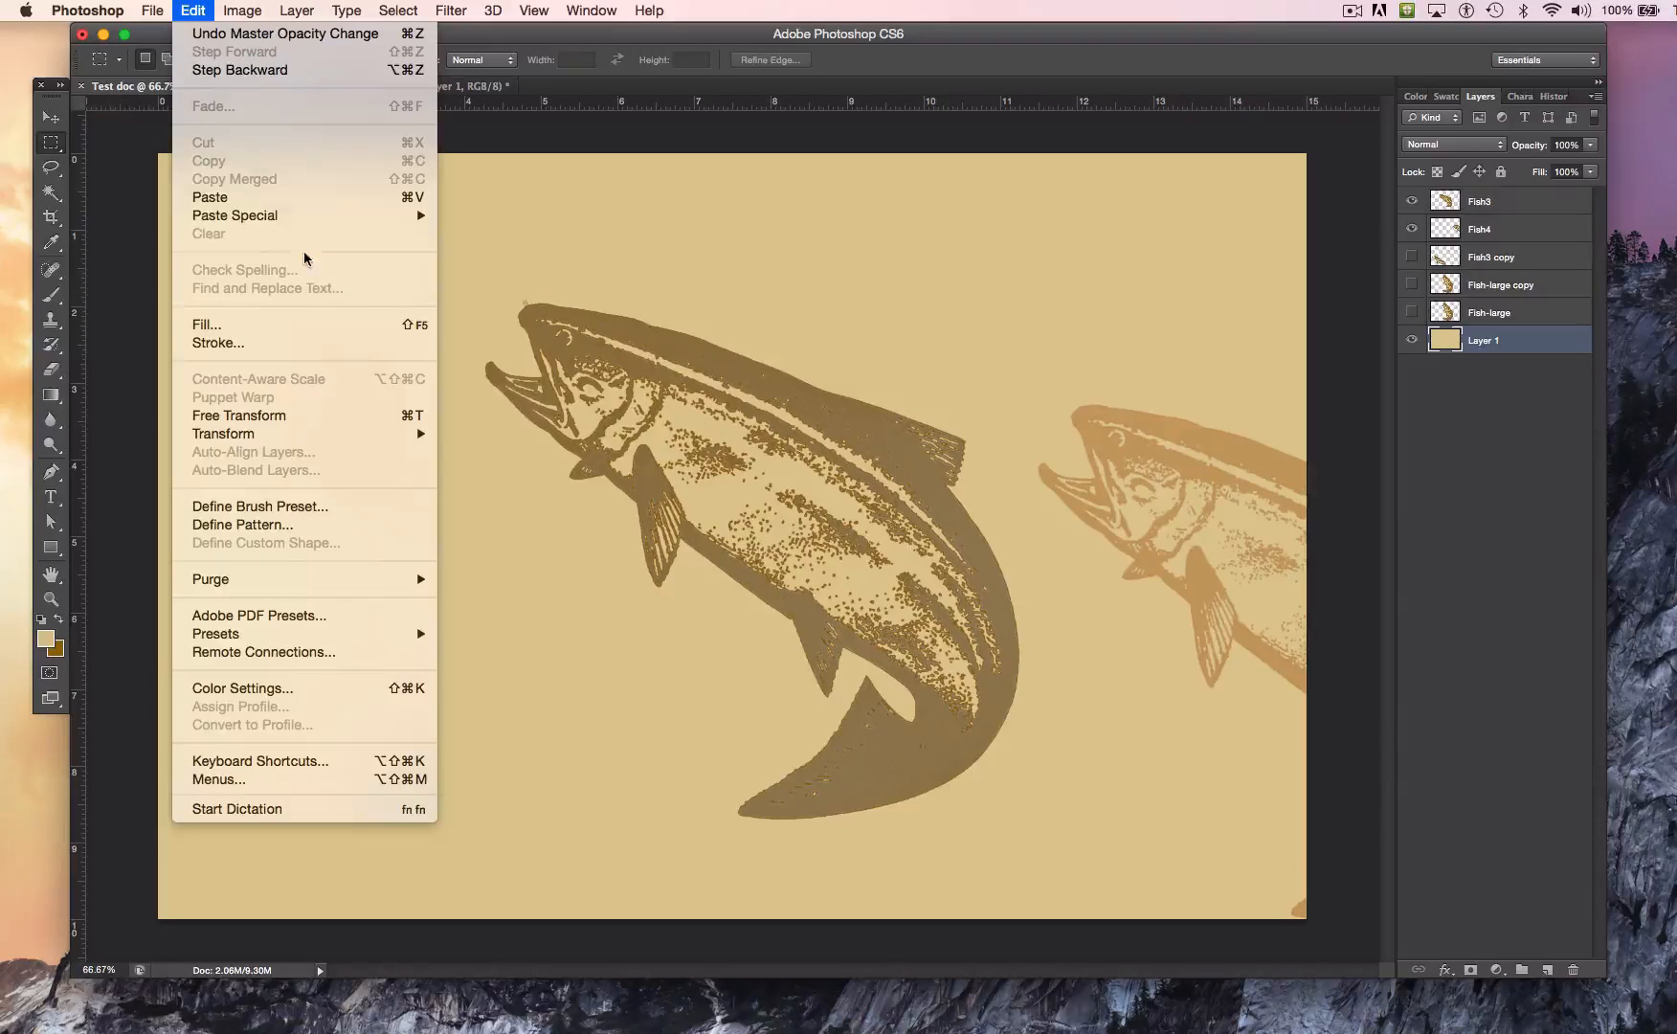
left_click(360, 326)
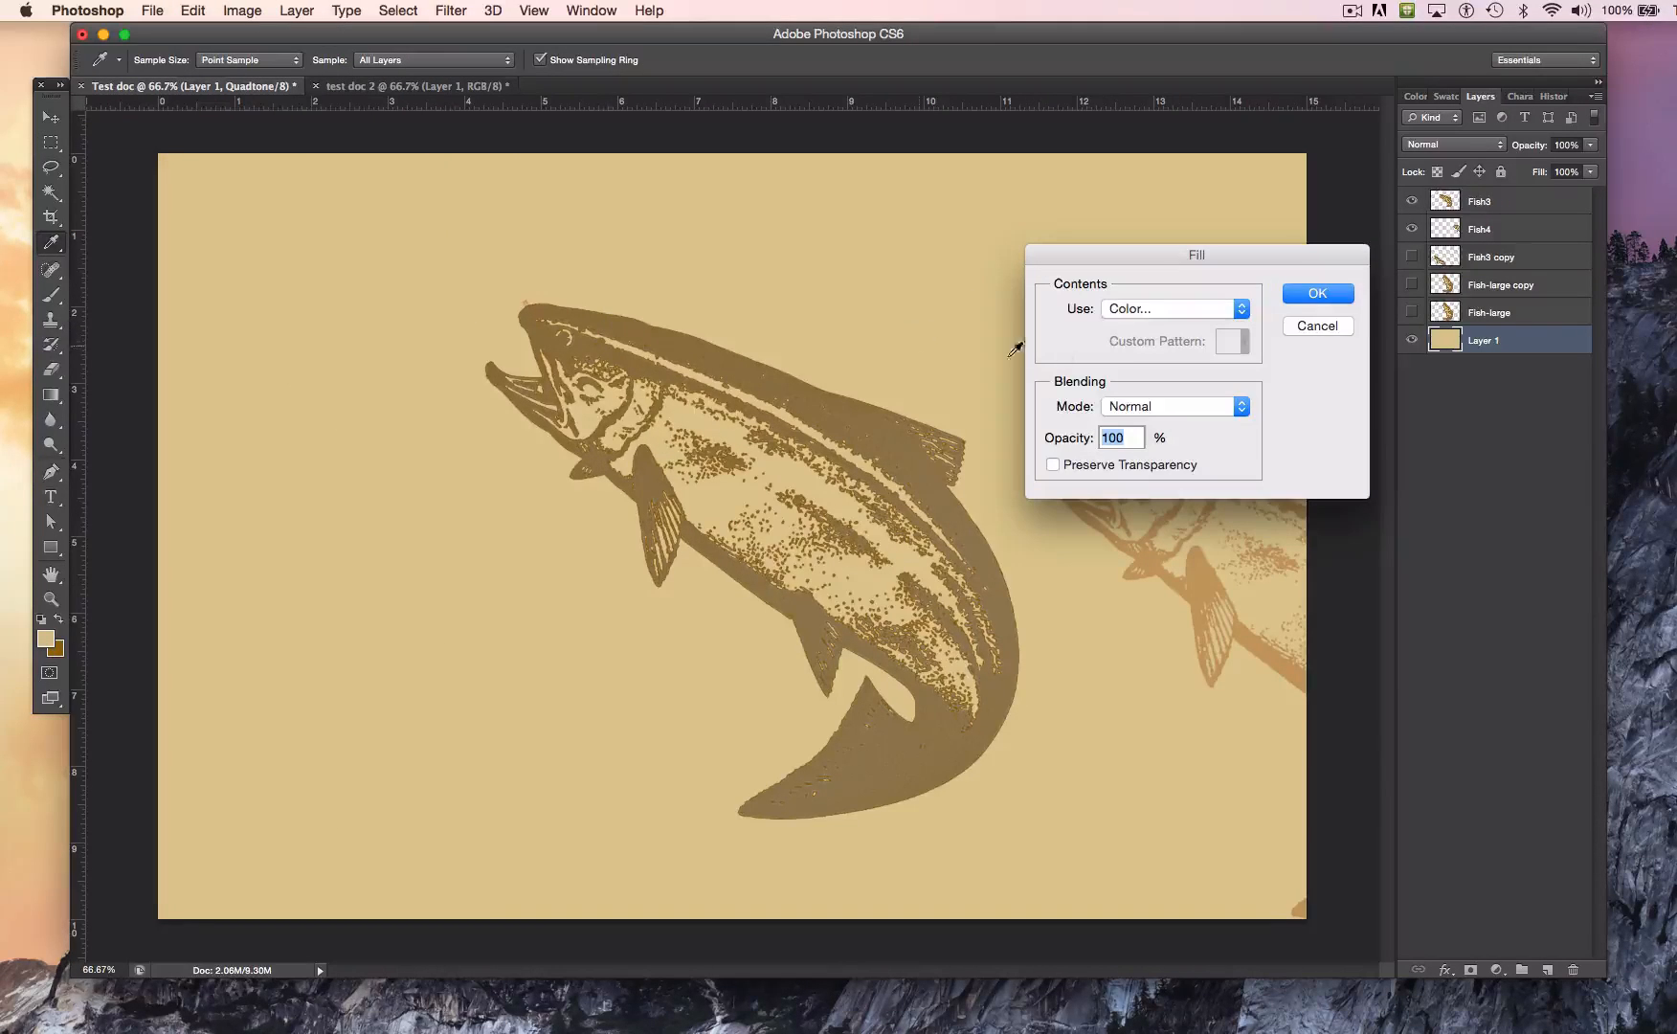
left_click(1158, 314)
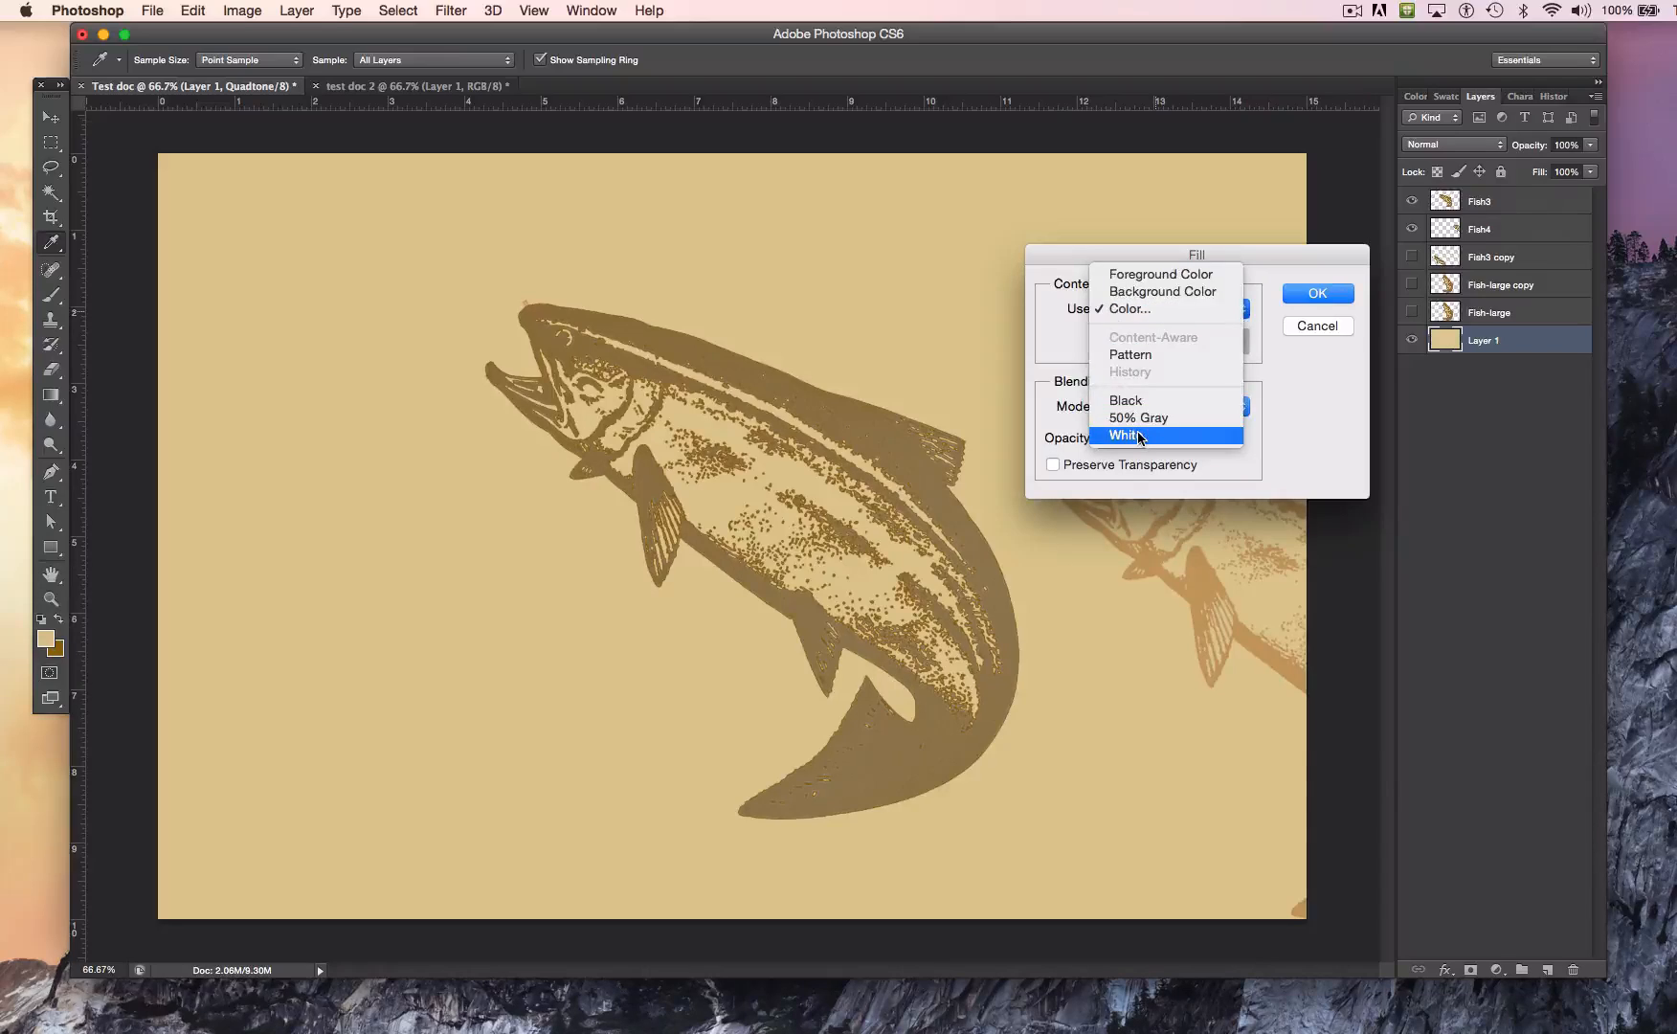
left_click(1139, 436)
left_click(1307, 292)
key("m")
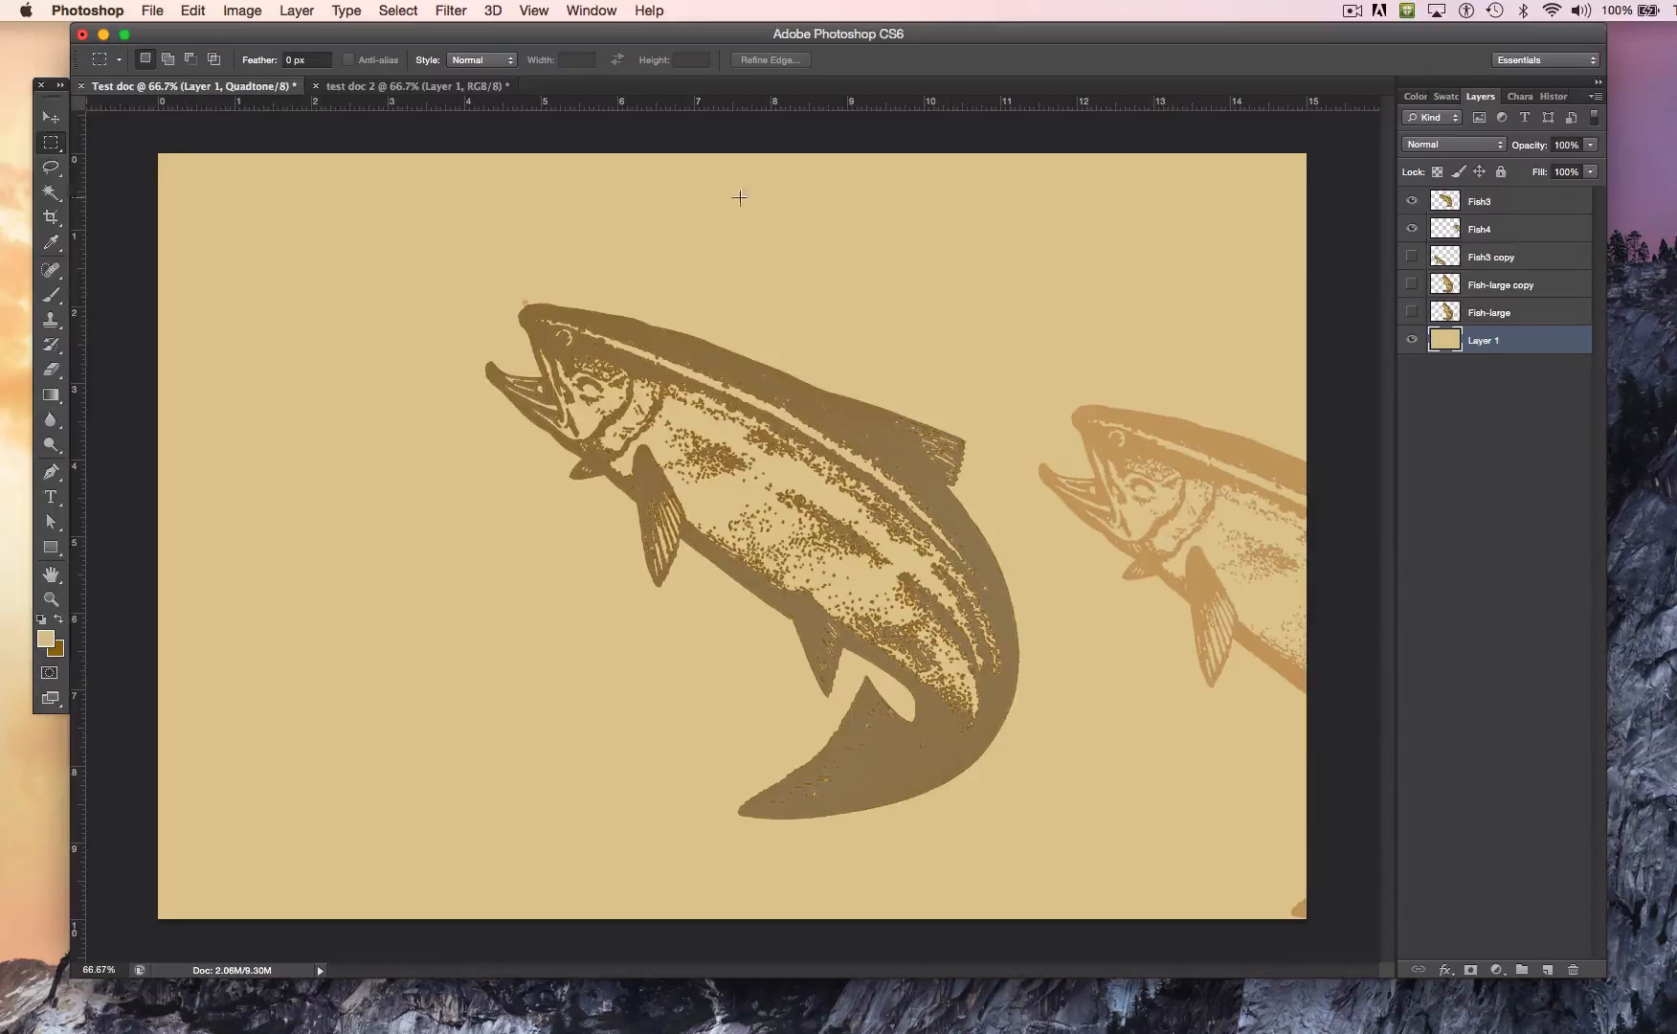
Step: Examine the quadtone ink settings in Duotone Options and close them without changes
left_click(231, 12)
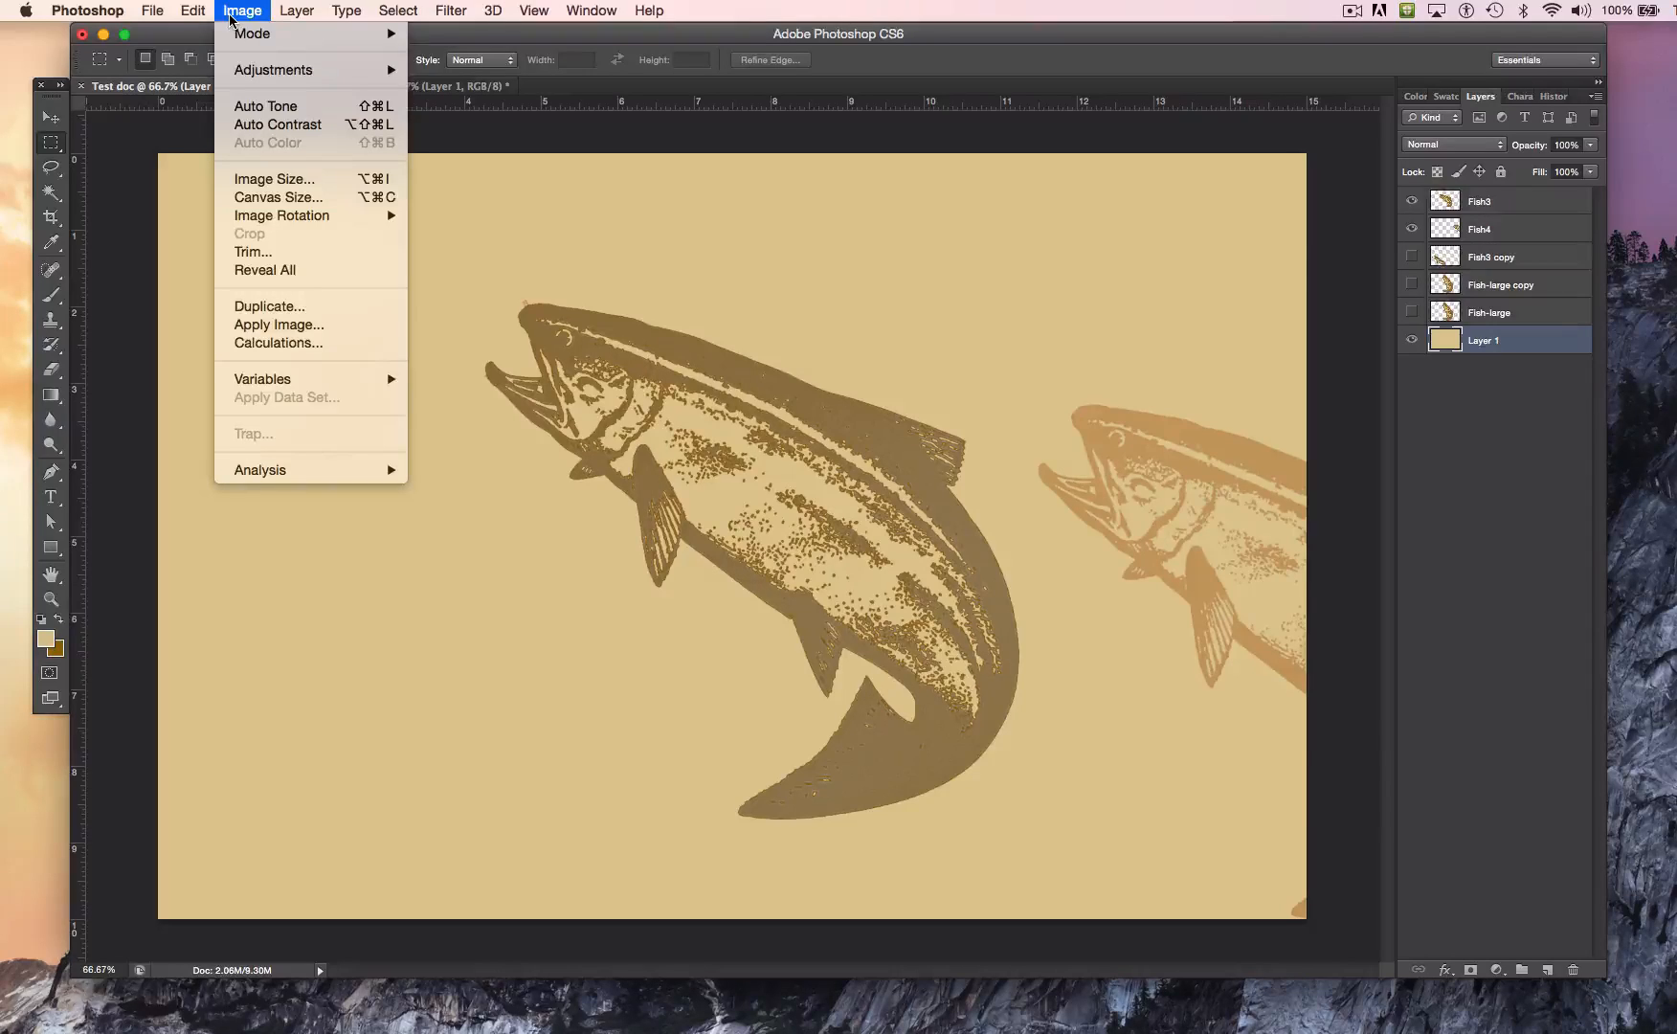
mouse_move(276, 36)
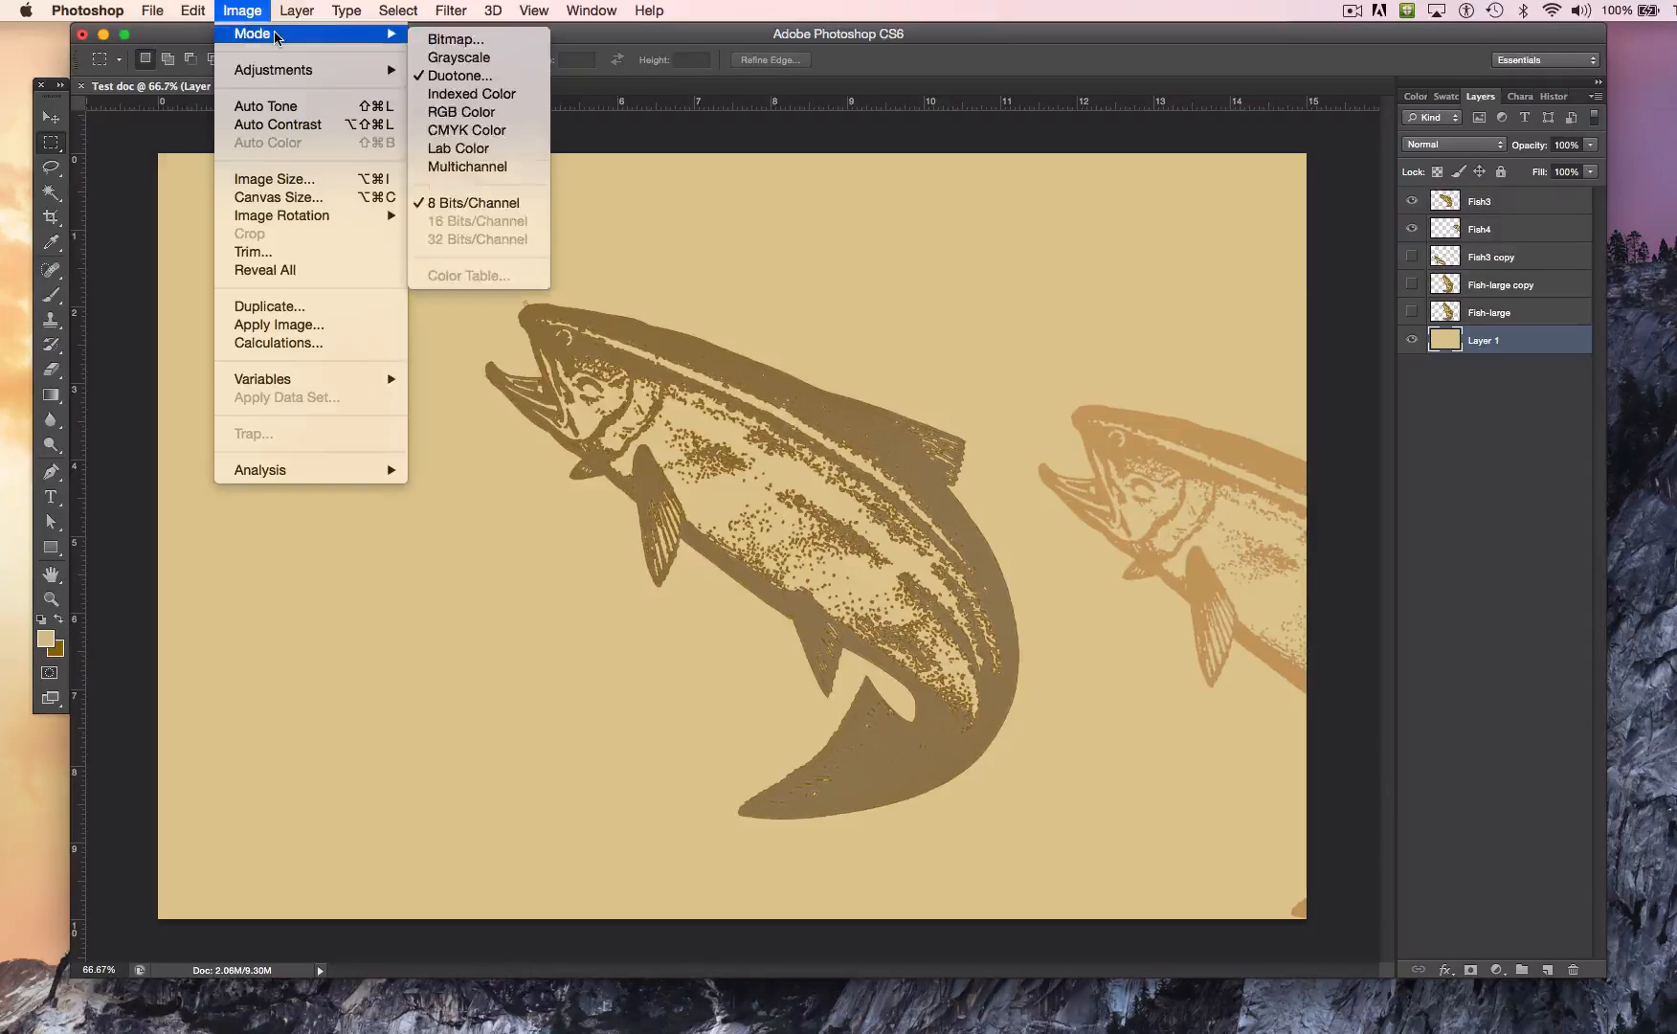
left_click(455, 75)
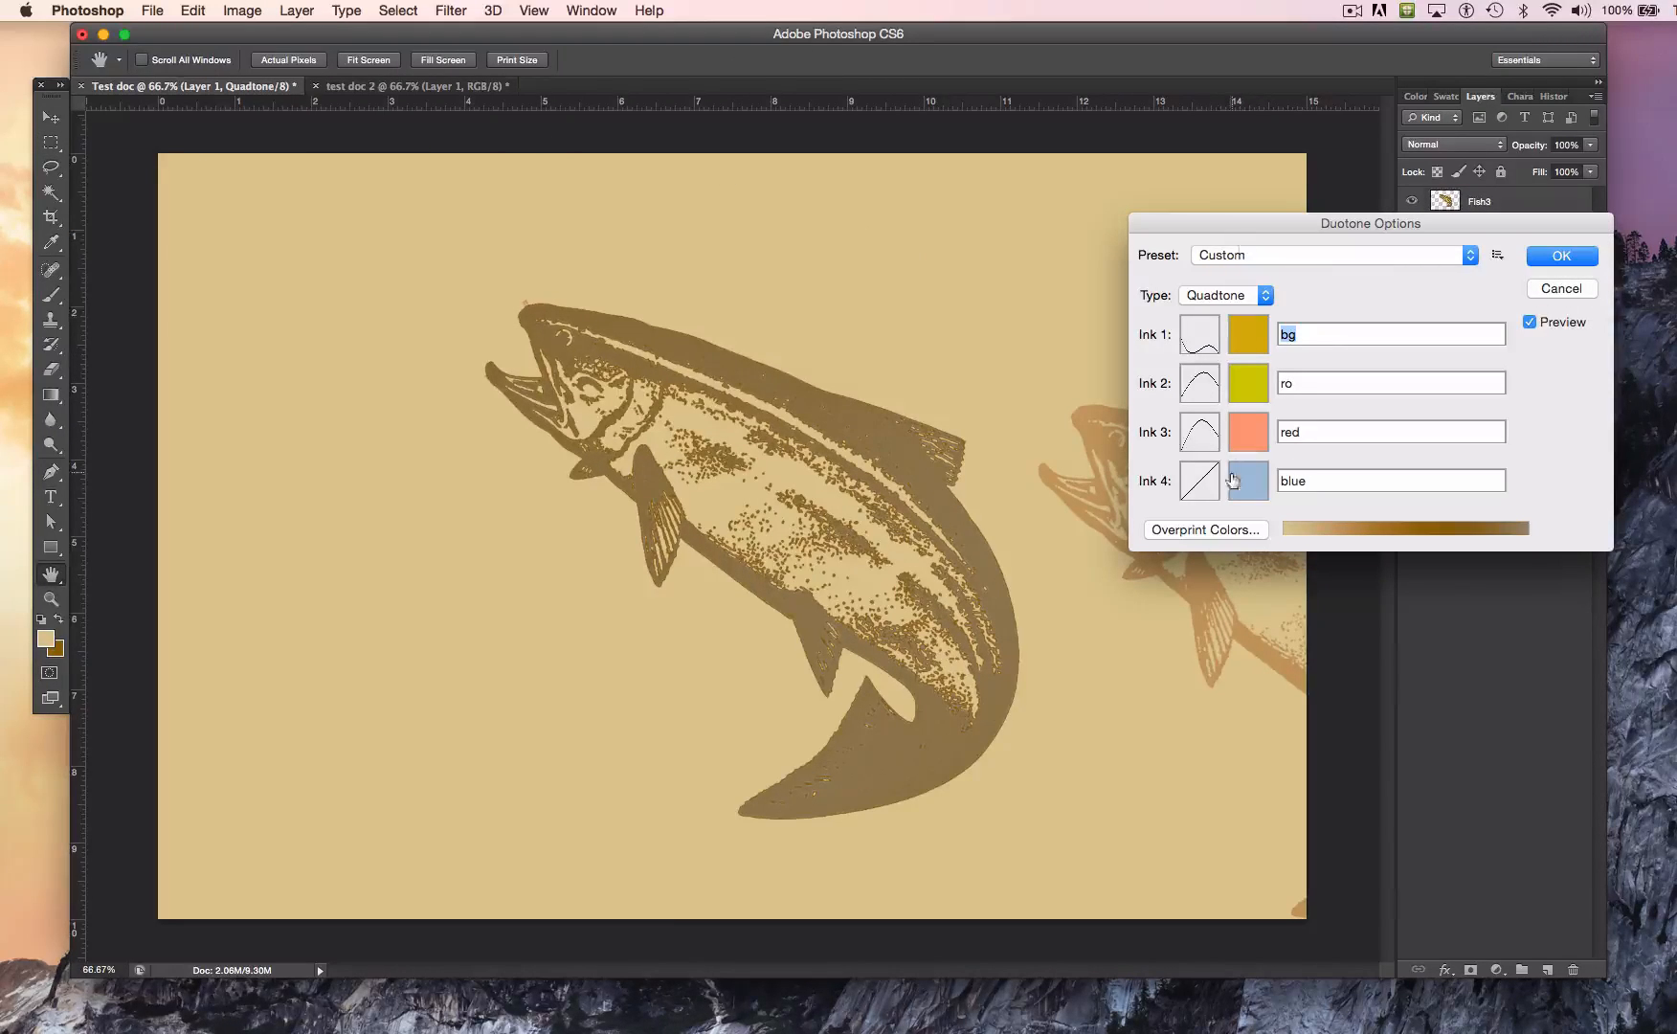
left_click(1551, 290)
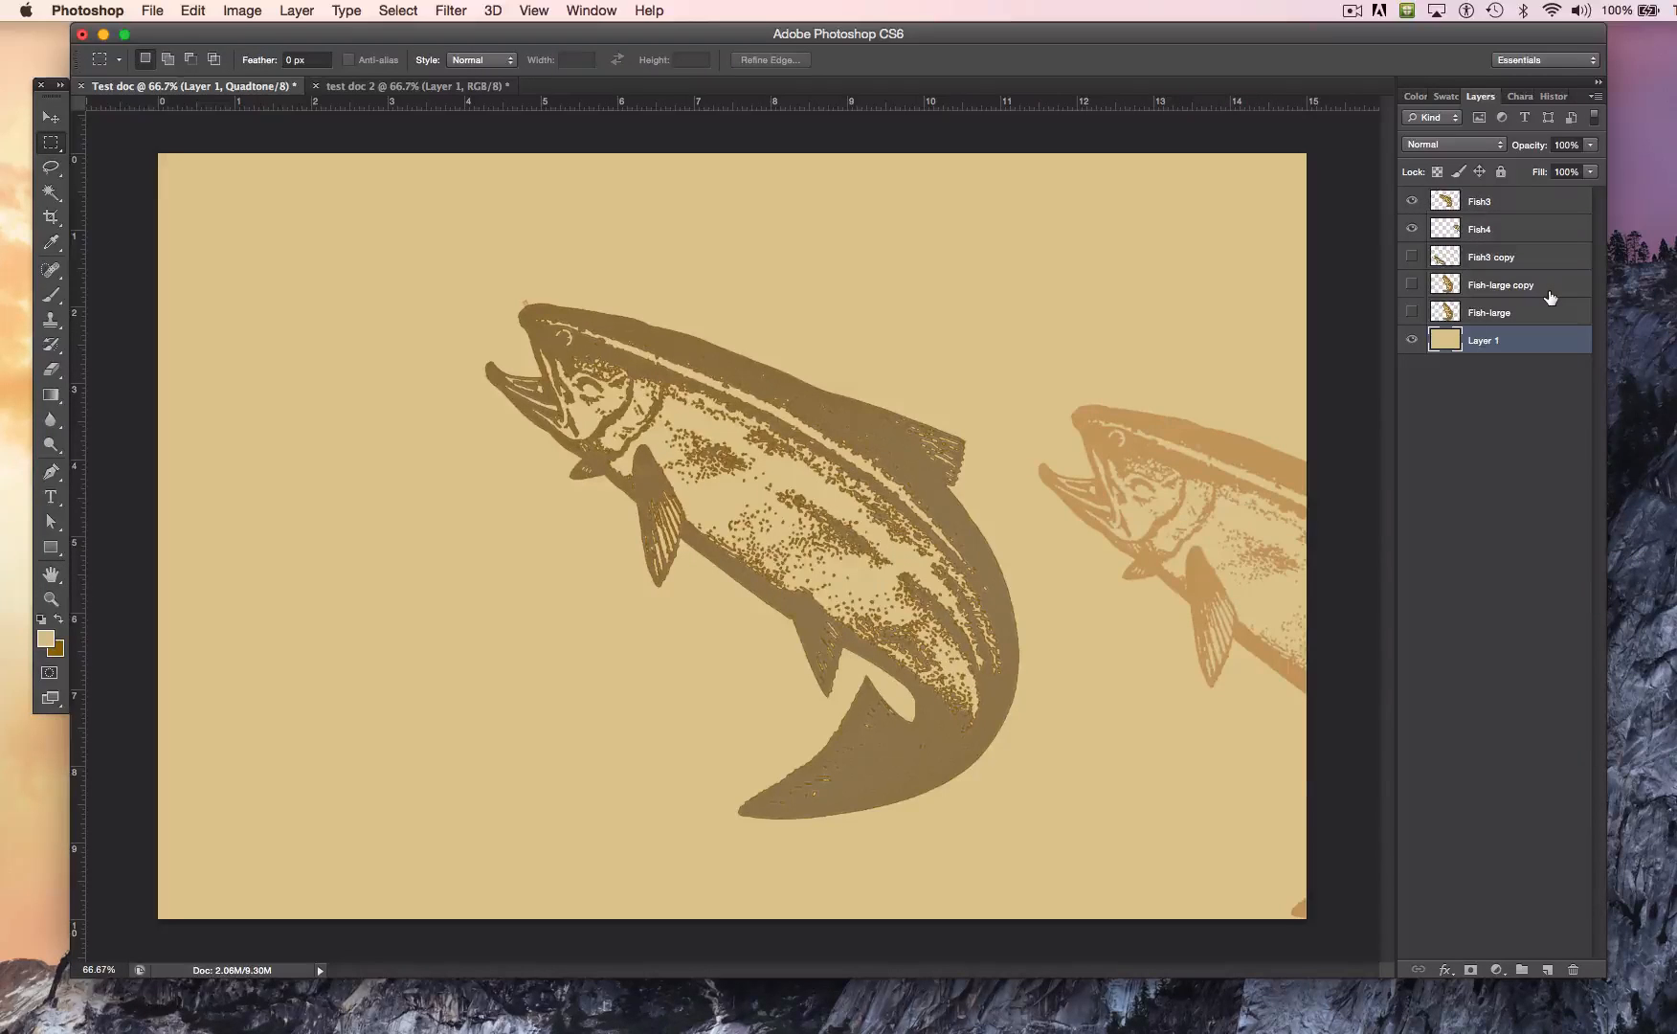
Step: Convert Test doc to RGB Color mode, keeping its layers separate
left_click(235, 17)
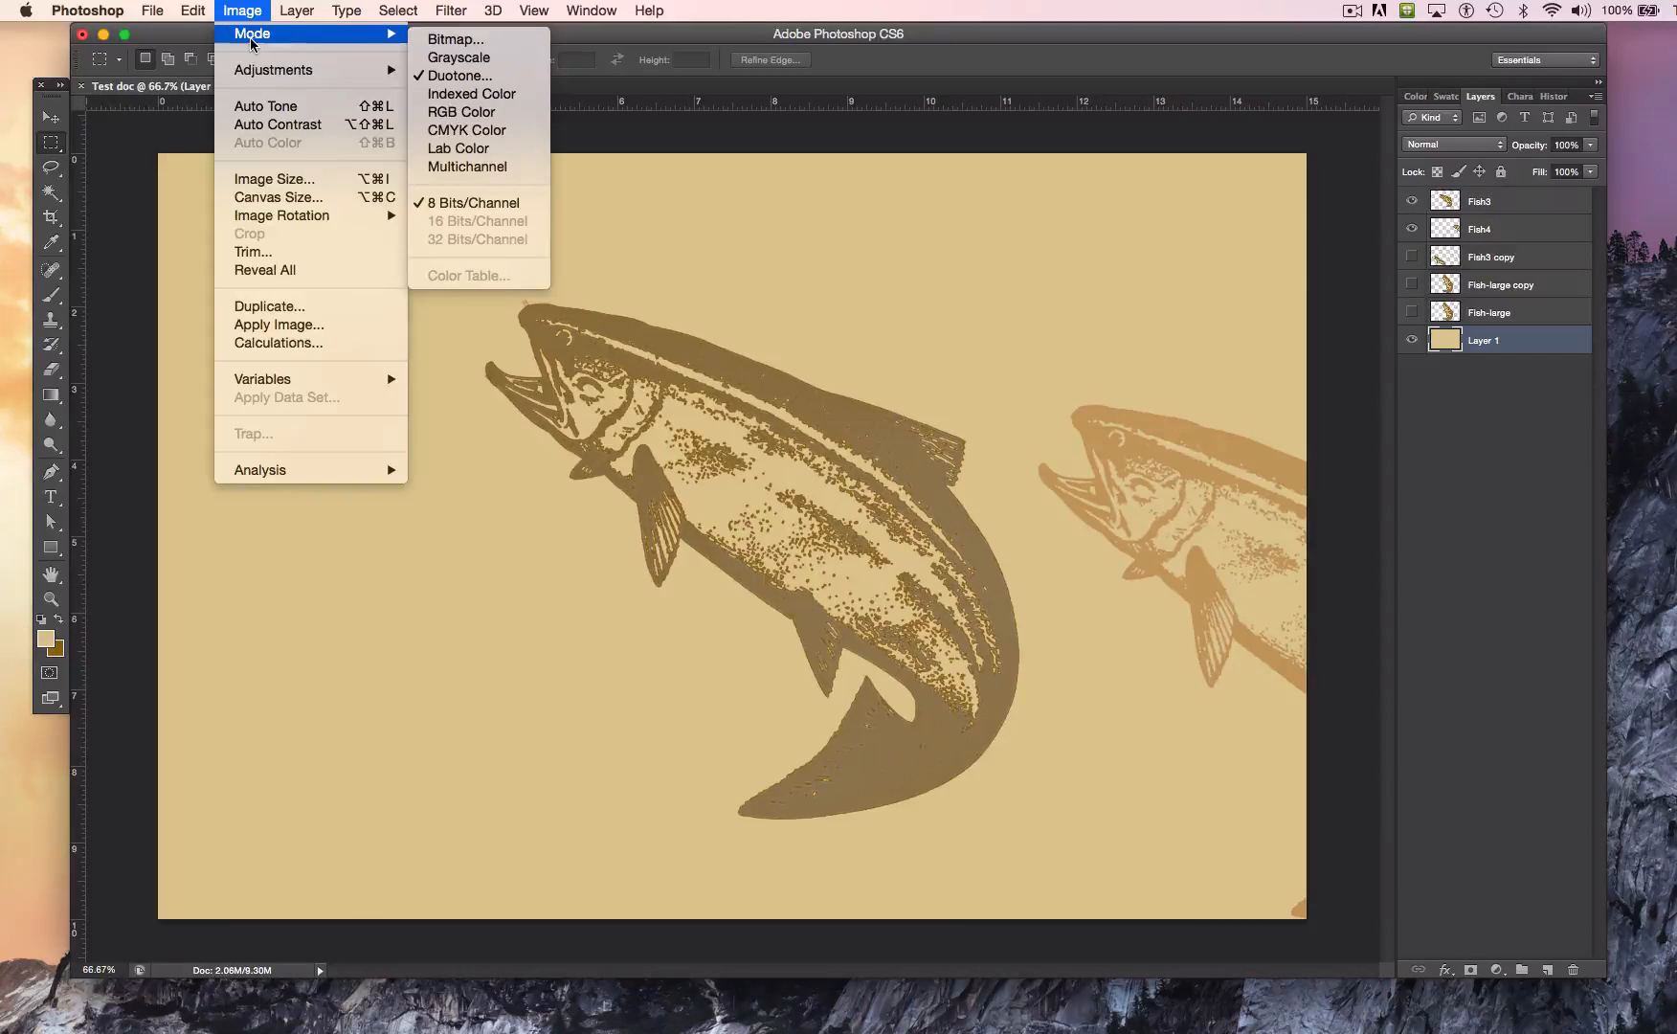
left_click(479, 113)
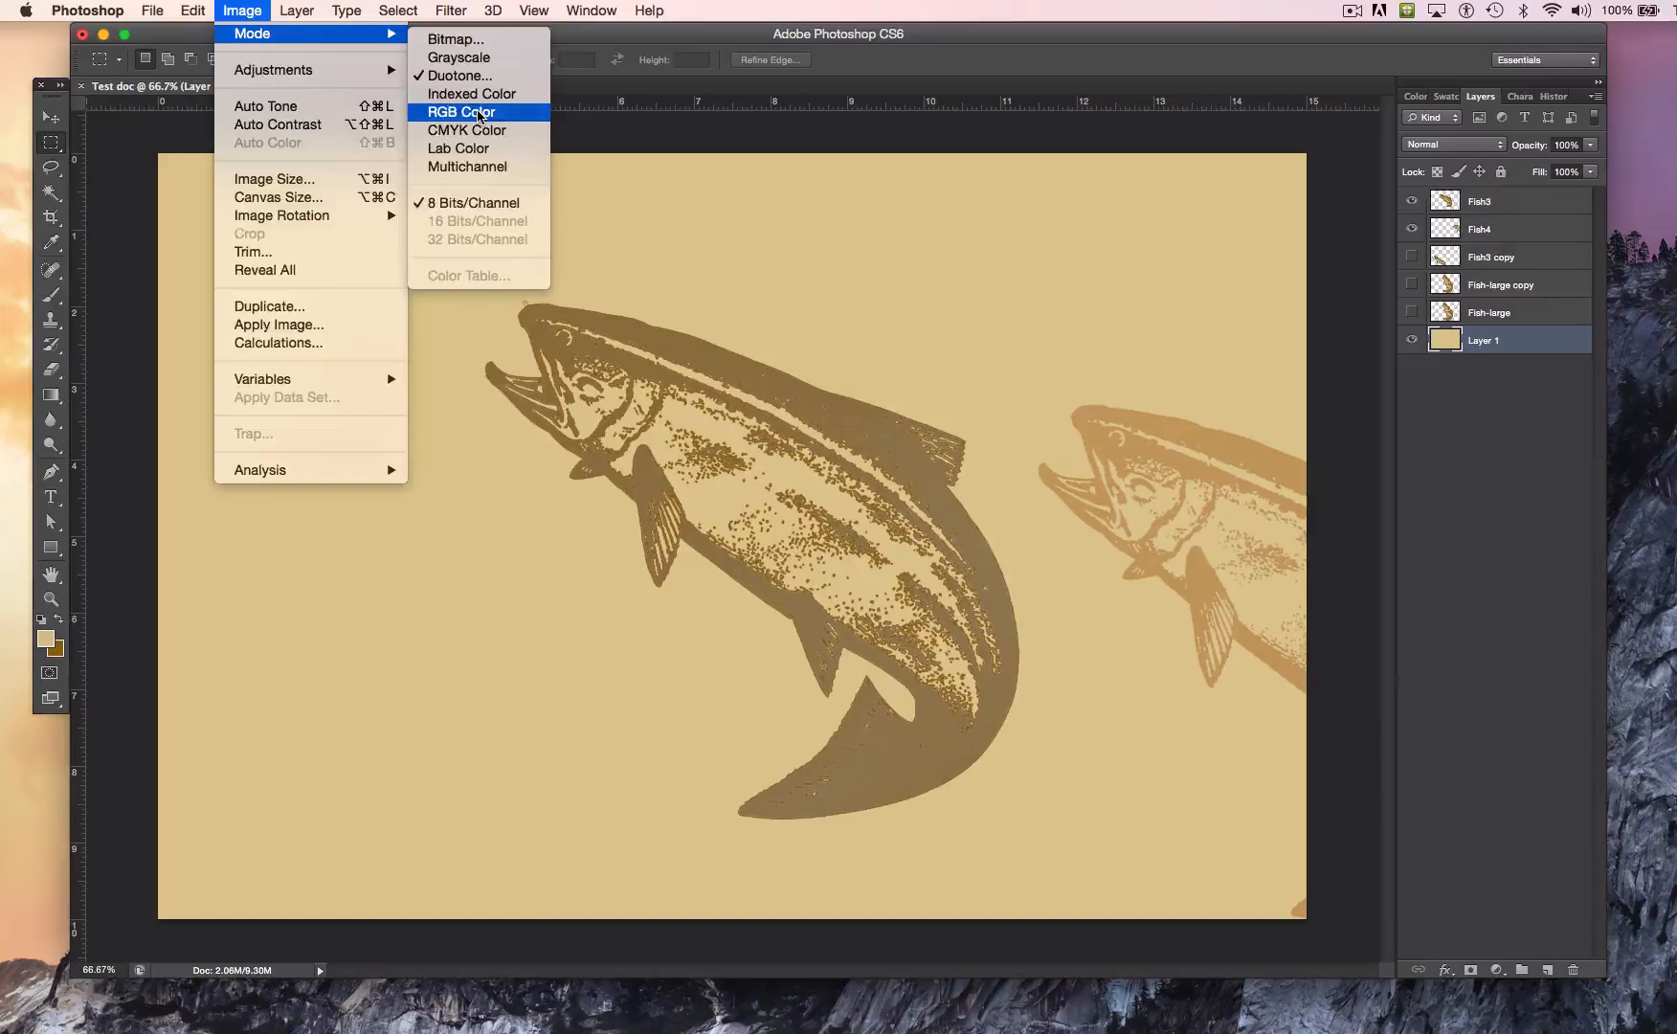
left_click(857, 356)
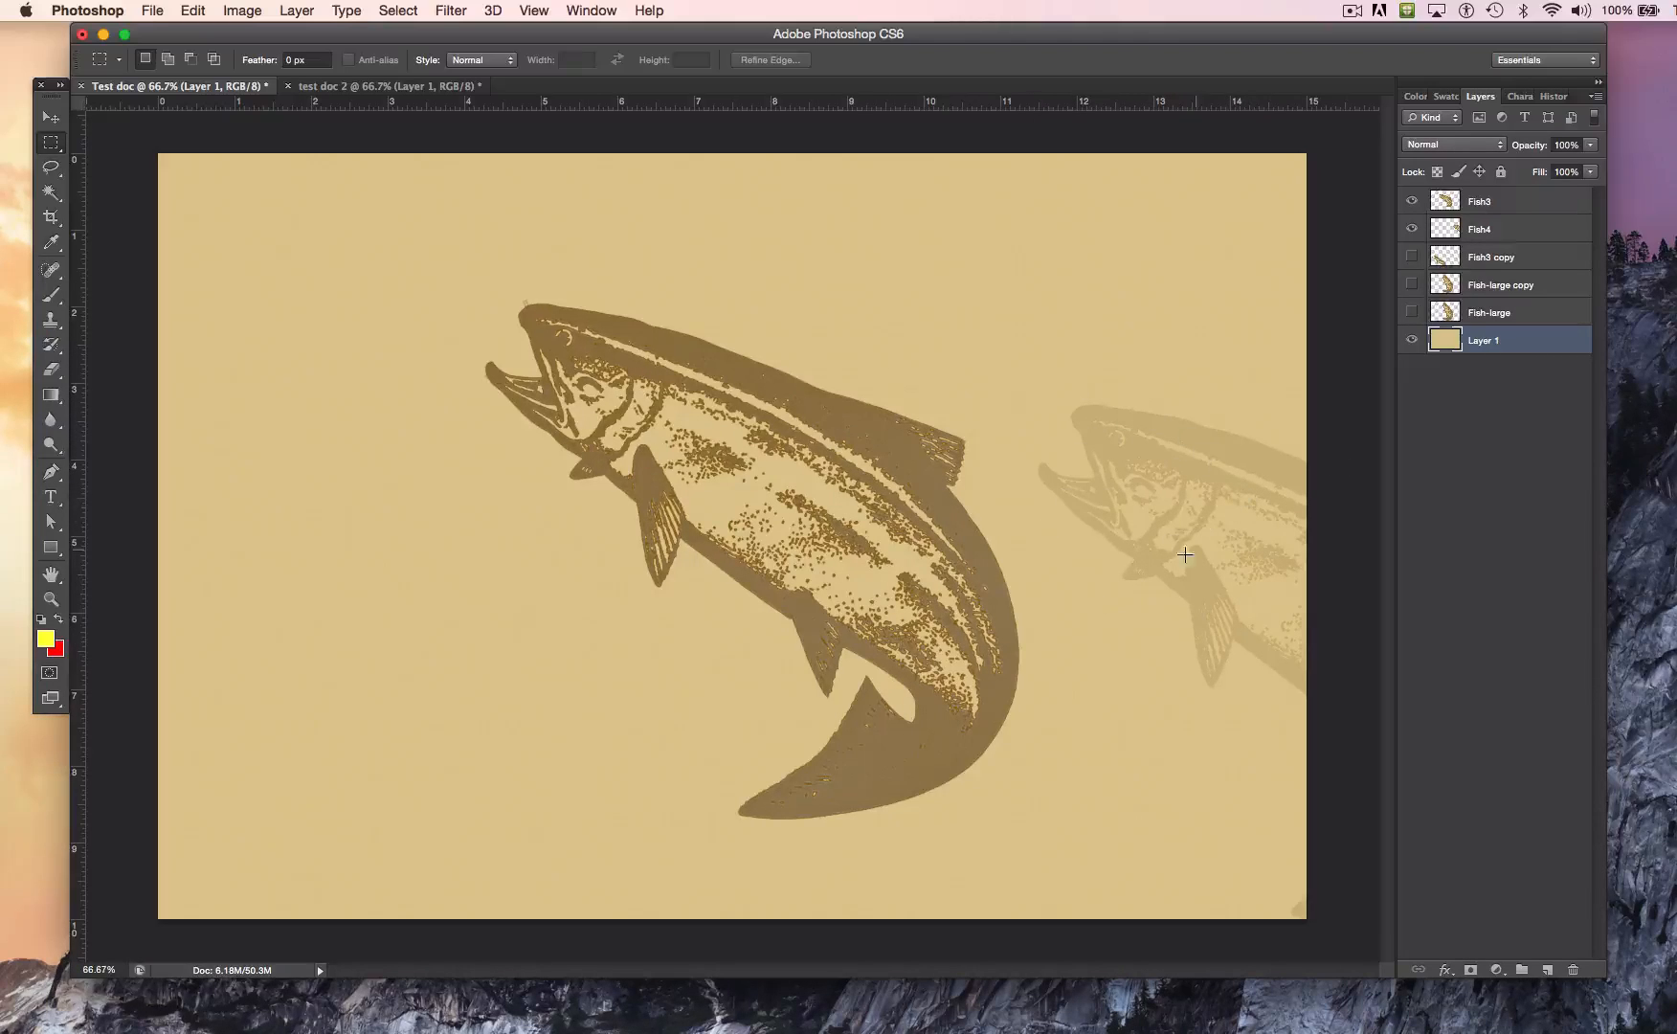
Step: Raise the Fish4 layer's opacity to 73%
left_click(1479, 229)
left_click(1591, 145)
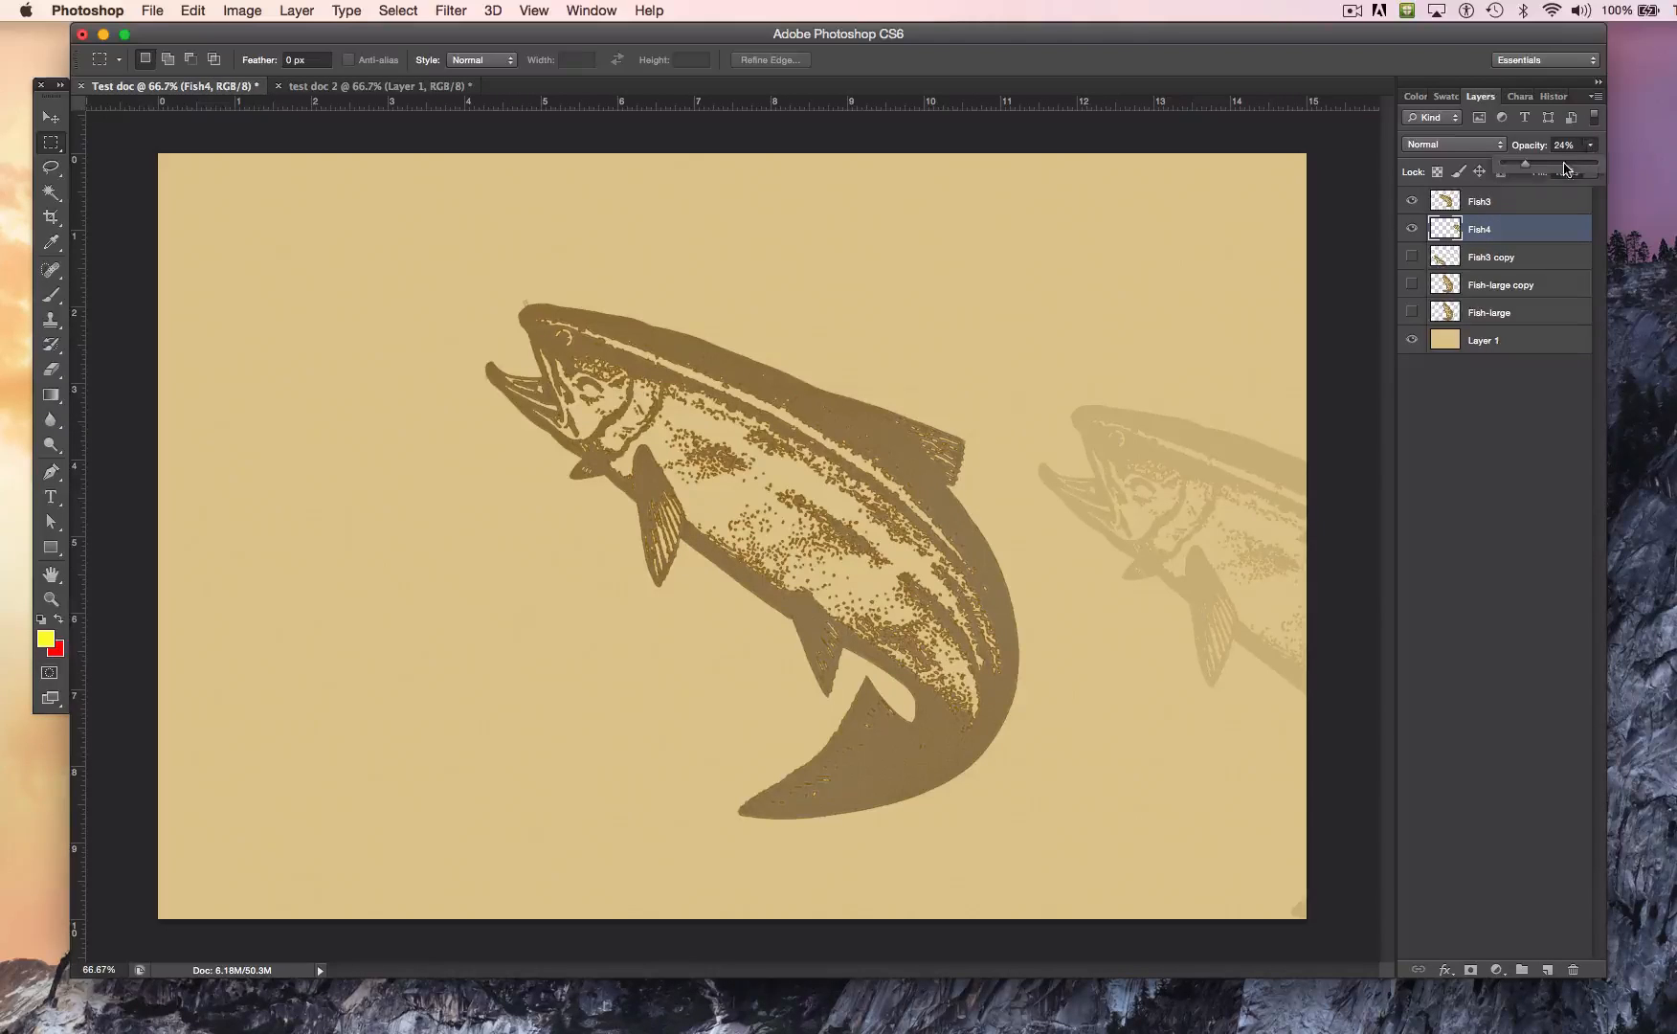
left_click_drag(1529, 164, 1552, 176)
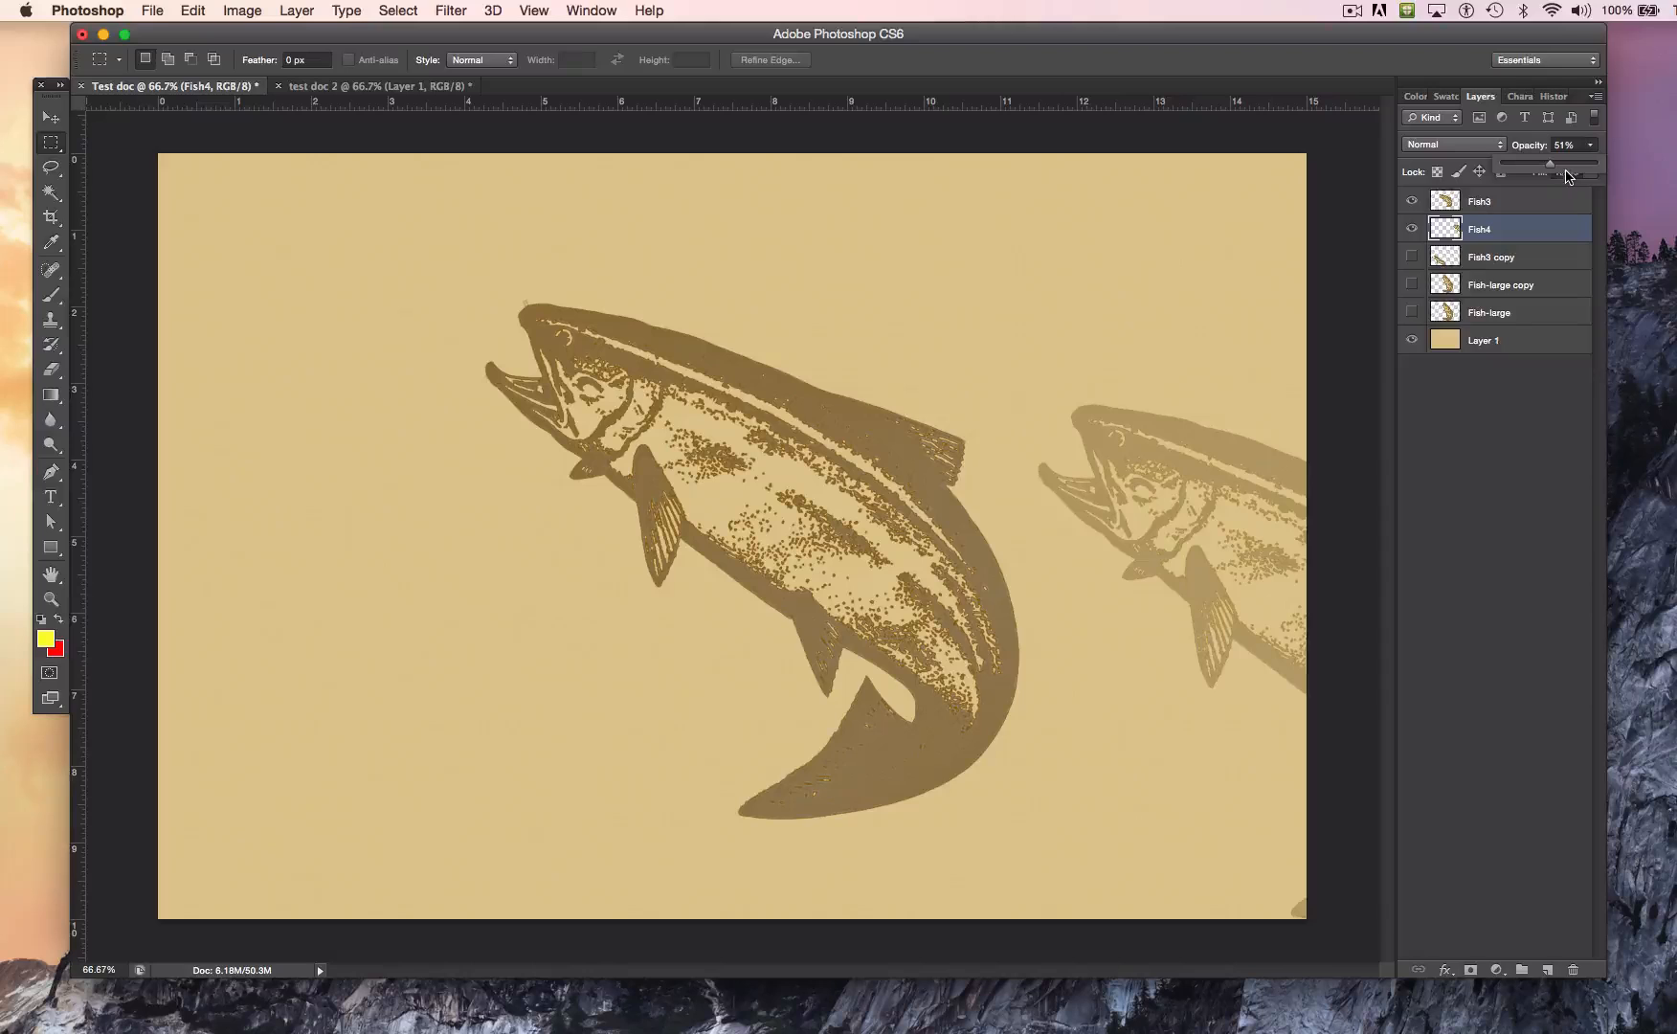
left_click_drag(1551, 168, 1573, 174)
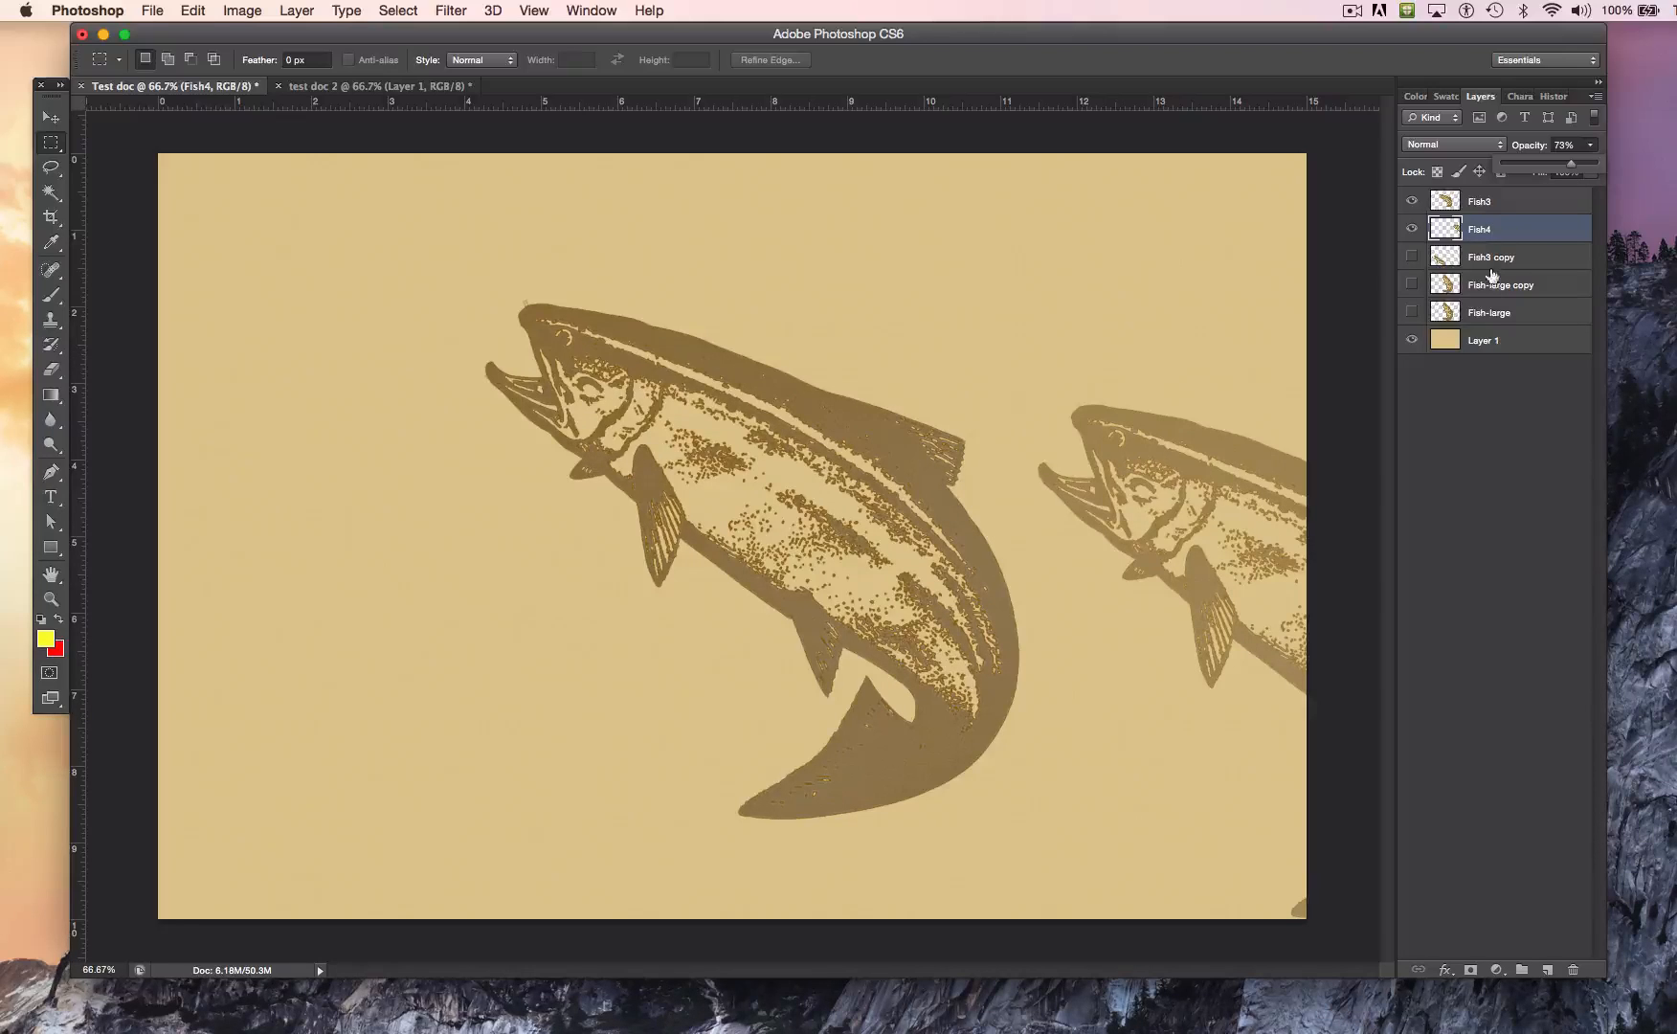
Step: Fill Layer 1 with white in Normal mode at 100% opacity
left_click(1489, 338)
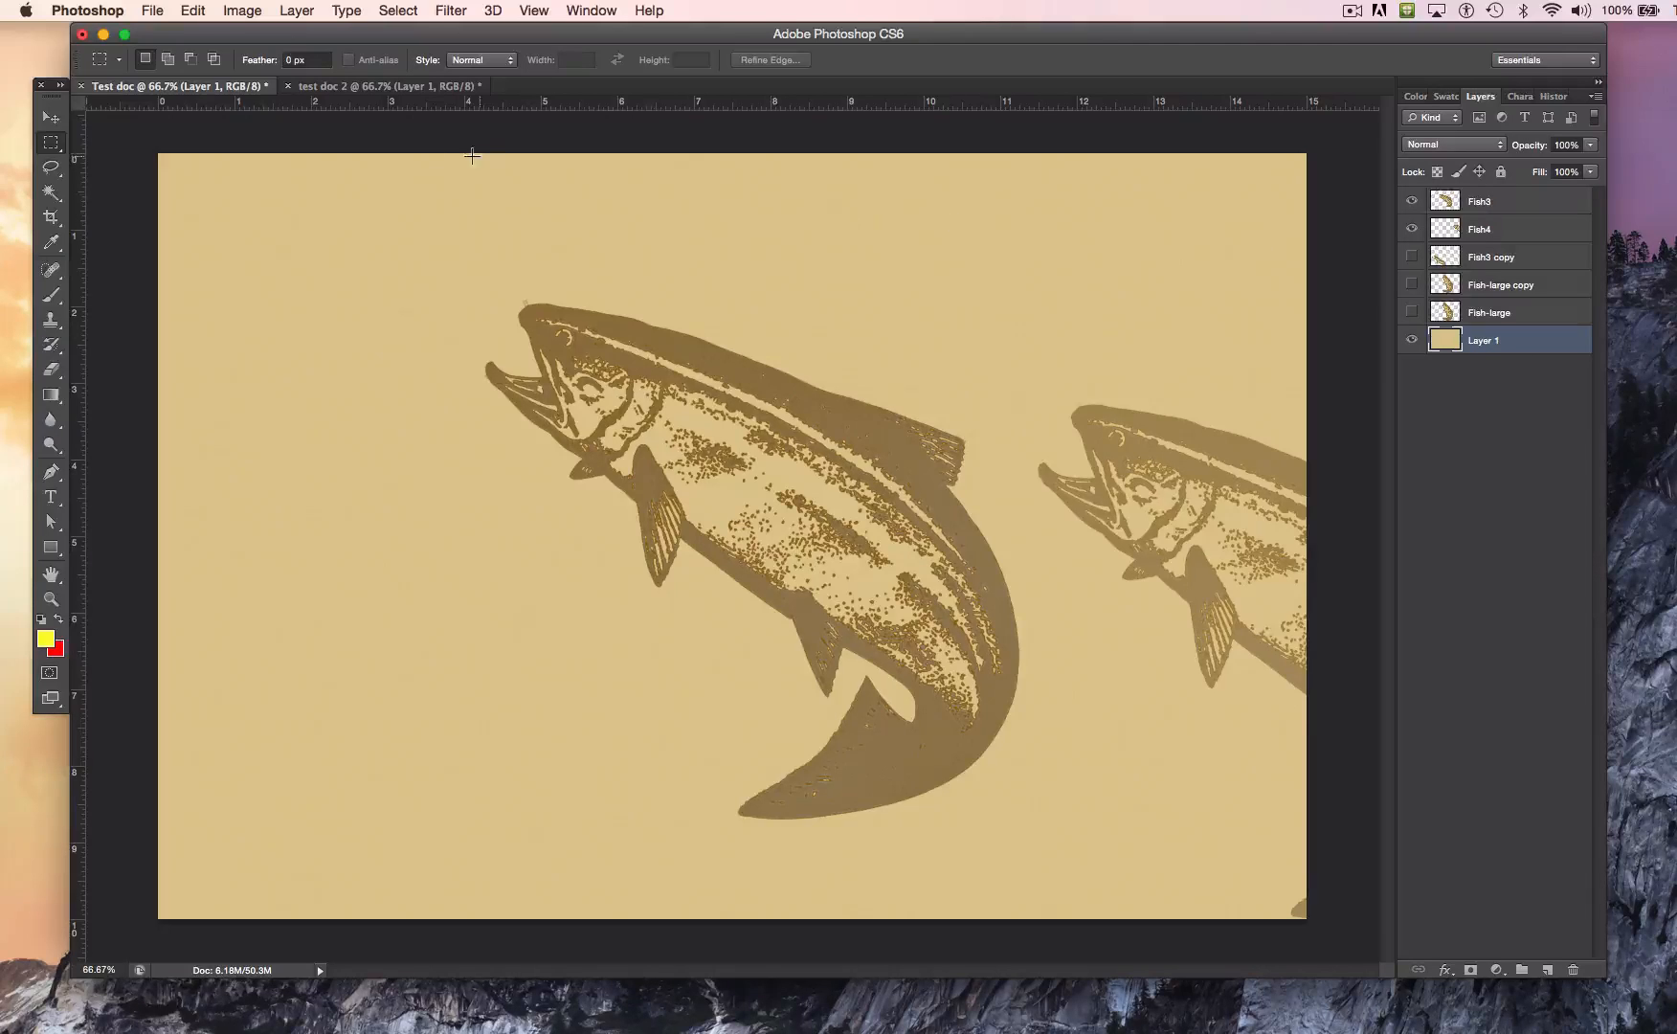
left_click(190, 12)
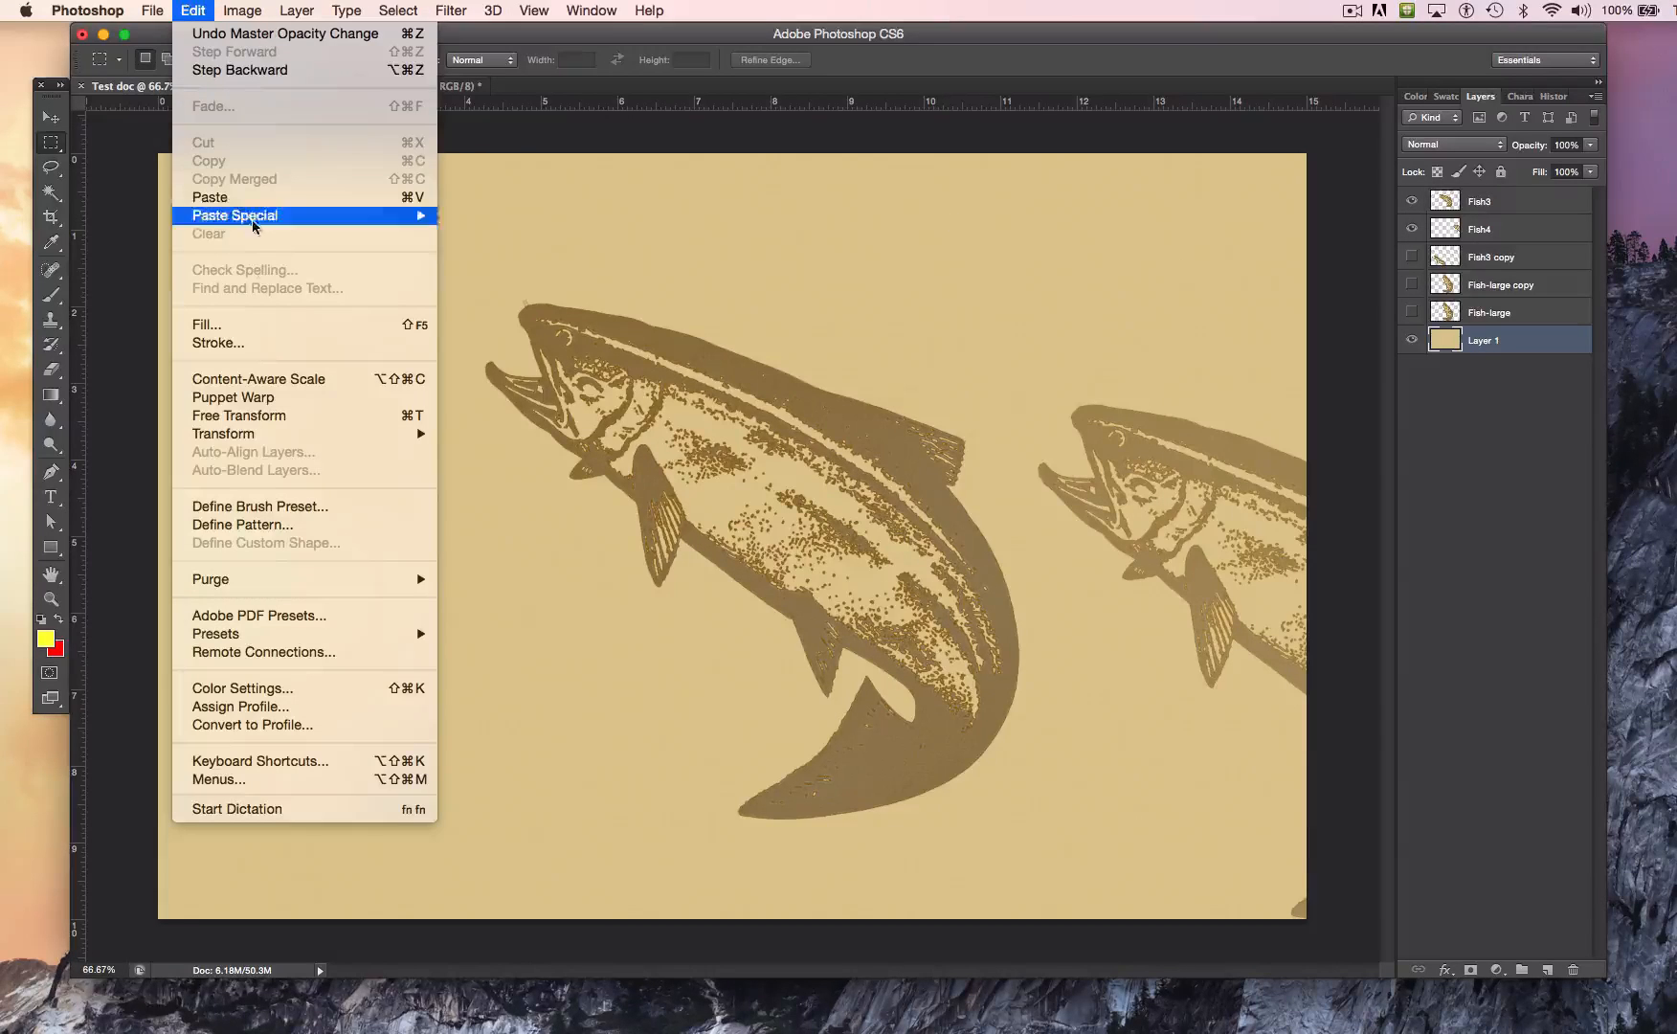
left_click(295, 325)
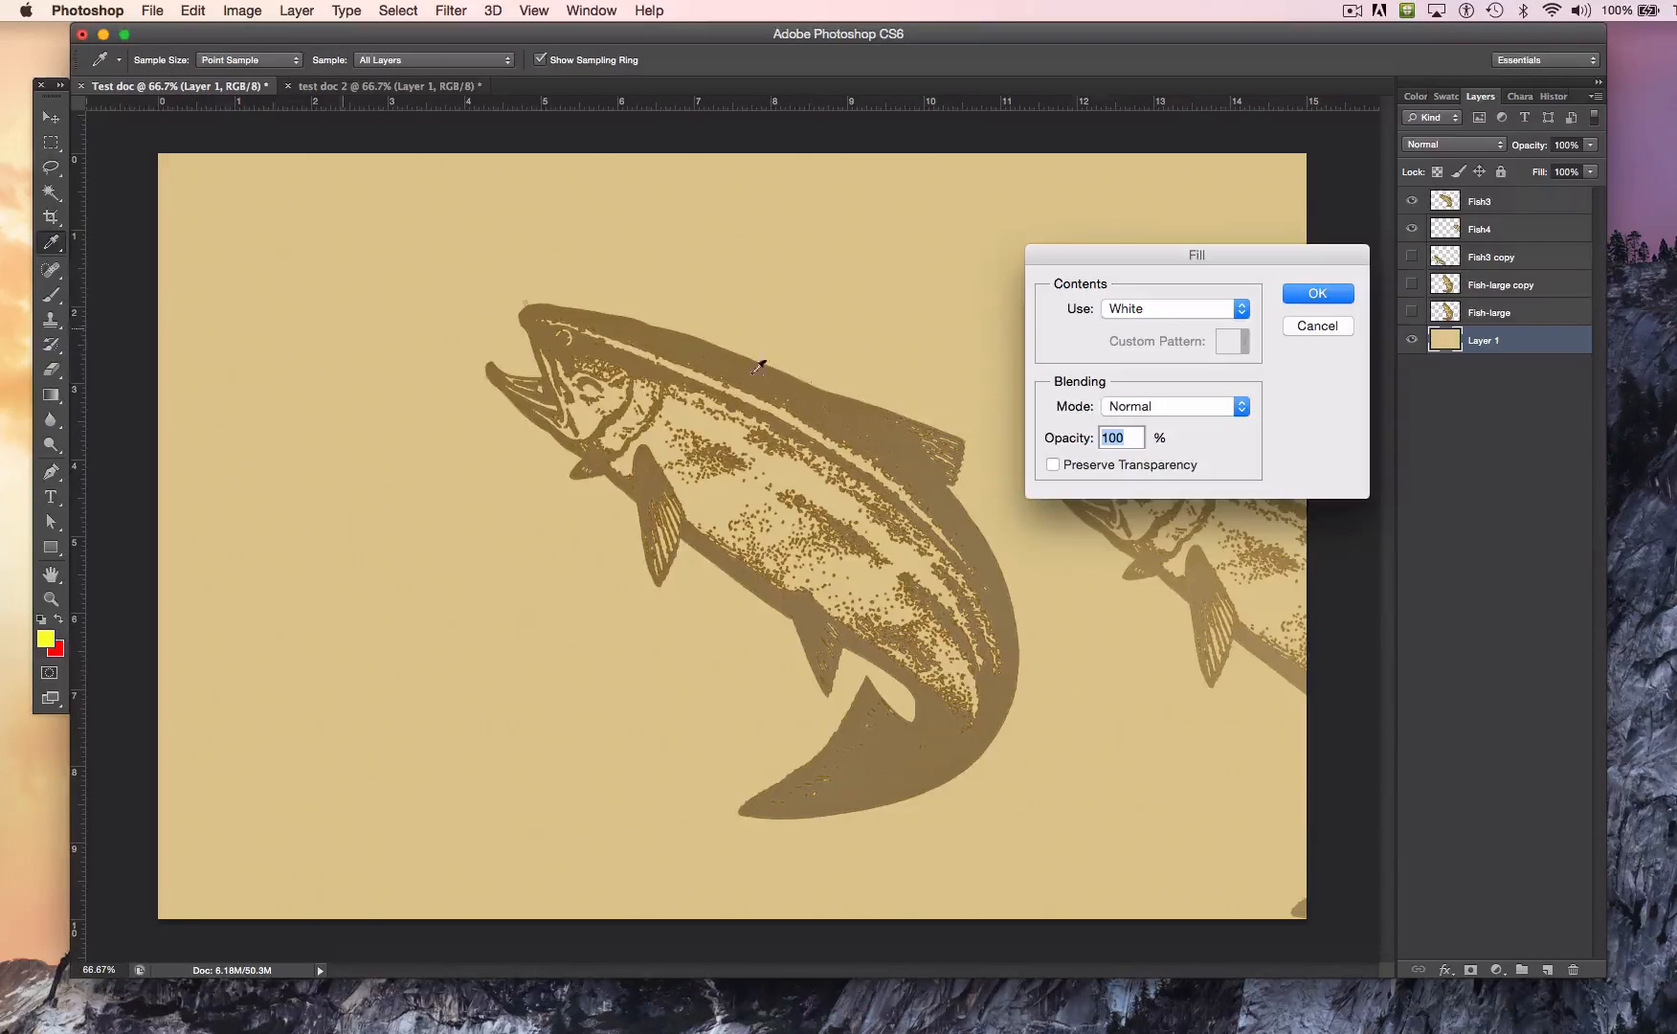
left_click(1317, 294)
key("m")
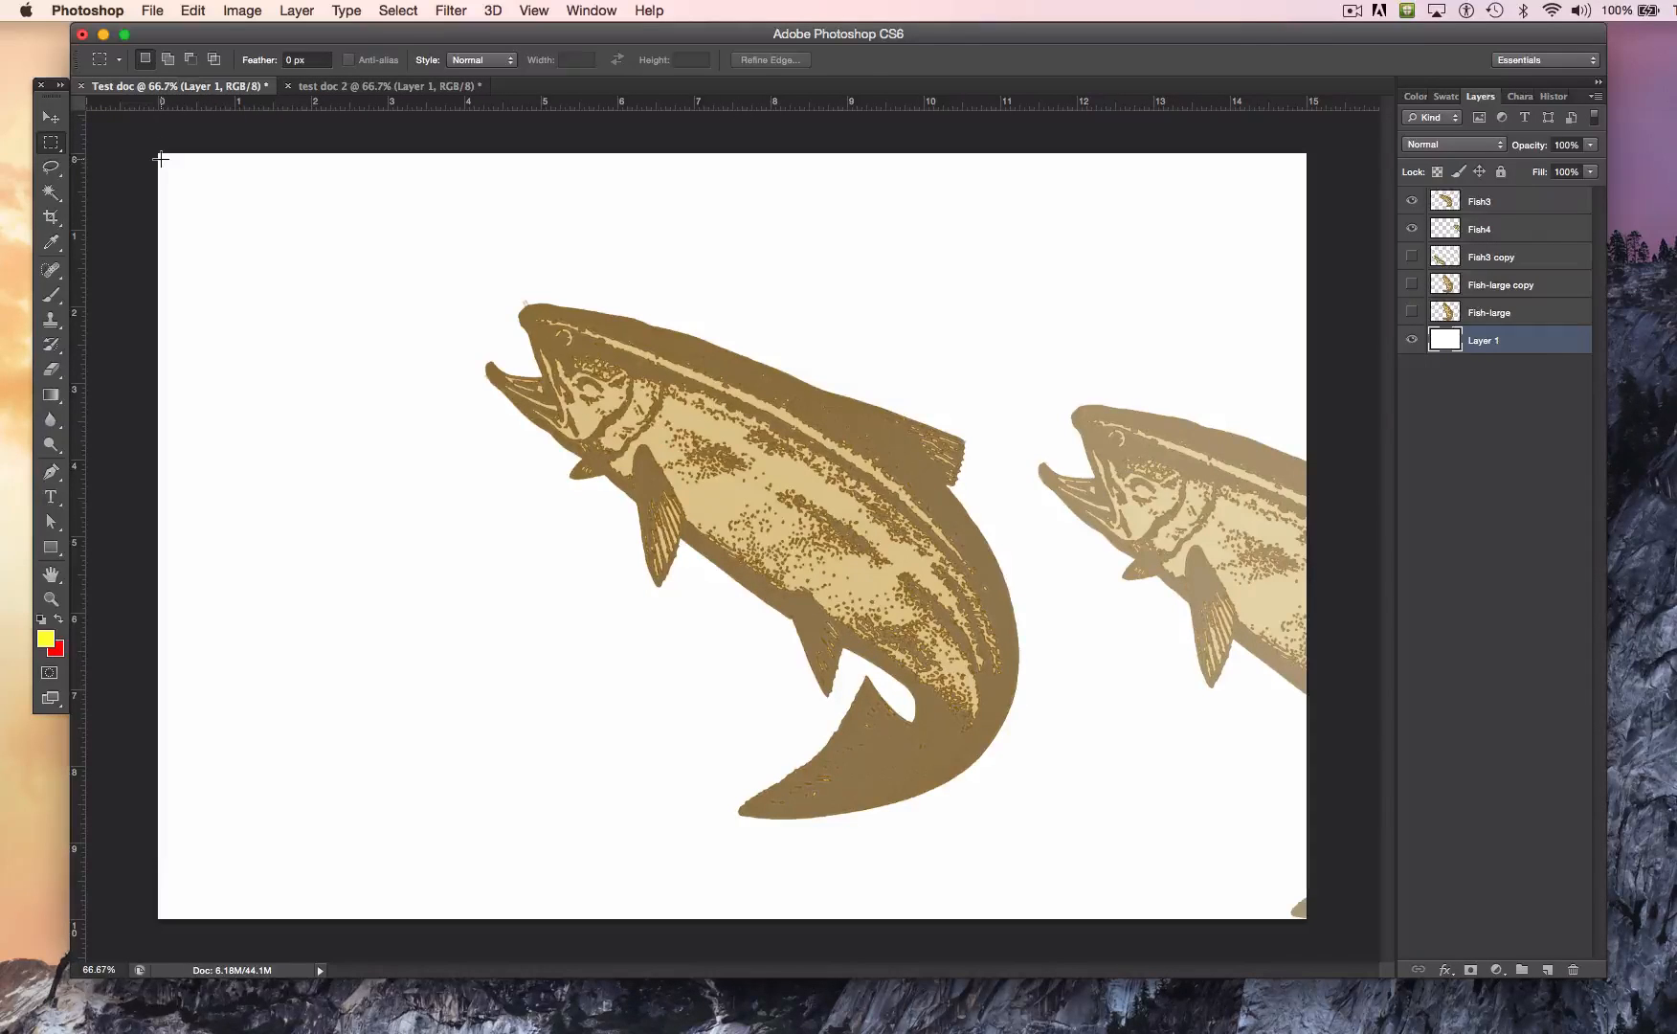
Step: Paste the copied black-and-white fish into Test doc directly above Layer 1 and activate the Move tool
left_click(51, 121)
left_click(54, 126)
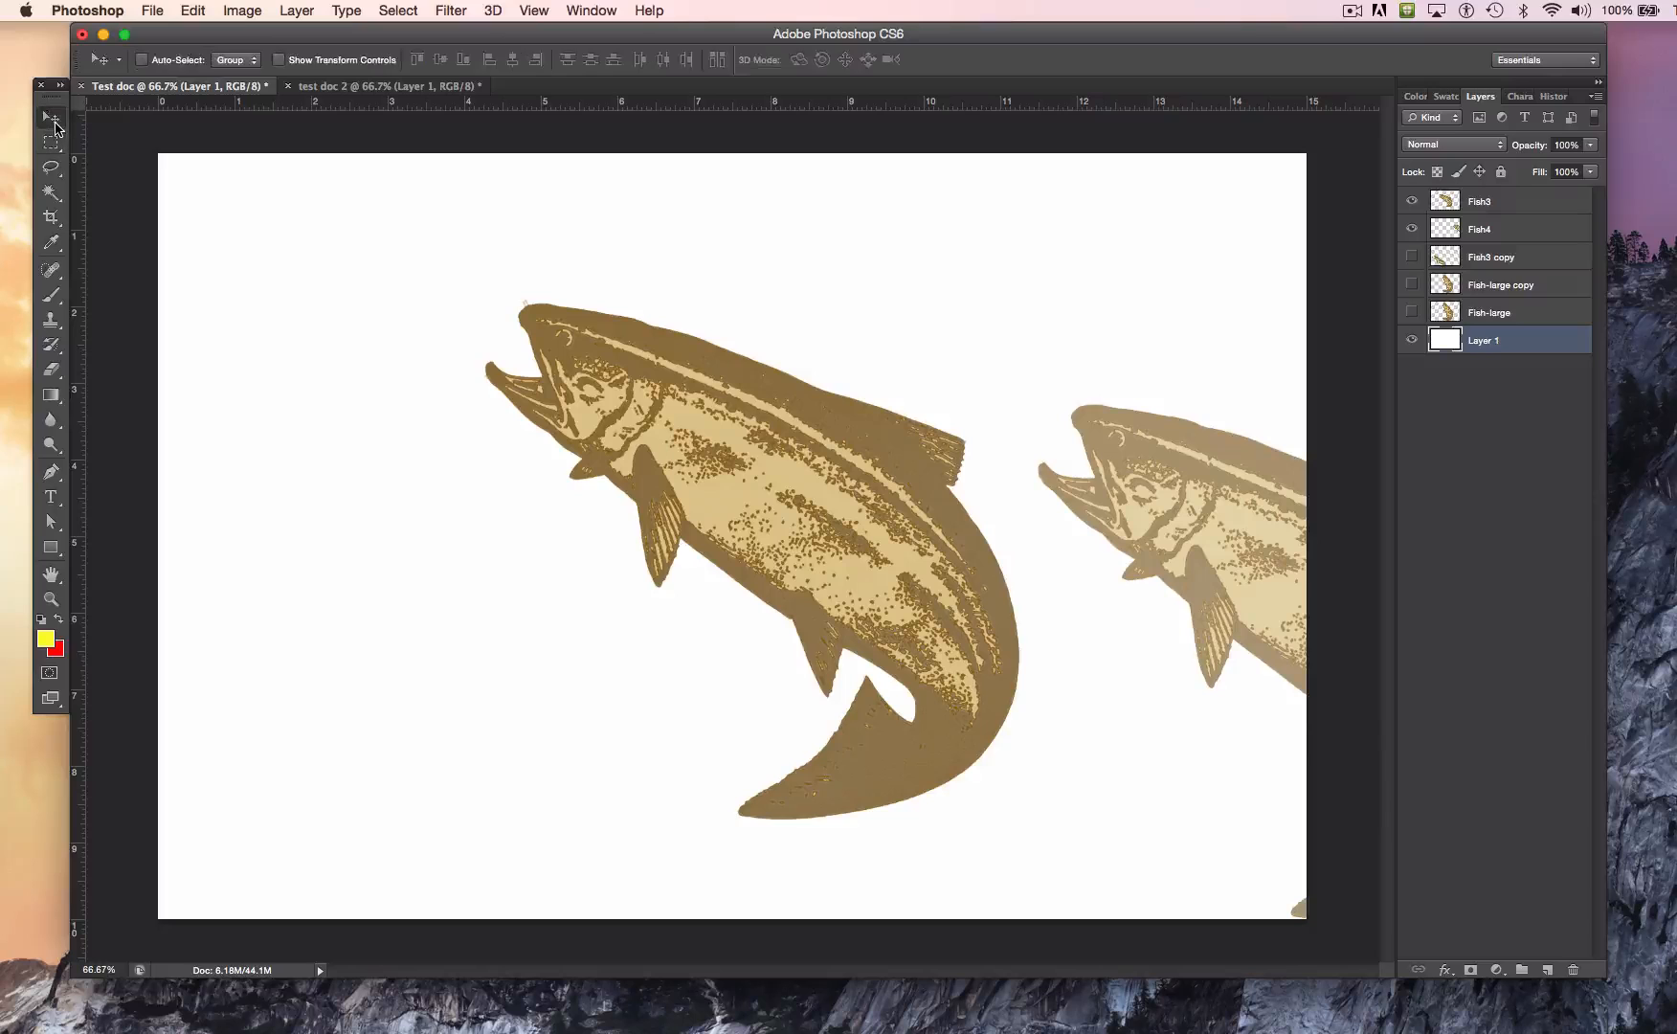
left_click(188, 10)
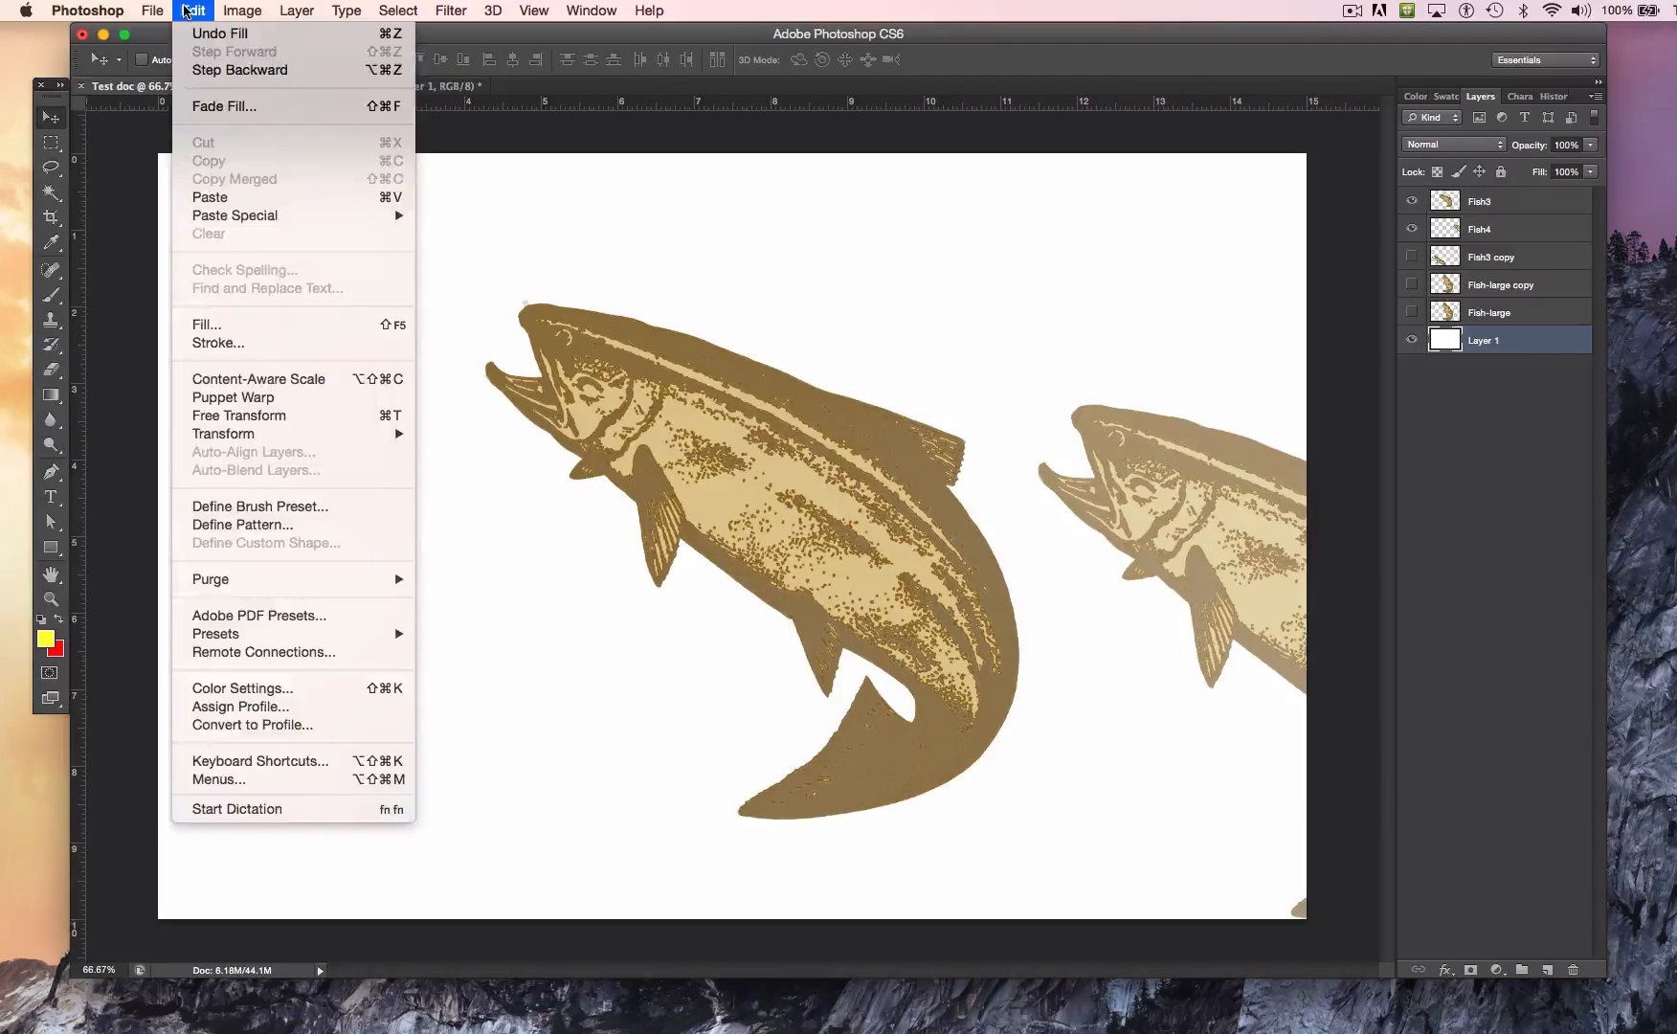
left_click(256, 206)
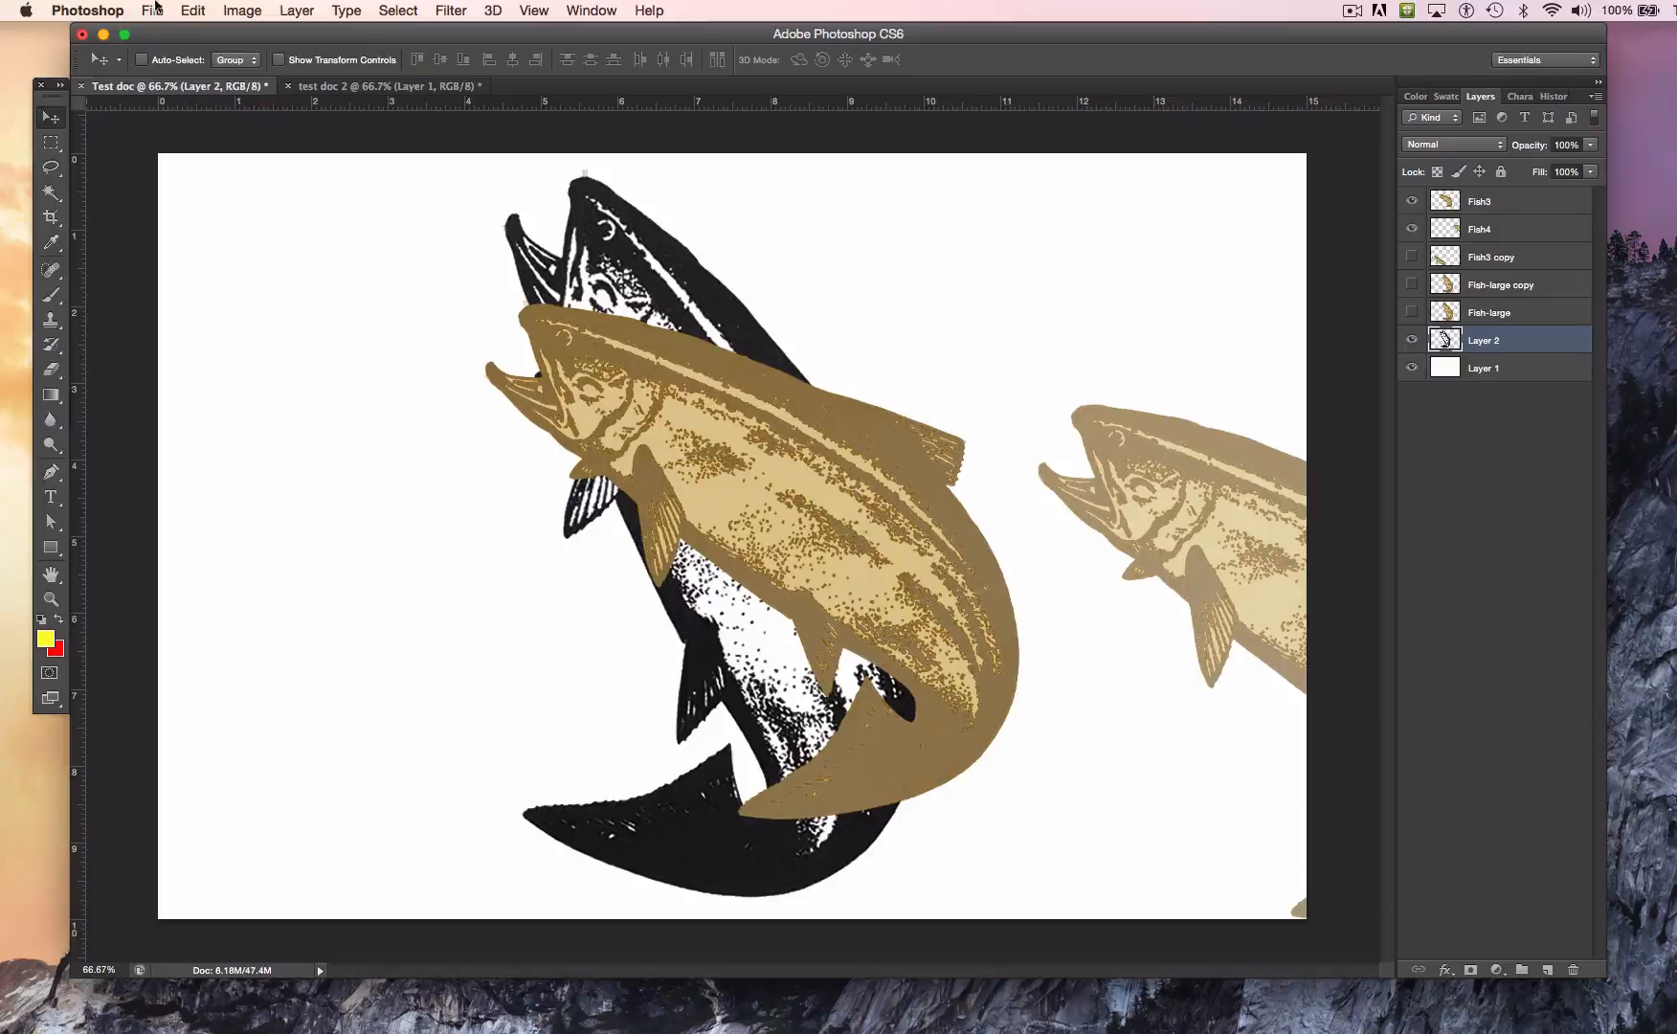
Step: Free-transform Layer 2's black-and-white fish, rotating it about 47.5° counterclockwise and moving it toward the canvas's lower left
left_click(191, 10)
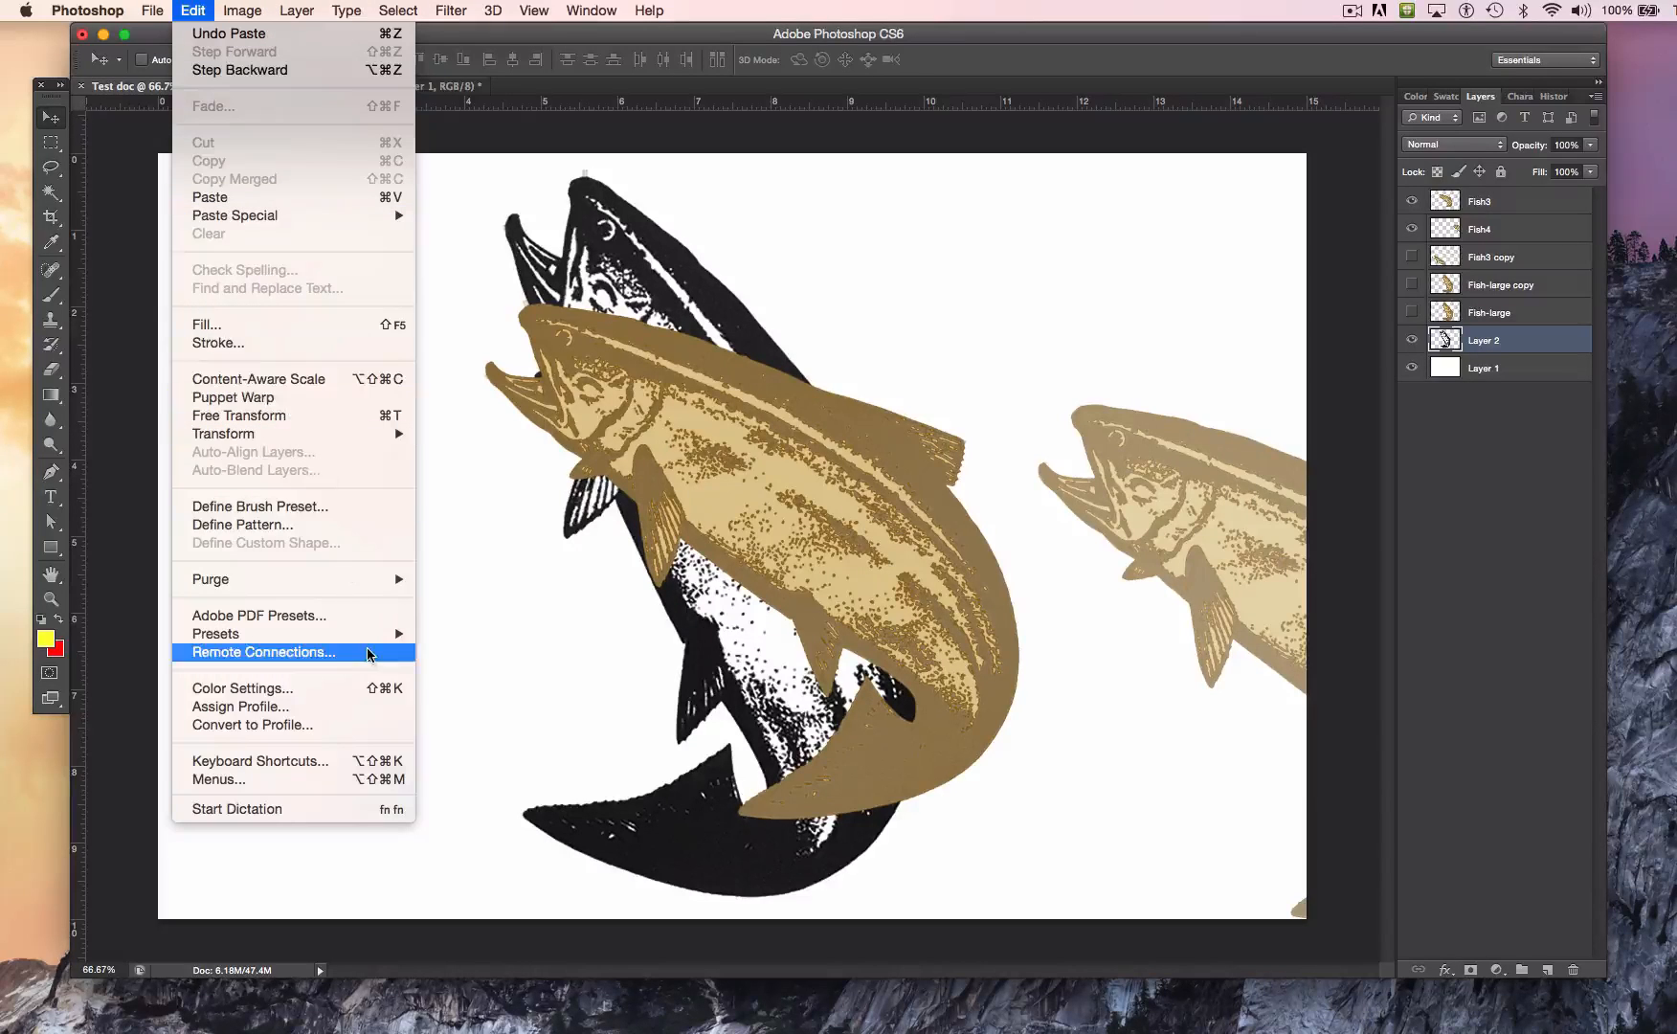
mouse_move(349, 447)
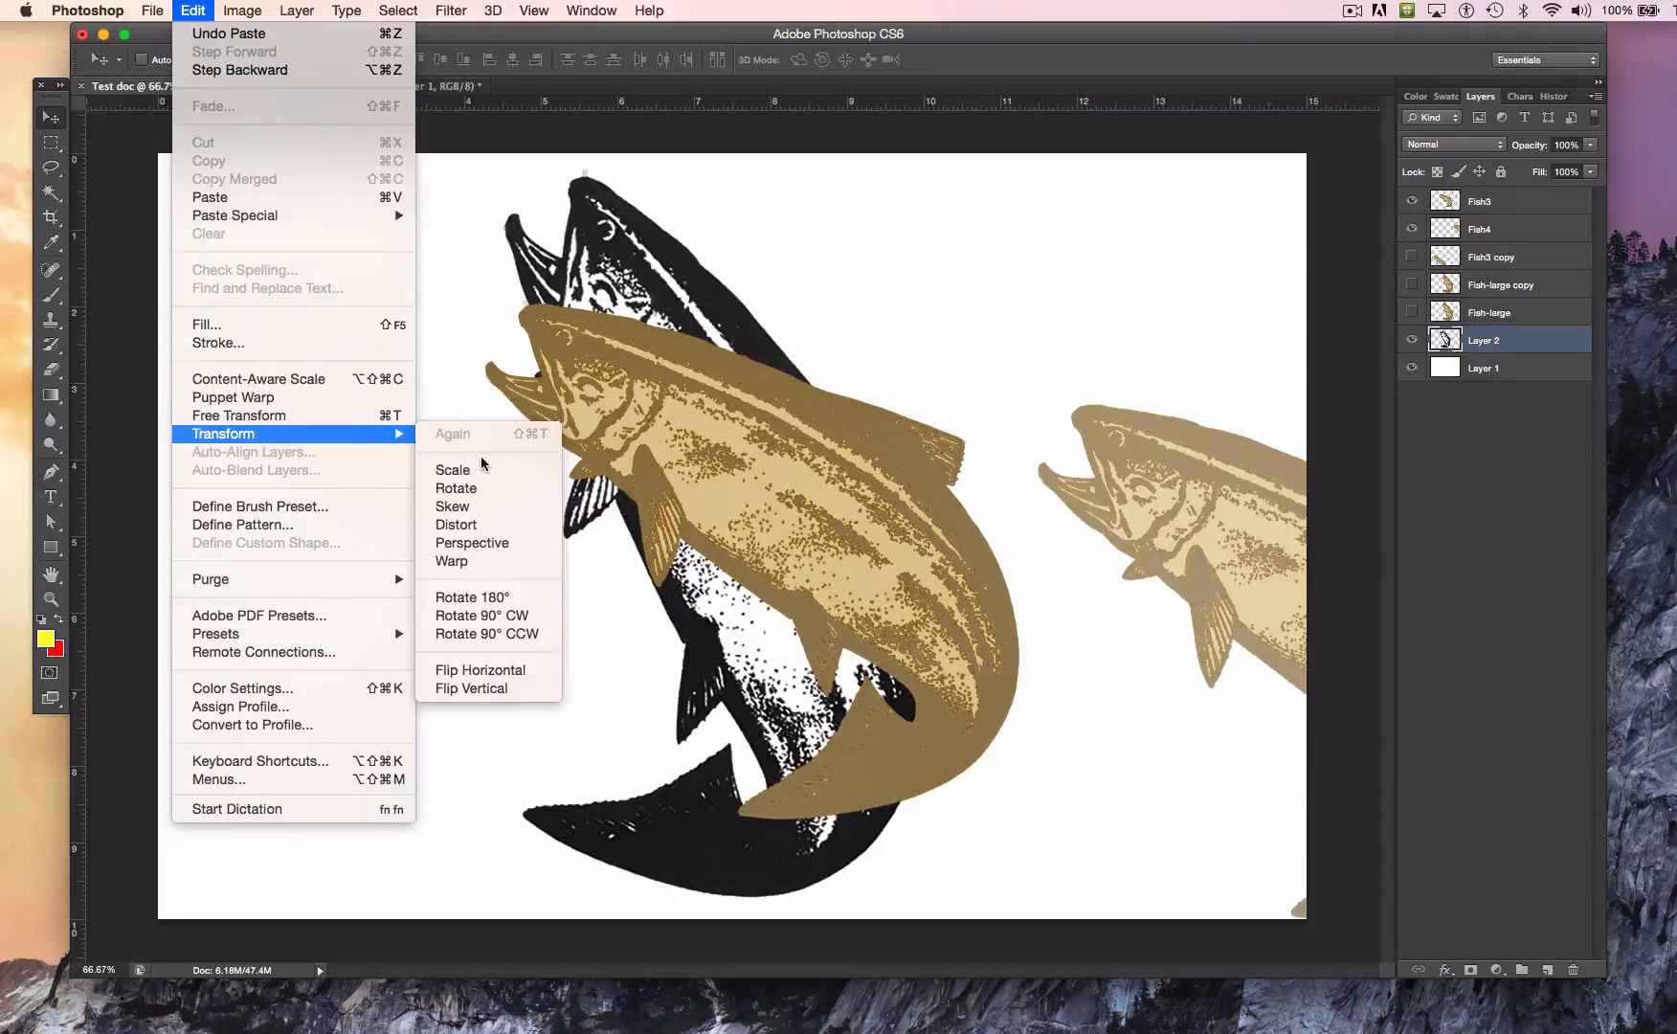
left_click(393, 421)
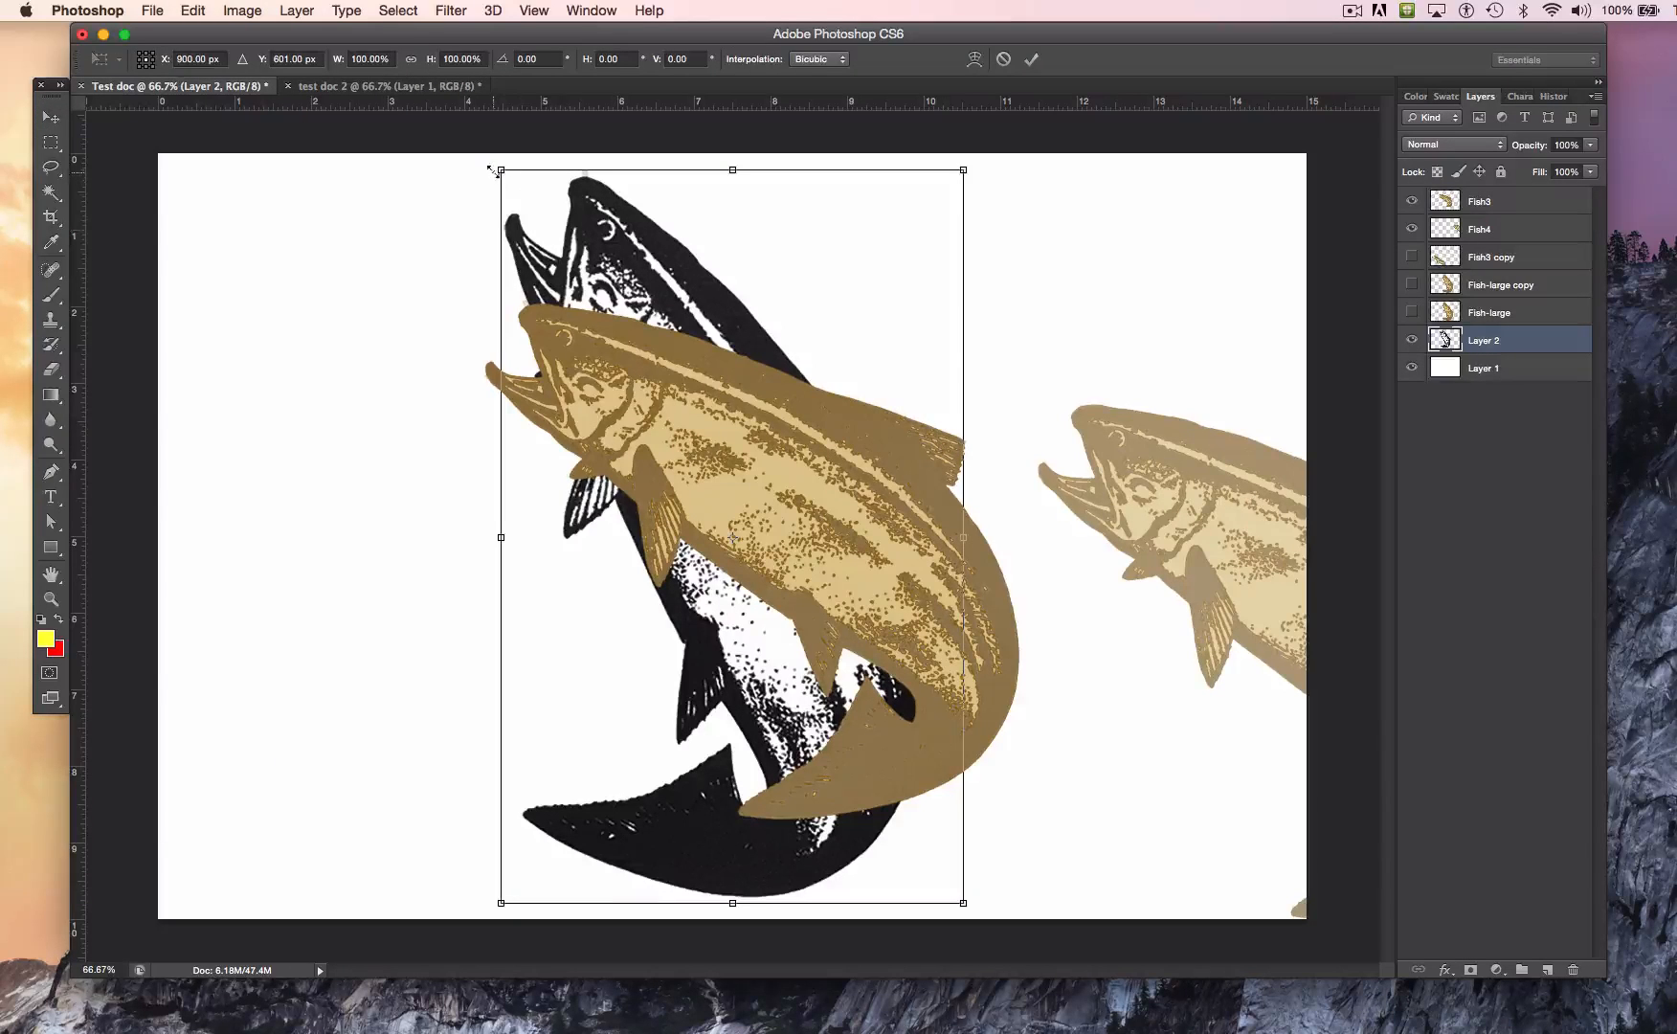
left_click_drag(477, 169, 239, 461)
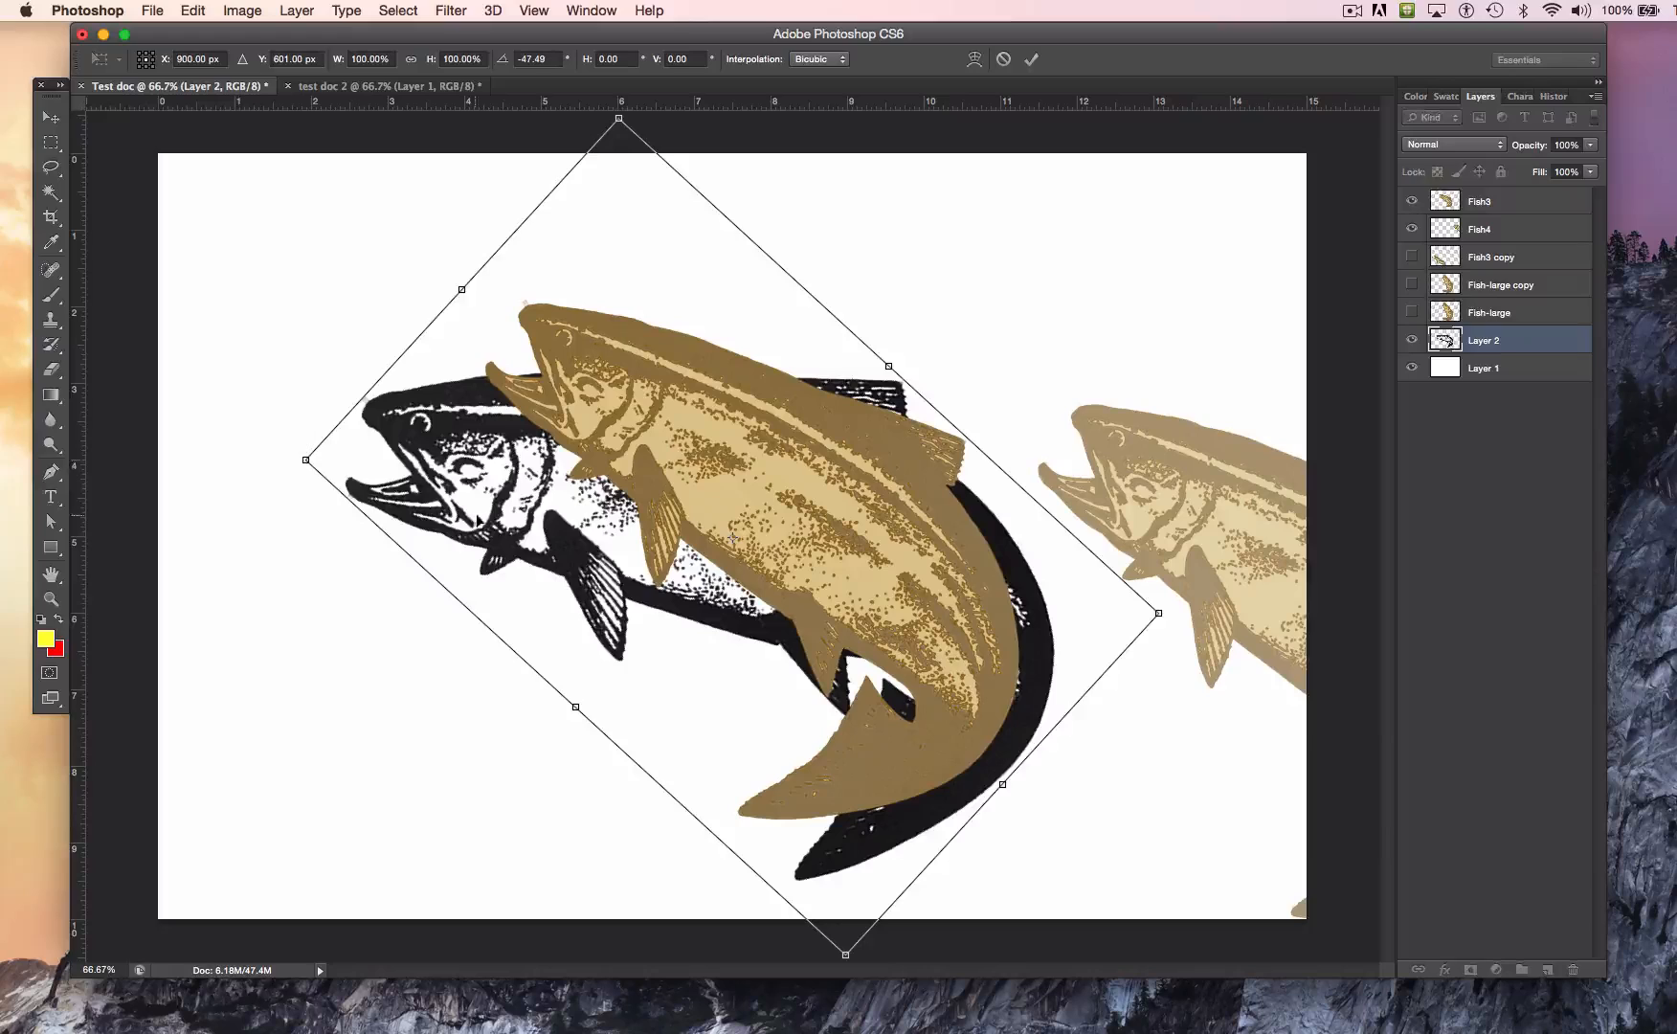
left_click_drag(508, 523, 654, 310)
left_click_drag(636, 400, 430, 686)
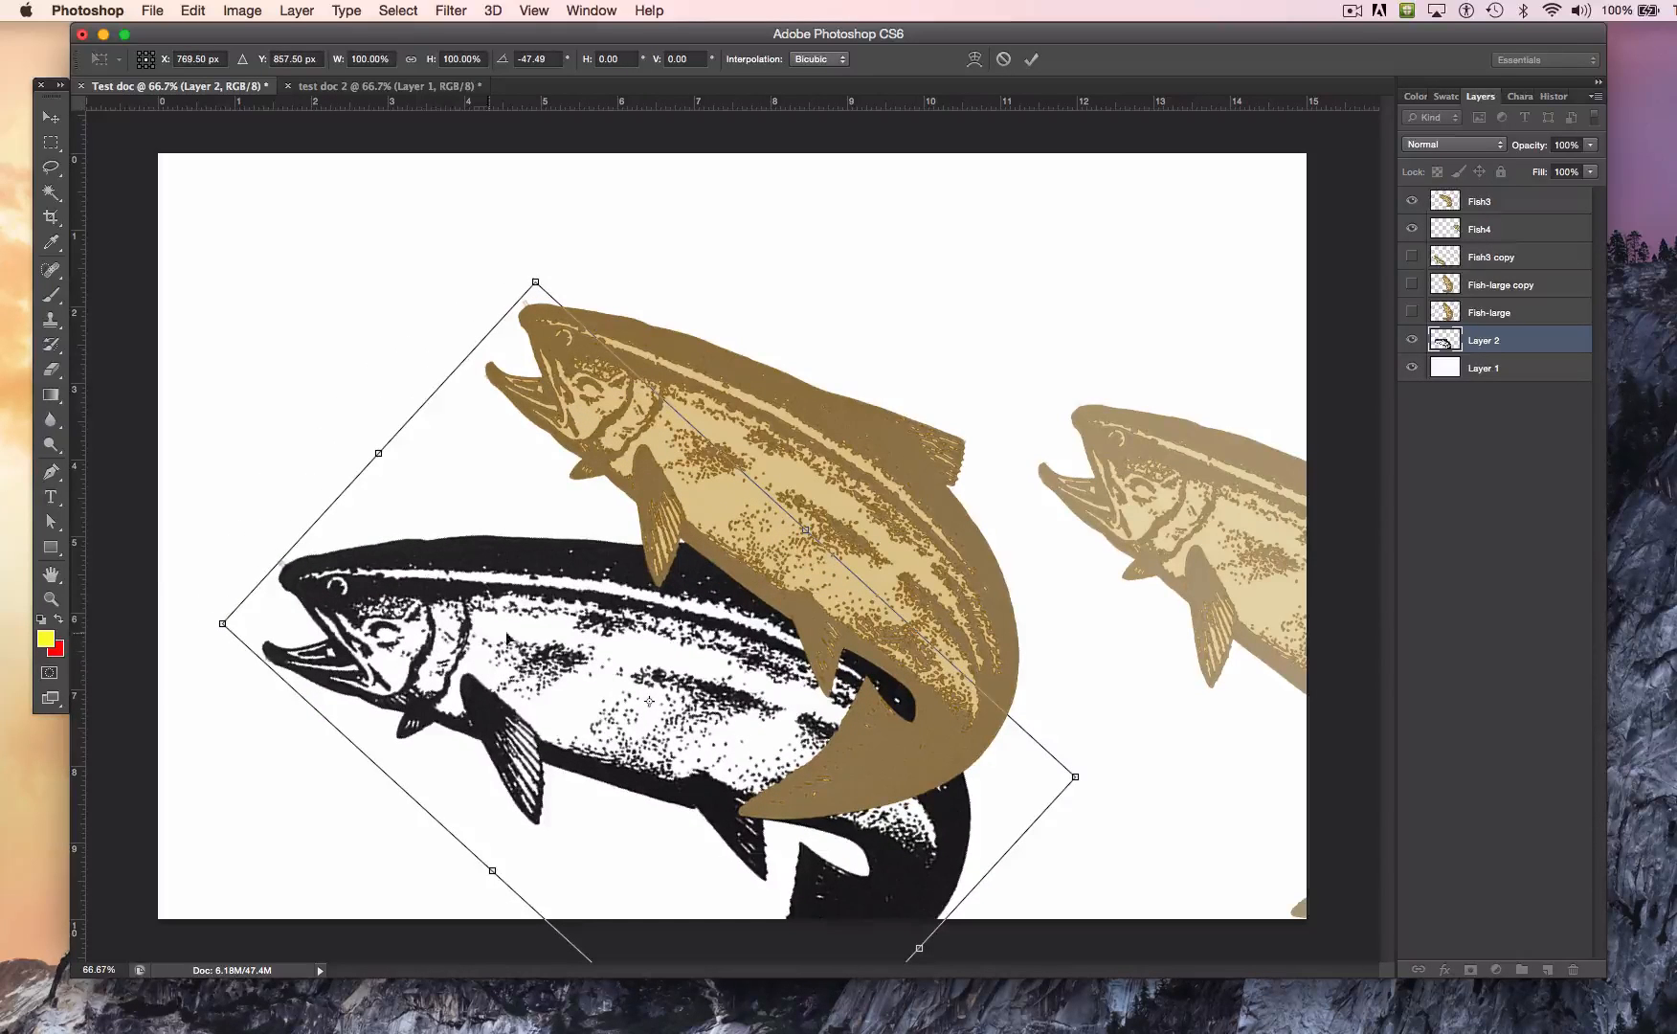
key("Return")
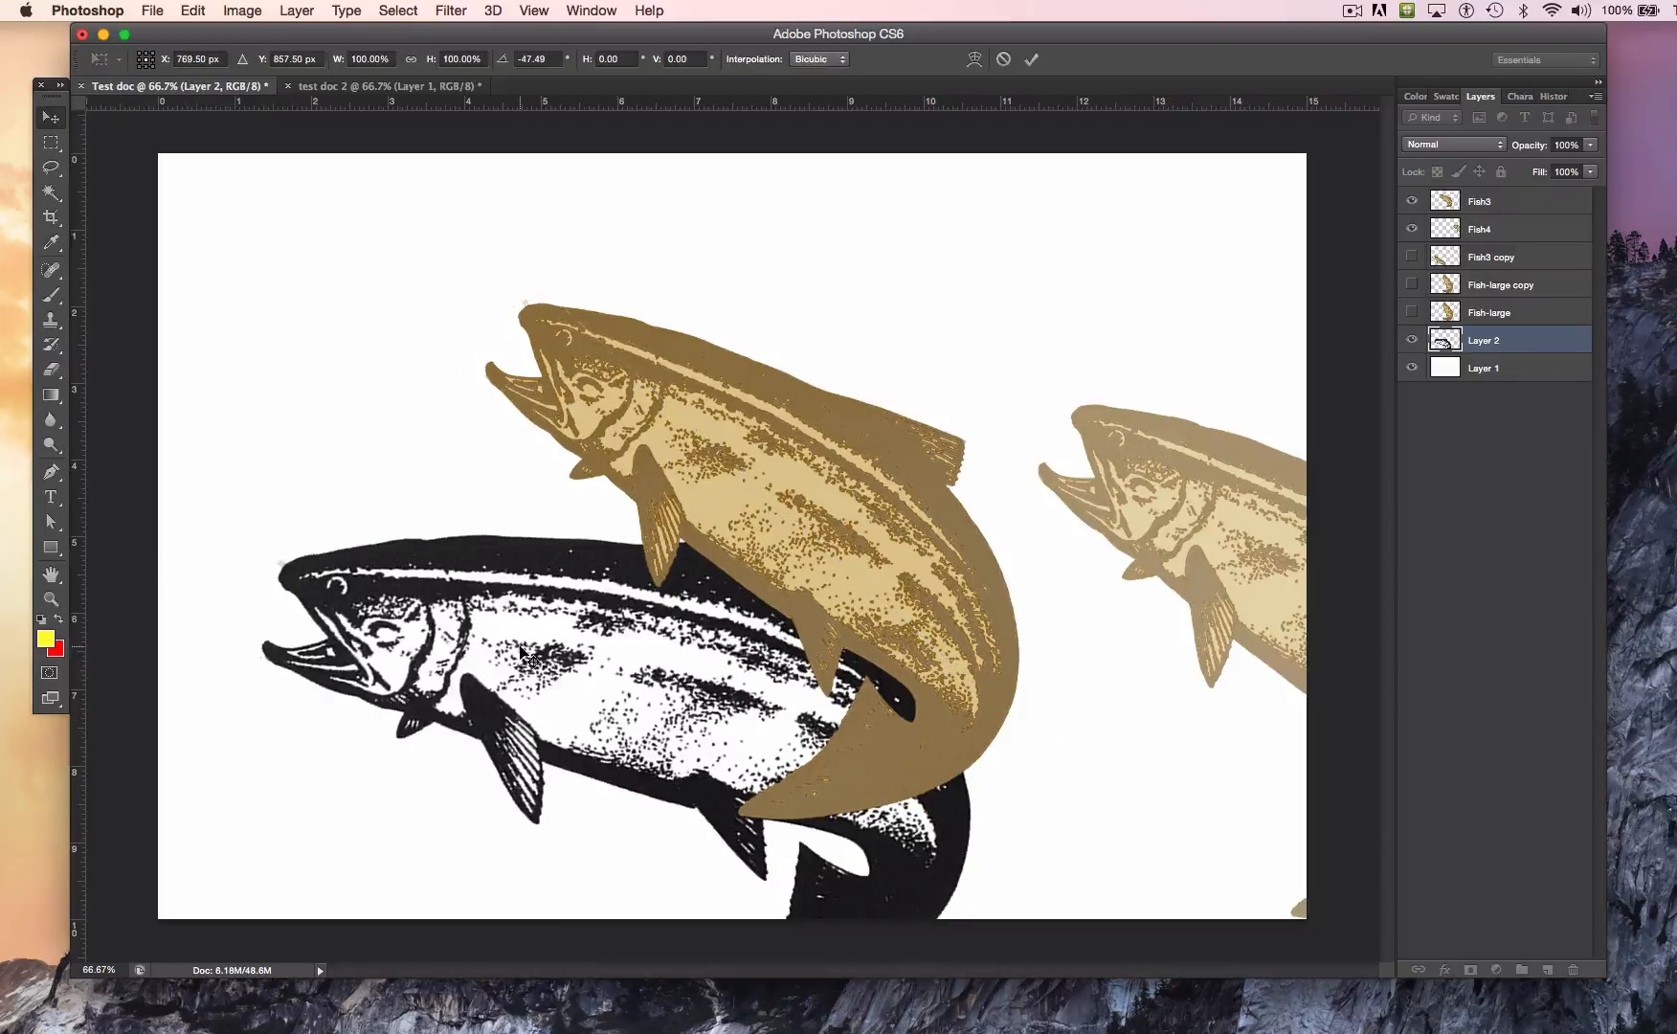
Step: Reposition the black-and-white fish at the canvas's left edge and bring Layer 2 to the top of the layer stack
left_click_drag(663, 703, 982, 345)
left_click_drag(941, 421, 433, 587)
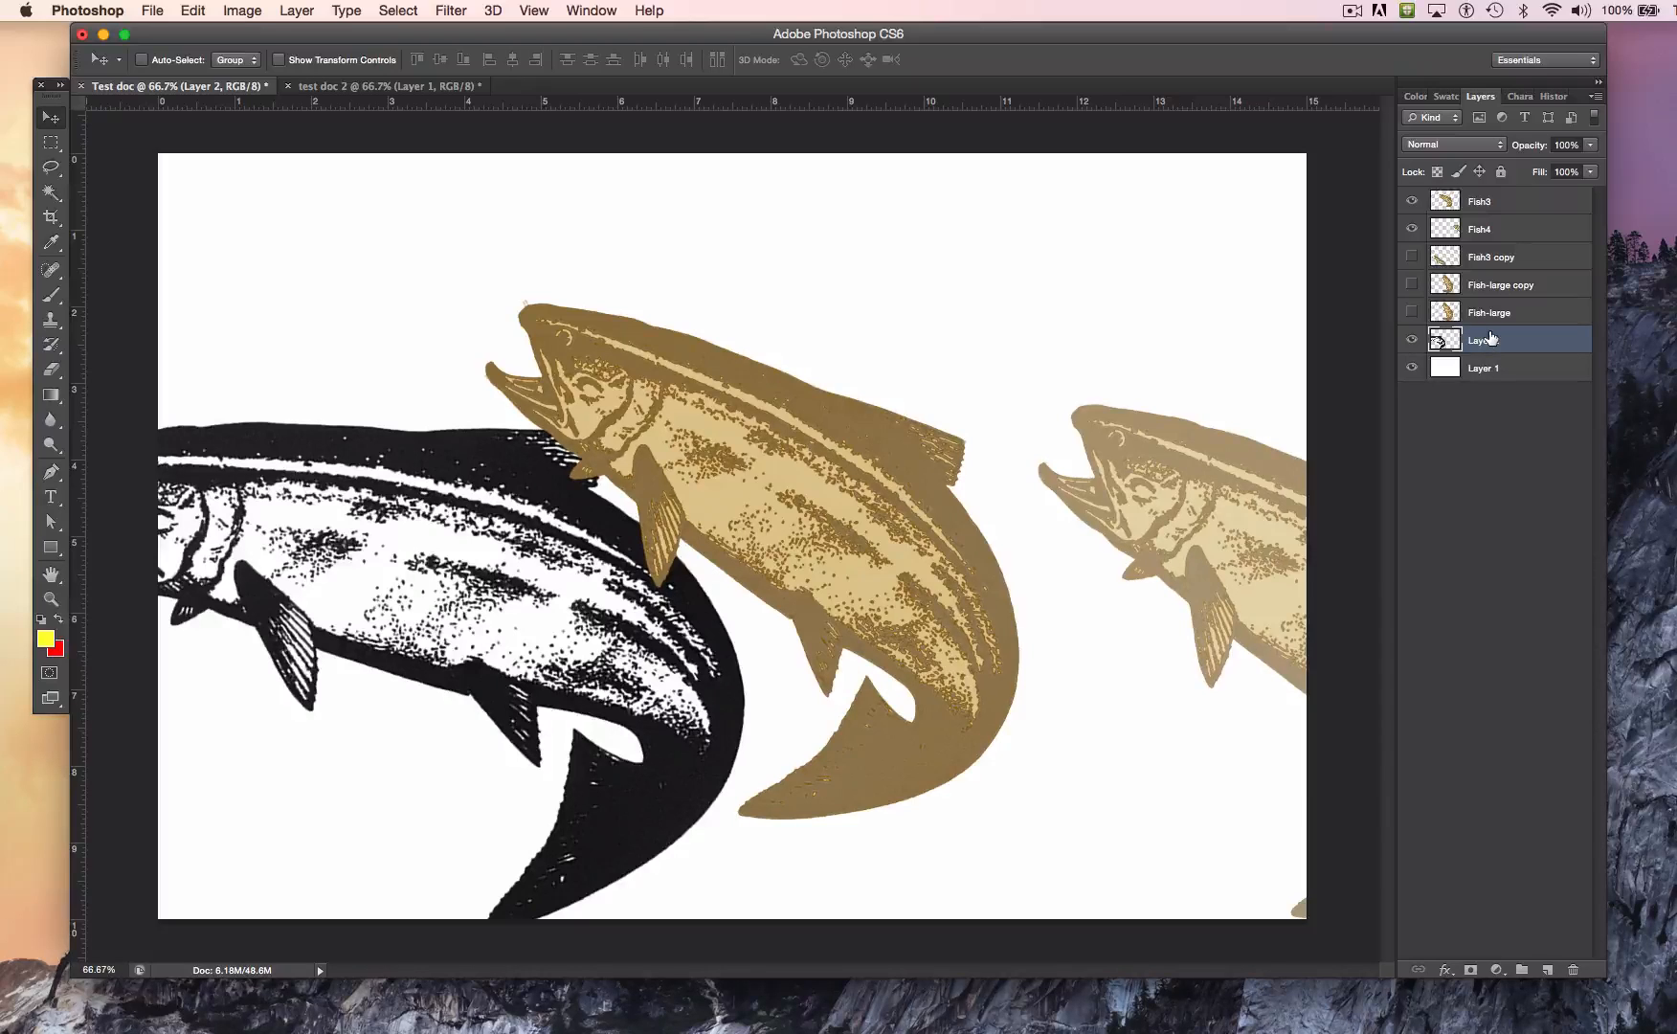
left_click_drag(1490, 337, 1485, 188)
left_click_drag(474, 522, 518, 463)
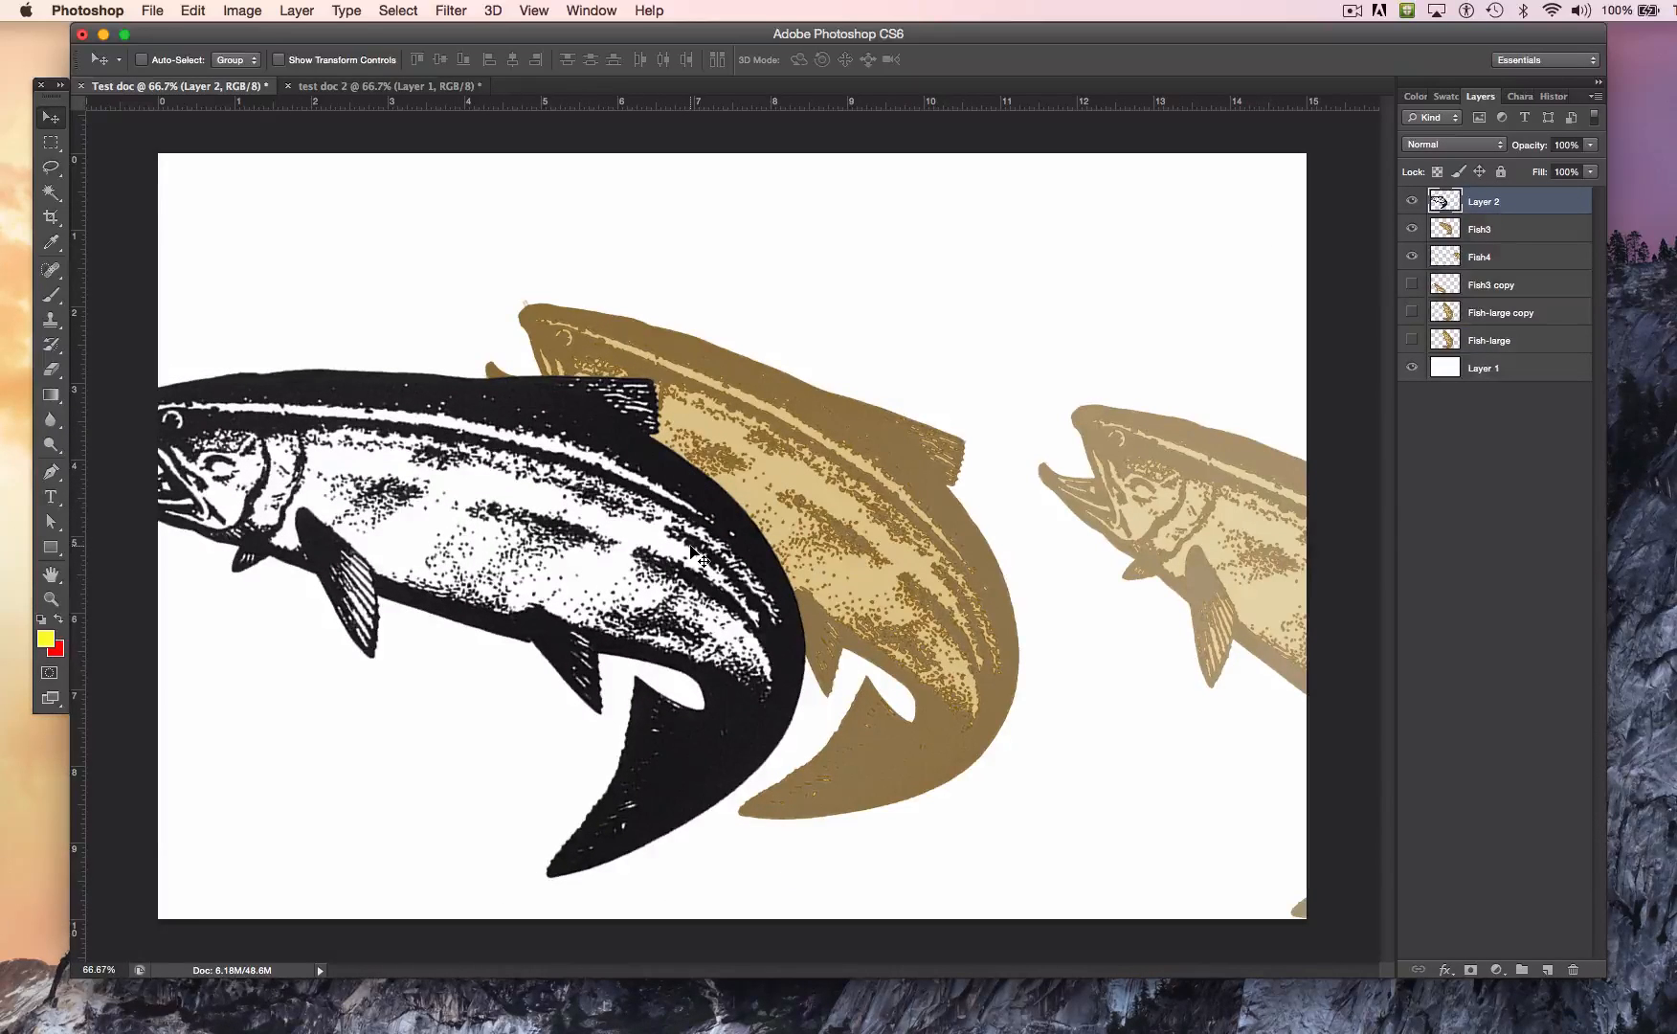
Step: Free-transform the black-and-white fish, rotating it about 22.7° clockwise and shifting it down so its head is inside the canvas
key("super+t")
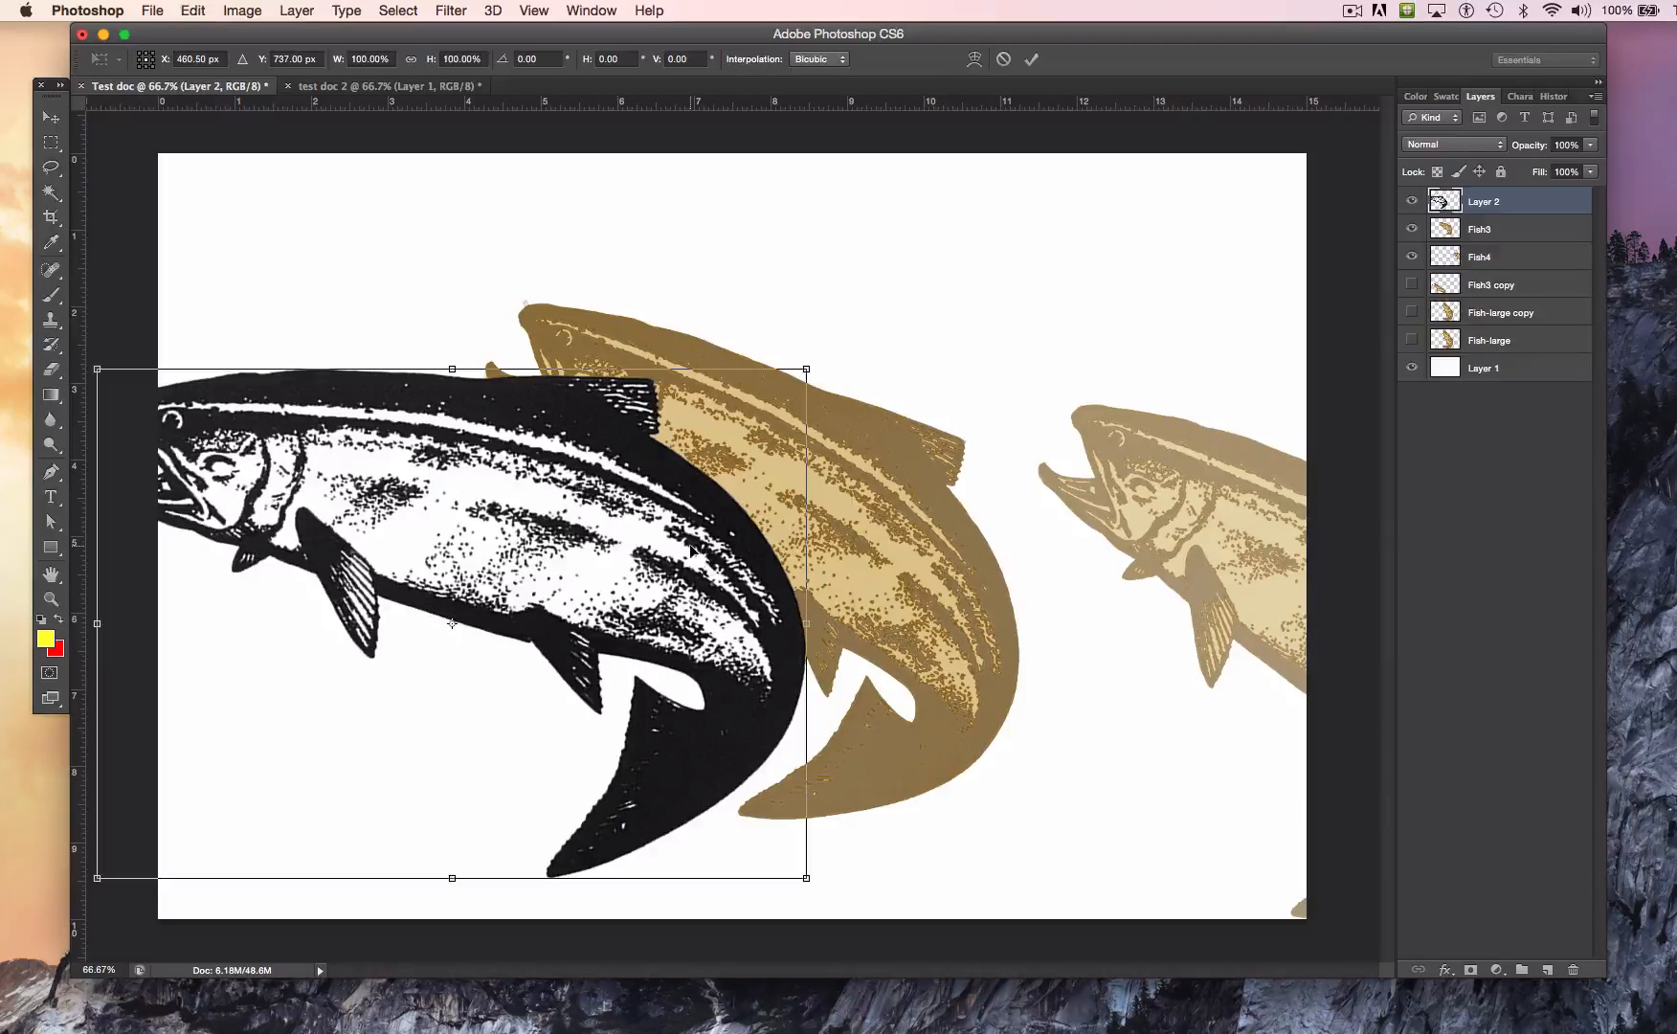
left_click(194, 9)
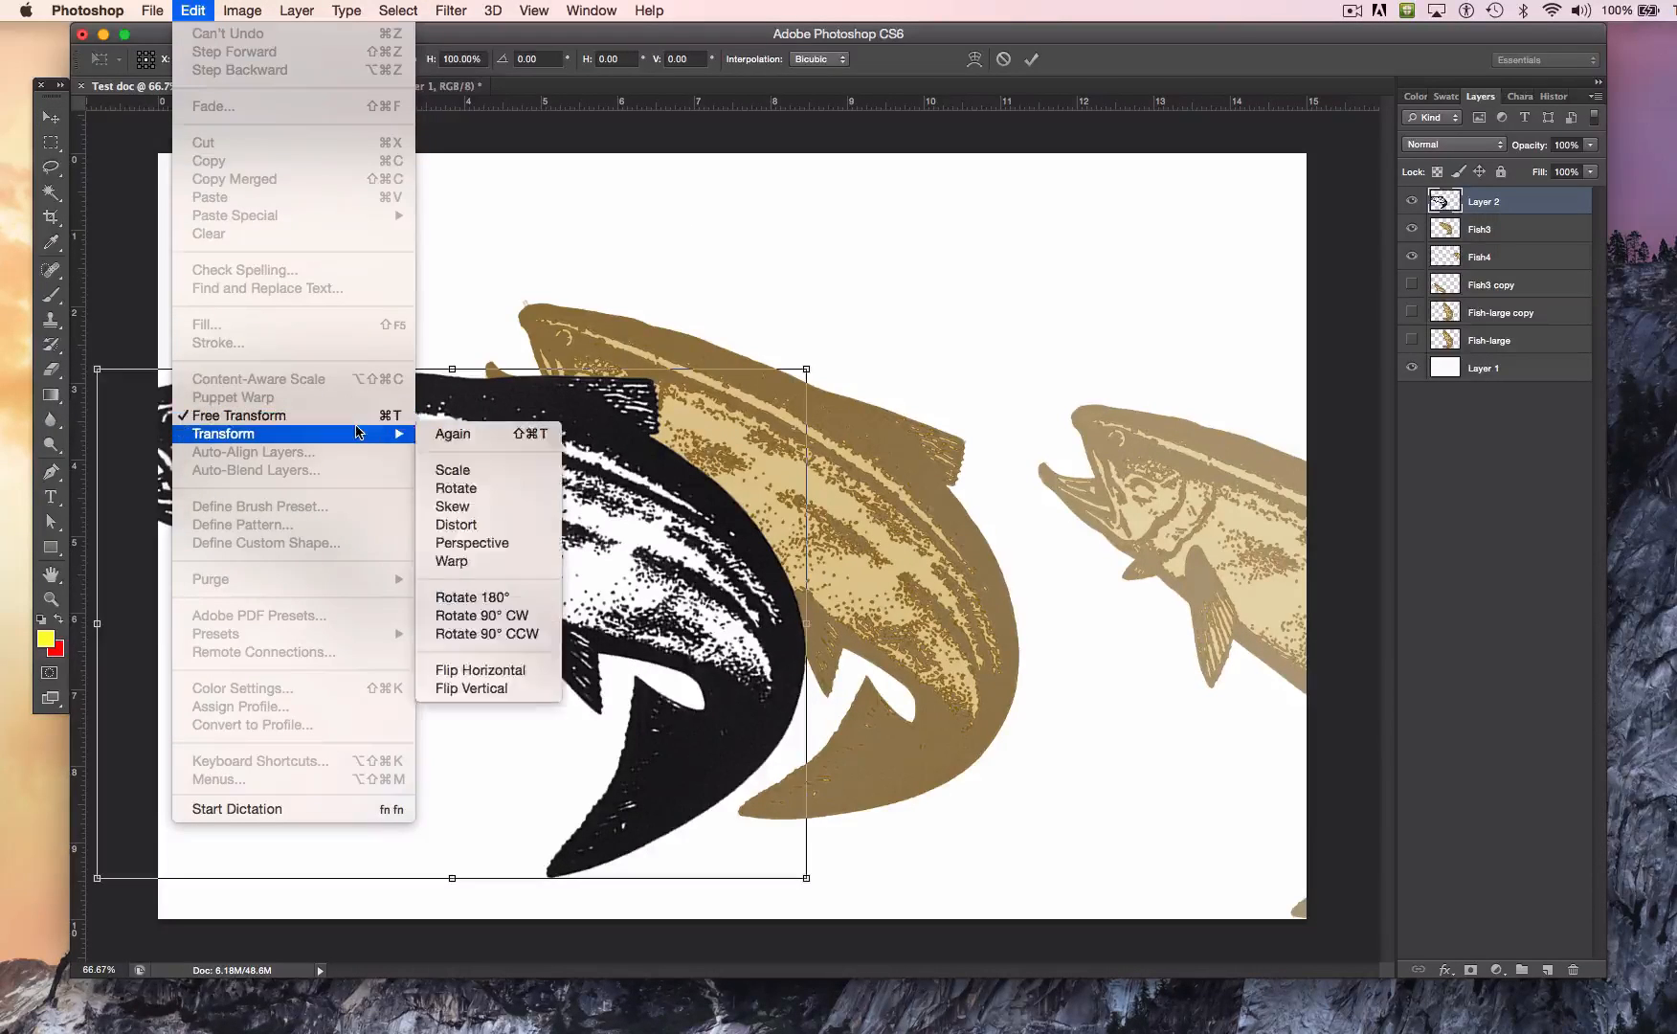
left_click(844, 221)
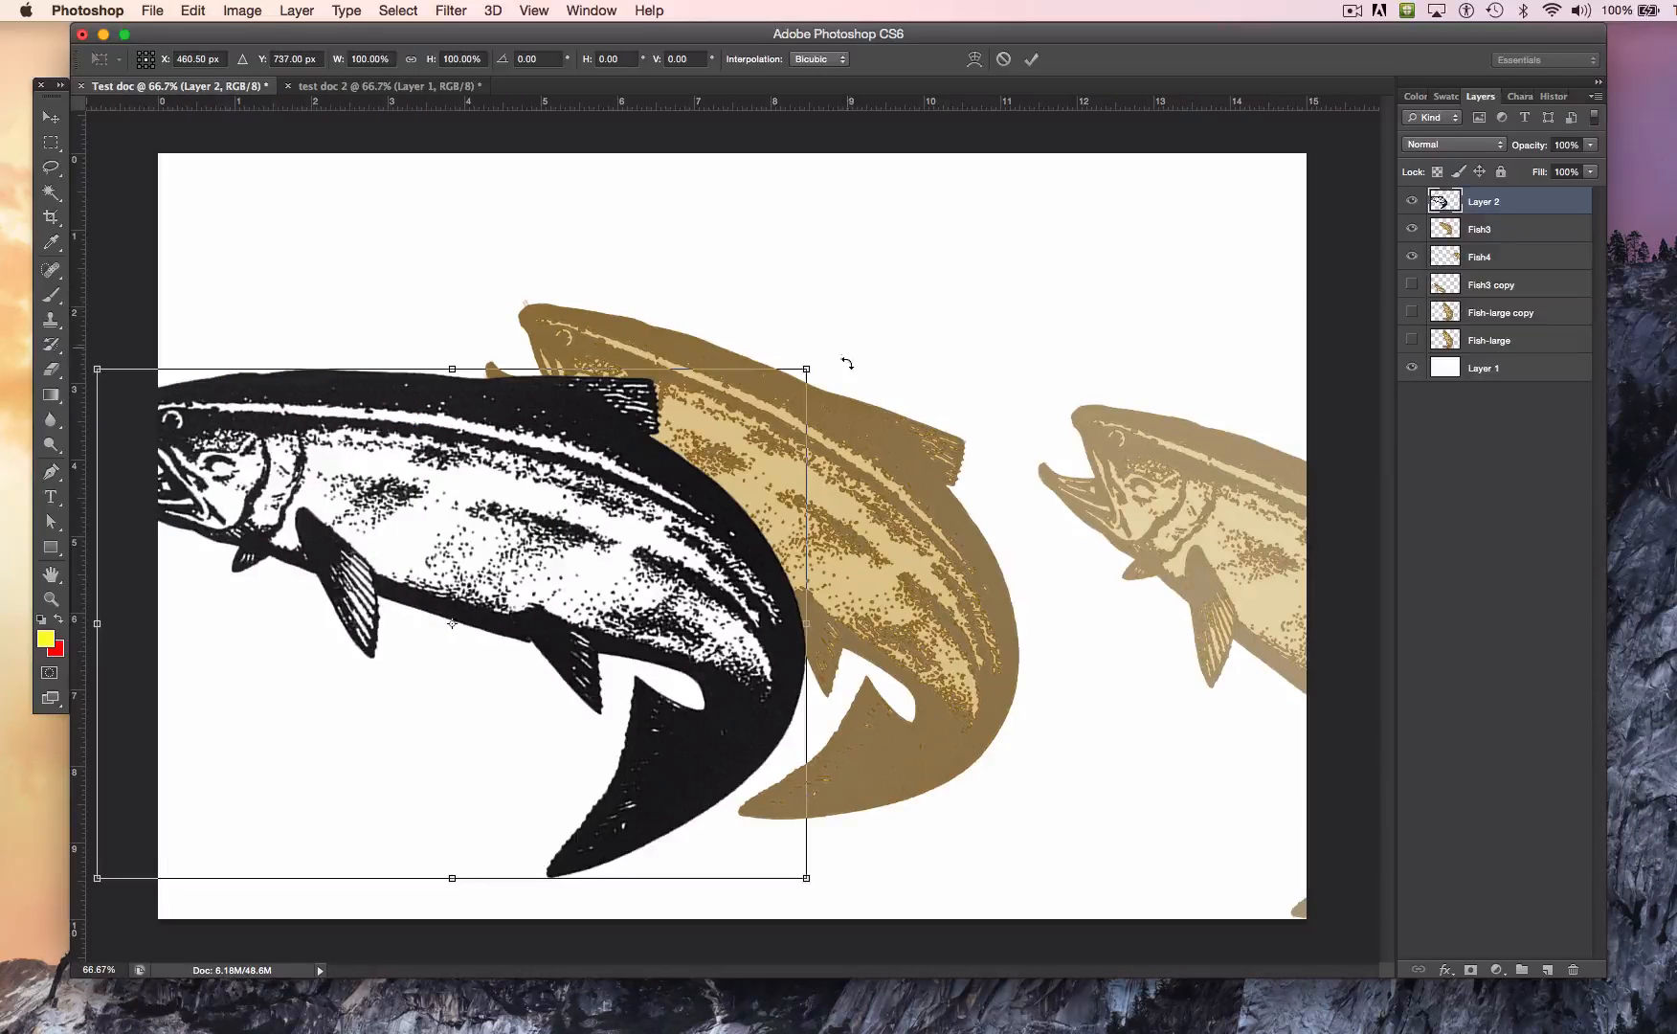
left_click_drag(844, 354, 969, 517)
left_click_drag(623, 597, 647, 726)
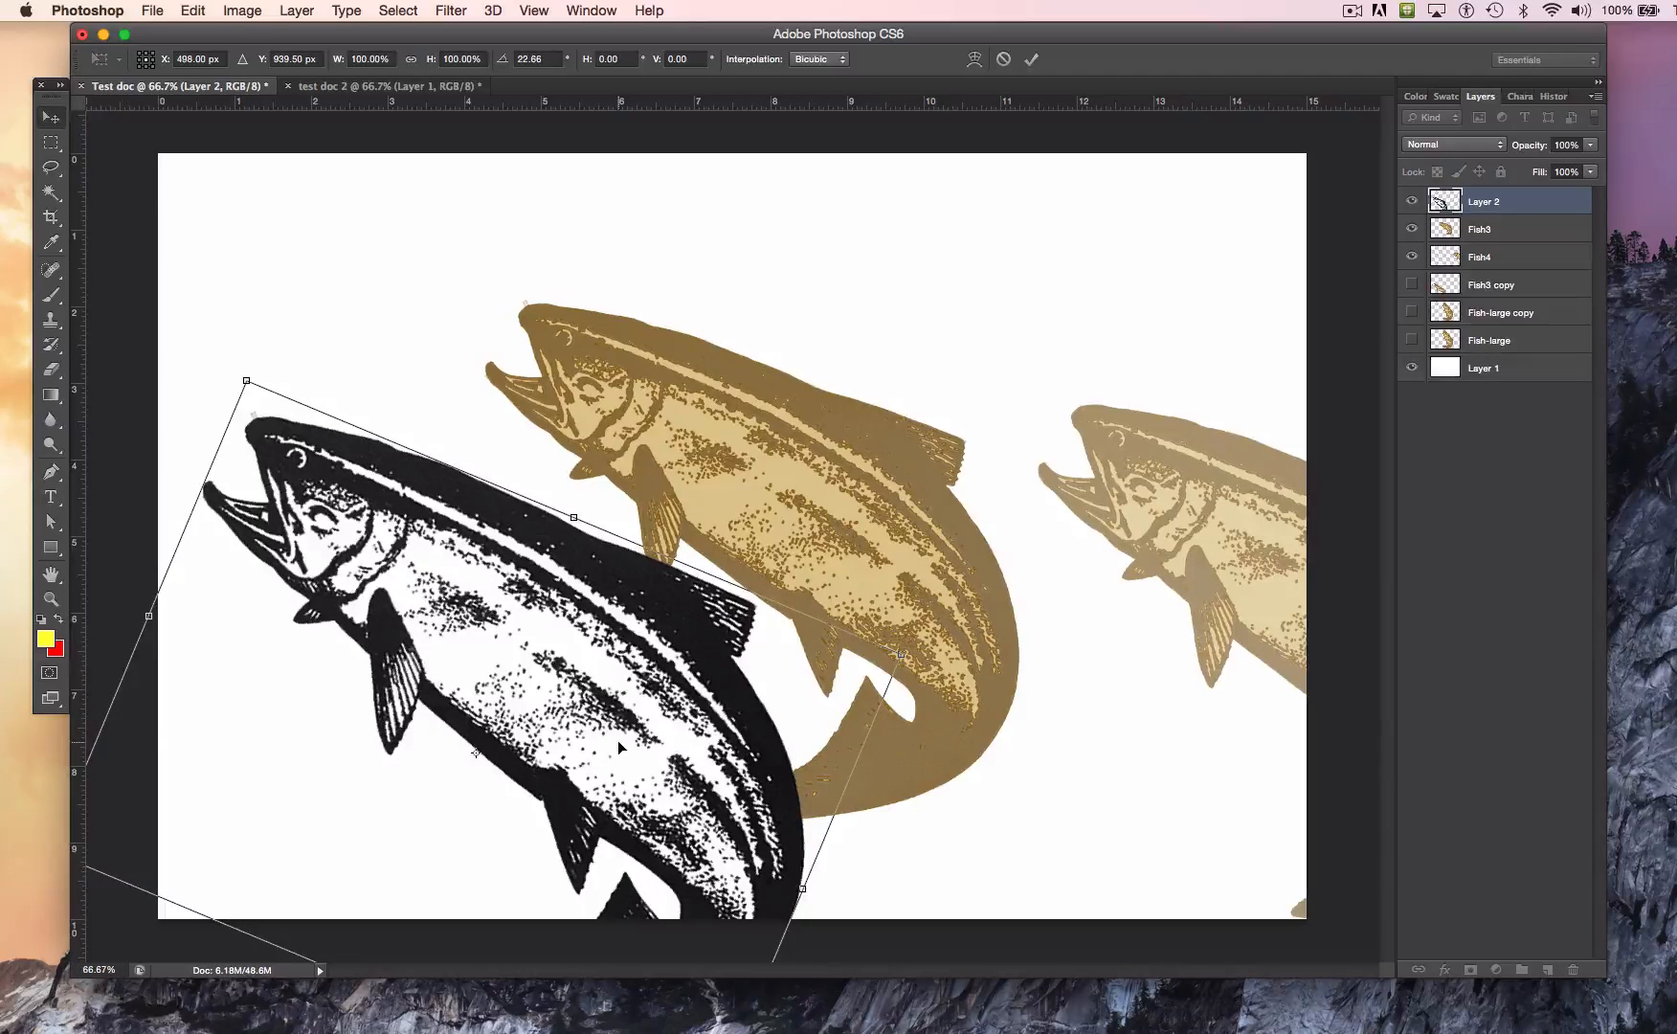
key("Return")
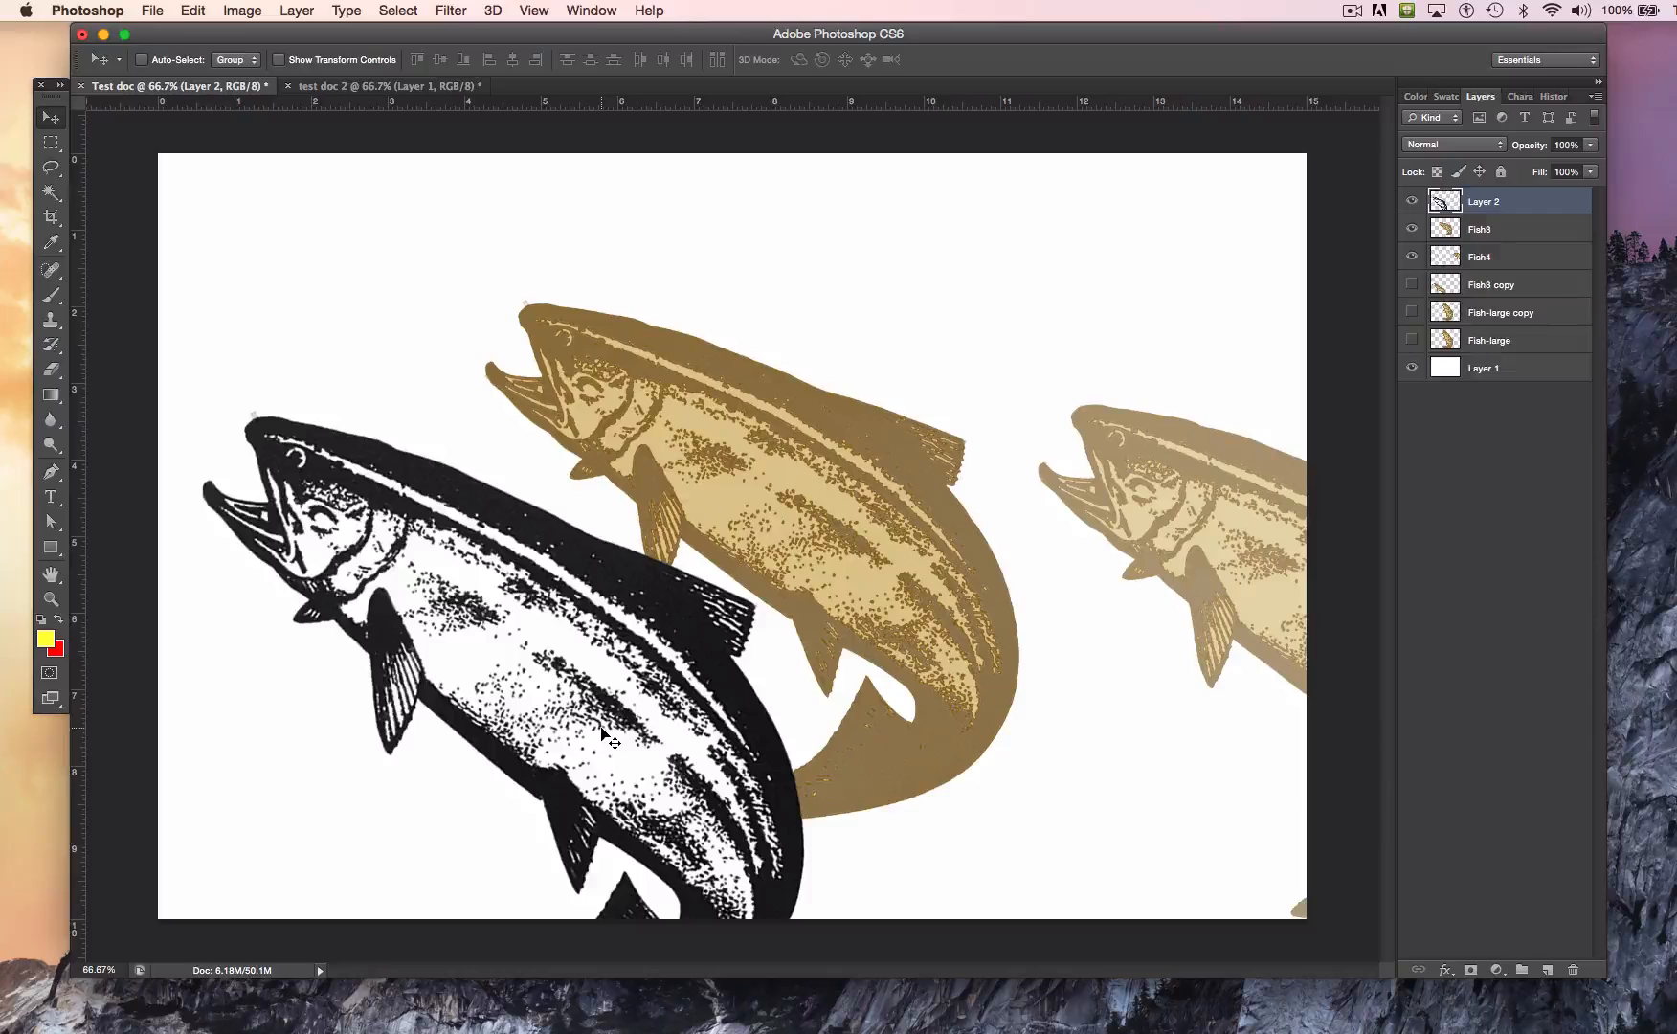
Step: Place dots.tif from the Ex.3_images+shapes folder and position it in the upper-left part of the canvas
left_click(155, 11)
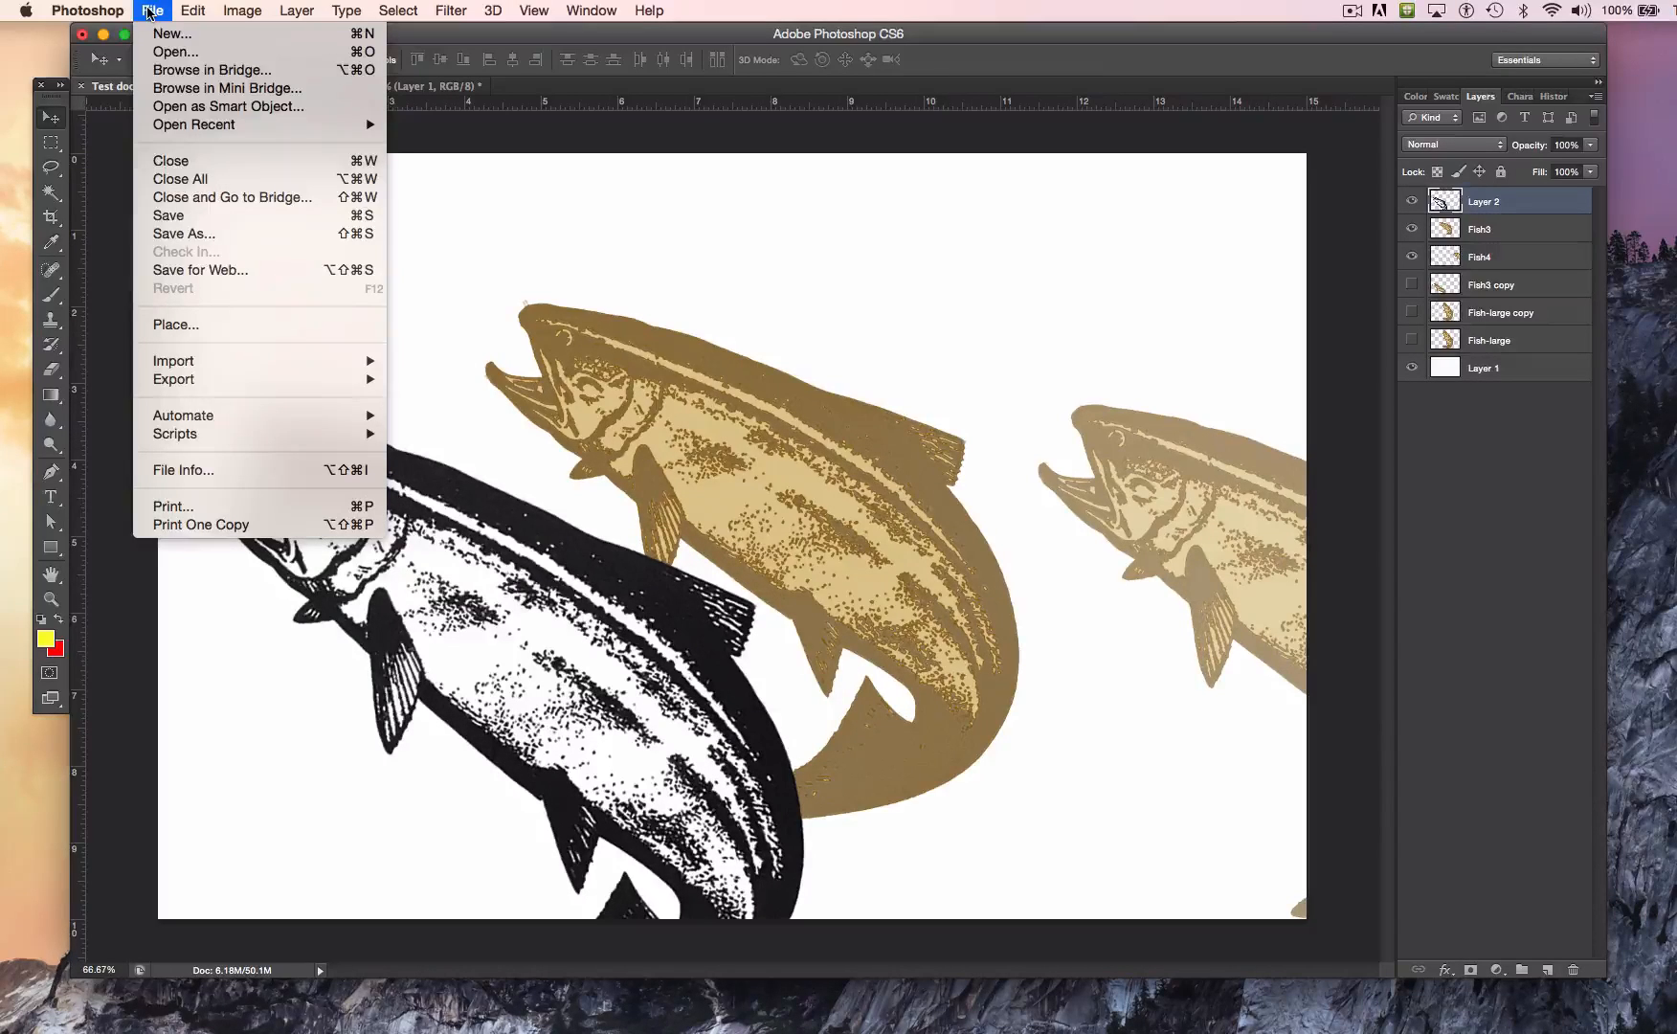
left_click(249, 326)
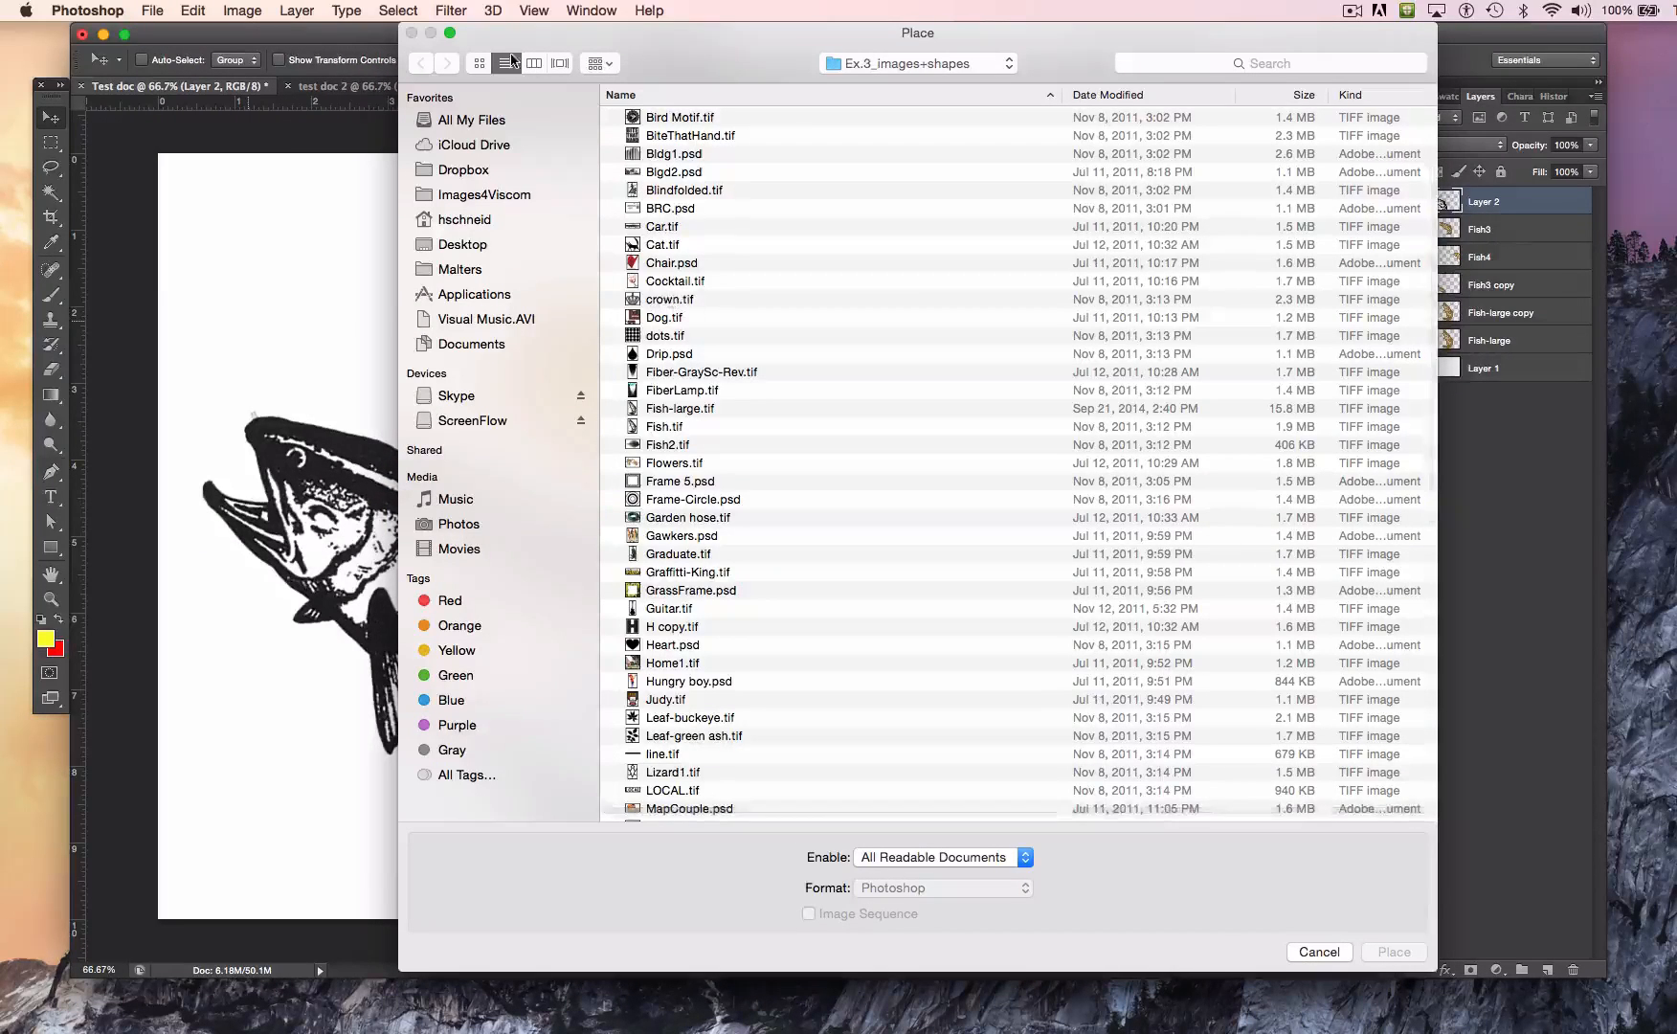
left_click(478, 64)
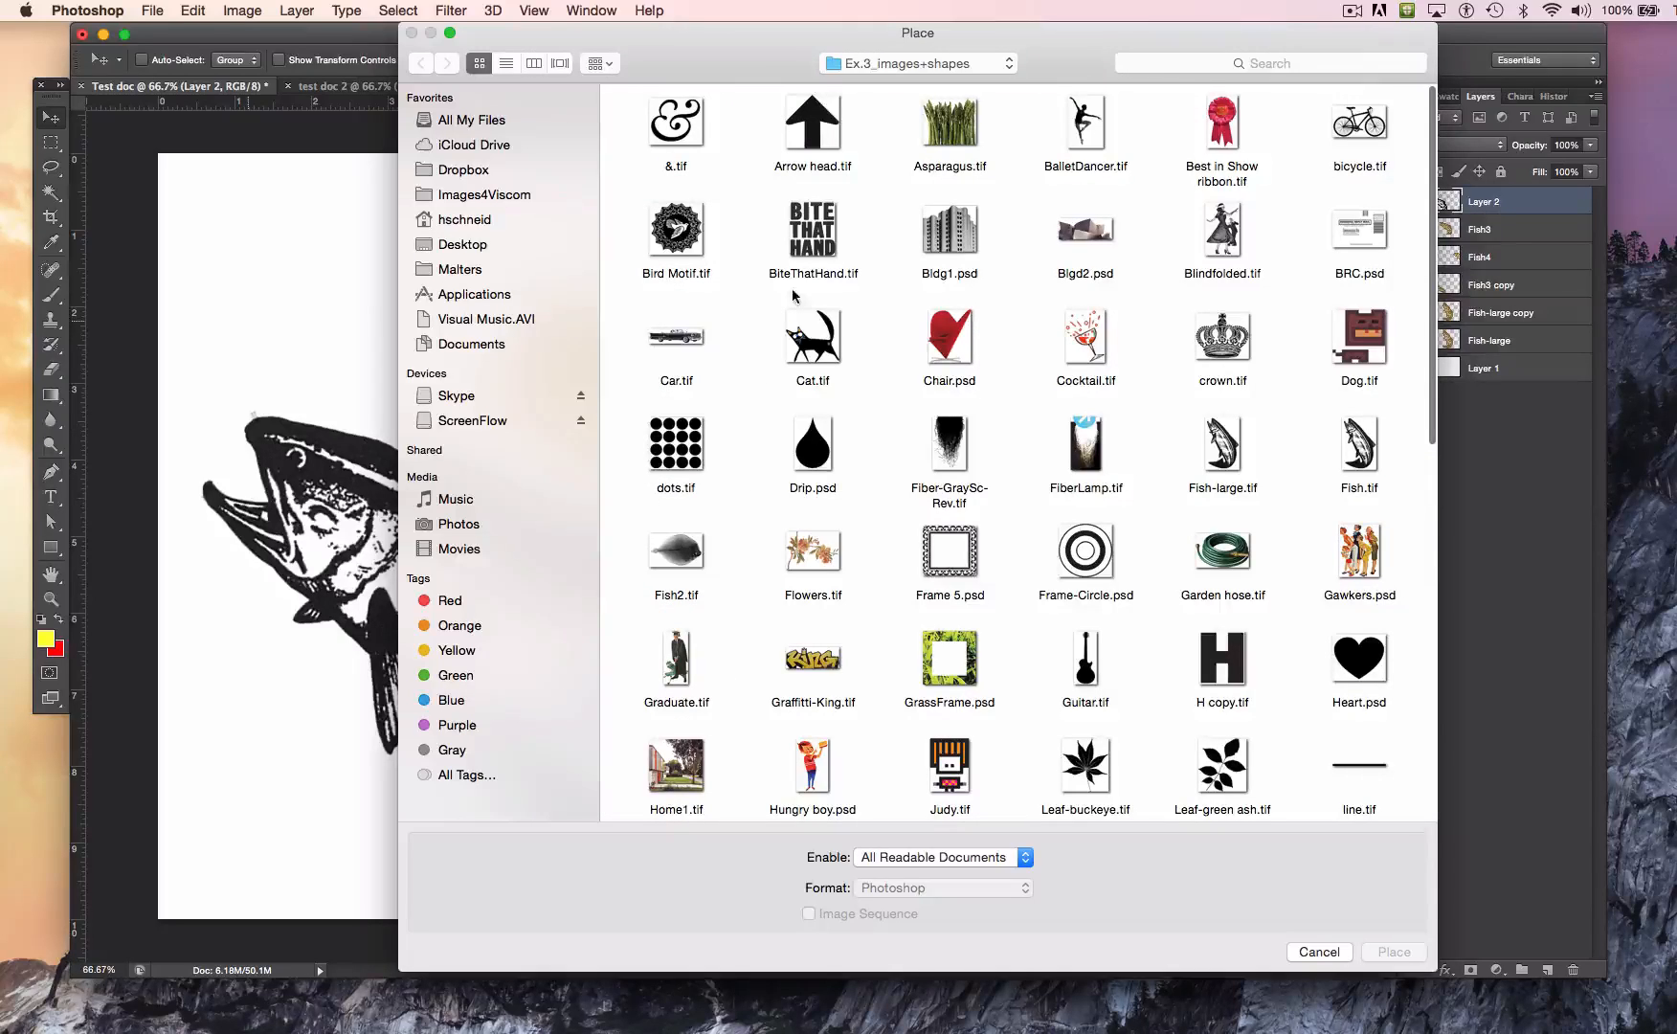
left_click(686, 444)
left_click(1393, 952)
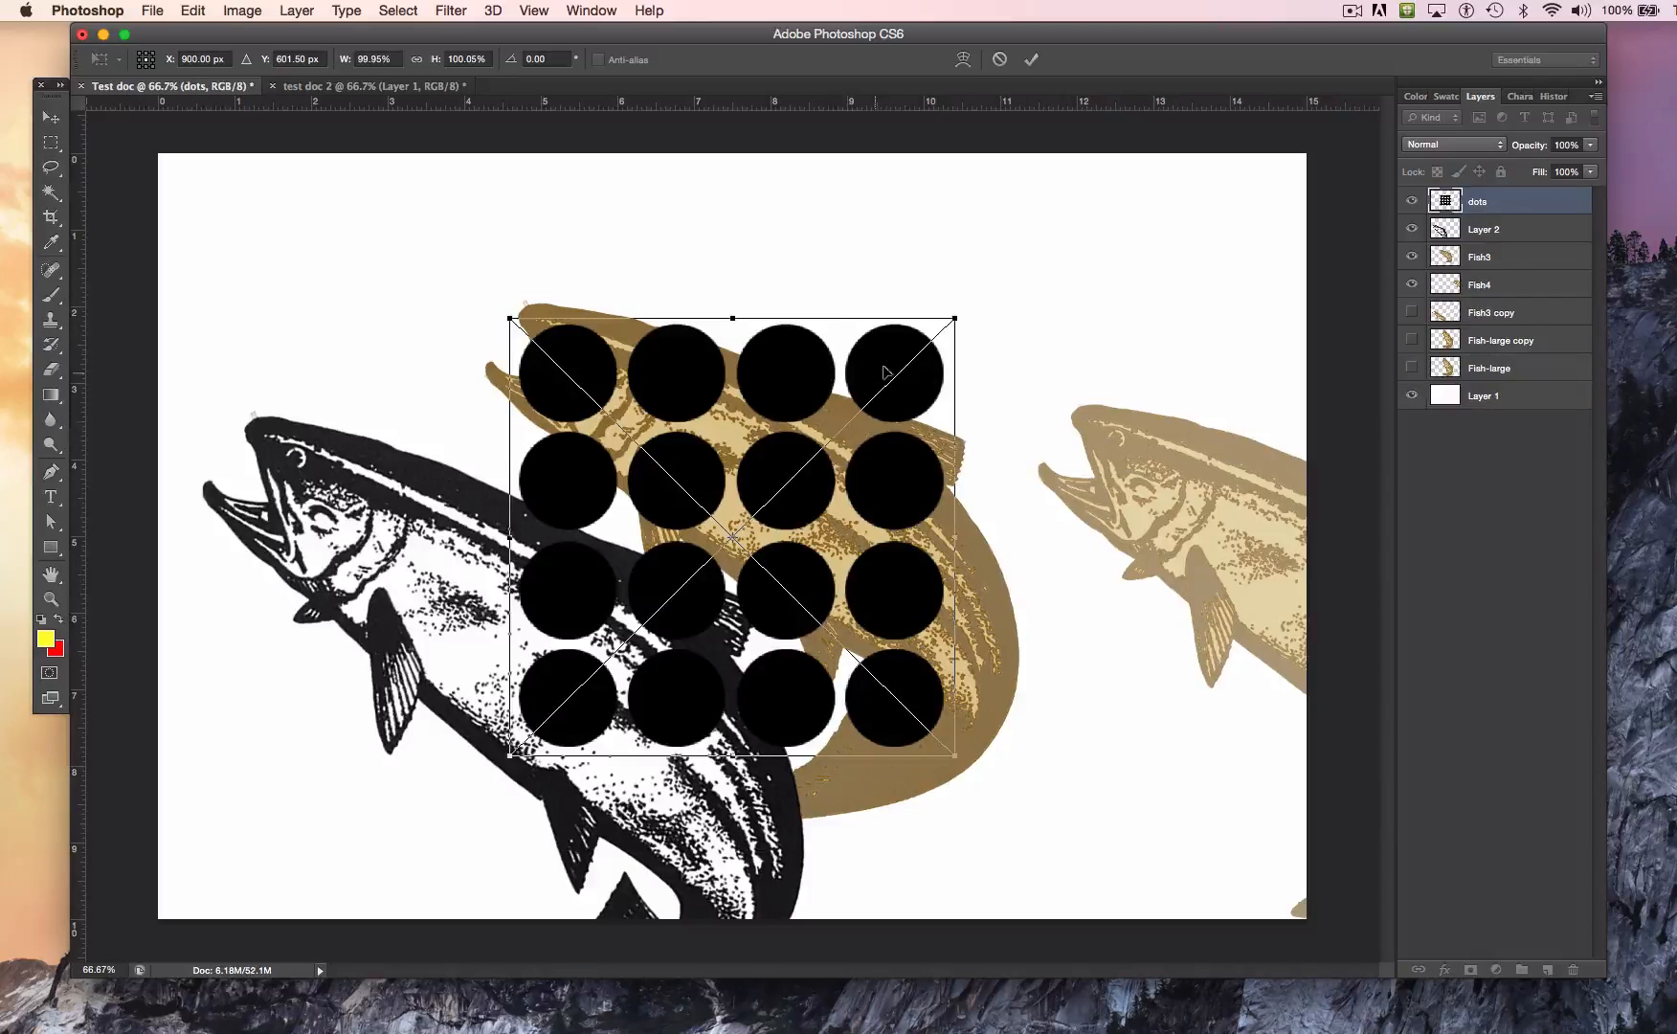
left_click_drag(883, 372, 727, 266)
key("Return")
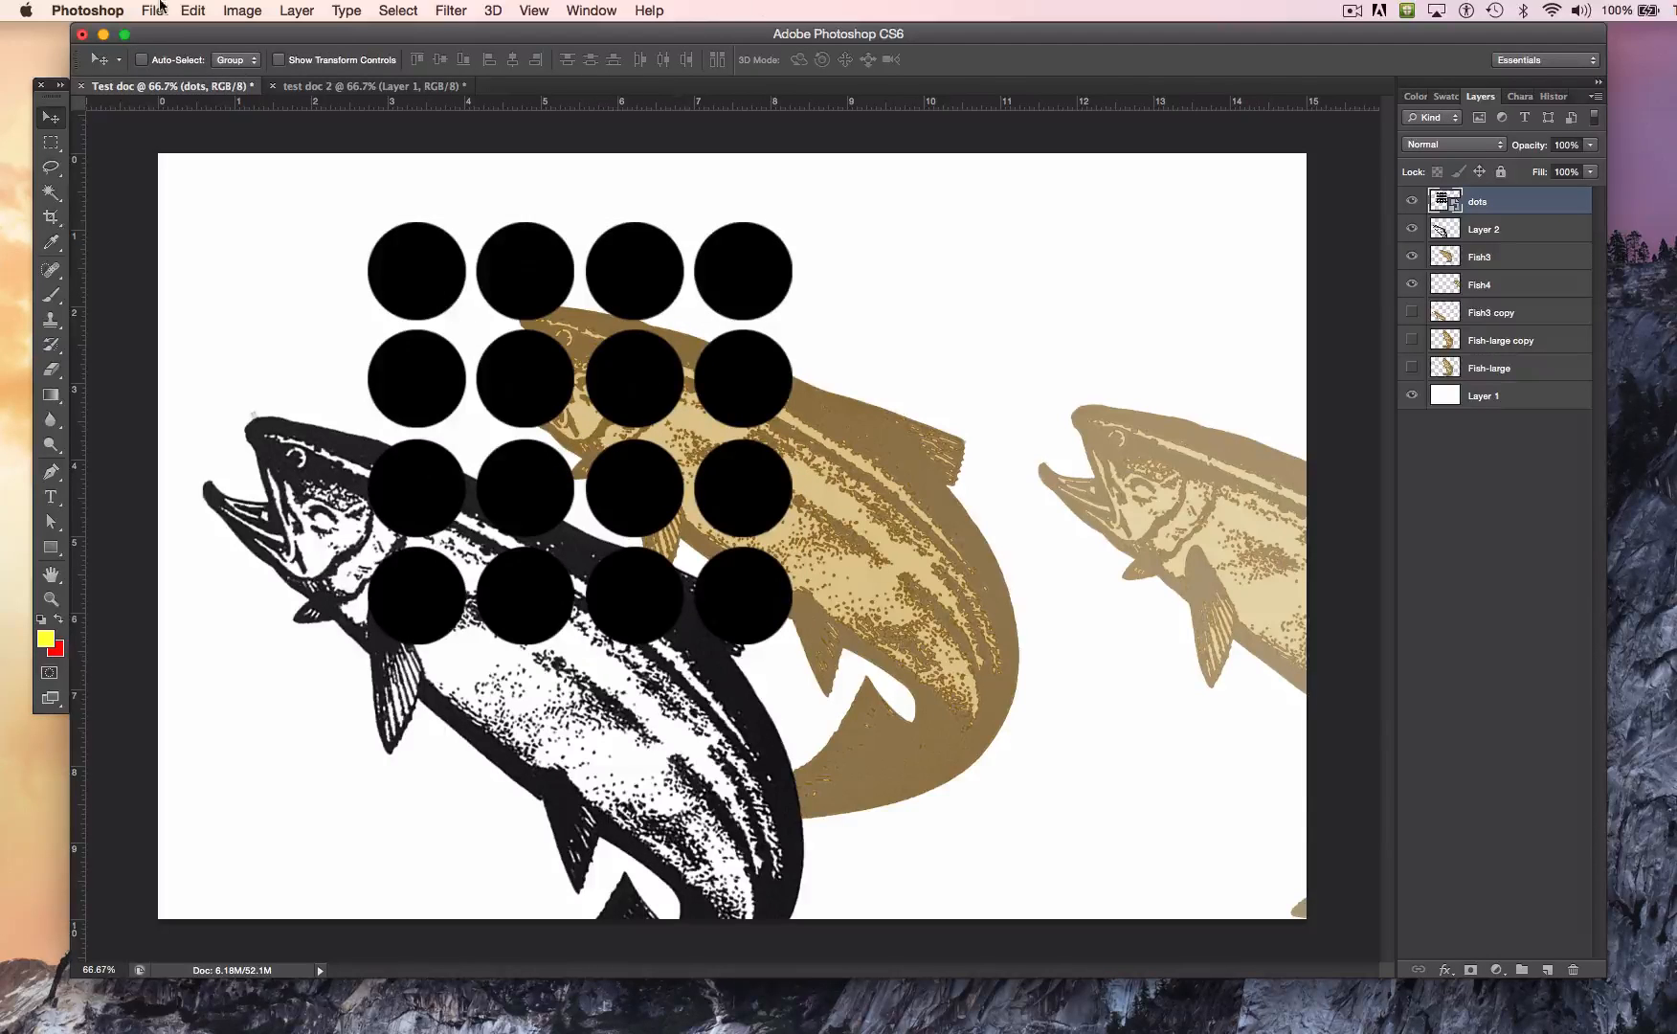
Step: Place Gawkers.psd and position the group of figures over the pale fish at the canvas's right side
left_click(159, 11)
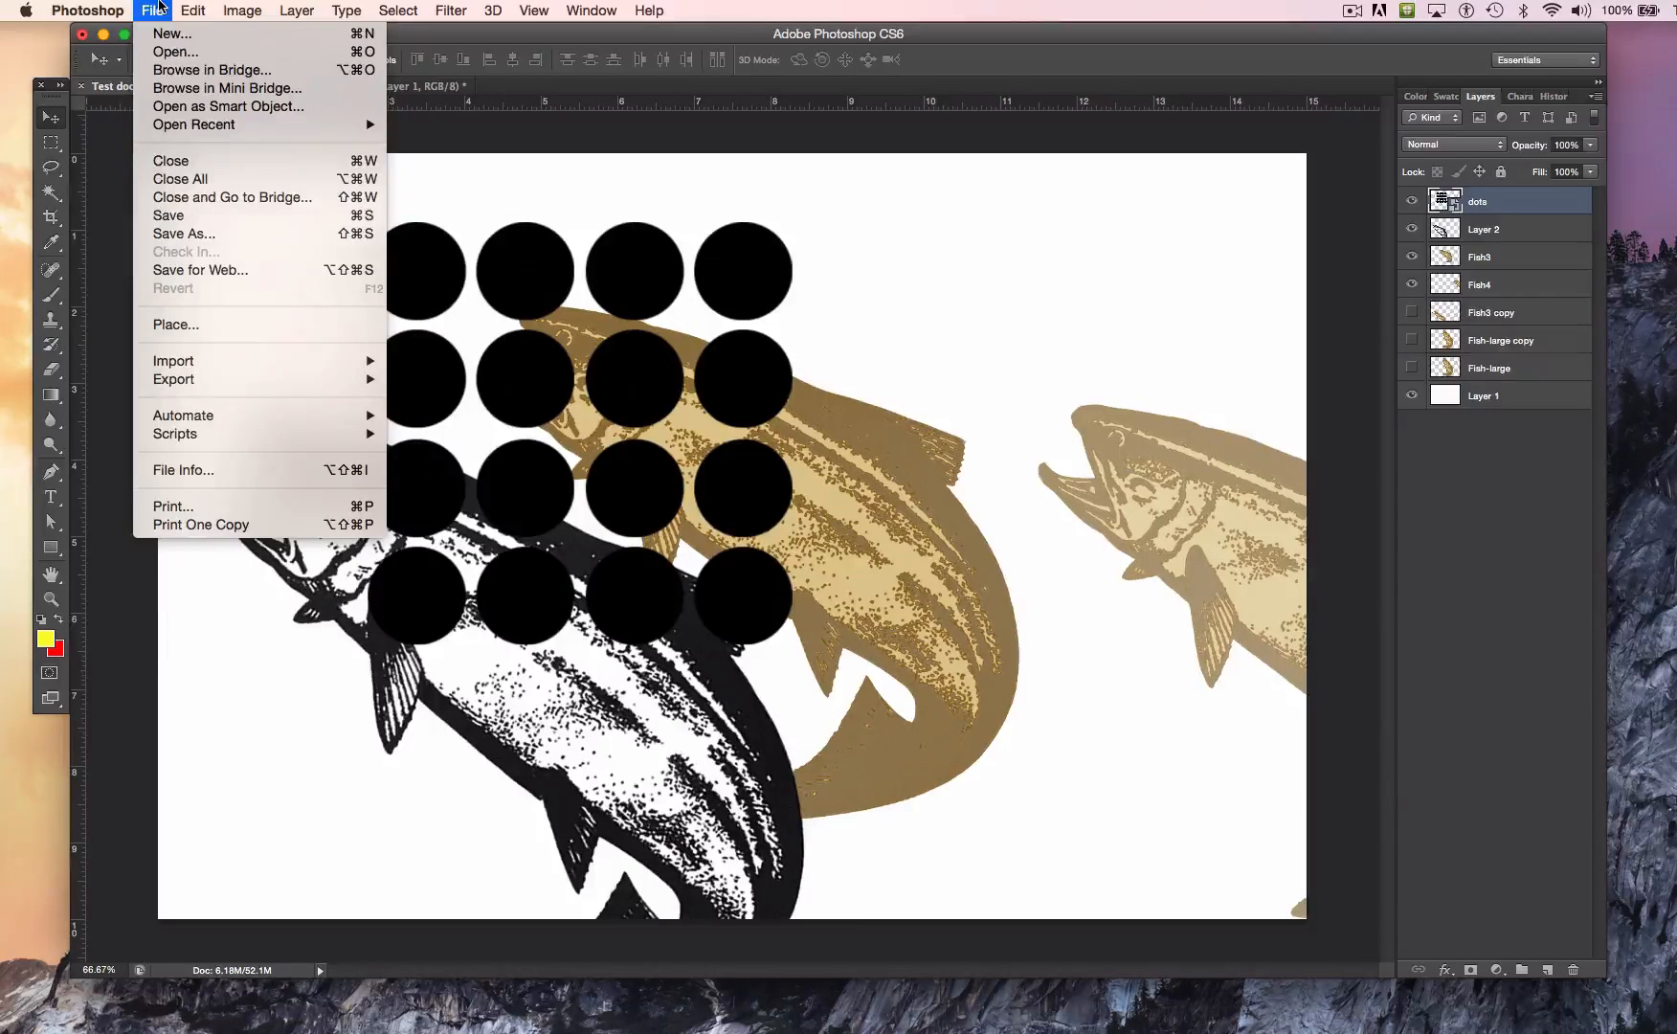
left_click(271, 325)
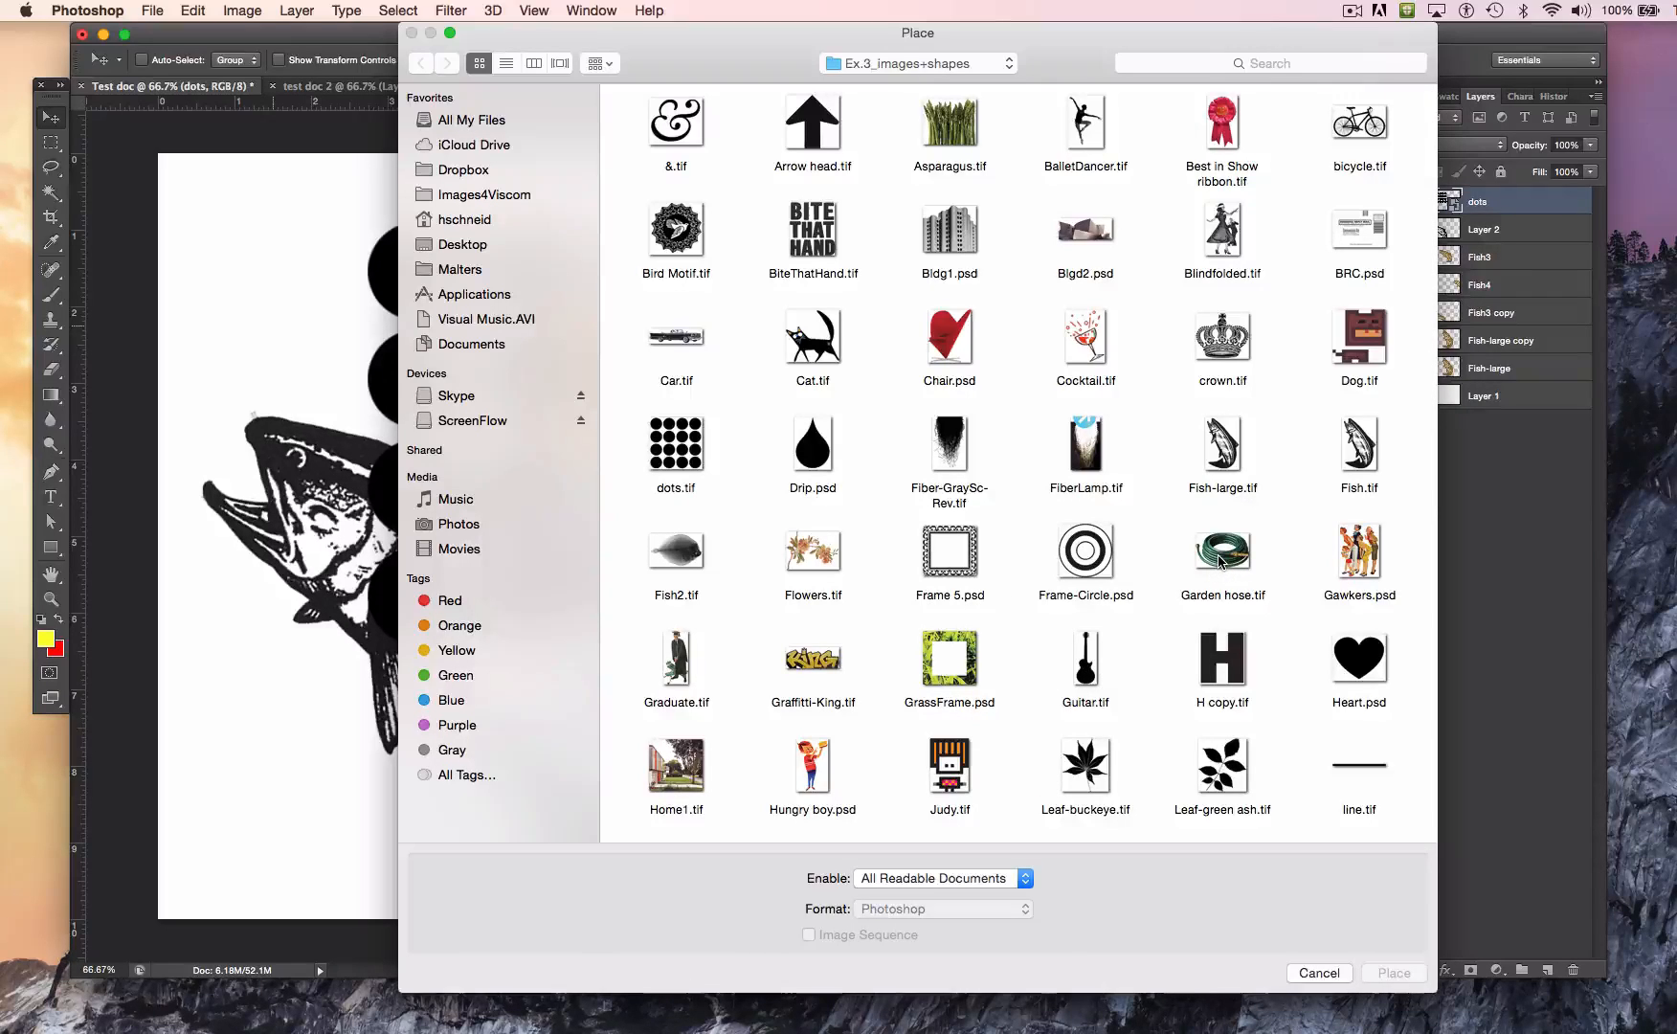
double_click(1358, 550)
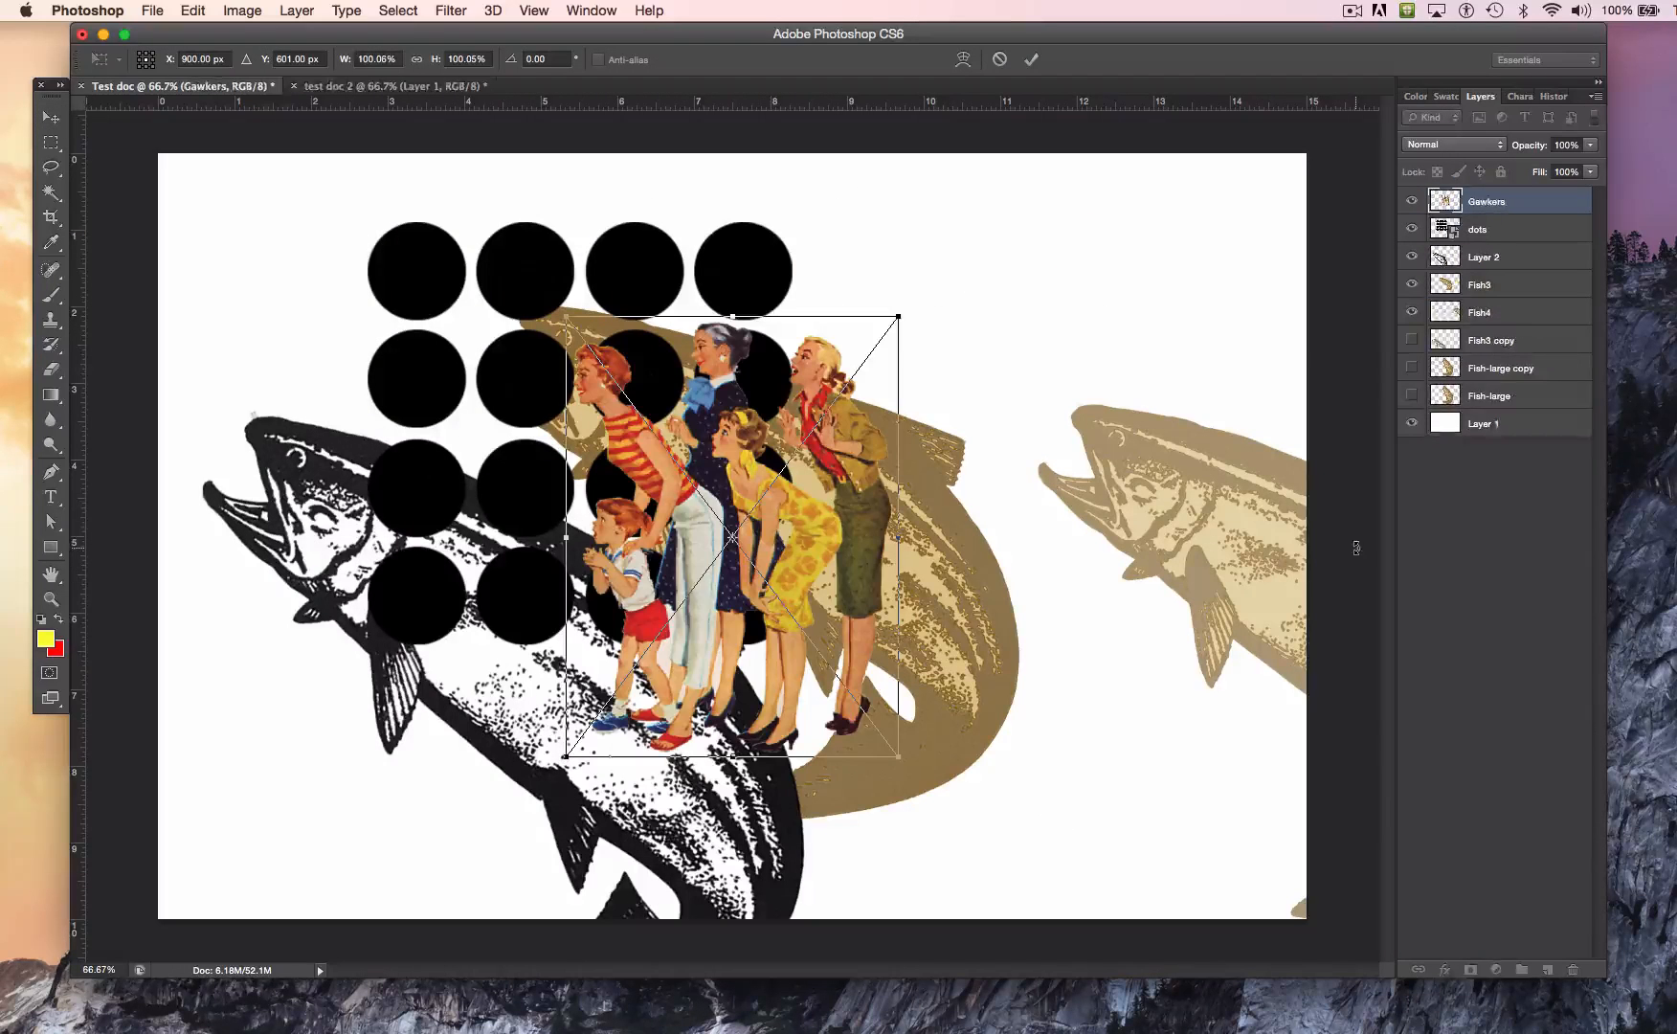
left_click_drag(786, 539, 1059, 647)
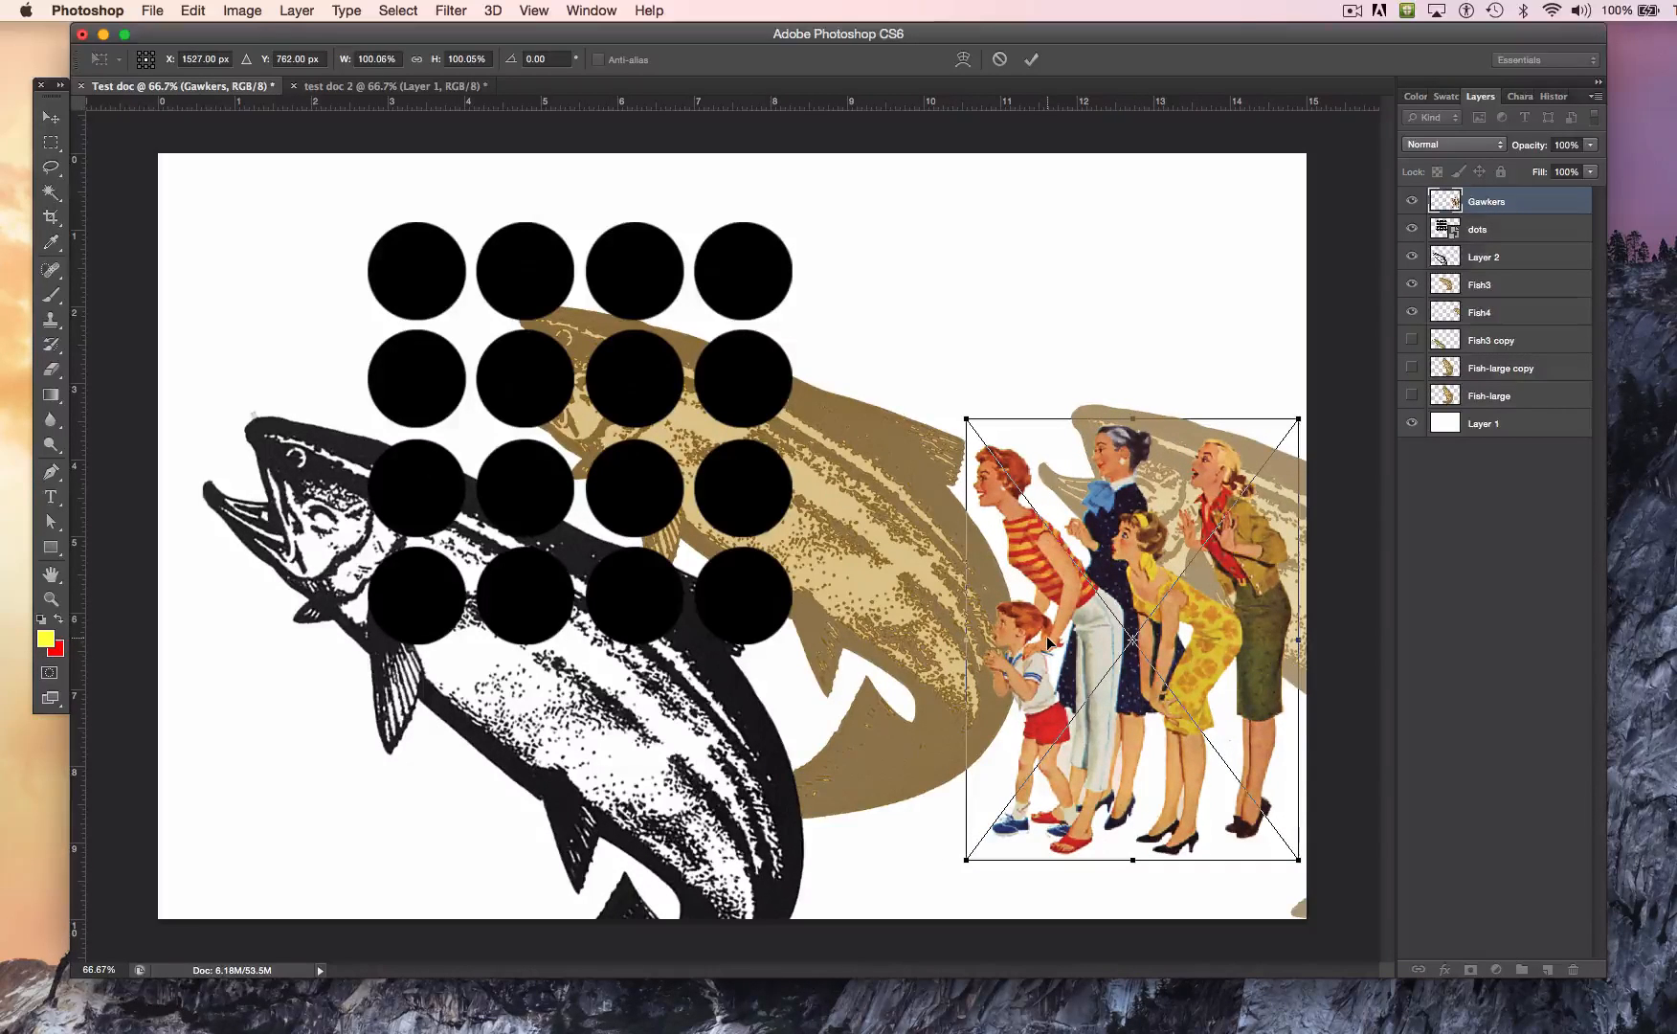
key("Return")
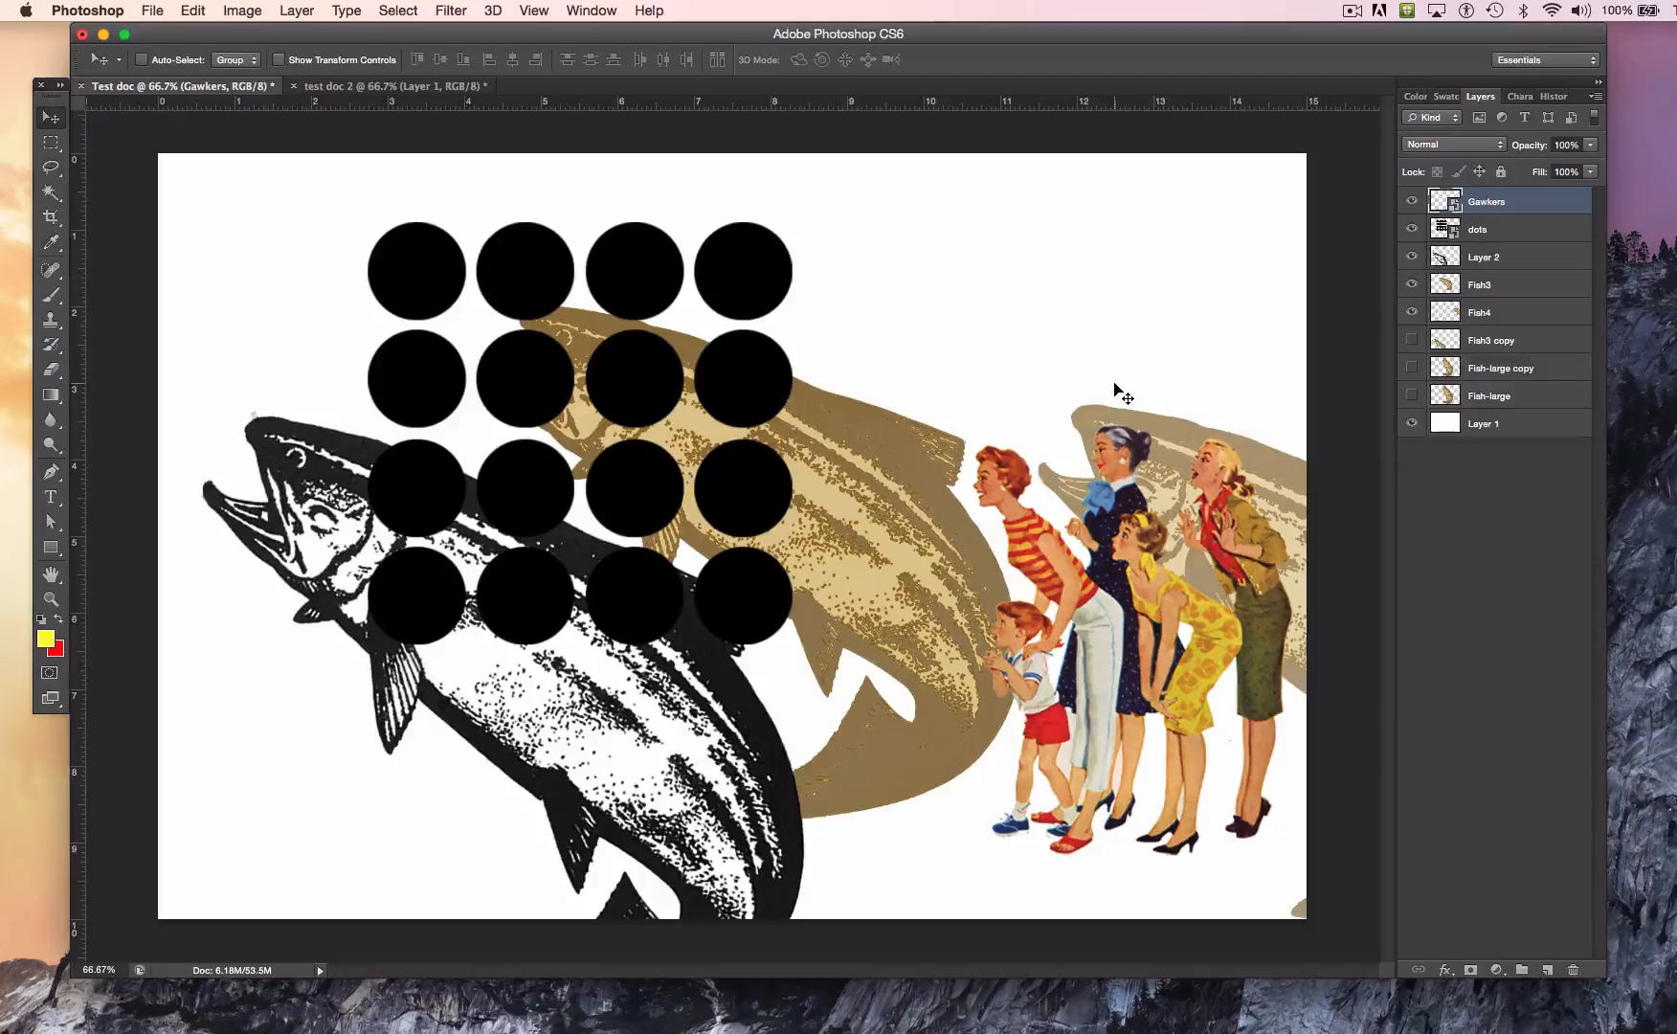
Step: Select the dots and Gawkers layers together and rasterize both smart objects
left_click(1470, 230)
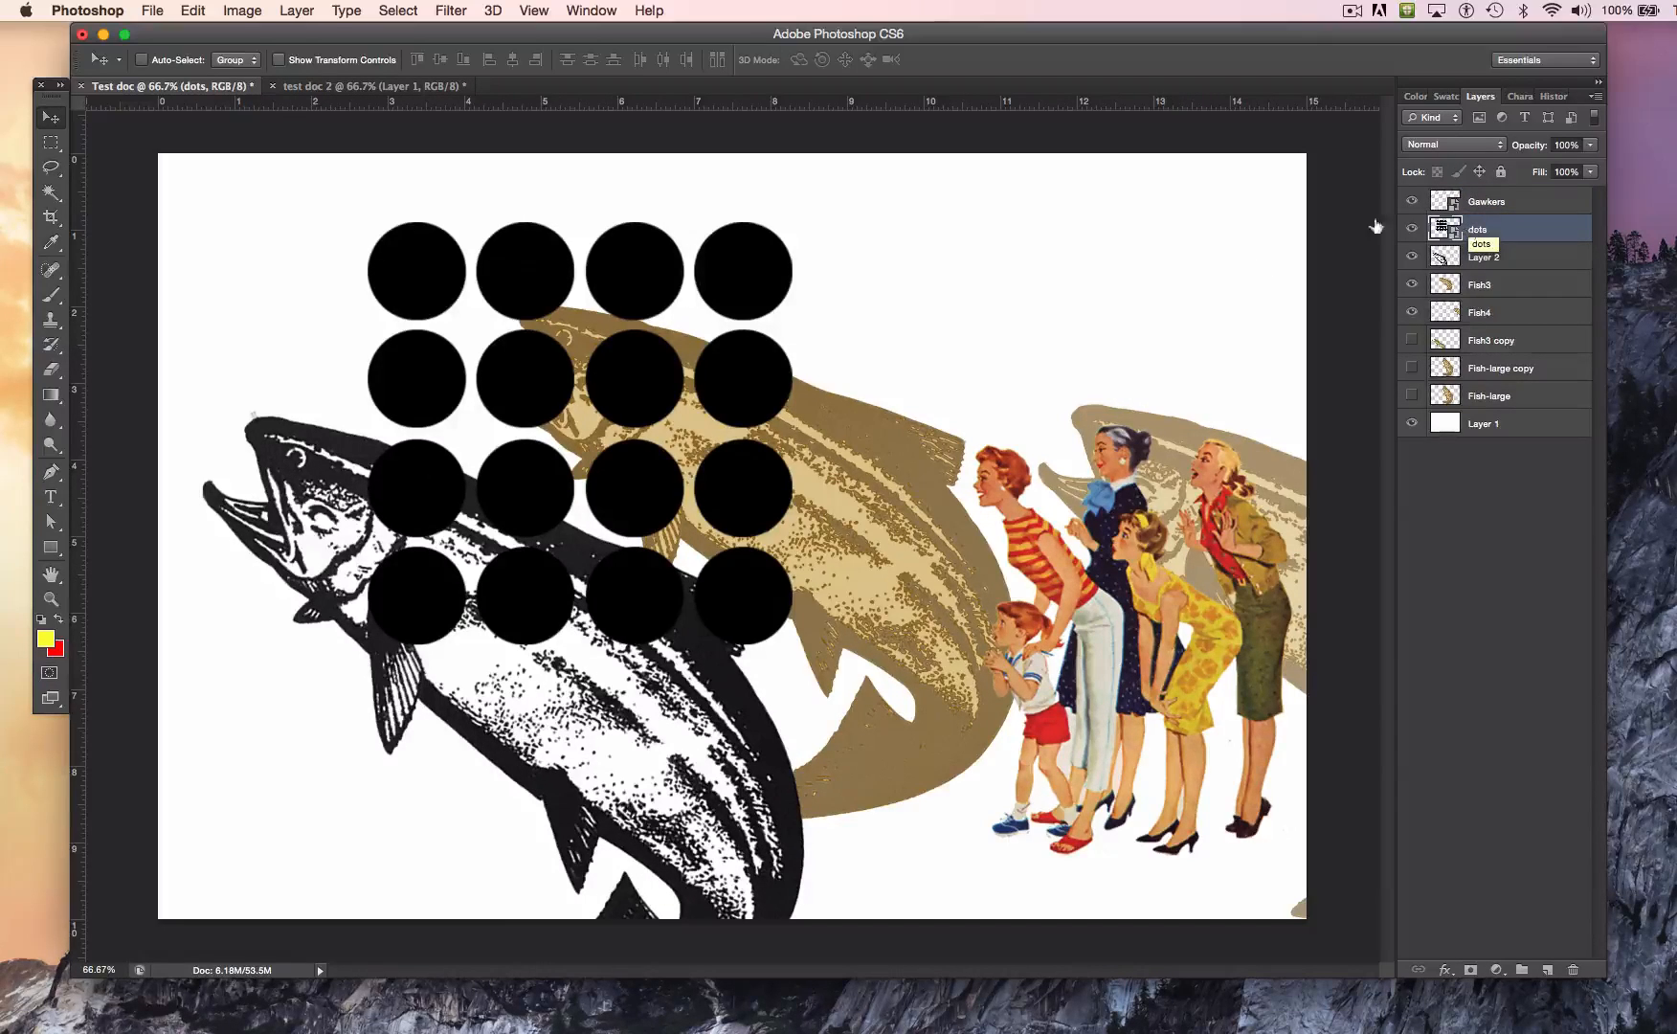
left_click(1492, 201, "shift")
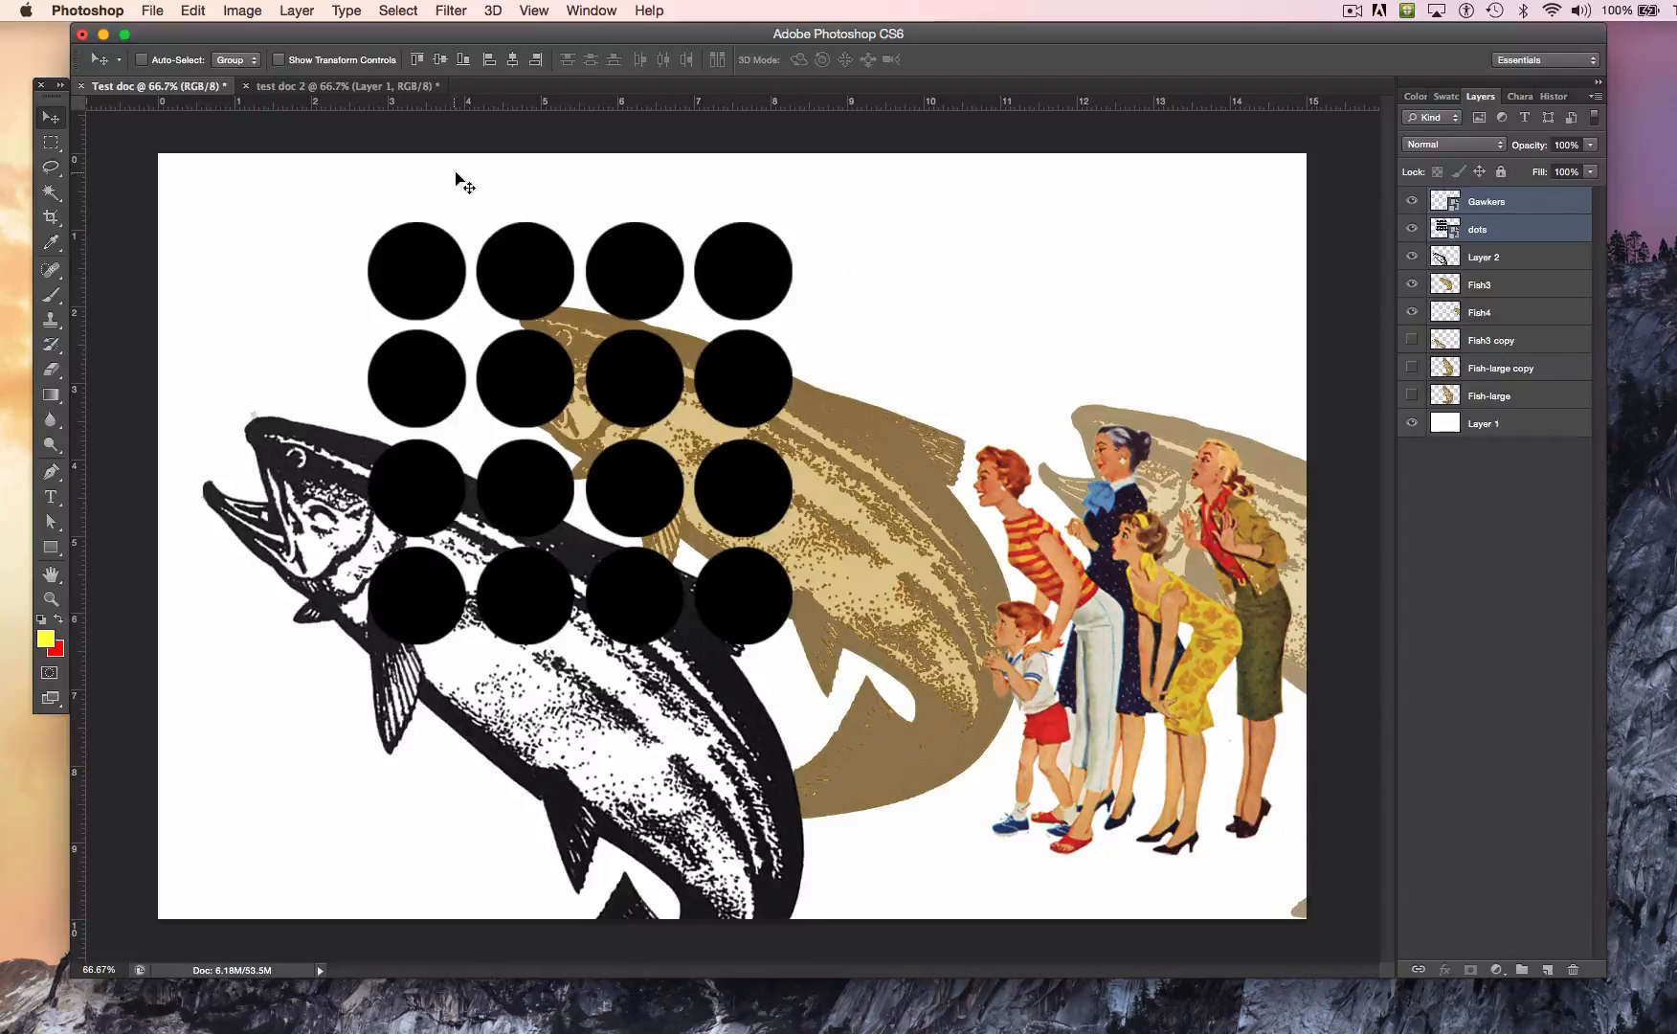
left_click(251, 10)
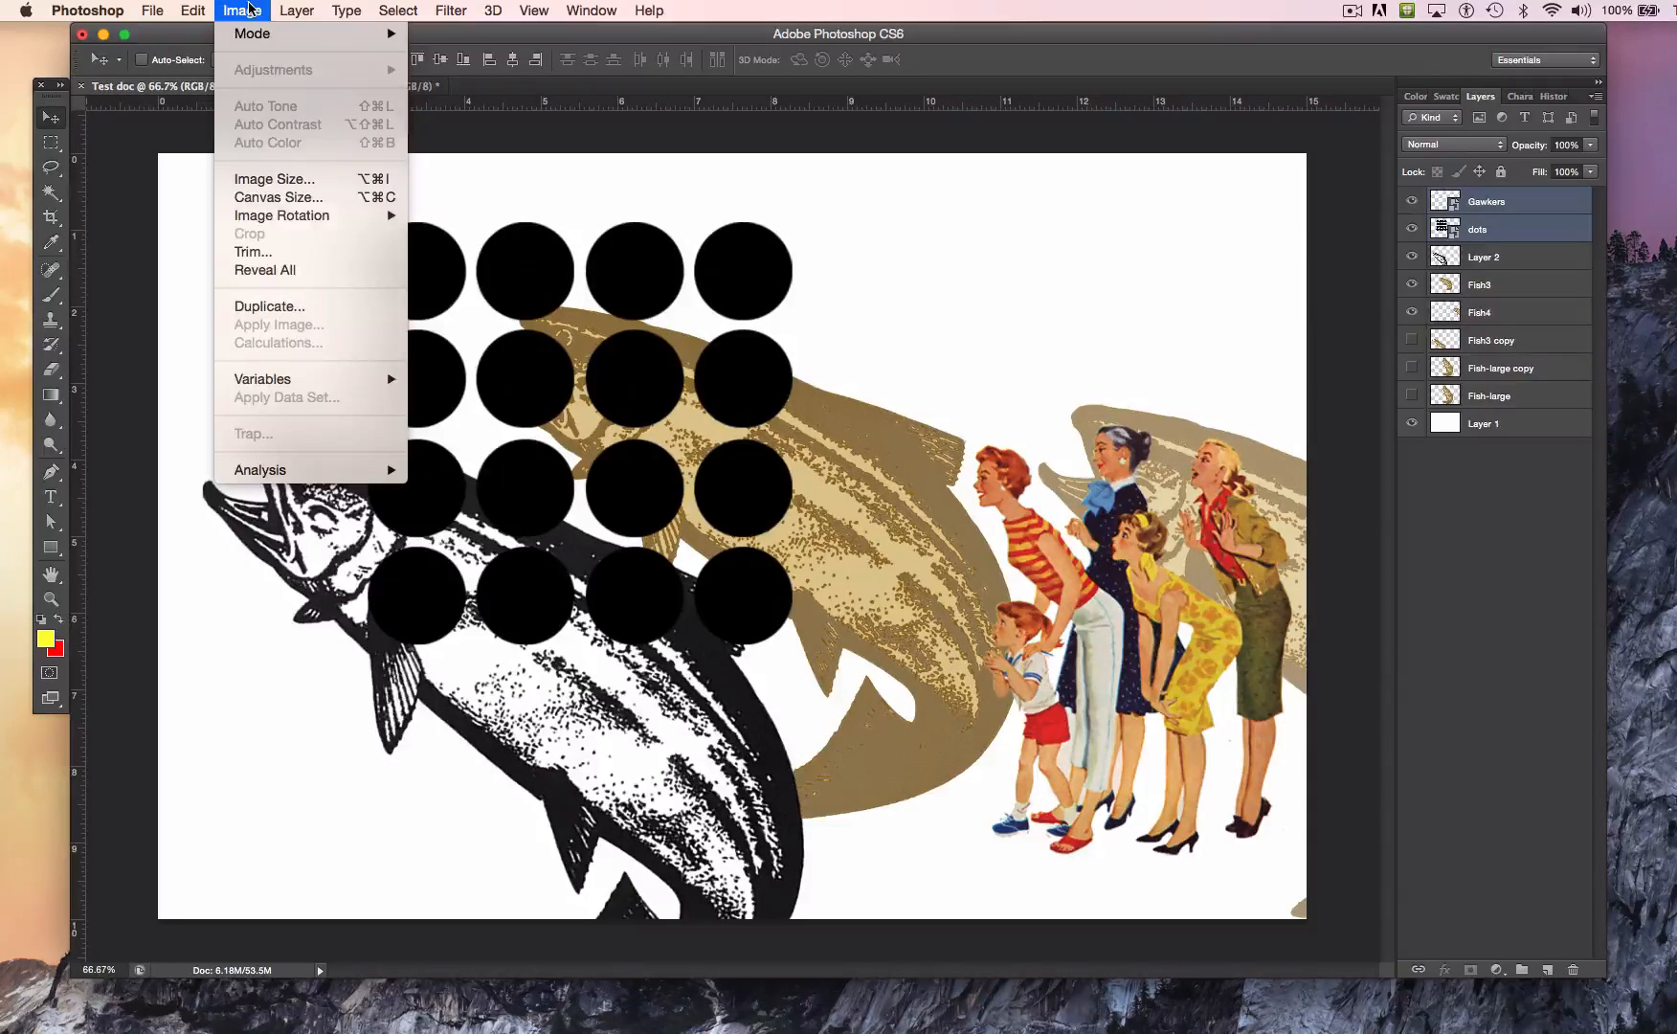
mouse_move(287, 8)
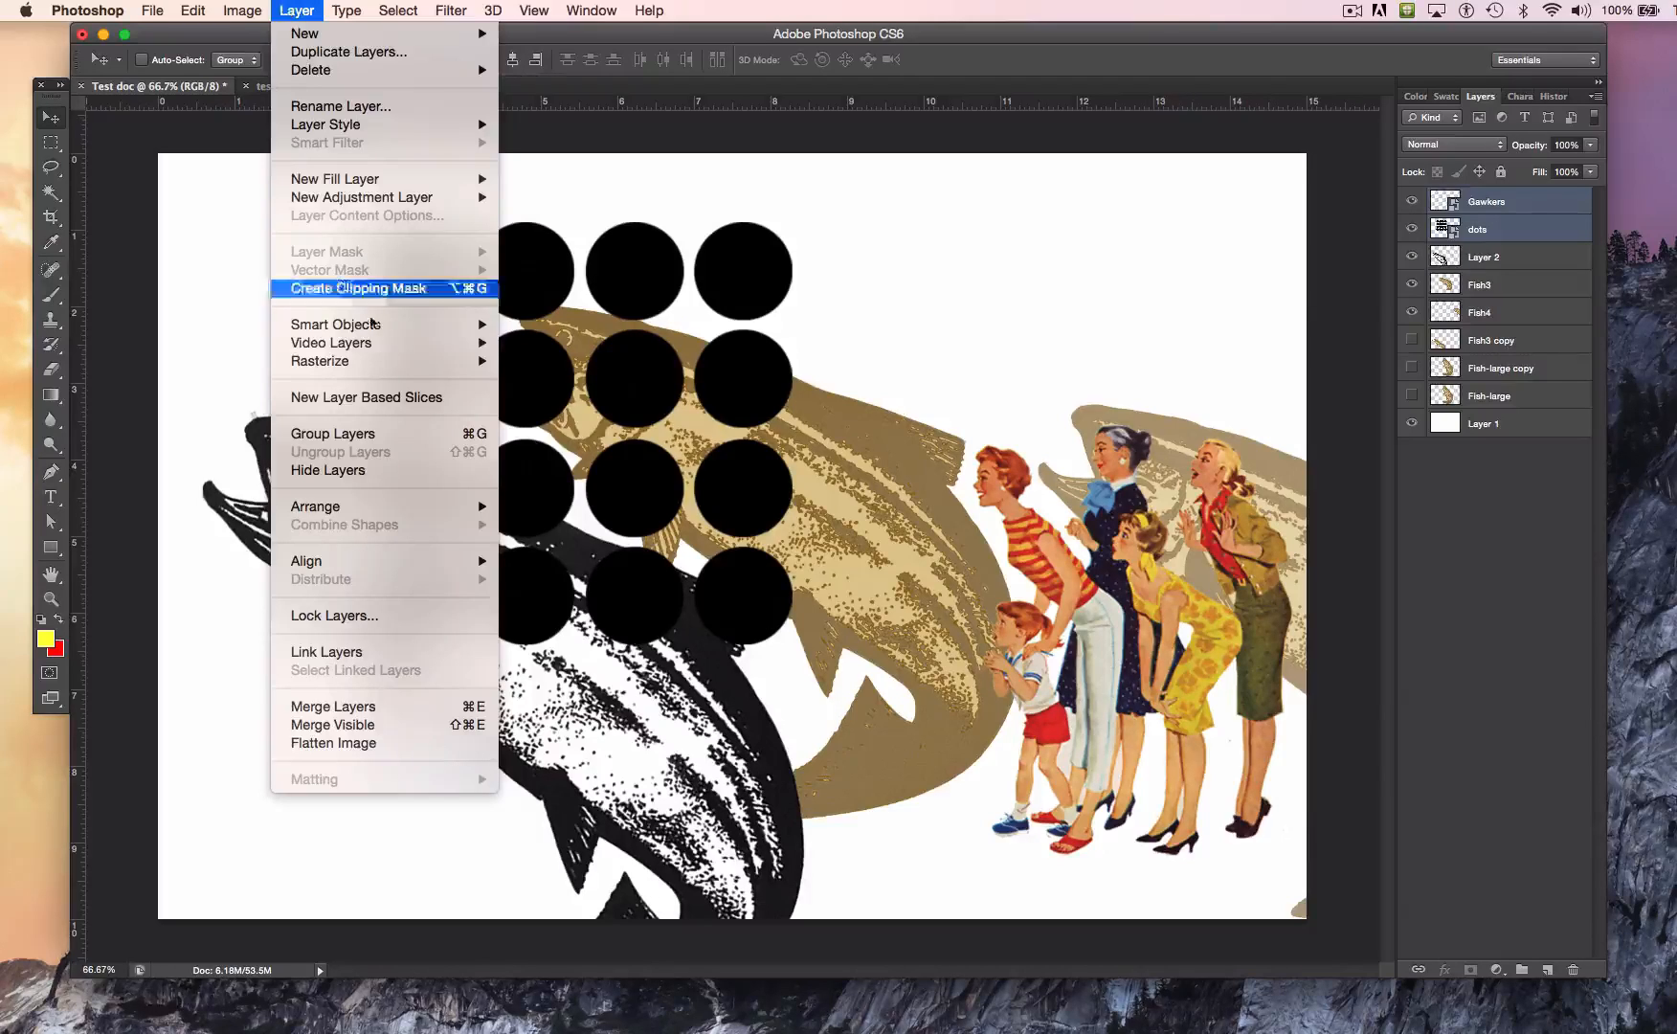
mouse_move(400, 365)
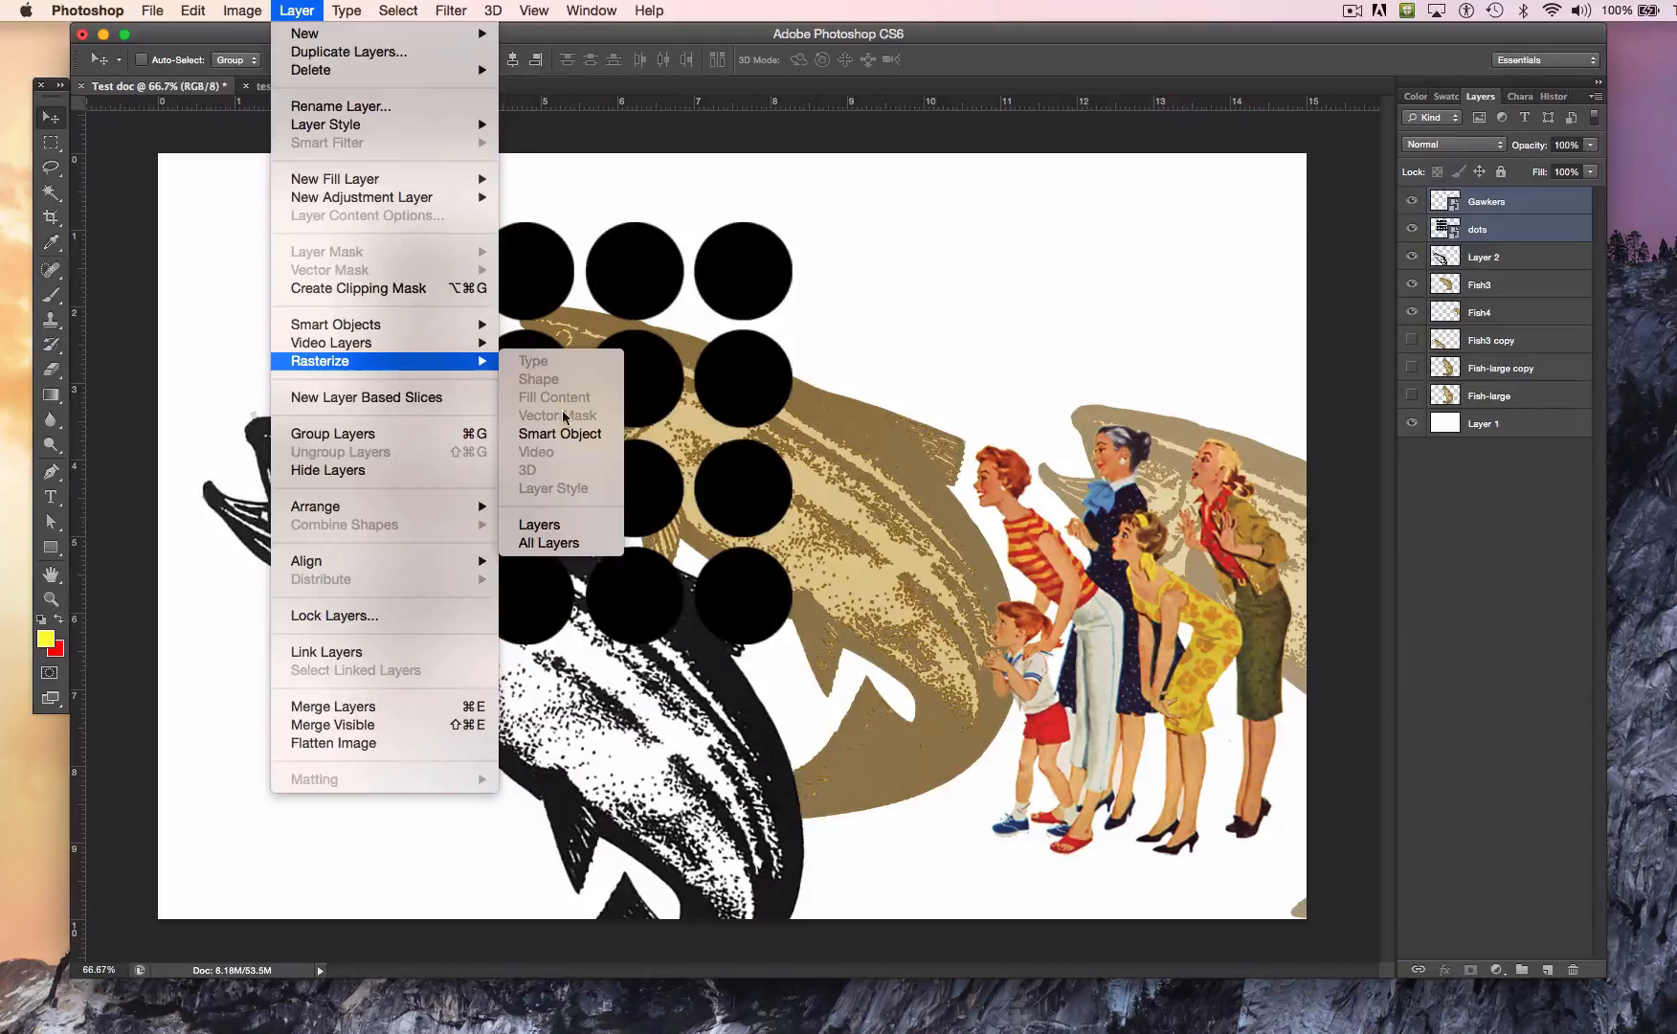
left_click(568, 435)
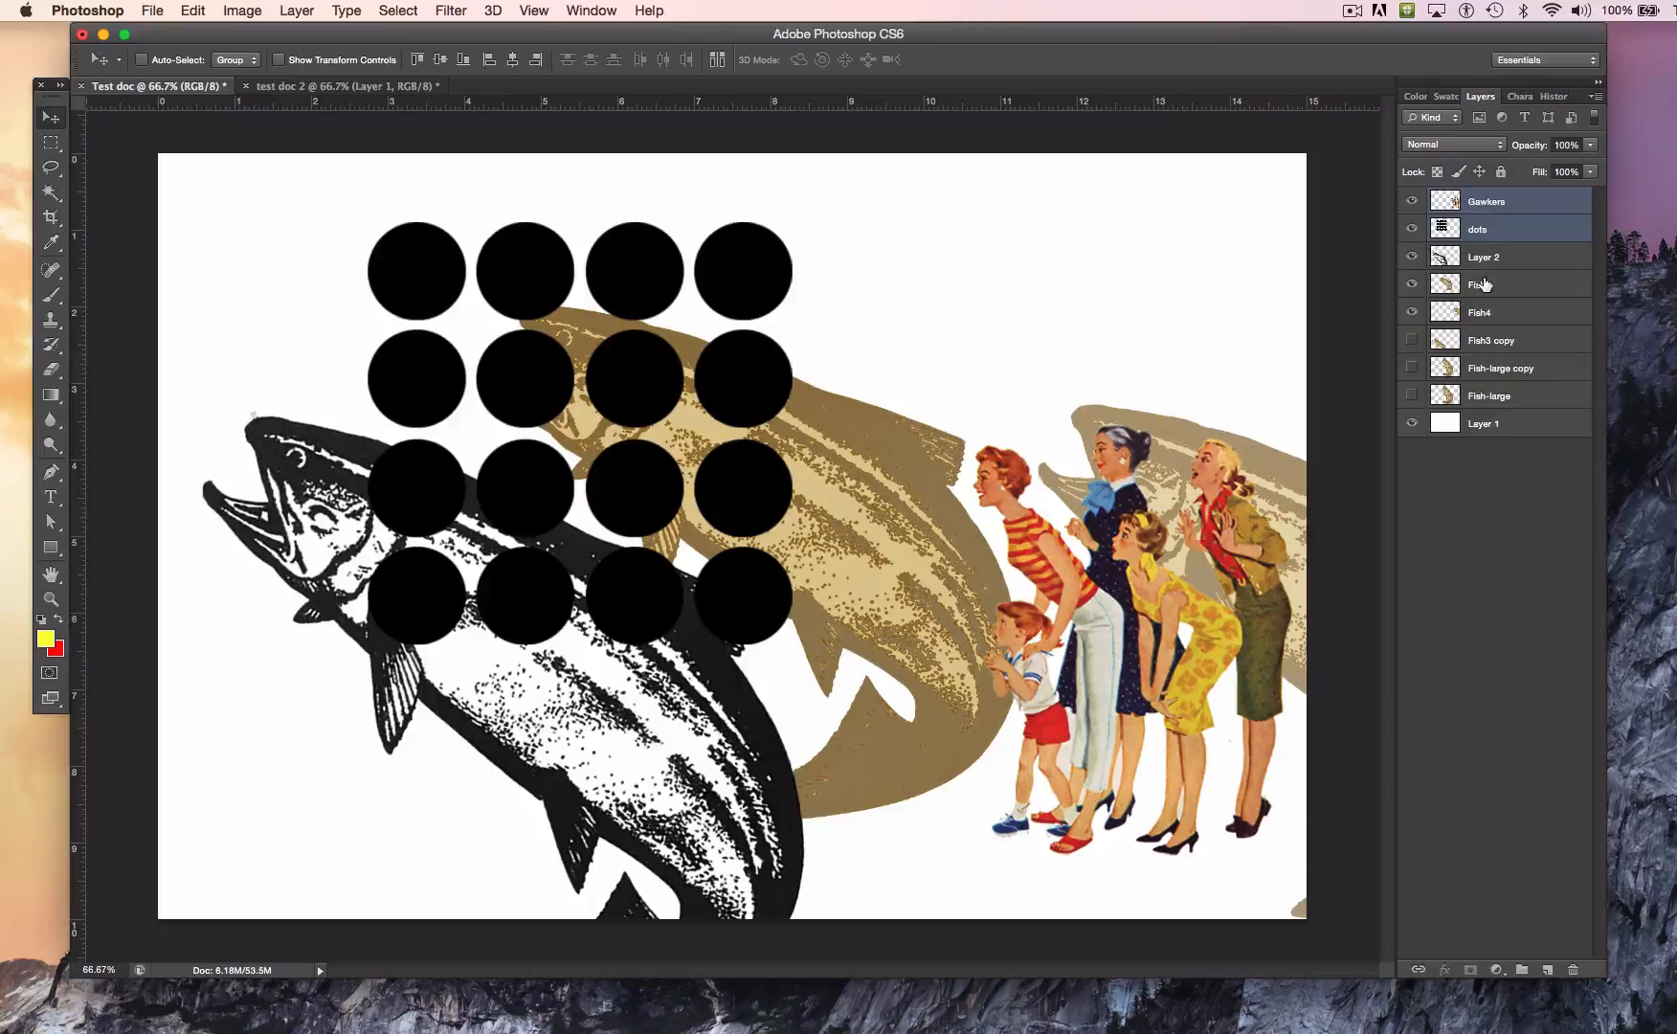
Step: Distort the dots layer by pulling its upper-right corner down and slightly inward, so the dots shrink toward the right
left_click(1452, 232)
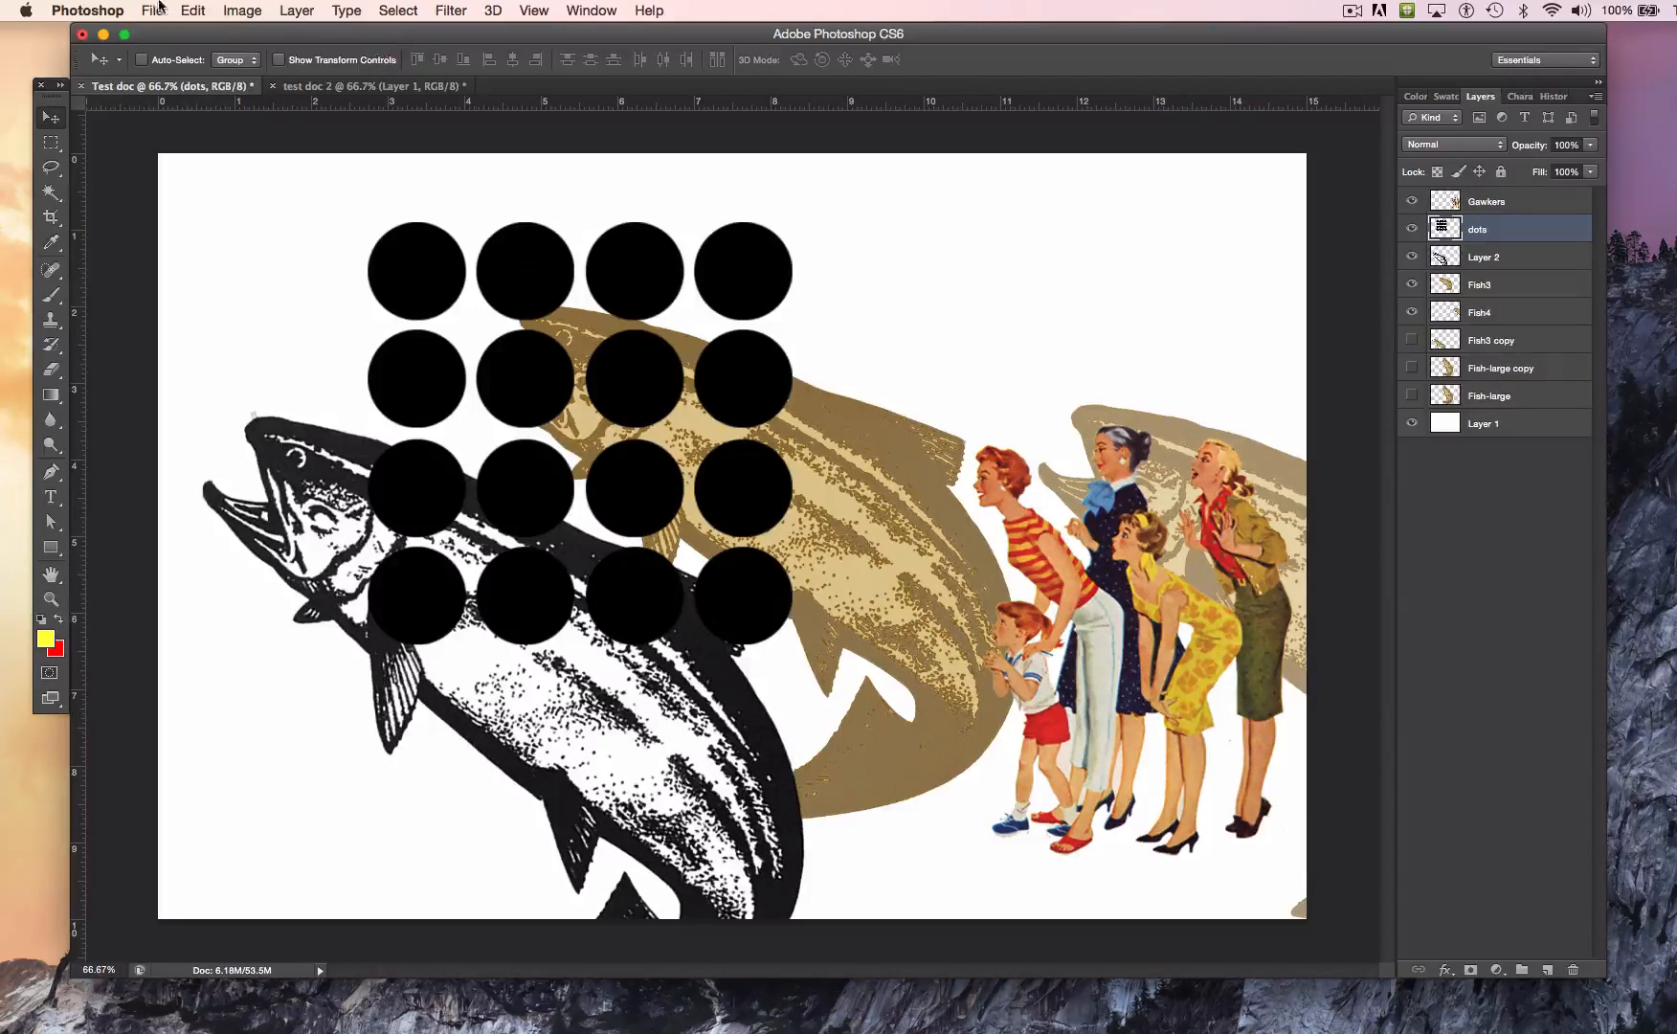
left_click(194, 11)
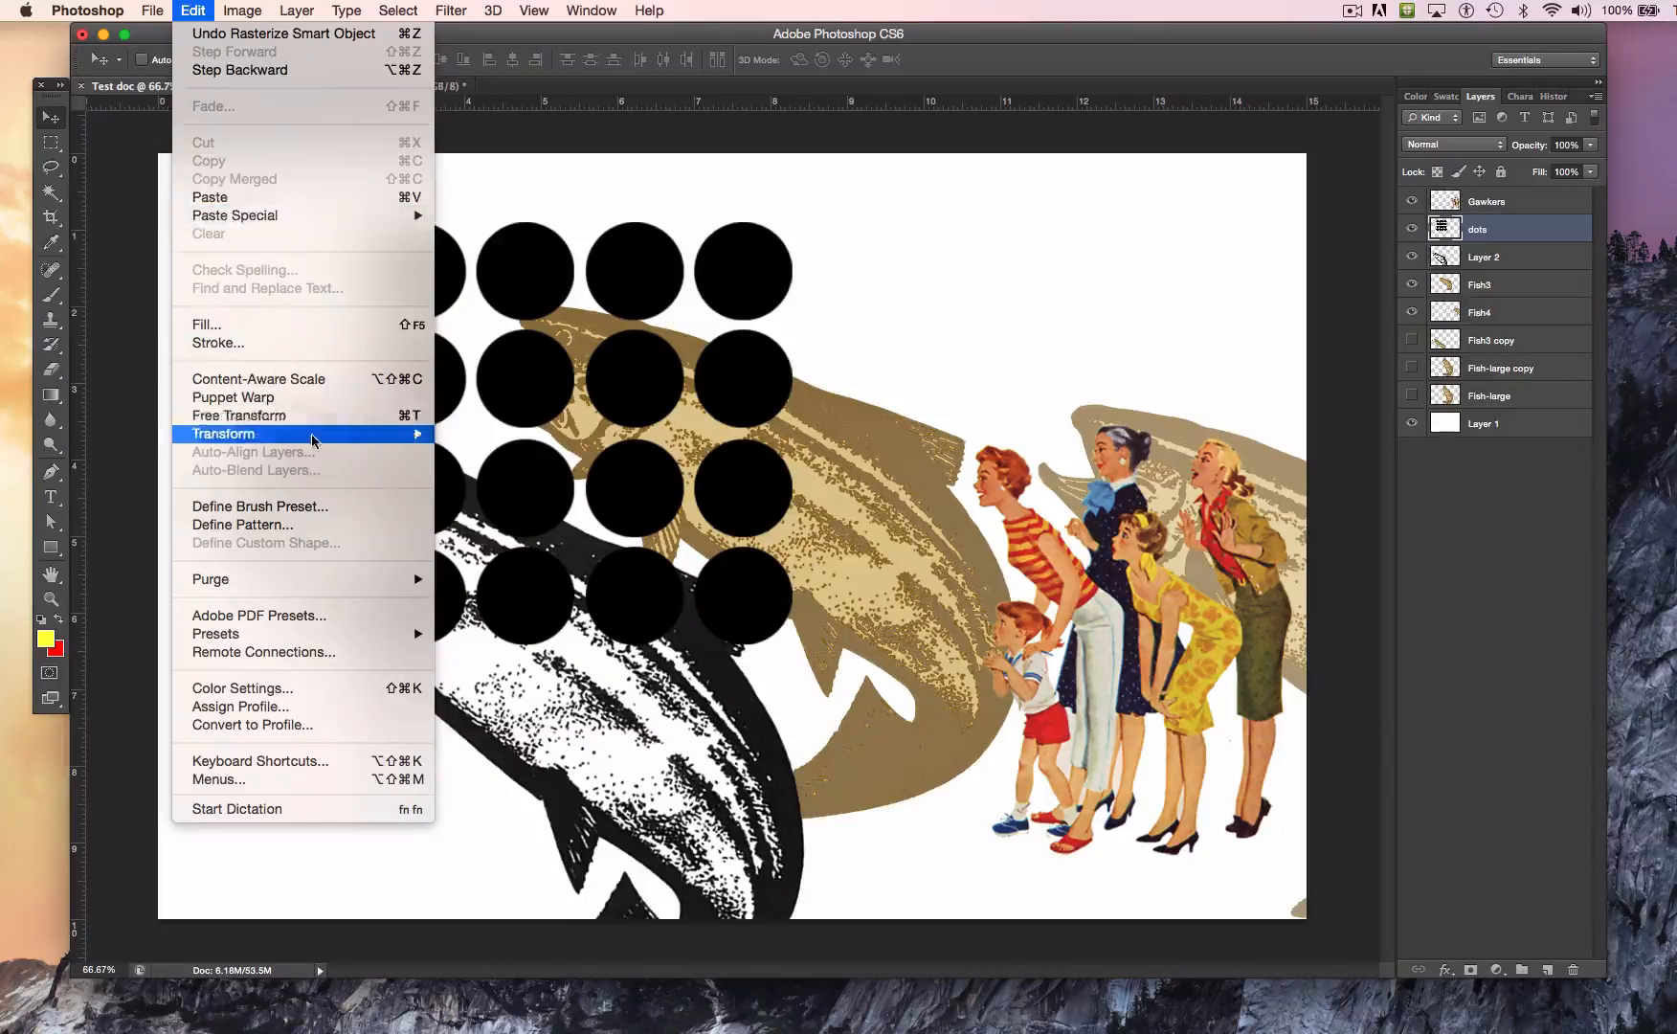
mouse_move(316, 440)
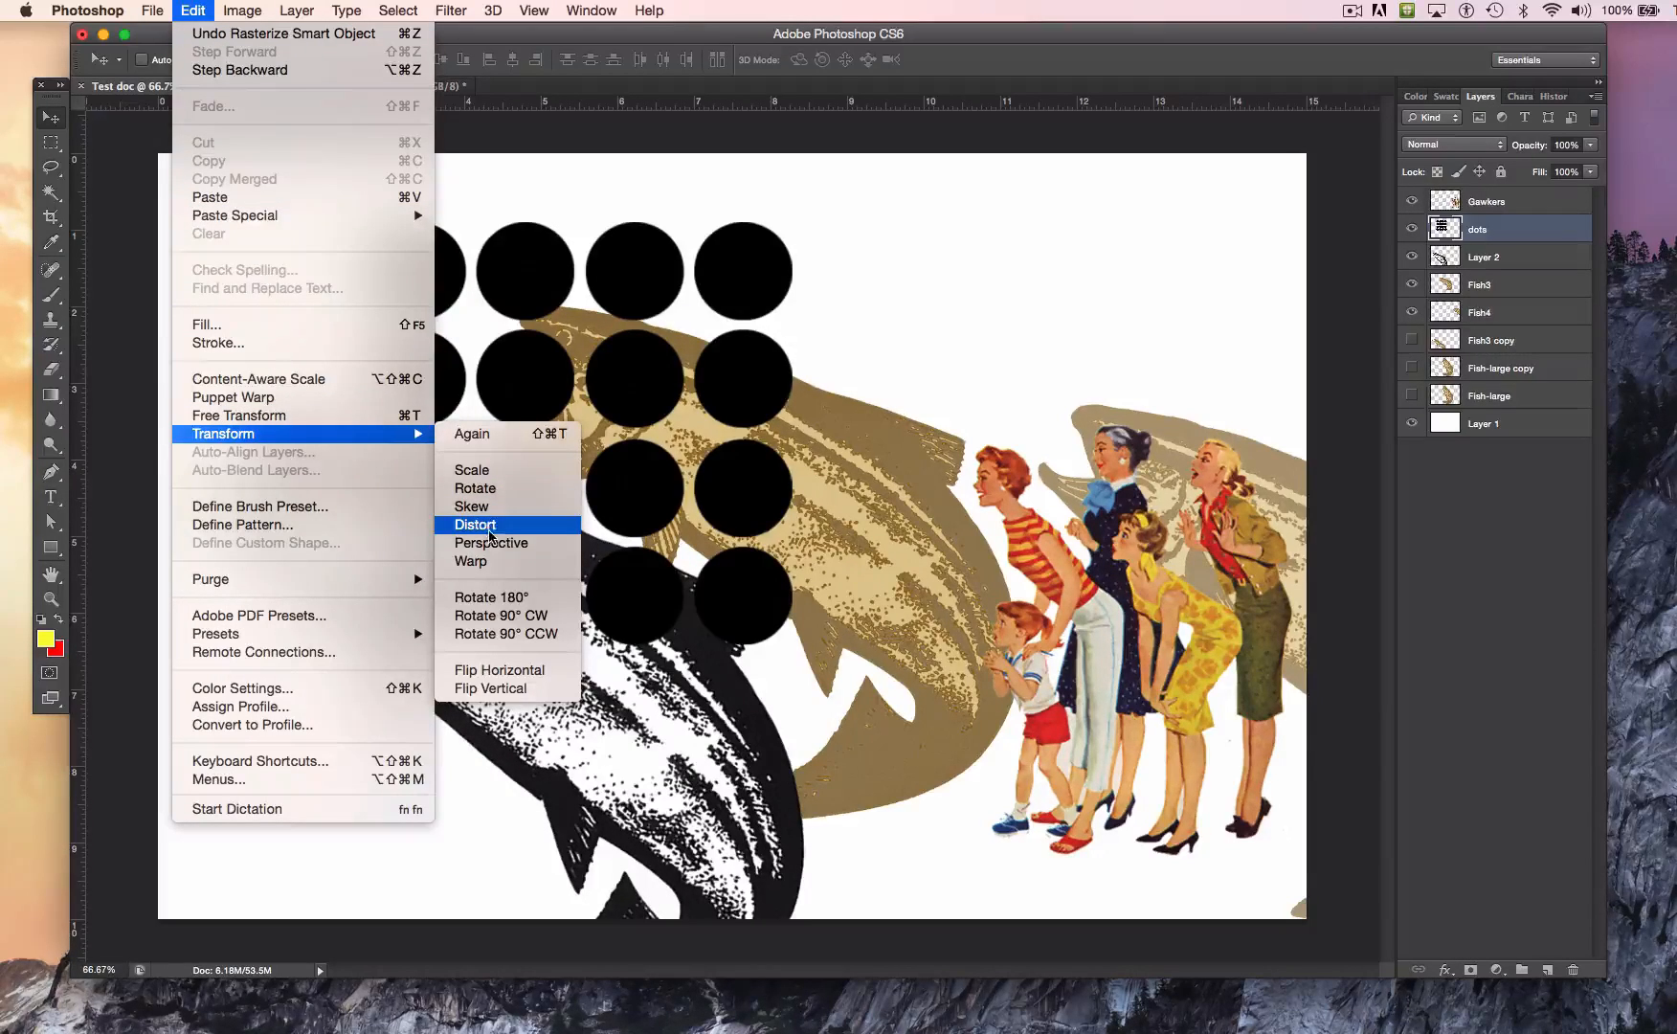
left_click(490, 525)
left_click_drag(794, 223, 763, 405)
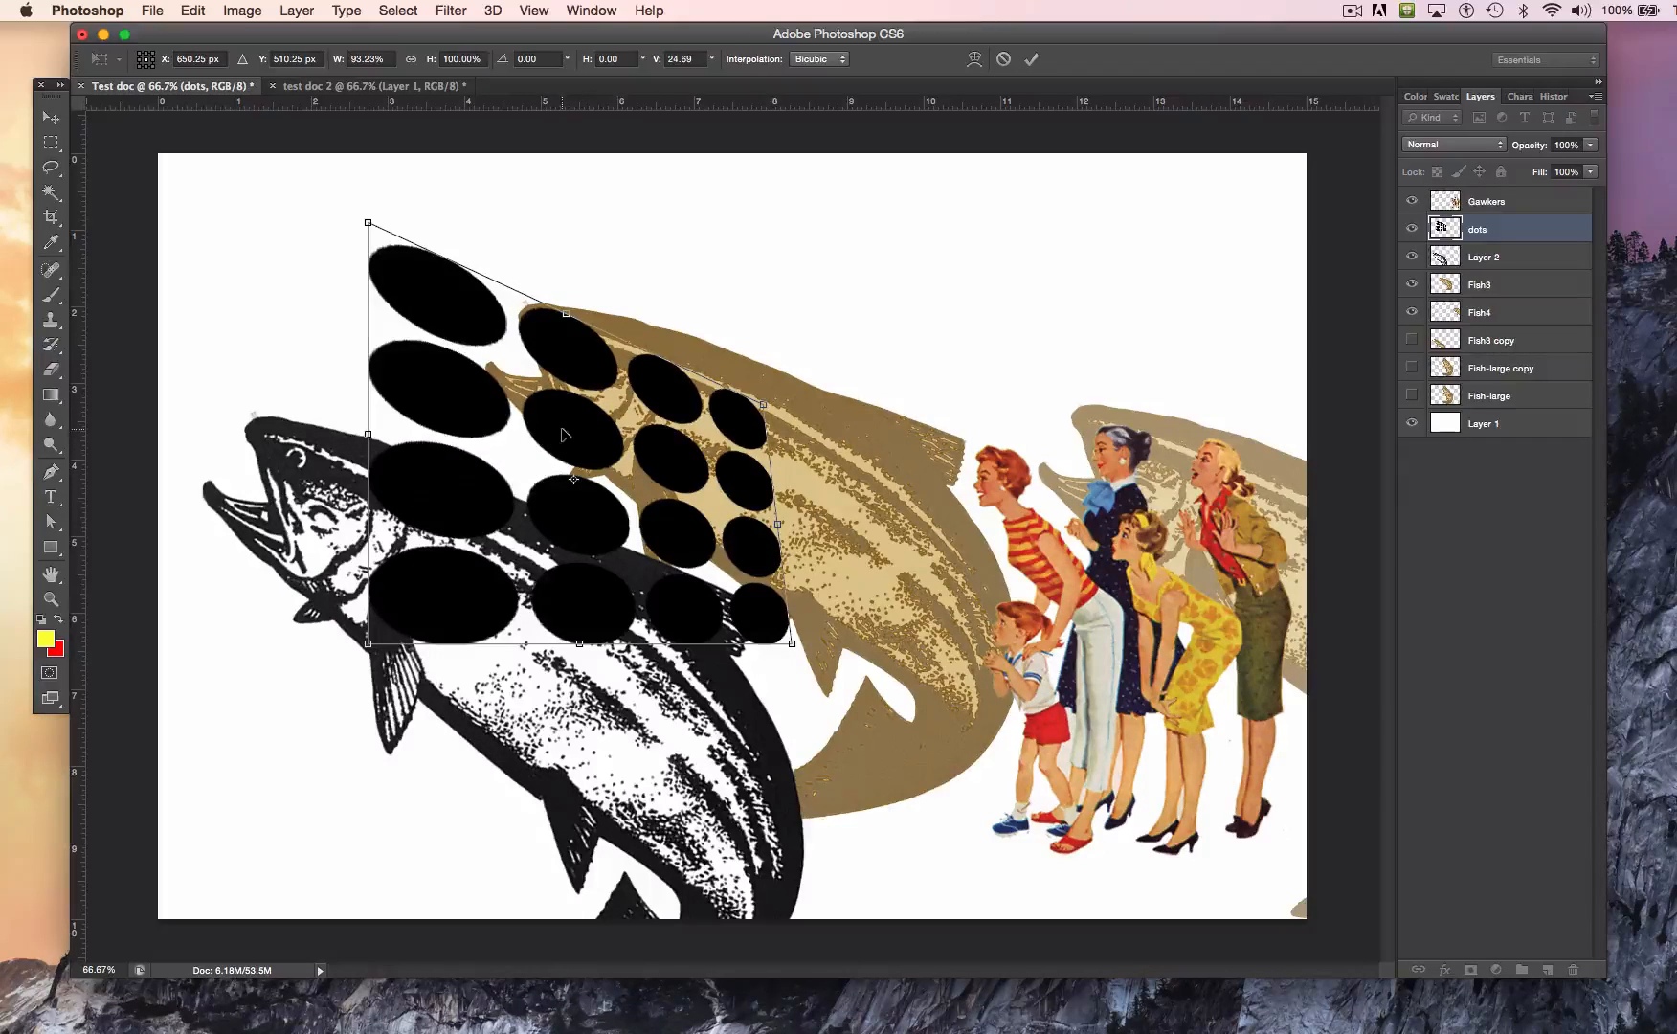
key("Return")
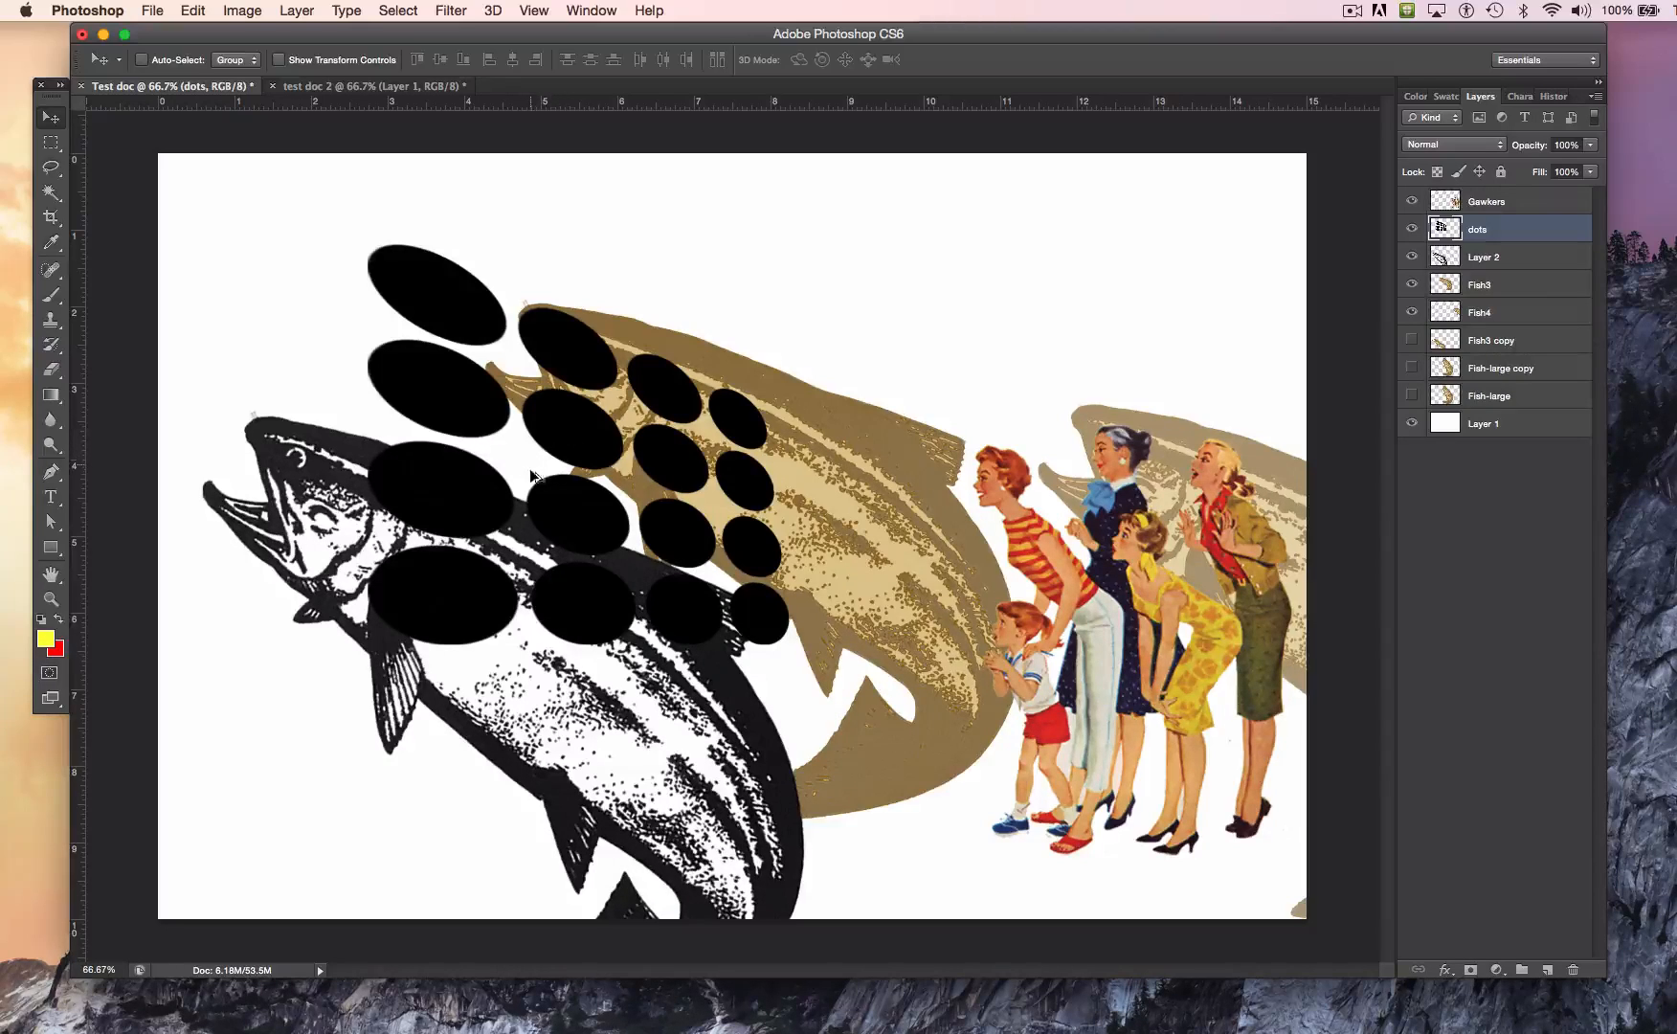
Step: Duplicate the distorted dots layer and place the copy to the right of the original, behind the Gawkers figures
left_click_drag(532, 470, 867, 599)
left_click_drag(628, 605, 967, 504)
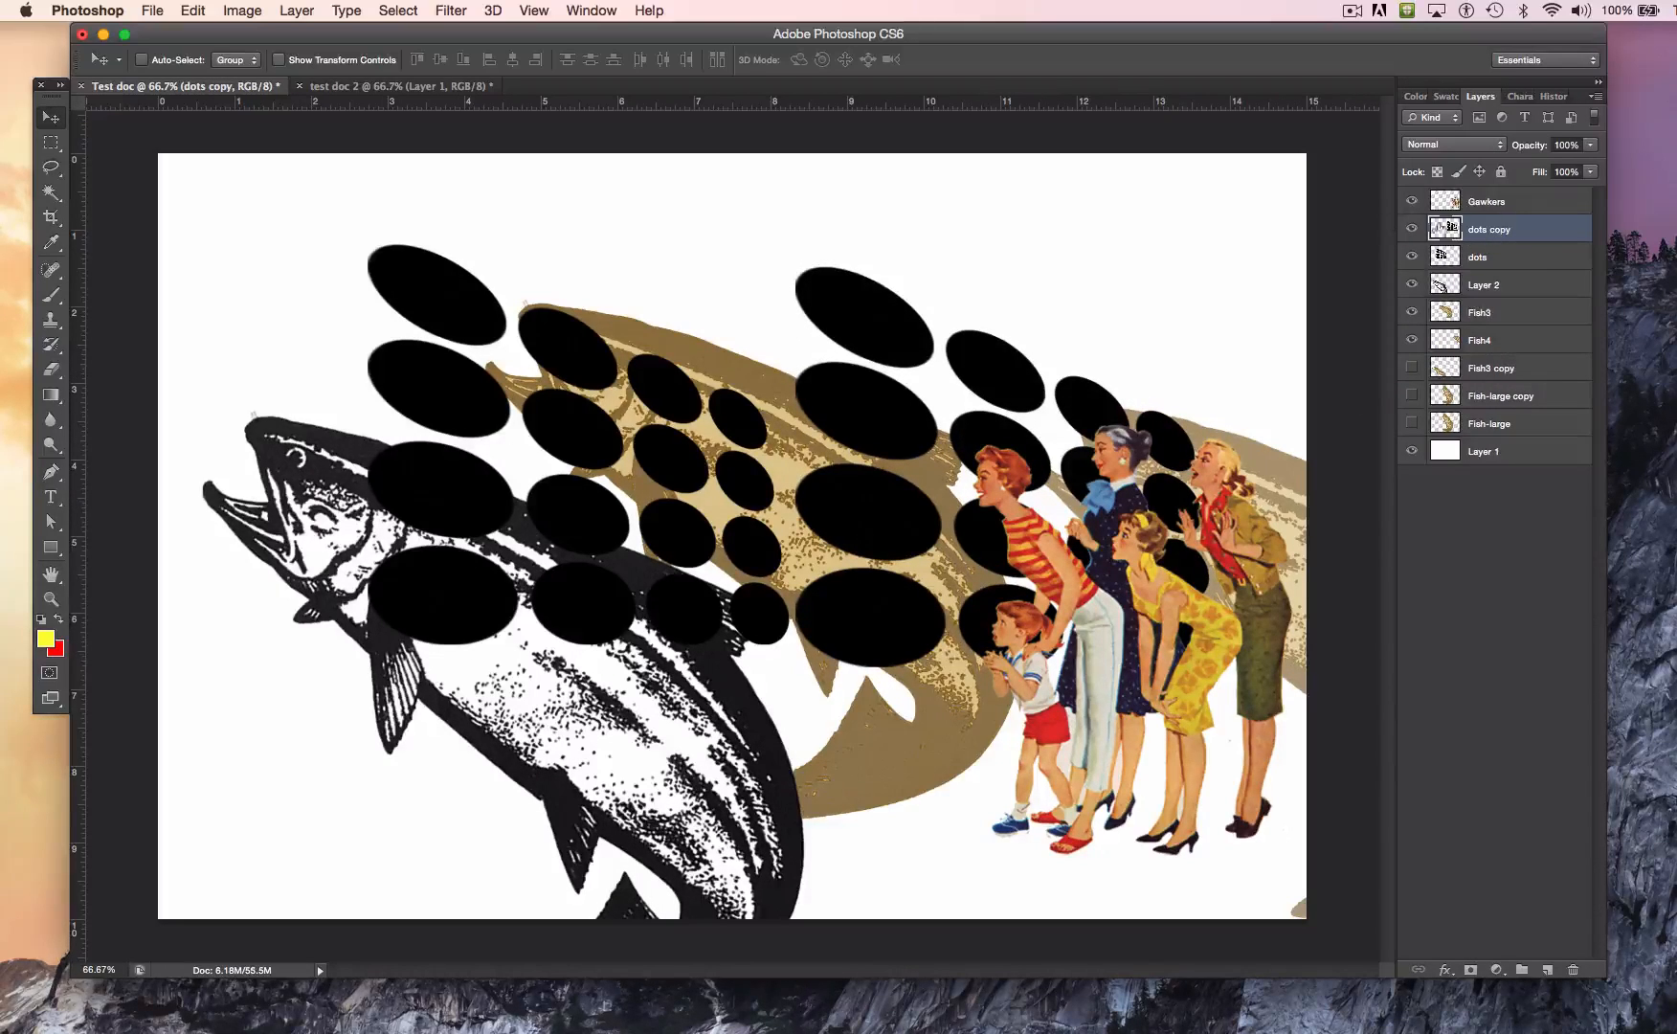
Step: Hide the Gawkers layer, scale the dots copy layer to about 55%, and position it over the brown fish beside the larger dots
left_click(1412, 202)
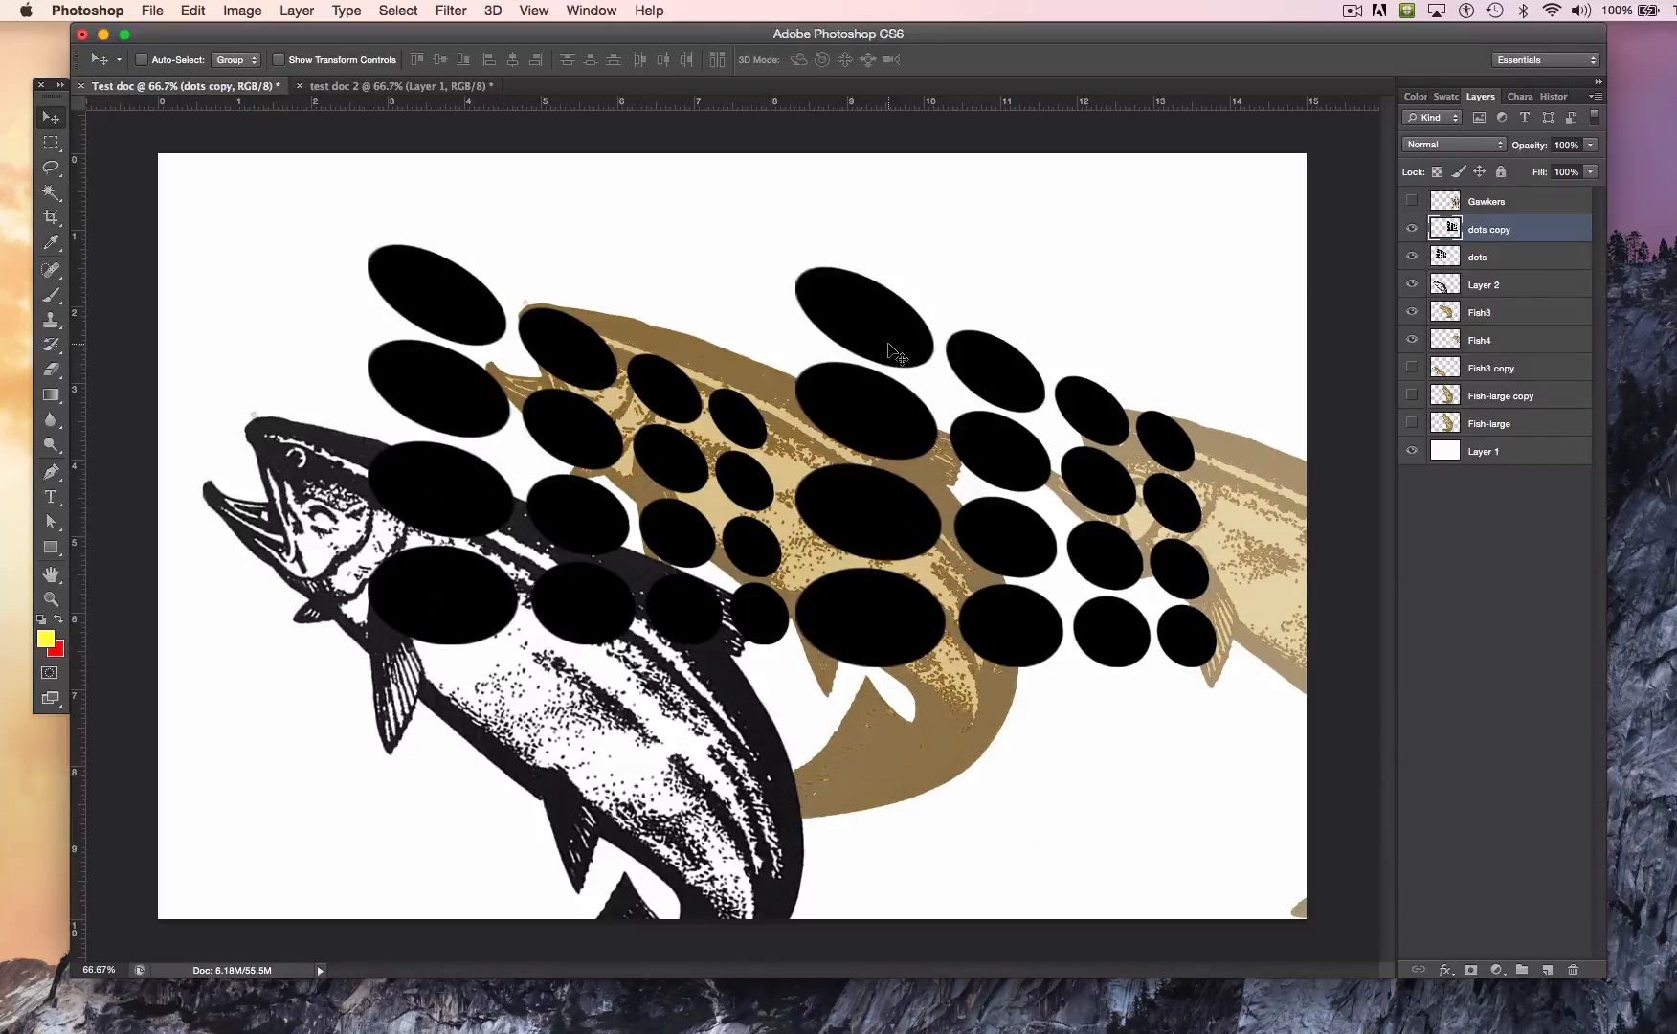
left_click(185, 11)
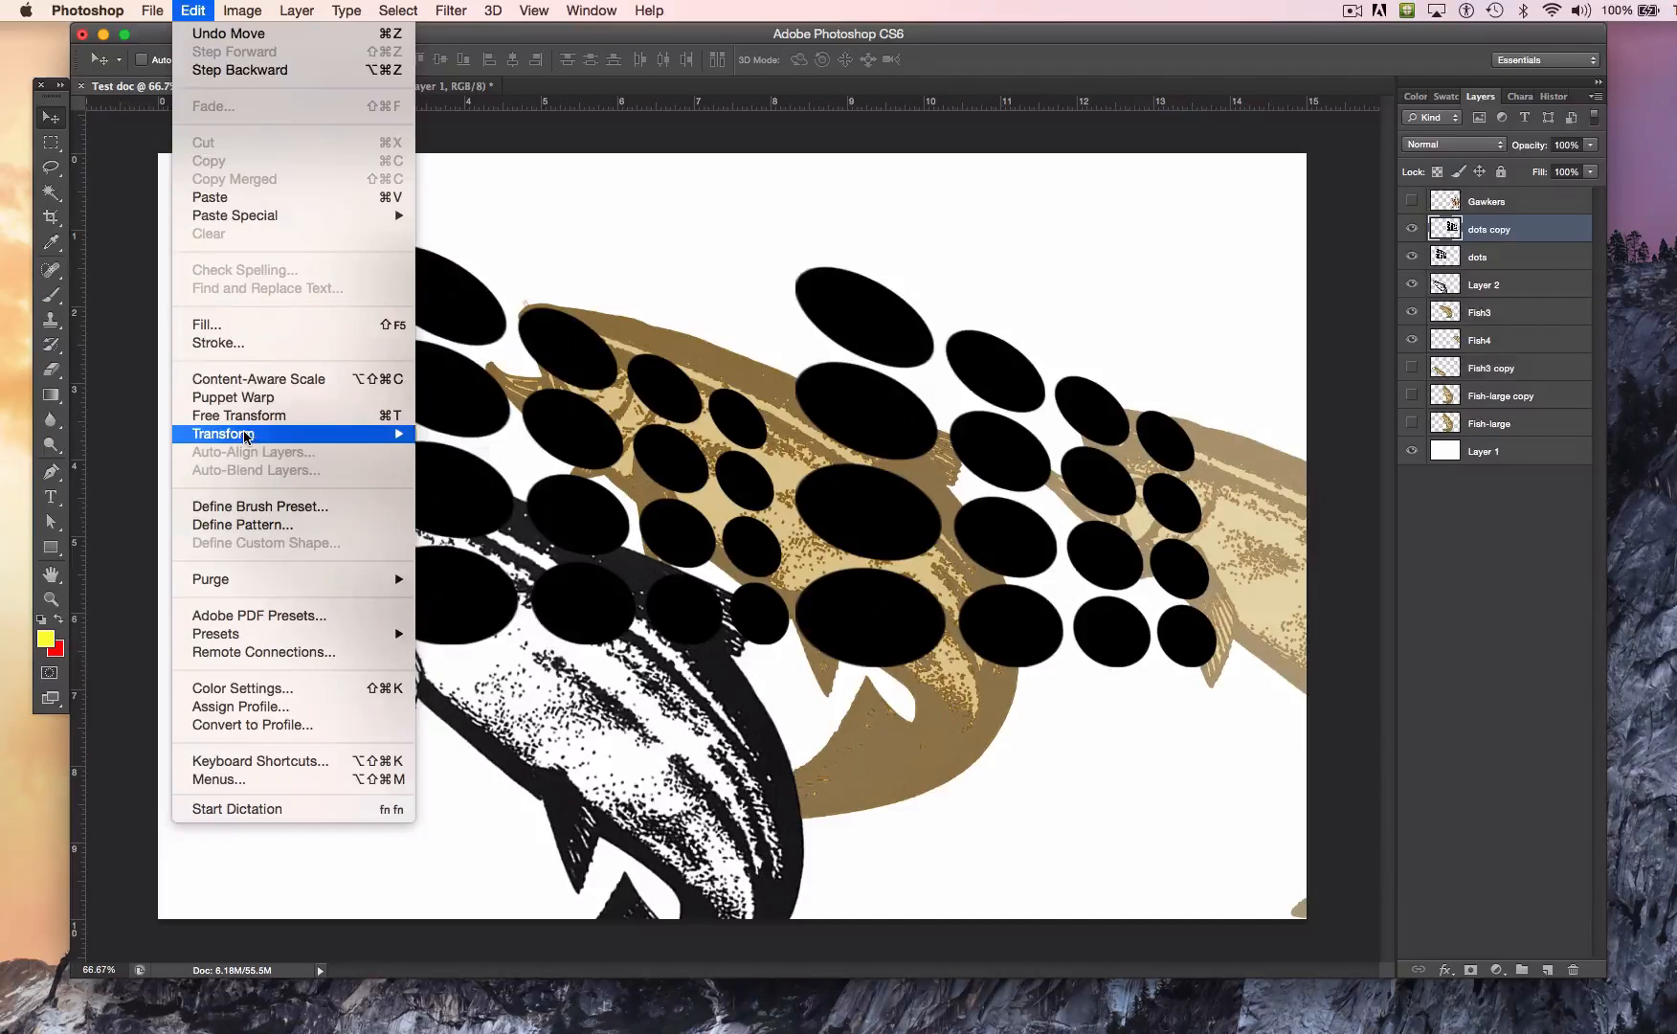
mouse_move(246, 436)
left_click(481, 542)
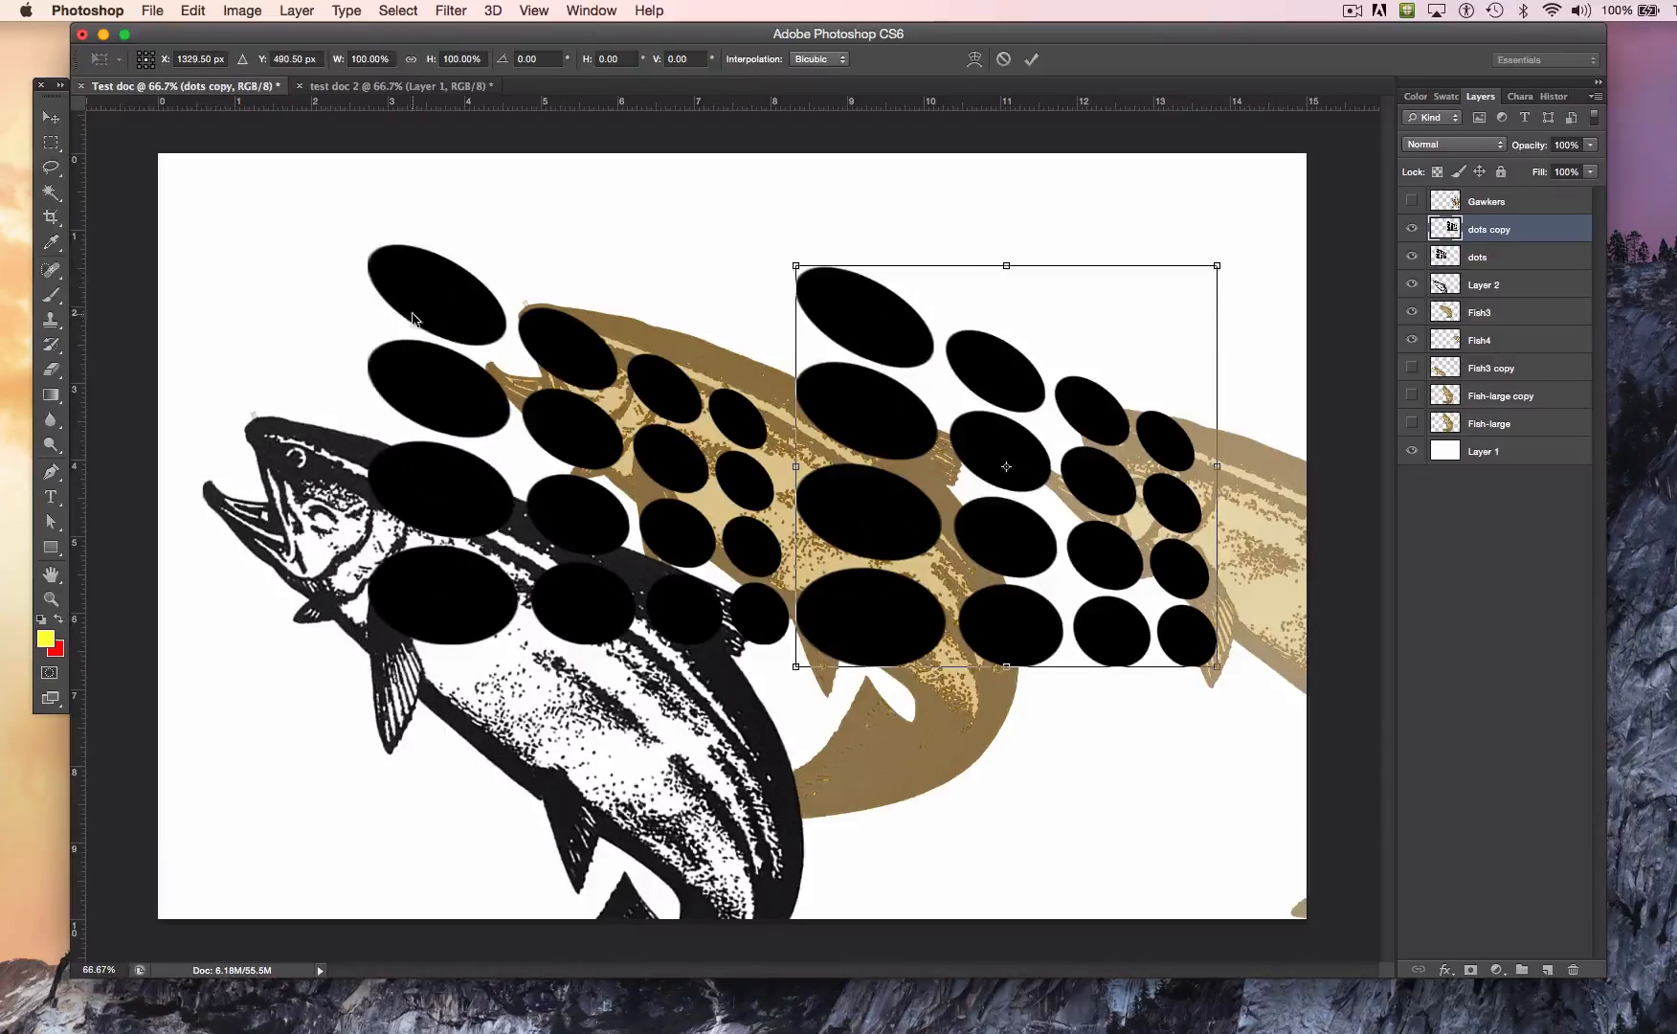
left_click(192, 10)
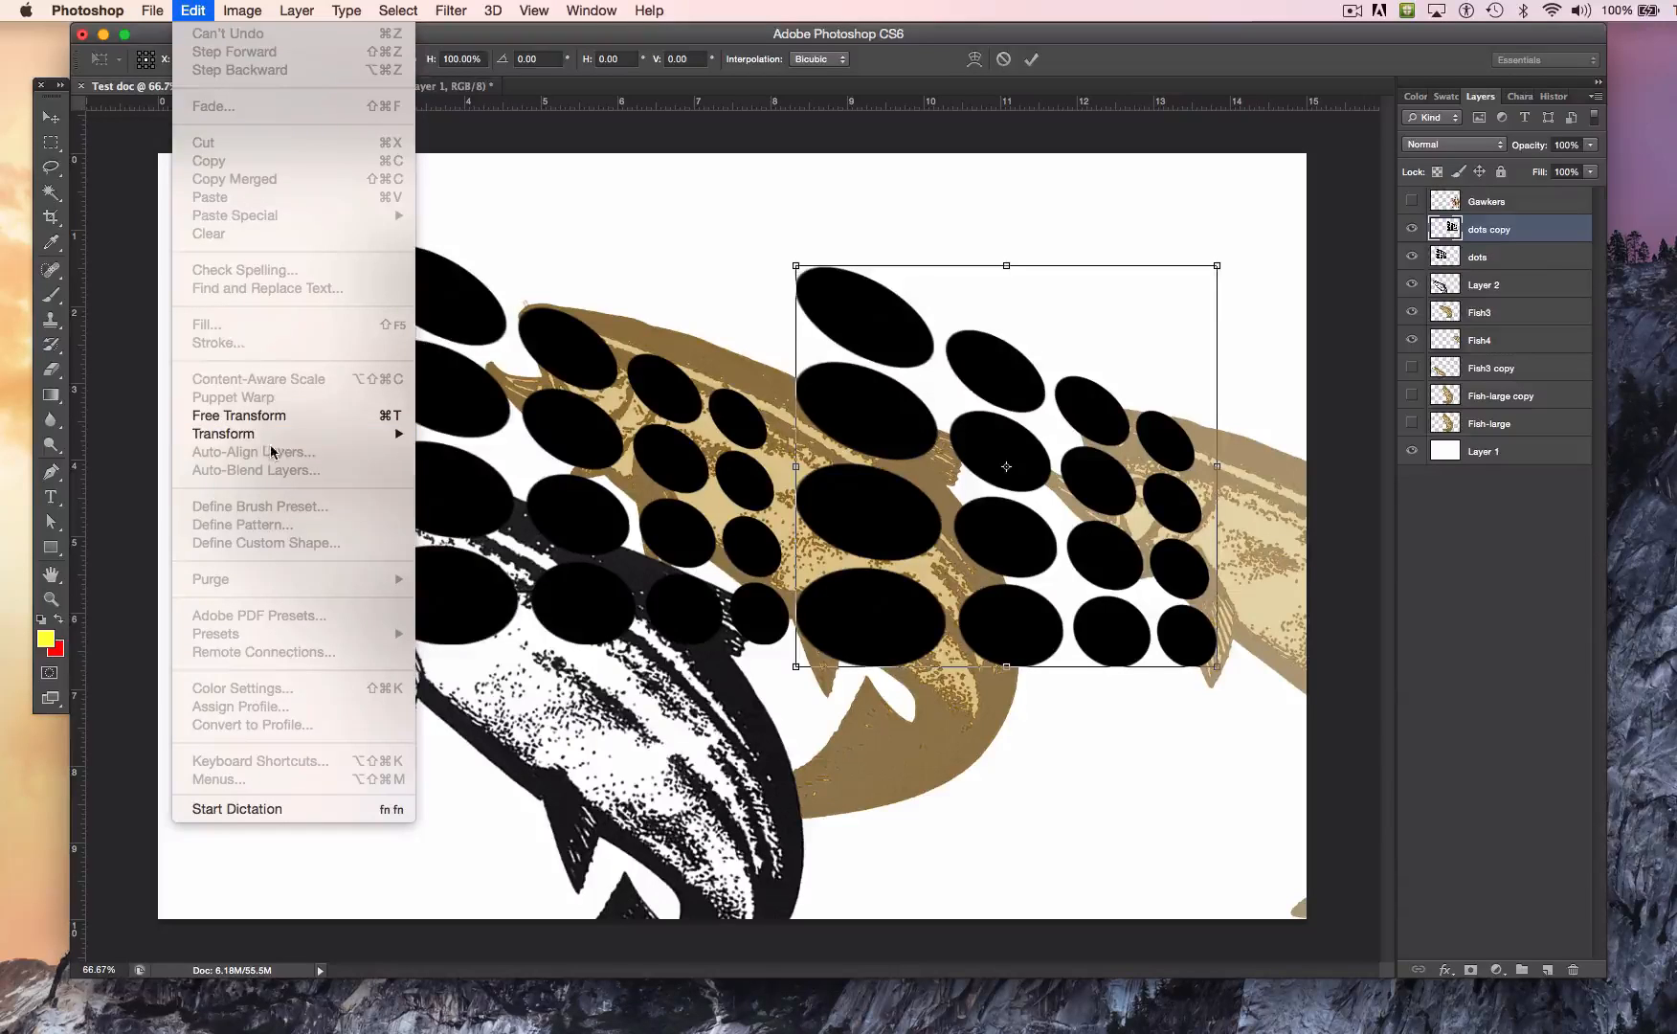
mouse_move(280, 436)
left_click(484, 470)
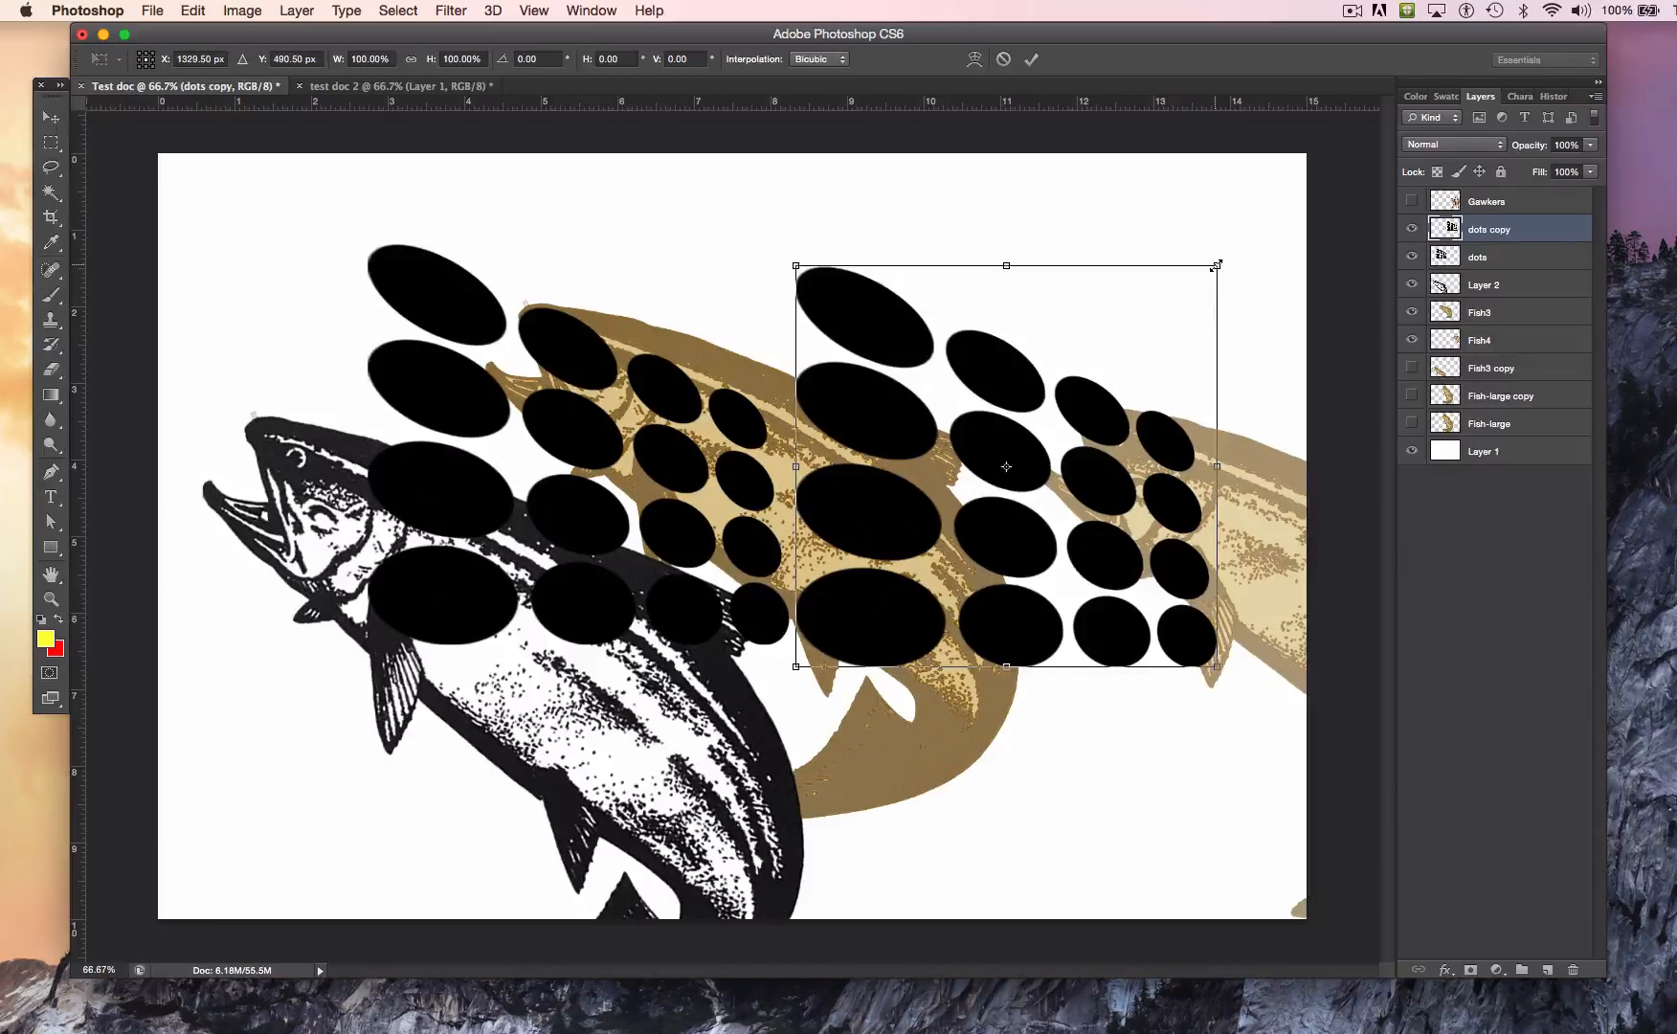
left_click_drag(1215, 265, 1026, 447)
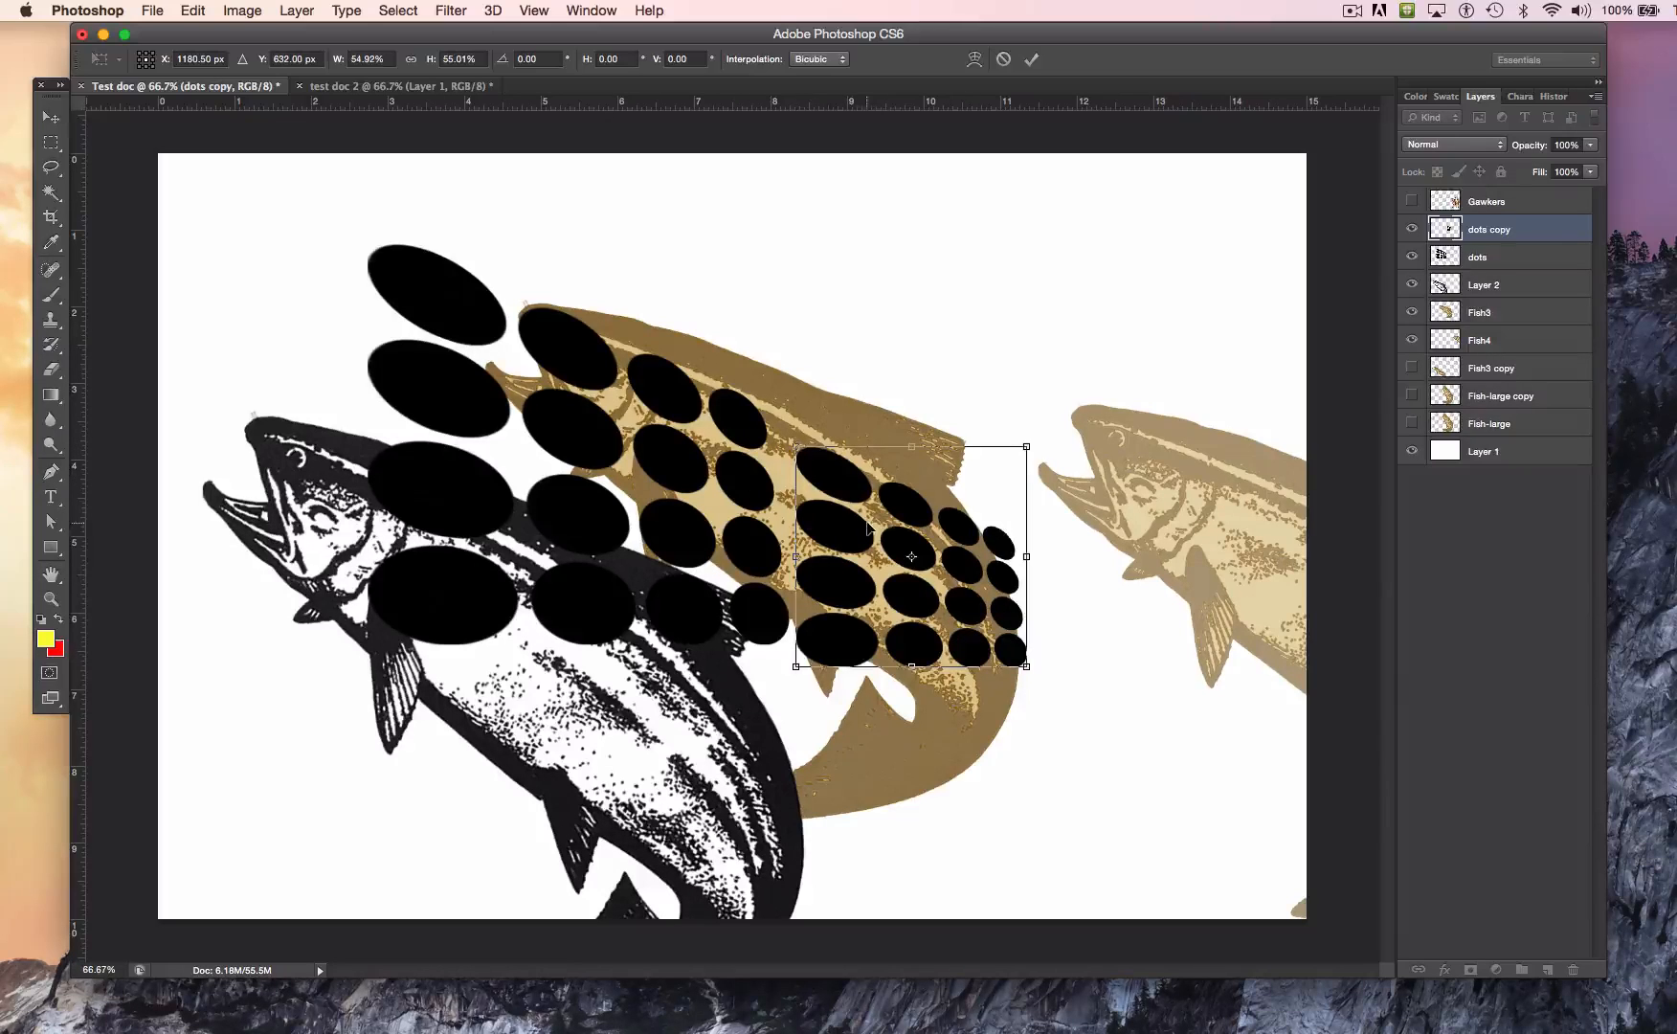
left_click_drag(840, 542, 841, 518)
Step: Distort the dots copy by adjusting its corners so its rows continue the larger dots' tapering pattern across the brown fish
left_click(194, 10)
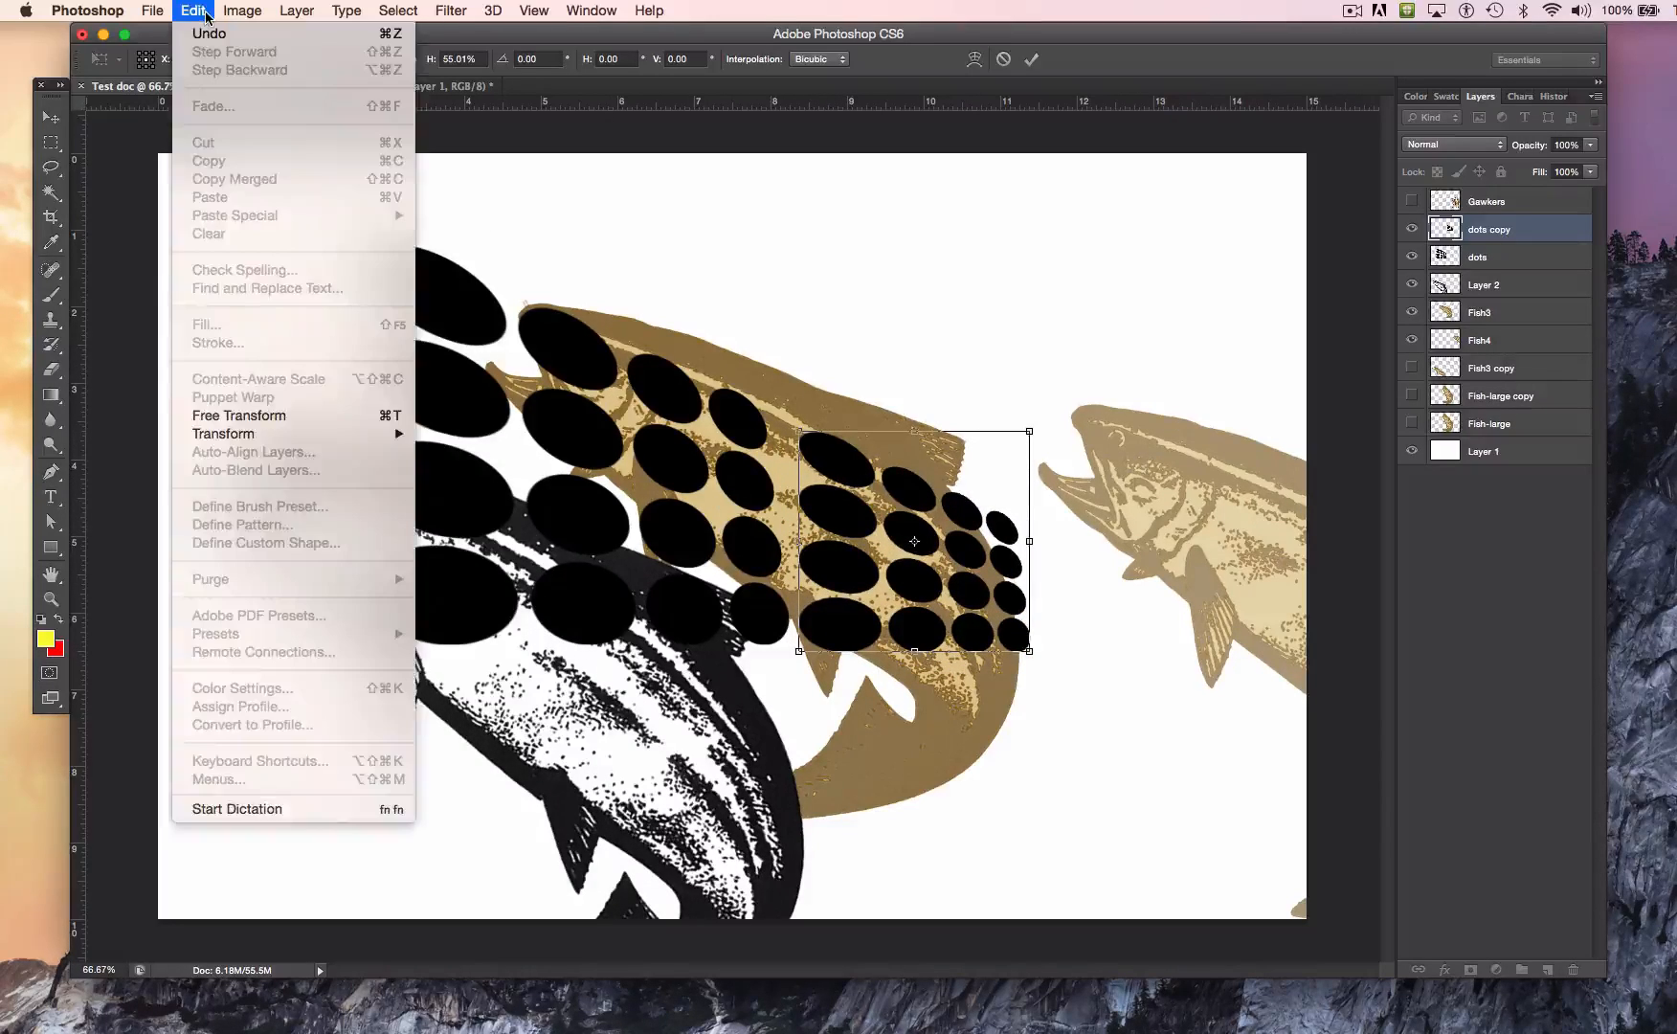
mouse_move(363, 433)
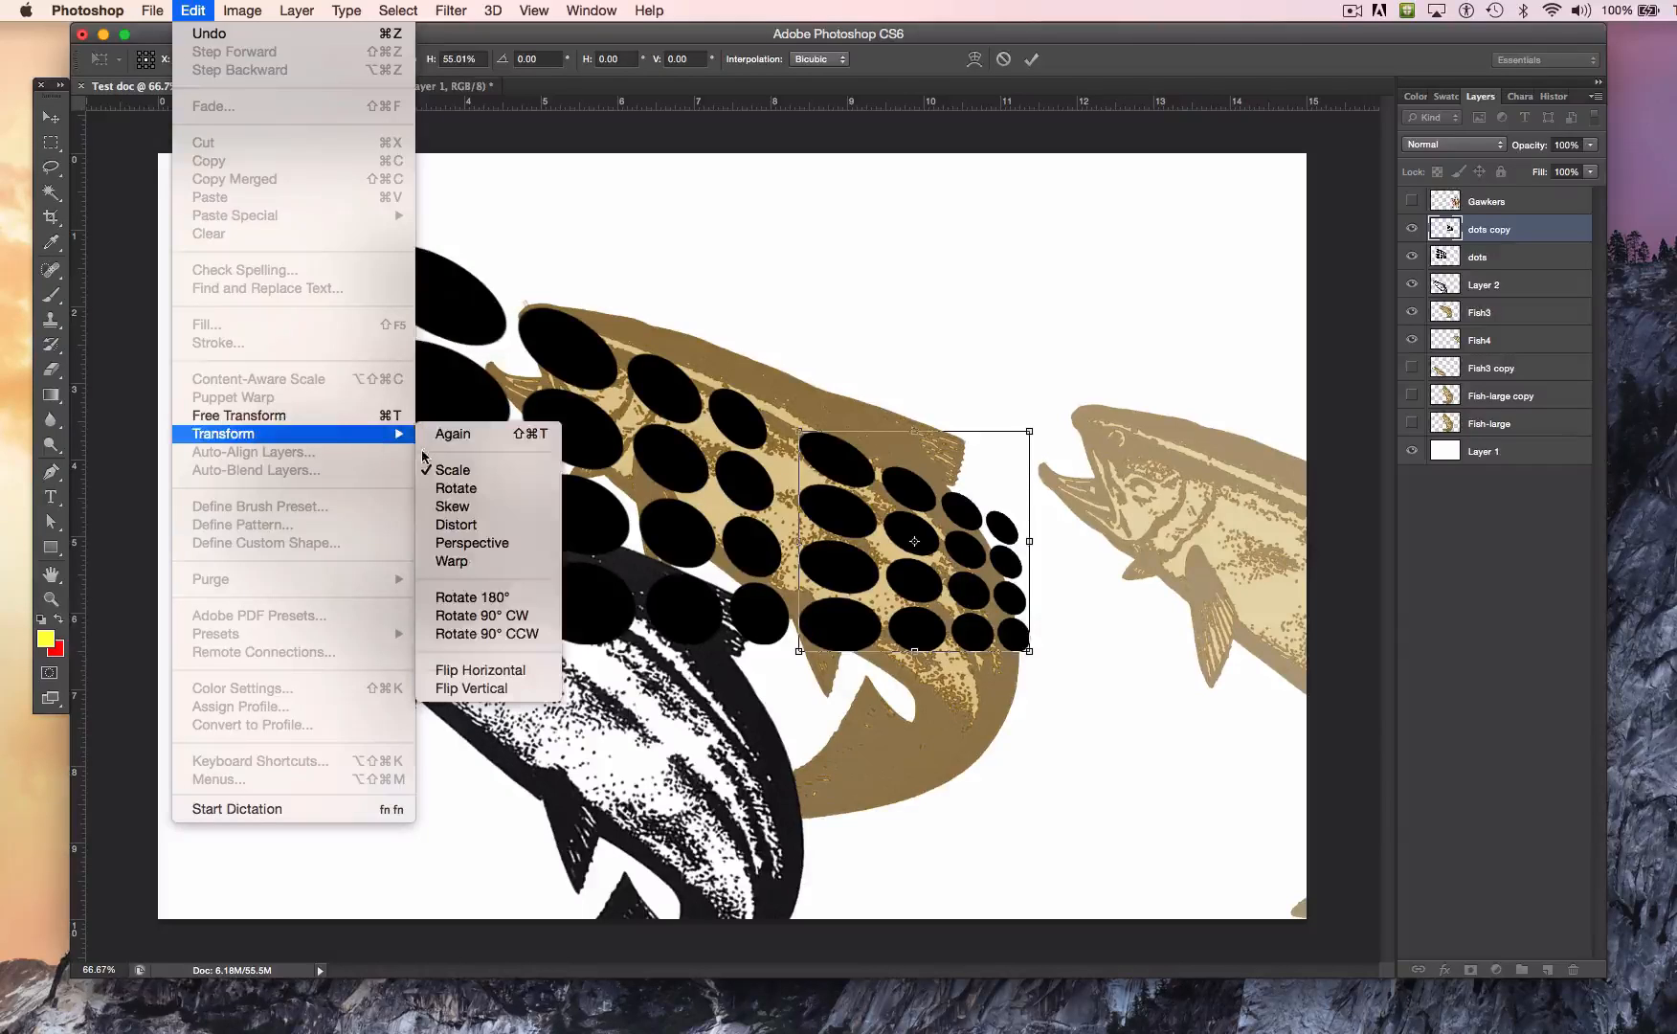
left_click(474, 525)
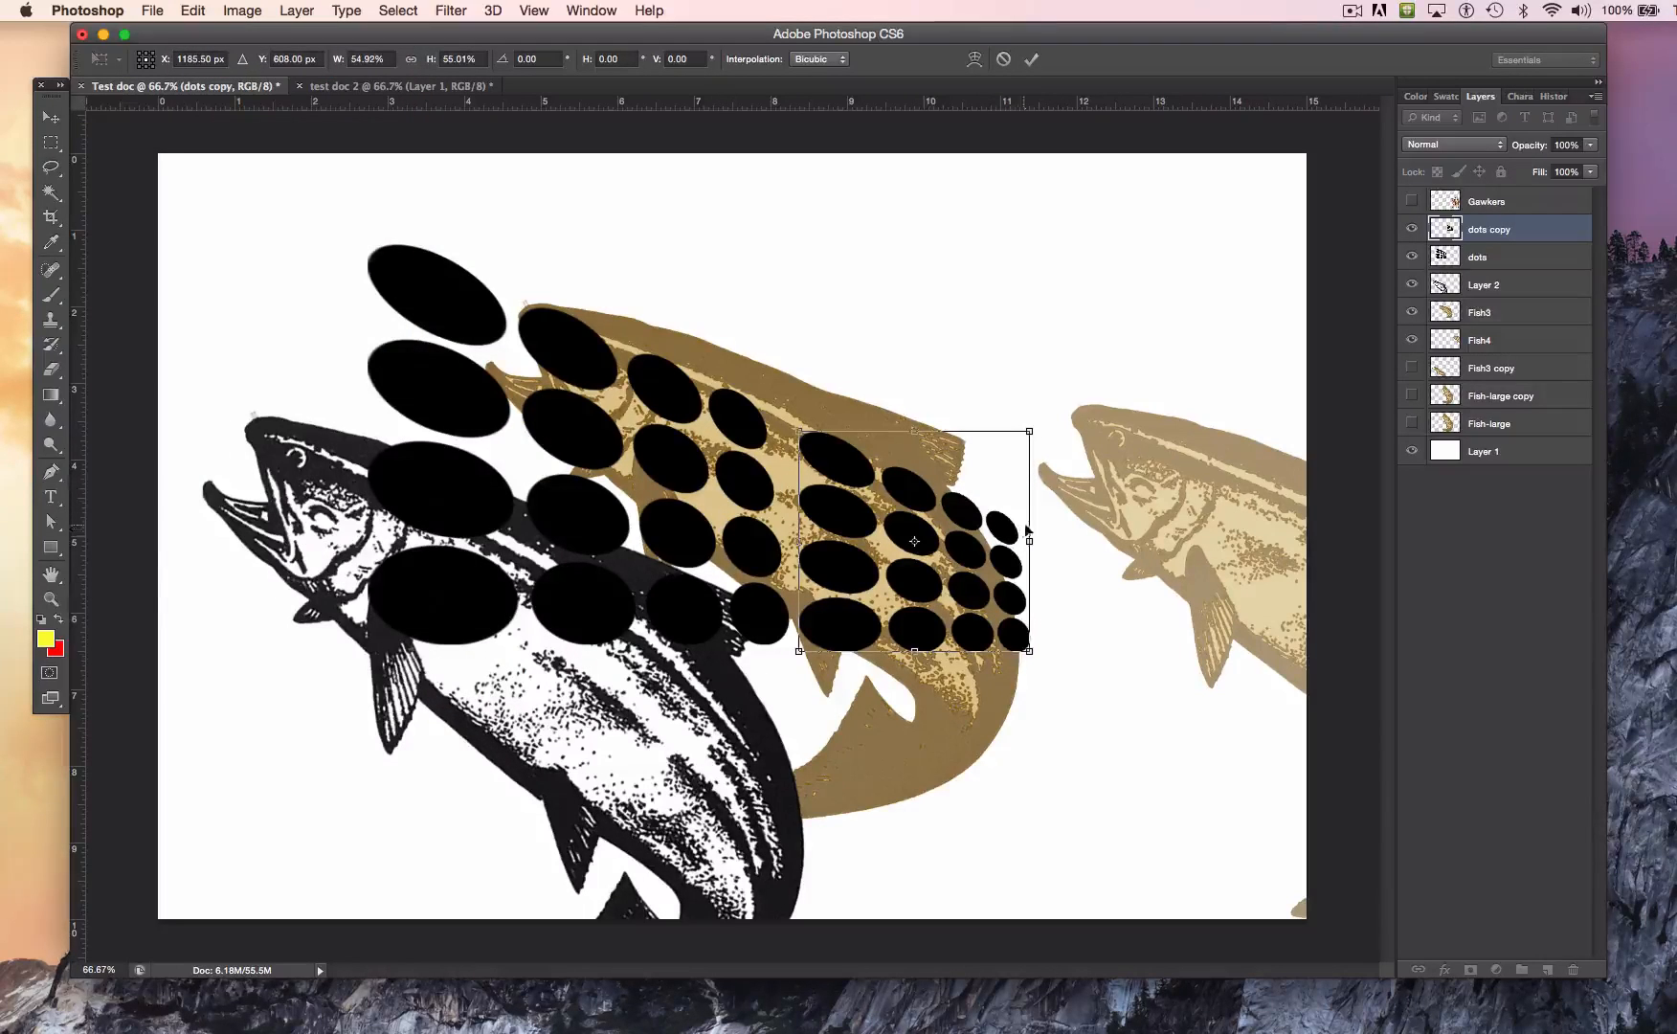
mouse_move(799, 431)
left_mouse_down()
mouse_move(766, 413)
mouse_move(779, 415)
left_mouse_up()
left_click_drag(1002, 540, 961, 531)
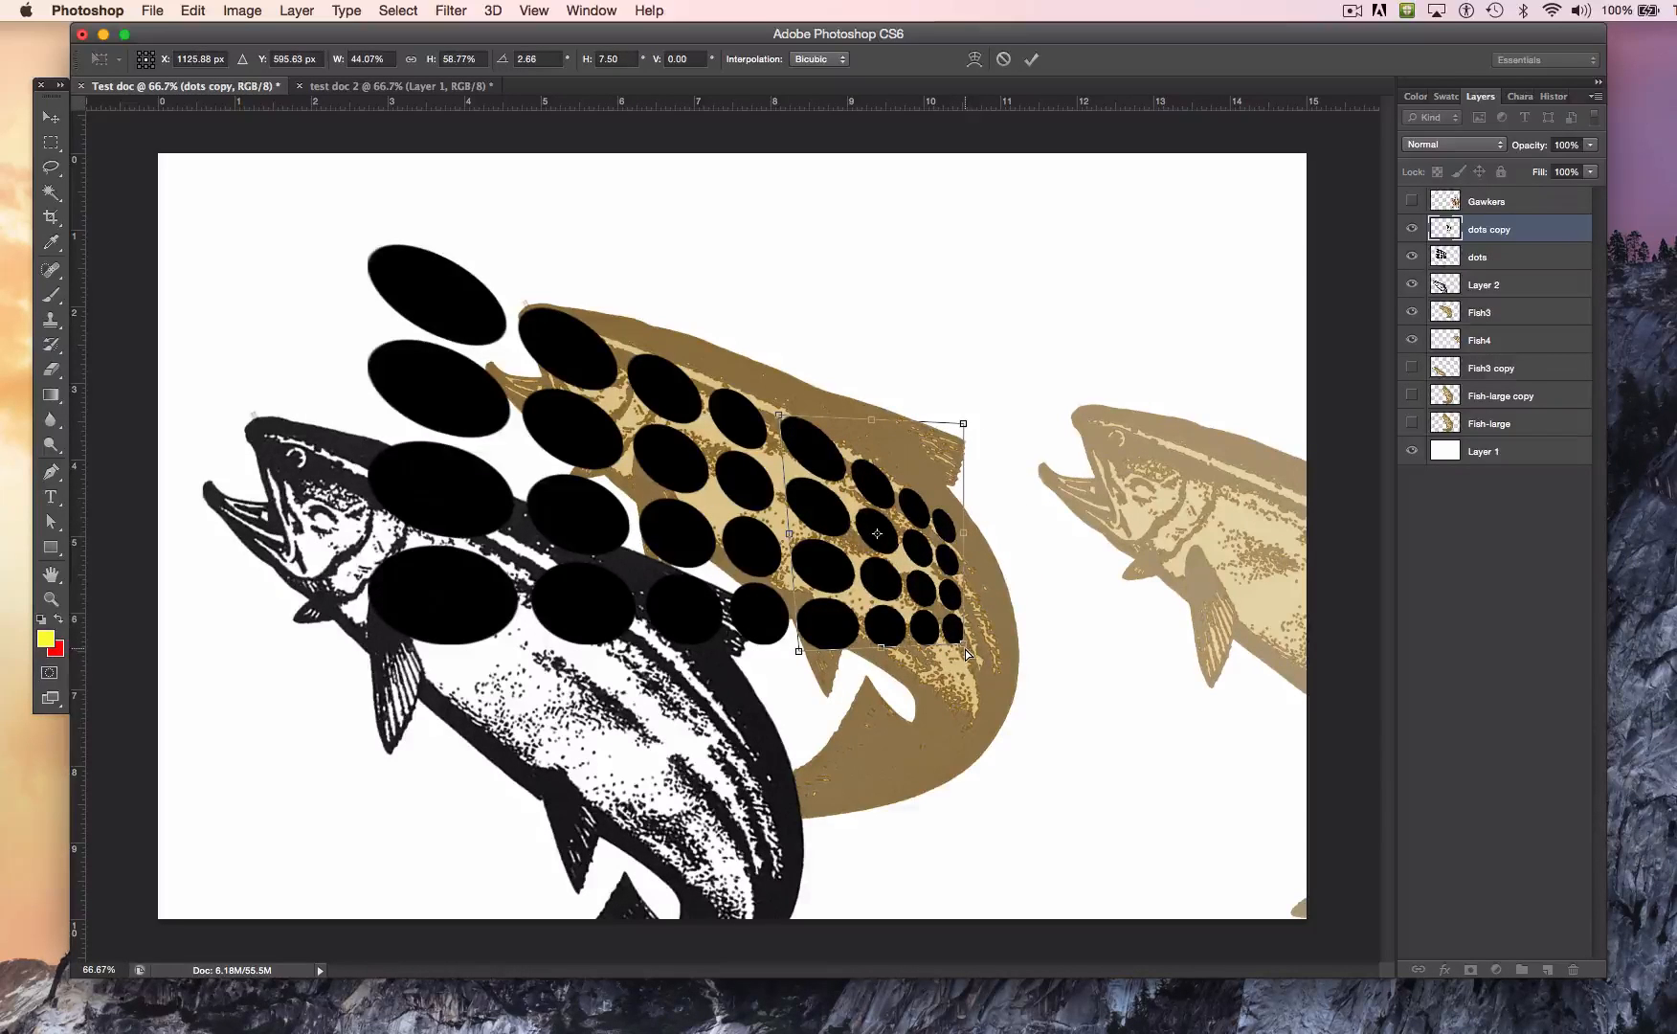
left_click_drag(964, 652, 978, 659)
left_click_drag(971, 542, 956, 518)
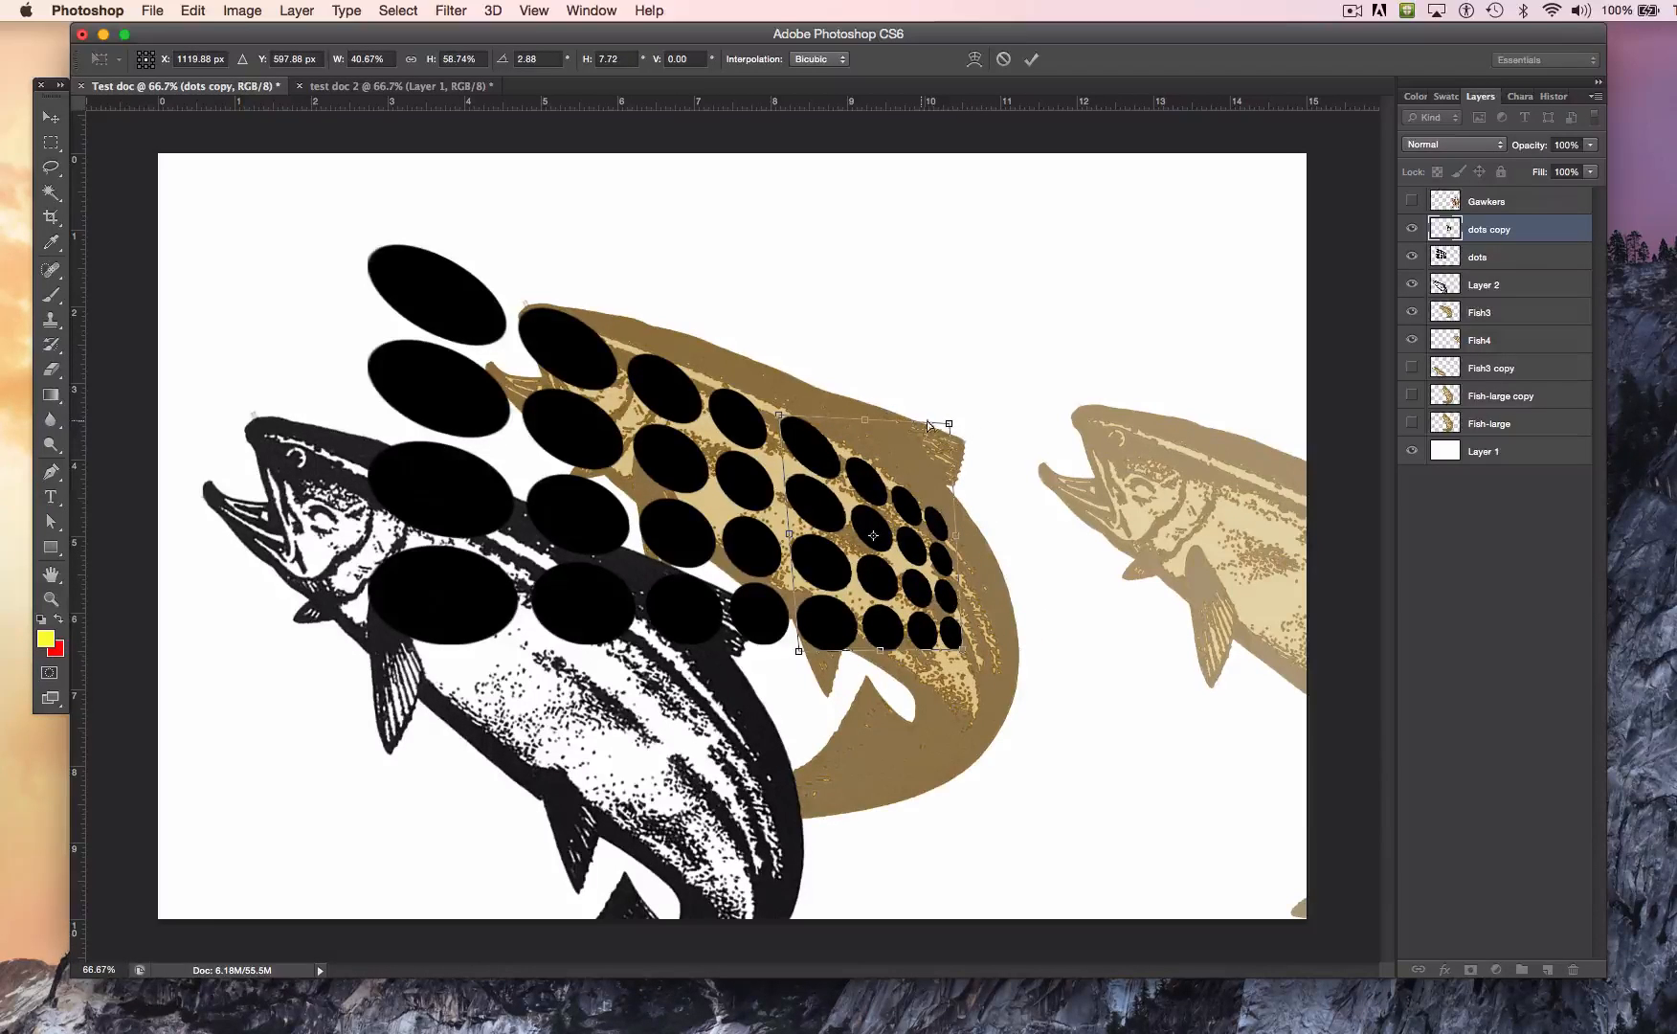
left_click_drag(948, 424, 948, 422)
left_click_drag(973, 657, 976, 655)
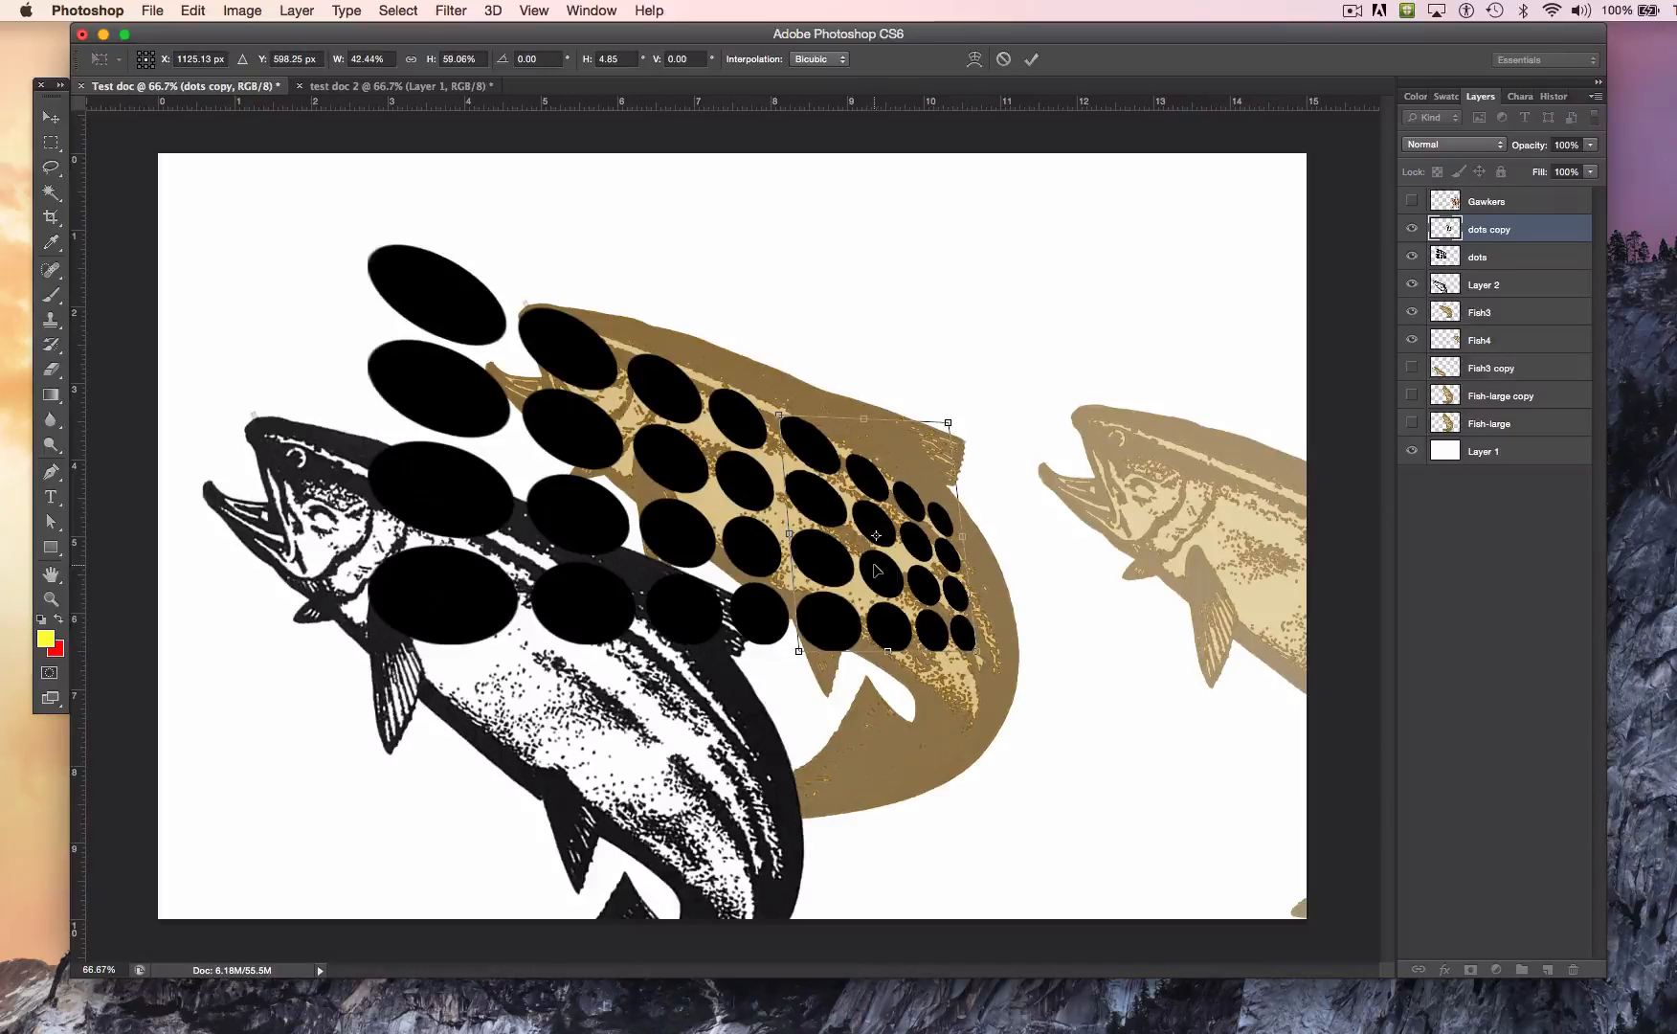
key("Return")
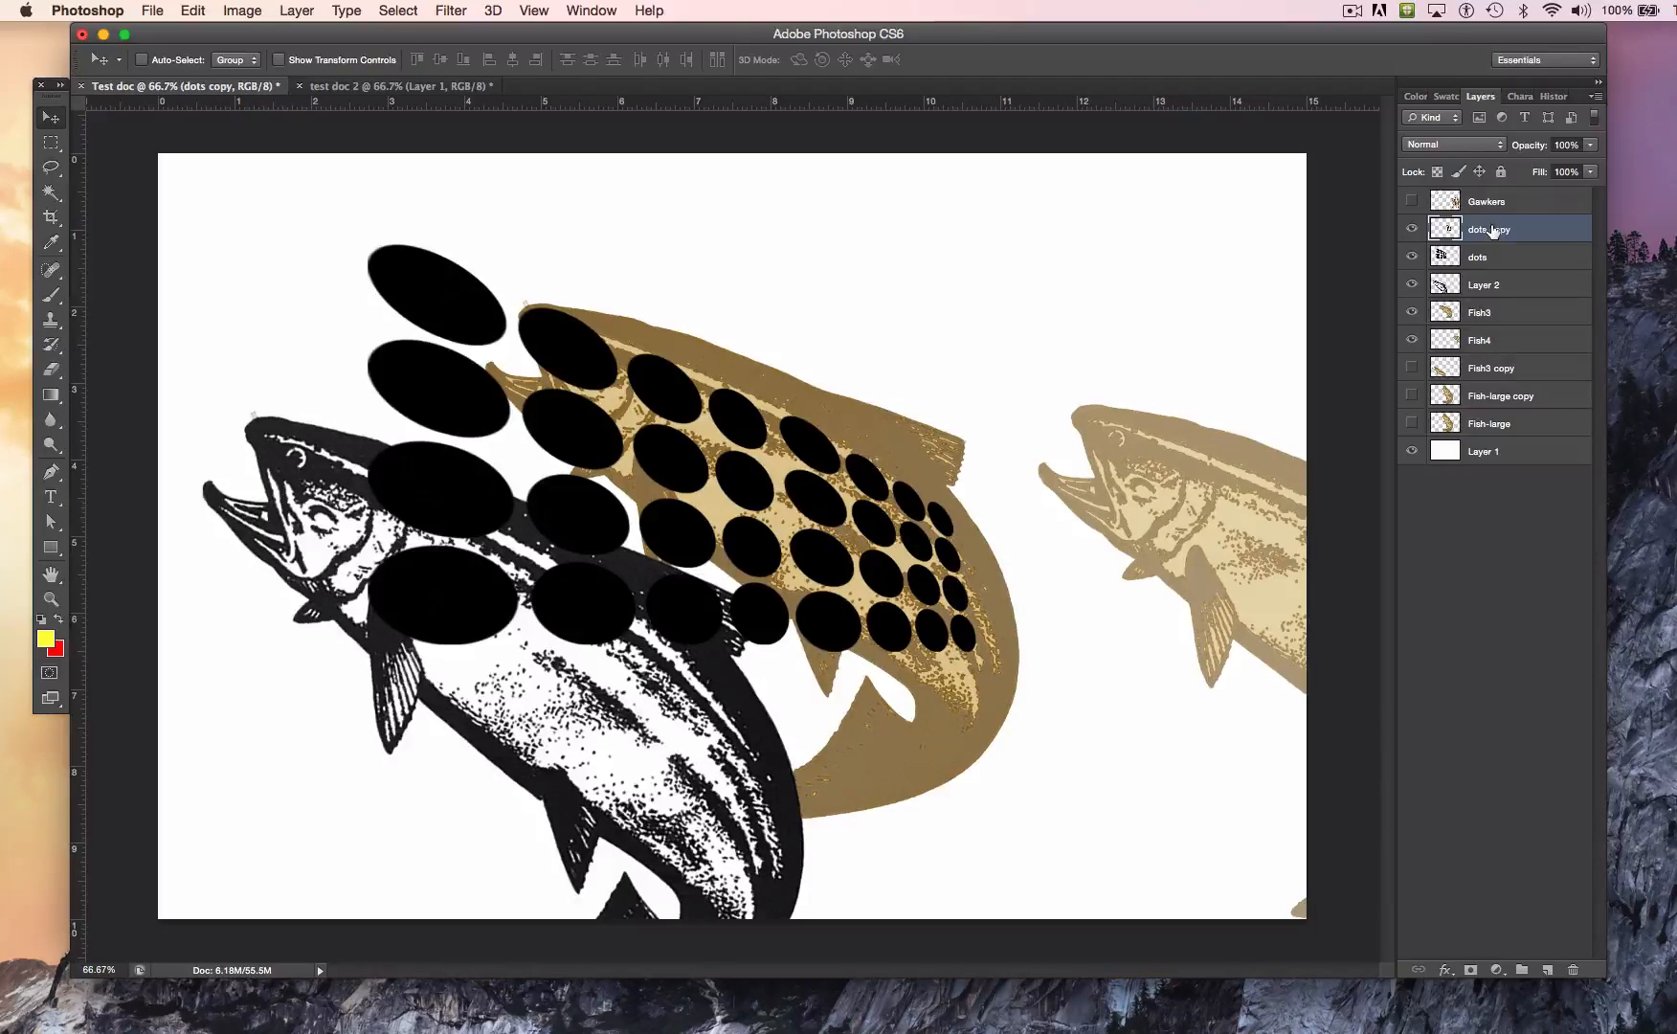
Step: Select the dots and dots copy layers together, move them slightly down and right, and merge them into one layer
left_click(1480, 255, "shift")
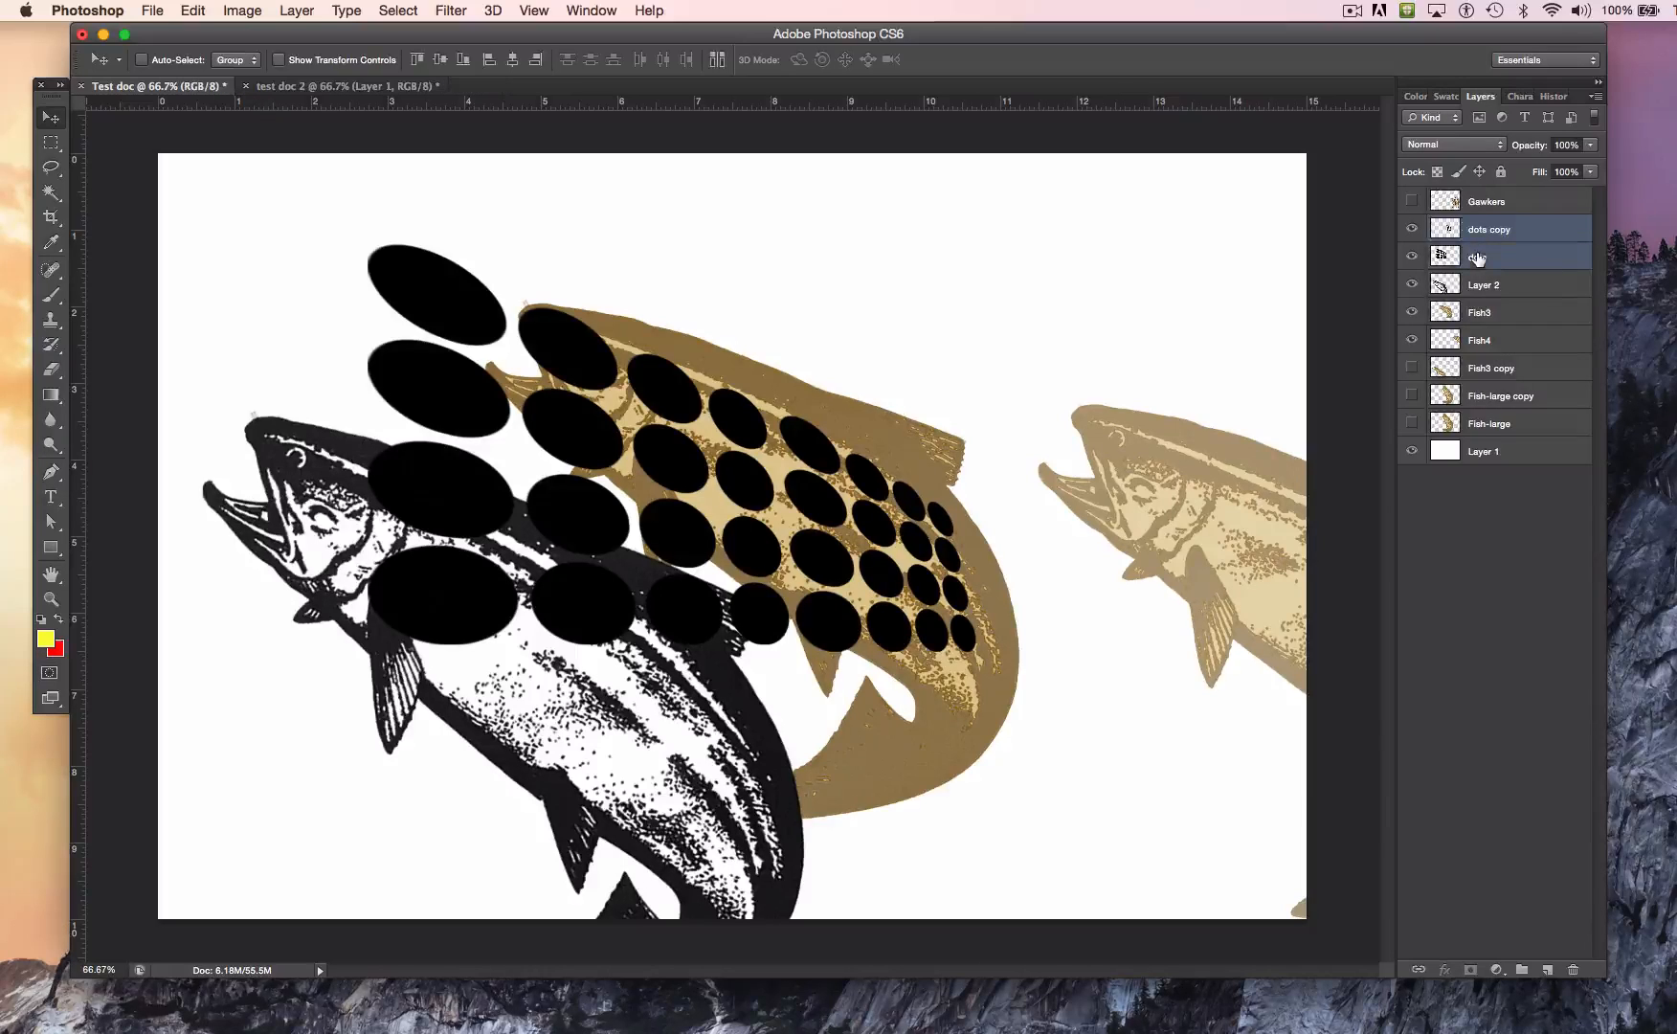
left_click_drag(901, 528, 926, 564)
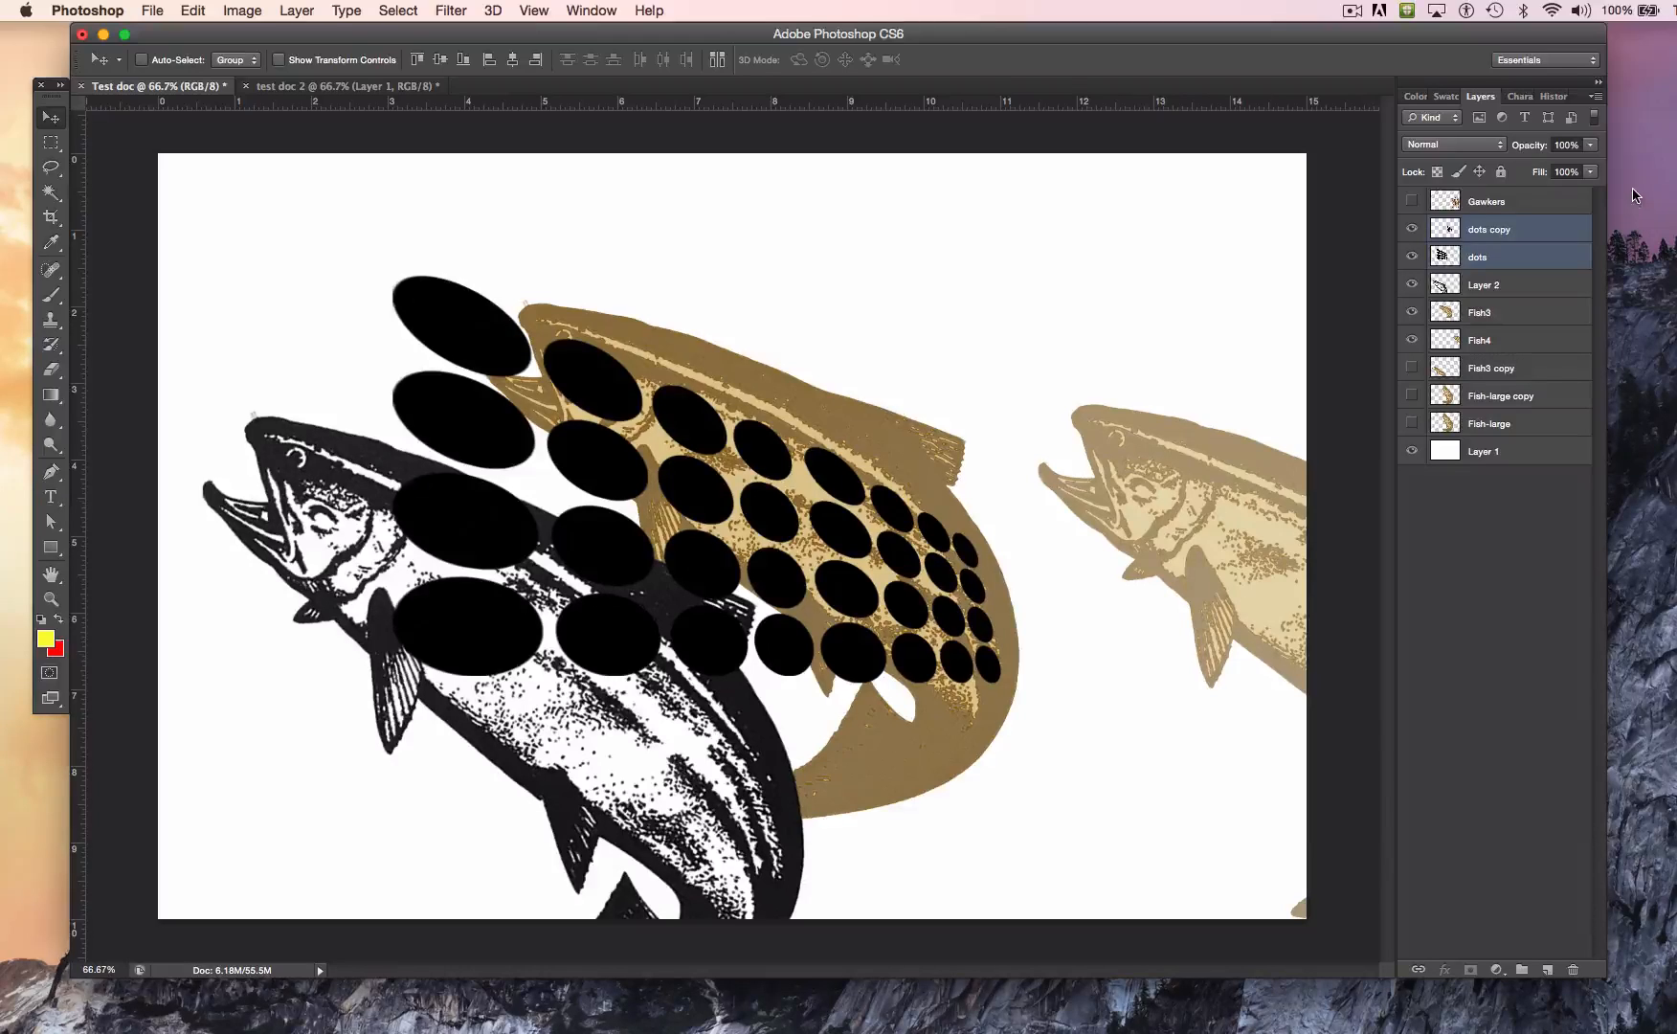
left_click(1594, 98)
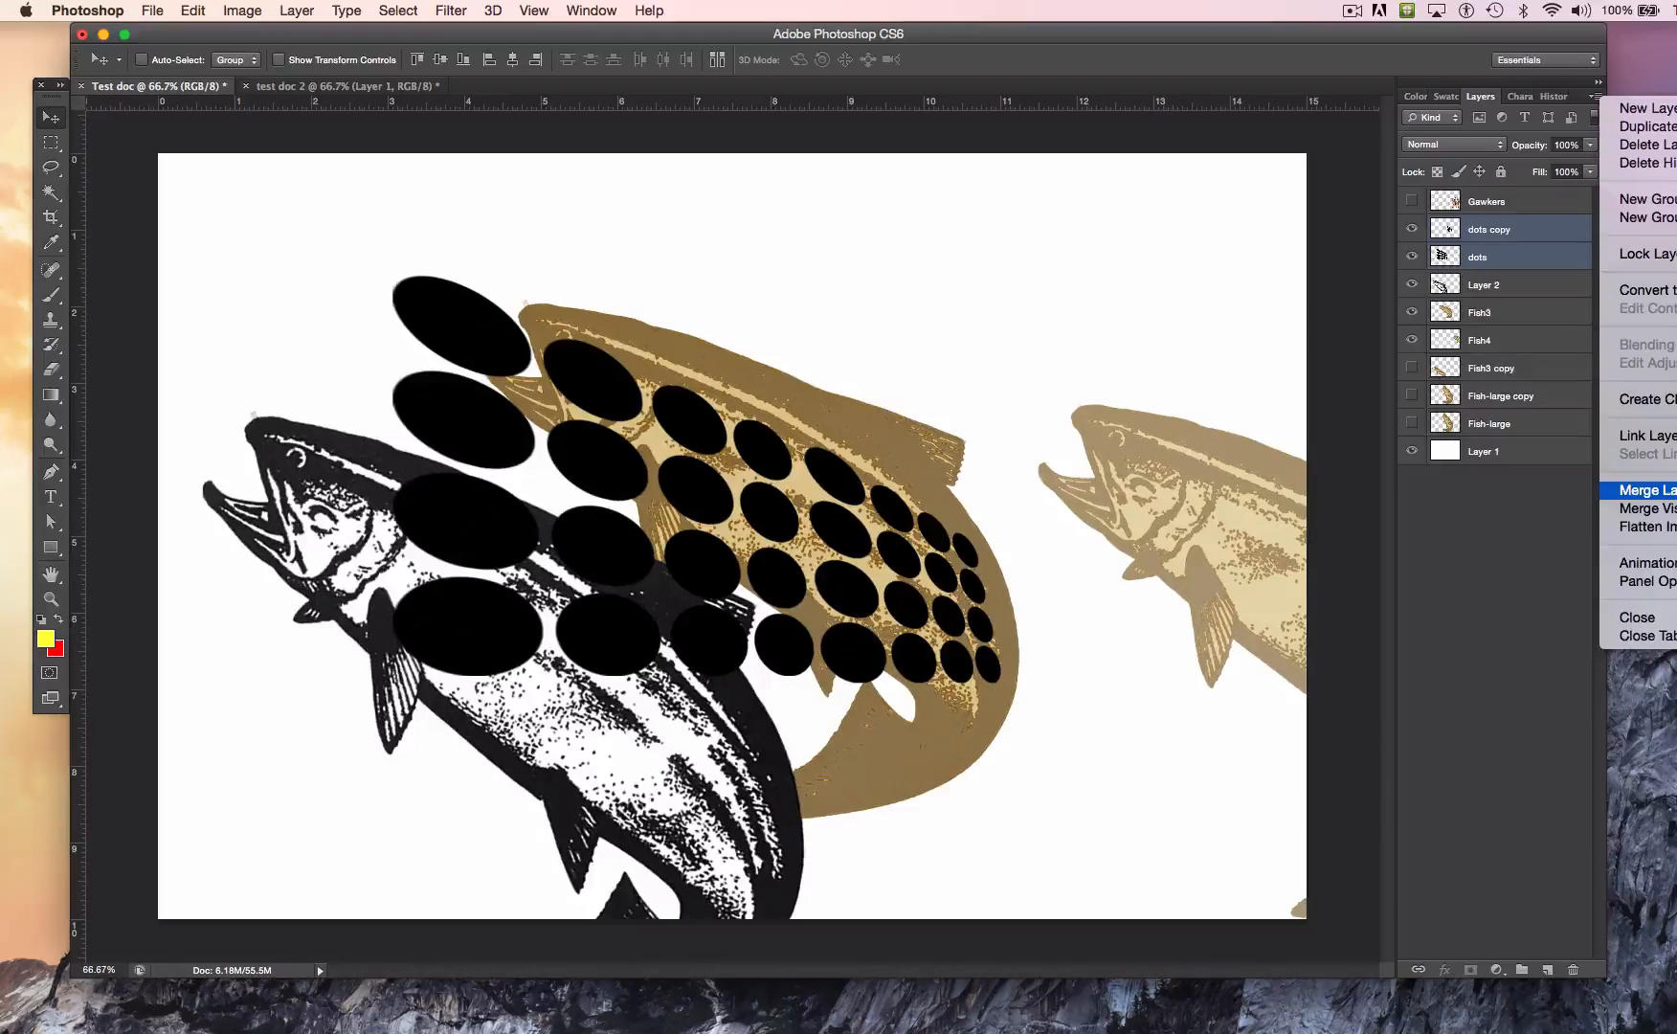
left_click(1646, 489)
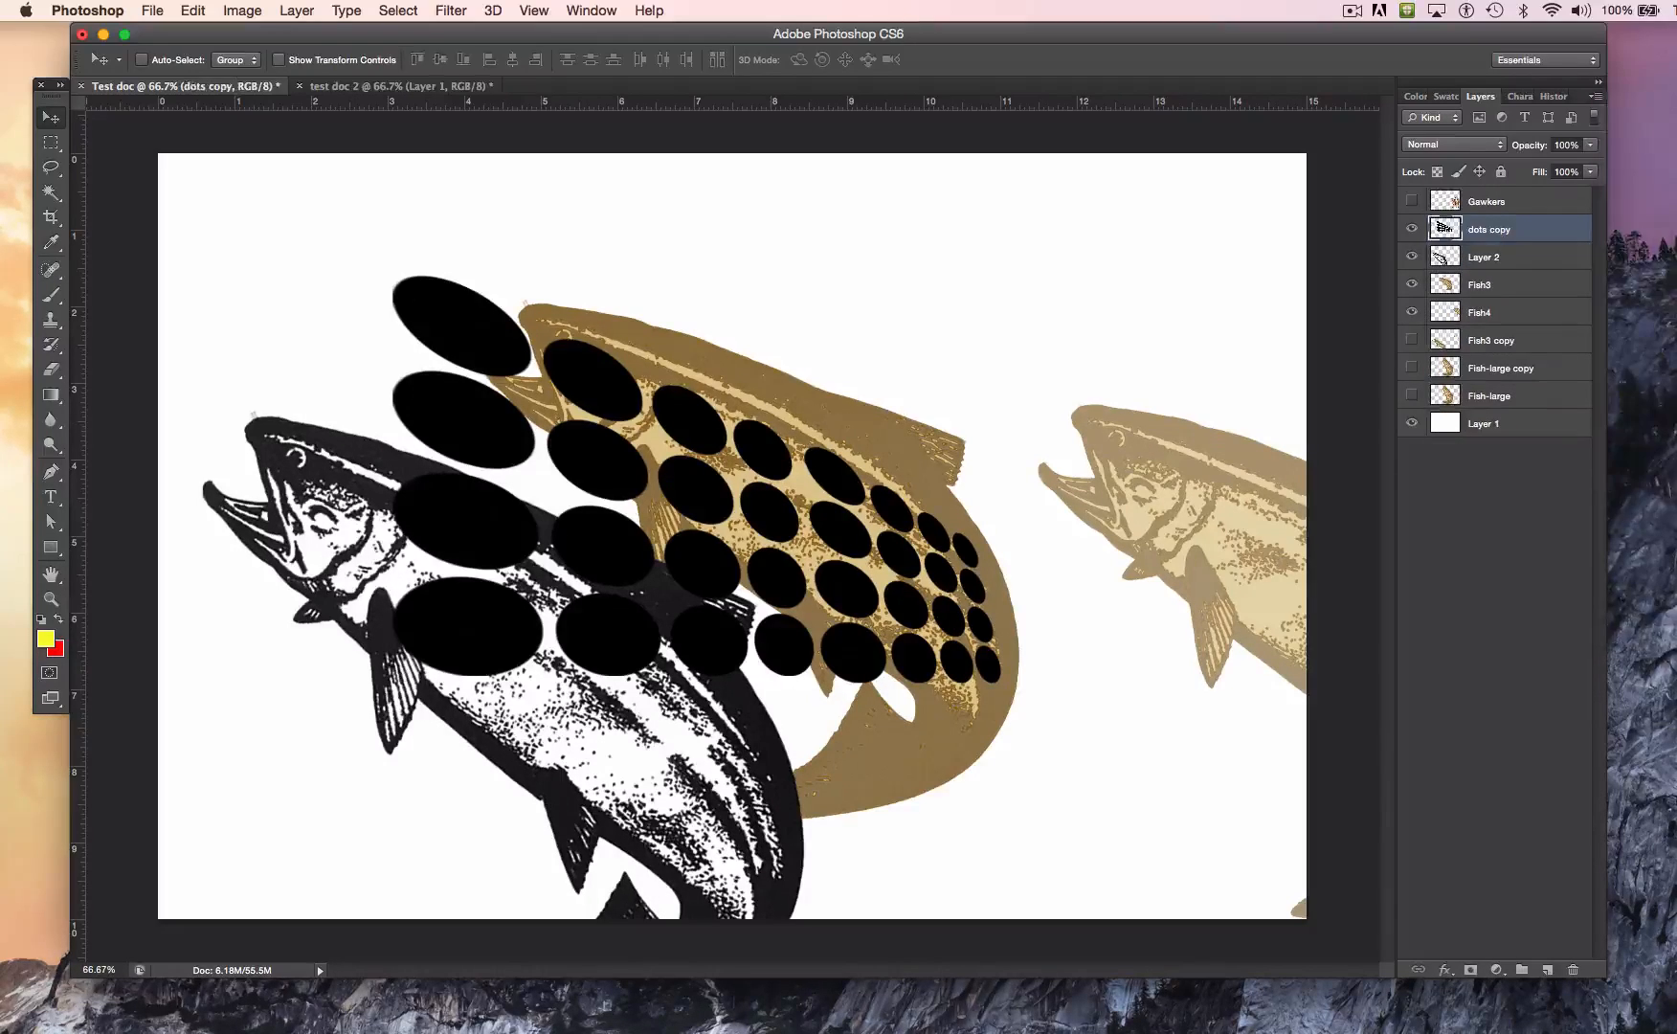
Step: Move the merged dots up and left, and revert the document to the Merge Layers history state
left_click(1411, 229)
left_click(1412, 229)
left_click_drag(701, 508, 616, 428)
left_click(592, 10)
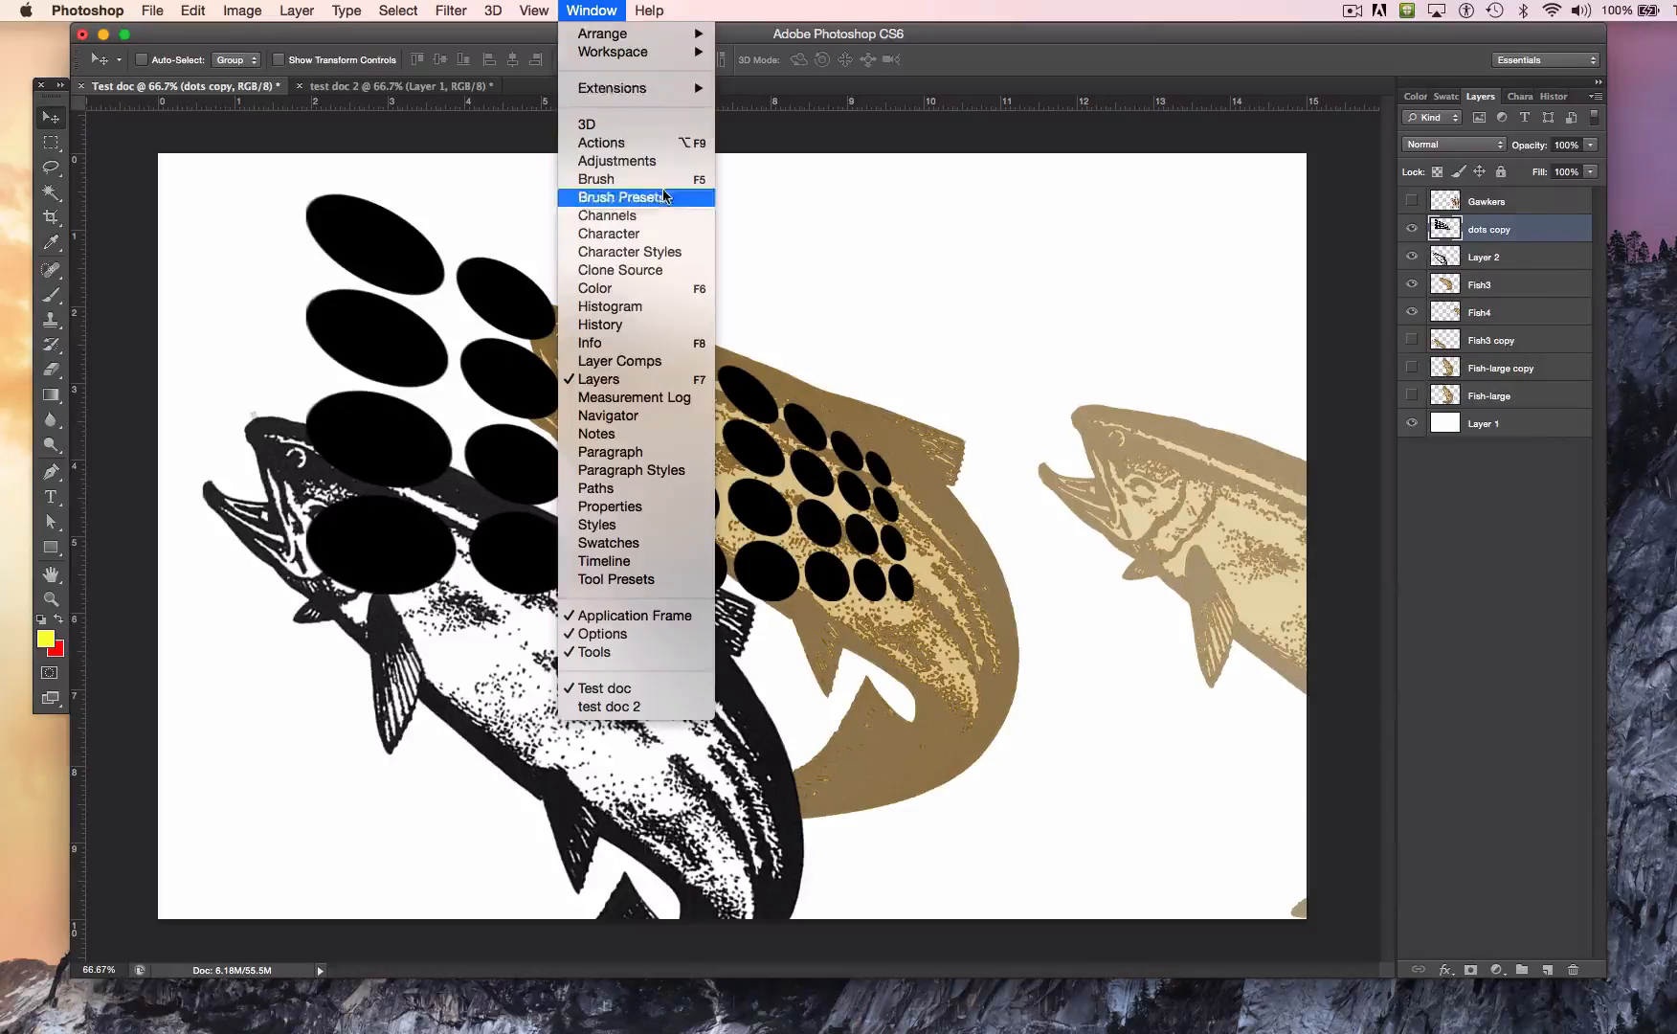
left_click(659, 324)
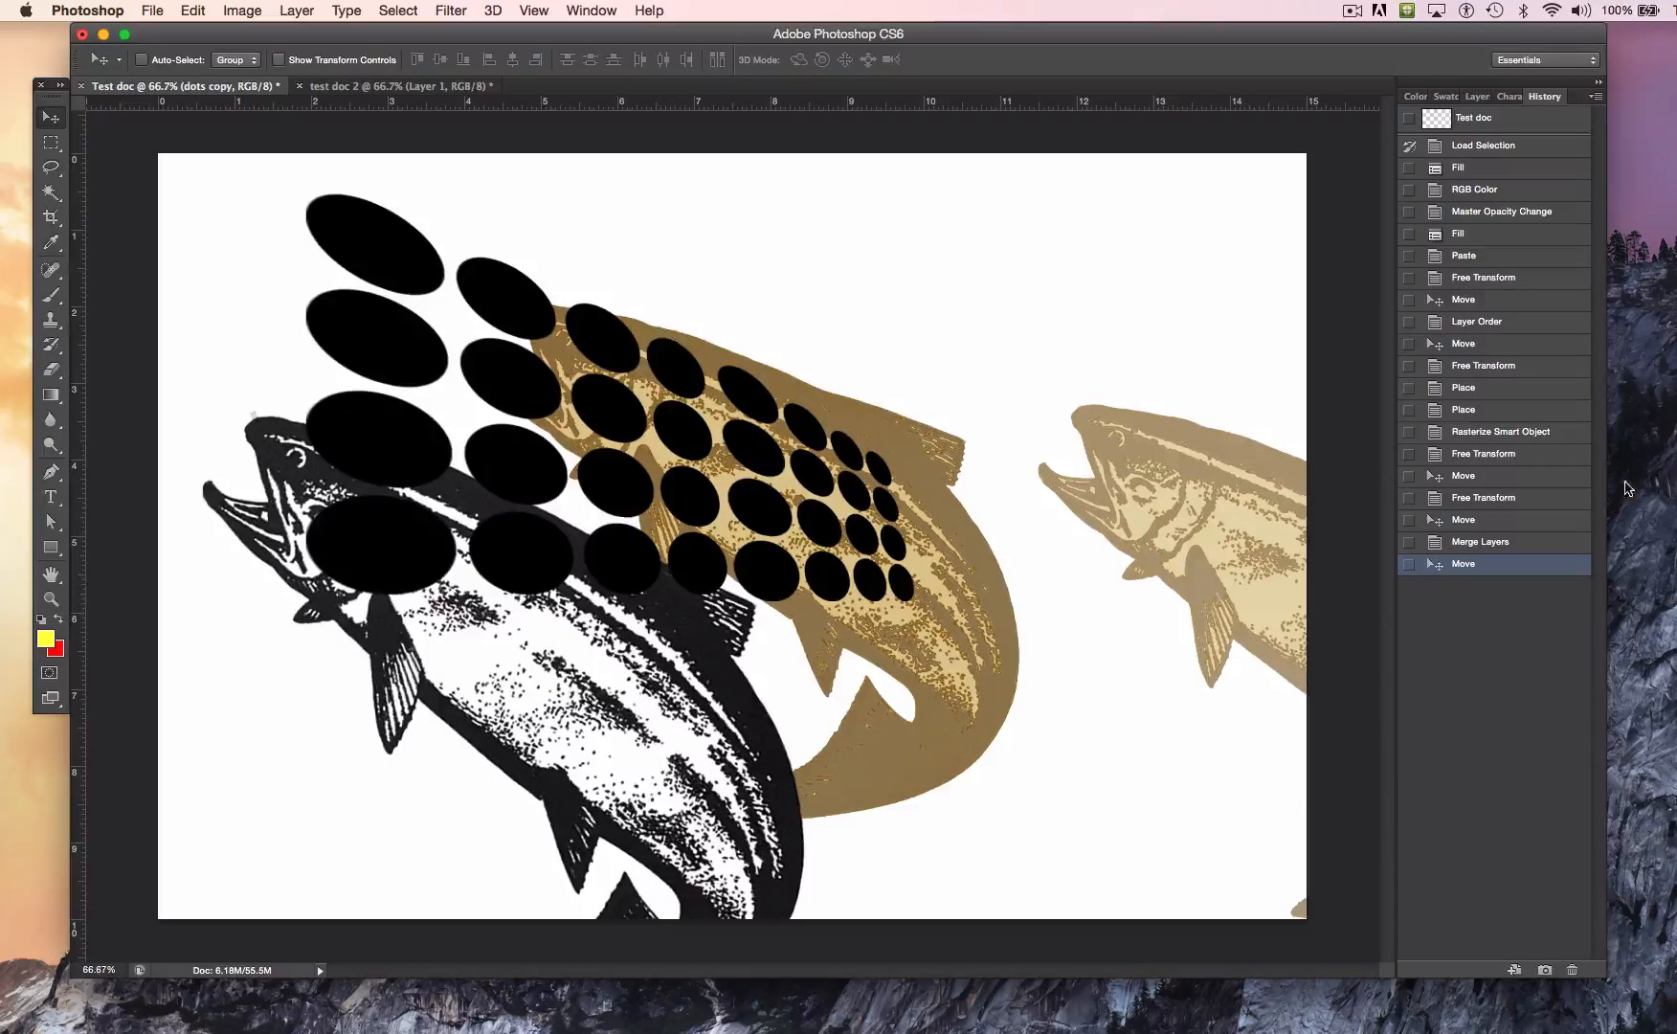
left_click(1477, 544)
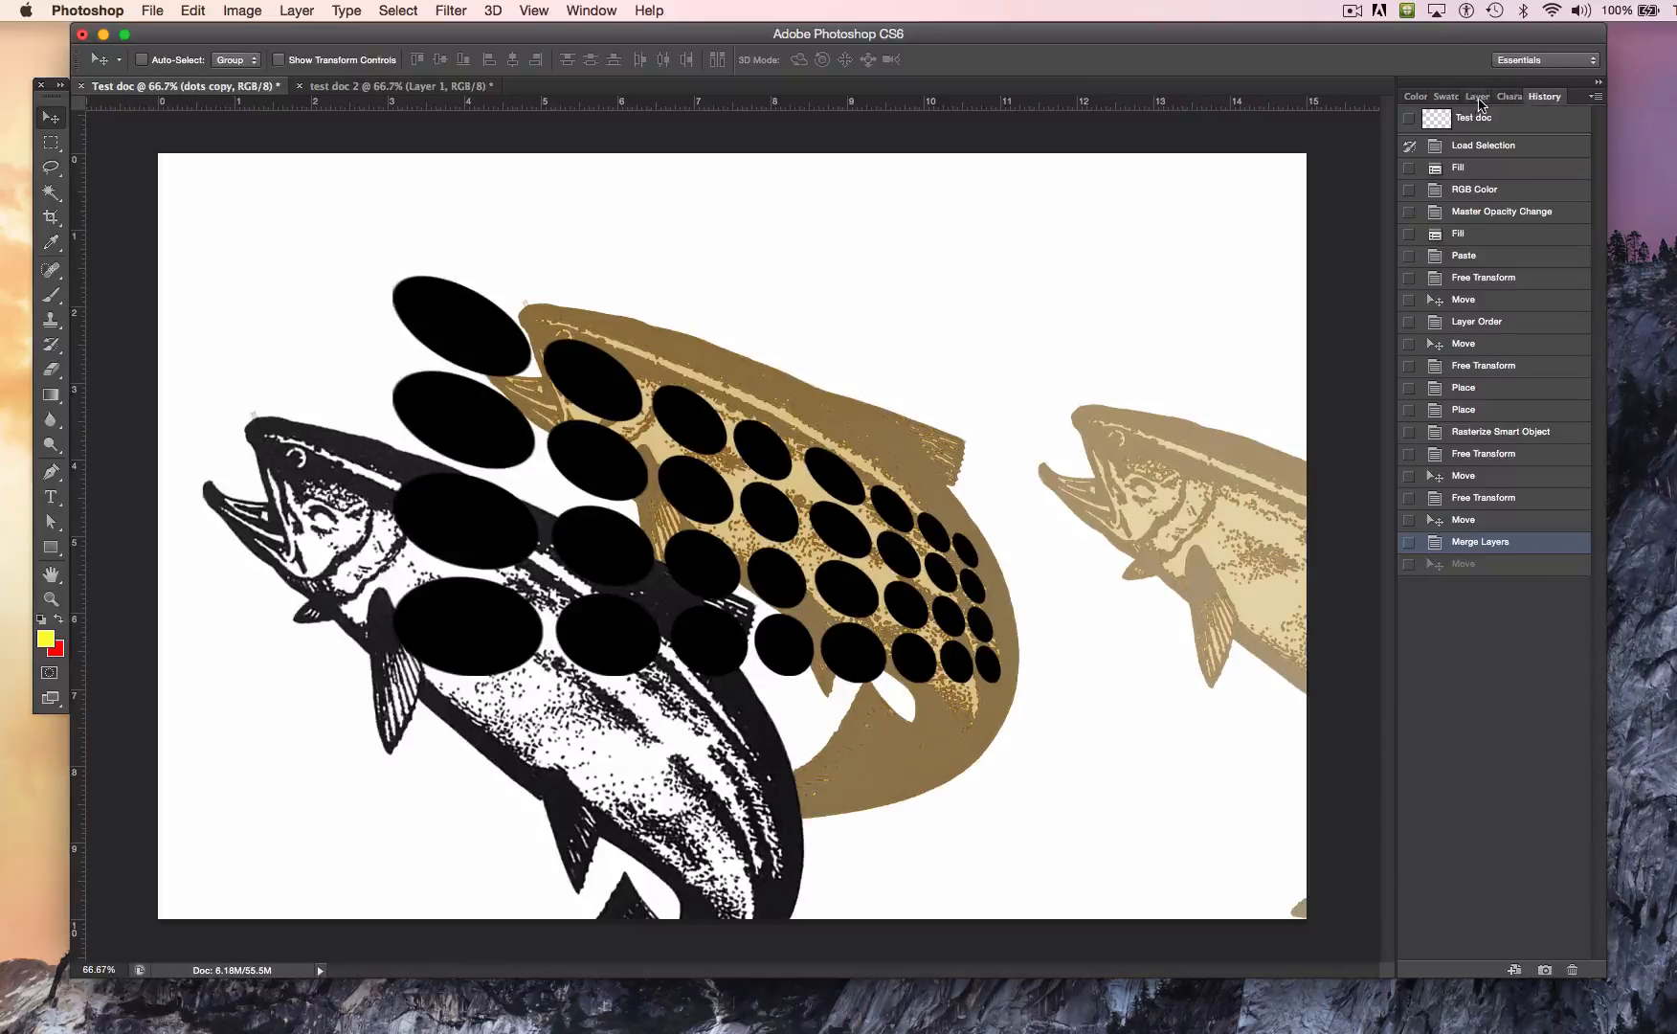
Step: Move the merged dots up and slightly right, and fill a selection of their shapes with blue 5681d6 at 100% opacity
left_click(1477, 96)
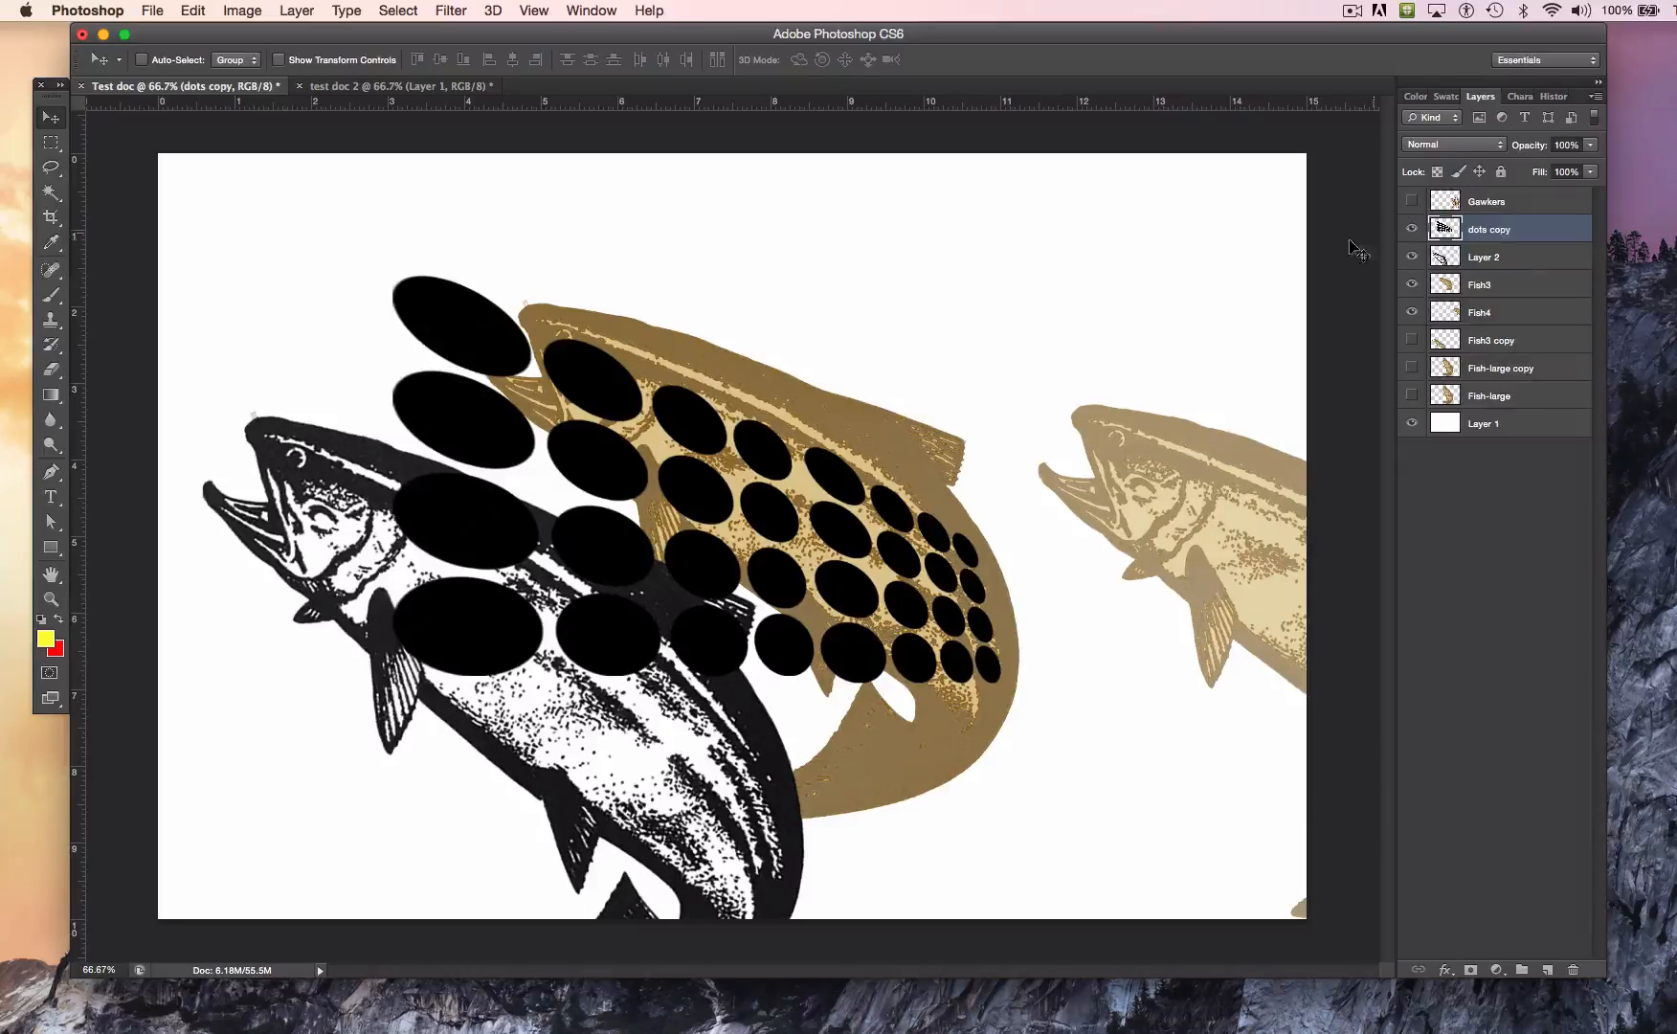
left_click_drag(765, 446, 784, 396)
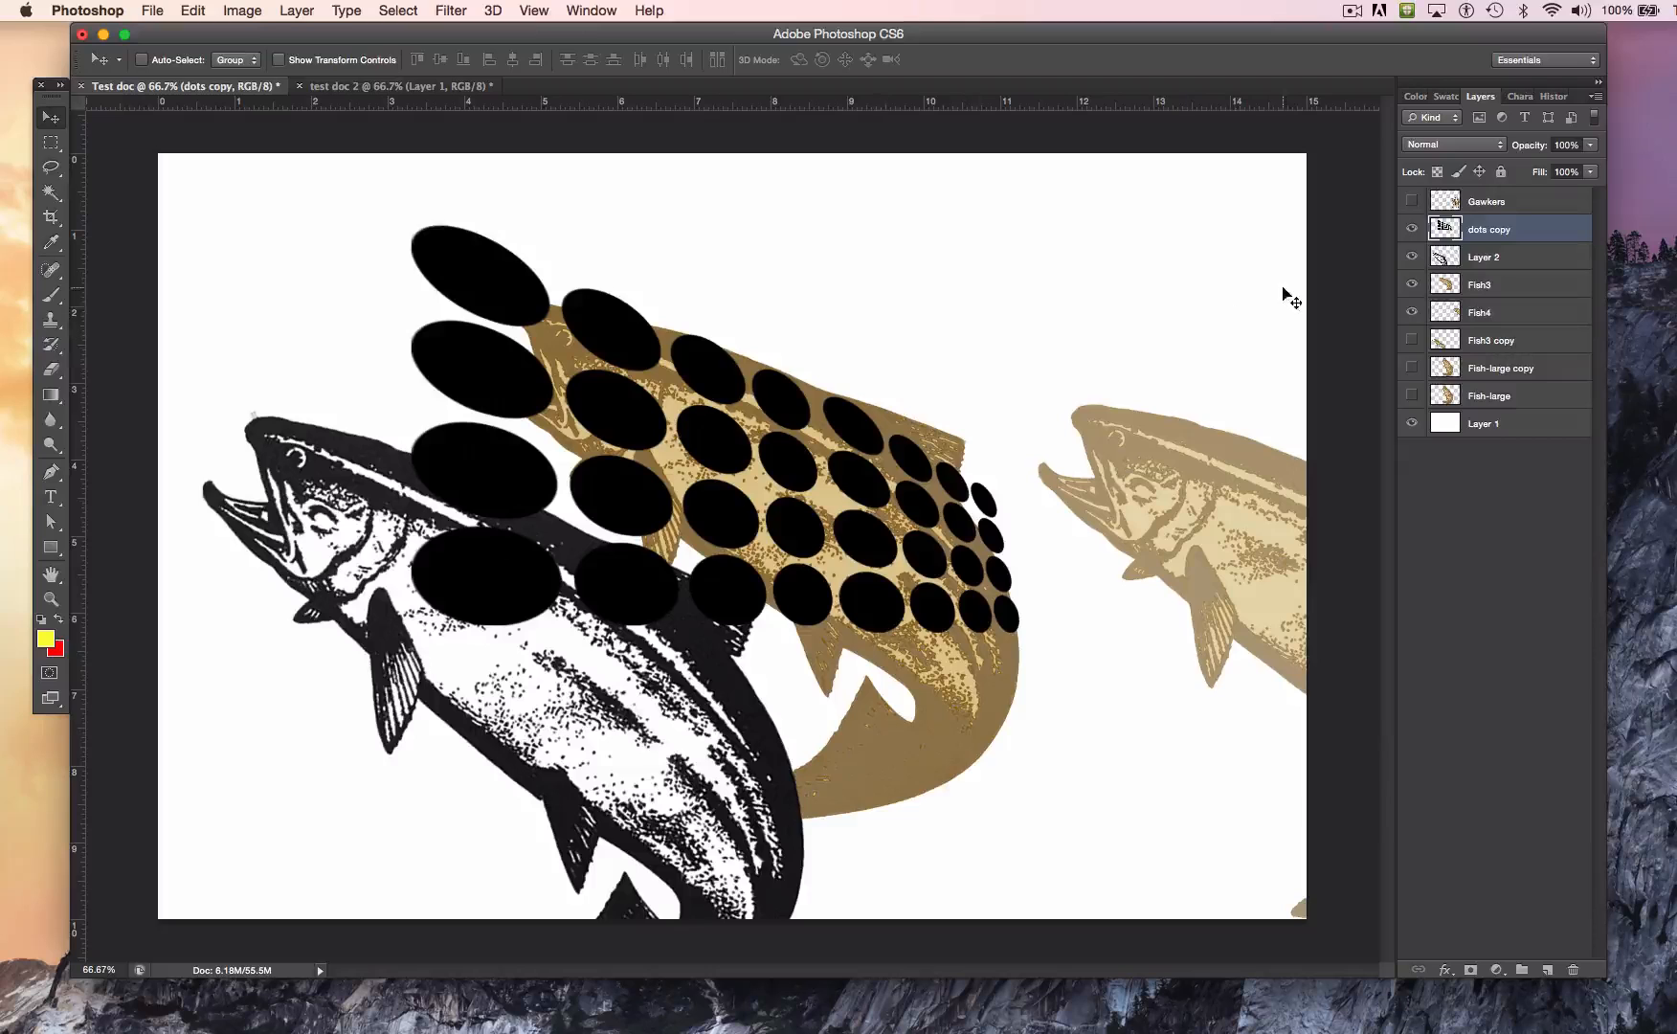
left_click(1445, 230, "super")
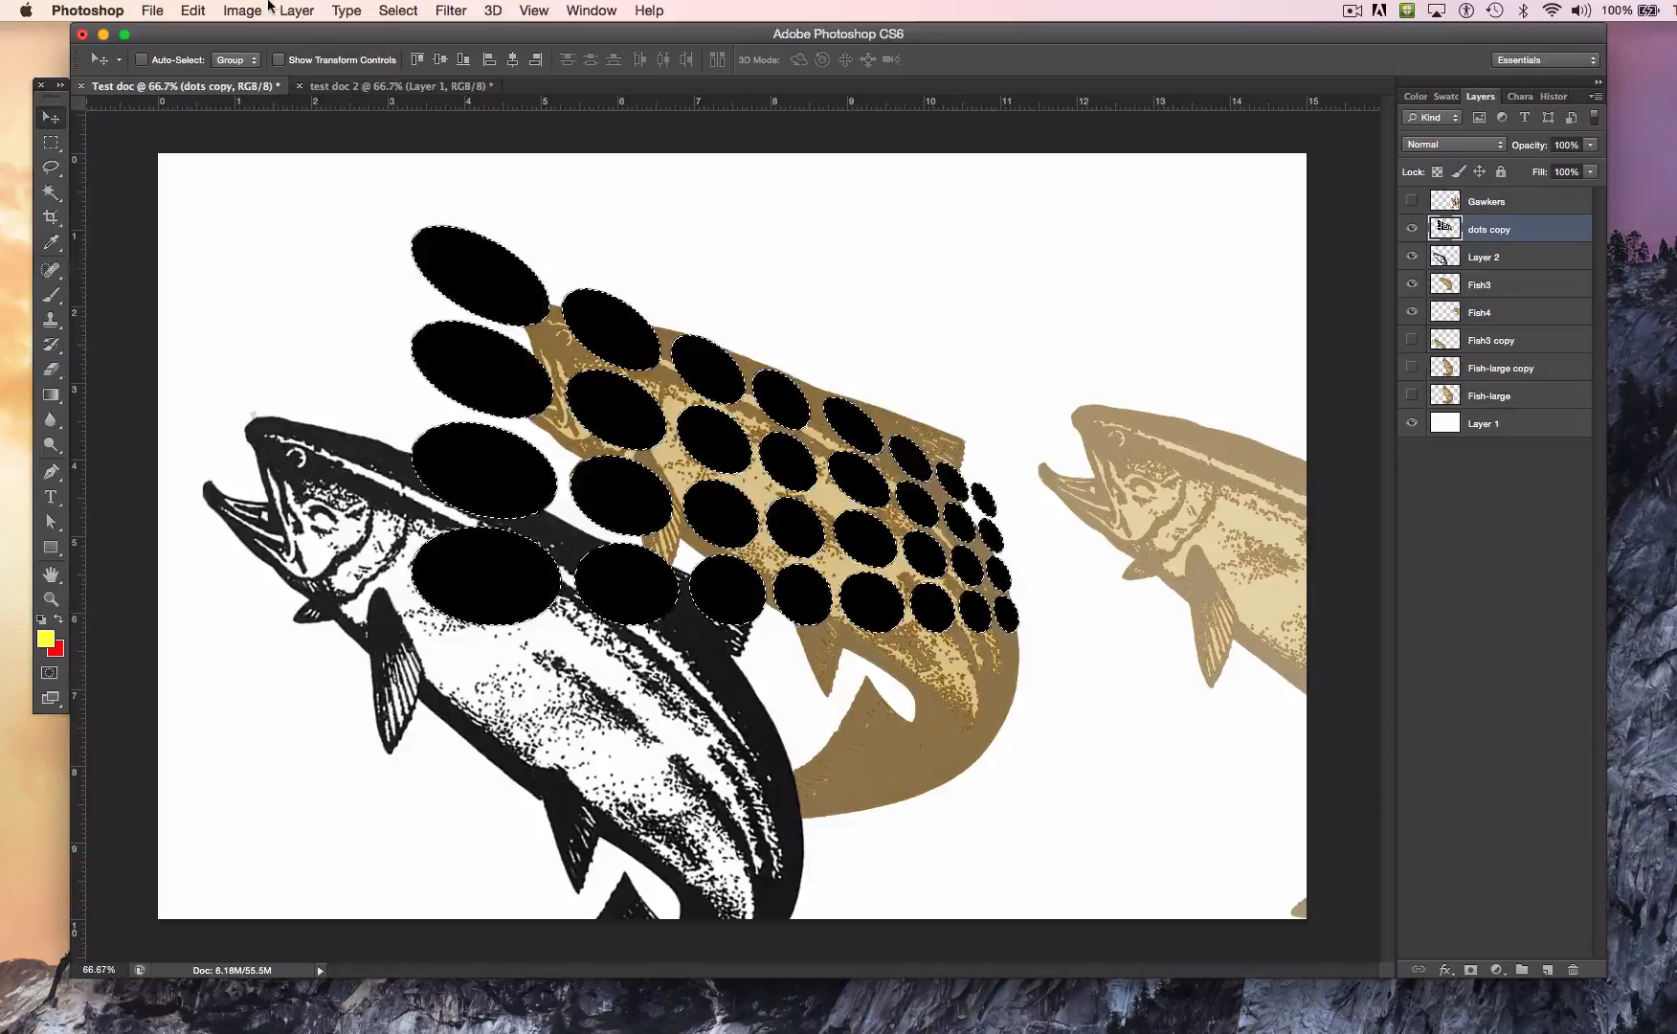
left_click(192, 11)
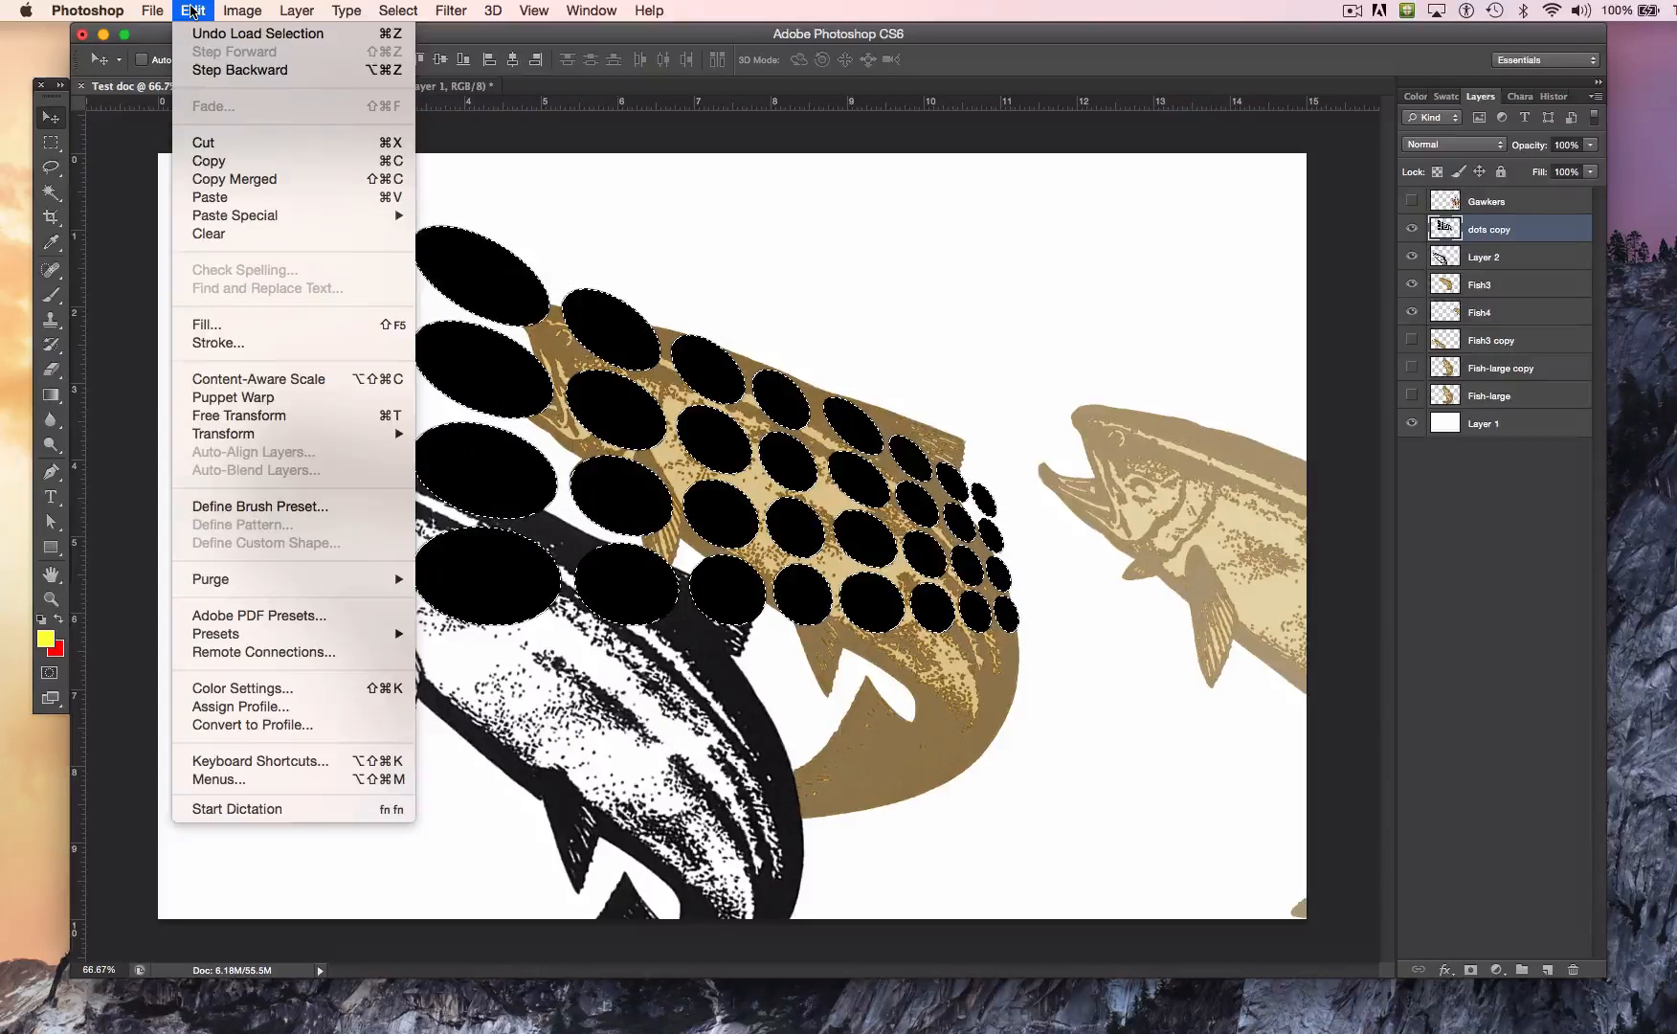
left_click(308, 325)
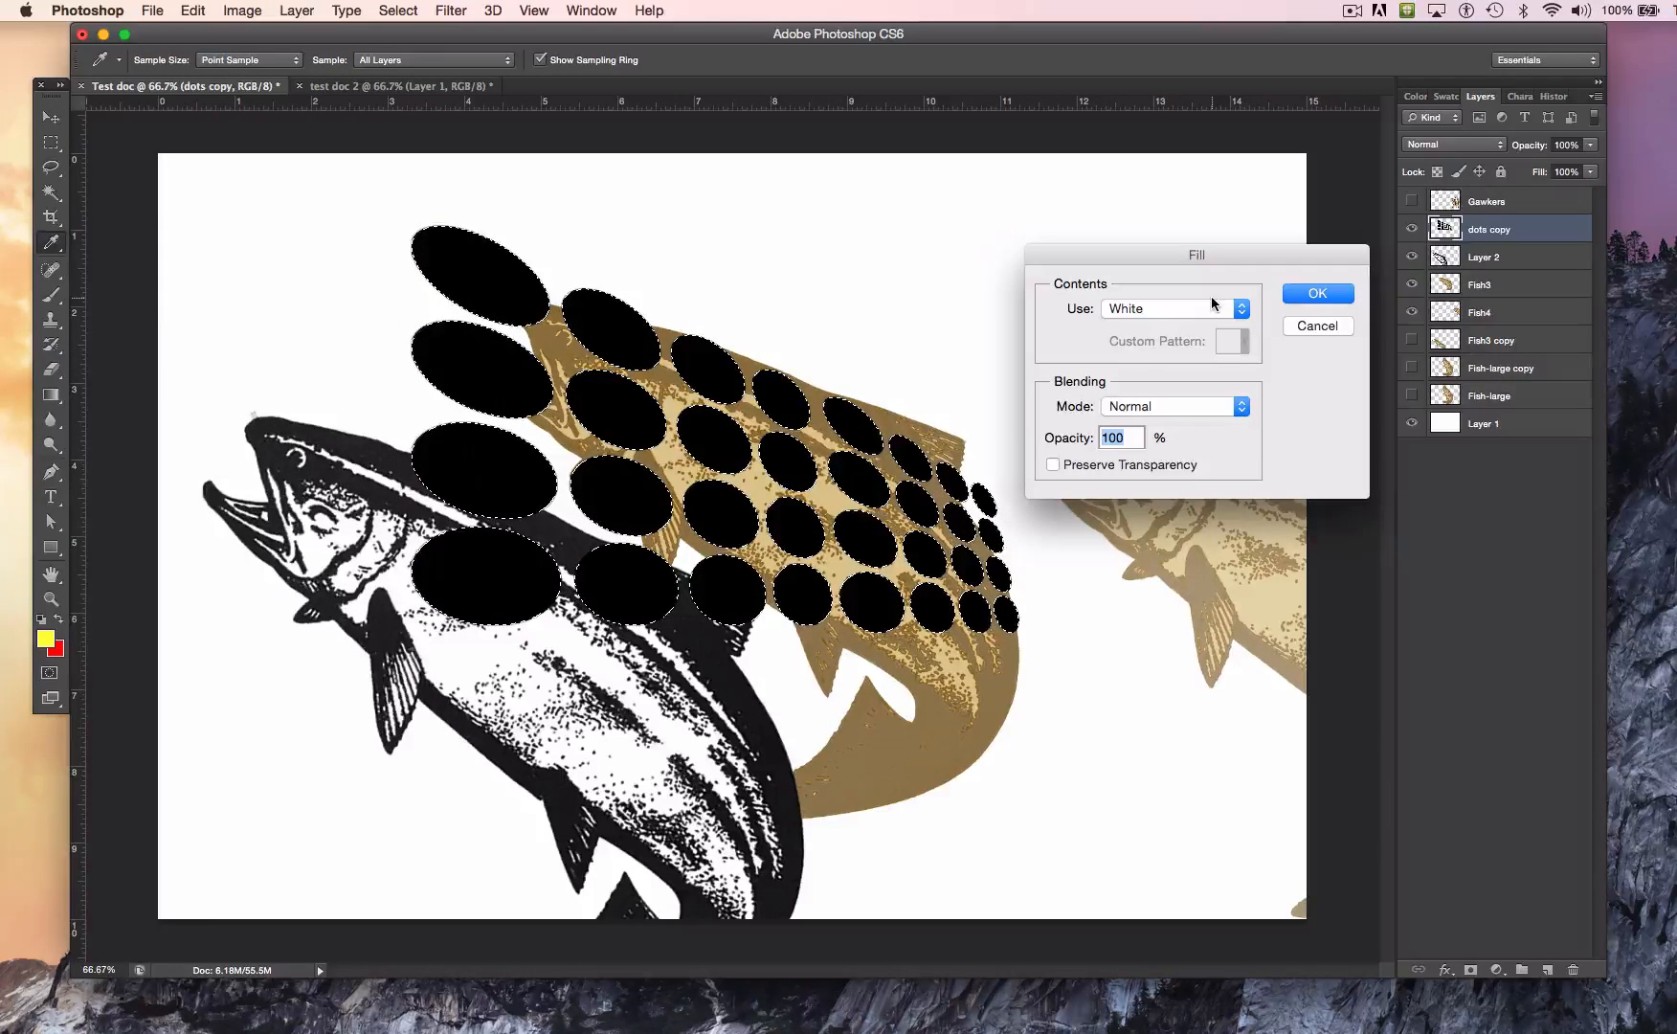
left_click(1210, 305)
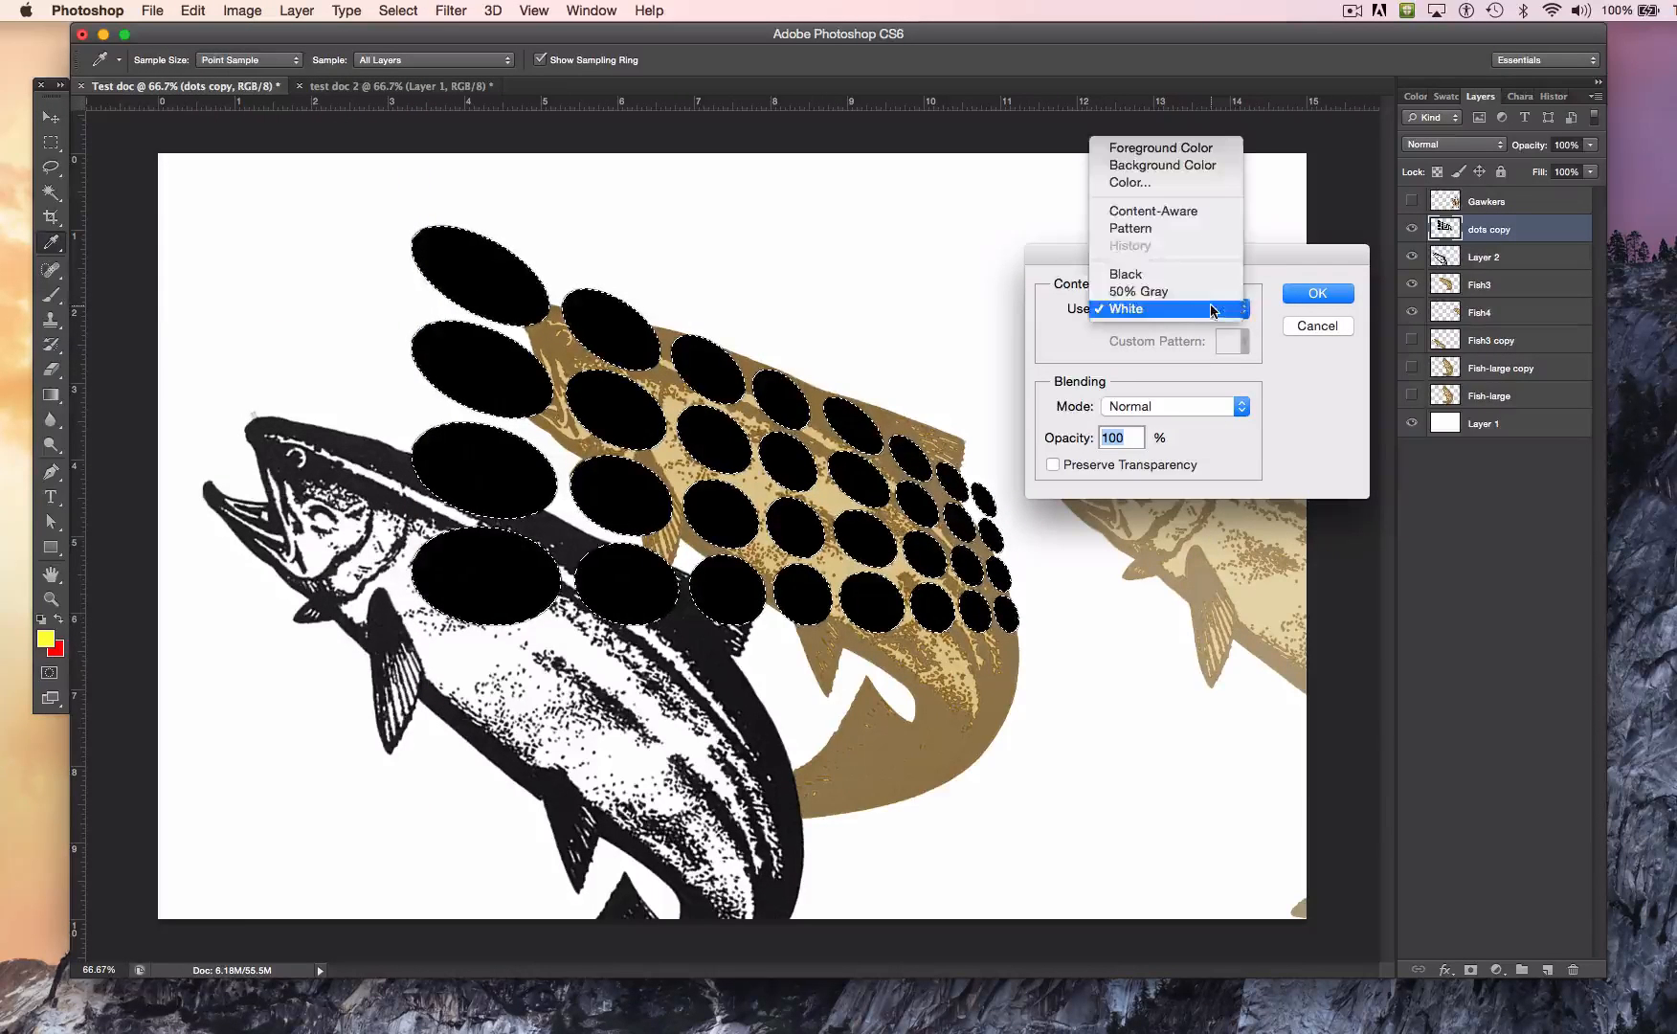
left_click(1172, 186)
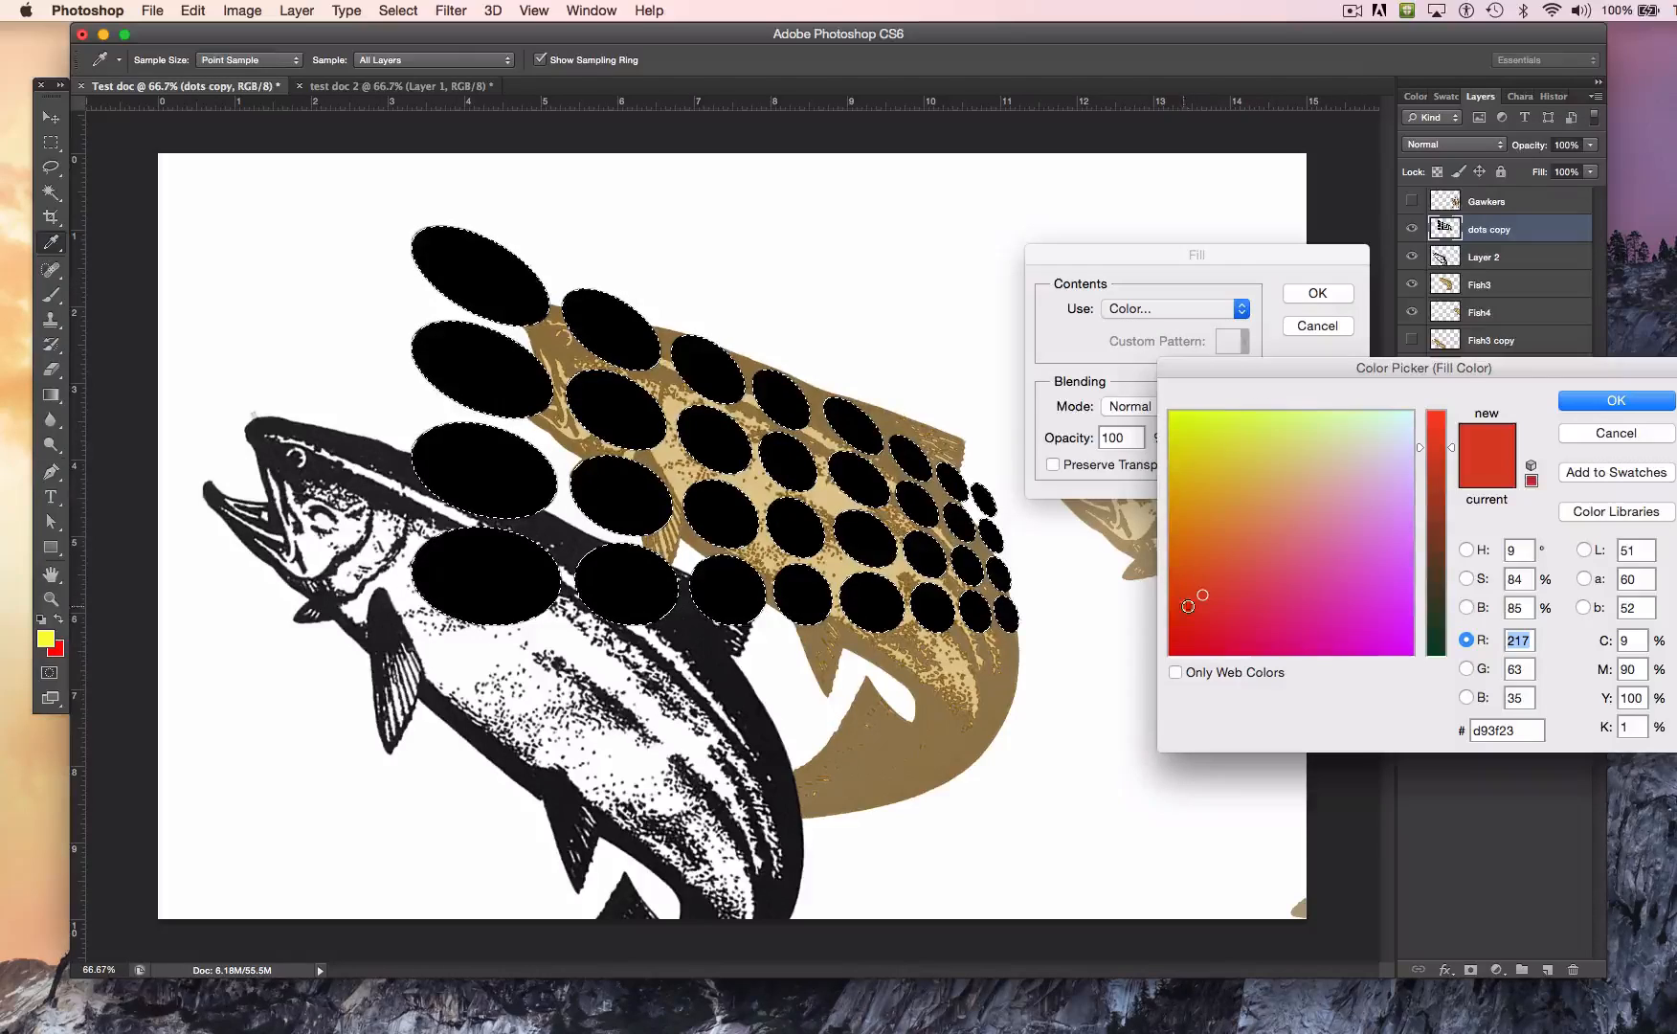
left_click(1436, 572)
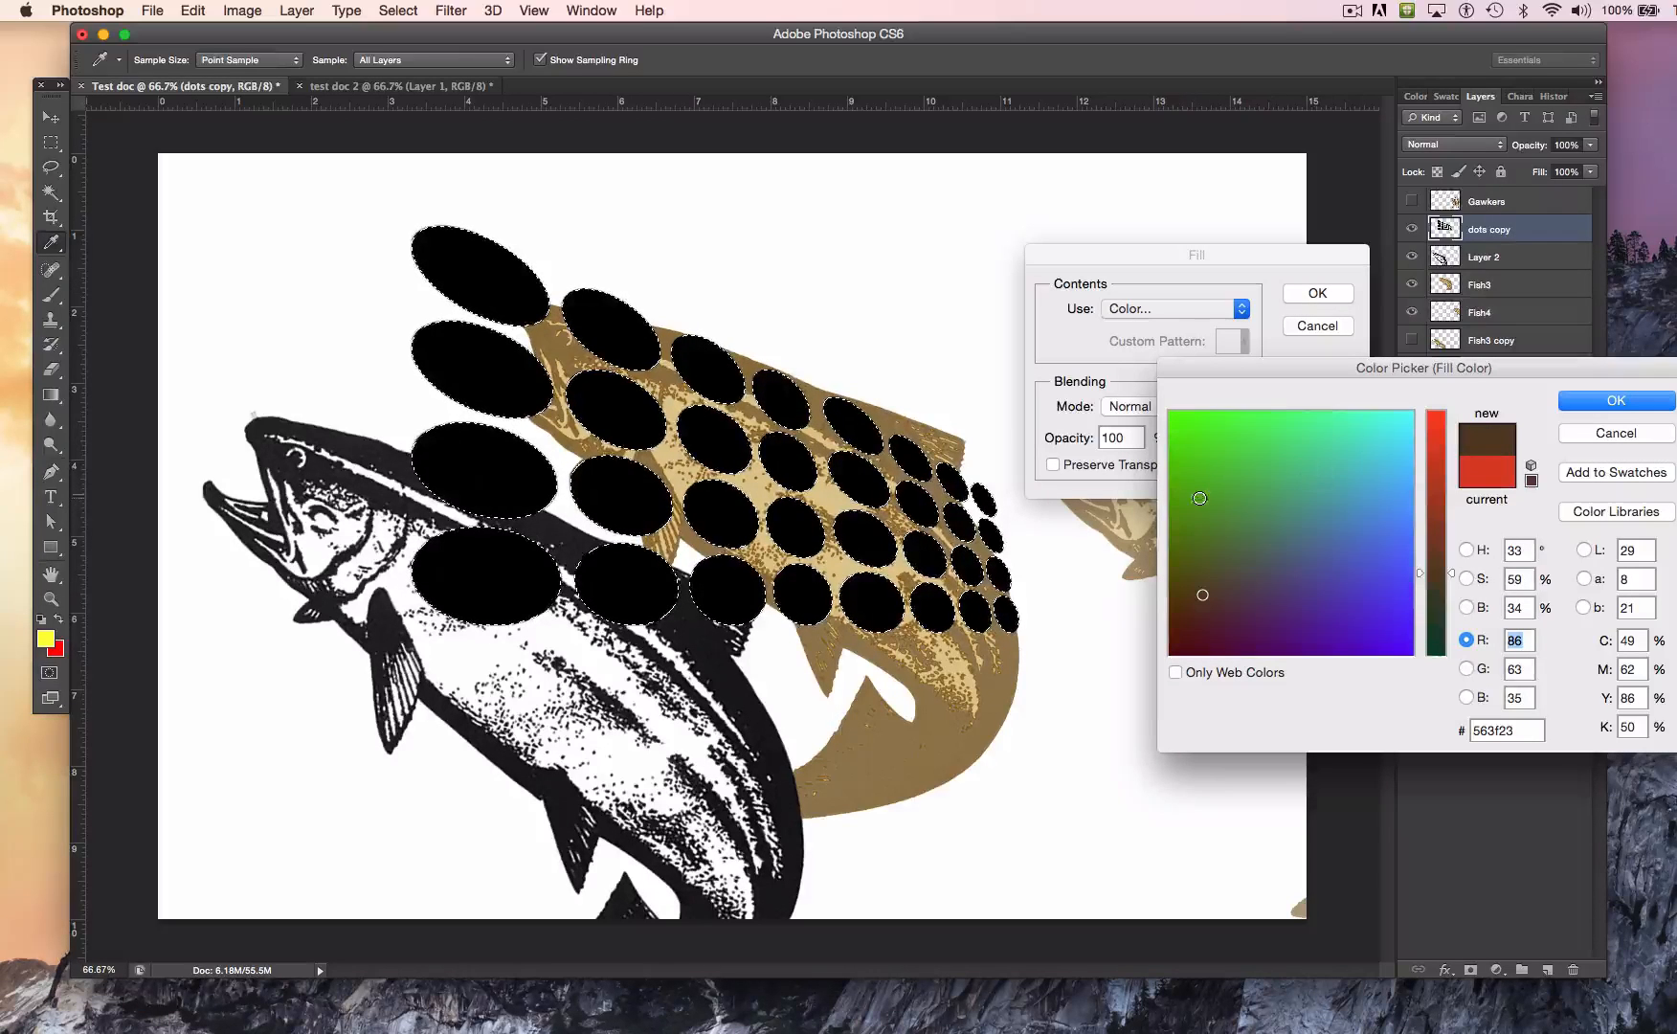
left_click(1173, 429)
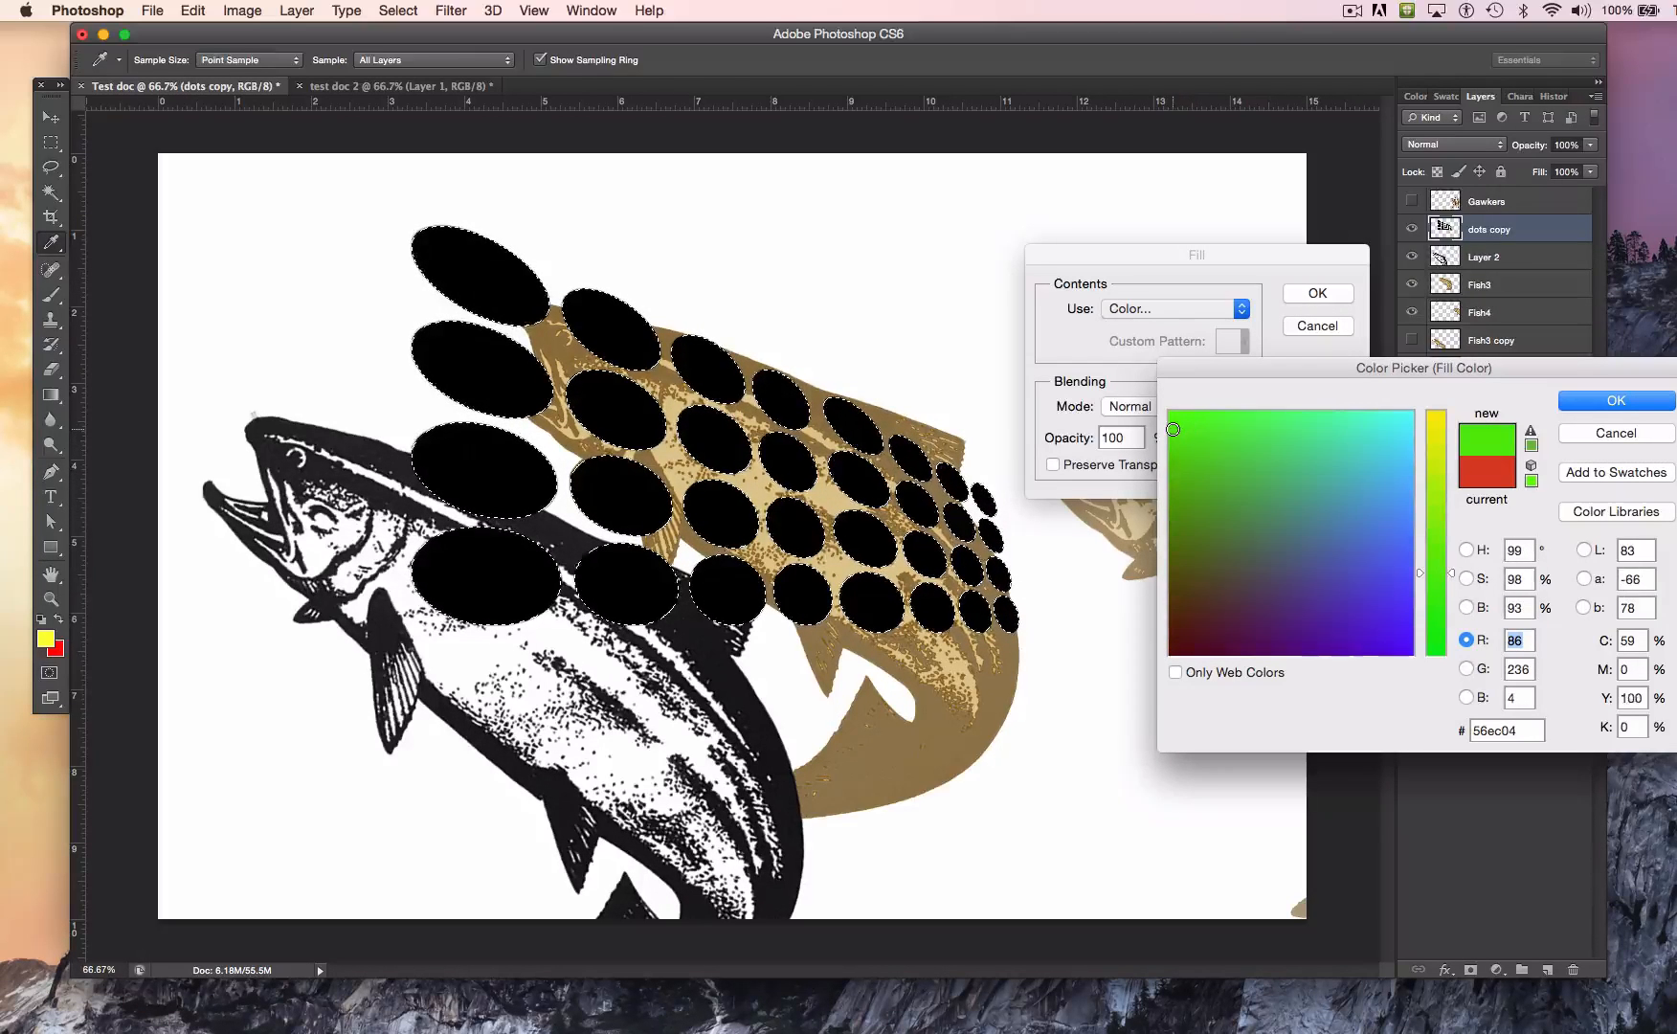
left_click_drag(1391, 432, 1374, 531)
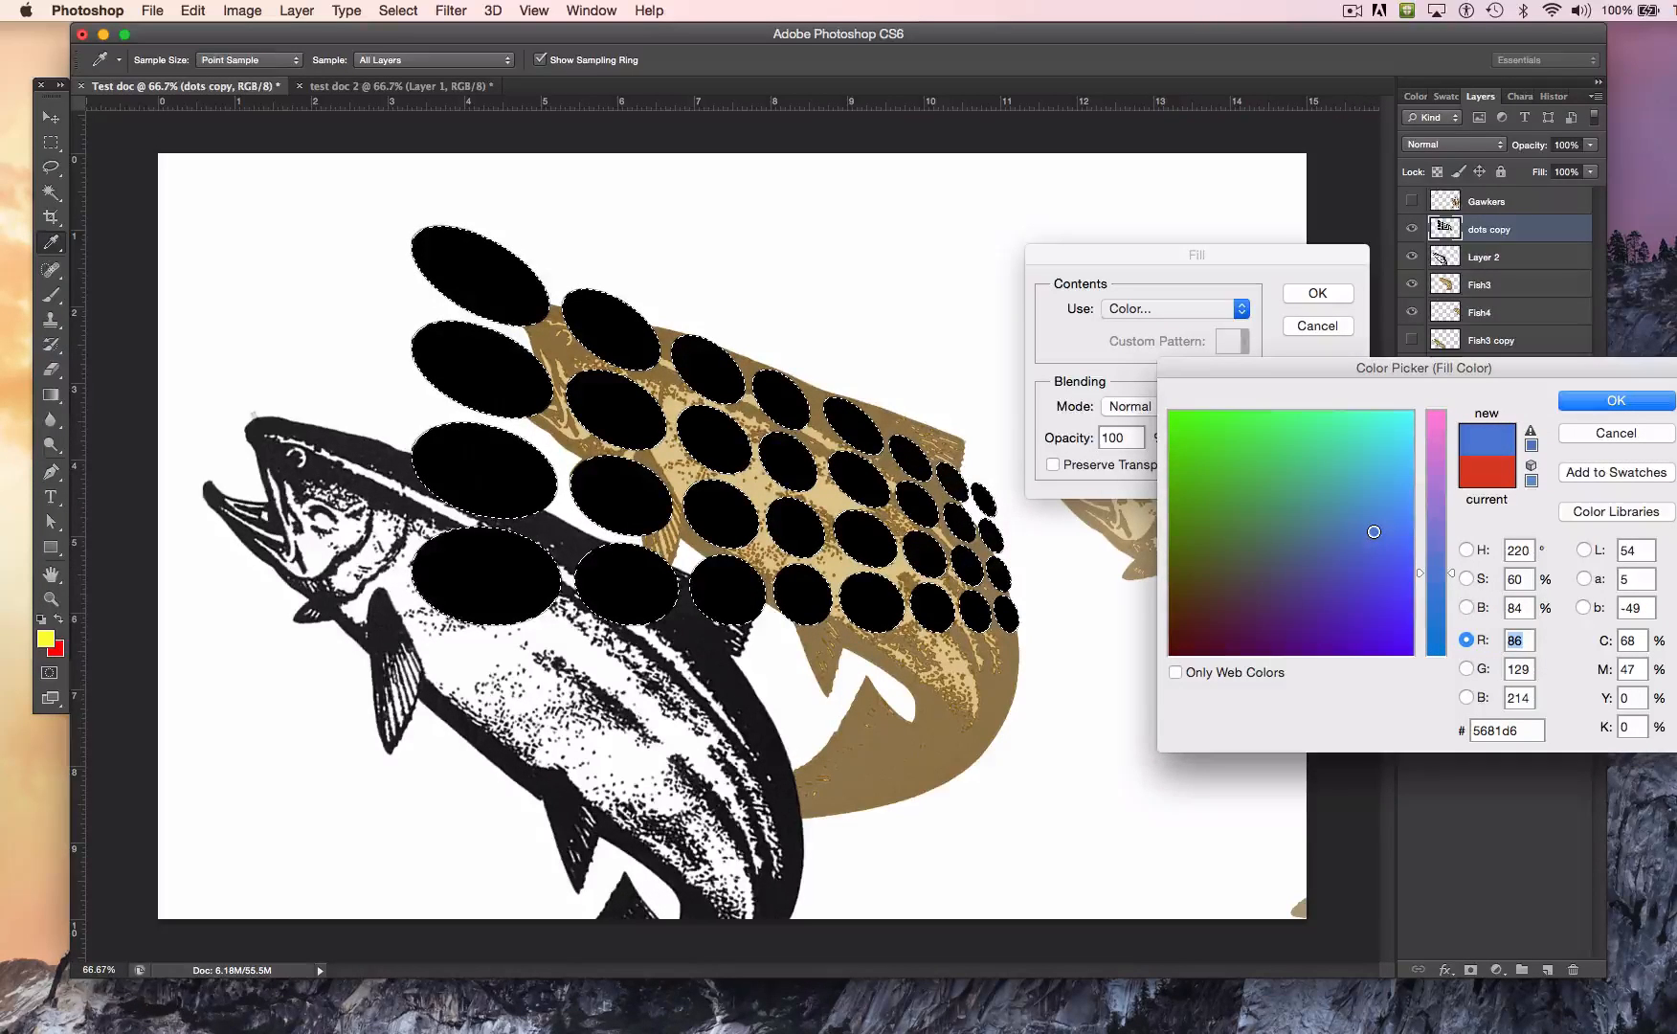
left_click(1602, 402)
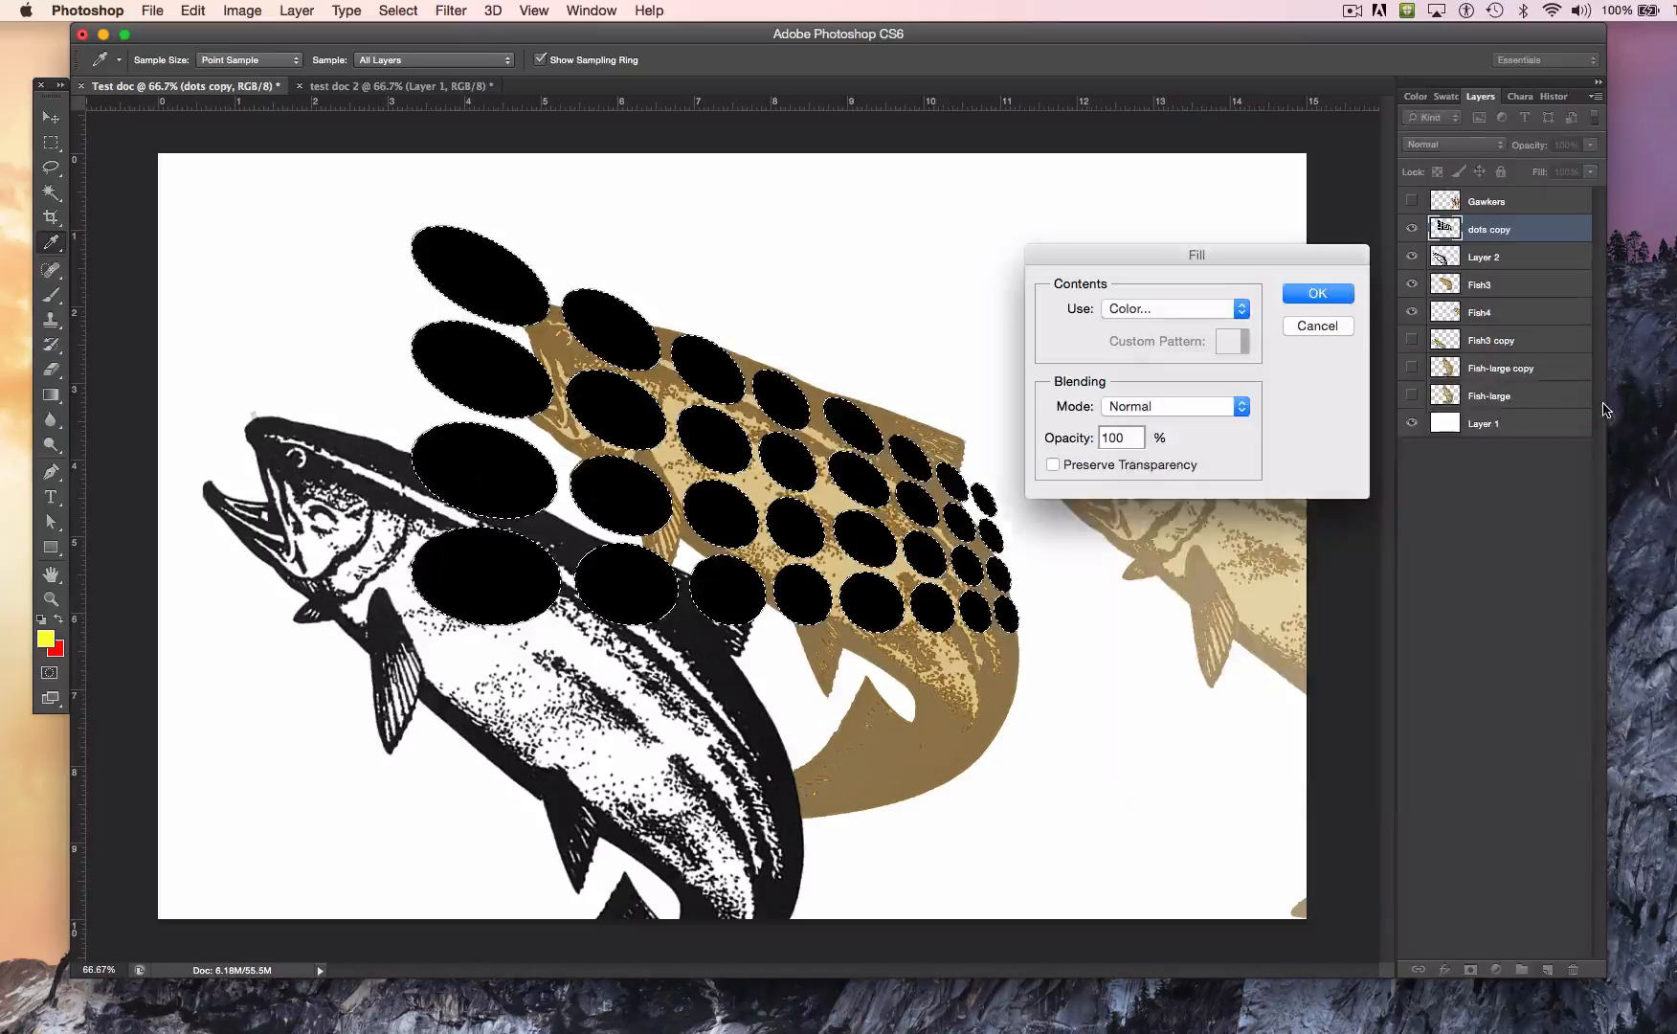
left_click(1300, 297)
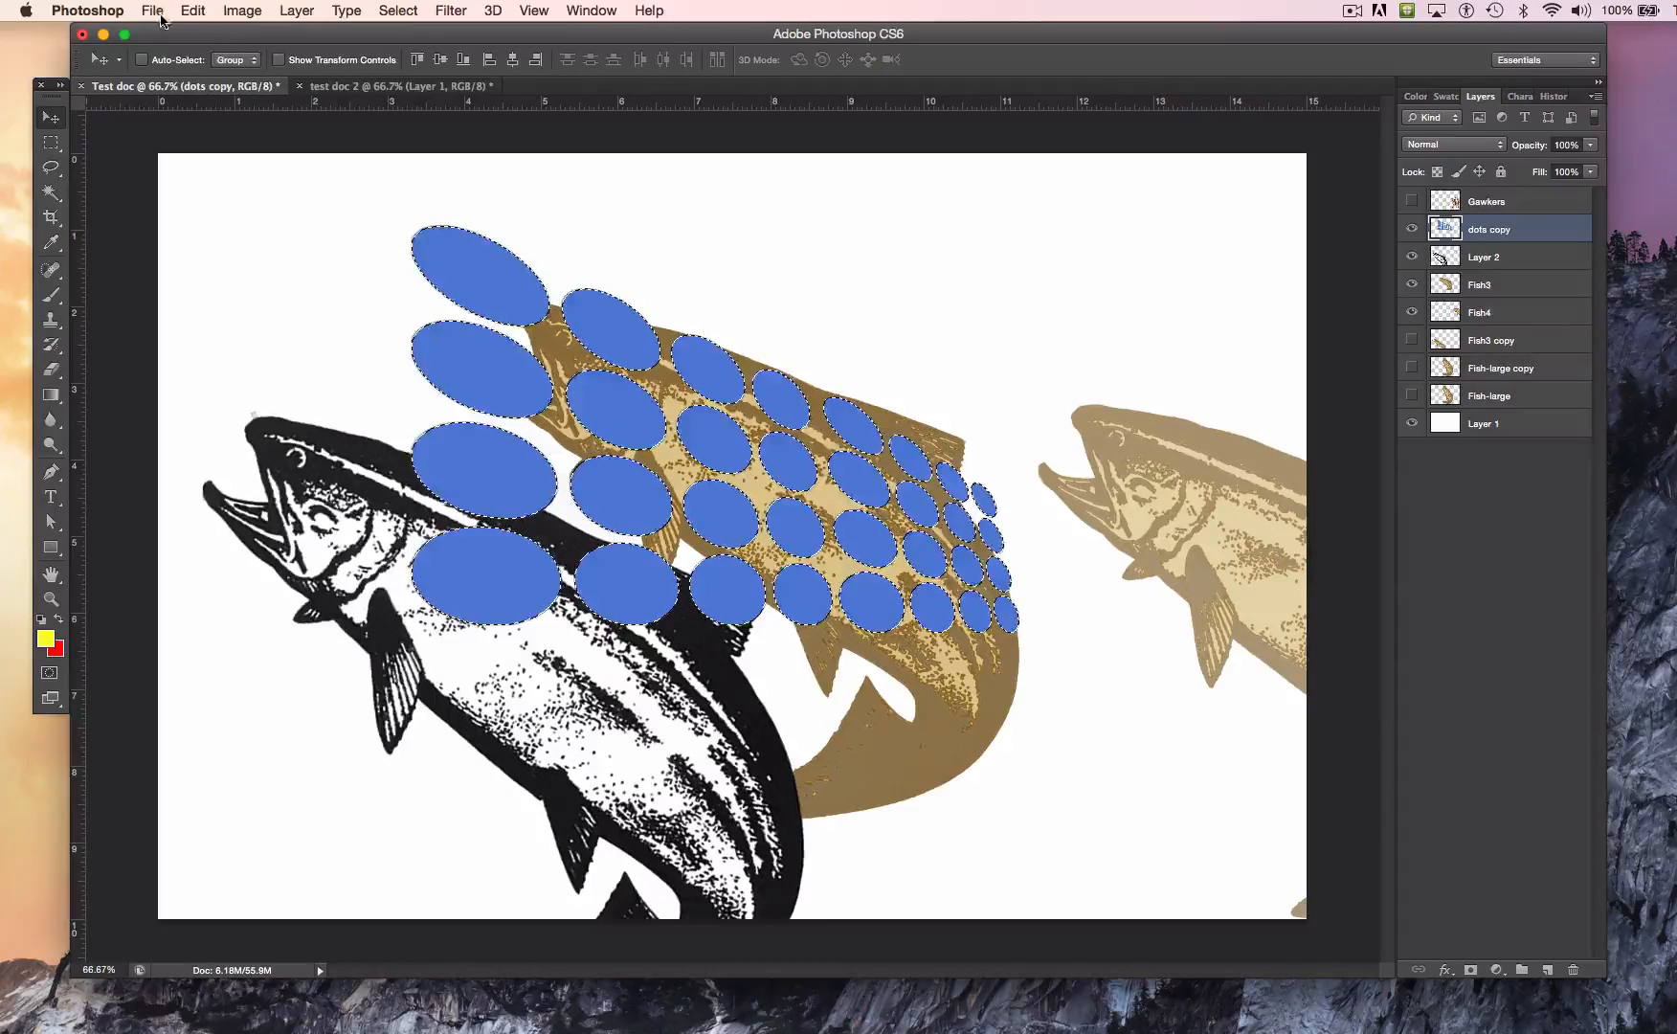
Step: Fill the selected dots with violet-blue 5637fc in Normal mode at 100% opacity and deselect them
left_click(194, 11)
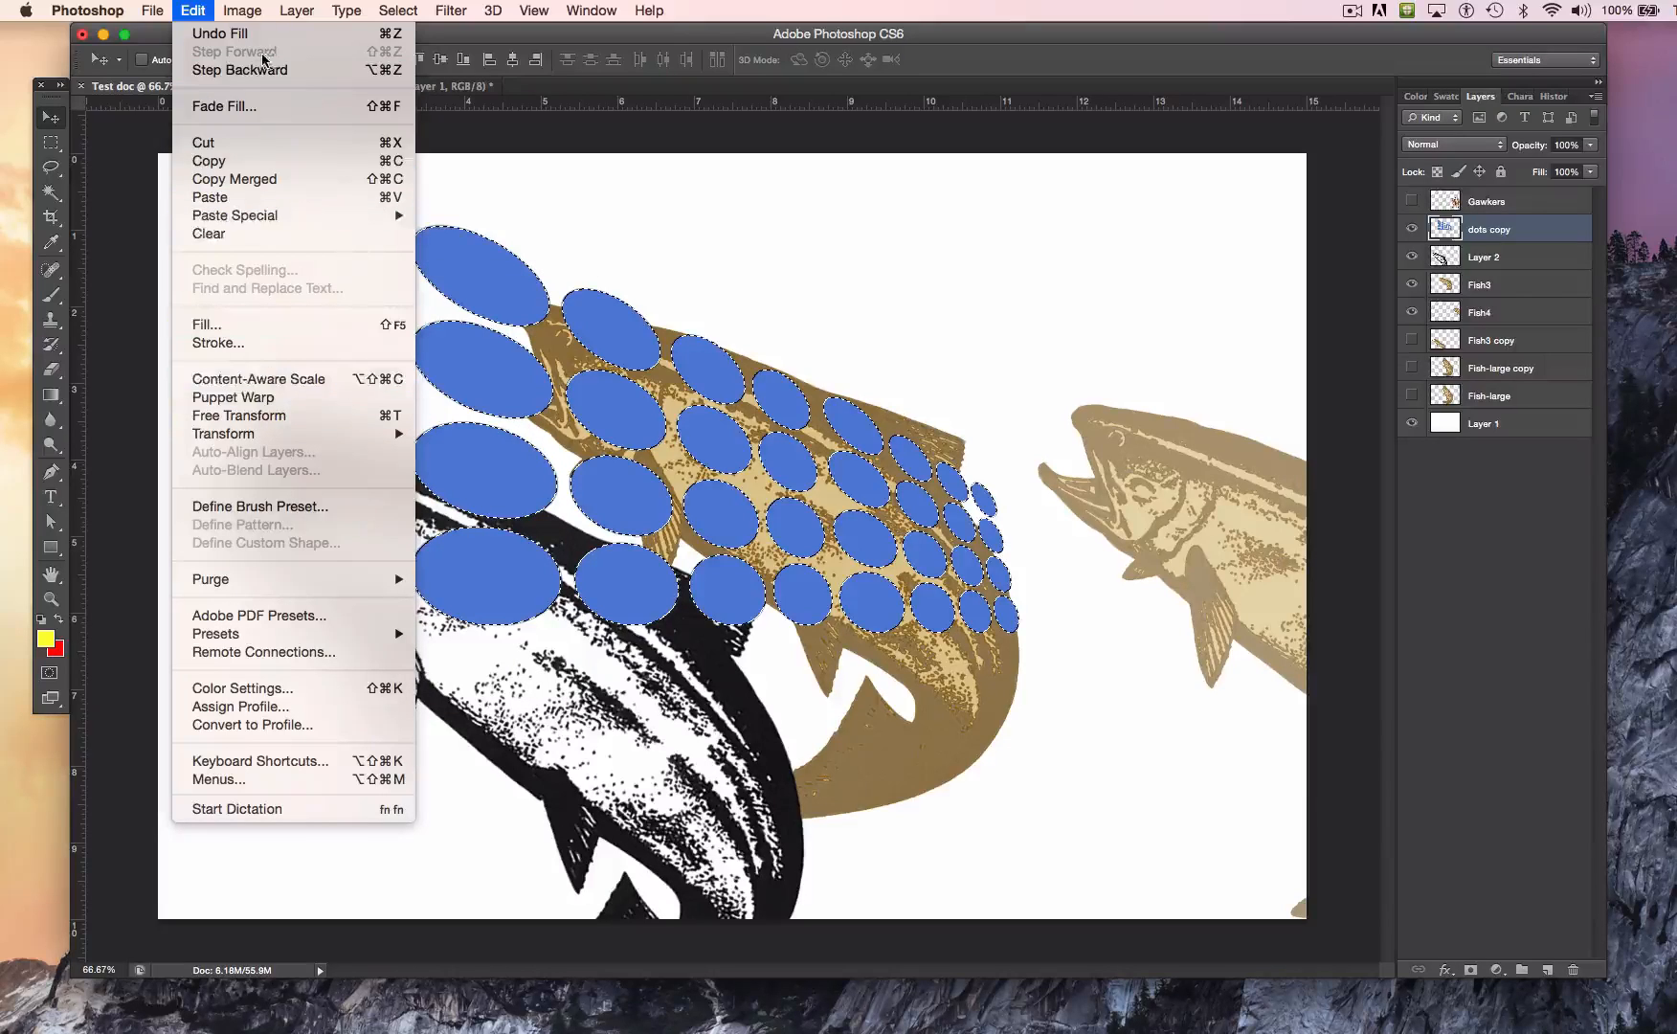
left_click(264, 327)
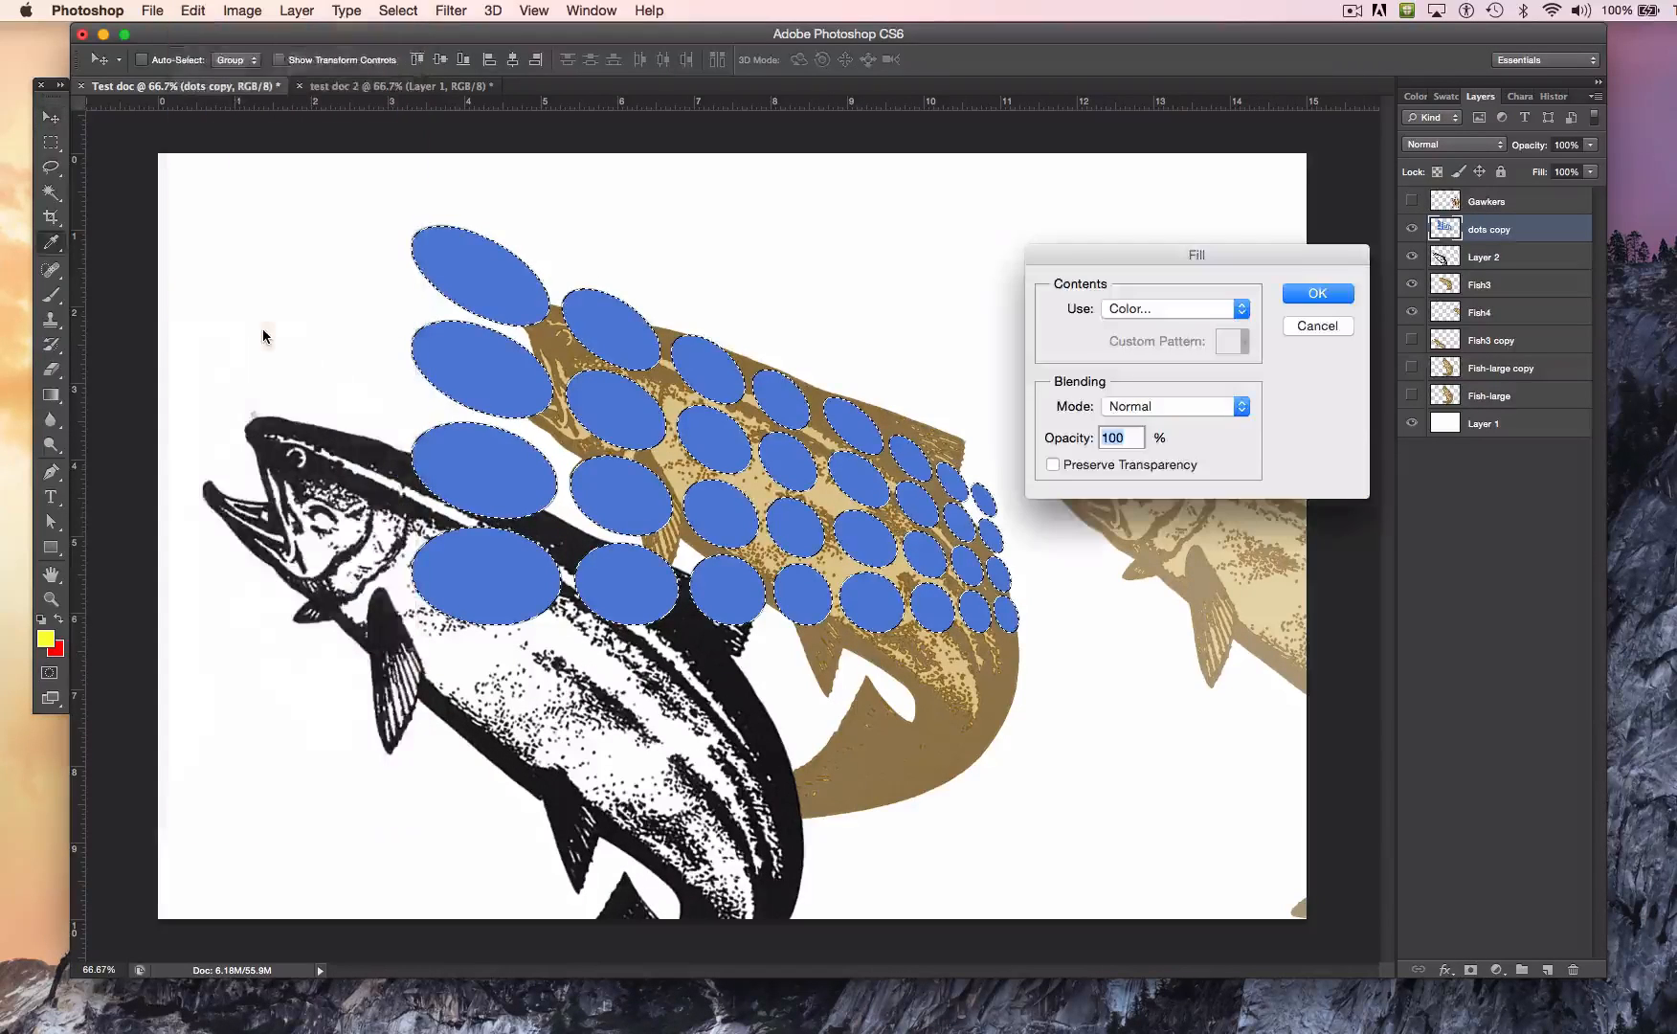
left_click(1162, 308)
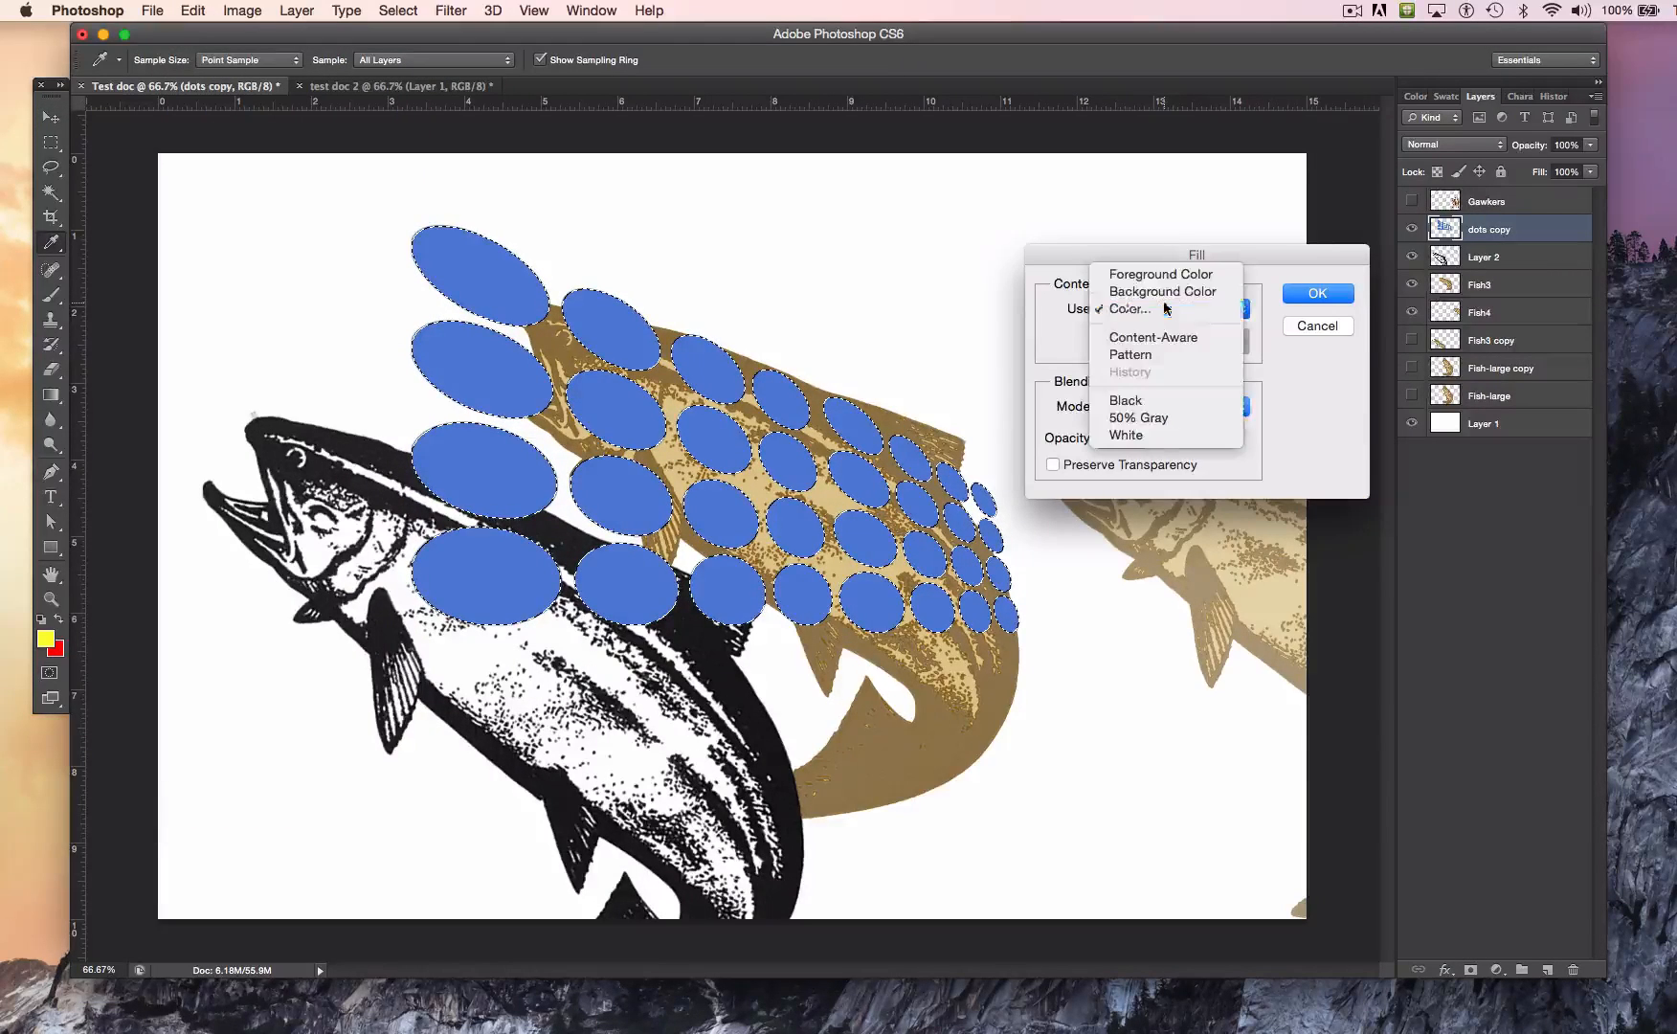
left_click(1166, 308)
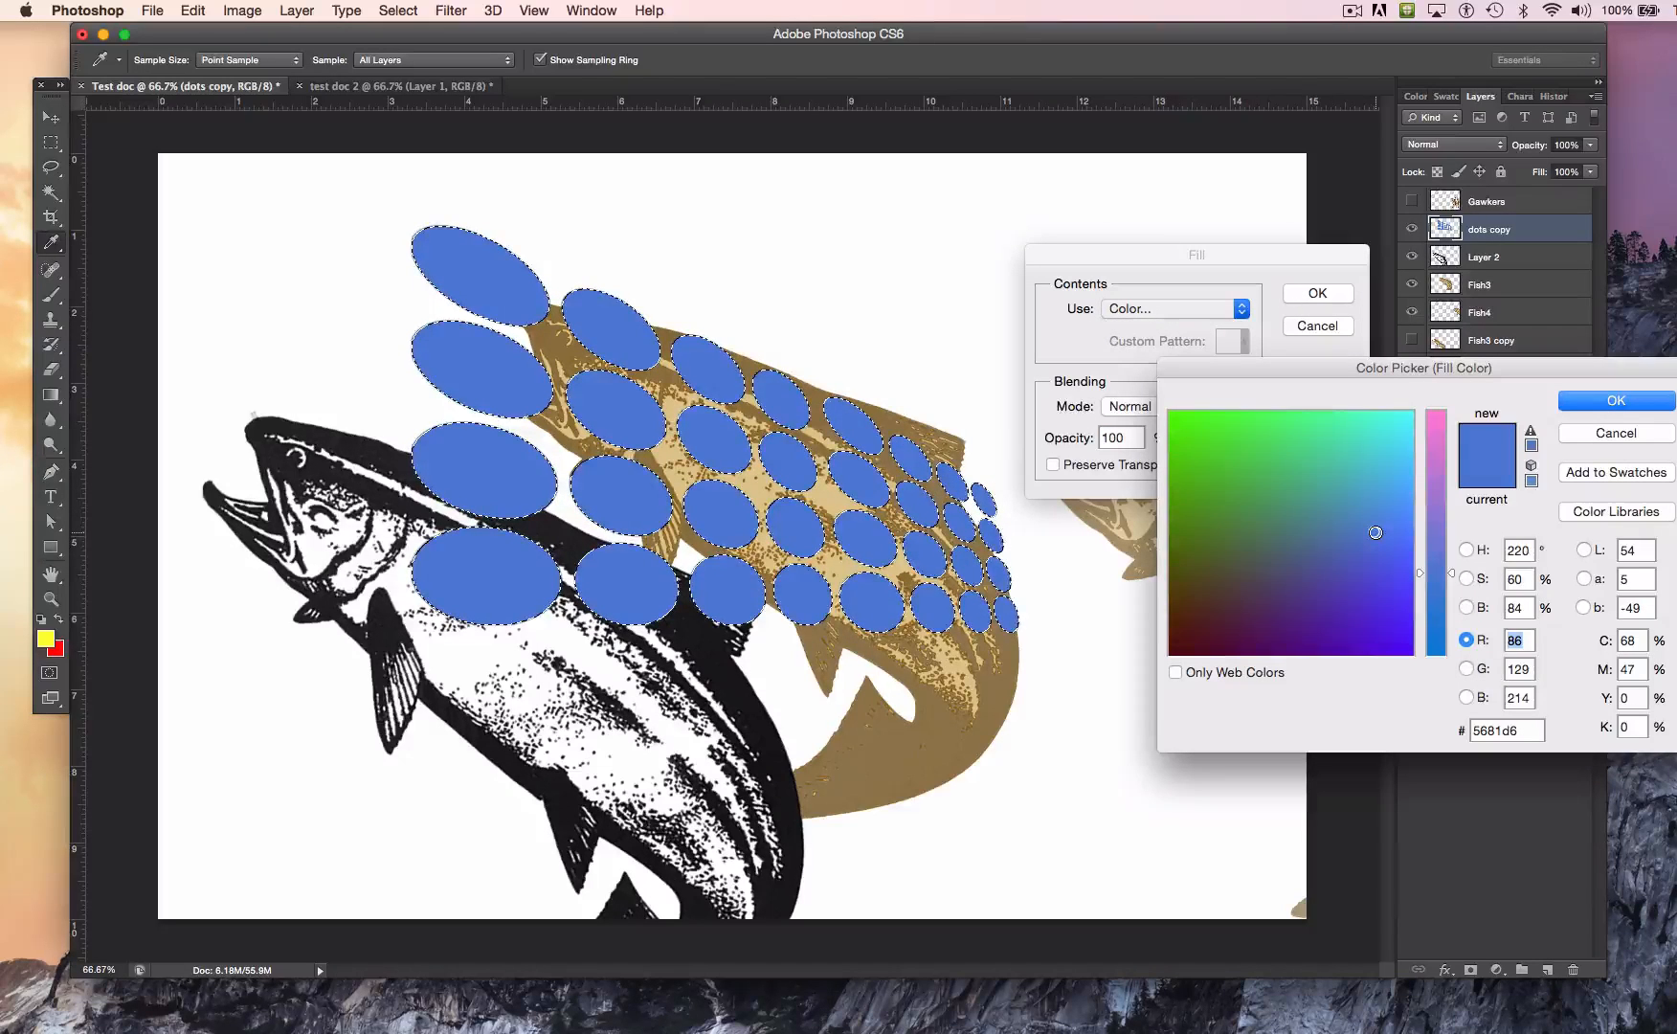
left_click_drag(1376, 532, 1409, 602)
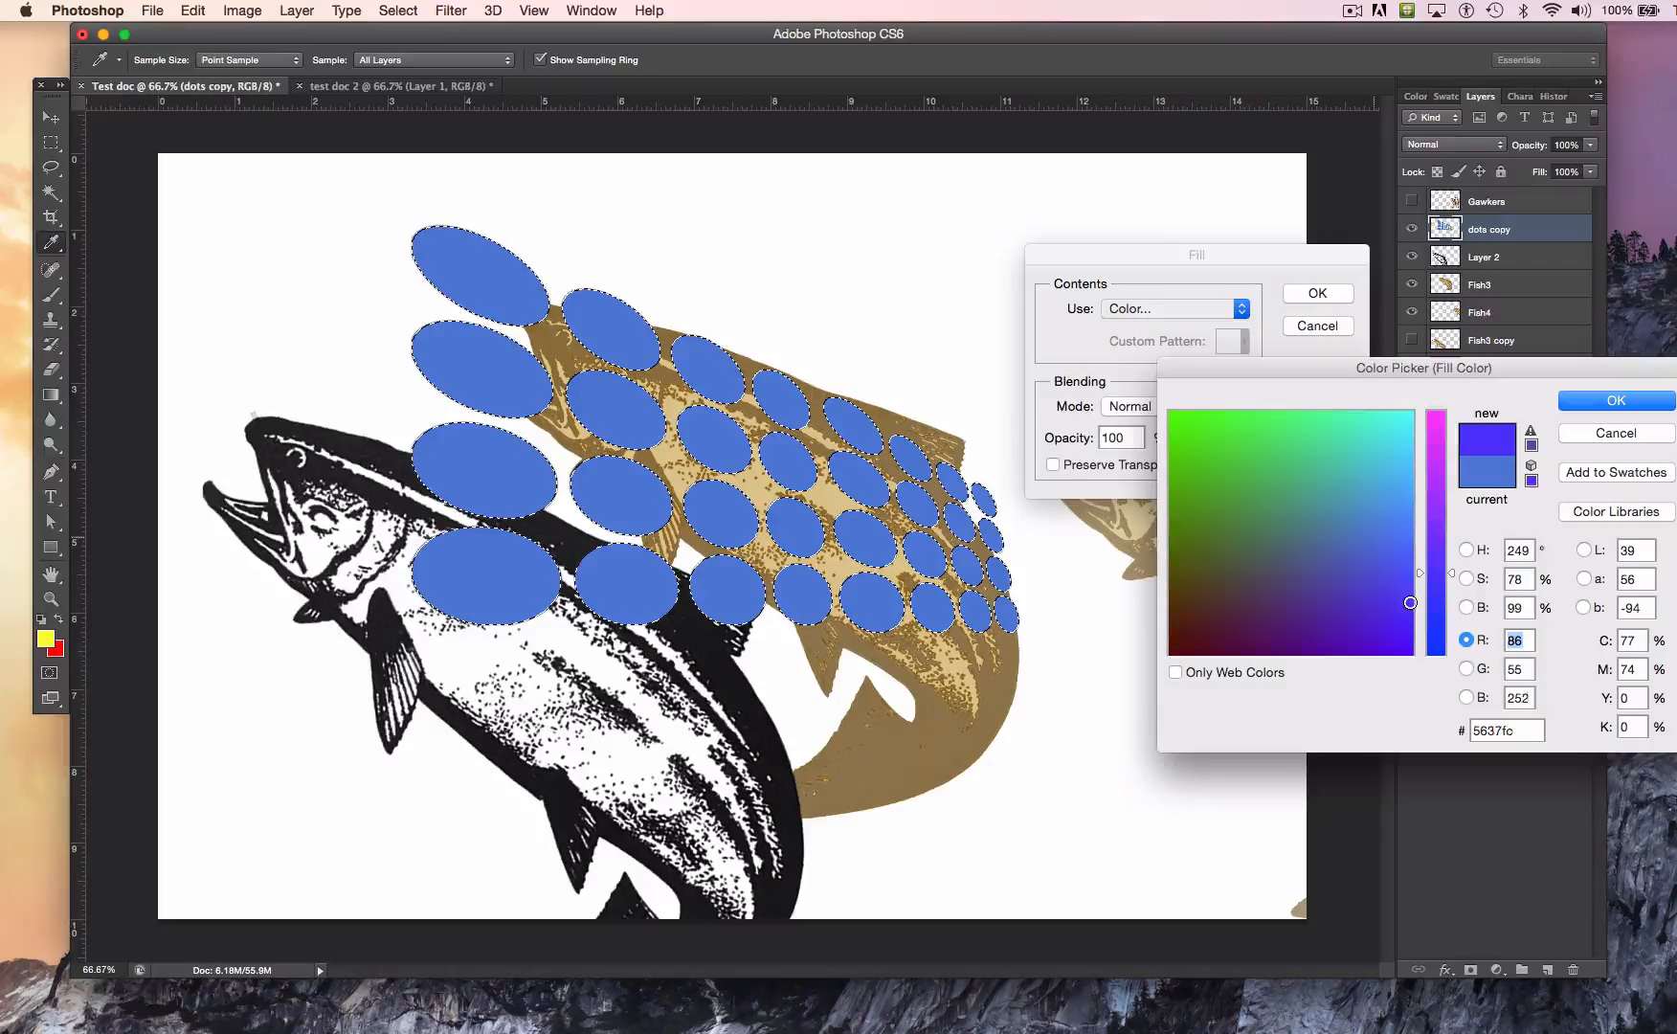
left_click(1573, 405)
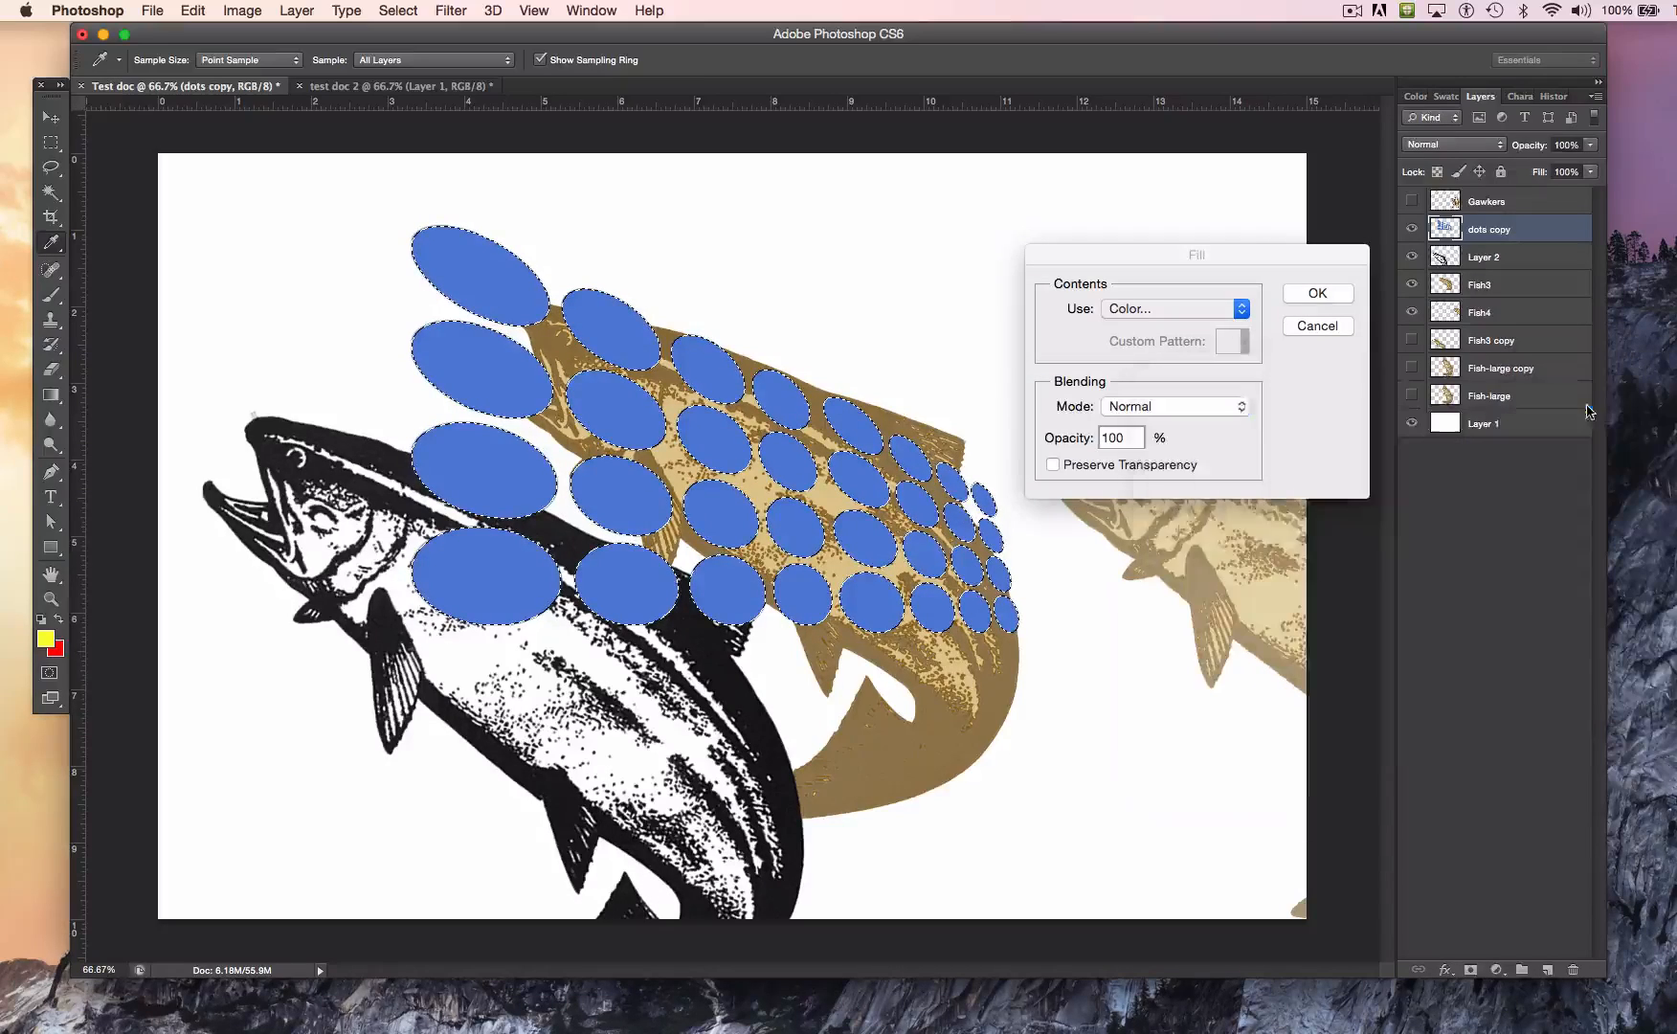
left_click(1318, 294)
key("v")
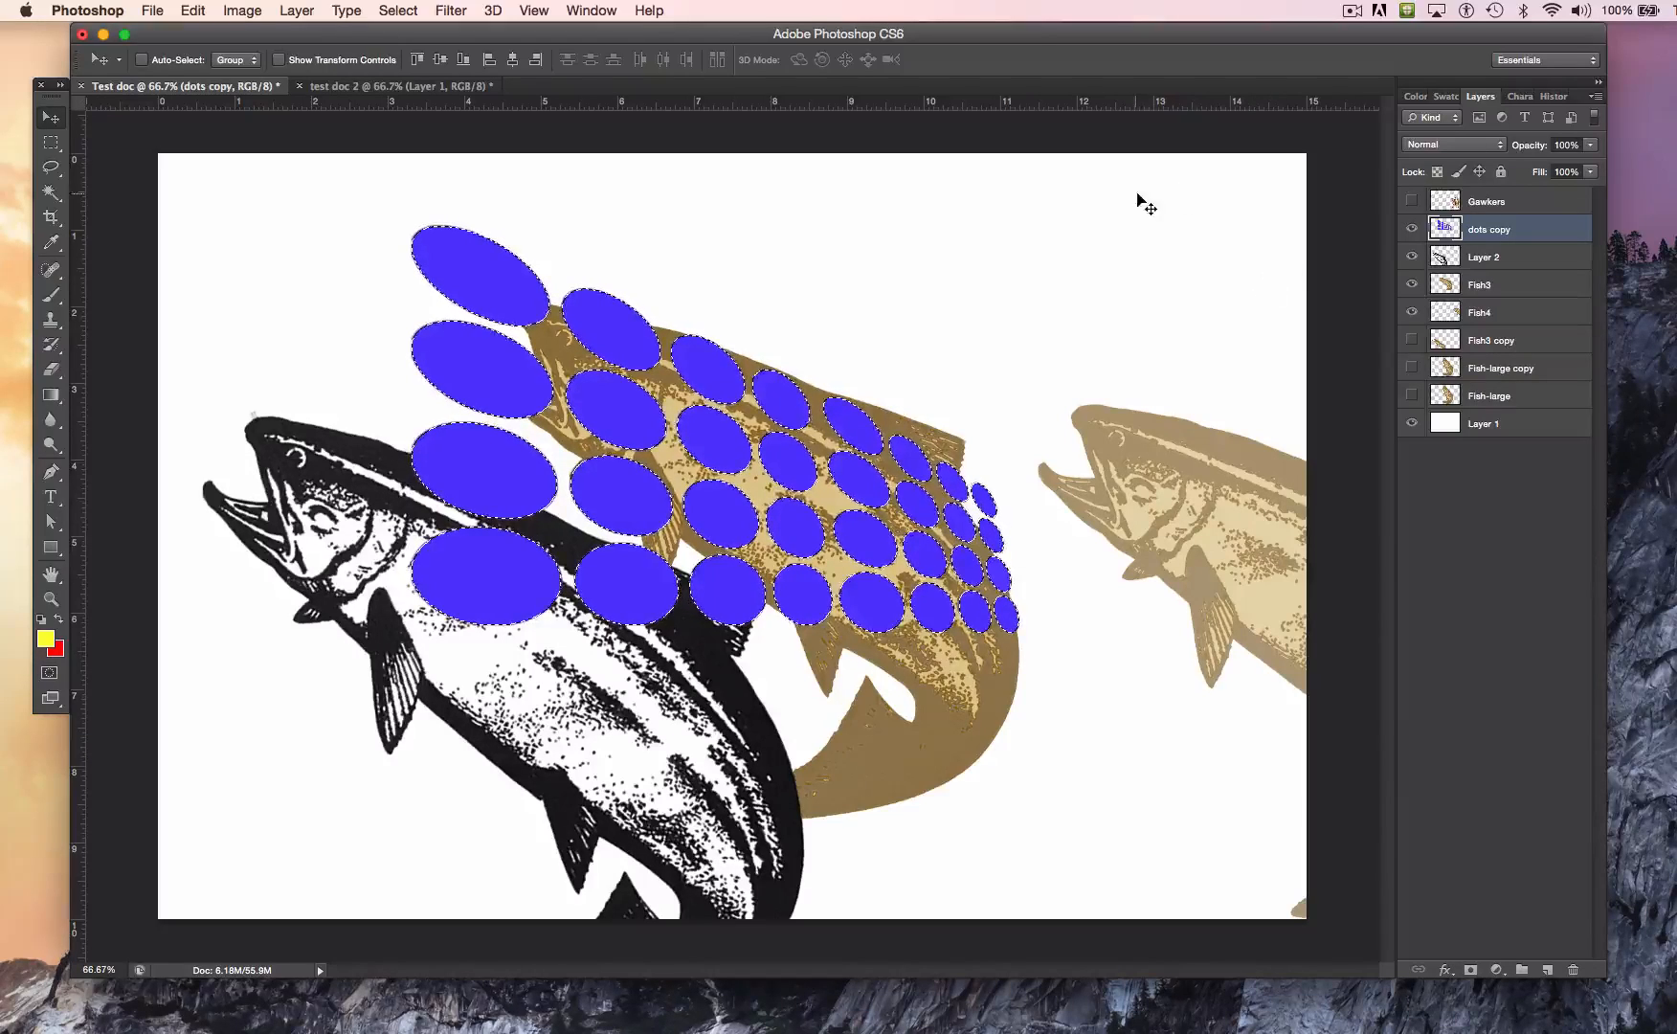
left_click(409, 11)
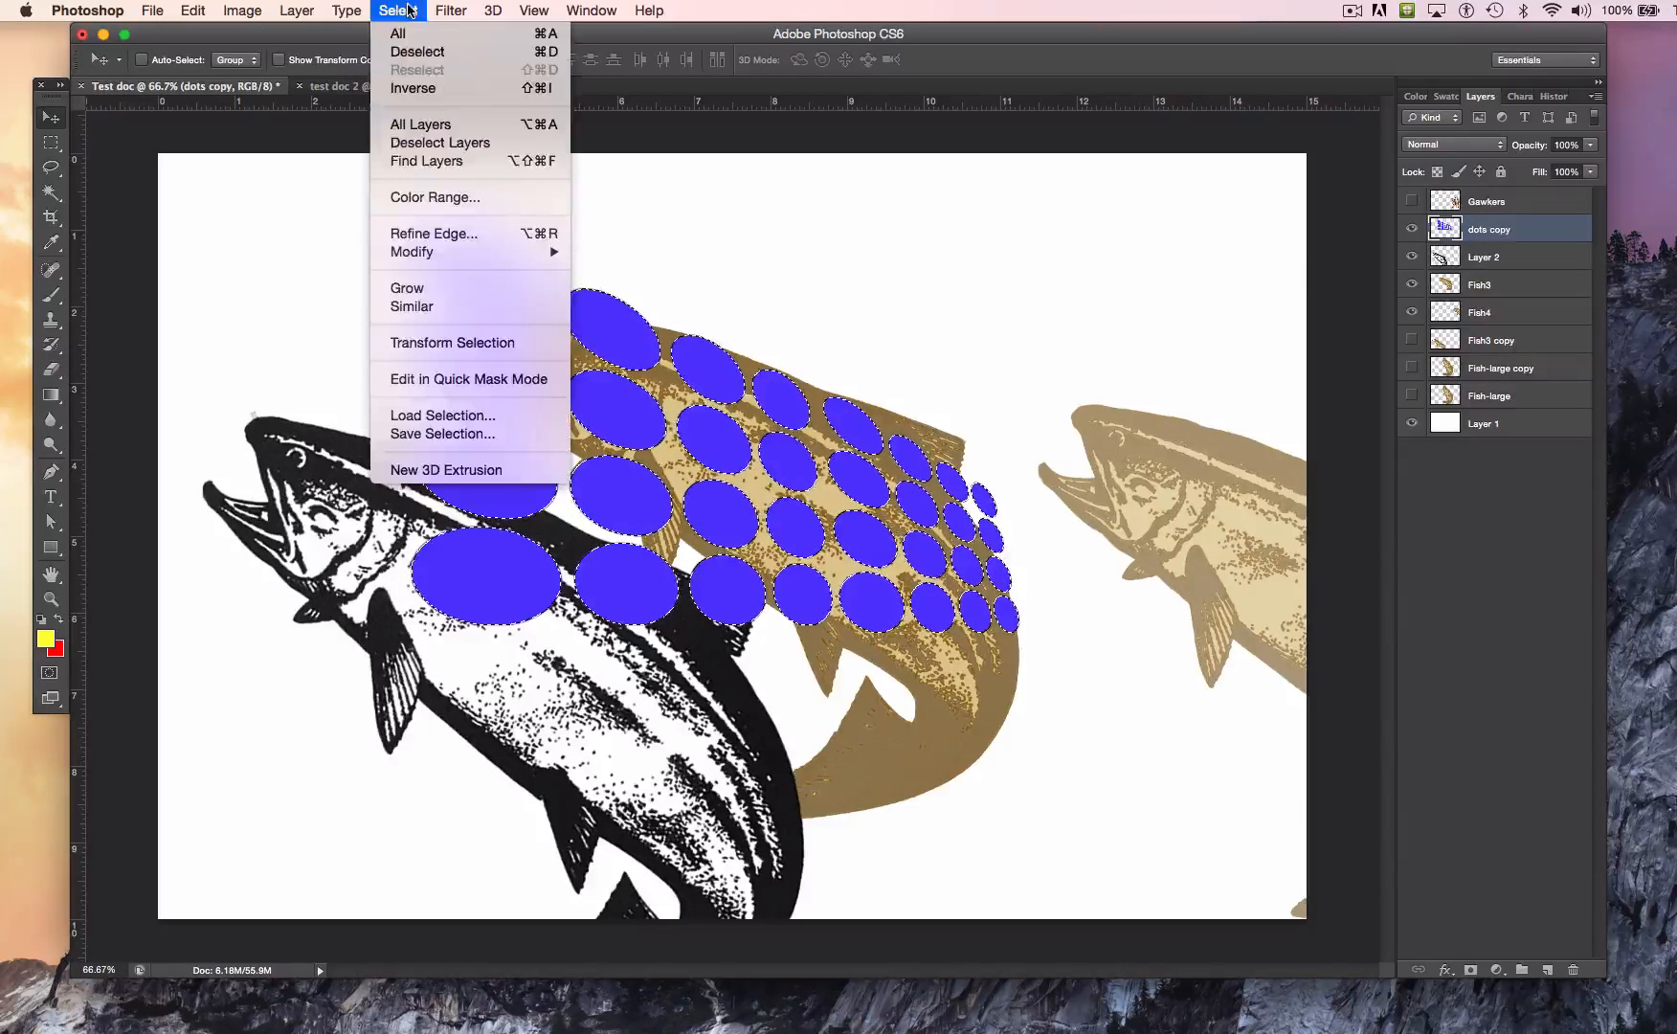
left_click(424, 54)
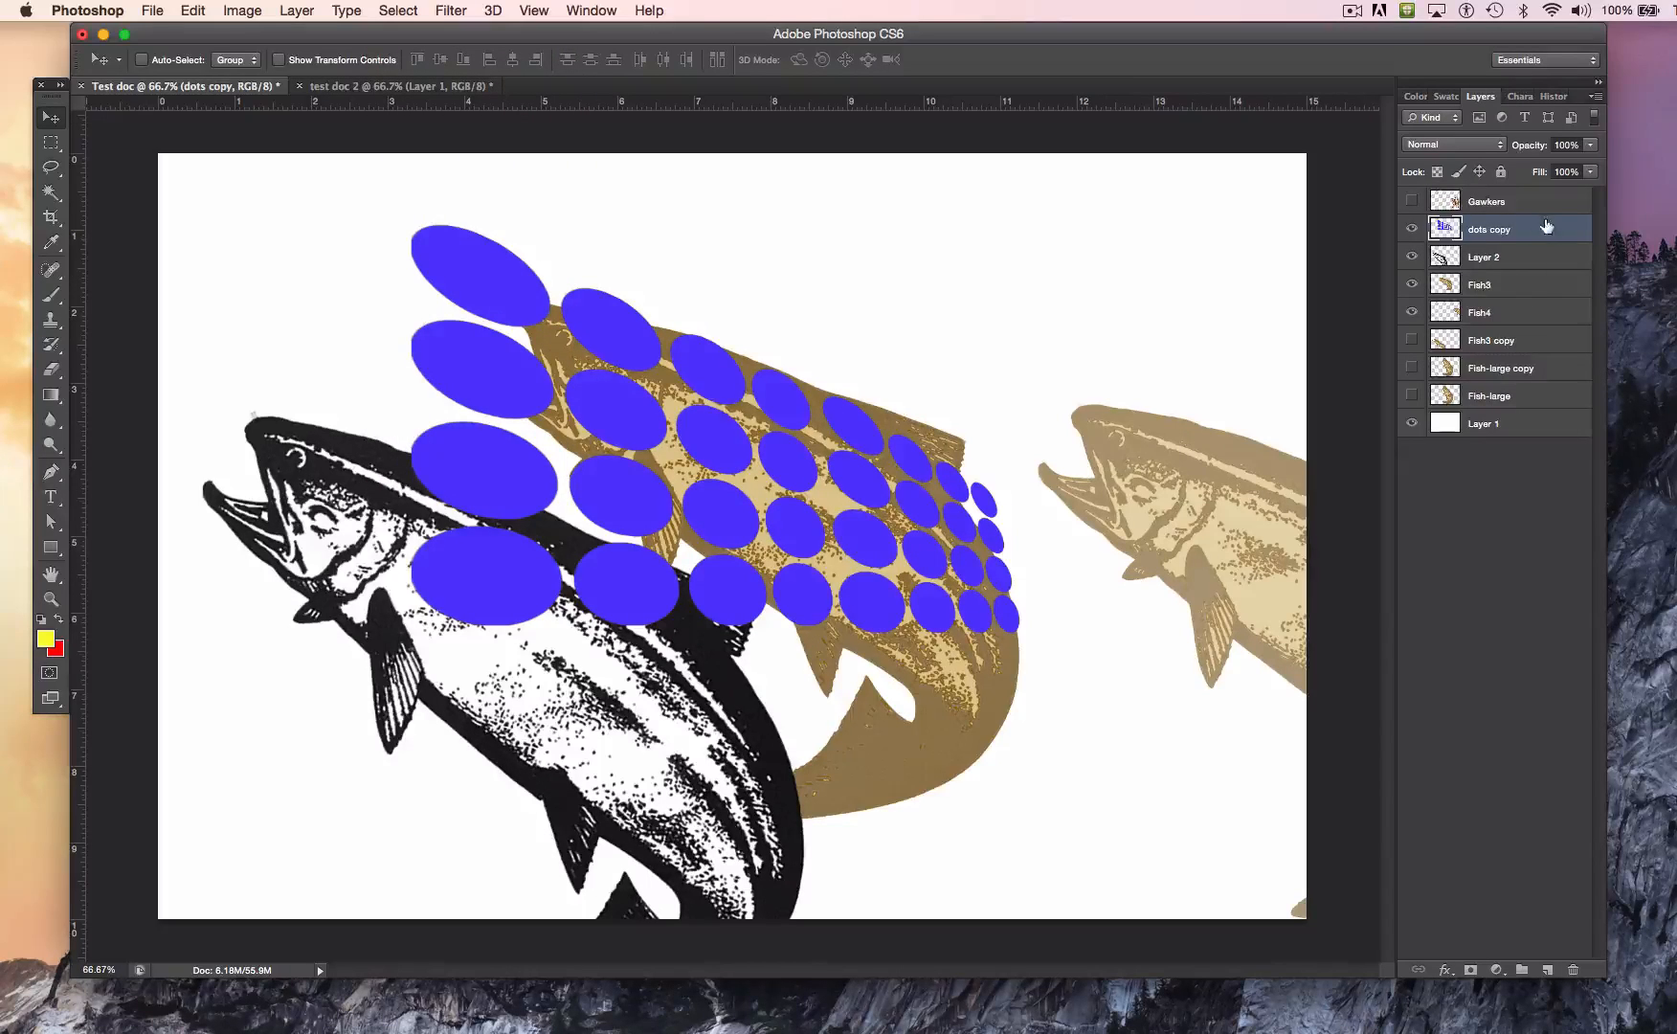
Step: Try the dots copy layer at 53% opacity and restore it to 100%
left_click(1591, 149)
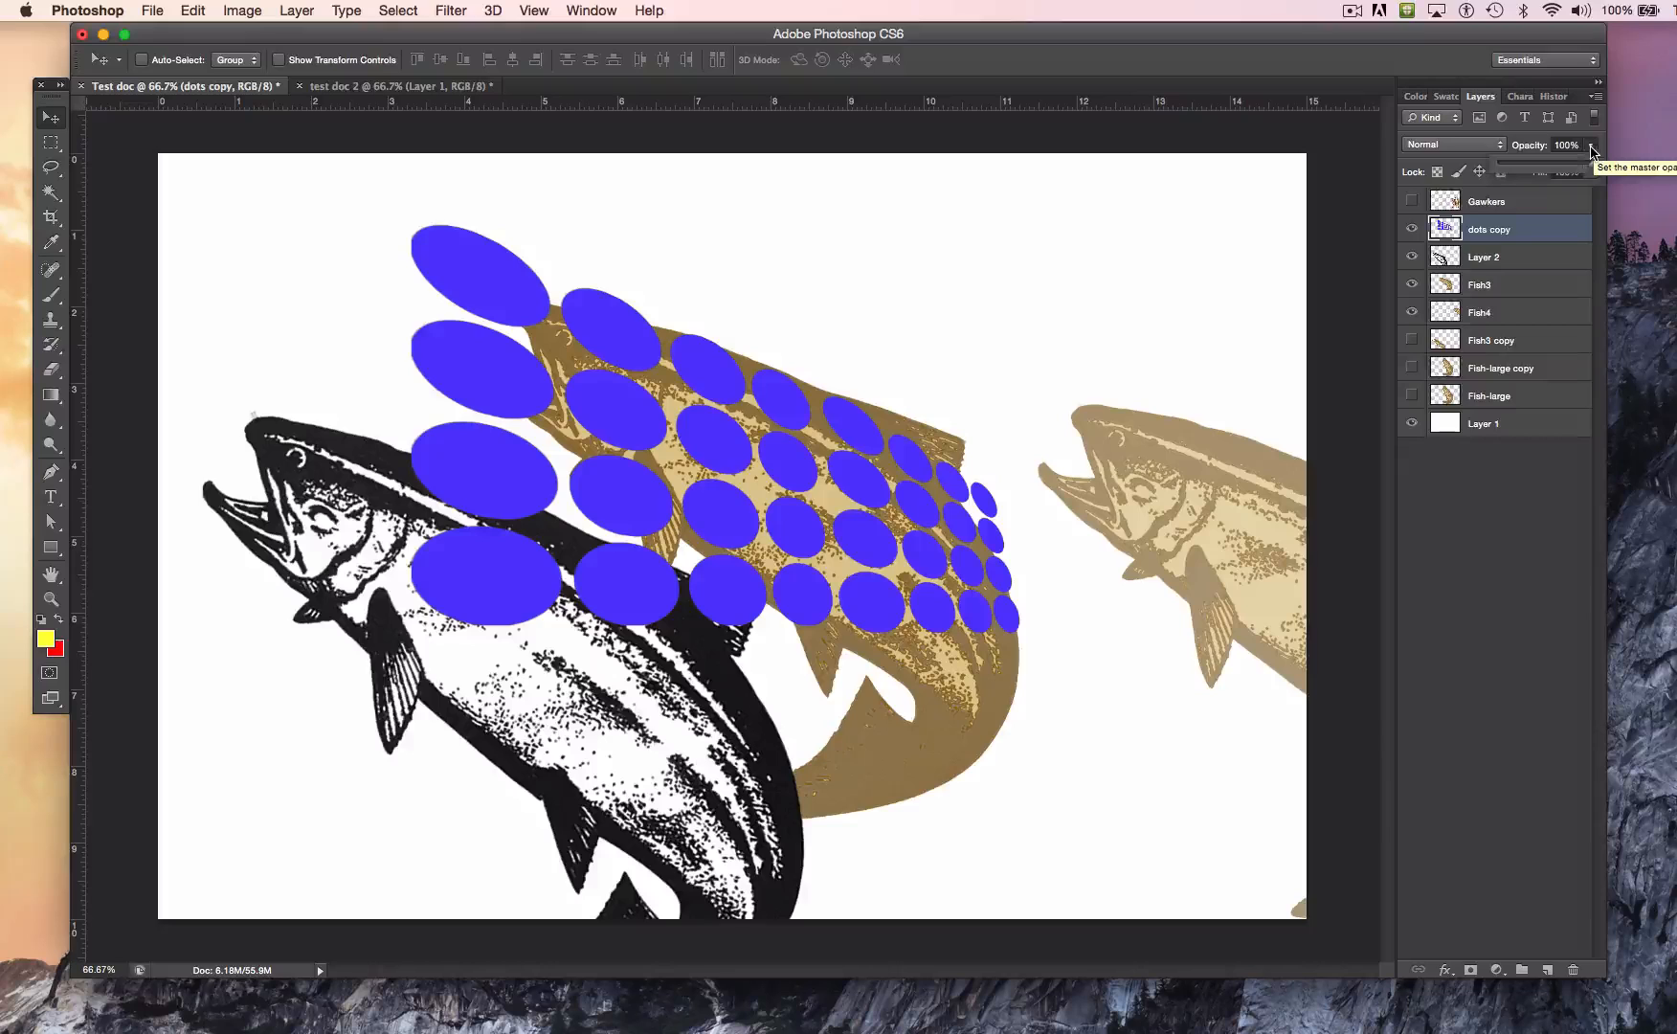
left_click_drag(1596, 170, 1551, 175)
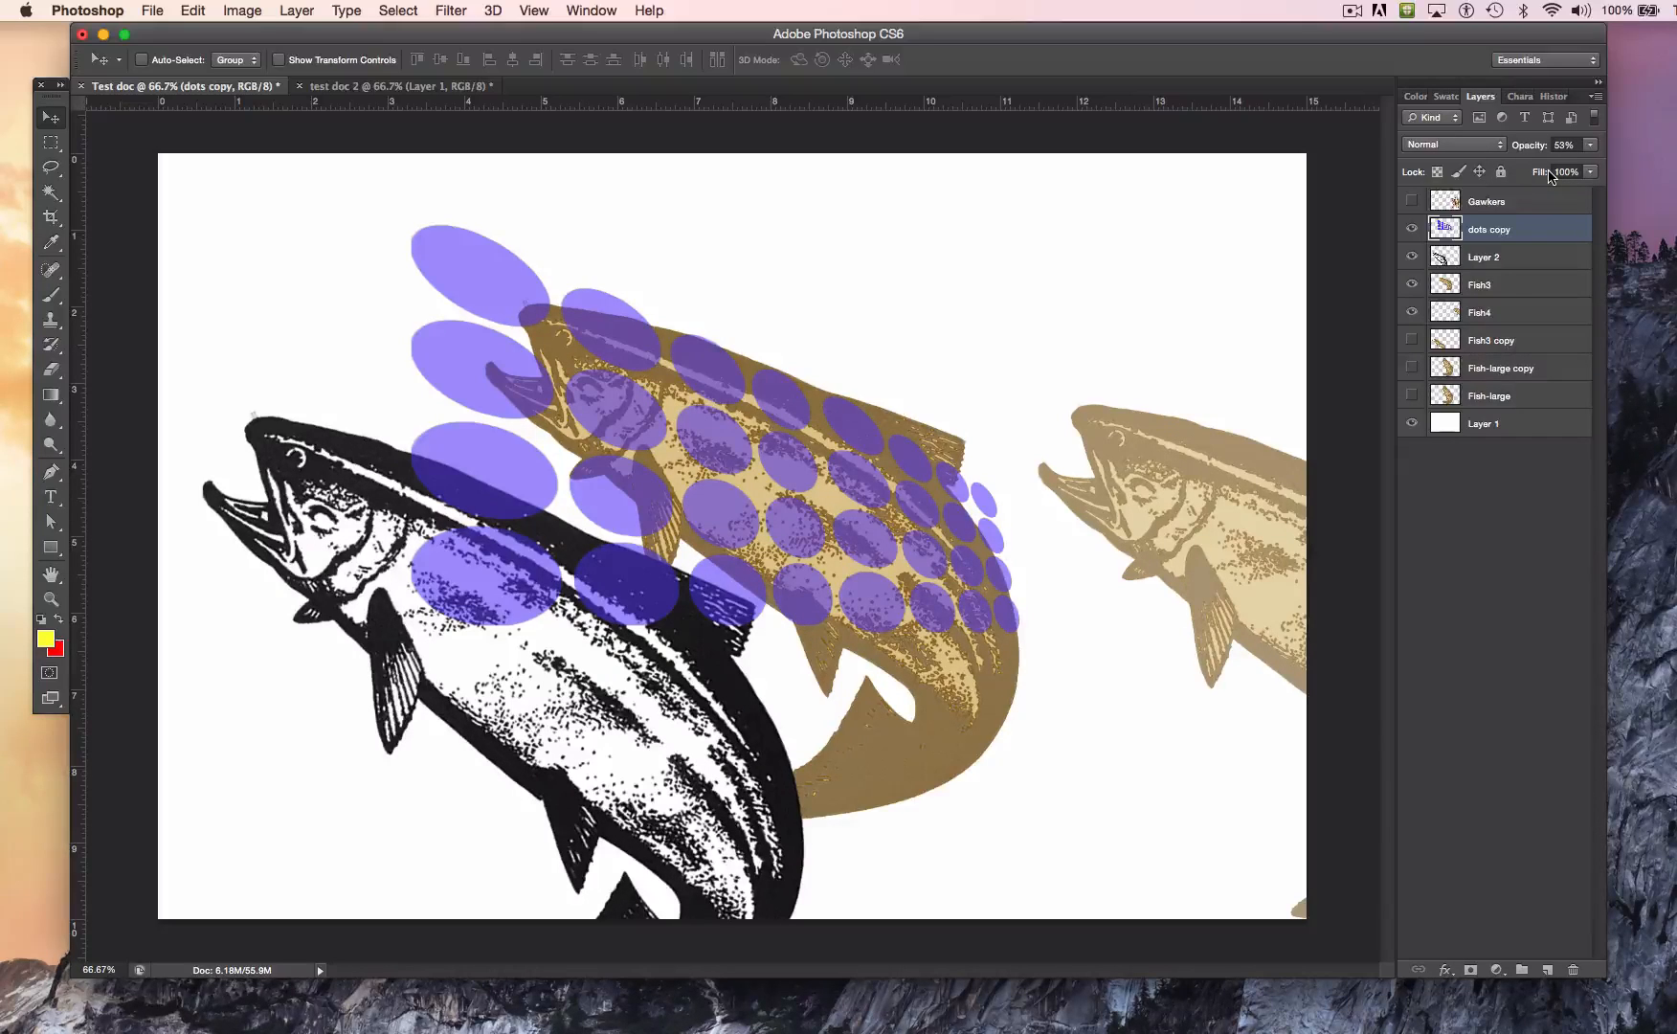
left_click(1592, 146)
left_click_drag(1567, 168, 1631, 169)
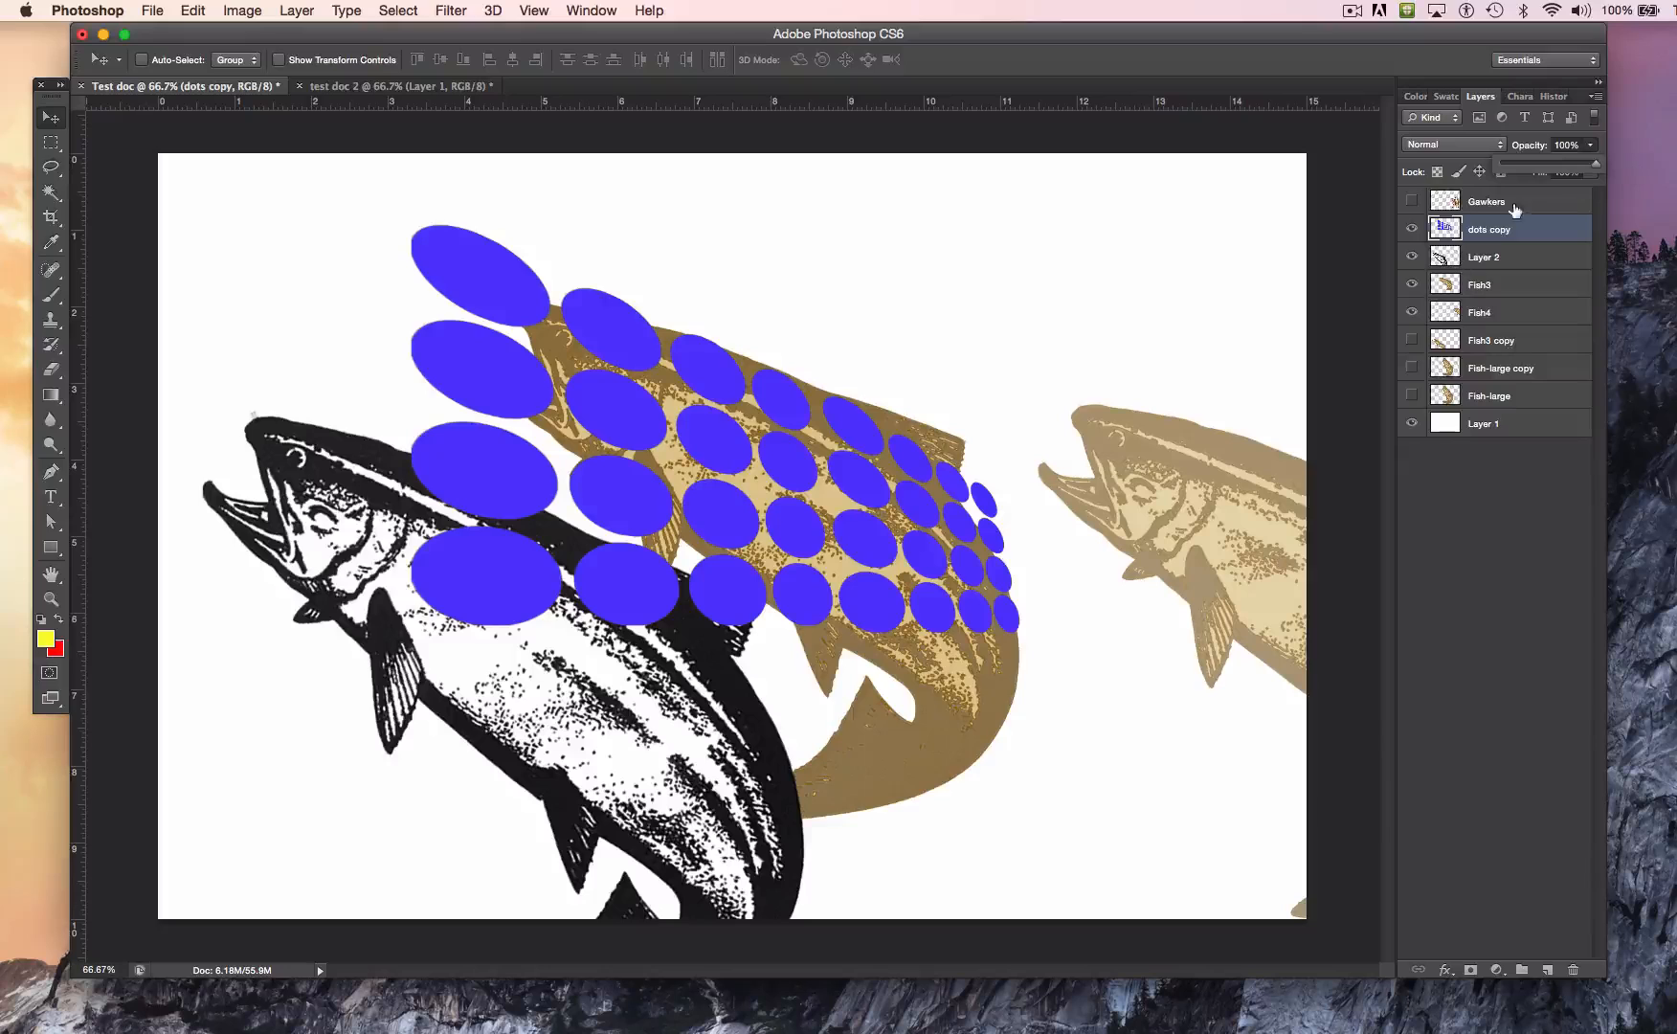
Step: Change the dots copy layer's blend mode to Overlay
left_click(1466, 151)
left_click(1469, 145)
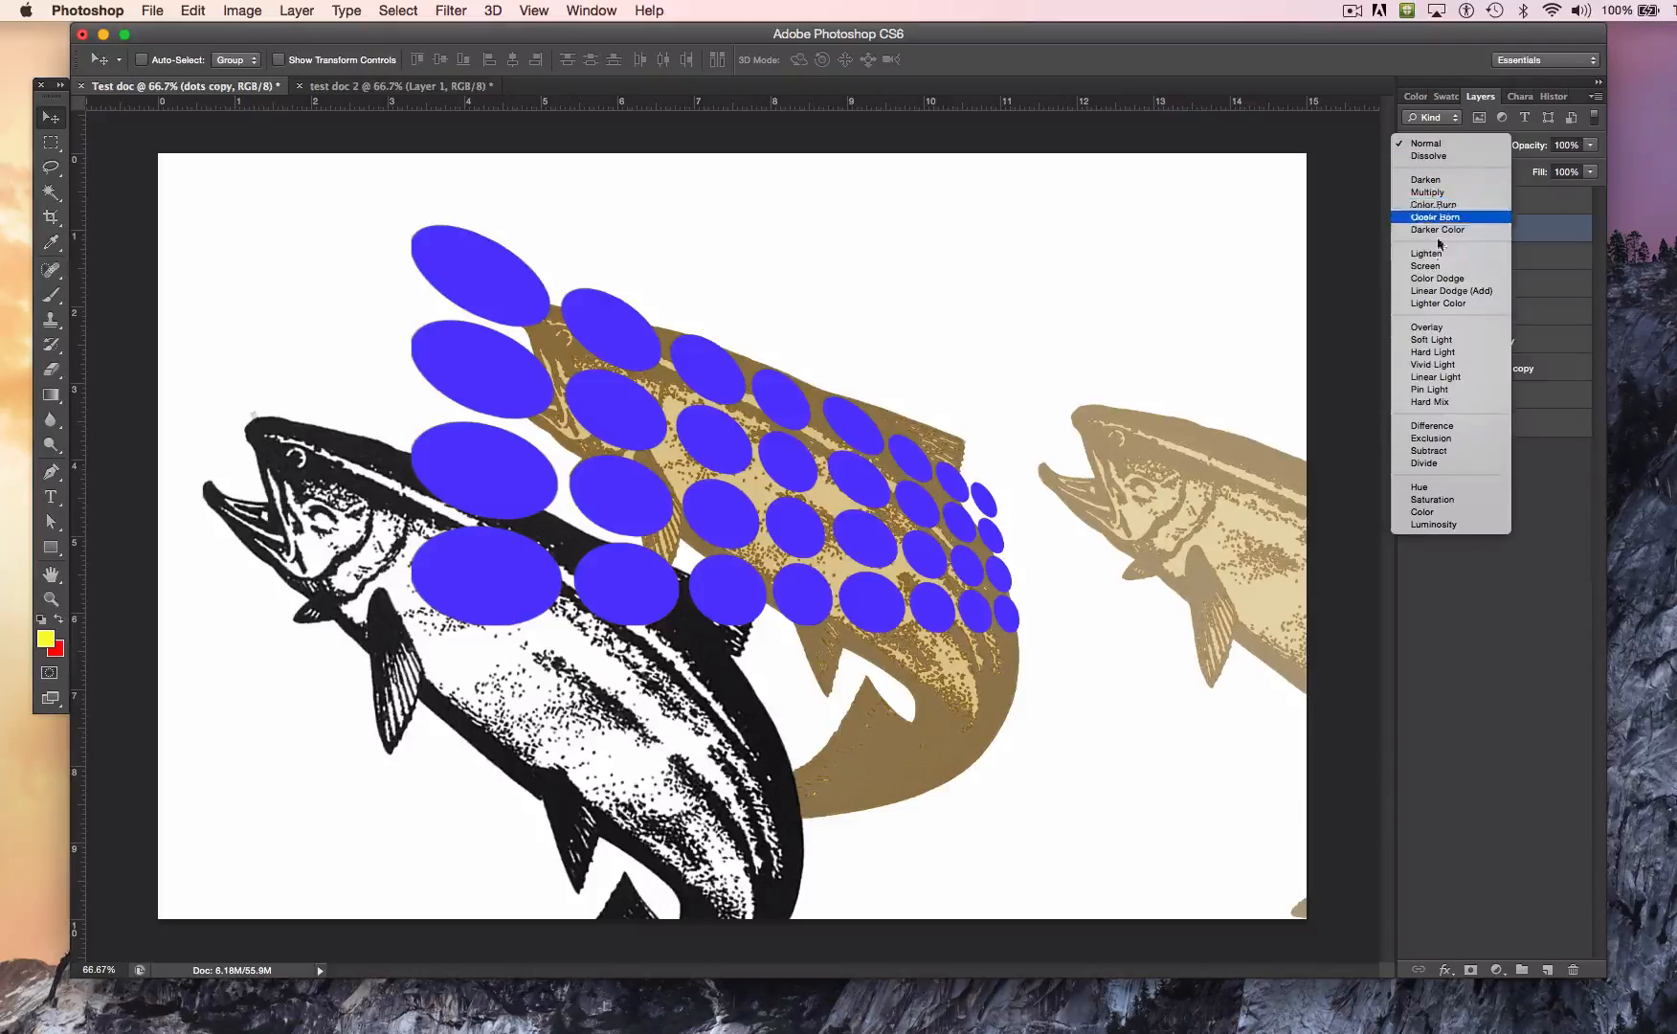
left_click(1430, 328)
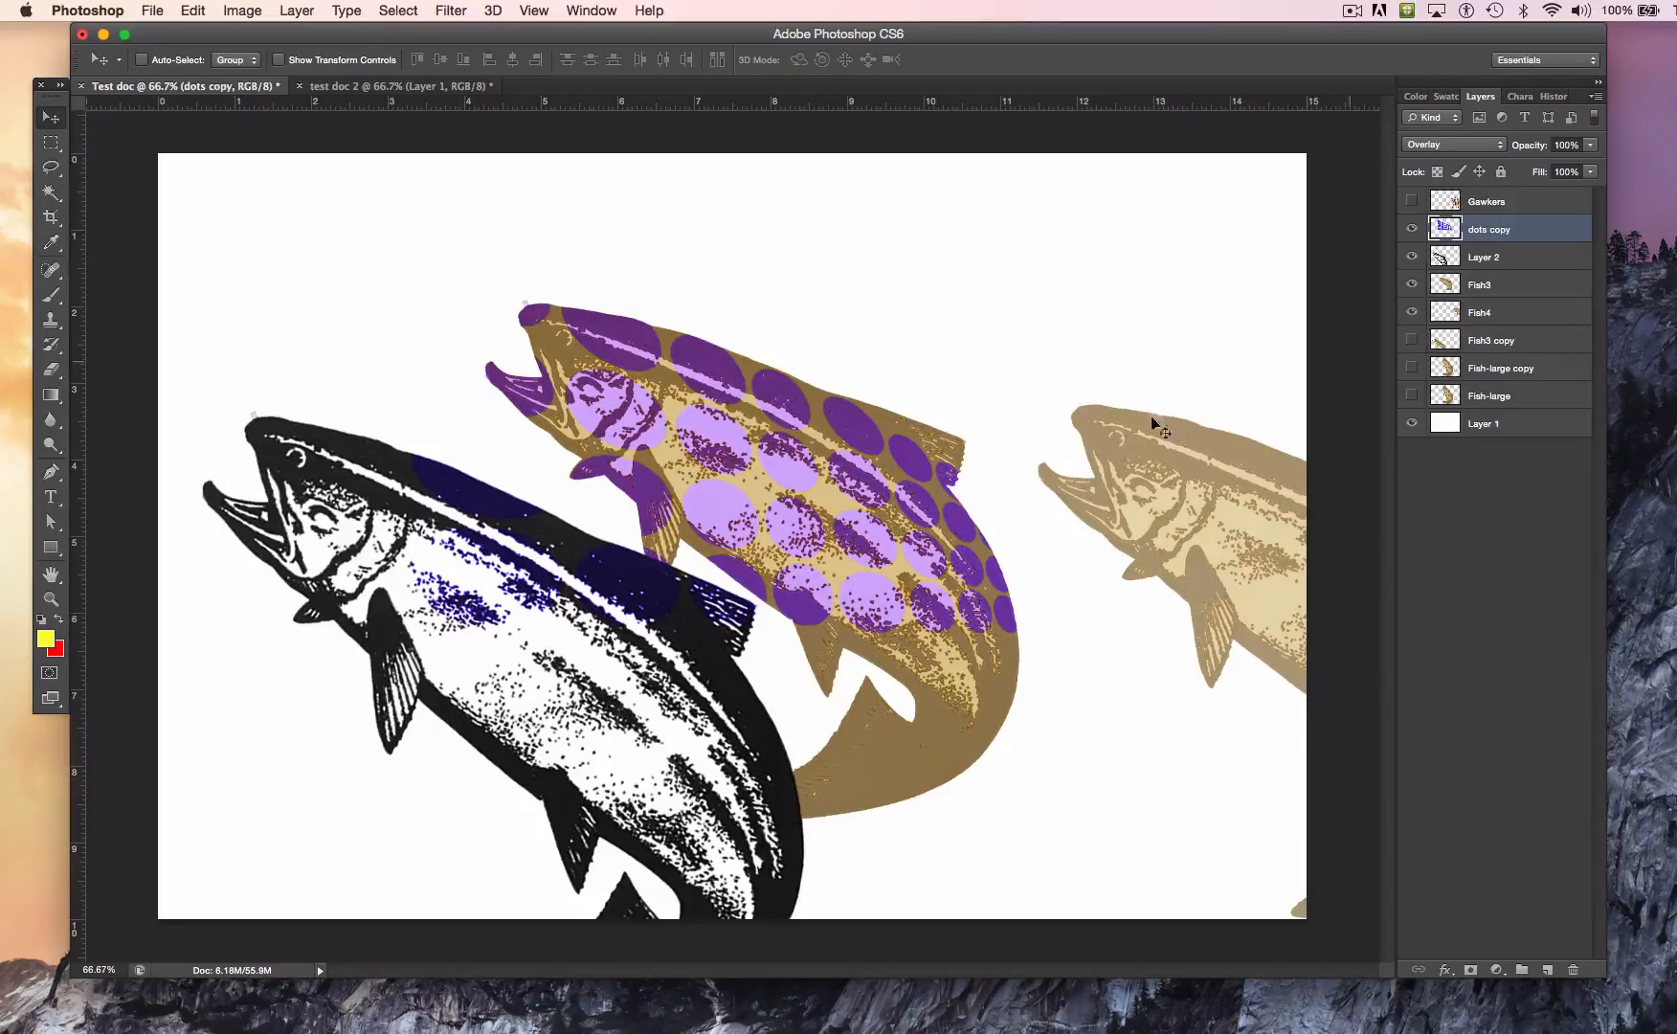
Step: Move the dots around over the different fish, ending over the brown fish's head and upper body
left_click_drag(854, 501, 1126, 527)
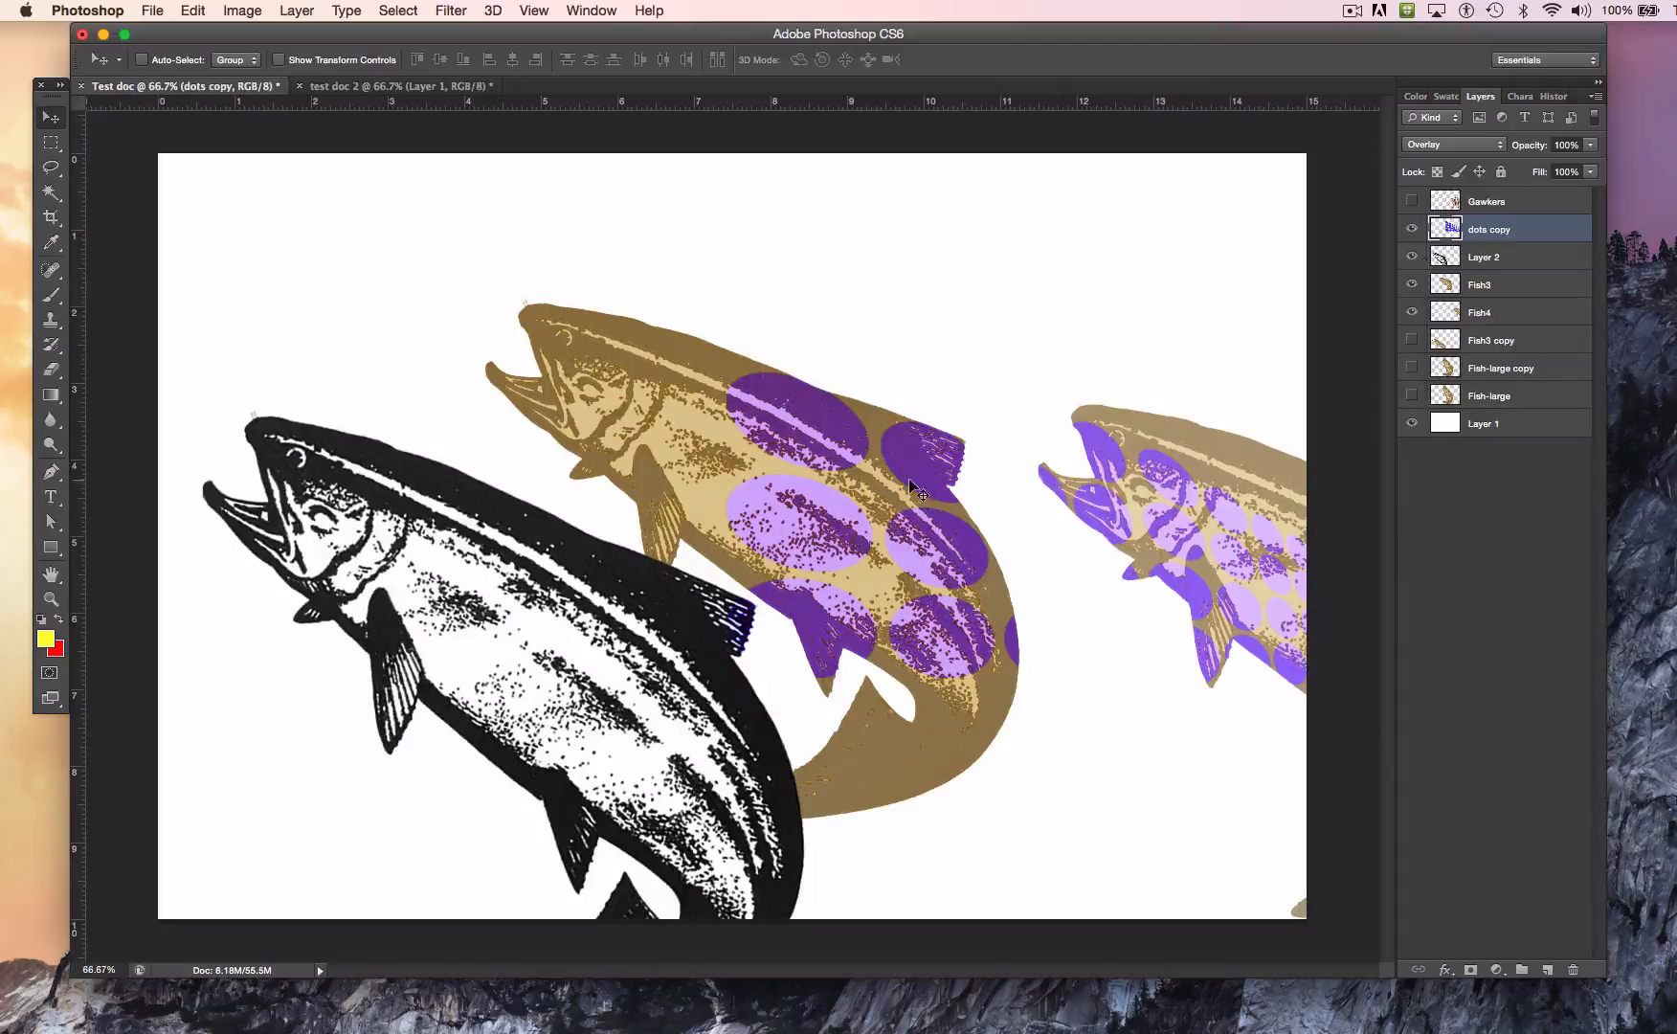
left_click_drag(789, 469, 476, 620)
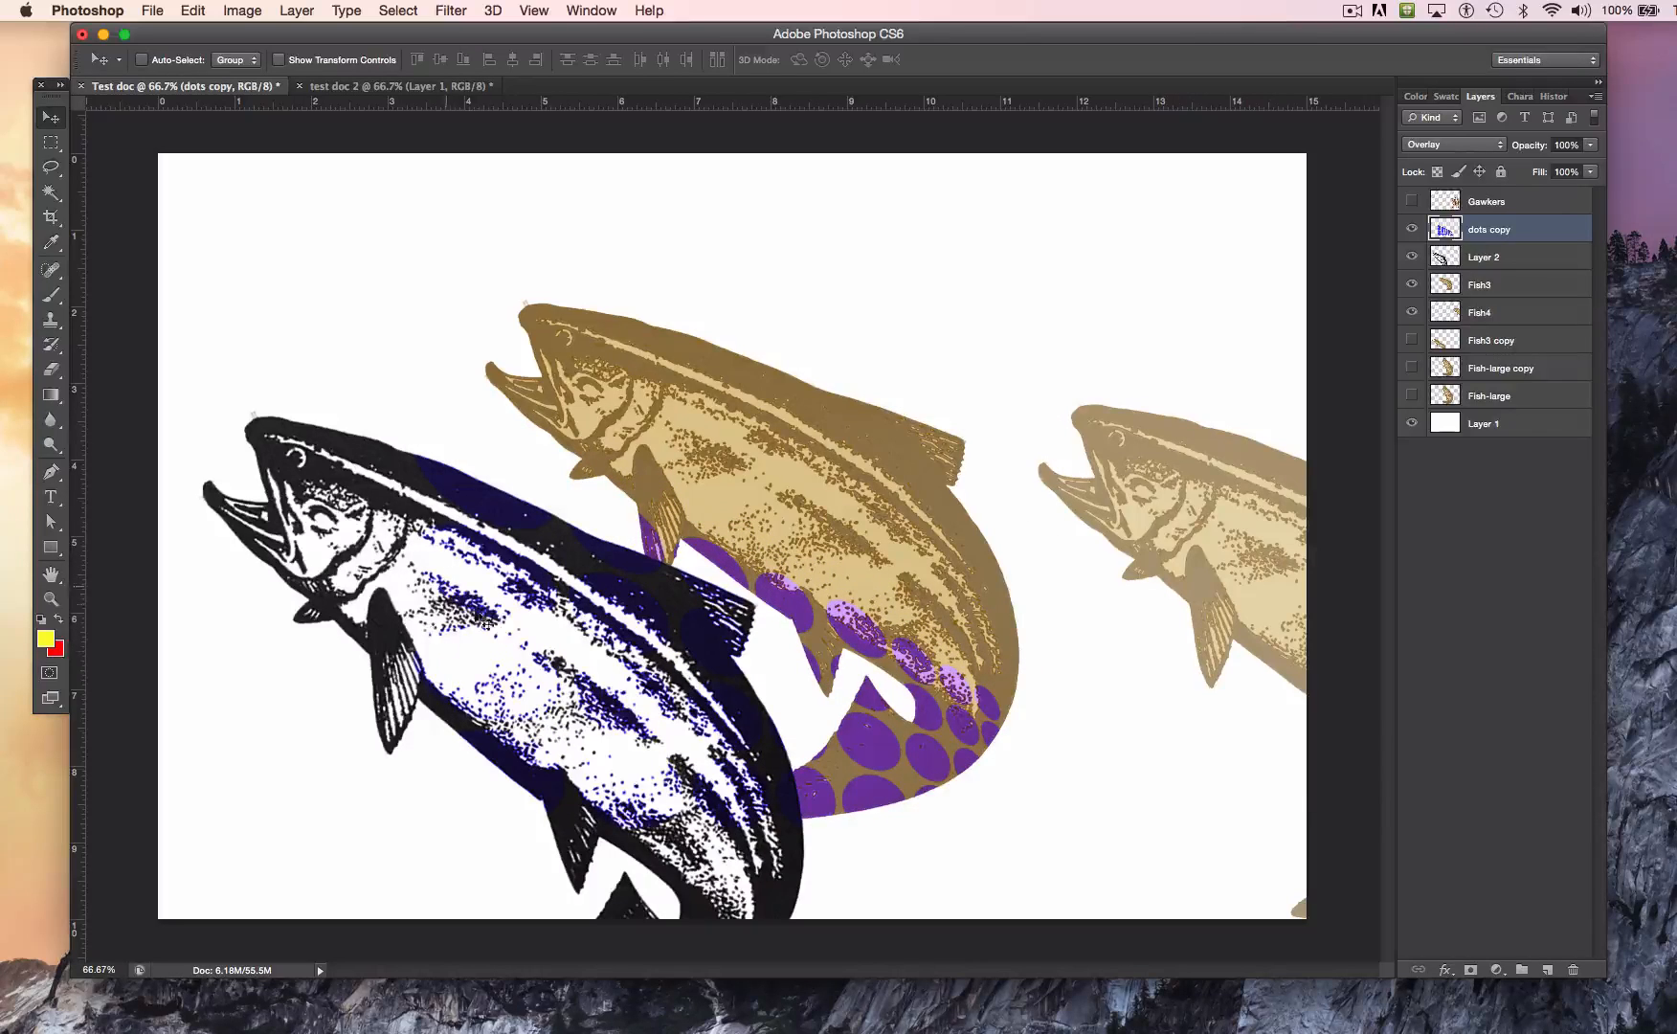
left_click_drag(871, 663, 863, 570)
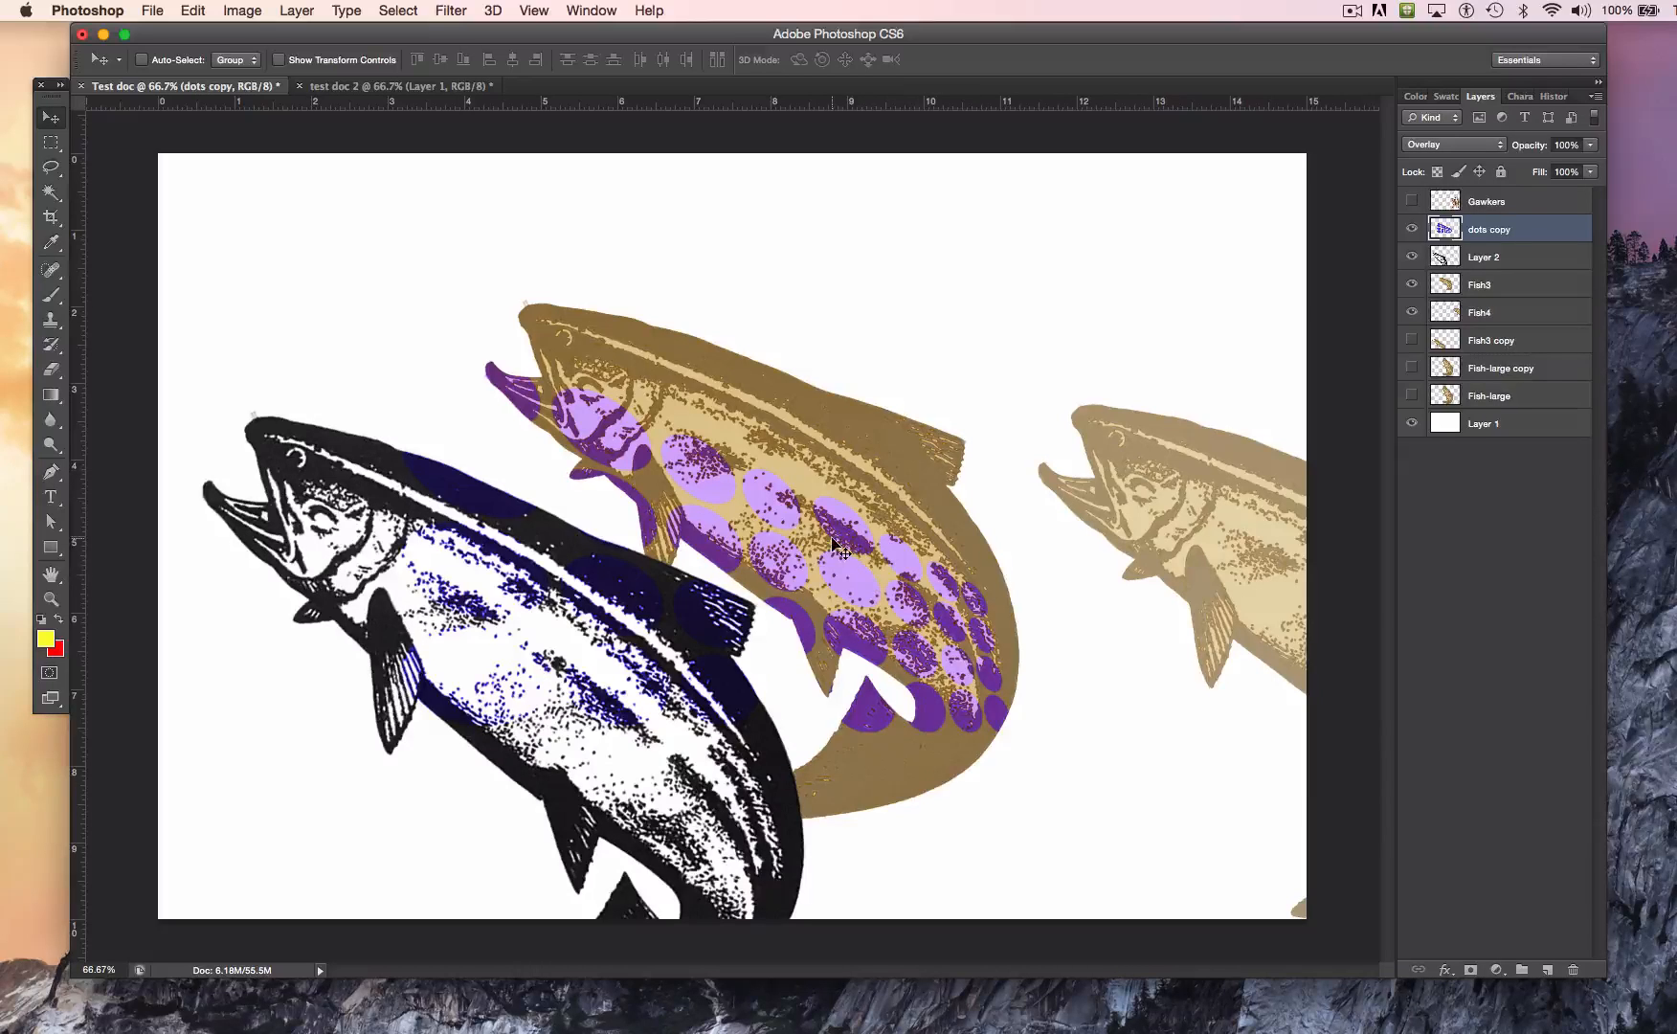
left_click_drag(812, 512, 746, 372)
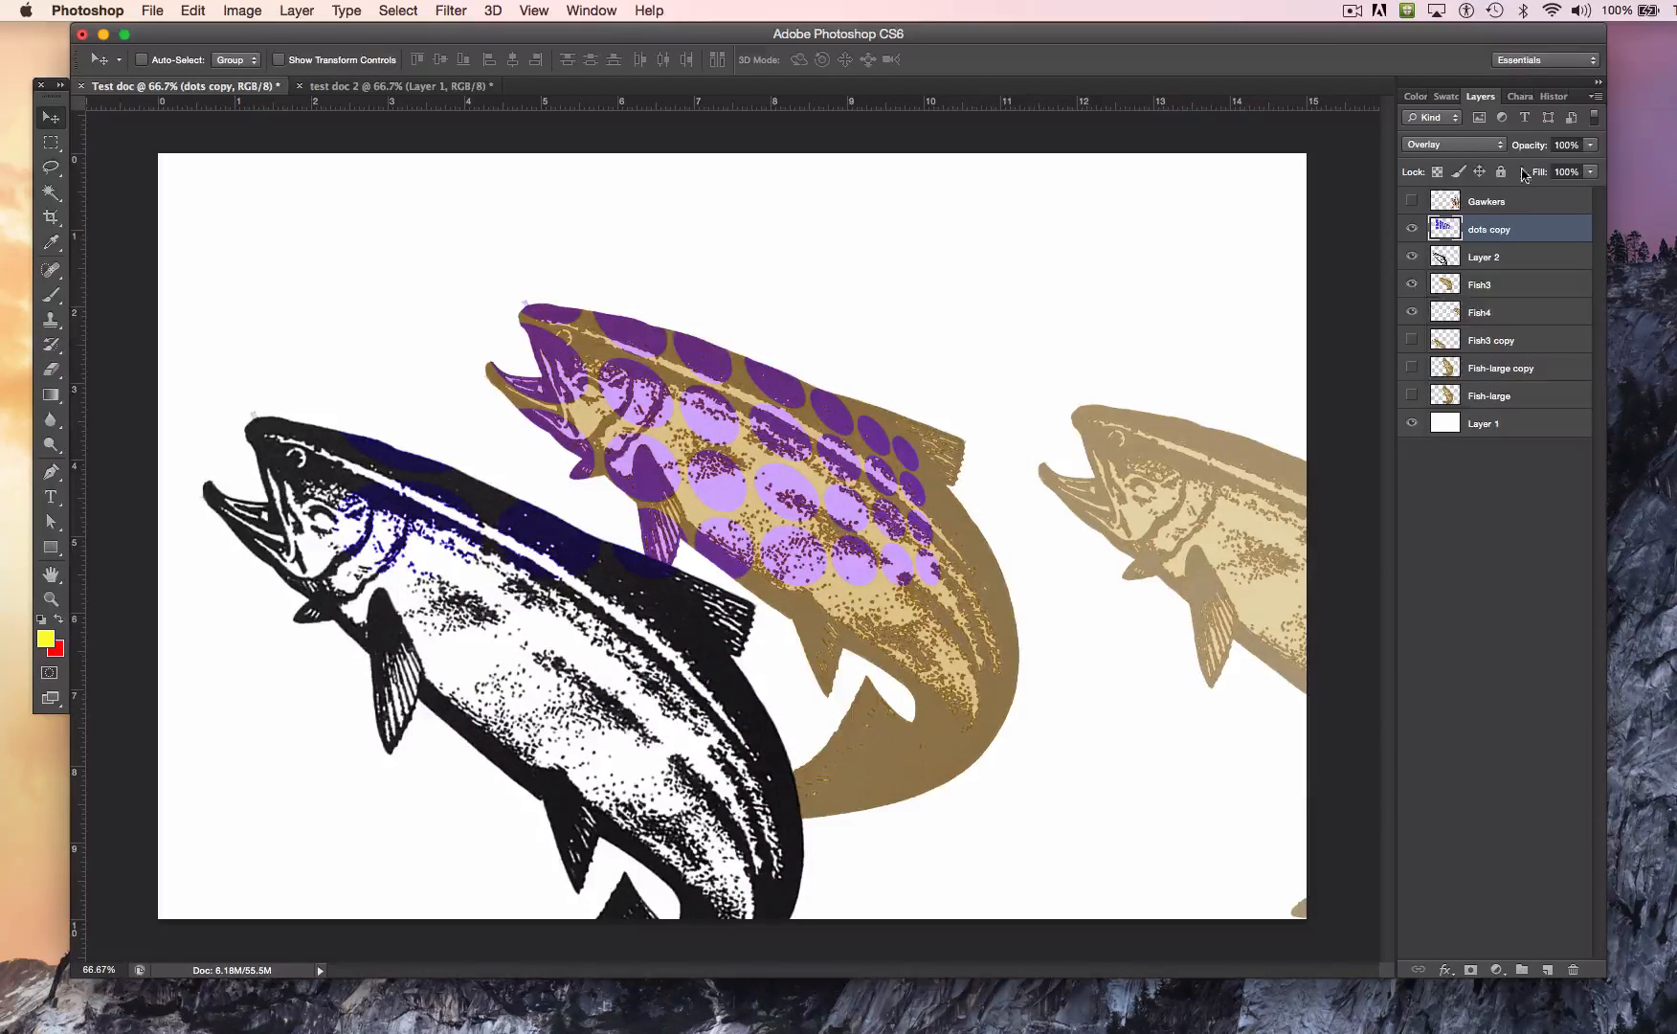
Step: Set the dots copy layer's blend mode to Normal and its opacity to 59%
left_click(1483, 149)
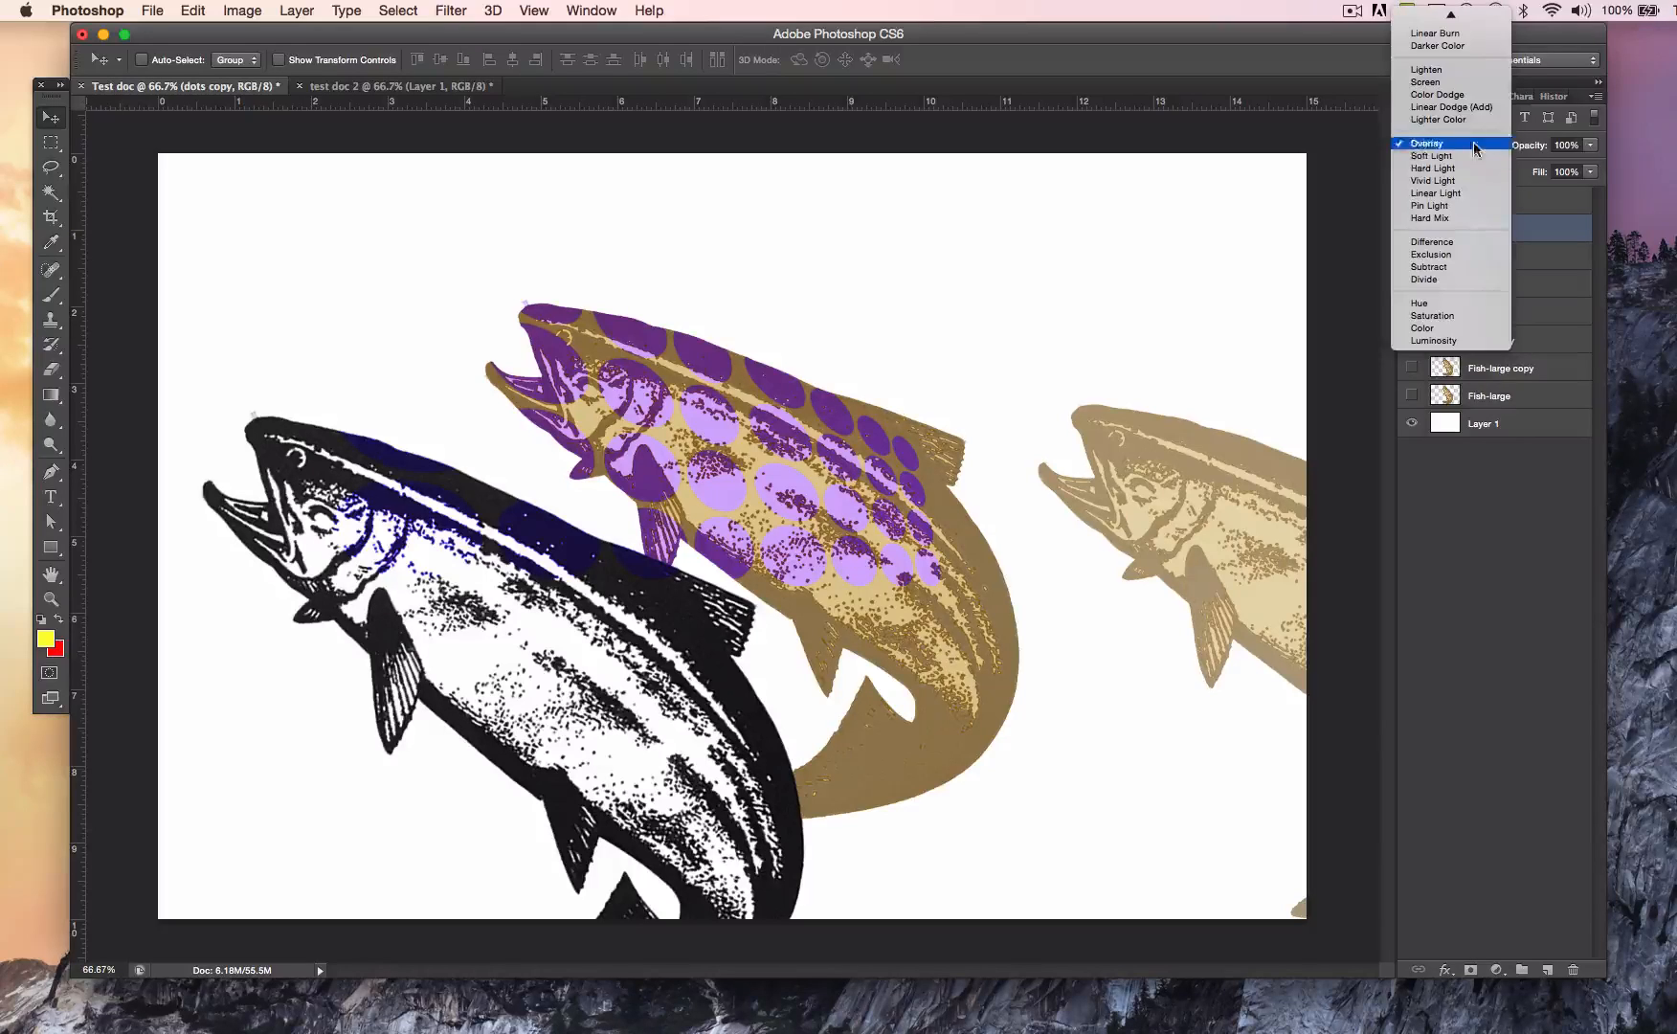
left_click(1441, 17)
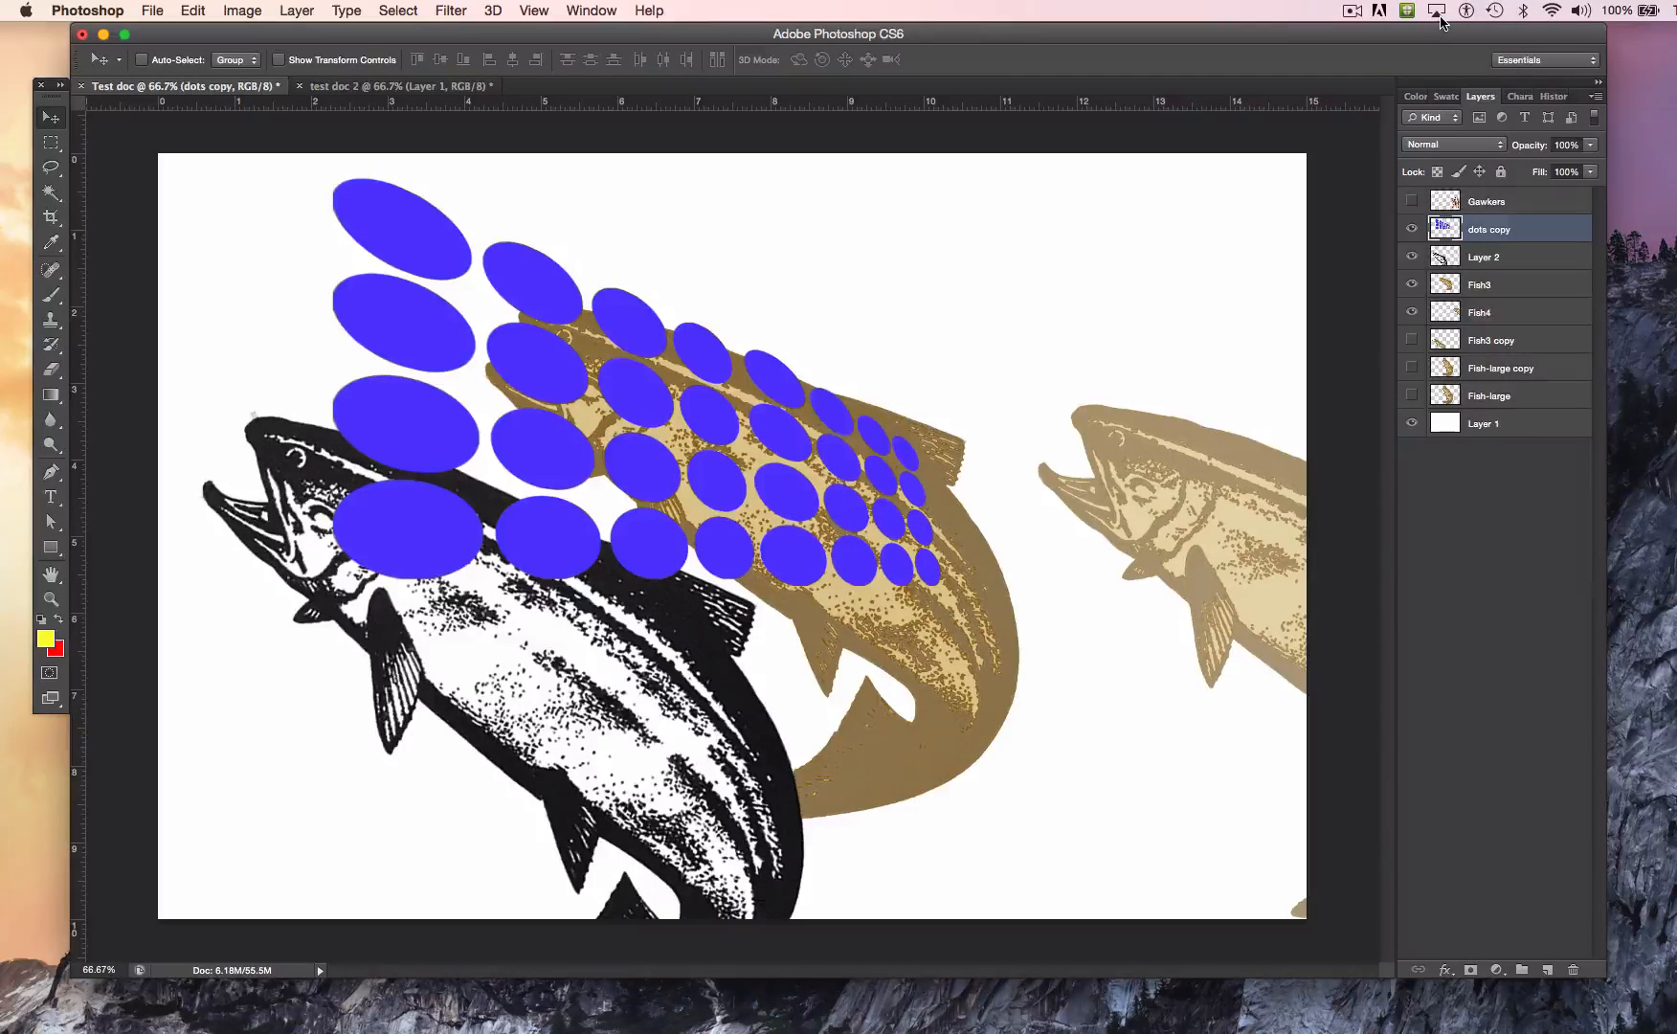
left_click(1593, 145)
left_click_drag(1541, 176, 1555, 179)
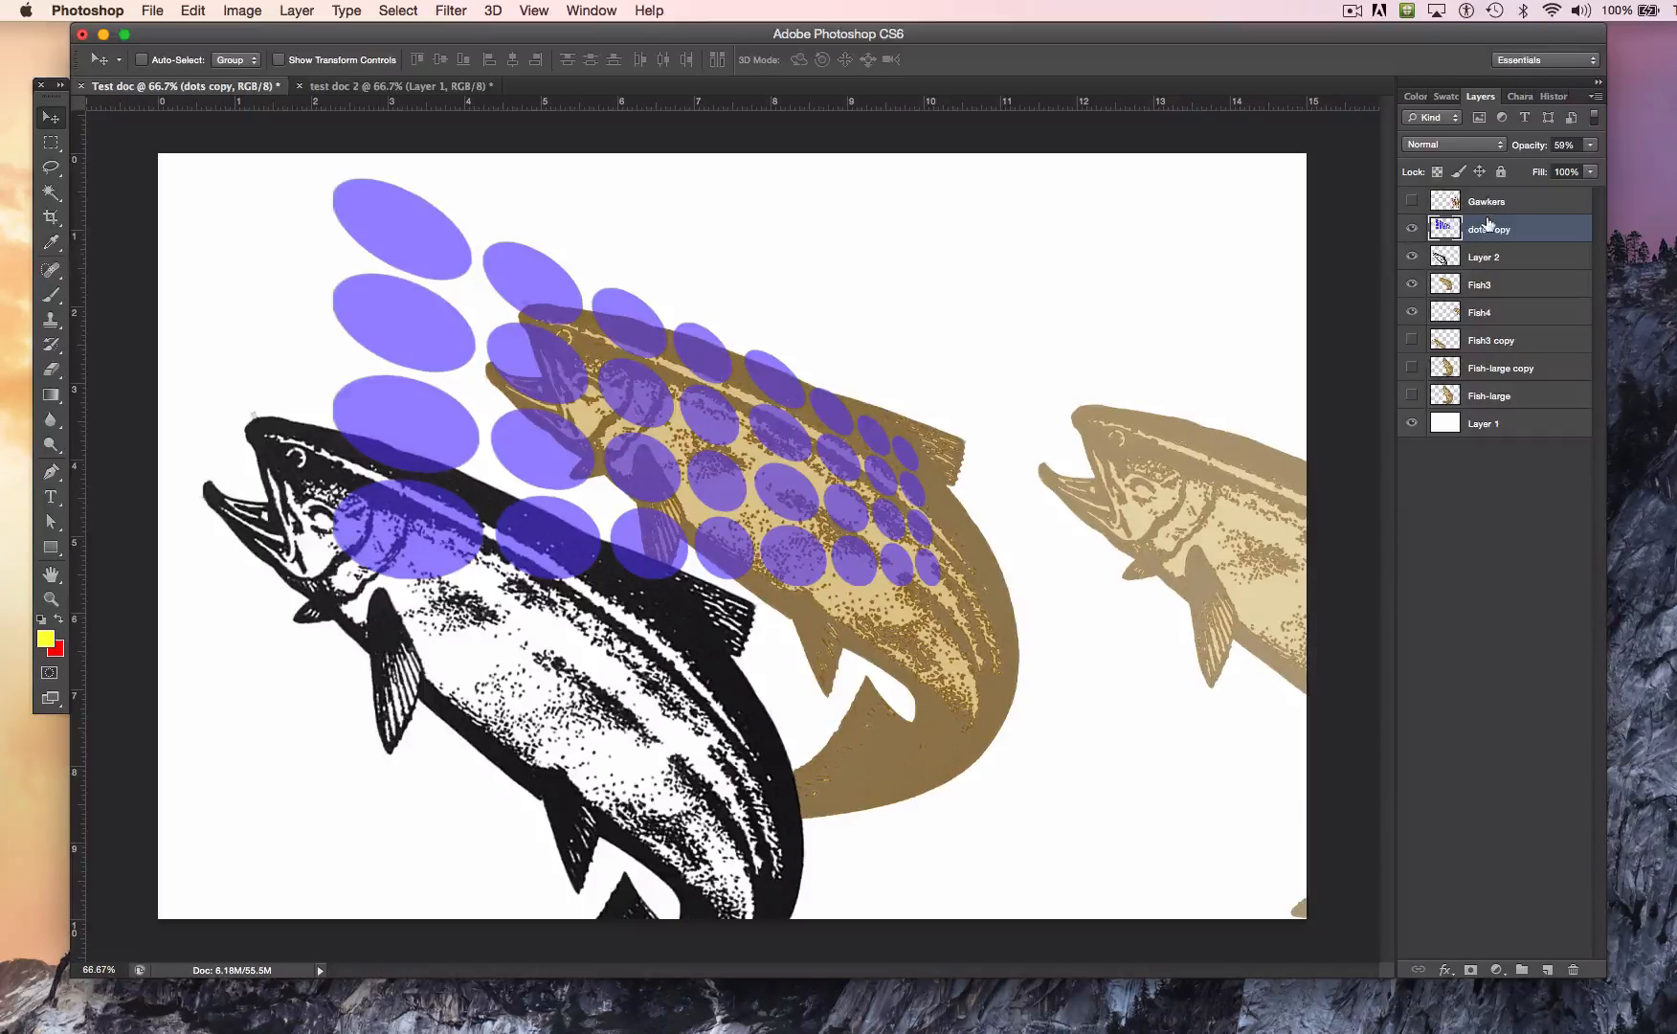
Step: Place the dots copy layer directly below Fish4 and shift the dots right and slightly up behind the brown fish
left_click_drag(1489, 254, 1486, 320)
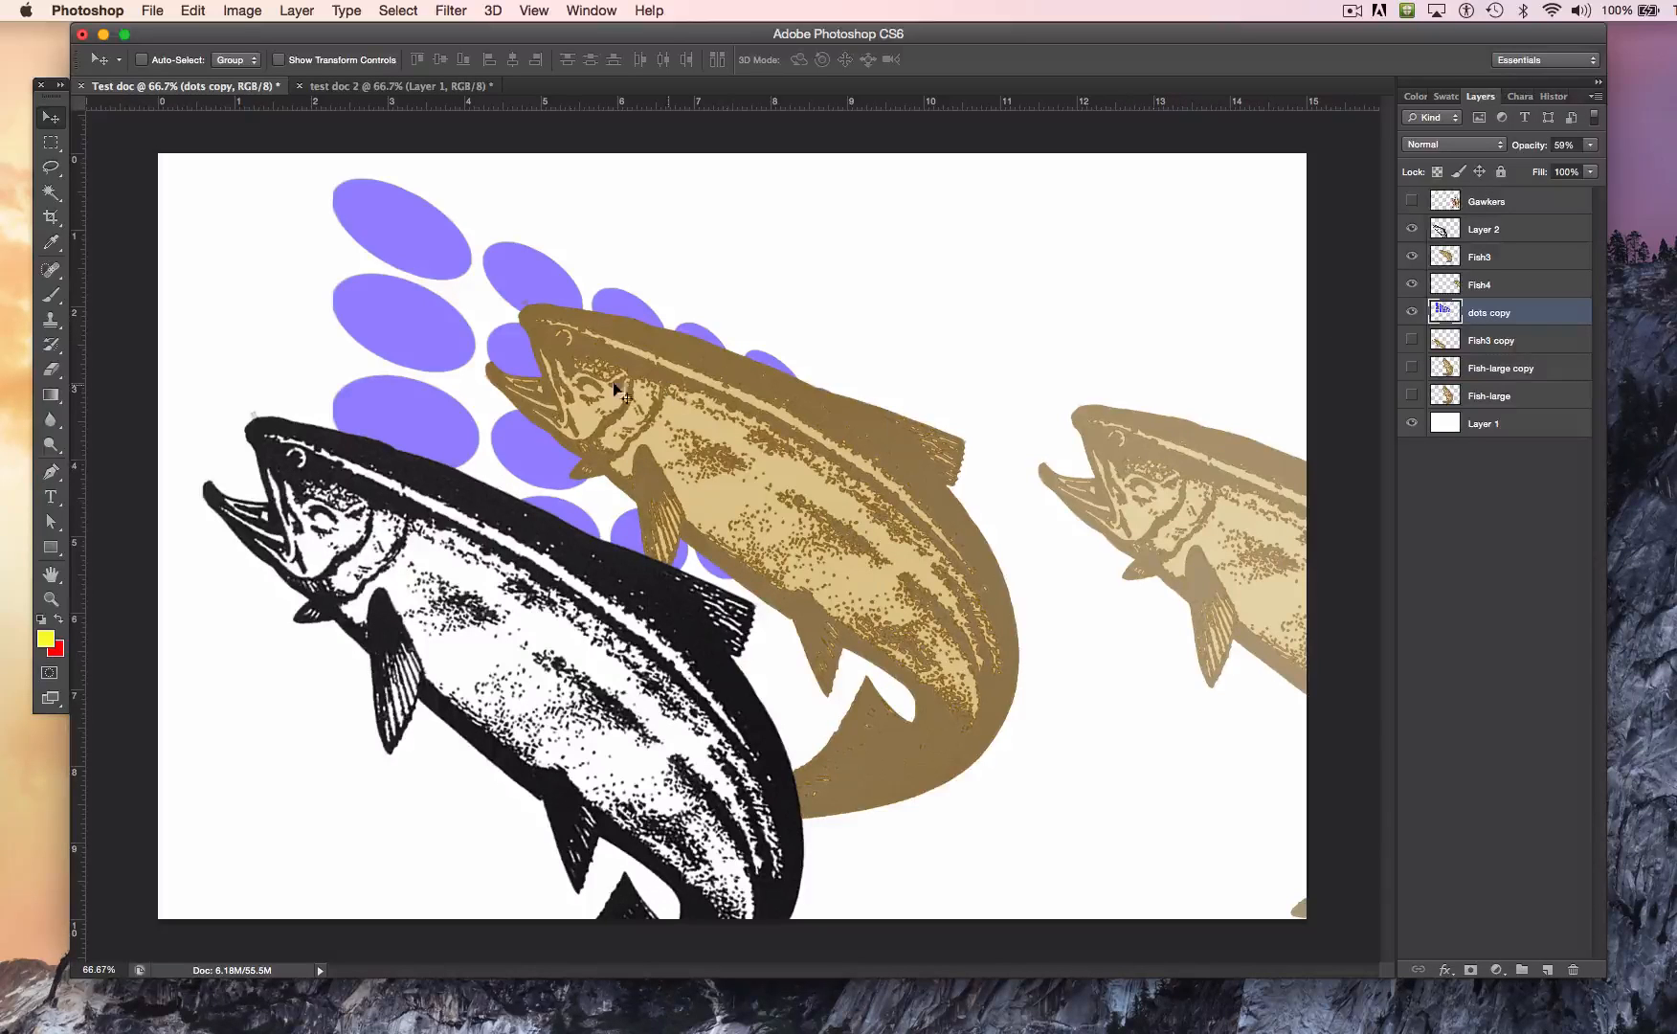
left_click_drag(395, 222, 496, 200)
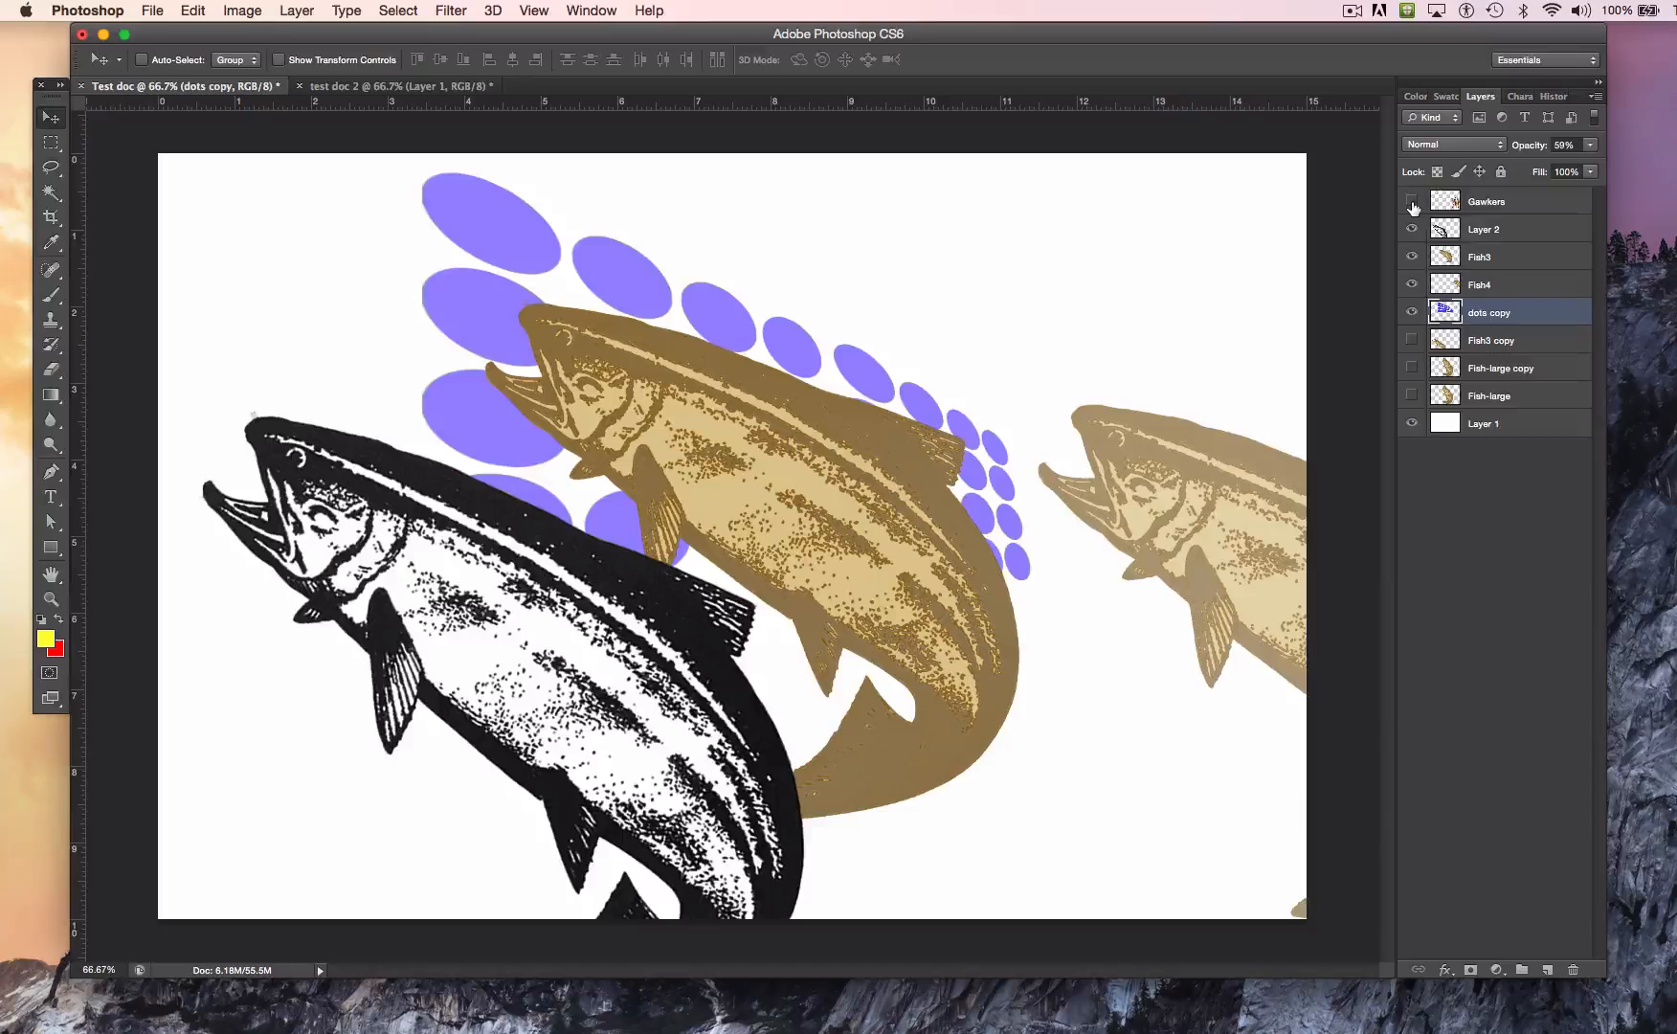
Step: Show the Gawkers layer, move it up and left over the brown fish, and place a duplicate down and right of it
left_click(1489, 205)
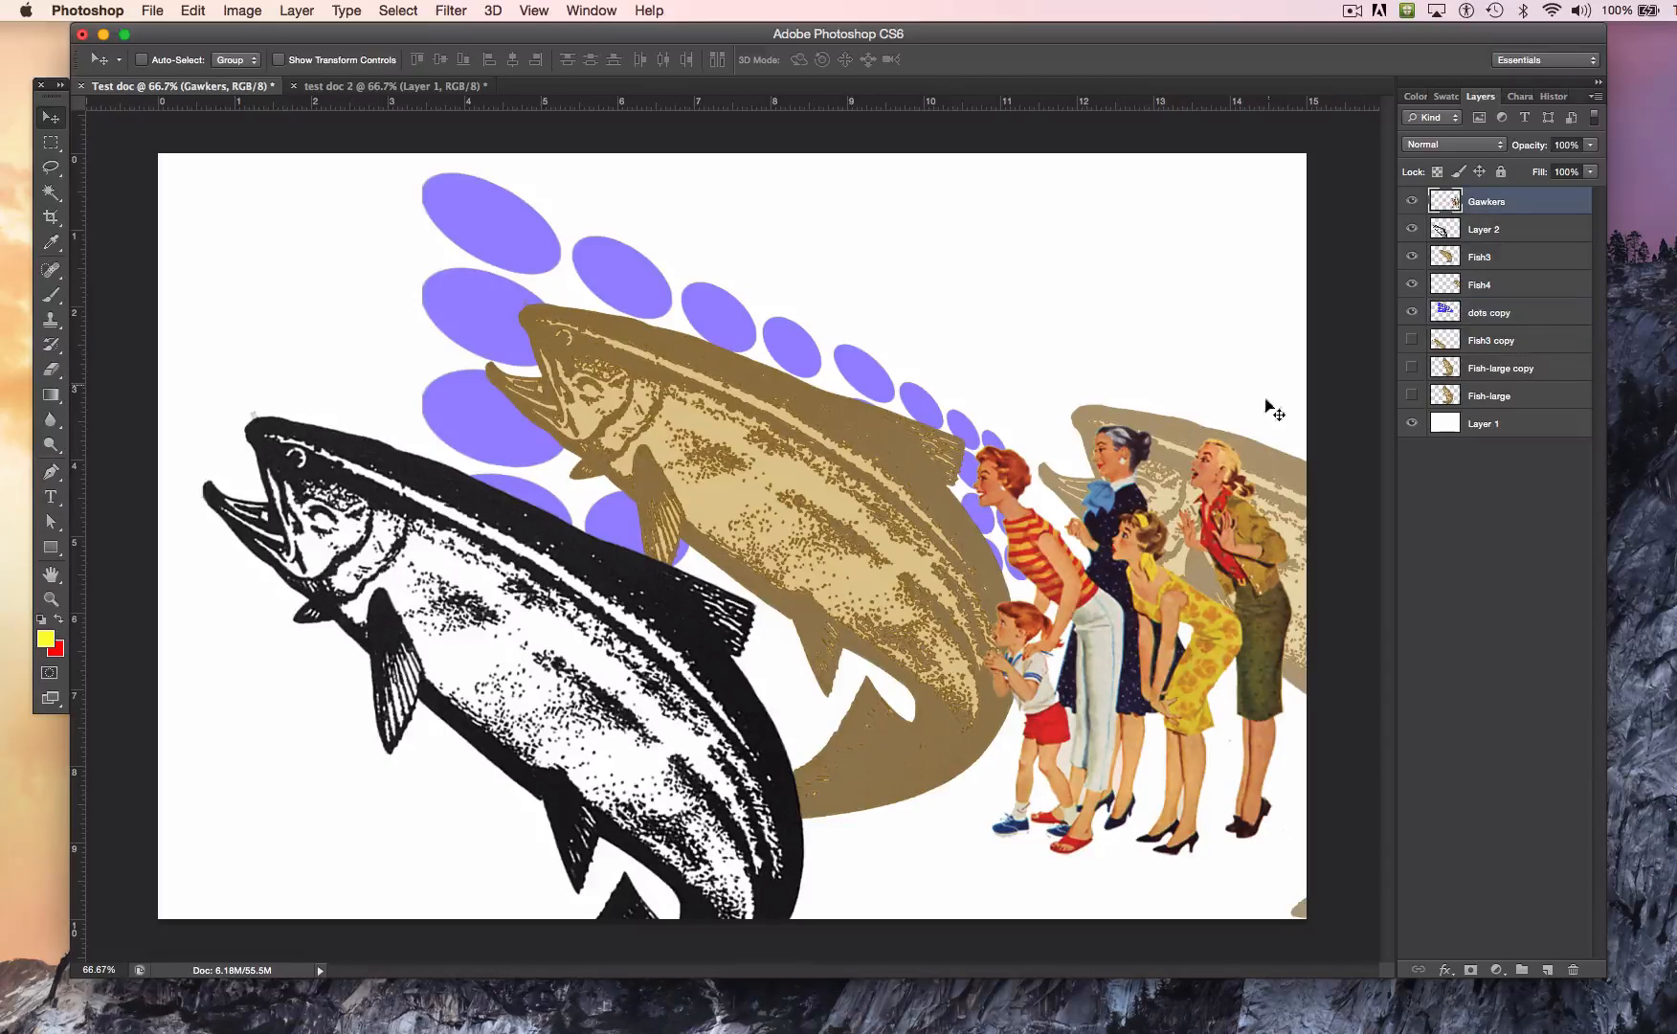
left_click_drag(1185, 616, 1041, 458)
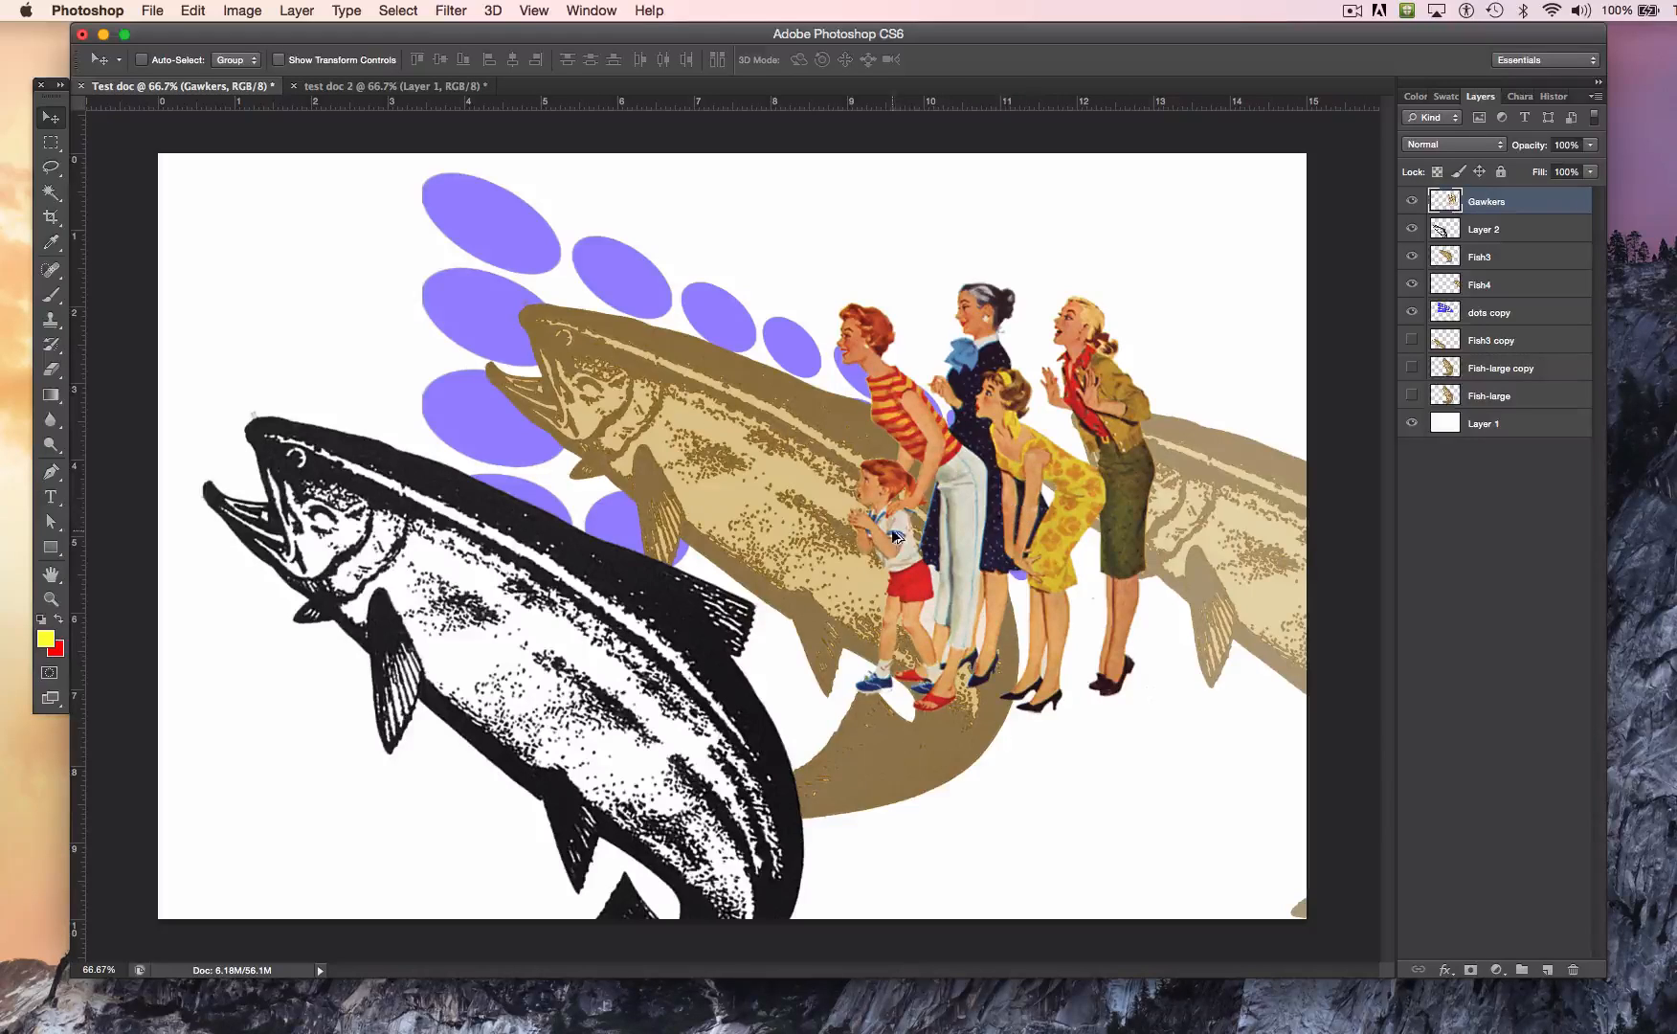
left_click_drag(1029, 484, 977, 480)
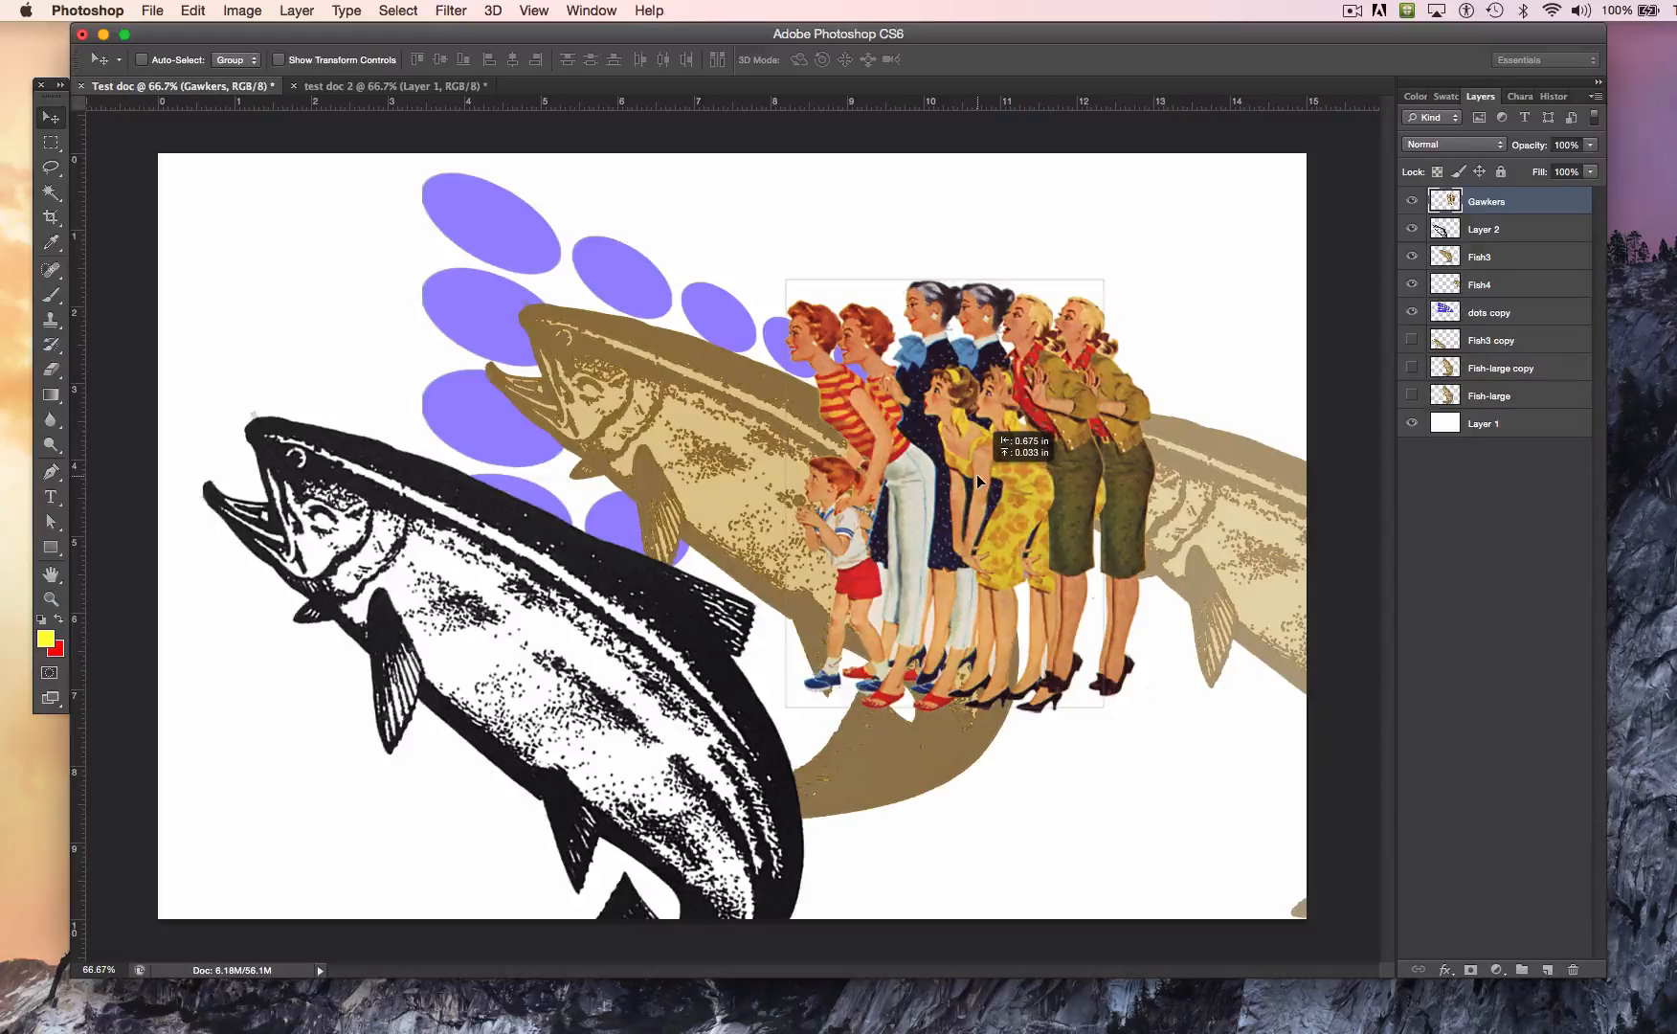
left_click_drag(976, 474, 1091, 590)
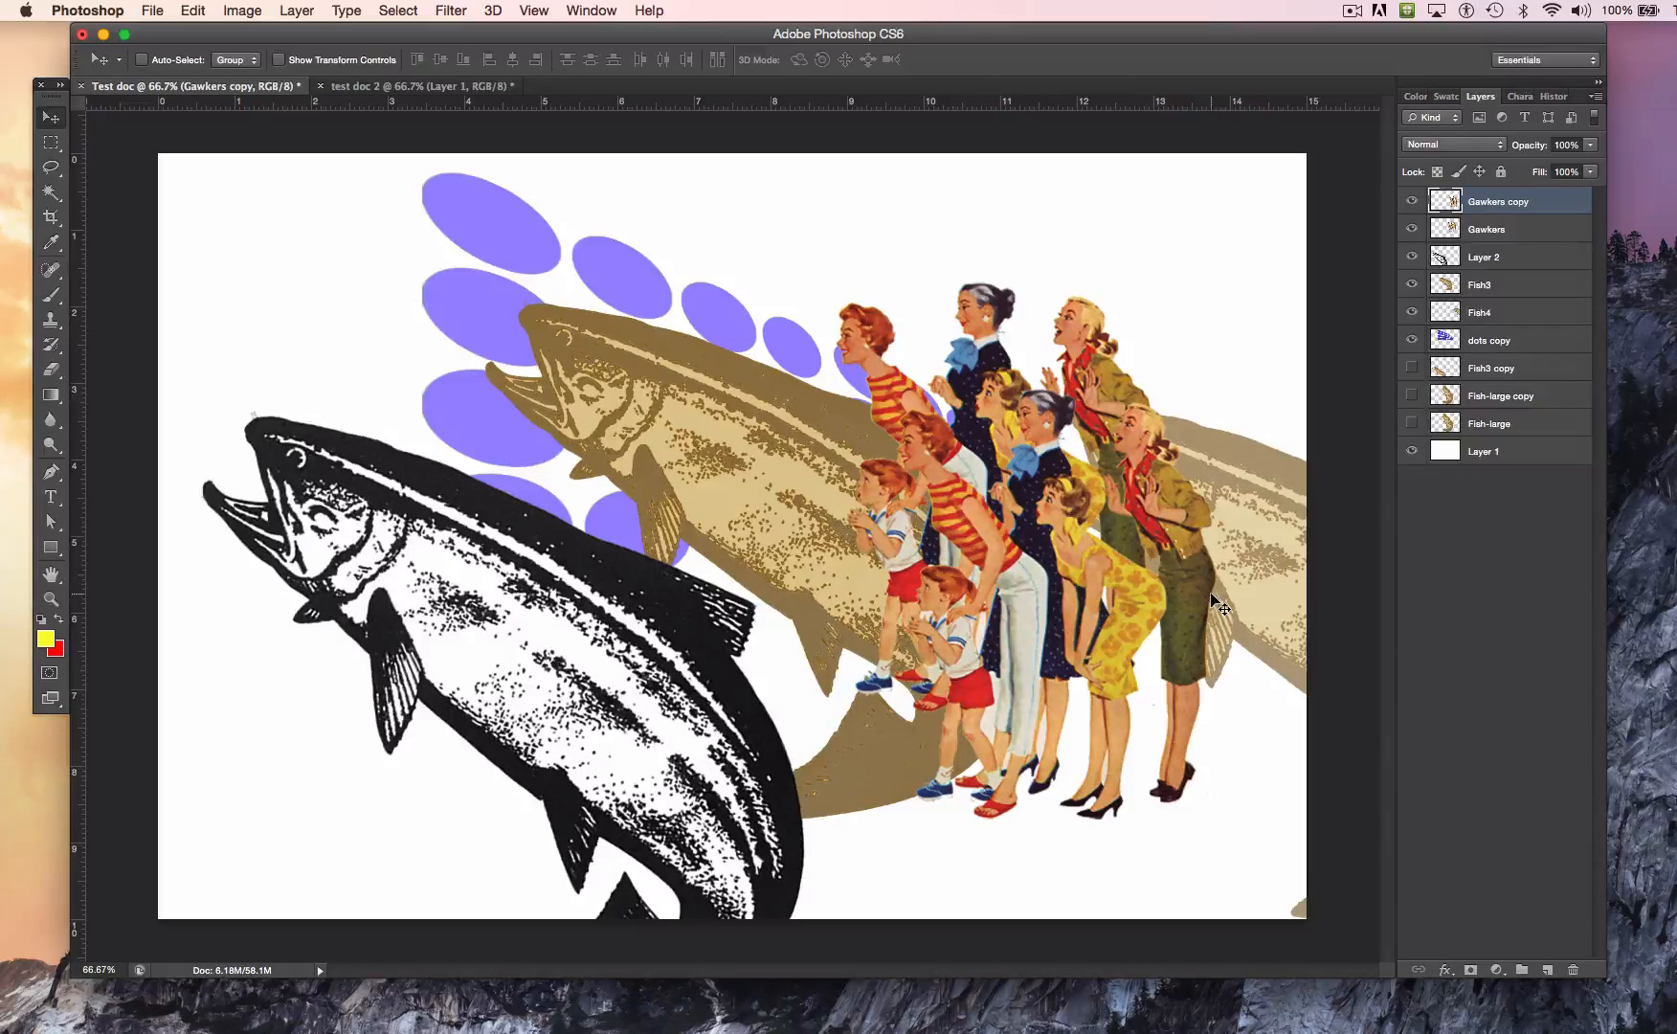
Step: Select the outline of the Gawkers copy figures and fill it with 50% Gray in Normal mode at 100% opacity
left_click(1445, 201, "super")
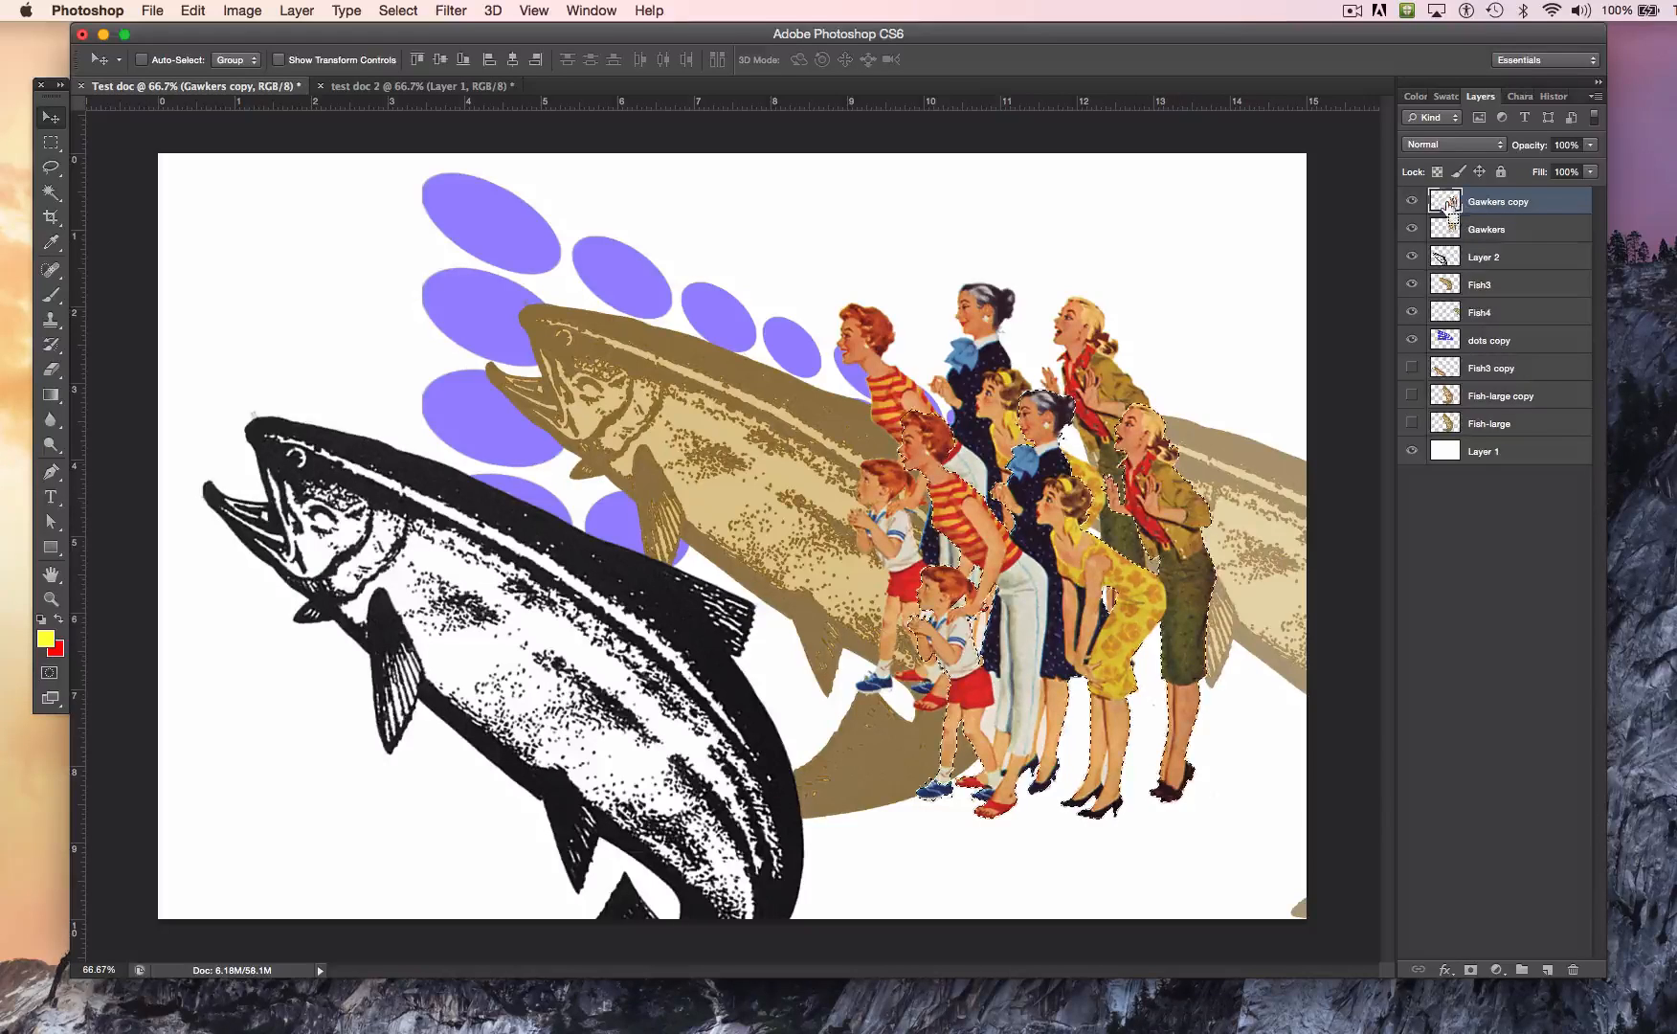
left_click(192, 9)
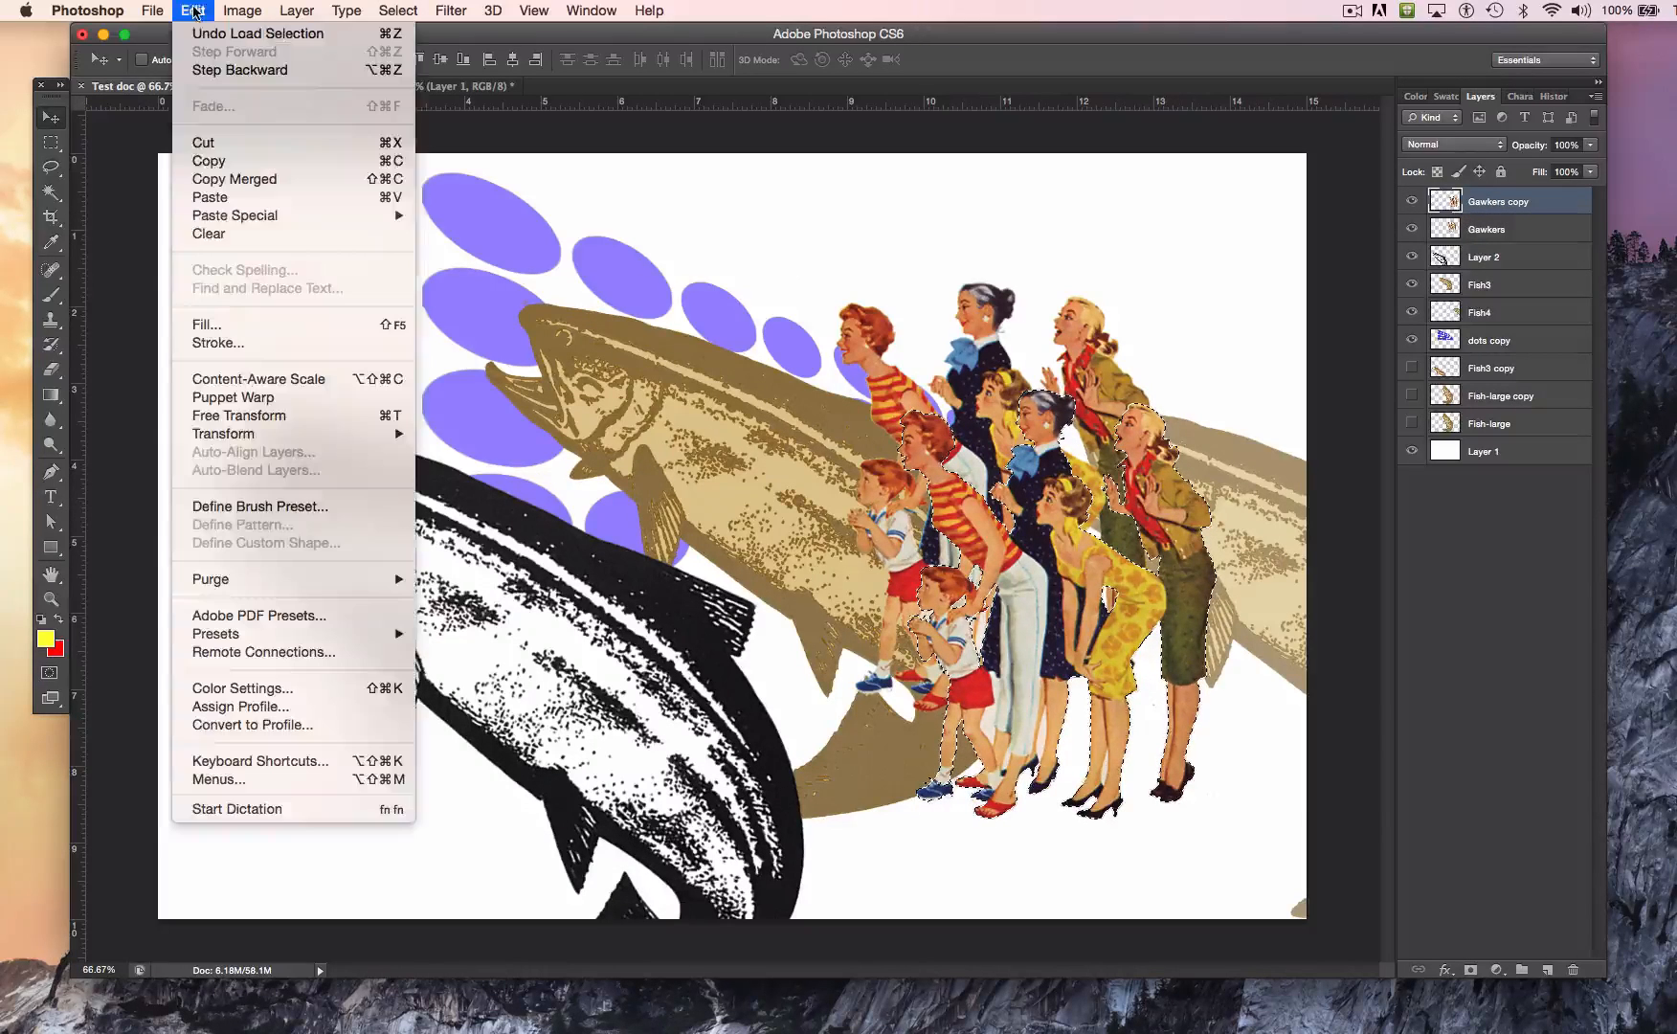
left_click(287, 324)
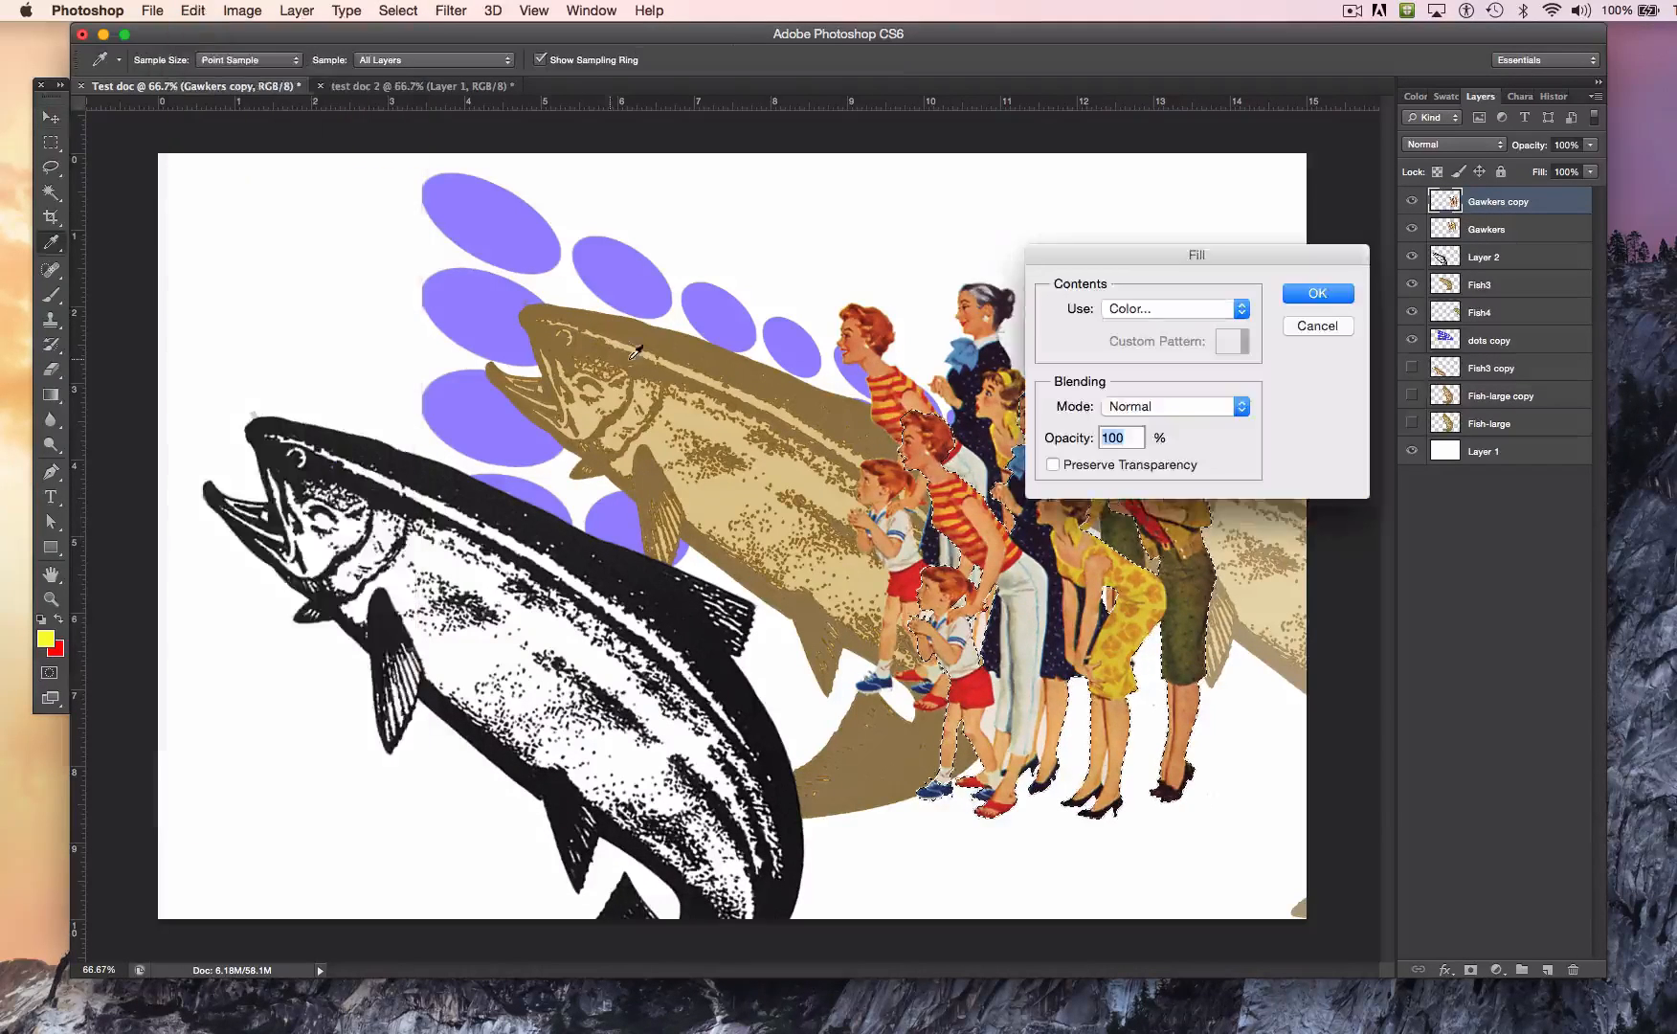
left_click(1129, 307)
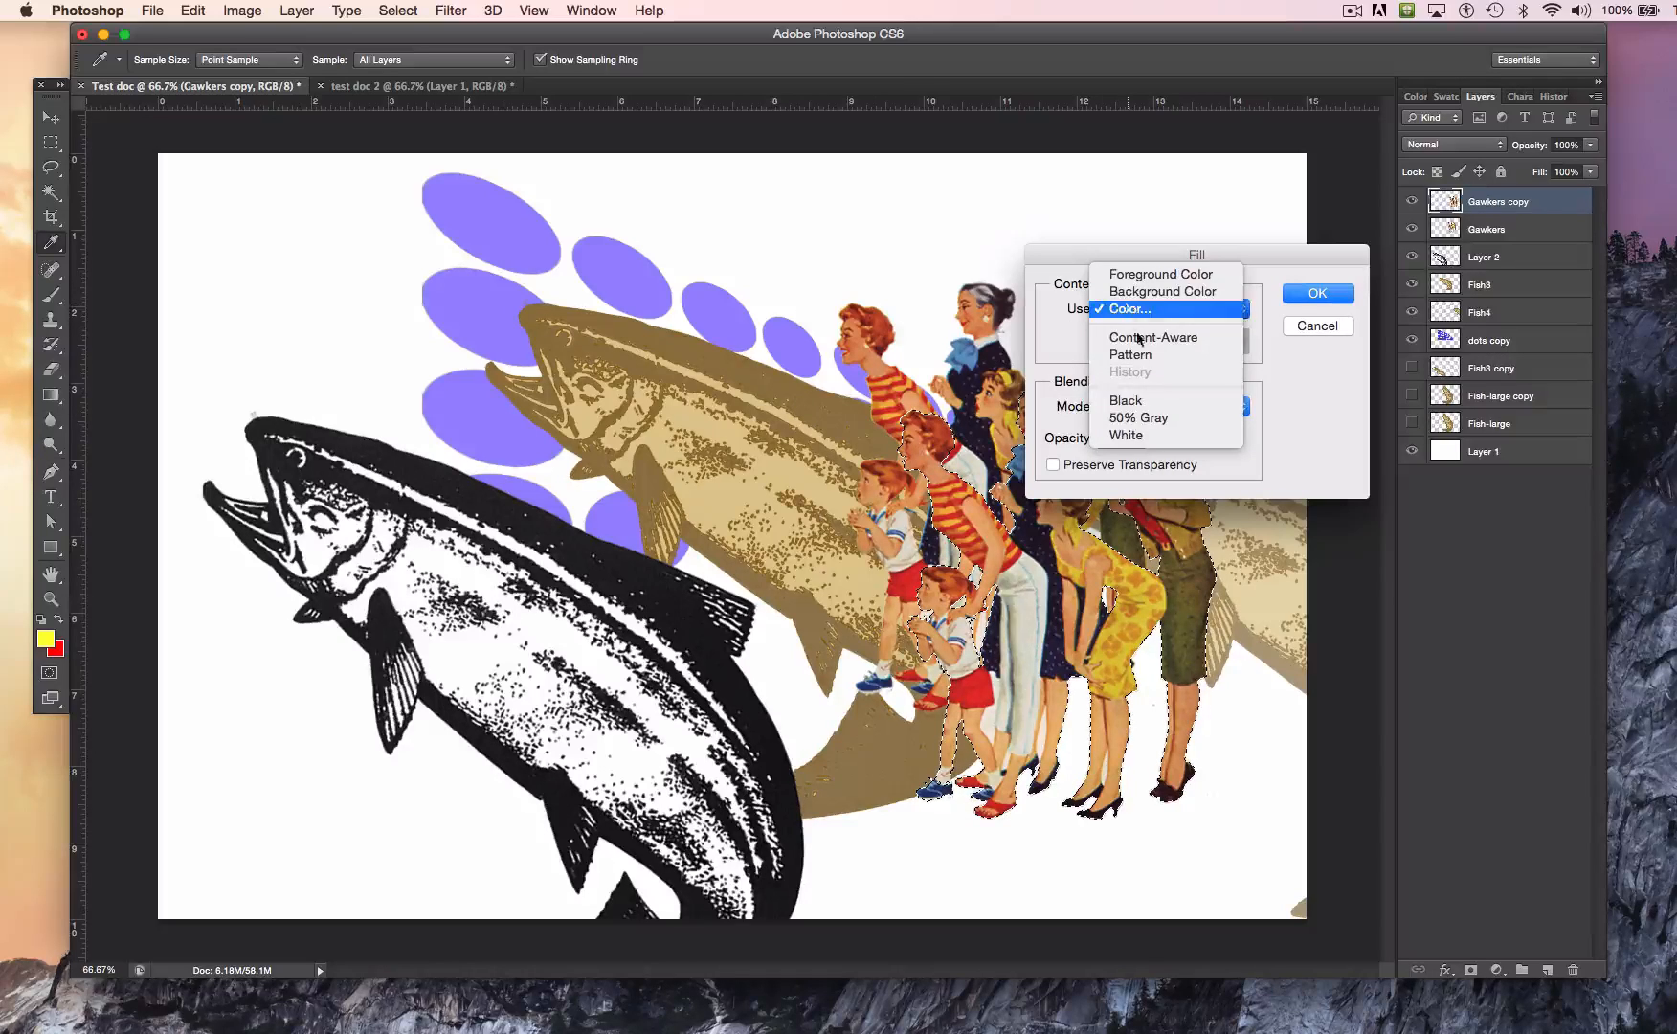
left_click(1143, 425)
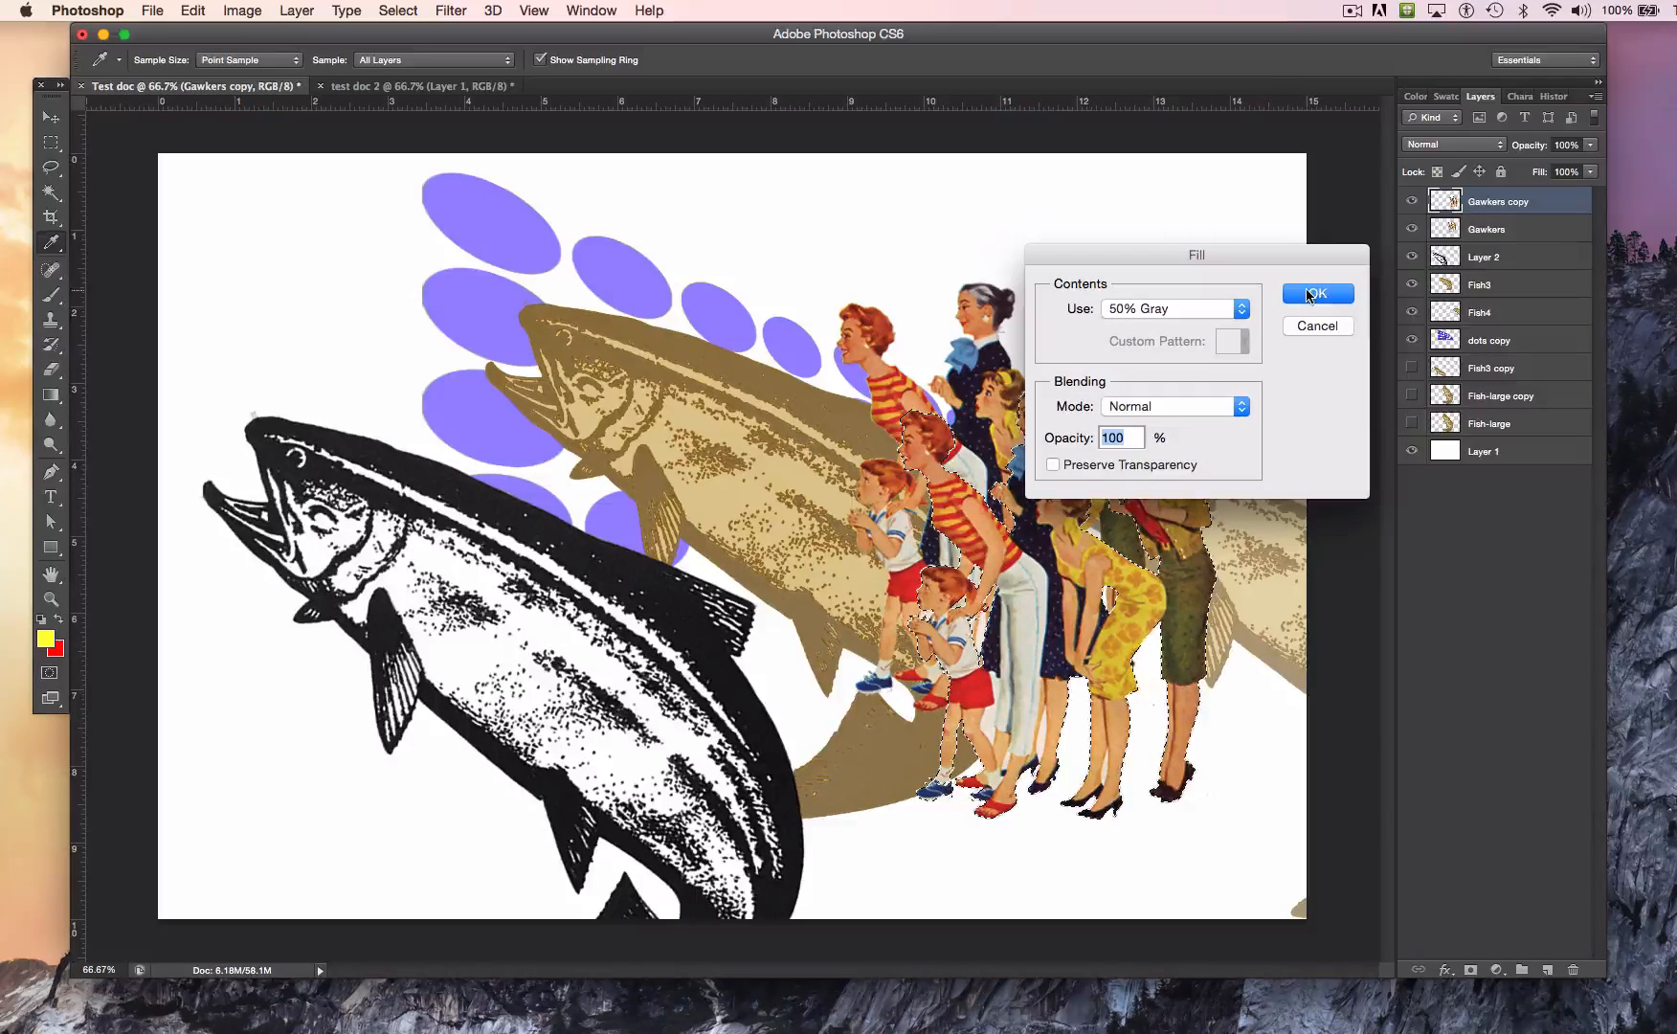
left_click(1317, 294)
key("v")
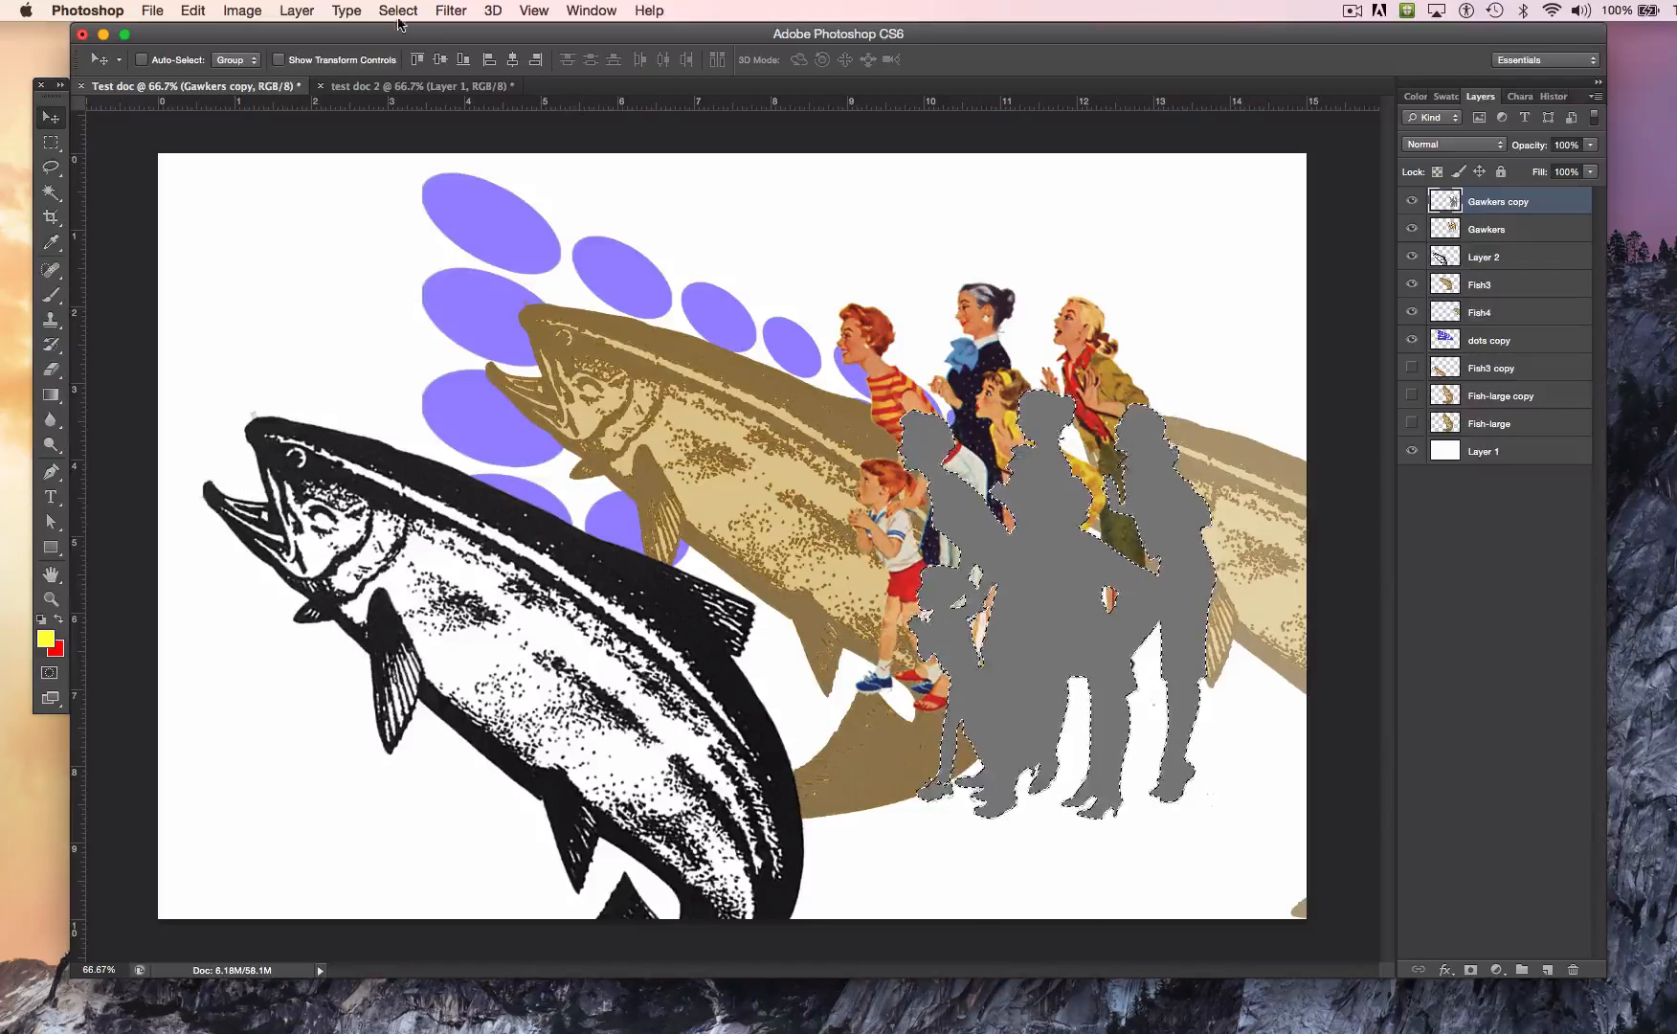
Step: Apply a Gaussian Blur with a radius of 40.2 pixels to the gray silhouette on the Gawkers copy layer
left_click(447, 11)
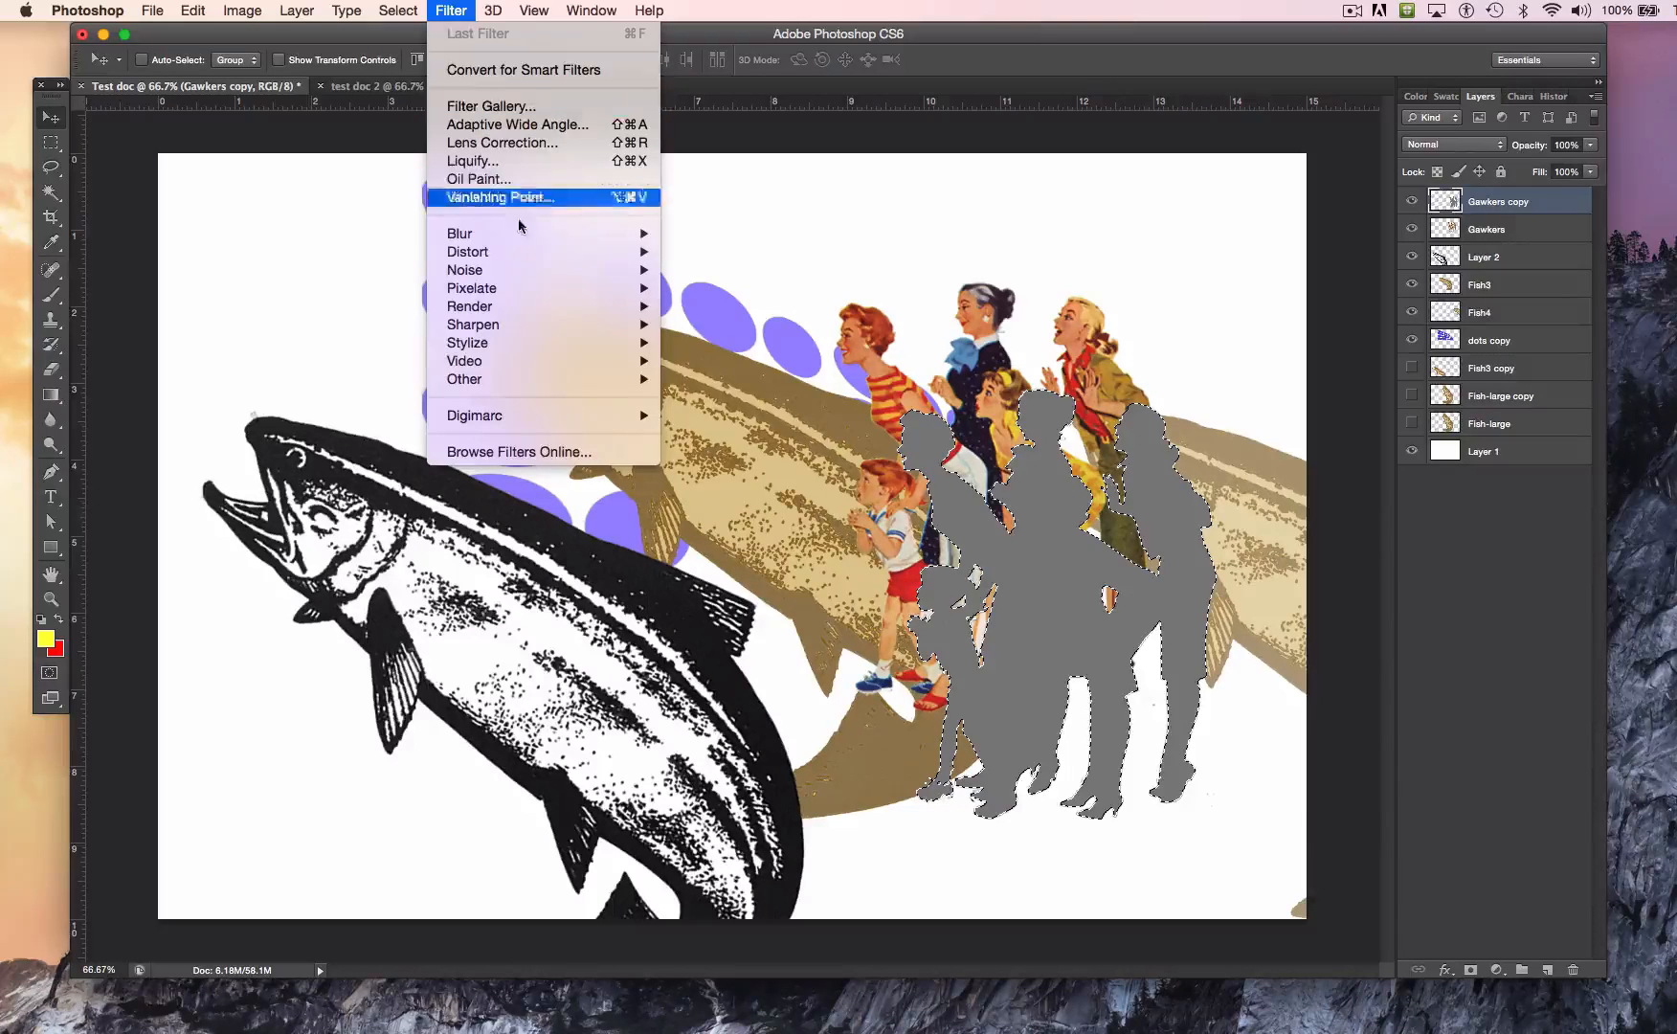
mouse_move(533, 254)
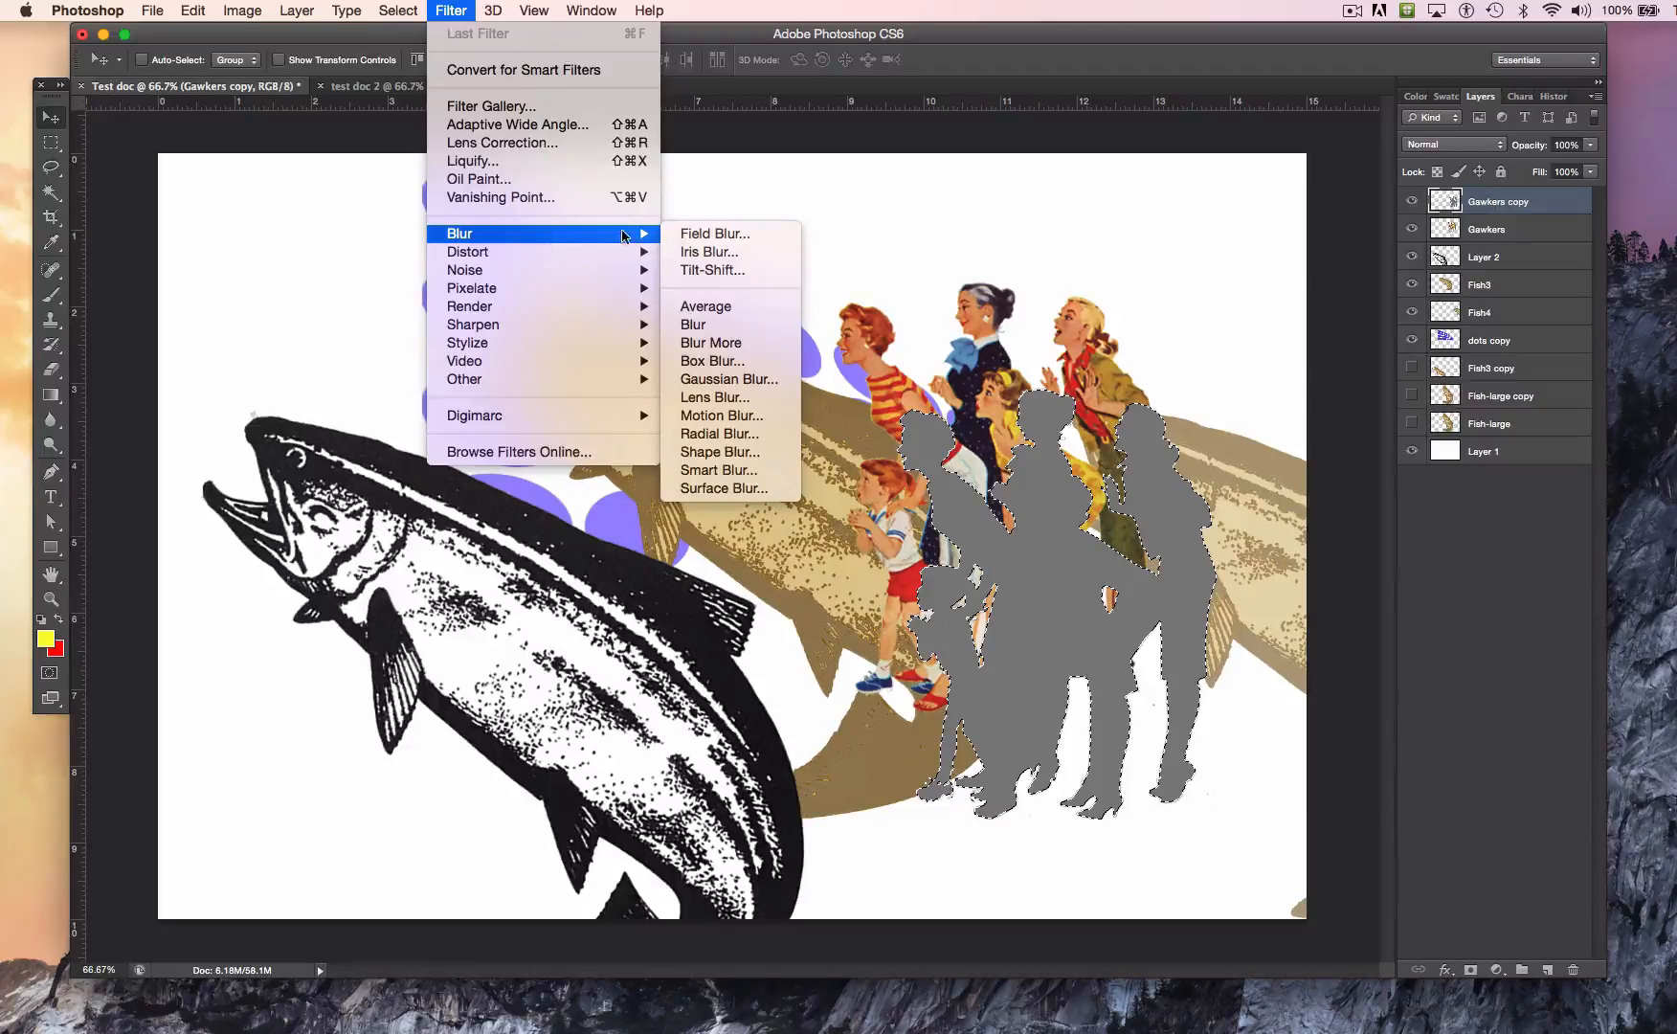
left_click(727, 379)
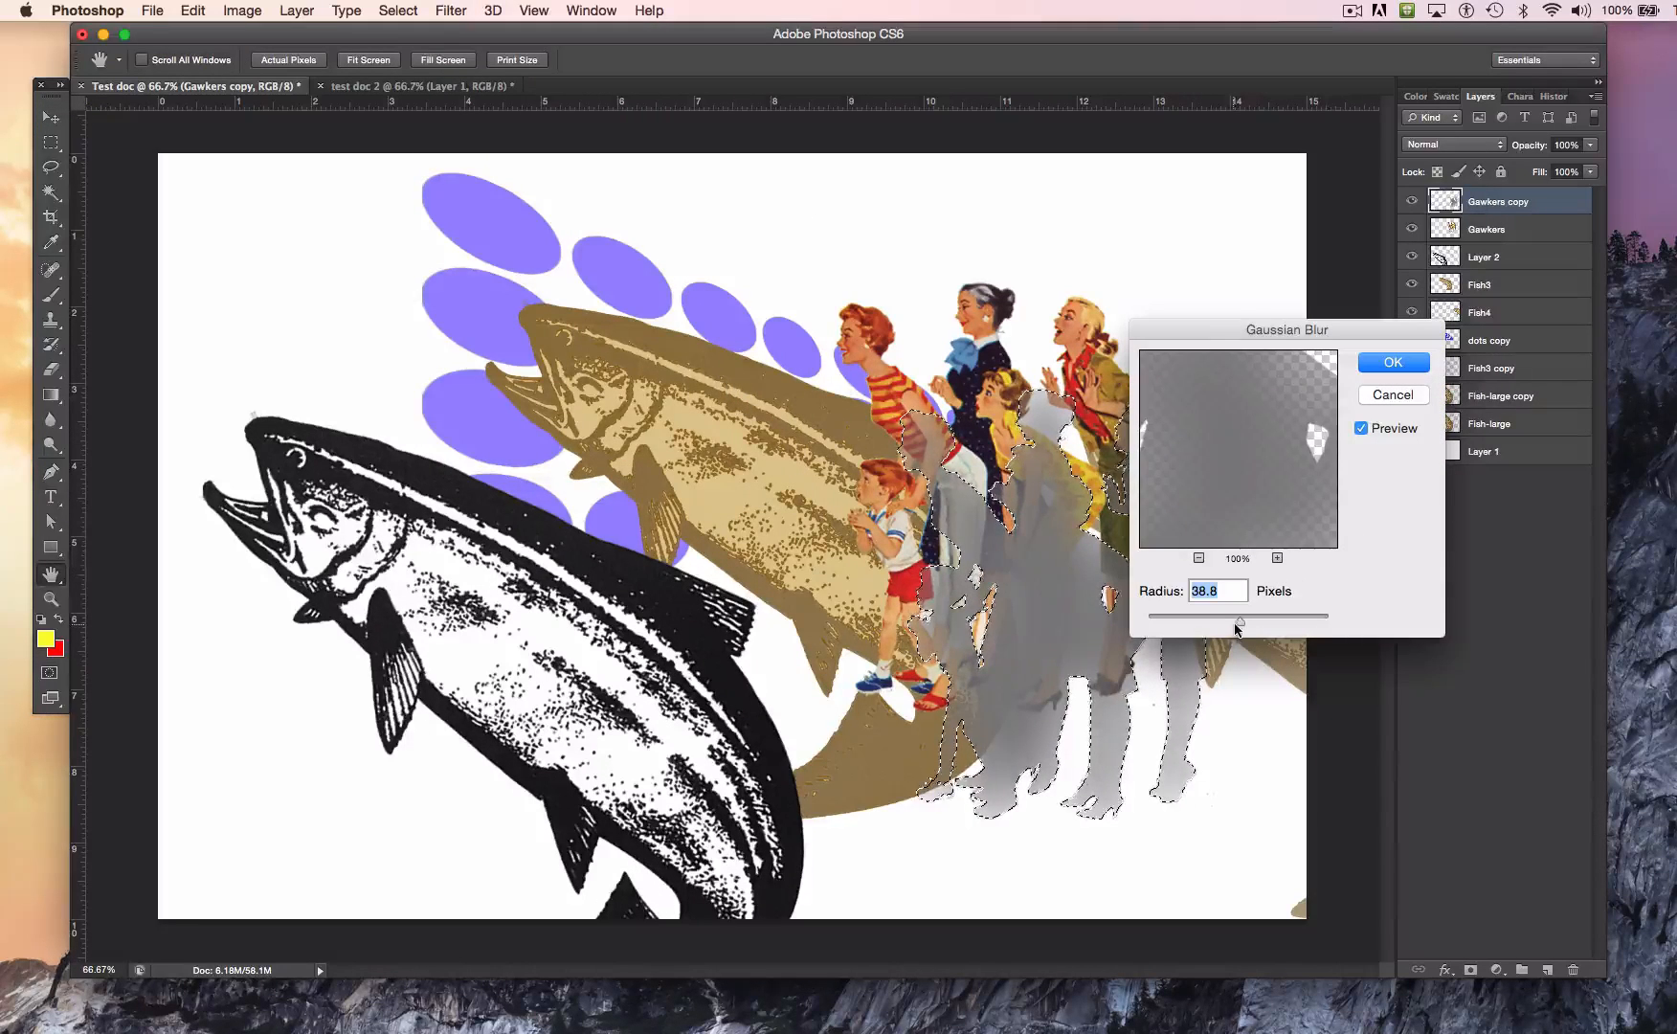
left_click_drag(1223, 624, 1212, 618)
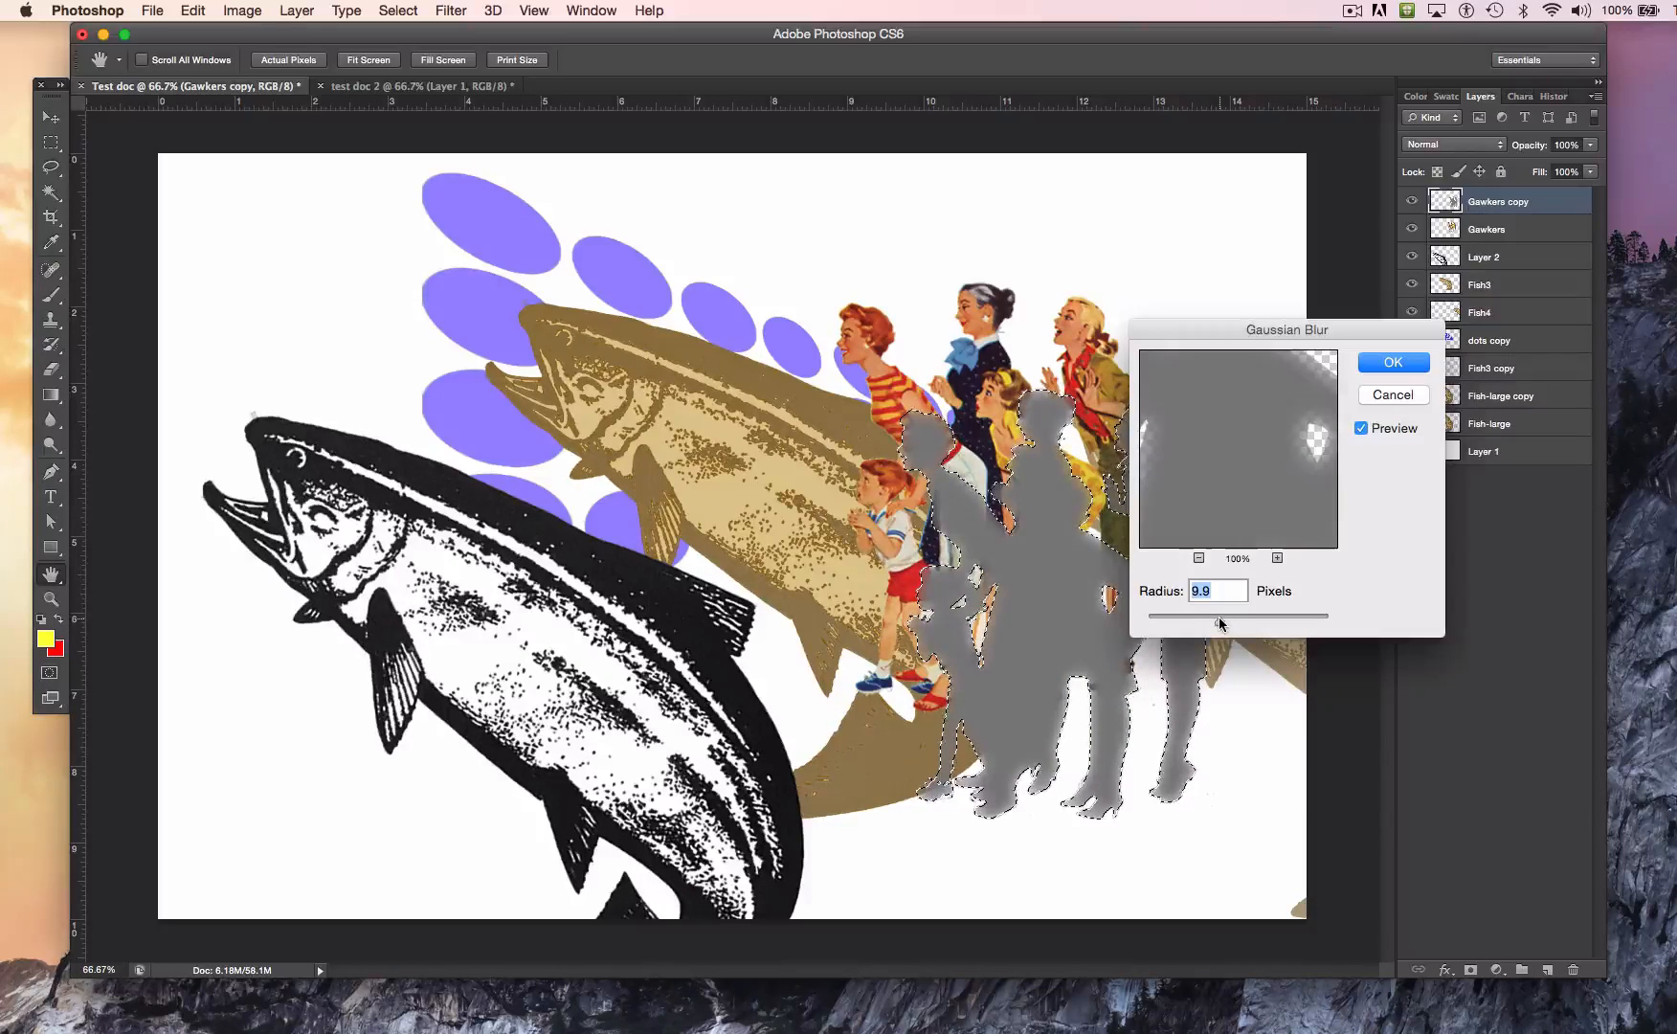
left_click_drag(1219, 617, 1239, 617)
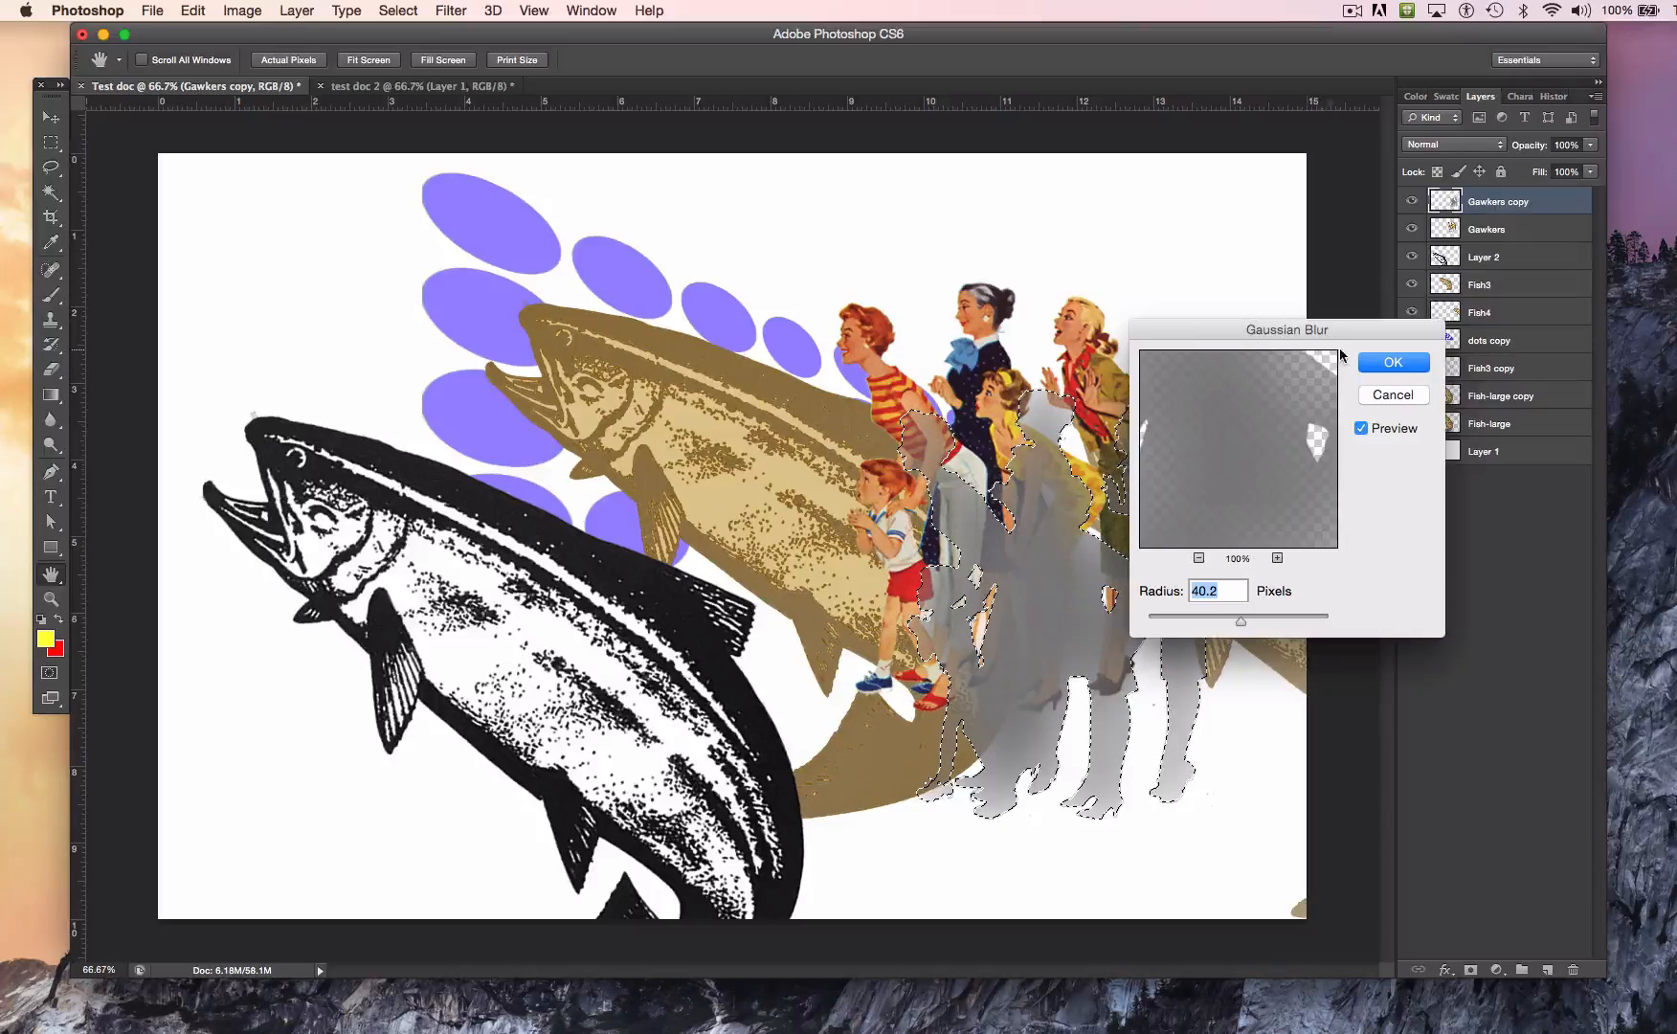
left_click(1378, 363)
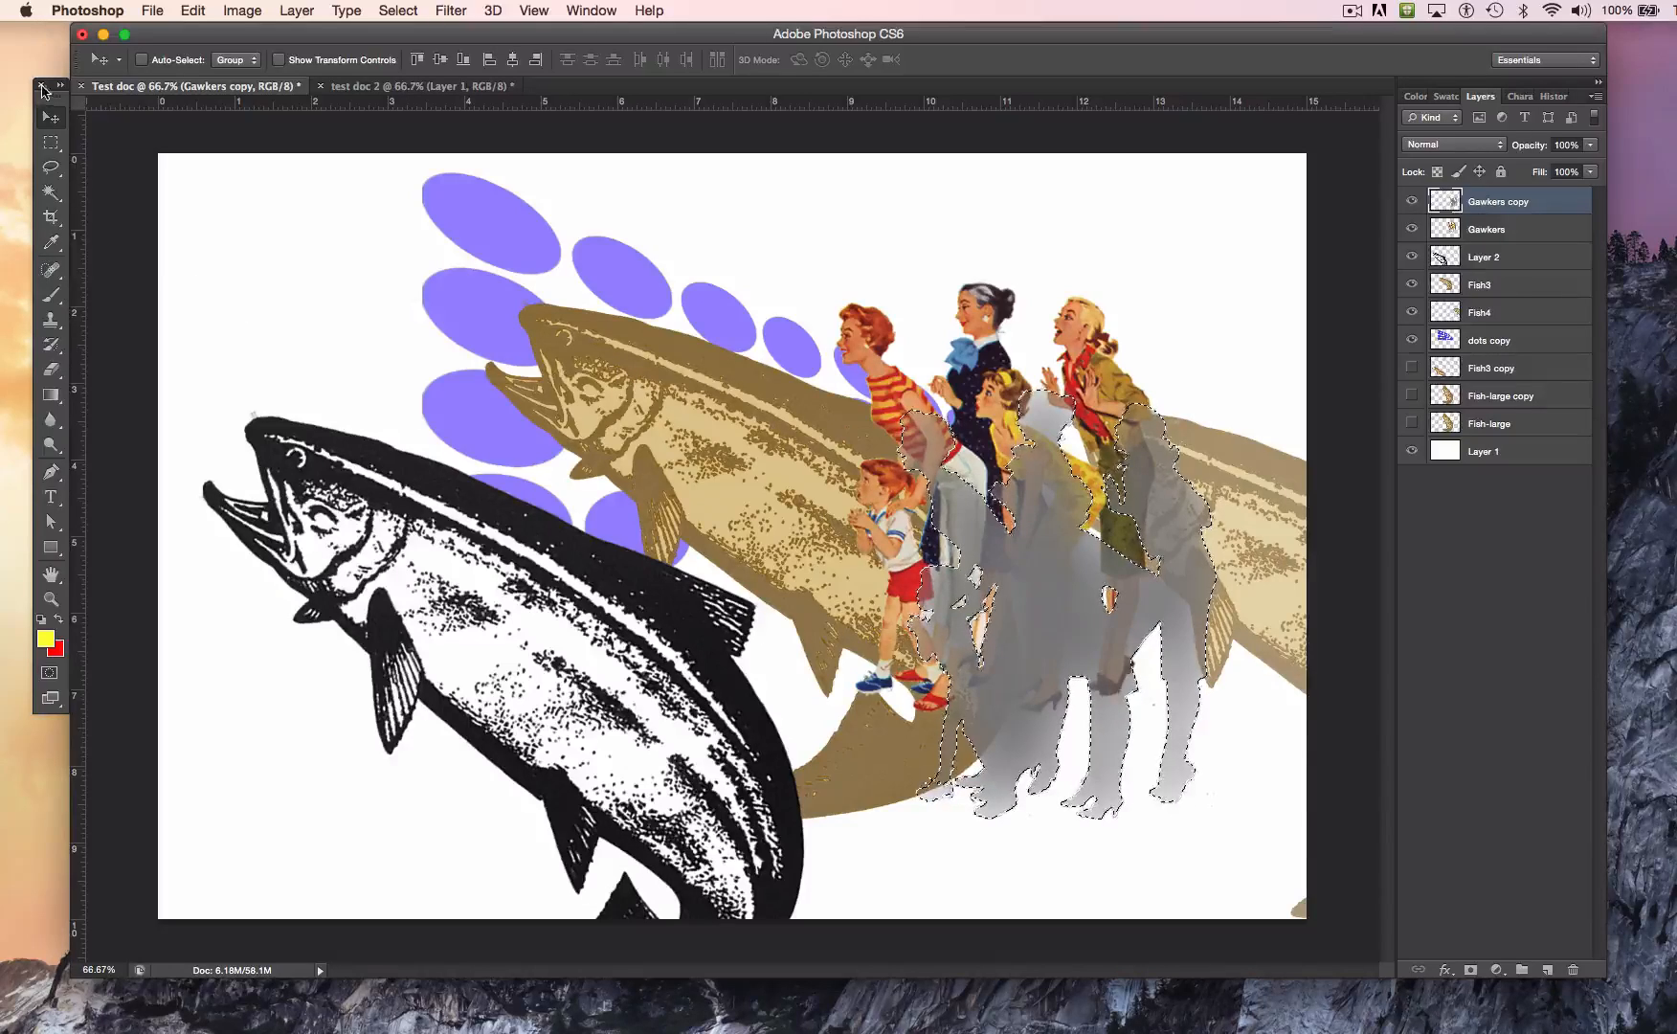
Step: Place the Gawkers copy layer below Gawkers, offset the blurred silhouette slightly behind the figures as a shadow, and deselect it
left_click_drag(1043, 568, 1062, 466)
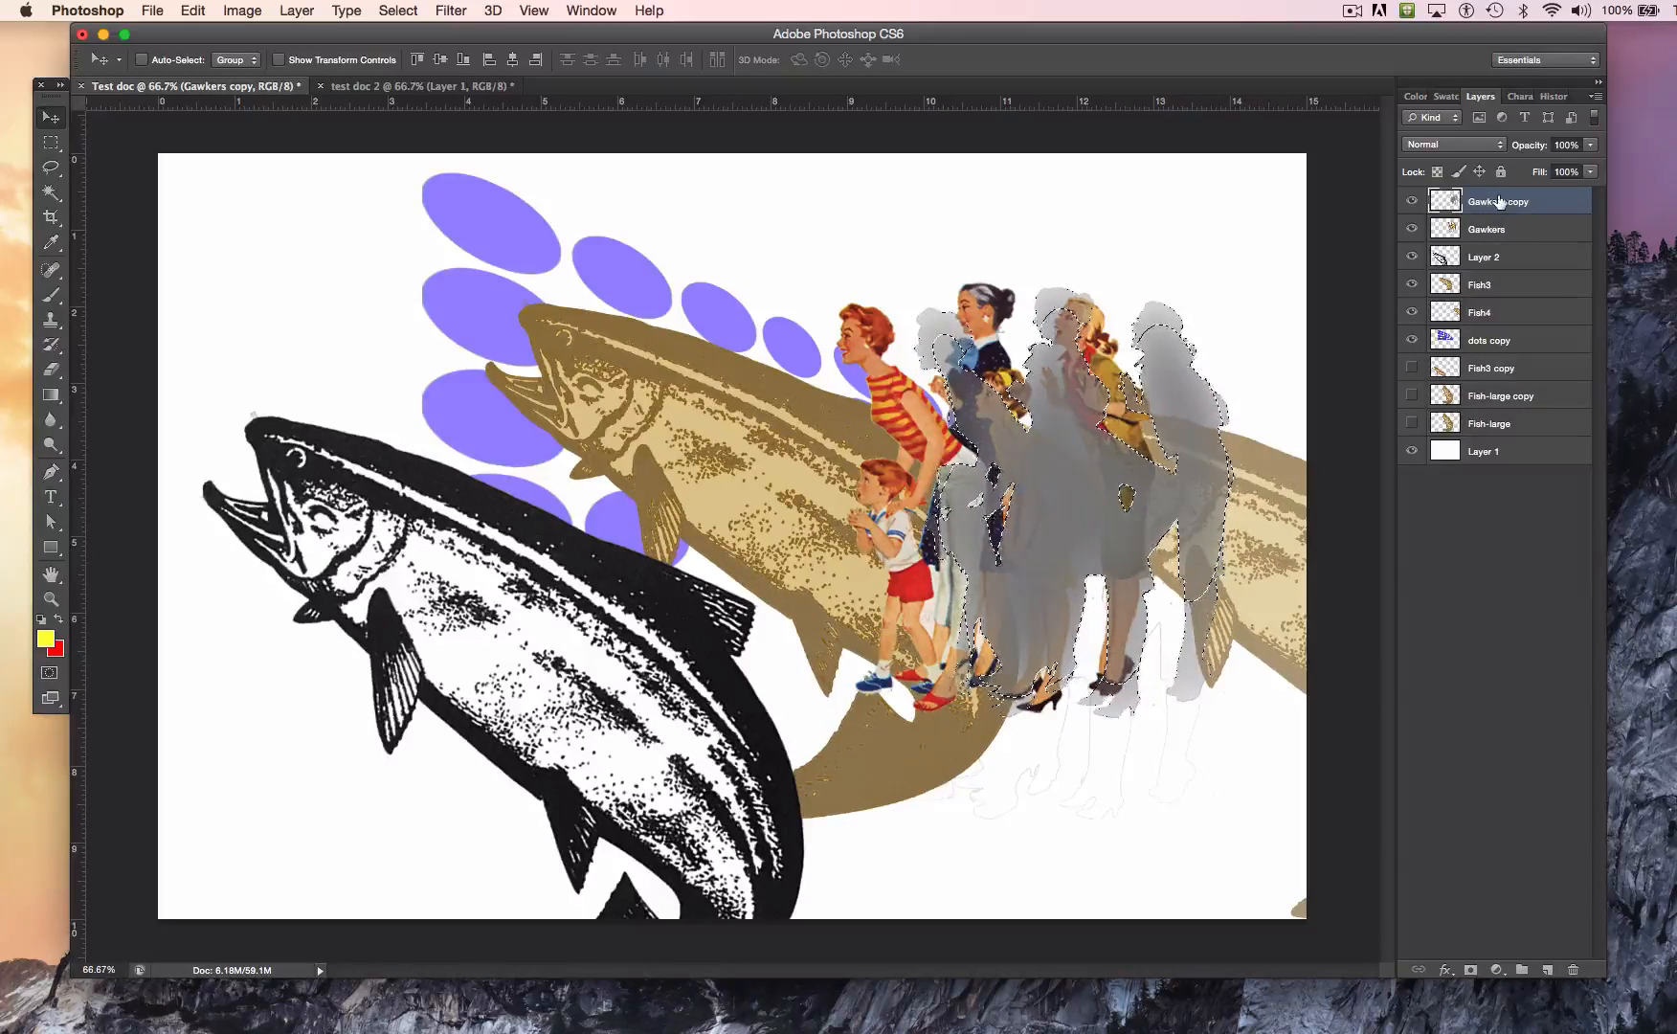
left_click_drag(1495, 203, 1499, 240)
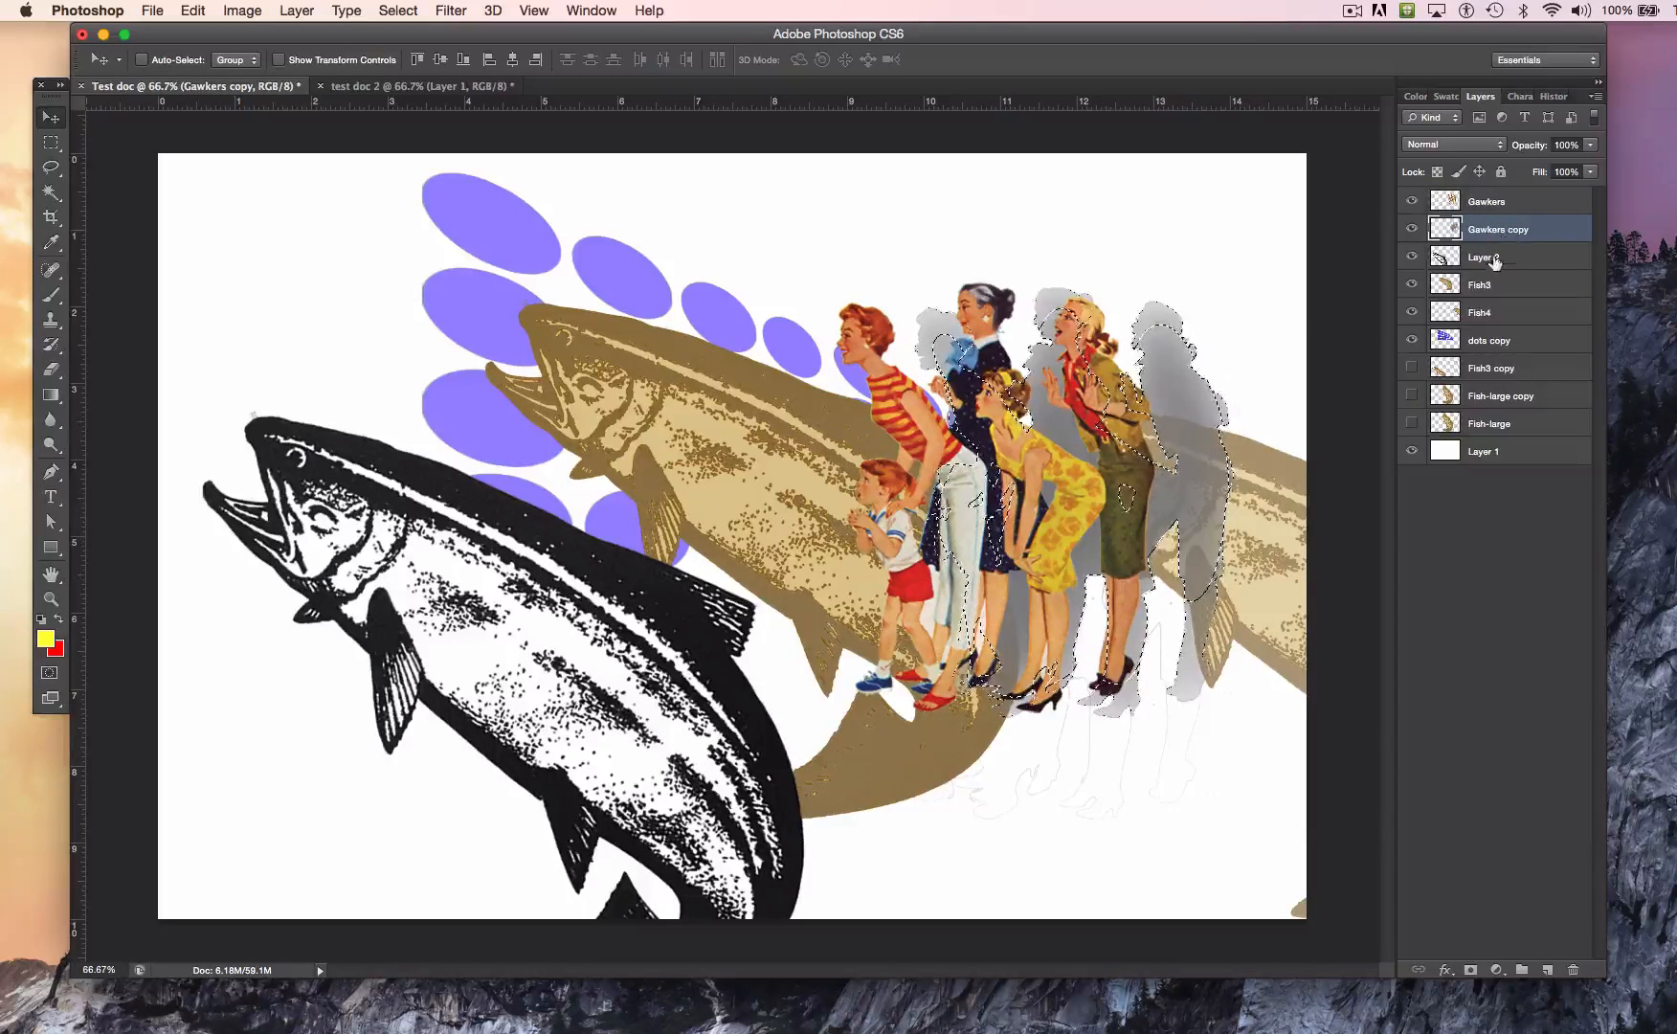
left_click_drag(1169, 391, 1109, 387)
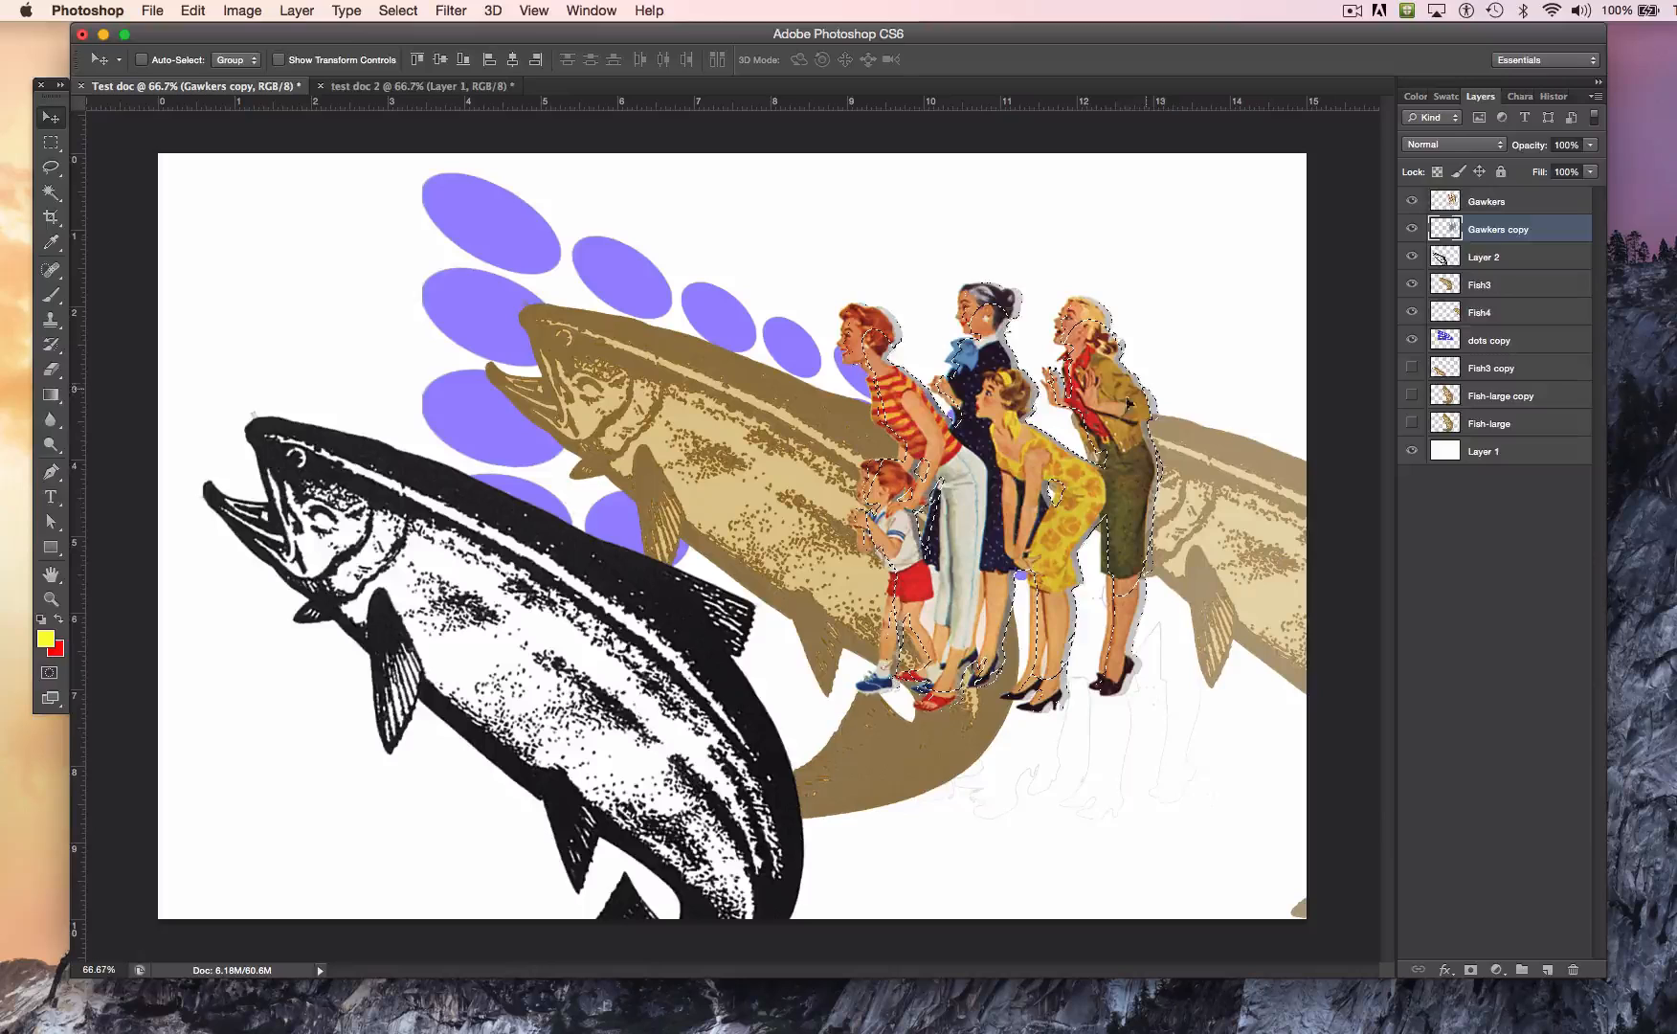
key("super+d")
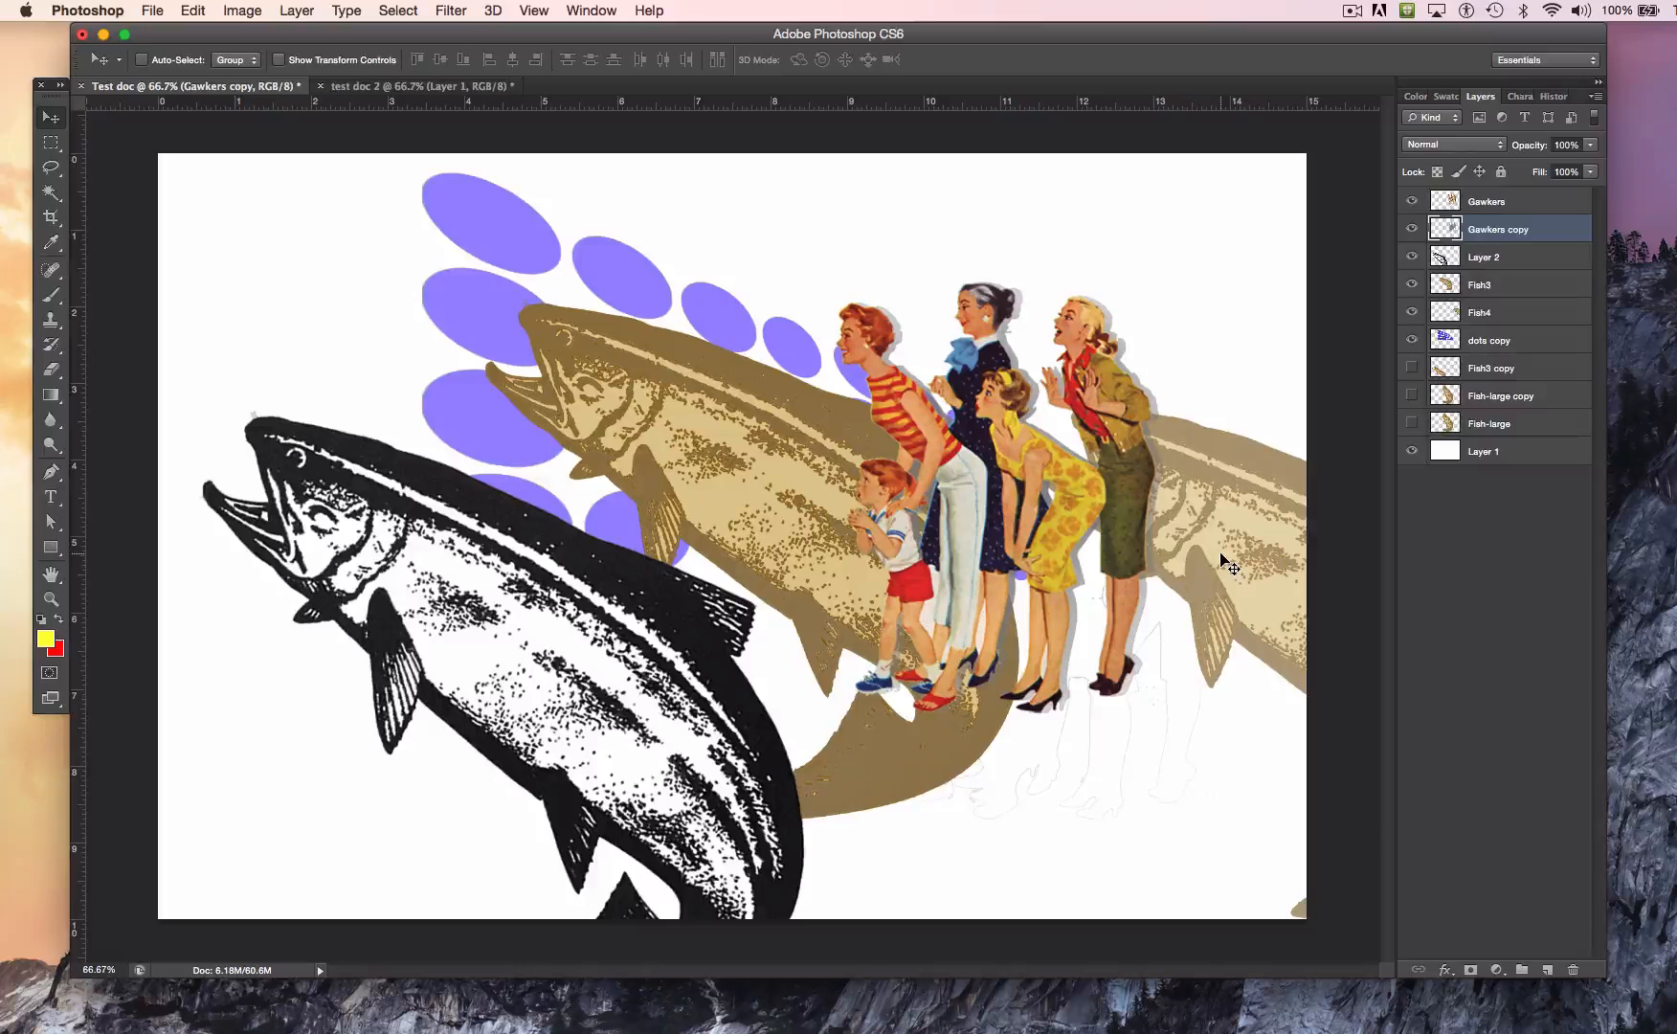
Step: Hide the dots copy, Fish3, Layer 2 and Fish4 layers so only the figures and their shadow remain on white
left_click(1412, 341)
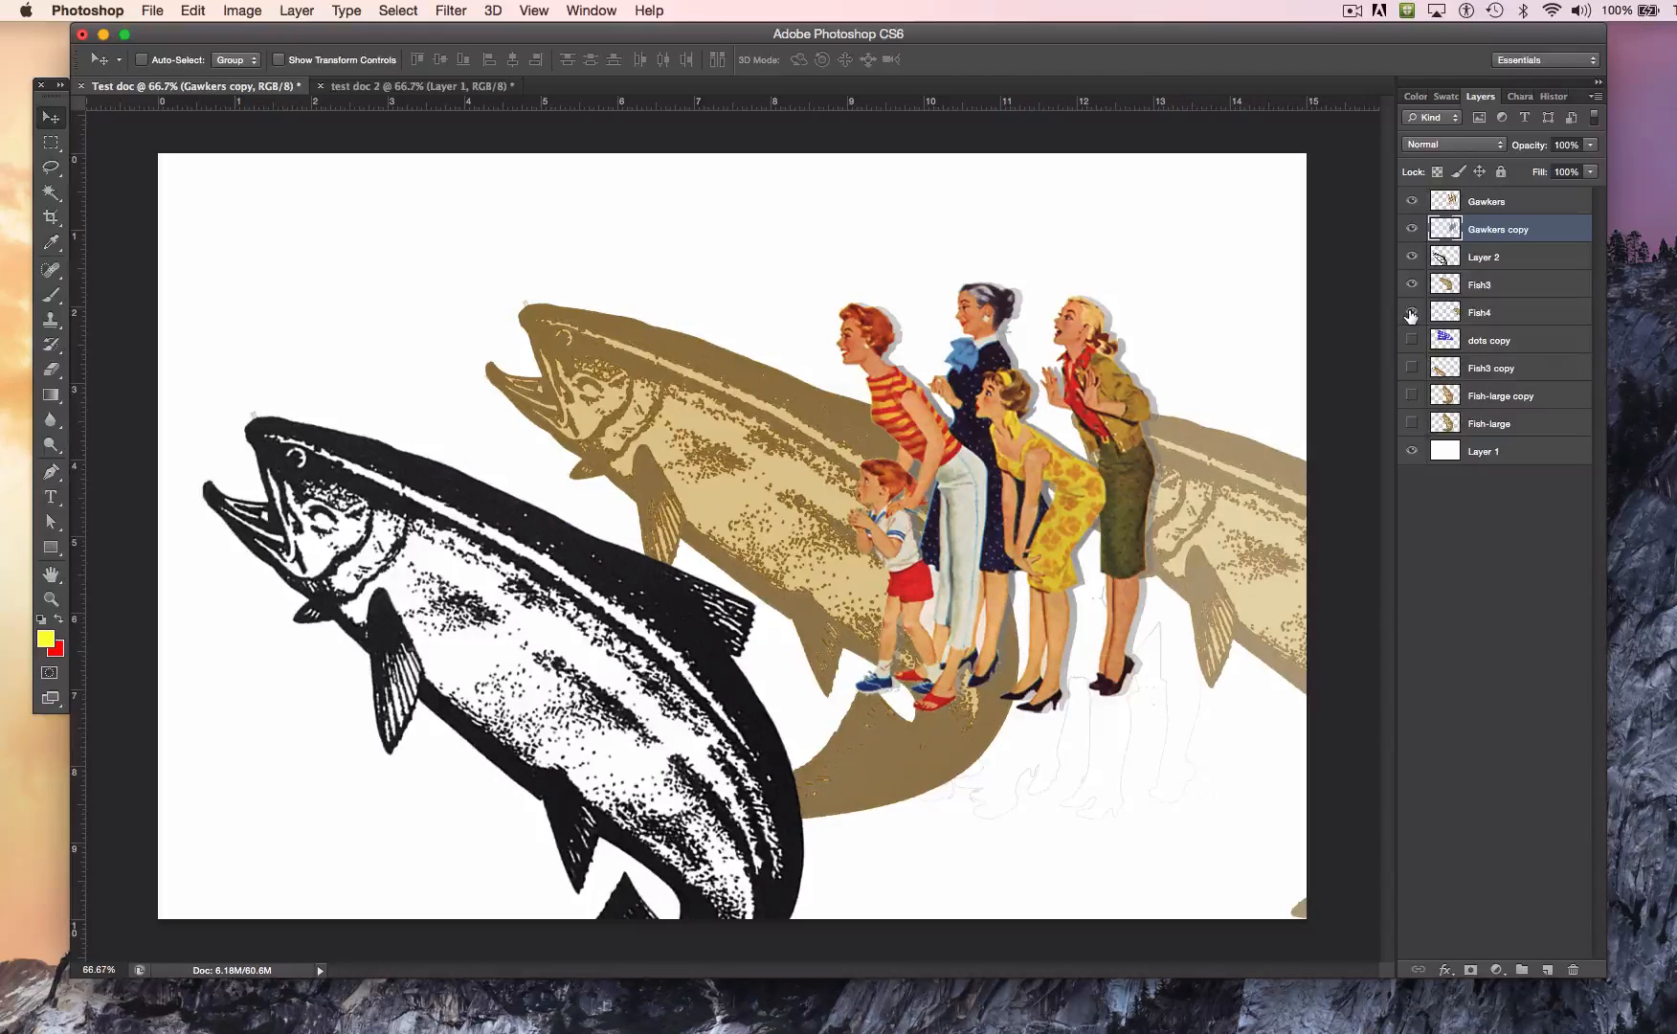
left_click_drag(1412, 284, 1412, 241)
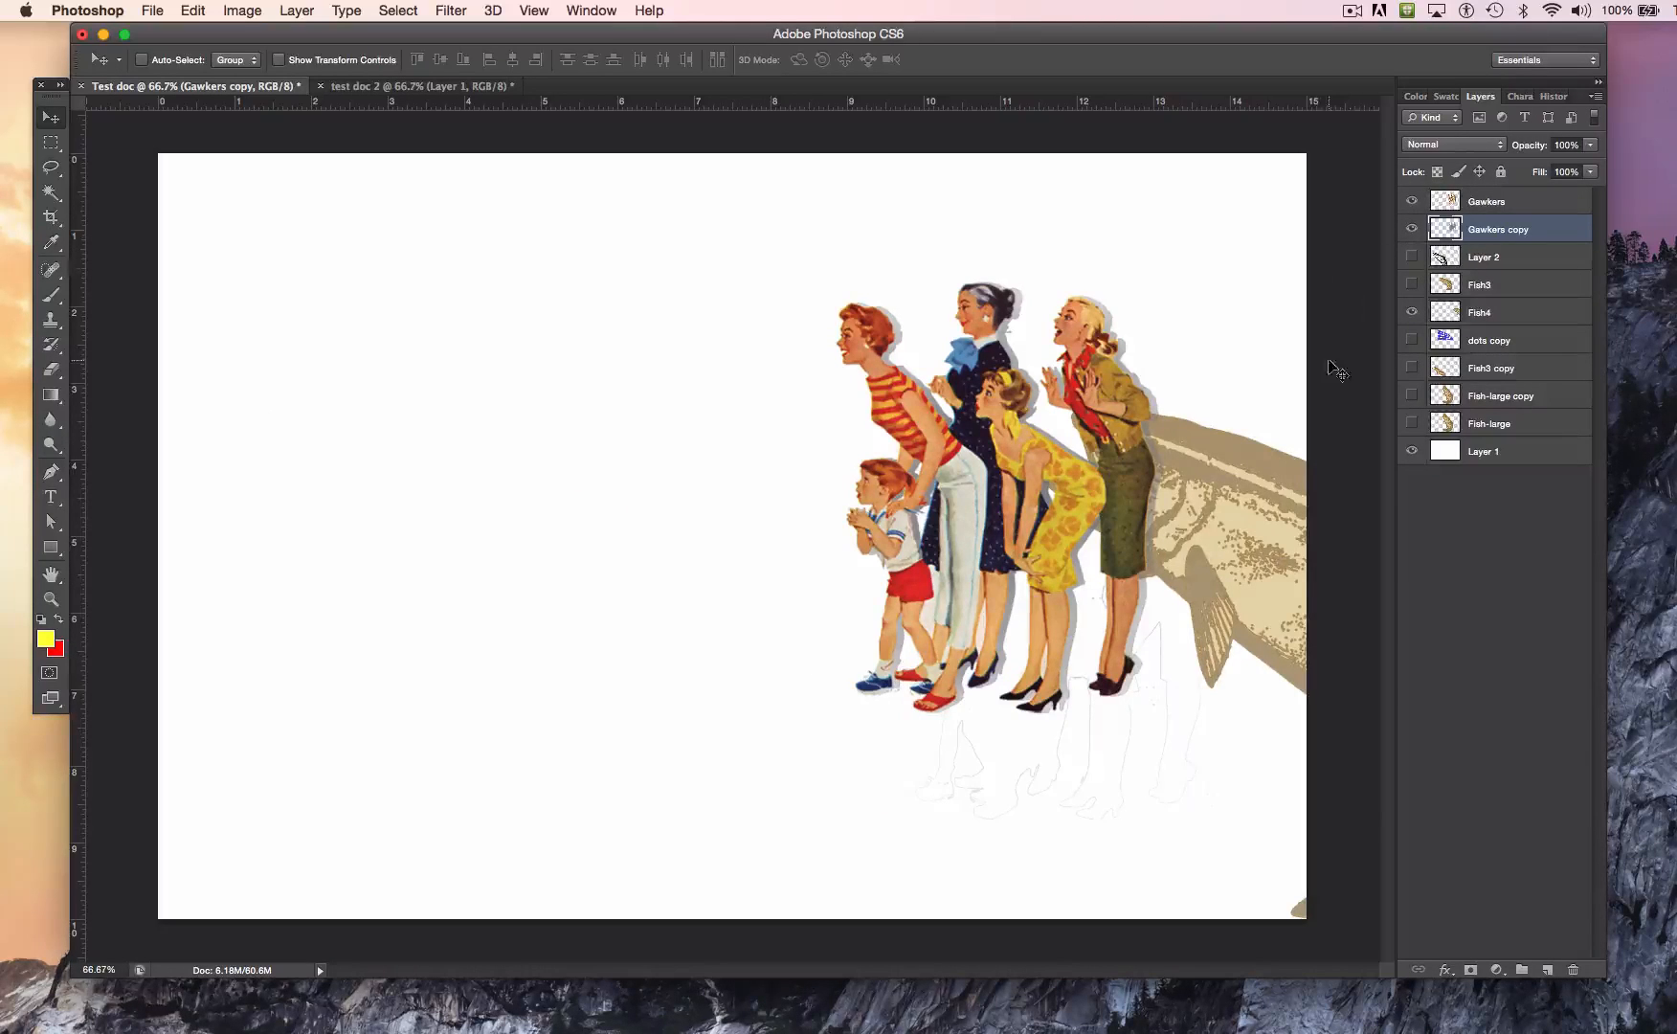
left_click(1411, 313)
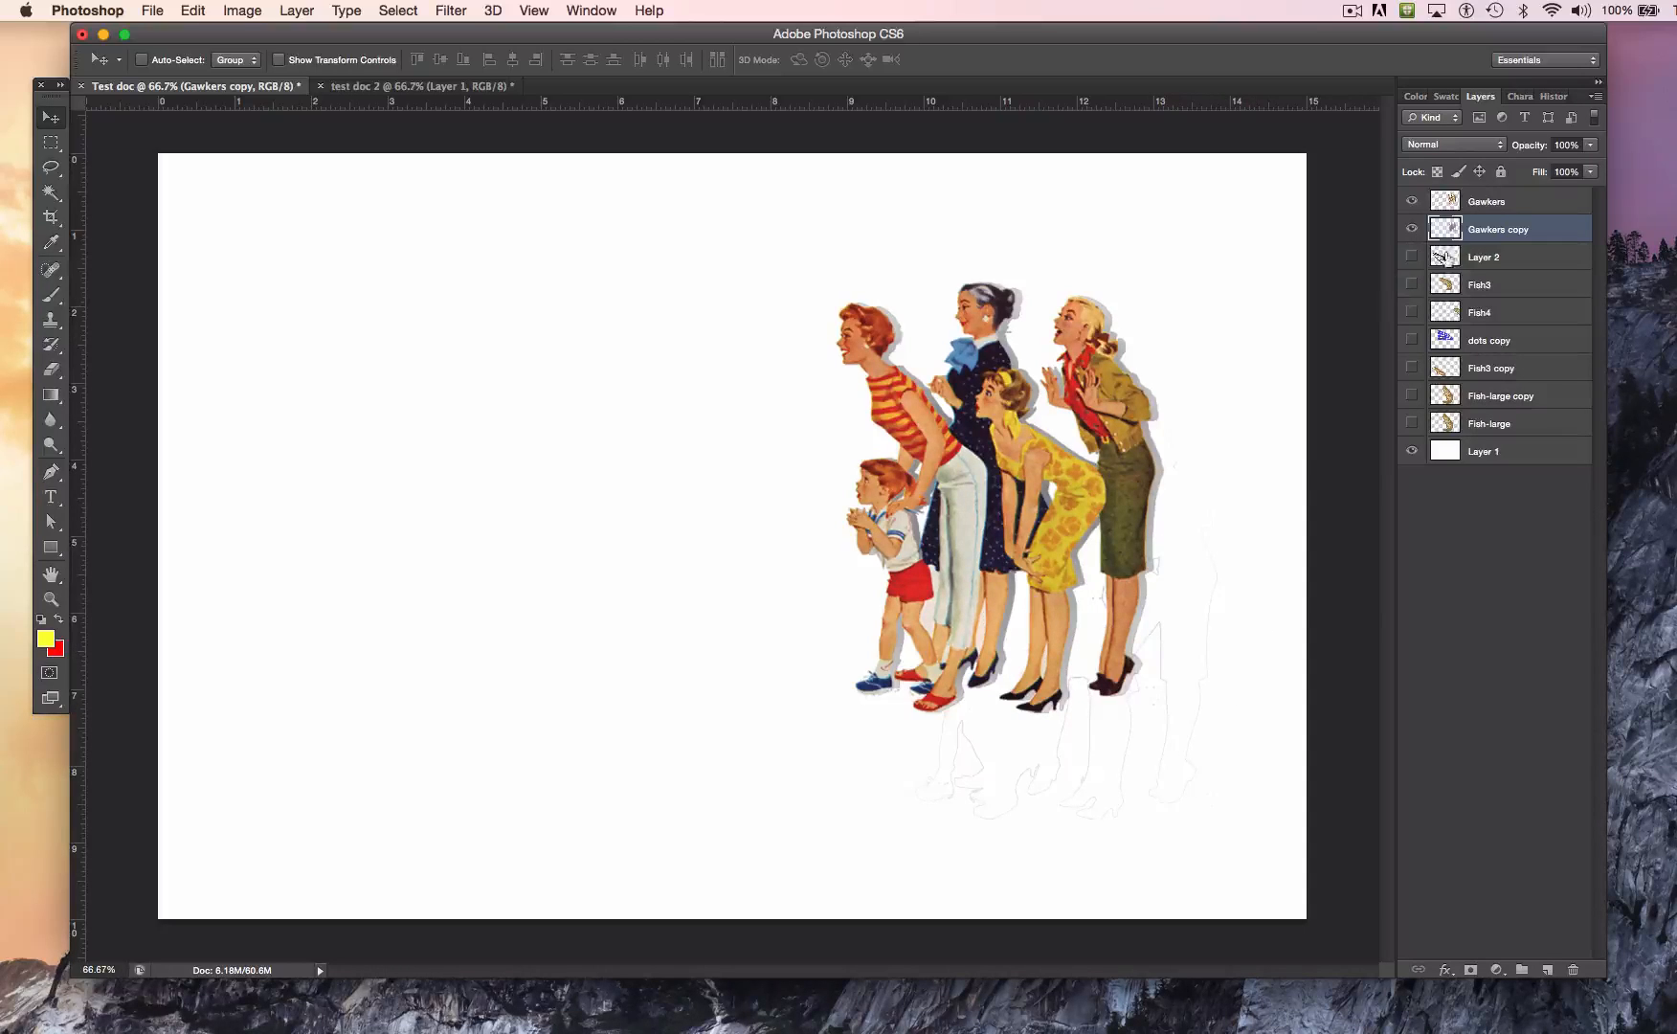
Step: Lower the Gawkers copy shadow layer's opacity to 33%
left_click(1589, 144)
left_click_drag(1587, 160, 1552, 172)
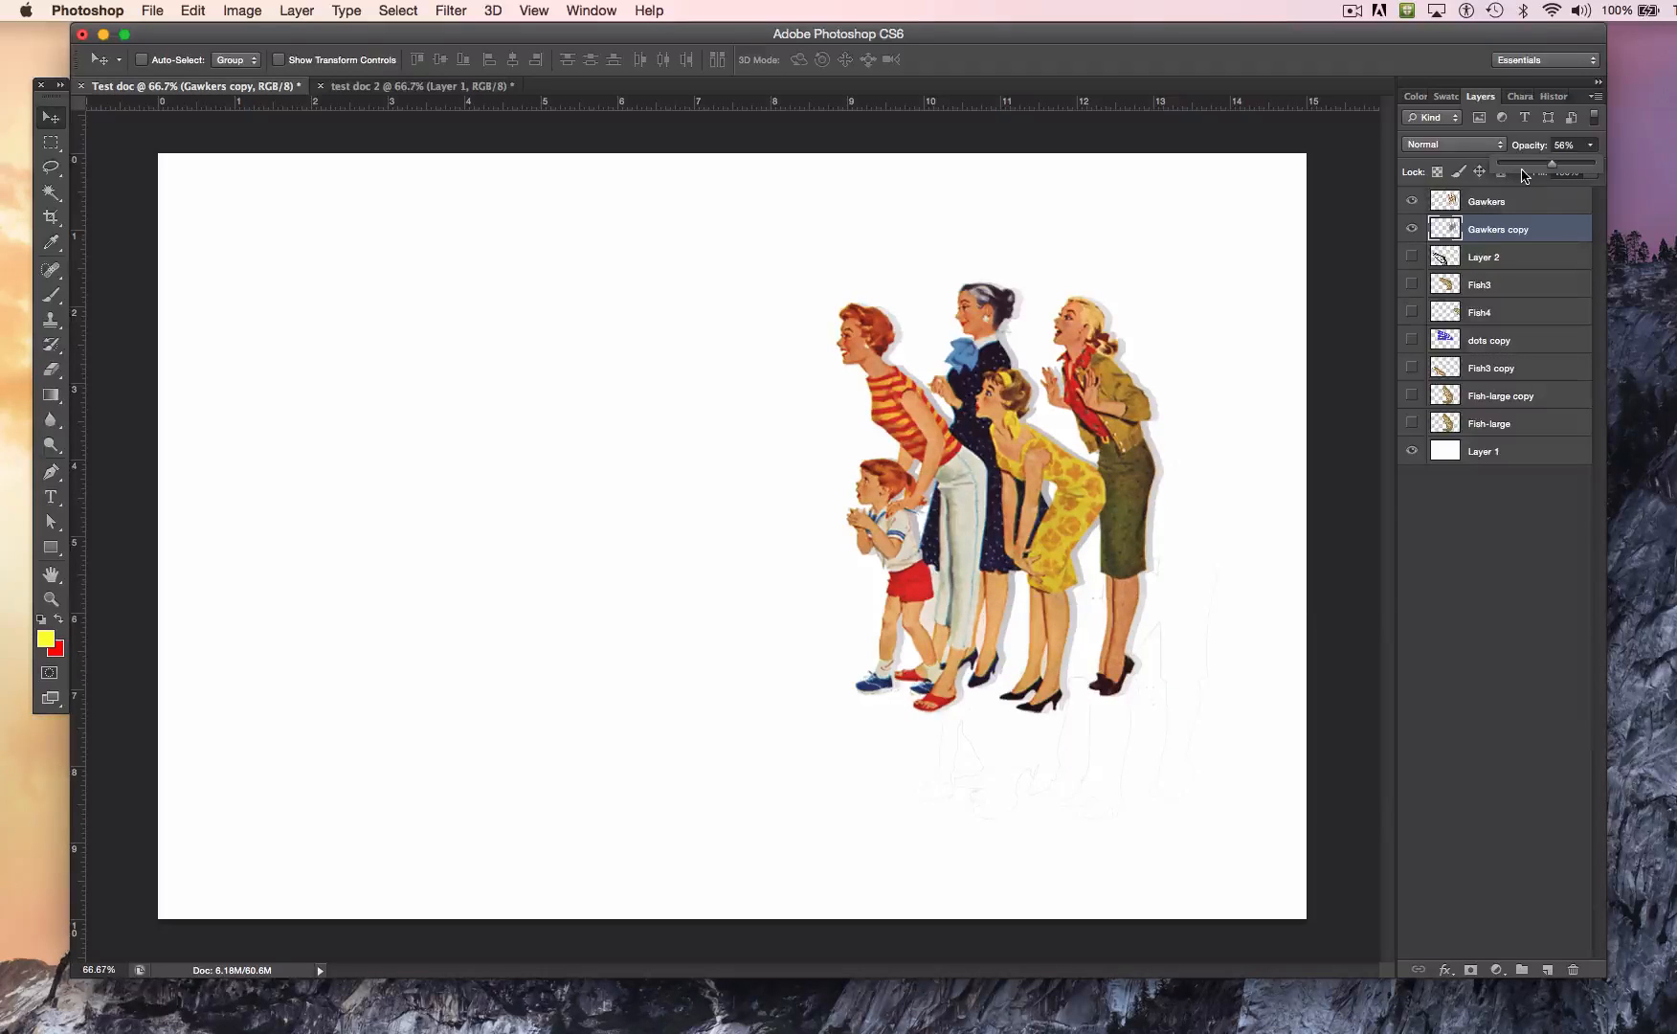
mouse_move(1551, 171)
left_mouse_down()
mouse_move(1512, 170)
mouse_move(1529, 169)
left_mouse_up()
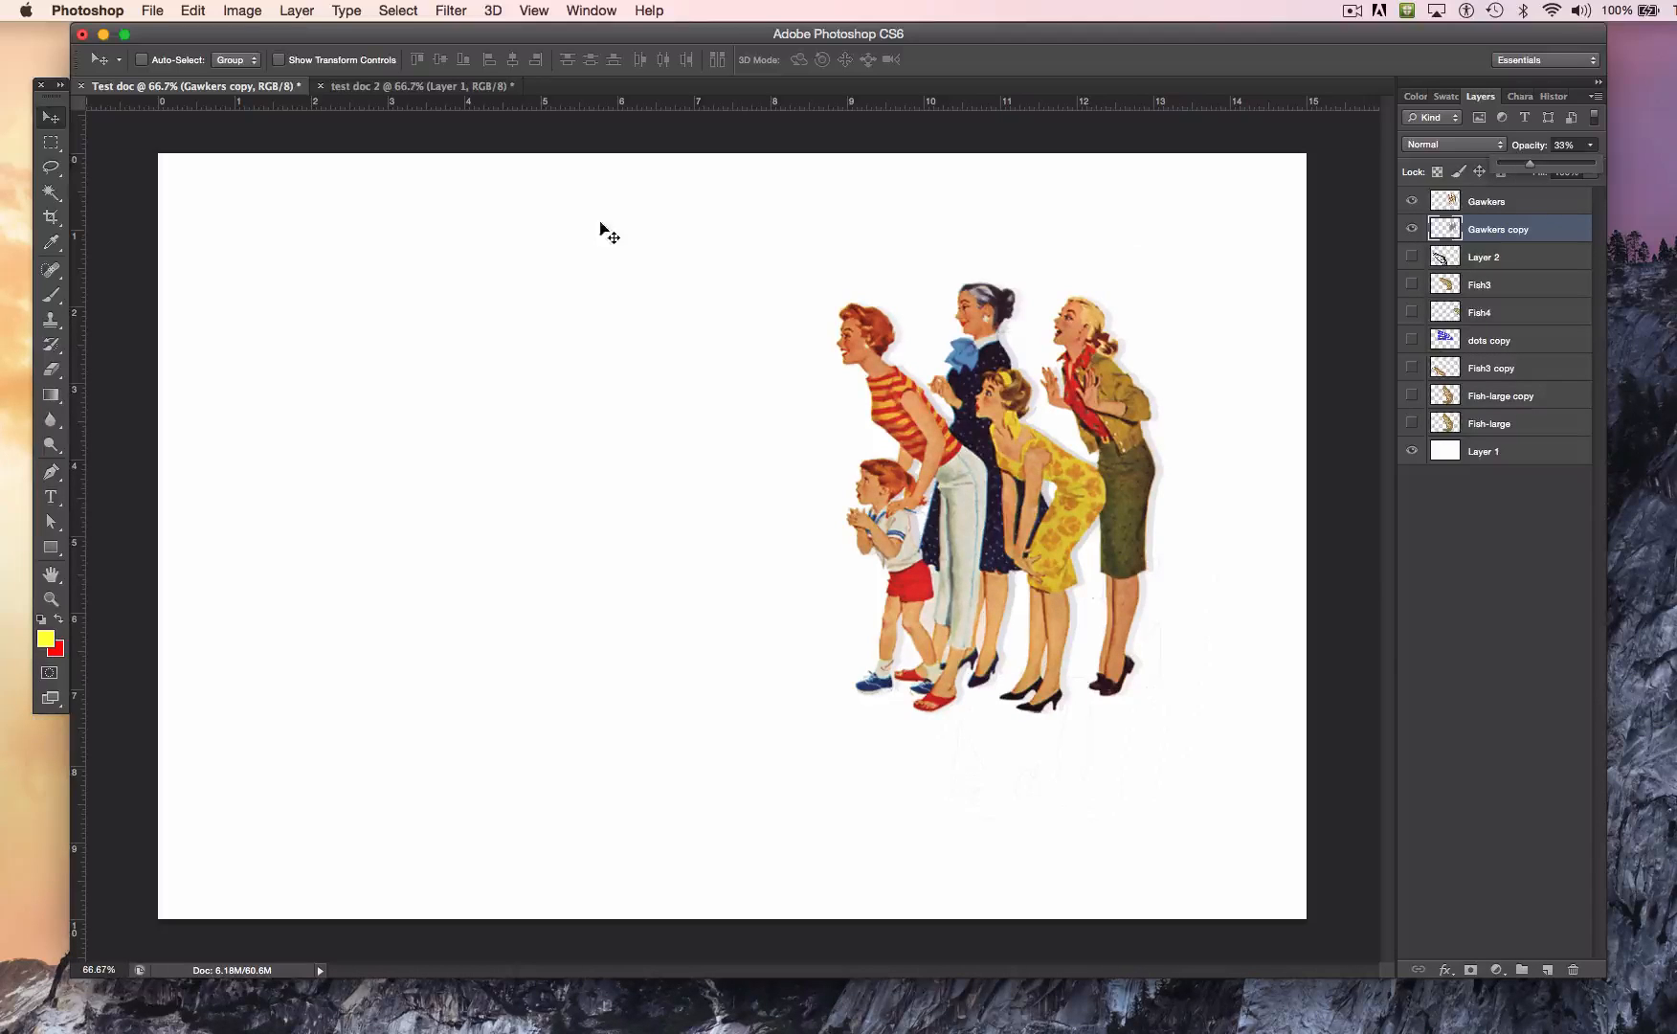
left_click(450, 11)
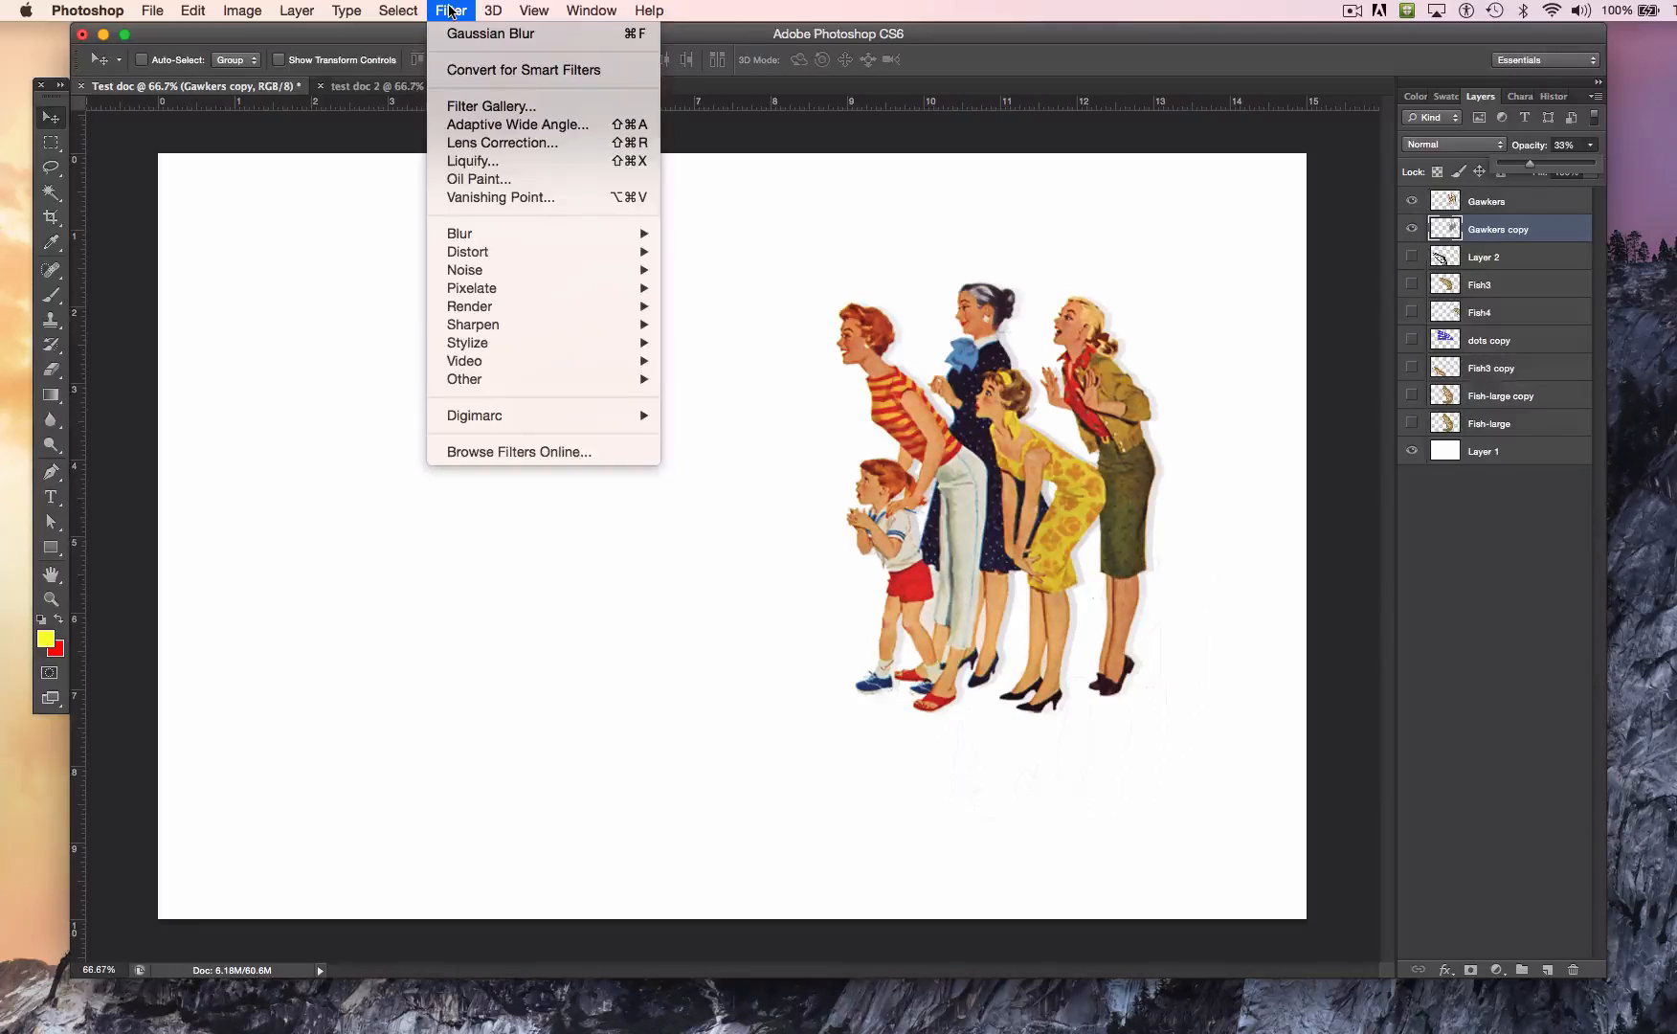
mouse_move(400, 12)
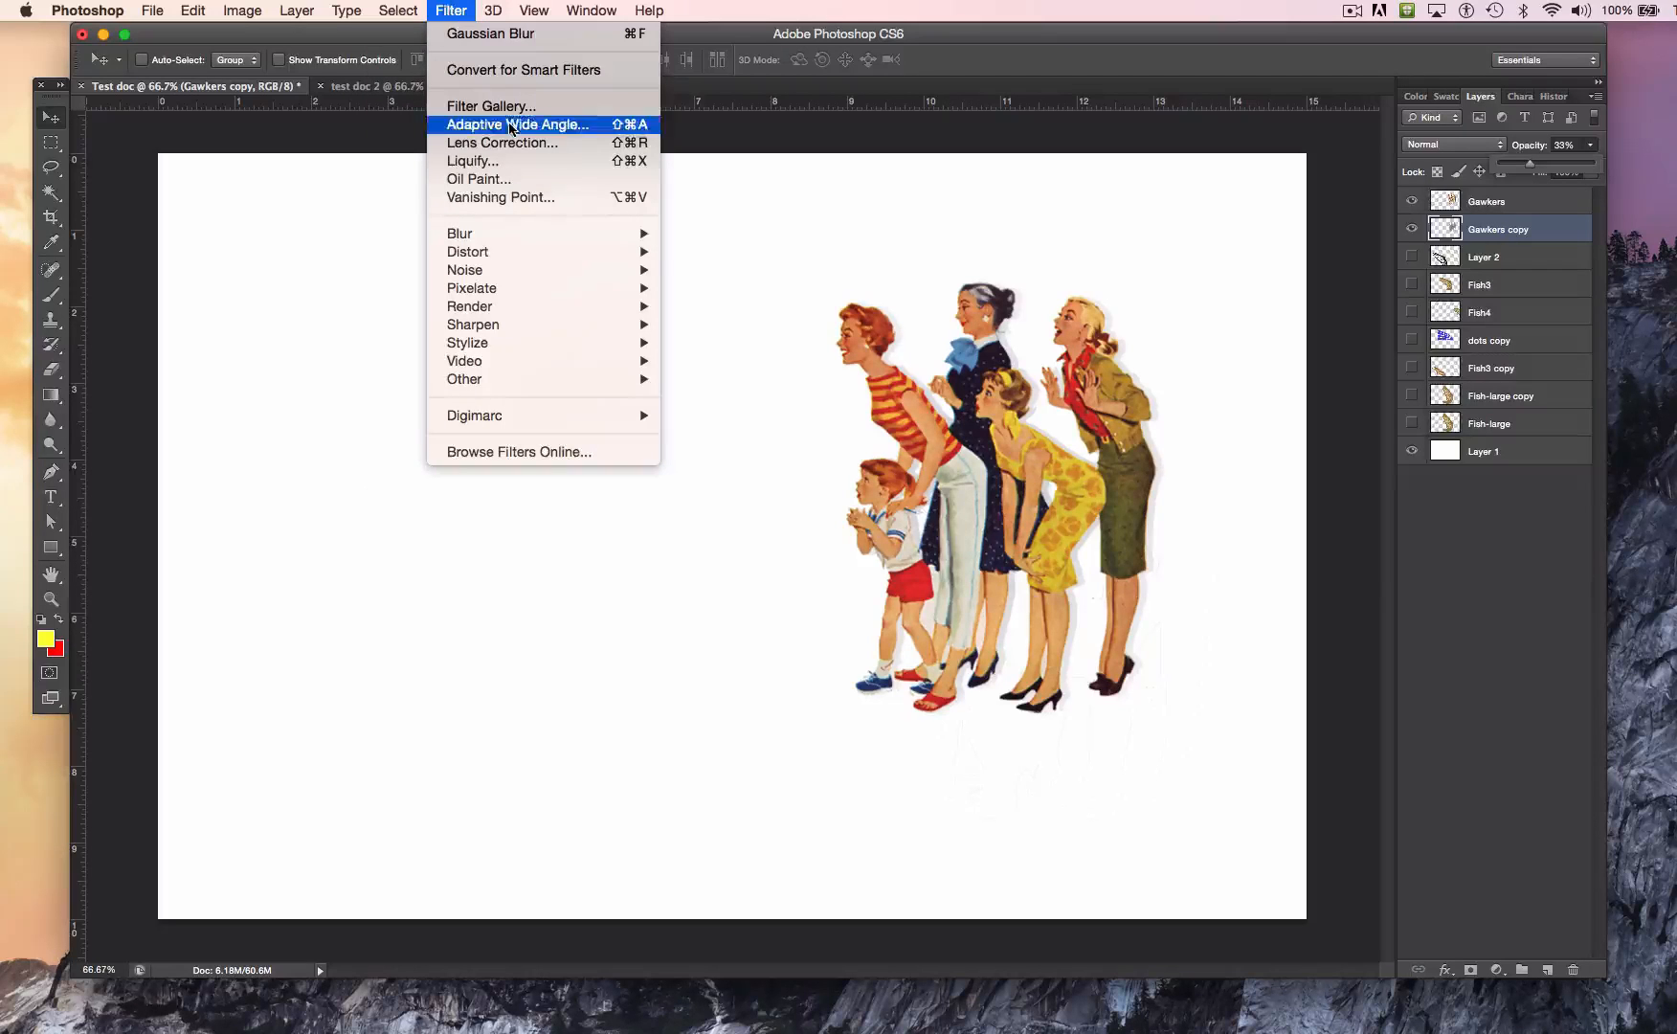
mouse_move(557, 239)
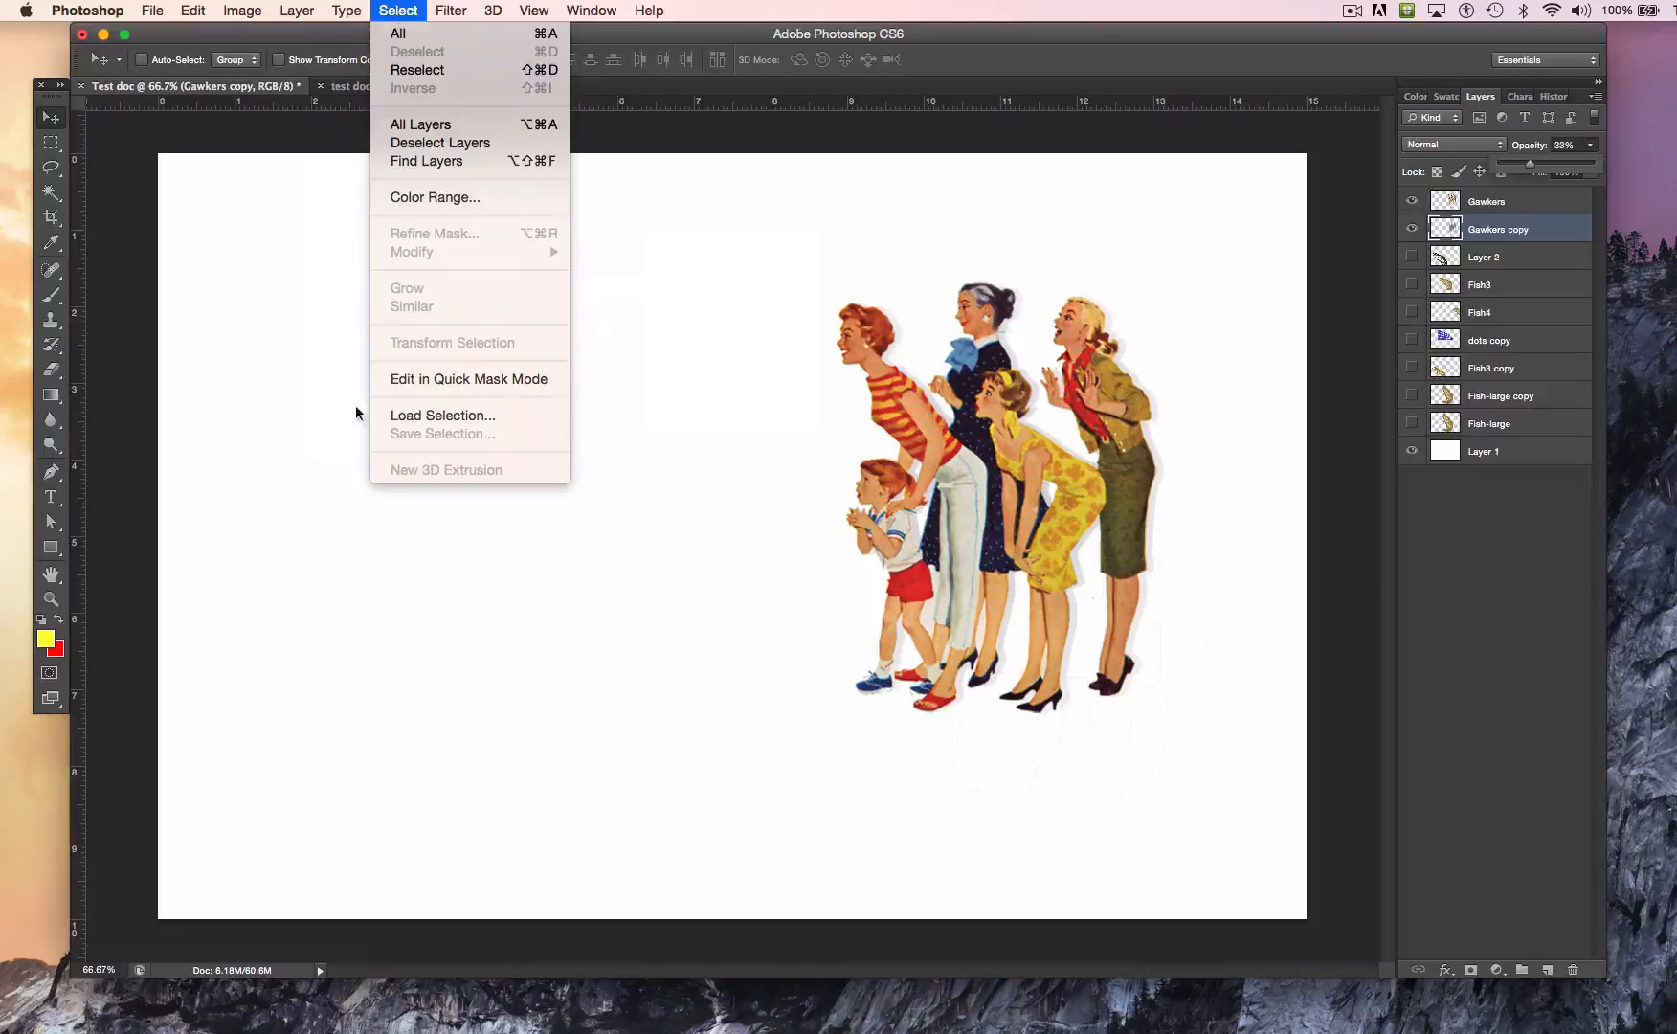
left_click(596, 545)
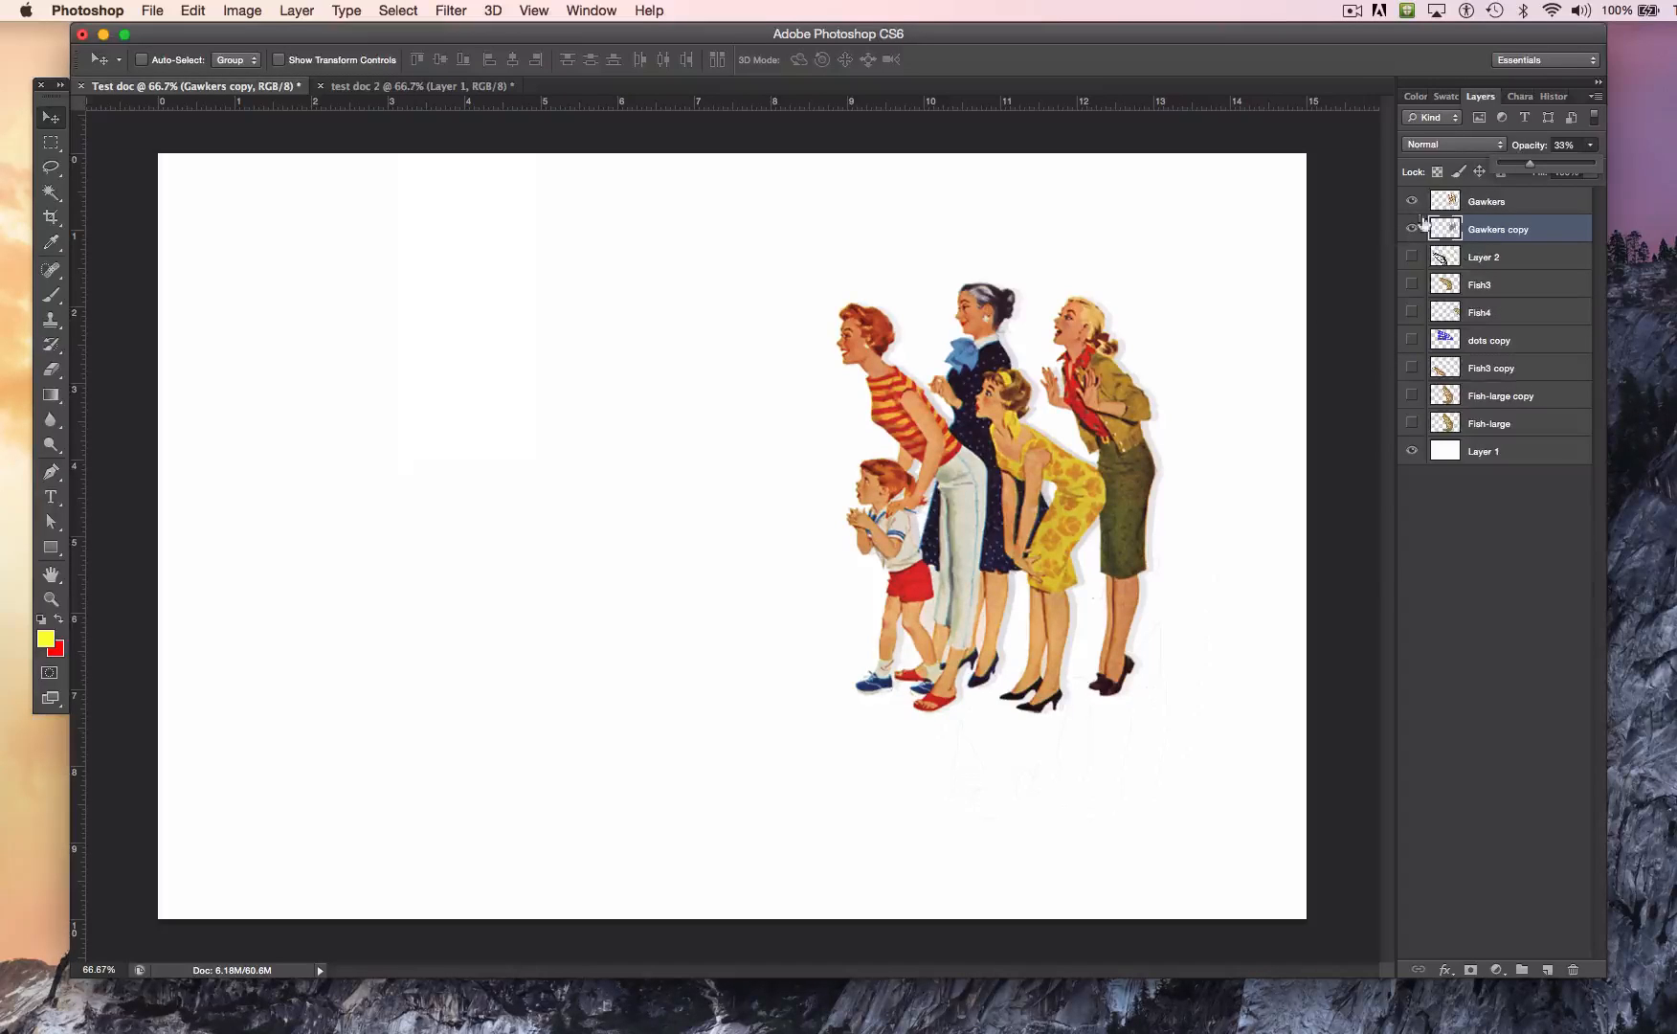
Step: Show Layer 2 and the dots copy layer again, and make dots copy the active layer
left_click(1411, 258)
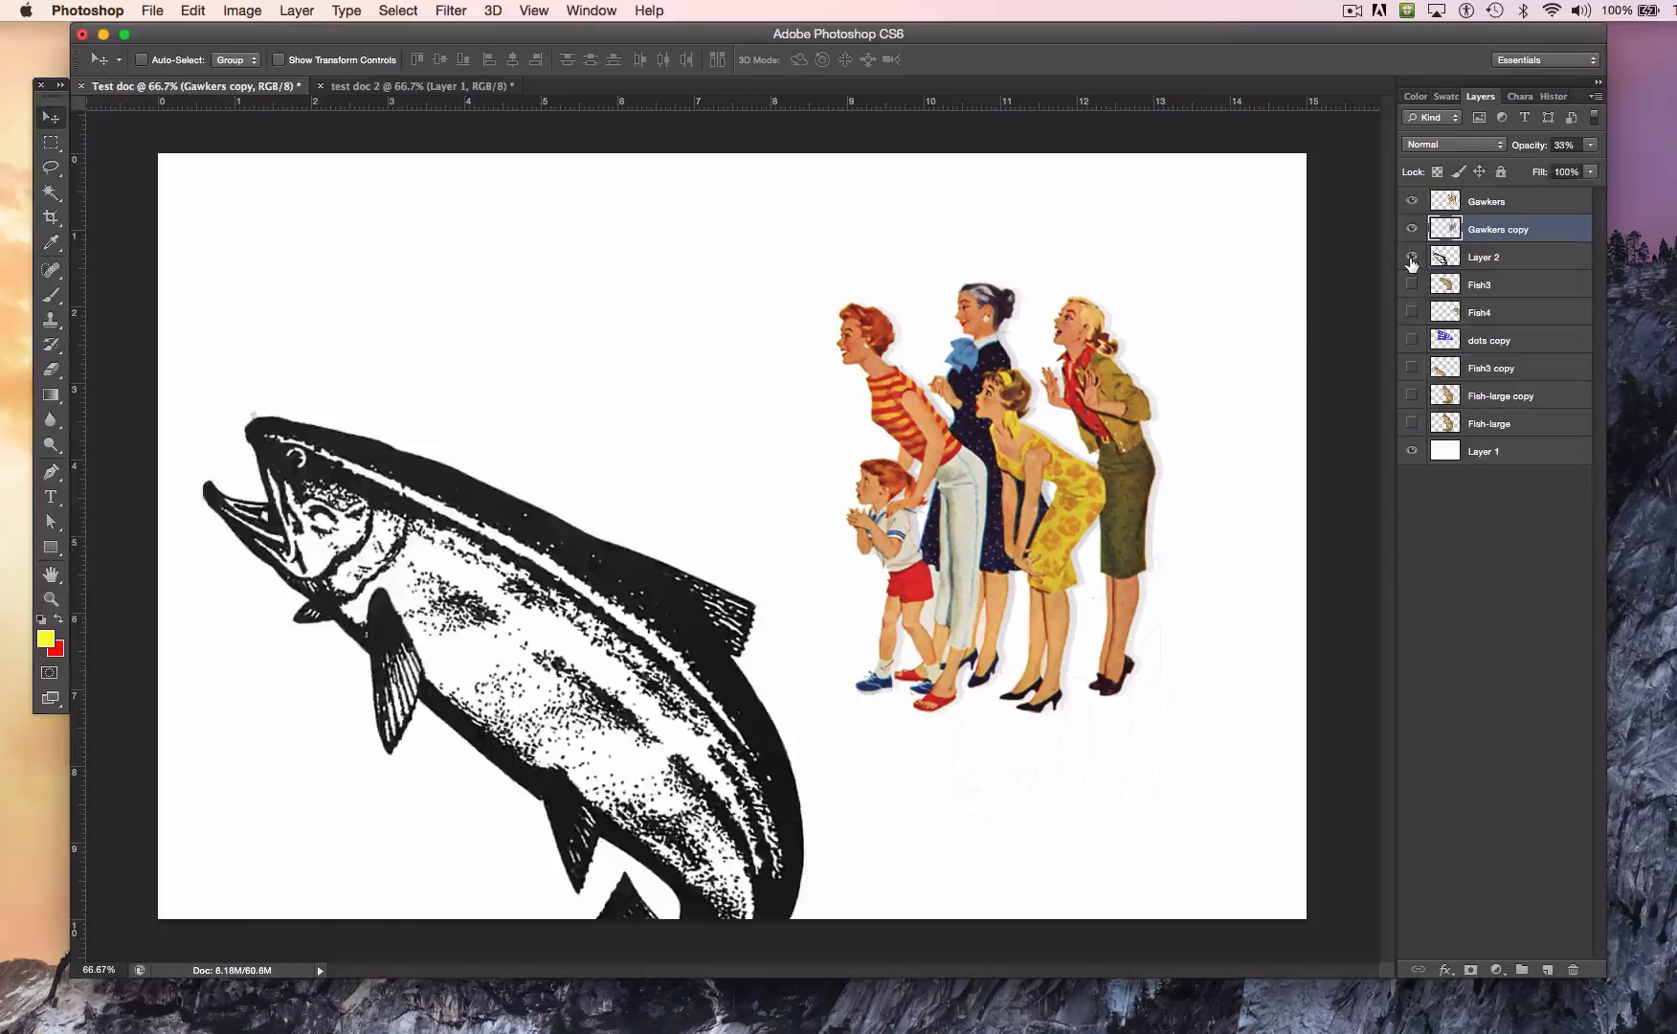
left_click(1411, 340)
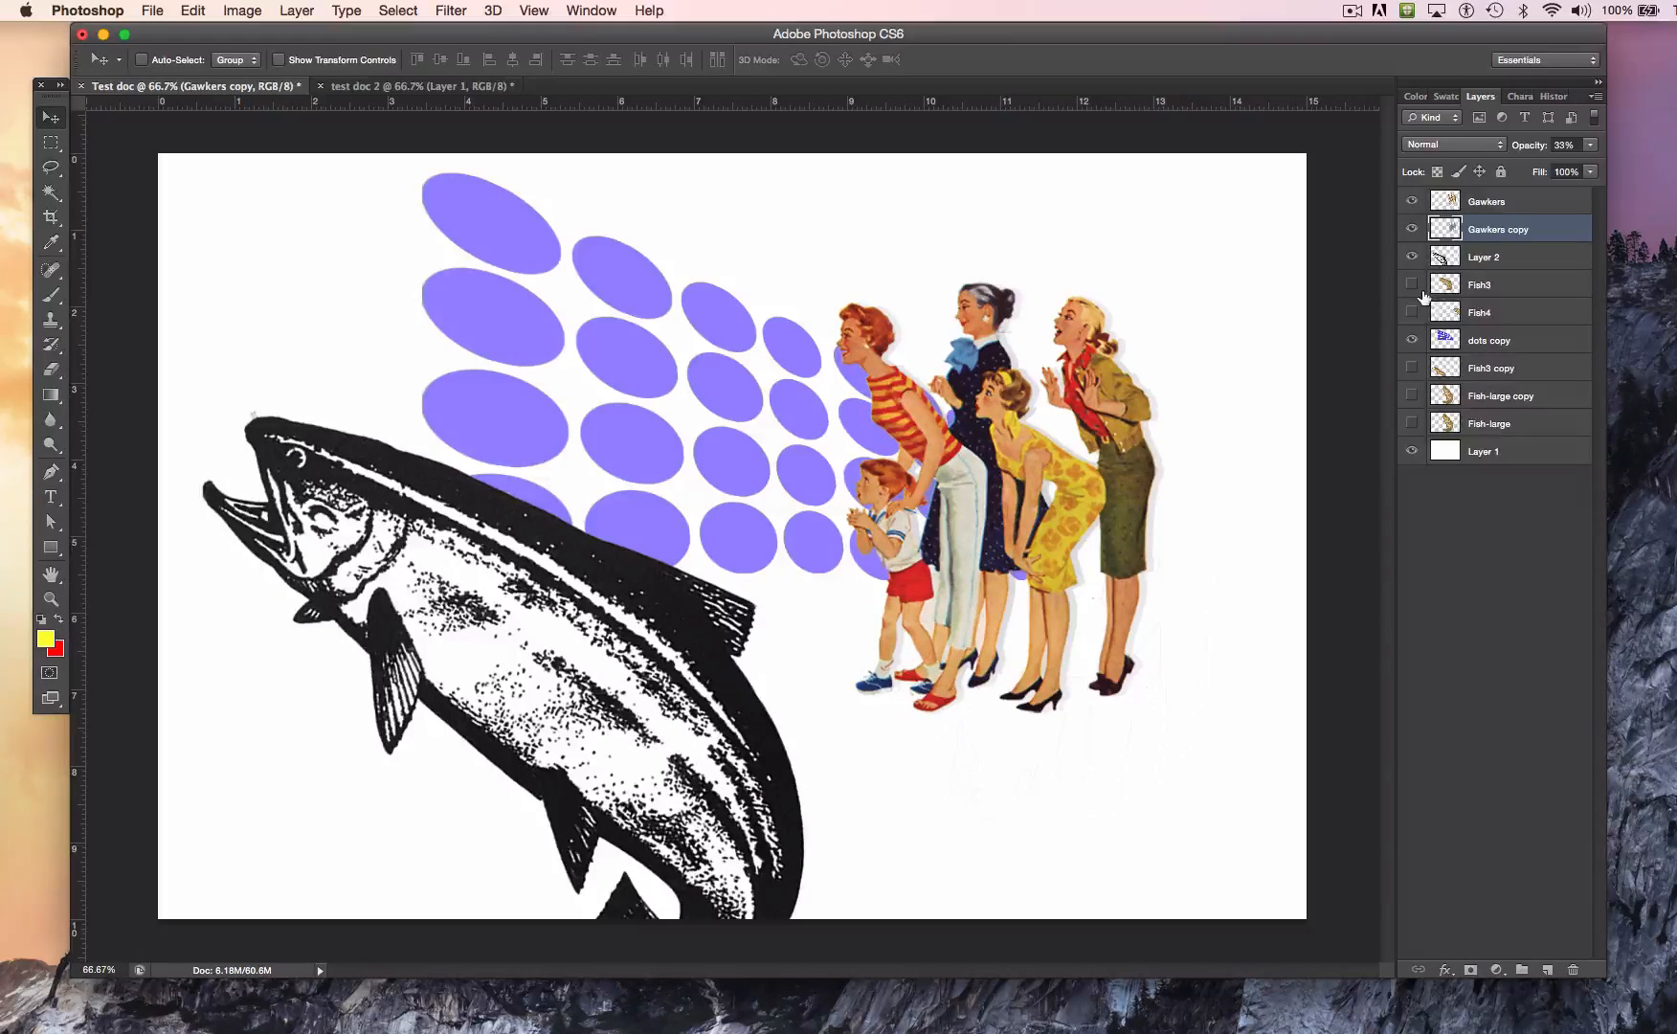
left_click(1479, 344)
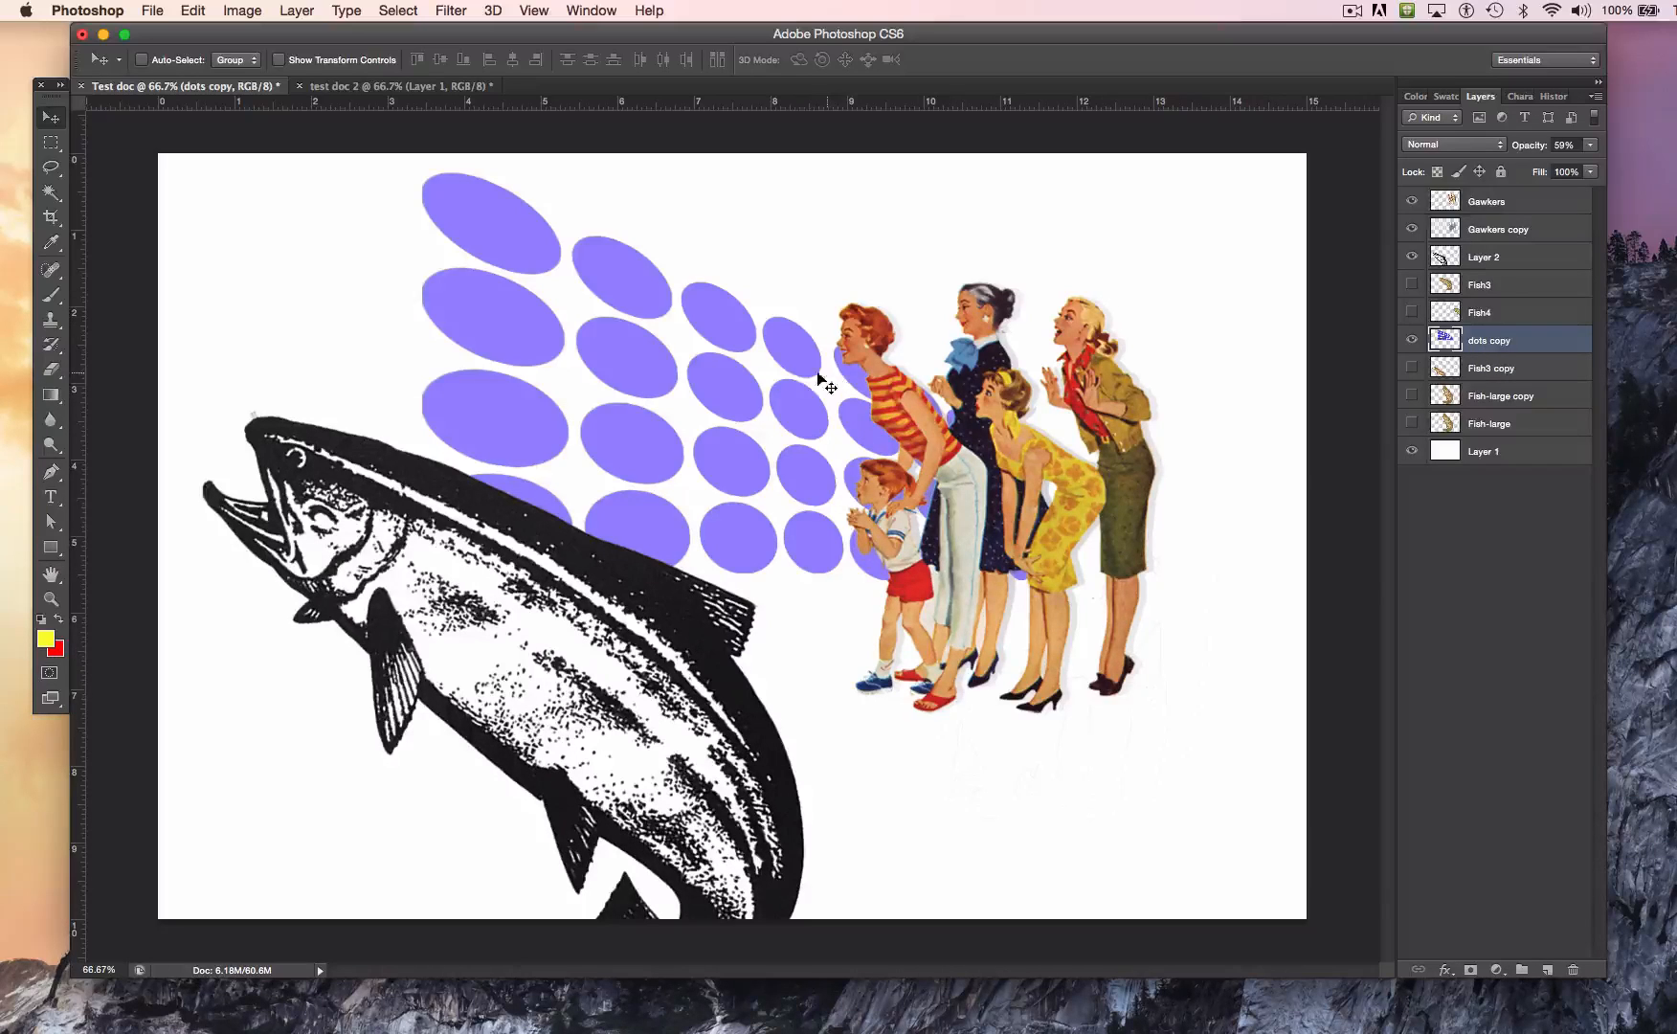
Step: Select a square area over the middle of the purple dots with the Rectangular Marquee tool
left_click(53, 151)
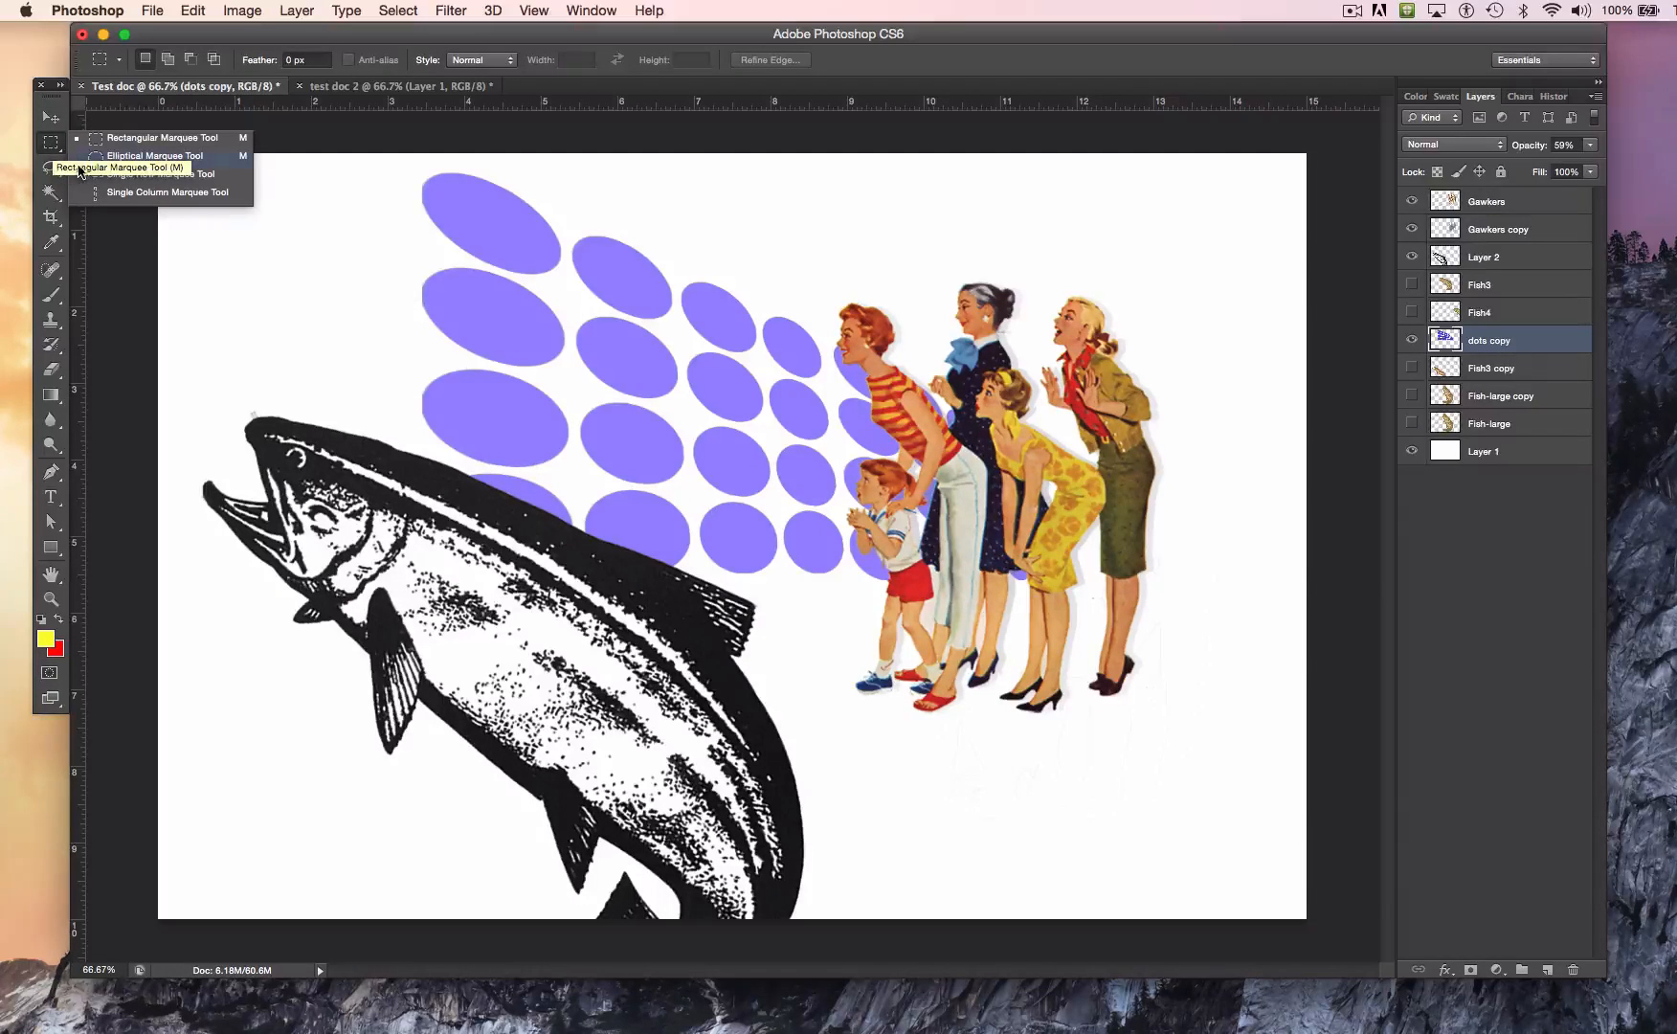
left_click(206, 156)
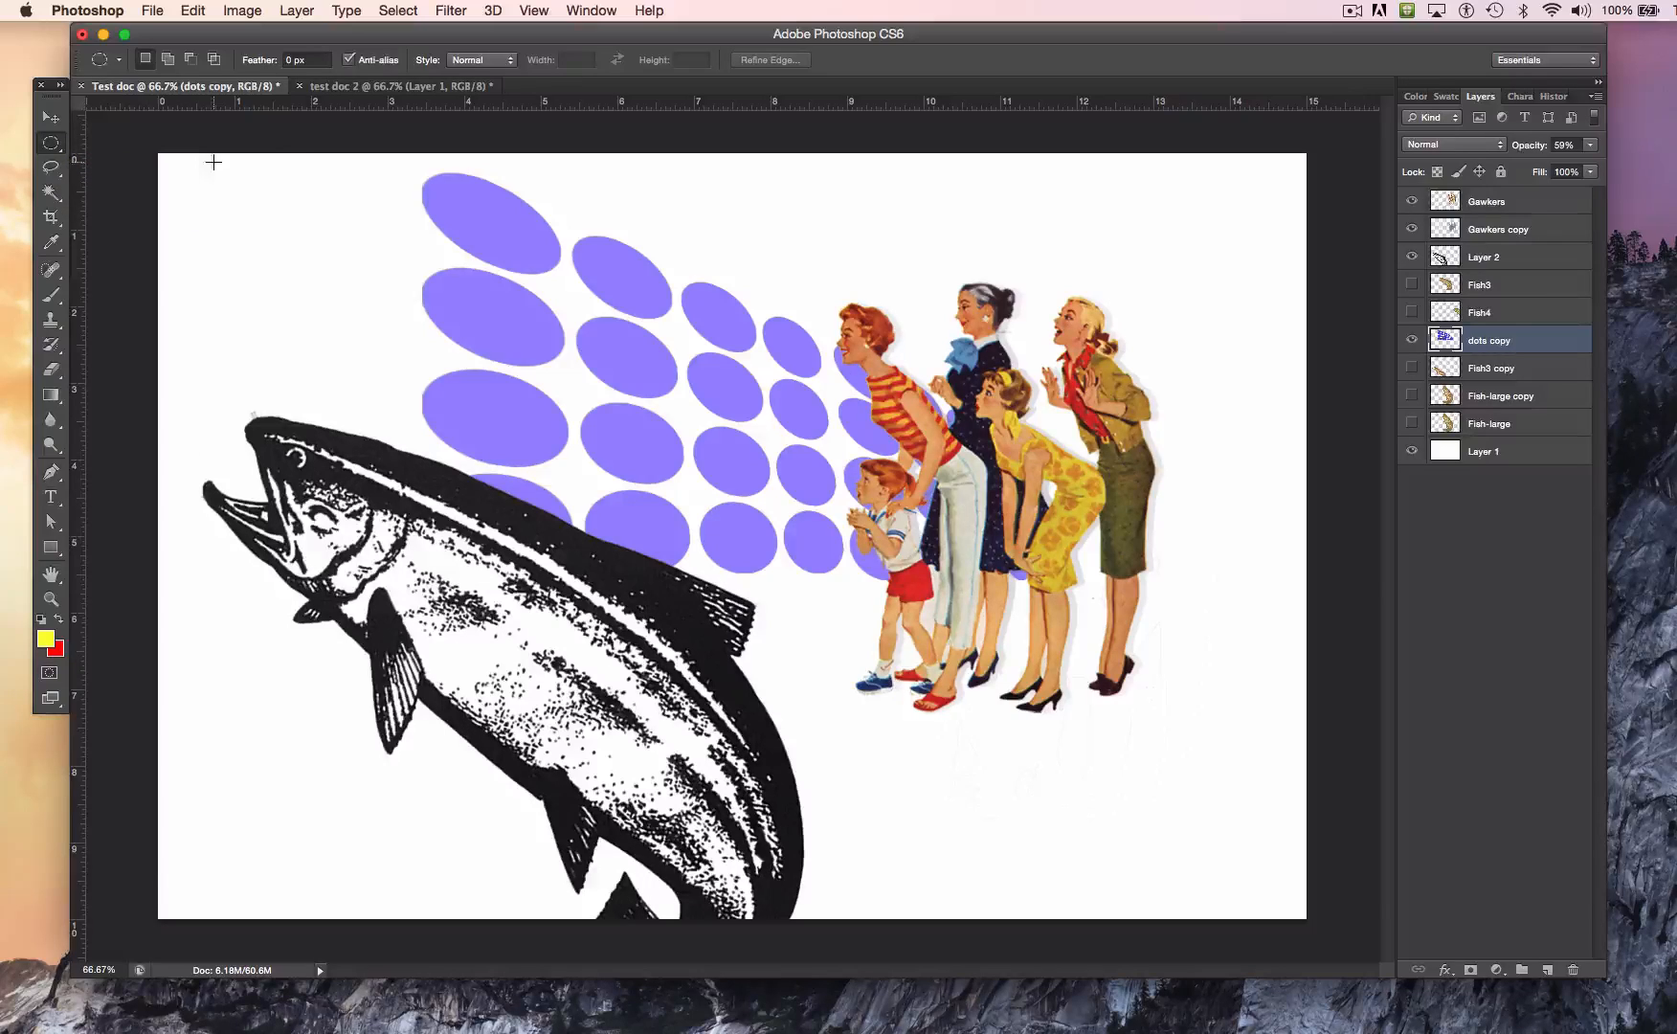
left_click(52, 150)
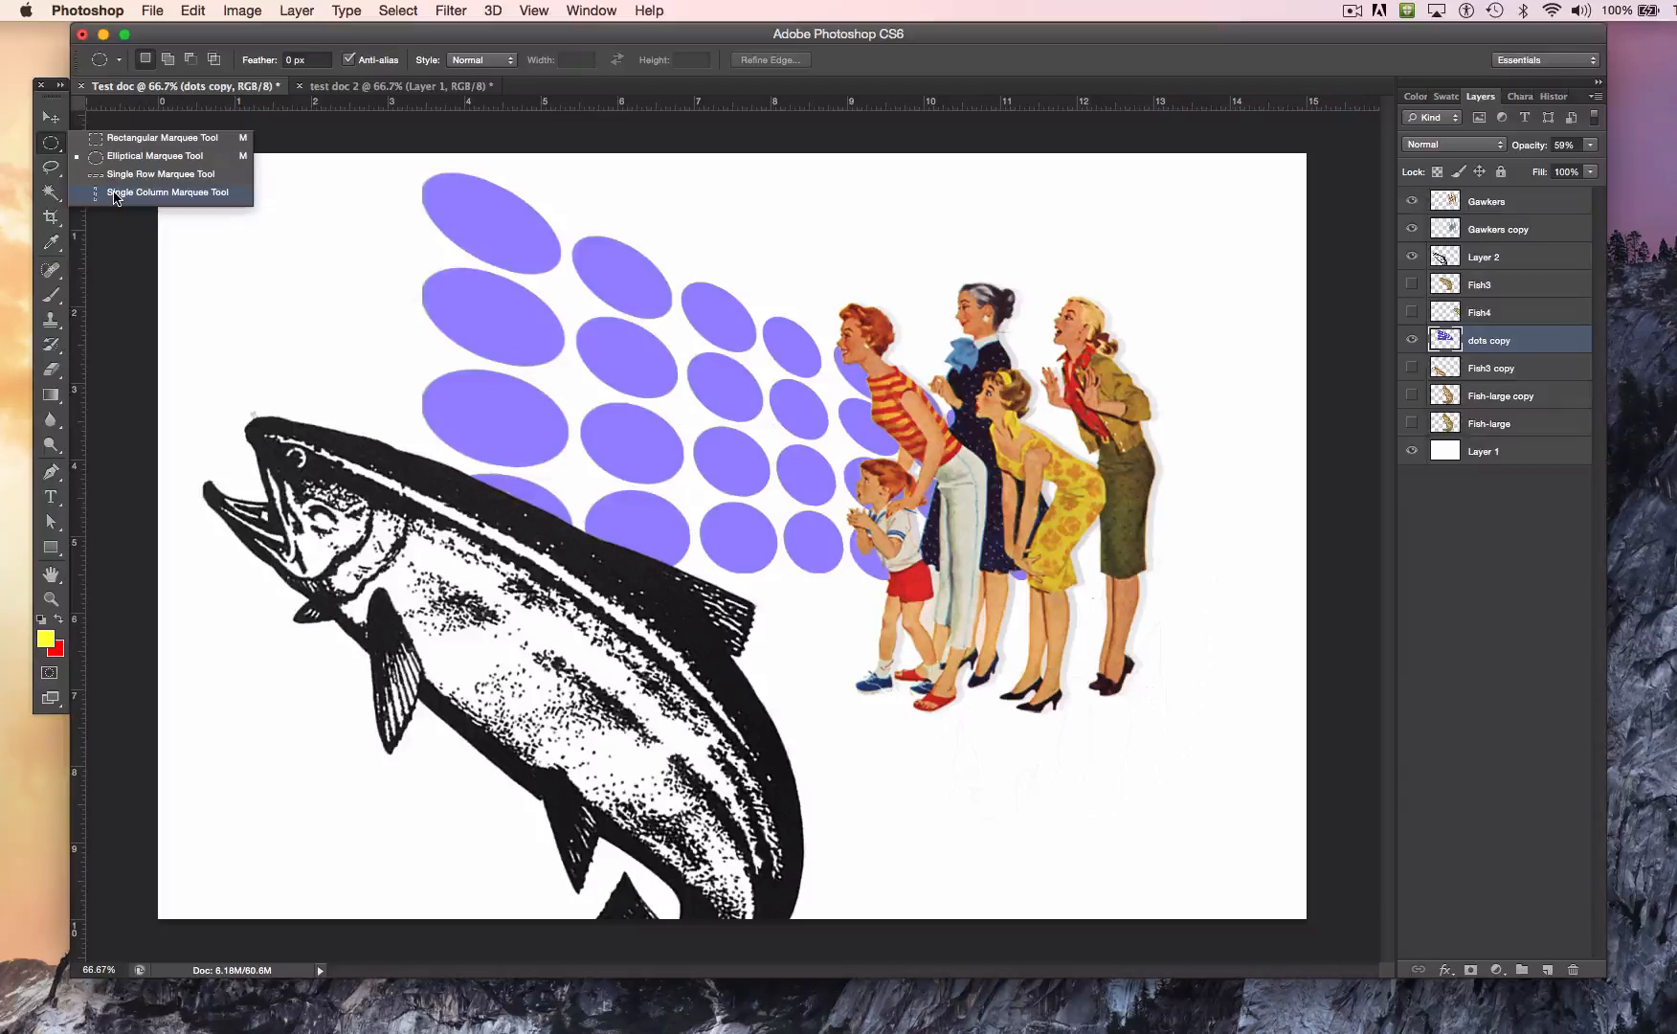
left_click(135, 143)
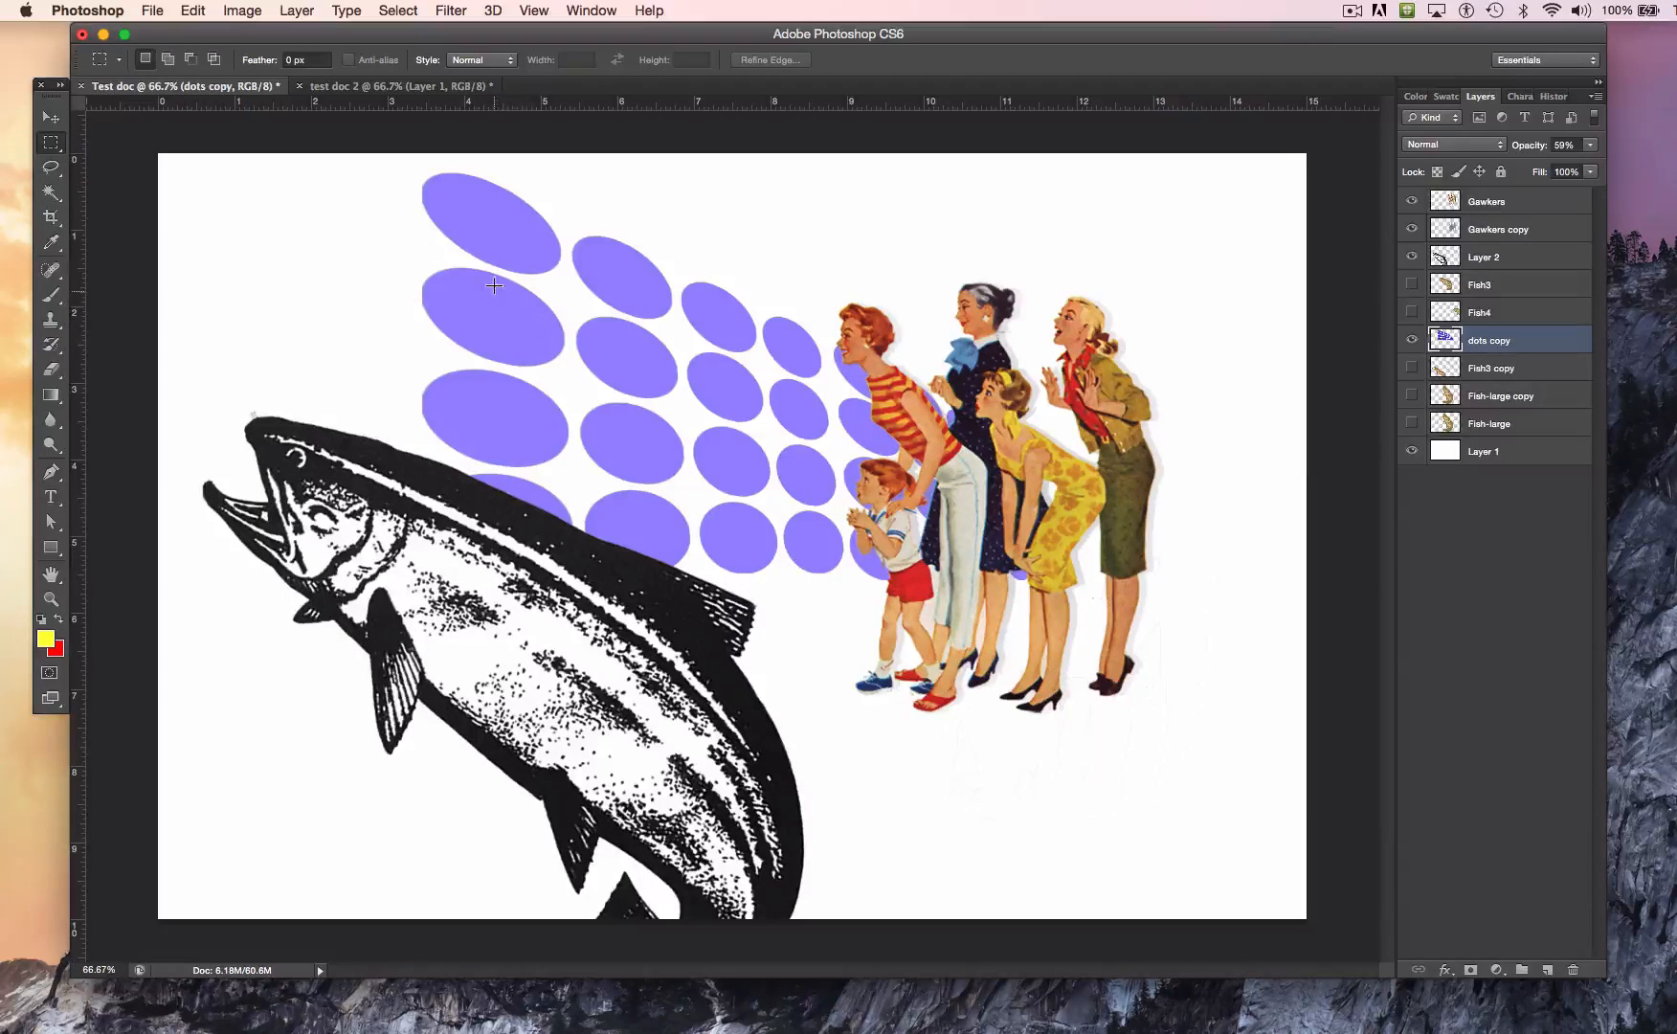
left_click_drag(489, 285, 772, 567)
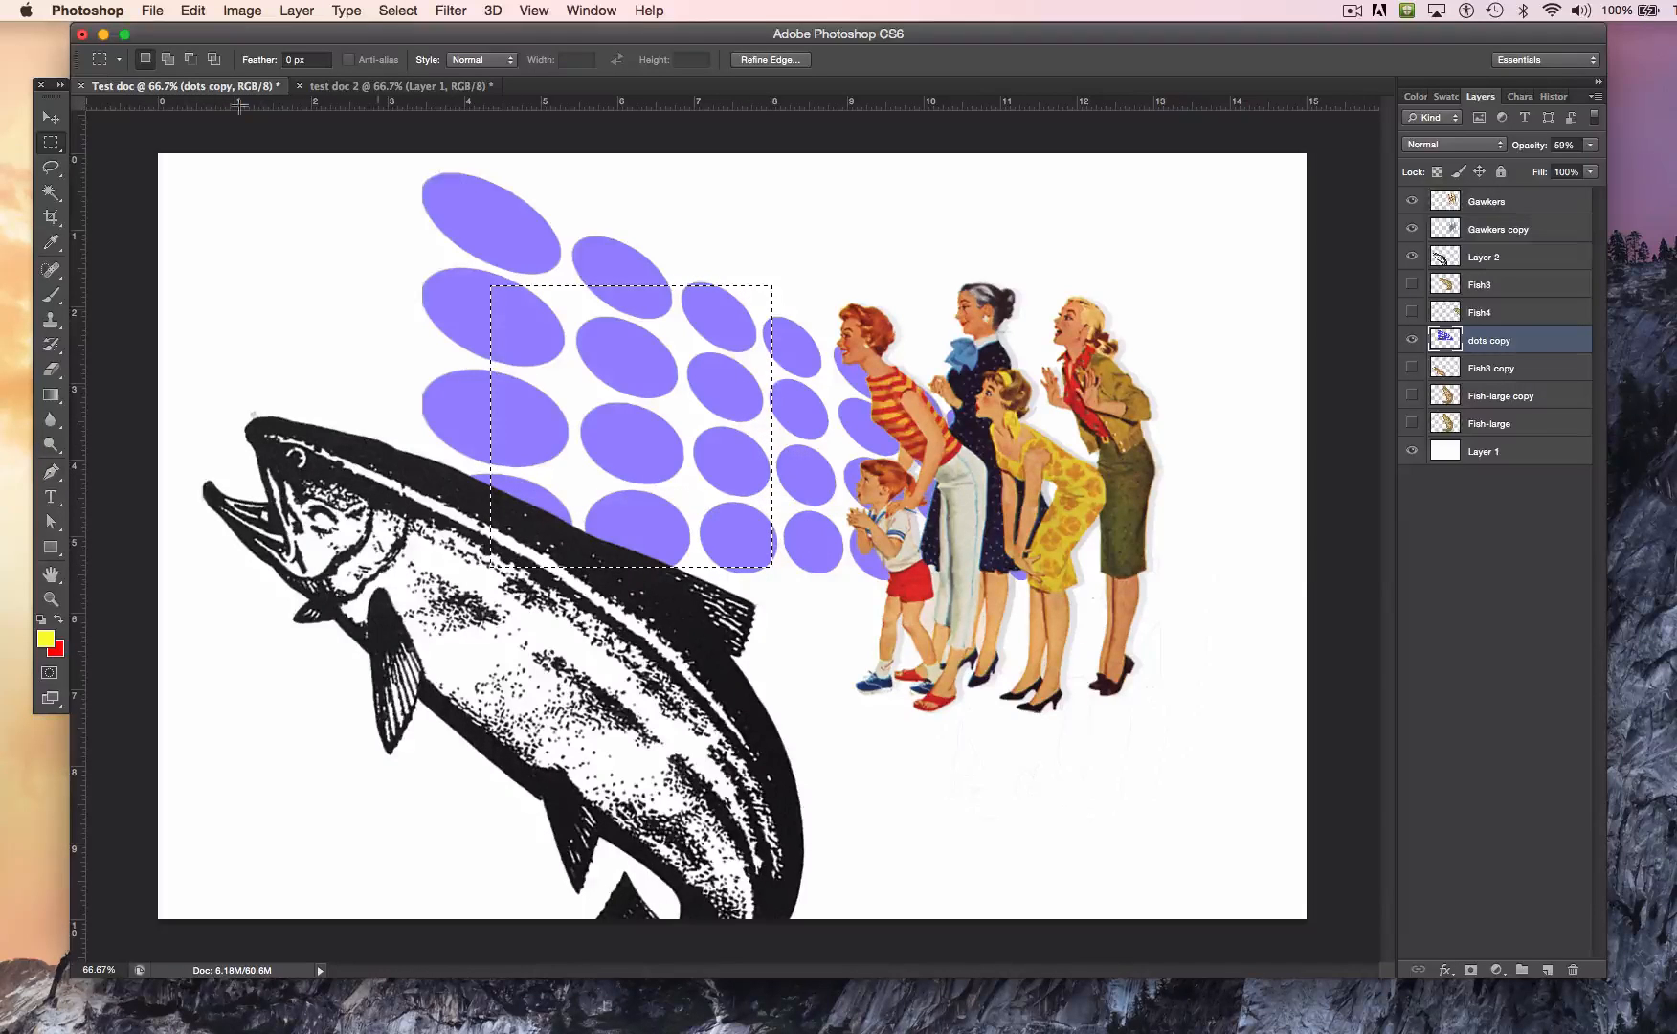
Step: Copy the selected part of the dots and paste it as a new layer above dots copy
left_click(201, 10)
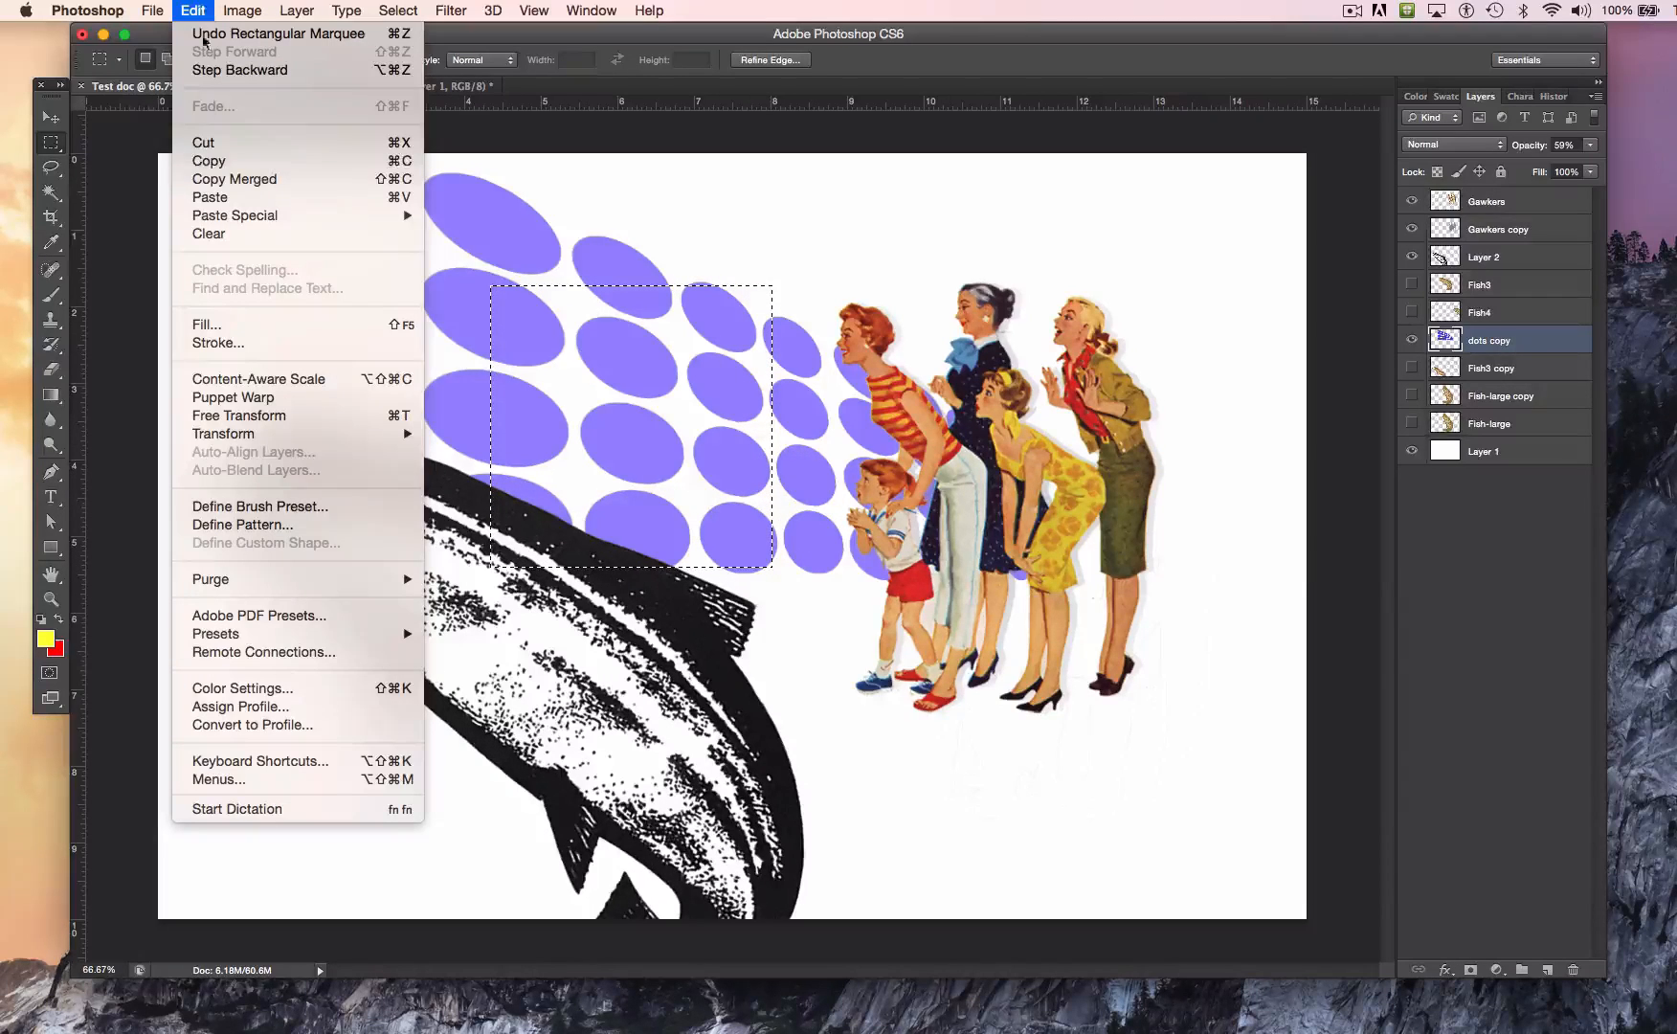
left_click(230, 161)
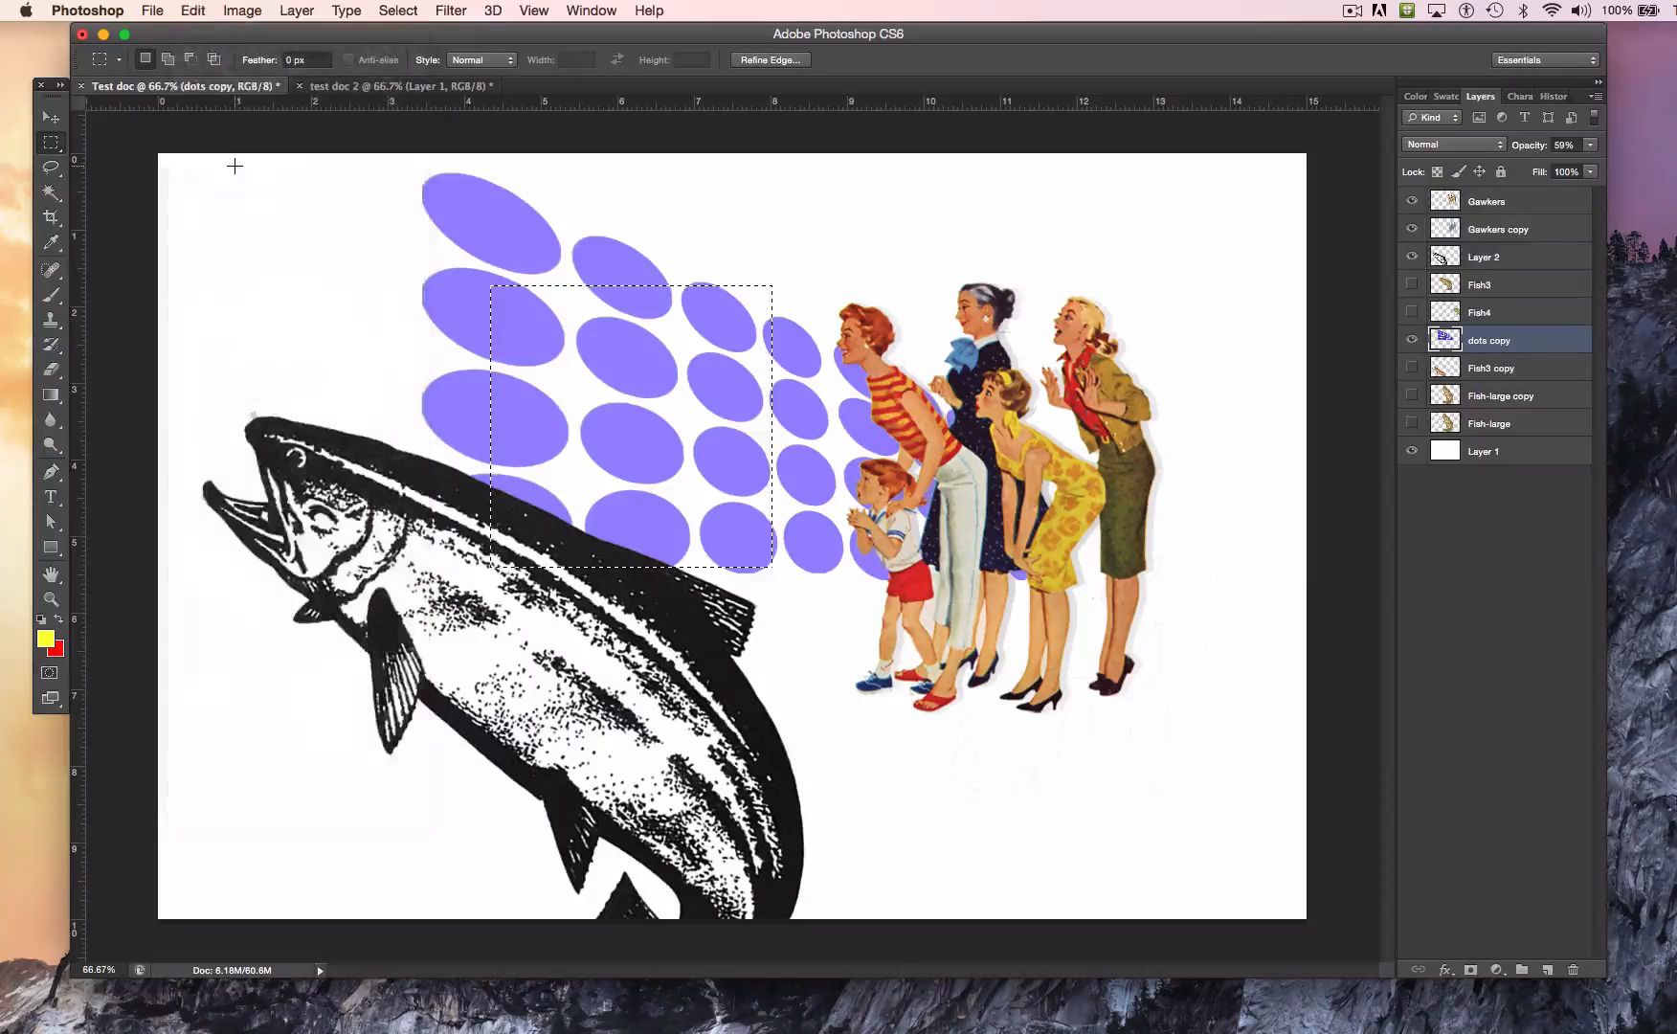
left_click(193, 11)
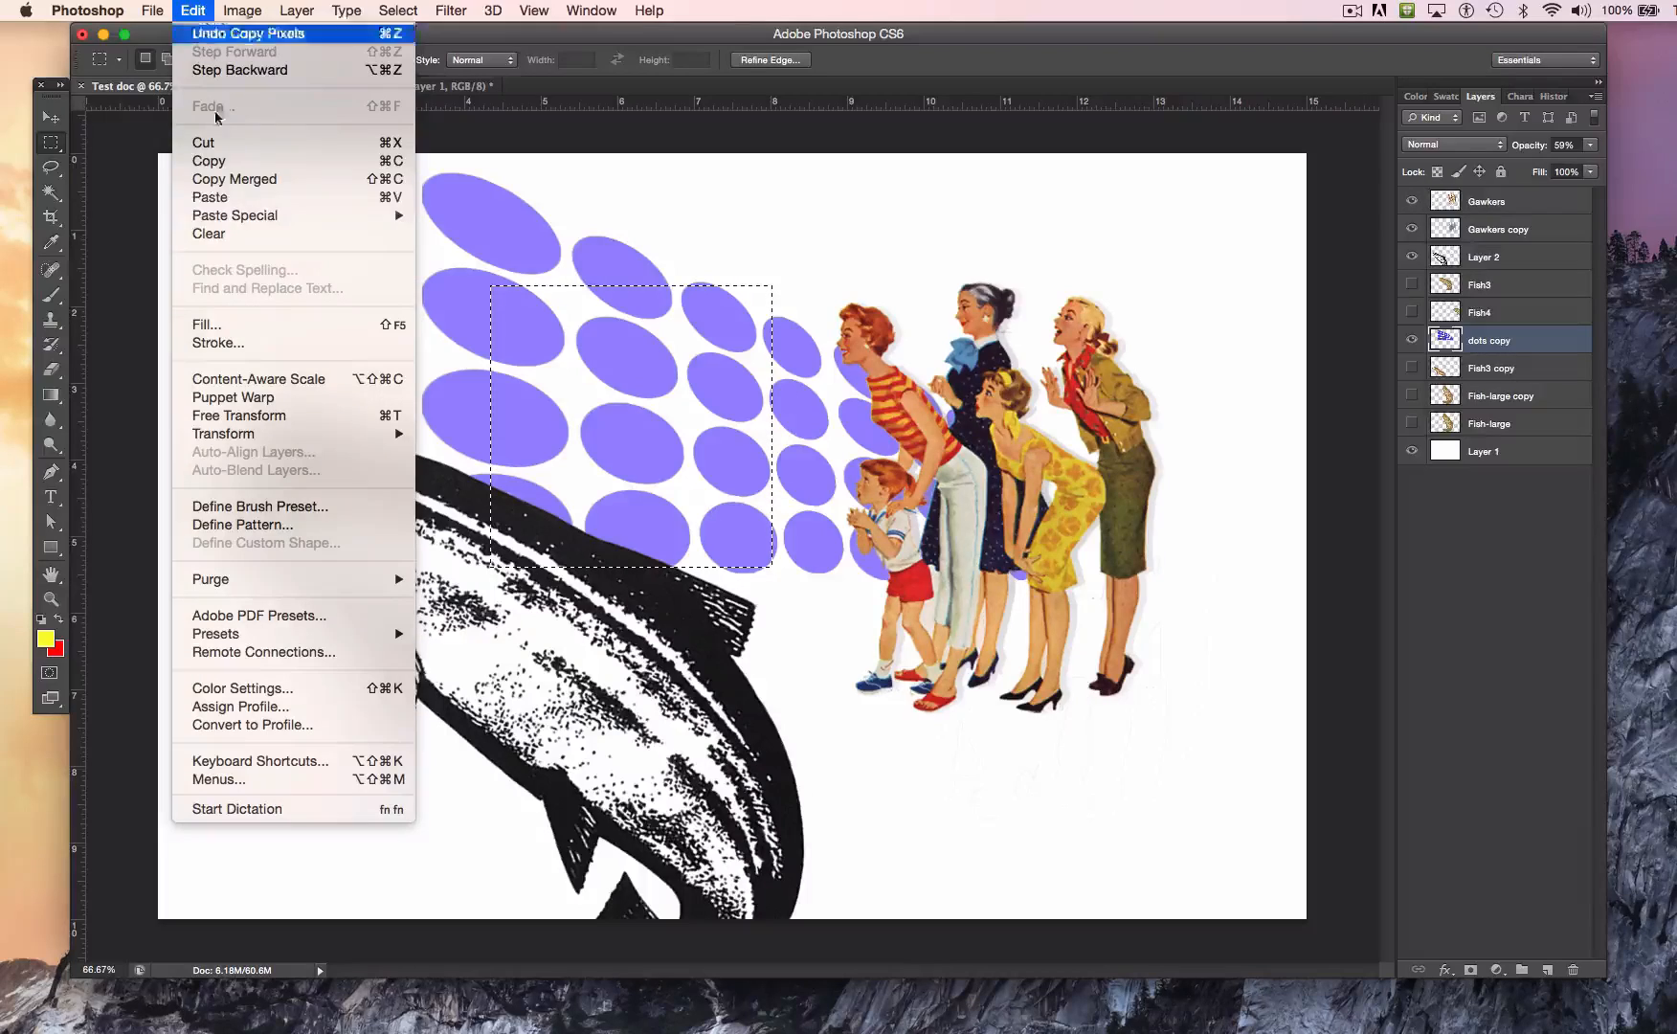
left_click(275, 198)
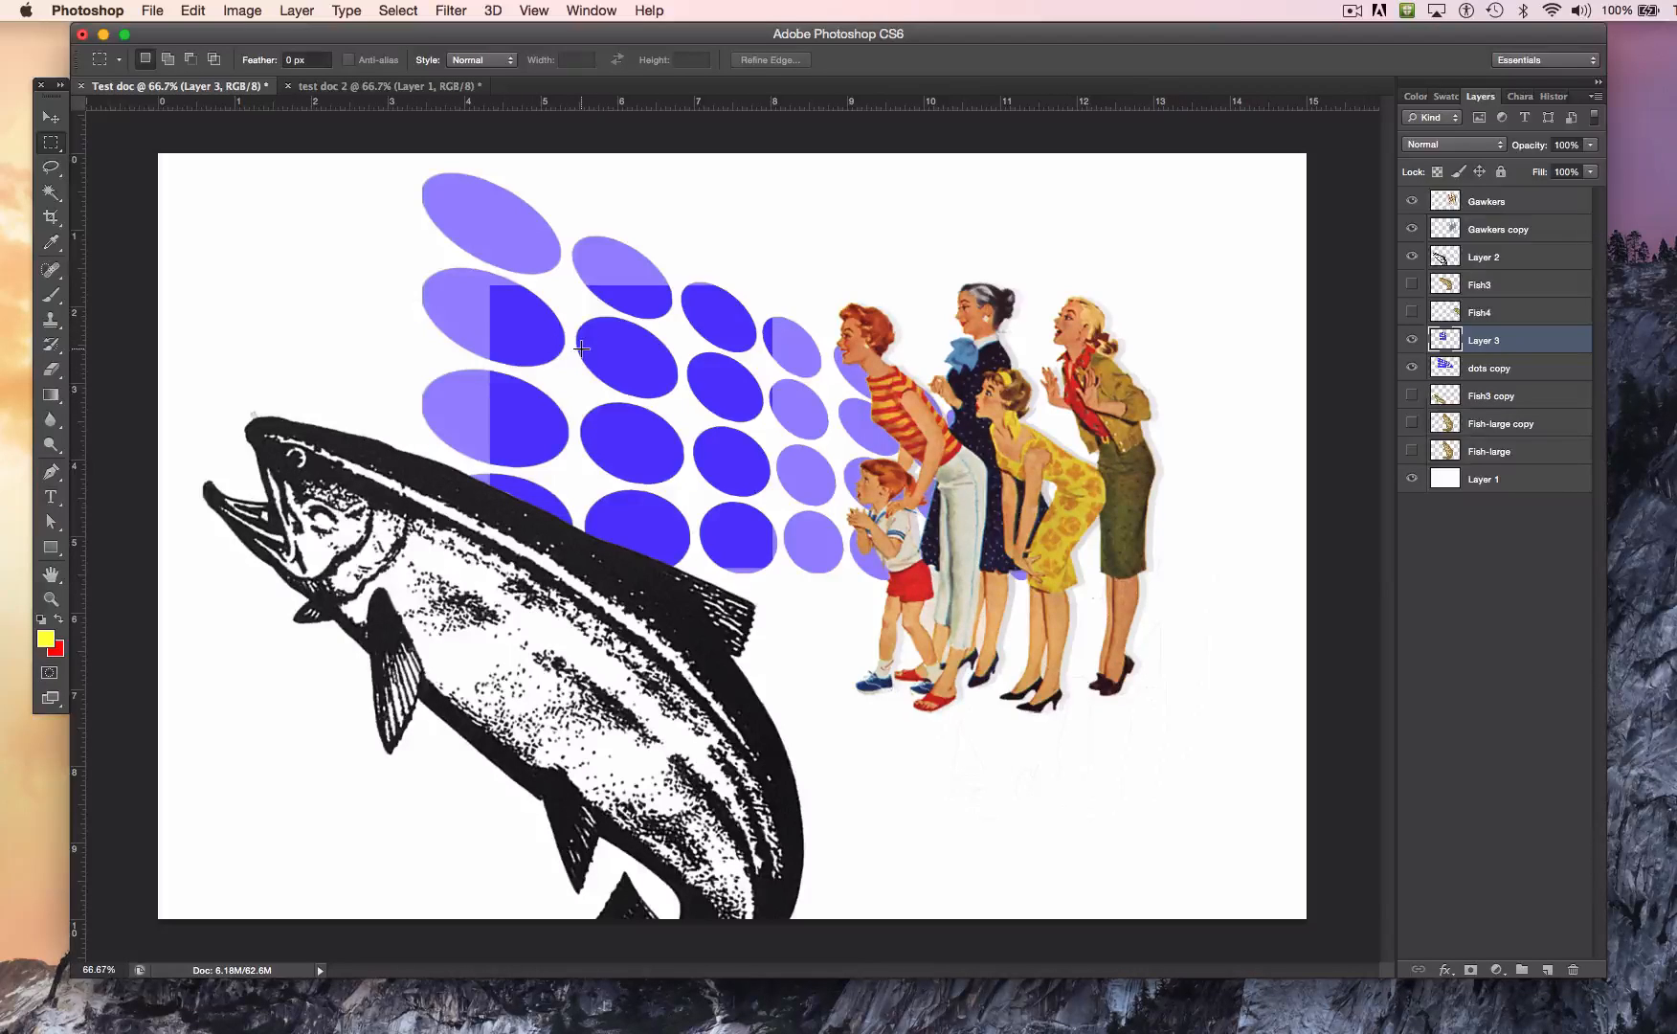
Step: Check the pasted dots with the dots copy layer briefly hidden, and place Layer 2 directly below dots copy
left_click(1411, 368)
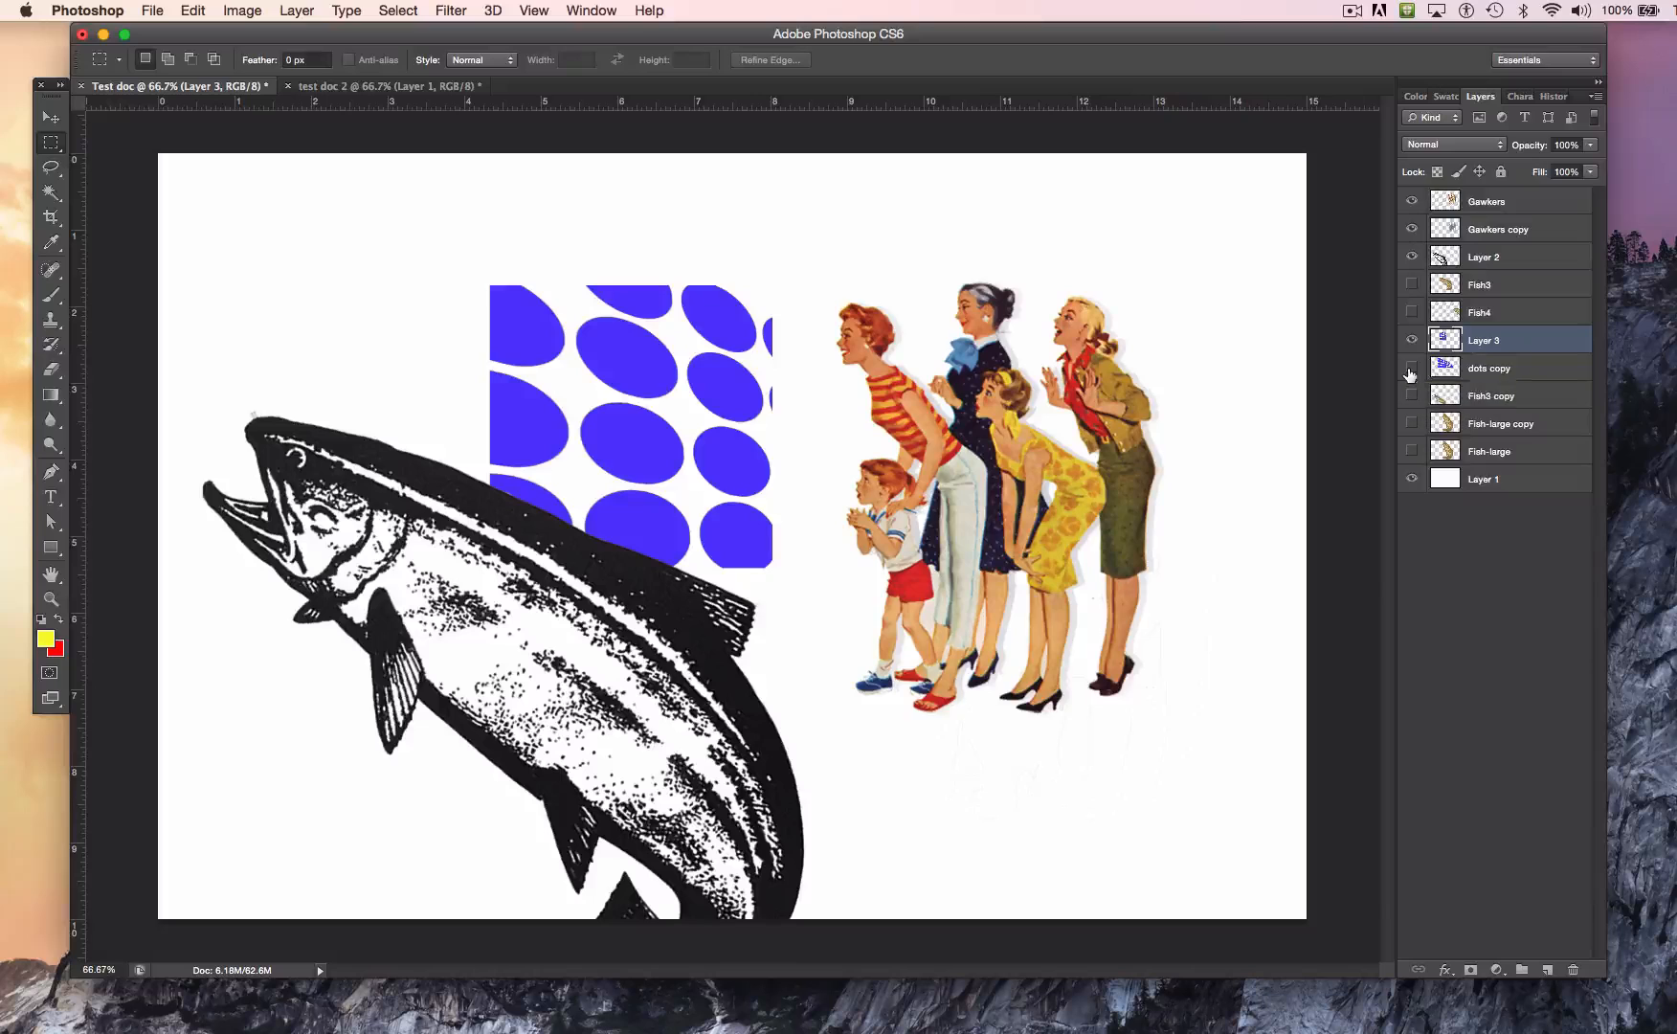
left_click(1411, 369)
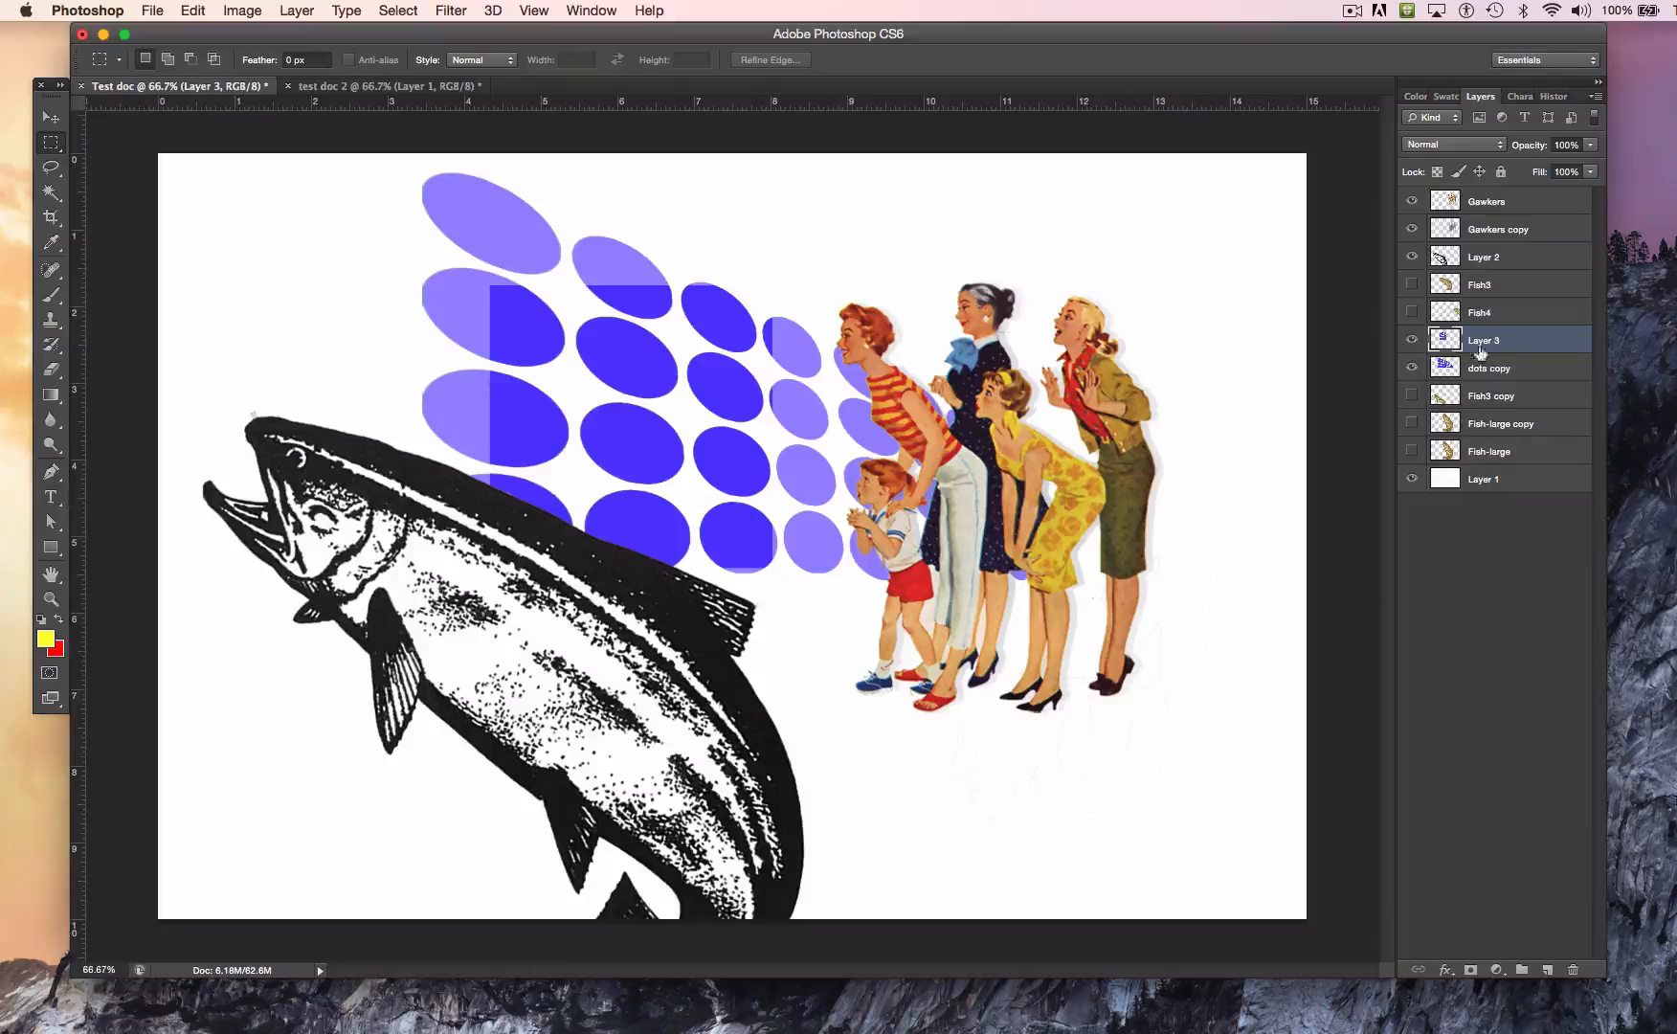
left_click_drag(1486, 257, 1498, 385)
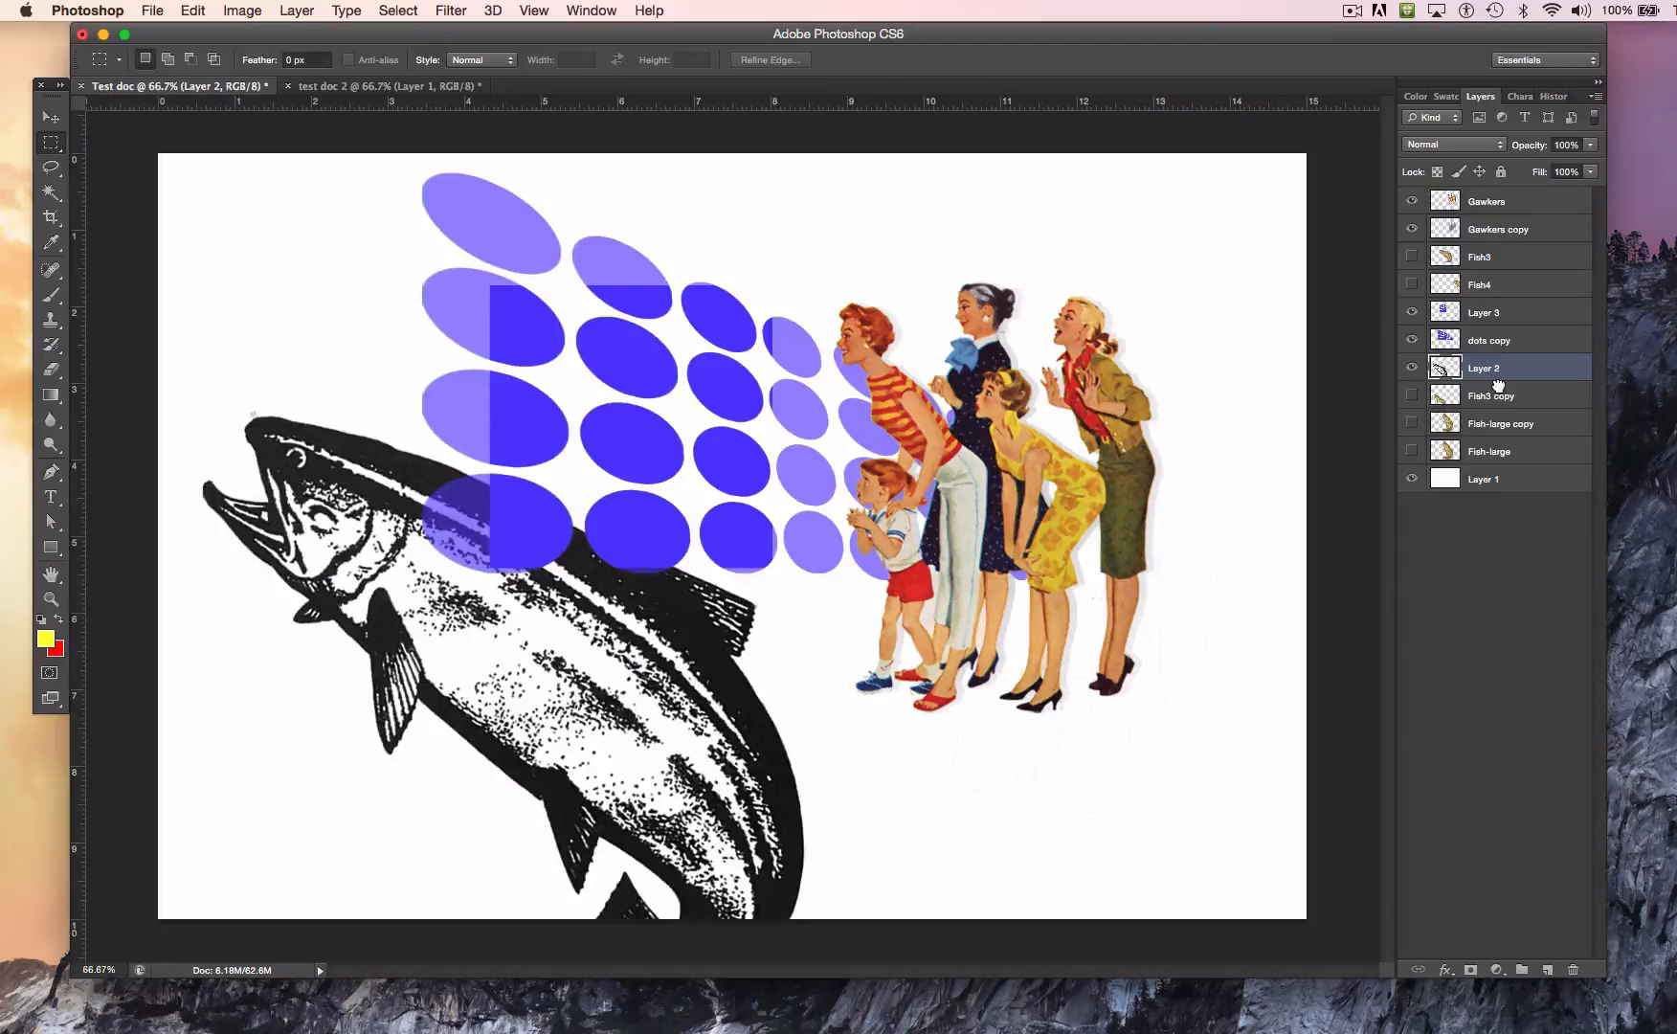
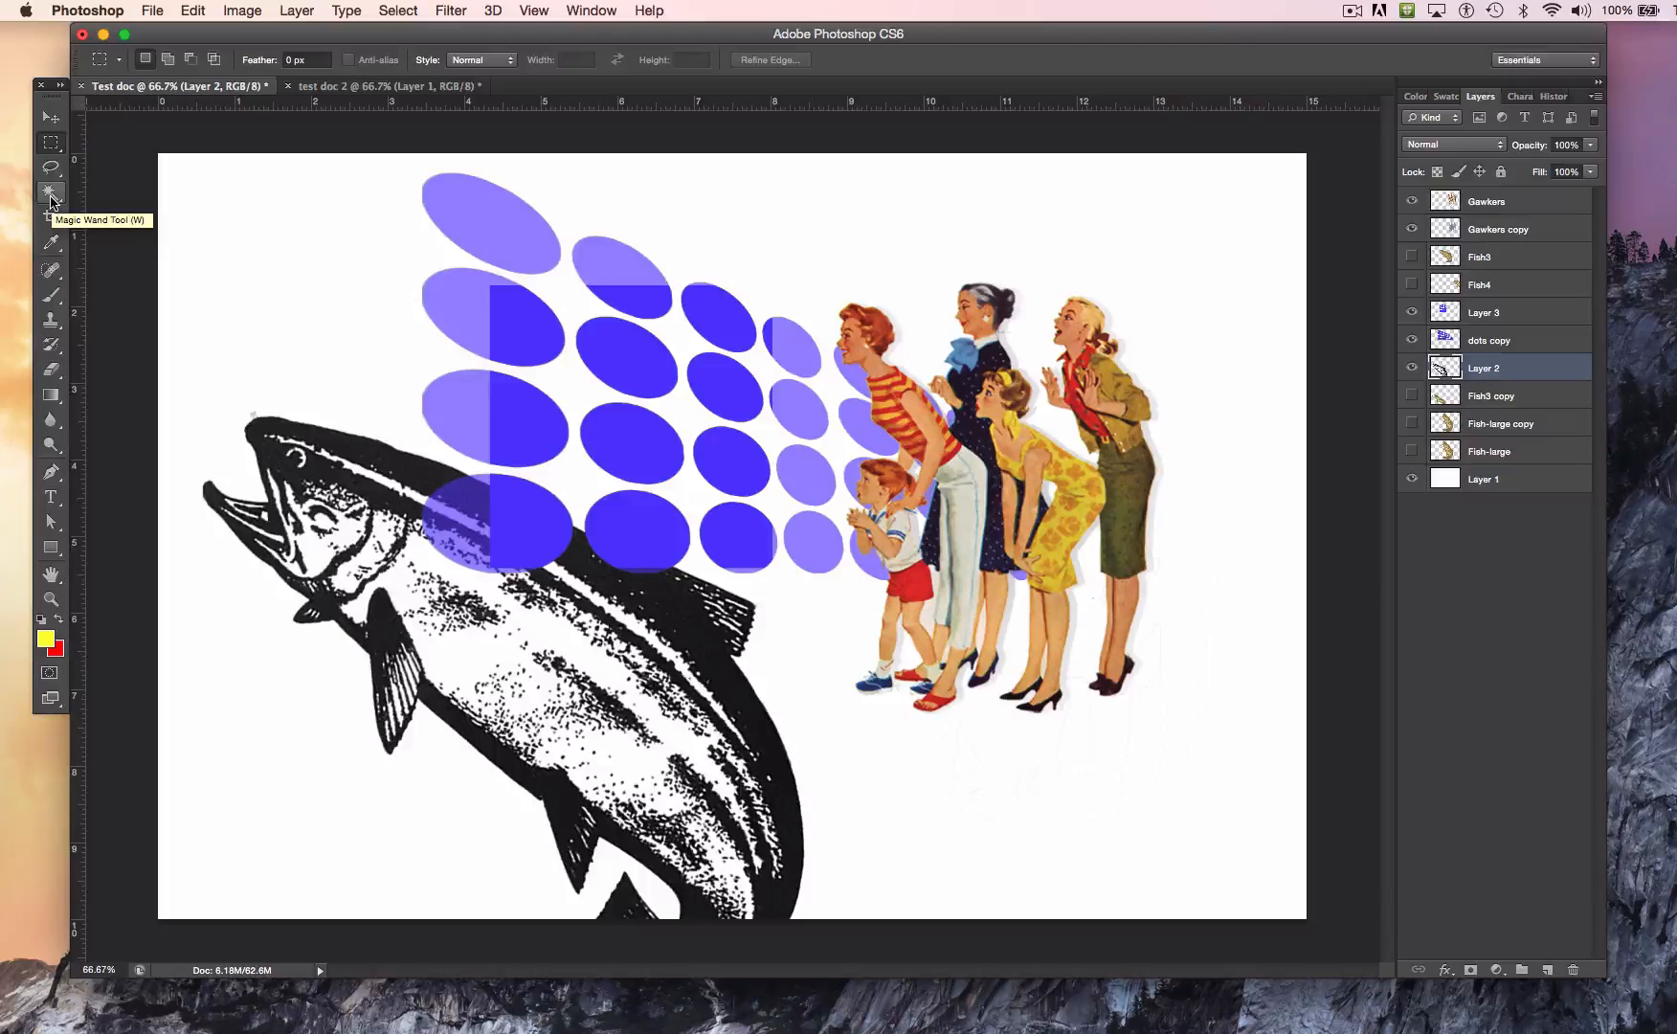
Step: Select the three upper dots in the leftmost column of the dots copy layer with the Magic Wand
left_click(50, 195)
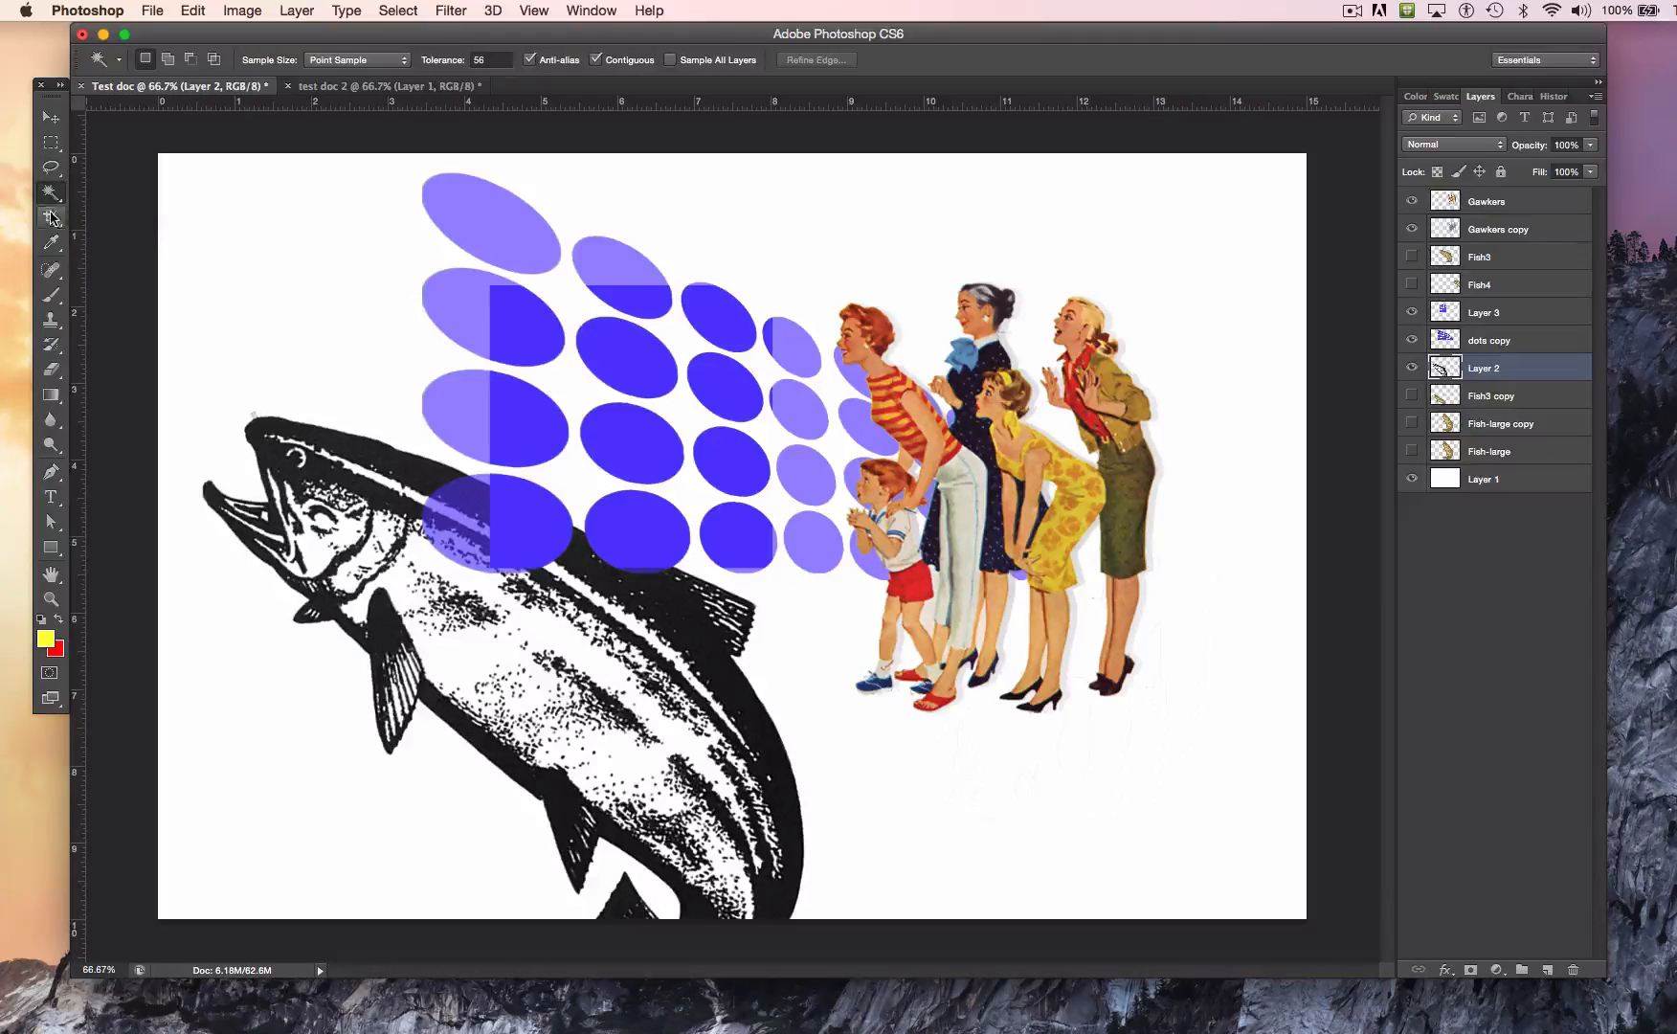
left_click(1481, 340)
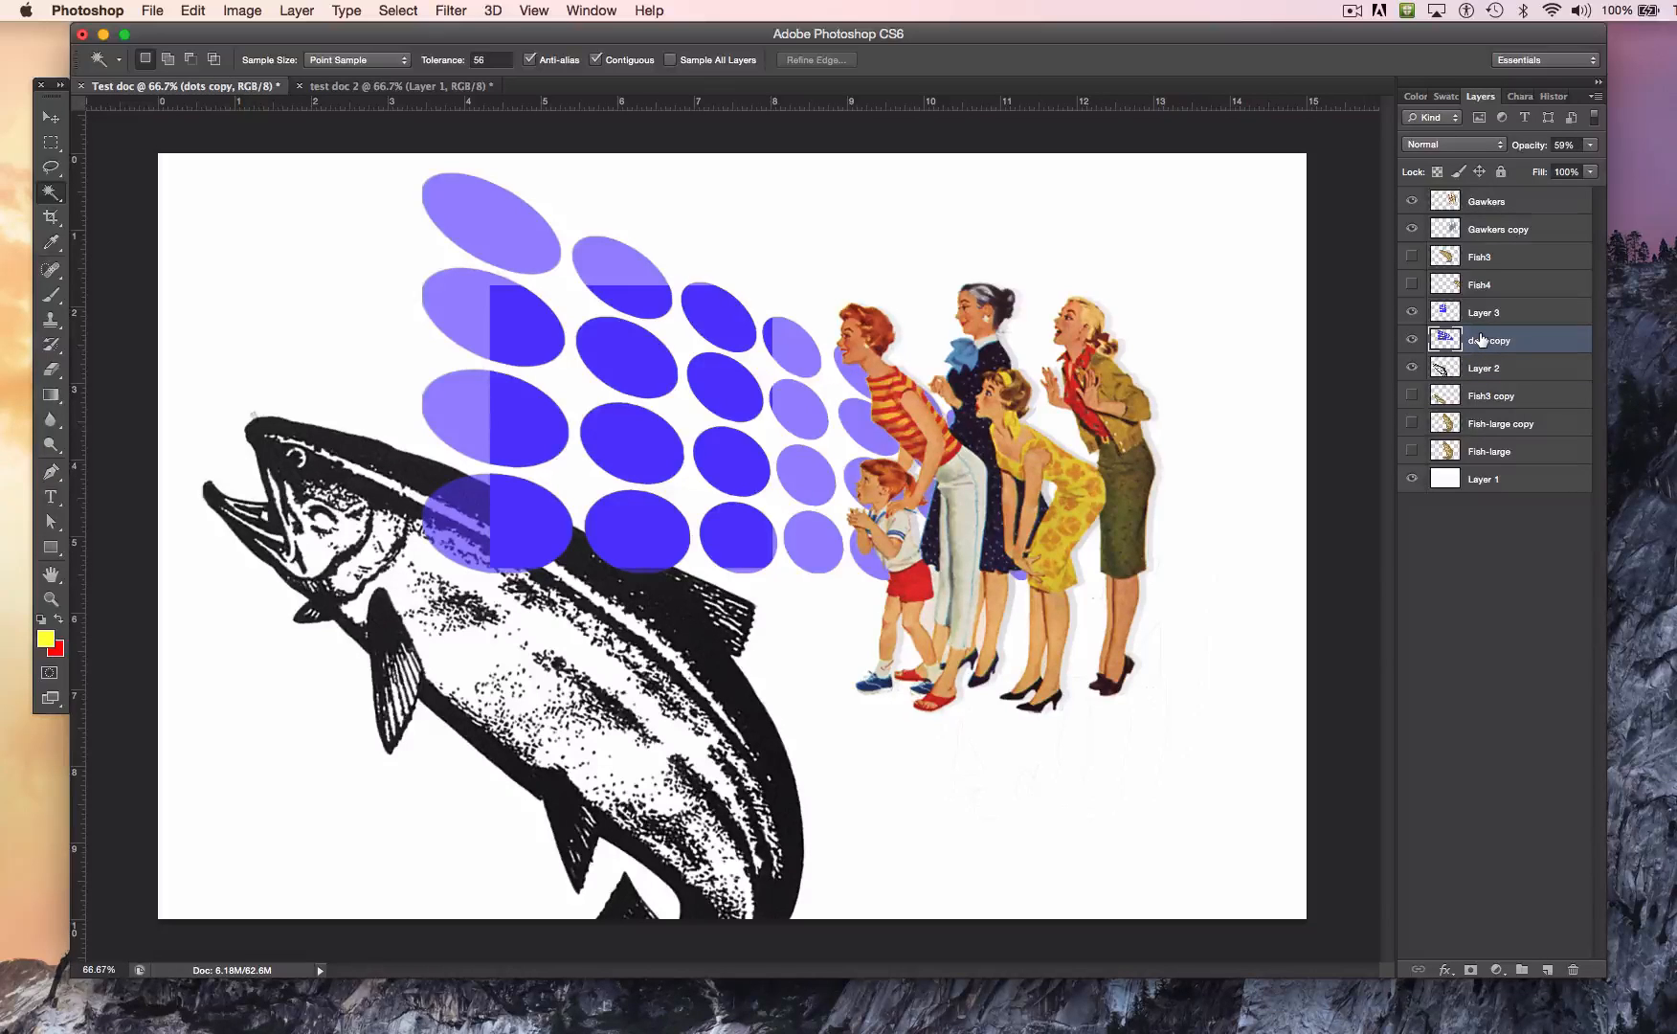
left_click(472, 214)
key("shift")
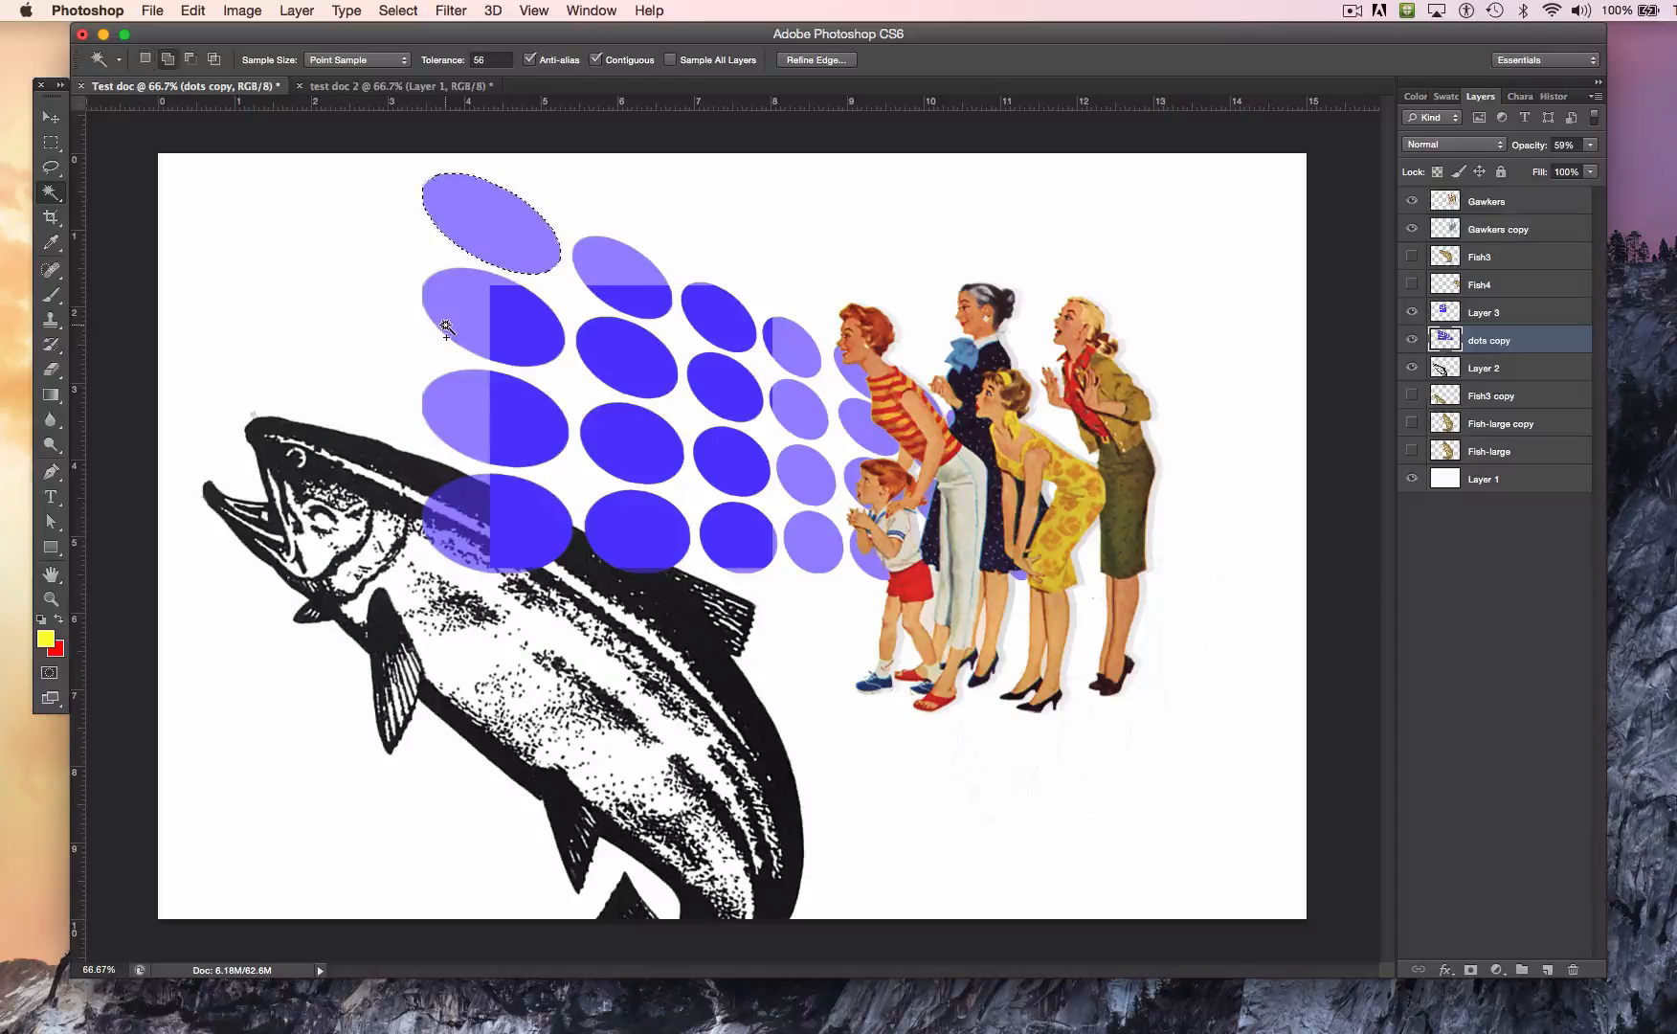
left_click(456, 409, "shift")
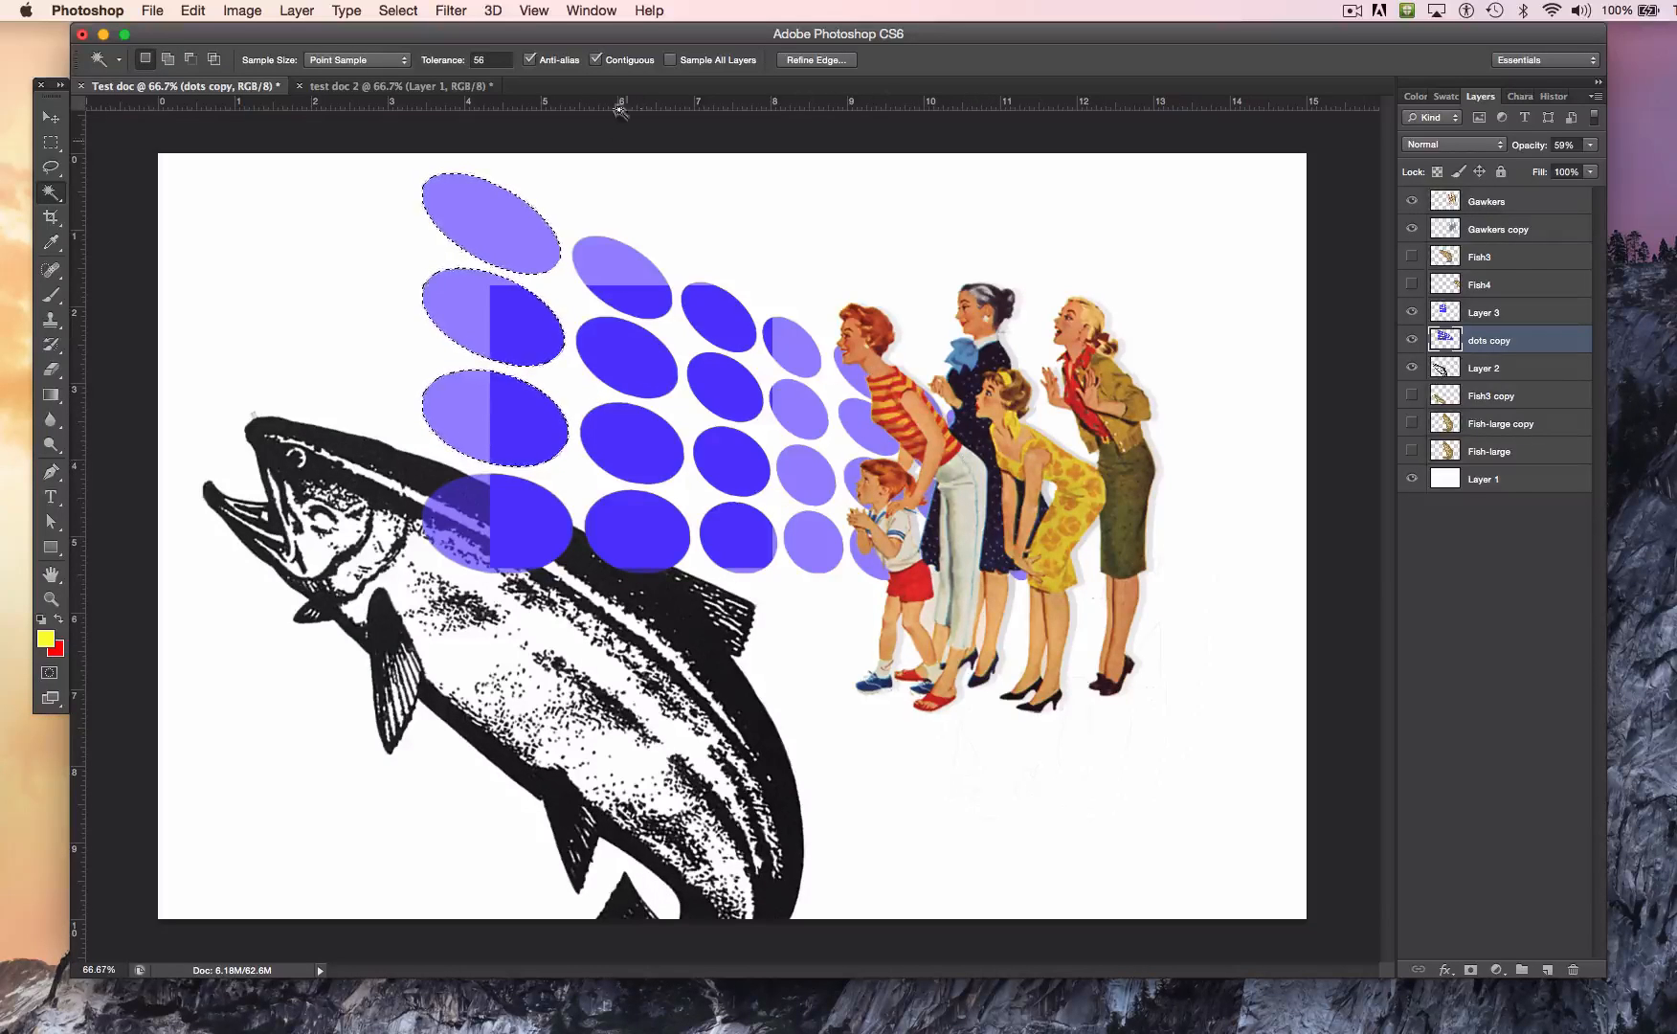
Step: Extend the selection to all similar dots and check it with the Gawkers and Gawkers copy layers briefly hidden
left_click(404, 8)
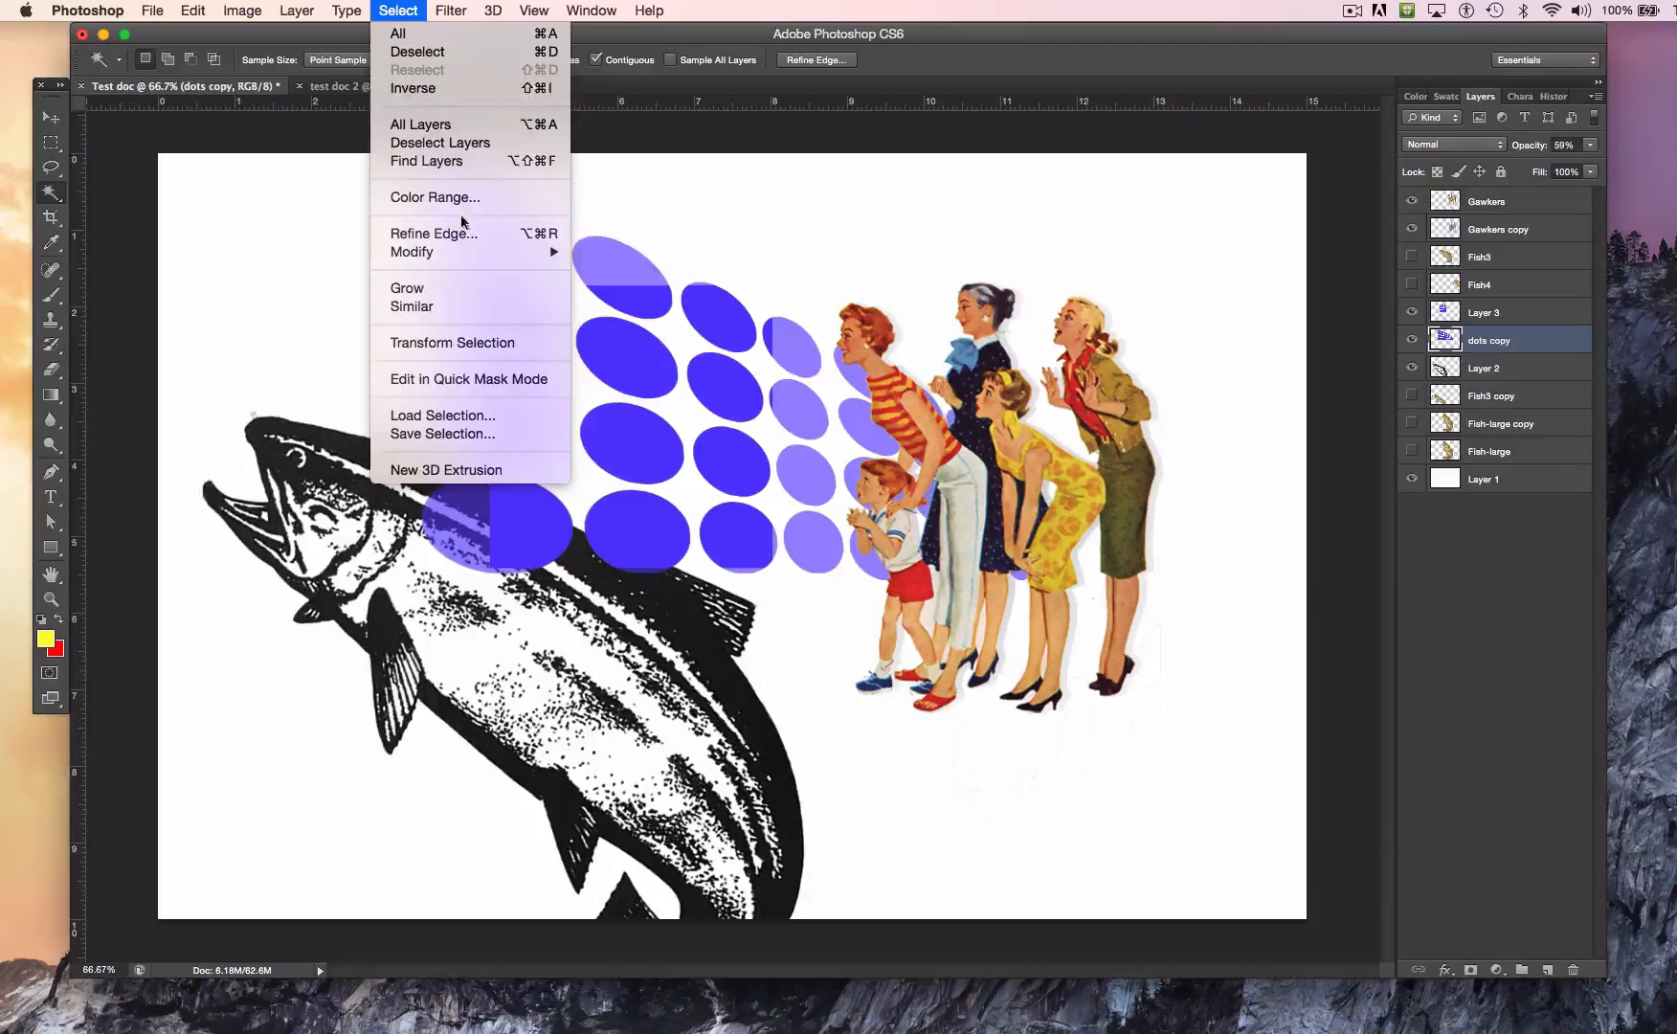
left_click(438, 308)
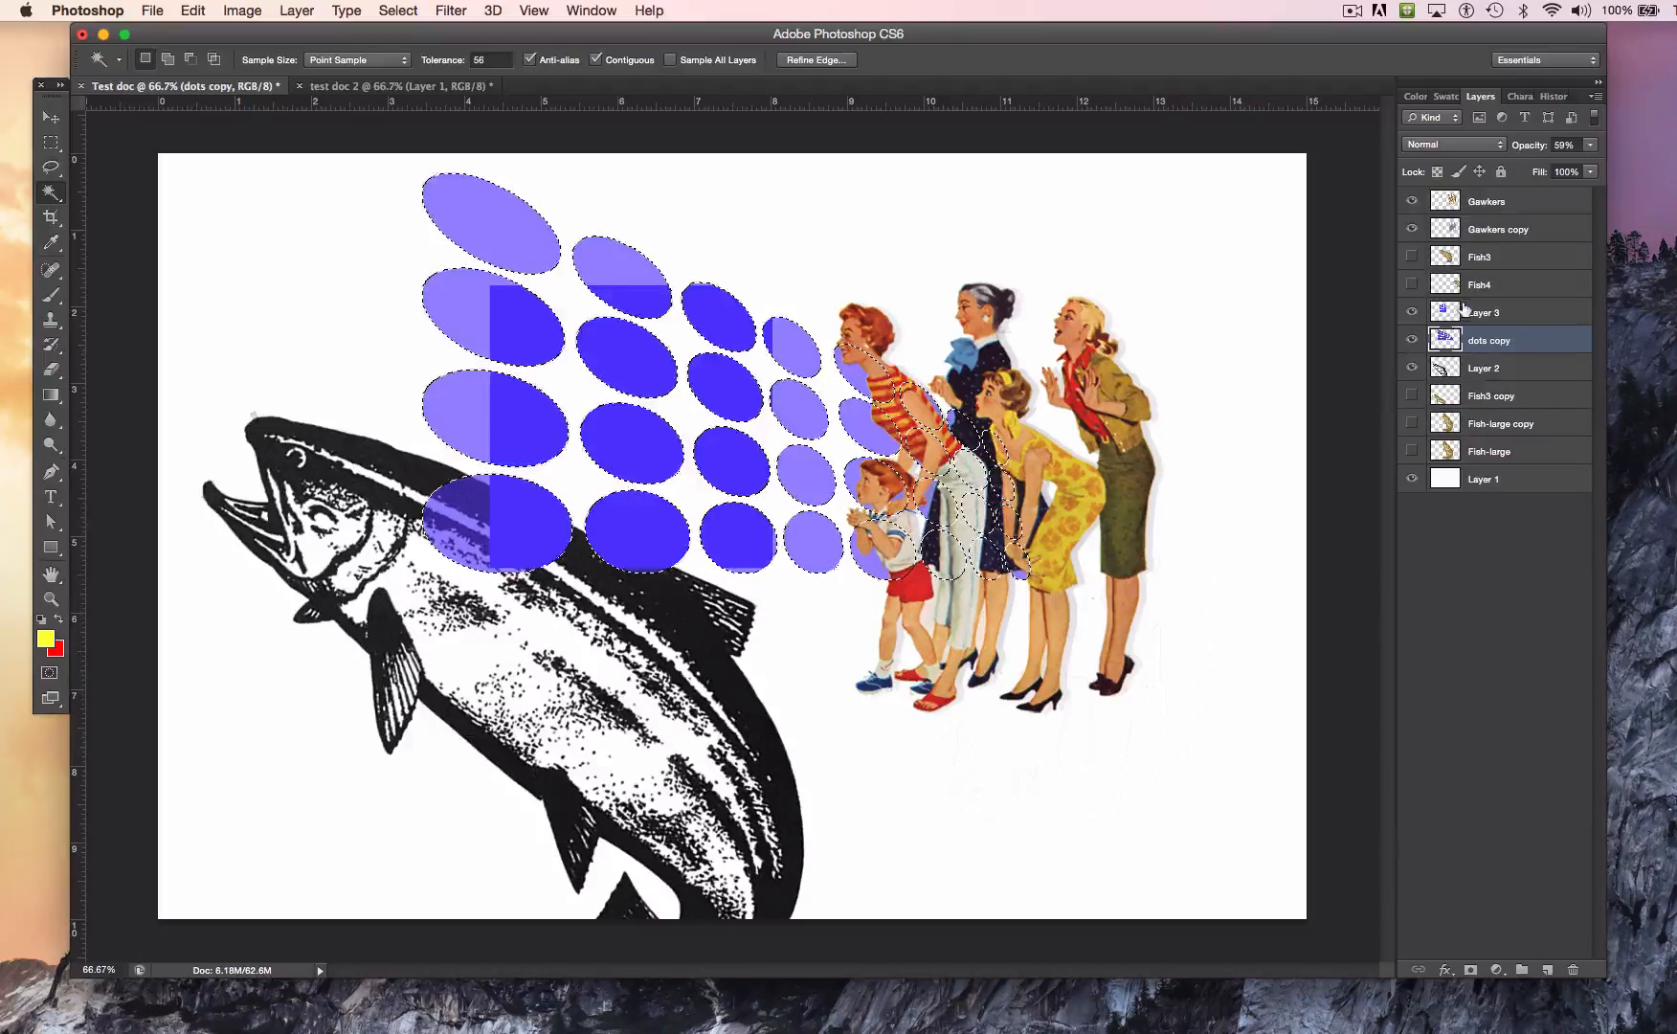
left_click(1410, 202)
left_click(1410, 229)
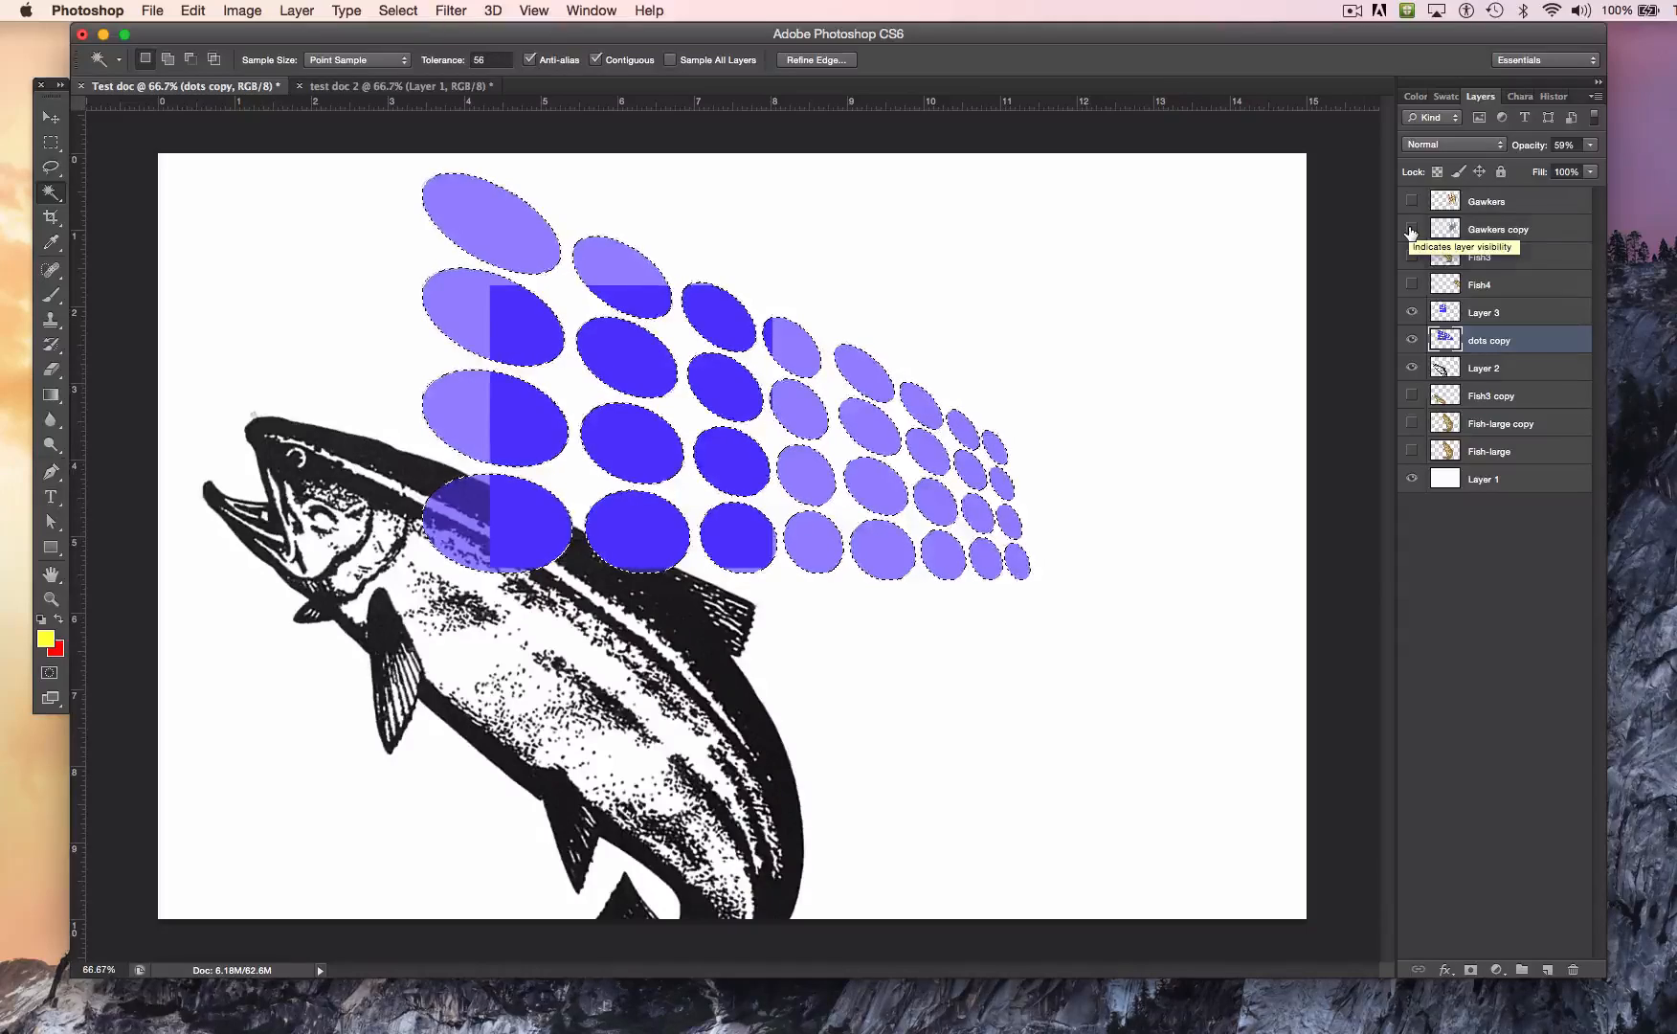
left_click(1410, 230)
left_click(1410, 197)
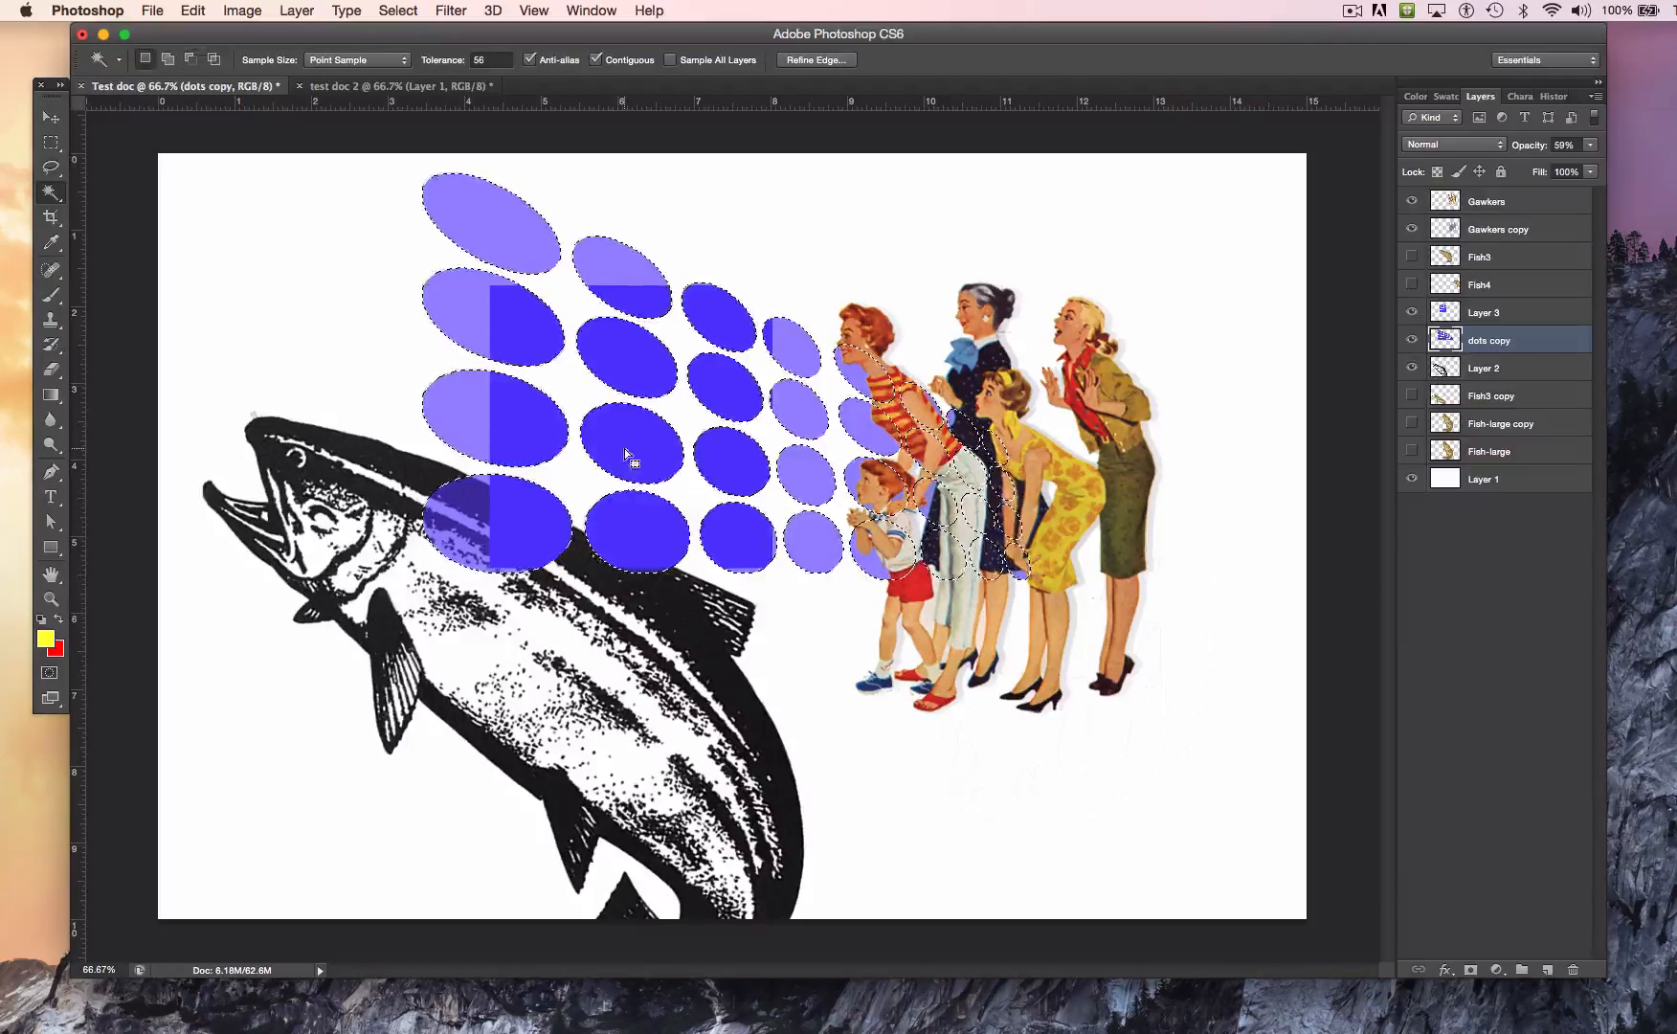
Step: Duplicate the selected dots within the dots copy layer and move the duplicate down over the fish
left_click(51, 119)
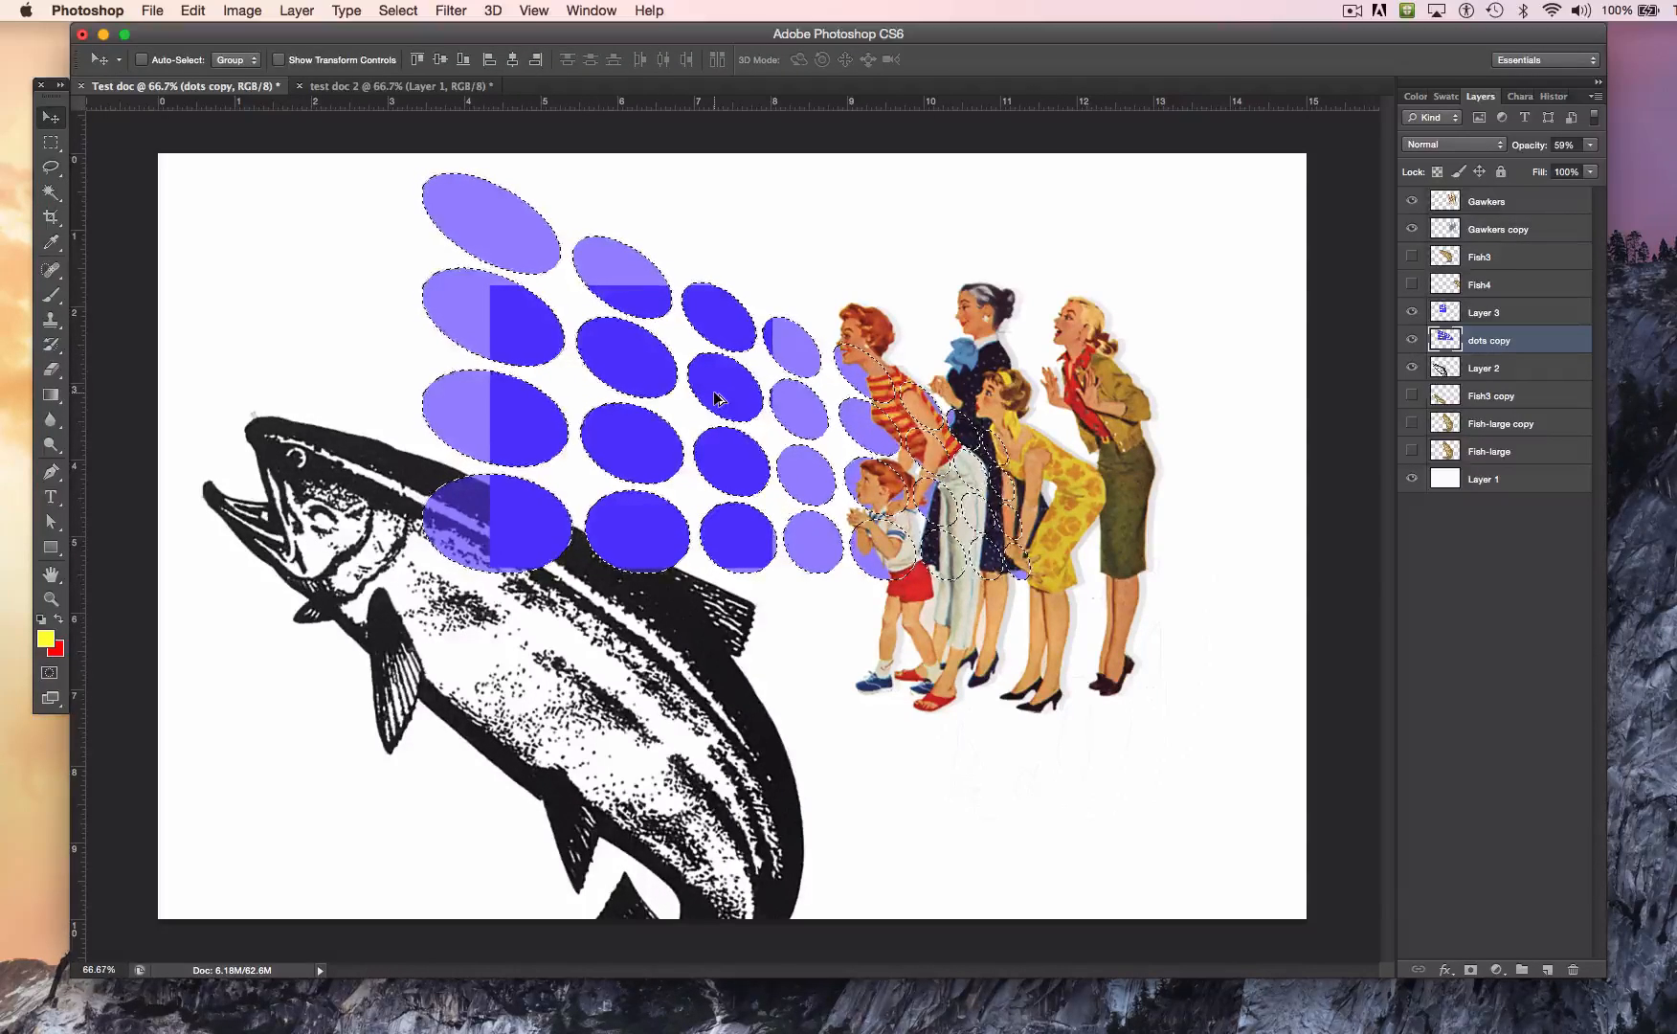
left_click_drag(724, 482, 429, 737)
left_click_drag(405, 658, 469, 605)
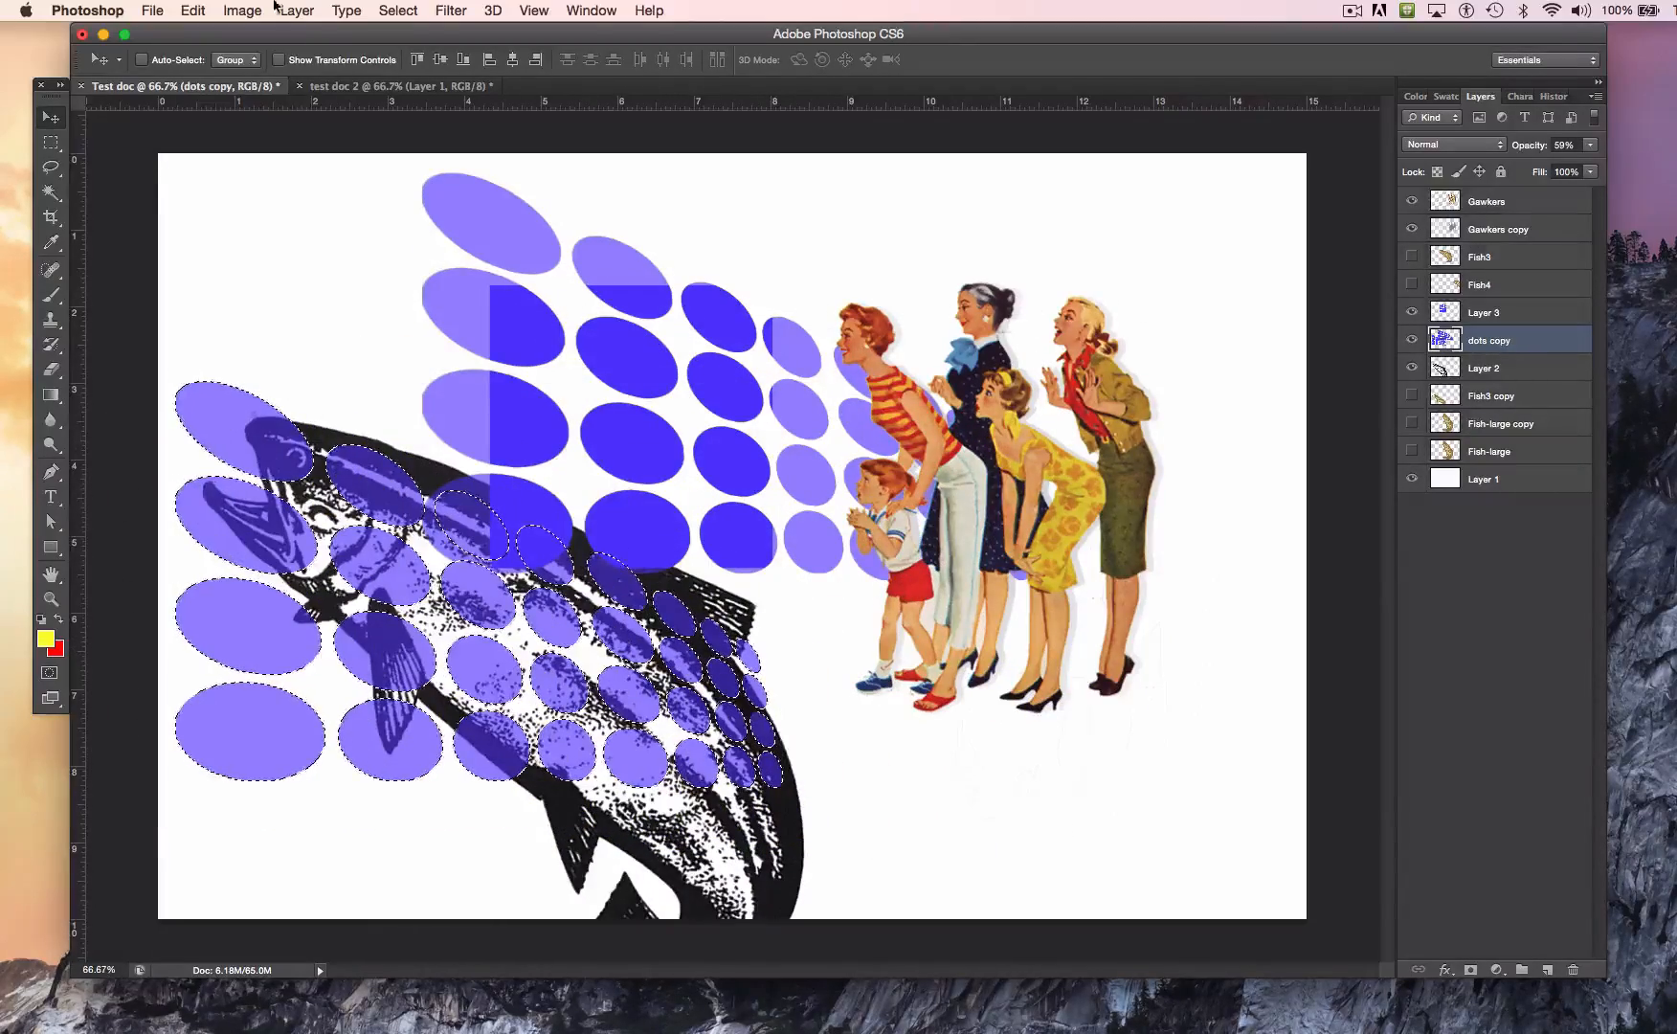
Step: Flip the duplicated dots horizontally and place them at the canvas's right edge behind the women, ending with nothing selected
left_click(194, 11)
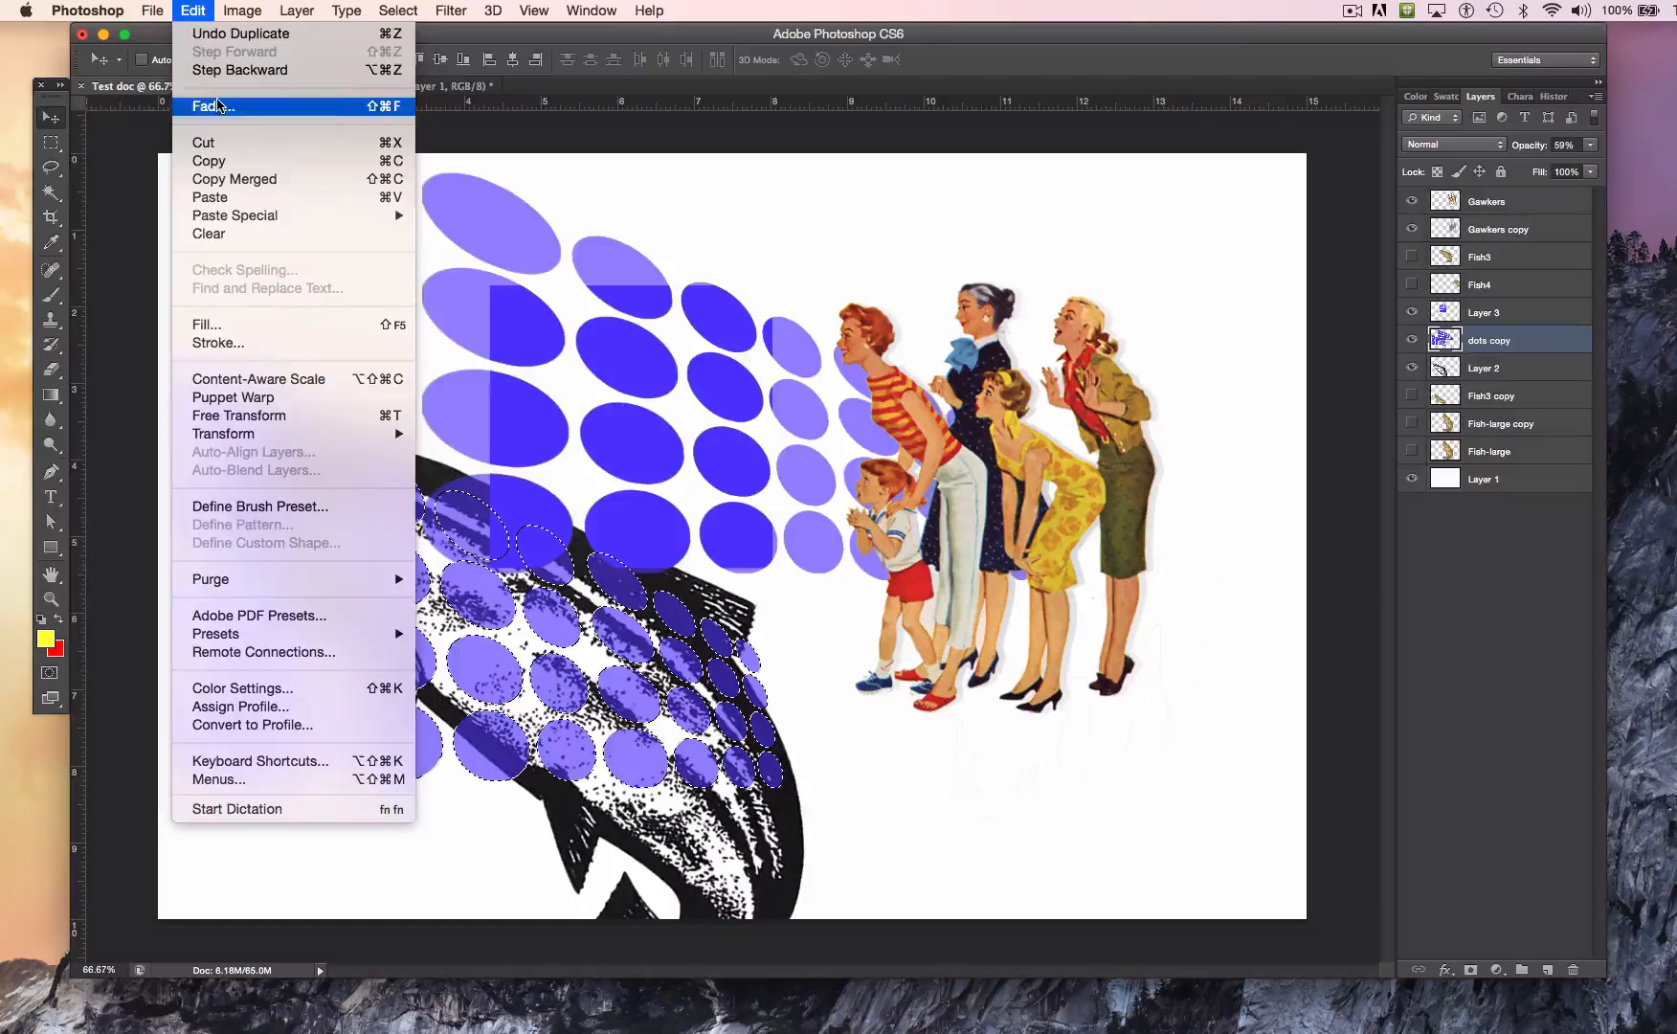
mouse_move(330, 445)
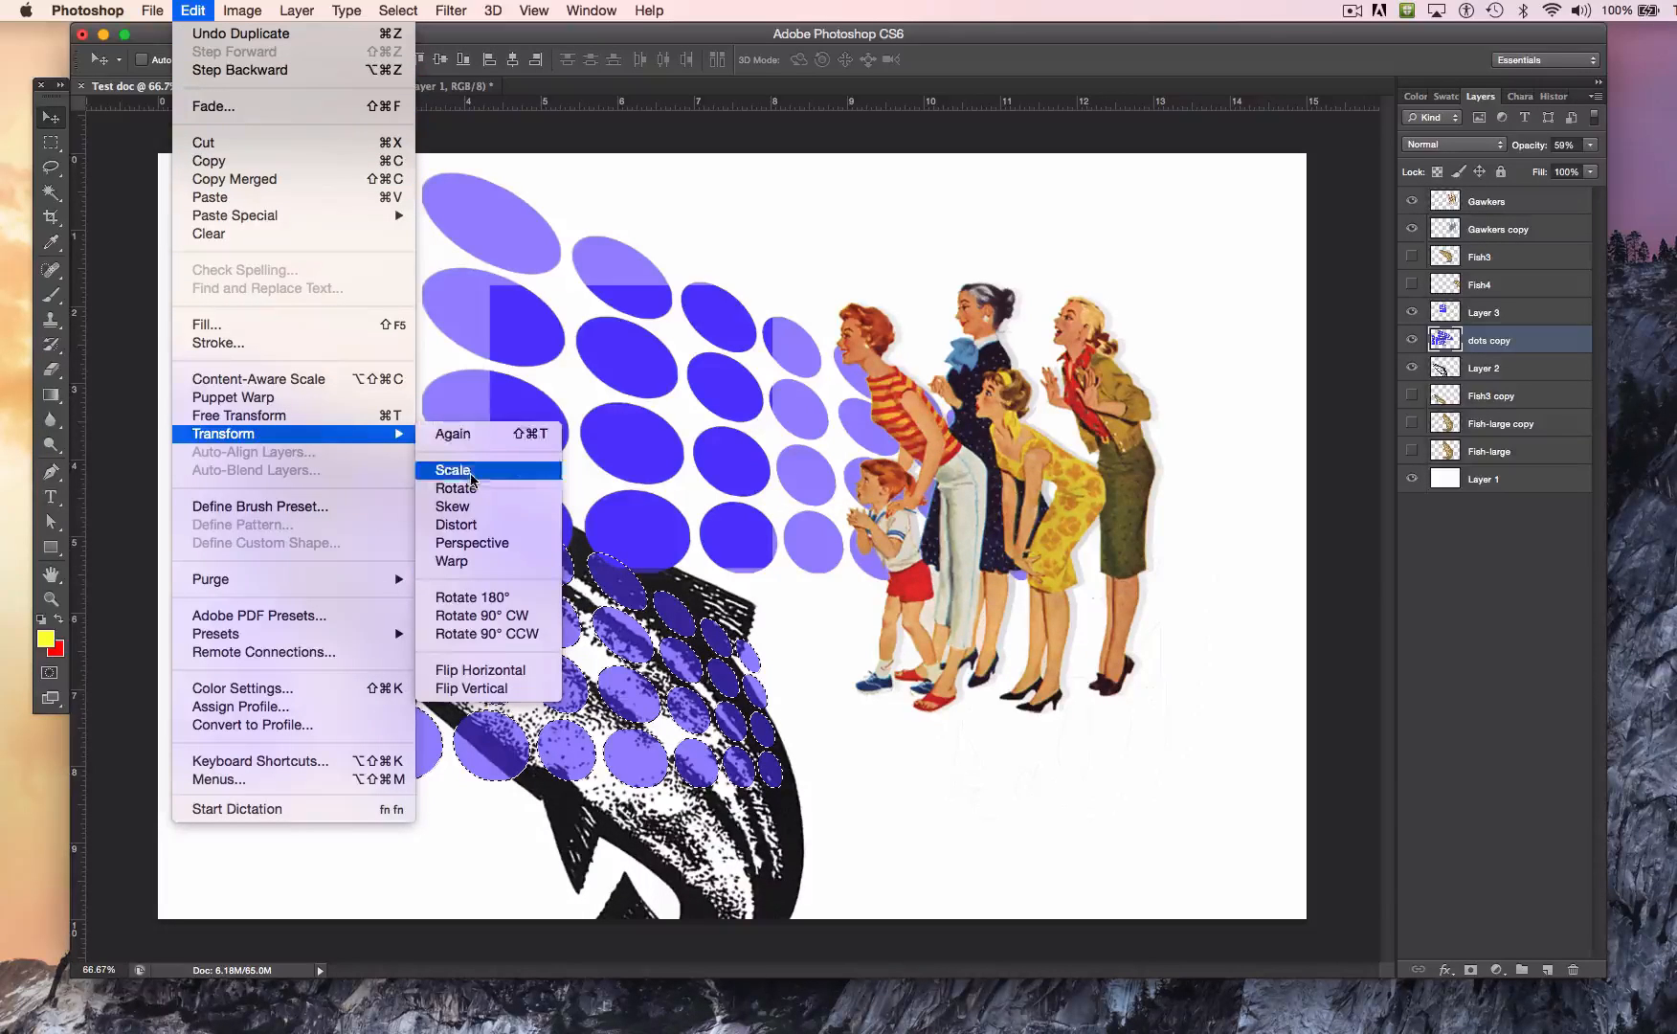
left_click(498, 672)
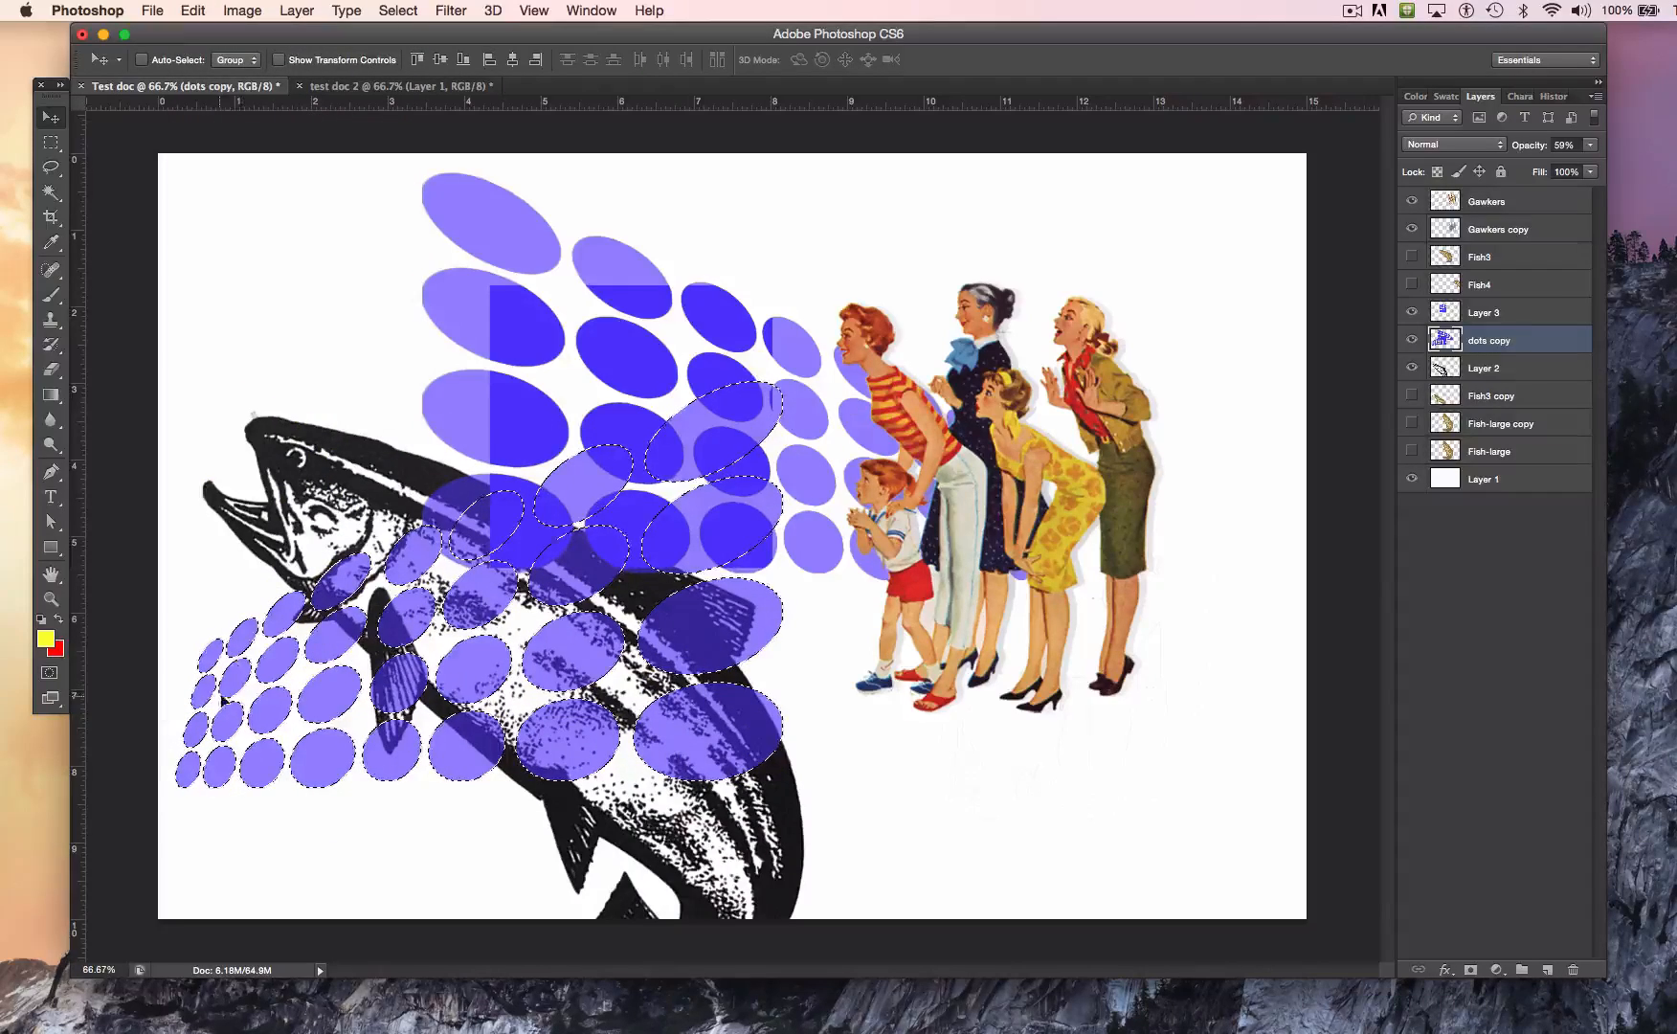
left_click_drag(297, 670, 1139, 469)
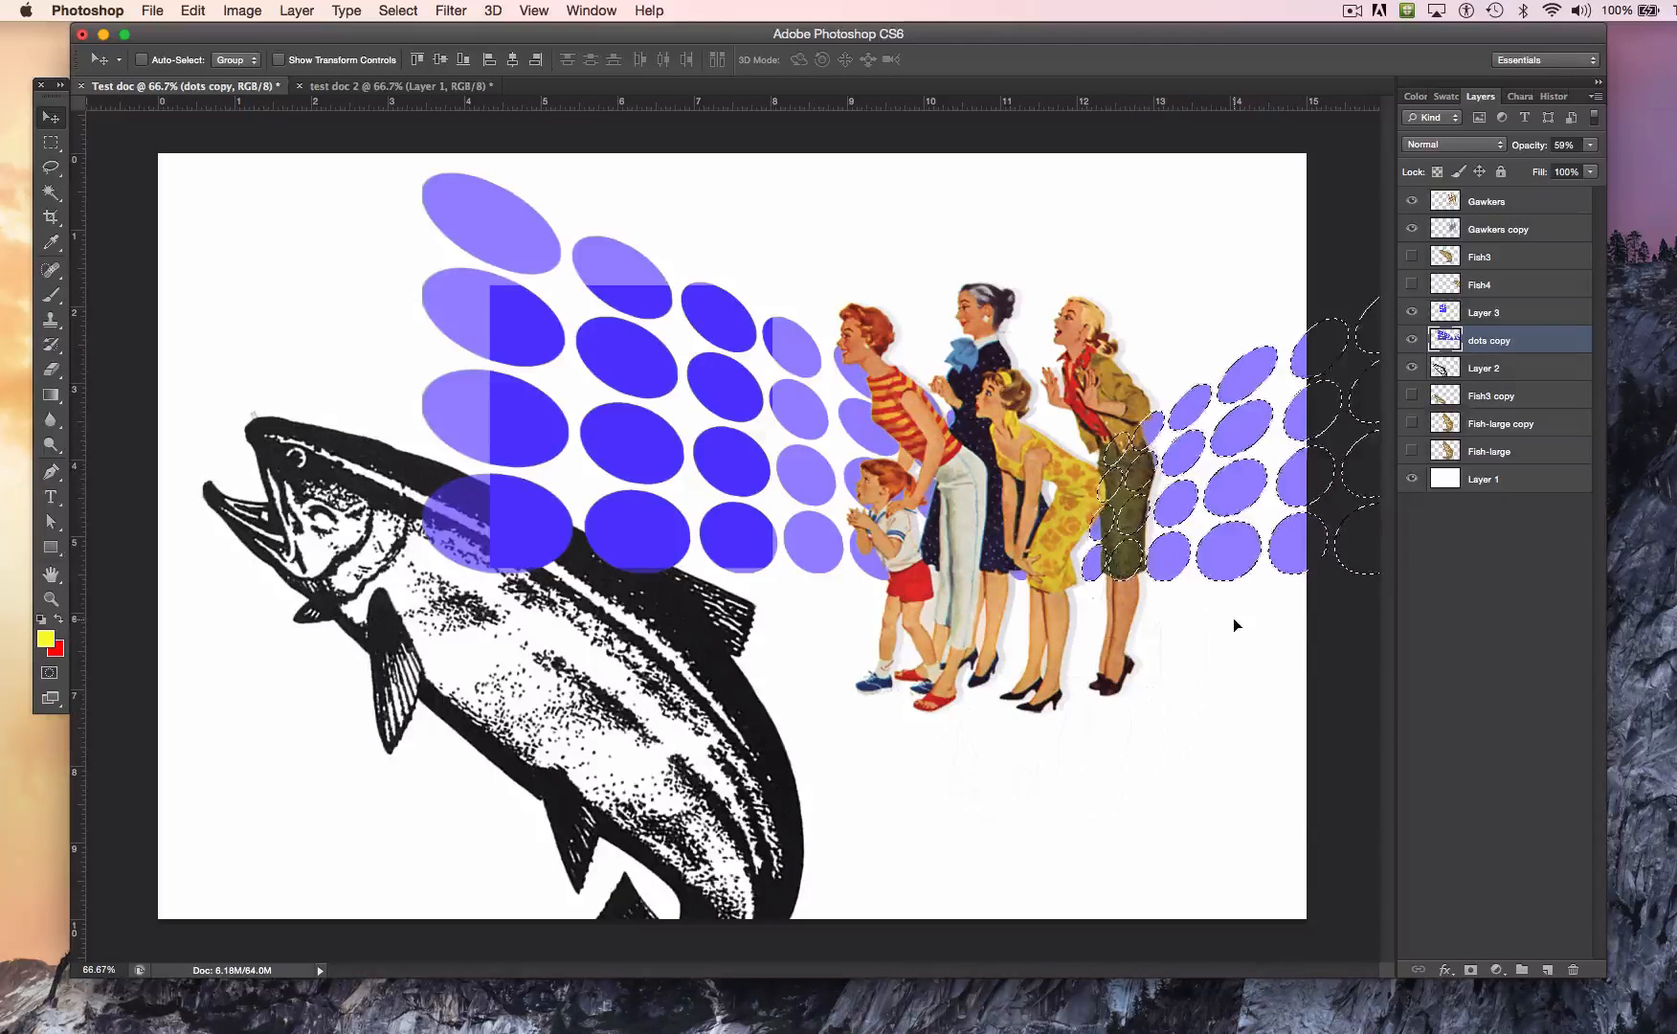
left_click(394, 7)
left_click(396, 7)
left_click(396, 8)
left_click(414, 55)
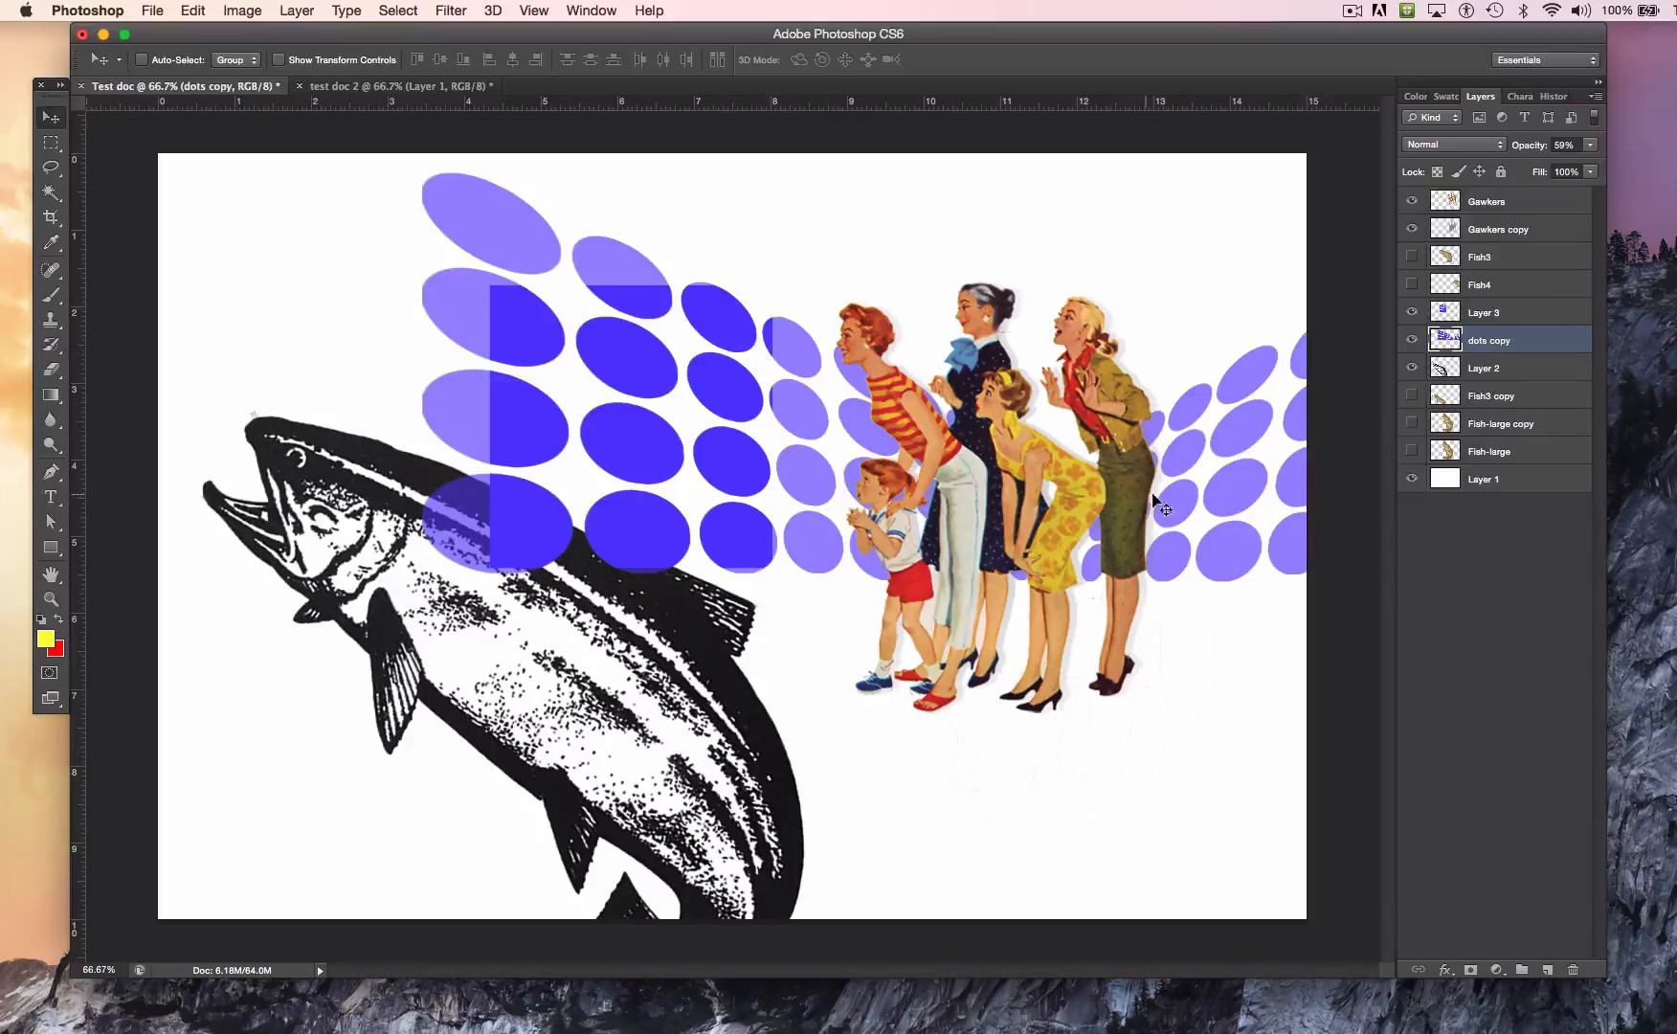
Step: Examine the pixel edges of the mirrored dots beside the blonde woman at high magnification, and return to the full canvas
left_click(54, 603)
left_click_drag(1242, 341, 1385, 723)
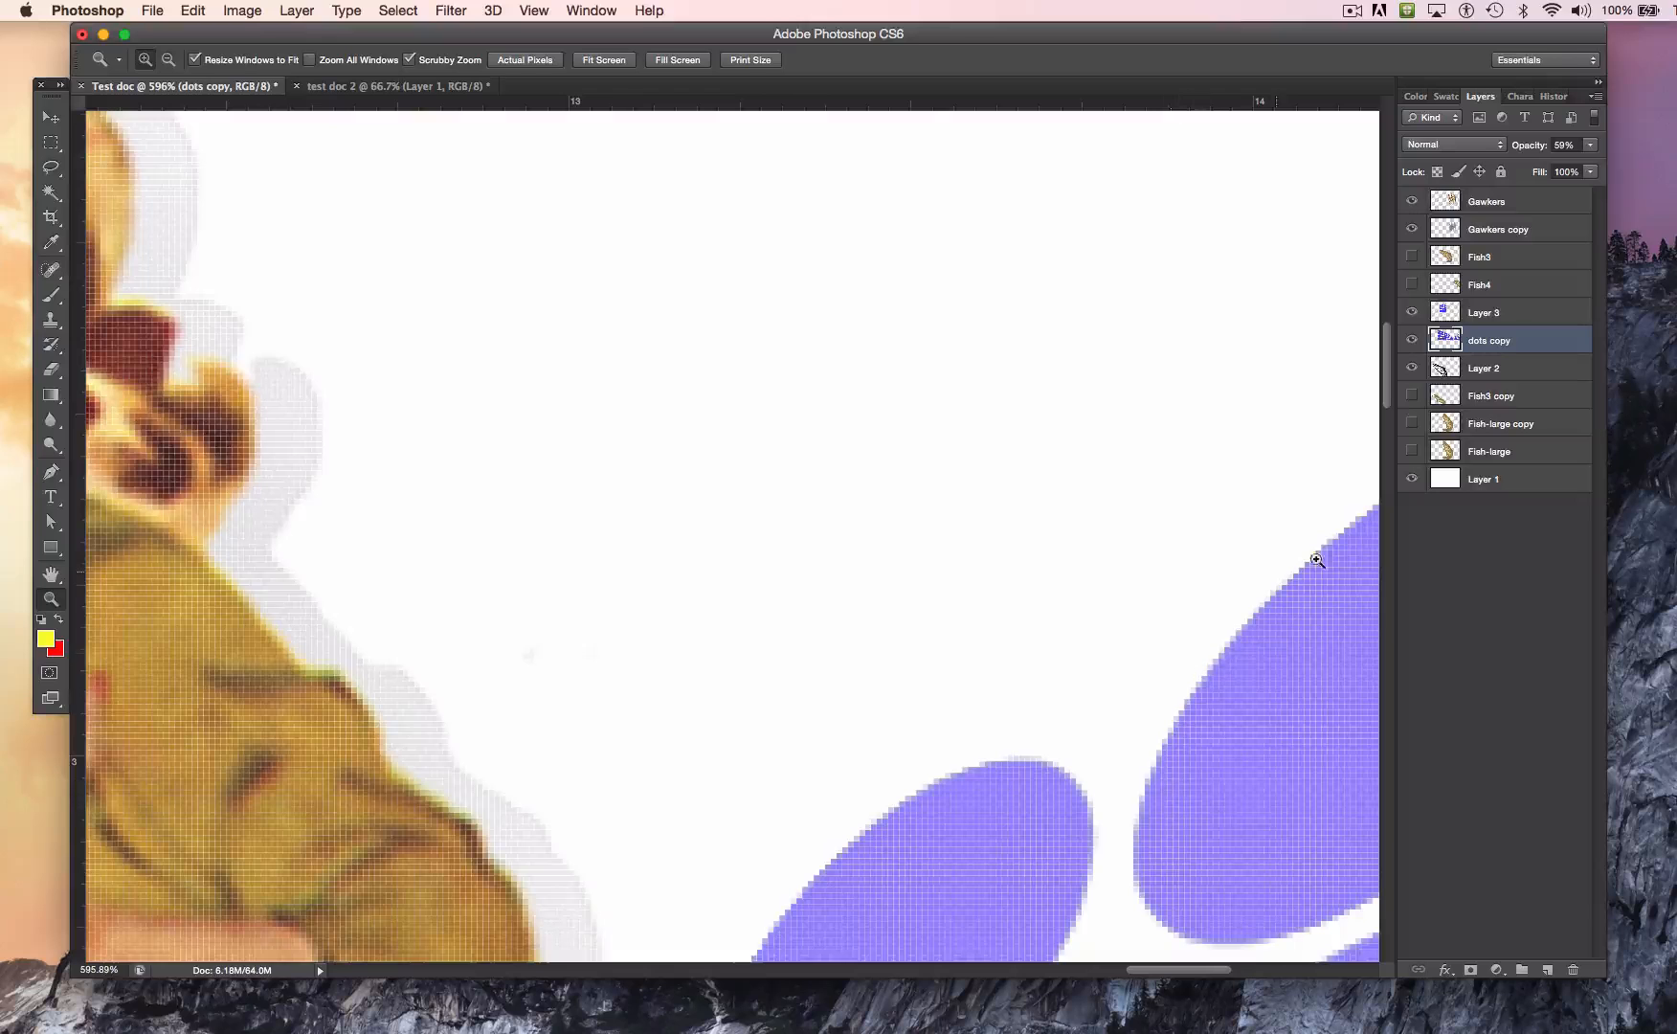
left_click(1141, 873, "alt")
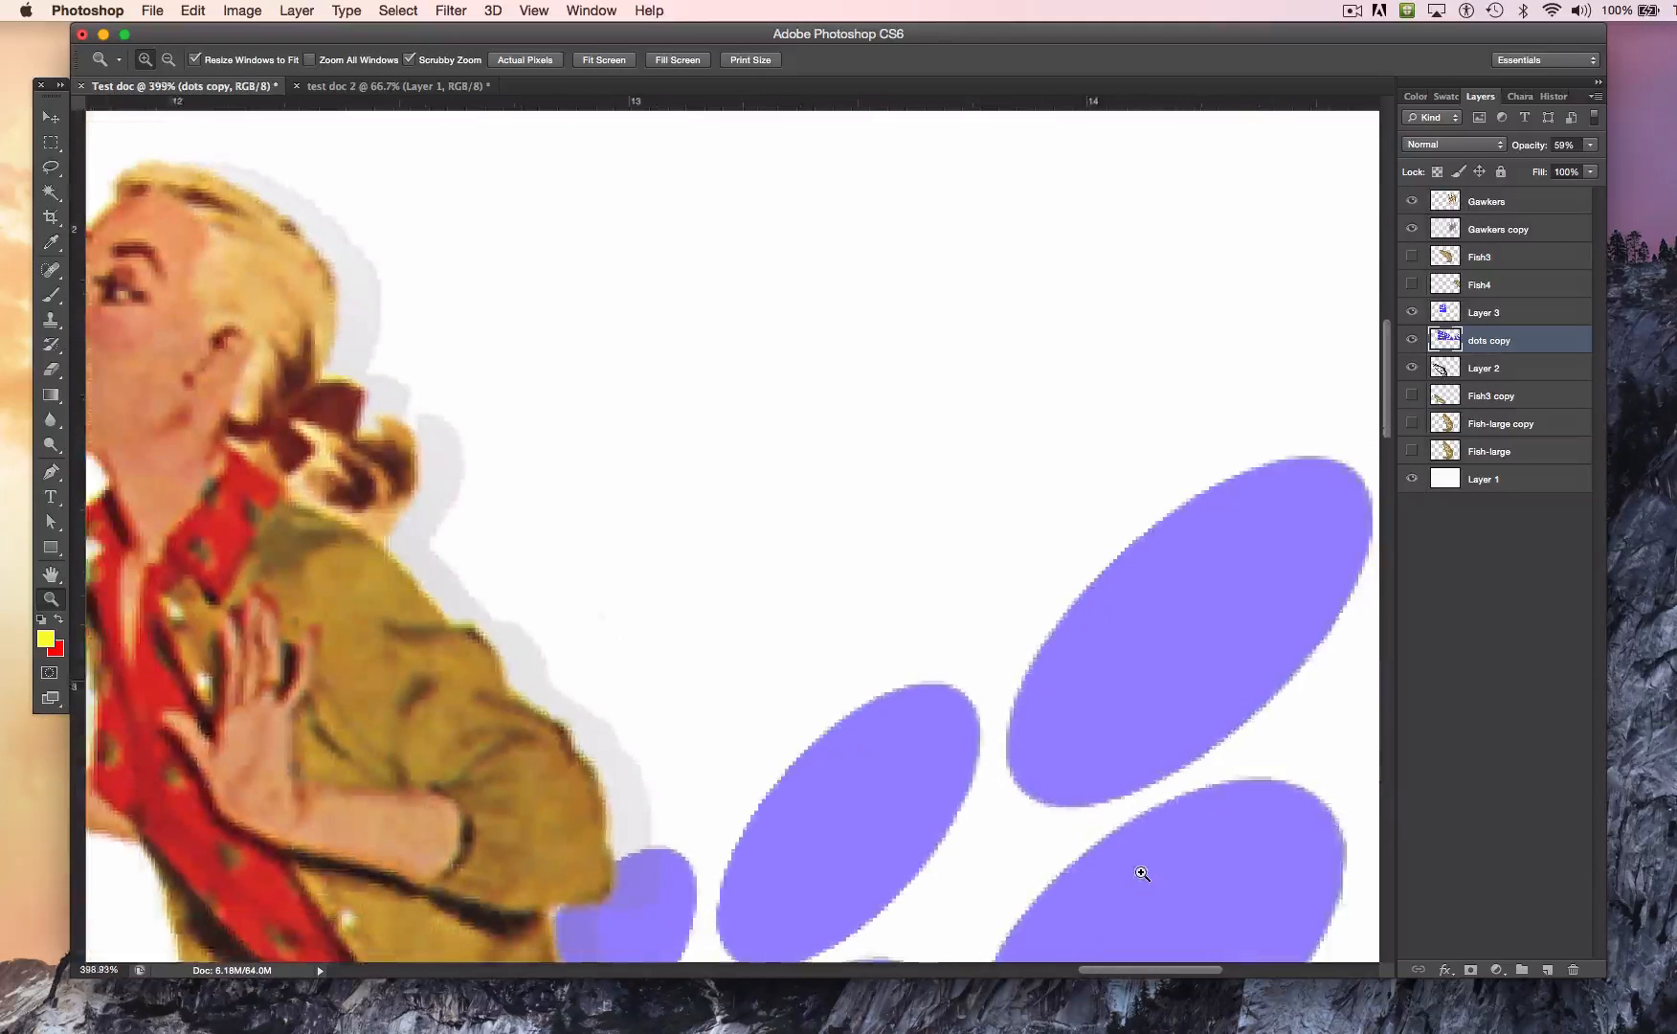
left_click(1123, 914, "alt")
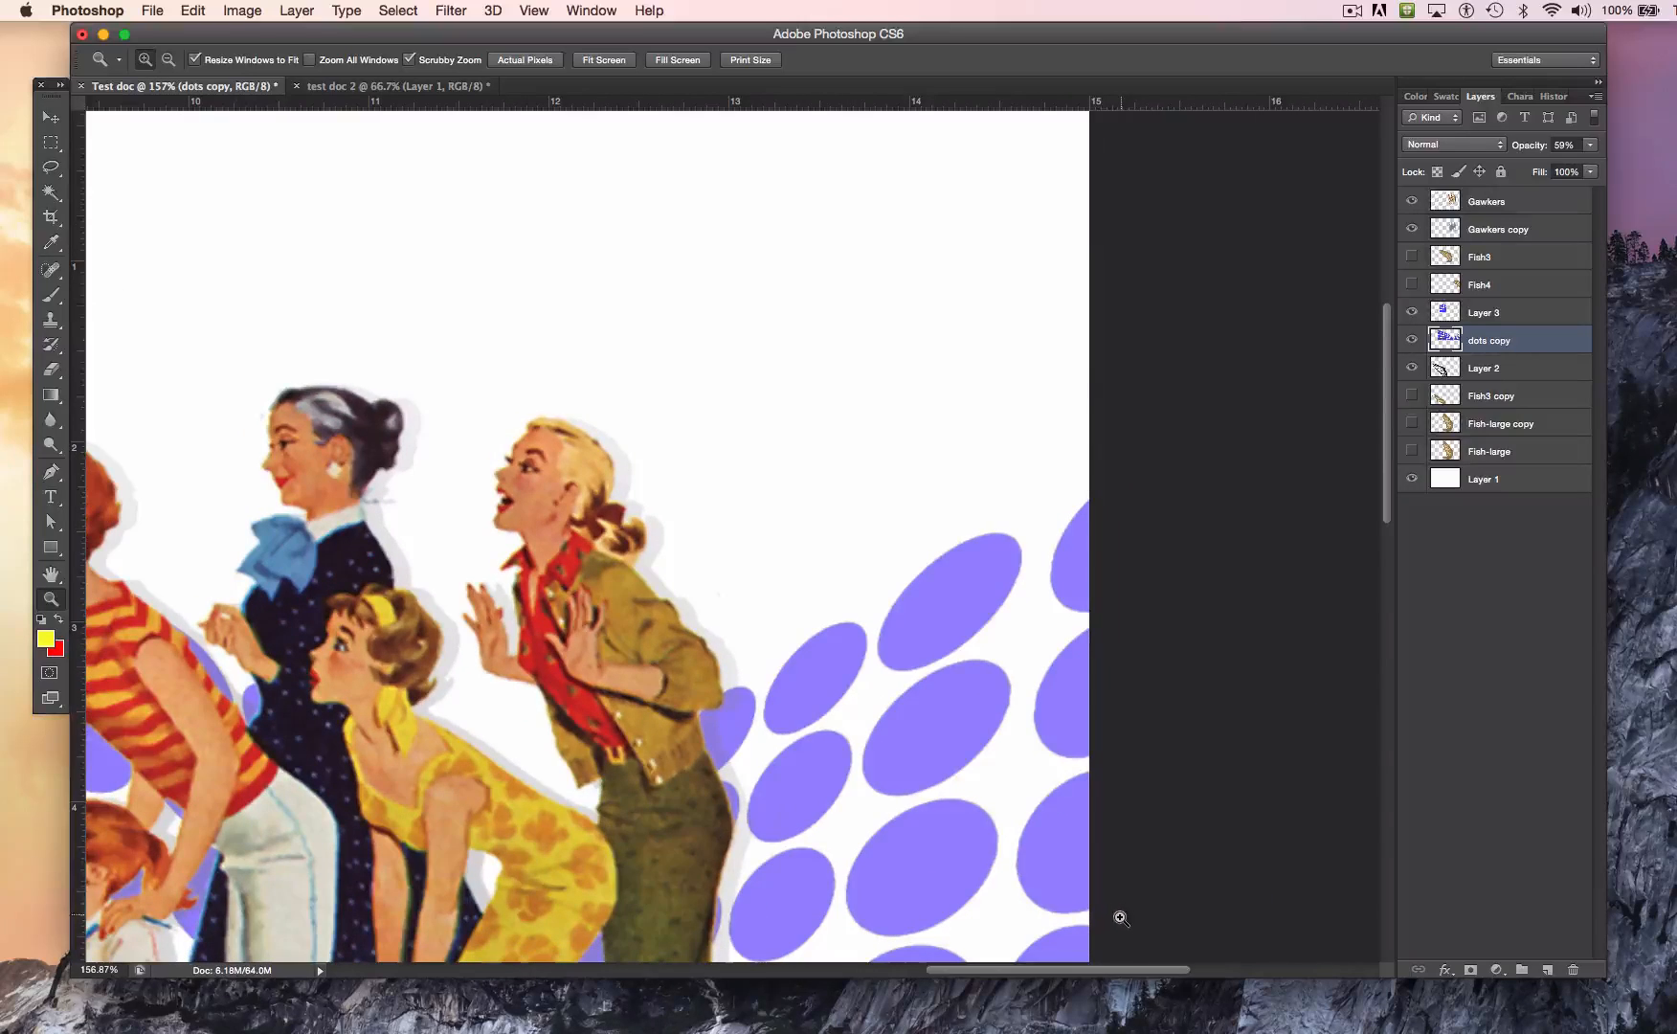
left_click(967, 771, "alt")
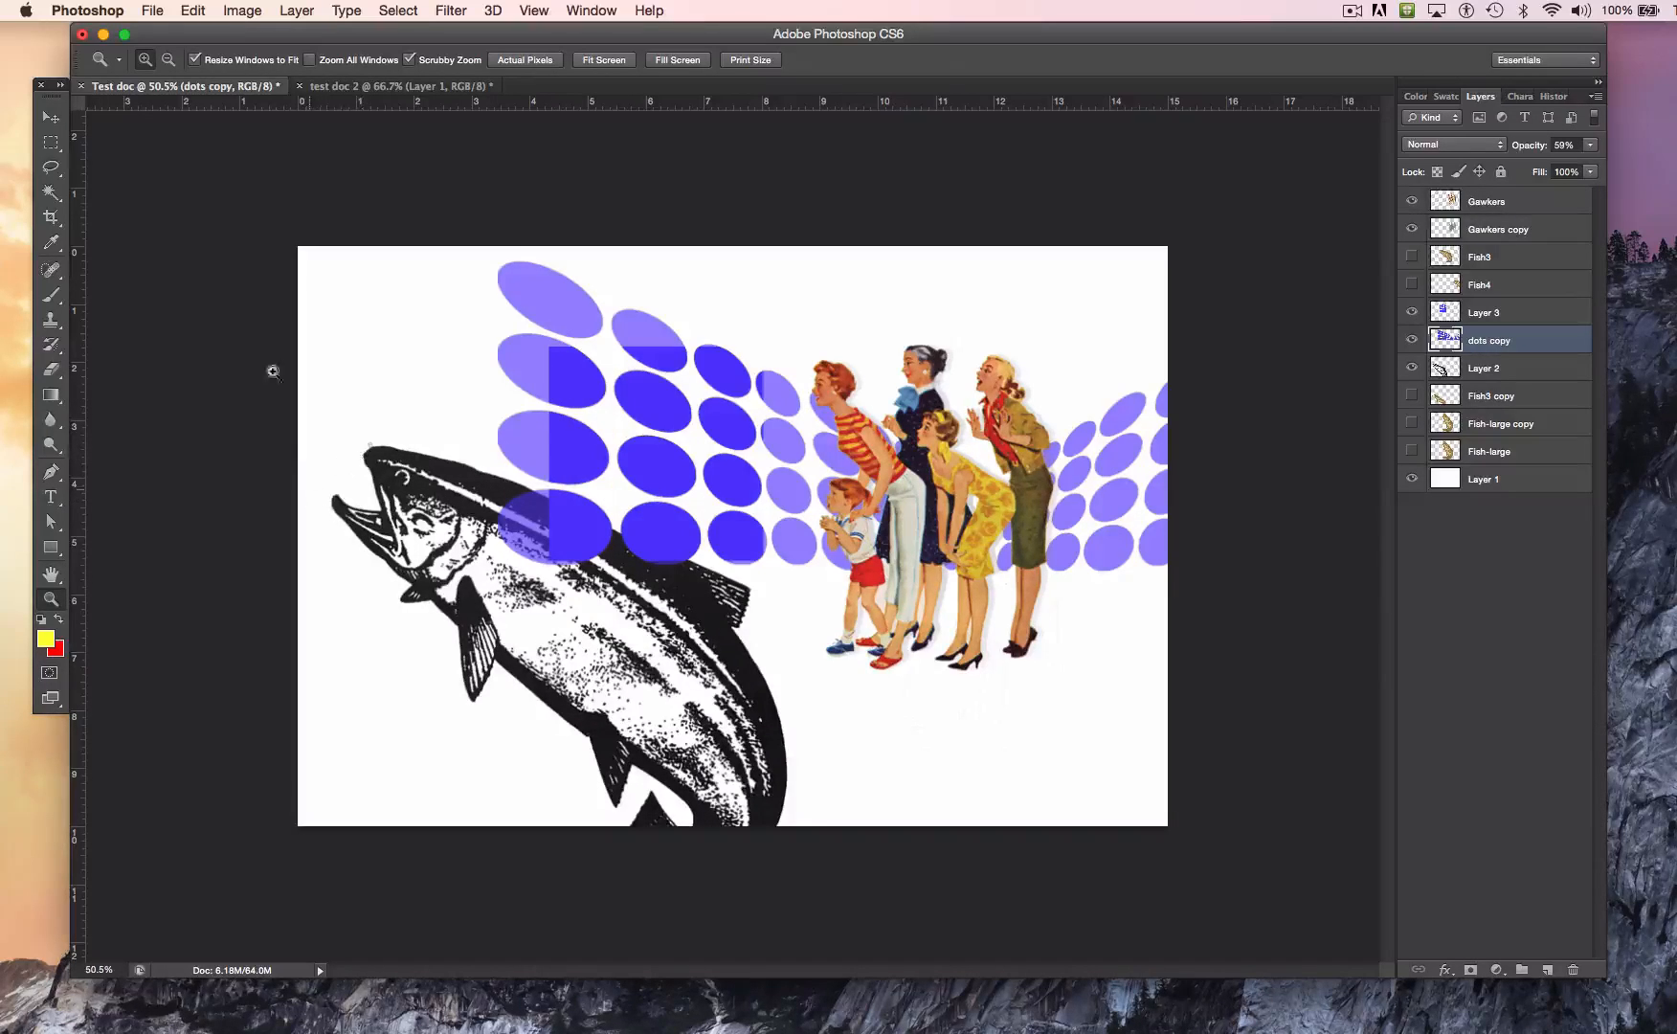
Step: Select the white trousers of the woman in the striped top on the Gawkers layer with the Magic Wand
left_click(53, 196)
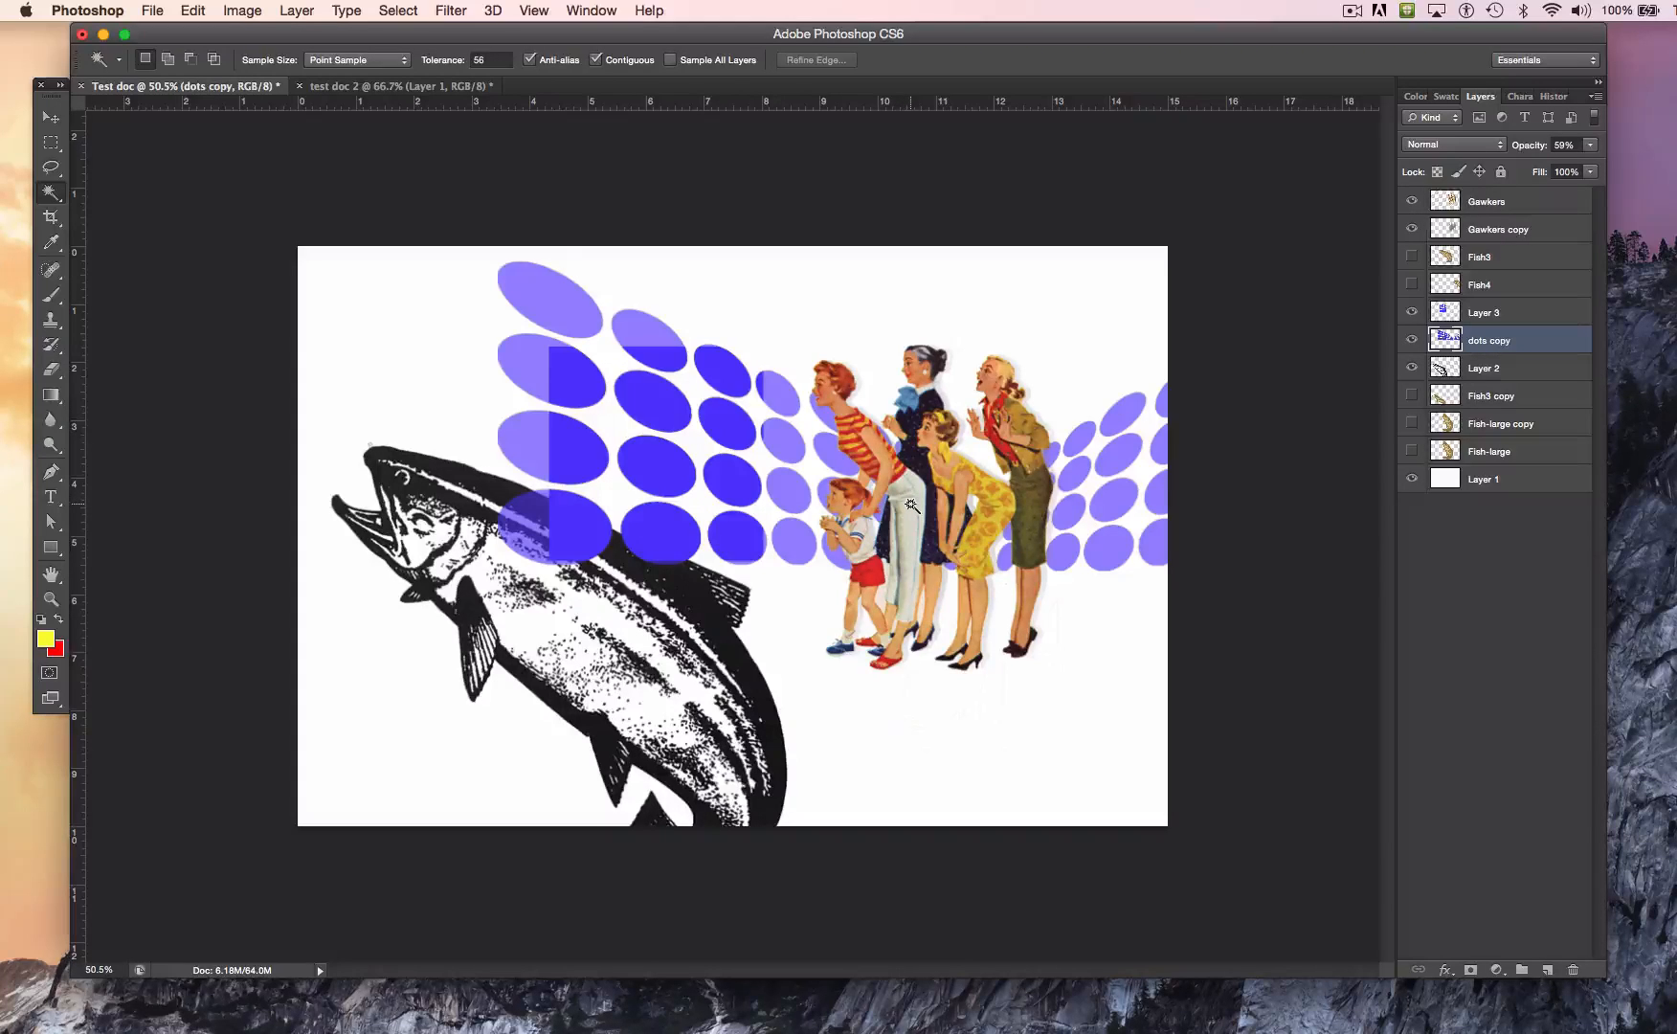
scroll(909, 498, "up", 5)
scroll(1022, 505, "right", 1)
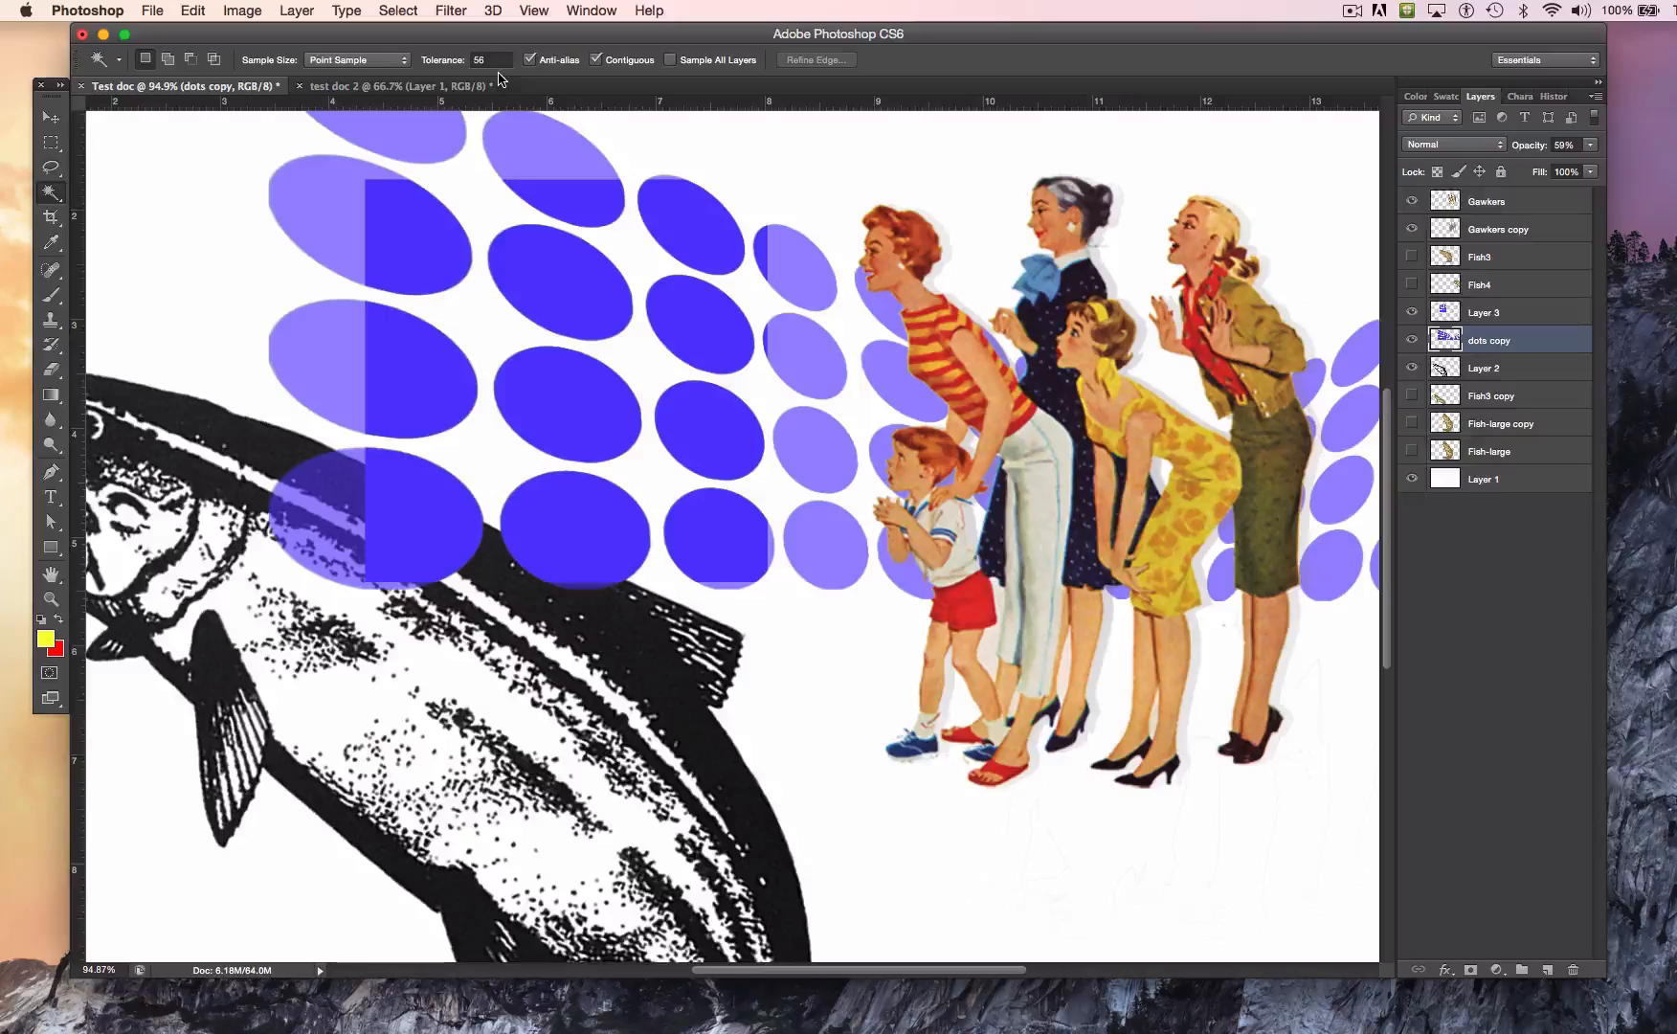
left_click(1036, 522)
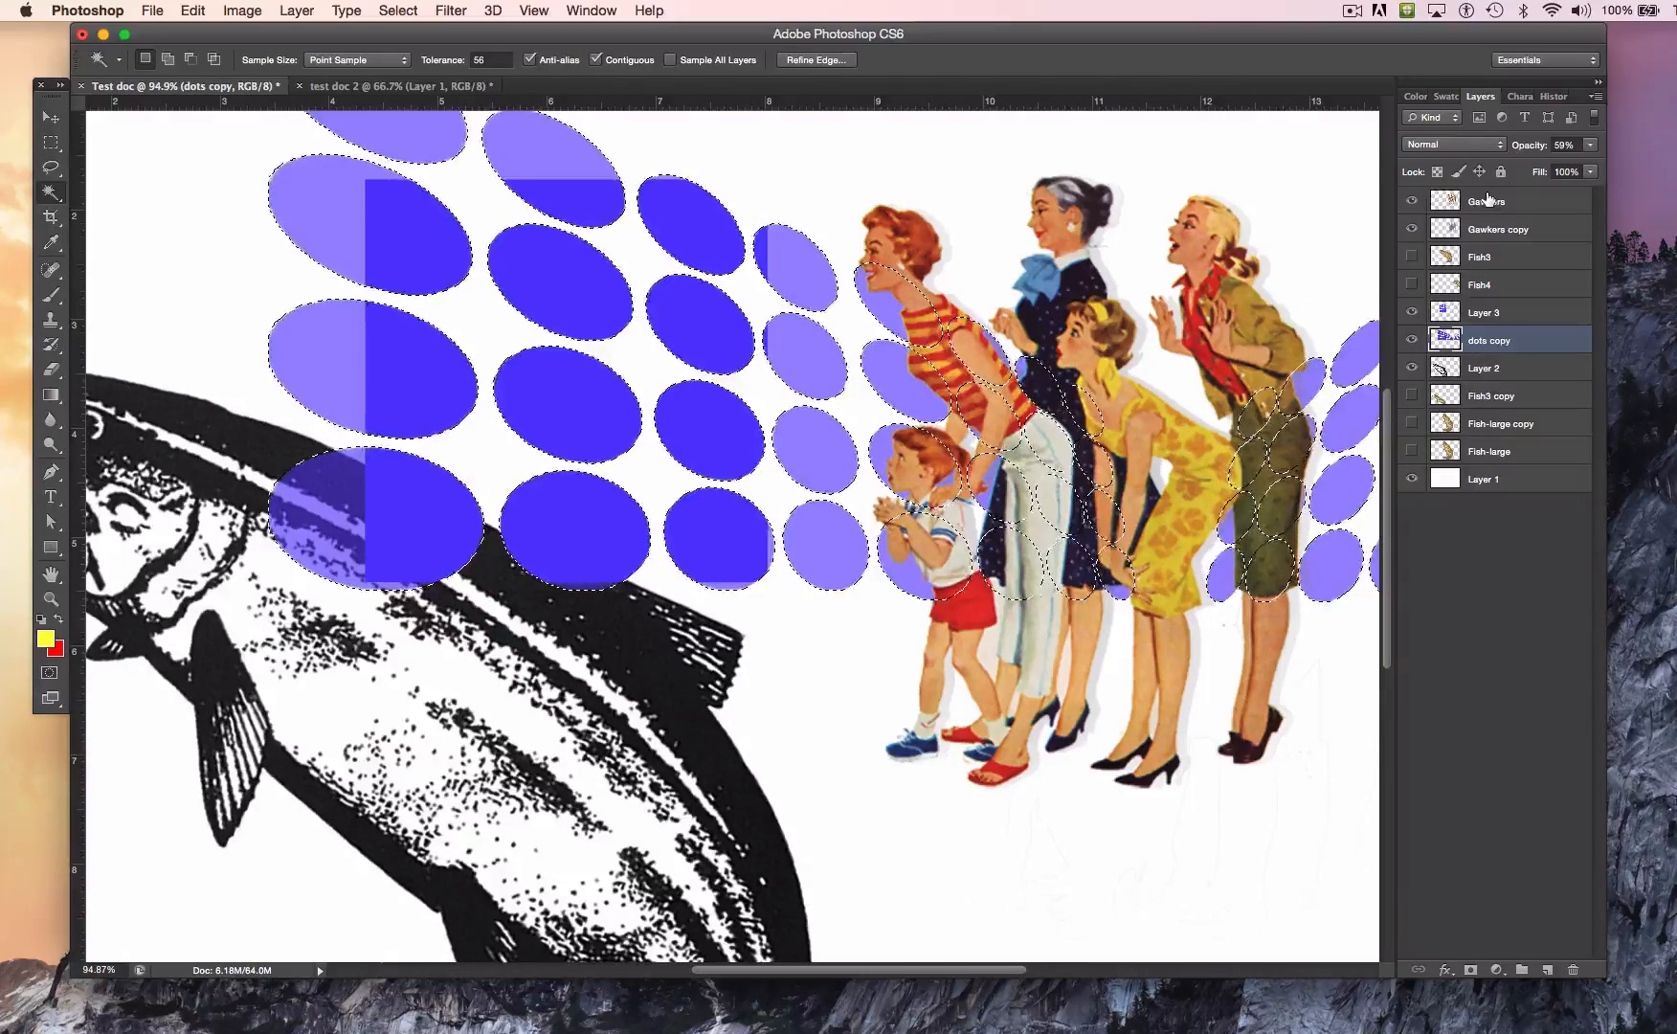
key("super+d")
left_click(1474, 199)
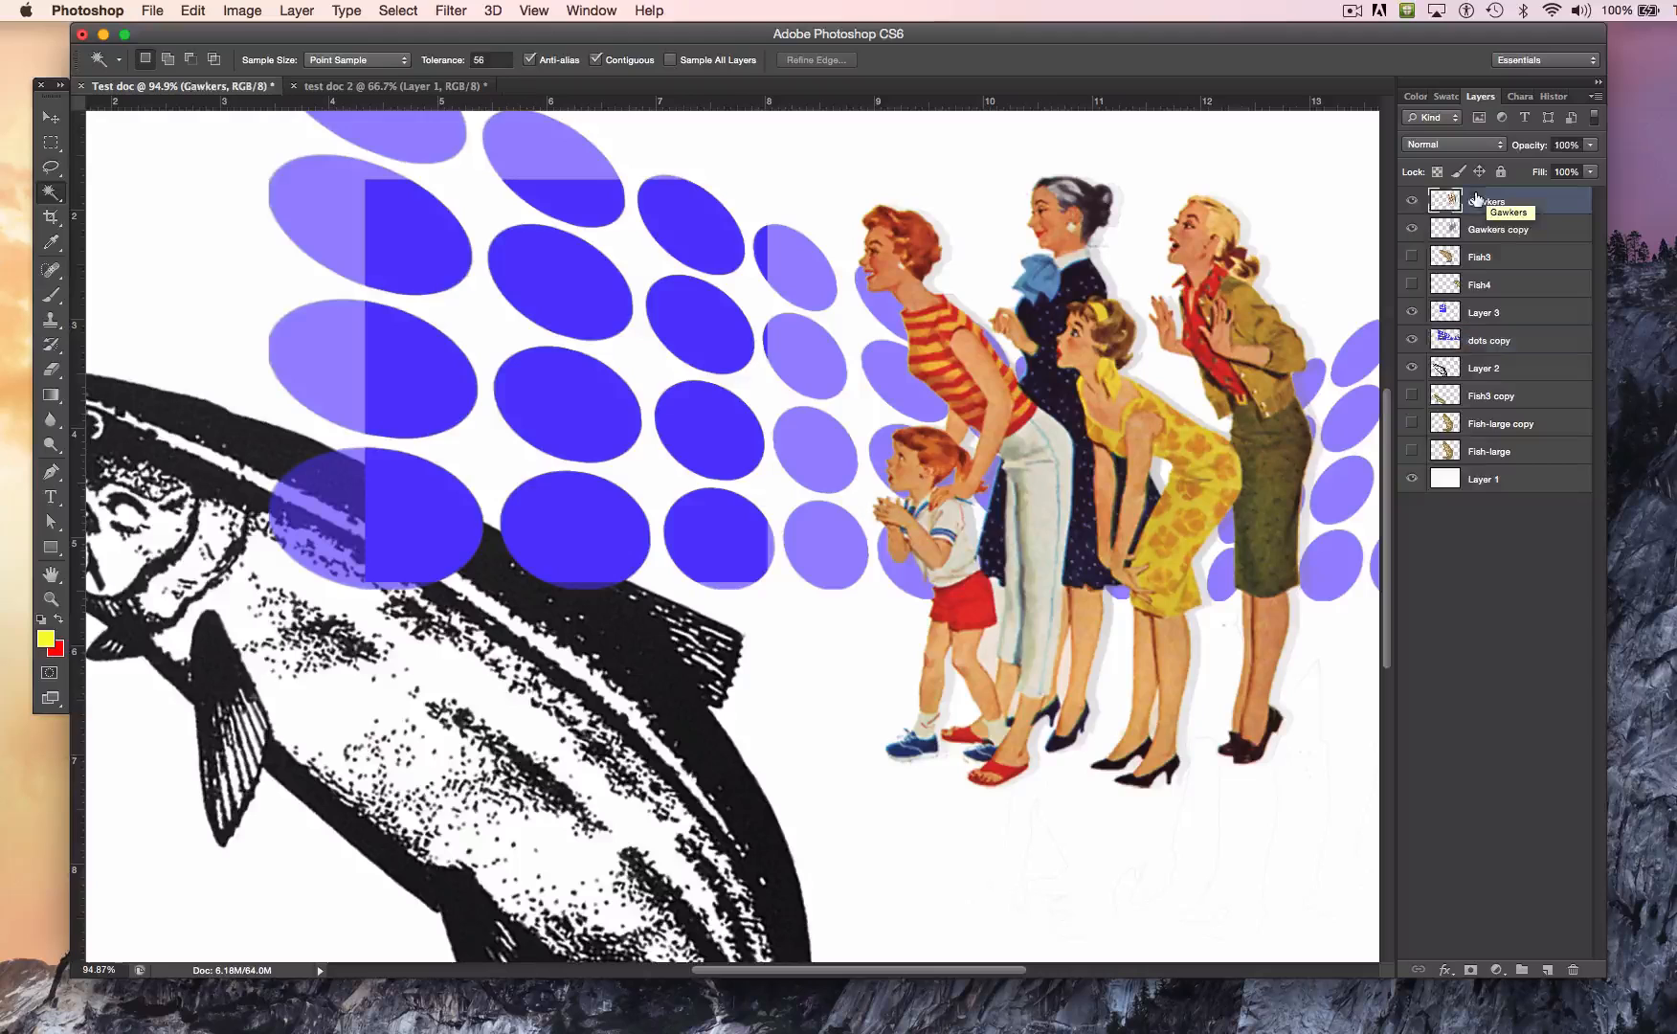
left_click(1044, 524)
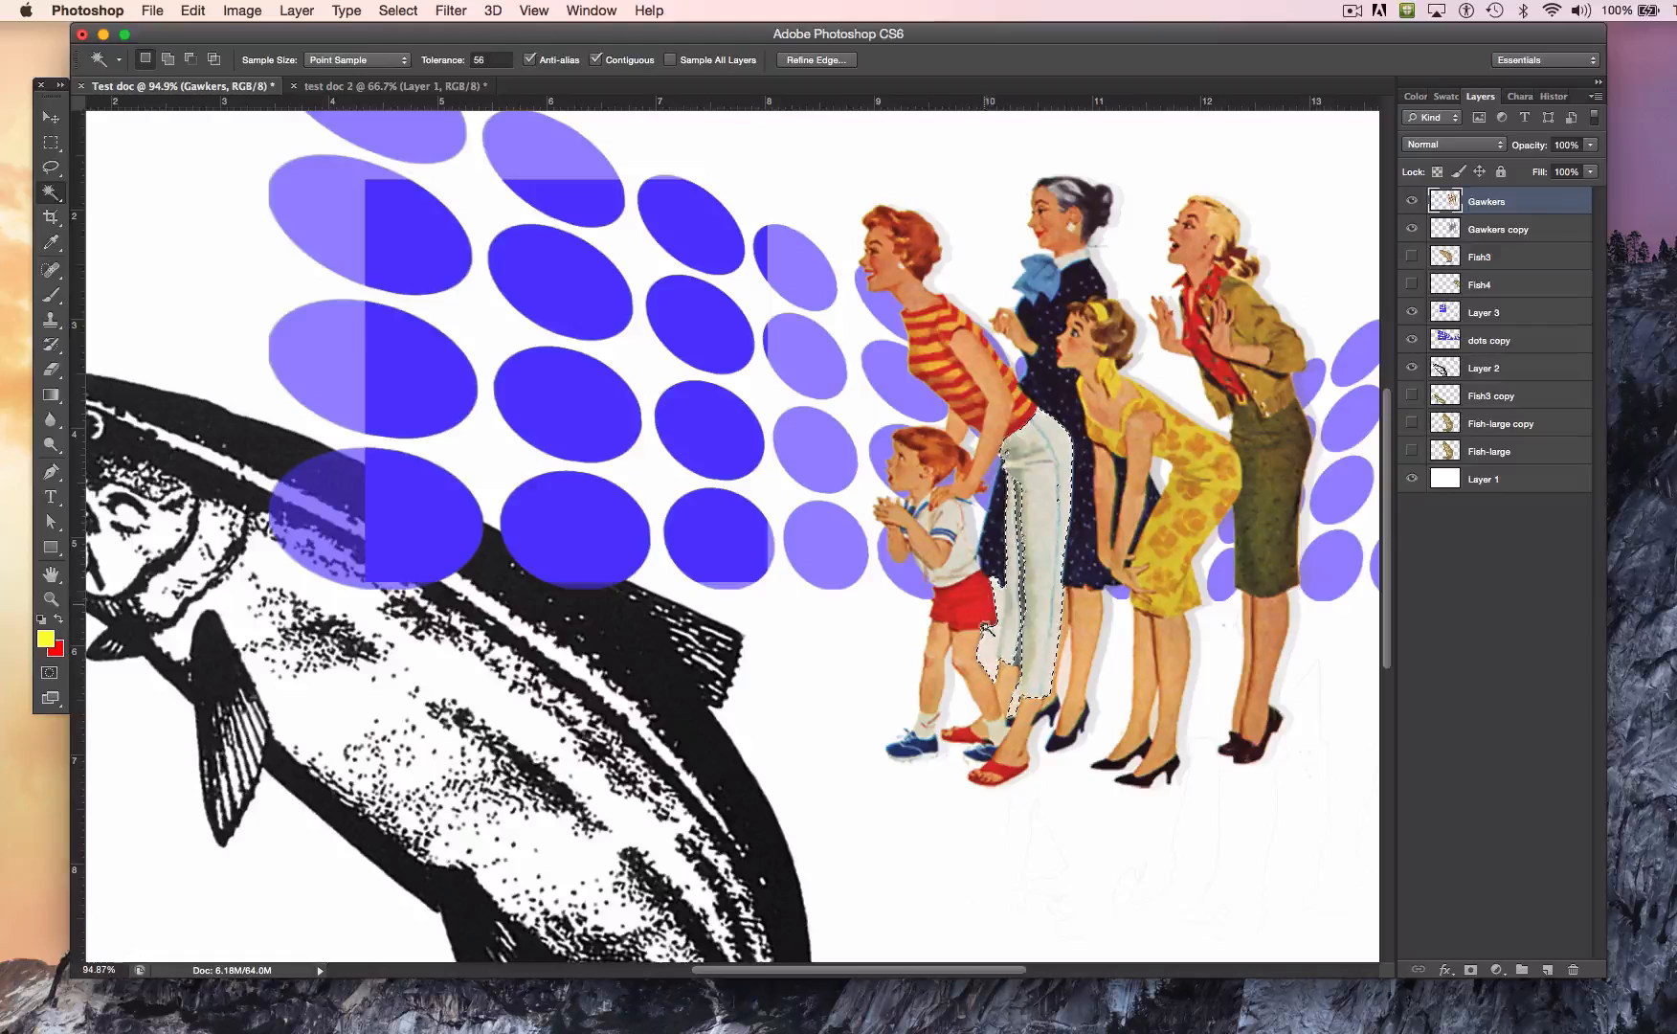
Step: Set the Magic Wand tolerance to 12 and make a fresh selection on the white trousers
left_click(433, 60)
type("12")
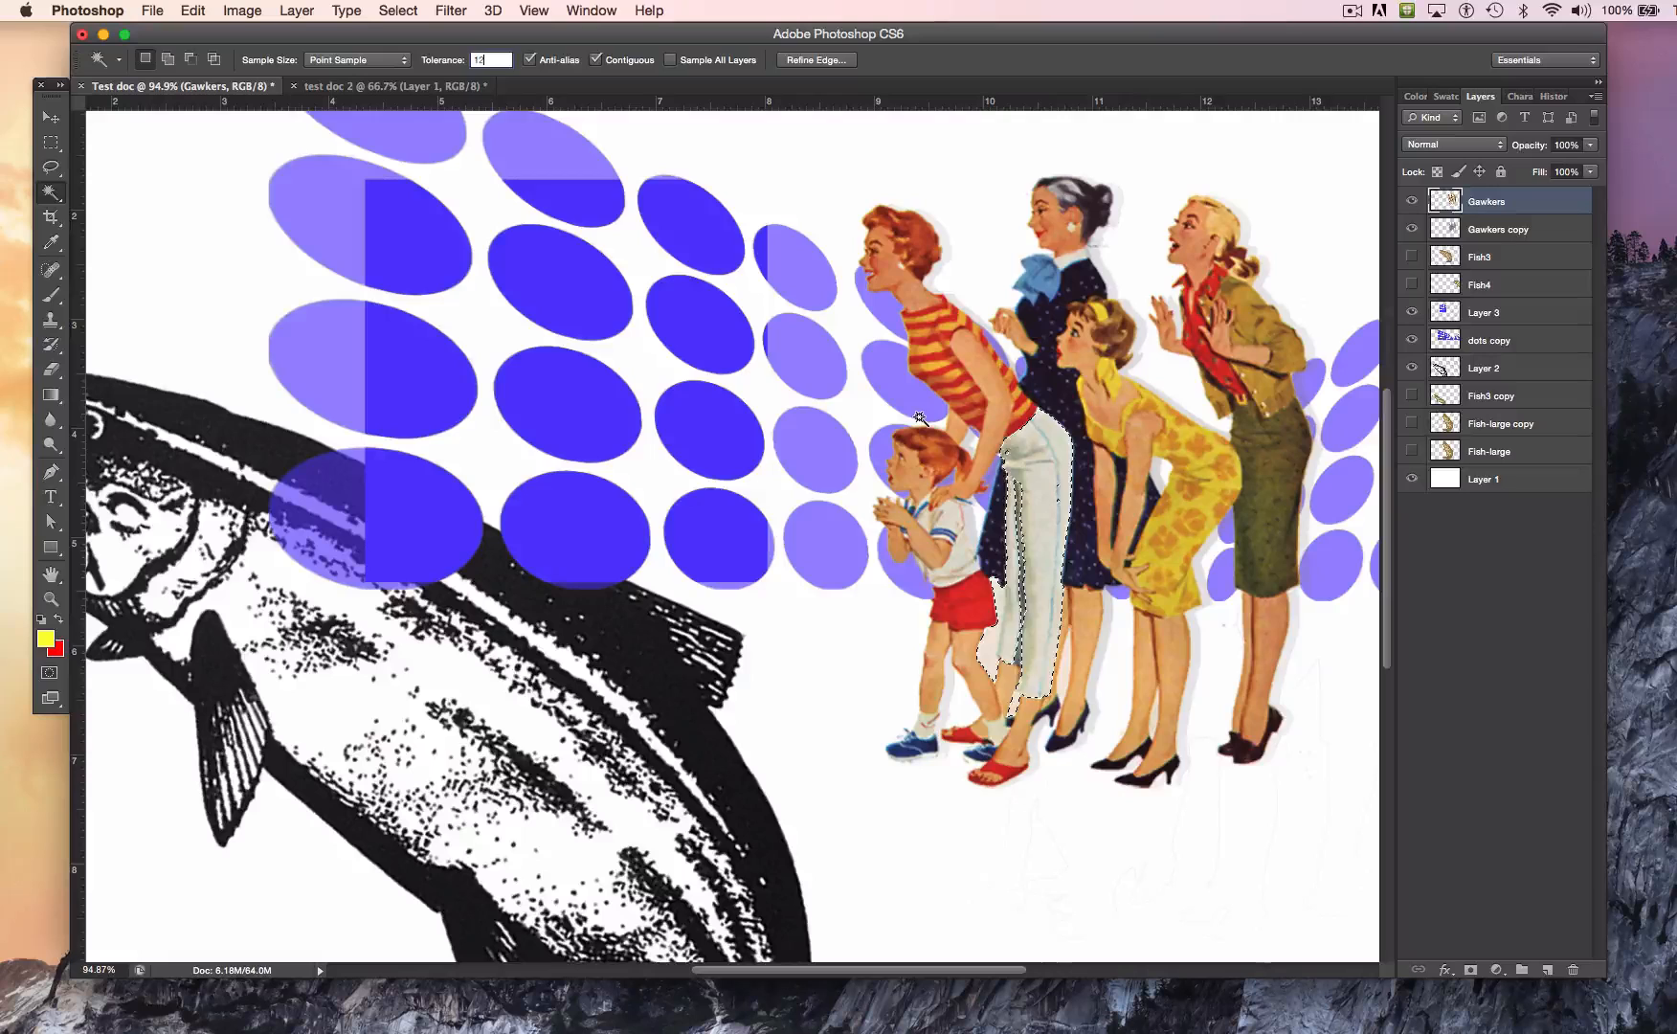
key("super+d")
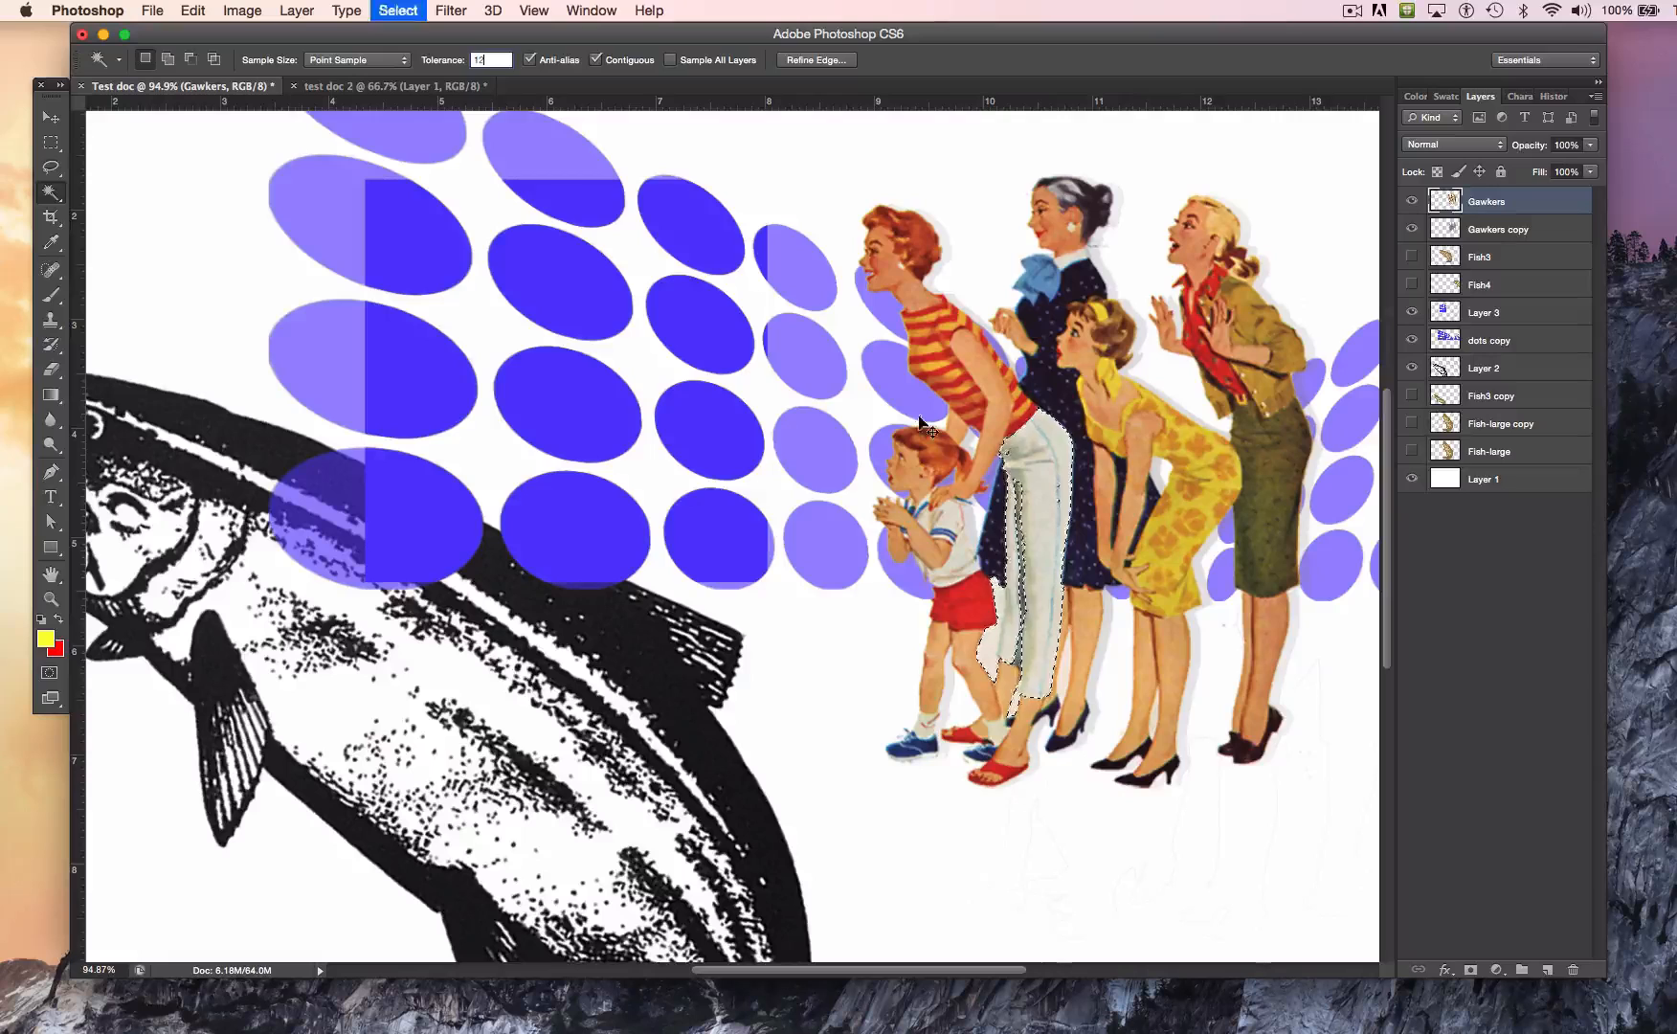
left_click(1041, 525)
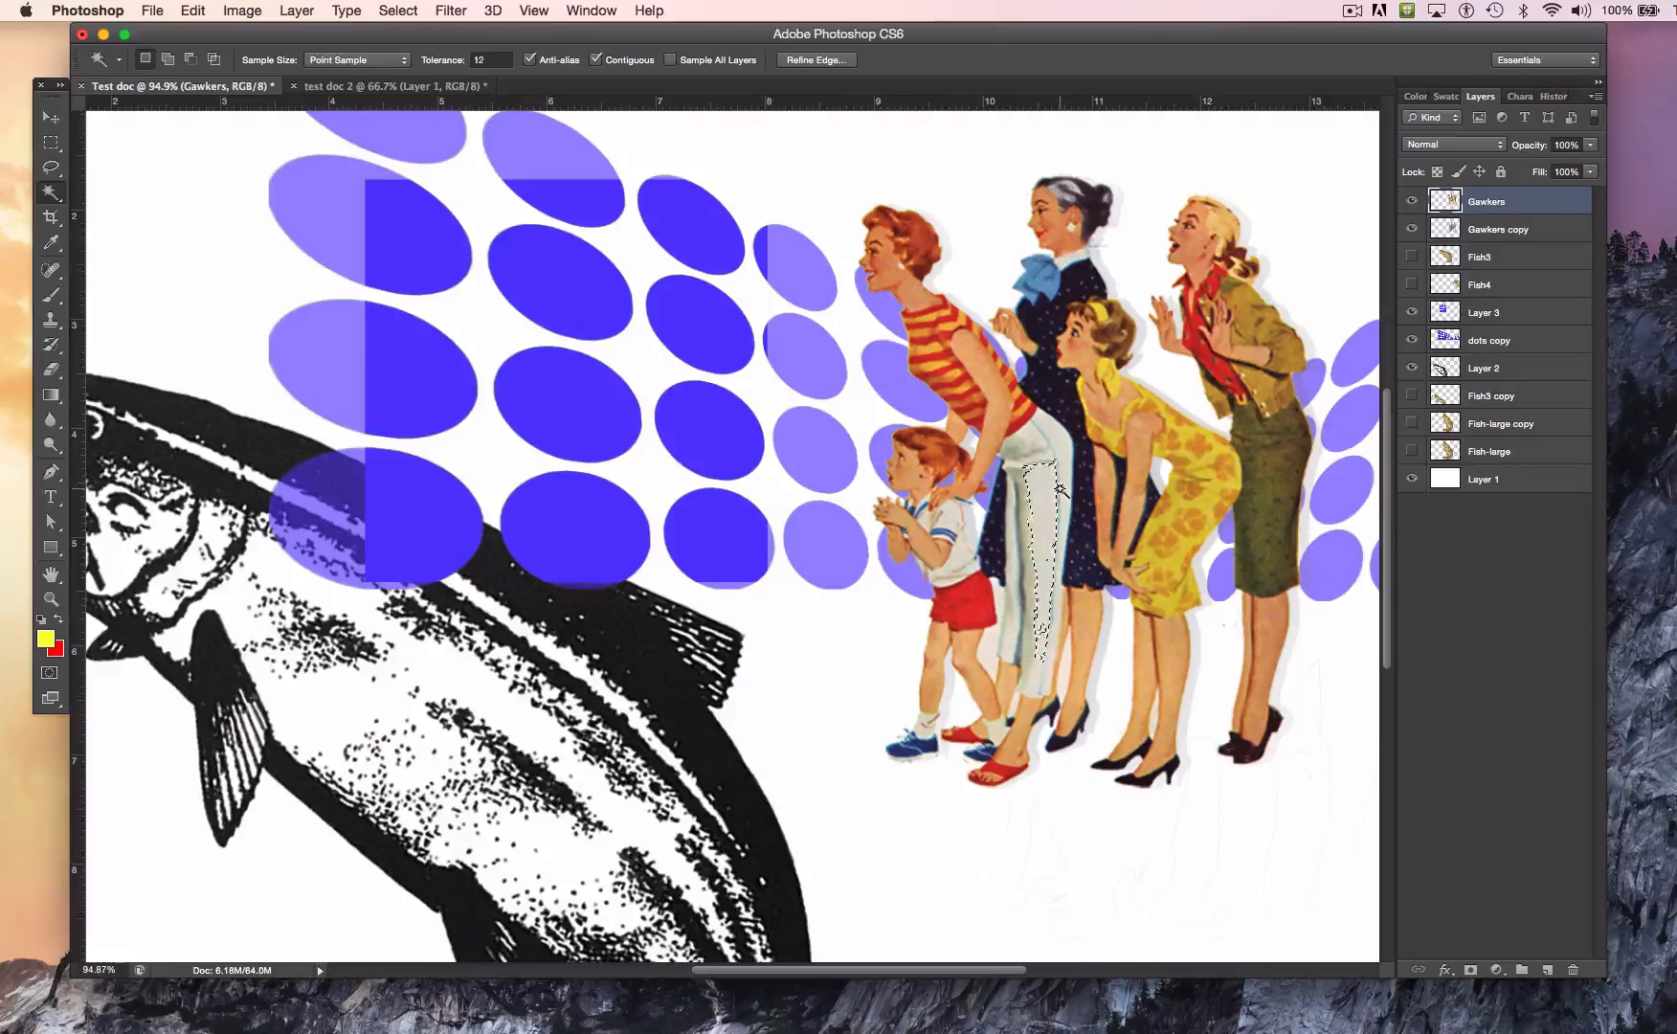
Step: Subtract the inner trouser area from the current selection with the Magic Wand, and deselect what remains
key("alt")
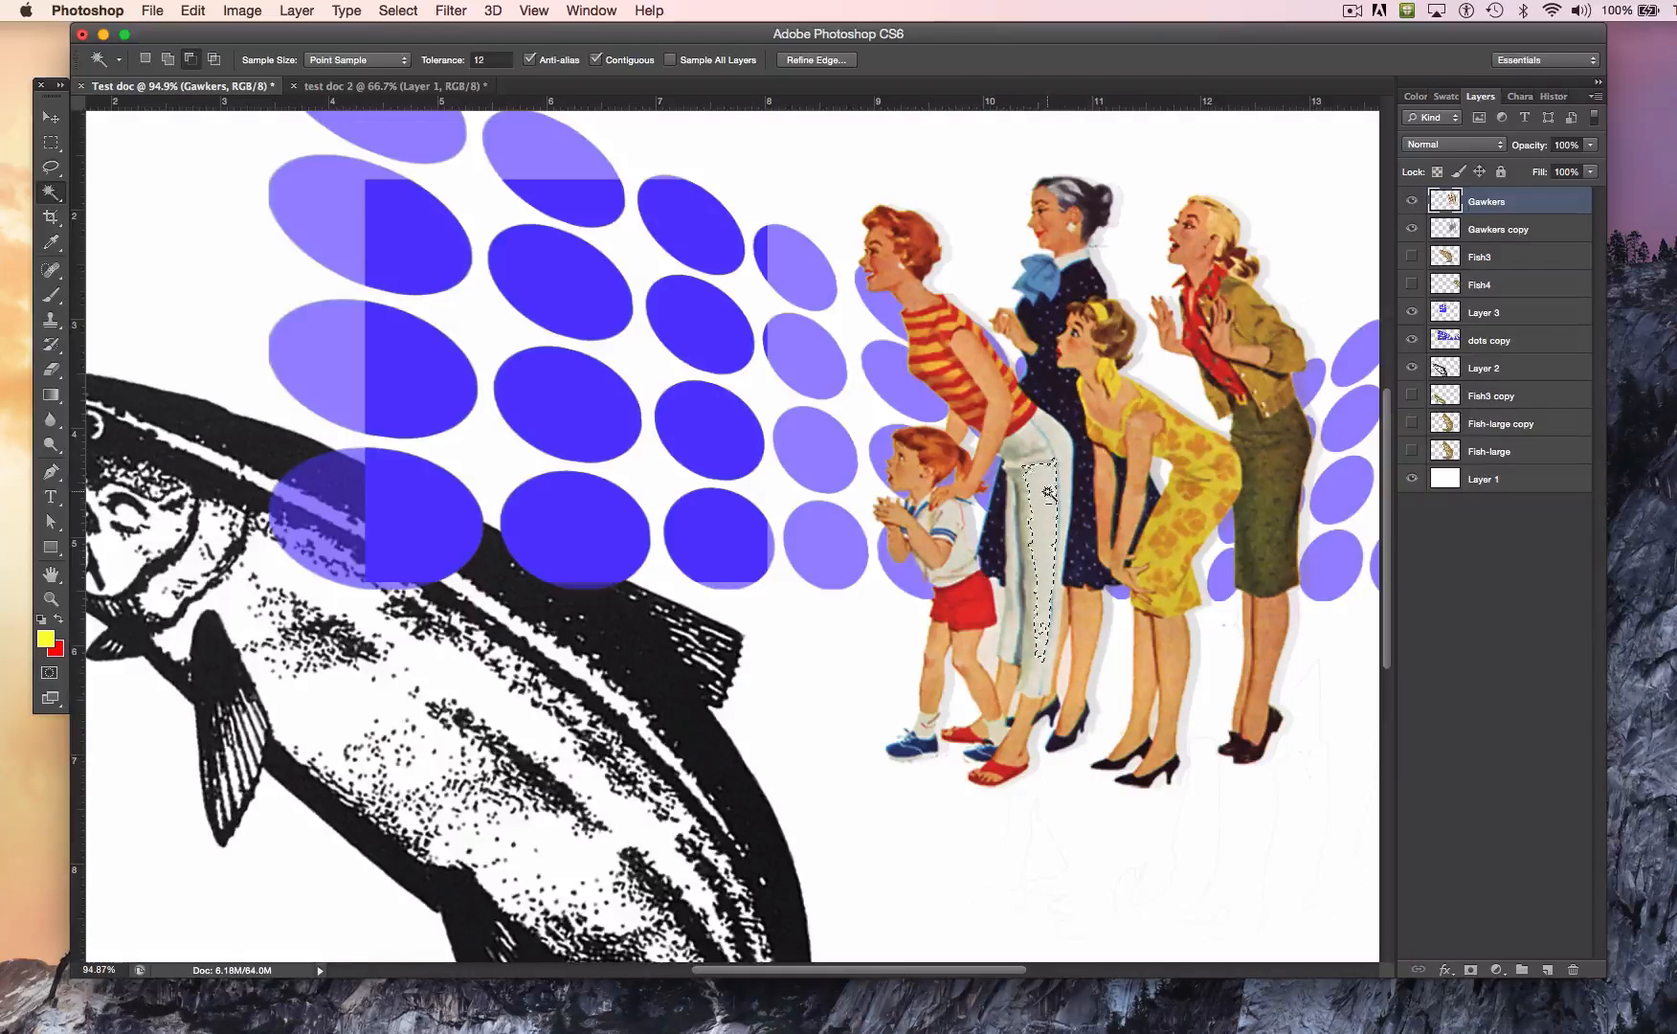
left_click(1038, 507, "alt")
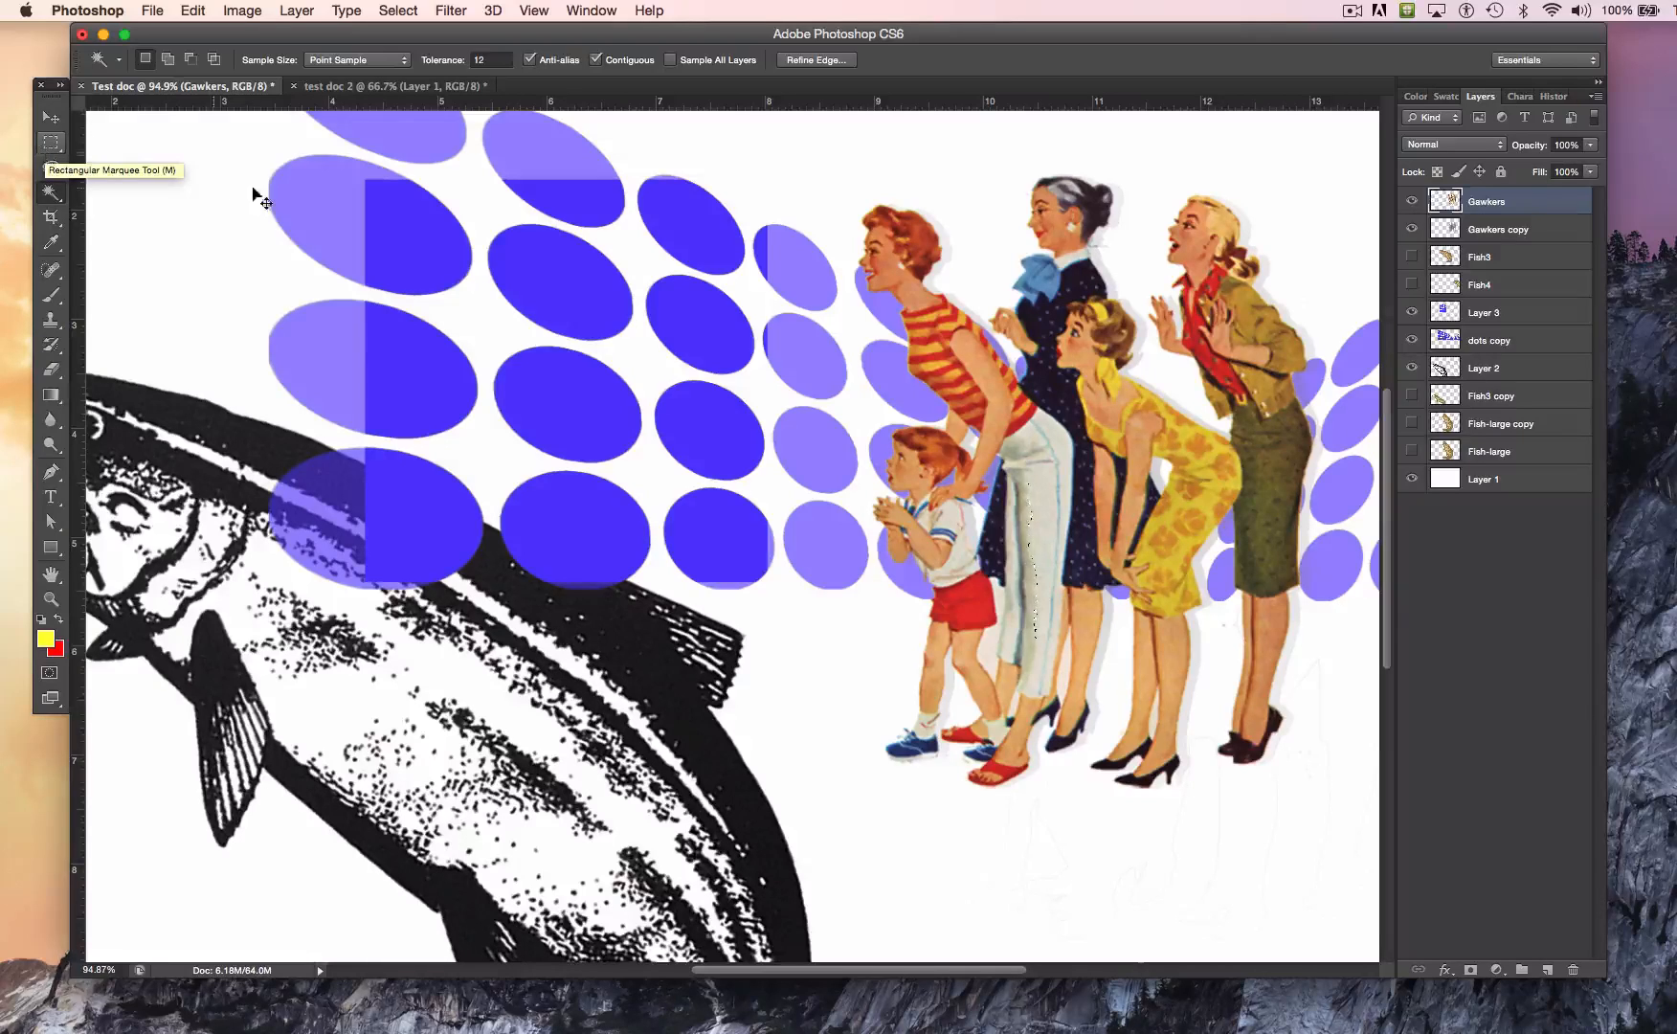
key("super+d")
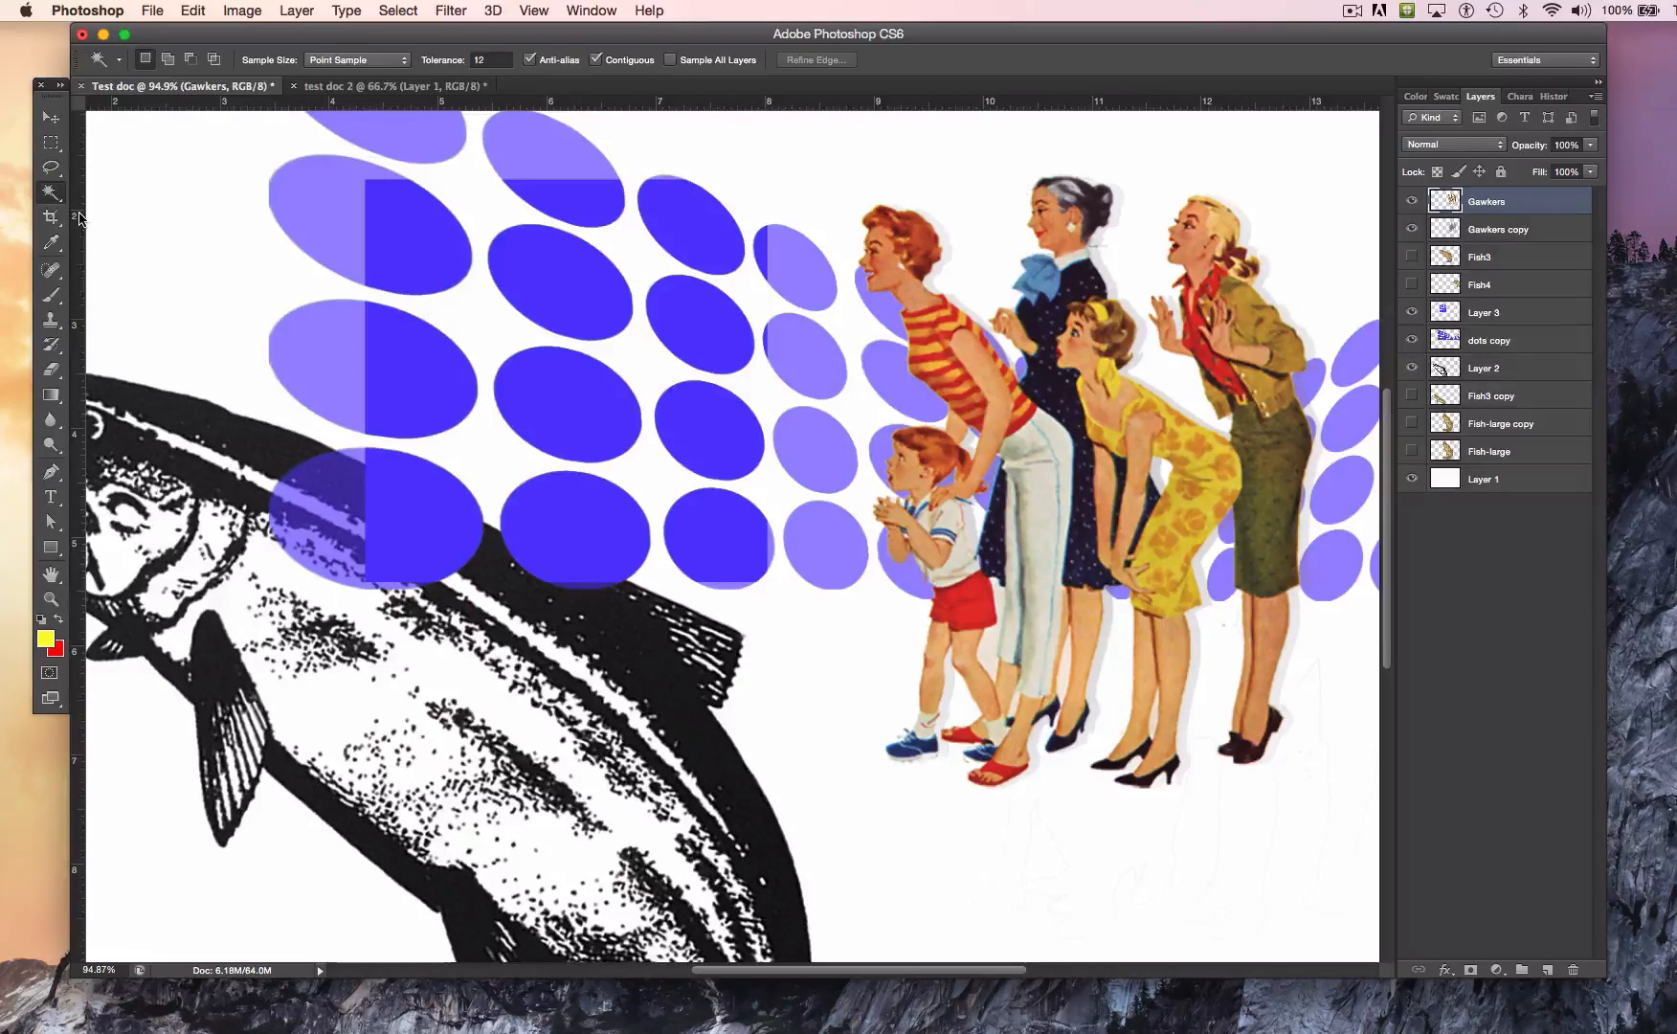
Step: Draw a freehand Lasso selection around the middle dots and part of the fish's back, and try to copy it from the Gawkers layer
left_click(52, 170)
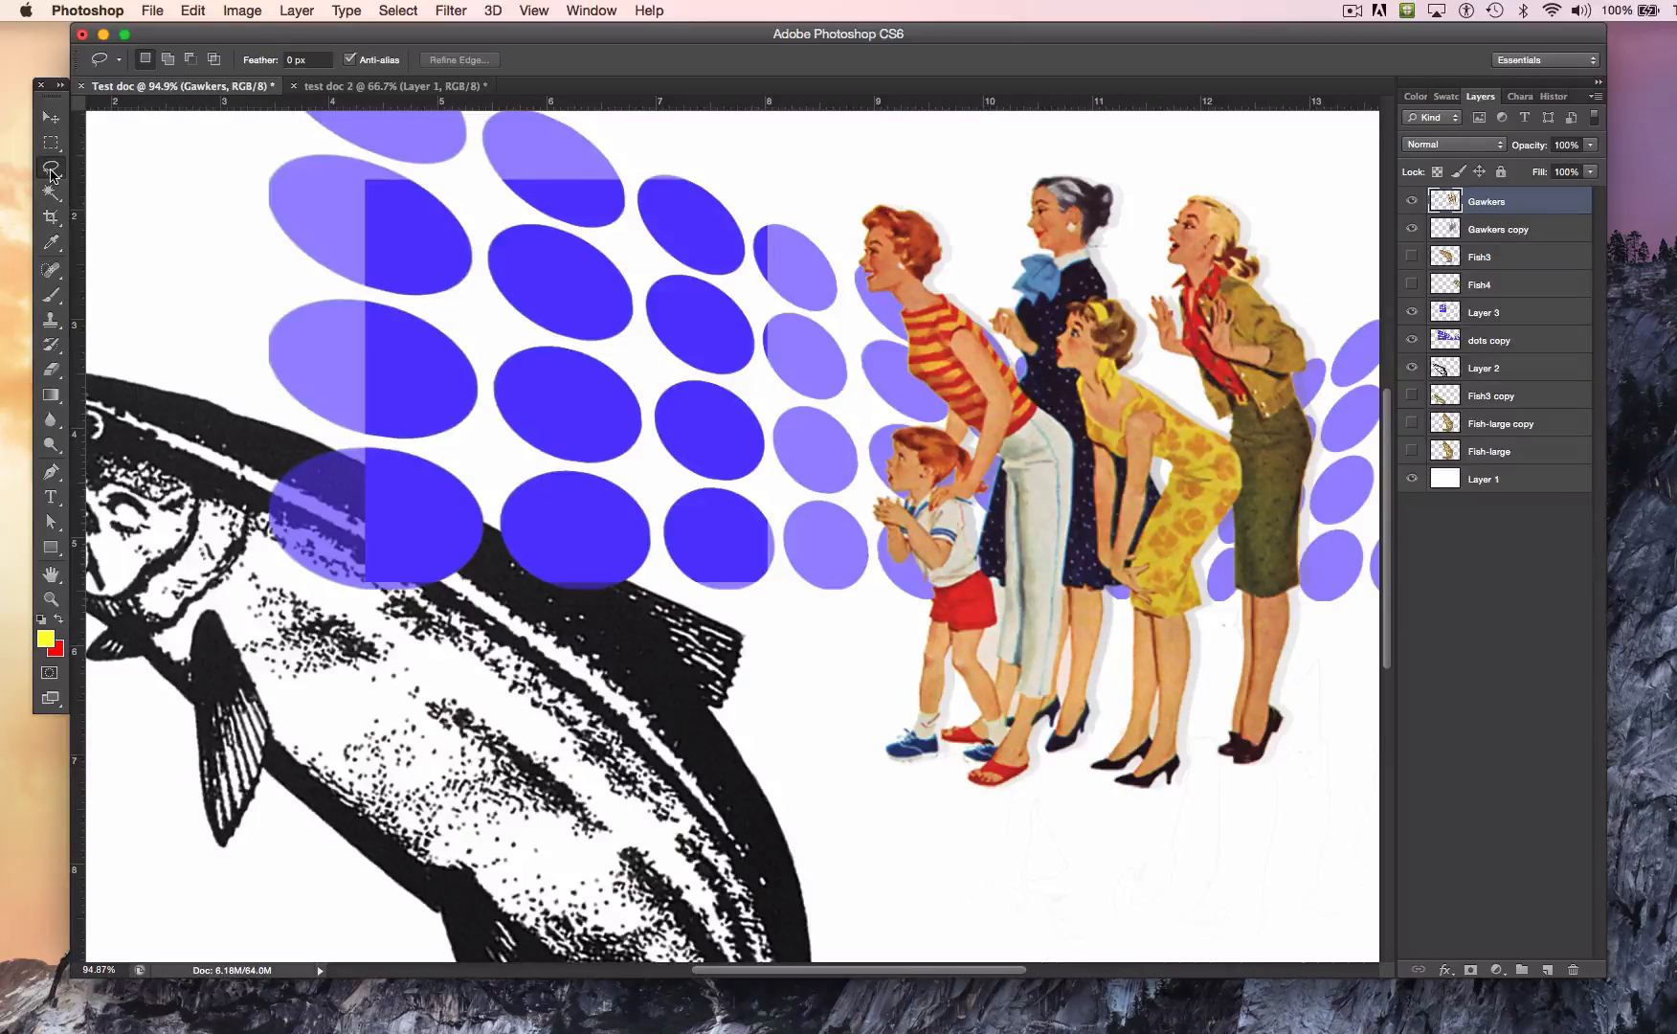
left_click(56, 177)
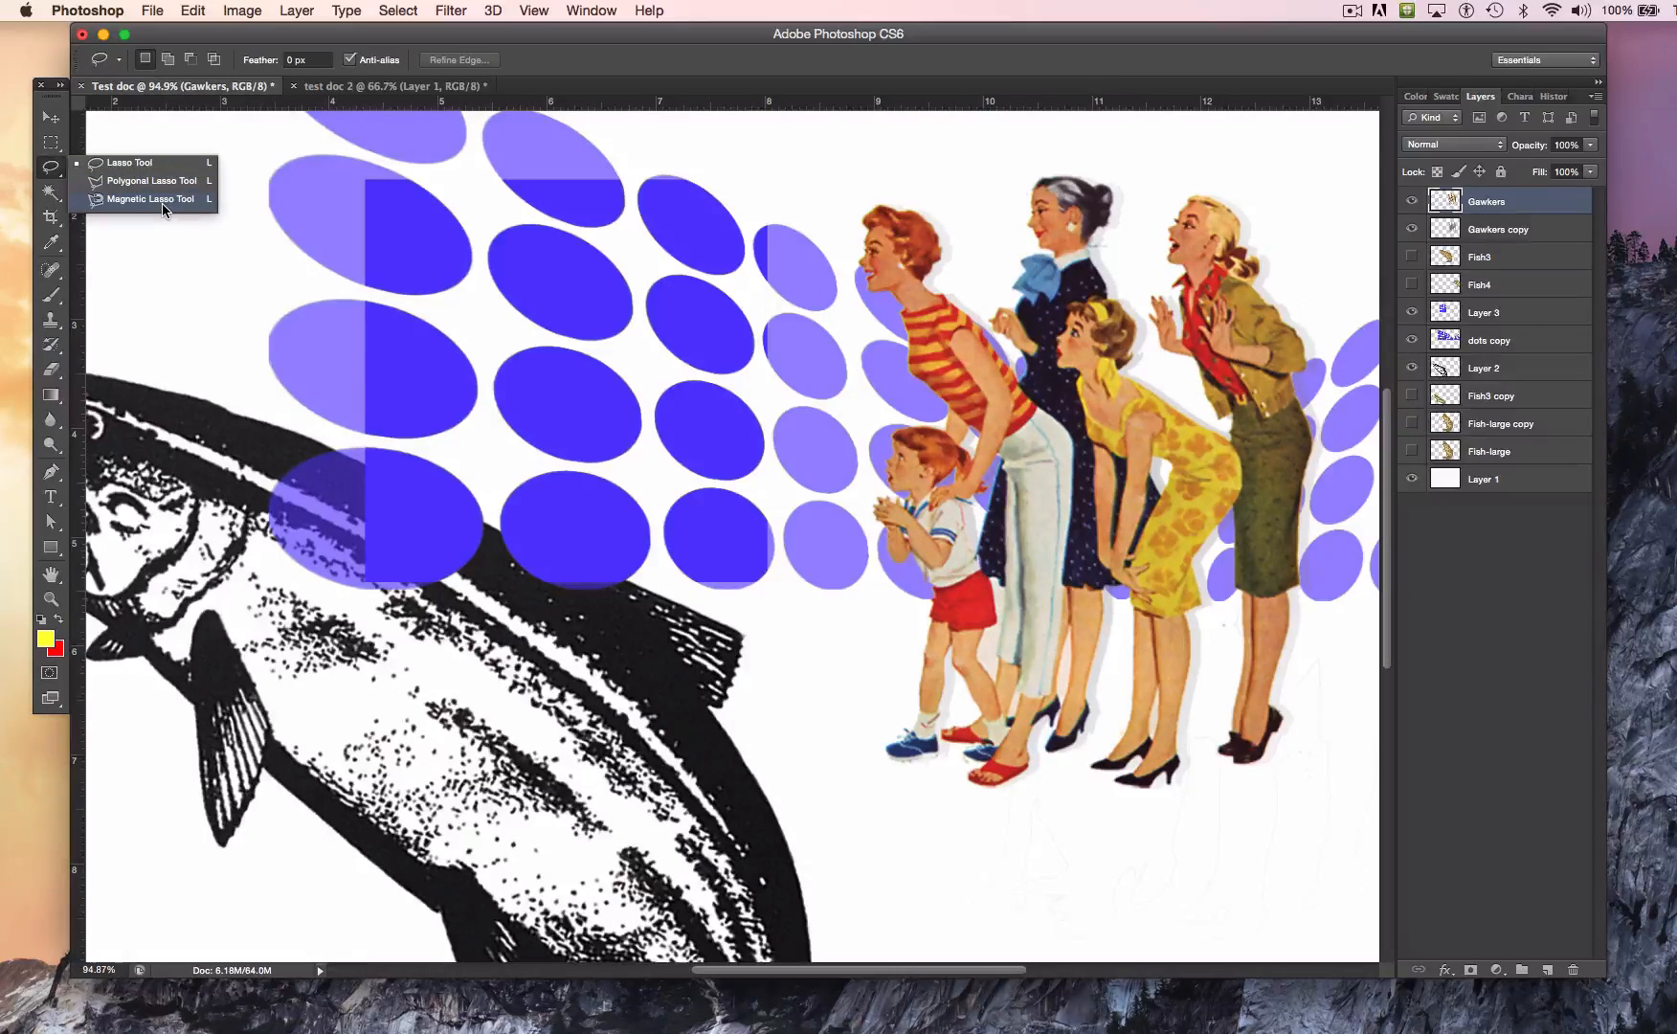
left_click(153, 164)
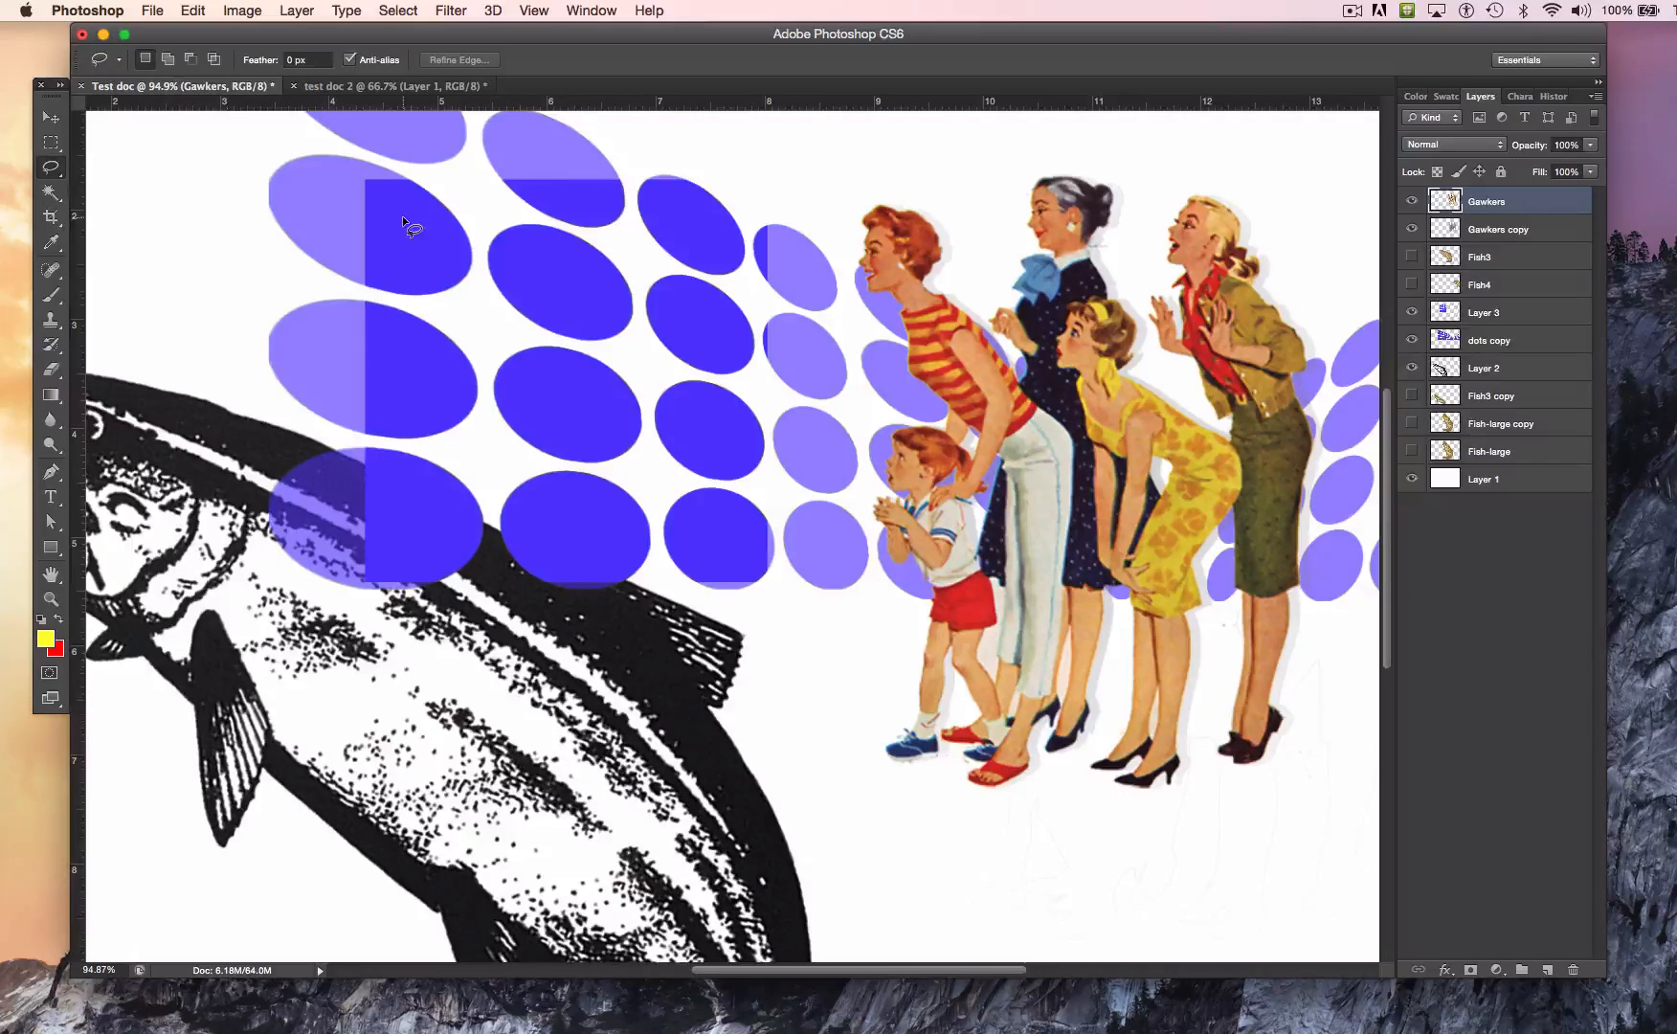
left_click_drag(455, 215, 595, 264)
mouse_move(895, 442)
left_mouse_down()
mouse_move(786, 651)
mouse_move(620, 709)
mouse_move(423, 727)
mouse_move(350, 492)
mouse_move(291, 408)
mouse_move(323, 291)
mouse_move(364, 275)
left_mouse_up()
key("super+c")
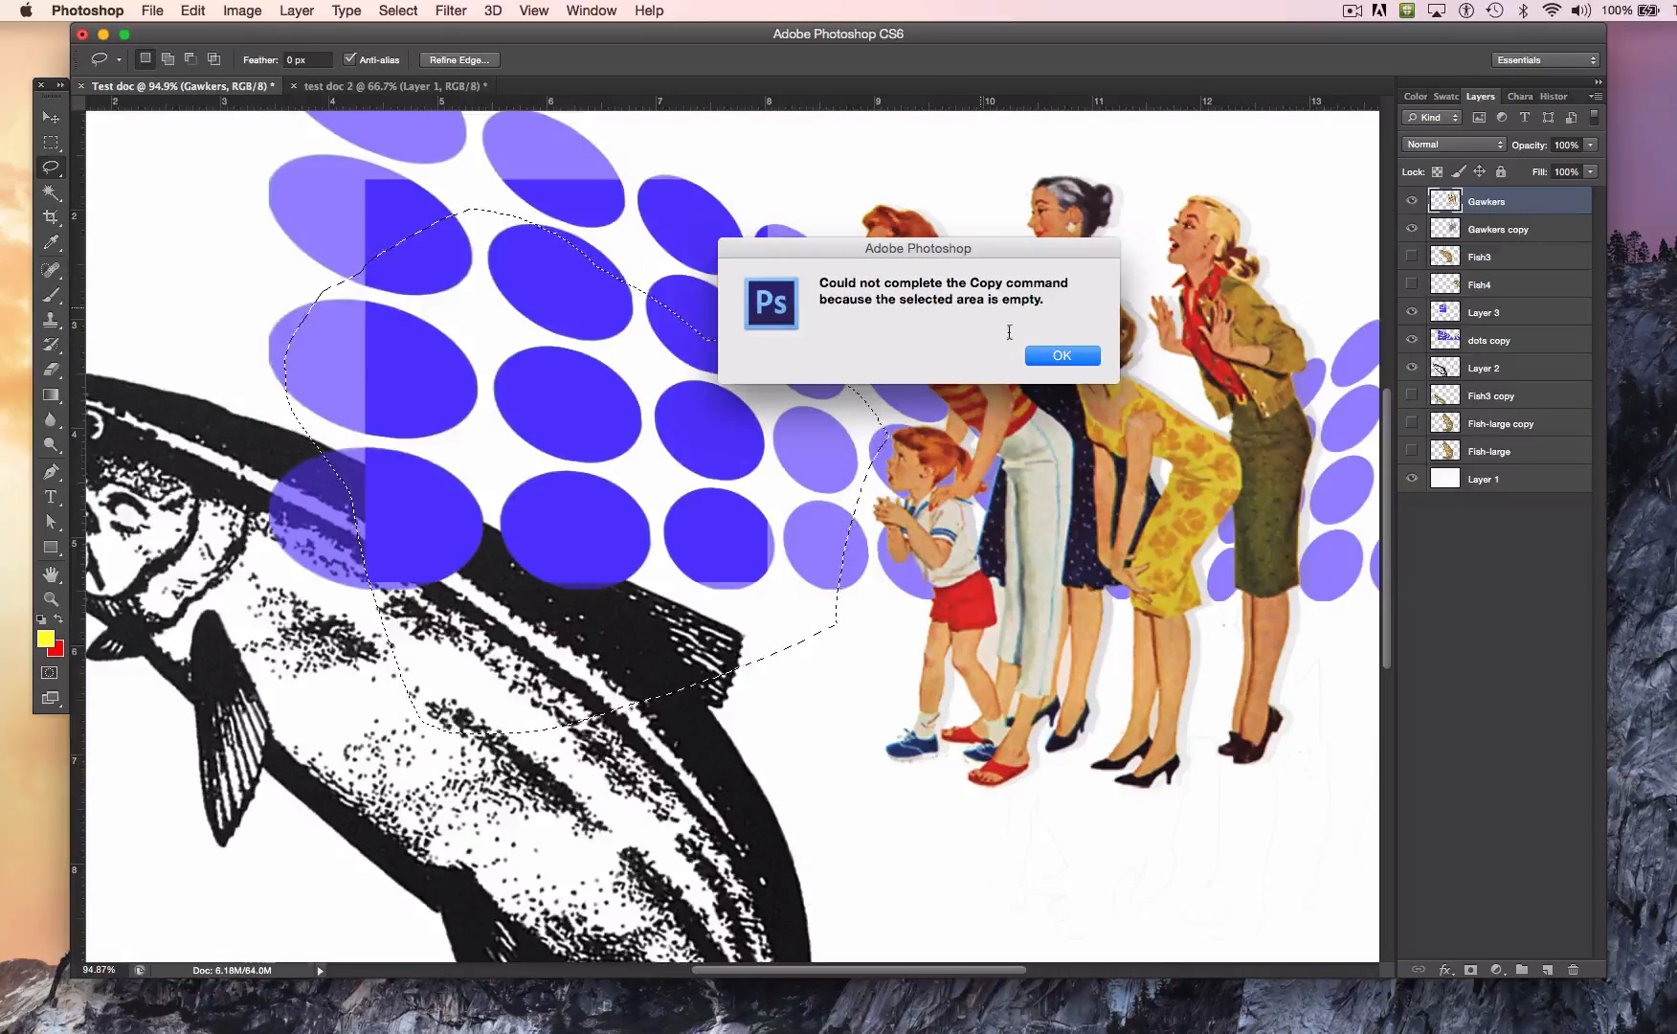
left_click(1060, 356)
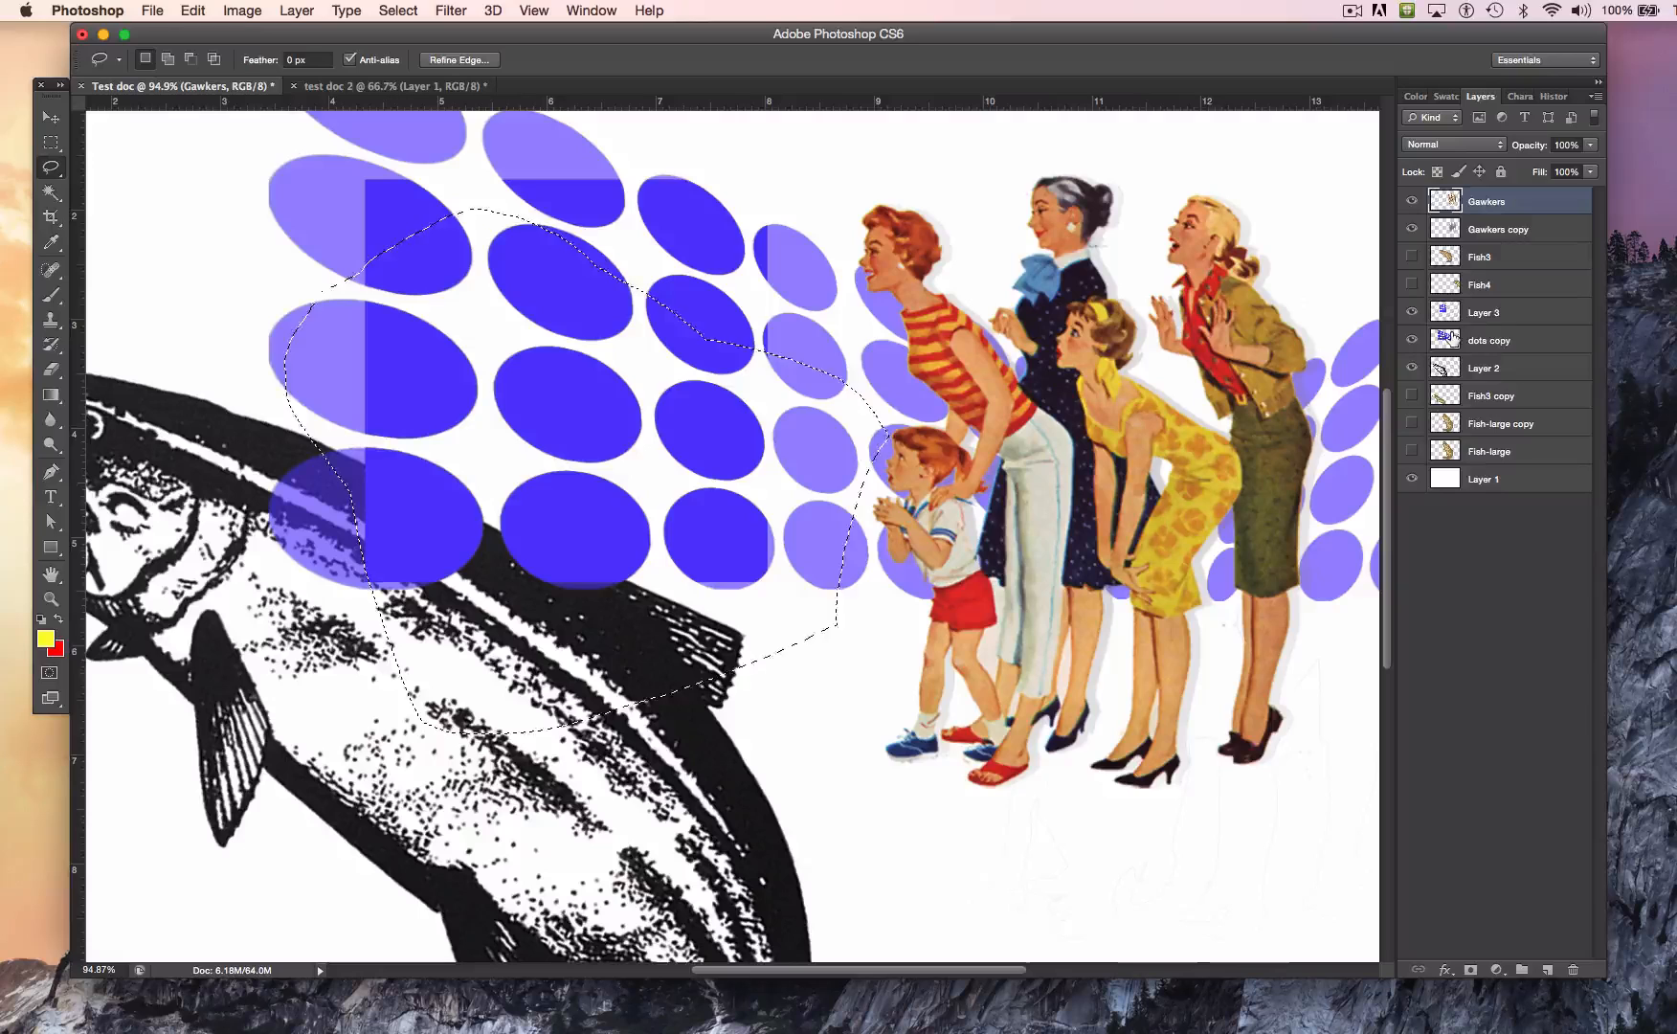
Step: Copy the lassoed area from the dots copy layer, paste it as a new layer and undo the paste
left_click(1485, 341)
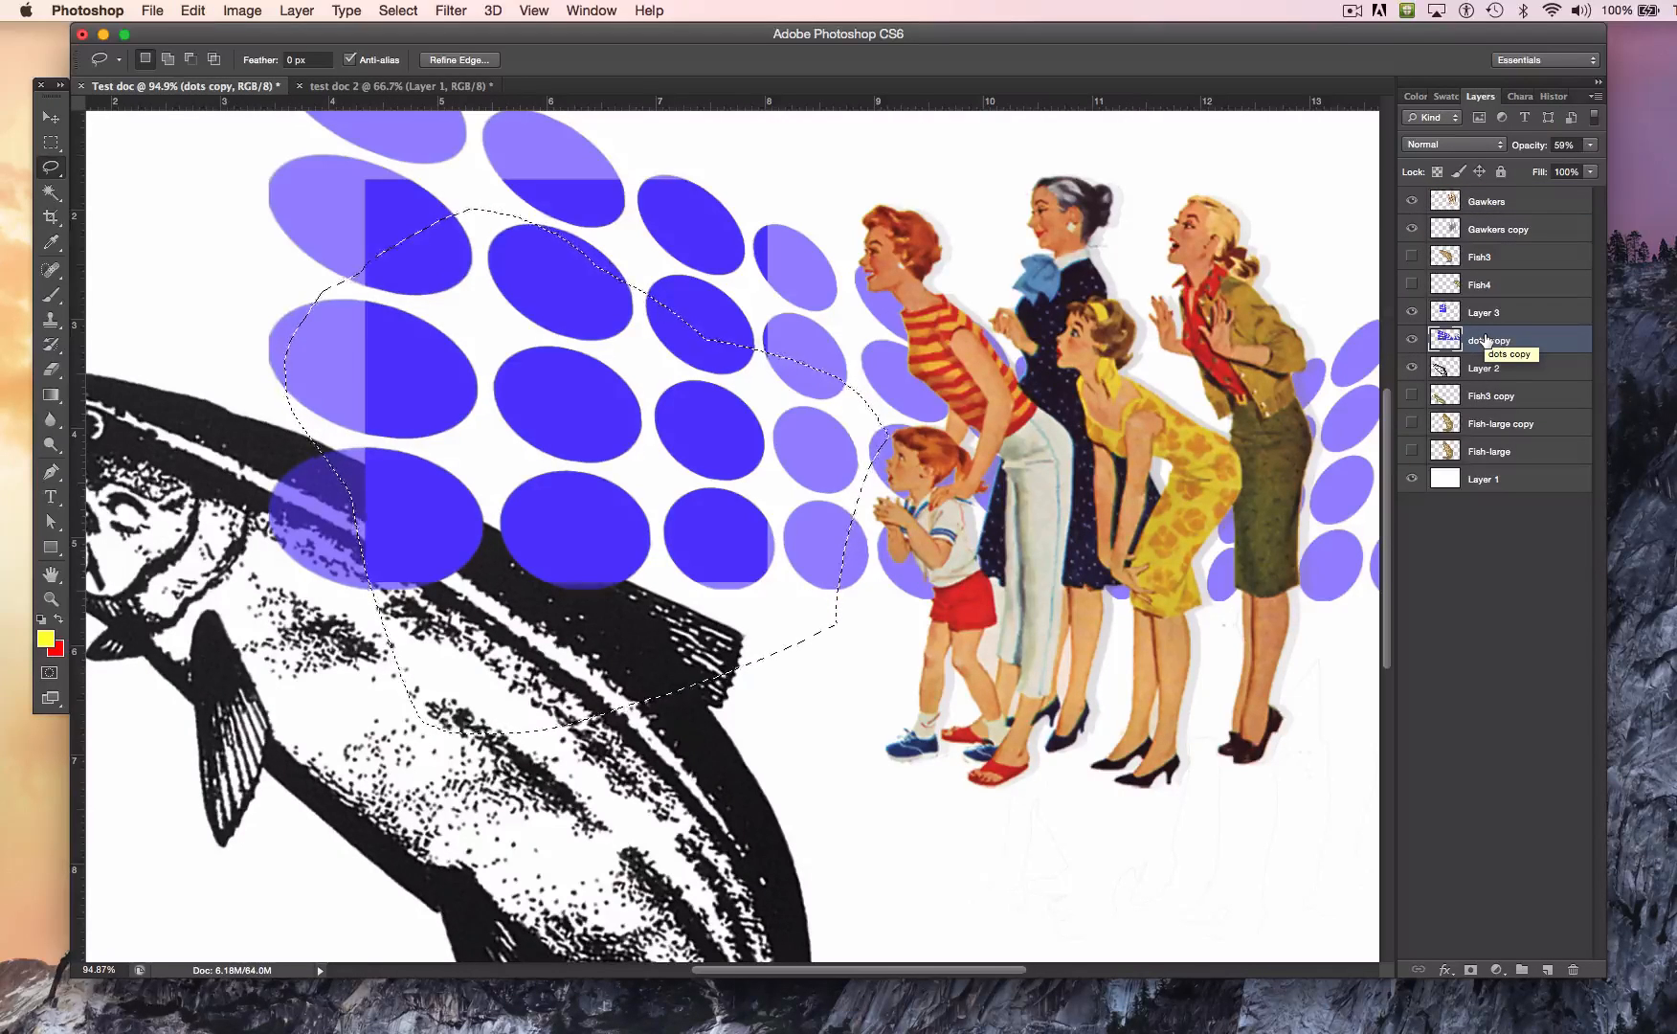
key("super+c")
key("super+v")
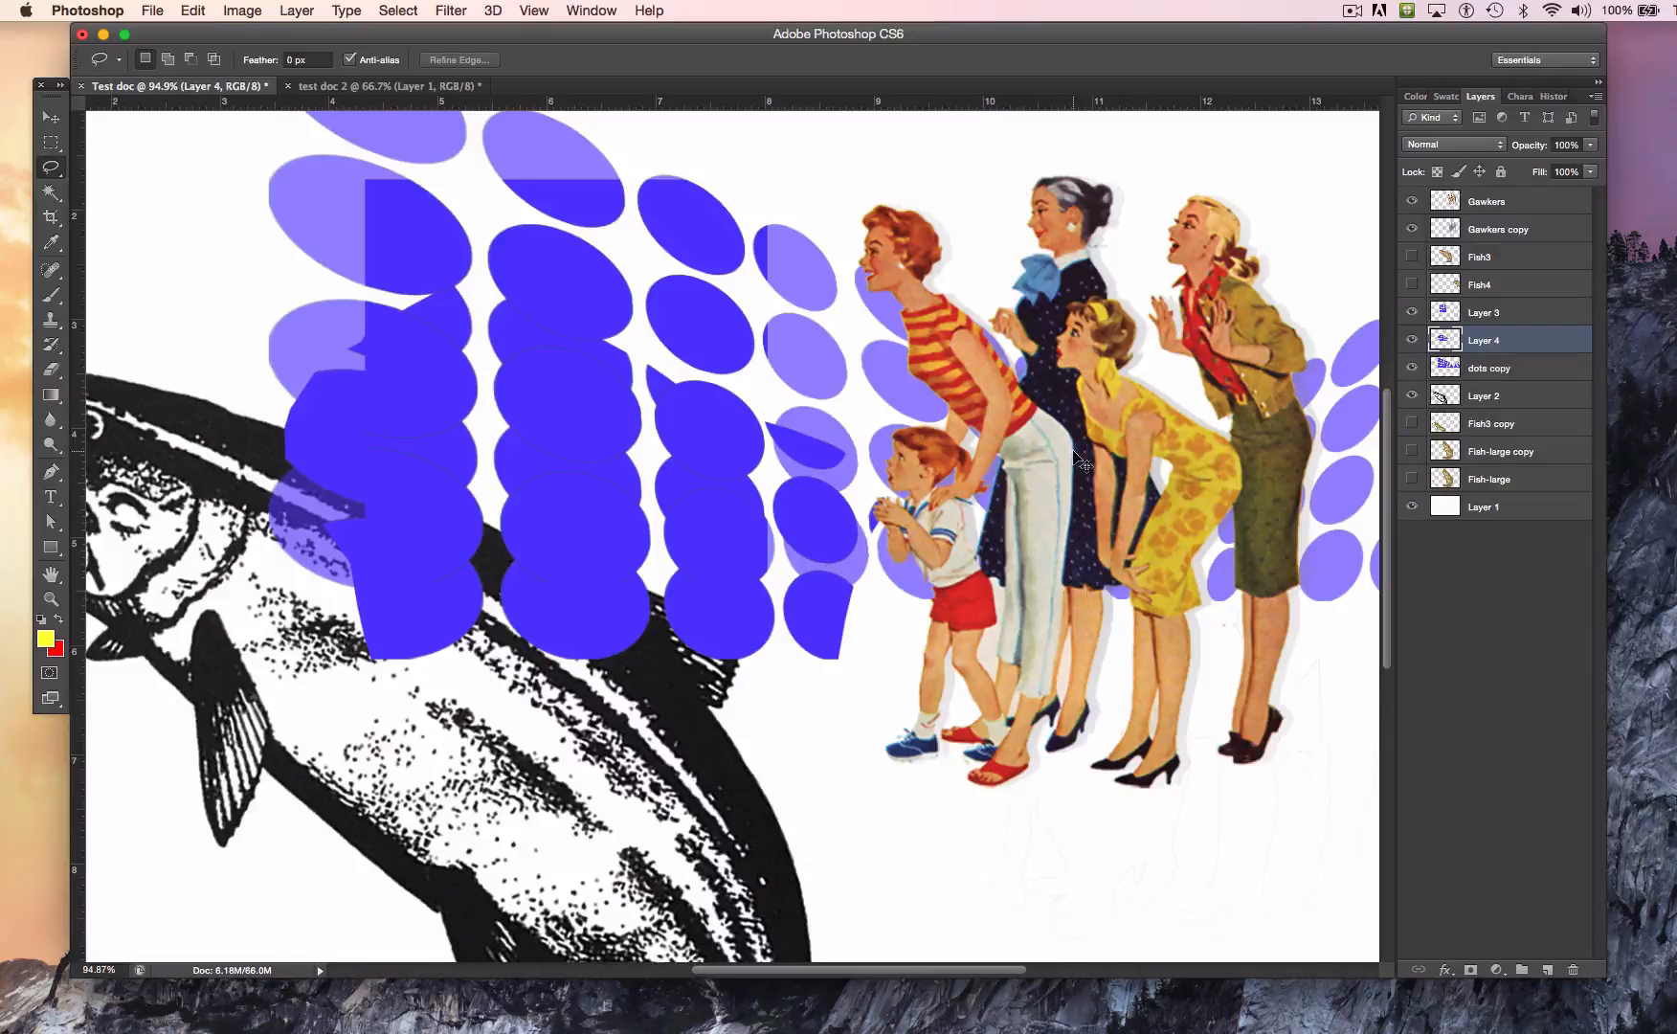
key("super+z")
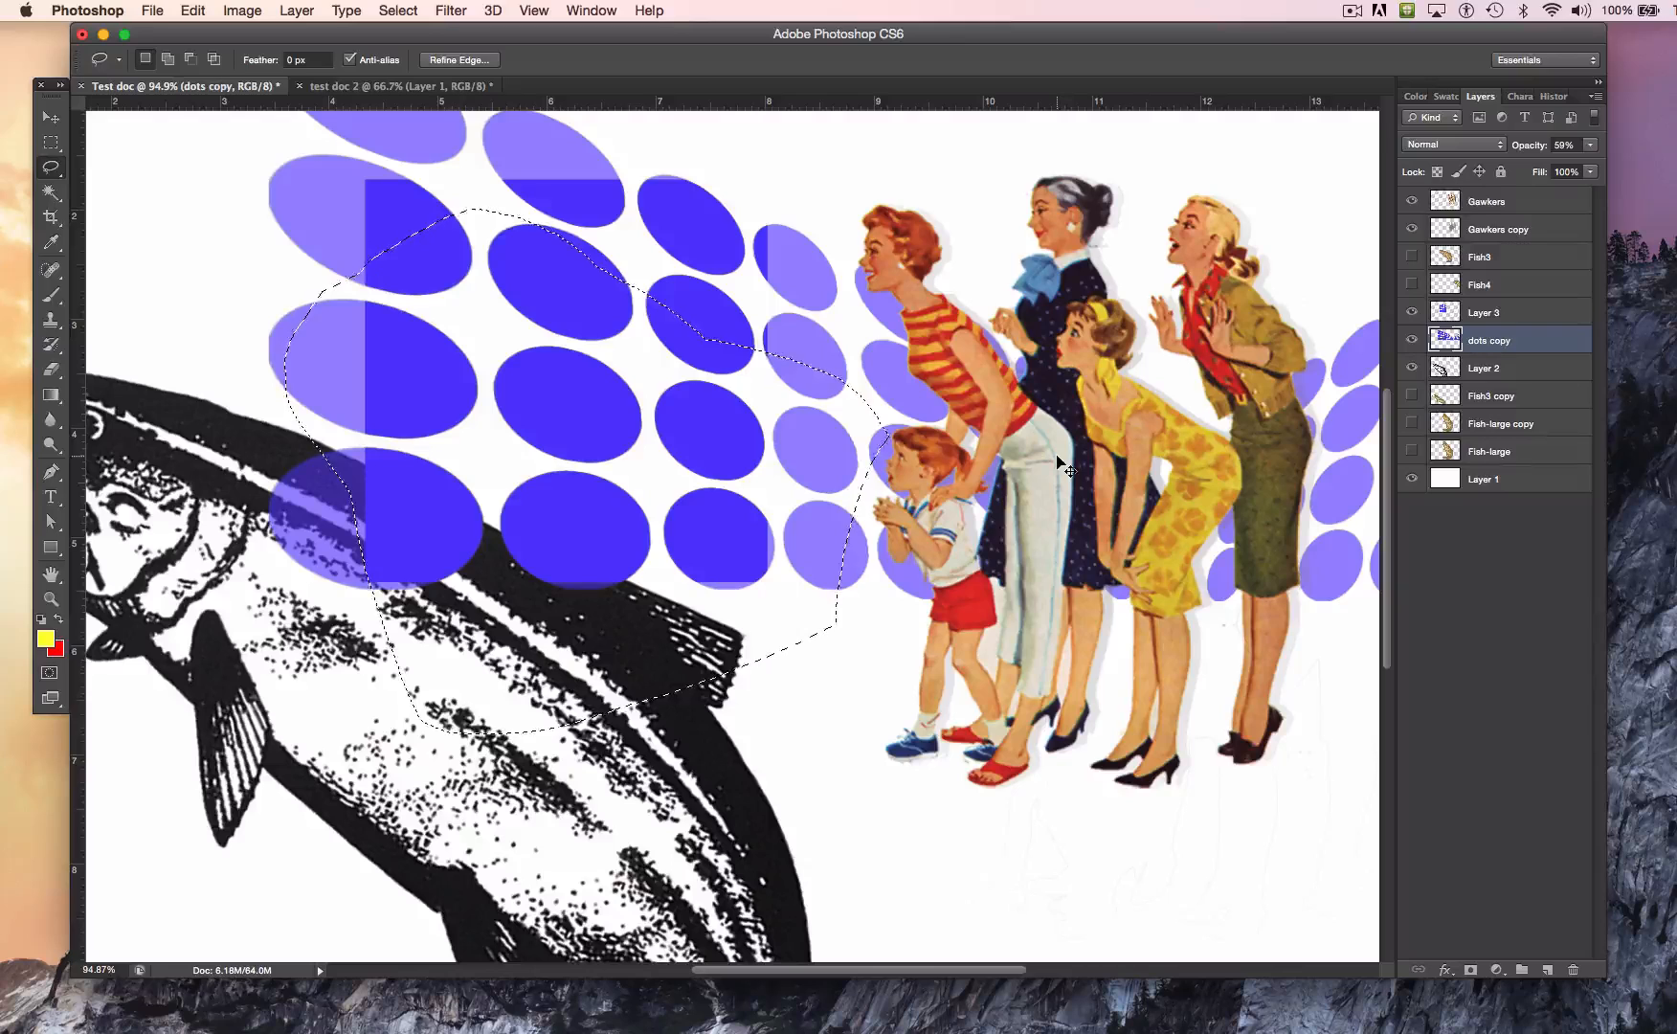
Step: Deselect the lassoed area and draw a closed, notched Polygonal Lasso selection across the upper dots on the dots copy layer
key("super+d")
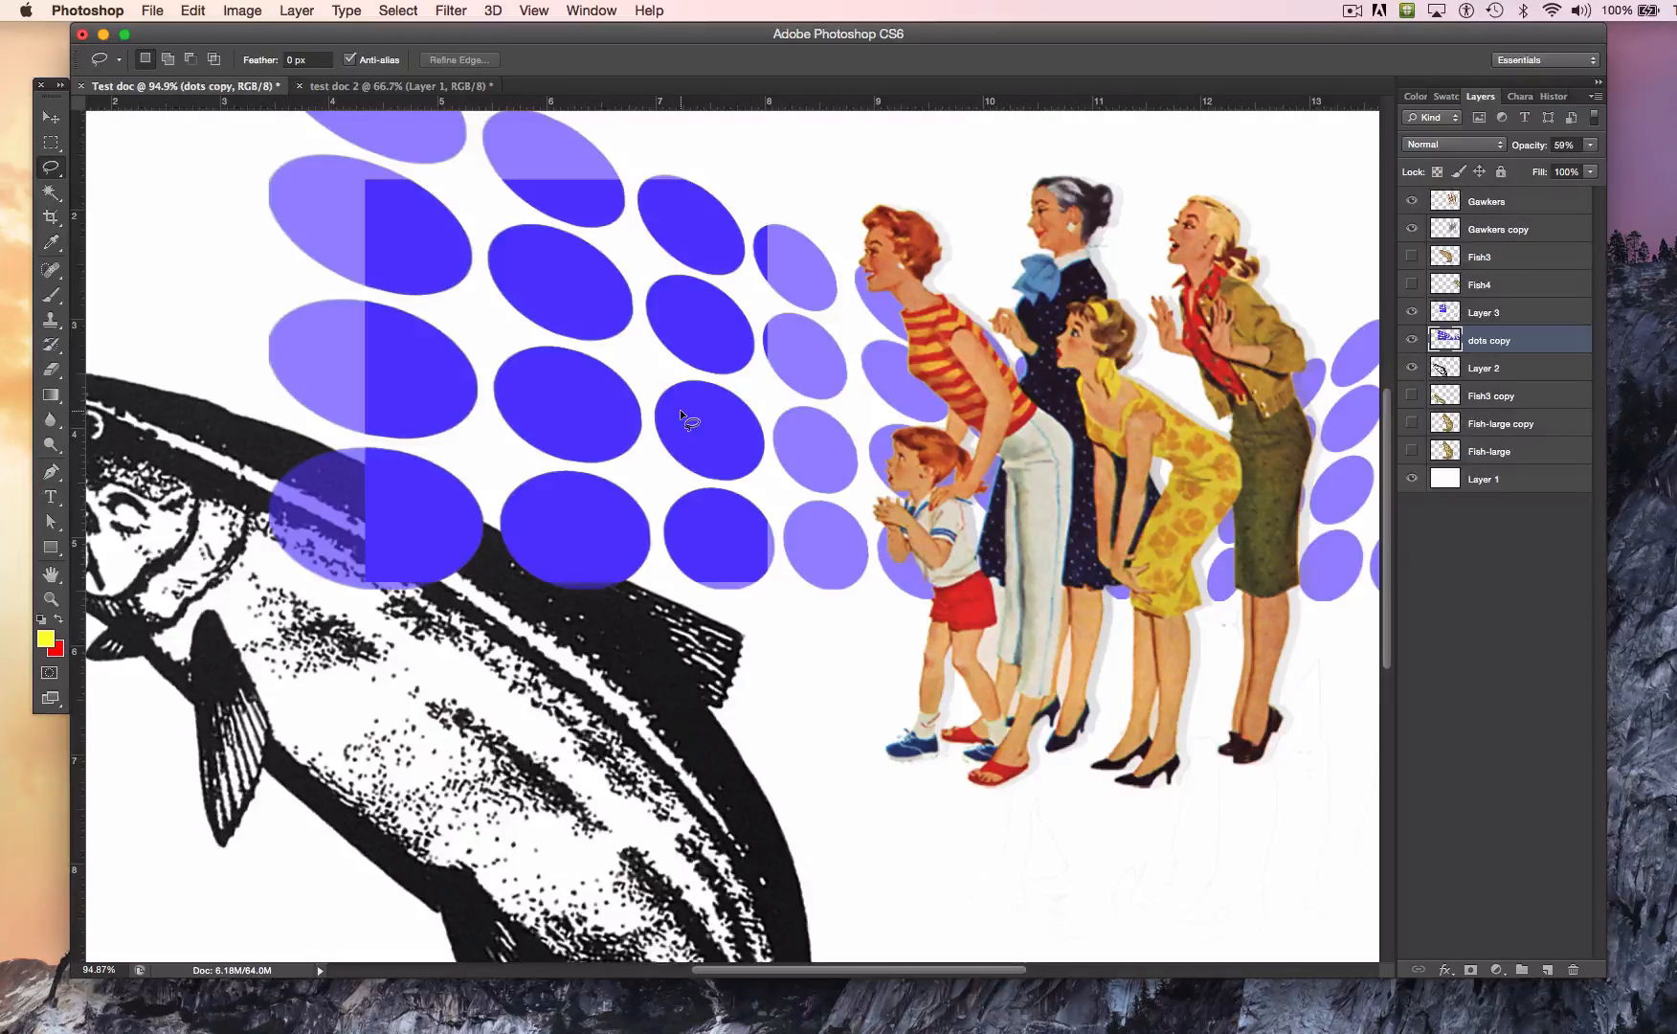
left_click_drag(57, 180, 120, 191)
left_click(308, 201)
left_click(624, 156)
left_click(691, 472)
left_click(557, 400)
left_click(553, 222)
left_click(452, 405)
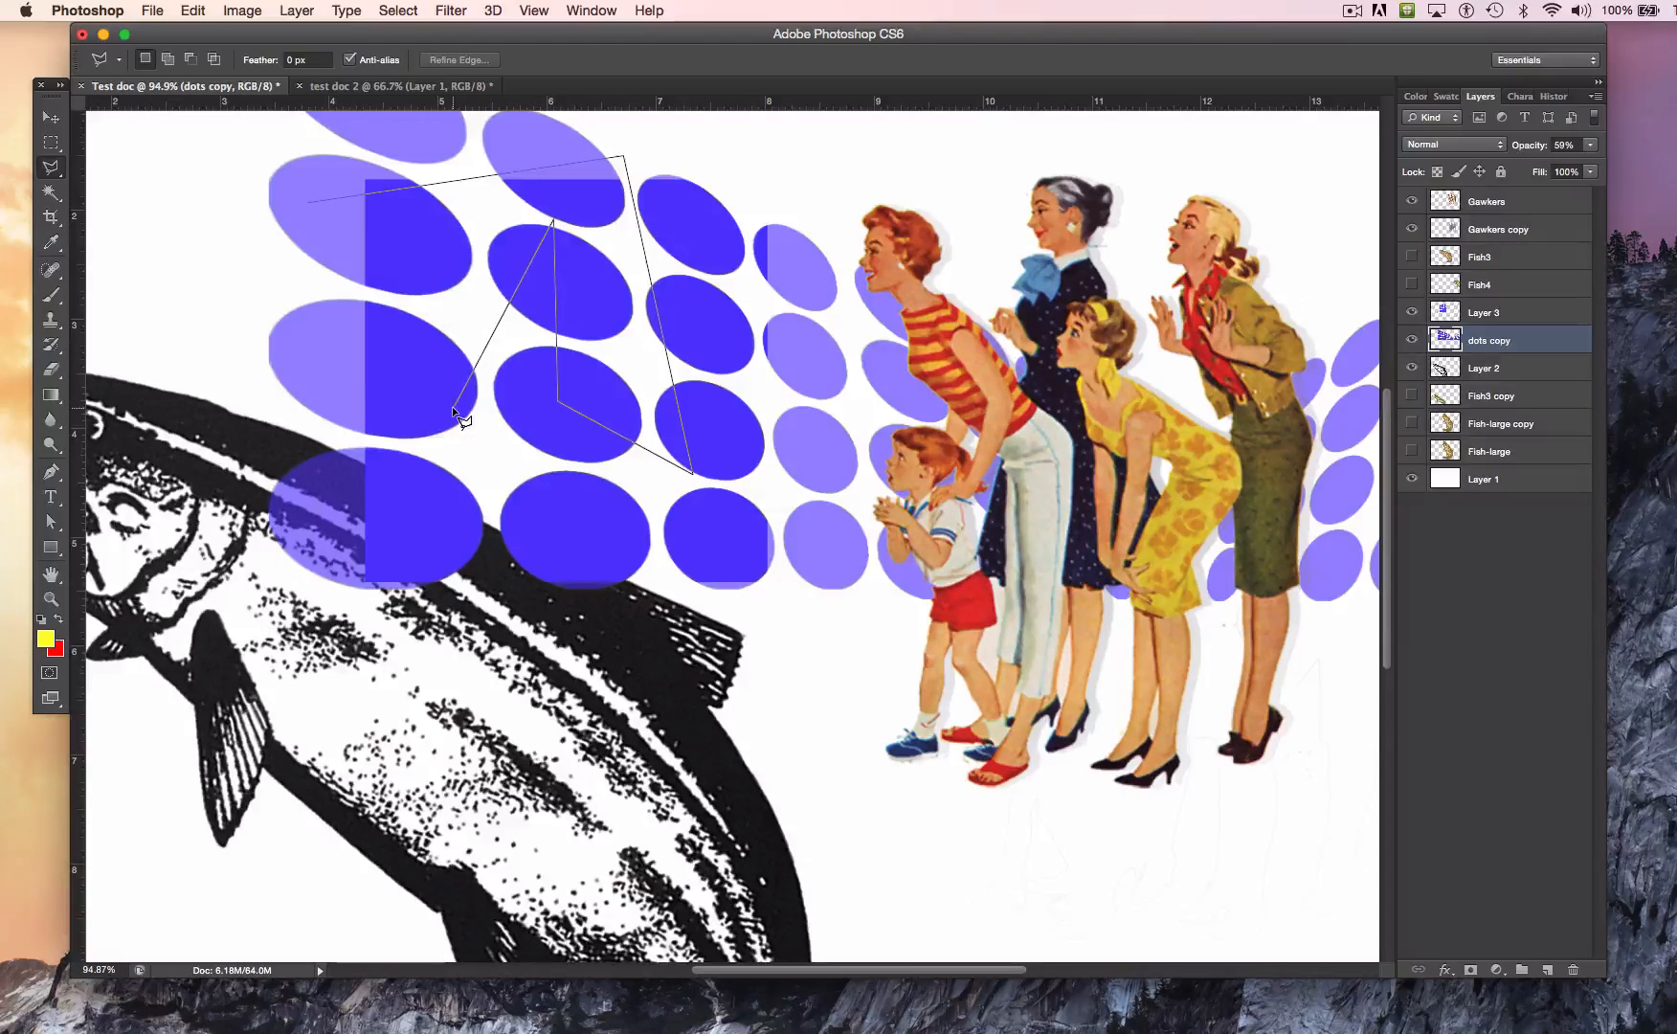
left_click(285, 355)
left_click(308, 200)
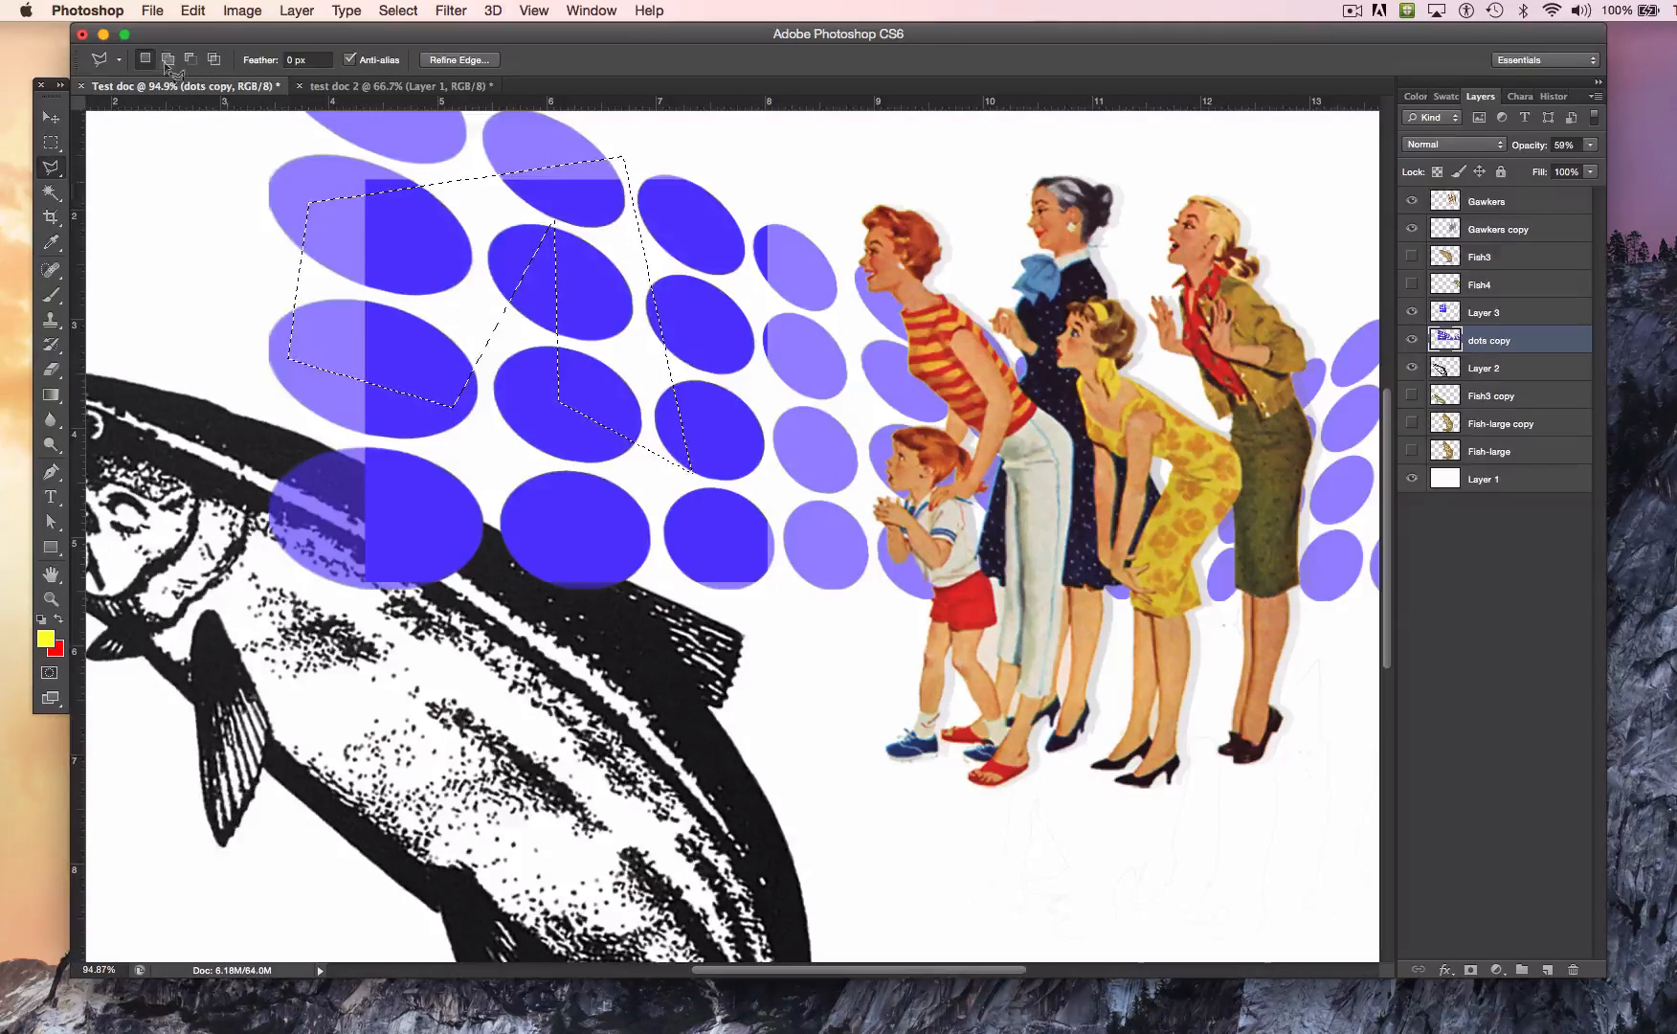
Step: Fill the polygonal selection on the dots copy layer with 50% Gray in Normal mode at 100% opacity, keeping the selection active
left_click(193, 11)
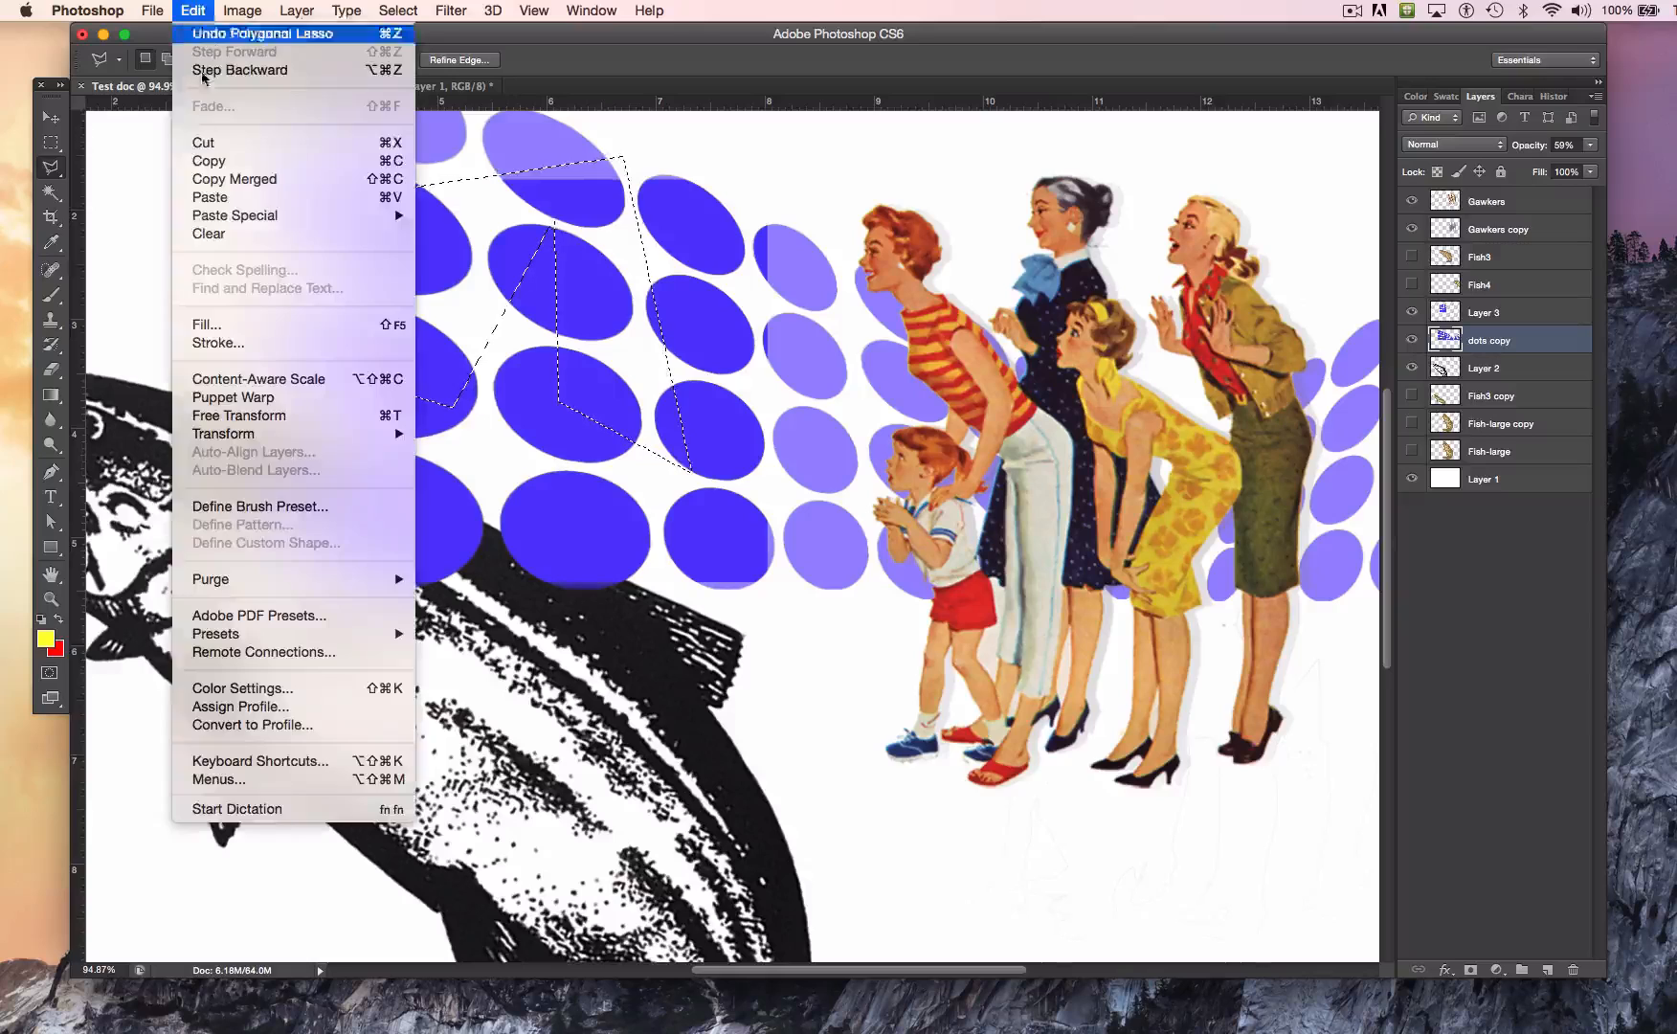
left_click(317, 326)
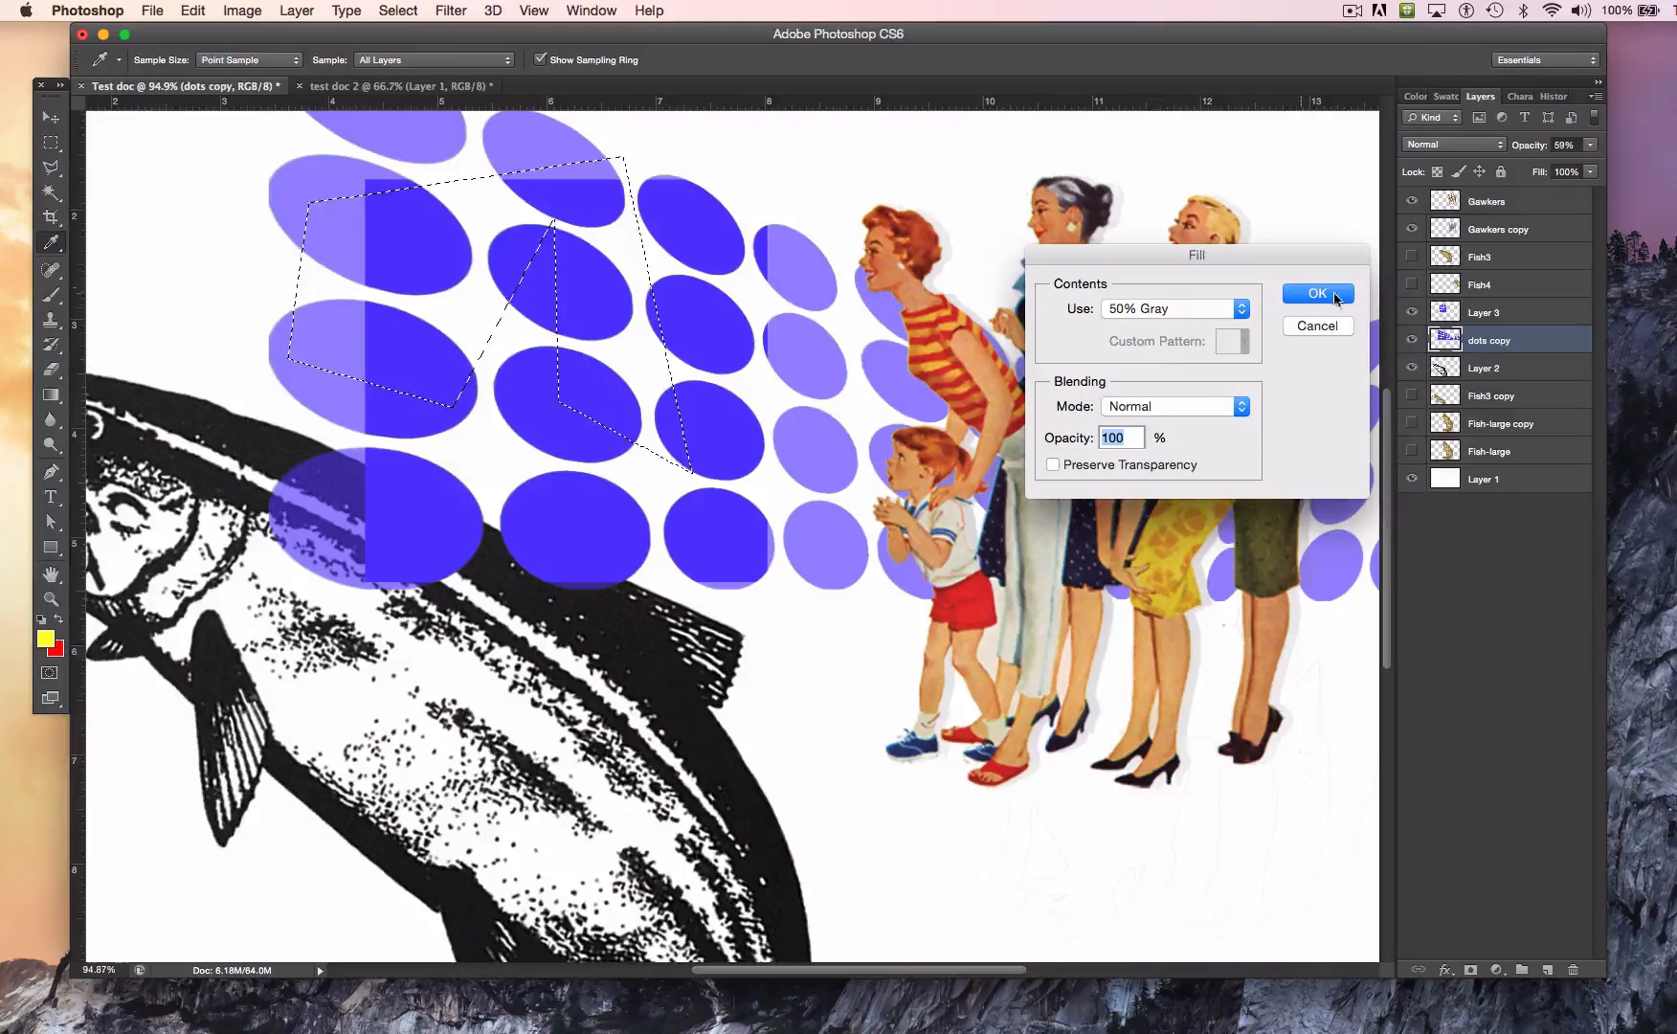
left_click(1327, 294)
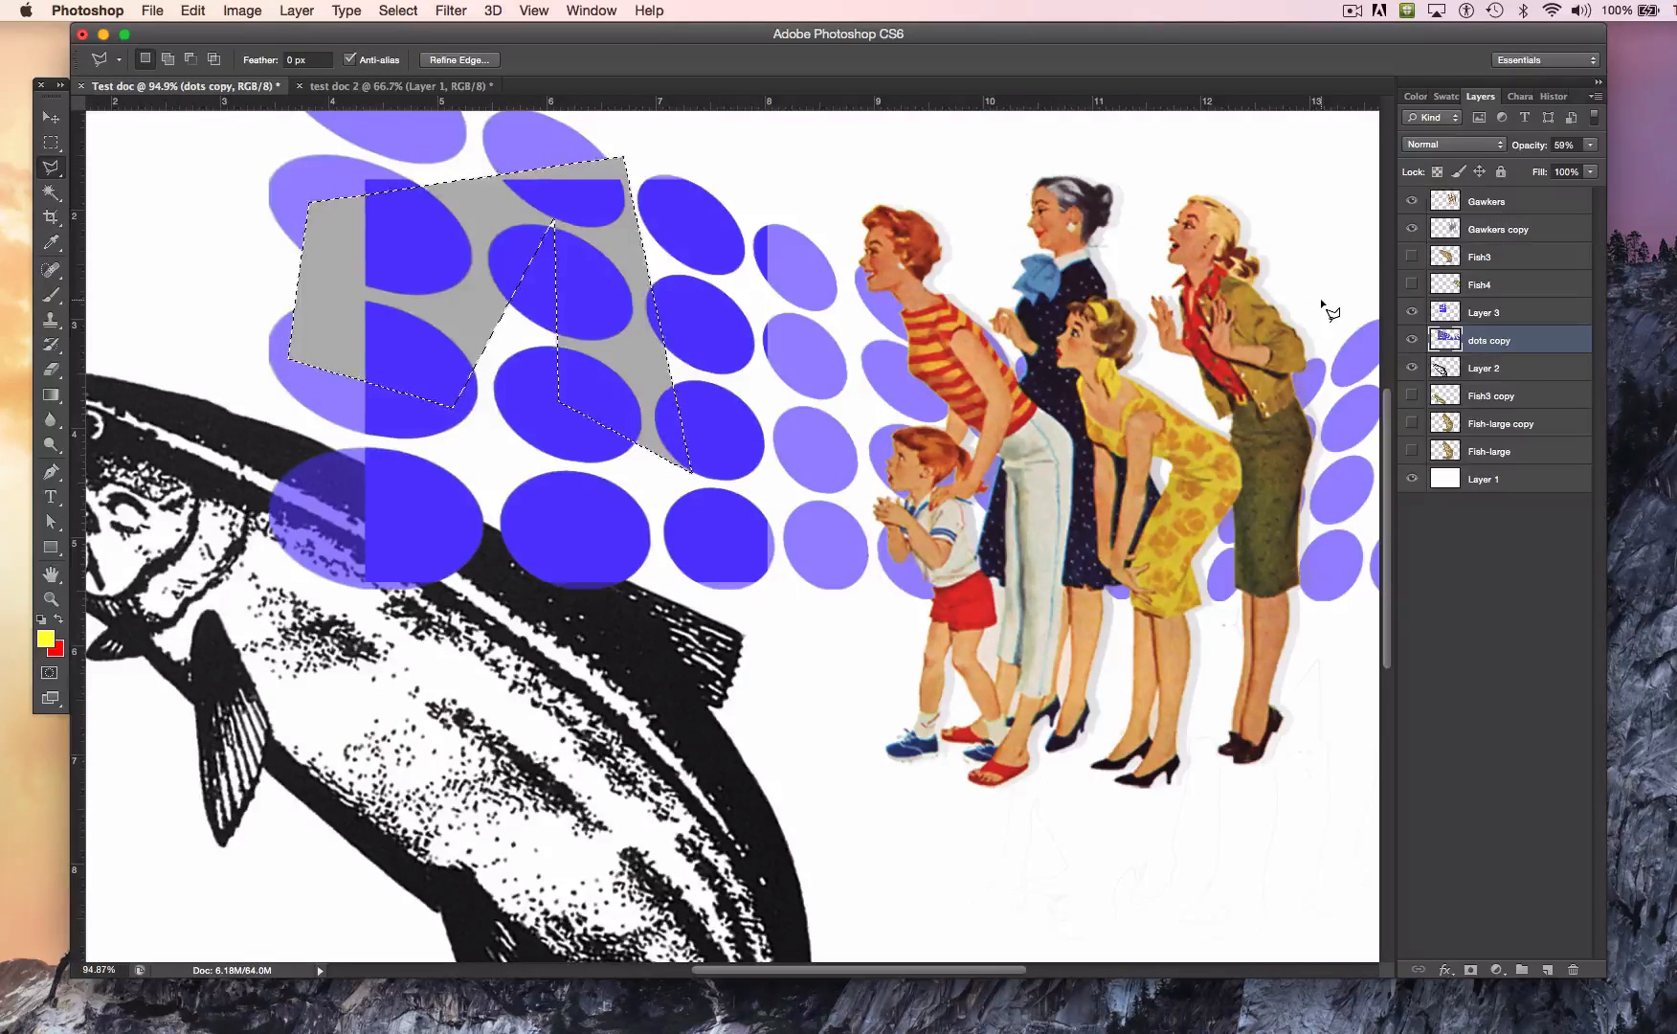
key("super+d")
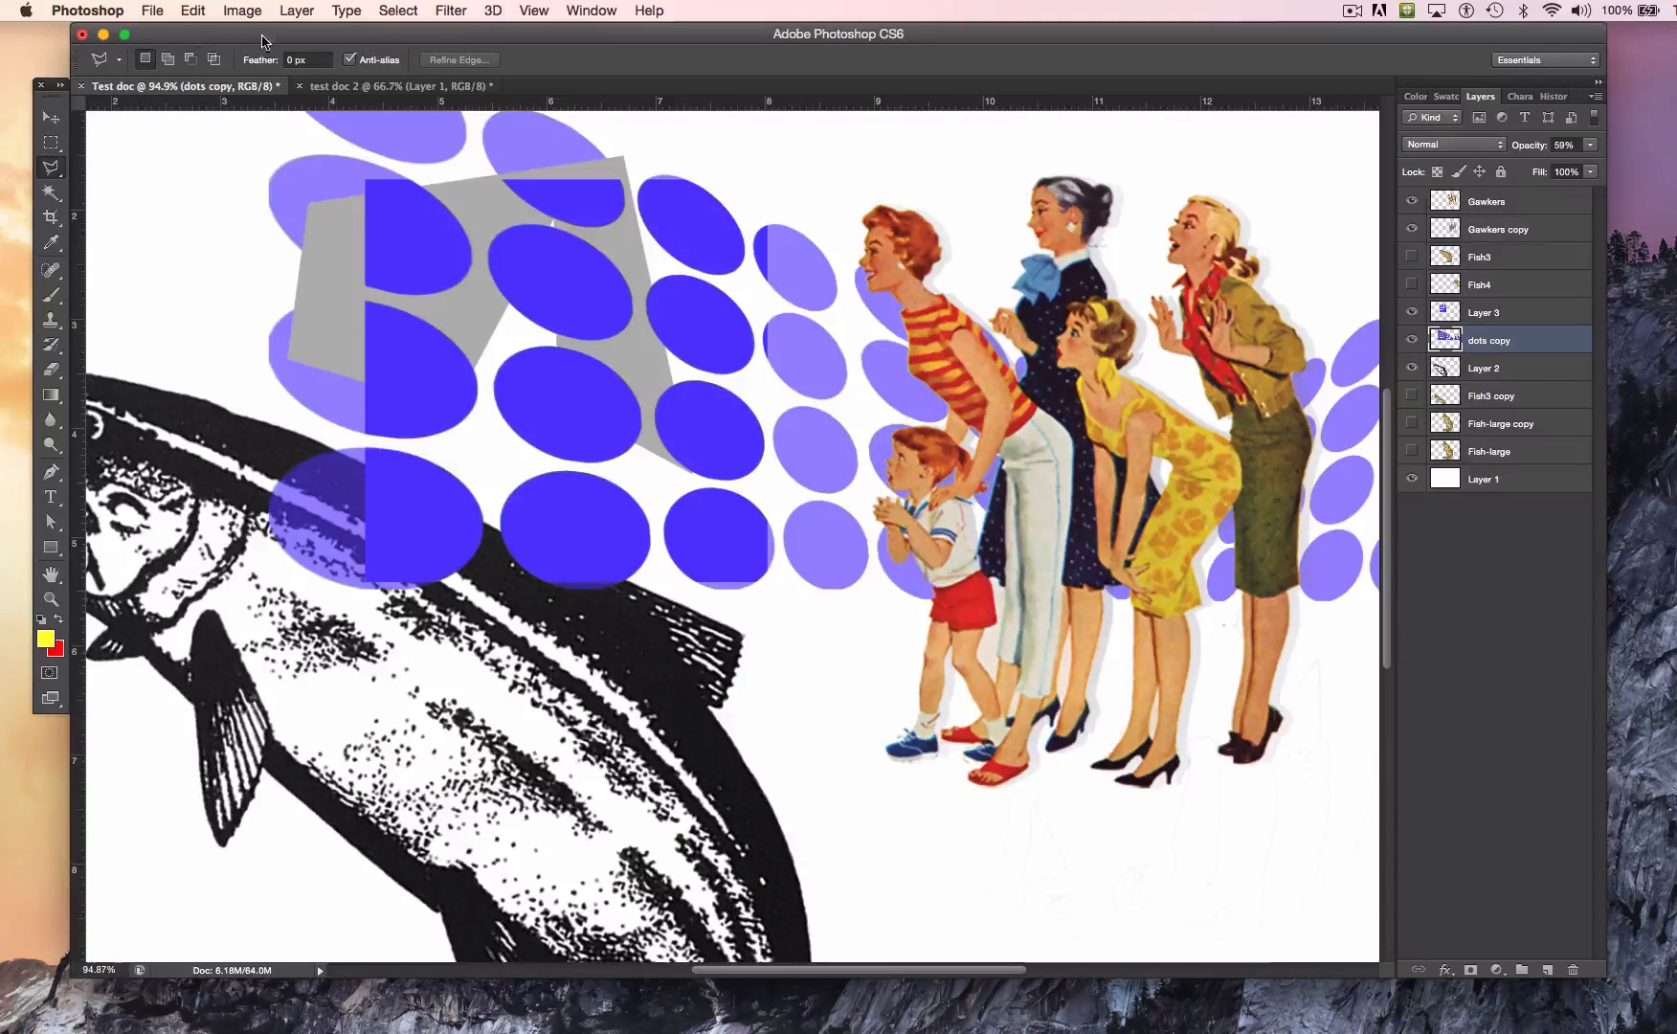
left_click(196, 9)
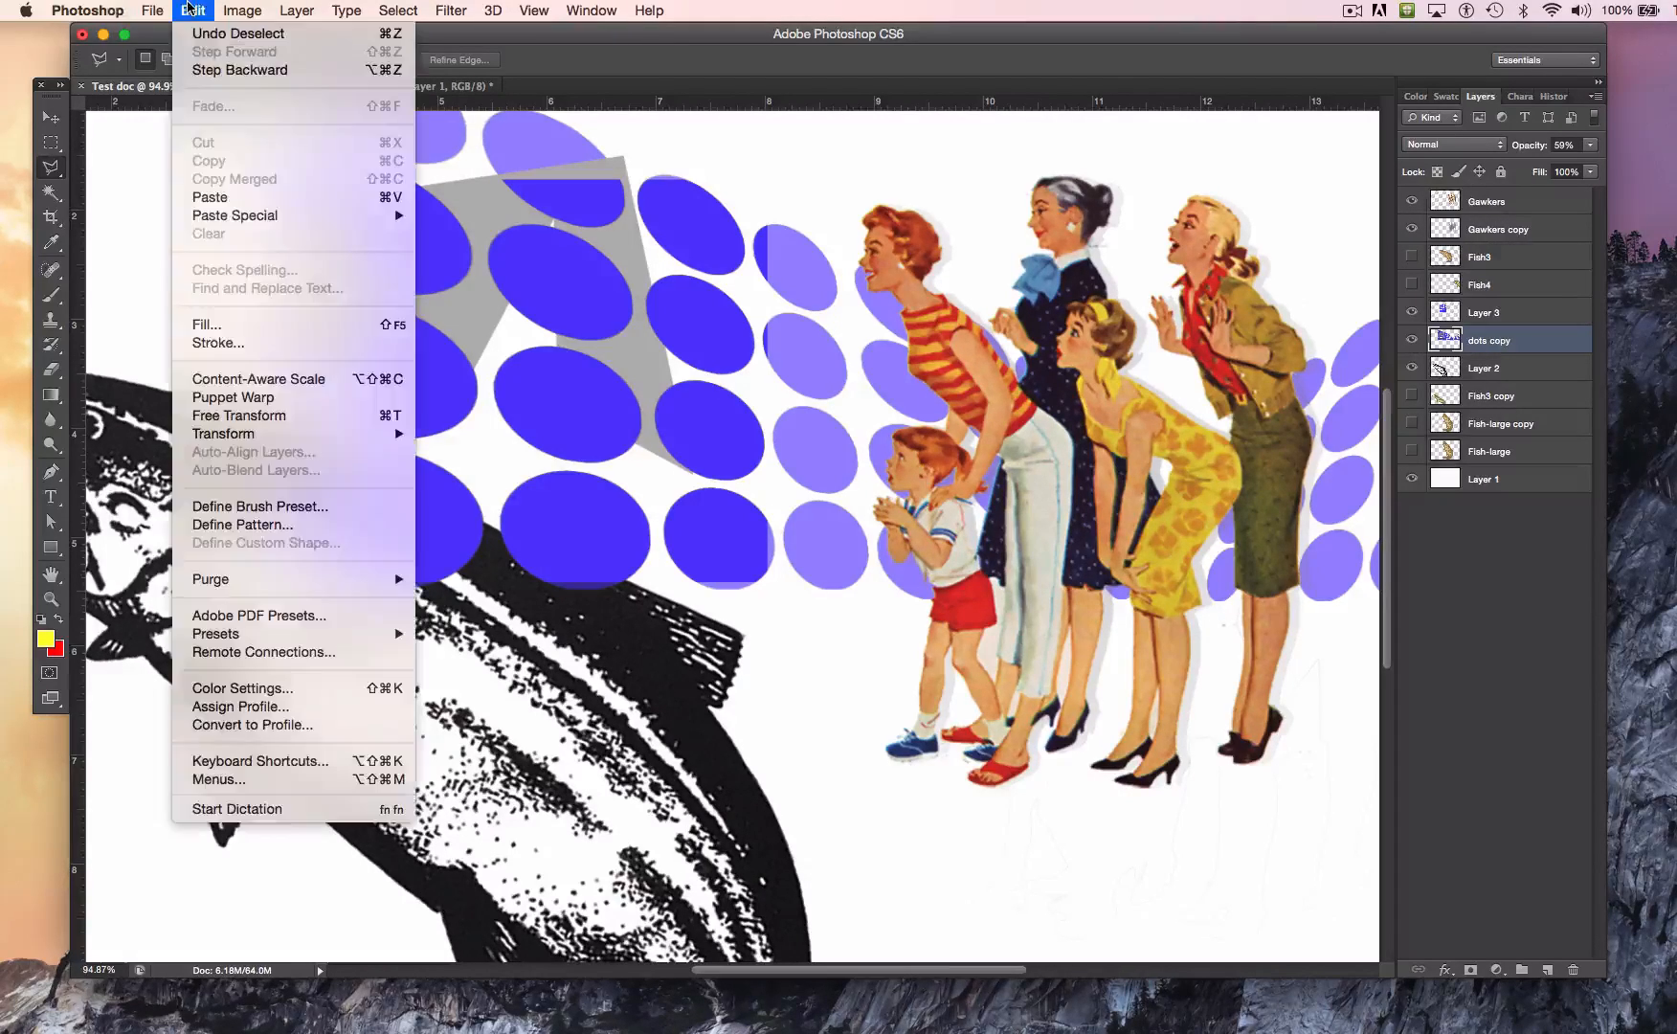
left_click(216, 36)
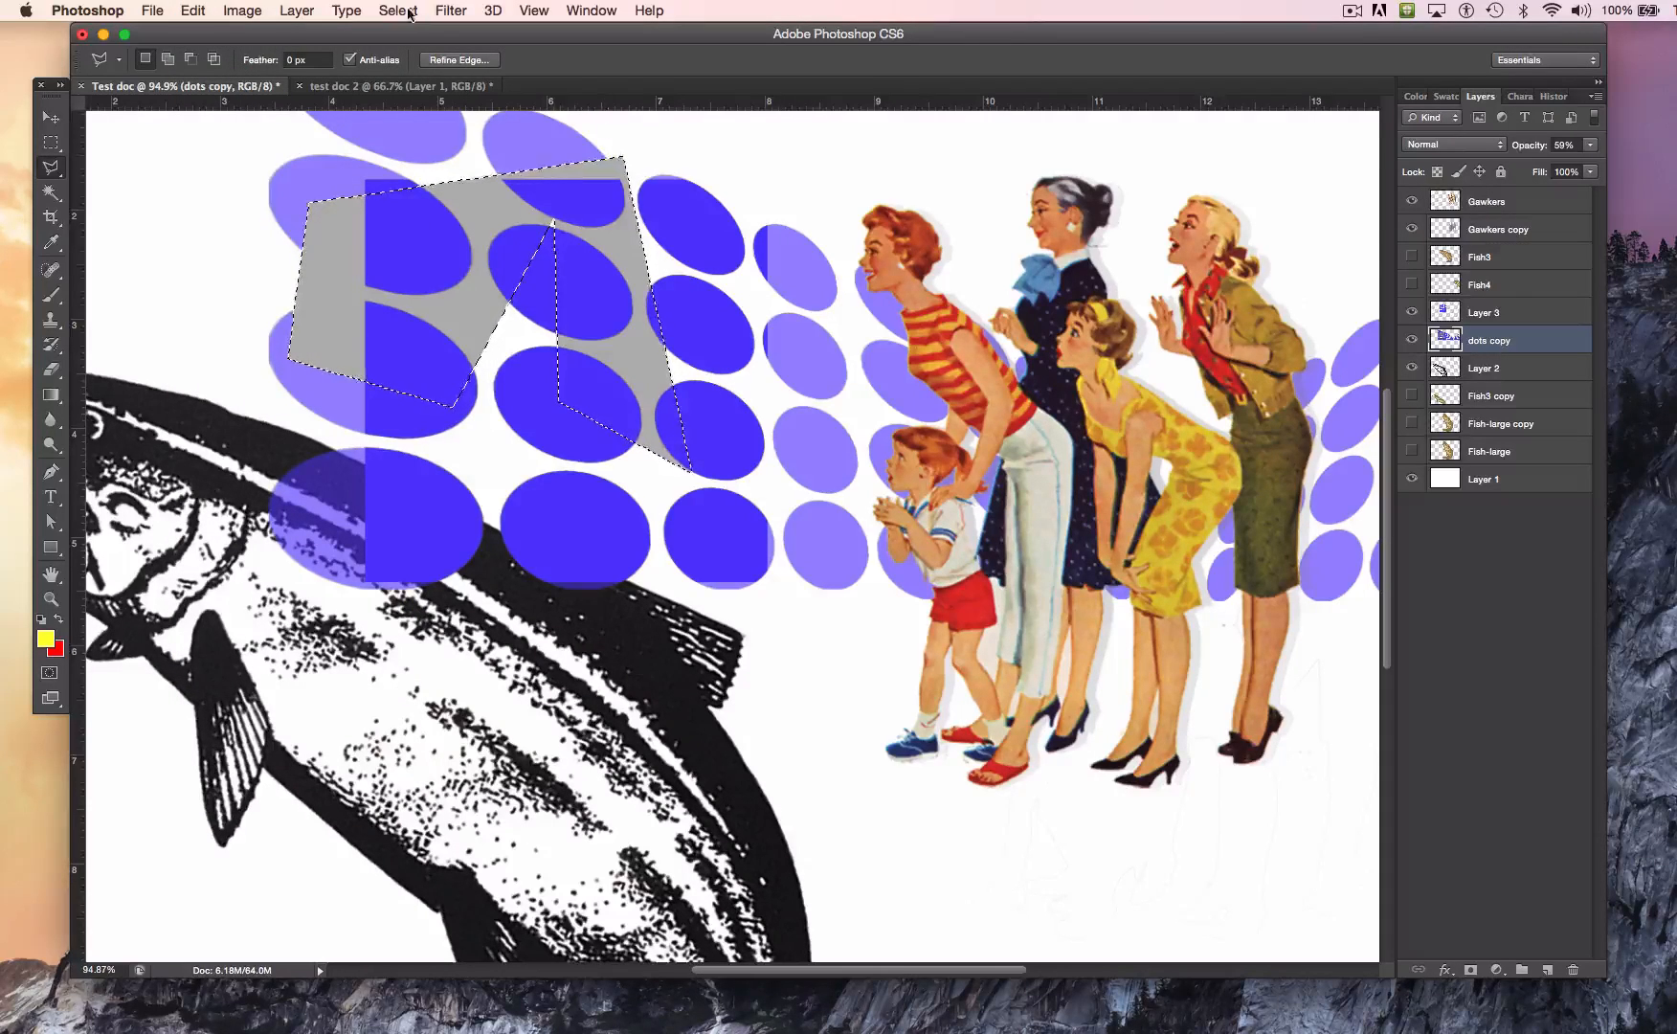
Step: Revert the document history to the Polygonal Lasso state to remove the gray fill
left_click(189, 10)
left_click(238, 158)
left_click(591, 11)
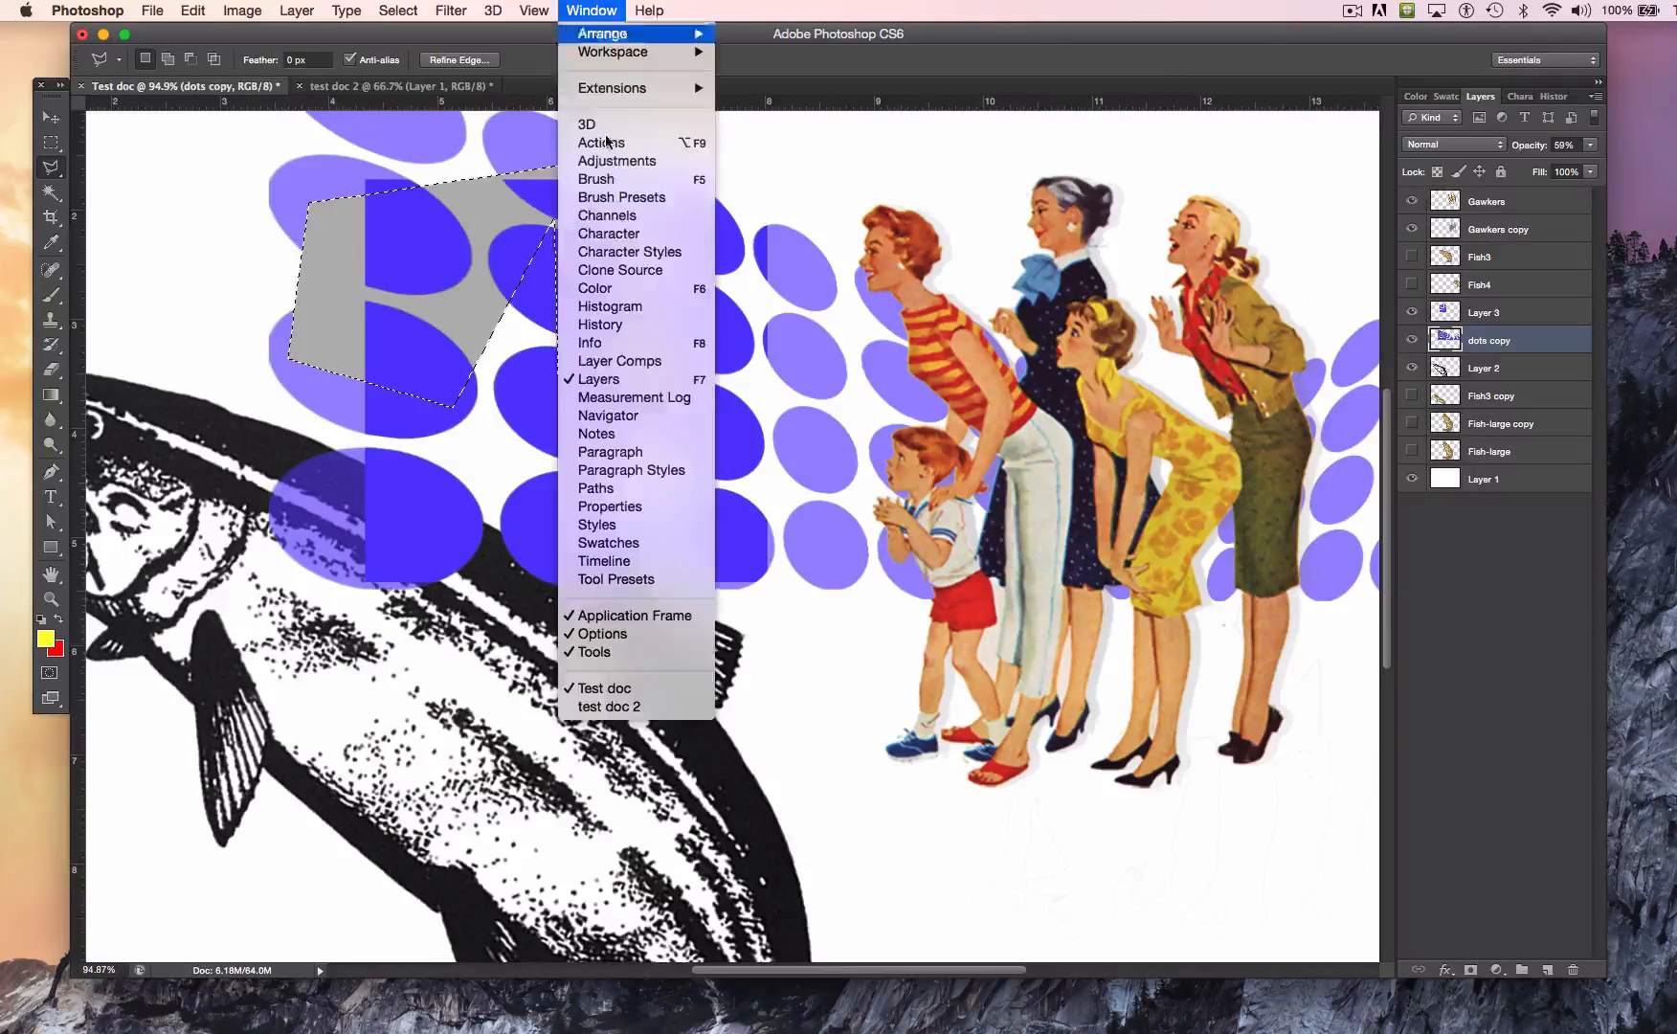
left_click(688, 325)
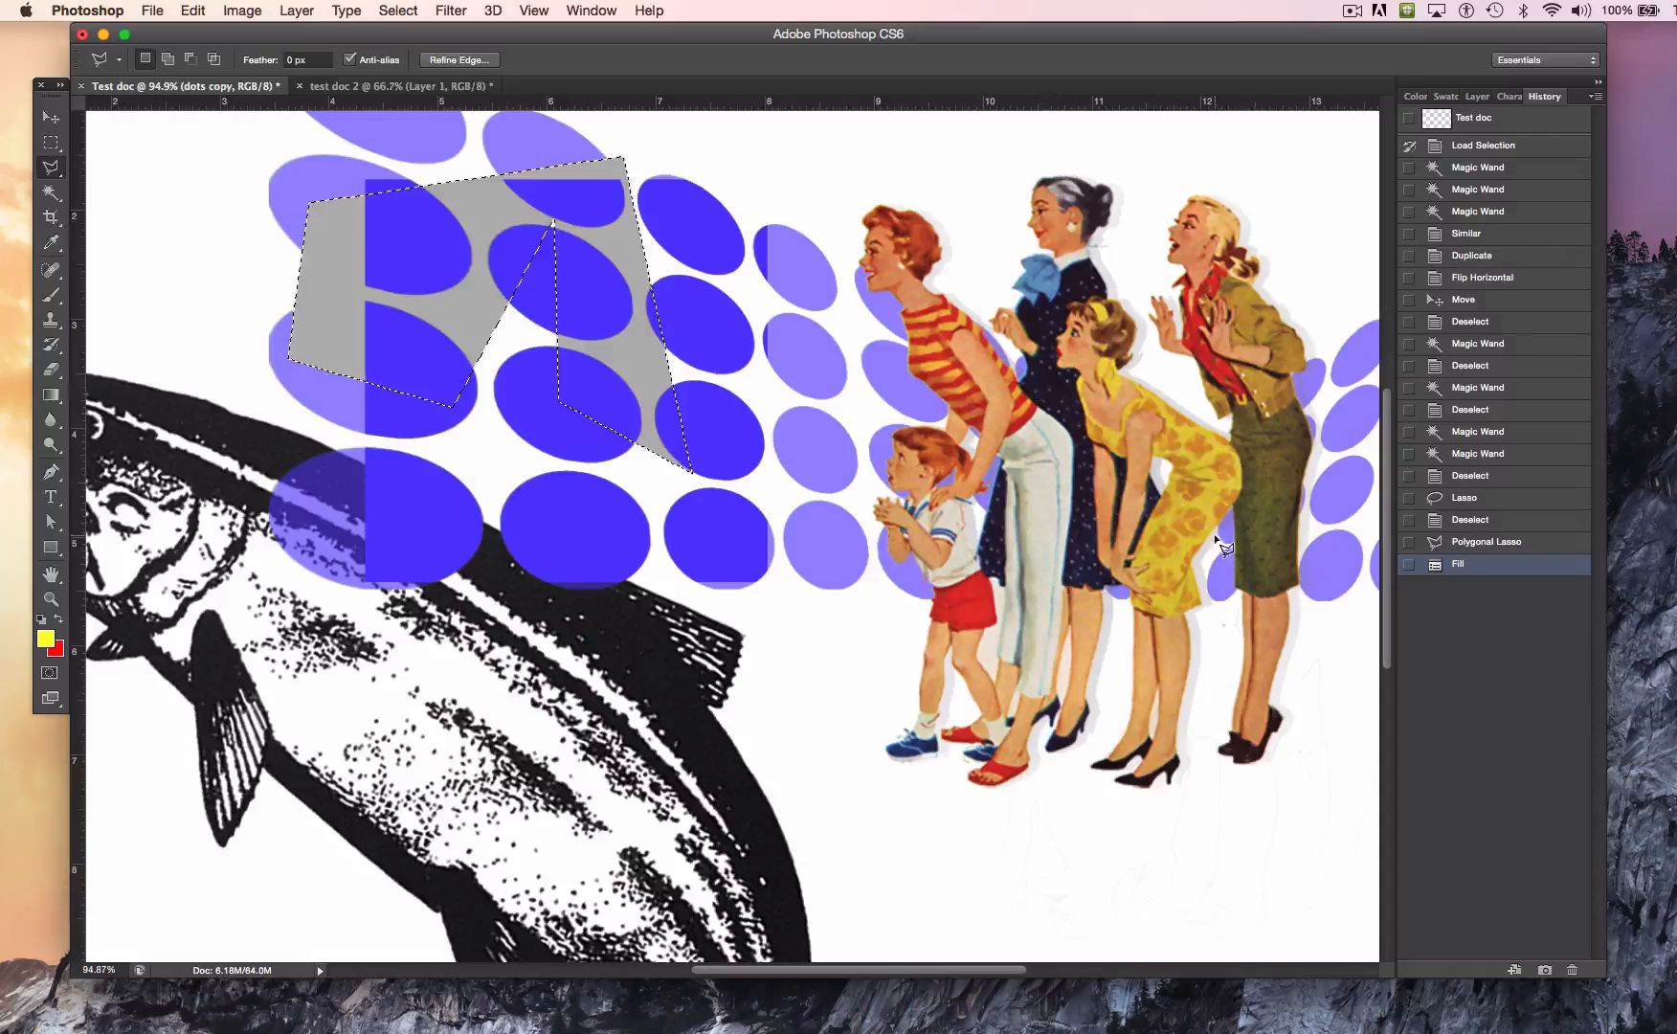
left_click(1479, 543)
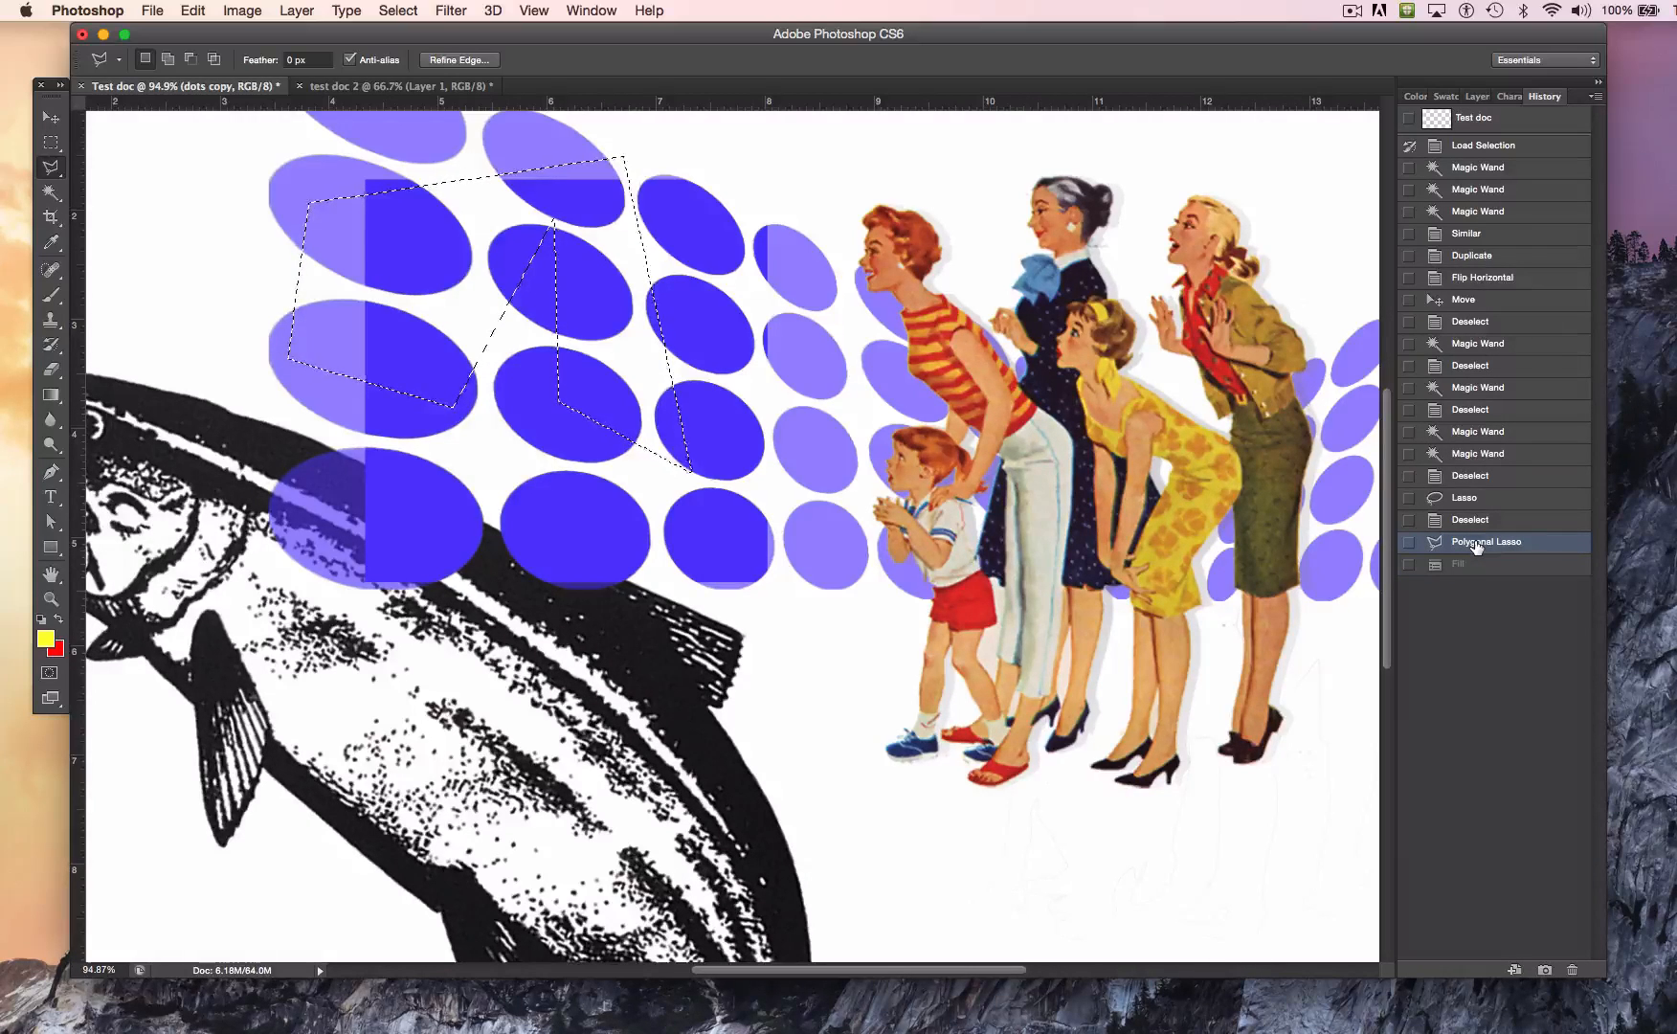
Step: Create a new layer named "shape x" directly above the dots copy layer
left_click(1474, 97)
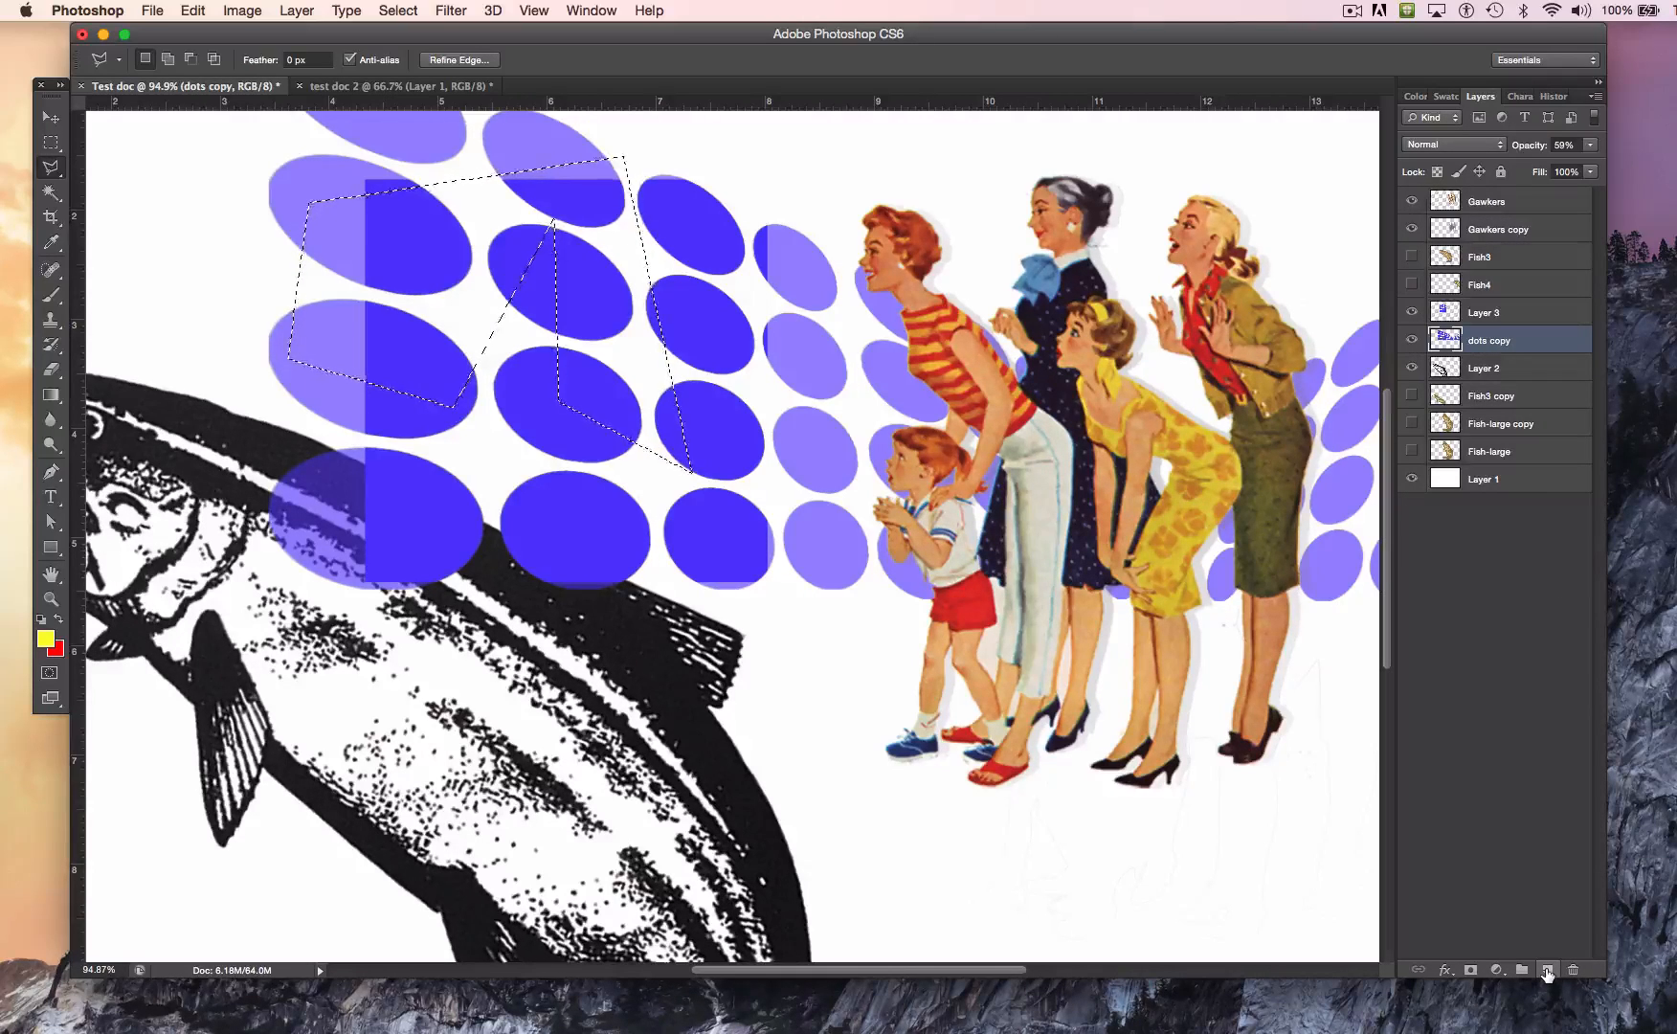
left_click(1597, 98)
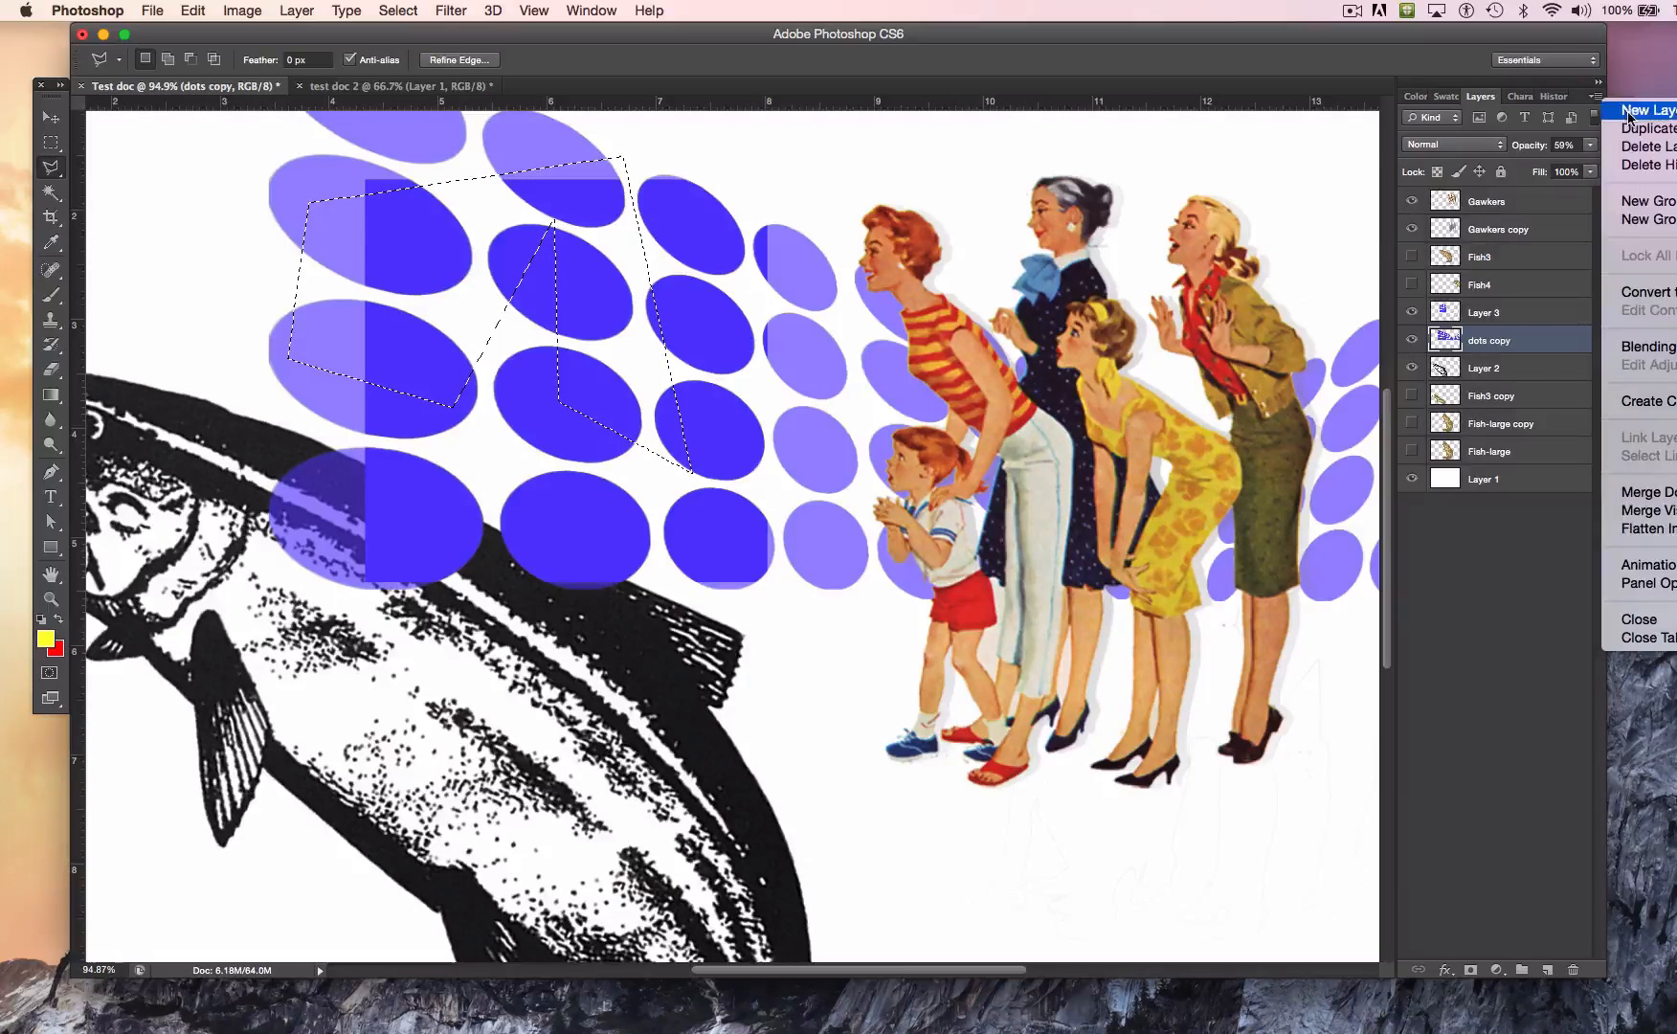
left_click(1631, 115)
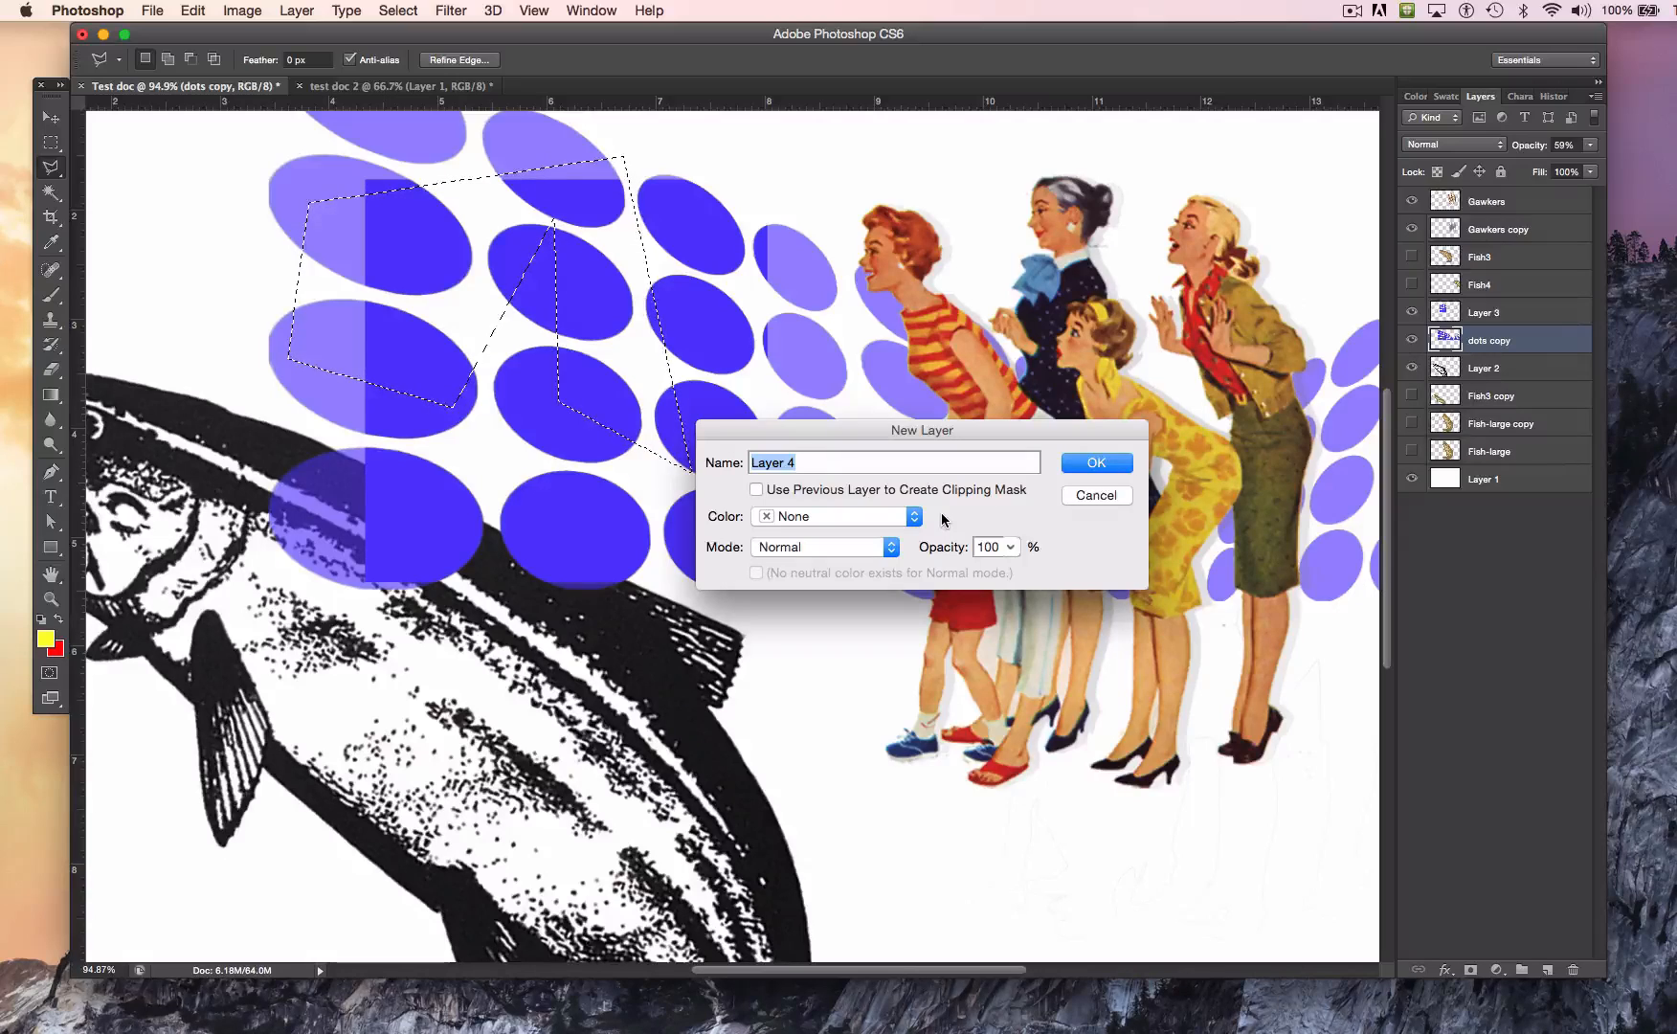
type("shape x")
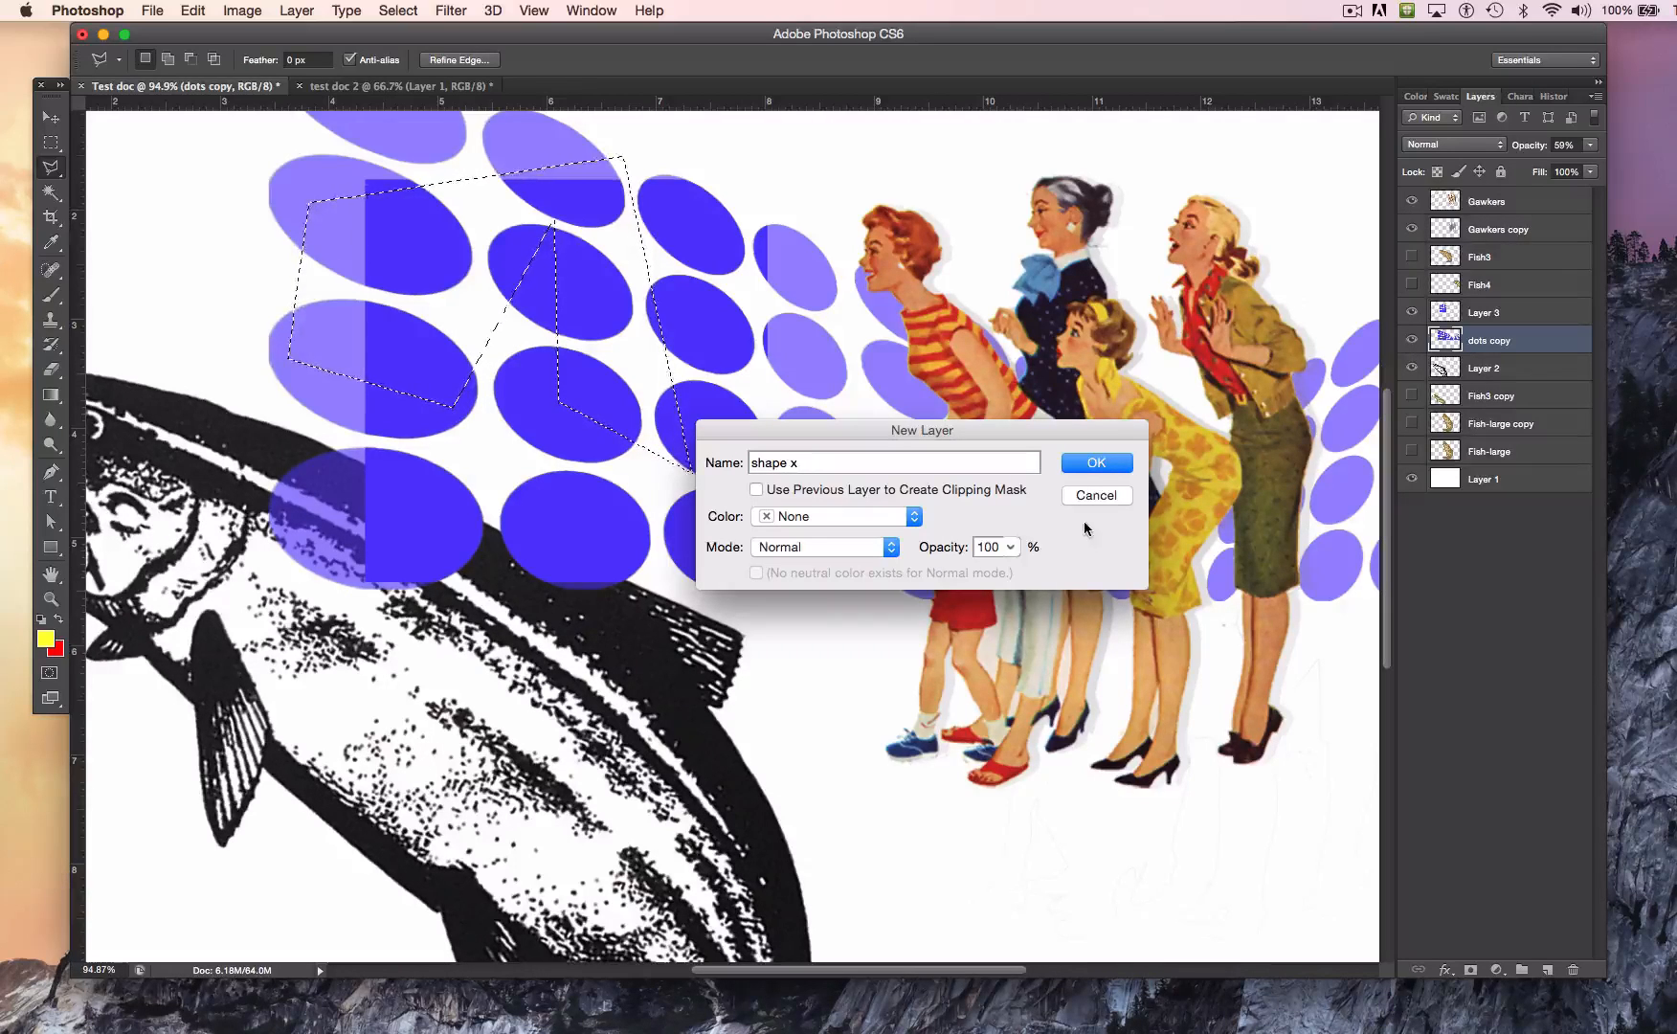
left_click(1094, 469)
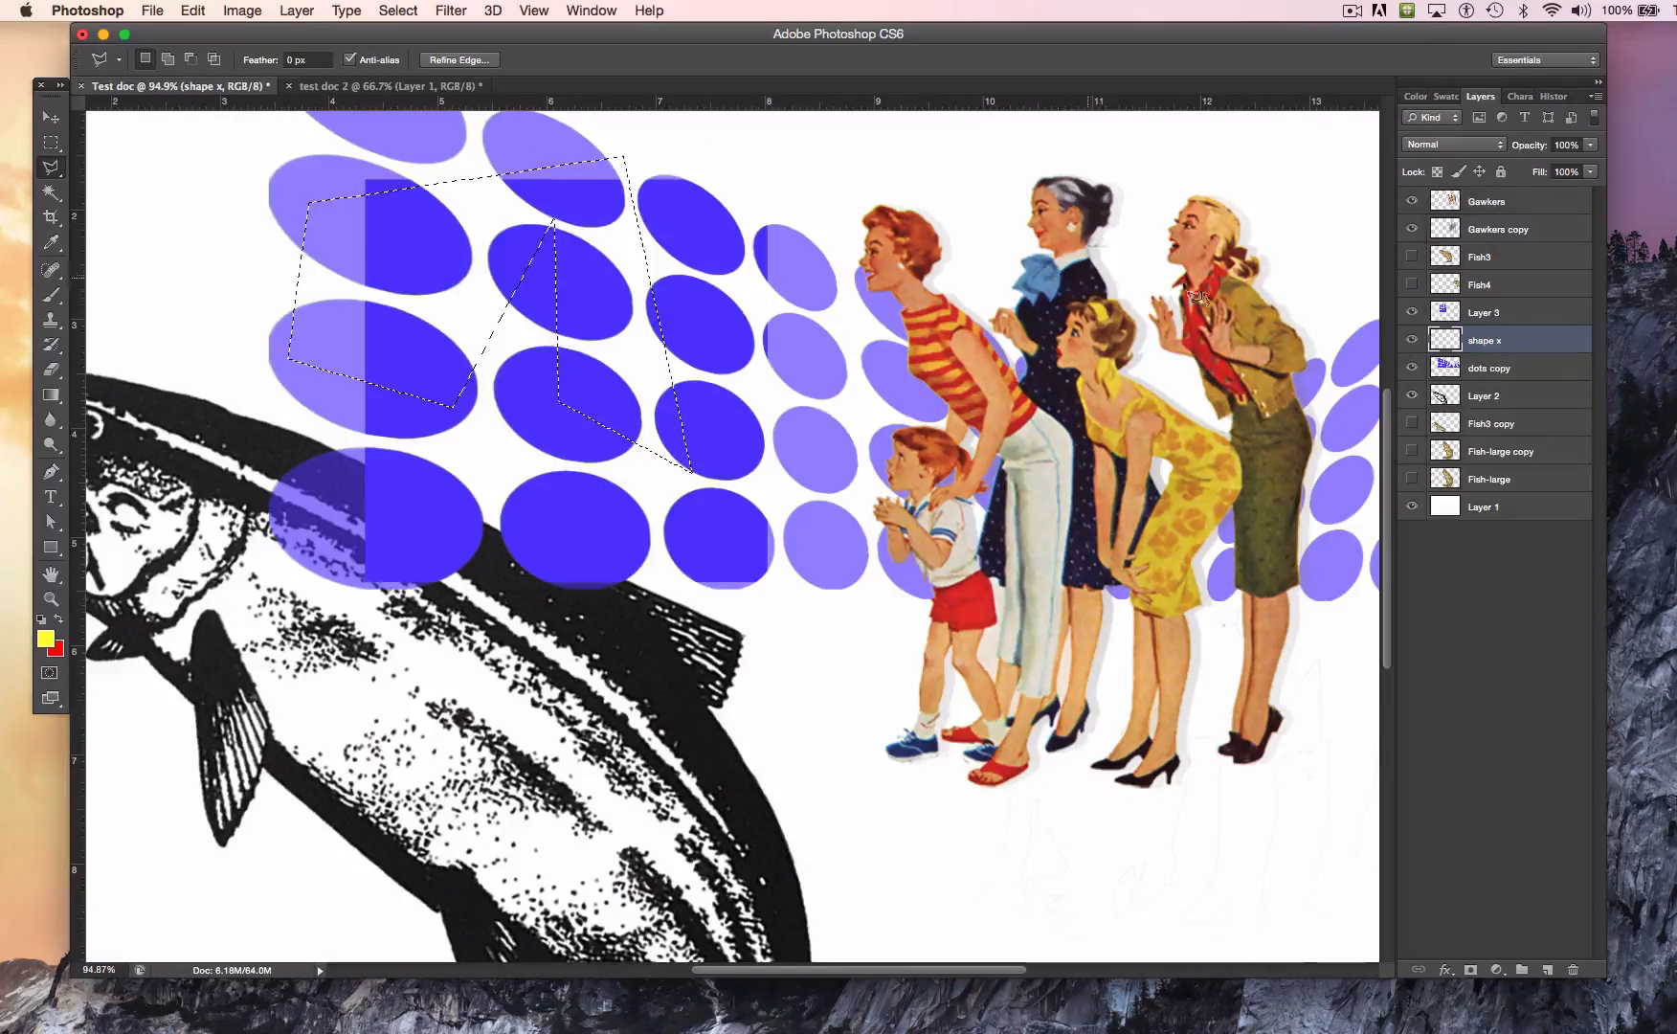
Step: Fill the polygonal selection on the shape x layer with 50% Gray and set the layer's opacity to 63%
left_click(192, 10)
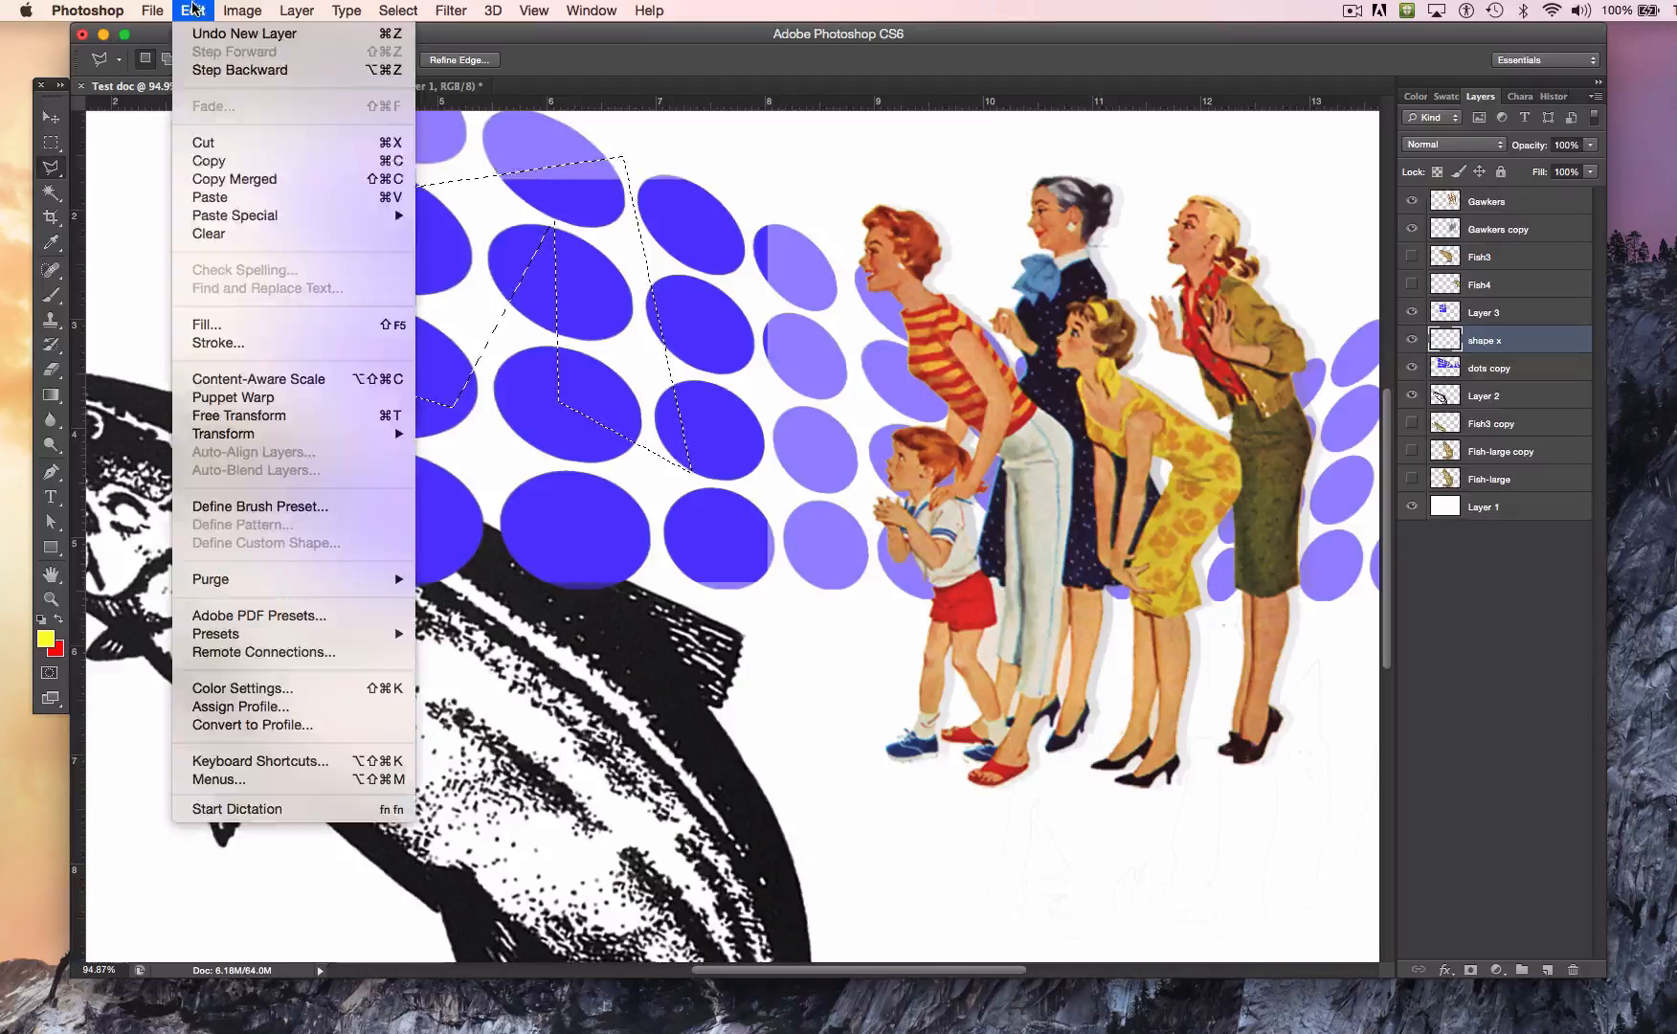
left_click(309, 326)
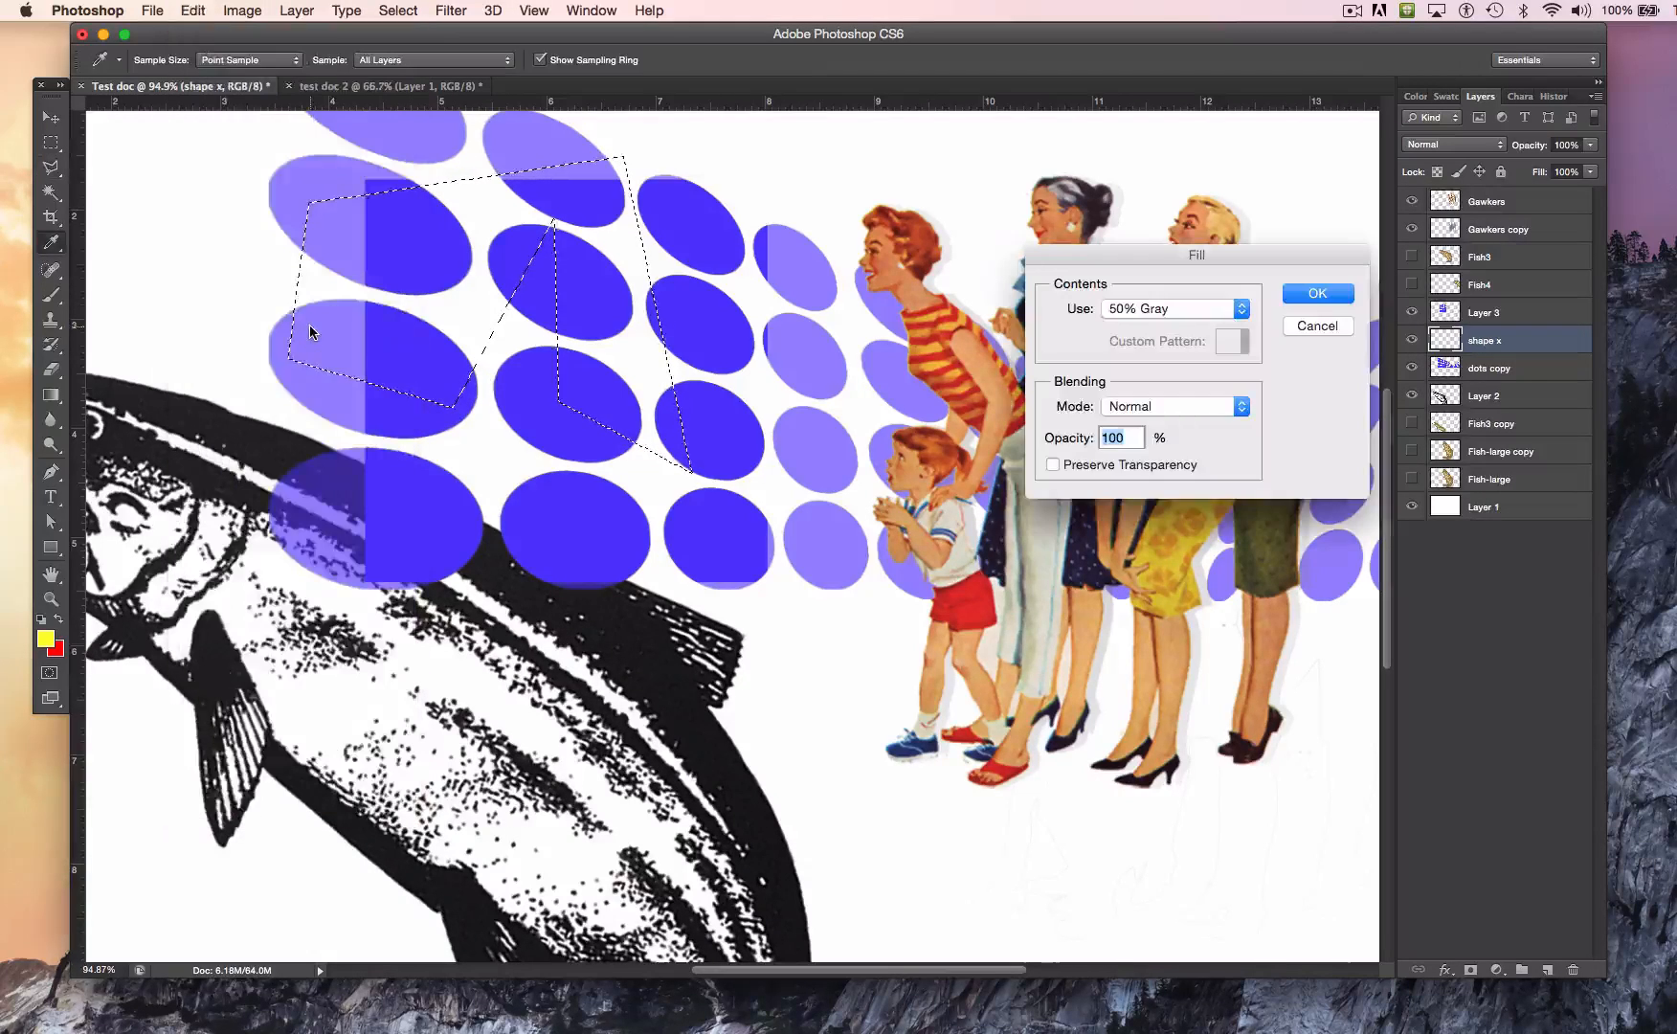
key("Return")
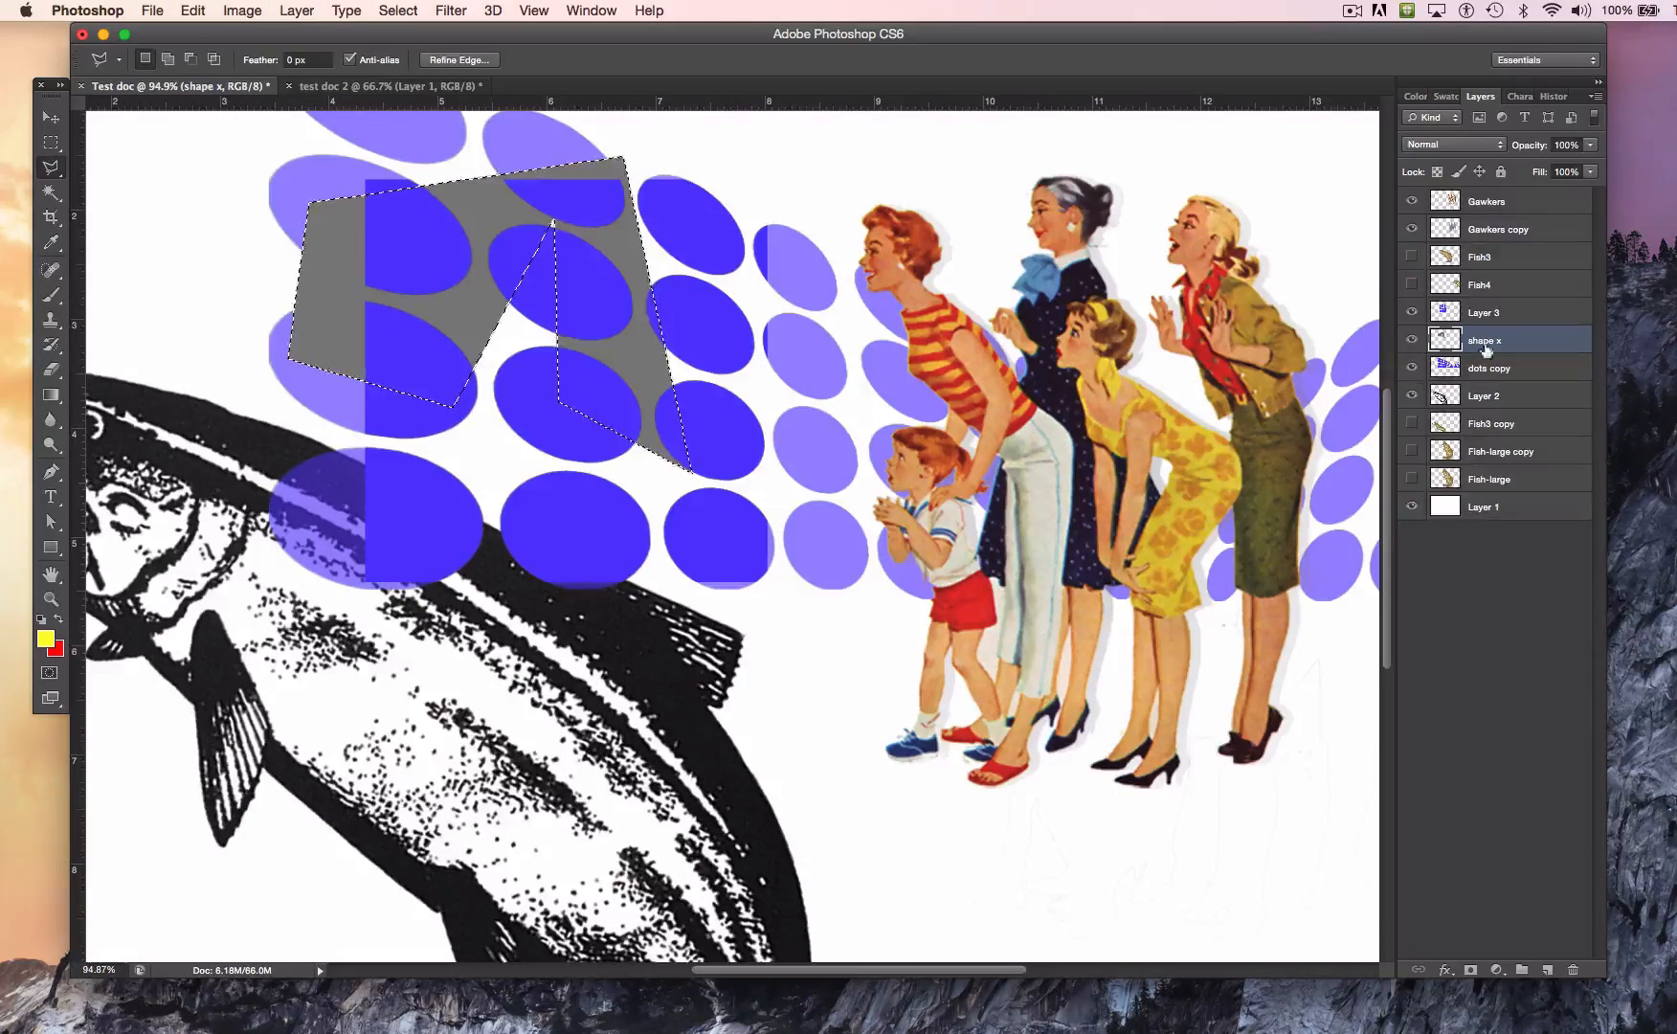
left_click(1589, 146)
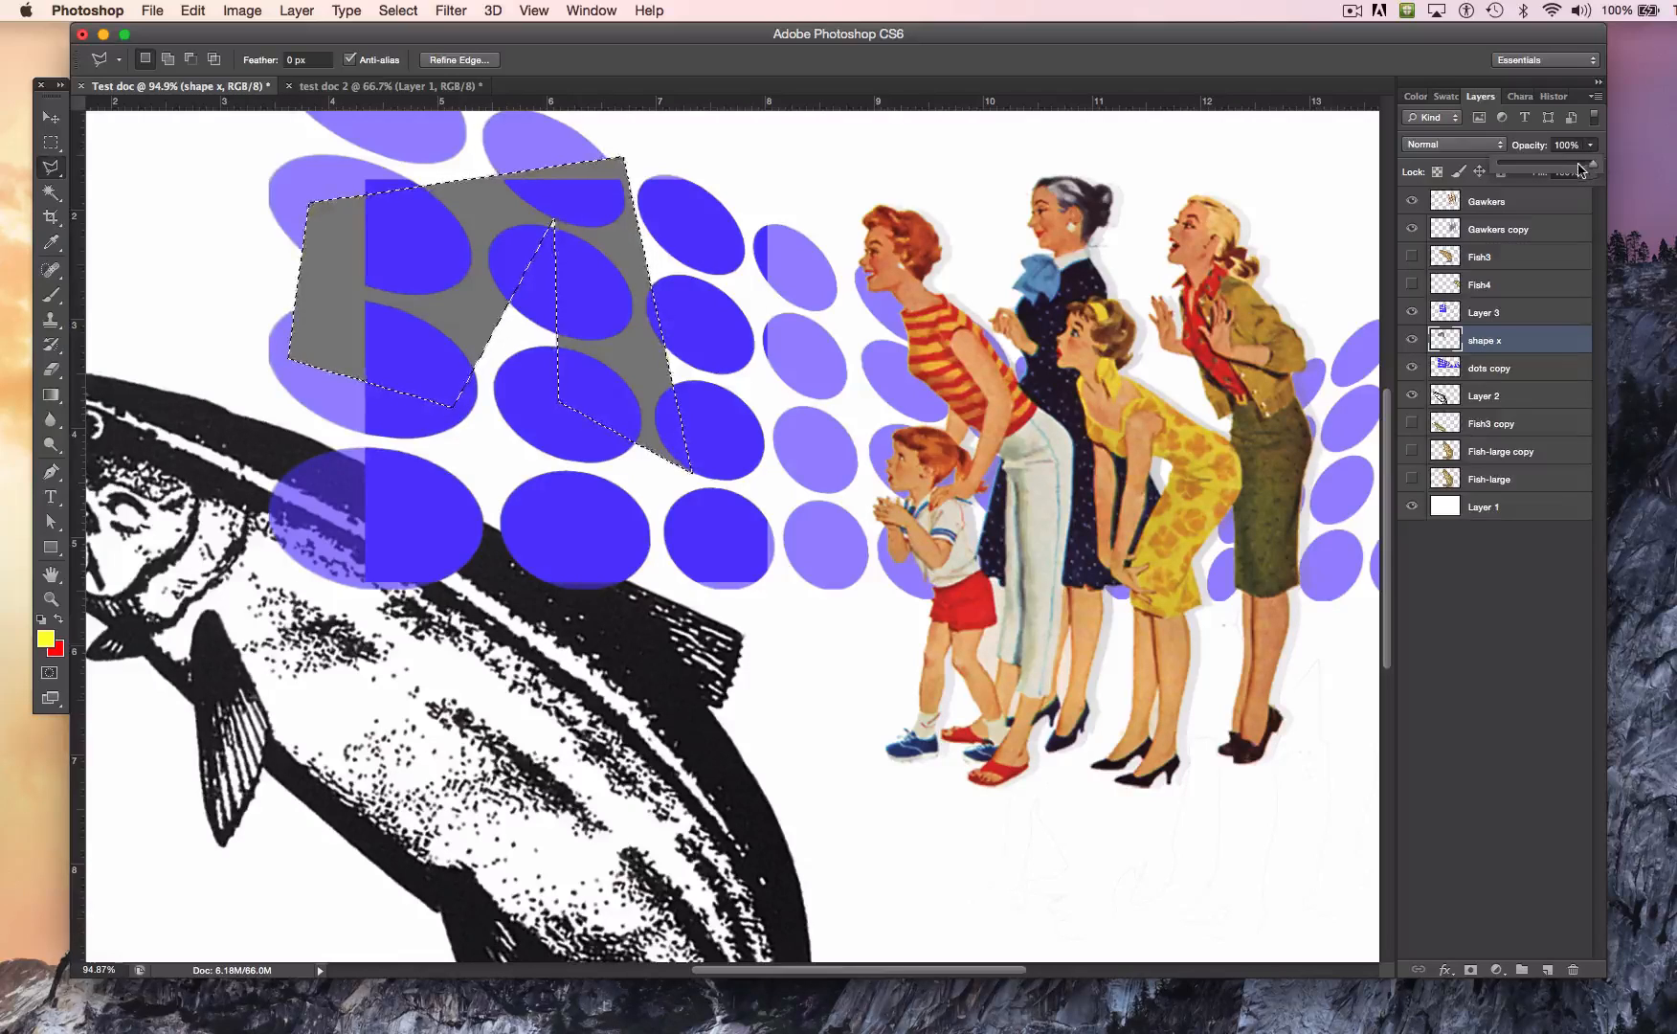
left_click_drag(1591, 166, 1558, 169)
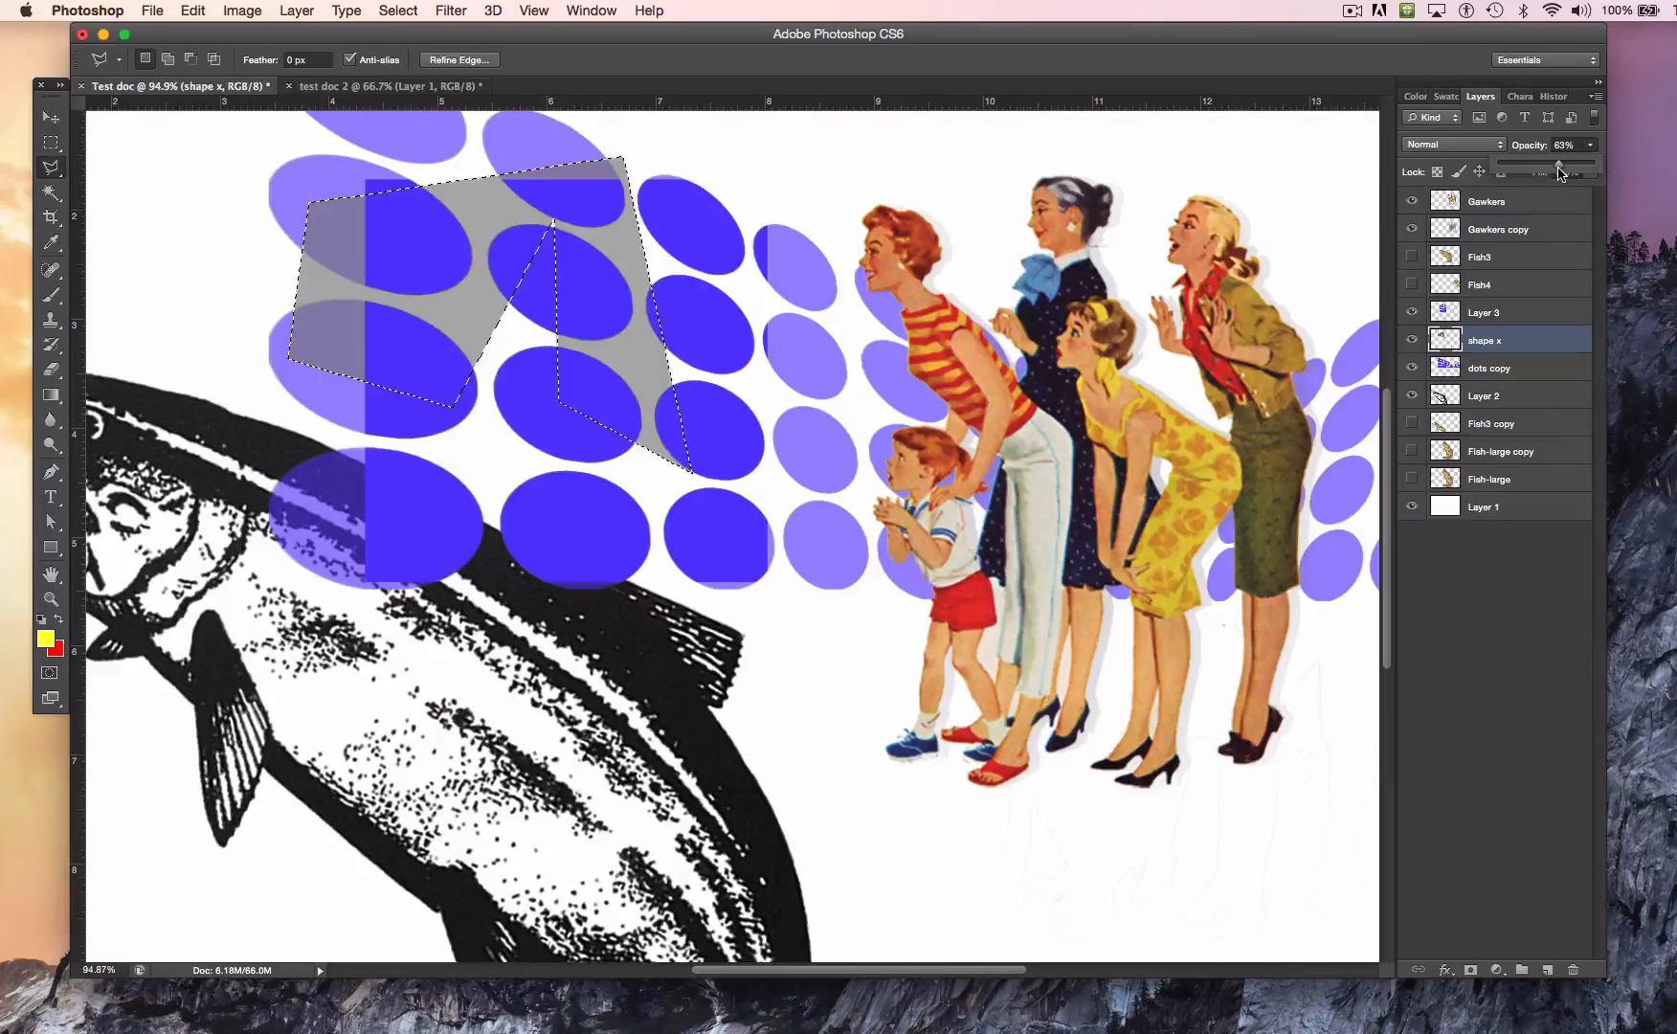
Step: Clear the polygonal selection and toggle the shape x layer's visibility to compare, leaving the layer hidden
left_click(1409, 343)
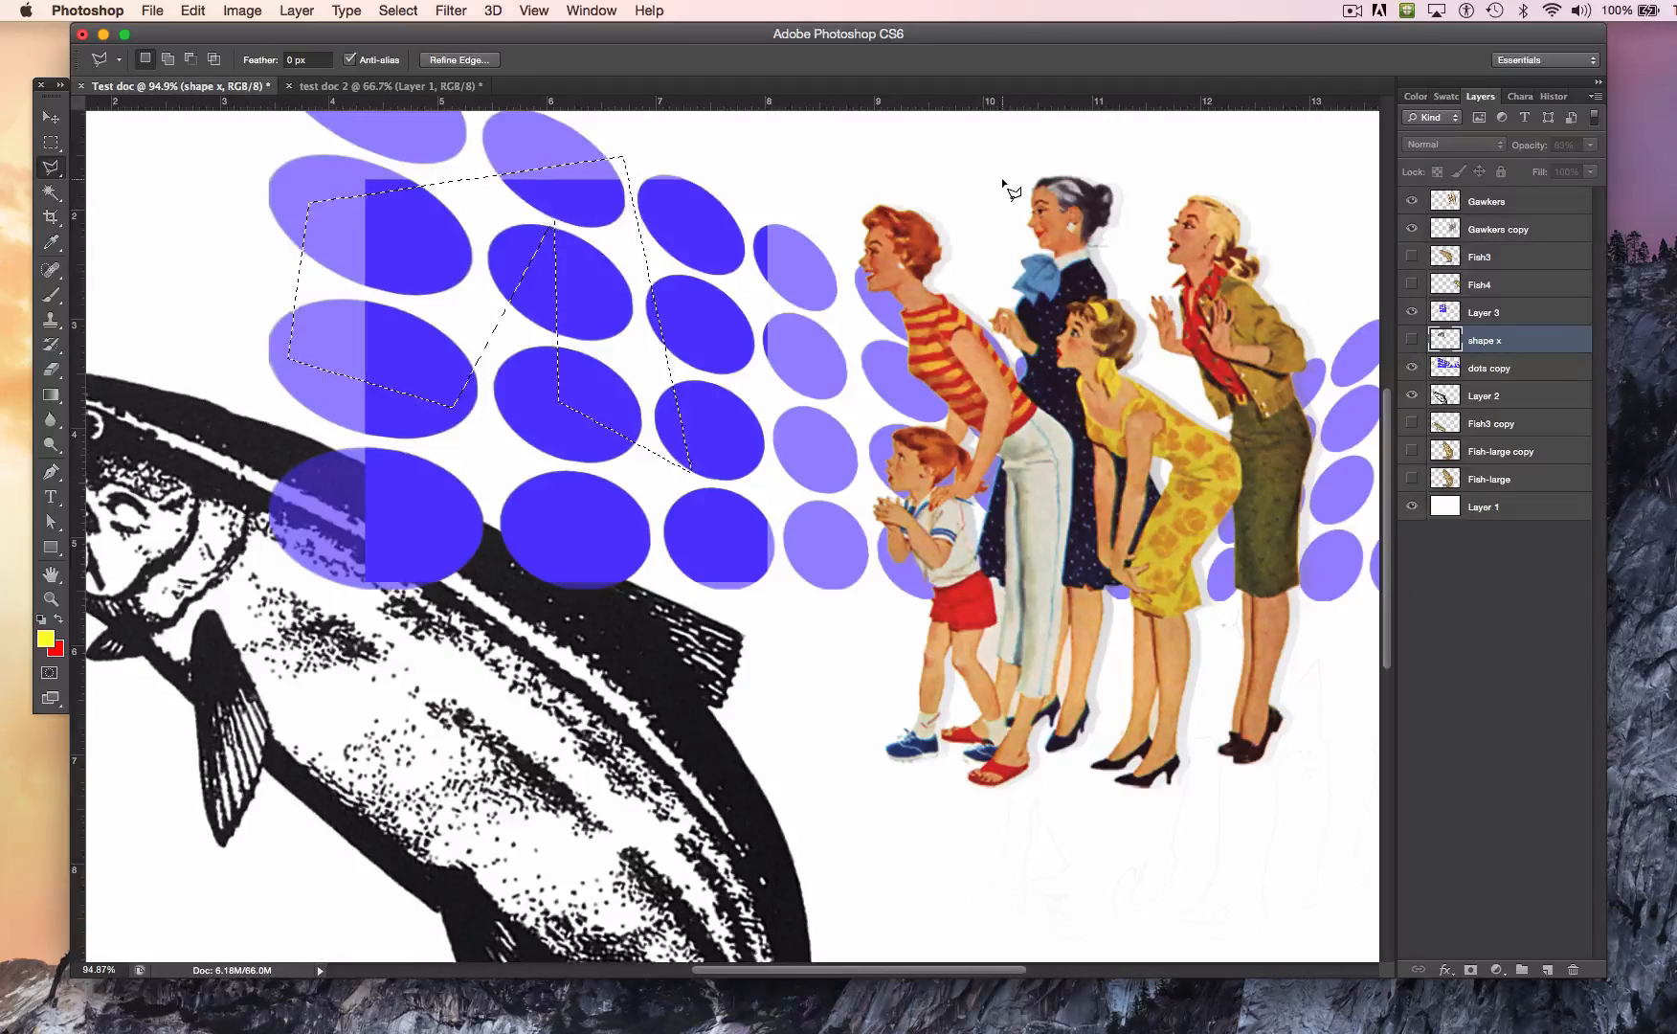
left_click(398, 10)
left_click(423, 52)
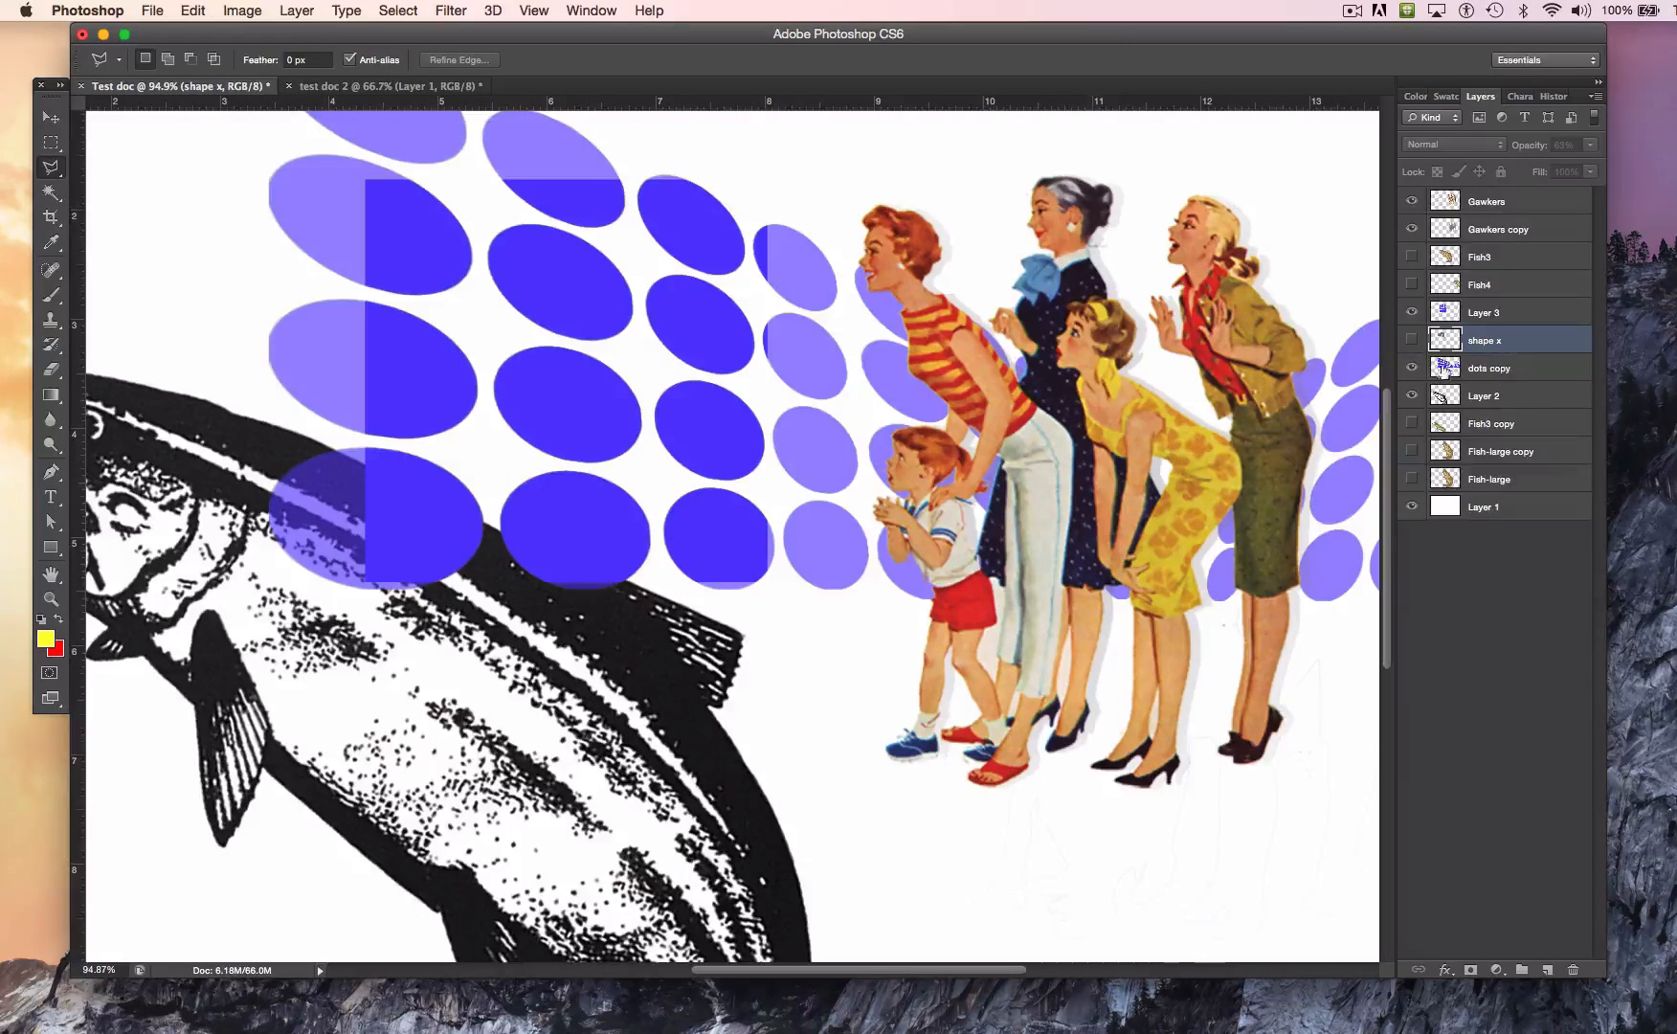
left_click(1410, 341)
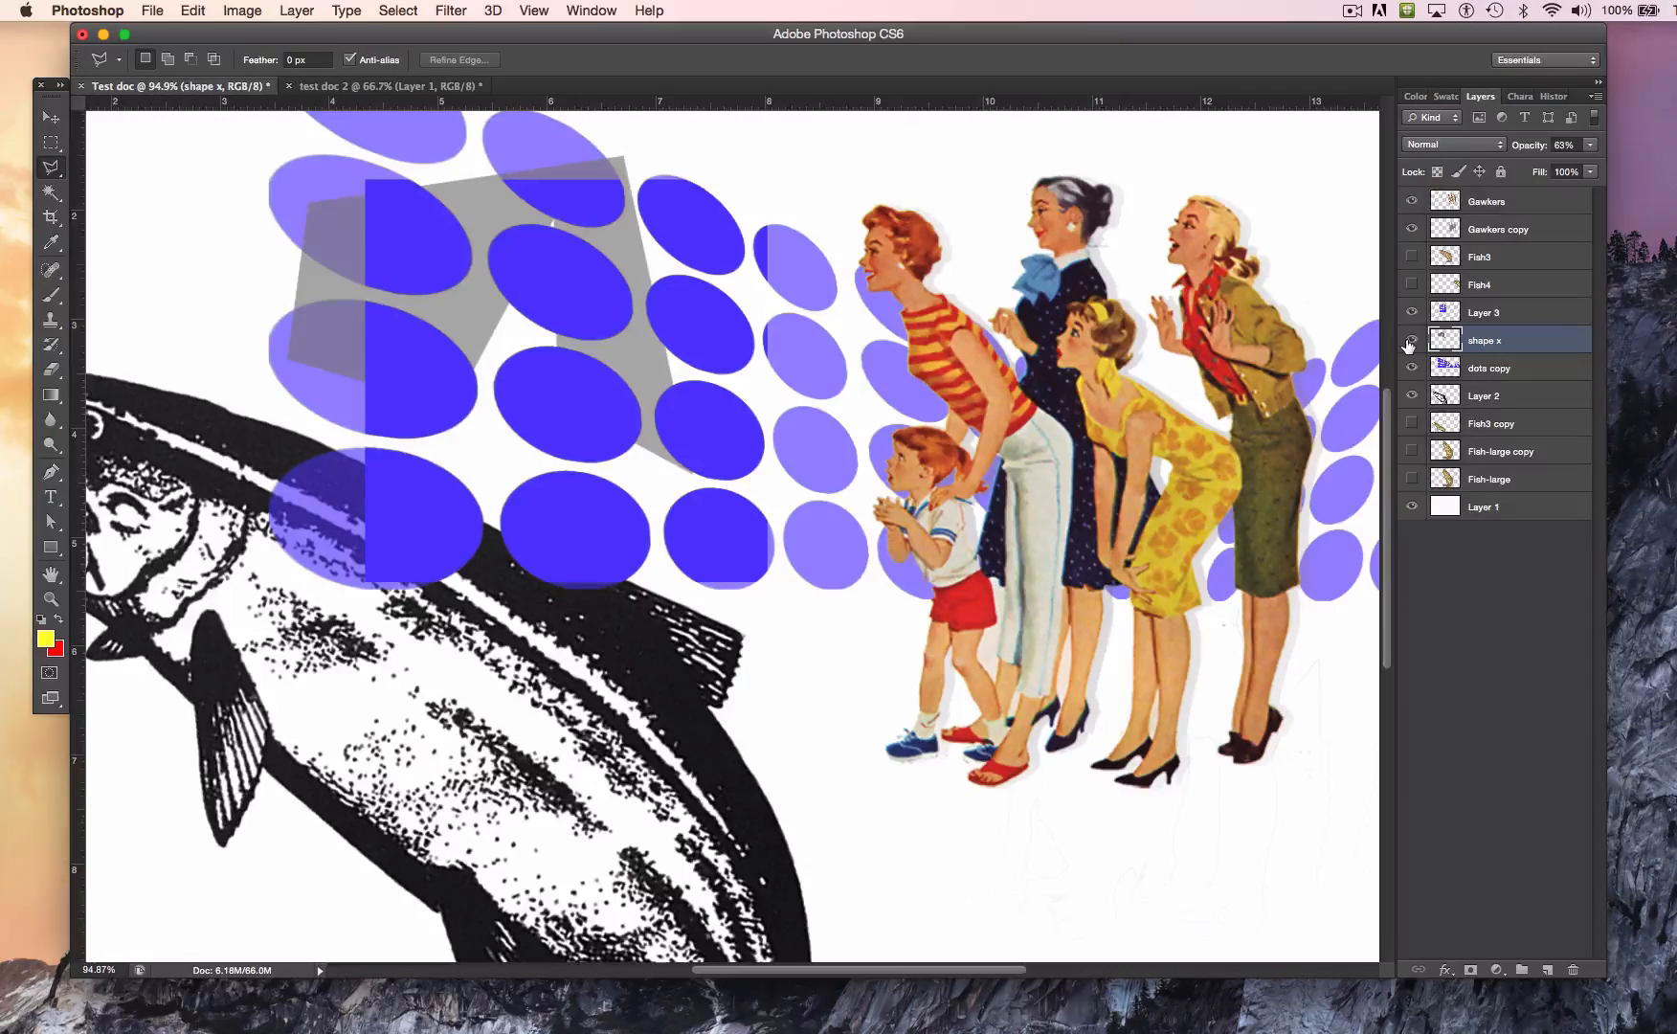
left_click(1410, 341)
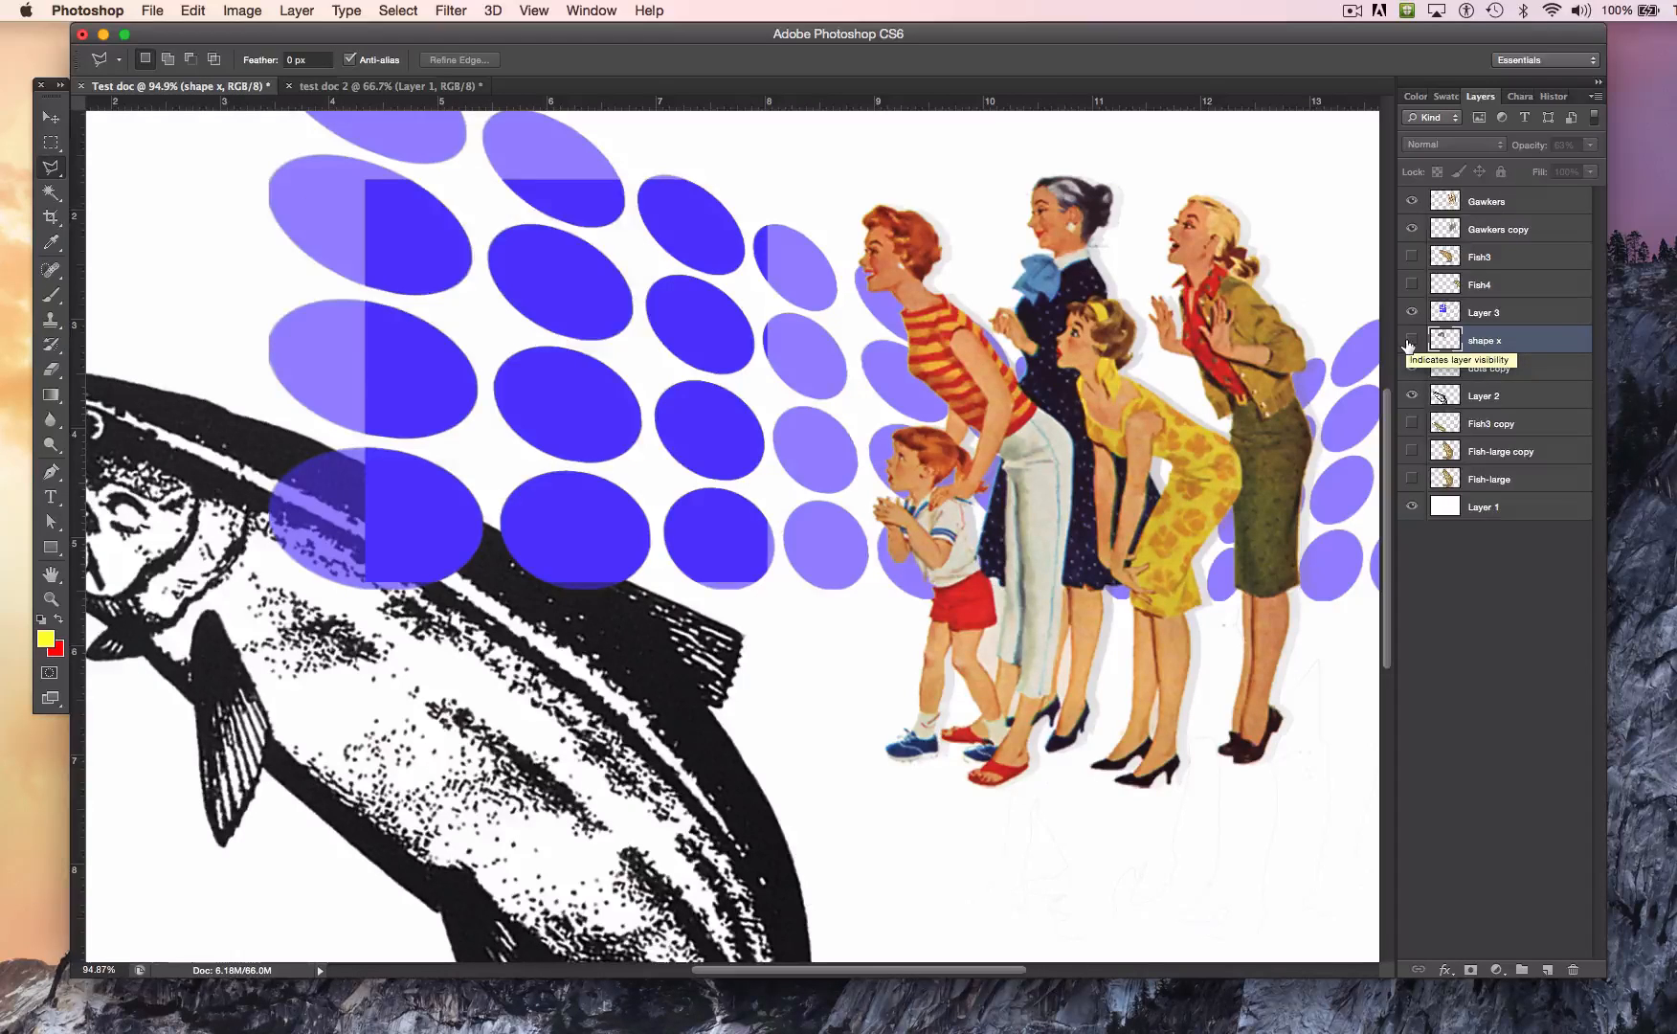
left_click(1410, 340)
left_click(1410, 341)
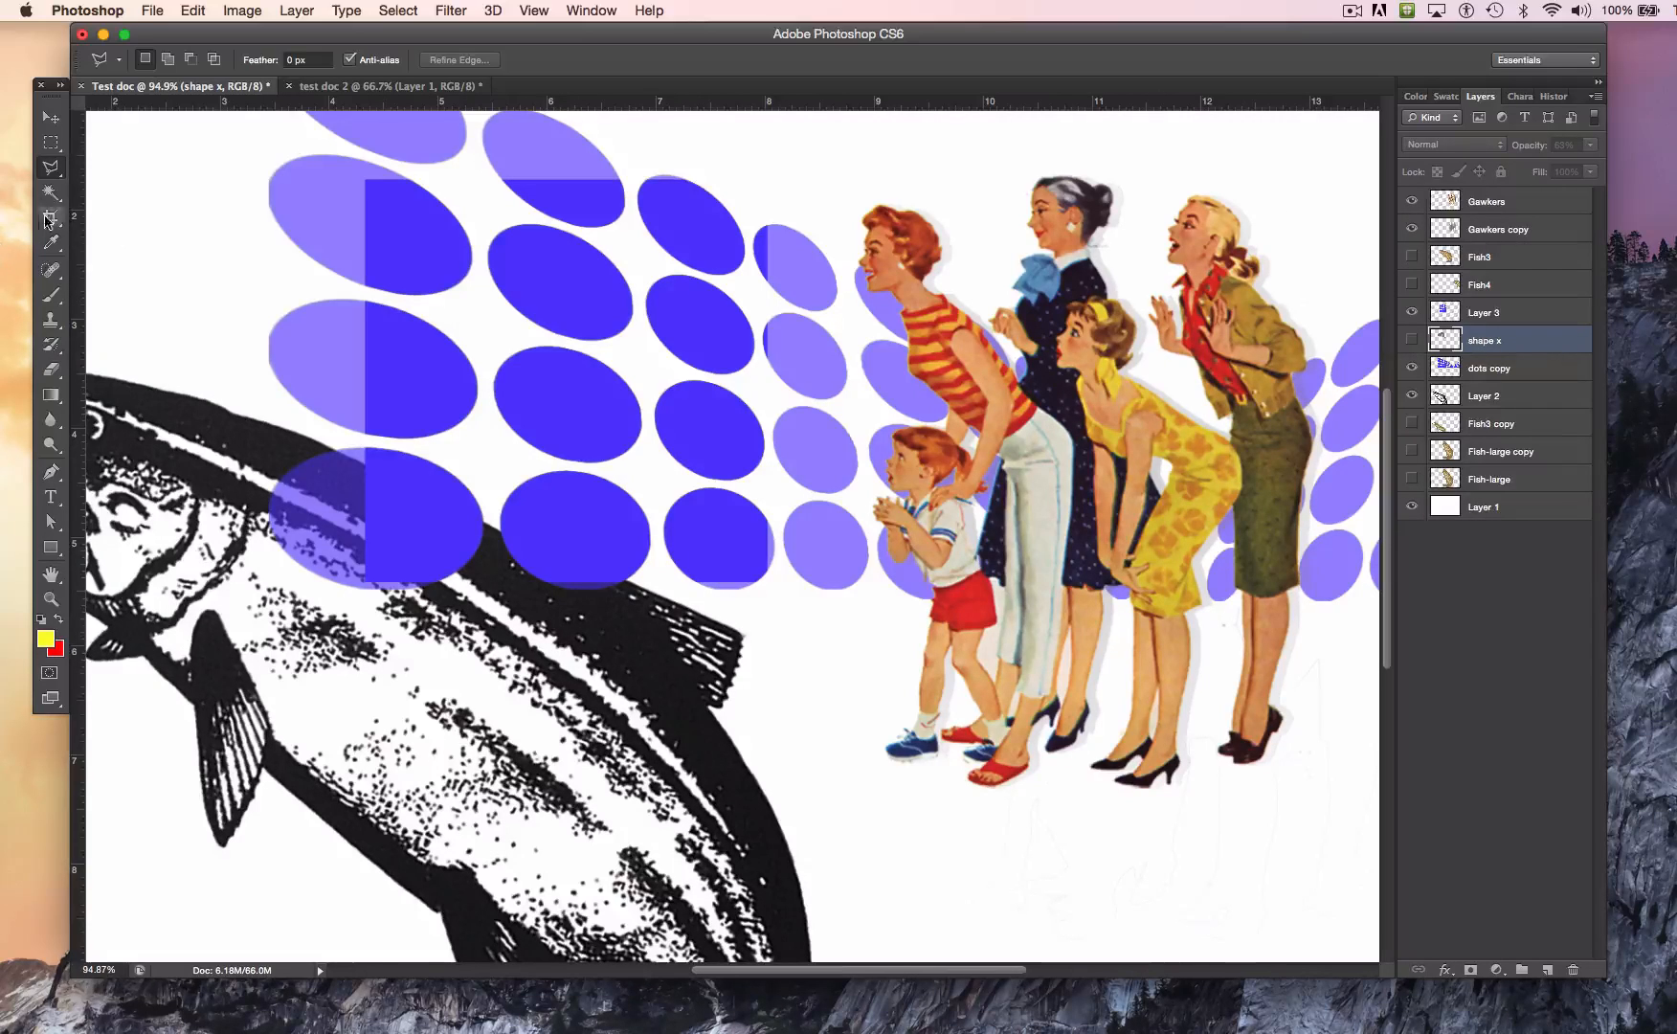
left_click(53, 475)
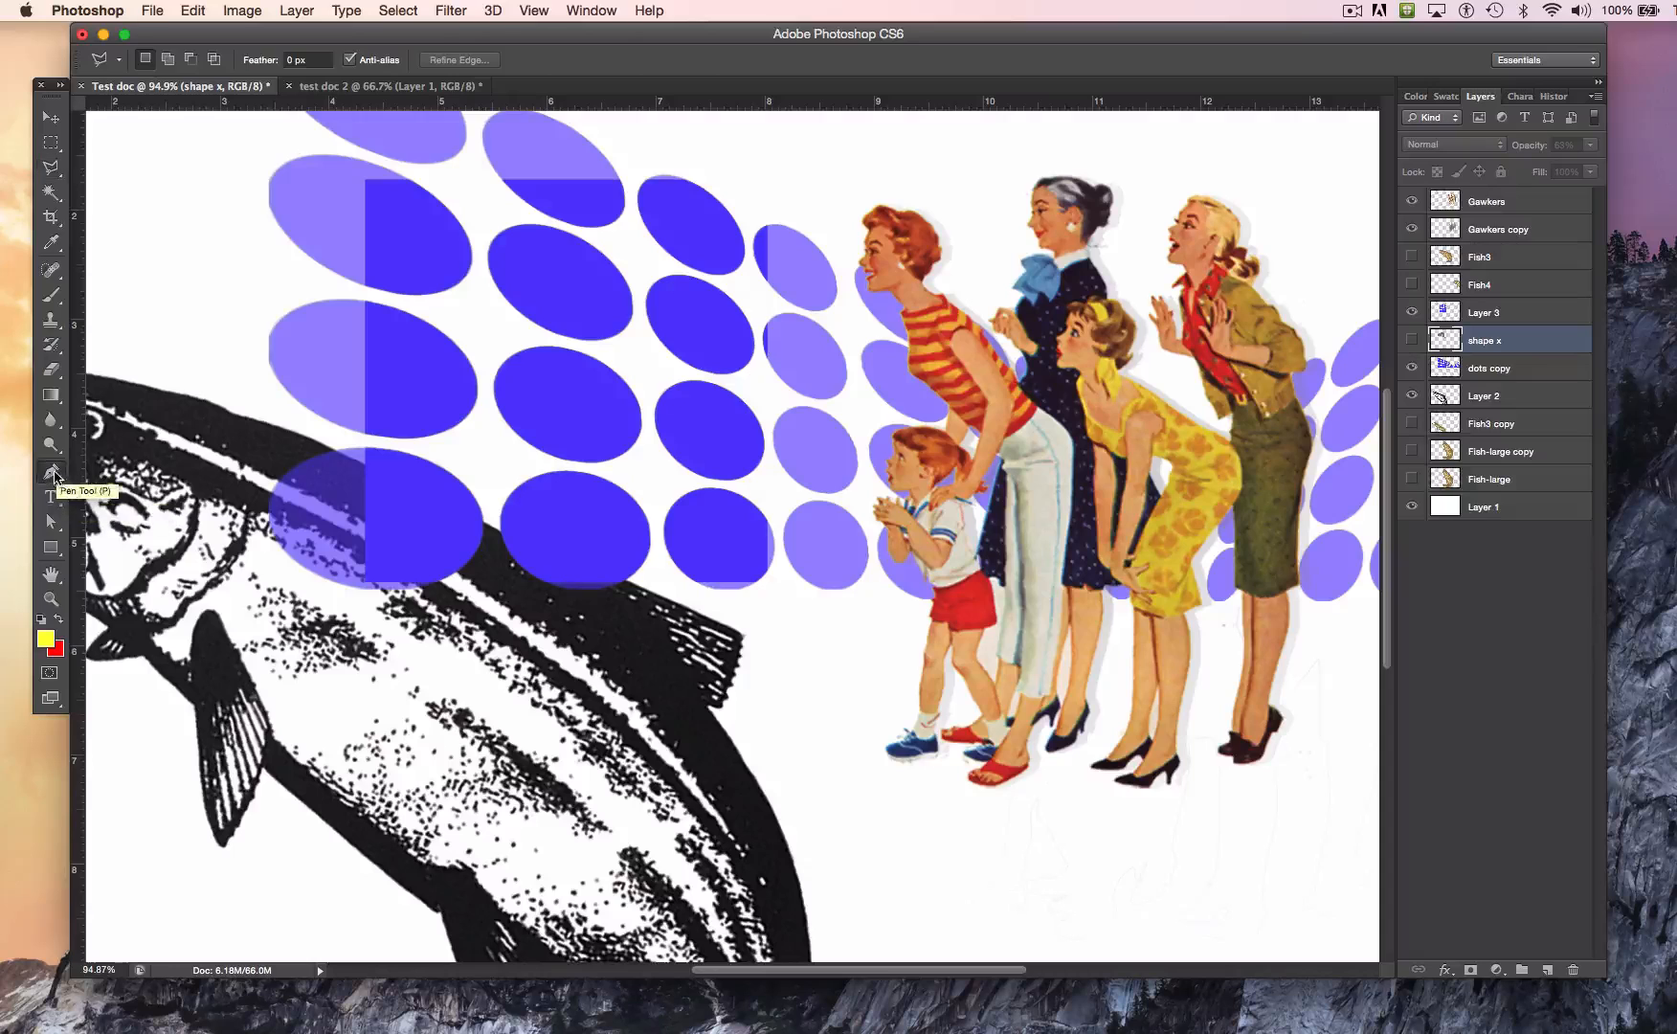
left_click(56, 475)
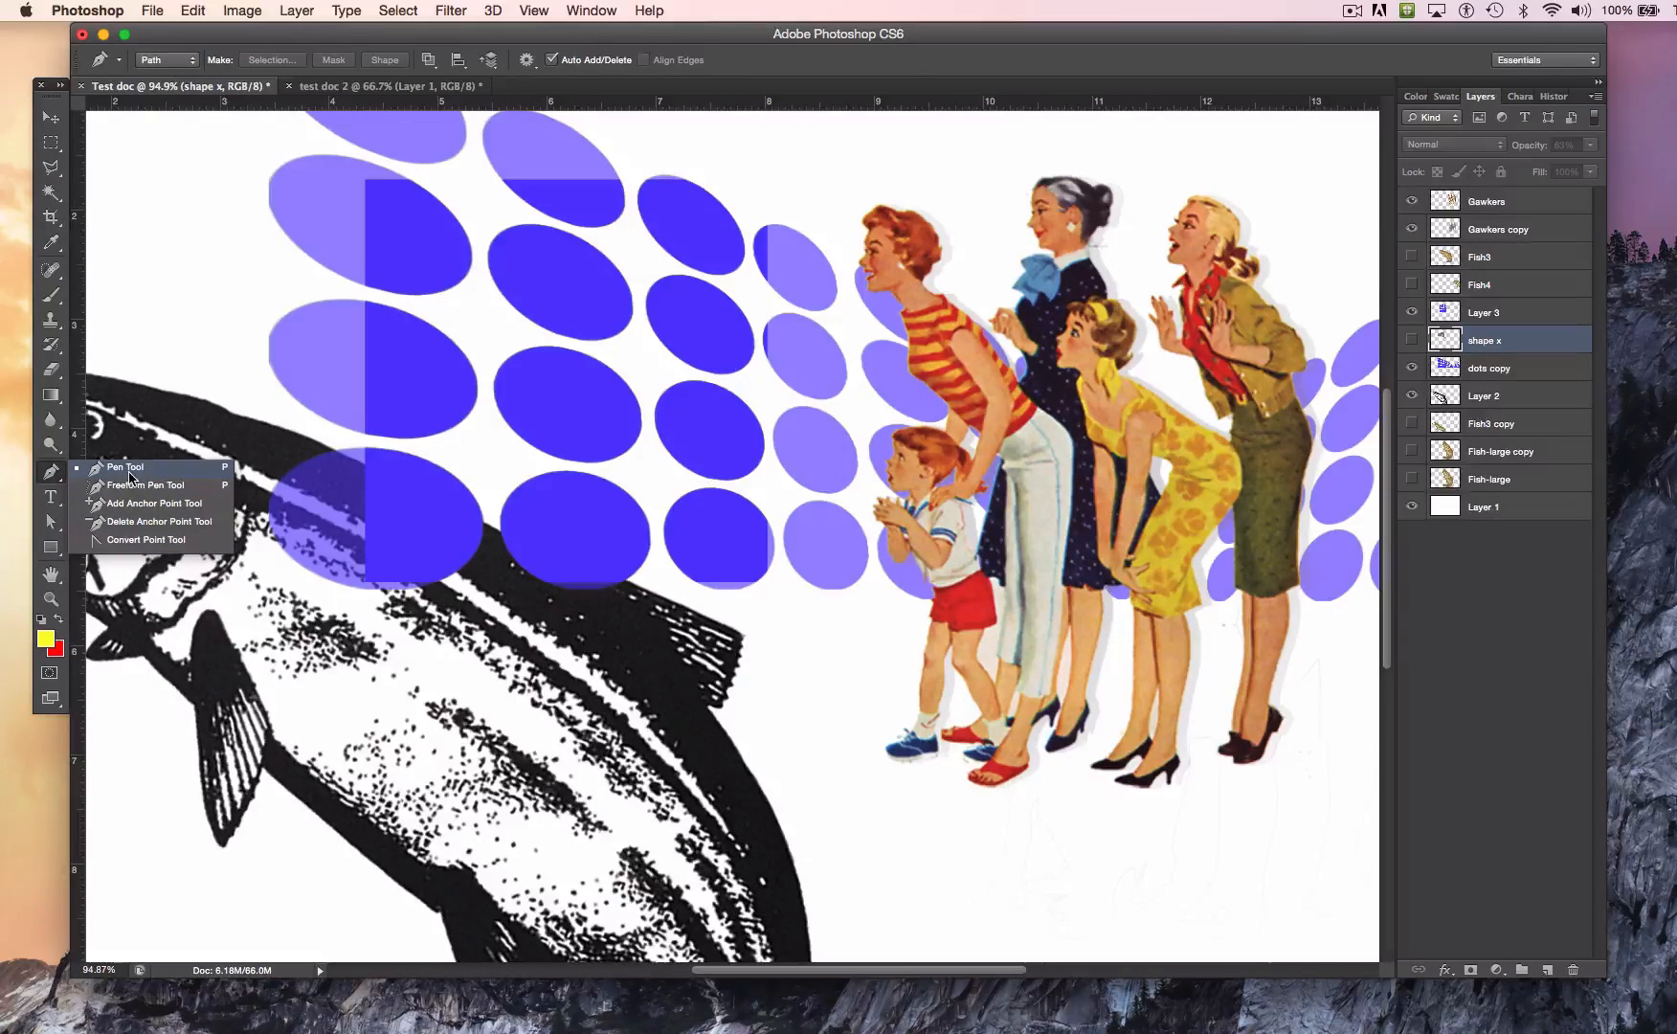
left_click(150, 540)
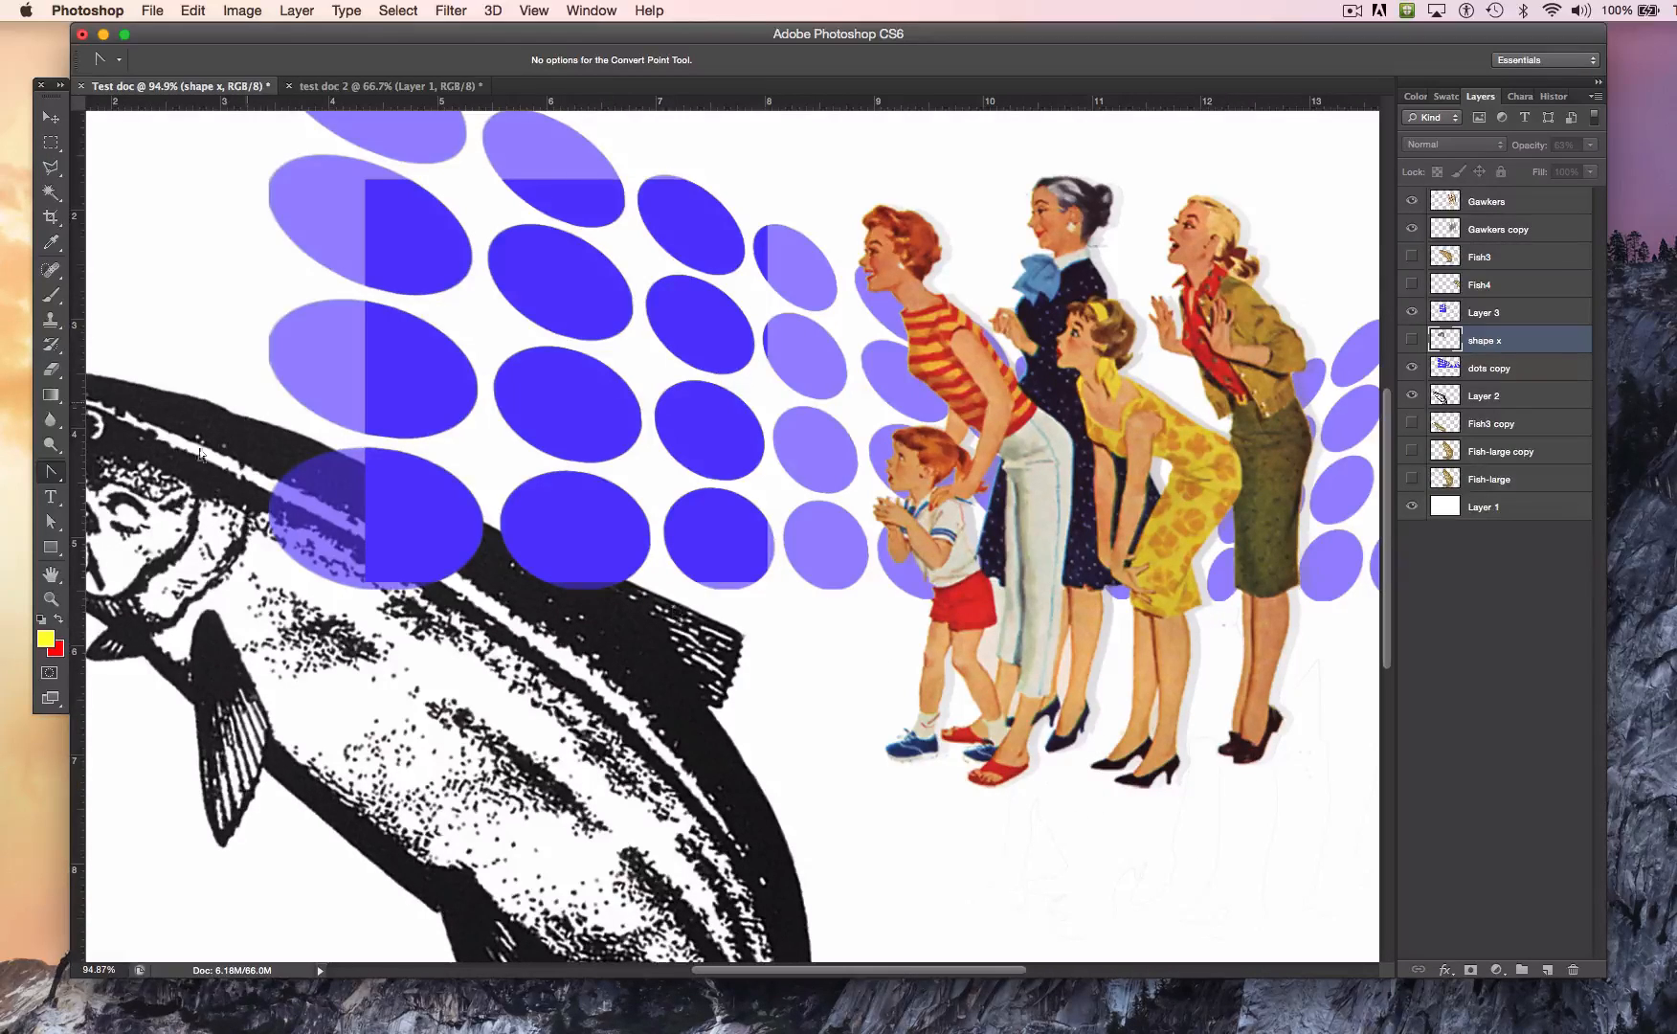
Step: Draw a closed four-corner path with the Pen tool around the black high heels of the woman in the yellow dress
left_click(52, 600)
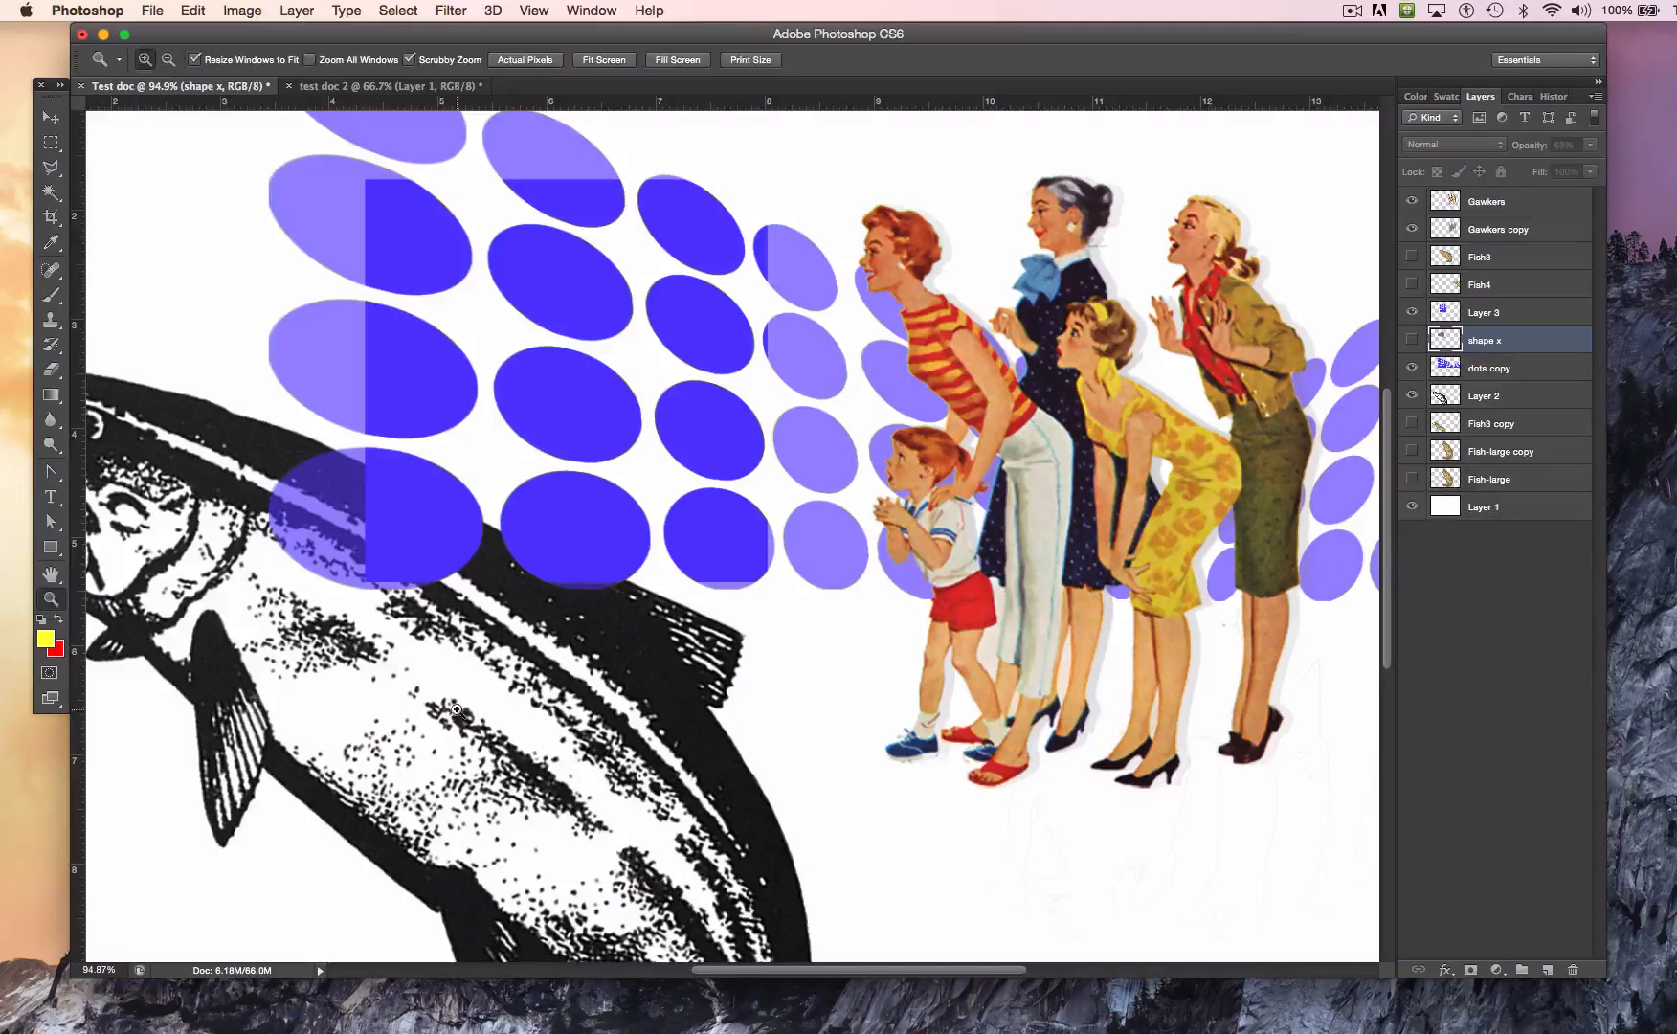
left_click_drag(1095, 713, 723, 472)
key("space")
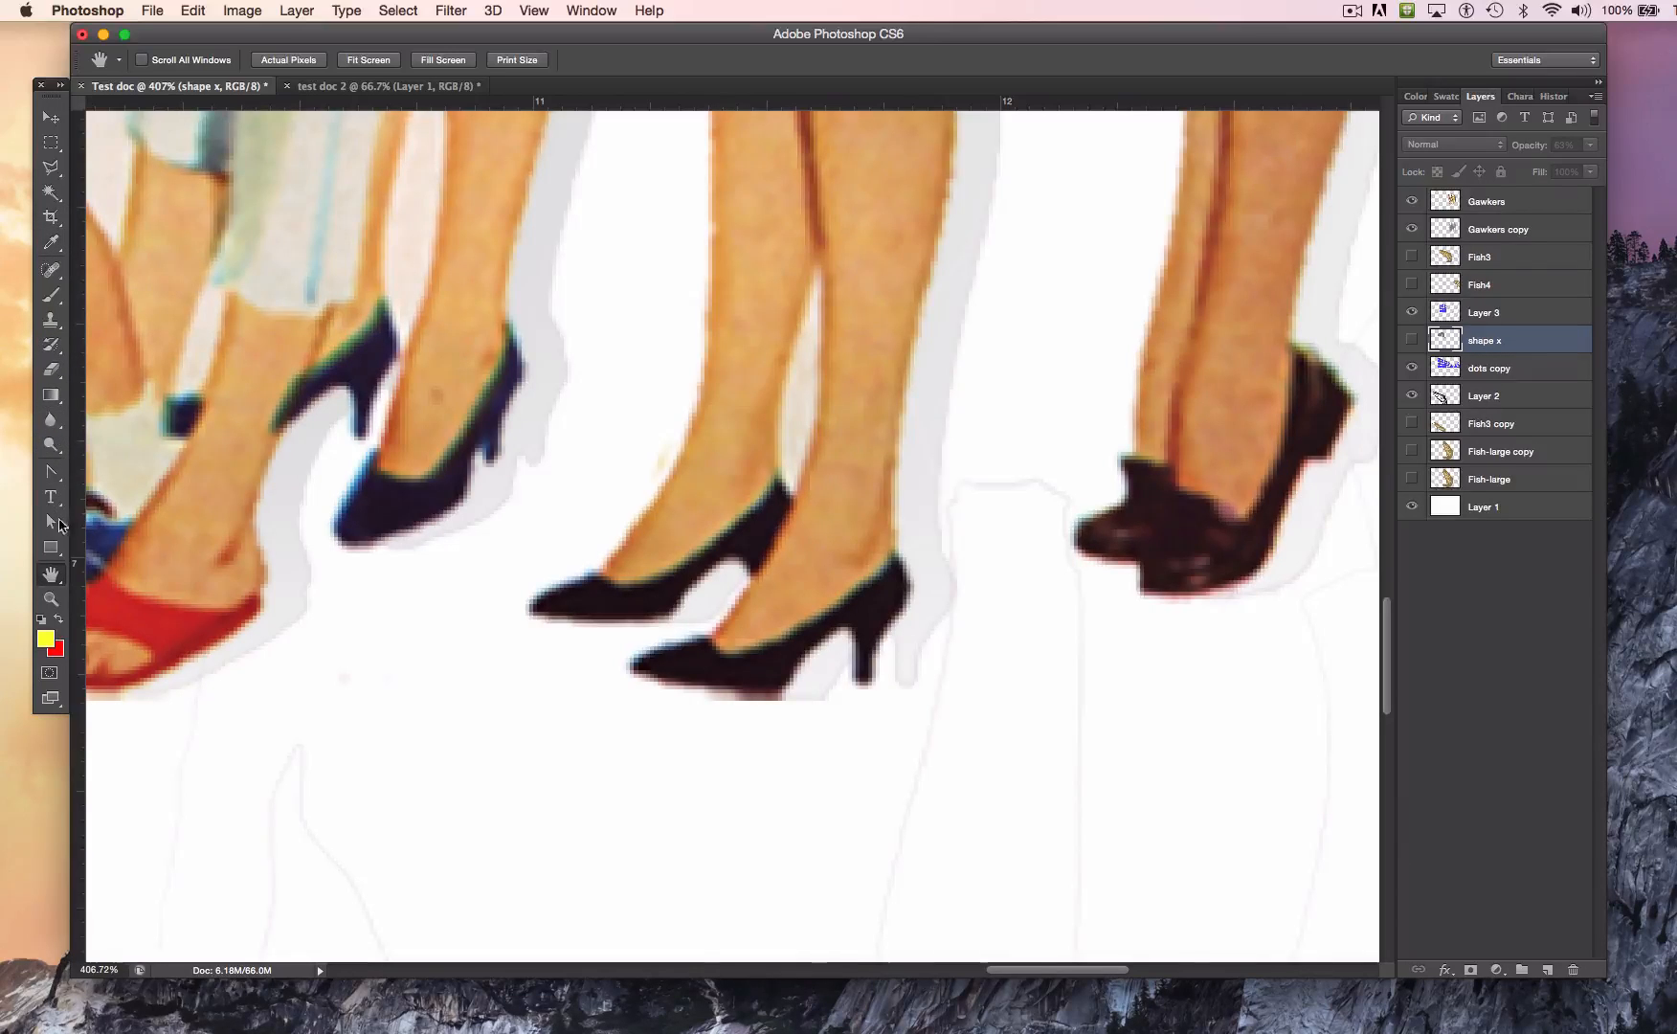
left_click(50, 472)
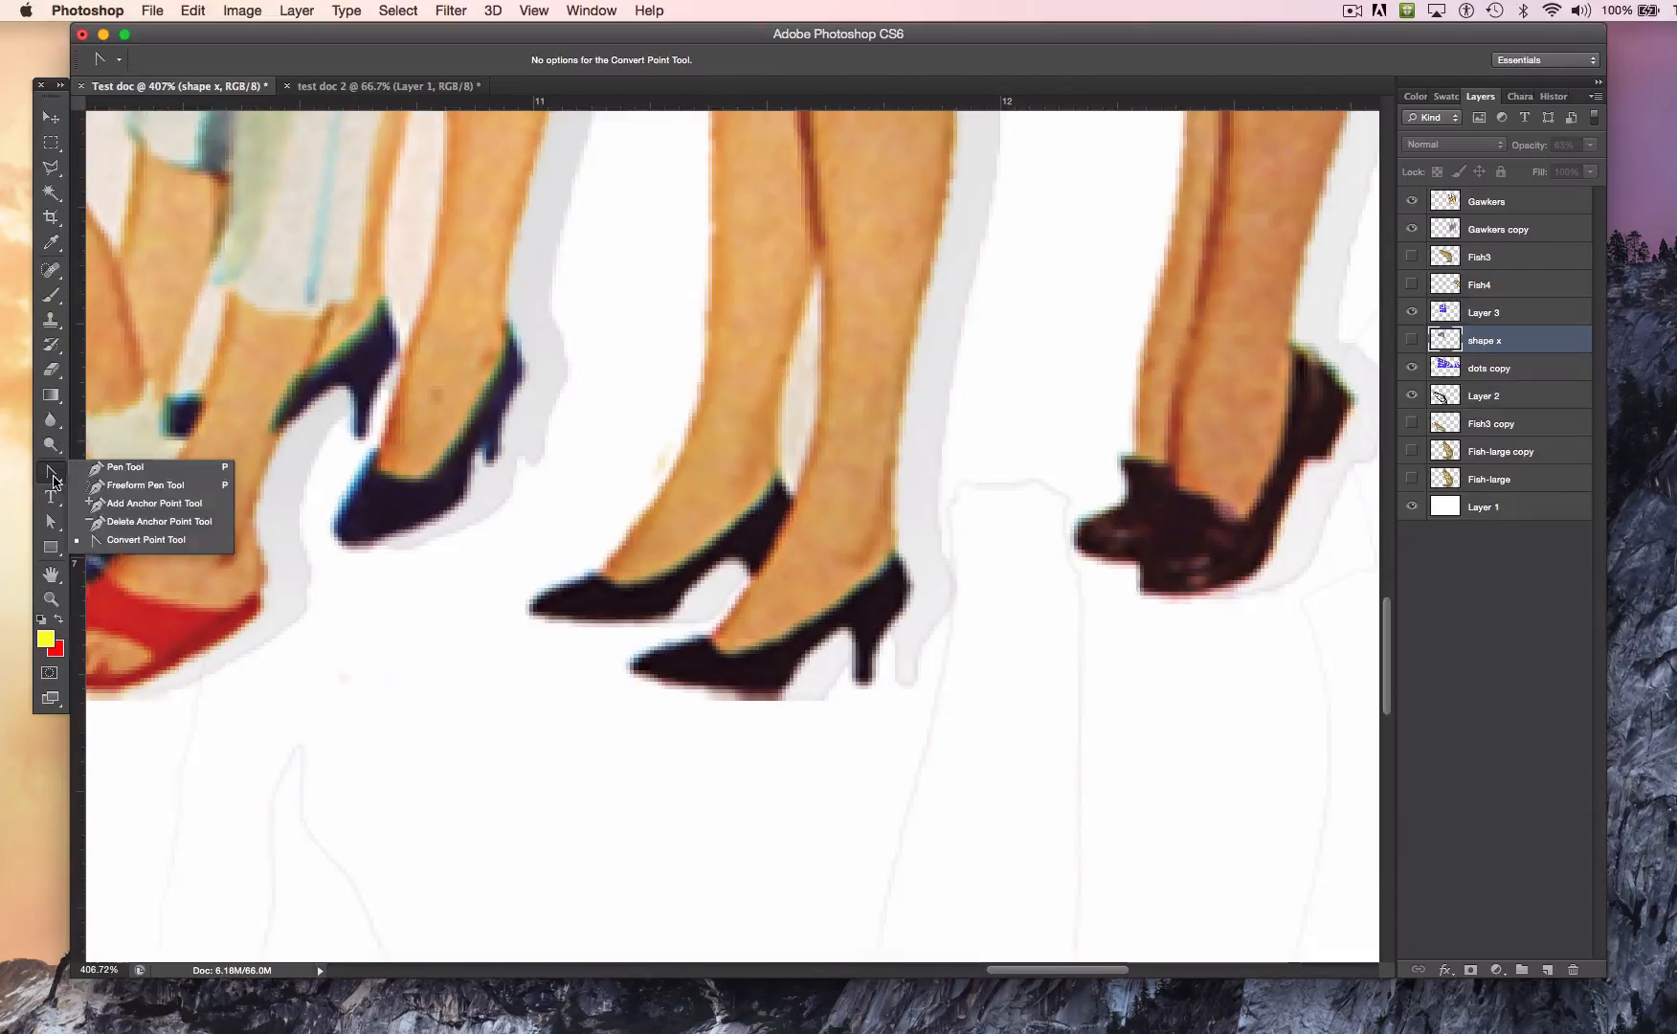
left_click(130, 473)
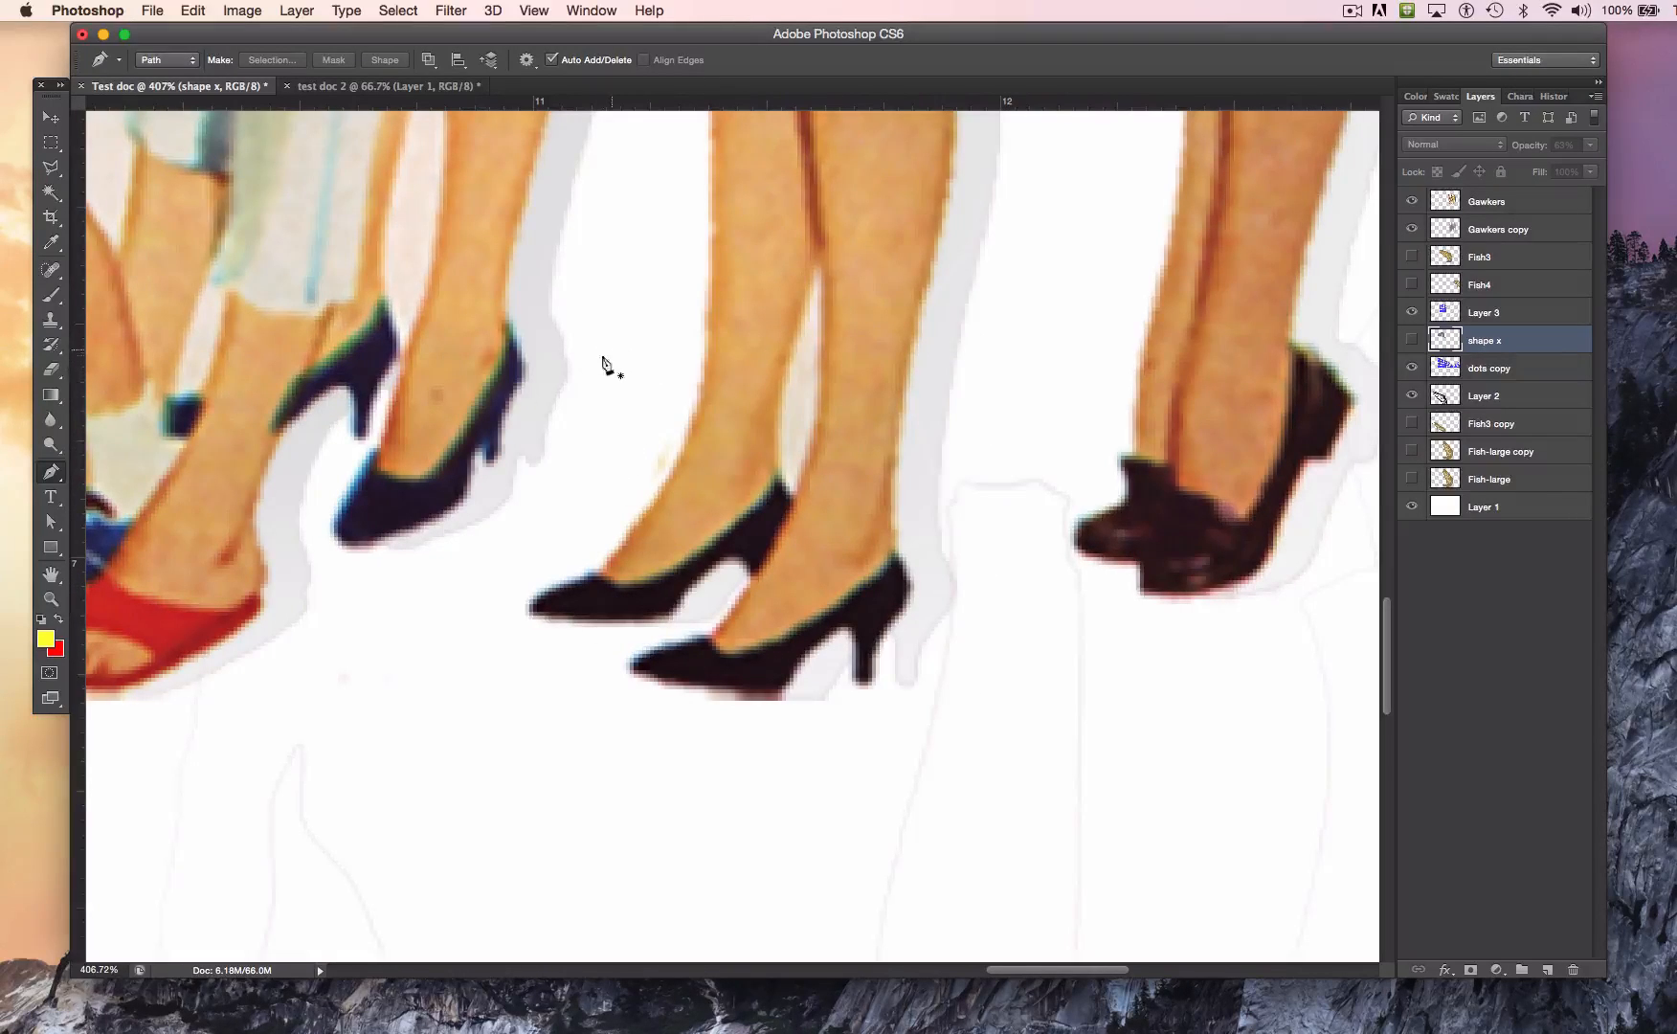
left_click(537, 367)
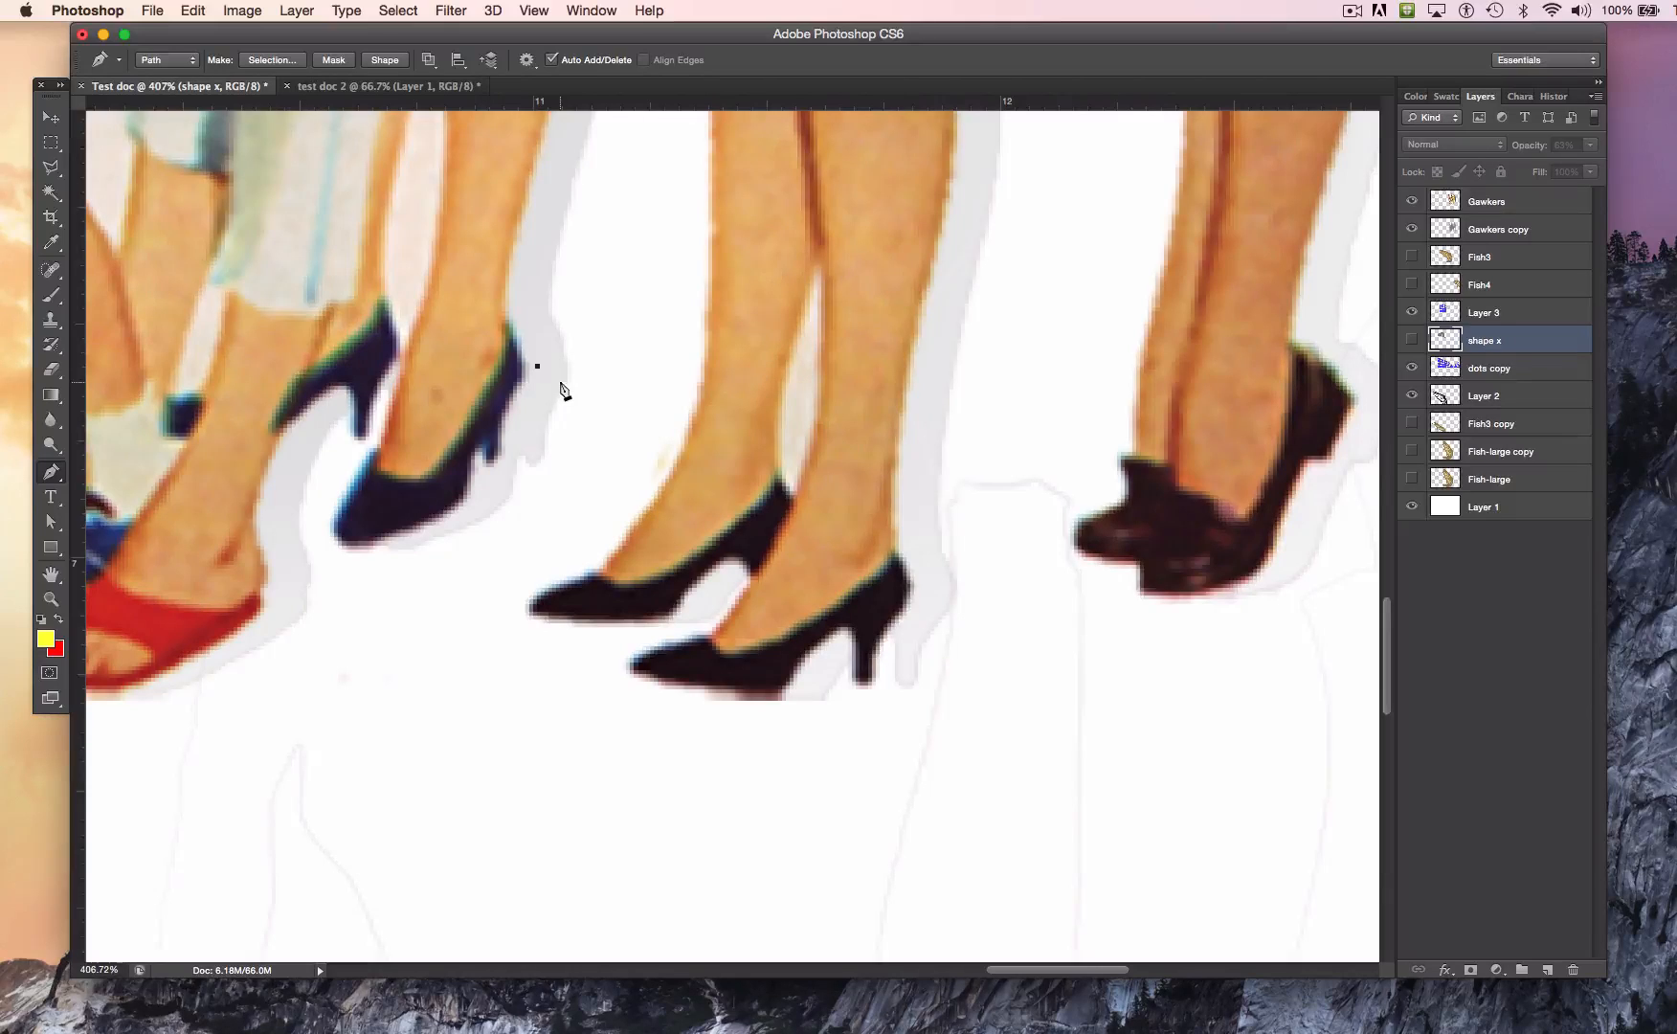
left_click(949, 370)
left_click(934, 713)
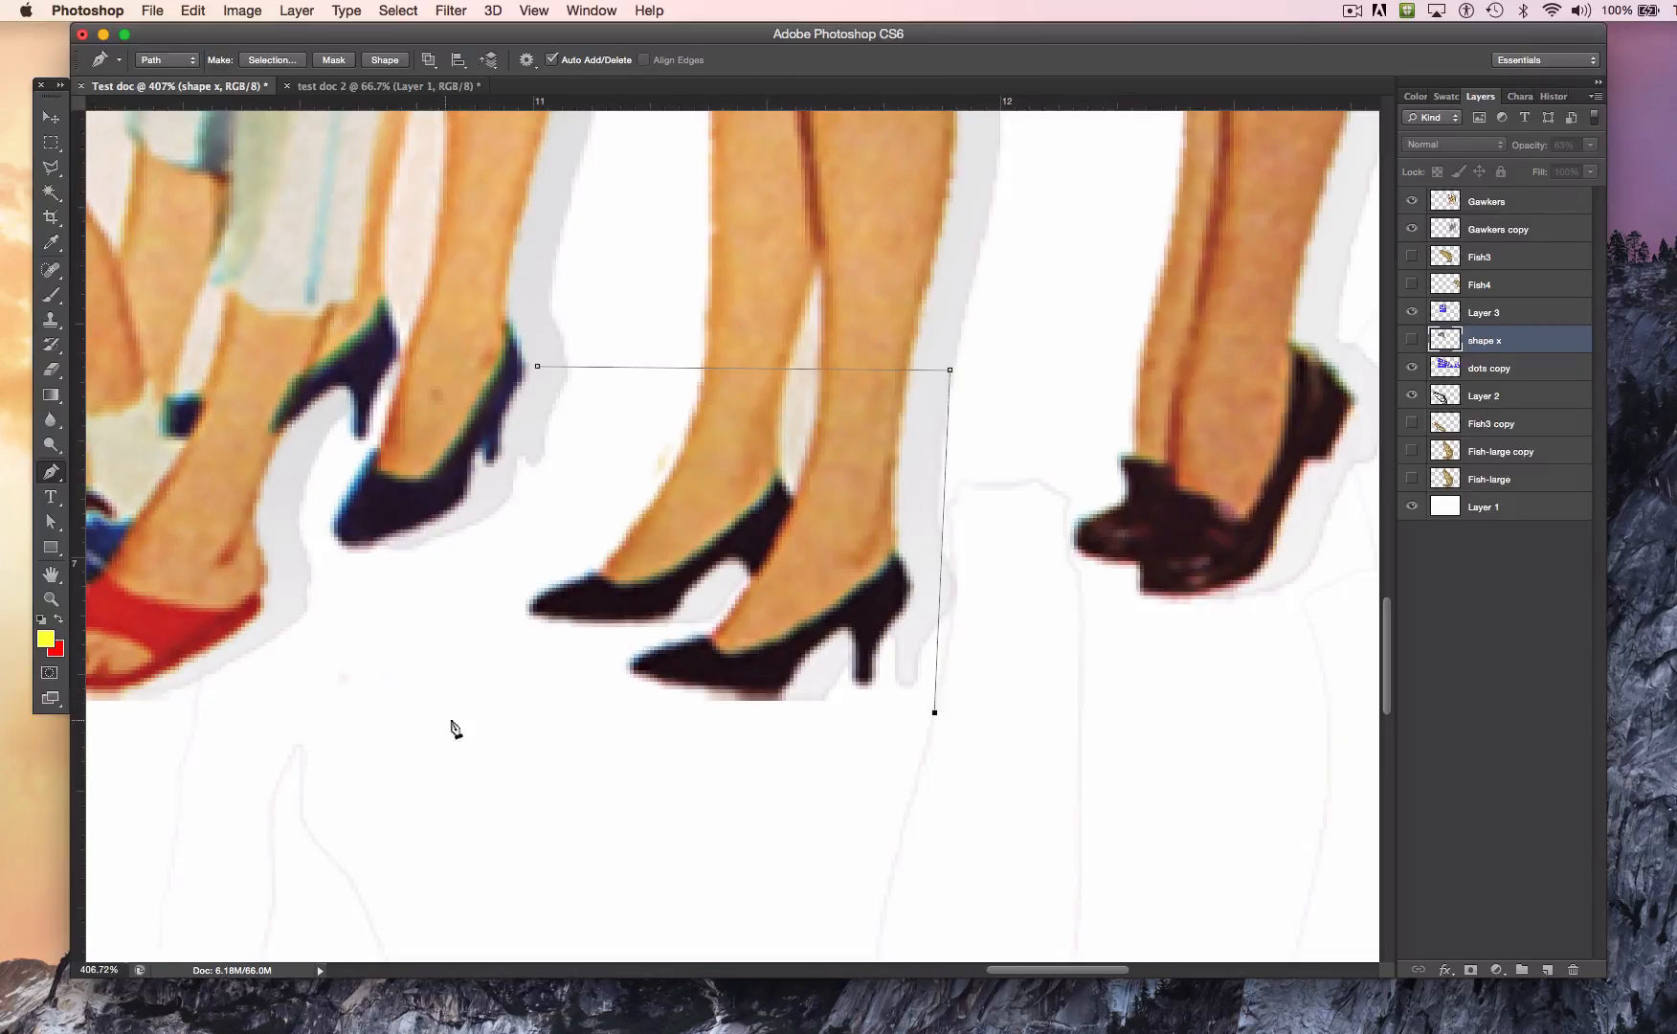
left_click(513, 713)
left_click(537, 366)
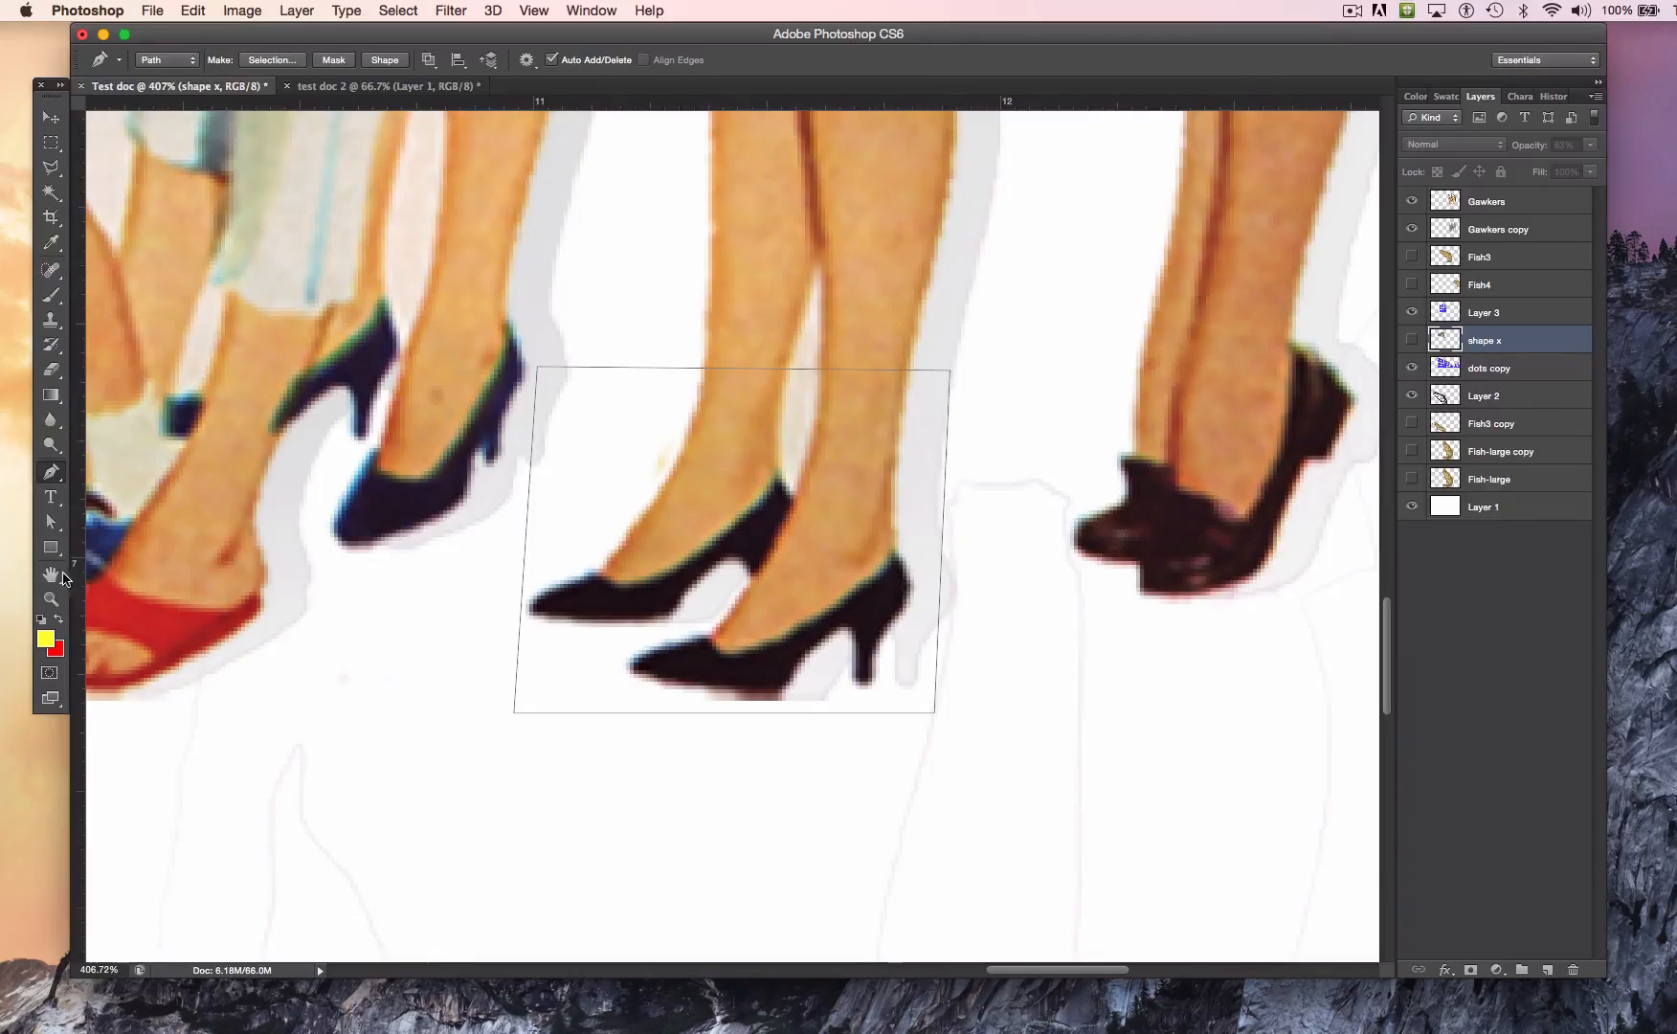
Step: Select the four-corner path around the heels and delete it
left_click(53, 525)
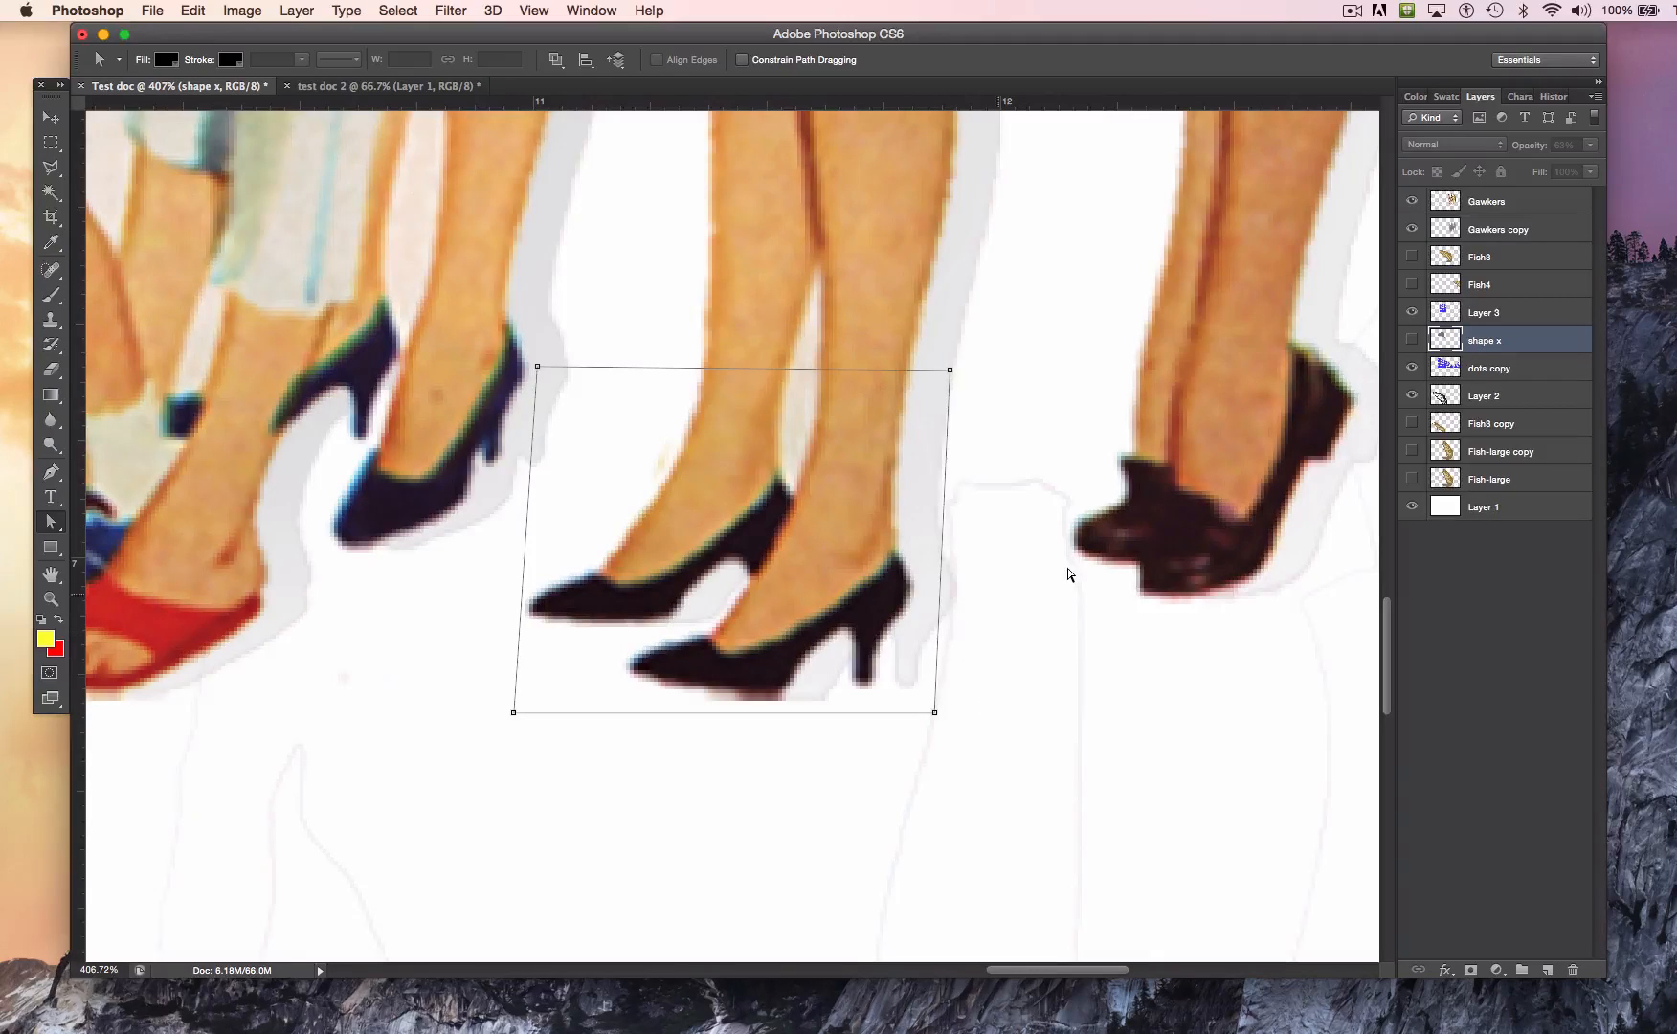
key("Delete")
key("Delete")
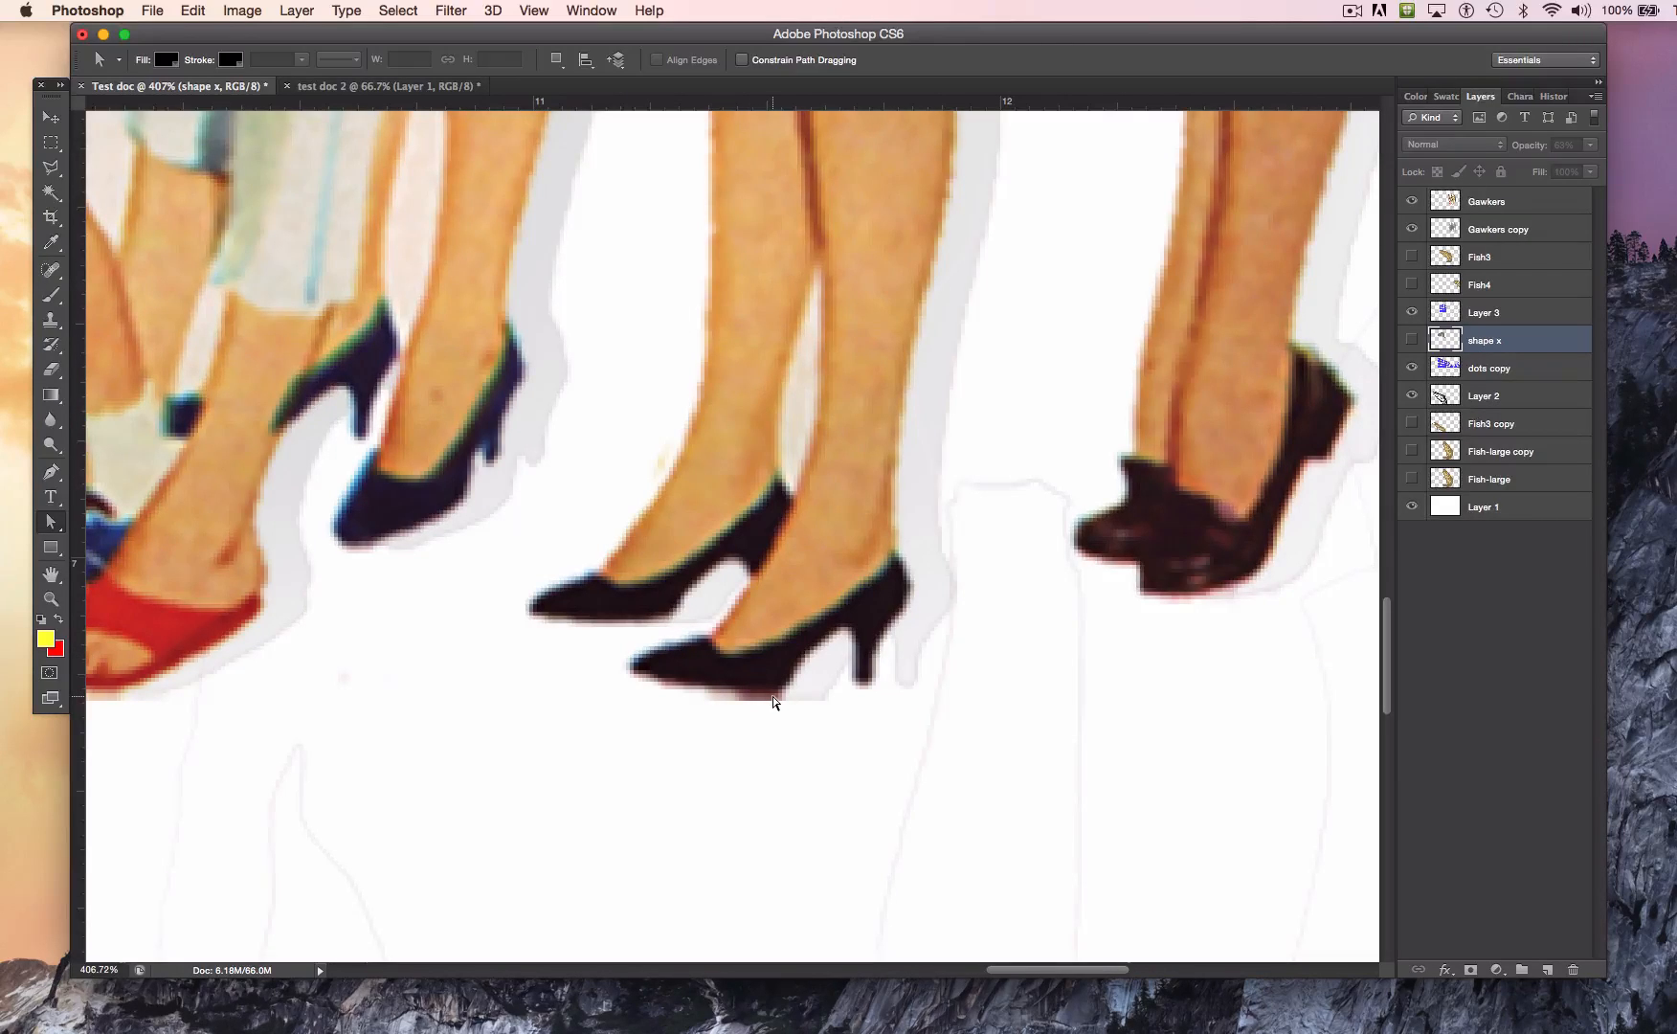
key("super+plus")
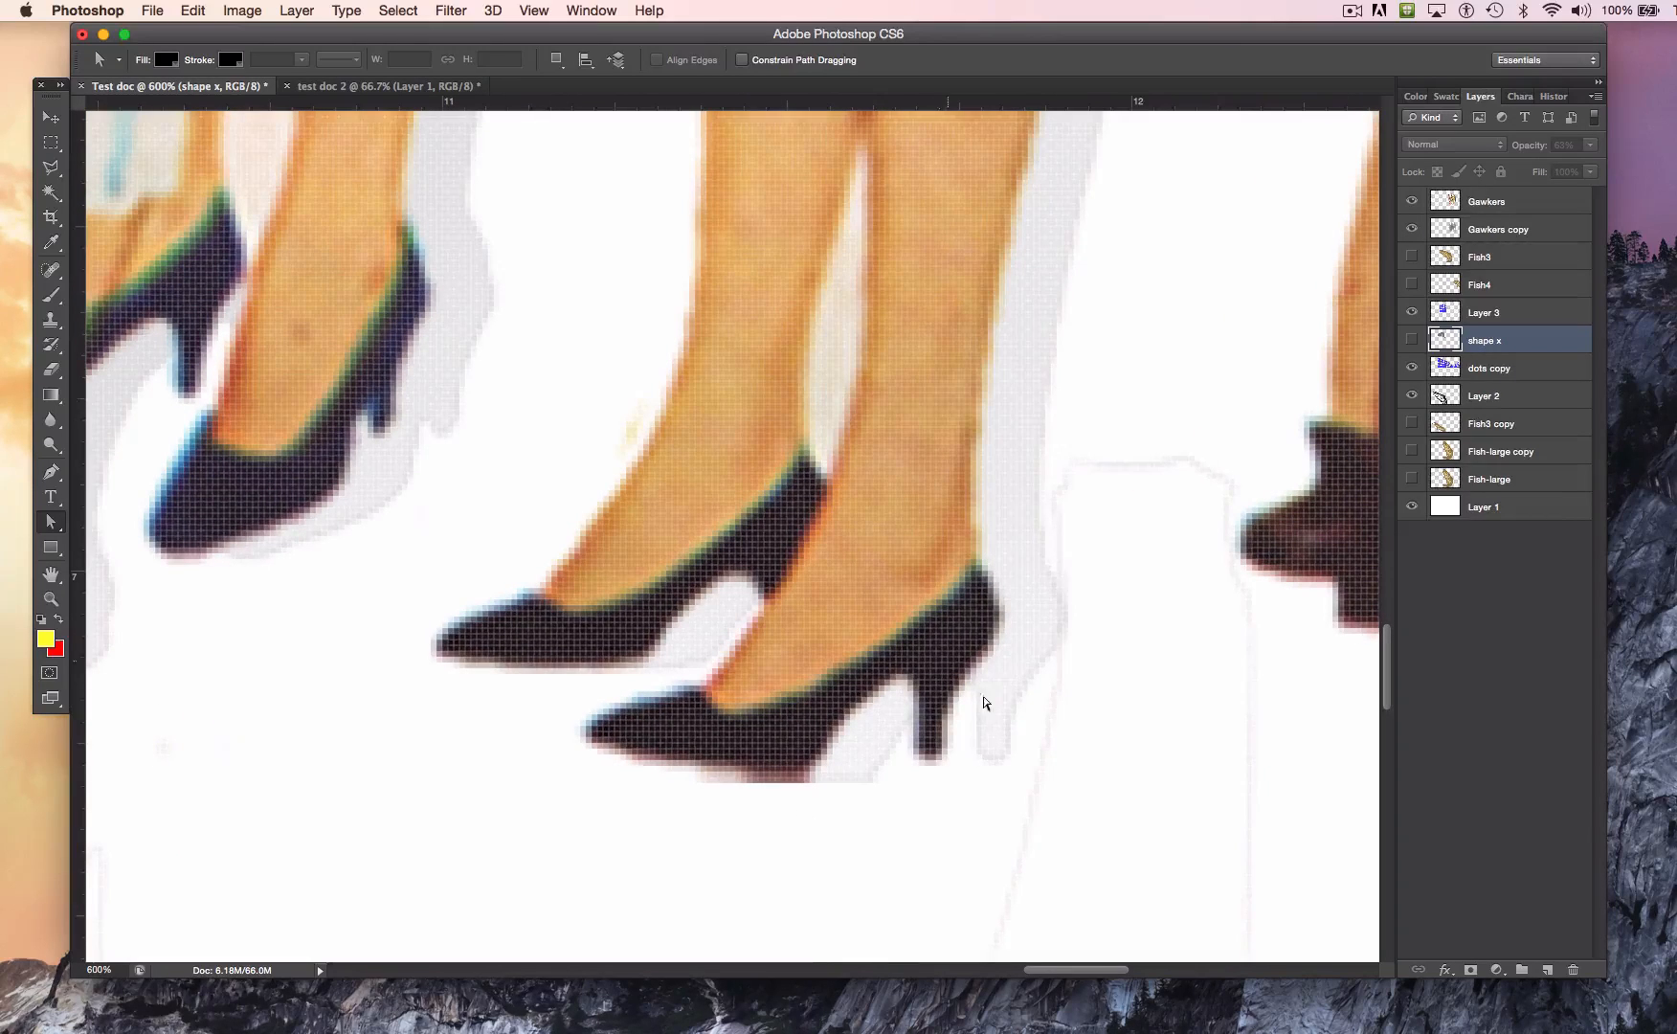
left_click(53, 477)
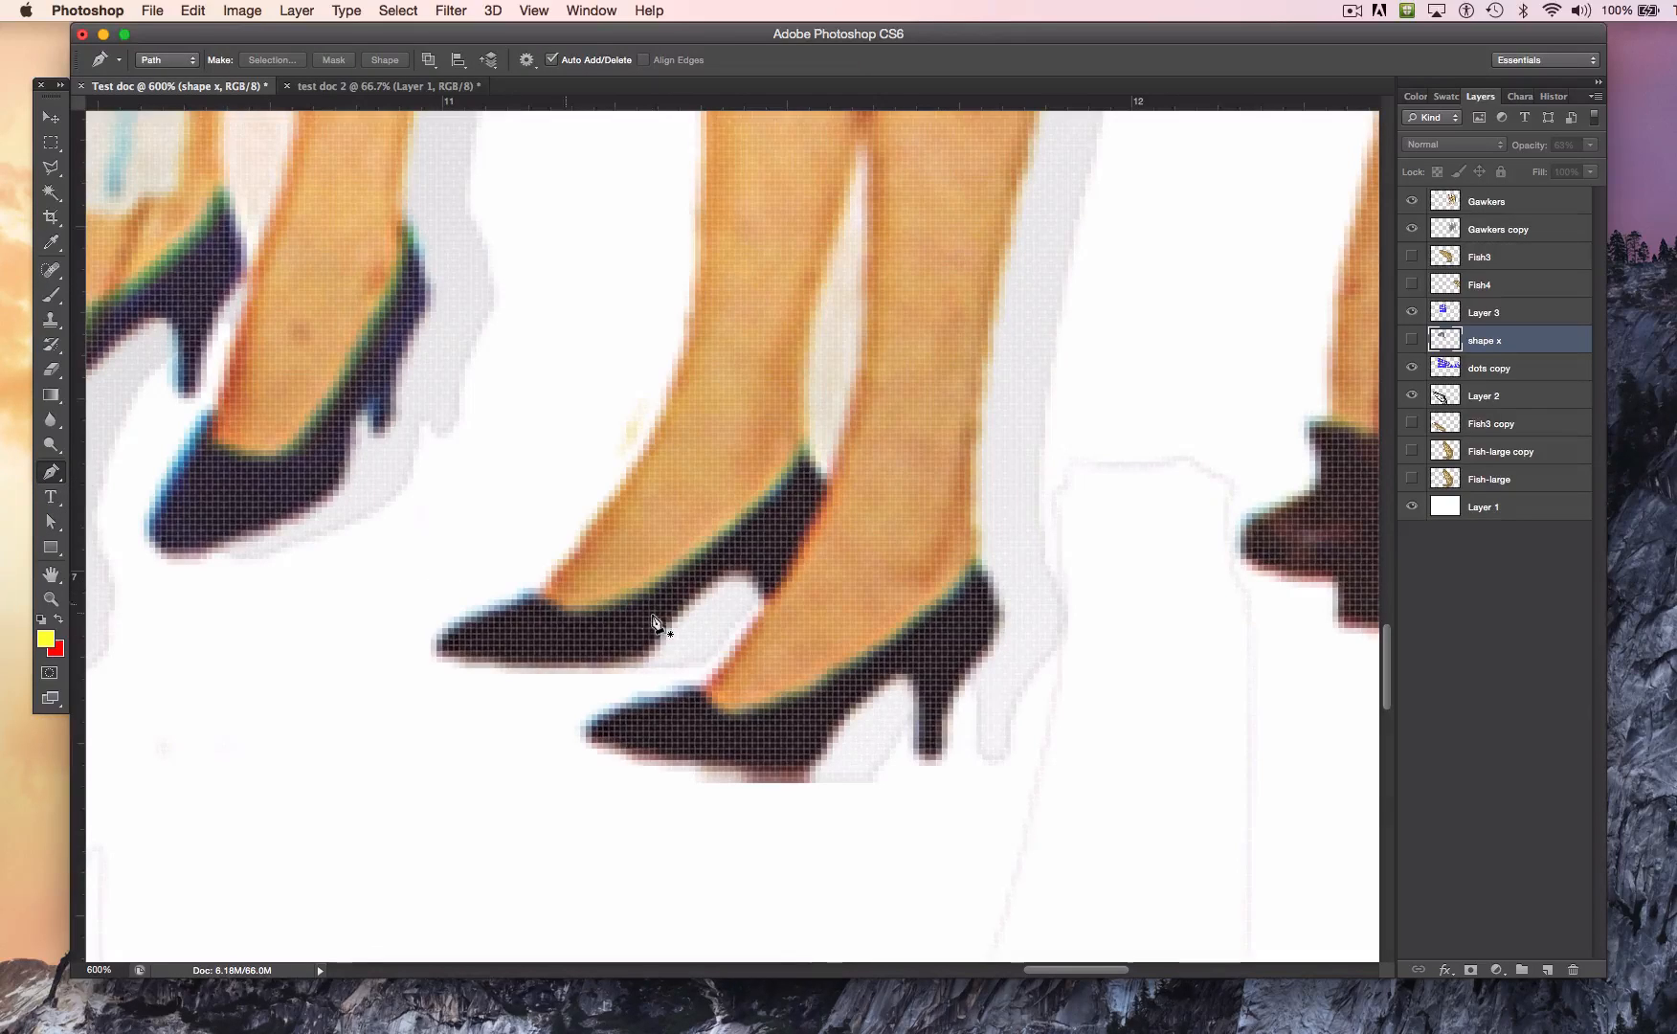
left_click(437, 633)
left_click(534, 588)
left_click(643, 455)
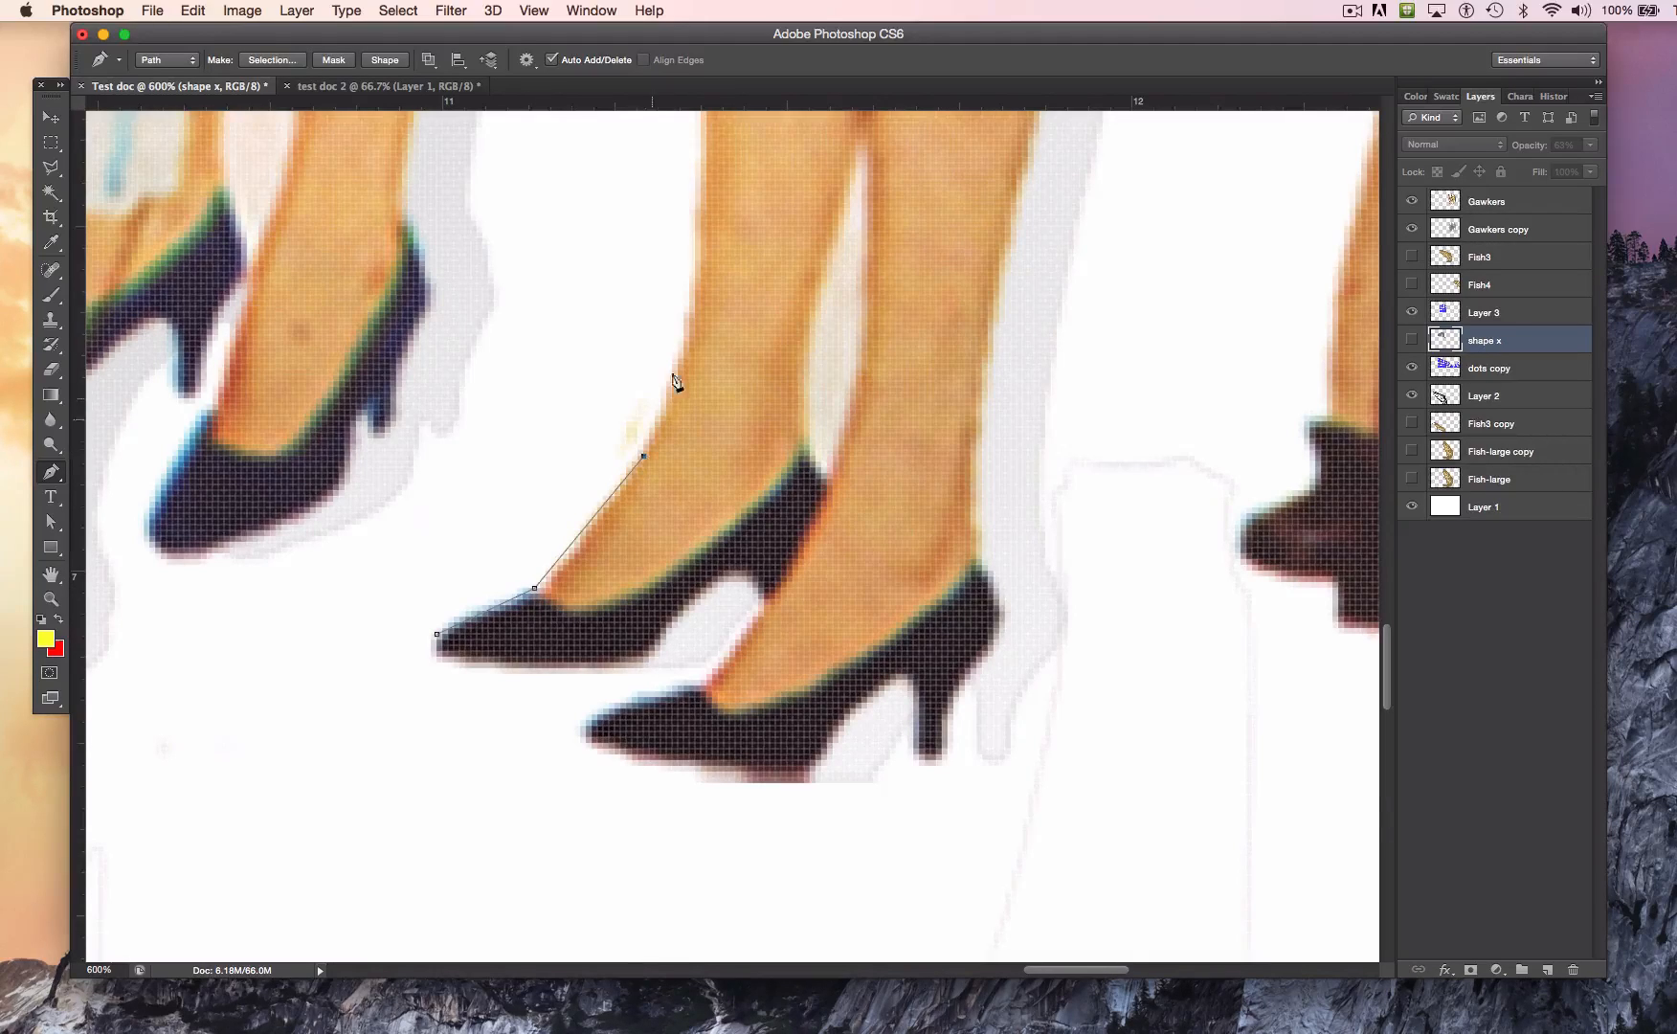
left_click(683, 306)
left_click(690, 169)
key("BackSpace")
key("BackSpace")
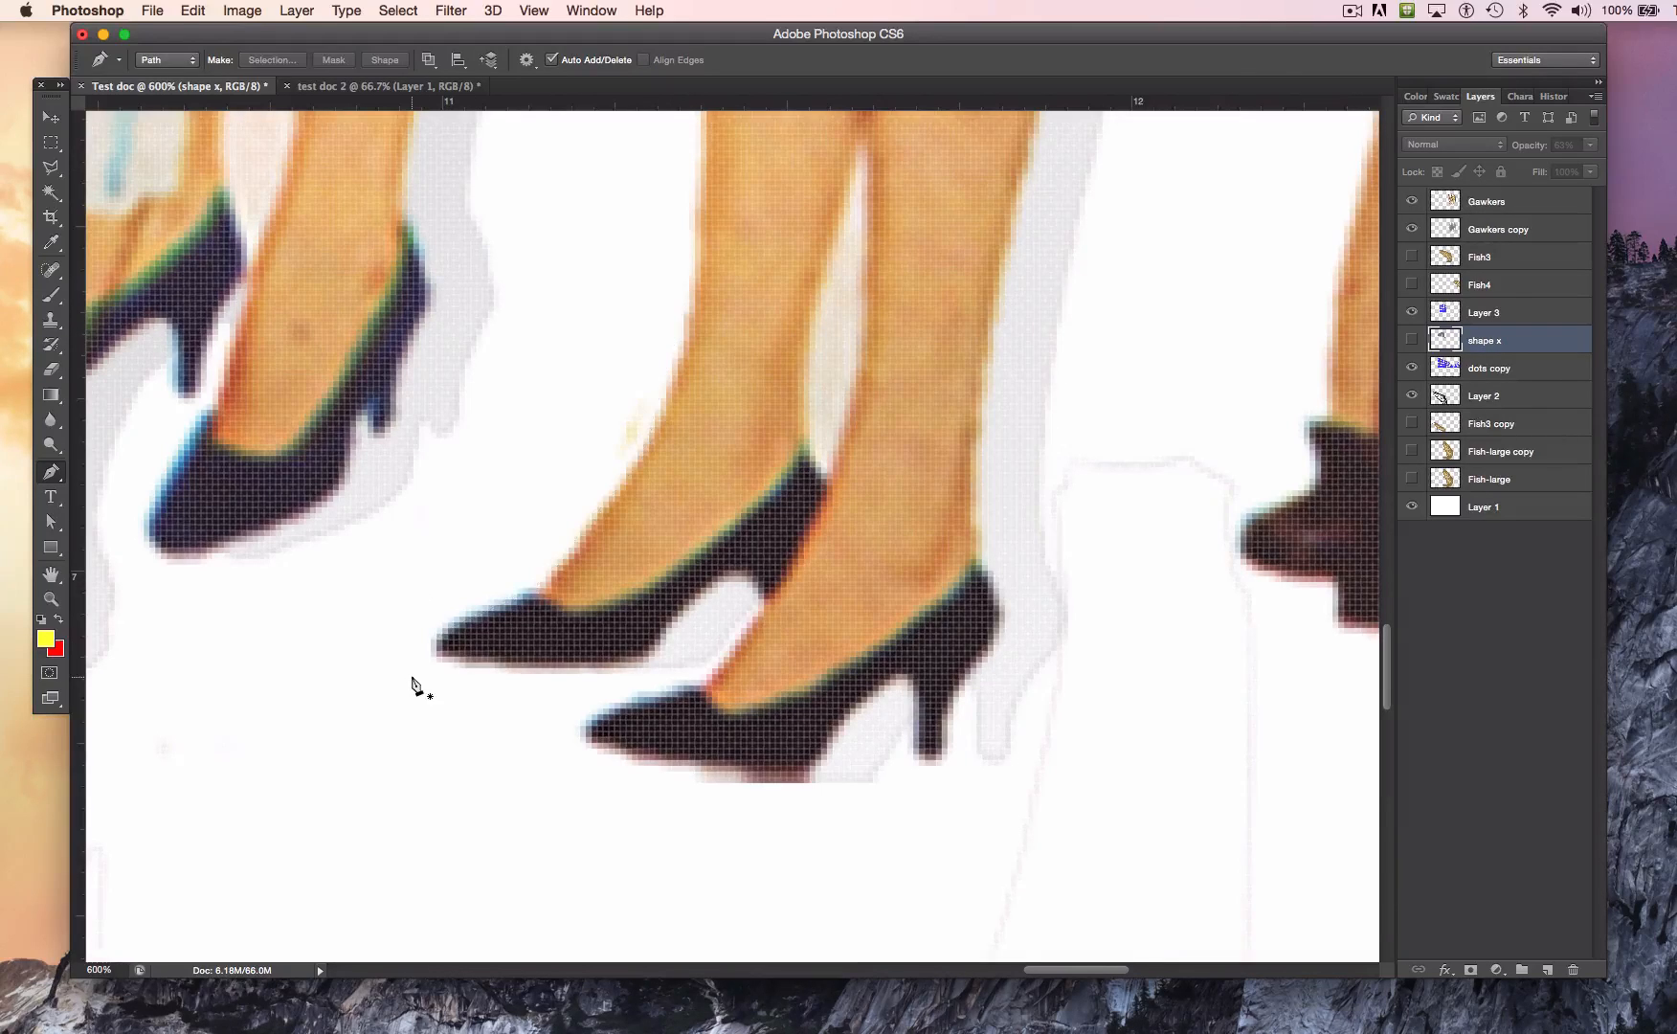
Step: Start a curved Pen path at the left shoe's toe, following its top and shin edge, and cross the leg above the ankle
left_click(440, 635)
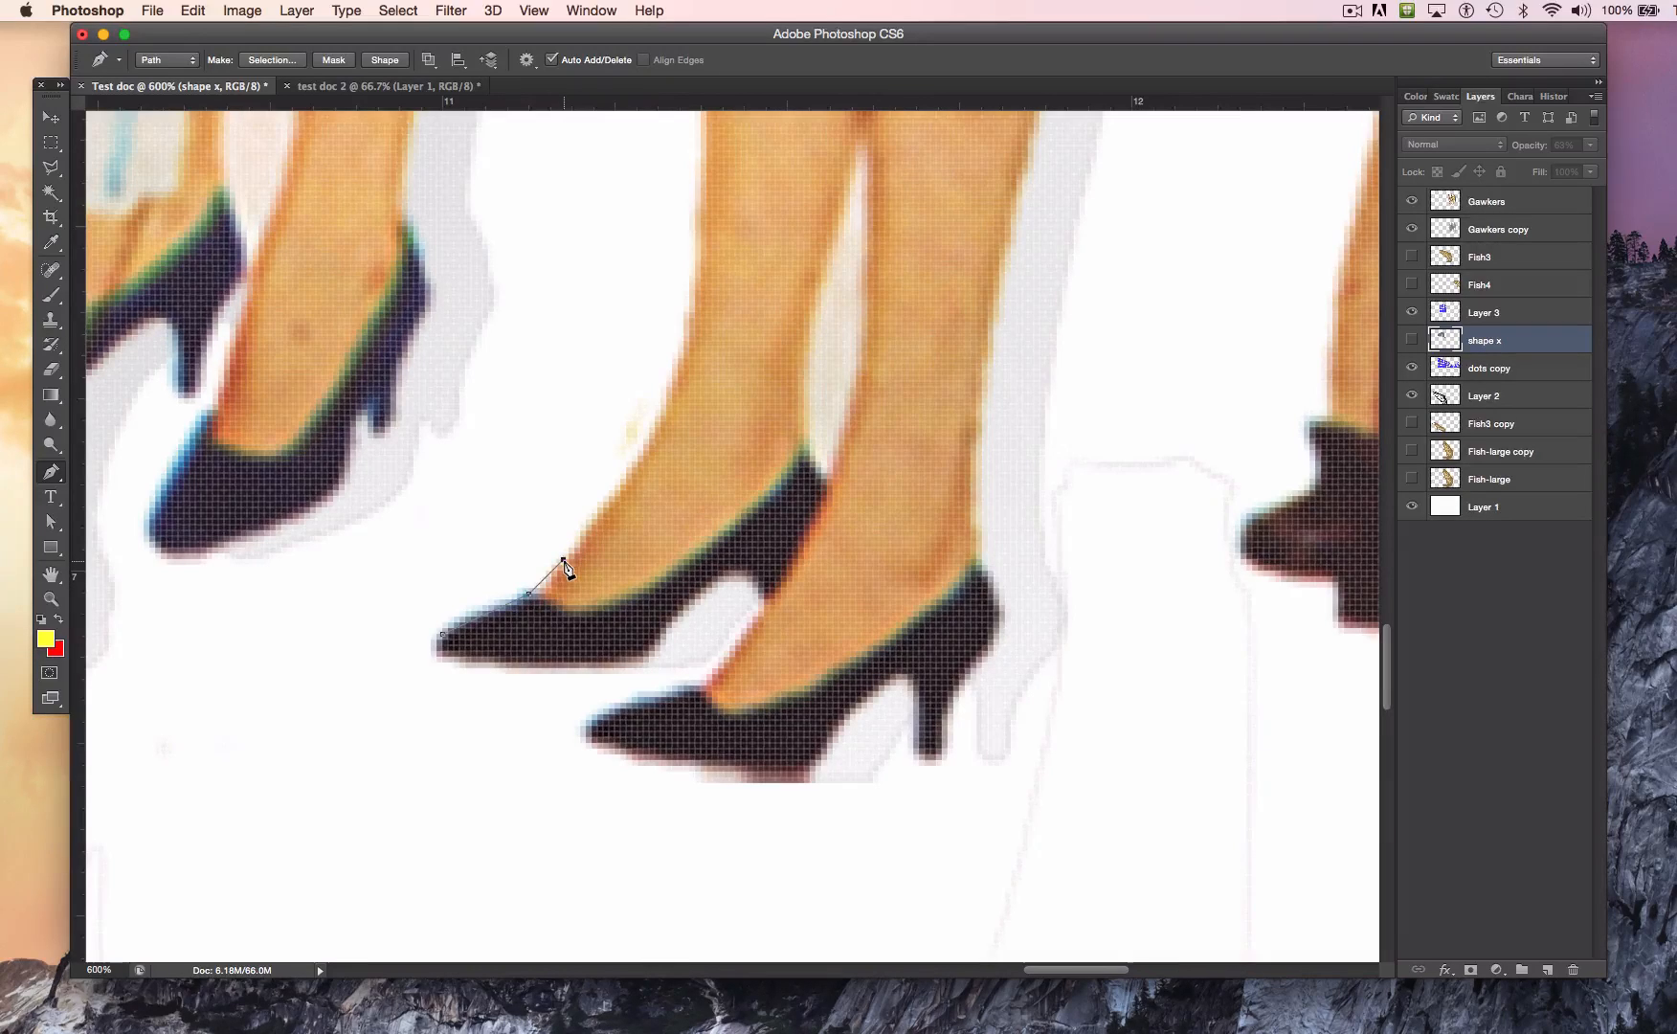
left_click_drag(563, 560, 577, 466)
left_click_drag(577, 465, 590, 525)
left_click(684, 344)
left_click_drag(683, 341, 707, 221)
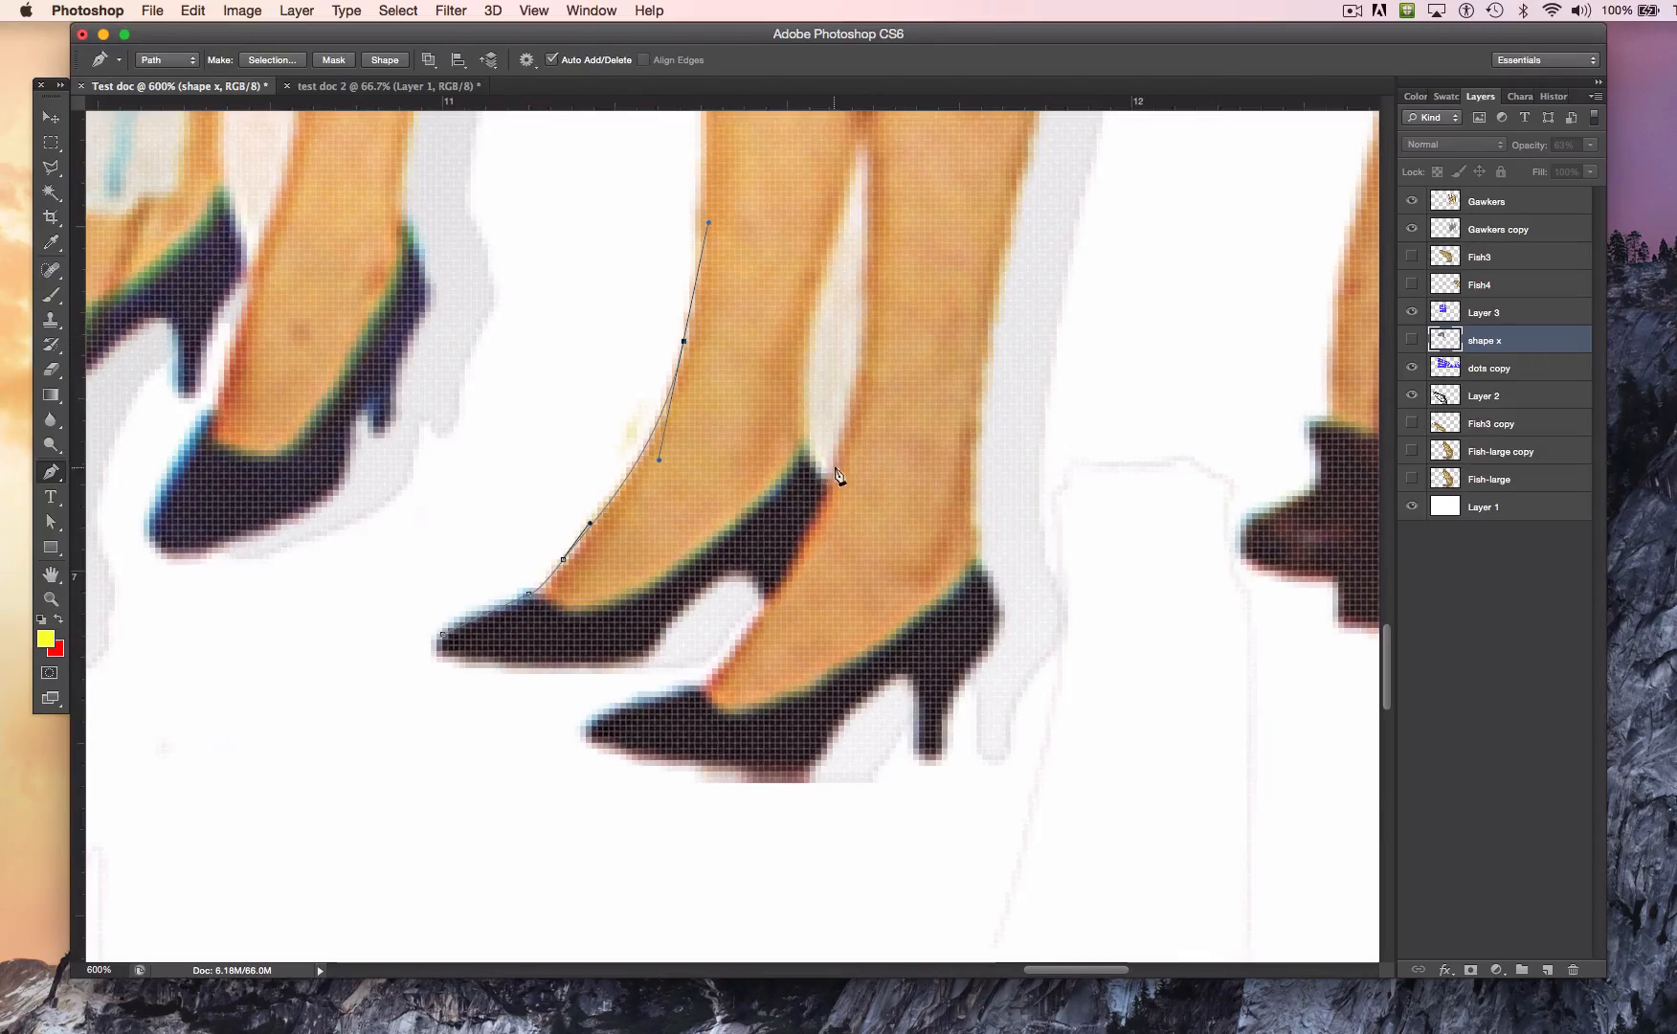
left_click(804, 341)
key("super+z")
left_click(684, 343)
left_click(805, 342)
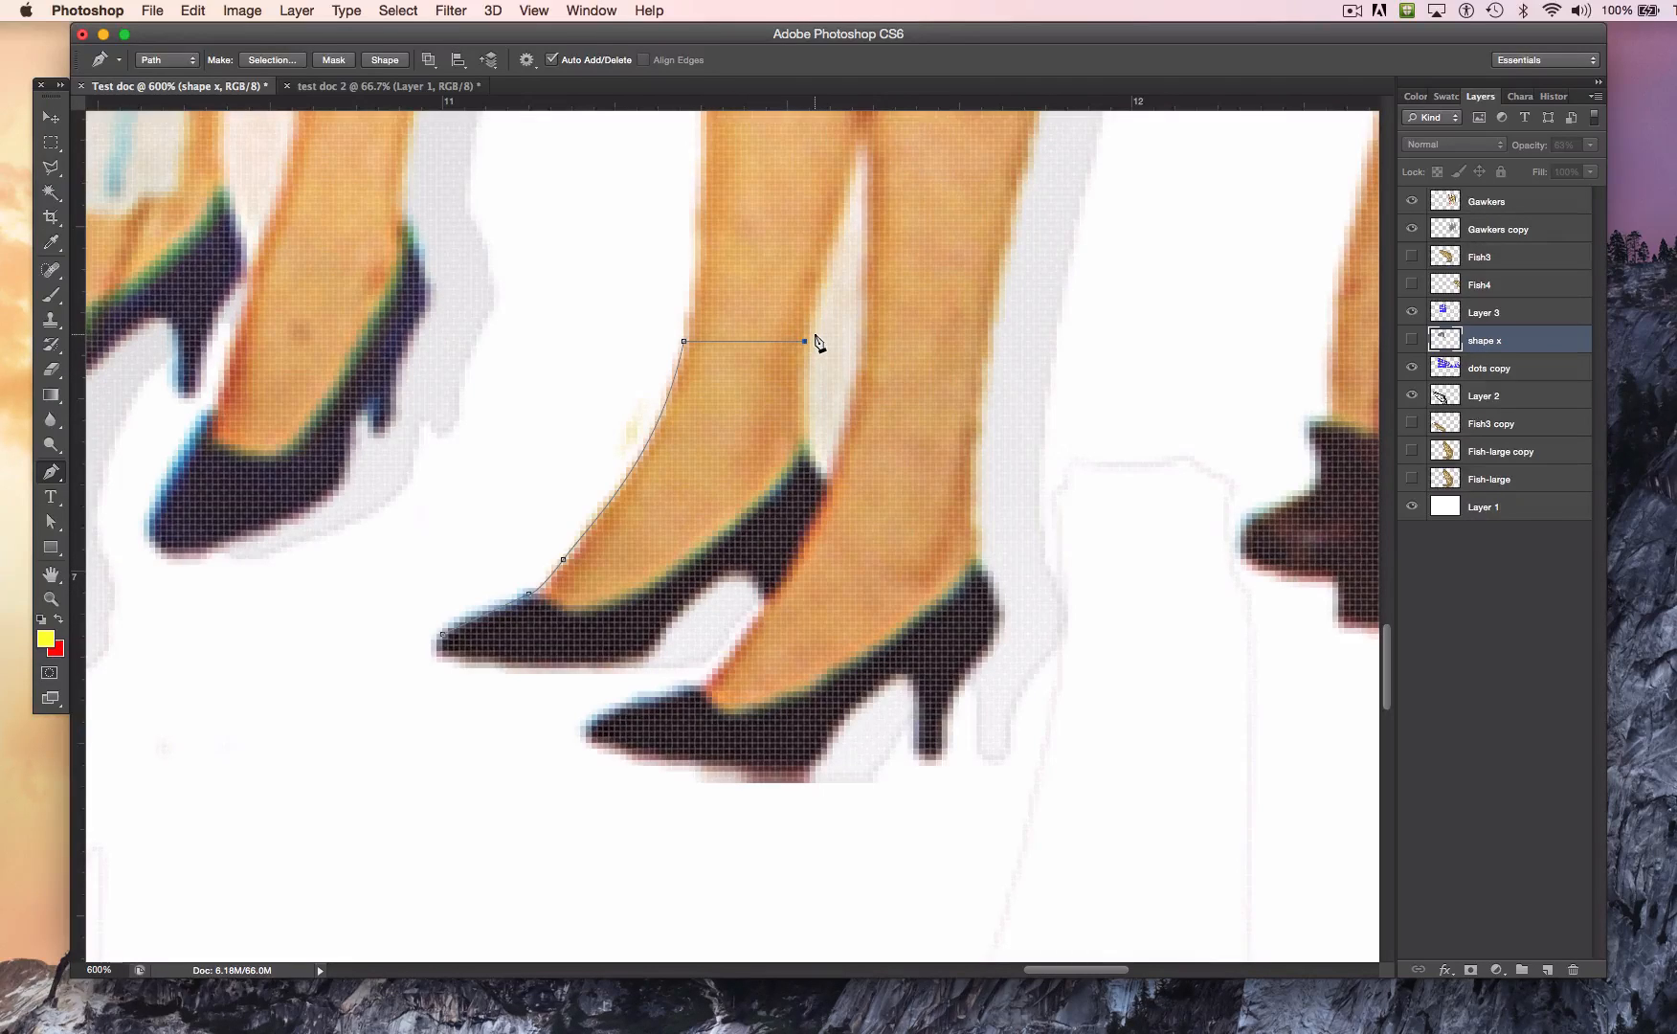
Step: Continue the path down to where the legs meet, up the right leg's inner edge and straight across that leg
left_click(828, 484)
left_click_drag(828, 484, 864, 508)
left_click_drag(861, 341, 859, 276)
left_click(863, 343)
left_click(983, 342)
Step: Trace the path down the right leg's back edge, around the stiletto heel and into the shoe's arch
left_click_drag(982, 566, 1008, 599)
left_click(976, 669)
left_click_drag(963, 678, 948, 701)
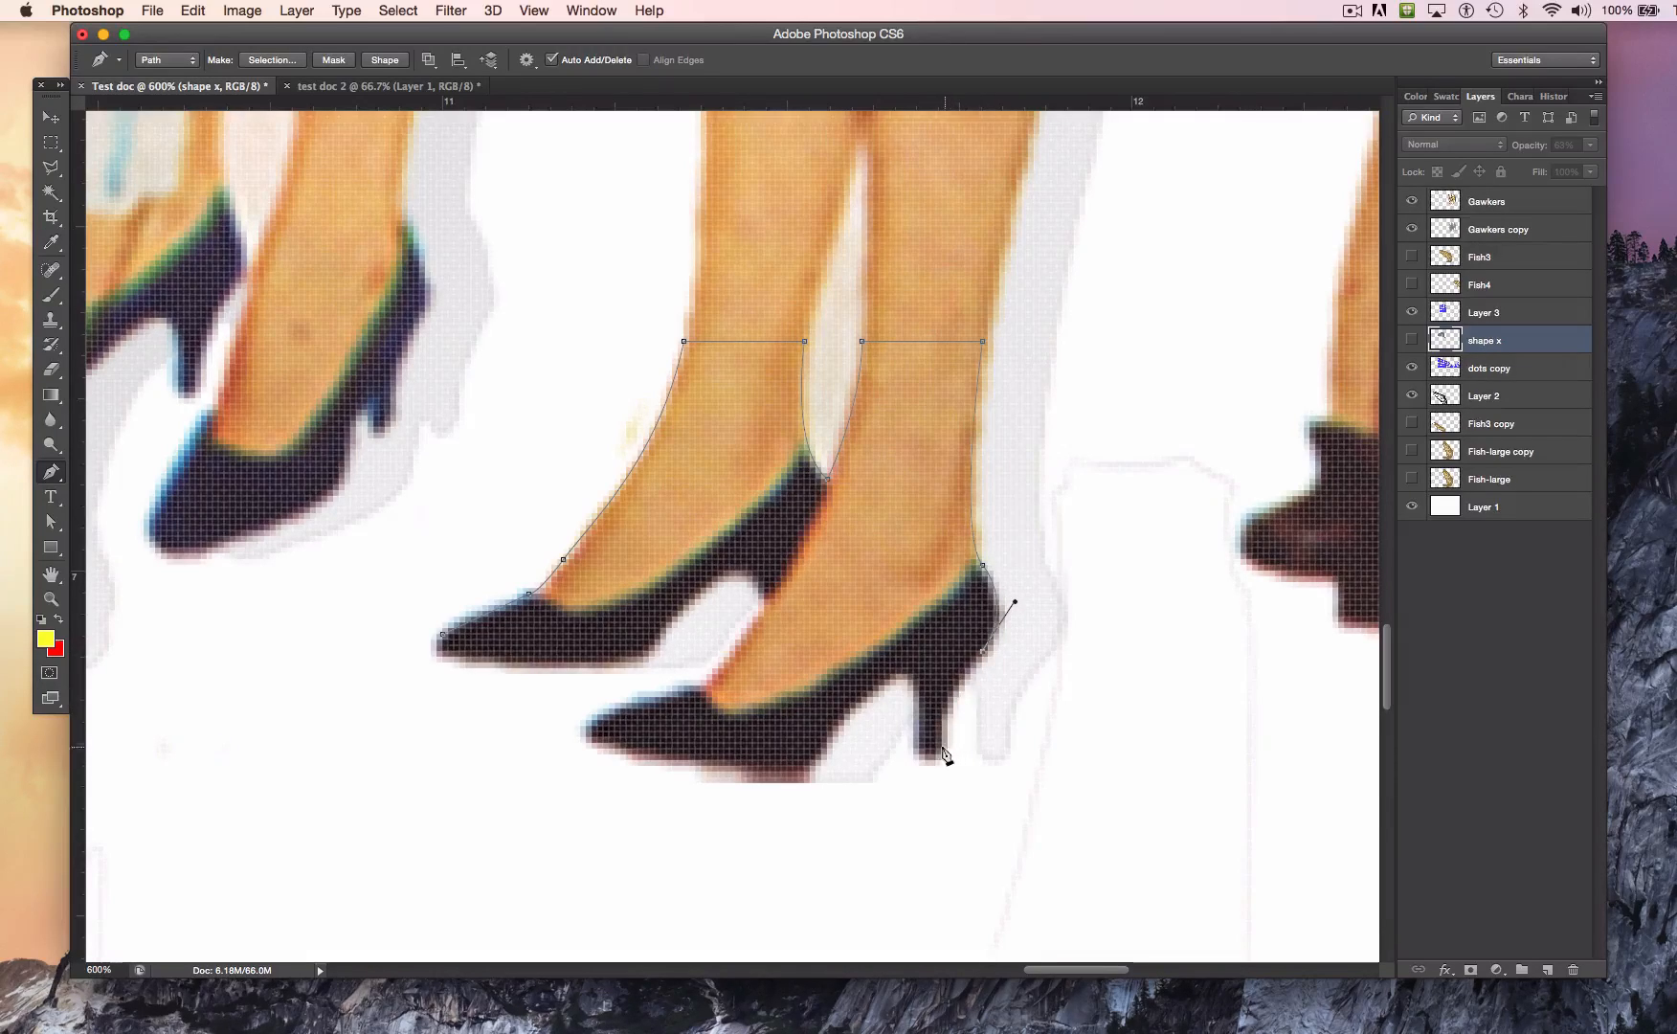
left_click_drag(942, 745, 942, 754)
left_click(914, 754)
left_click(913, 698)
left_click_drag(928, 671, 858, 708)
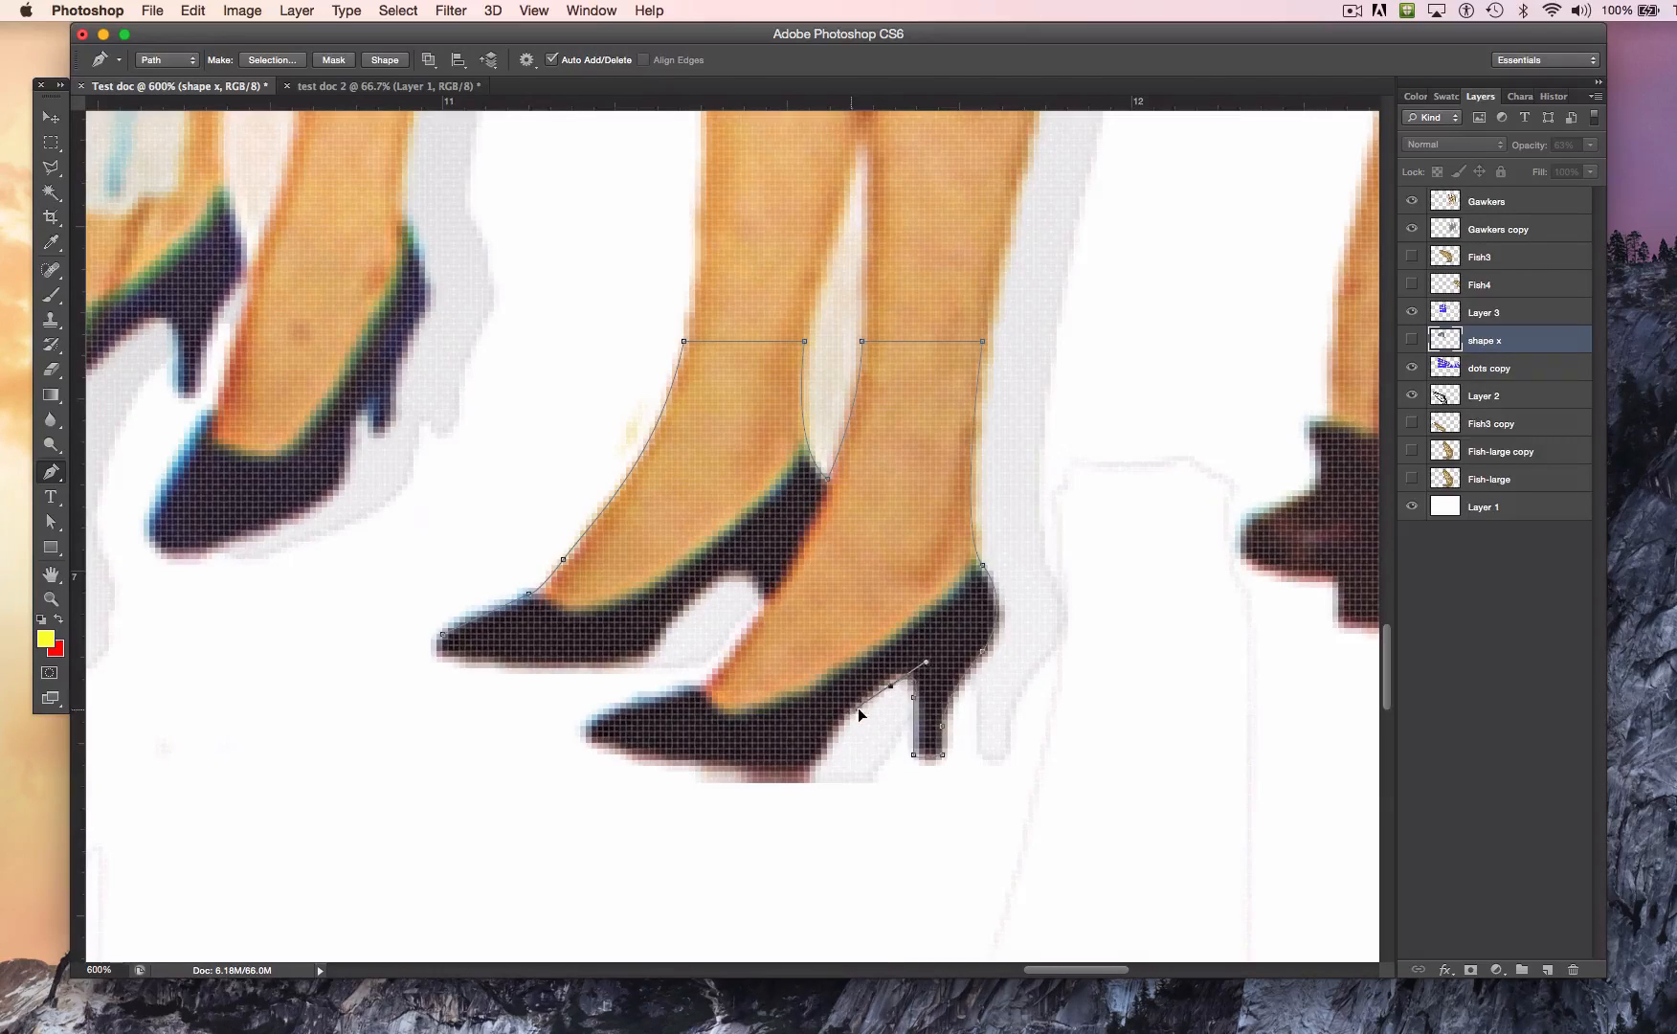
Step: Continue the path along the right shoe's sole and around its pointed toe
left_click(814, 756)
left_click_drag(814, 755, 759, 767)
left_click(587, 744)
left_click_drag(580, 744, 557, 733)
left_click(586, 744, "alt")
left_click_drag(594, 724, 605, 717)
Step: Trace over the right foot and along the left shoe's arch and sole, closing the path at the starting toe
left_click_drag(701, 686, 704, 684)
left_click(764, 607)
left_click_drag(731, 570, 688, 596)
left_click(645, 658)
left_click_drag(442, 658, 459, 623)
left_click(441, 659, "alt")
key("super+z")
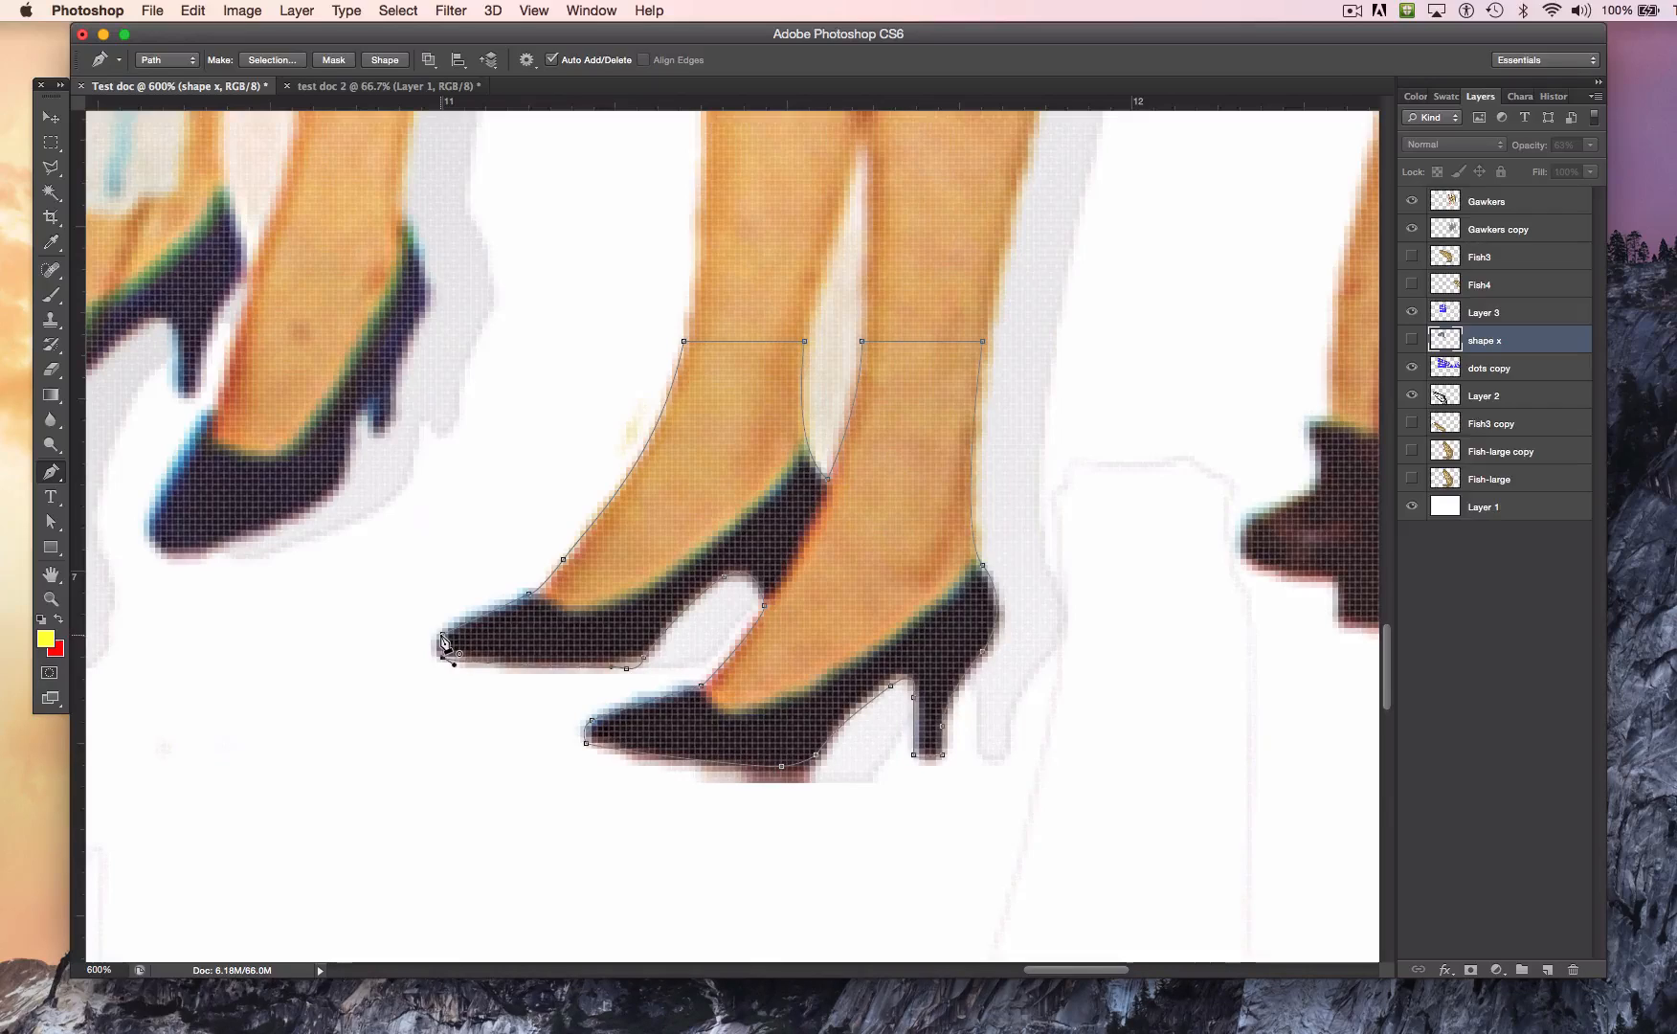
left_click_drag(442, 634, 455, 615)
Step: Reposition the anchor points along the left shoe's sole with the Direct Selection tool to fit the path to its edge
left_click(51, 522)
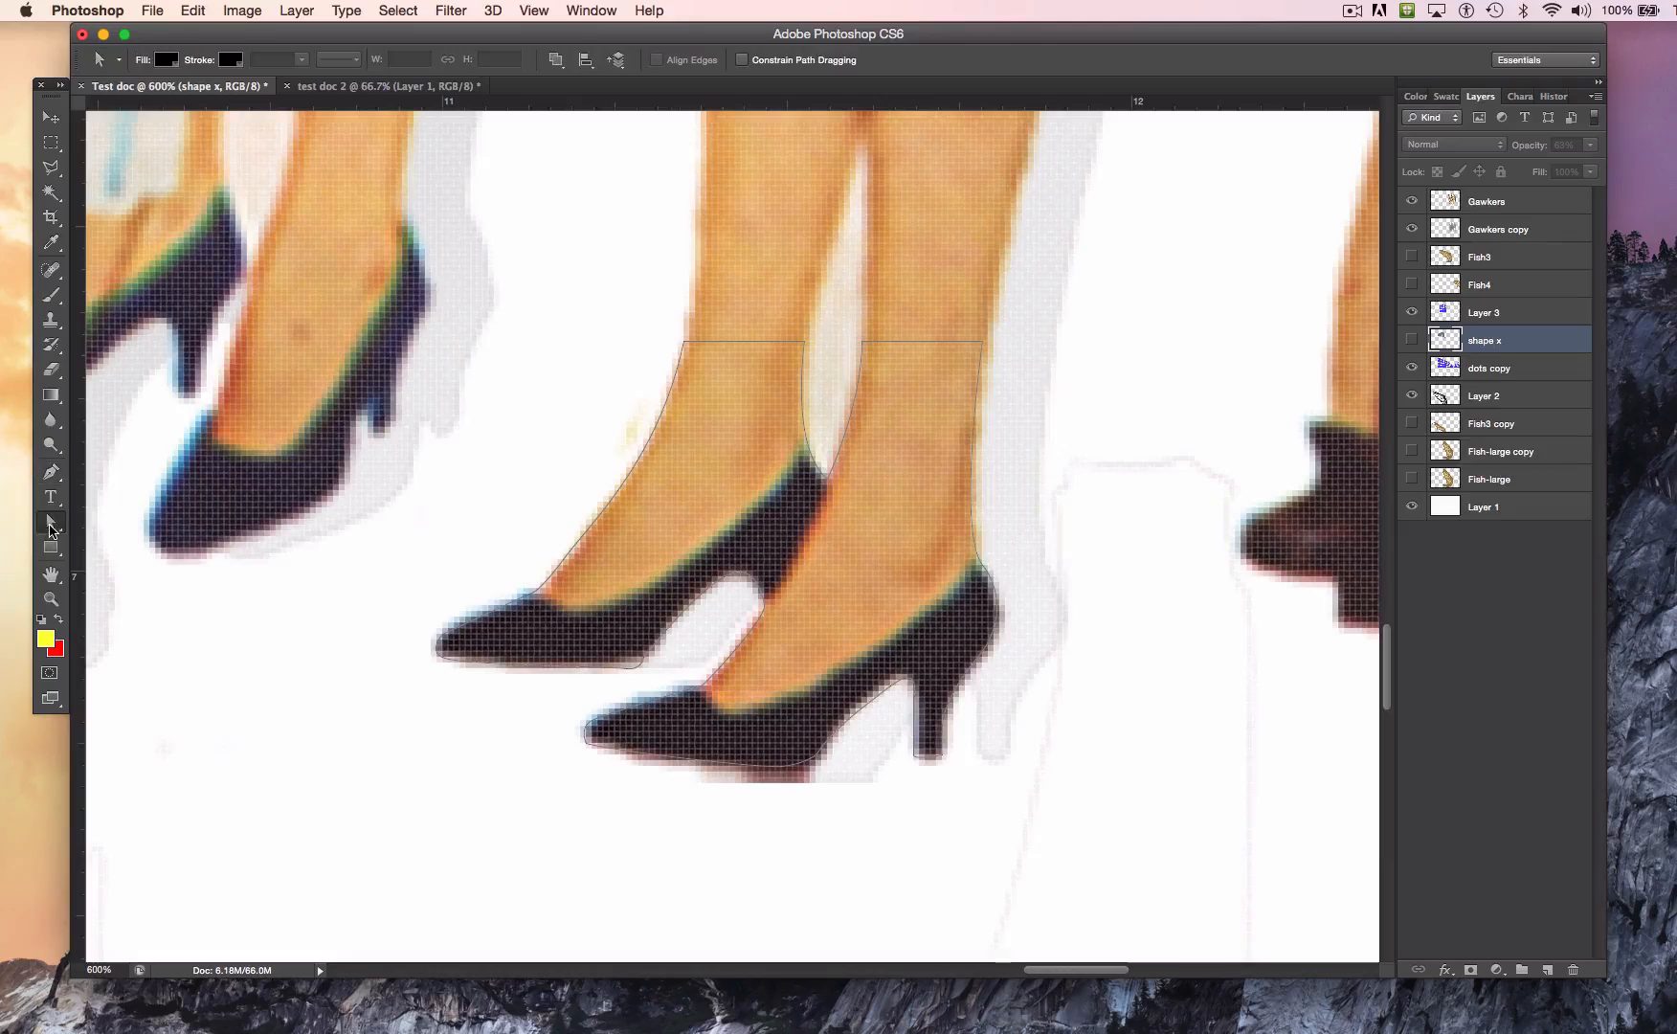
left_click(612, 670)
left_click_drag(626, 671, 625, 664)
left_click_drag(638, 665, 647, 679)
Step: Draw a closed round path from four curved Pen tool points in the blank area beside the shoes
left_click(51, 470)
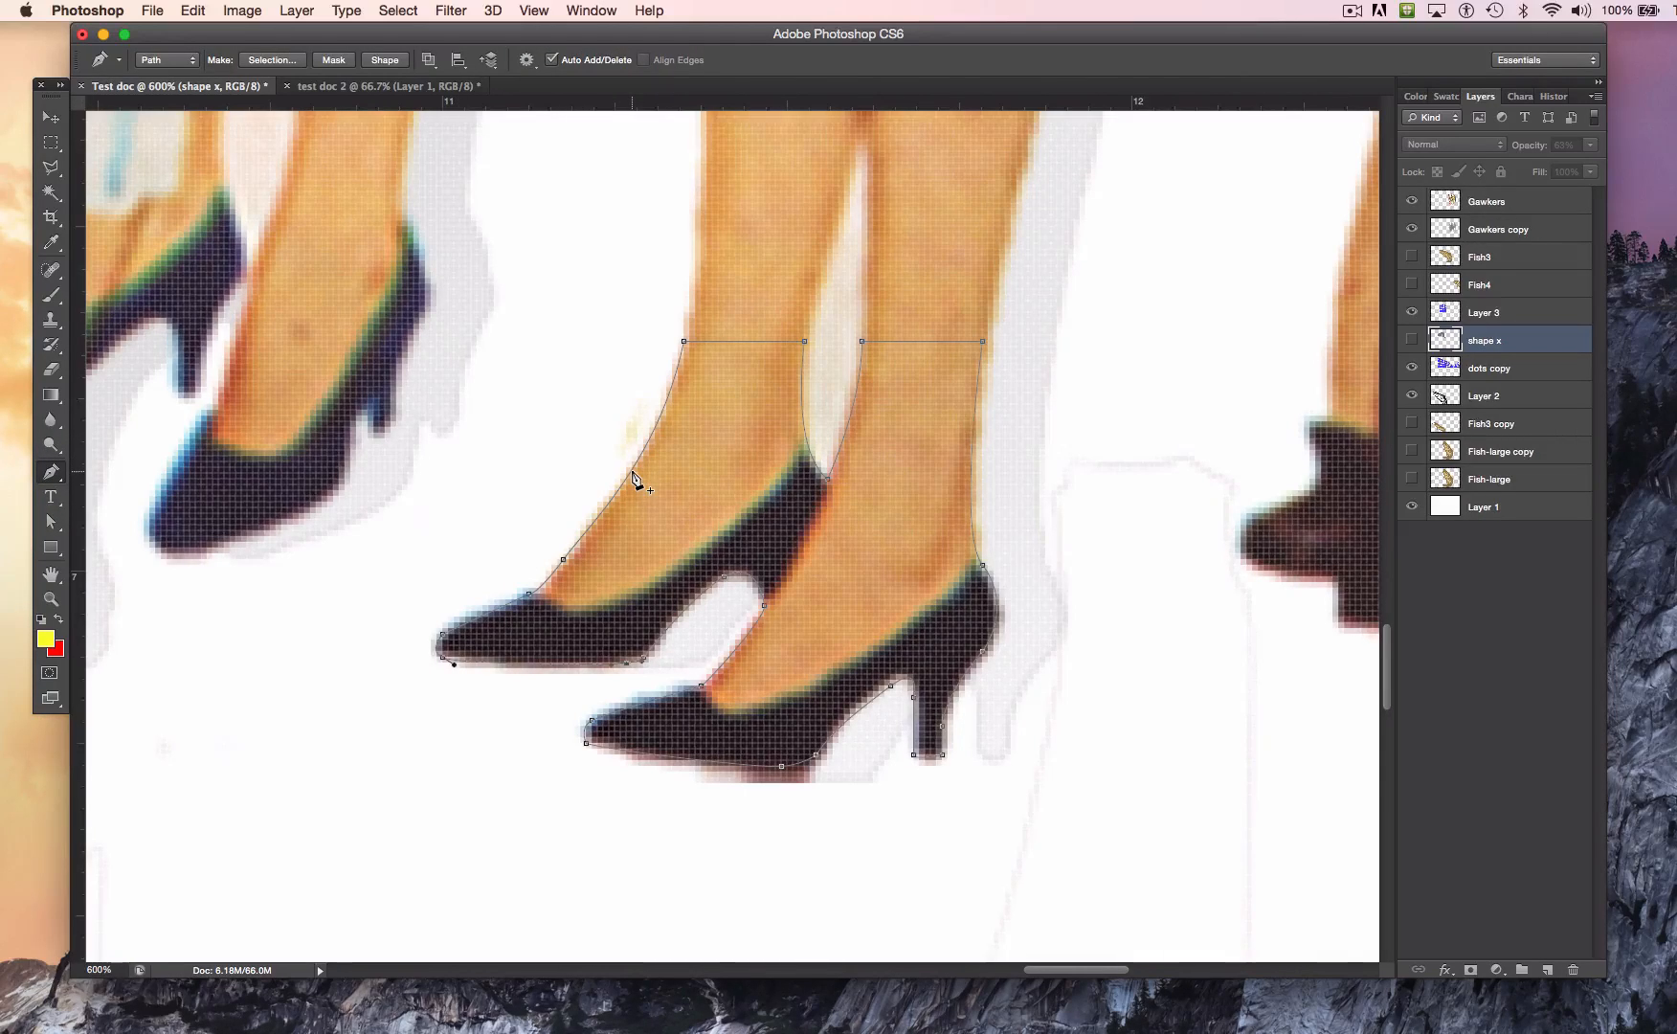
left_click(54, 481)
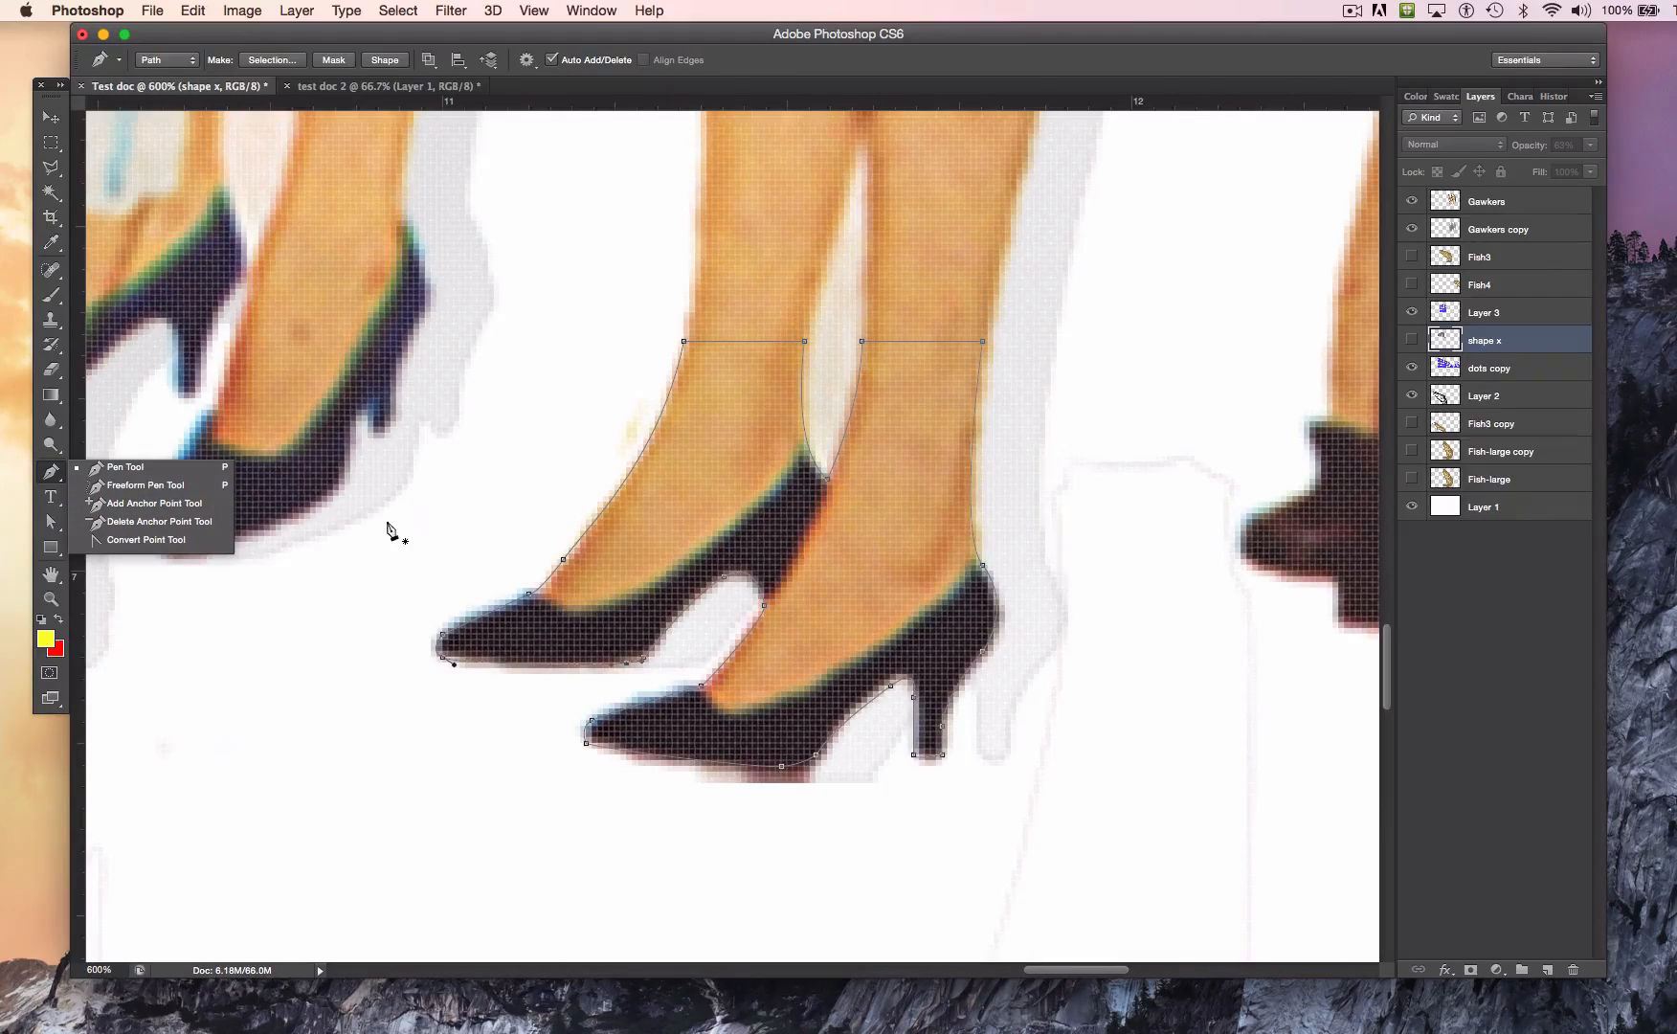
left_click(58, 119)
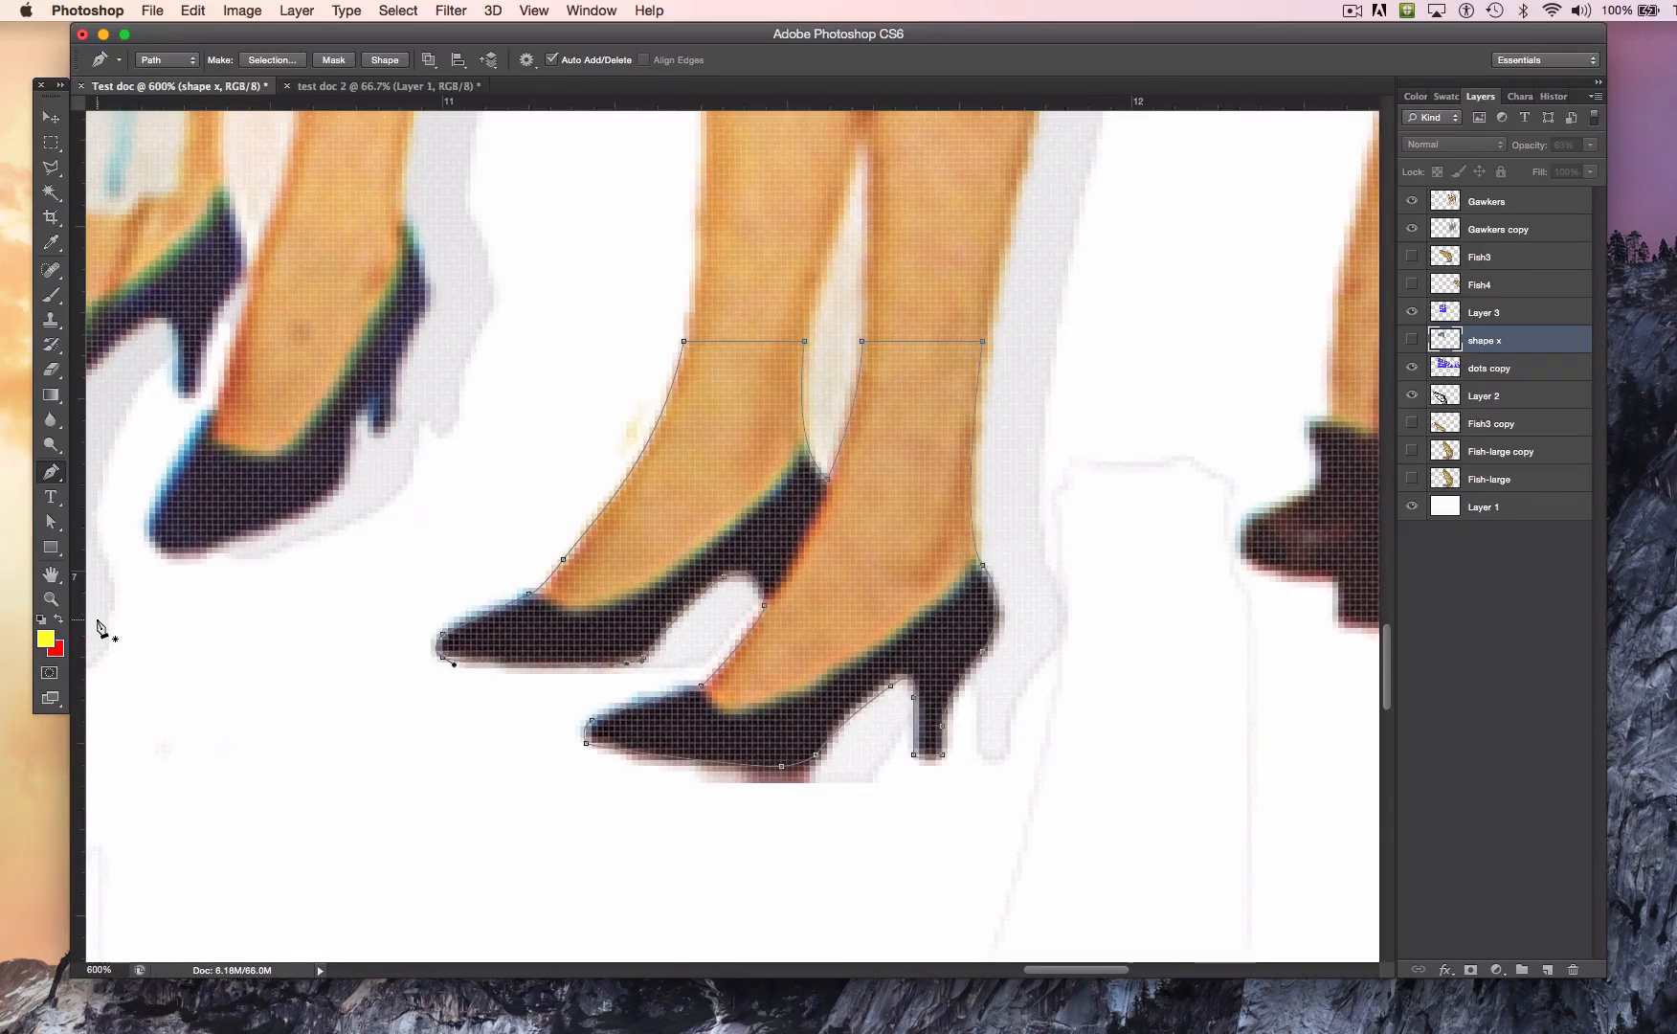
left_click(184, 731)
left_click_drag(316, 610, 432, 610)
left_click(437, 733)
left_click_drag(435, 748, 437, 754)
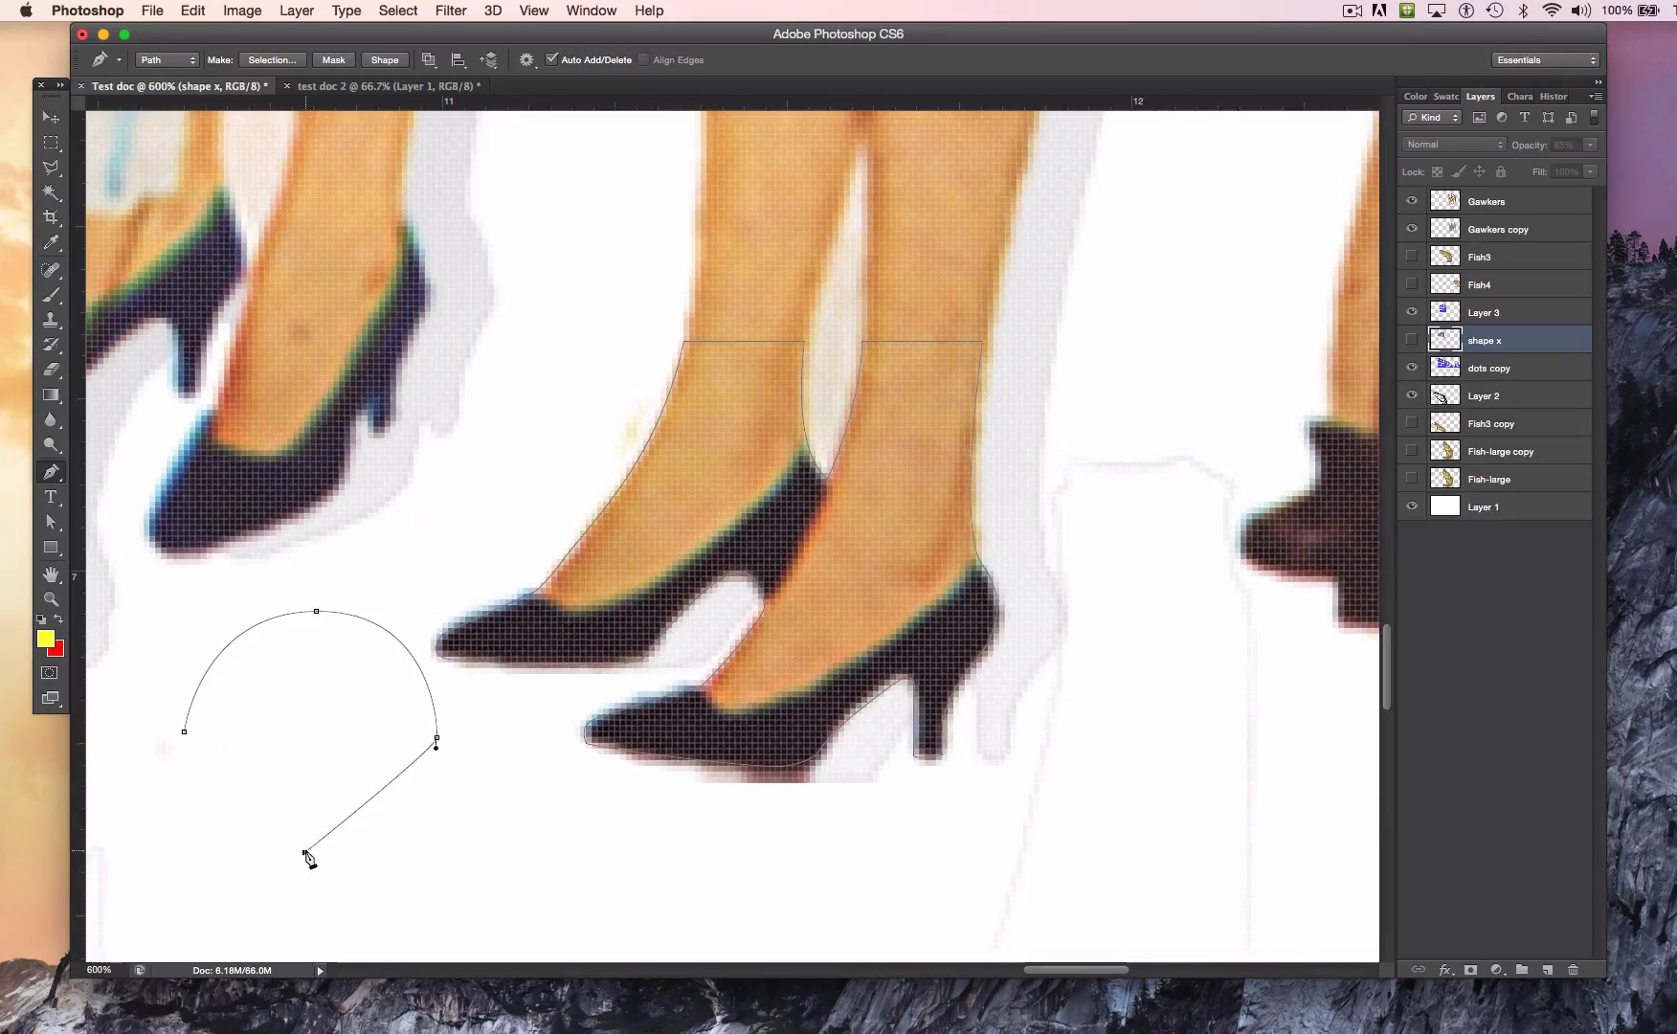
left_click_drag(303, 851, 158, 849)
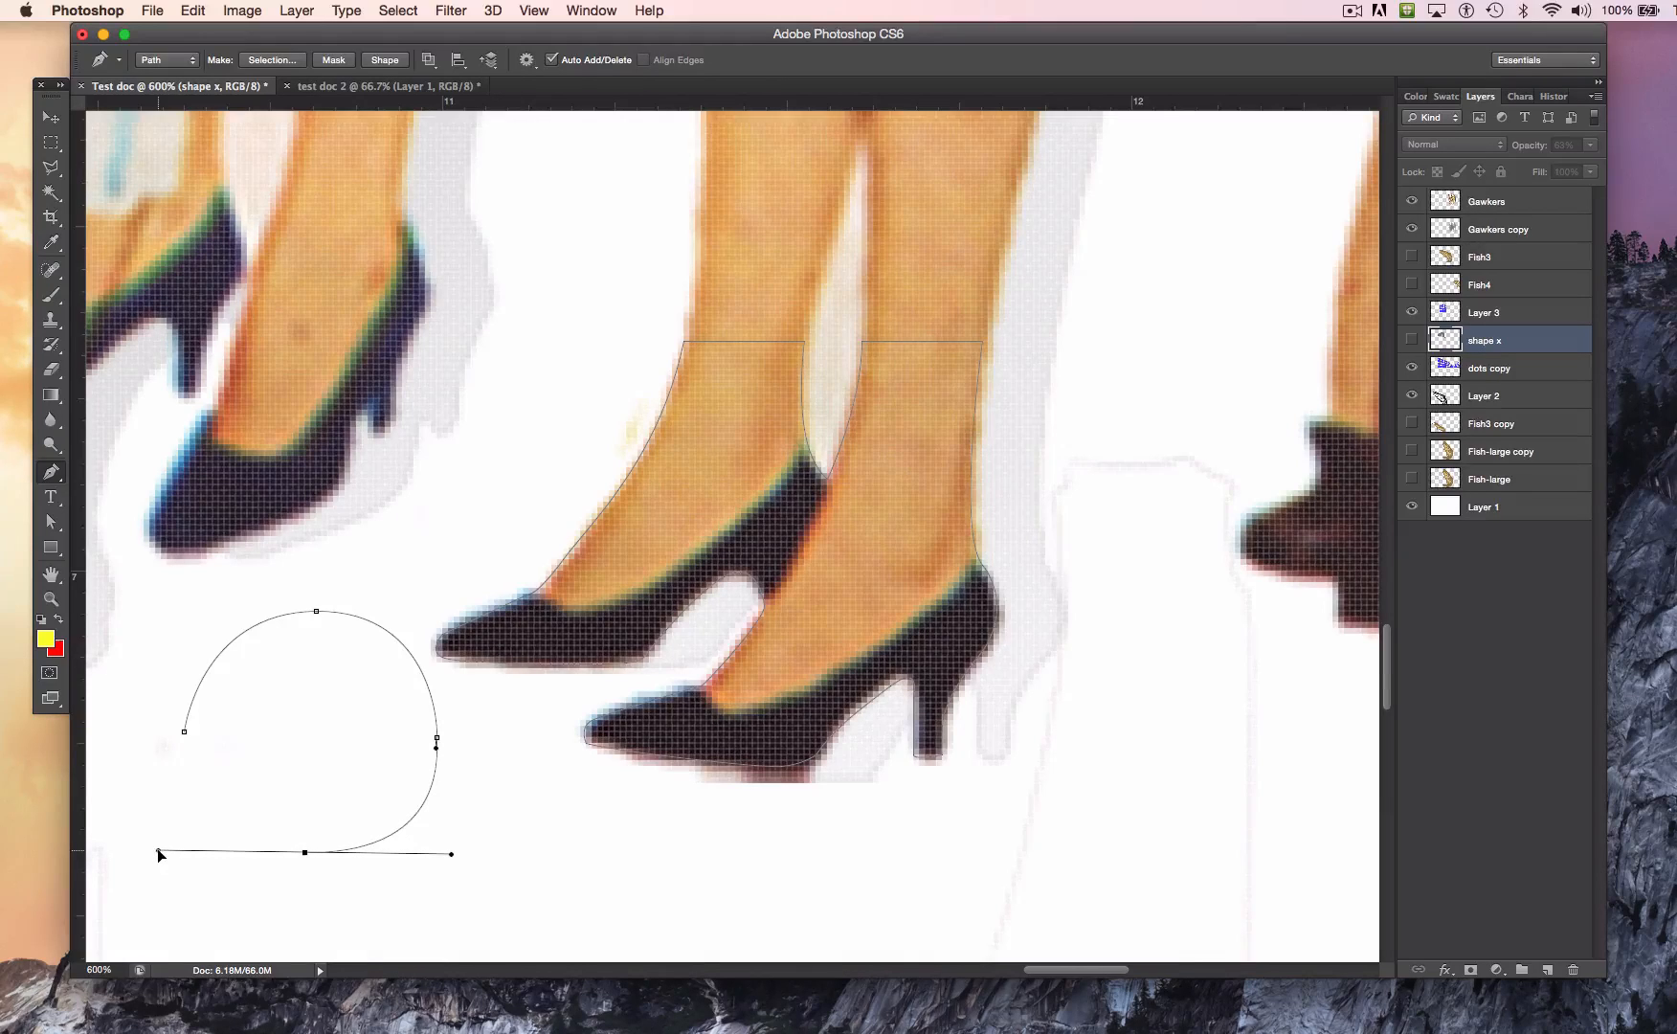
mouse_move(183, 729)
left_mouse_down()
mouse_move(196, 764)
mouse_move(184, 704)
left_mouse_up()
key("Return")
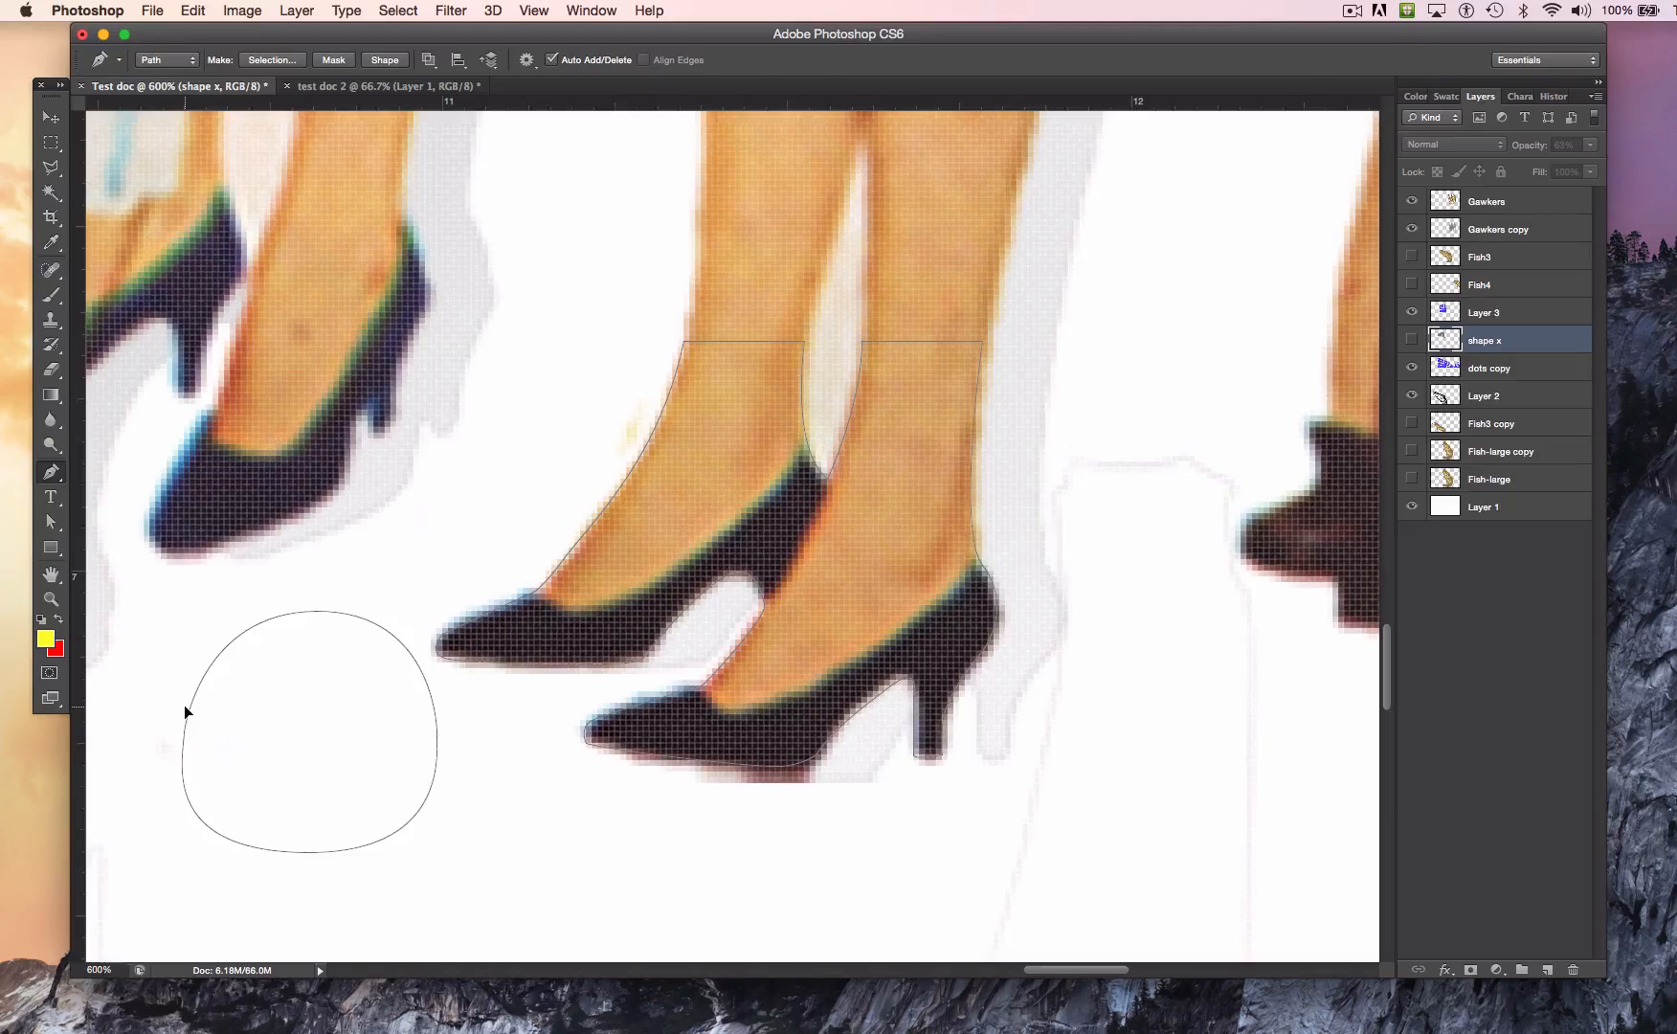
Step: Move the round path's lowest anchor point down with the Direct Selection tool, and delete the round path
left_click(52, 527)
left_click(321, 851)
left_click(304, 846)
left_click_drag(304, 846, 308, 881)
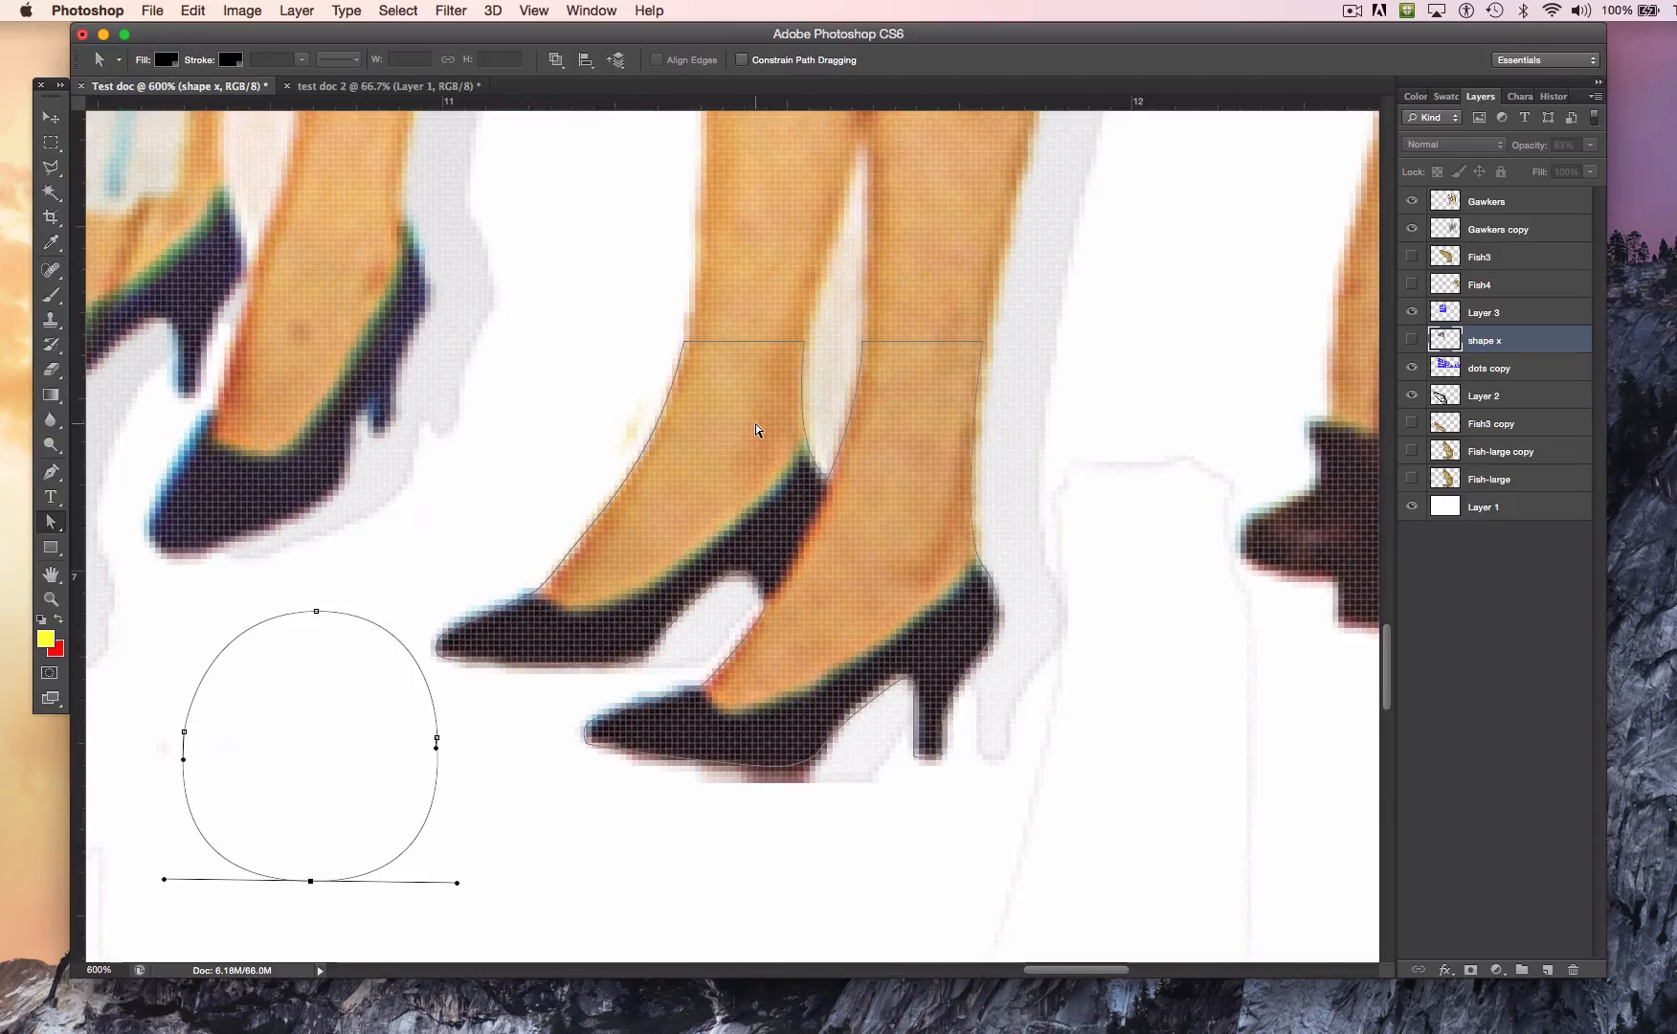
key("BackSpace")
key("BackSpace")
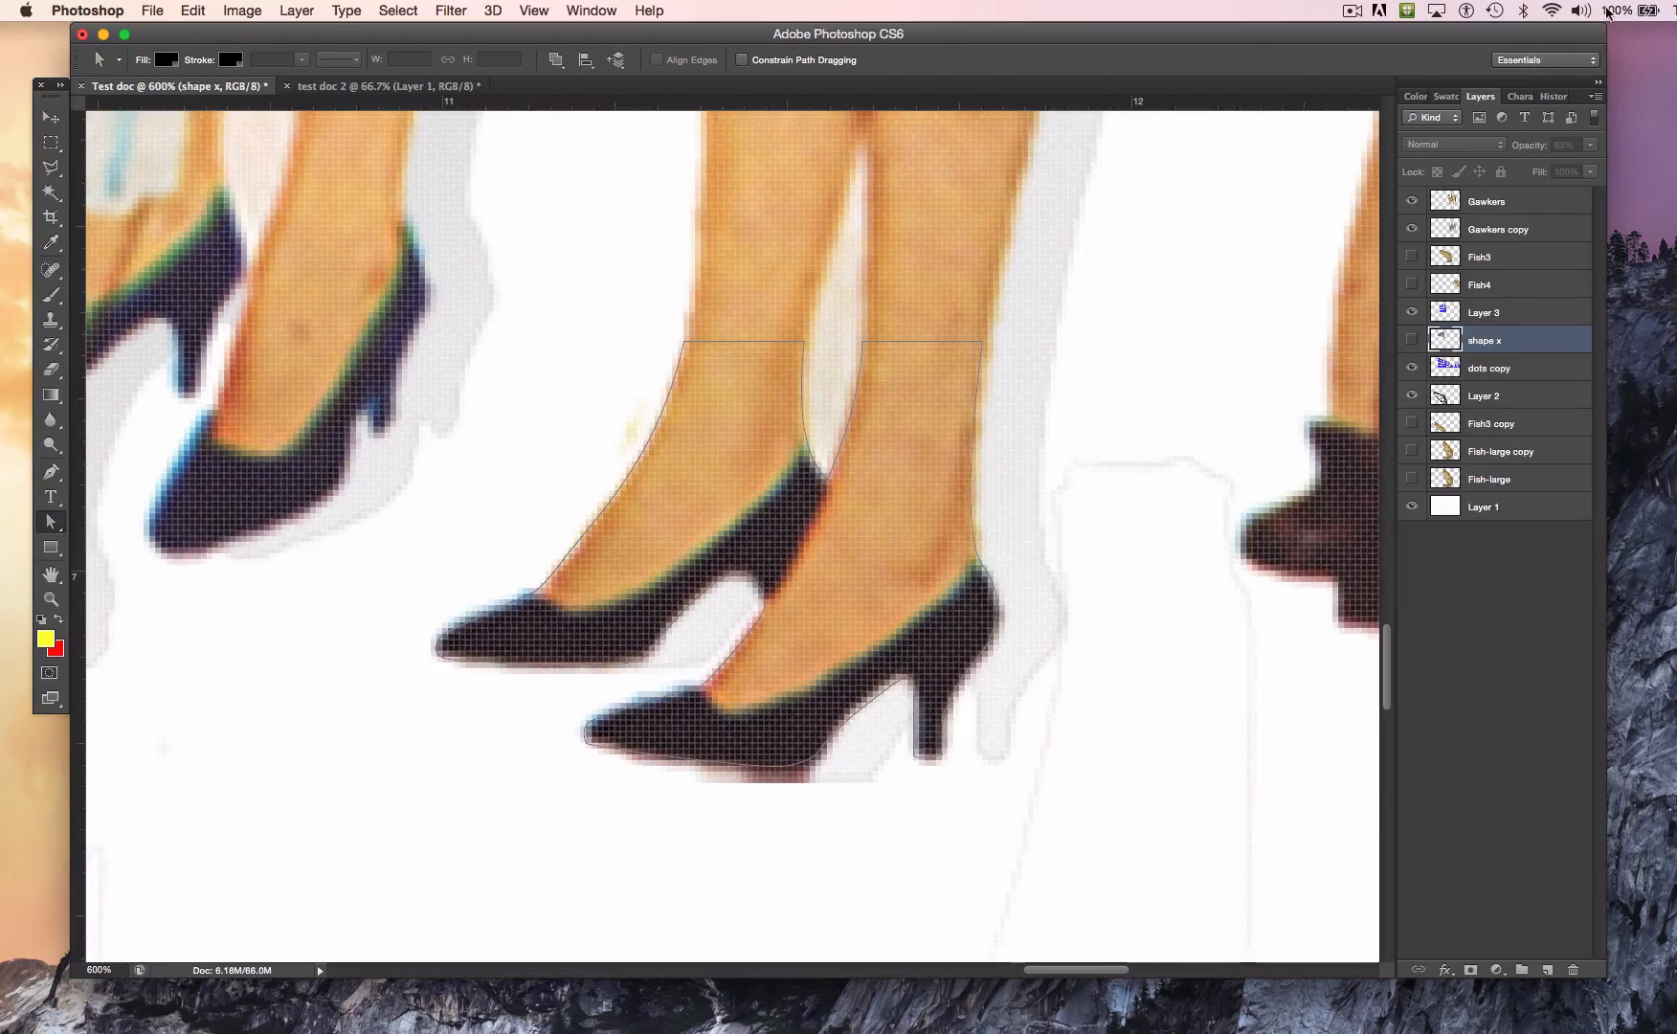
Step: Show the saved paths, load the Work Path as a selection and keep the layer list uncovered
left_click(590, 9)
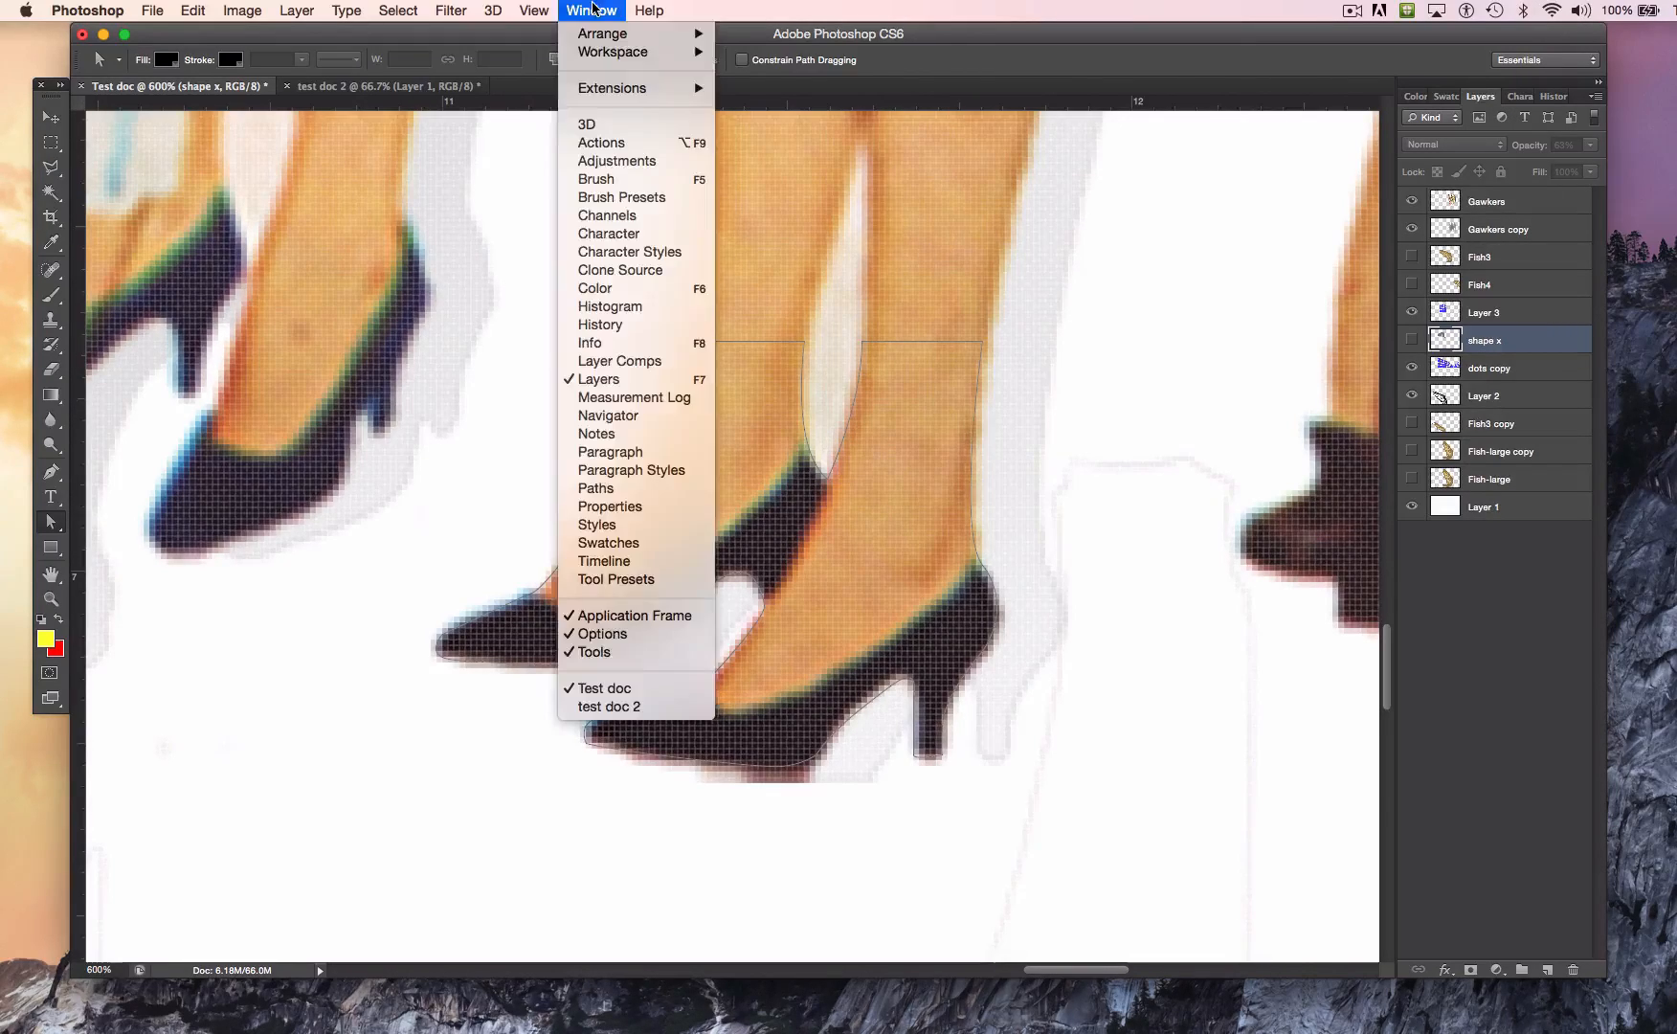
left_click(613, 490)
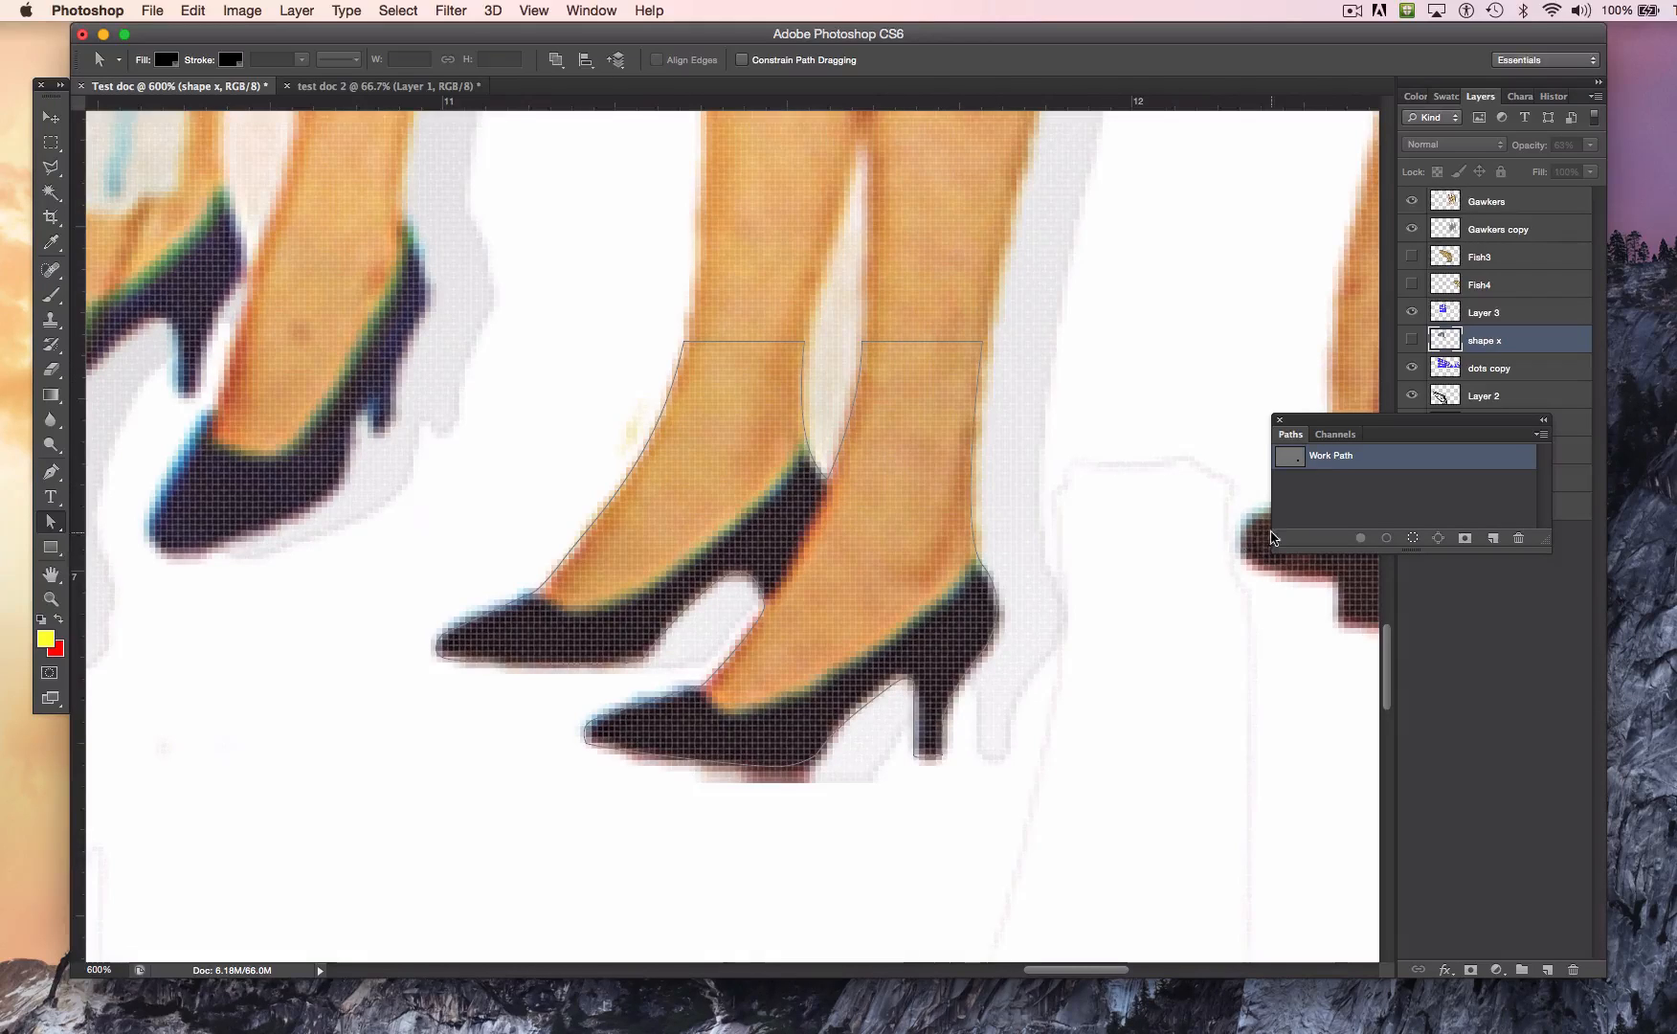
left_click(1291, 466, "super")
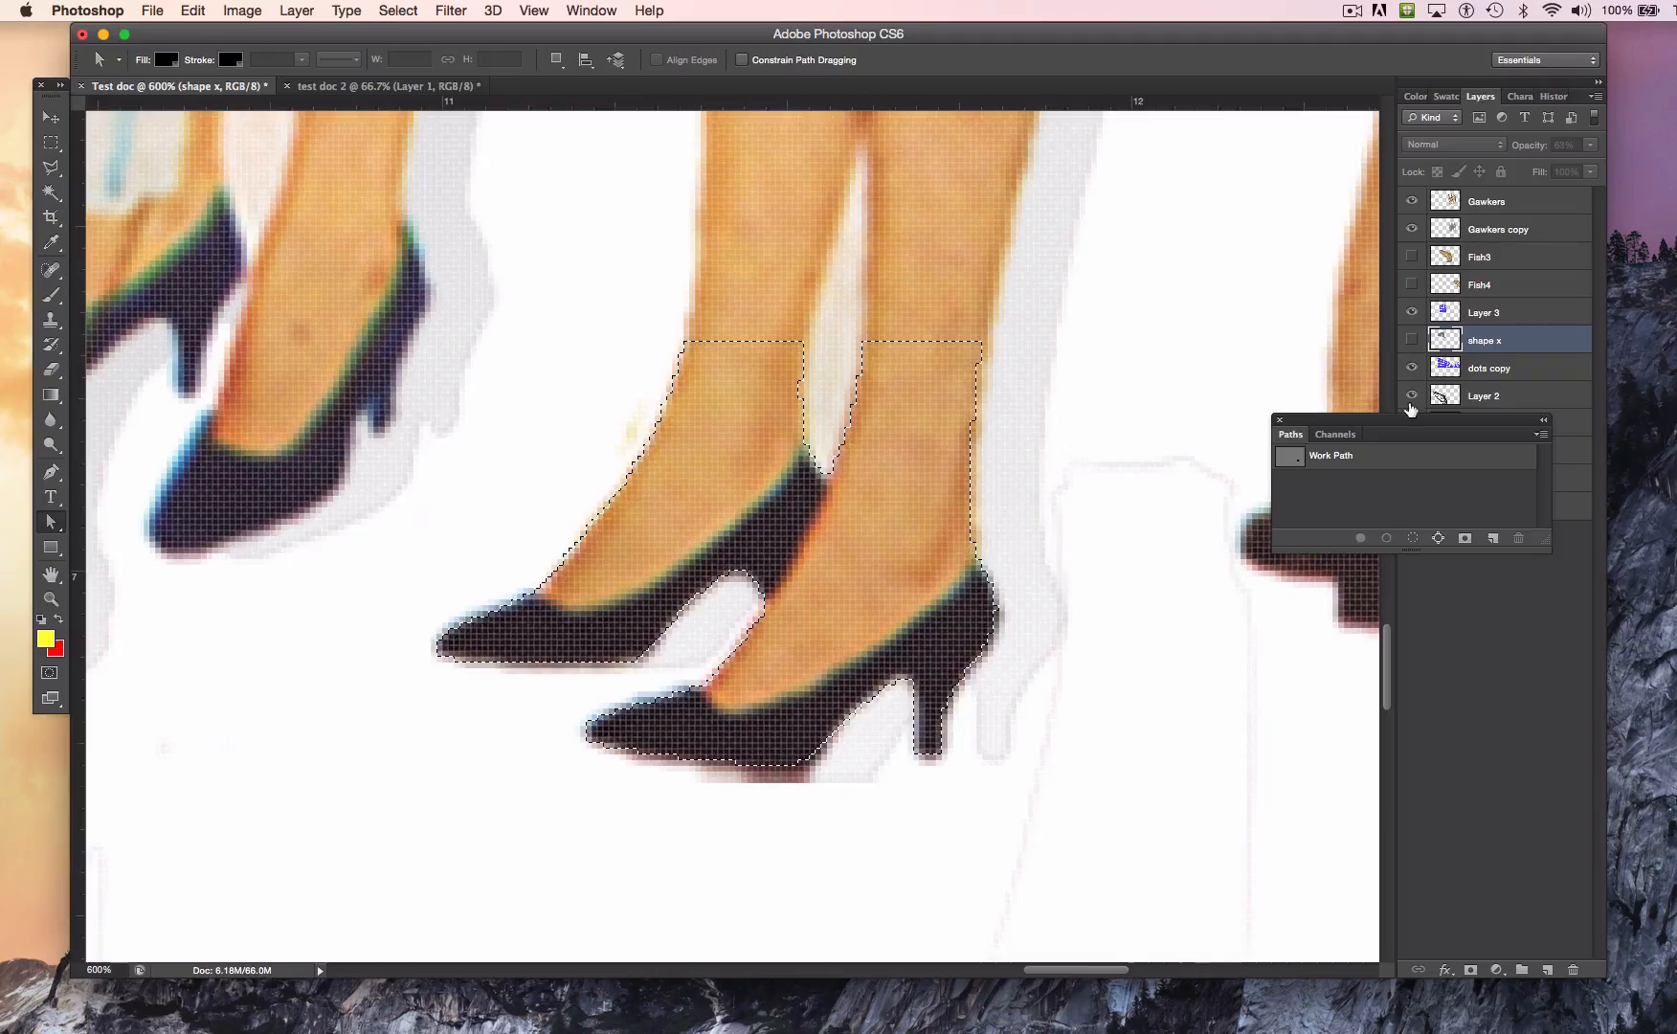
left_click_drag(1396, 423, 1417, 664)
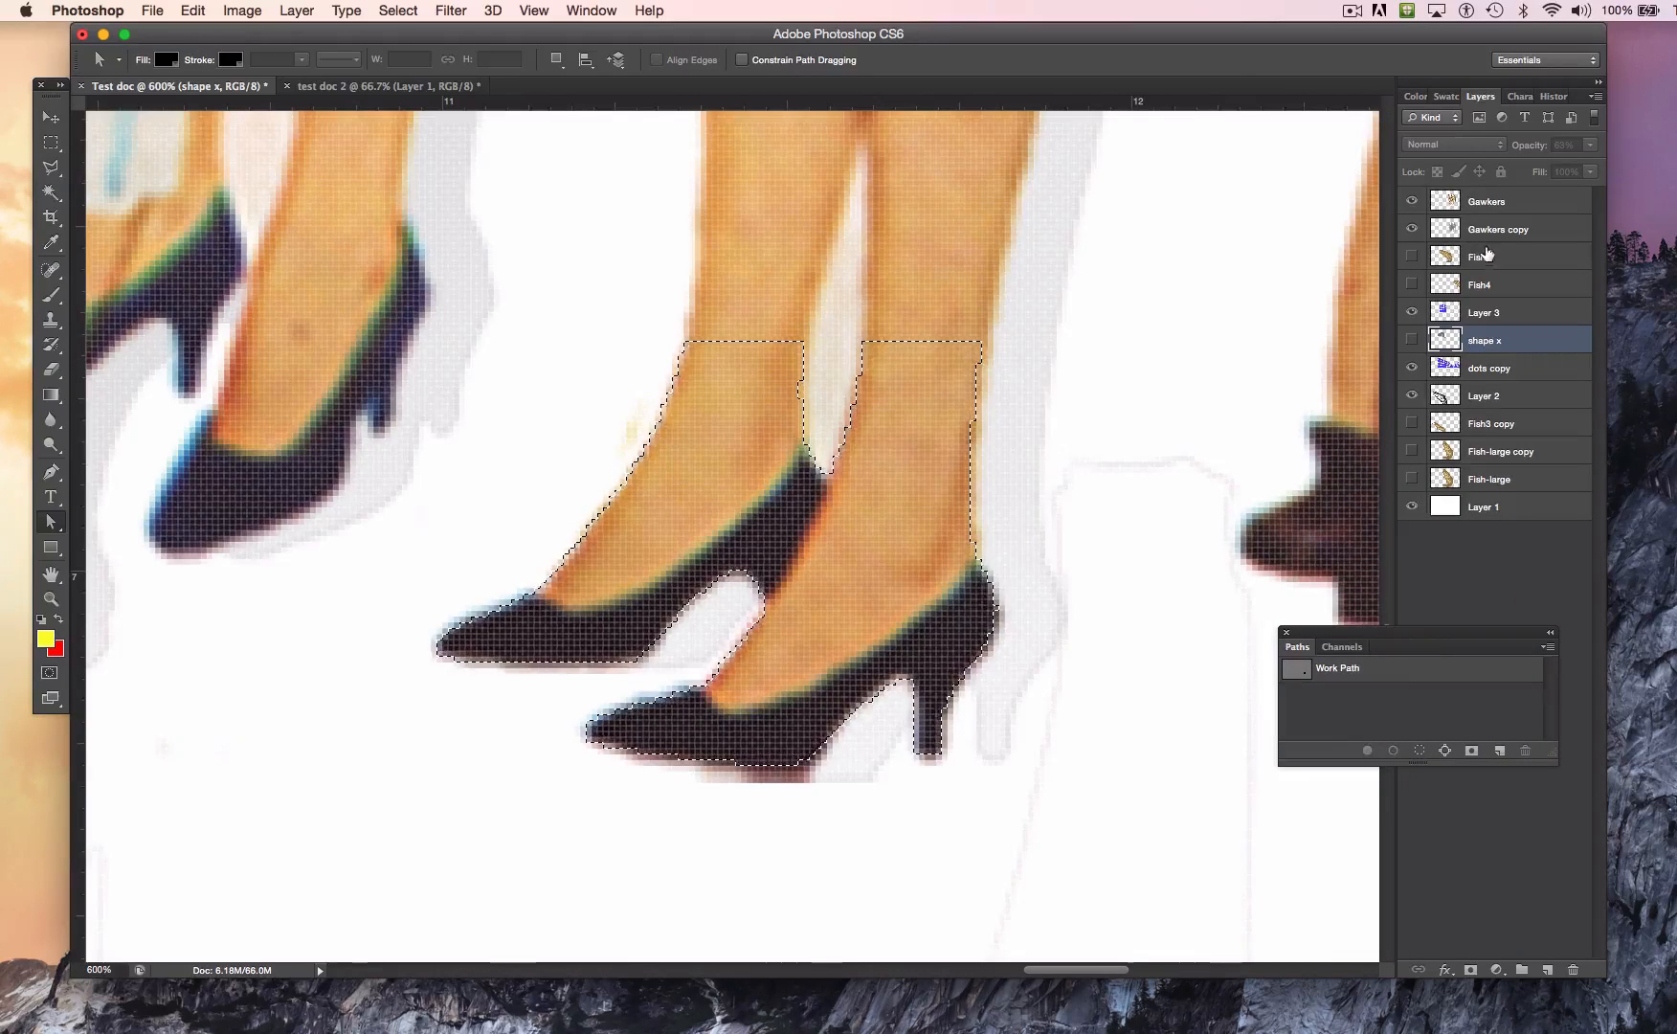
Step: Copy the selected feet from the Gawkers layer to a new layer and hide Gawkers to isolate them
left_click(1481, 204)
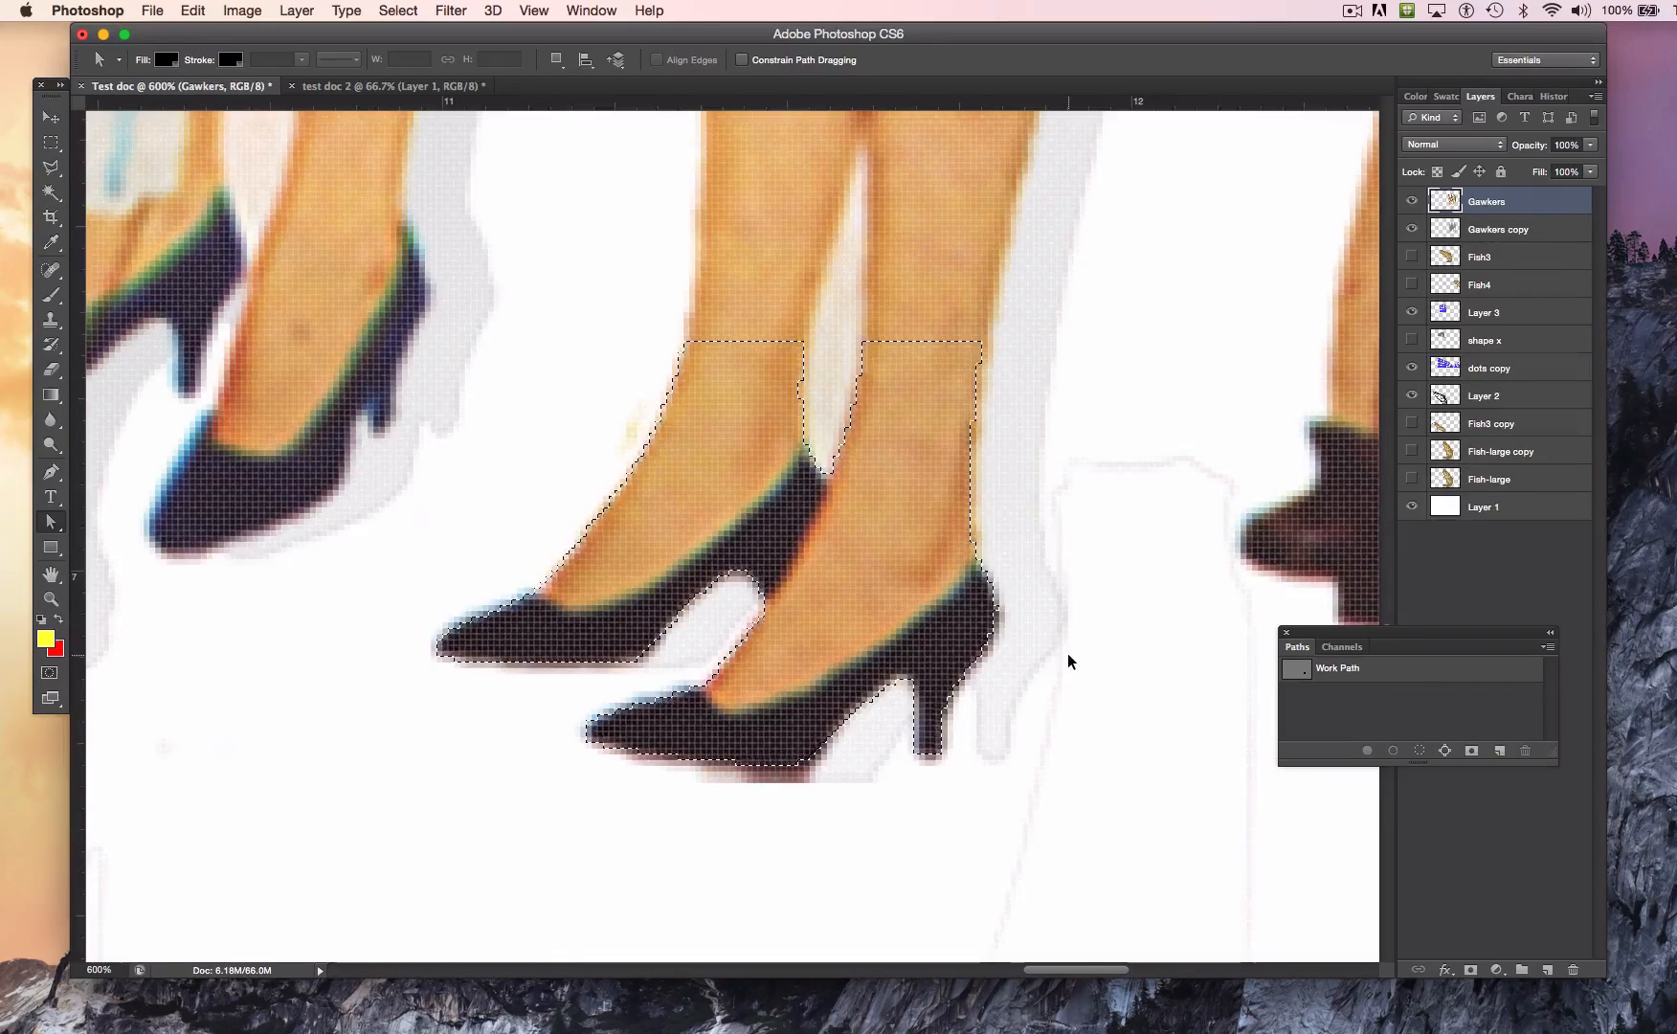
key("super+j")
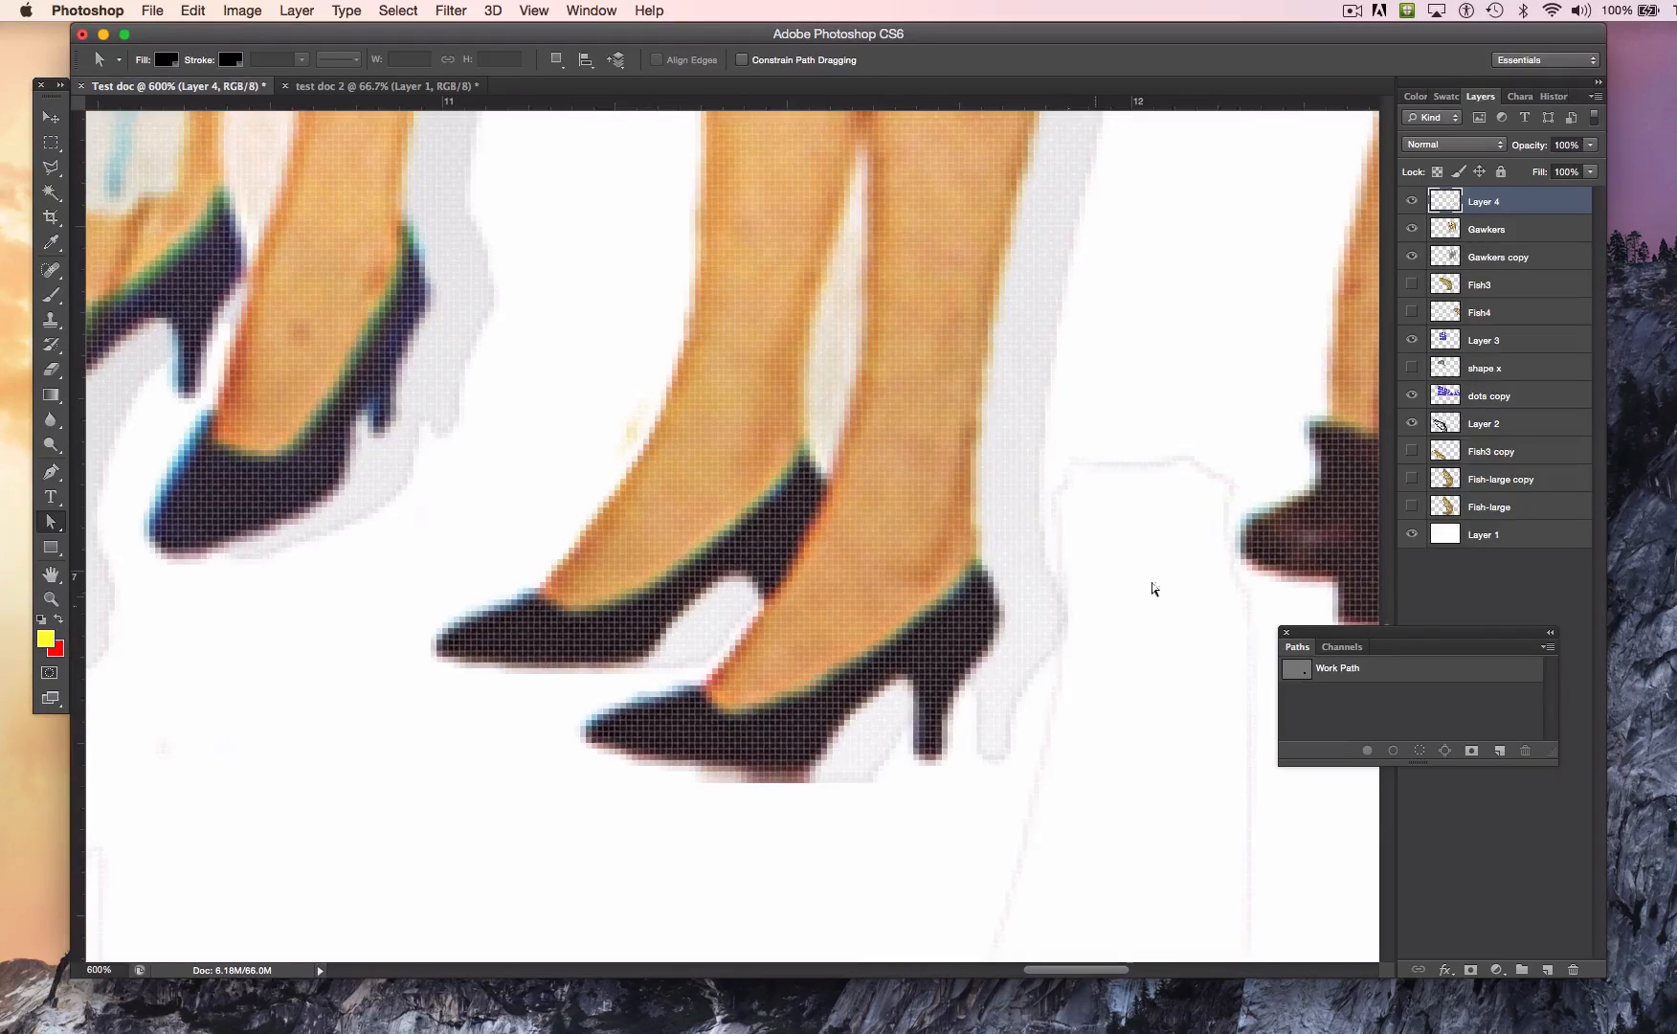
left_click(1410, 230)
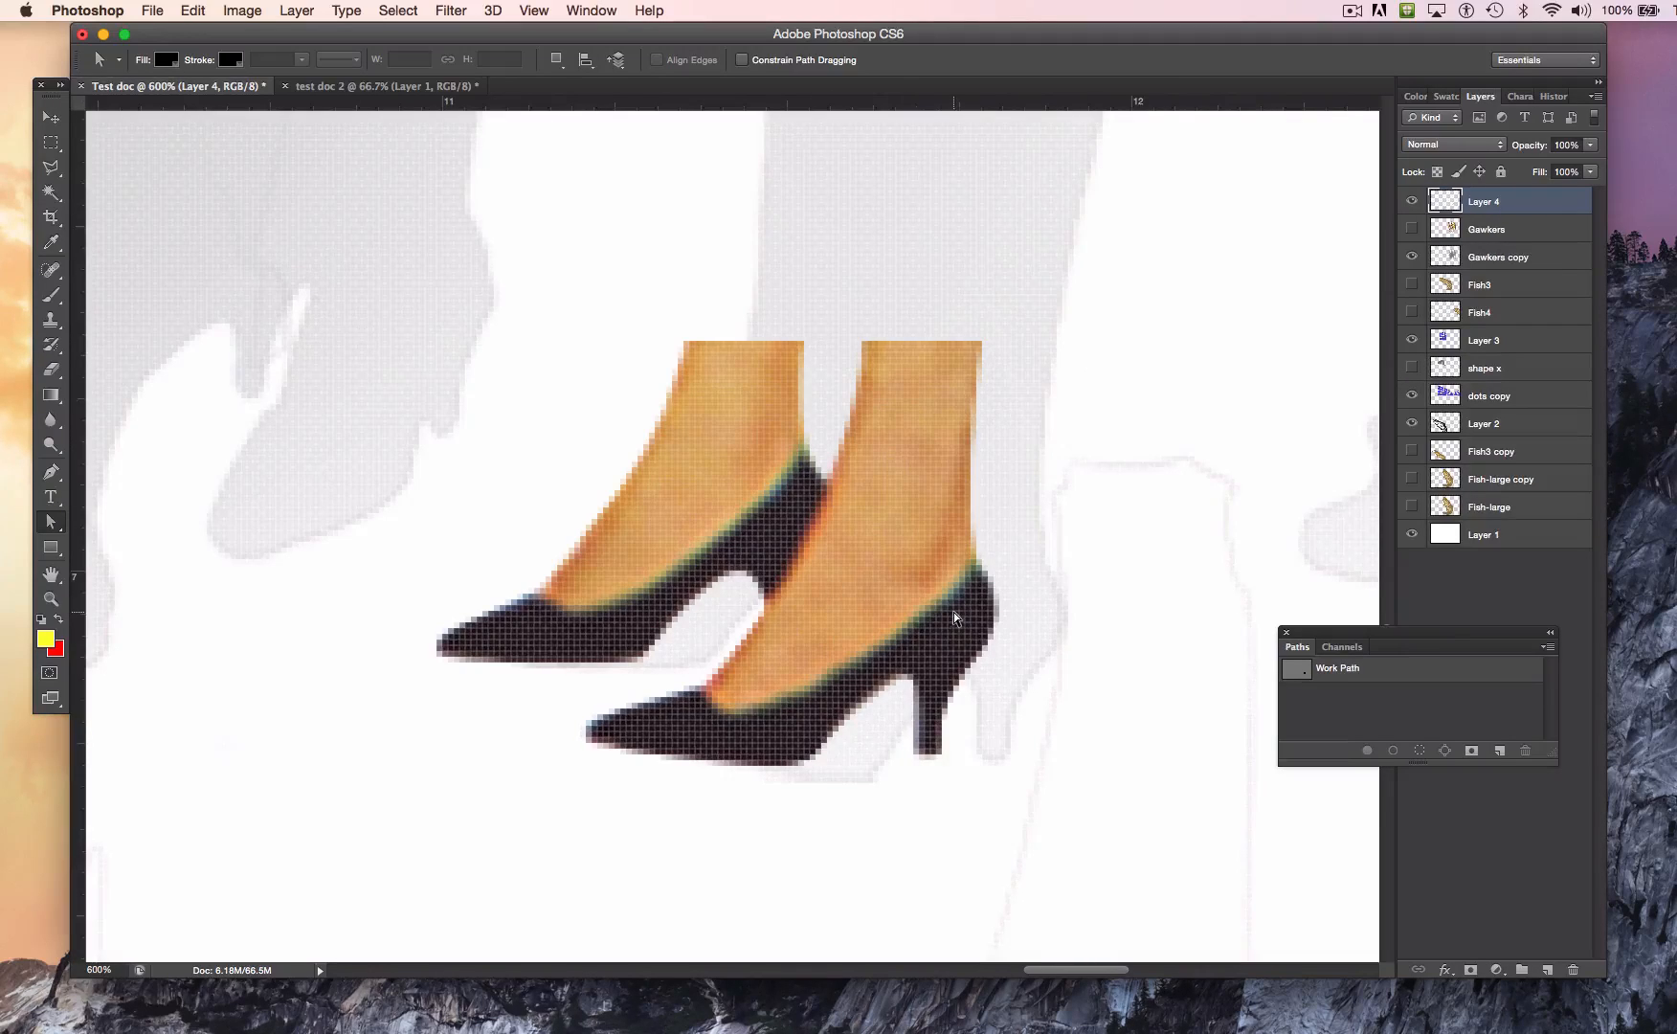
key("super+0")
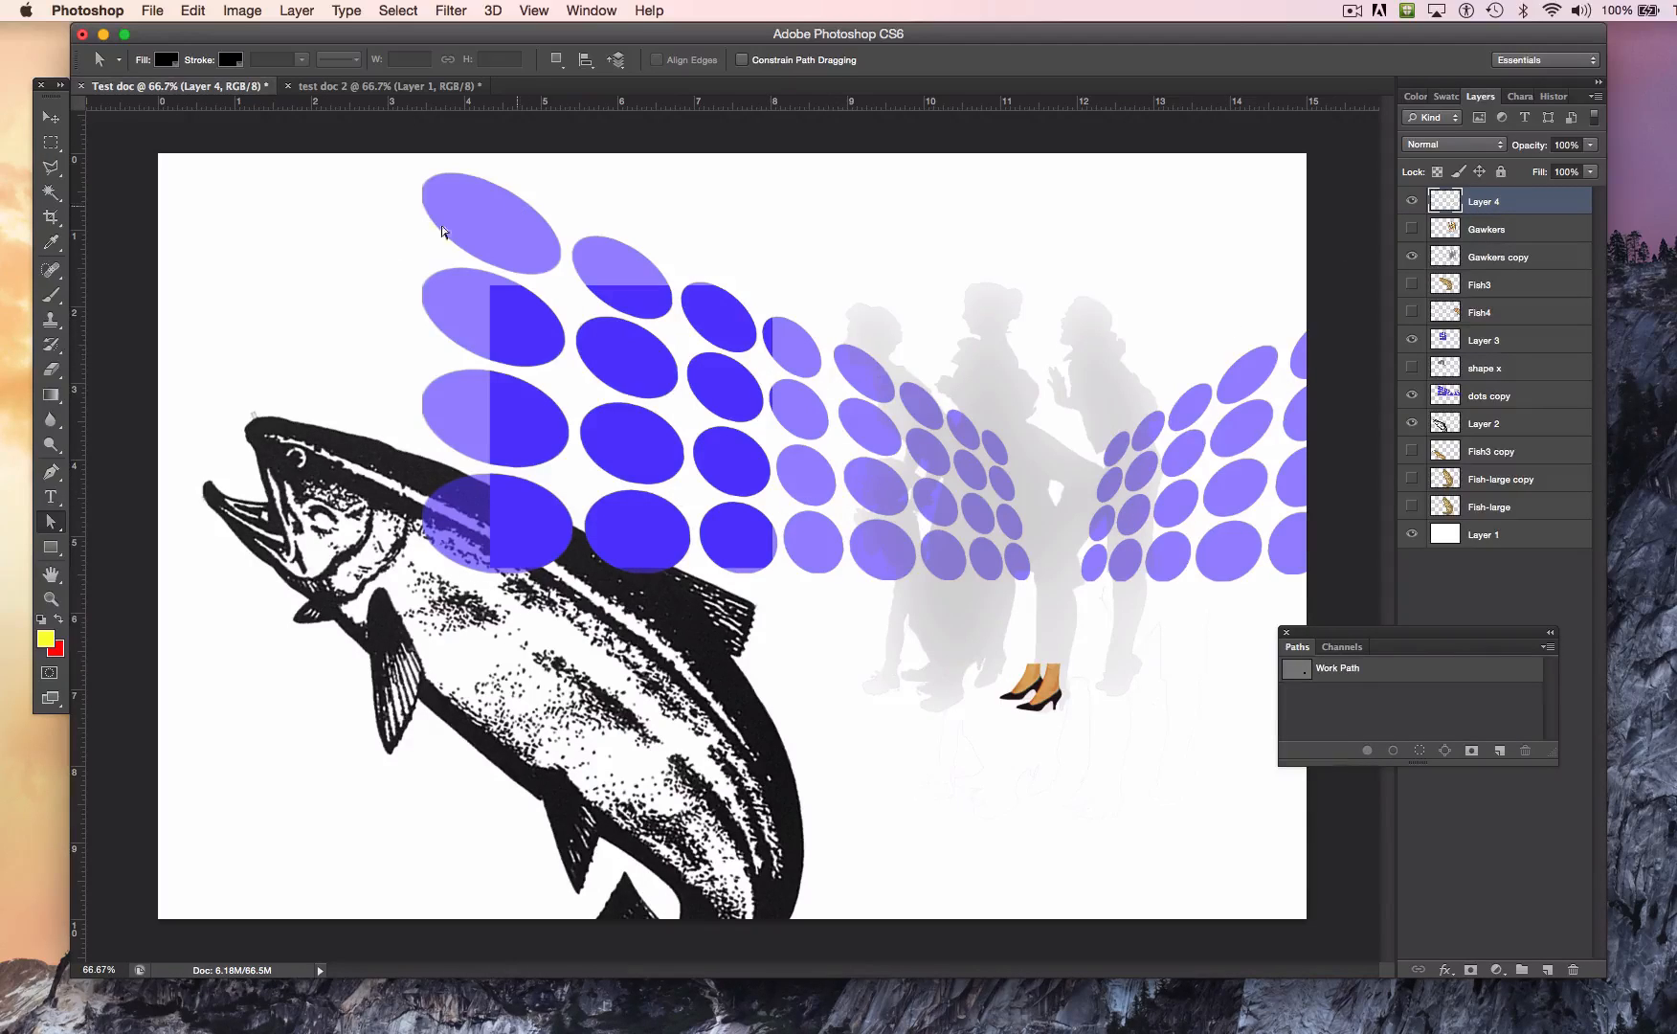
Step: Nudge the isolated feet on Layer 4 slightly to the right with the Move tool
left_click(51, 119)
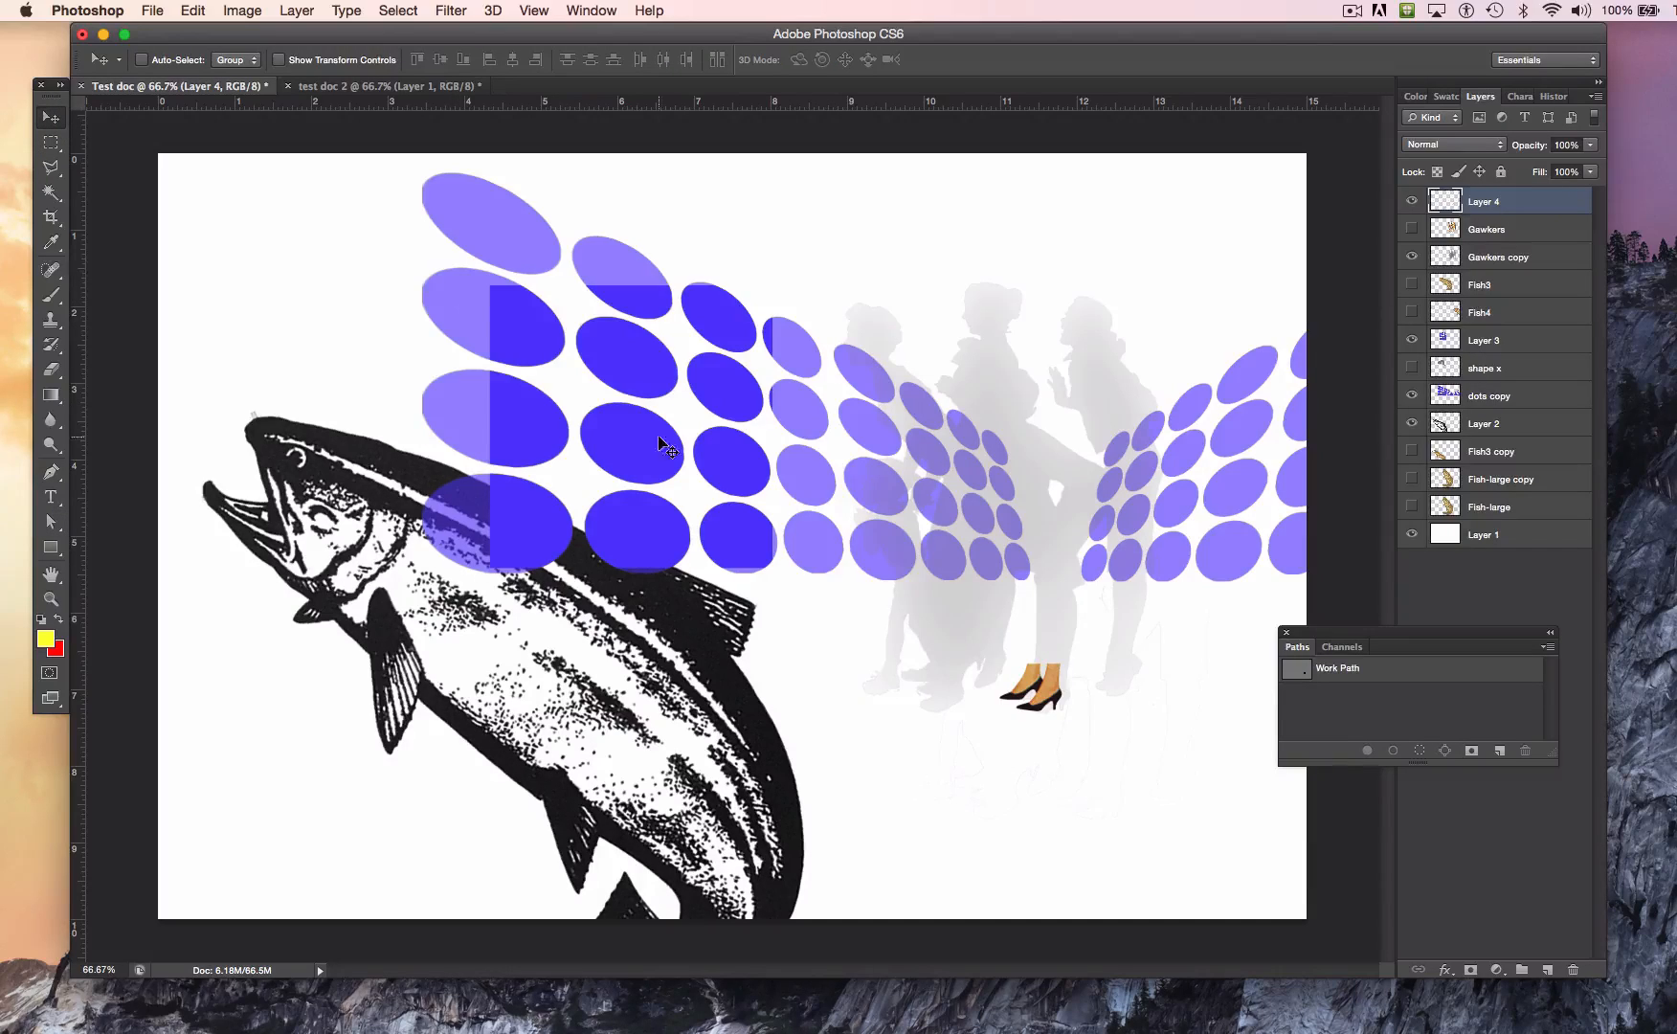
left_click_drag(1049, 702, 1053, 701)
Step: Set the Type tool's font to Optima and its kerning to Optical in the character settings
left_click(53, 507)
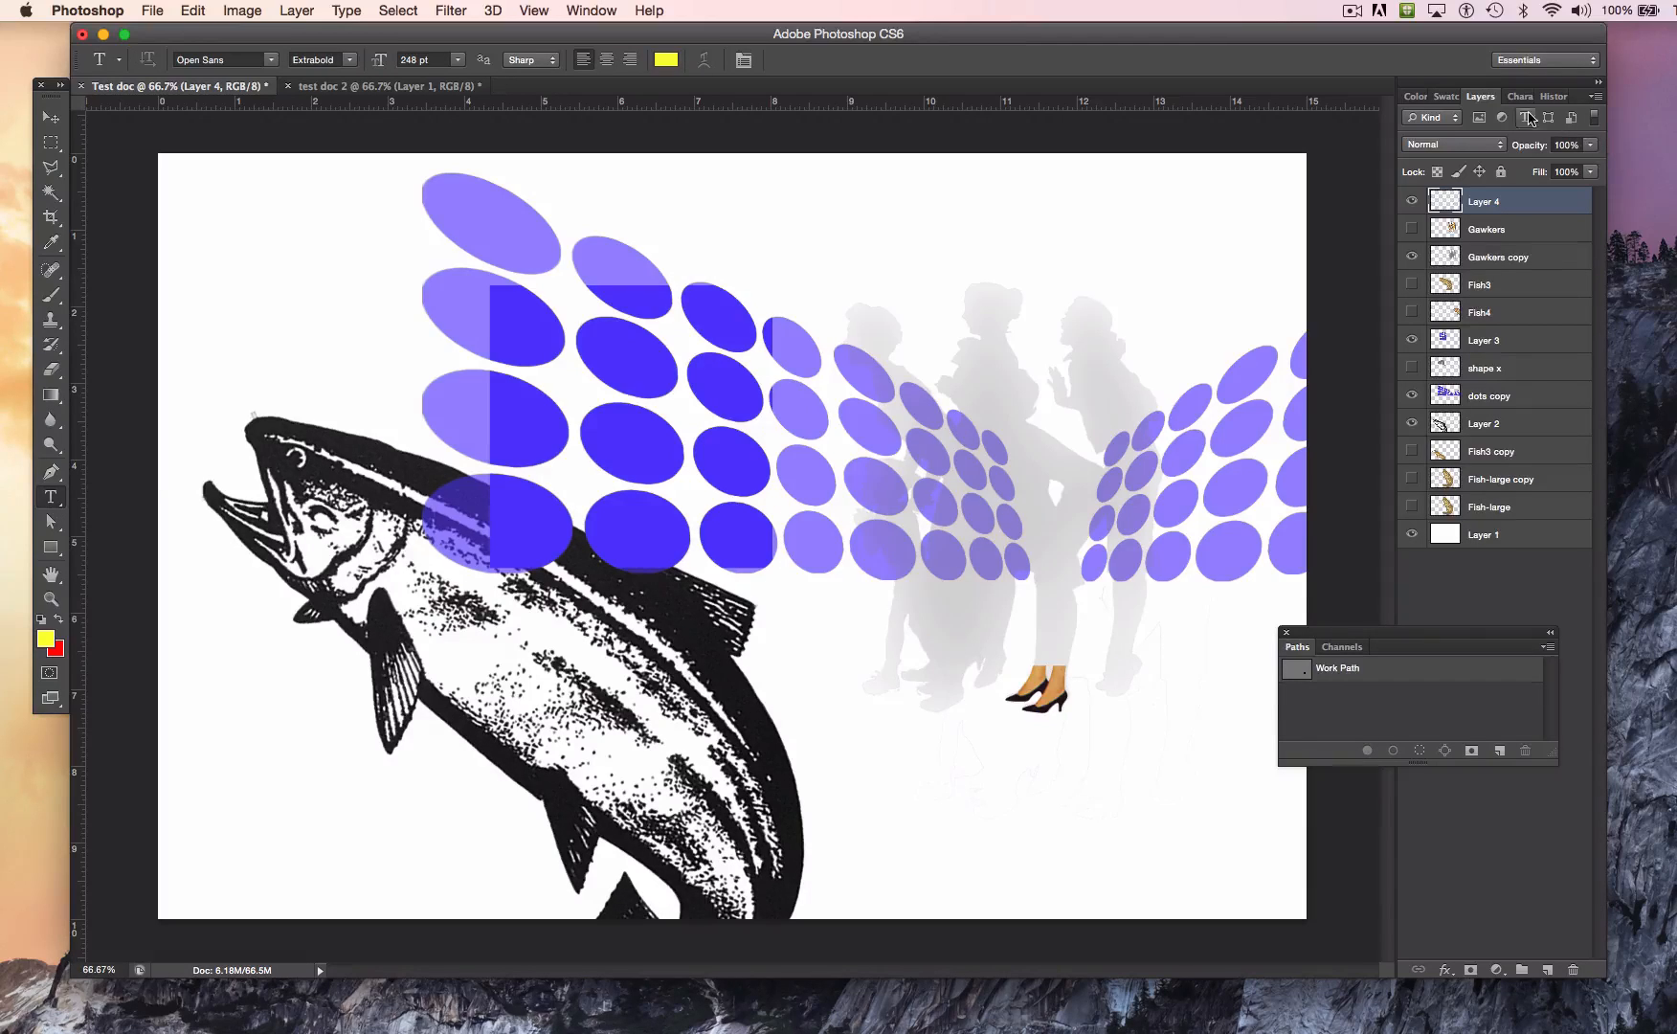
left_click(592, 10)
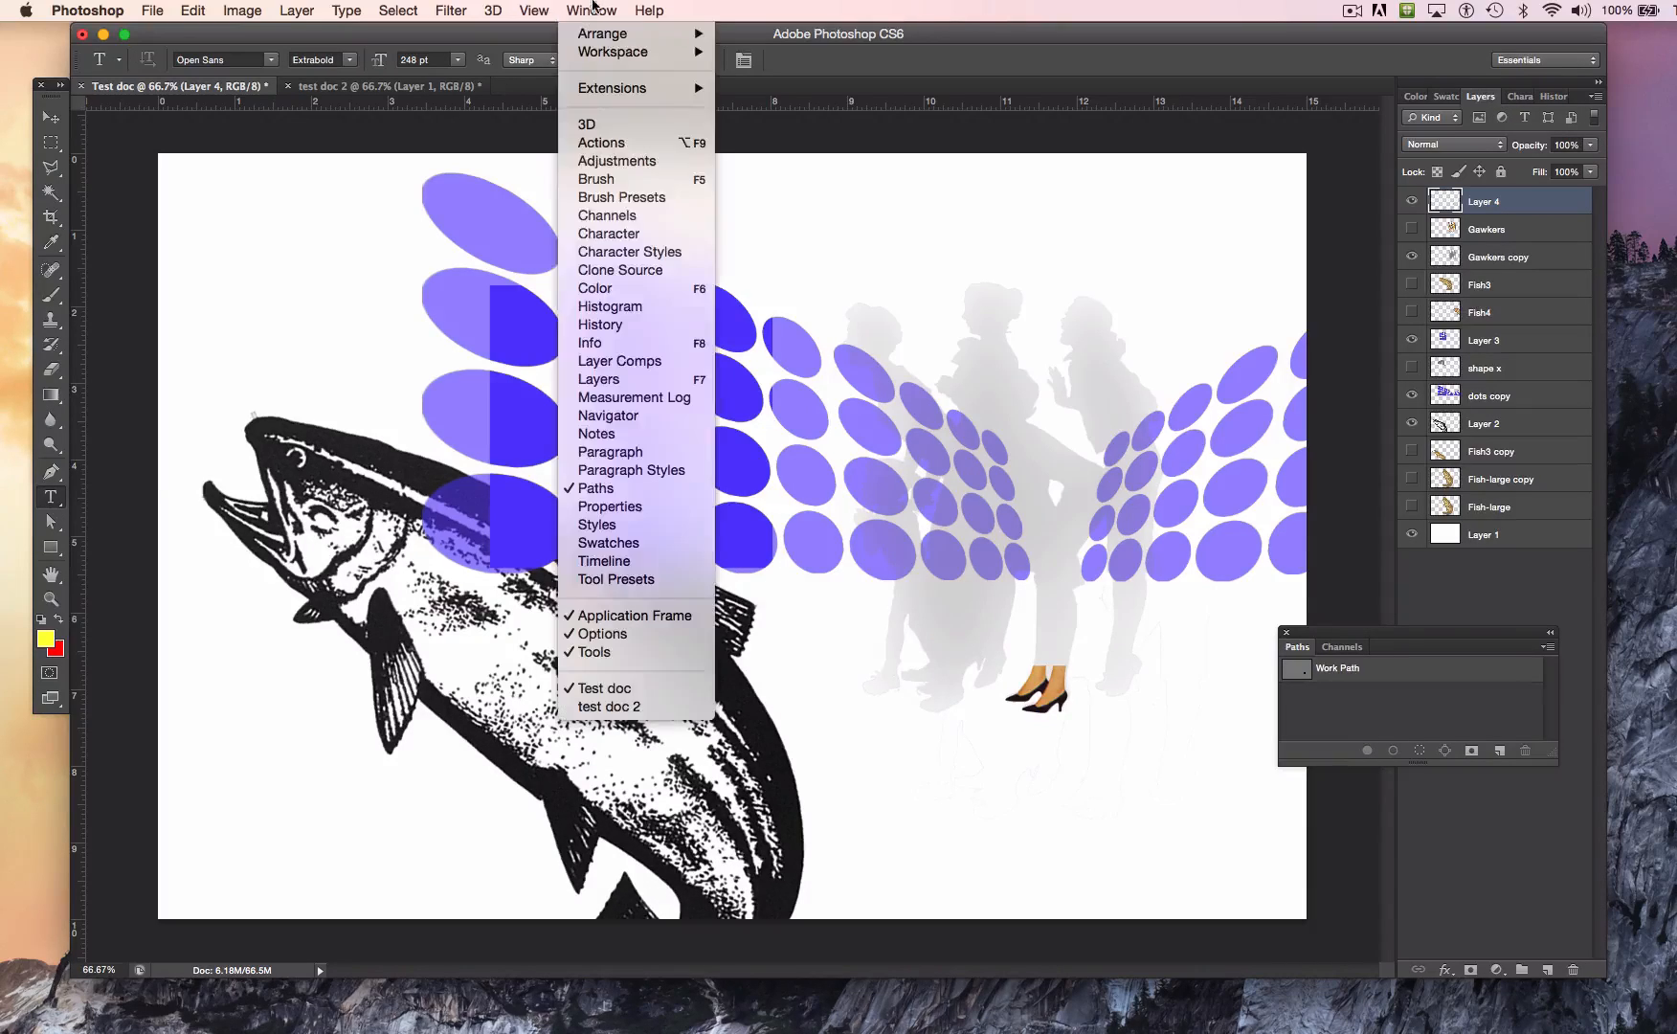
left_click(625, 241)
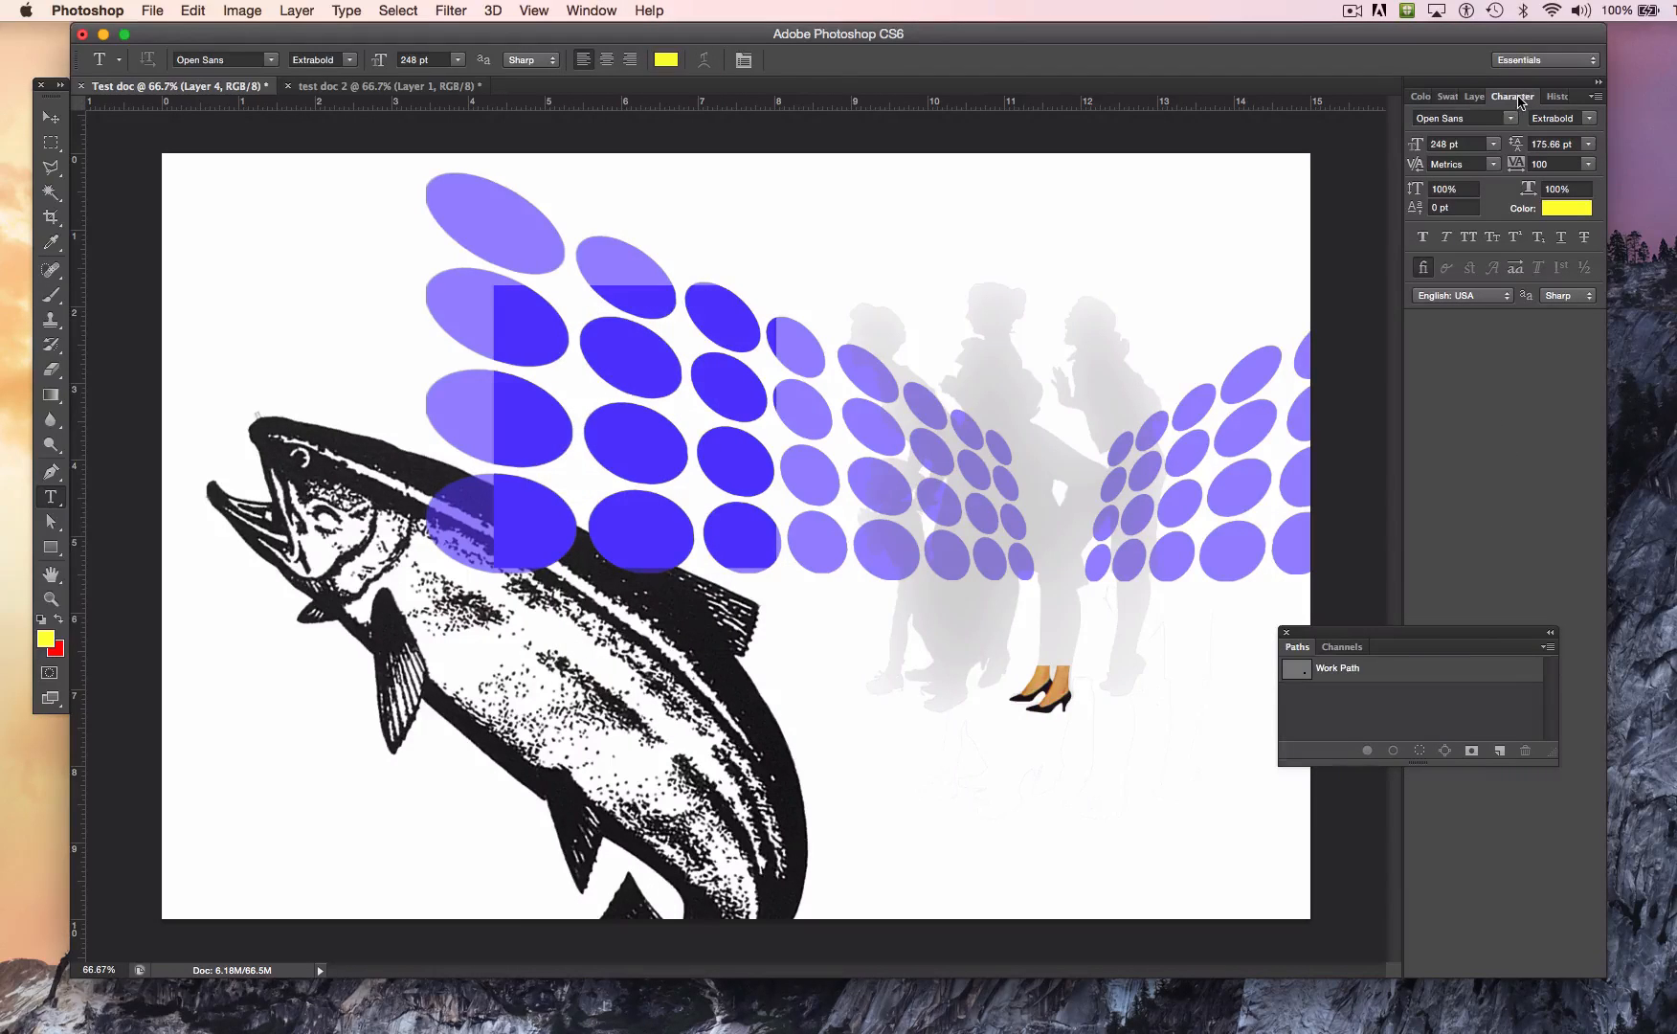
left_click(1512, 120)
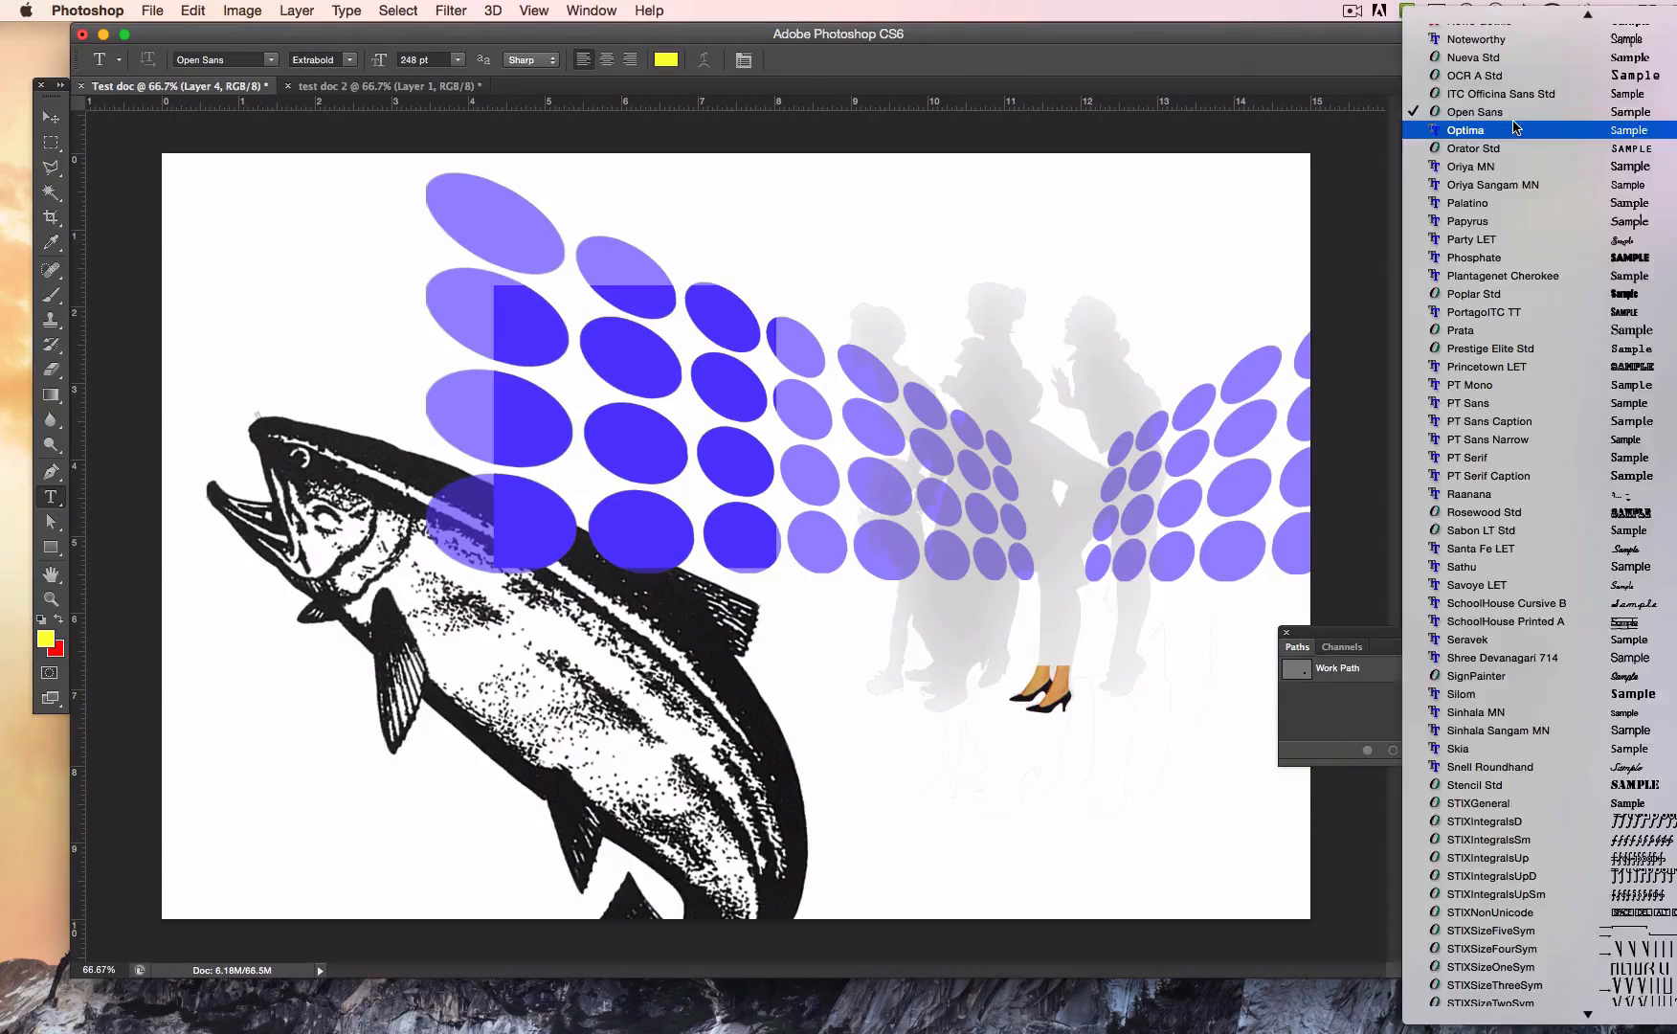
left_click(1515, 129)
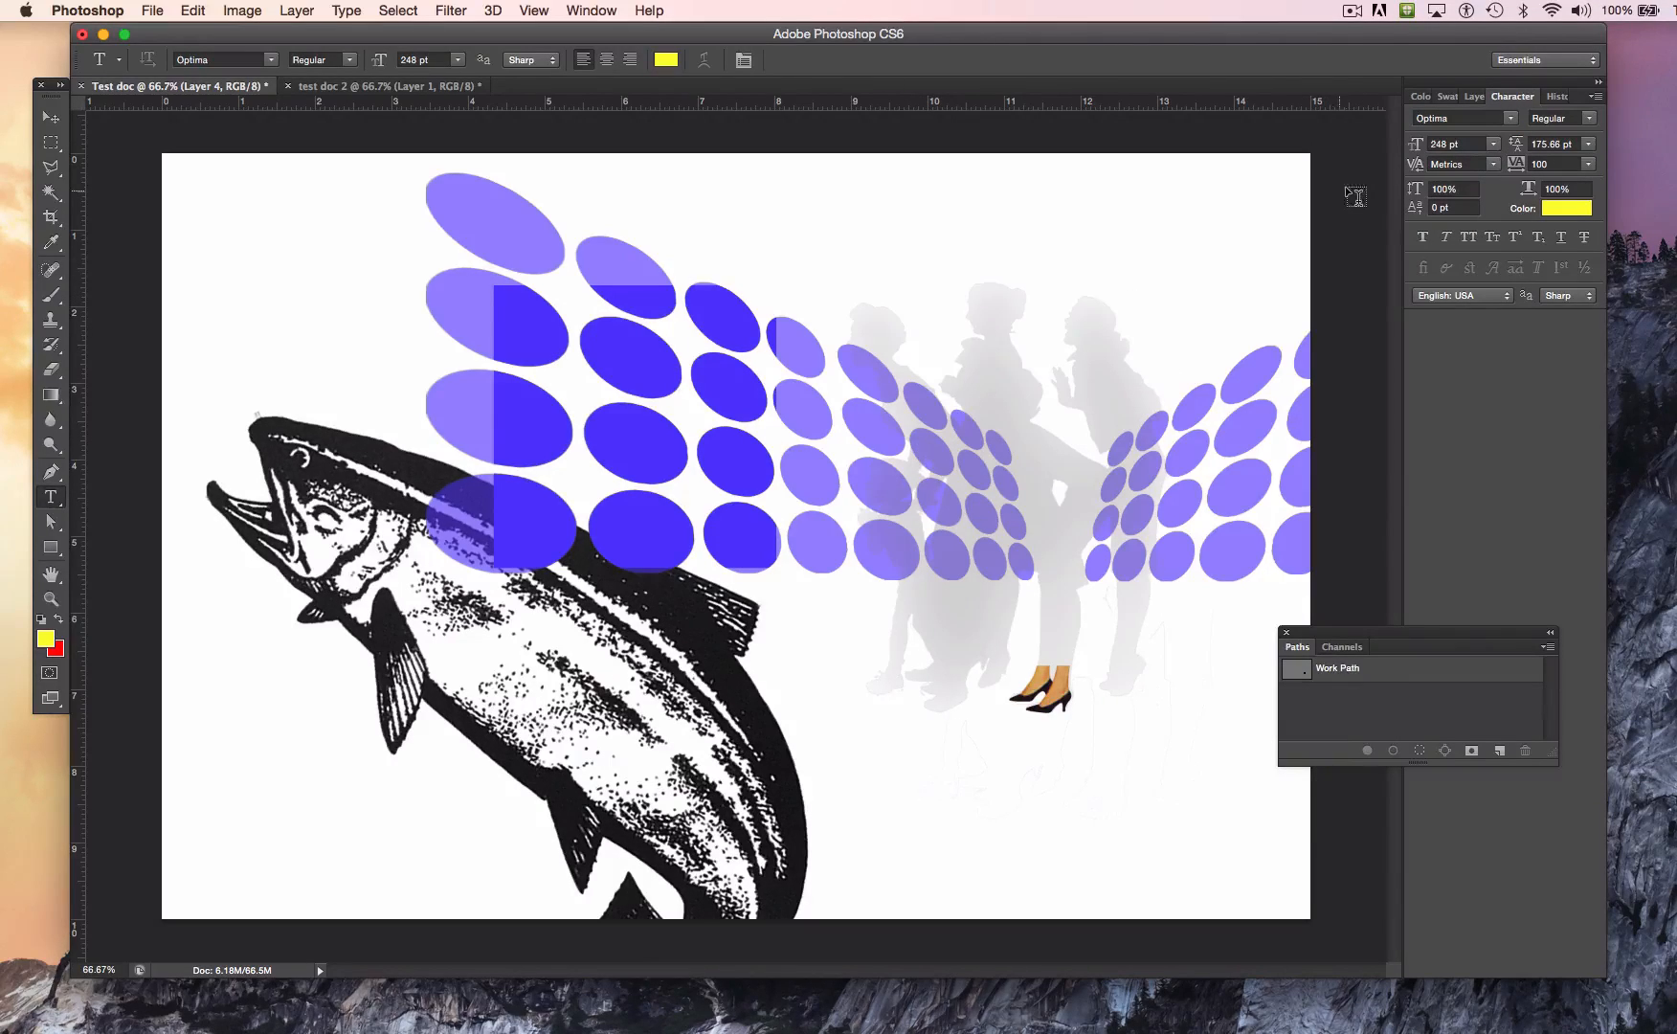
left_click(1491, 164)
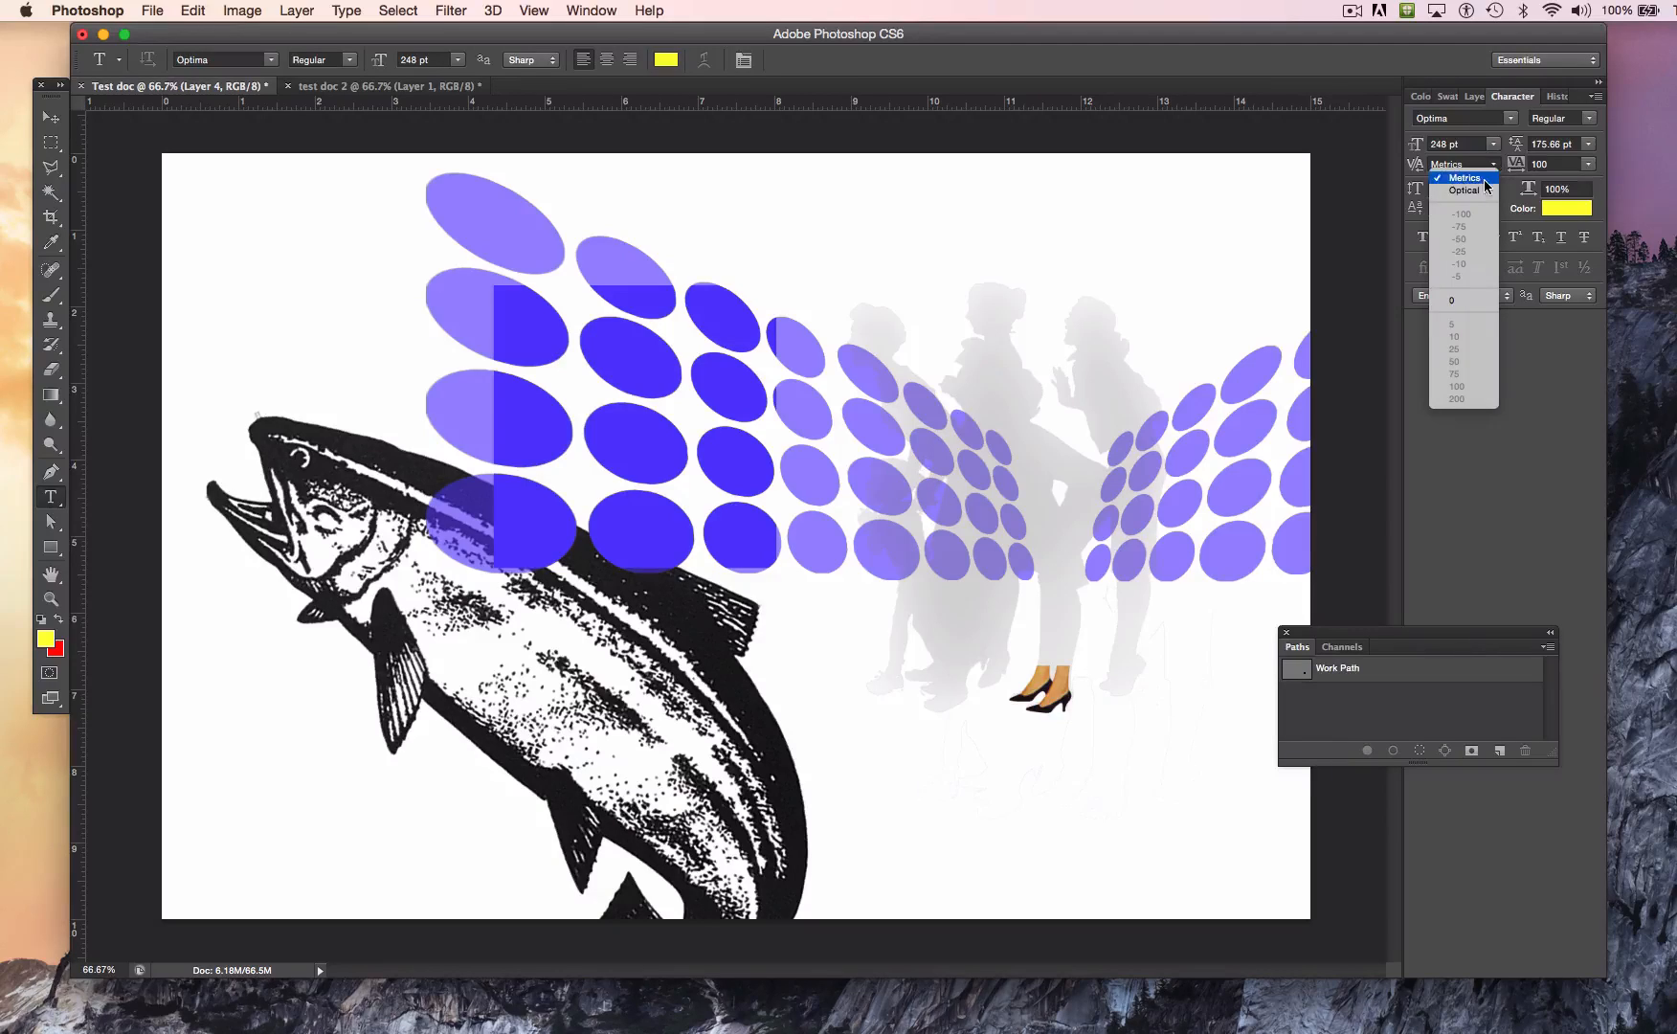
left_click(1486, 189)
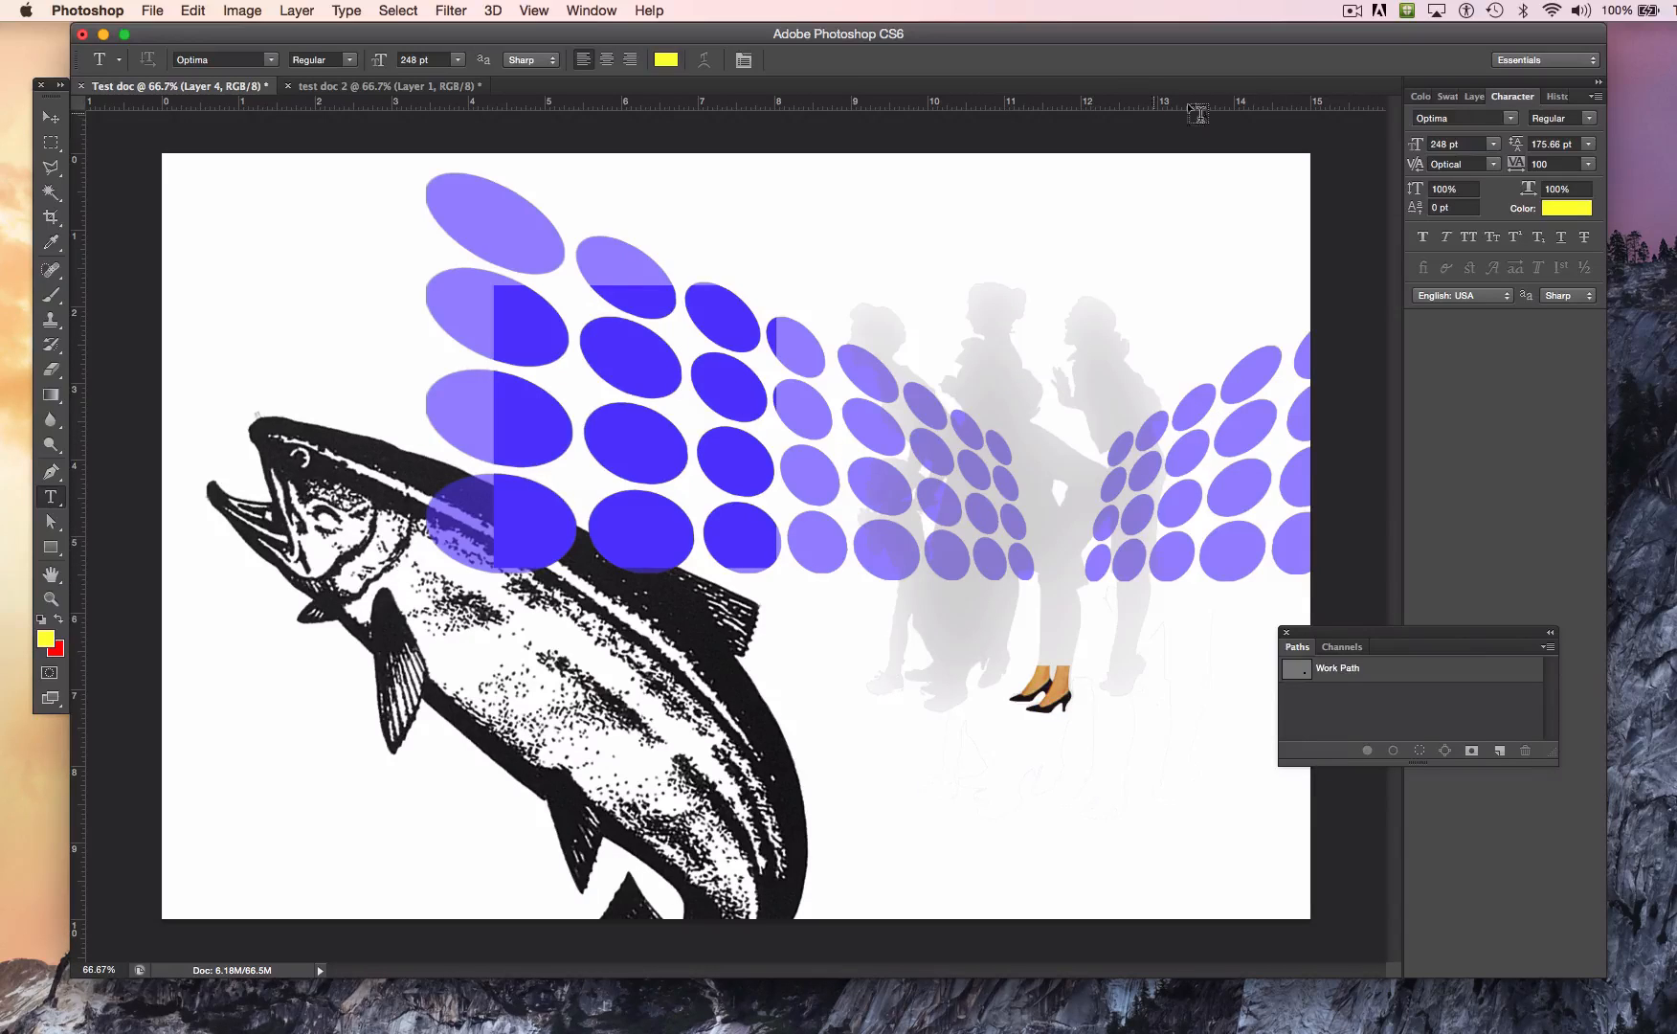
Step: Add a new point-text layer reading "Fish" starting in the blank area above the black fish's head
left_click(1475, 98)
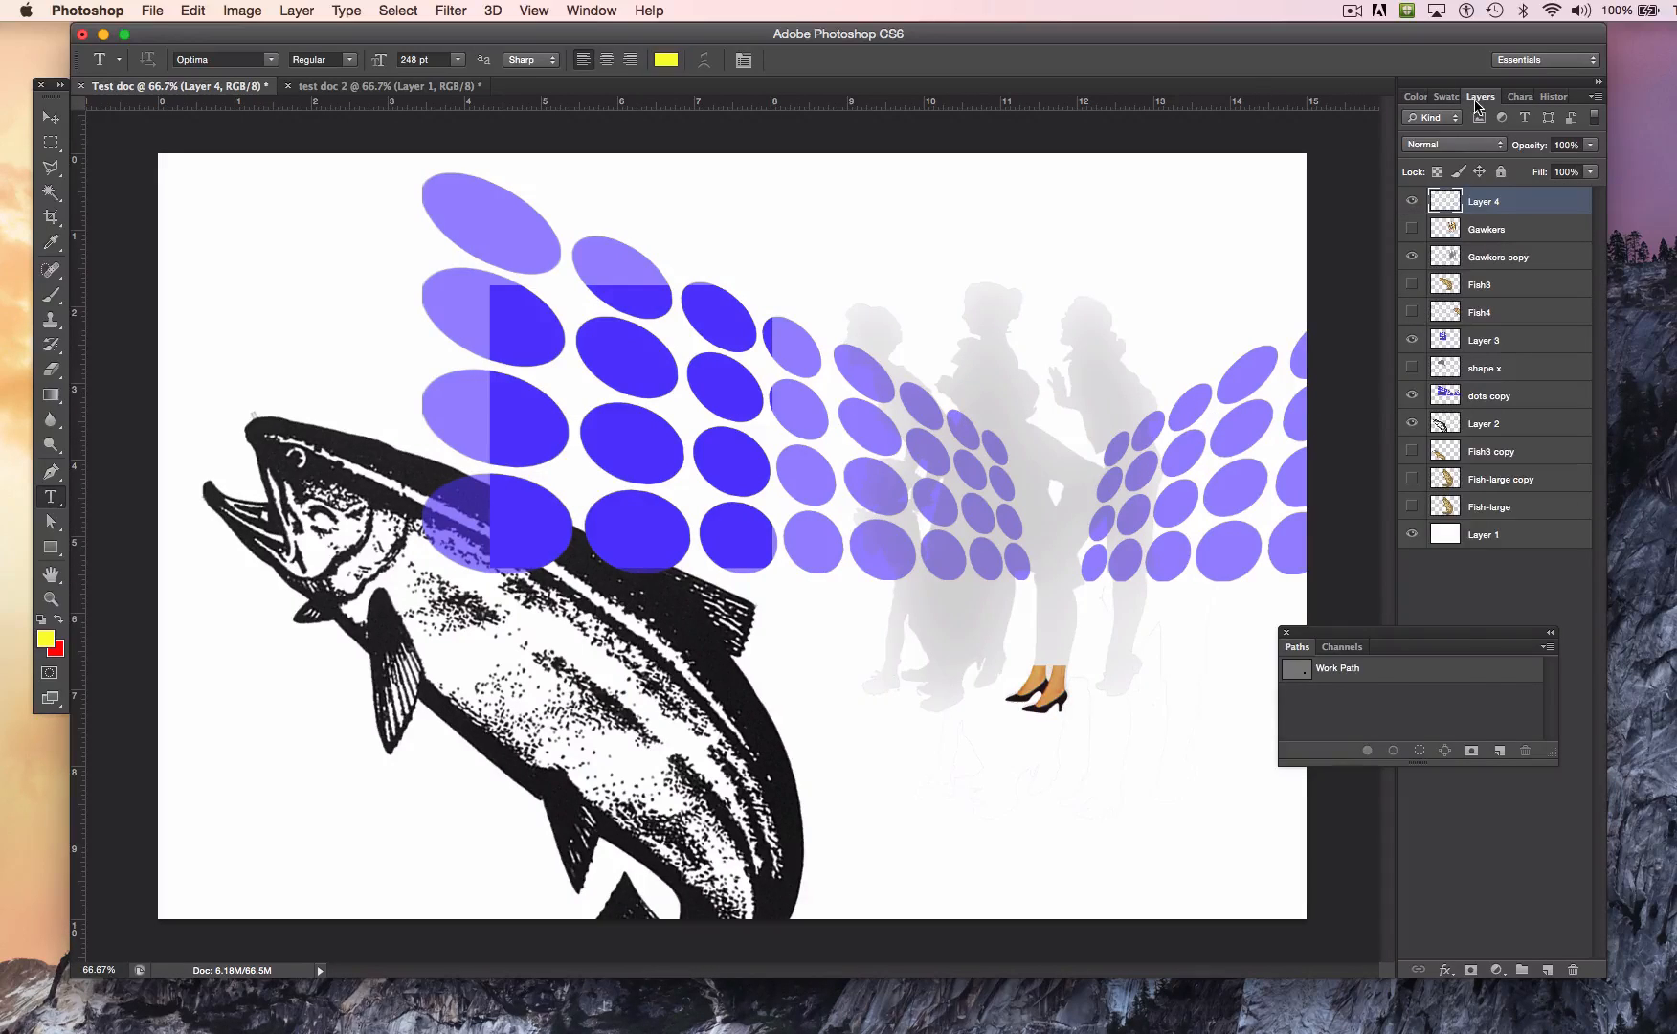
left_click(310, 298)
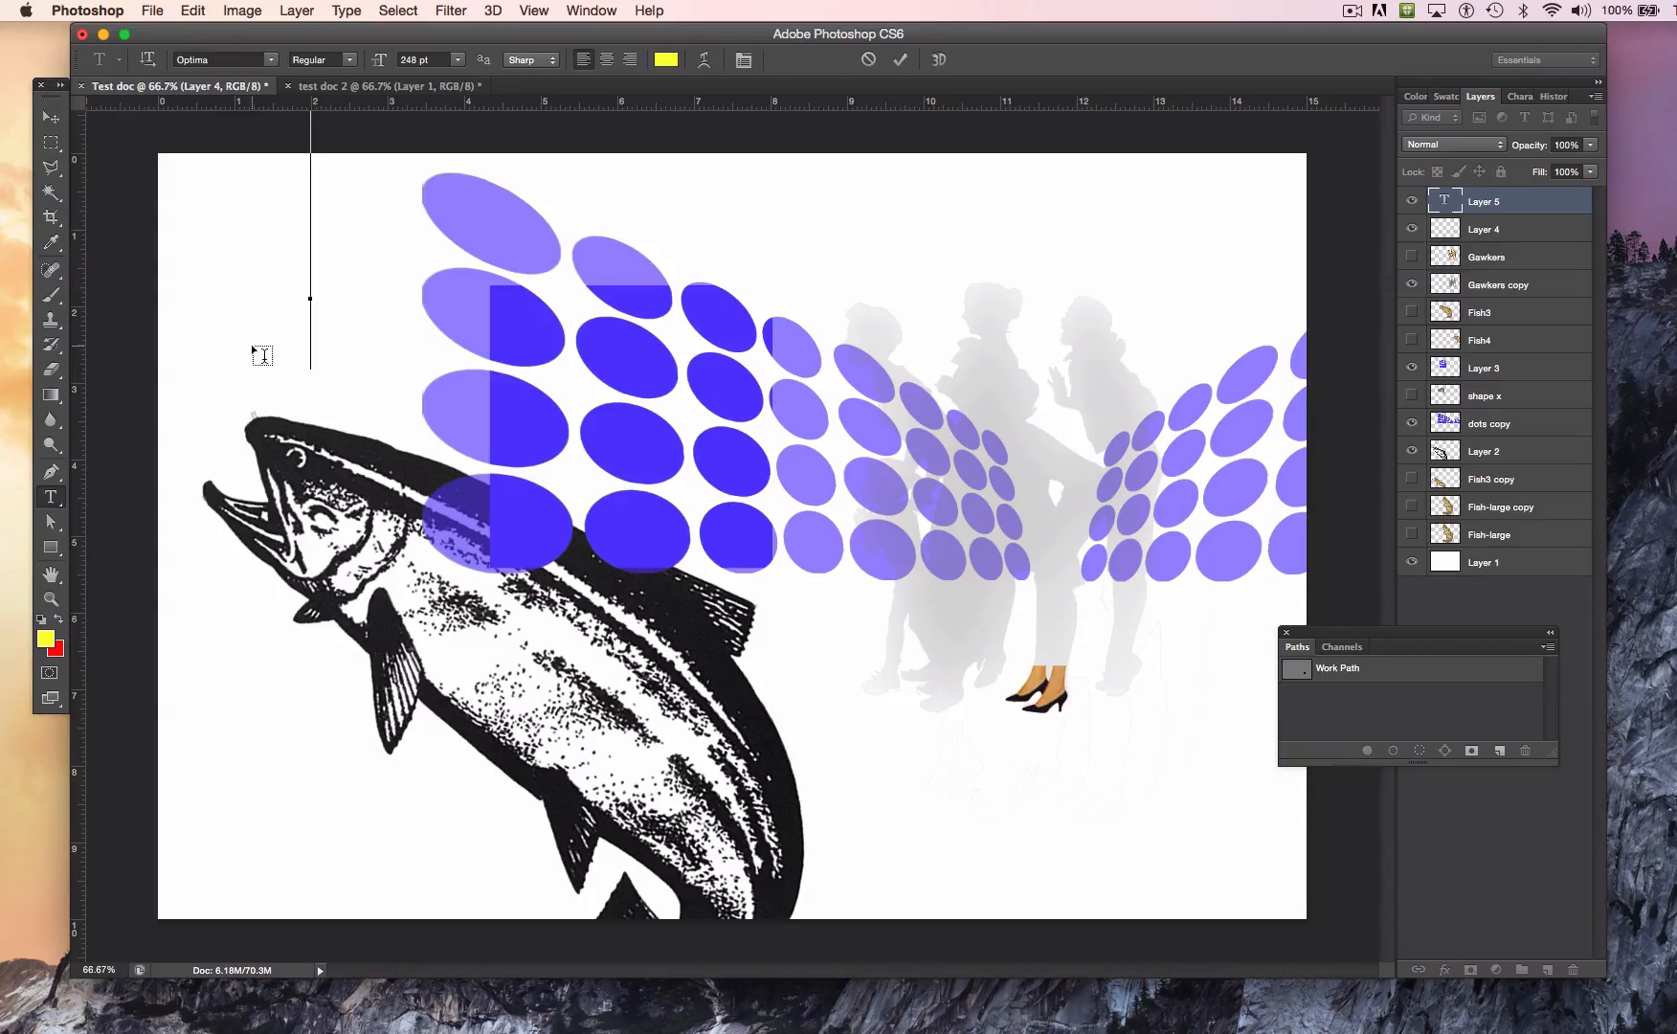
type("FISh")
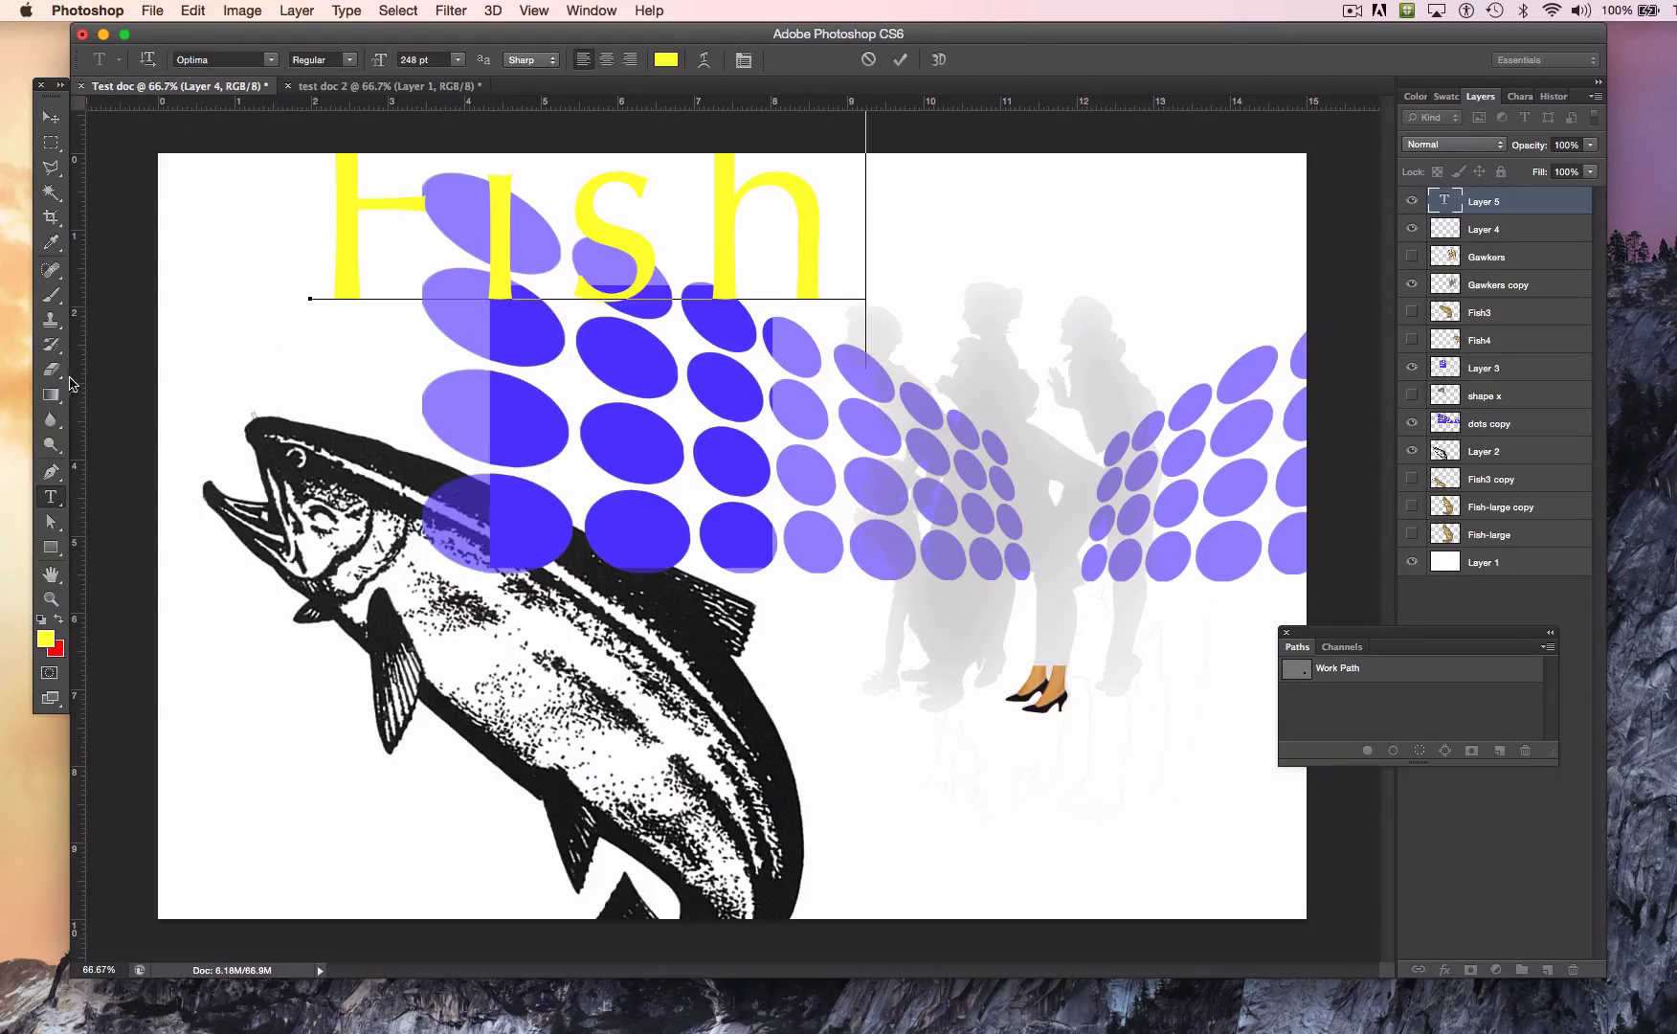
Step: Recolor the whole word Fish red by swapping the foreground and background colors
key("super+a")
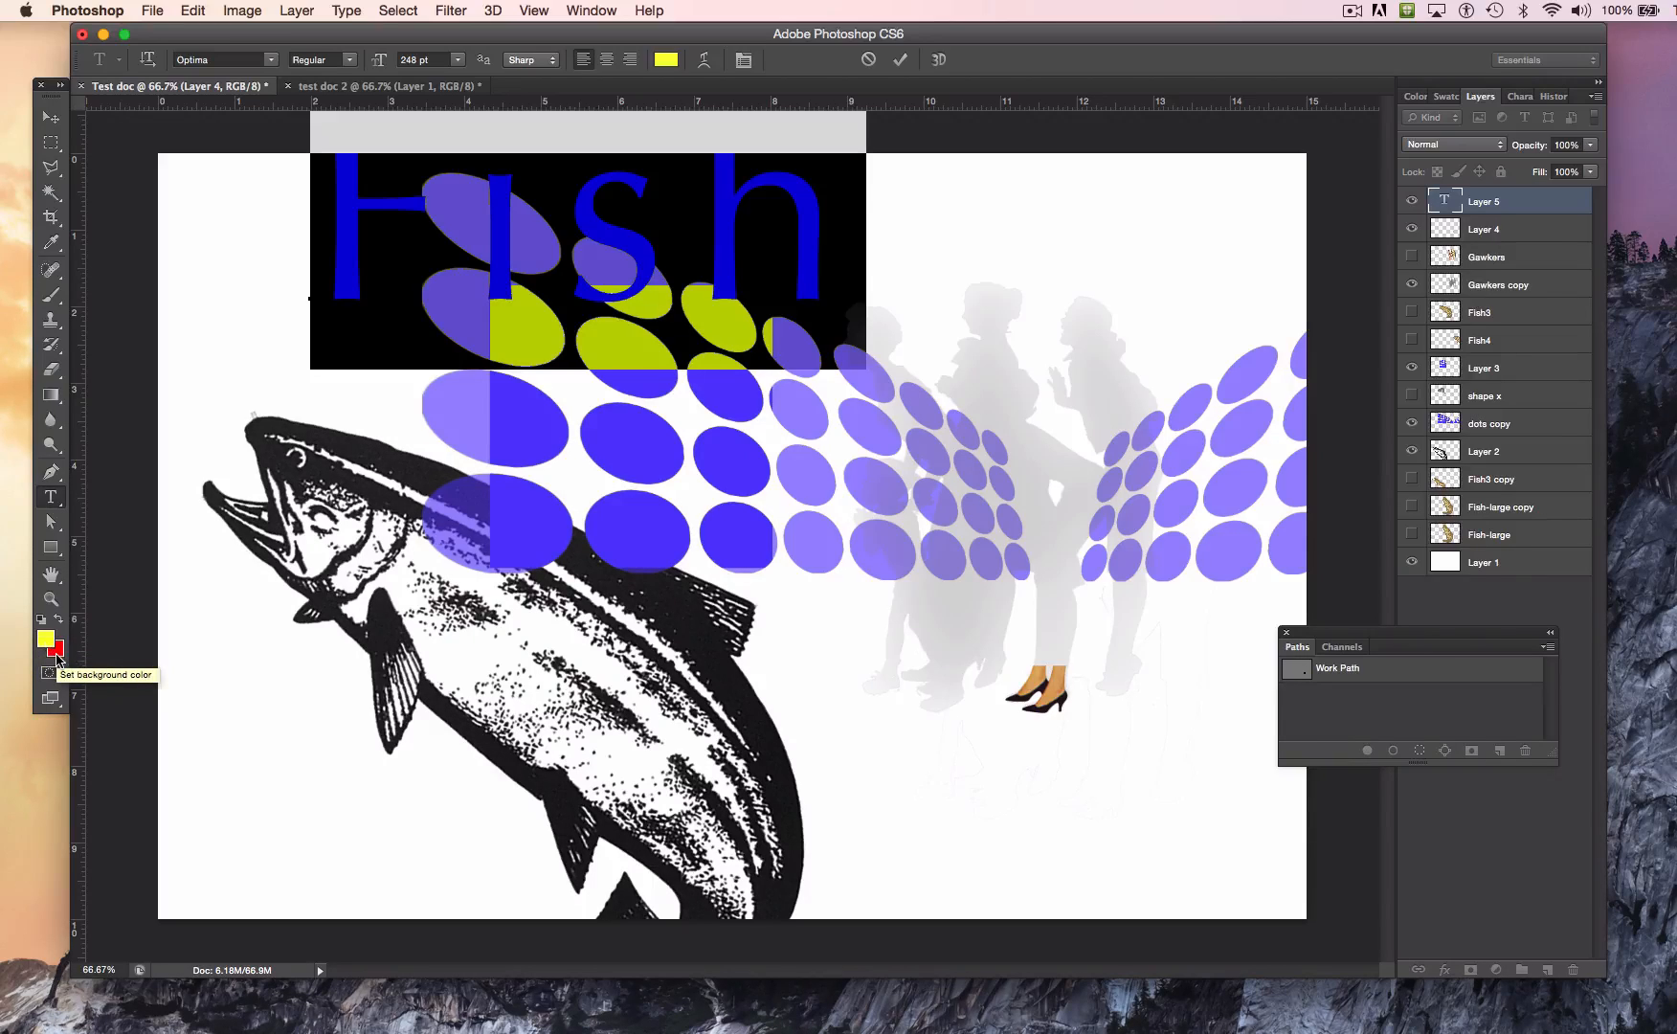
left_click(59, 621)
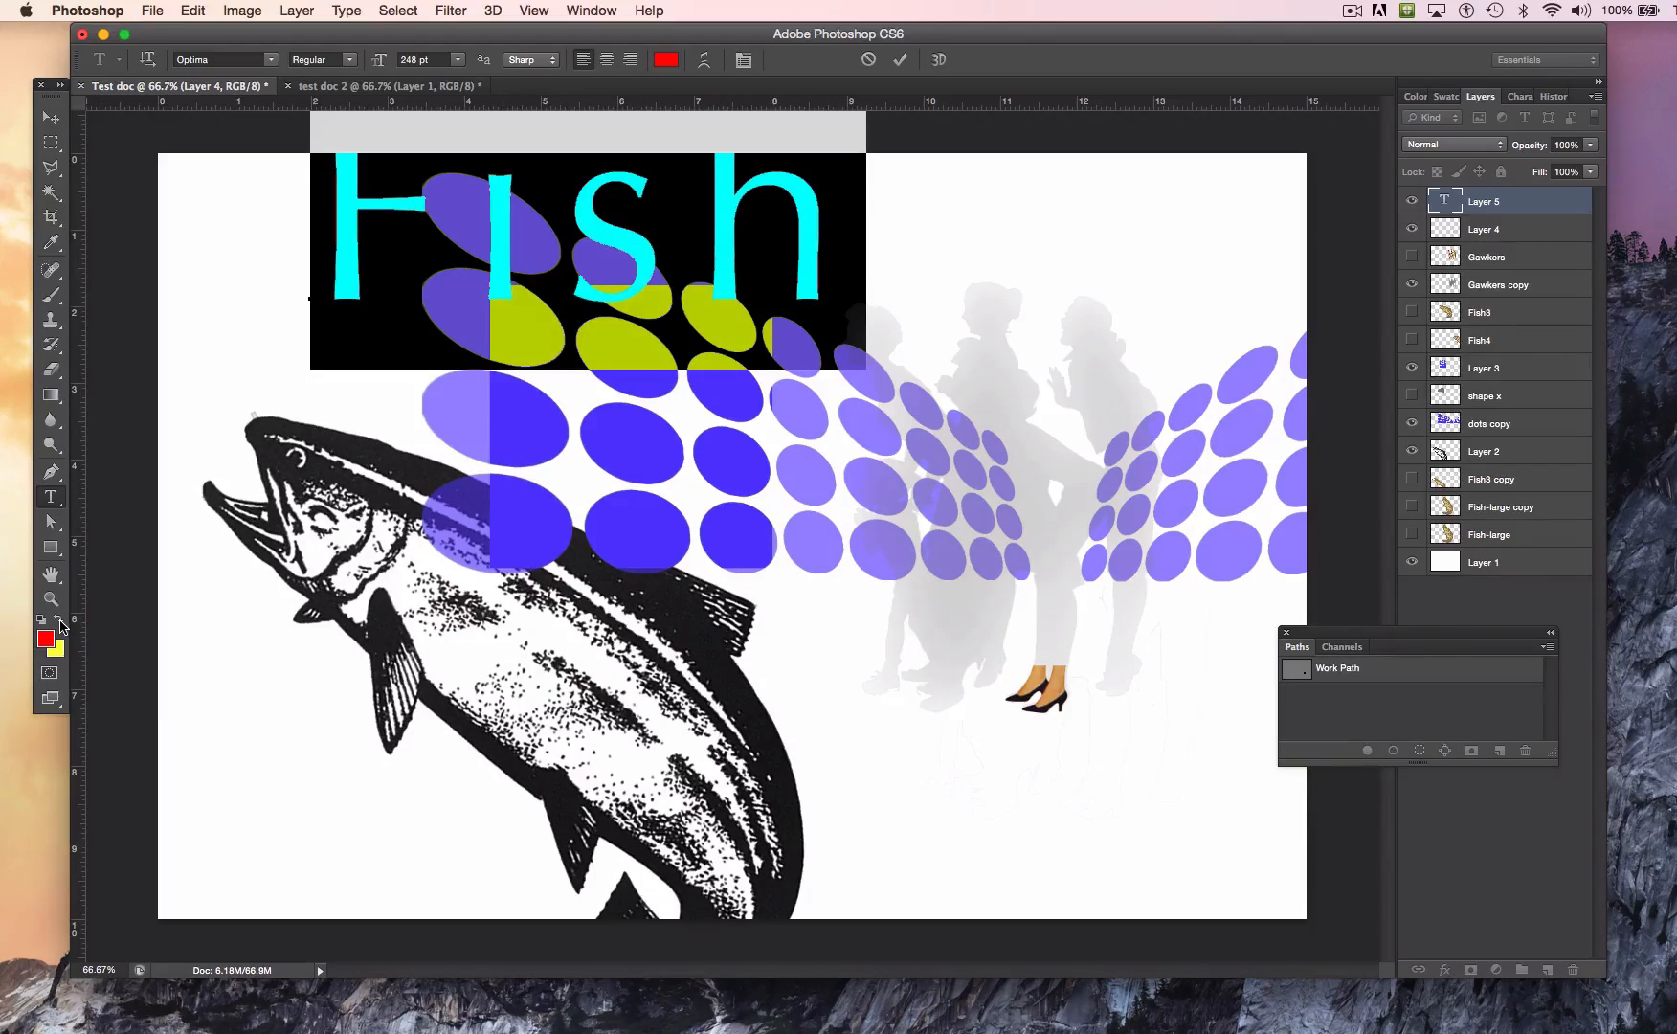
left_click(814, 228)
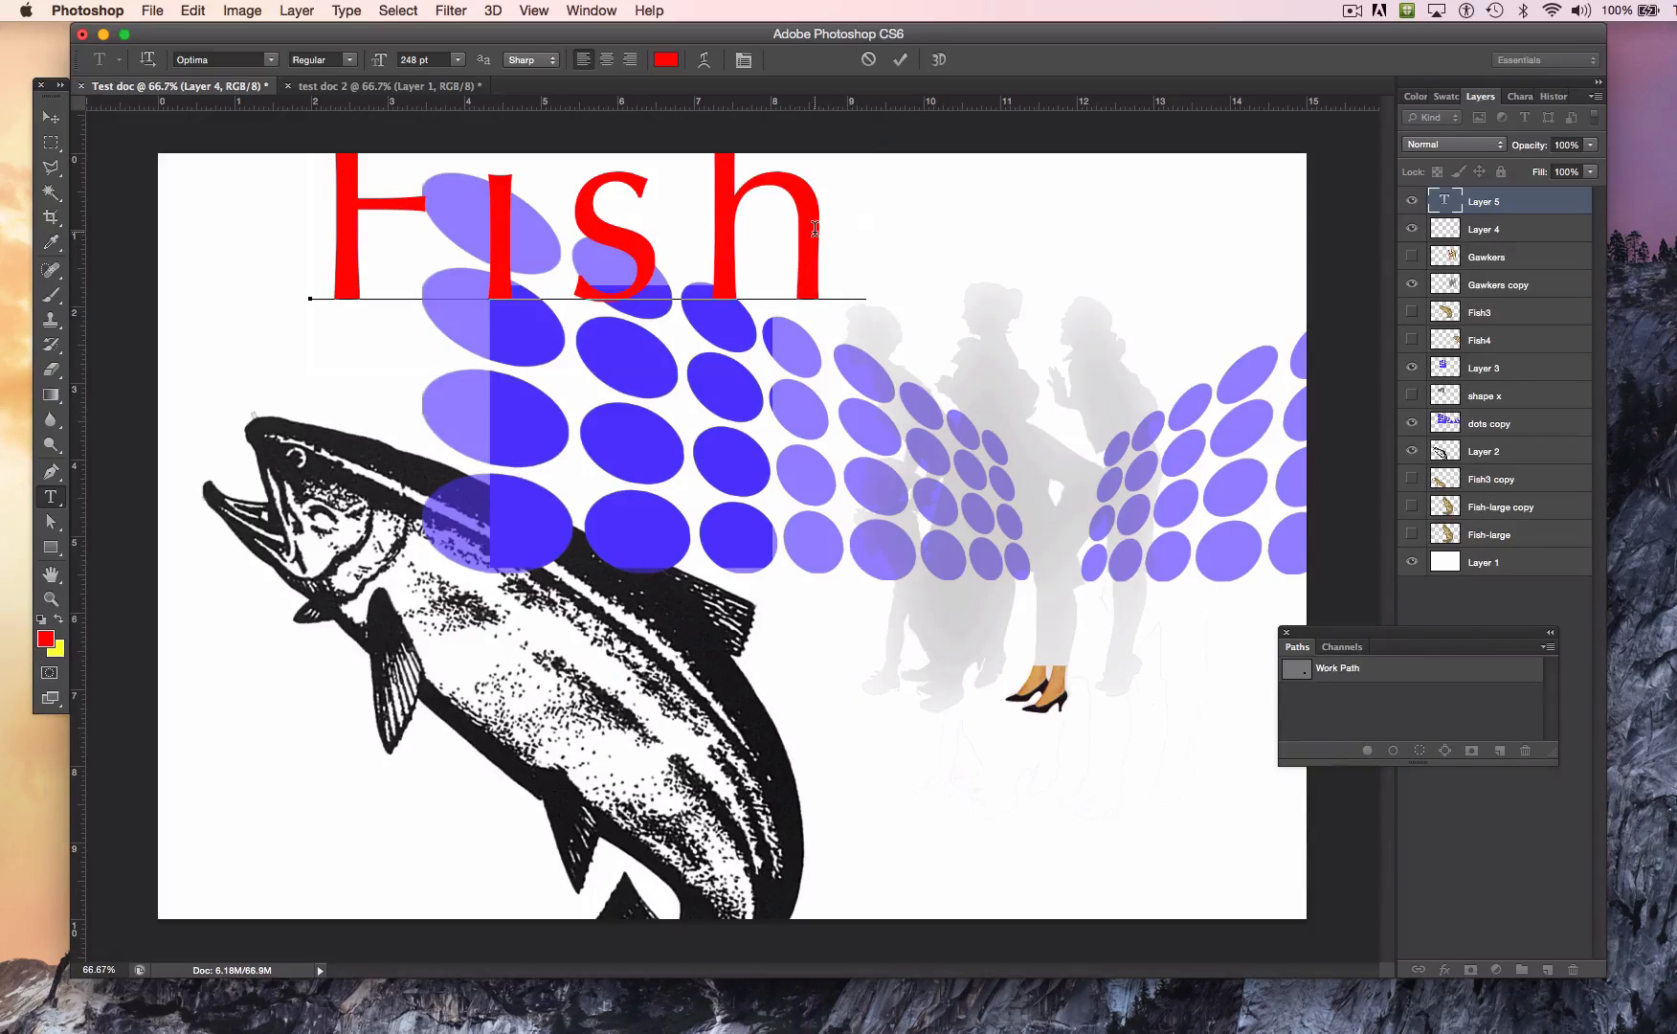
Step: Select all of the Fish text and set its color to green 6cad00
left_click(397, 11)
left_click(400, 37)
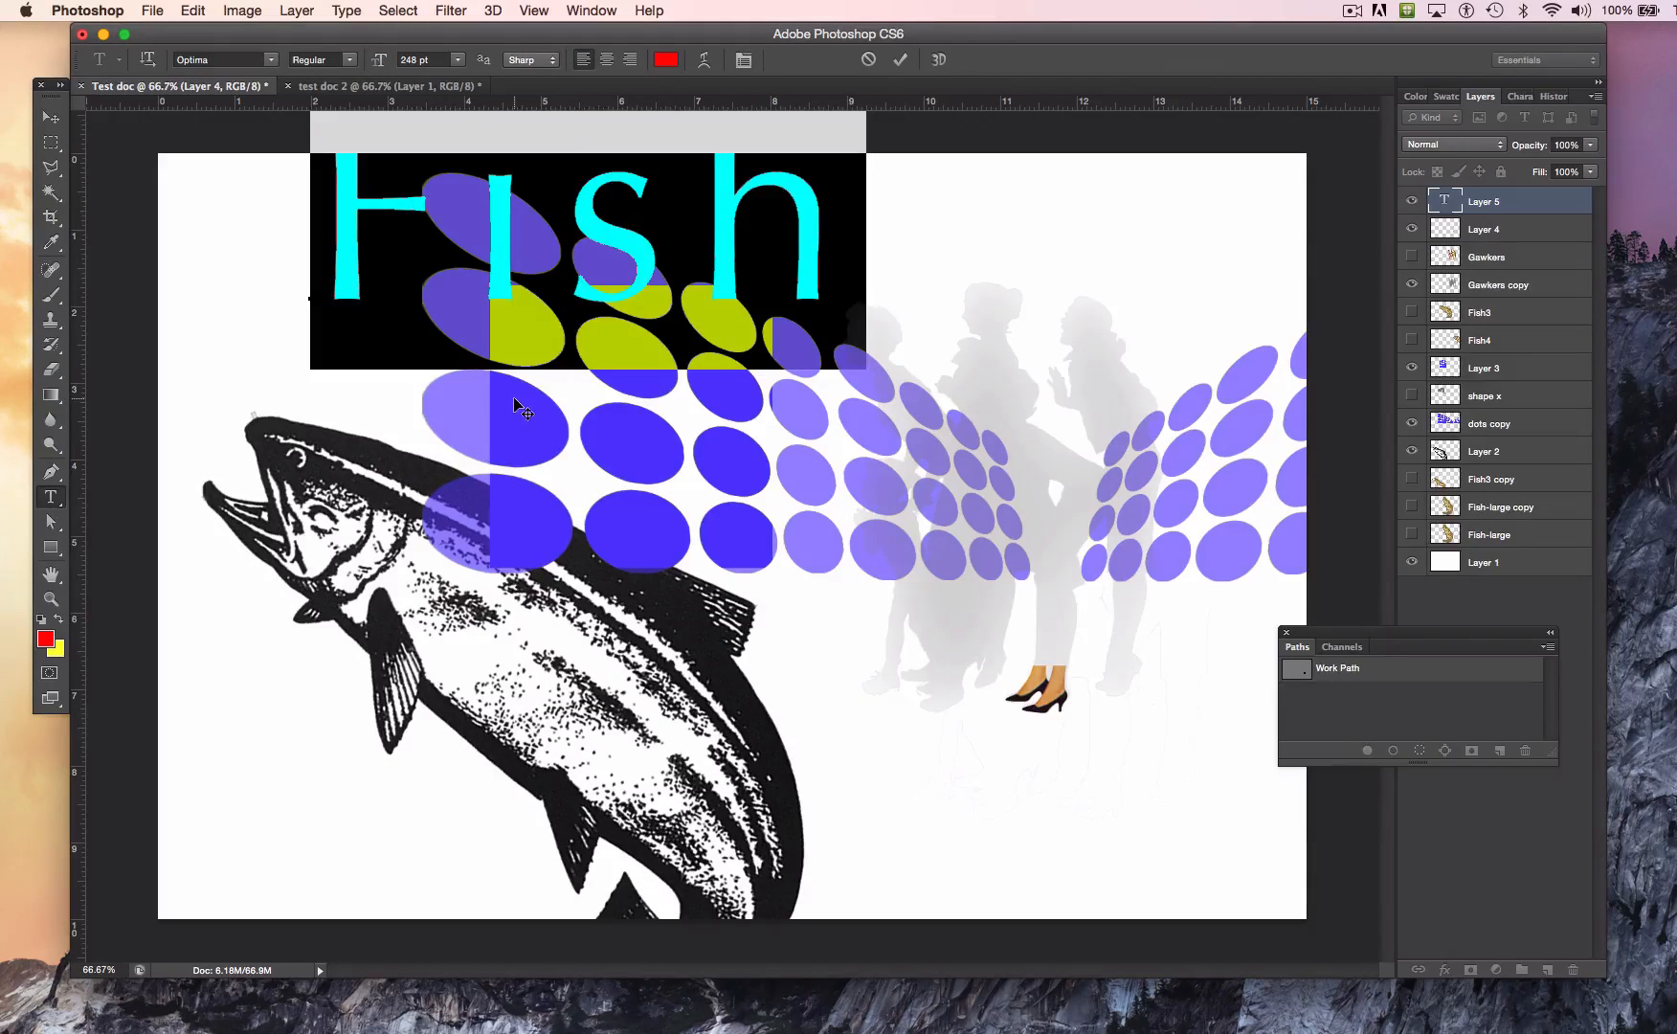
left_click(583, 285)
key("super+a")
left_click(46, 643)
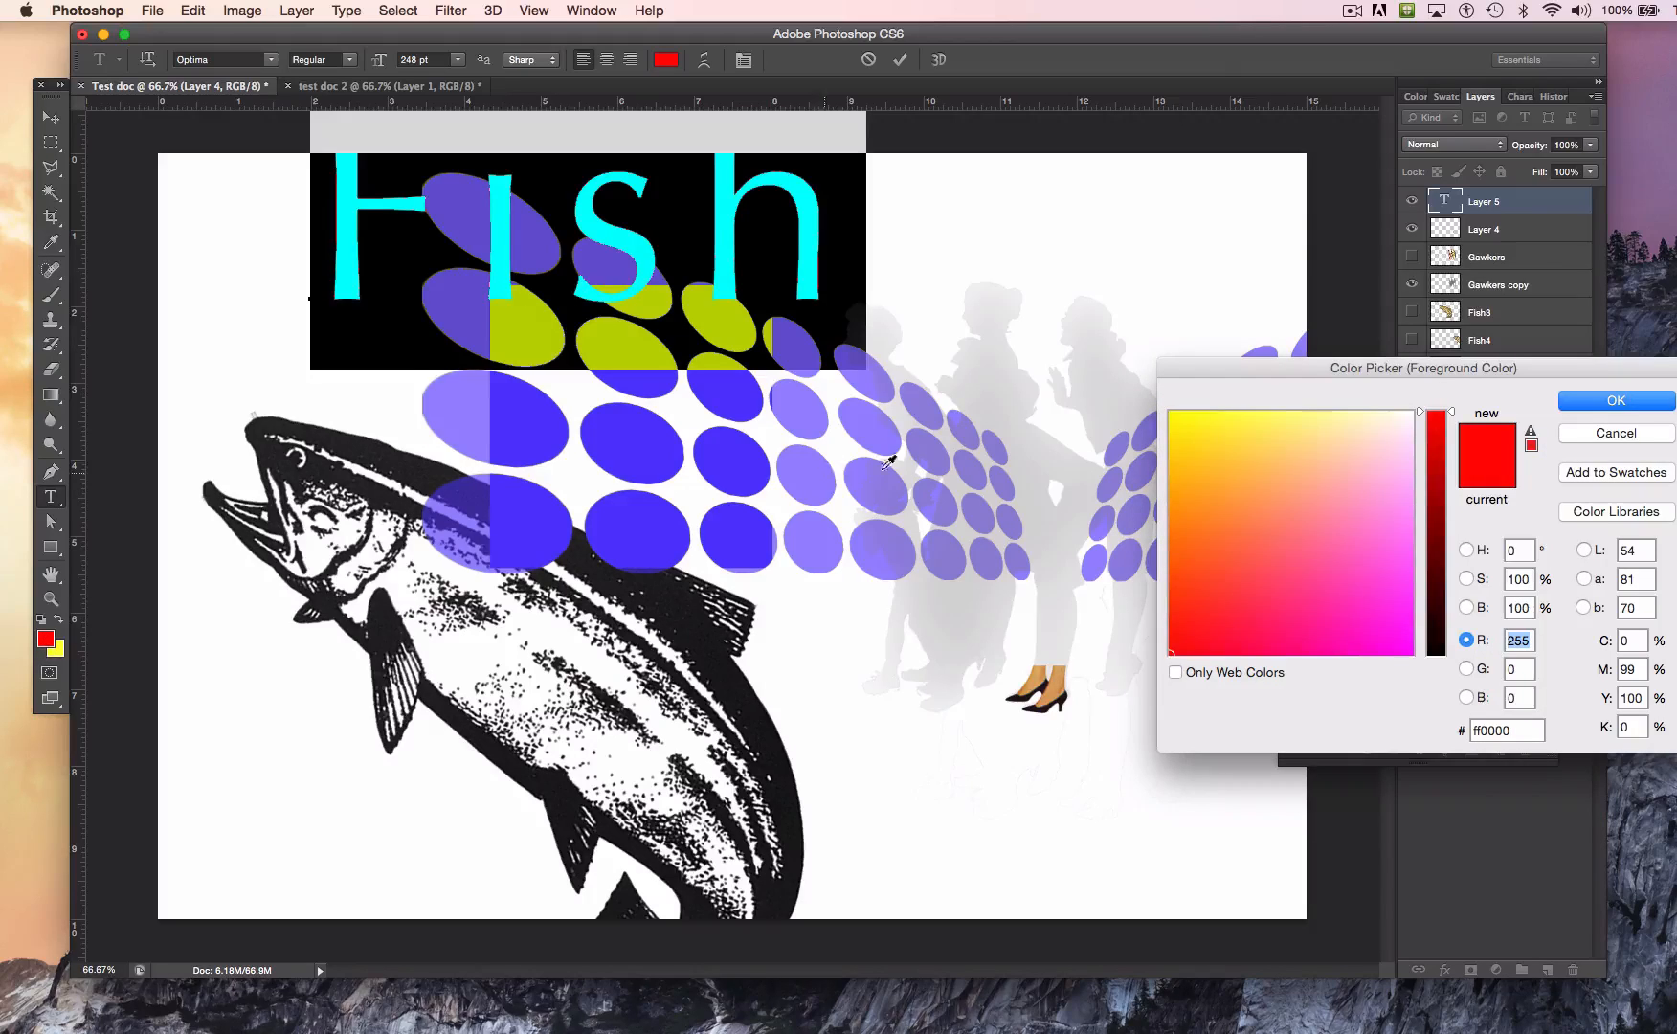
left_click_drag(1311, 560, 1368, 569)
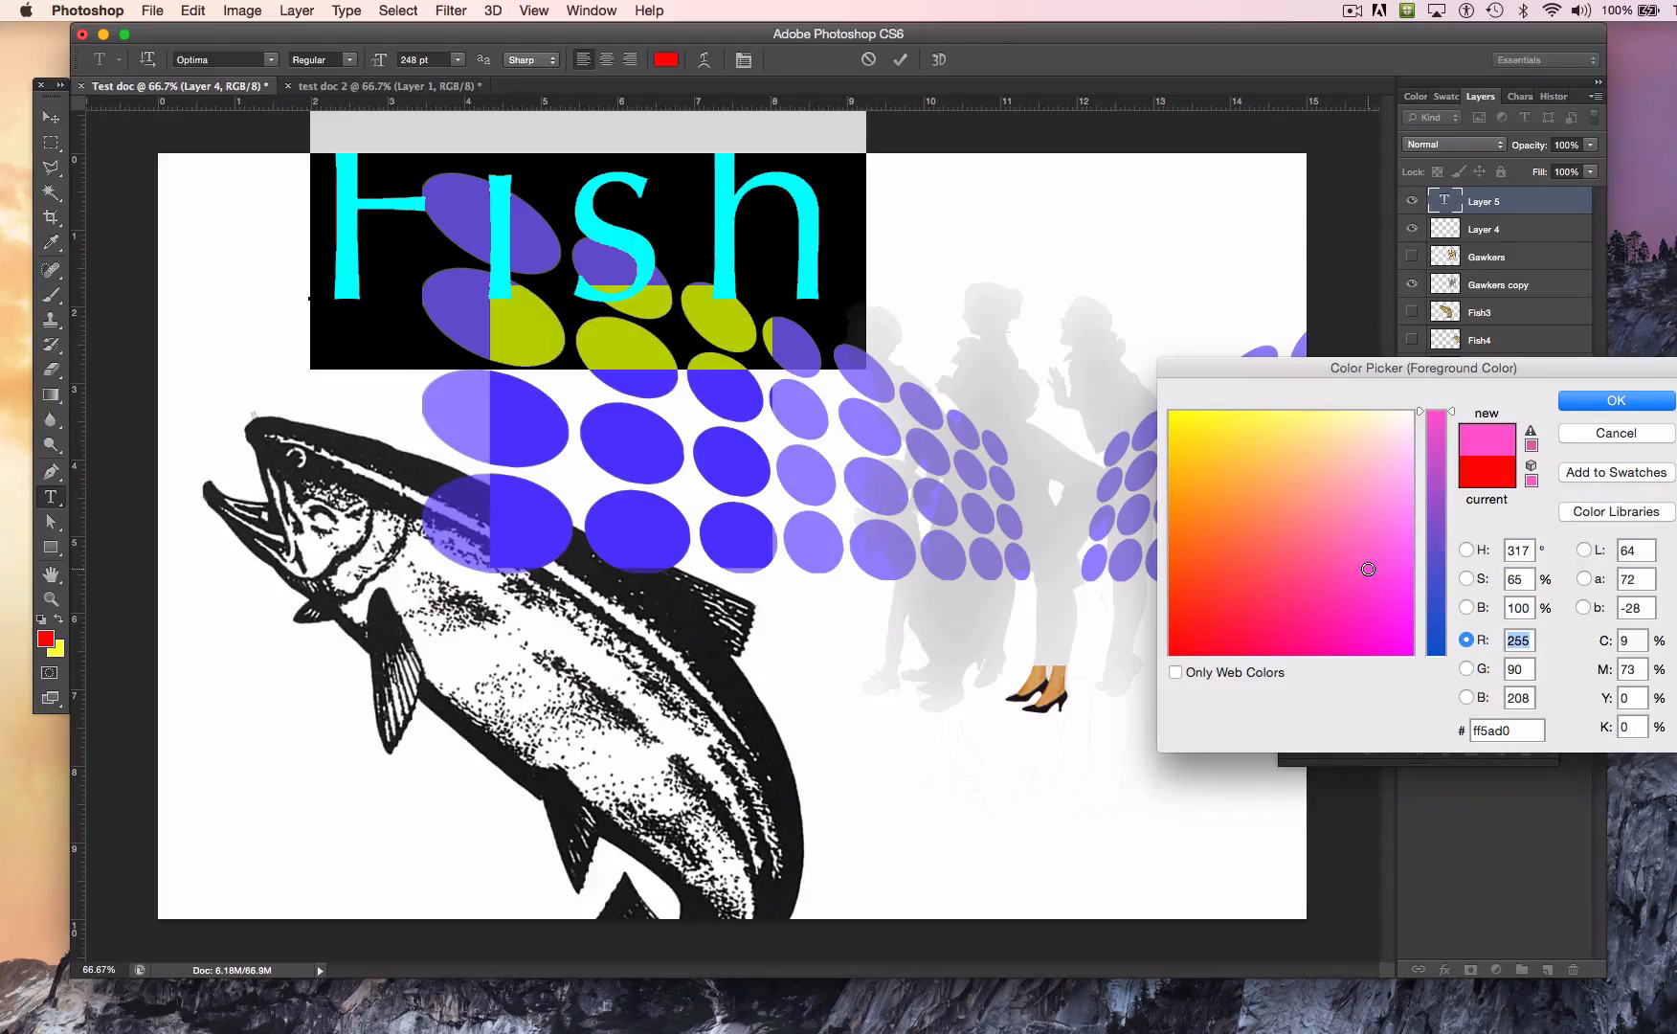
left_click(1434, 553)
left_click_drag(1359, 593, 1162, 431)
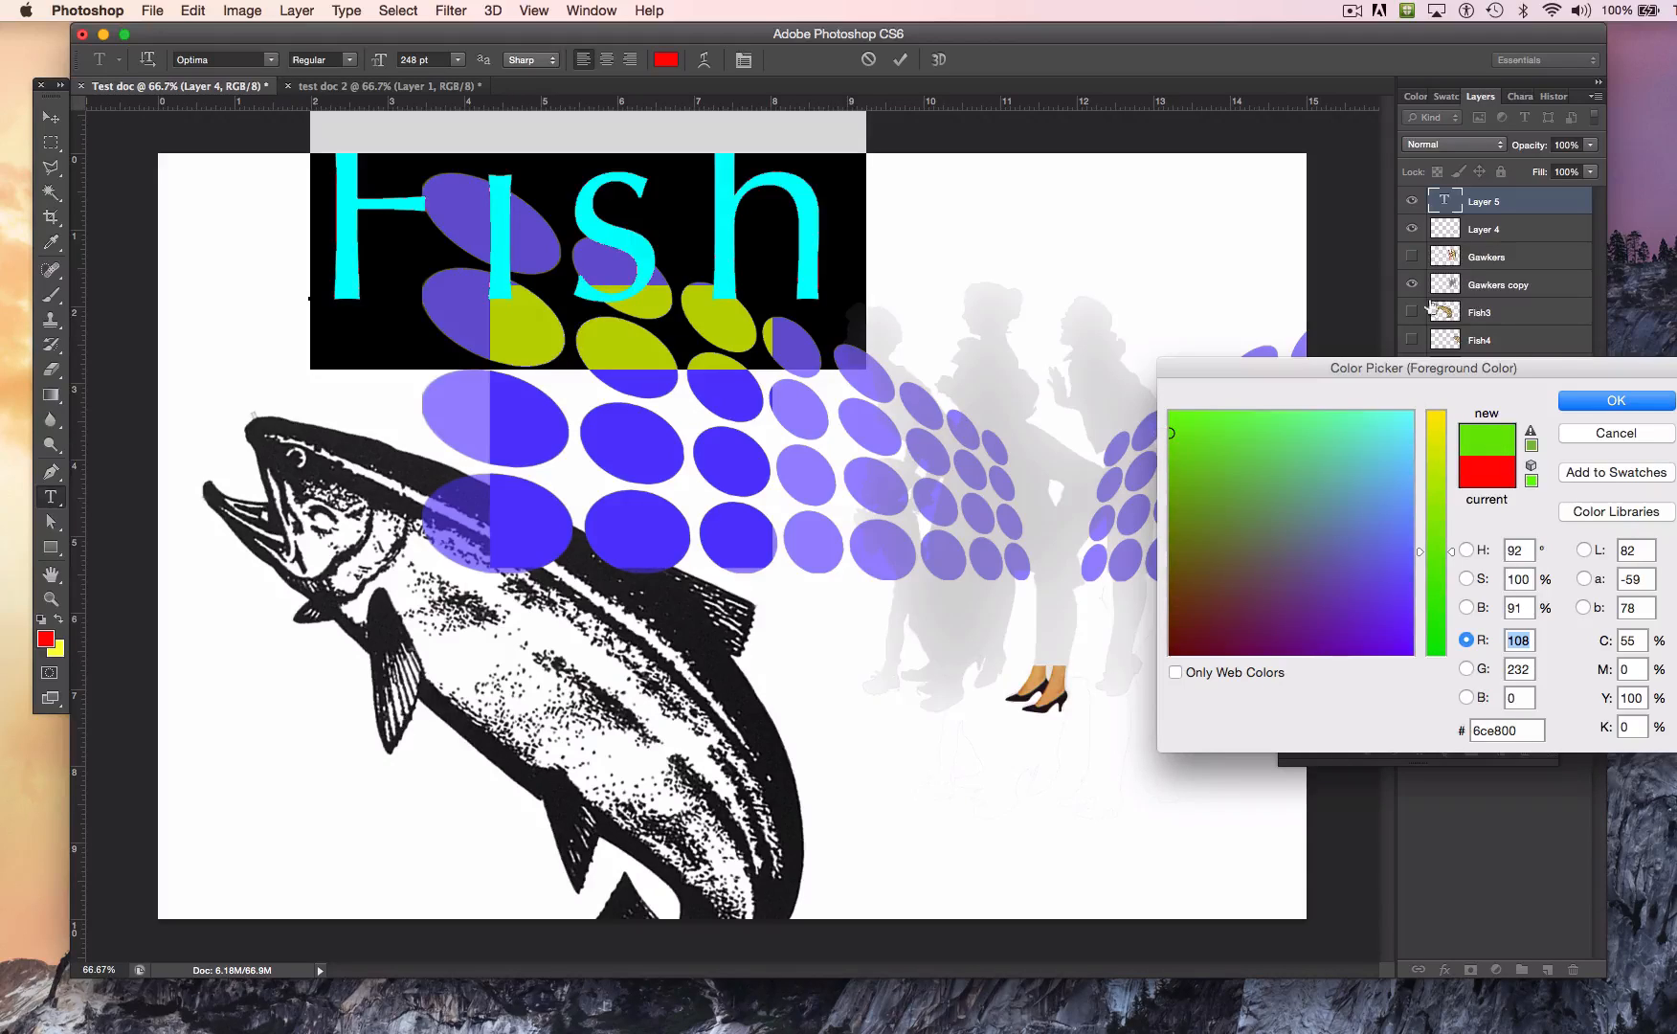
left_click(1169, 489)
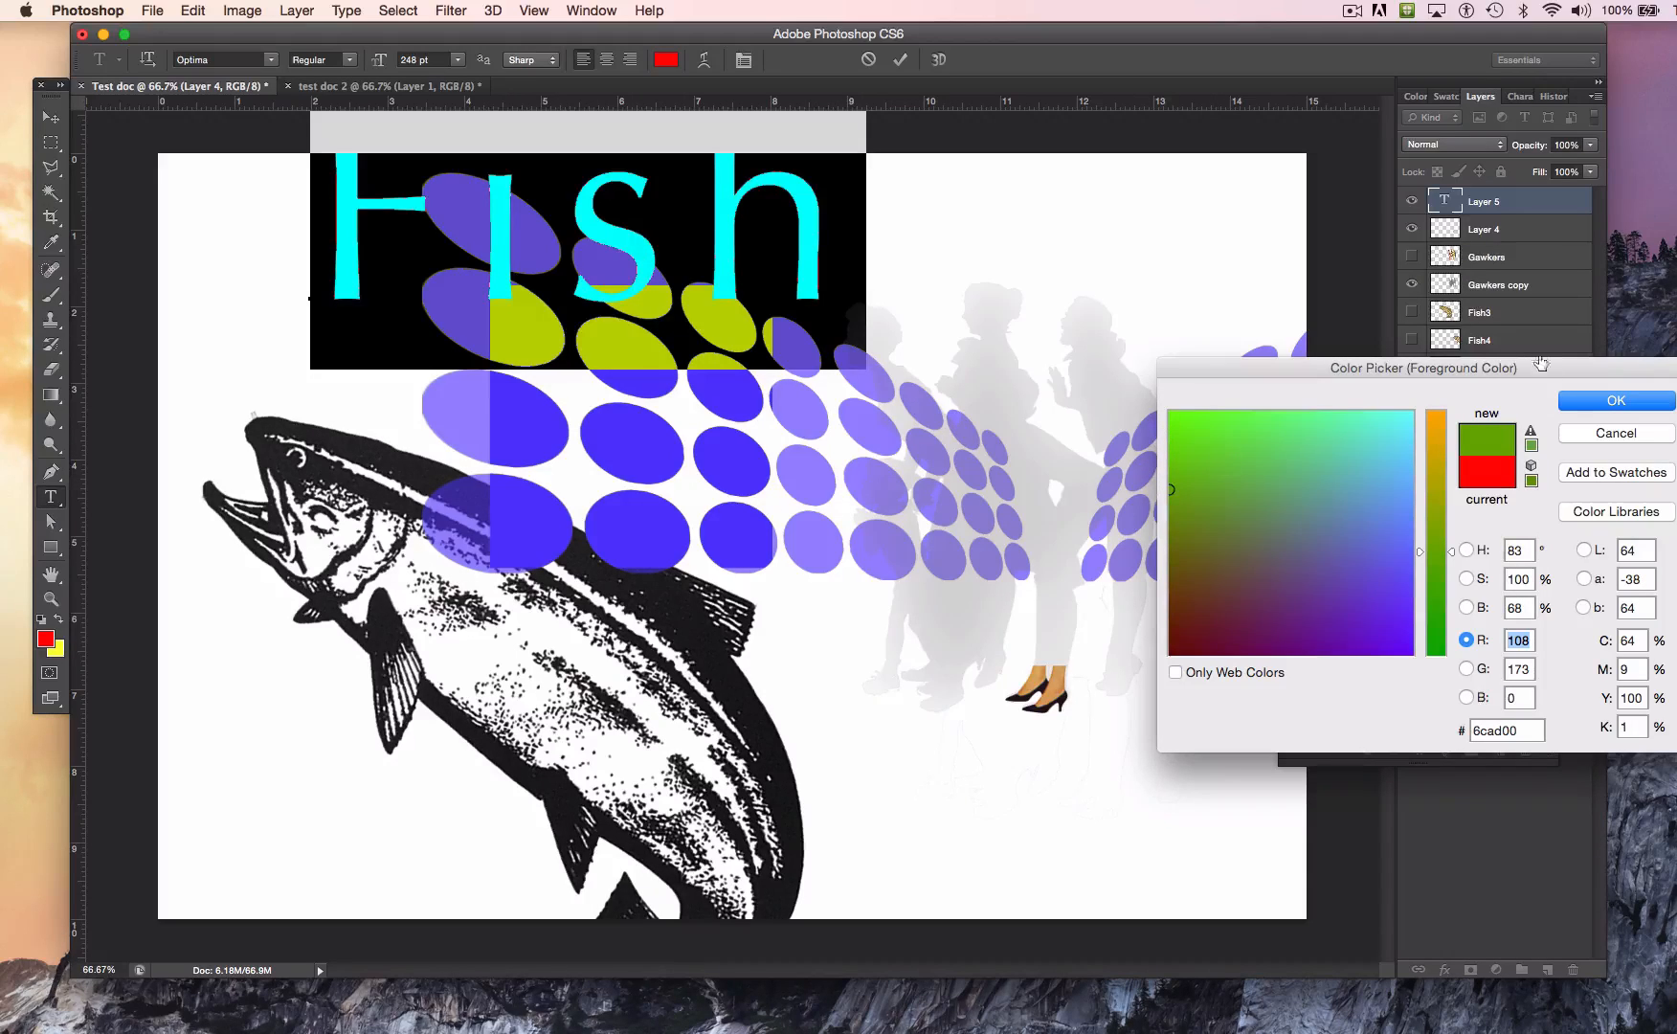
left_click(1570, 402)
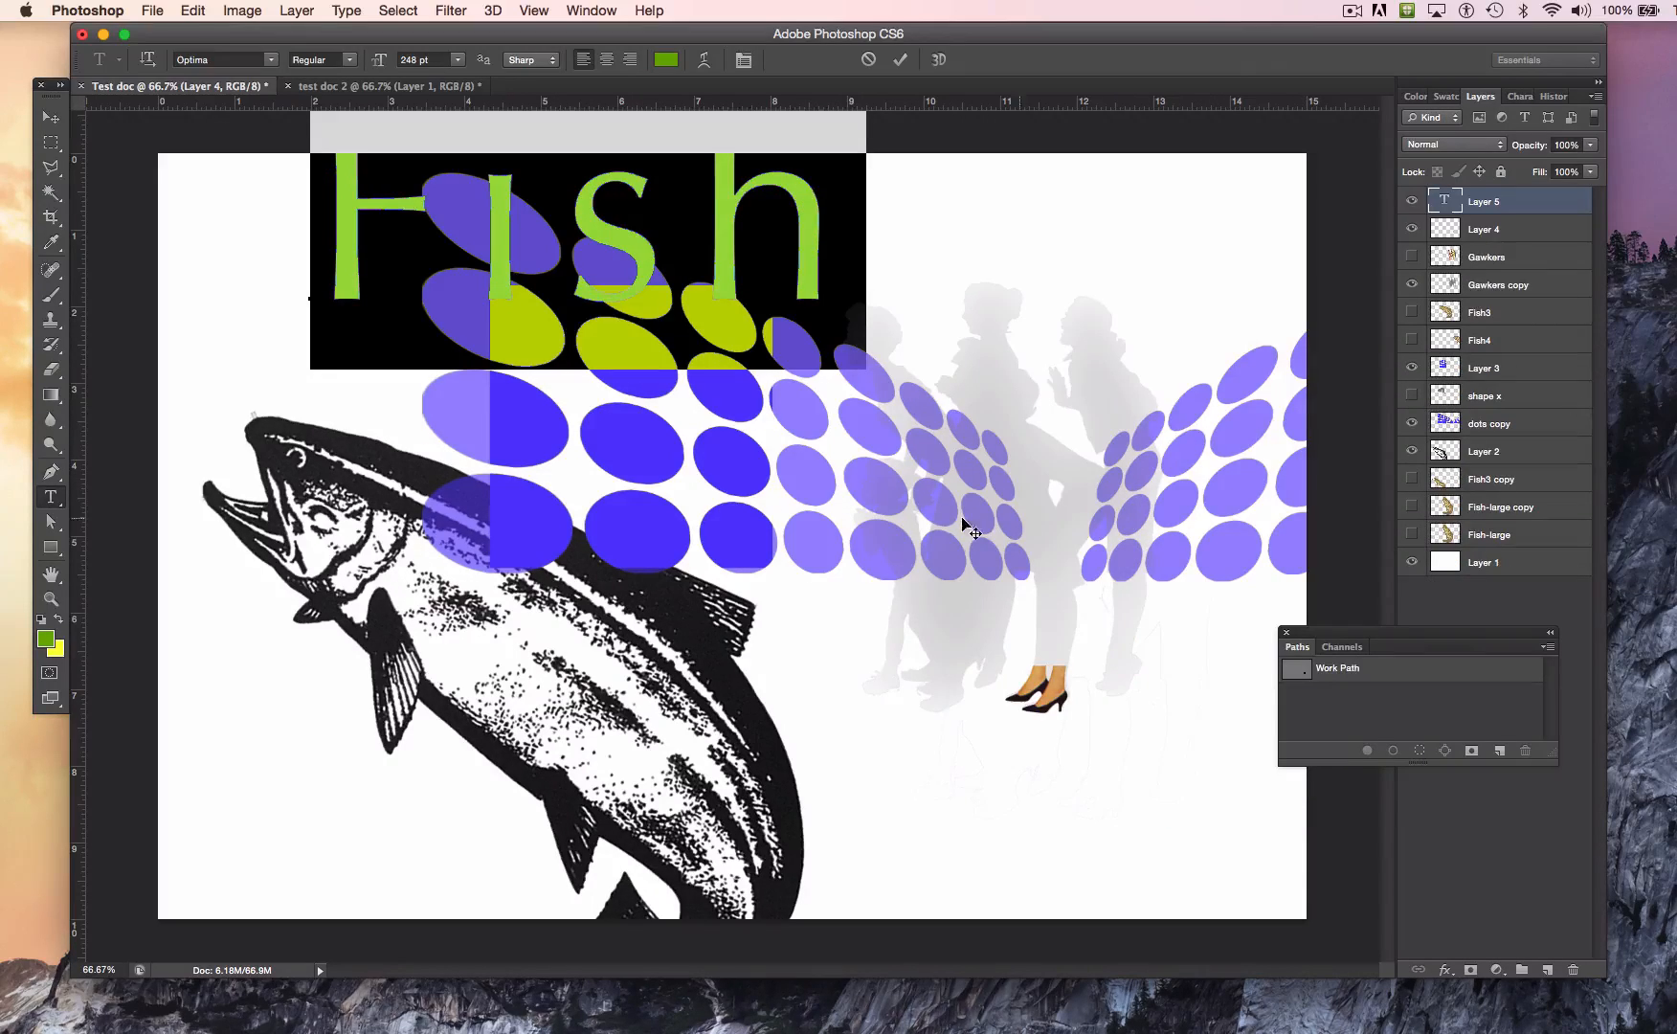
Step: Move the Fish text right and down with the Move tool so it sits over the gray silhouettes
left_click(51, 116)
left_click_drag(636, 233, 1053, 304)
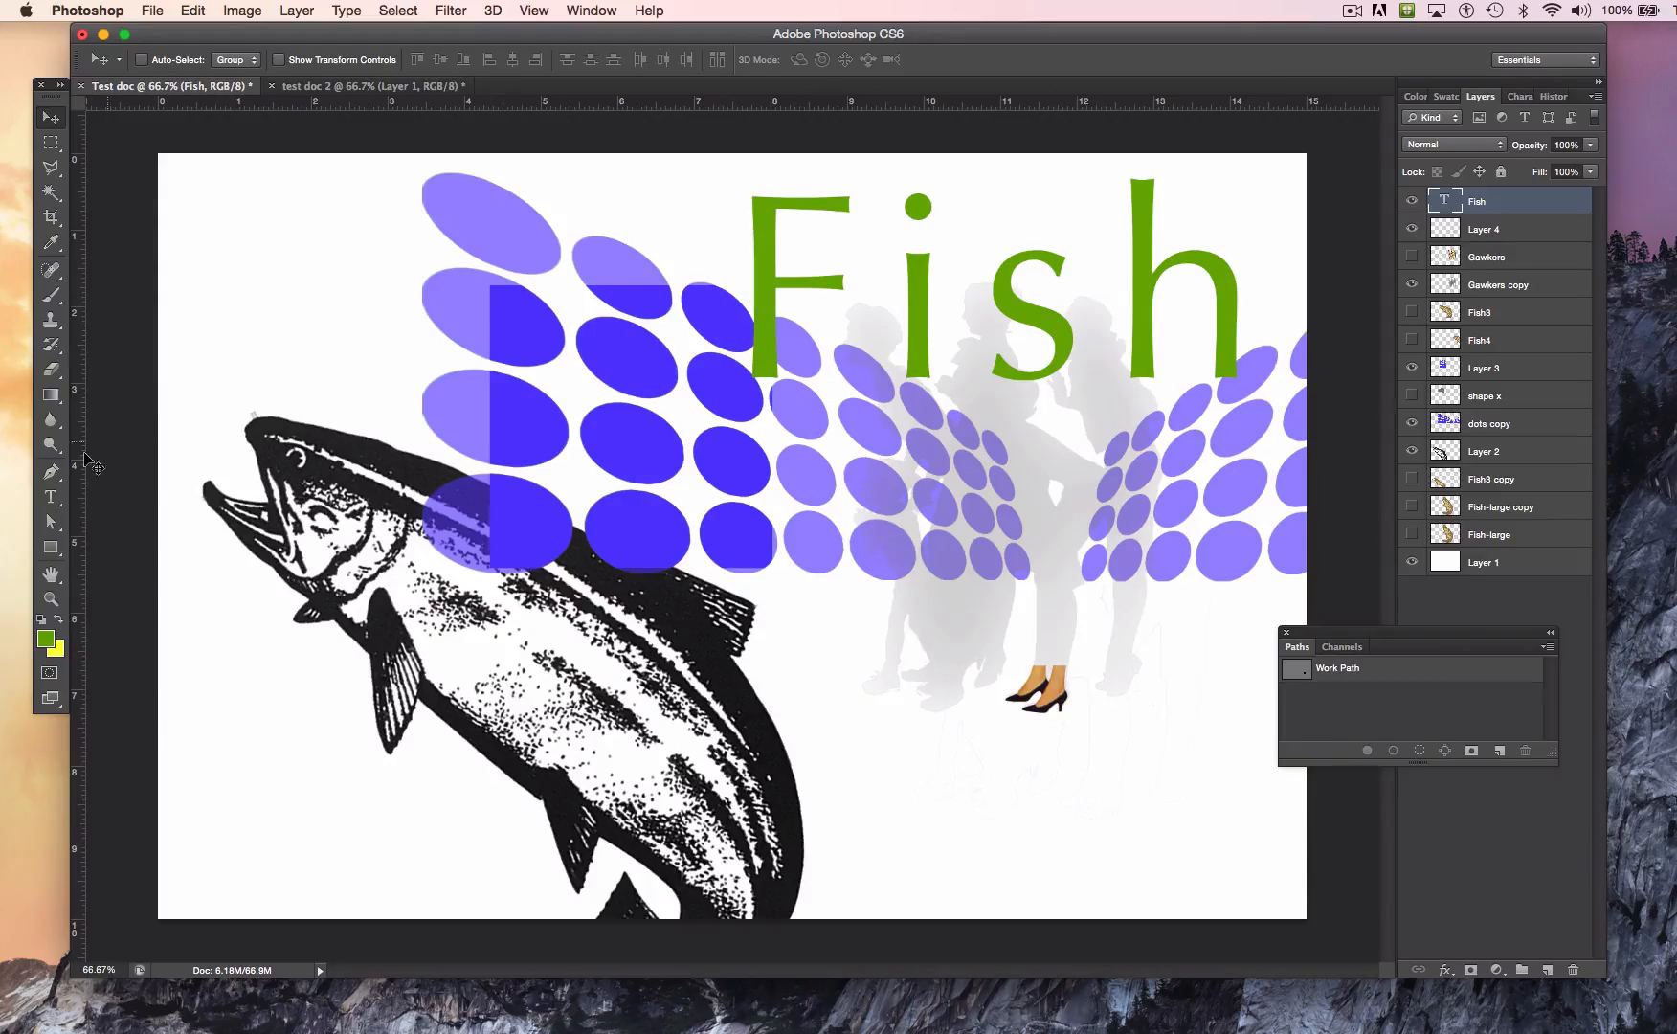
Step: Select the whole word Fish and tighten its tracking to -50
left_click(46, 499)
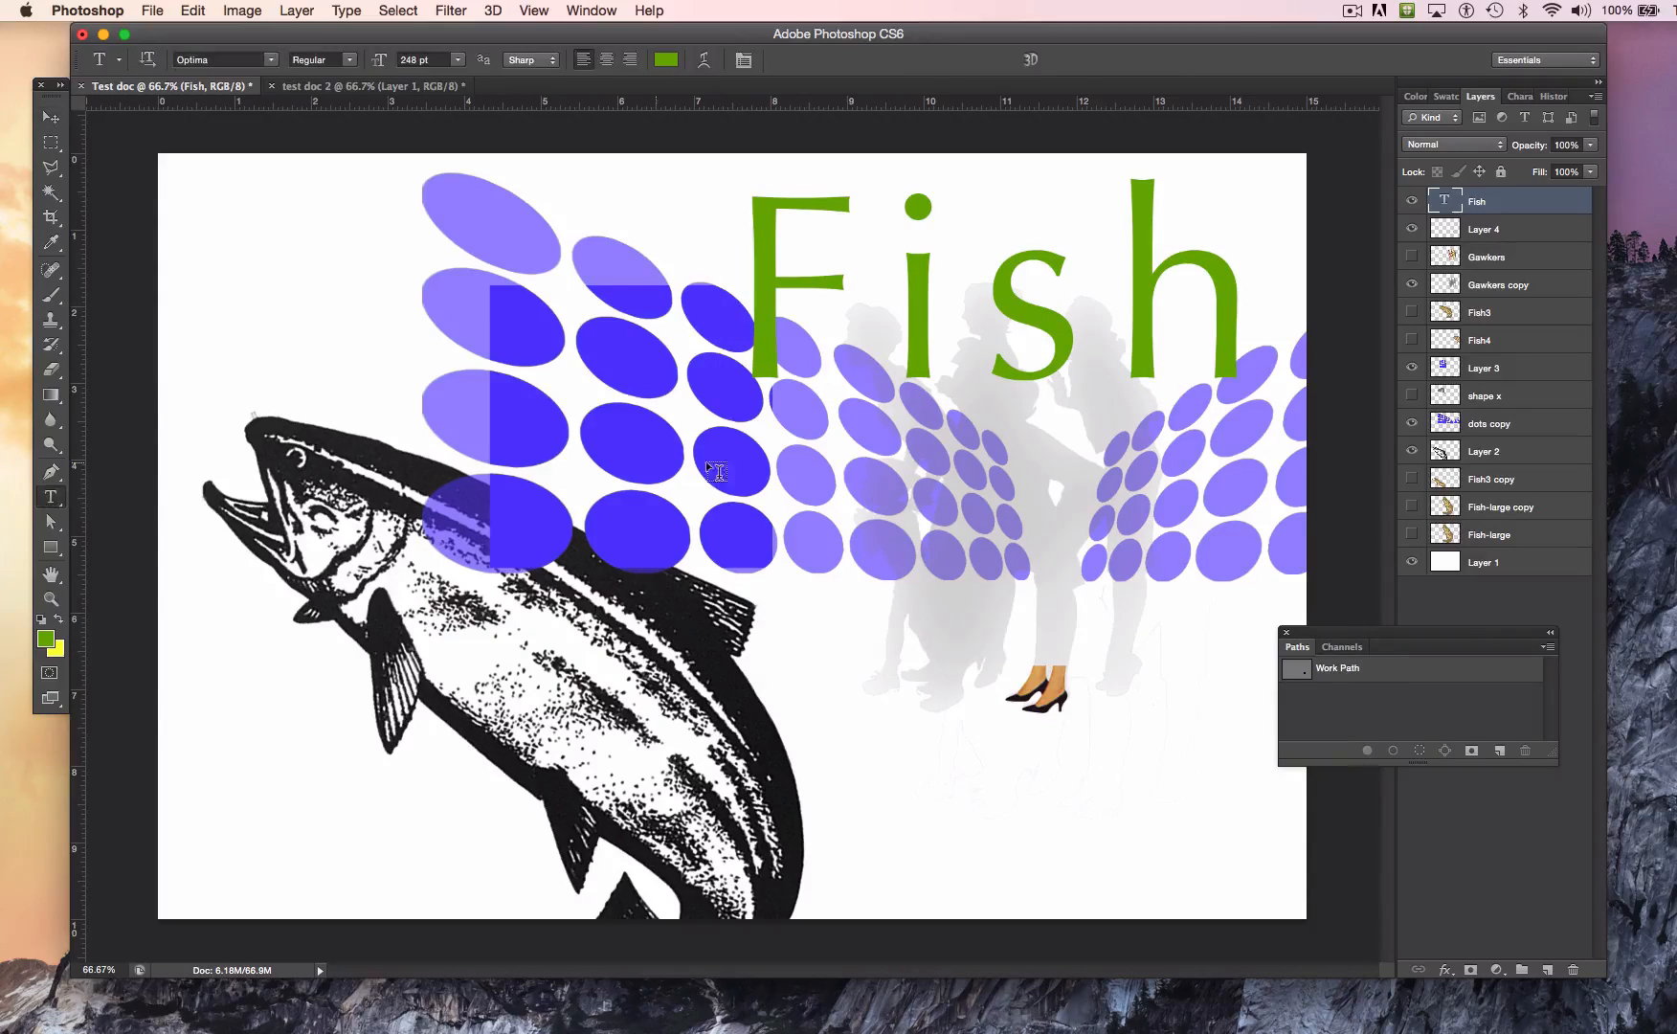
double_click(1010, 304)
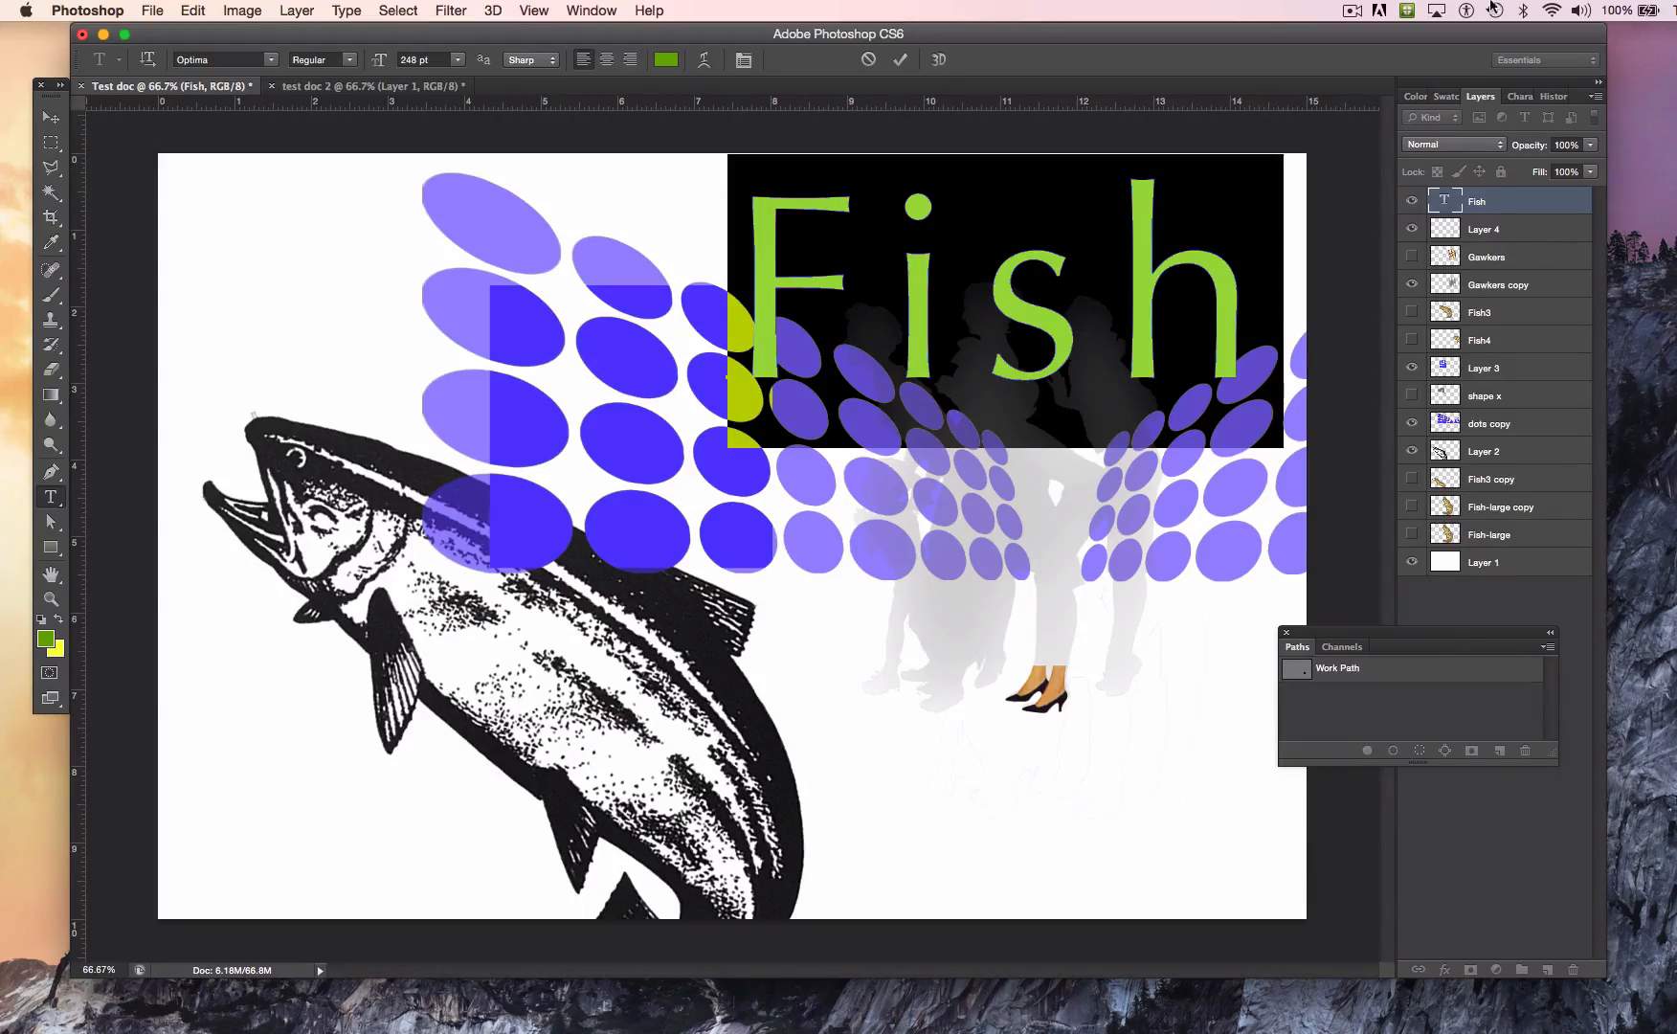
left_click(1521, 97)
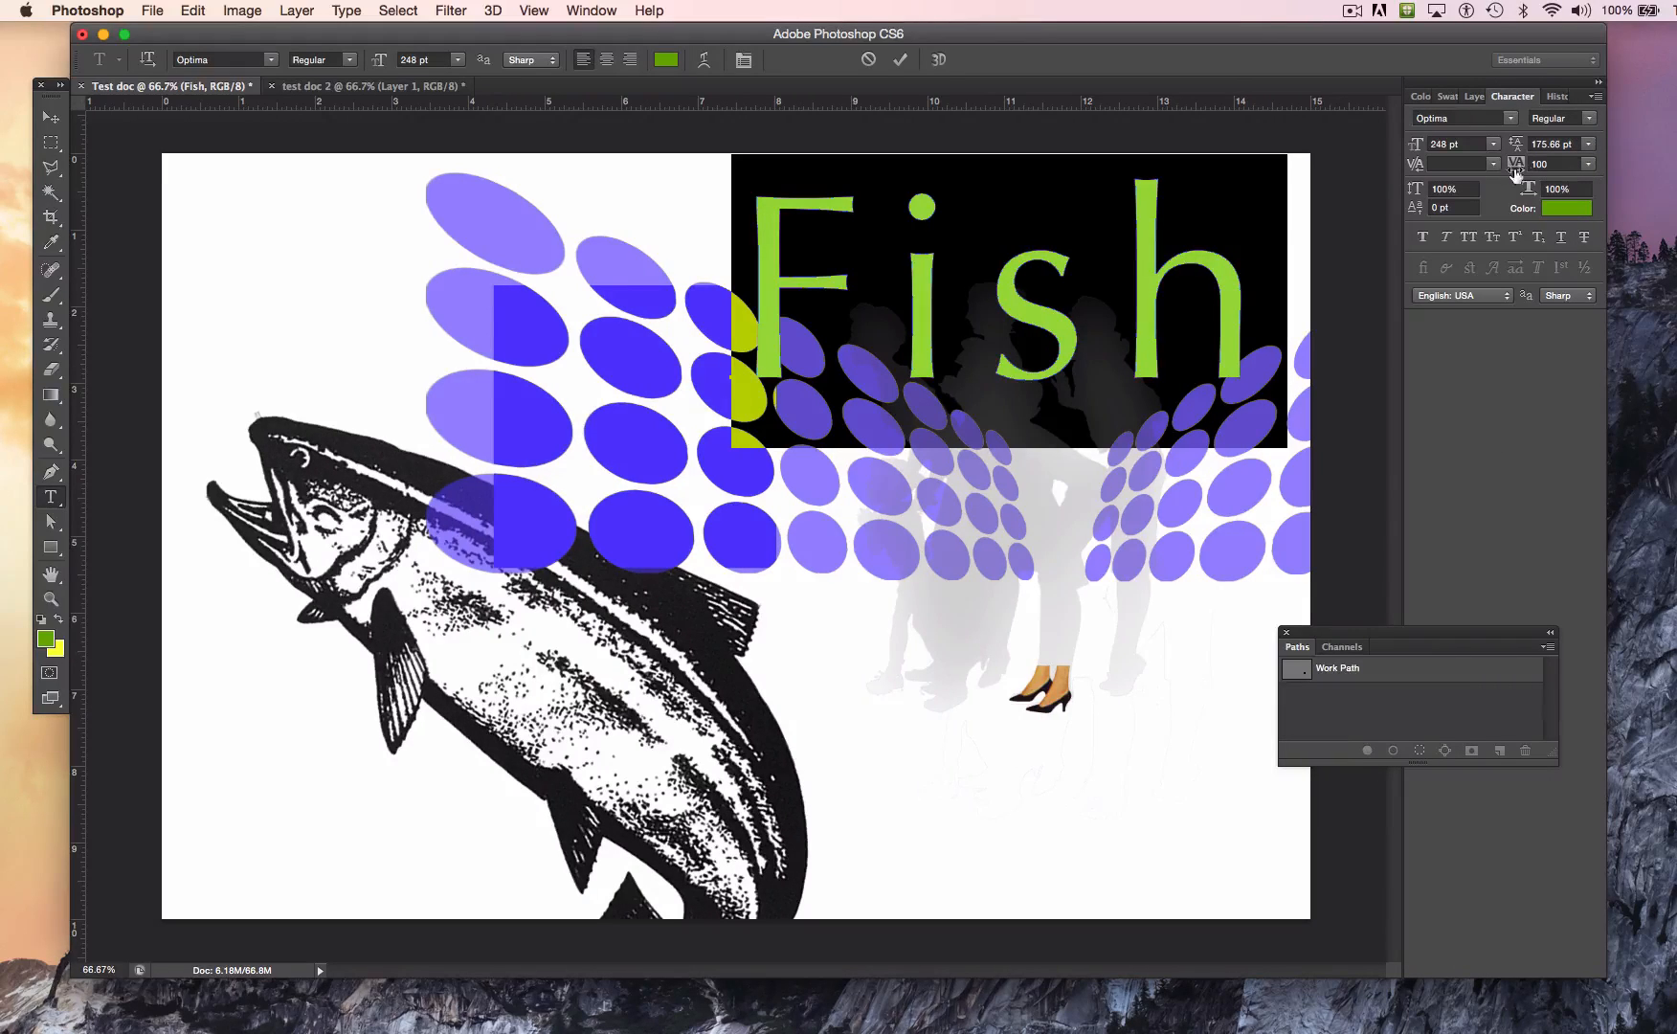
left_click(1589, 167)
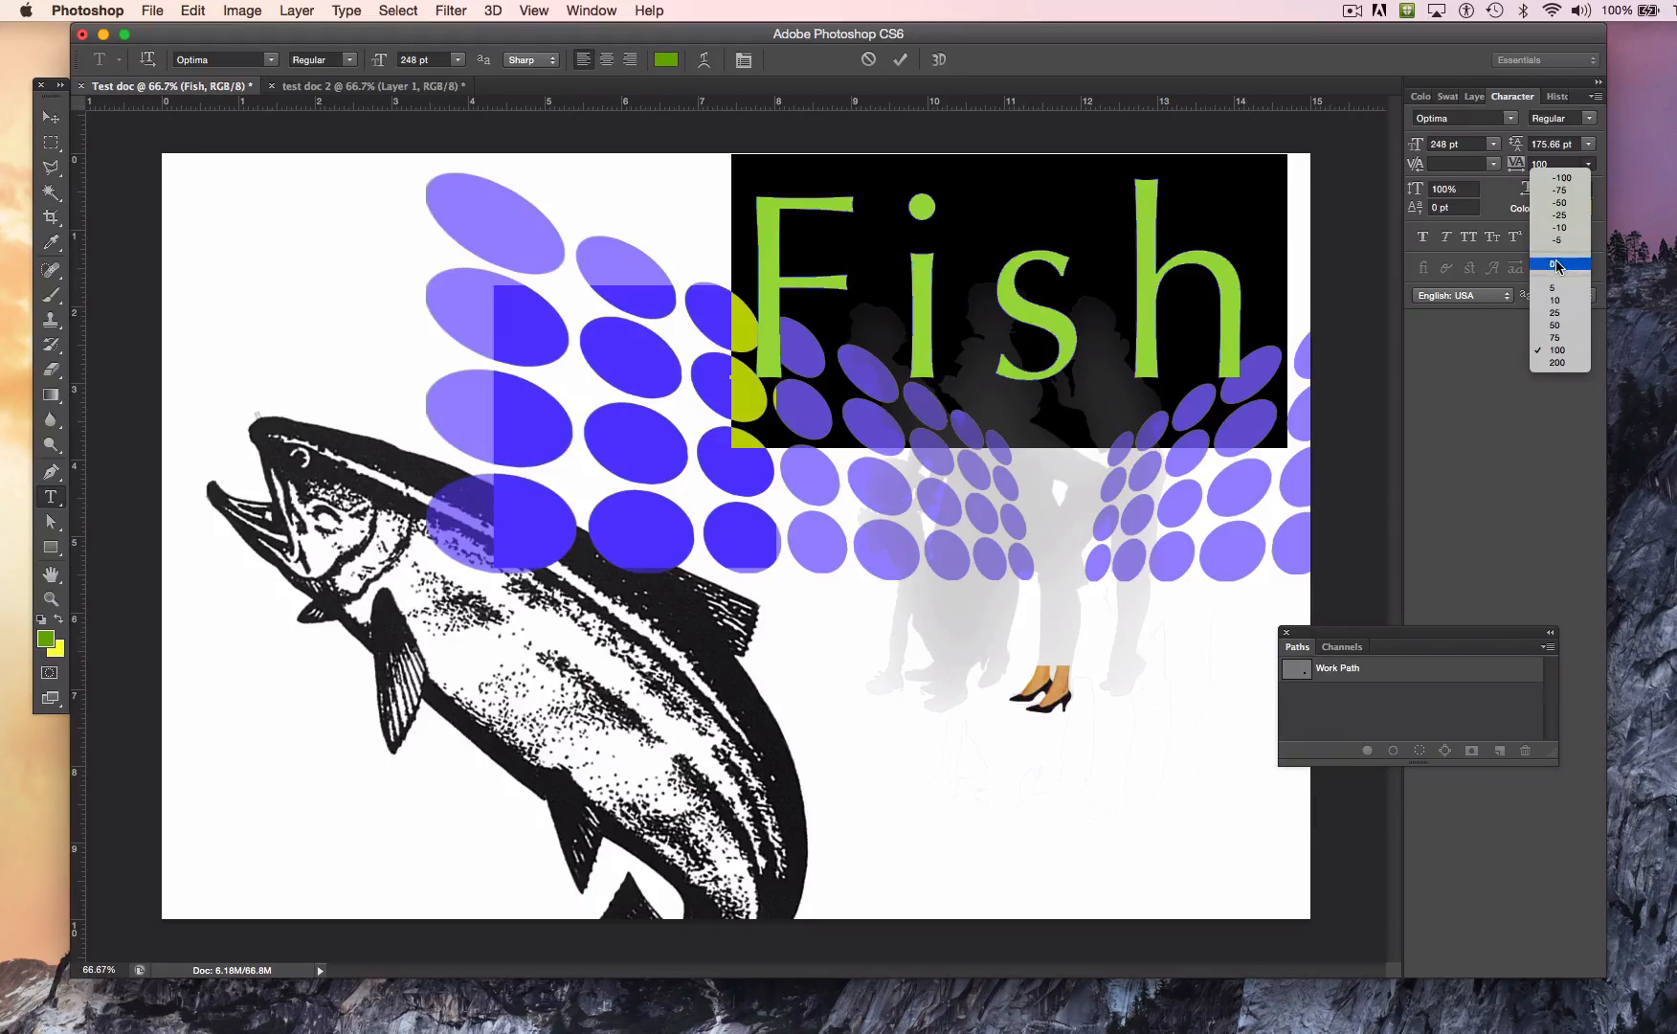
left_click(1559, 203)
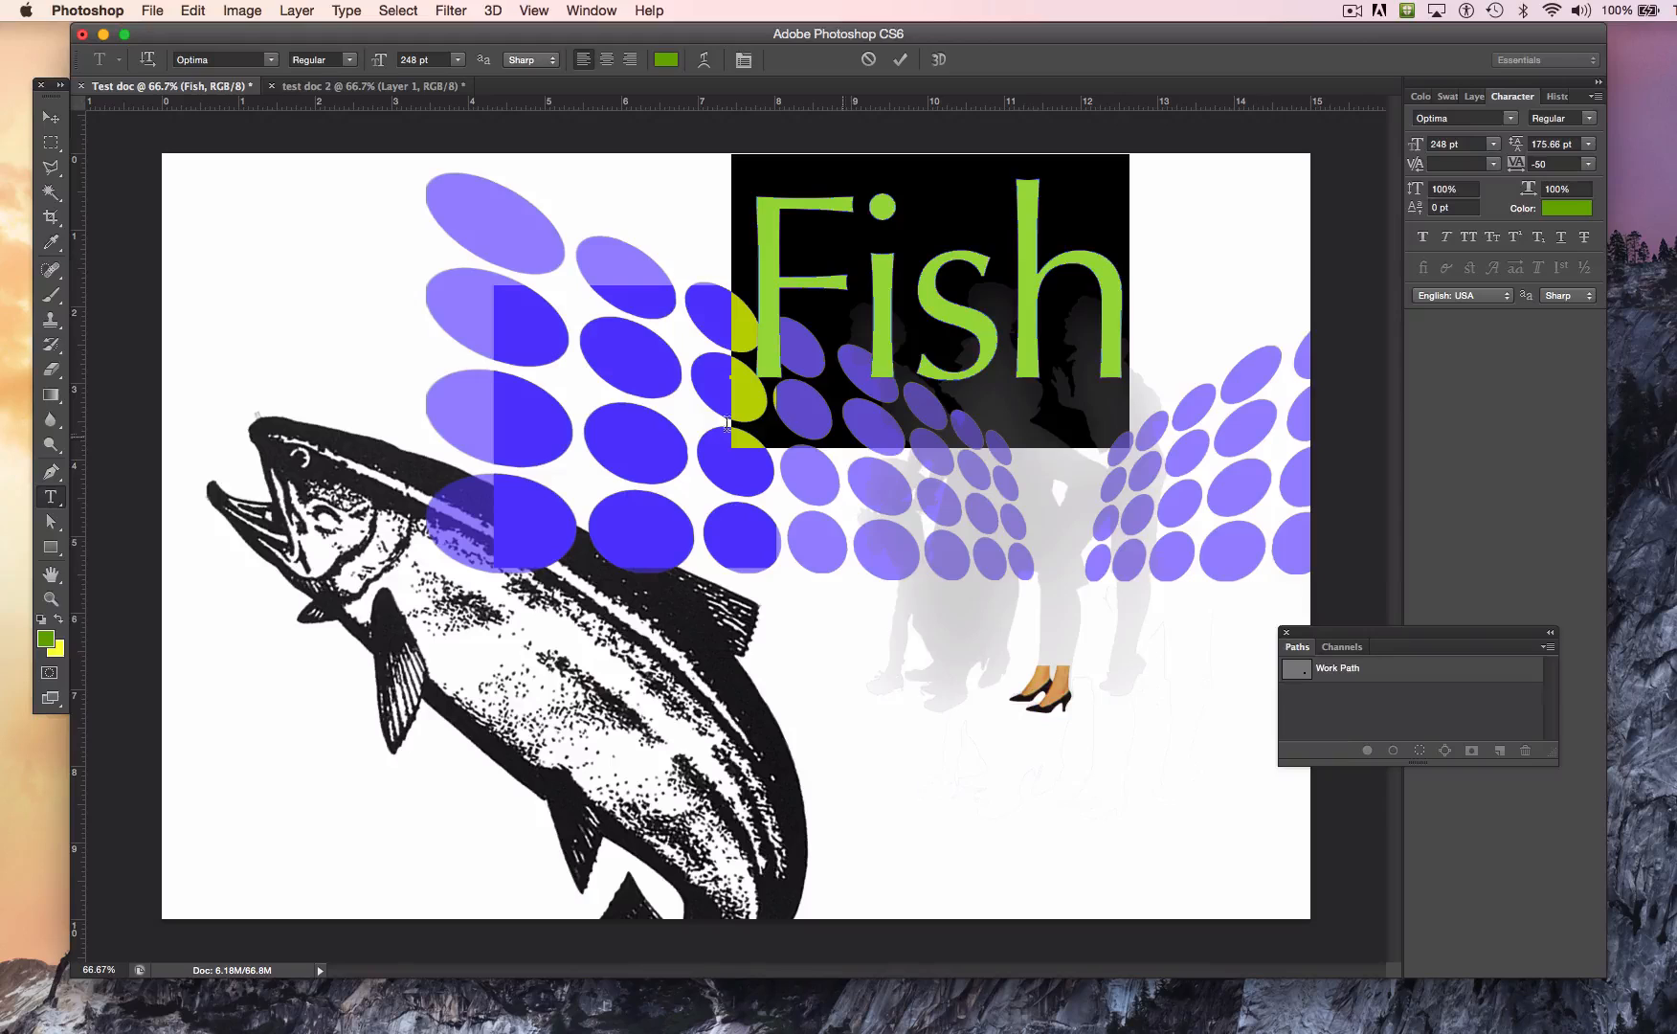
Step: Move the Fish text a little left and down, and set its font size to 348 pt
left_click(51, 118)
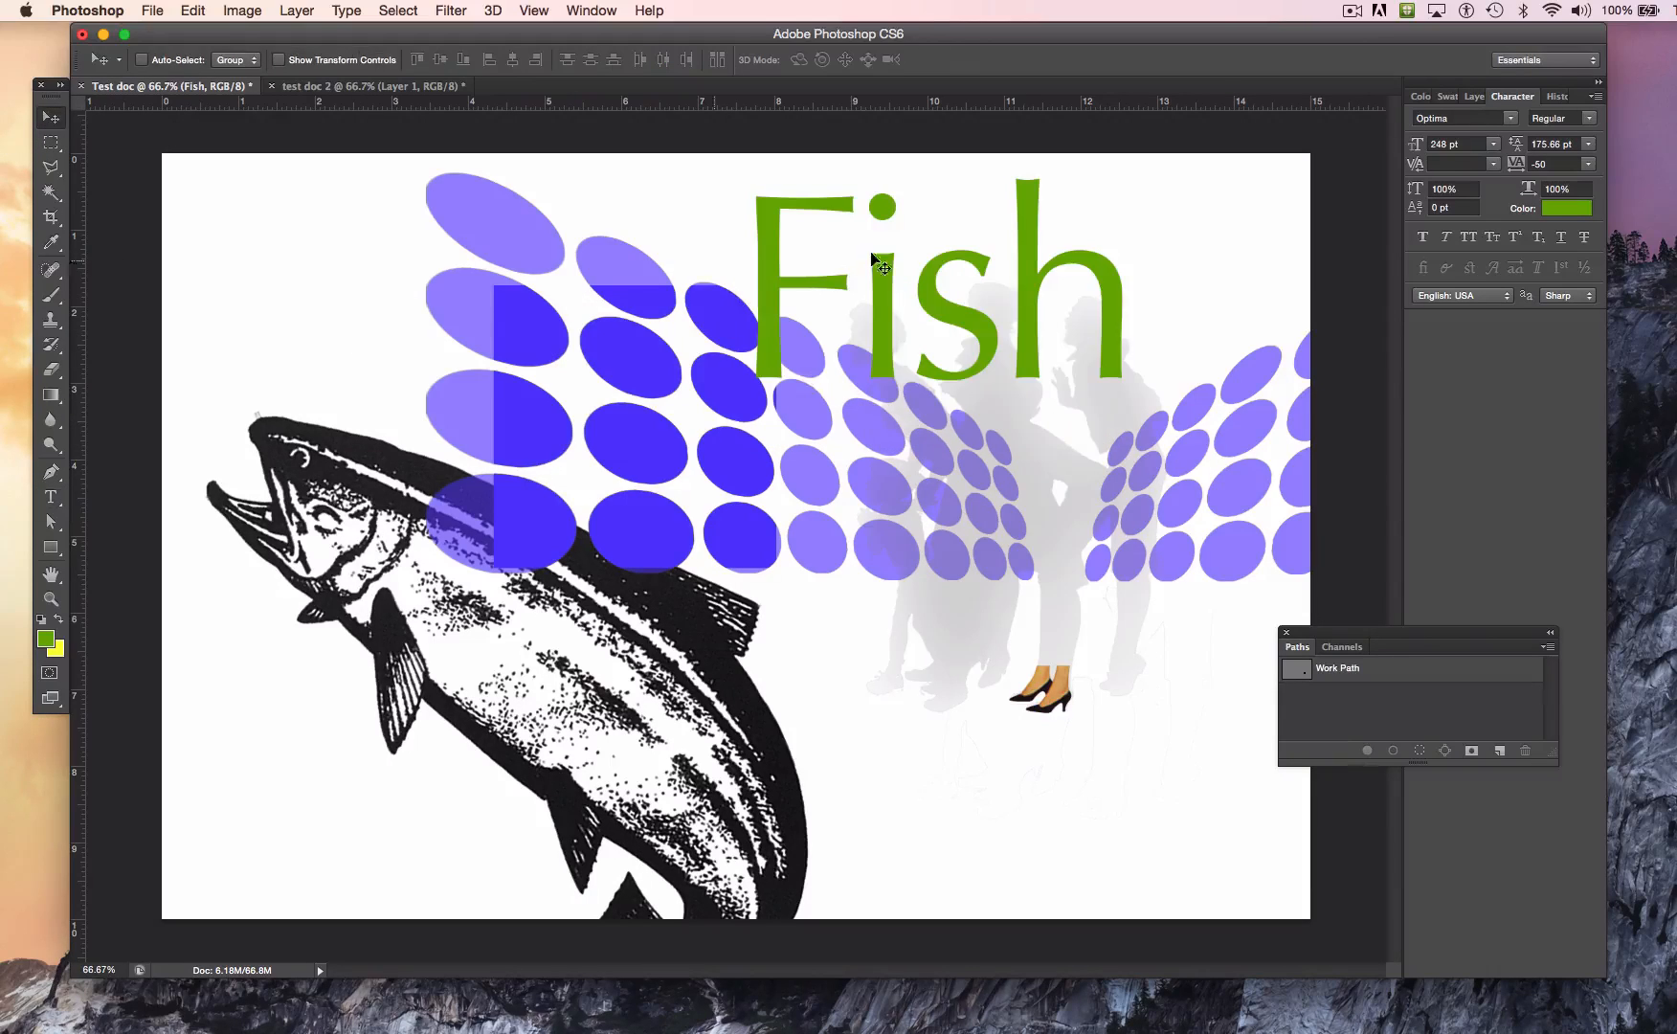
left_click_drag(933, 279, 843, 307)
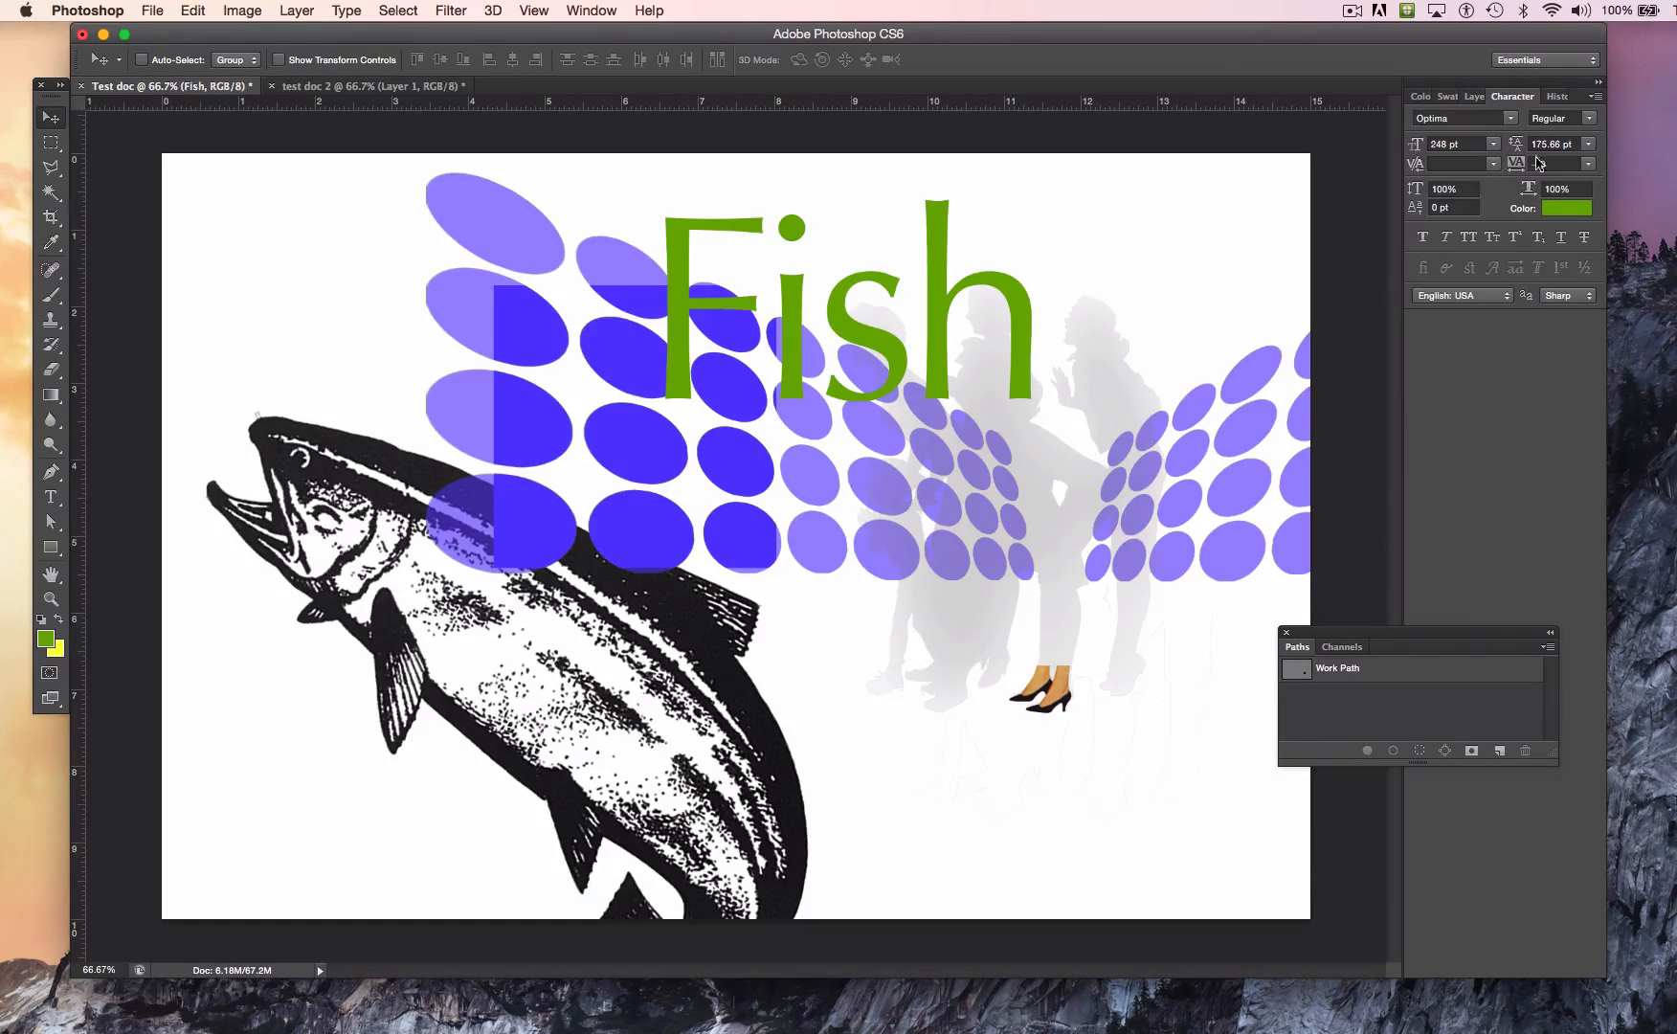
left_click(1436, 145)
type("3")
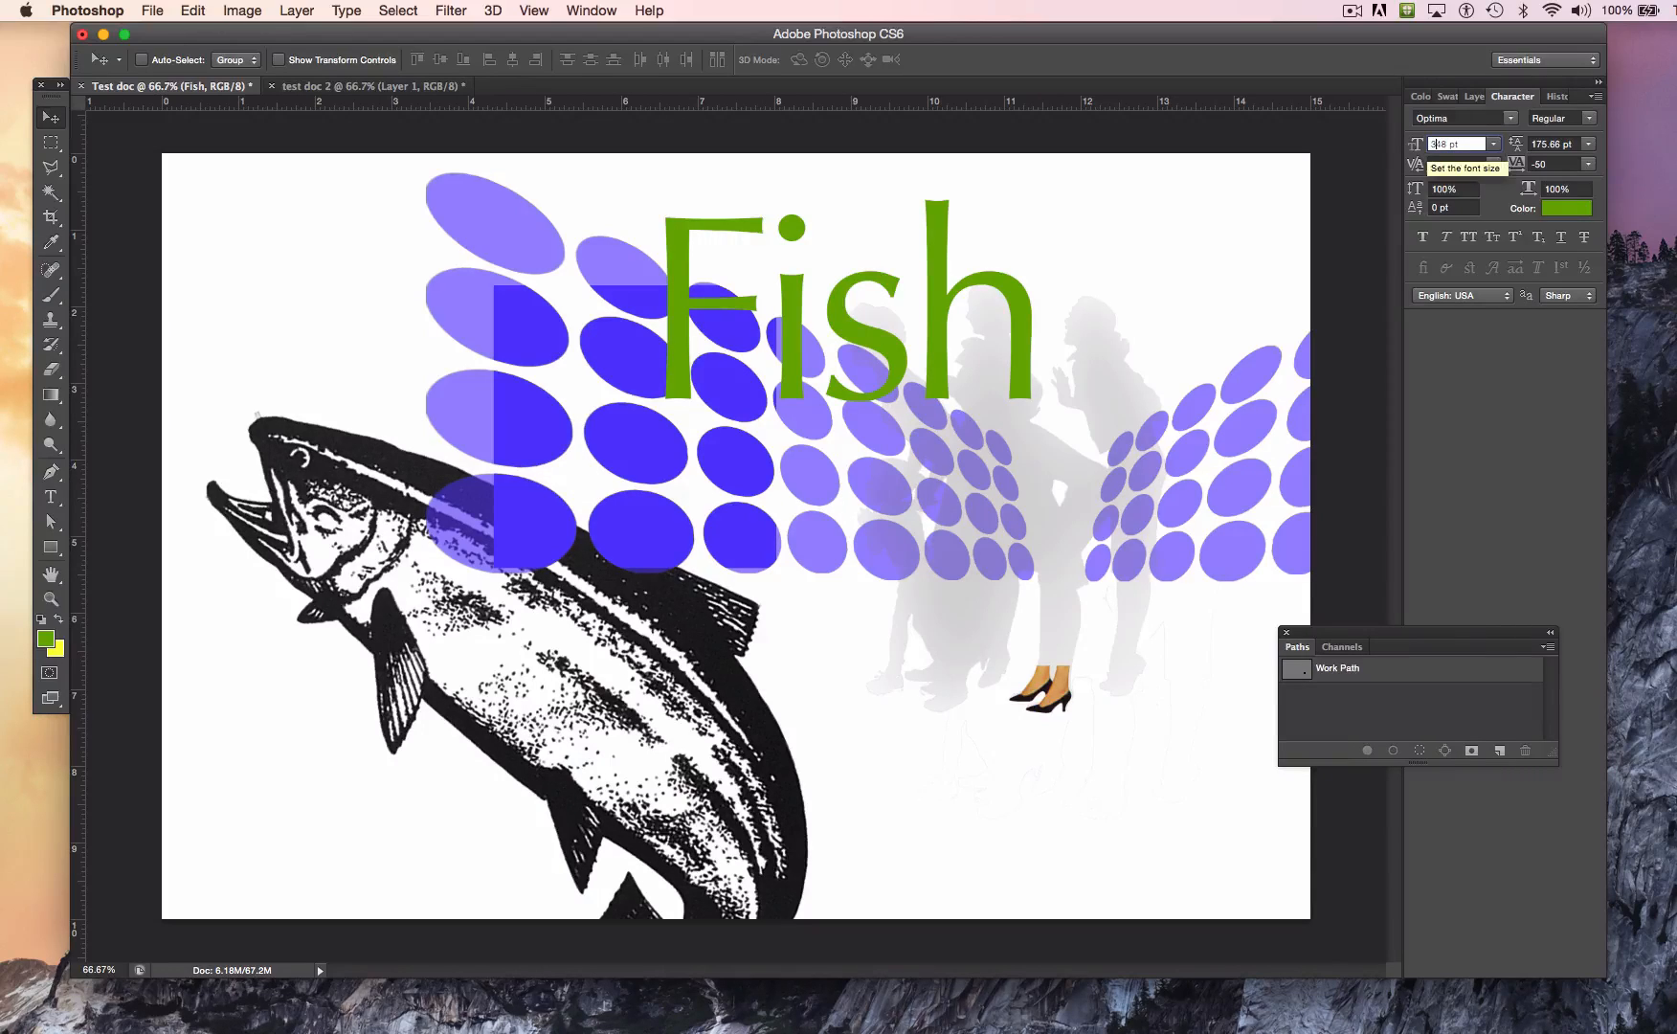
key("Return")
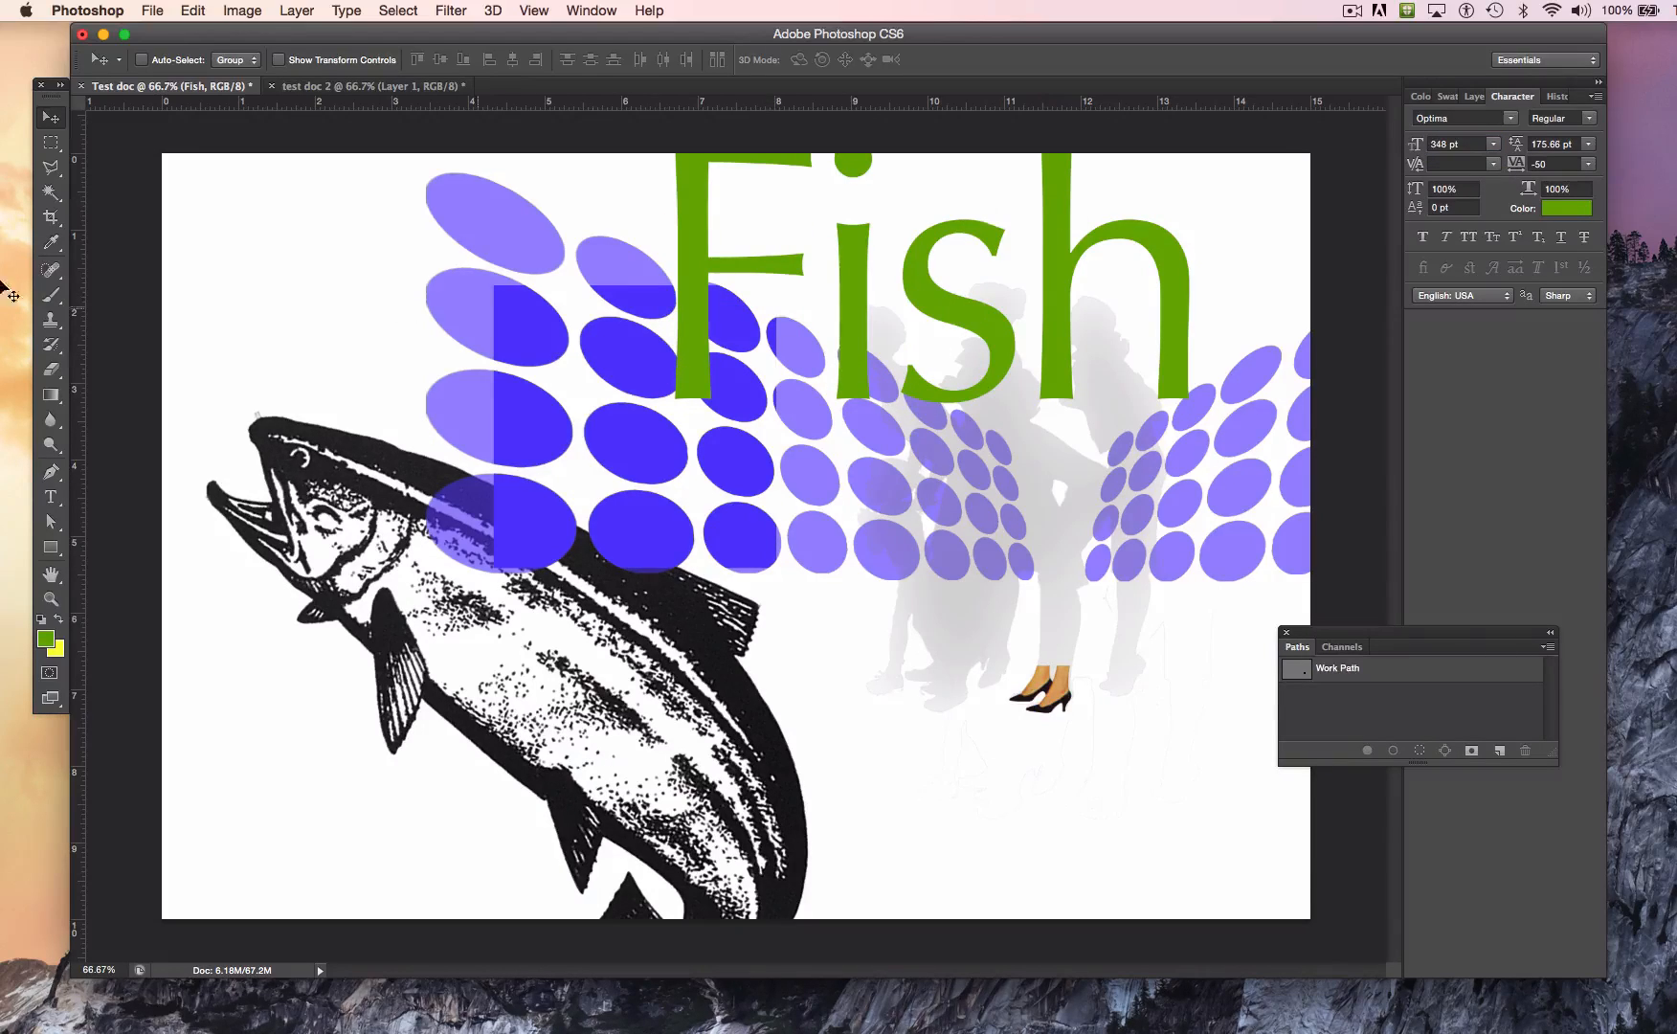
Step: Free Transform the Fish text to about 366 pt and move it left and down over the large blue dots
left_click(194, 11)
mouse_move(321, 434)
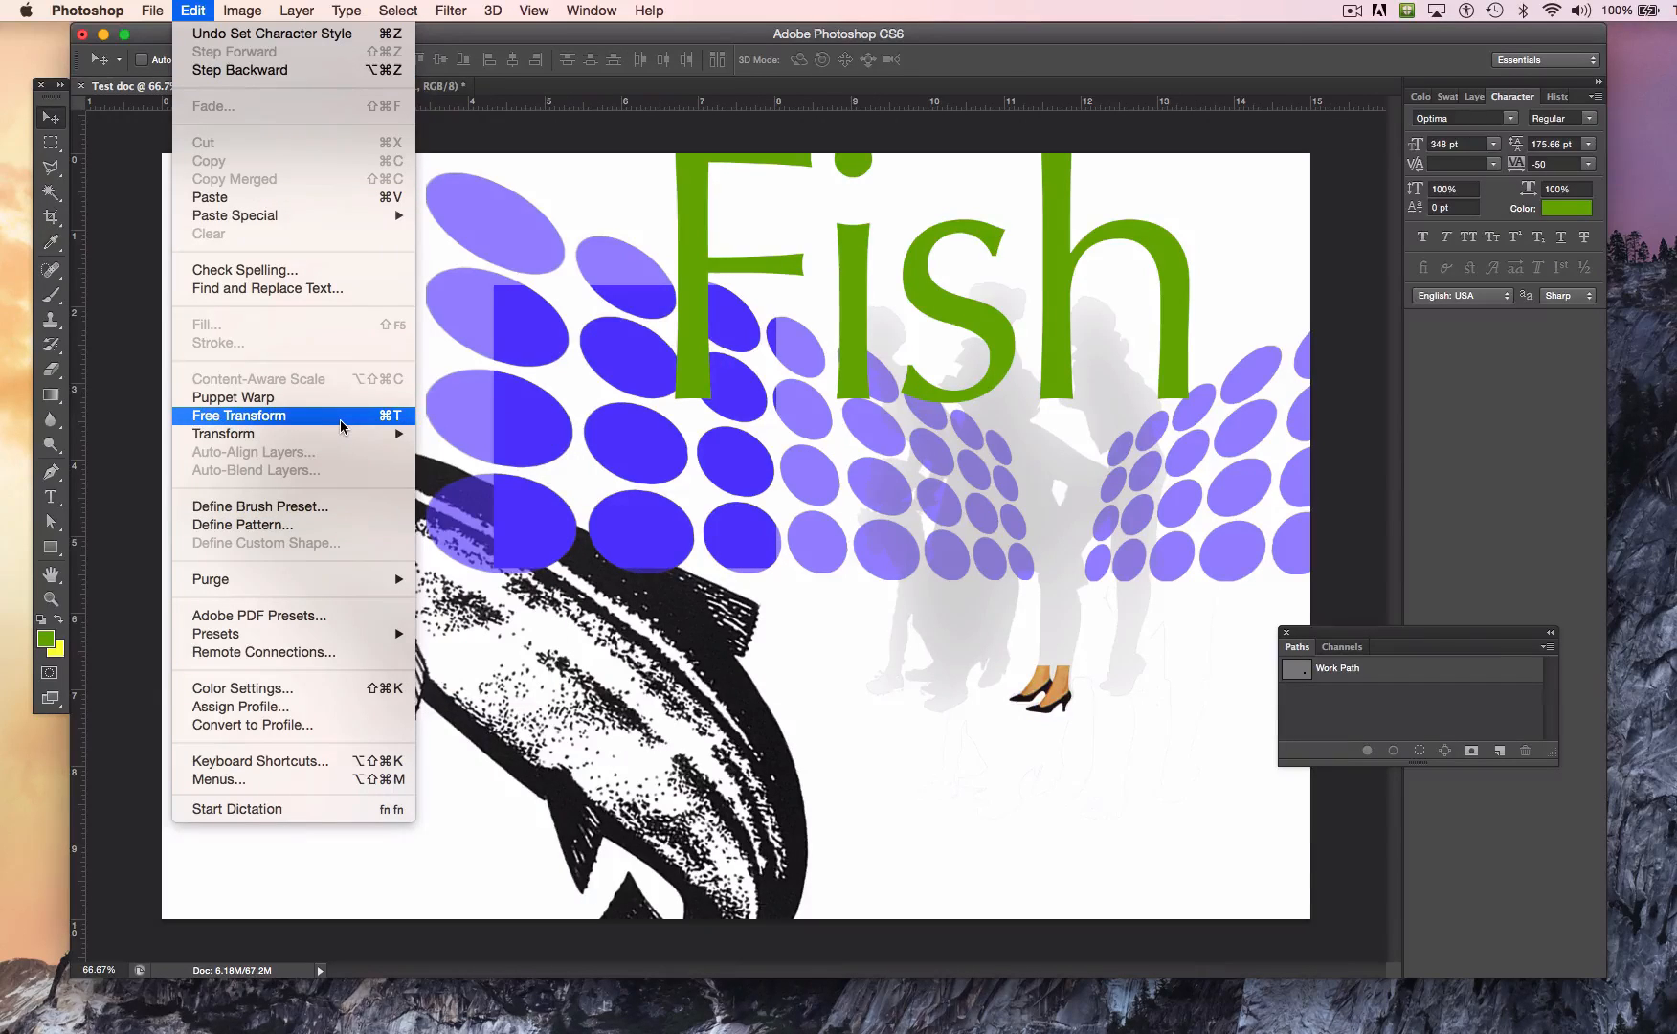
left_click(342, 426)
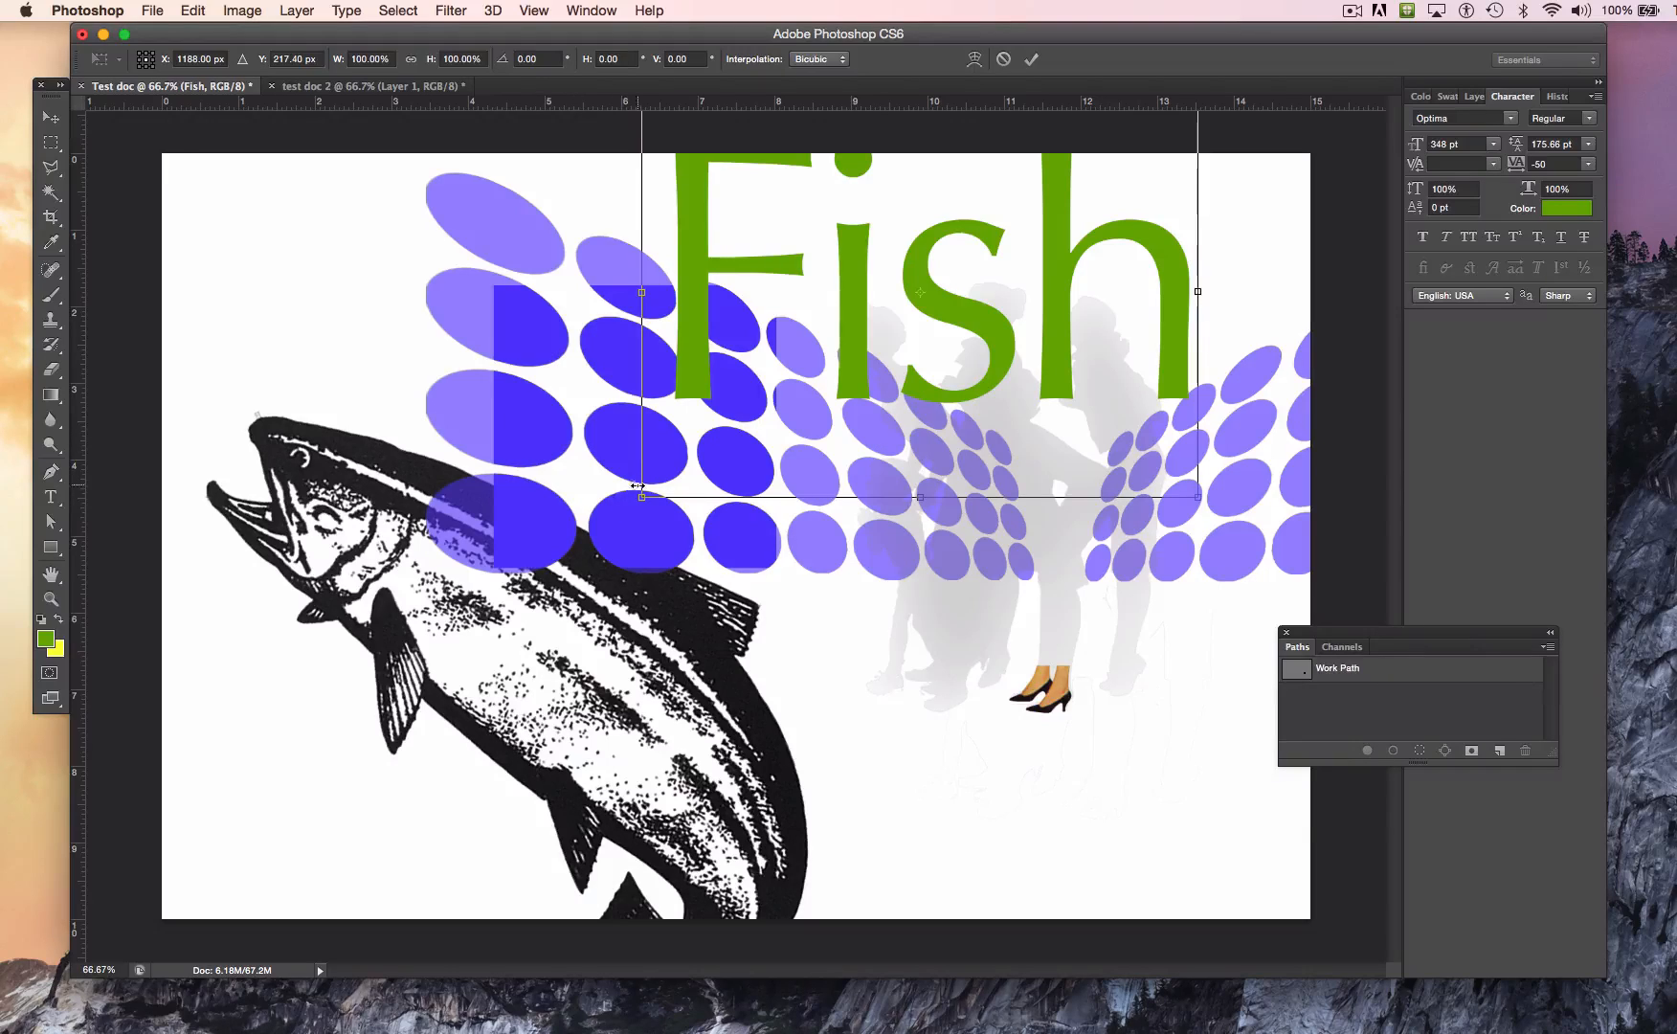
mouse_move(640, 497)
left_mouse_down()
mouse_move(579, 532)
mouse_move(737, 426)
mouse_move(612, 517)
left_mouse_up()
left_click_drag(840, 341, 593, 394)
key("Return")
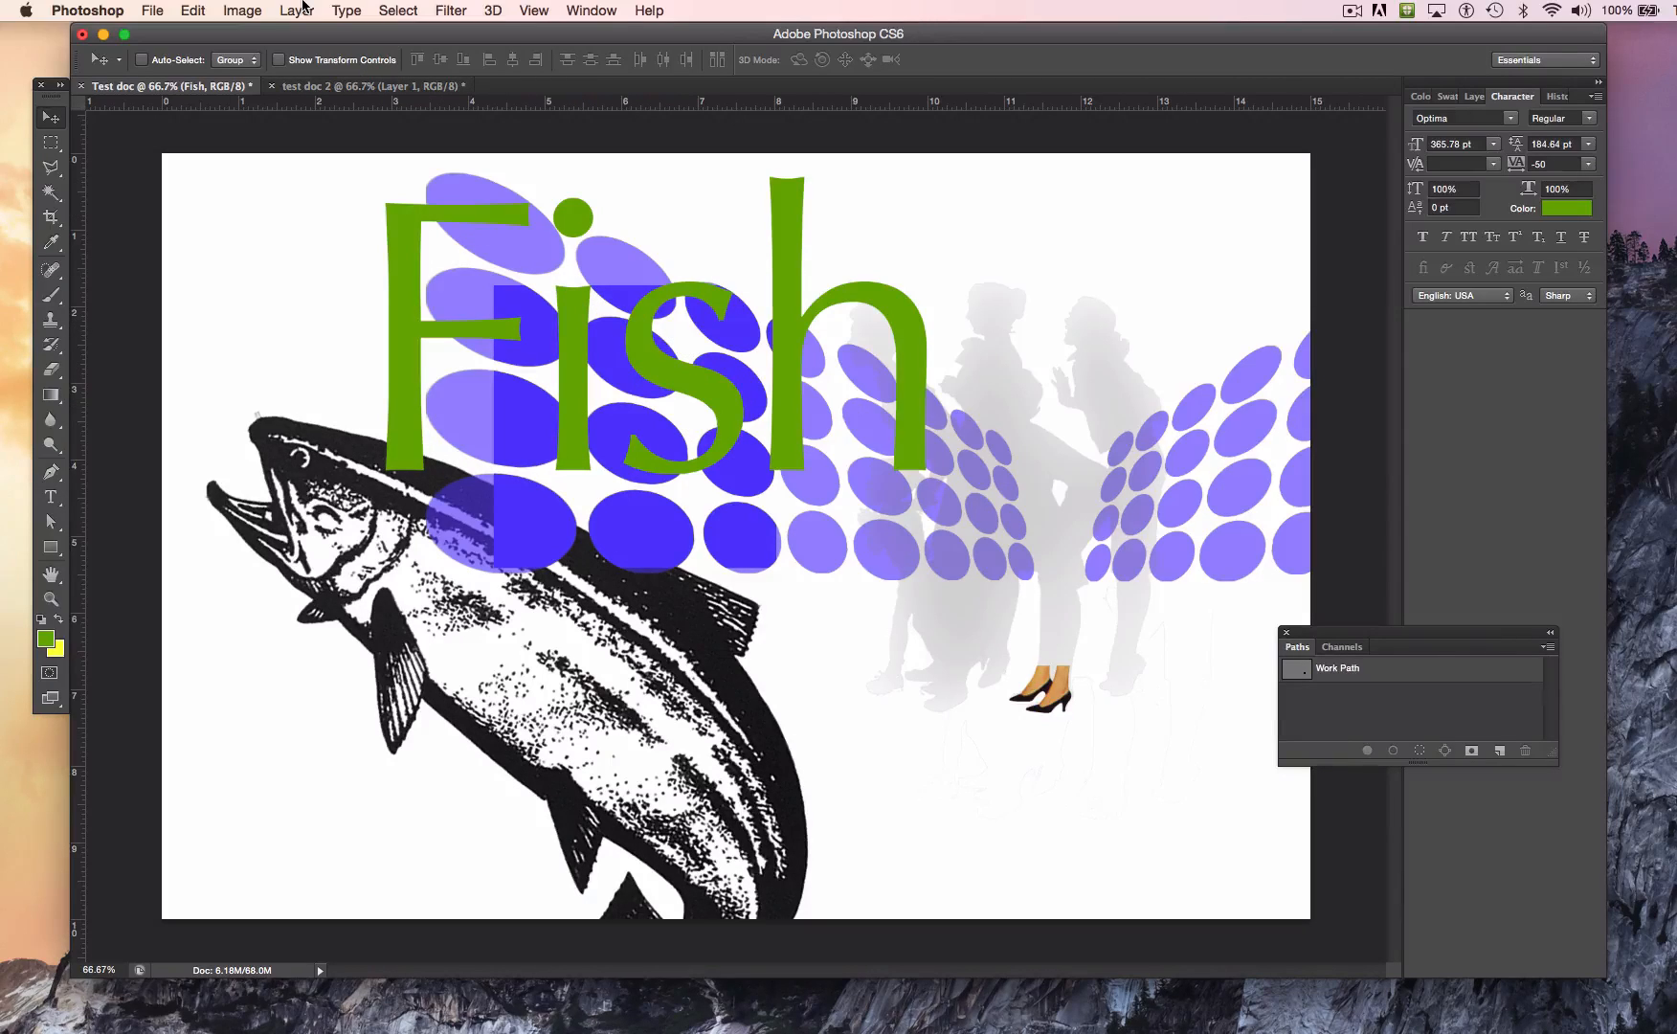
Step: Rasterize the type on the Fish text layer
left_click(243, 12)
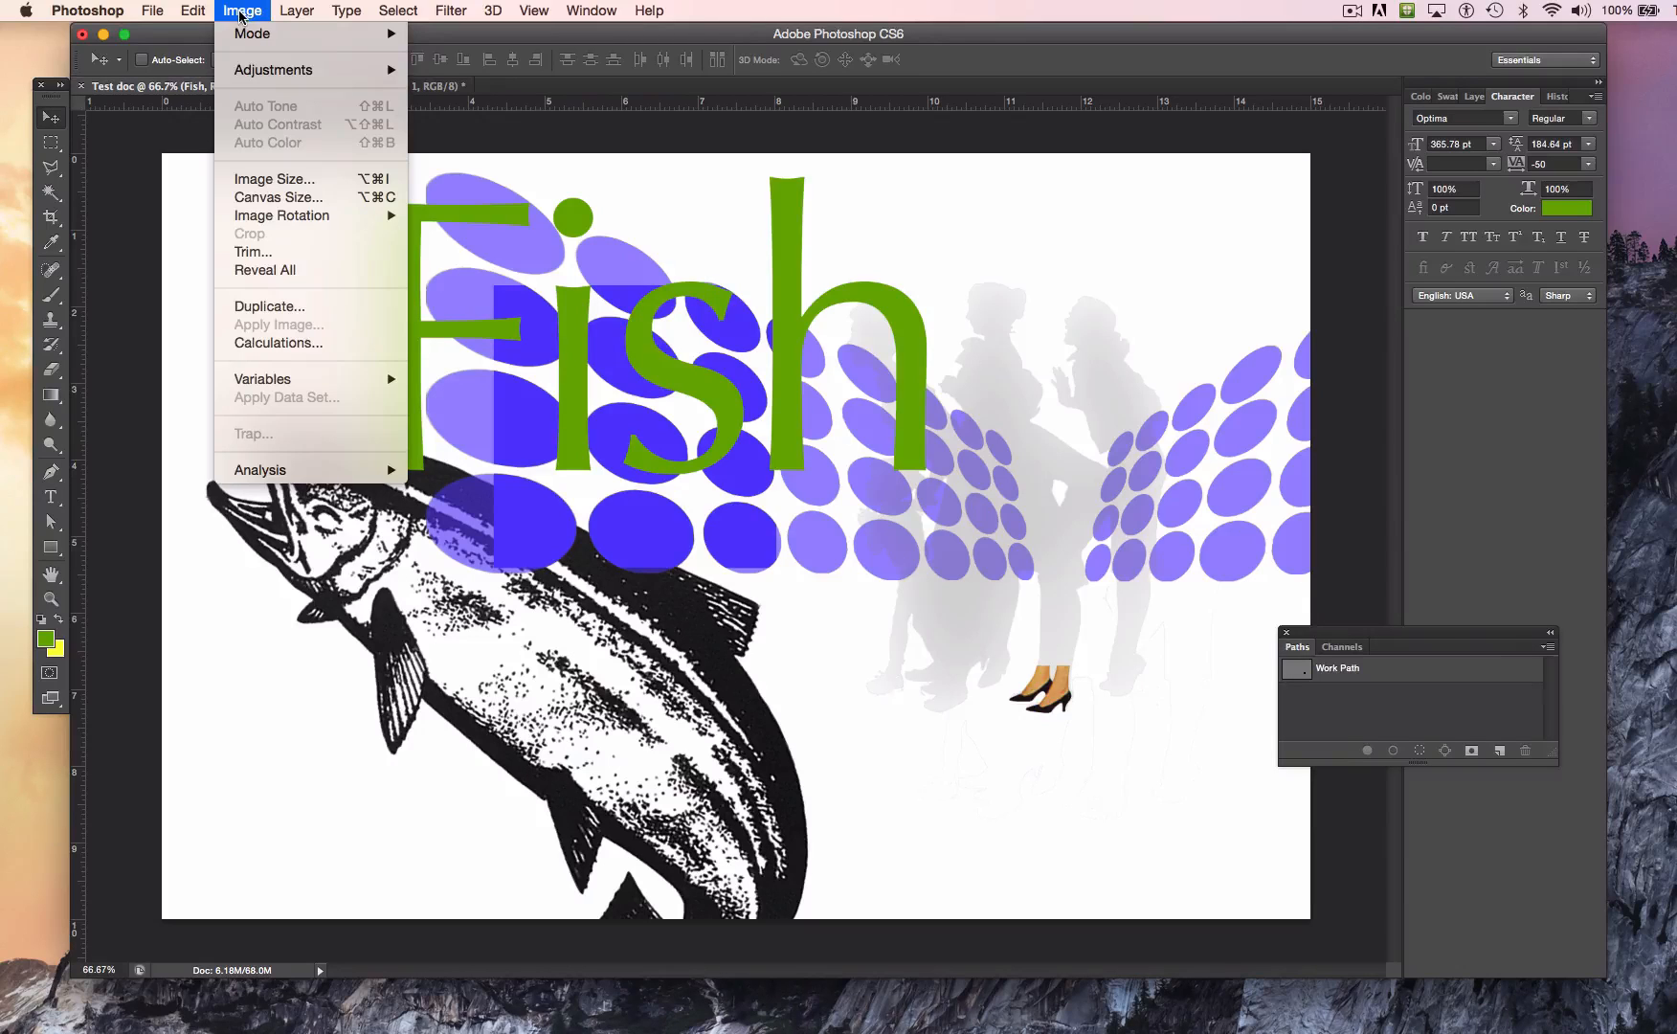
mouse_move(302, 17)
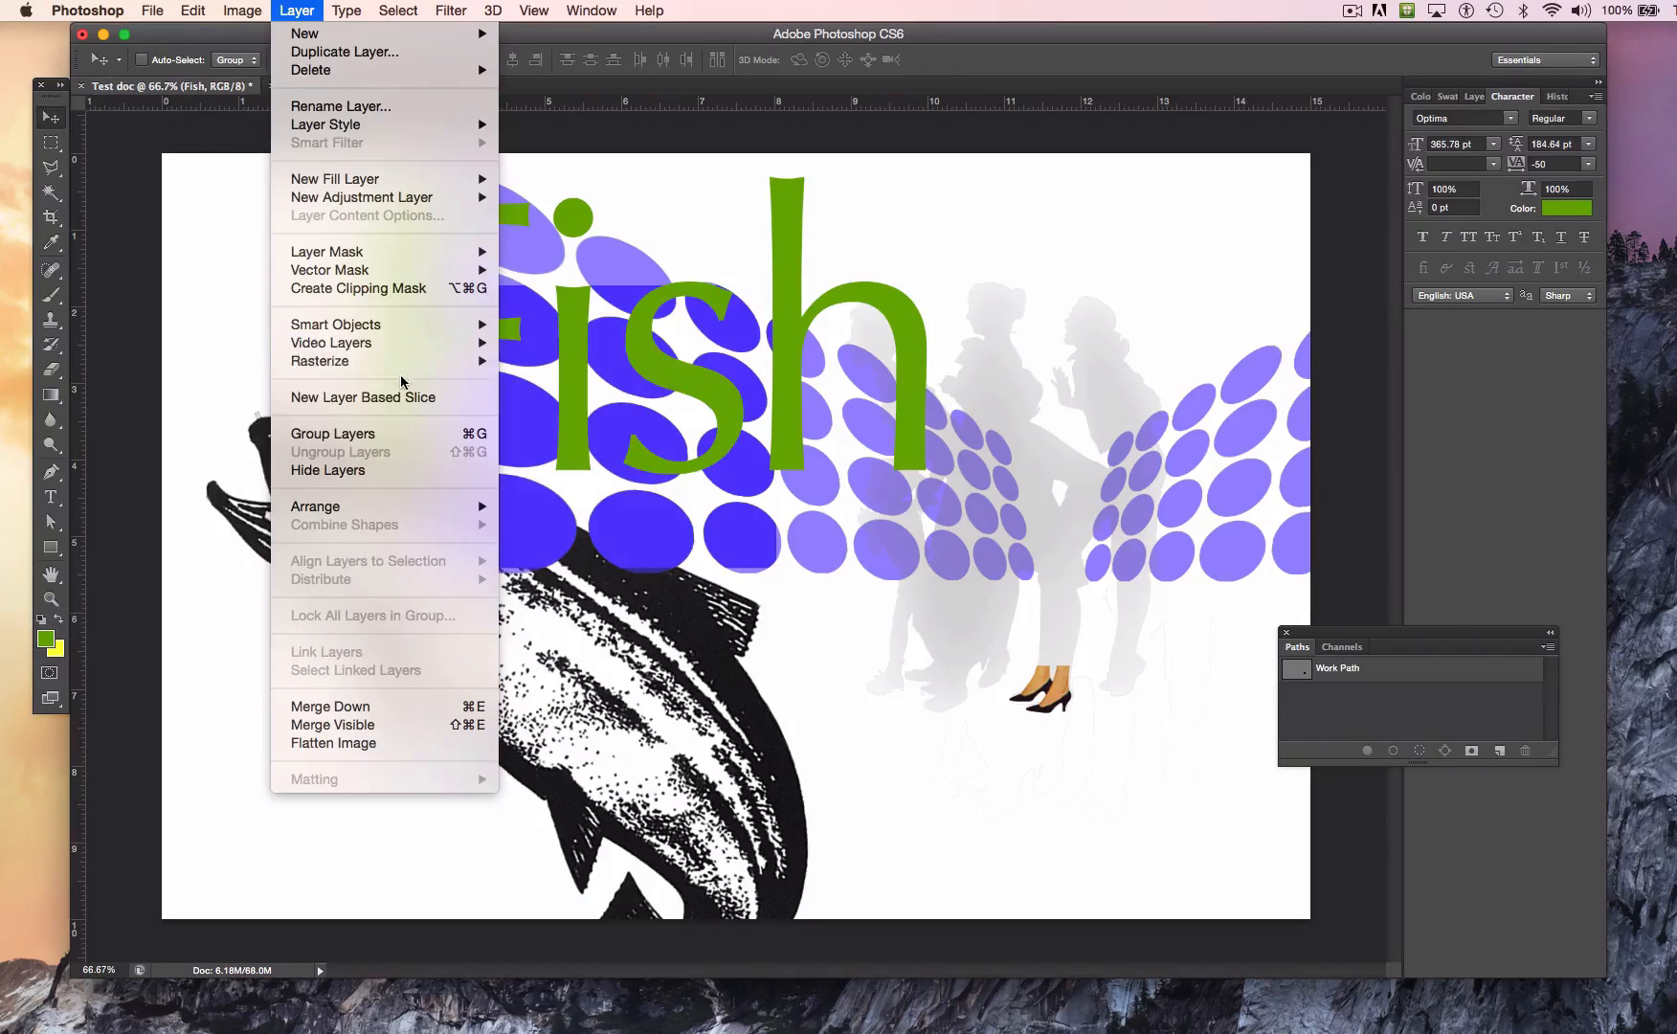
mouse_move(424, 362)
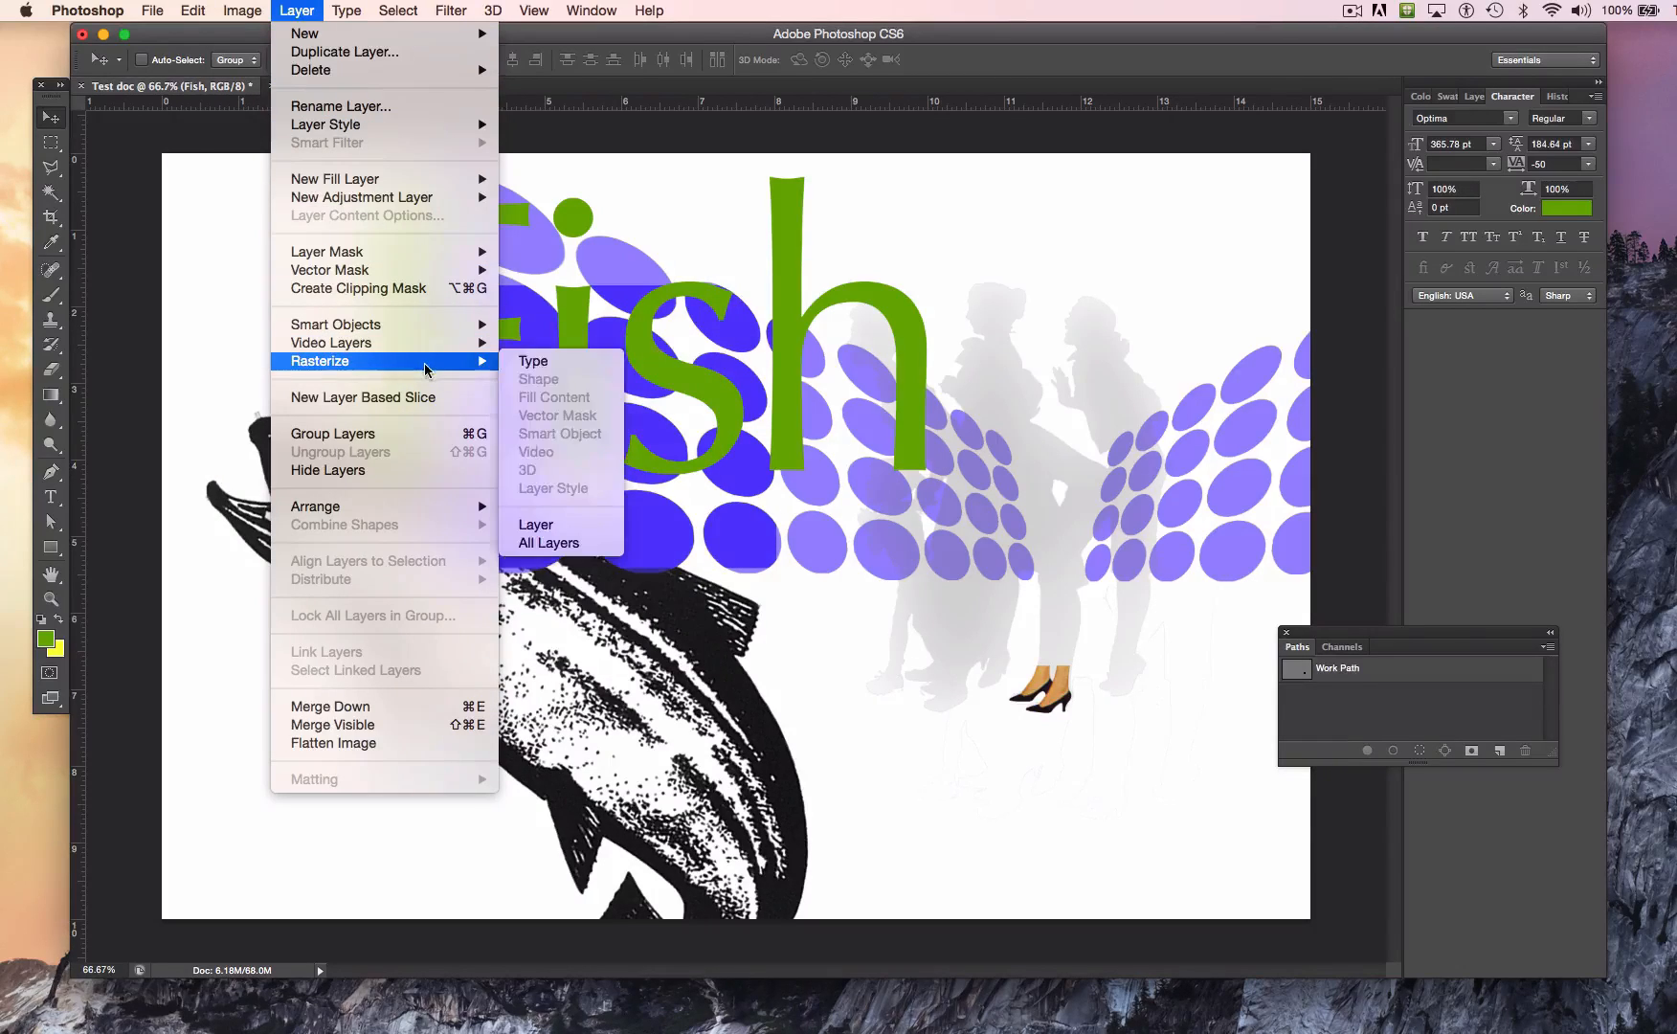
left_click(534, 362)
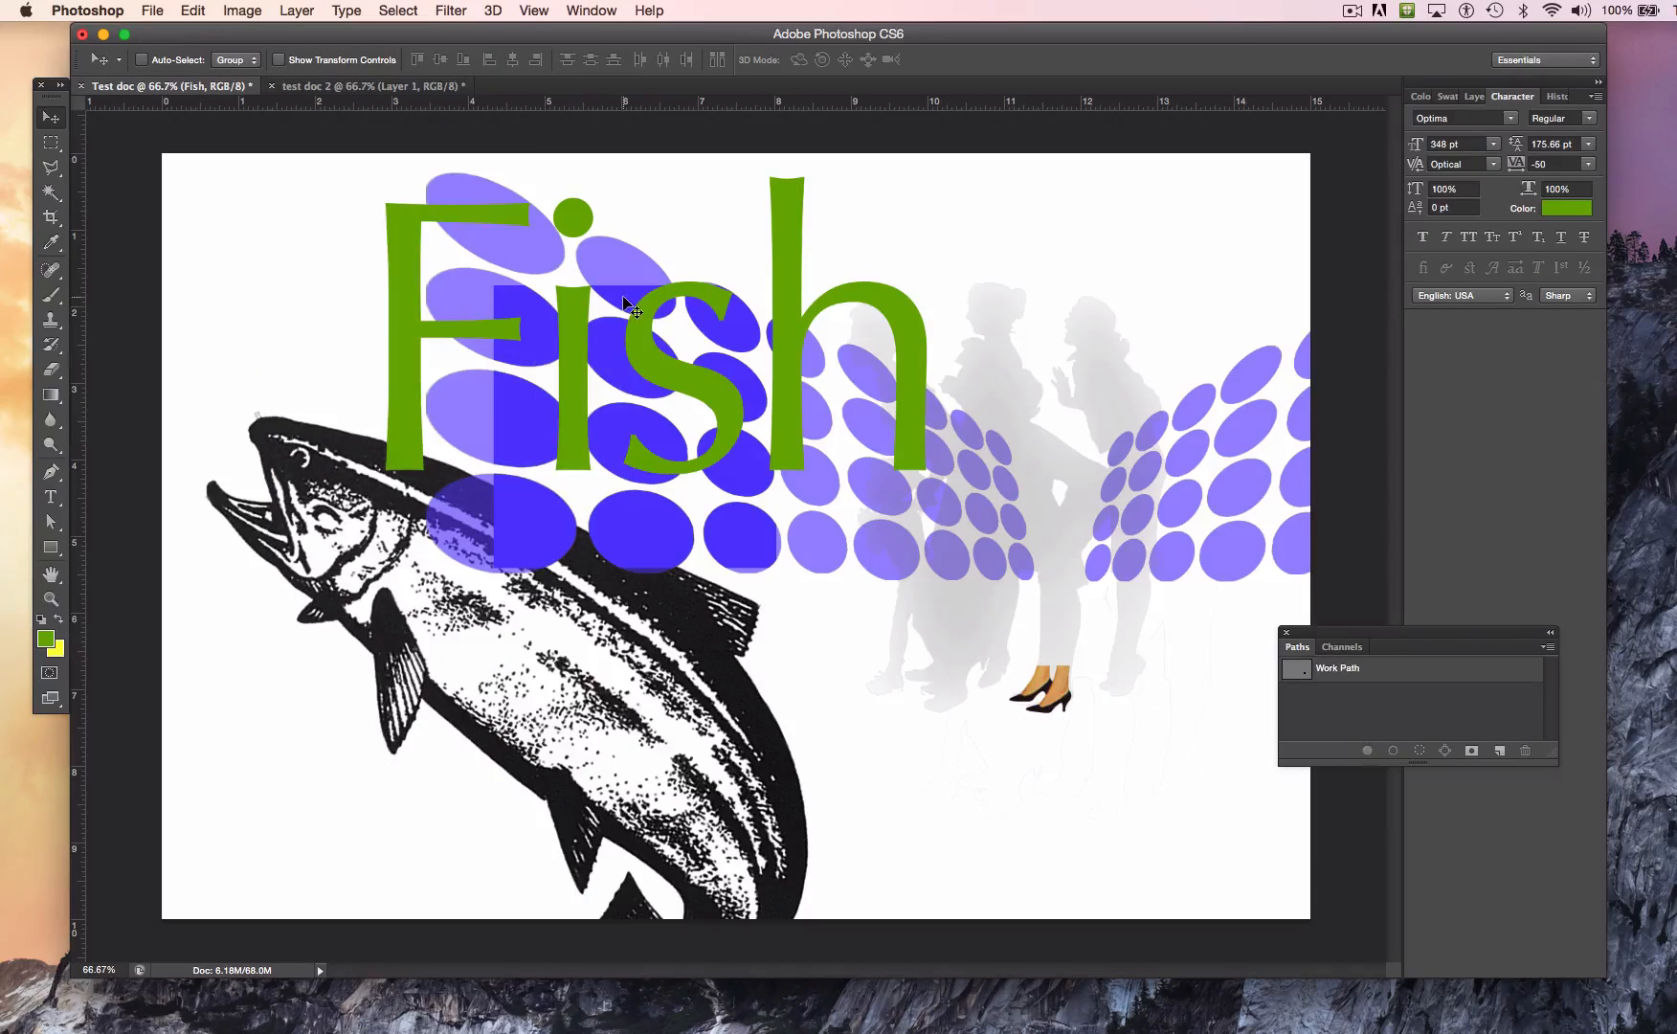
Step: Apply a Perspective transform to the Fish lettering, narrowing its bottom edge symmetrically and moving it right and down over the dots and silhouettes
left_click(192, 10)
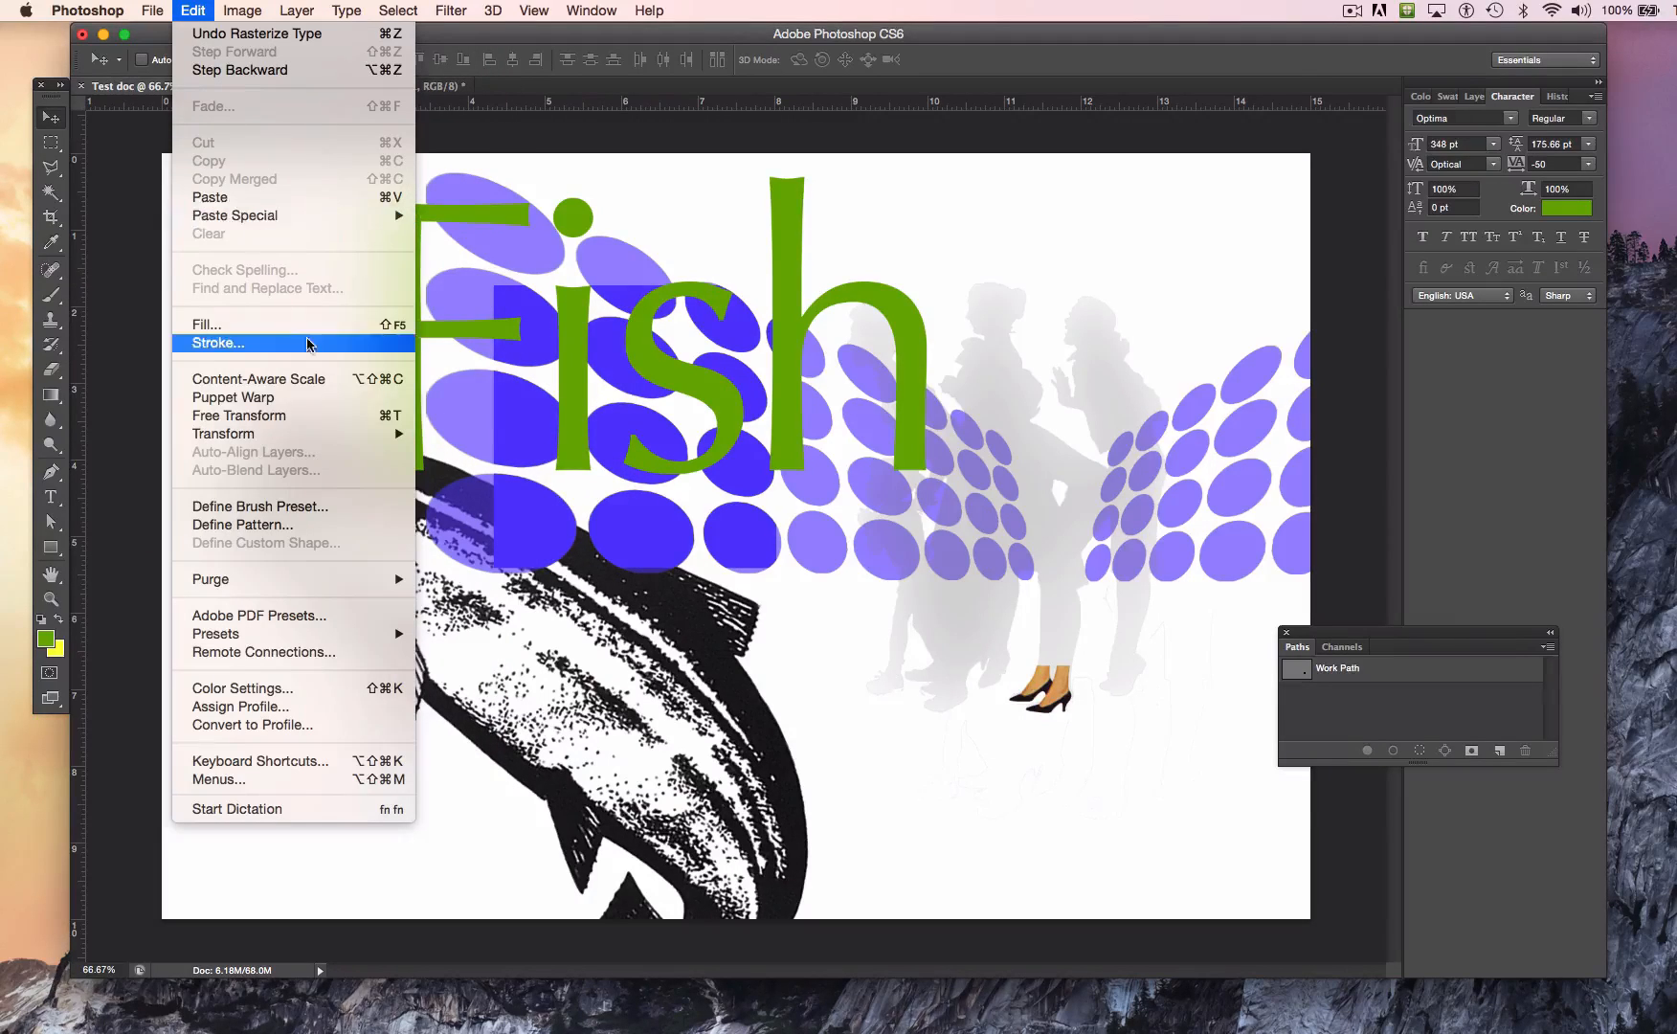
mouse_move(379, 441)
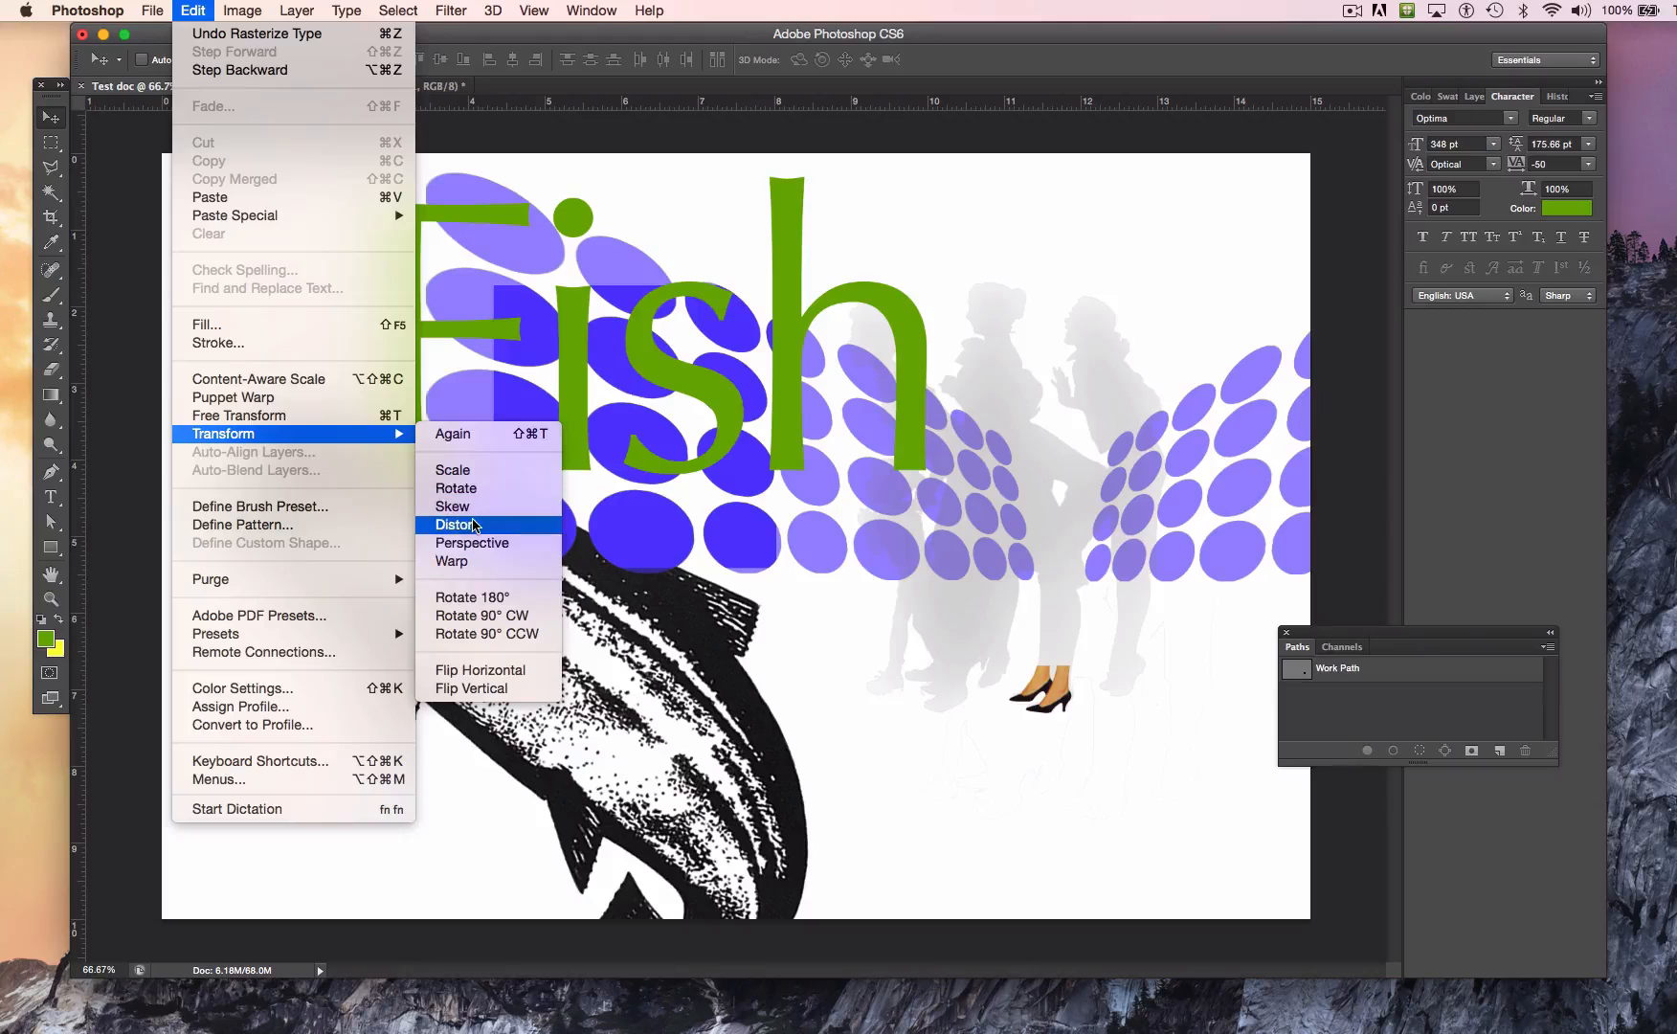
left_click(481, 542)
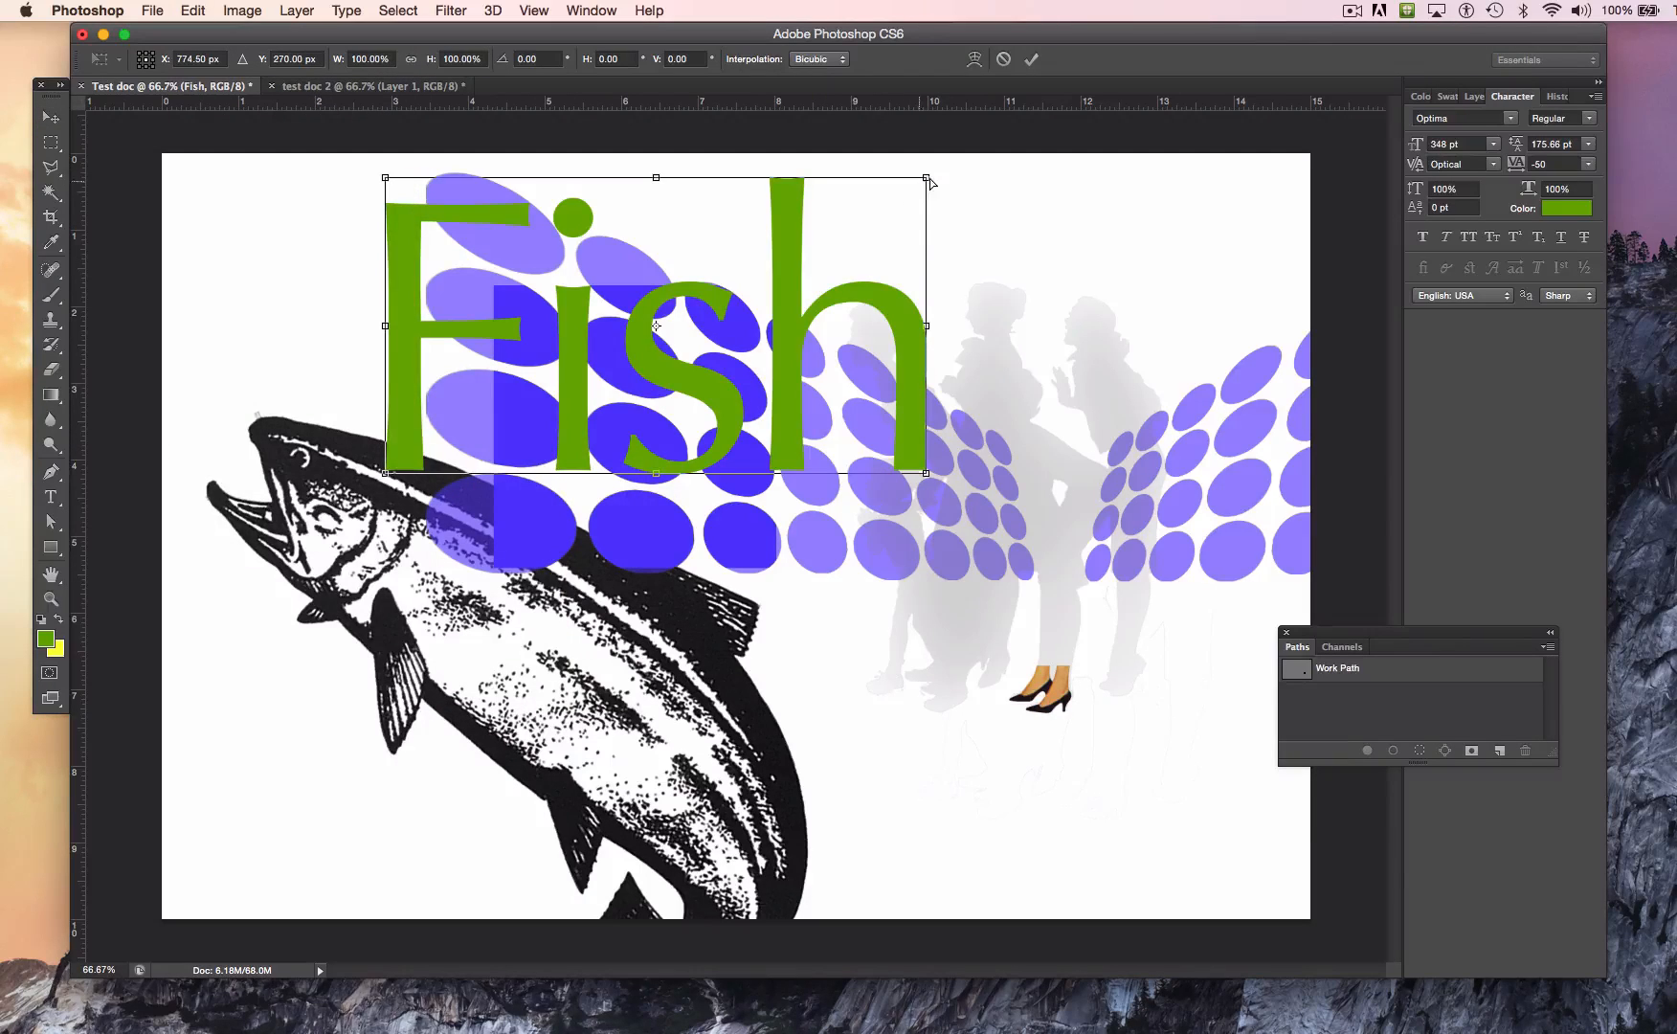
left_click_drag(927, 179, 927, 245)
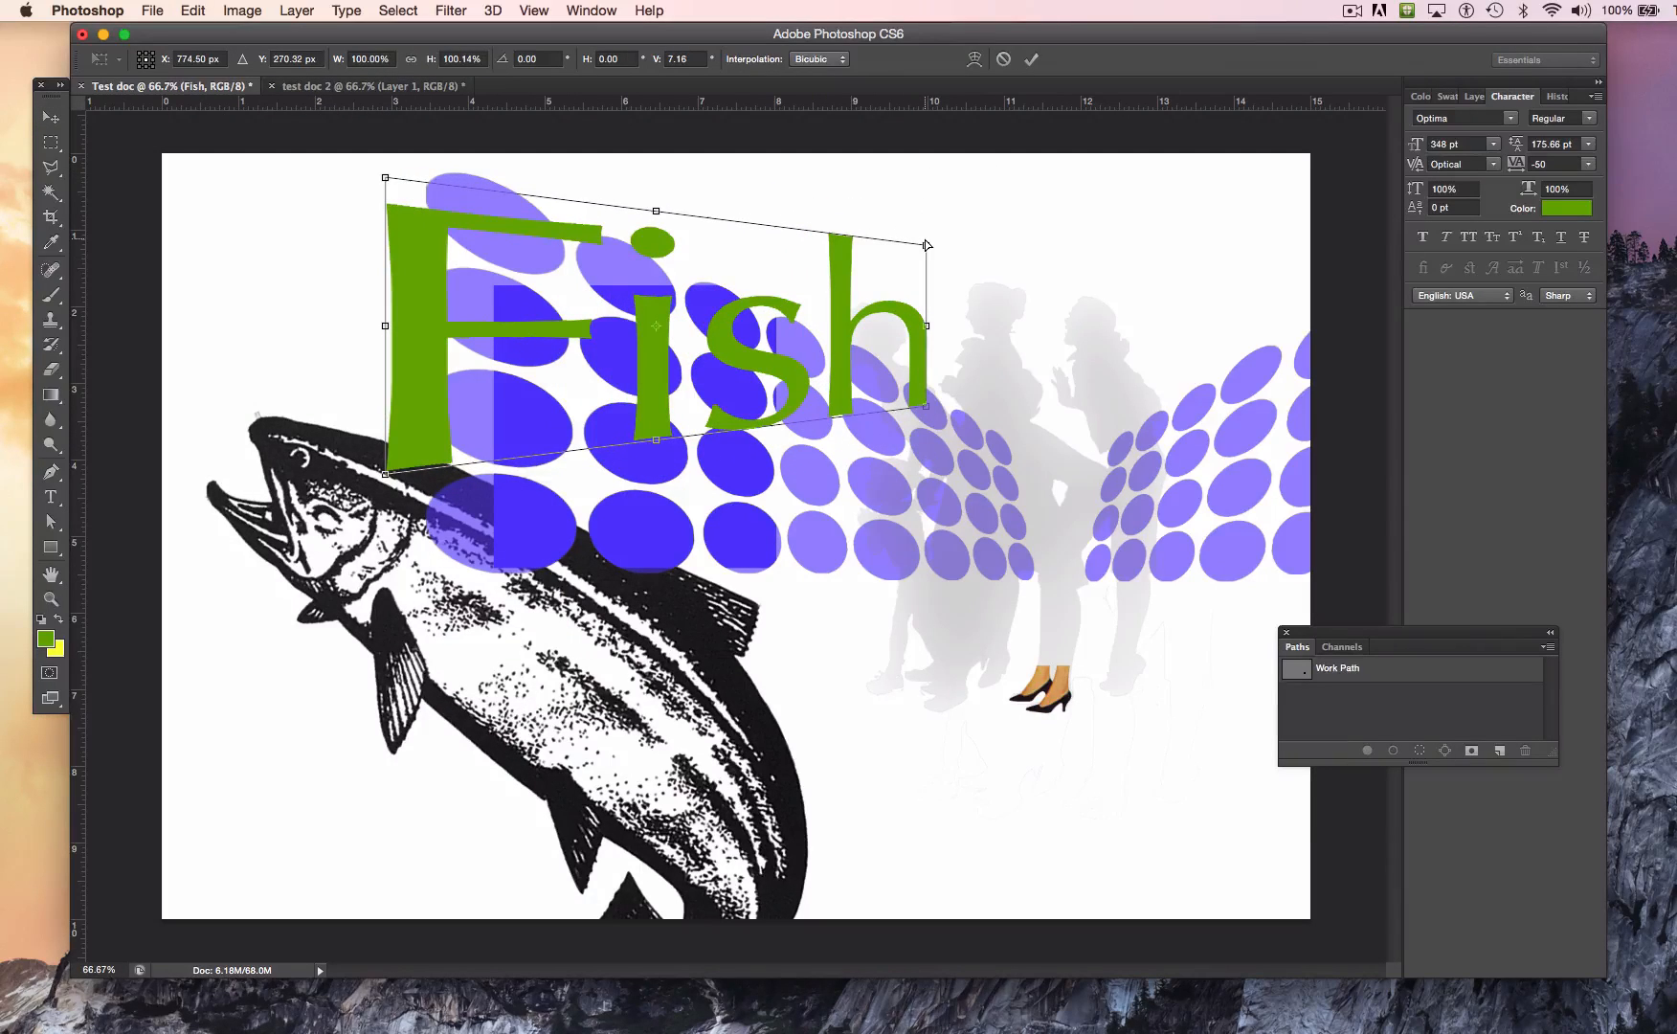
key("super+z")
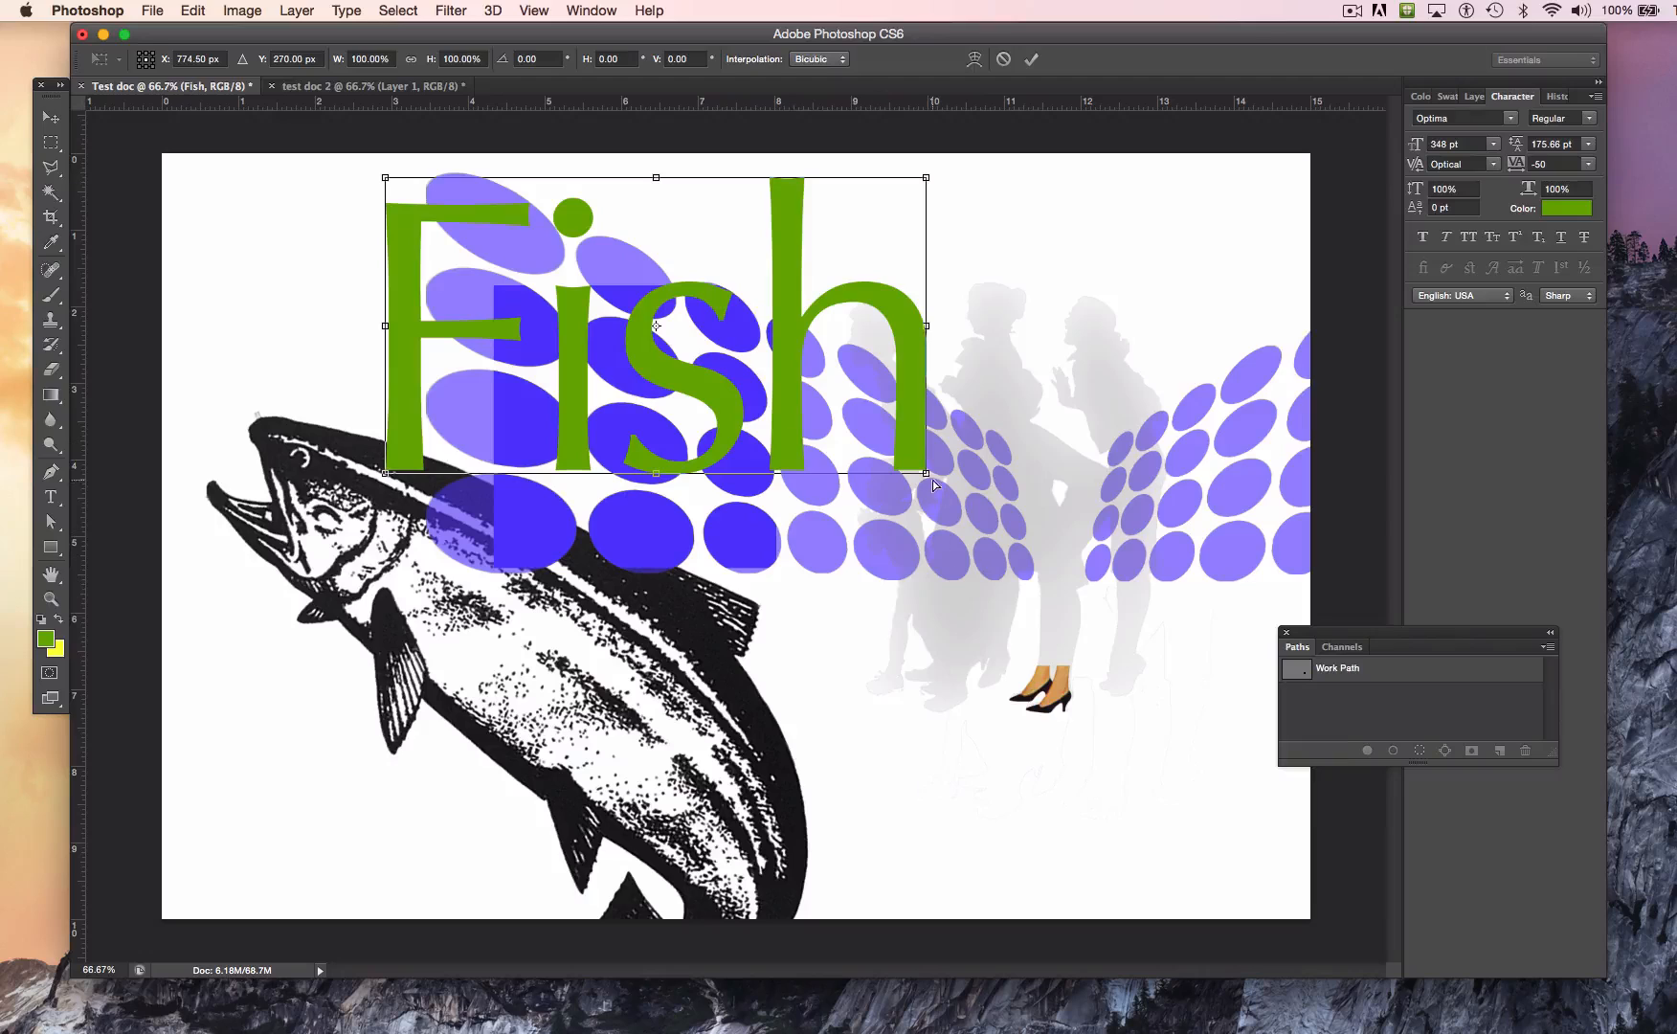
left_click_drag(927, 476, 826, 481)
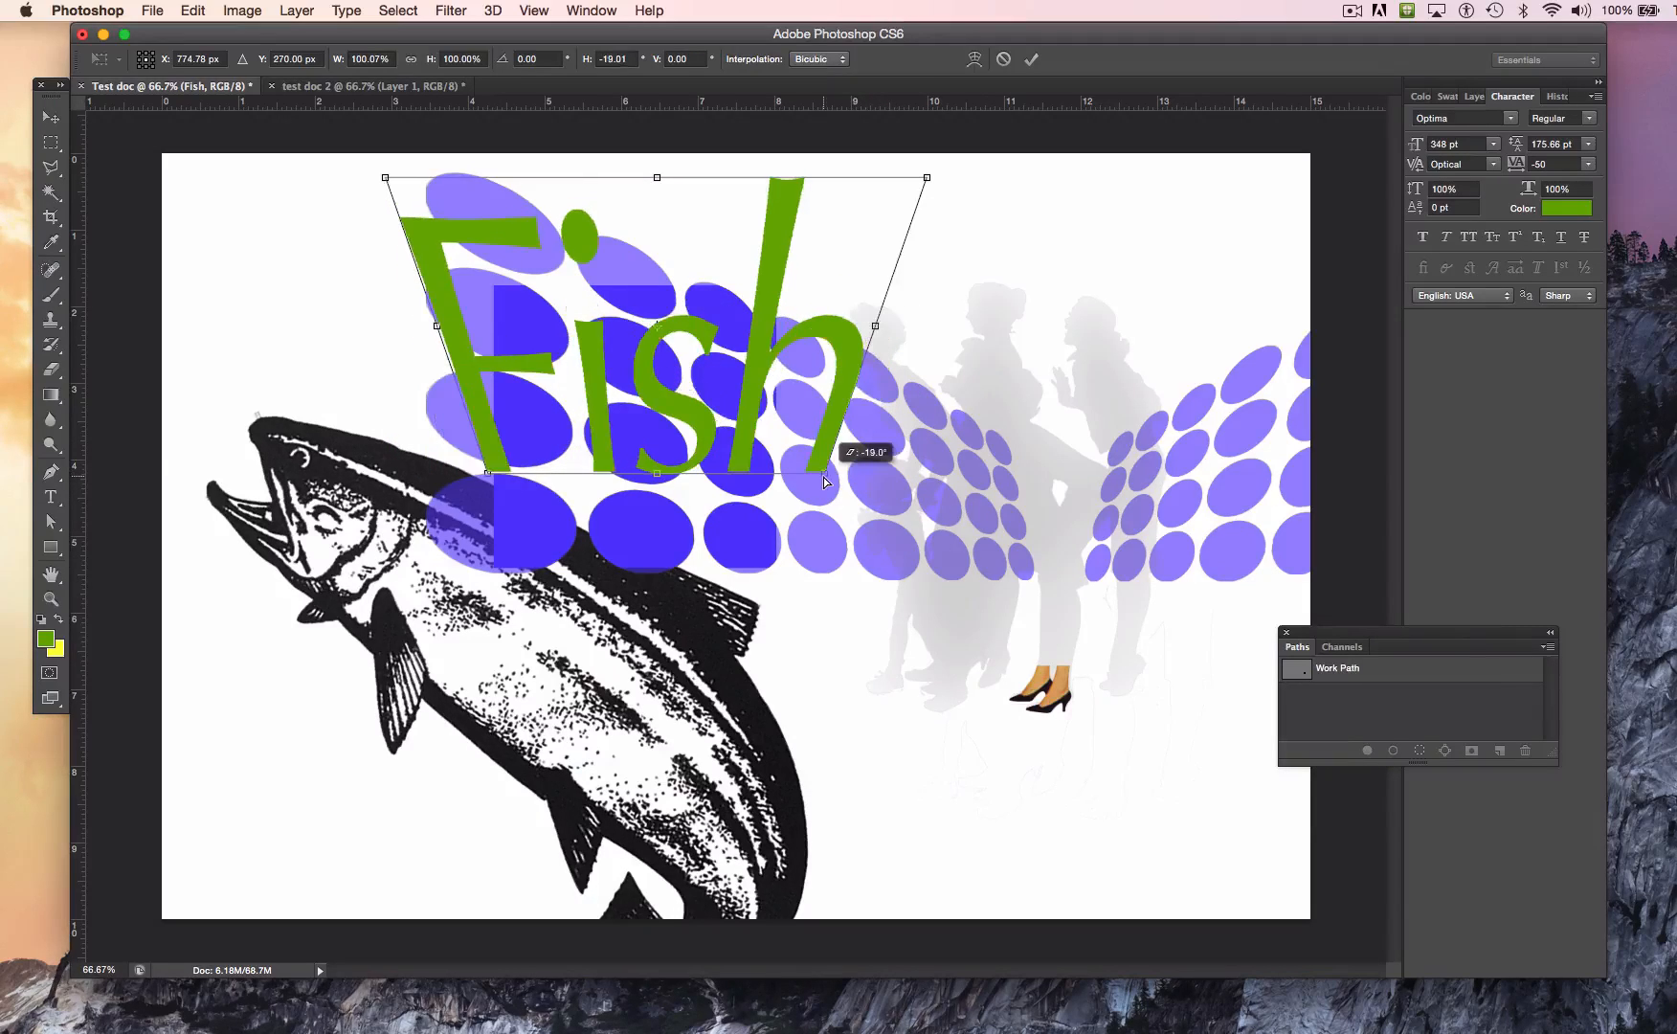
left_click_drag(757, 371, 912, 486)
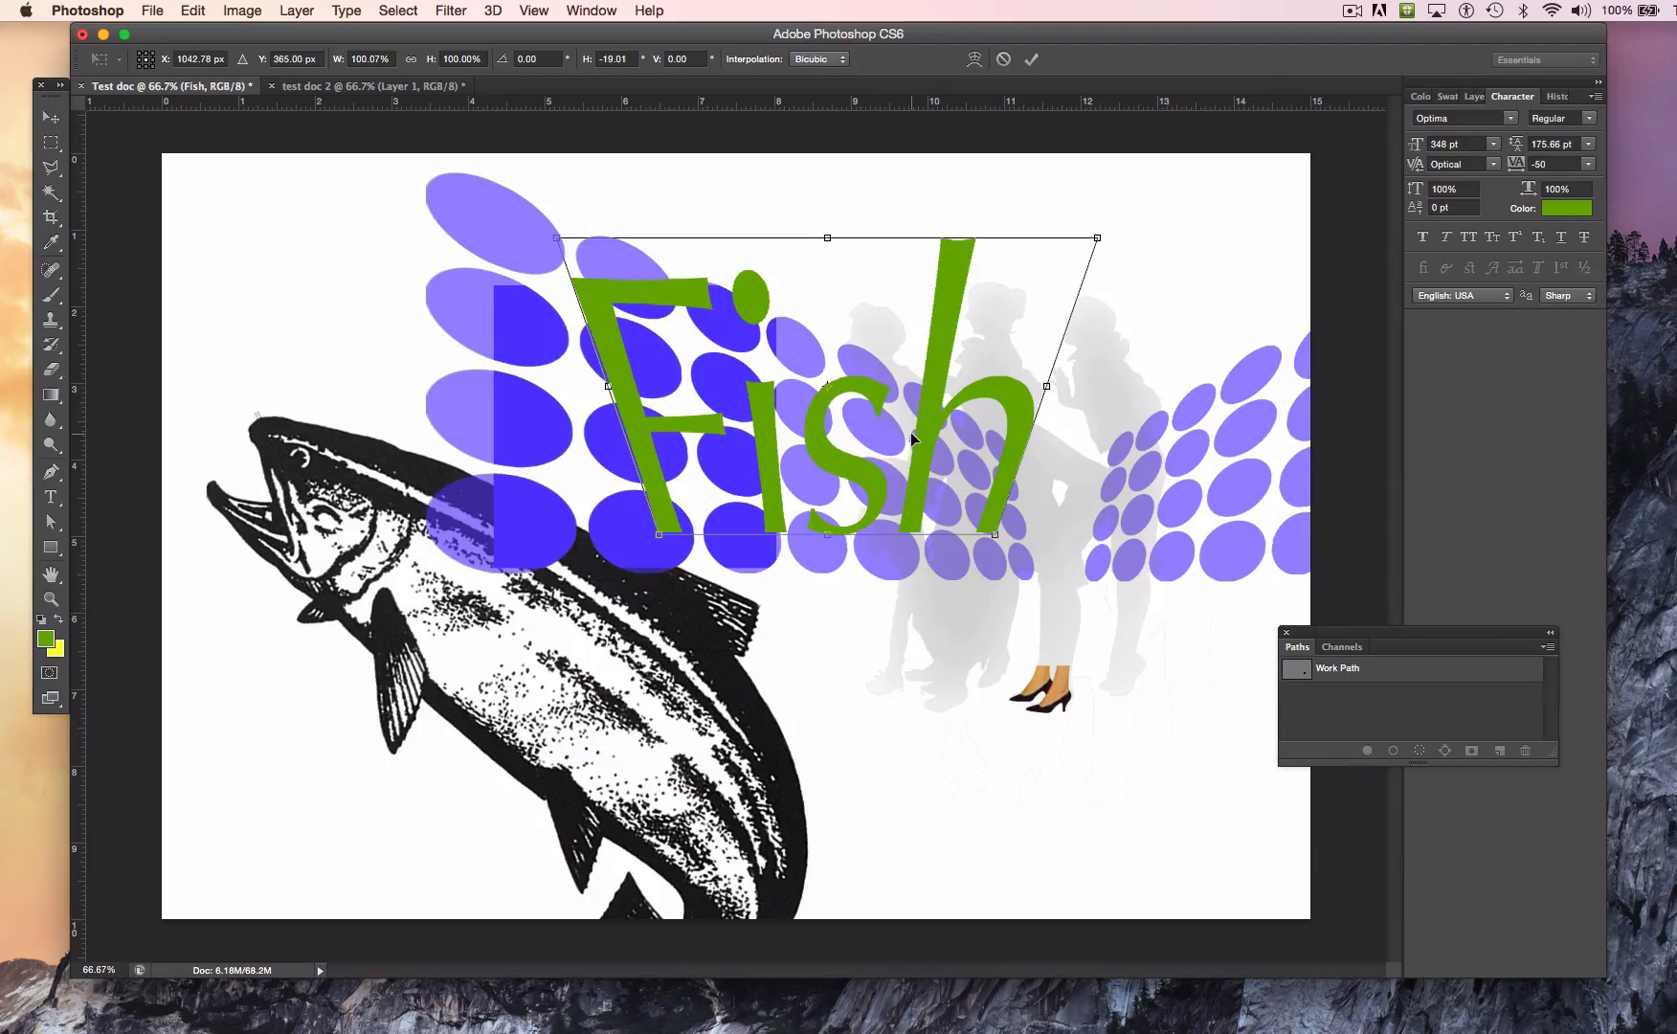
key("Return")
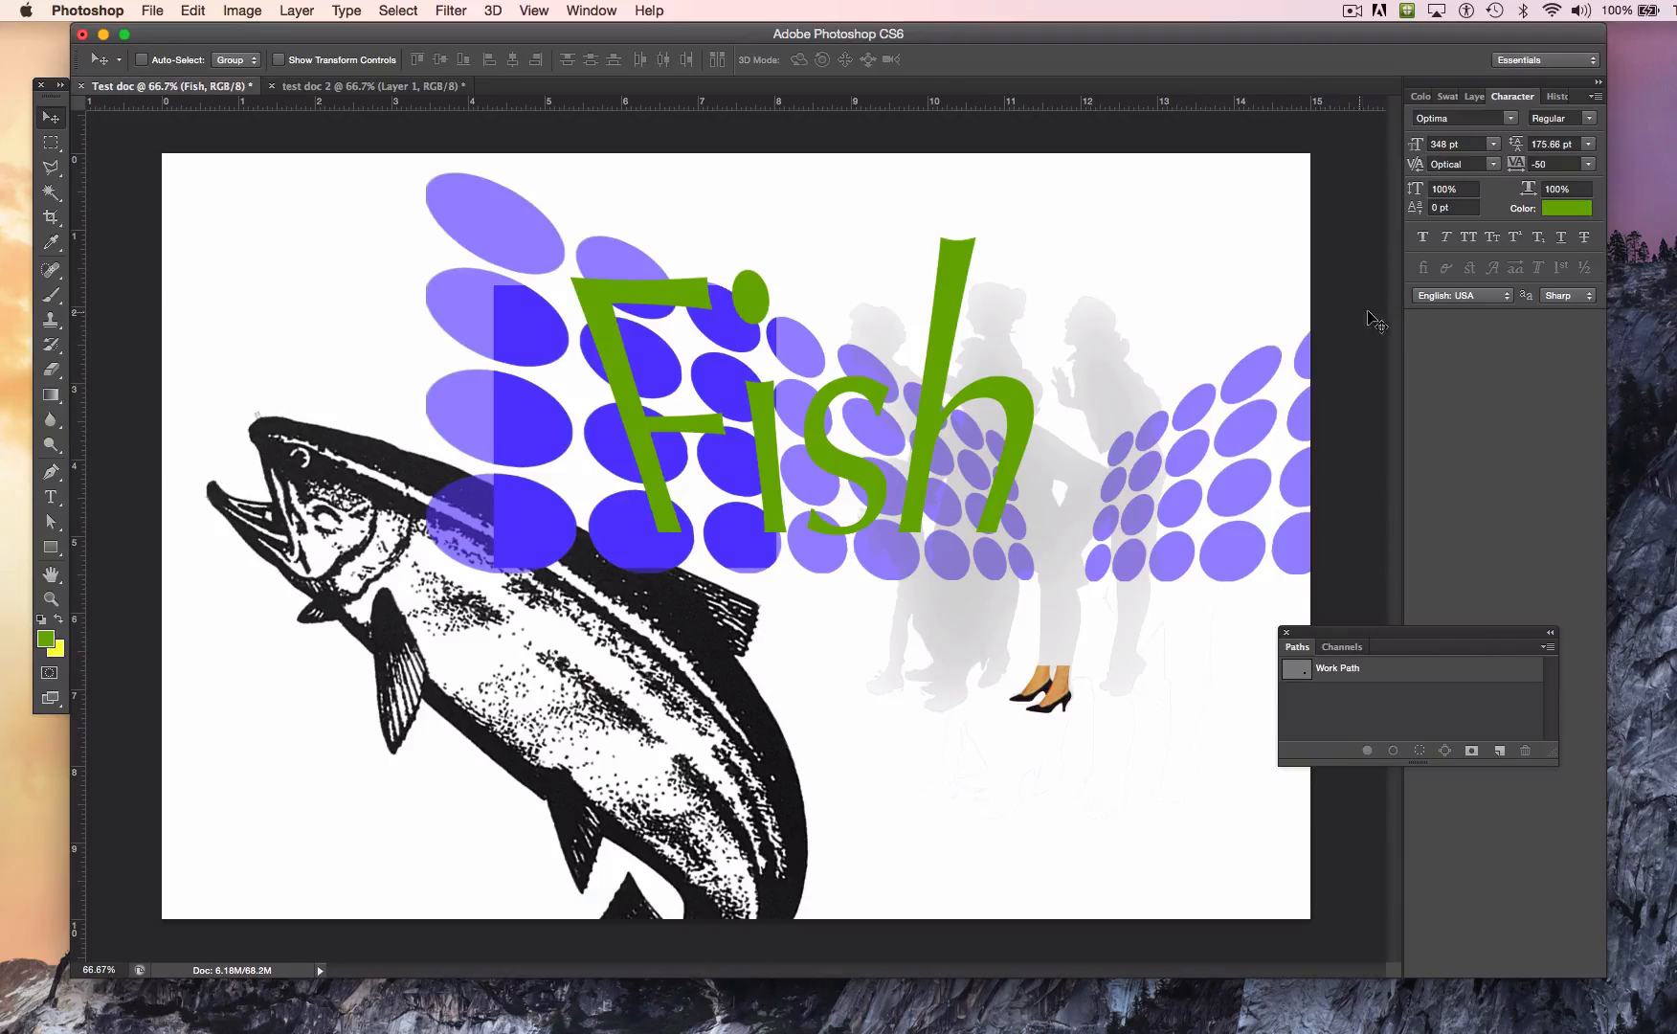
Step: Set the Fish layer's blend mode to Overlay
left_click(1473, 98)
left_click(1468, 145)
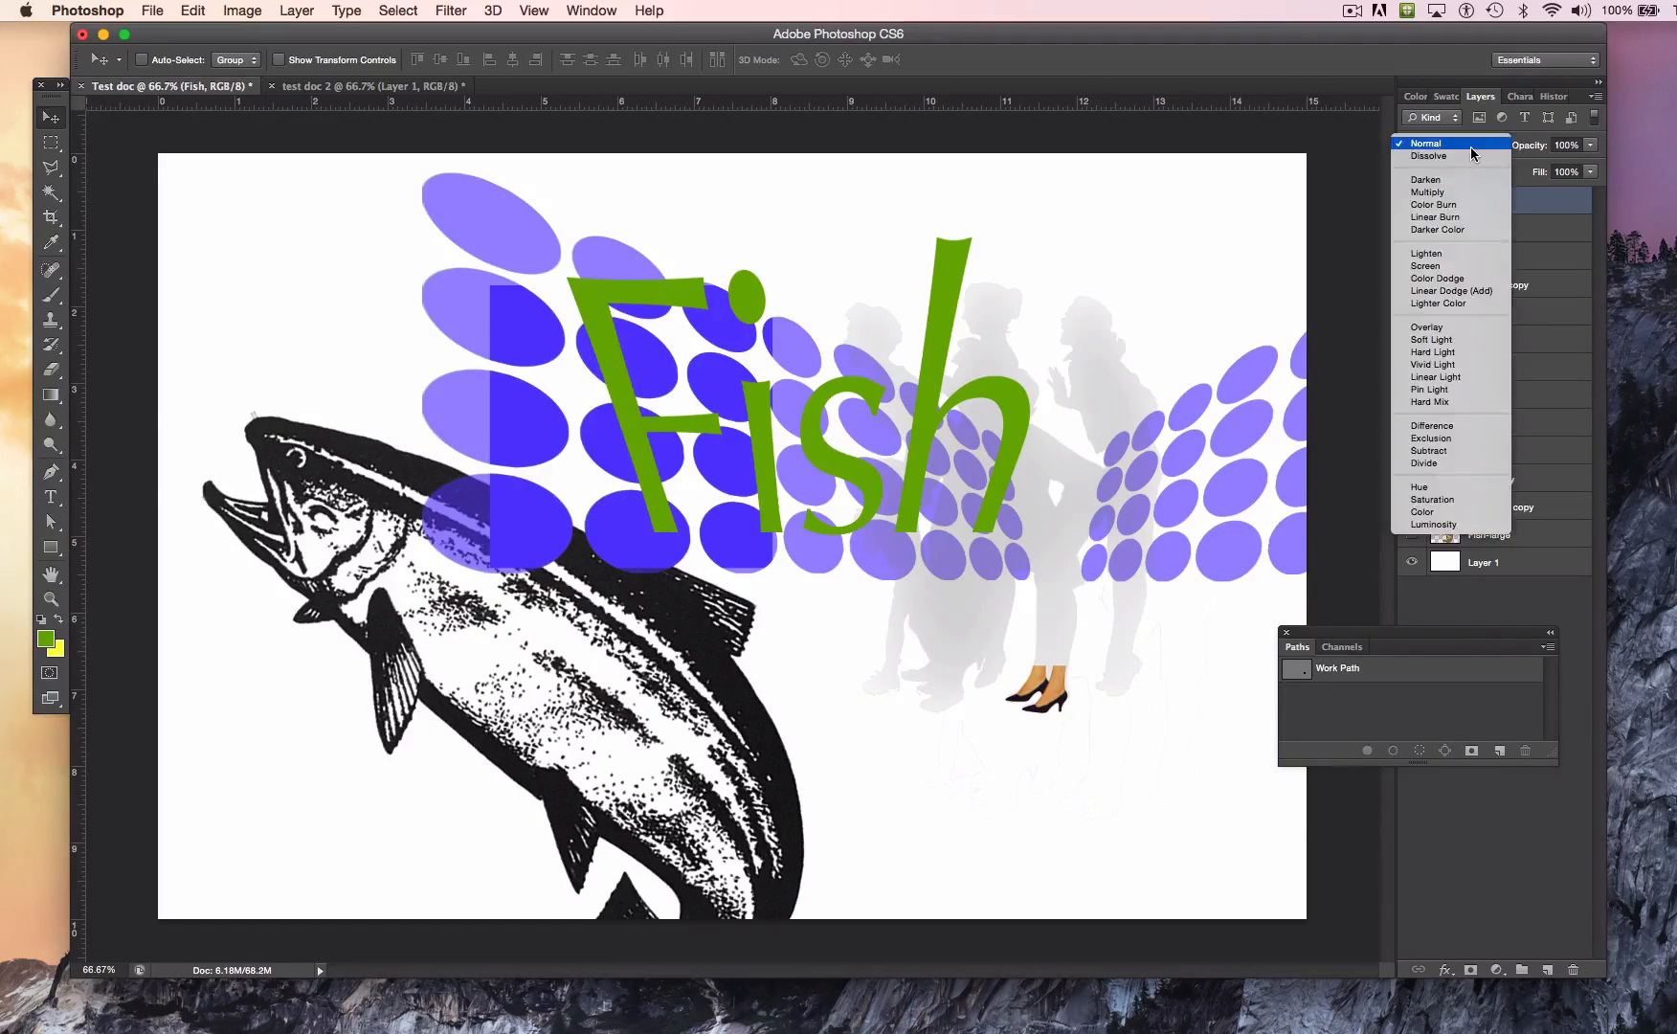
left_click(1443, 335)
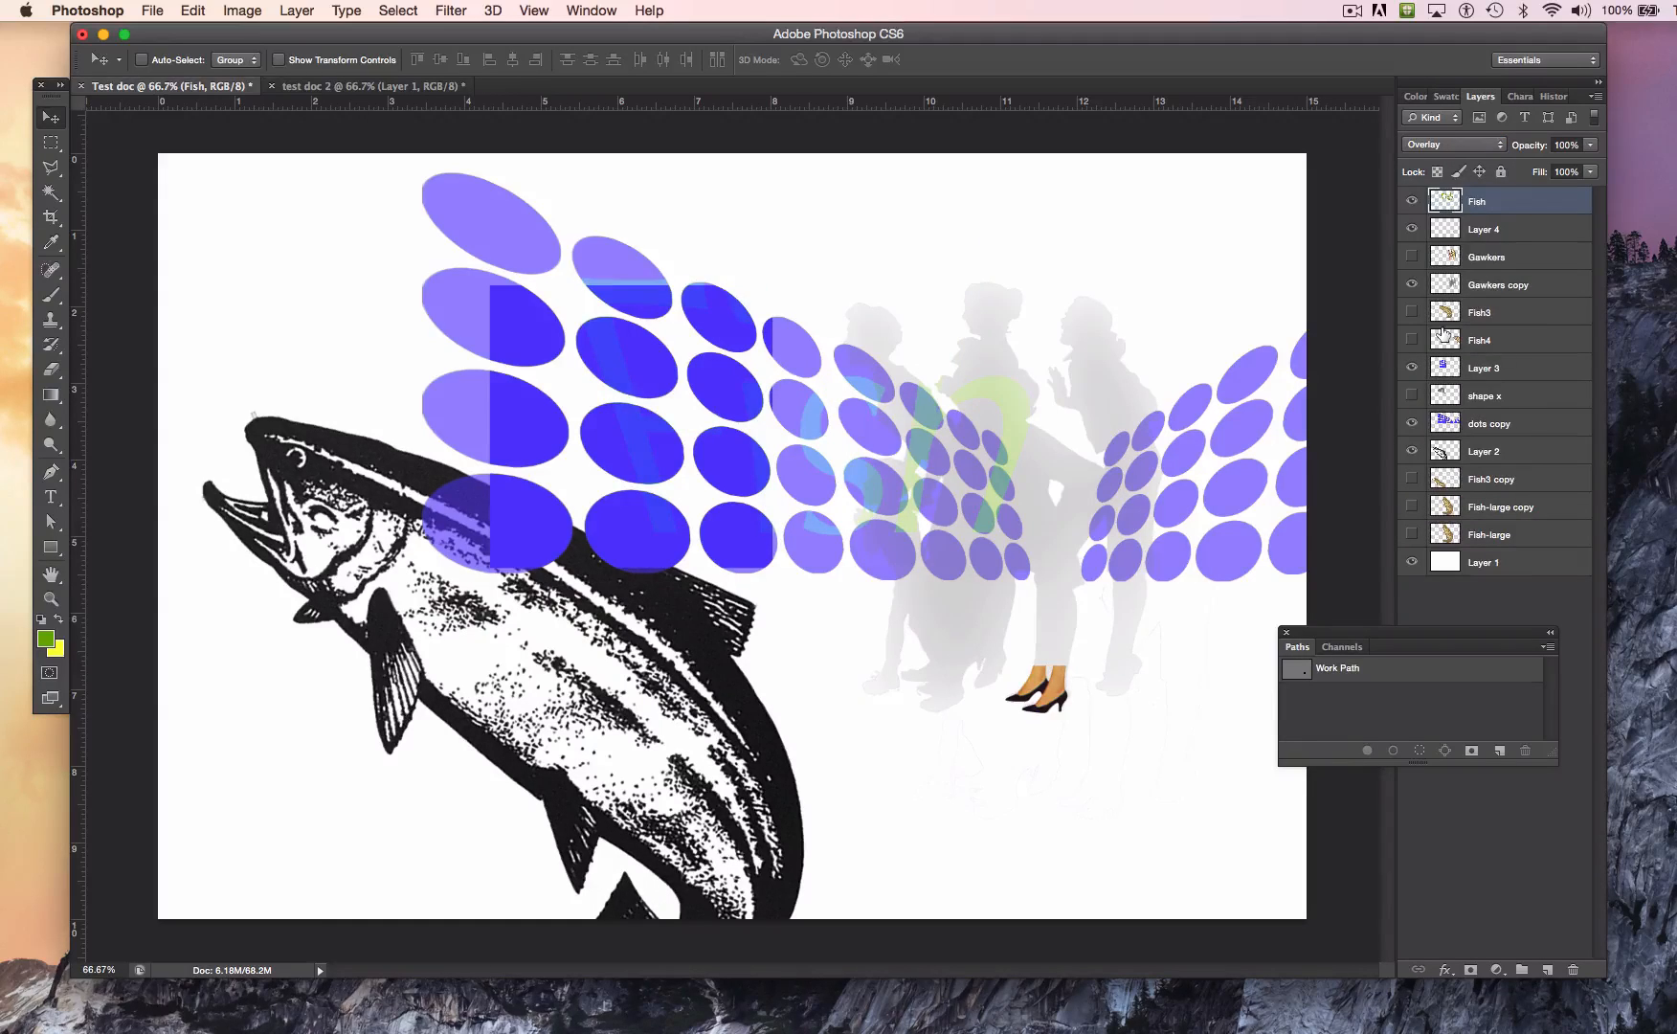
Step: Reposition the Fish lettering a little left and down across the blue dots and the gray silhouettes
left_click_drag(1013, 431, 1017, 589)
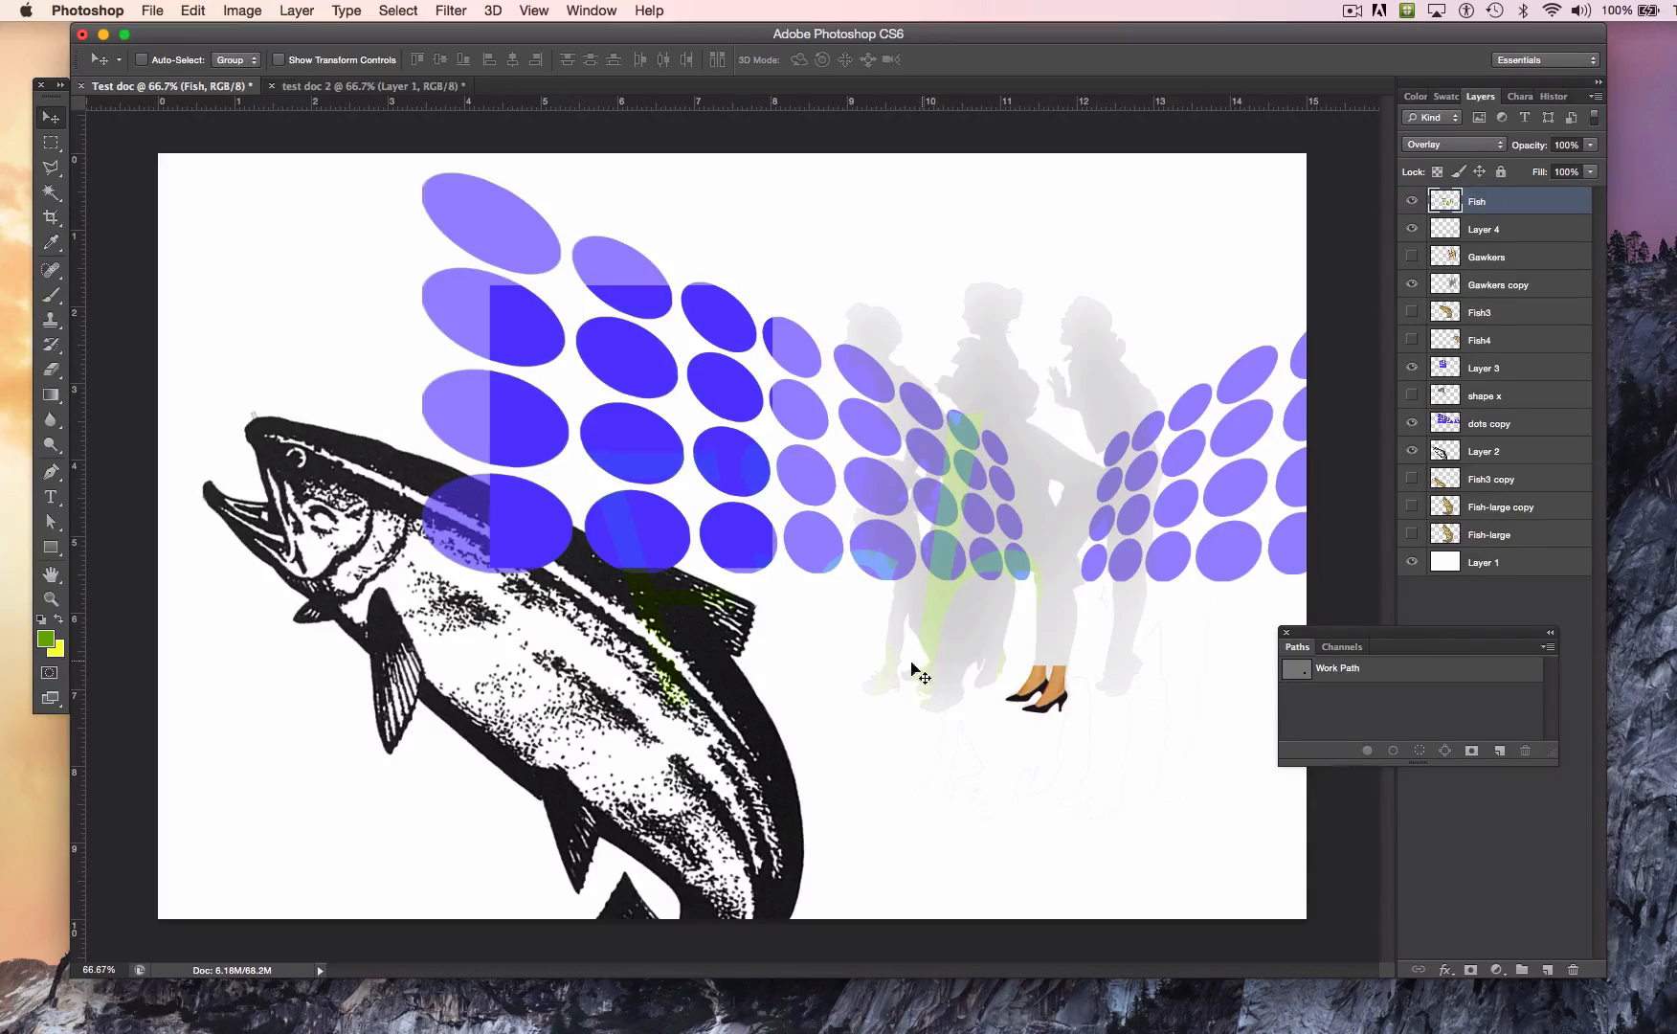
left_click_drag(929, 617, 922, 502)
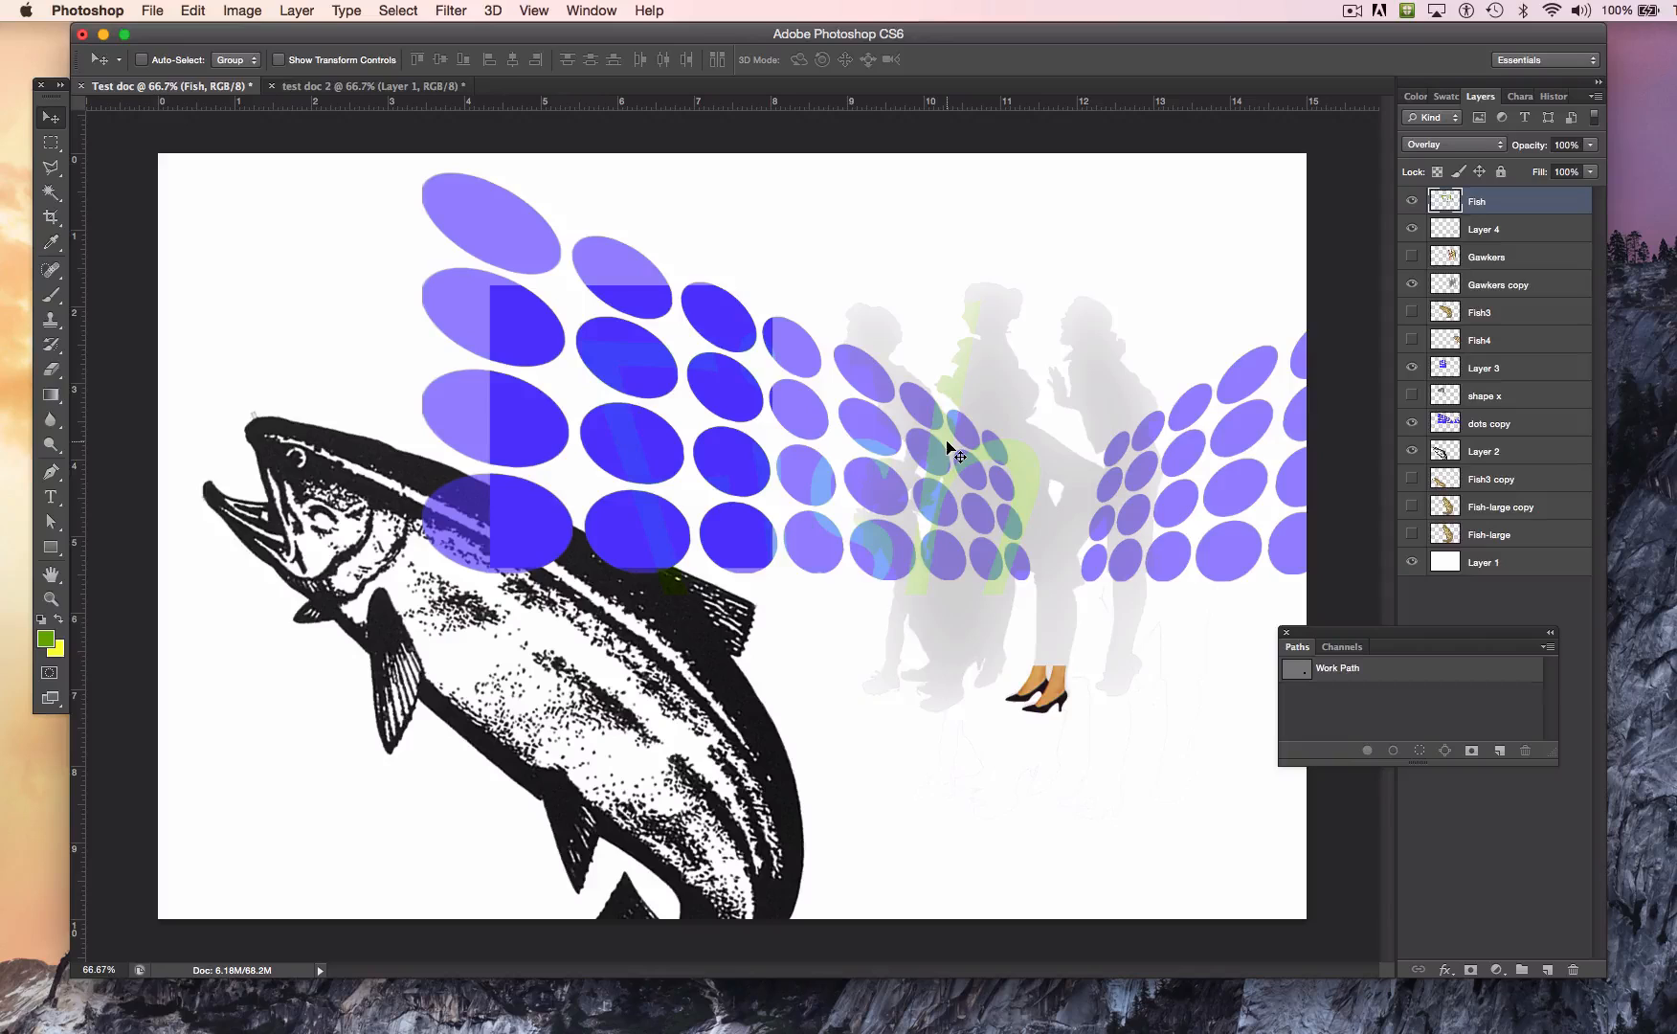
left_click_drag(933, 450, 870, 430)
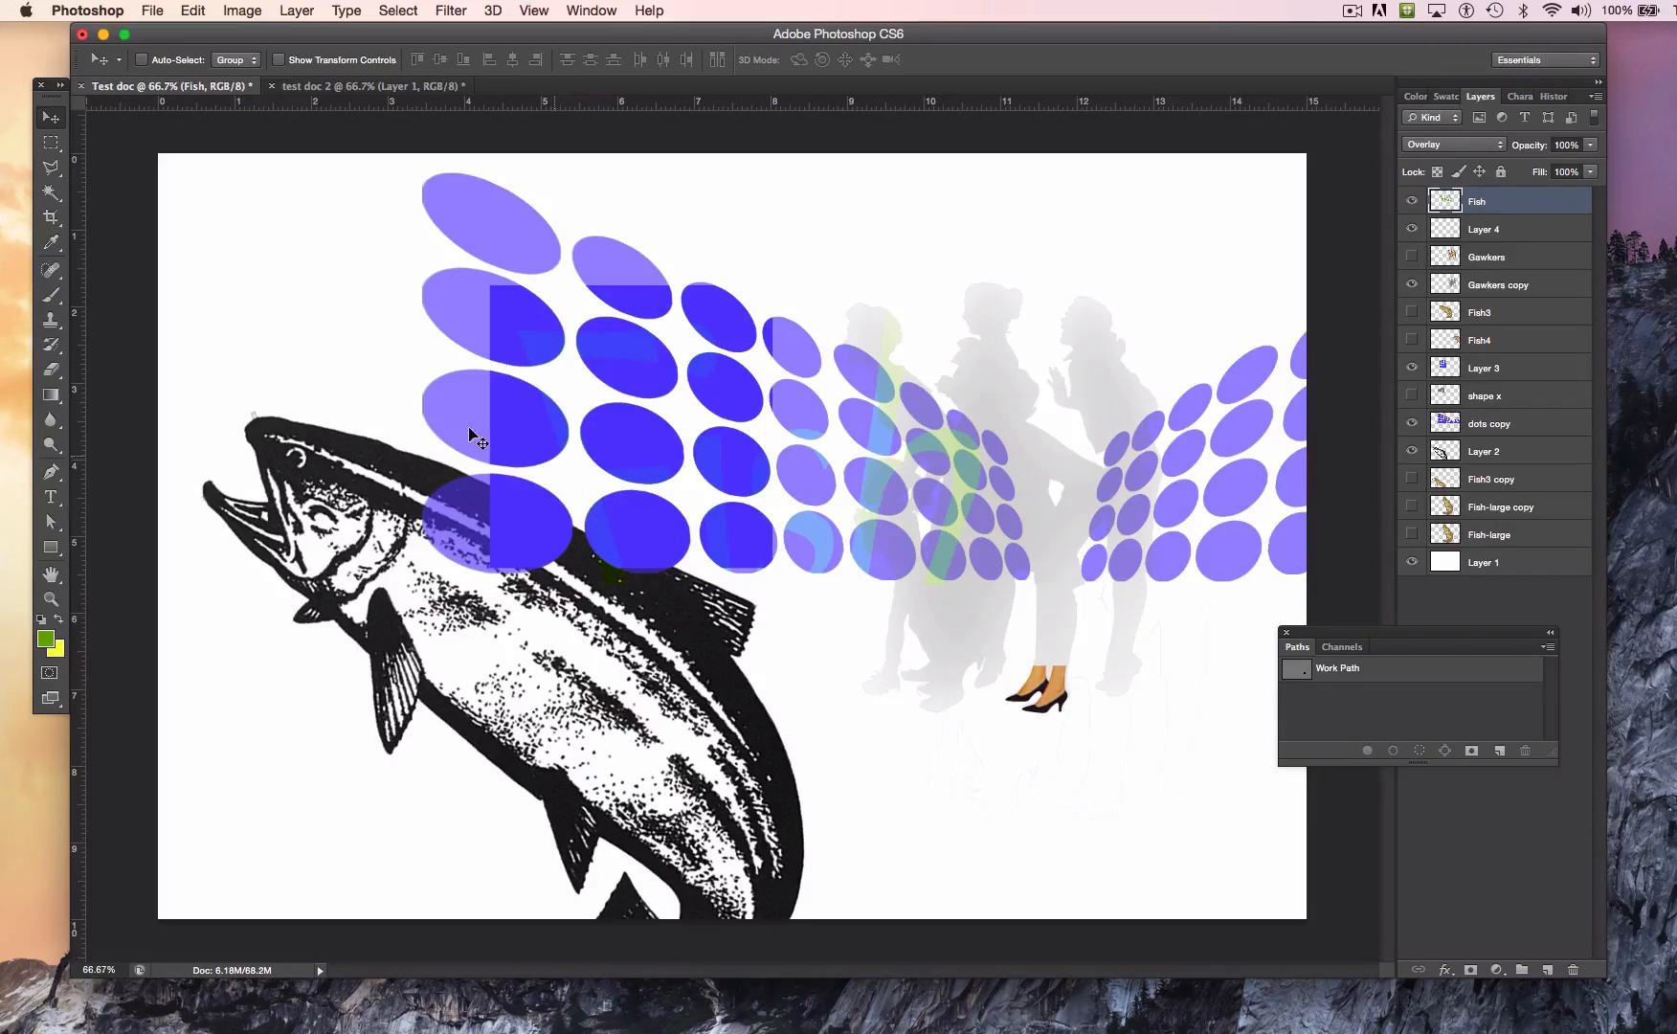
Step: Set the Eraser brush to 41 px with 26% hardness and make the dots copy layer active
left_click(54, 370)
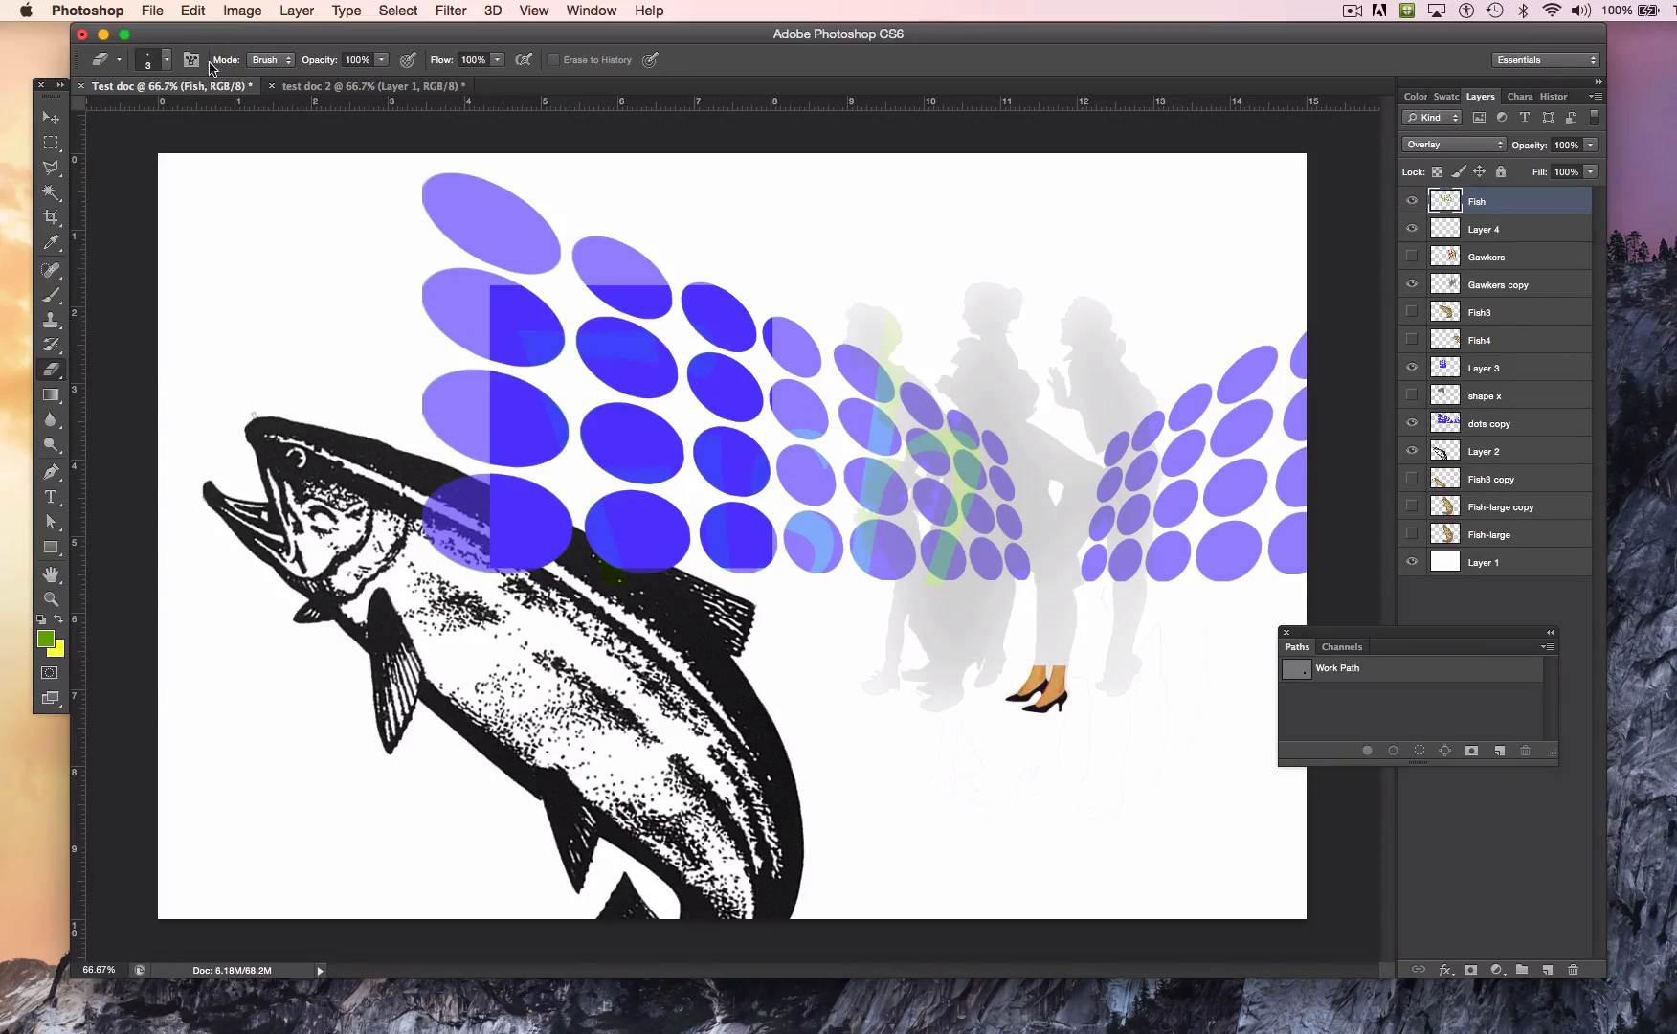
left_click(167, 64)
mouse_move(106, 115)
left_mouse_down()
mouse_move(184, 122)
mouse_move(177, 167)
mouse_move(151, 173)
left_mouse_up()
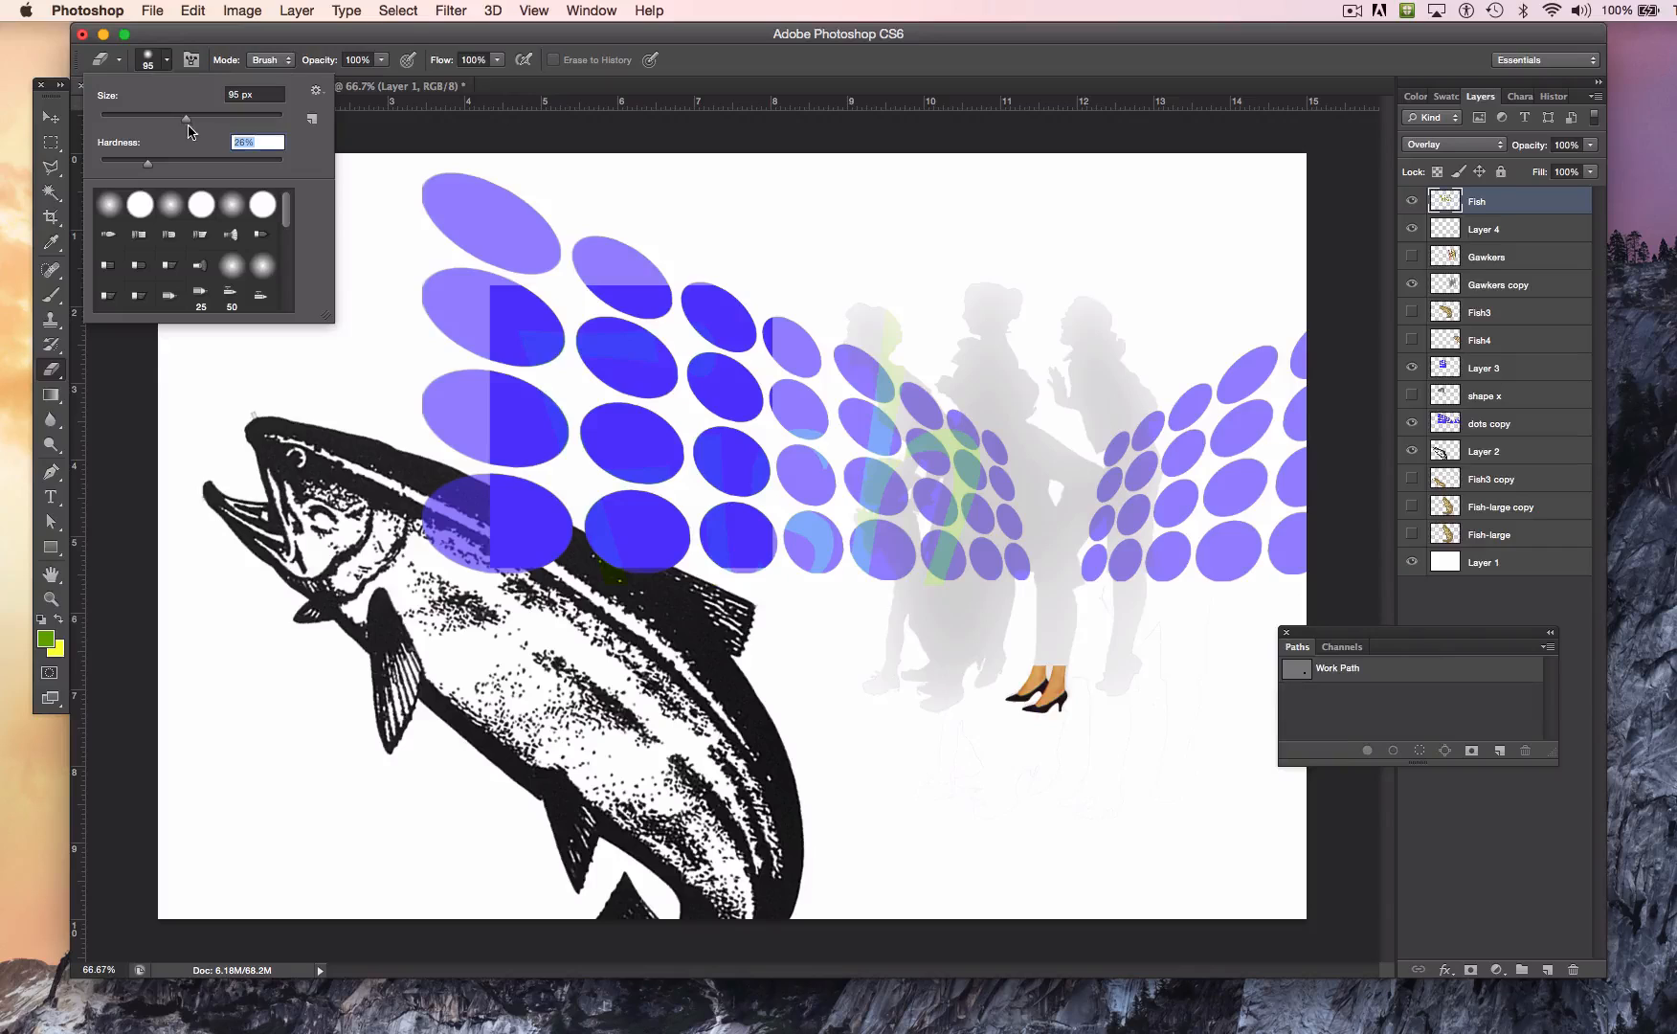
left_click_drag(178, 122, 137, 122)
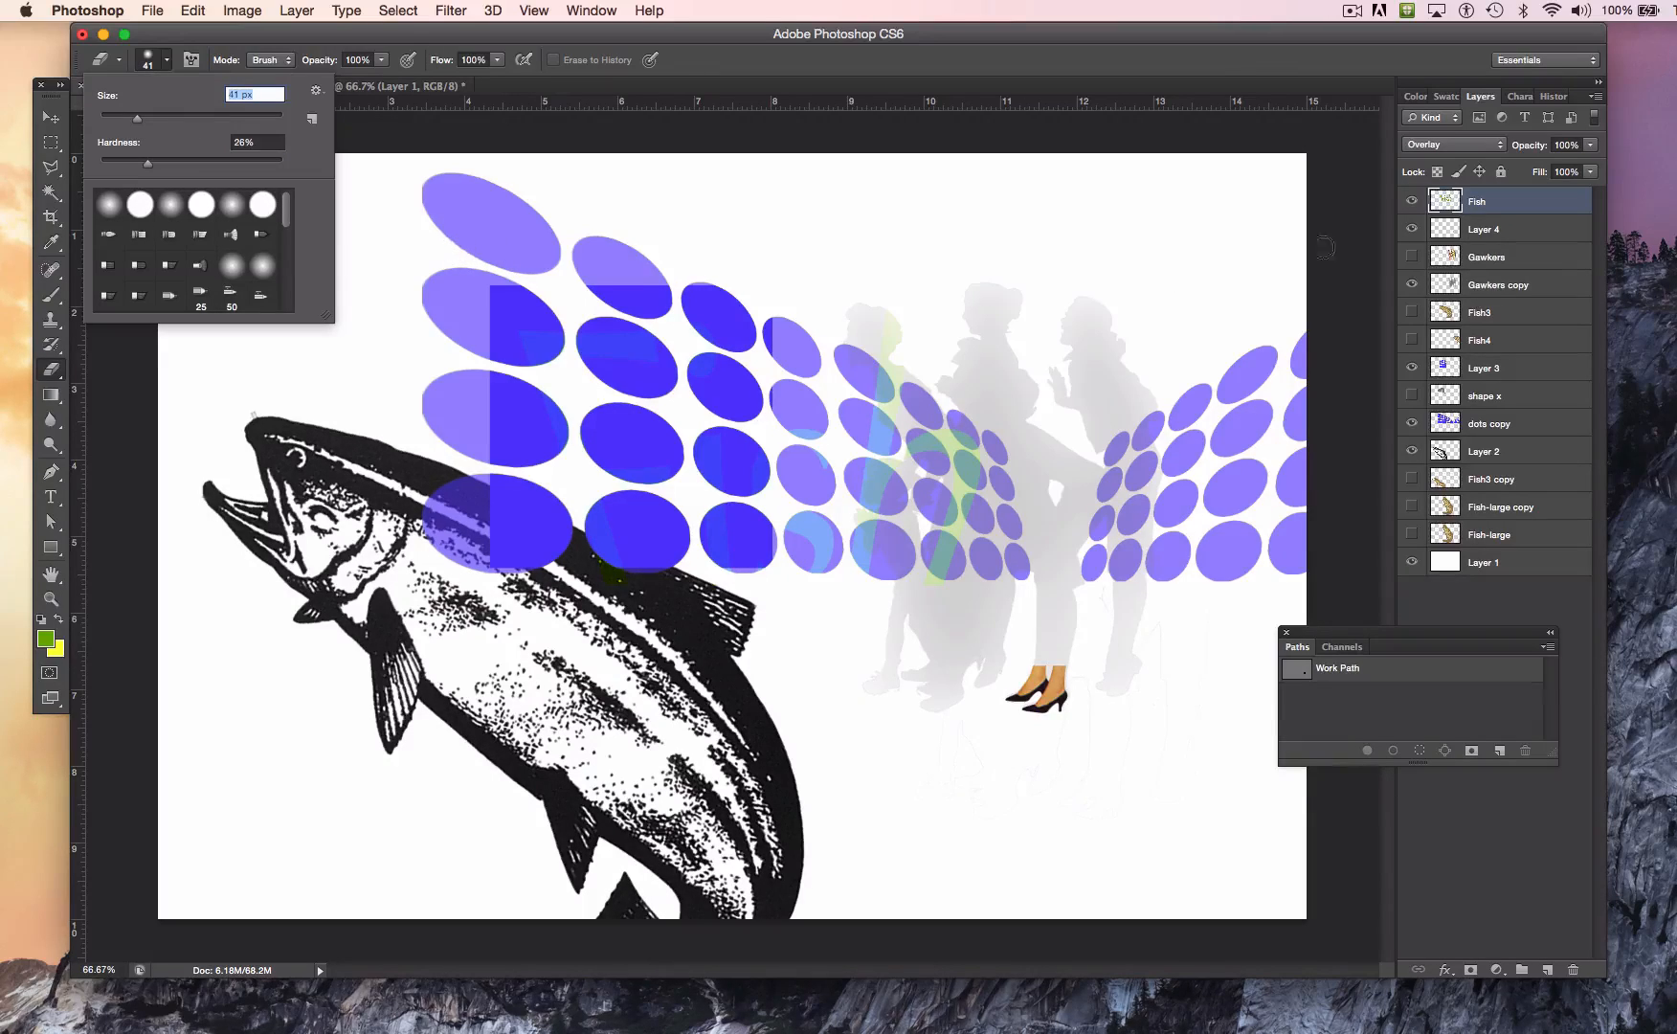
left_click(1481, 423)
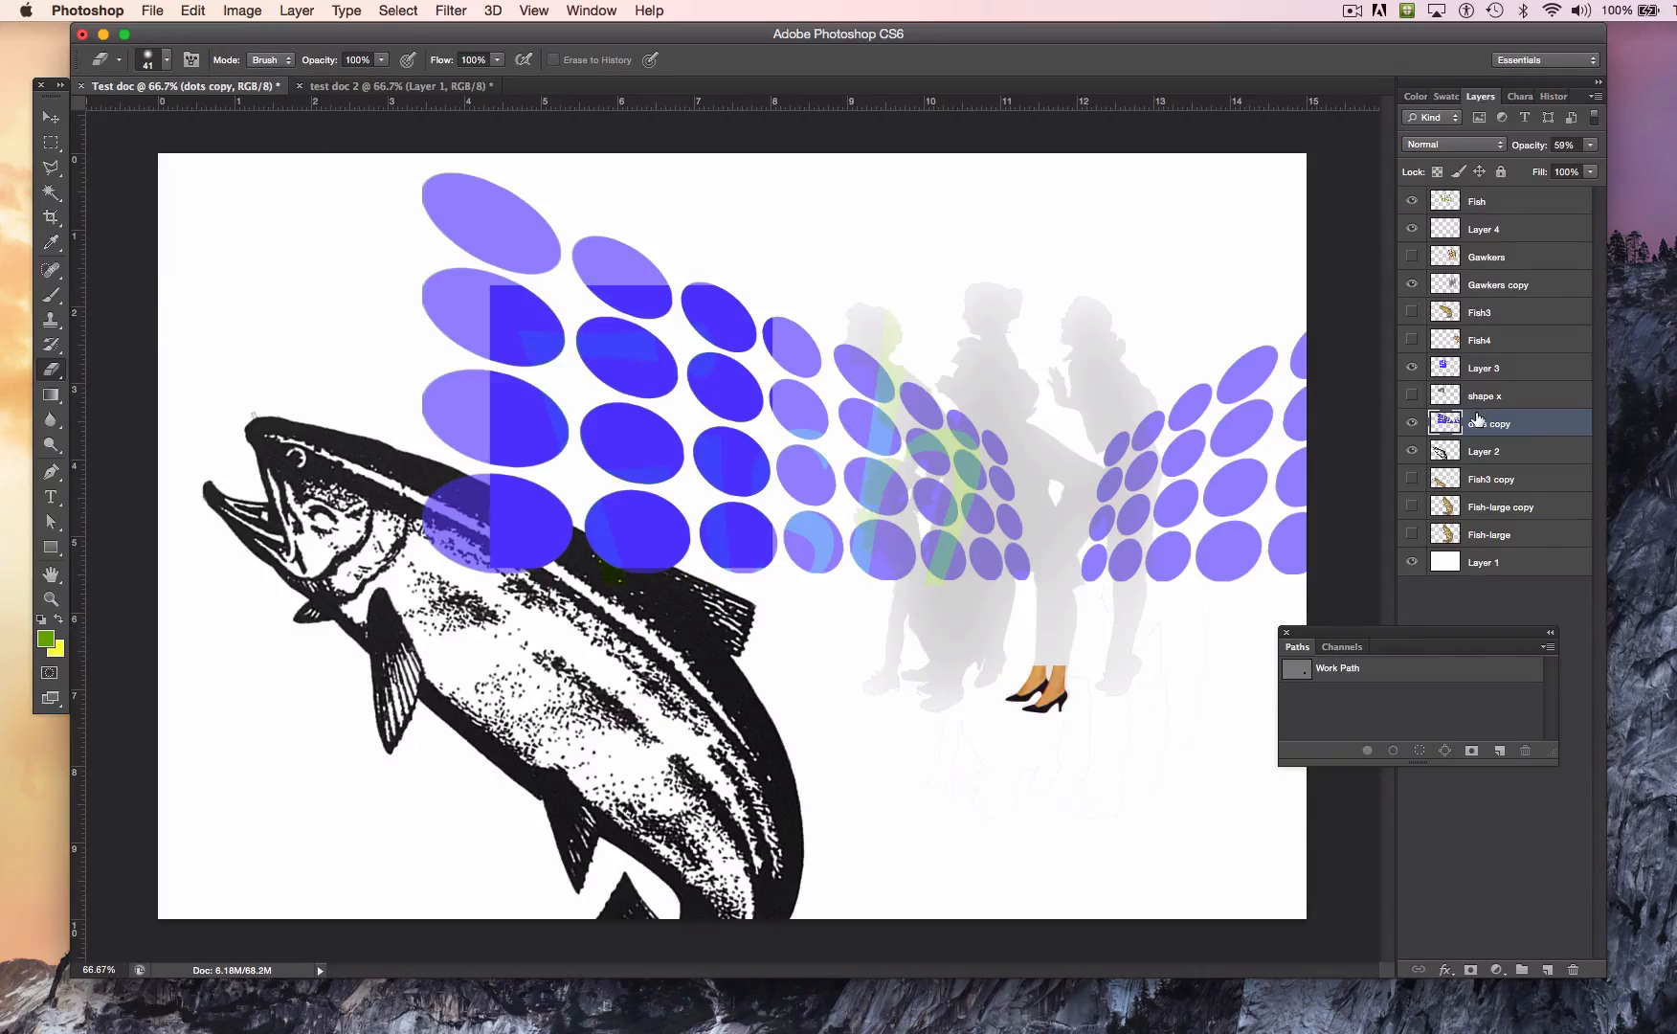
Step: Try an eraser stroke through the uppermost dots, undo it, and enlarge the eraser brush to 157 px
left_click_drag(345, 247, 625, 213)
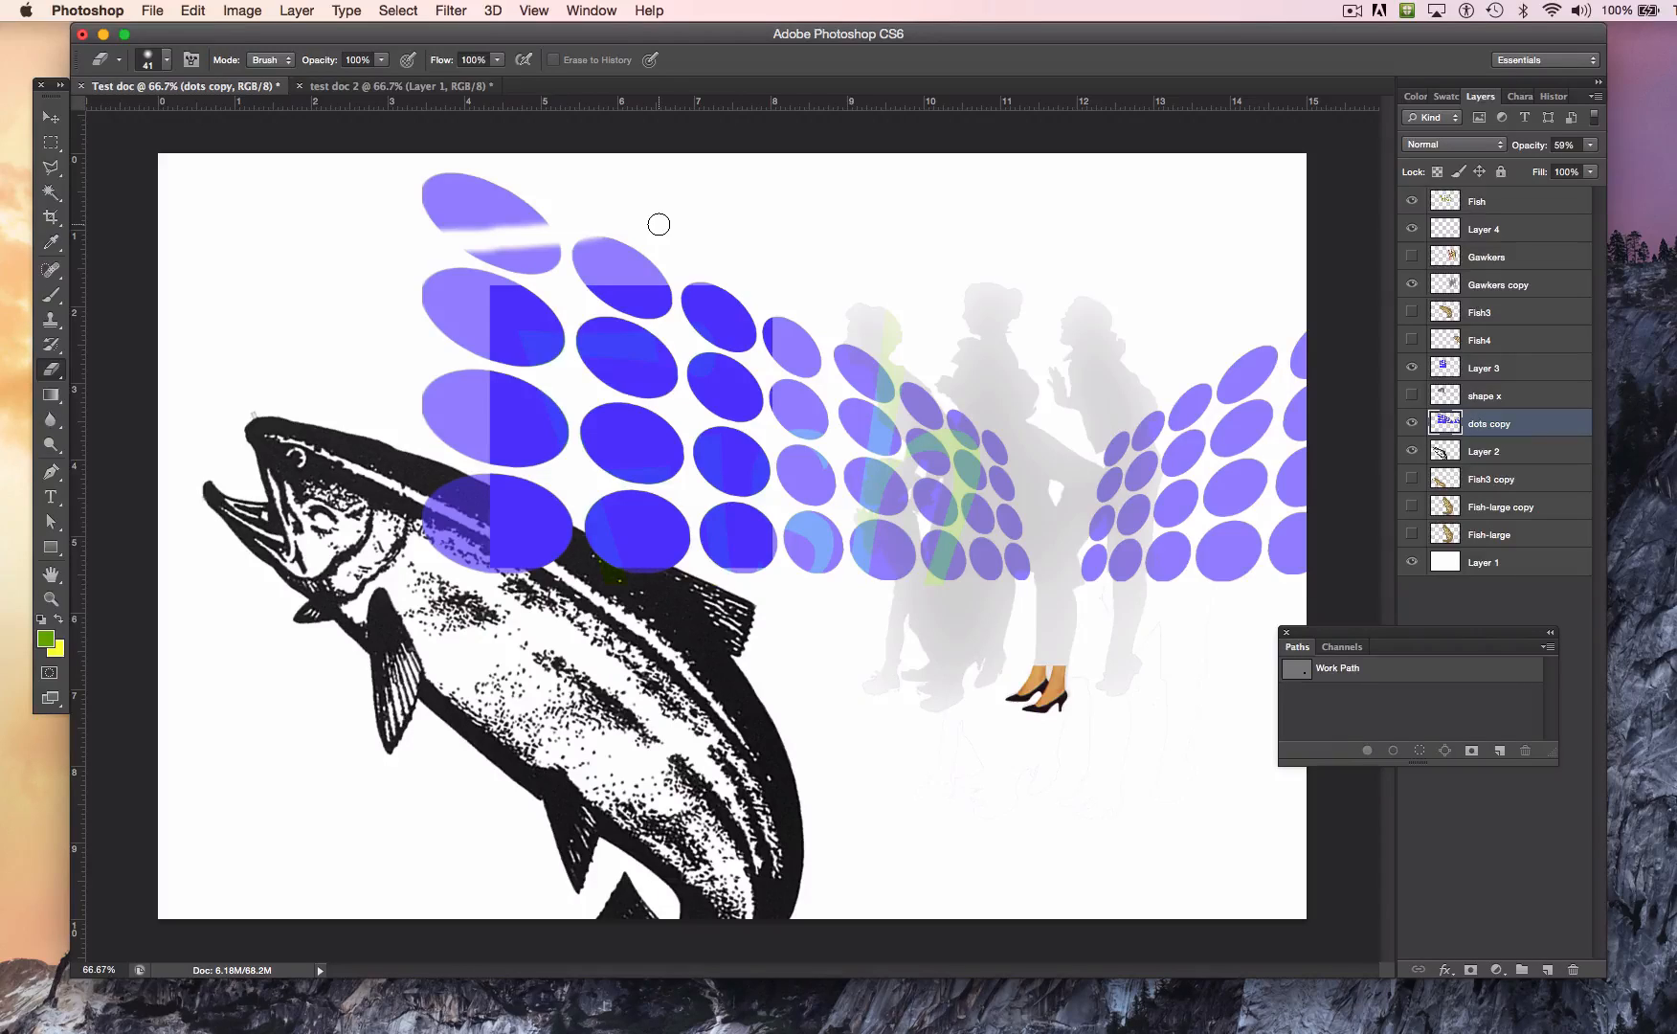
key("super+z")
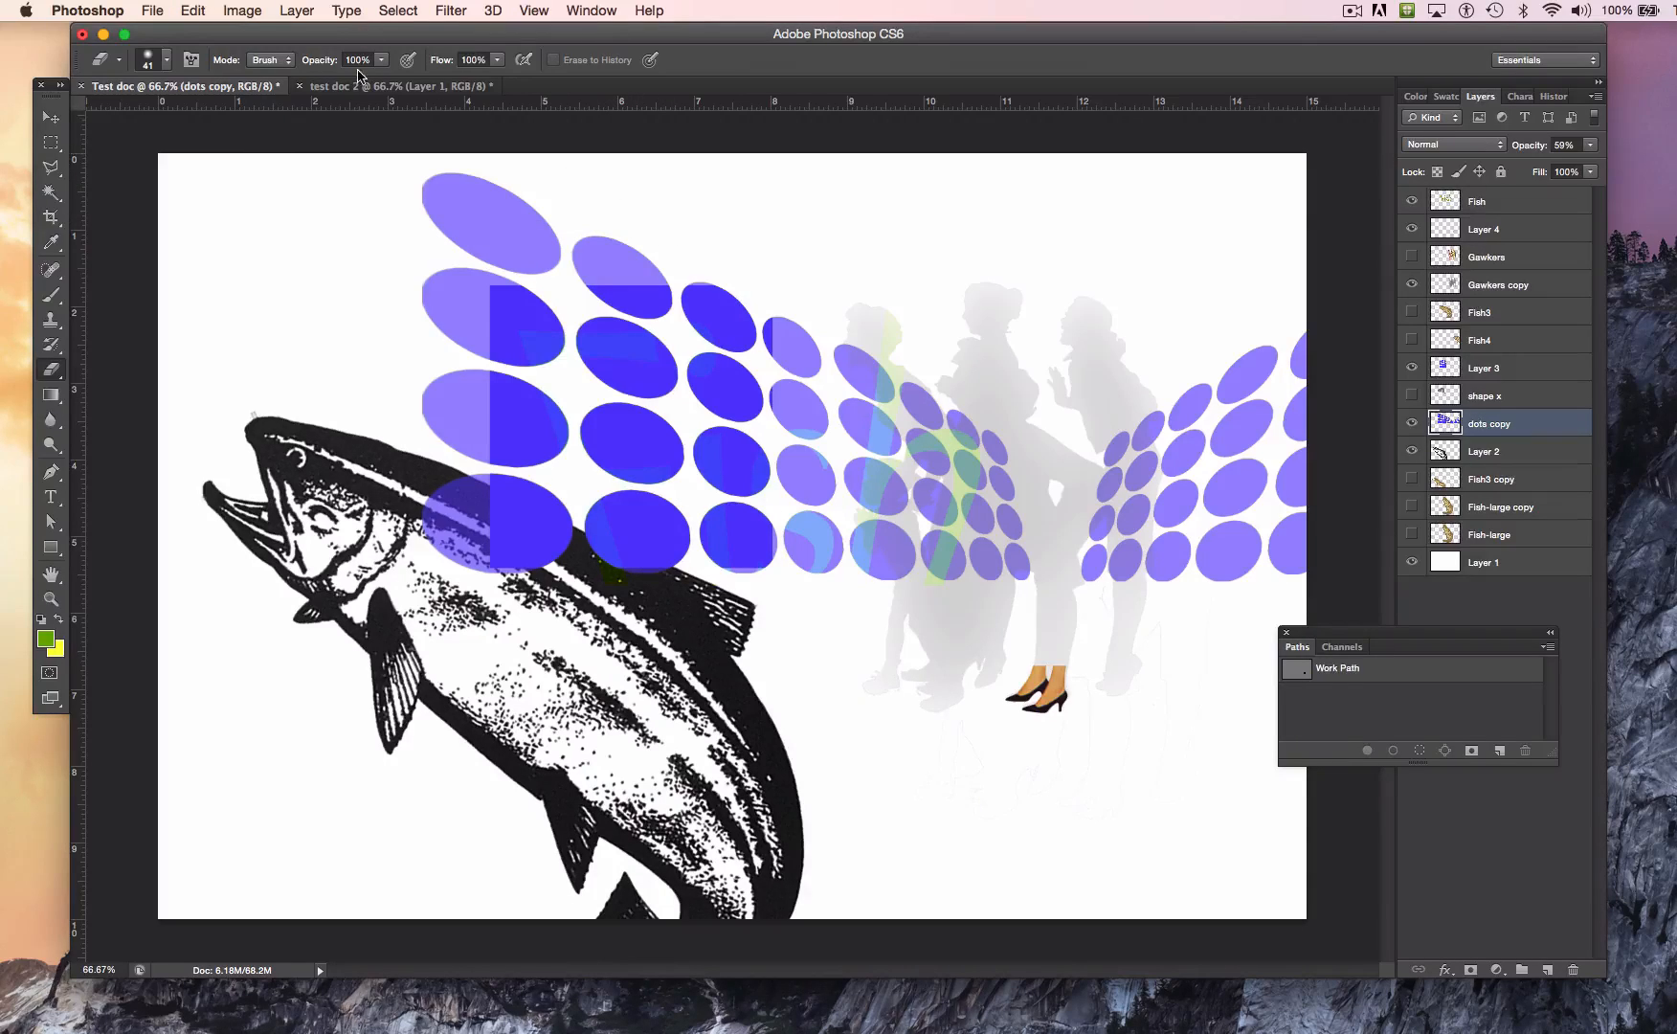
left_click(168, 63)
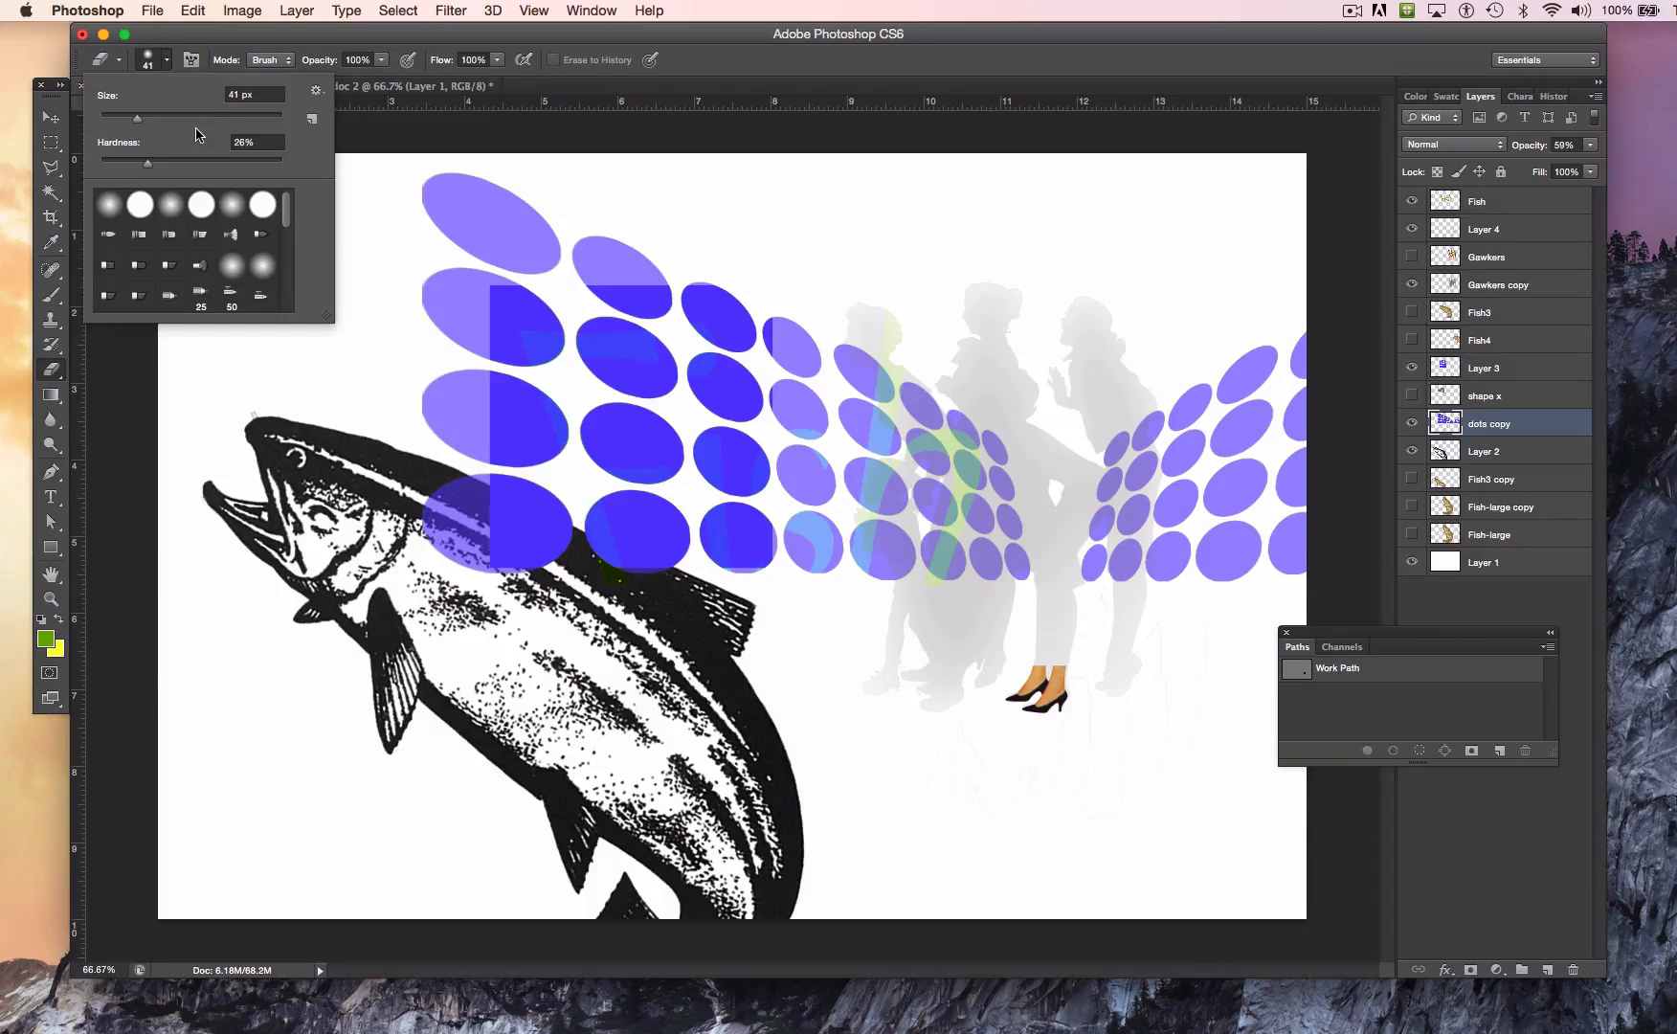
left_click_drag(208, 119, 219, 121)
Step: Try erasing a band across the upper dots of the dots copy layer with the large brush, undoing each attempt
mouse_move(464, 269)
left_mouse_down()
mouse_move(557, 227)
mouse_move(749, 266)
mouse_move(738, 359)
mouse_move(876, 355)
mouse_move(921, 319)
left_mouse_up()
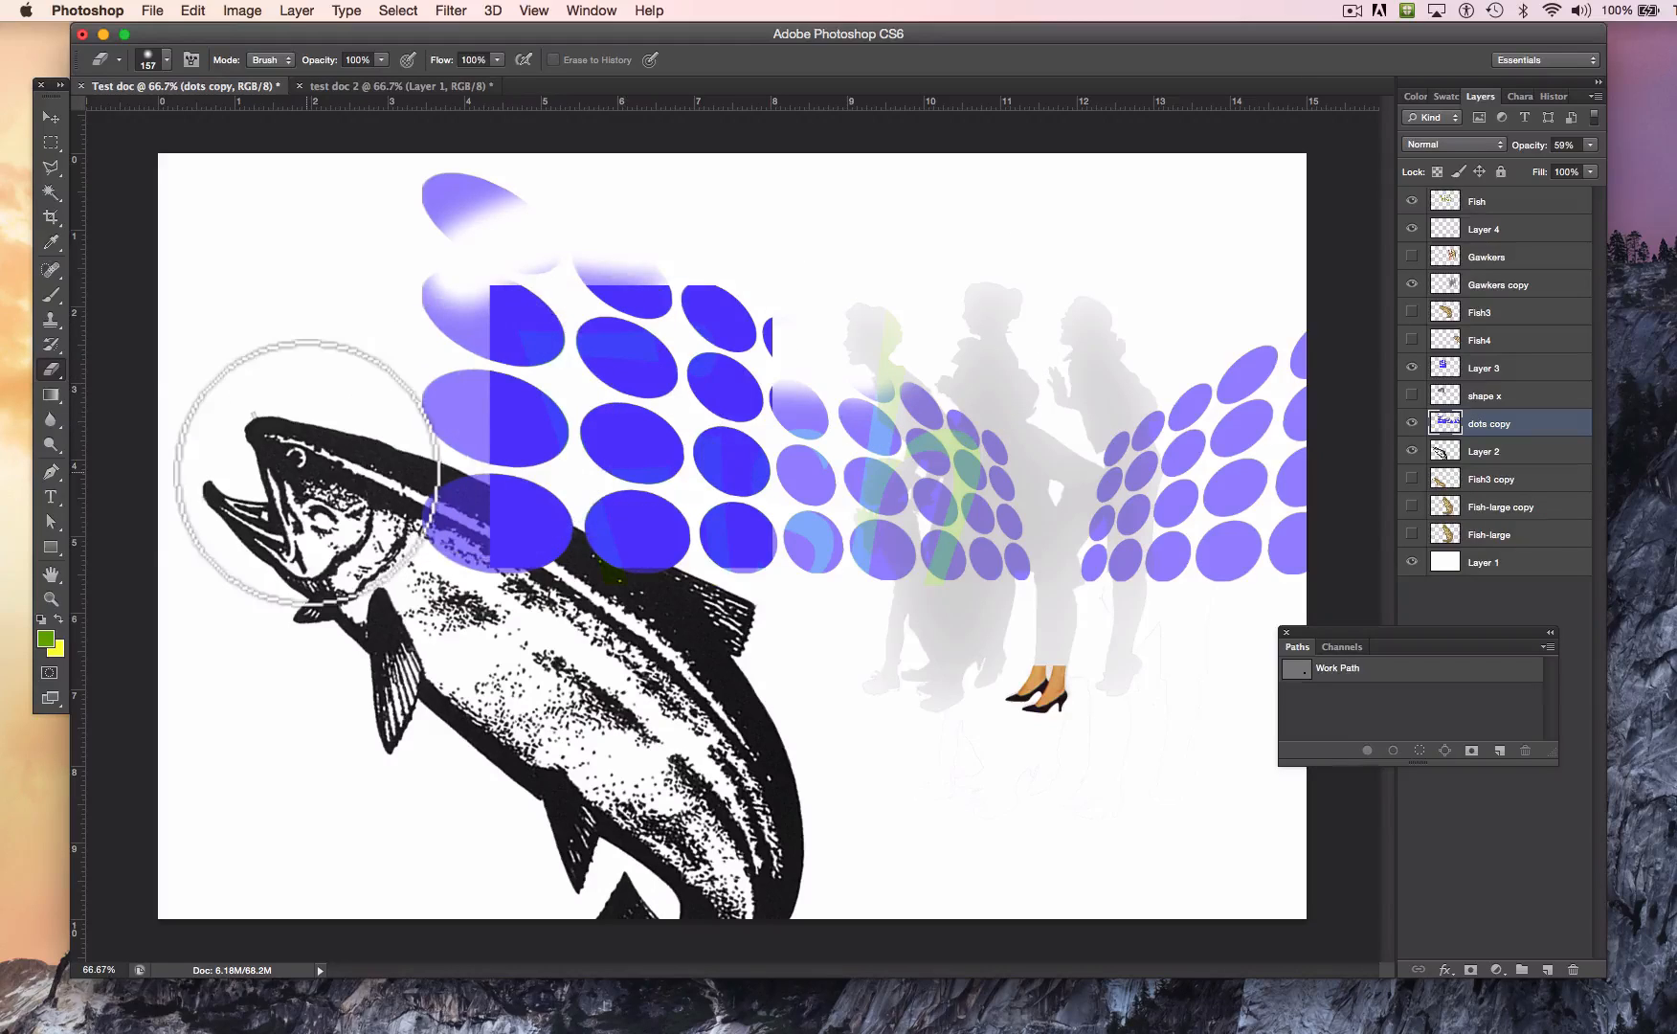
key("super+z")
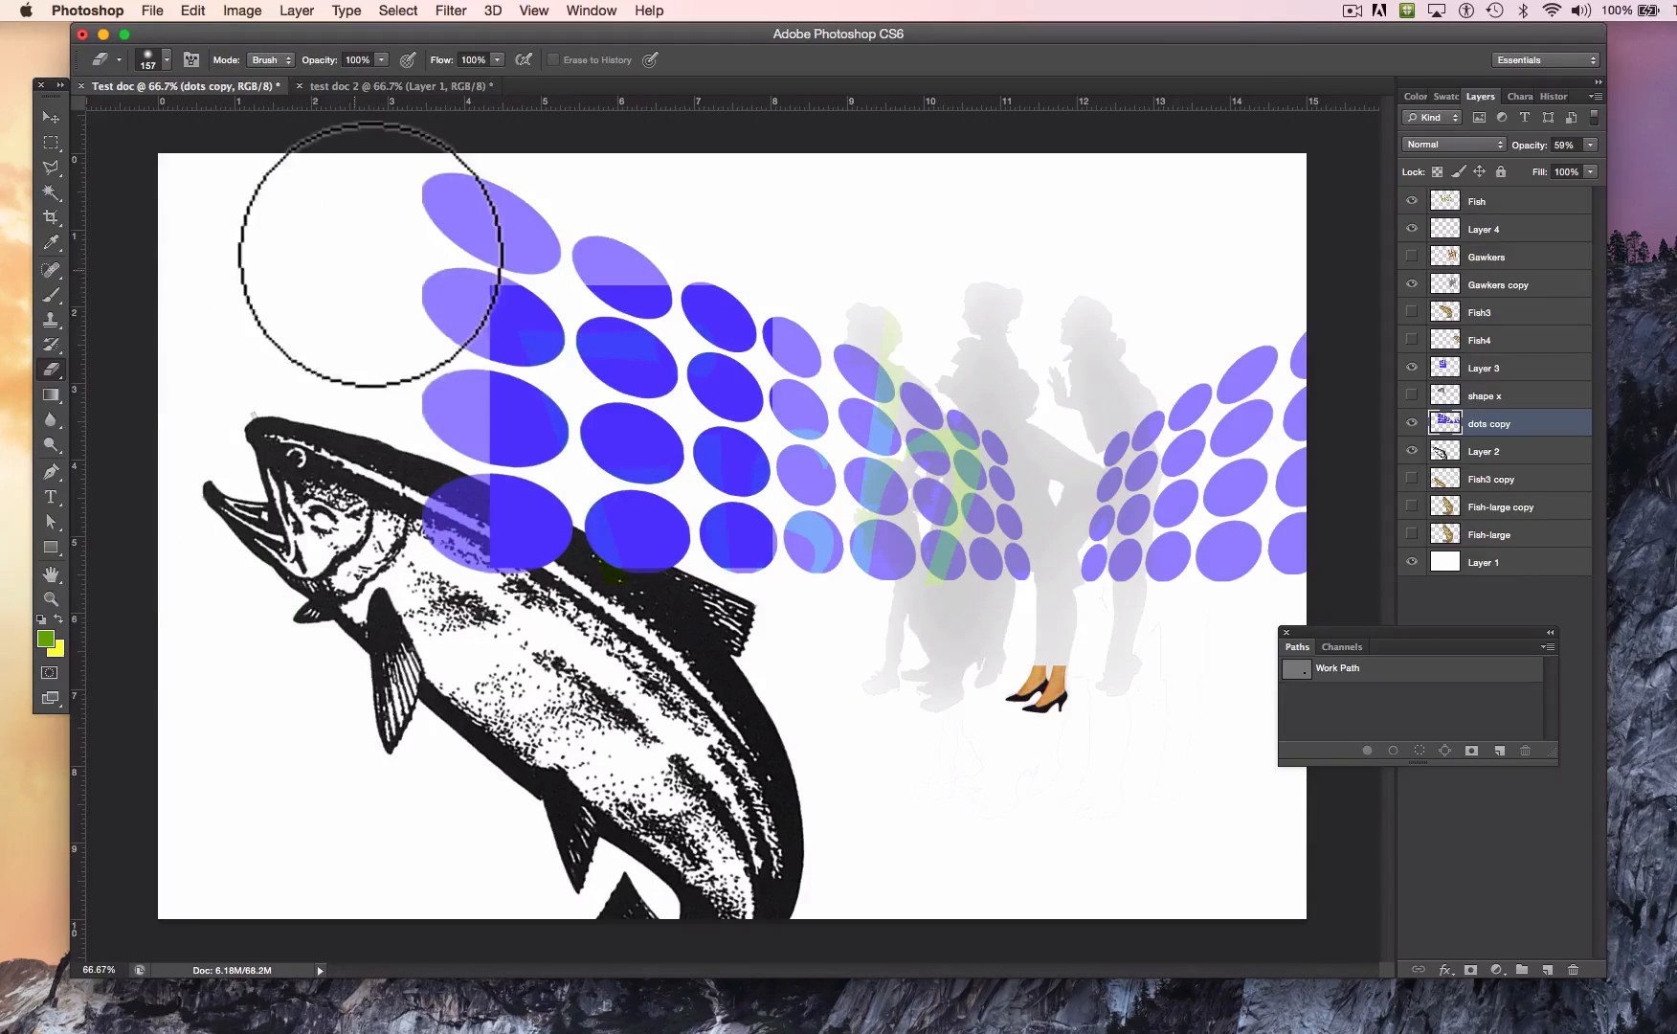
mouse_move(330, 266)
left_mouse_down()
mouse_move(641, 265)
mouse_move(804, 289)
left_mouse_up()
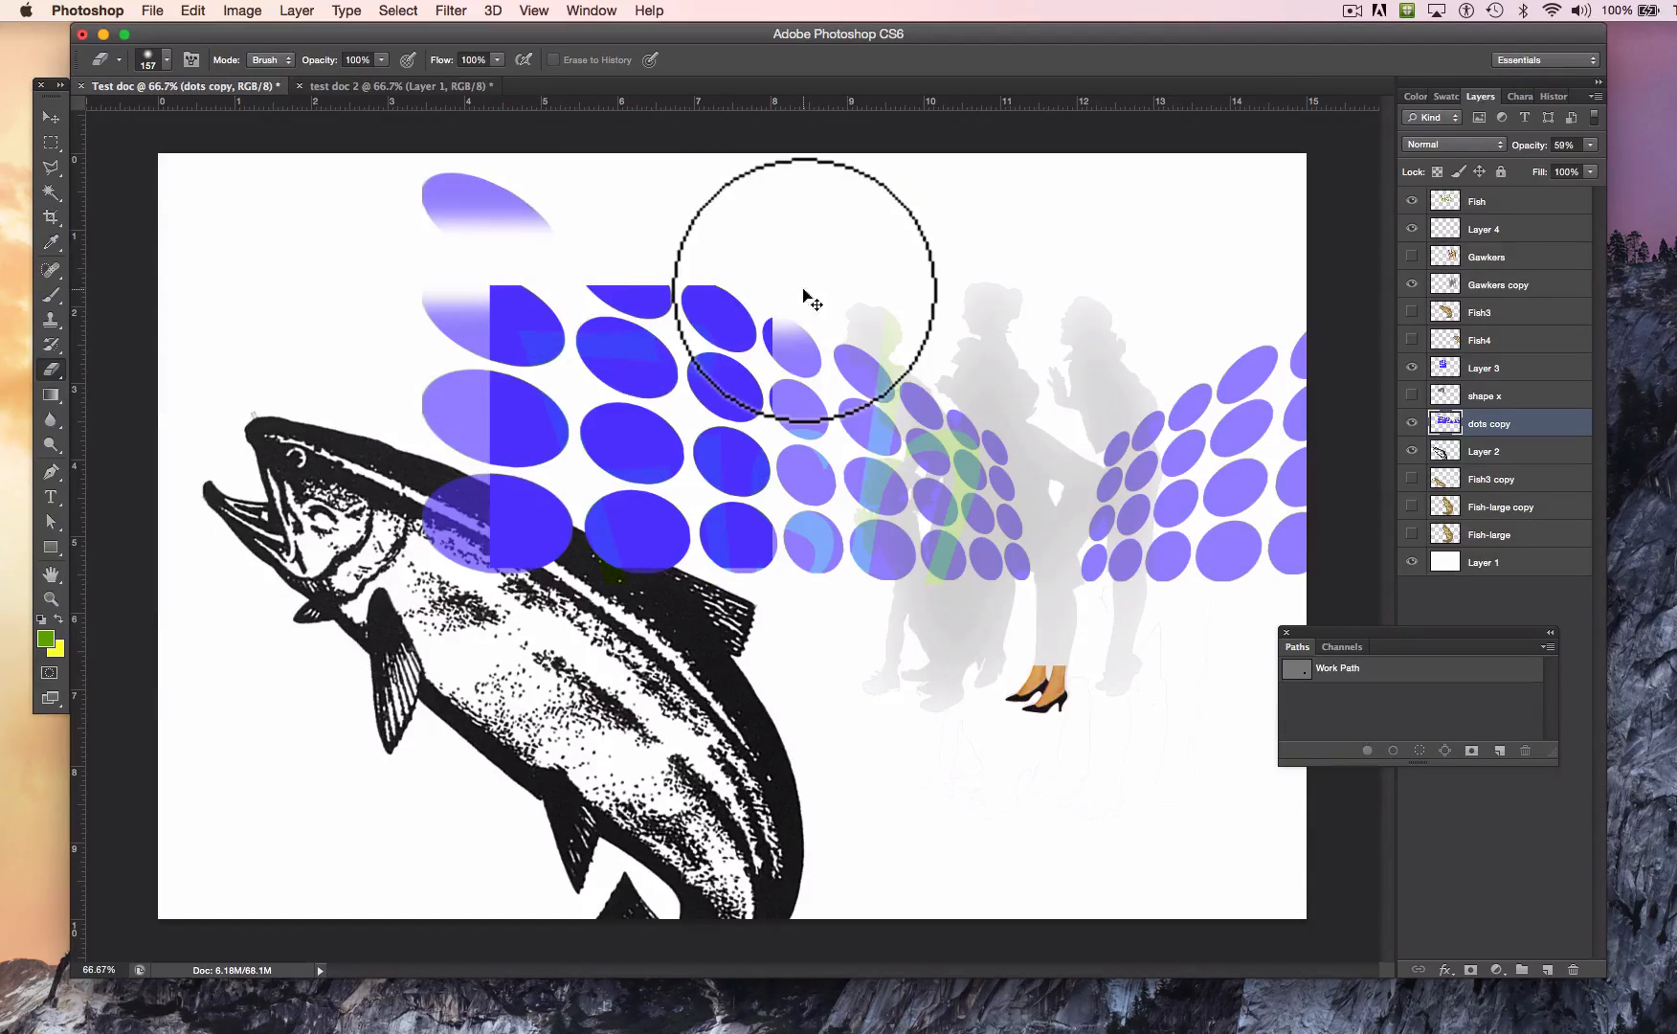
key("super+z")
Step: Erase the dots over the middle silhouette and softly fade away the dots at the upper-left corner of the dots copy layer
mouse_move(765, 251)
left_mouse_down()
mouse_move(990, 402)
mouse_move(1025, 486)
mouse_move(1047, 778)
mouse_move(884, 816)
mouse_move(590, 747)
left_mouse_up()
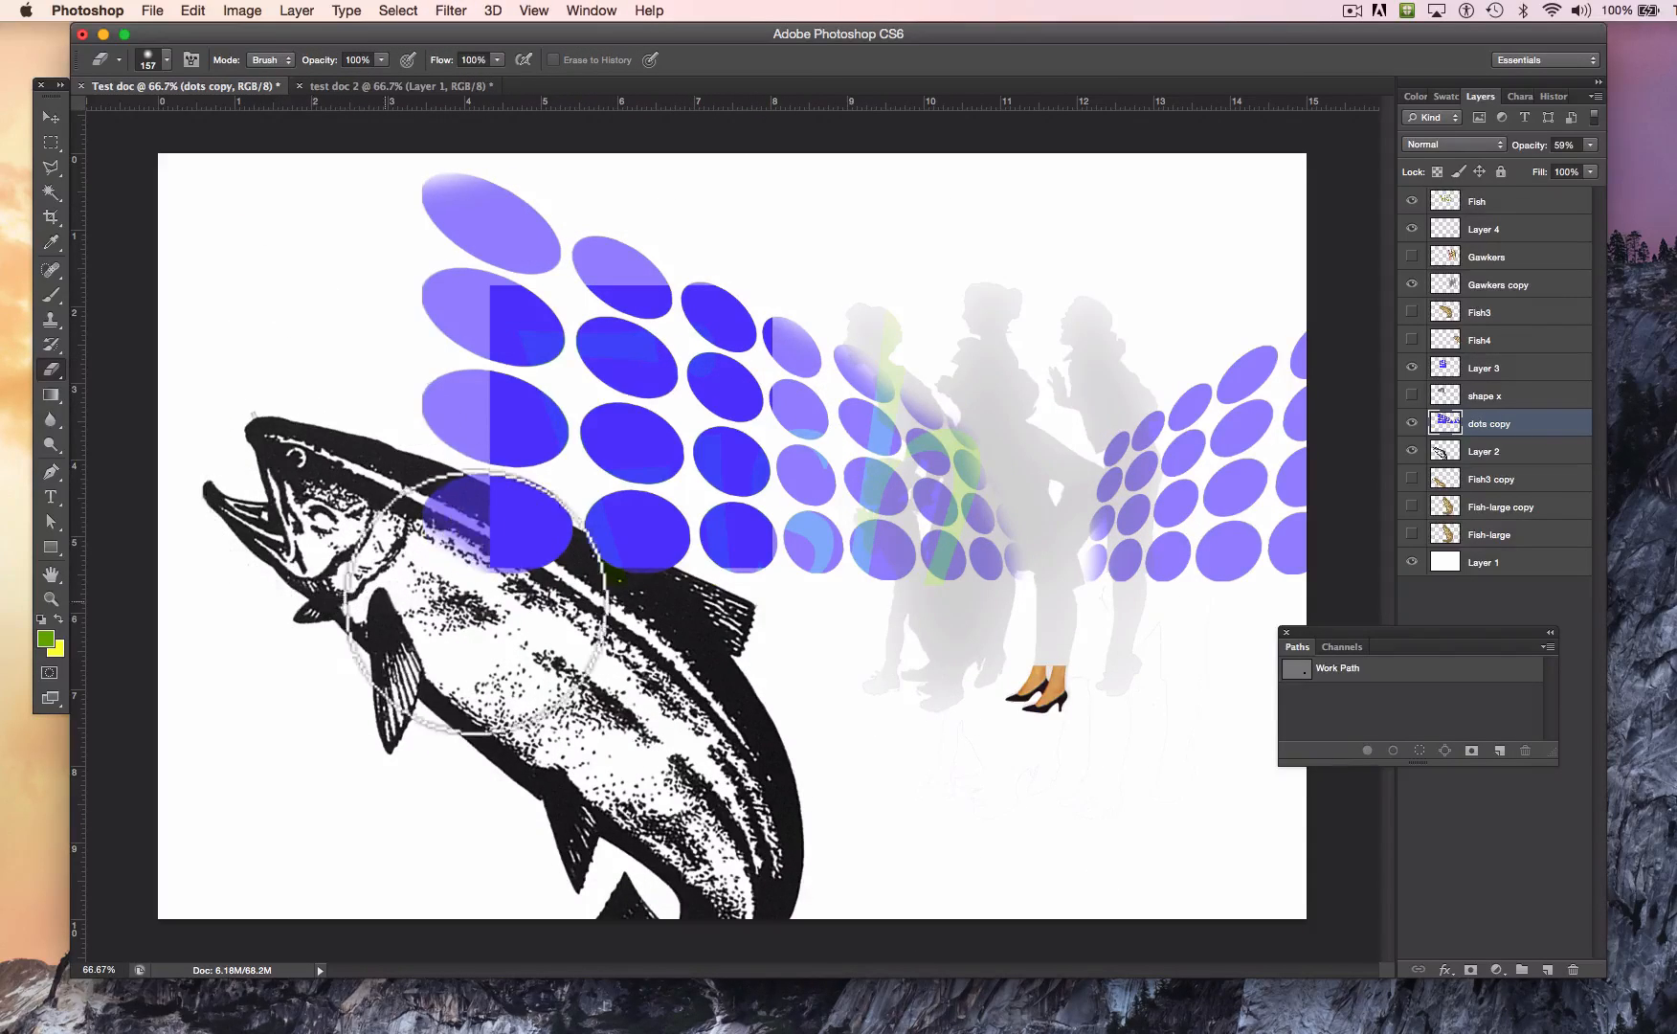
mouse_move(917, 666)
left_mouse_down()
mouse_move(1011, 468)
mouse_move(1023, 367)
mouse_move(805, 188)
mouse_move(486, 225)
mouse_move(325, 374)
left_mouse_up()
mouse_move(321, 577)
left_mouse_down()
mouse_move(322, 436)
mouse_move(375, 249)
mouse_move(460, 165)
mouse_move(521, 140)
mouse_move(407, 223)
left_mouse_up()
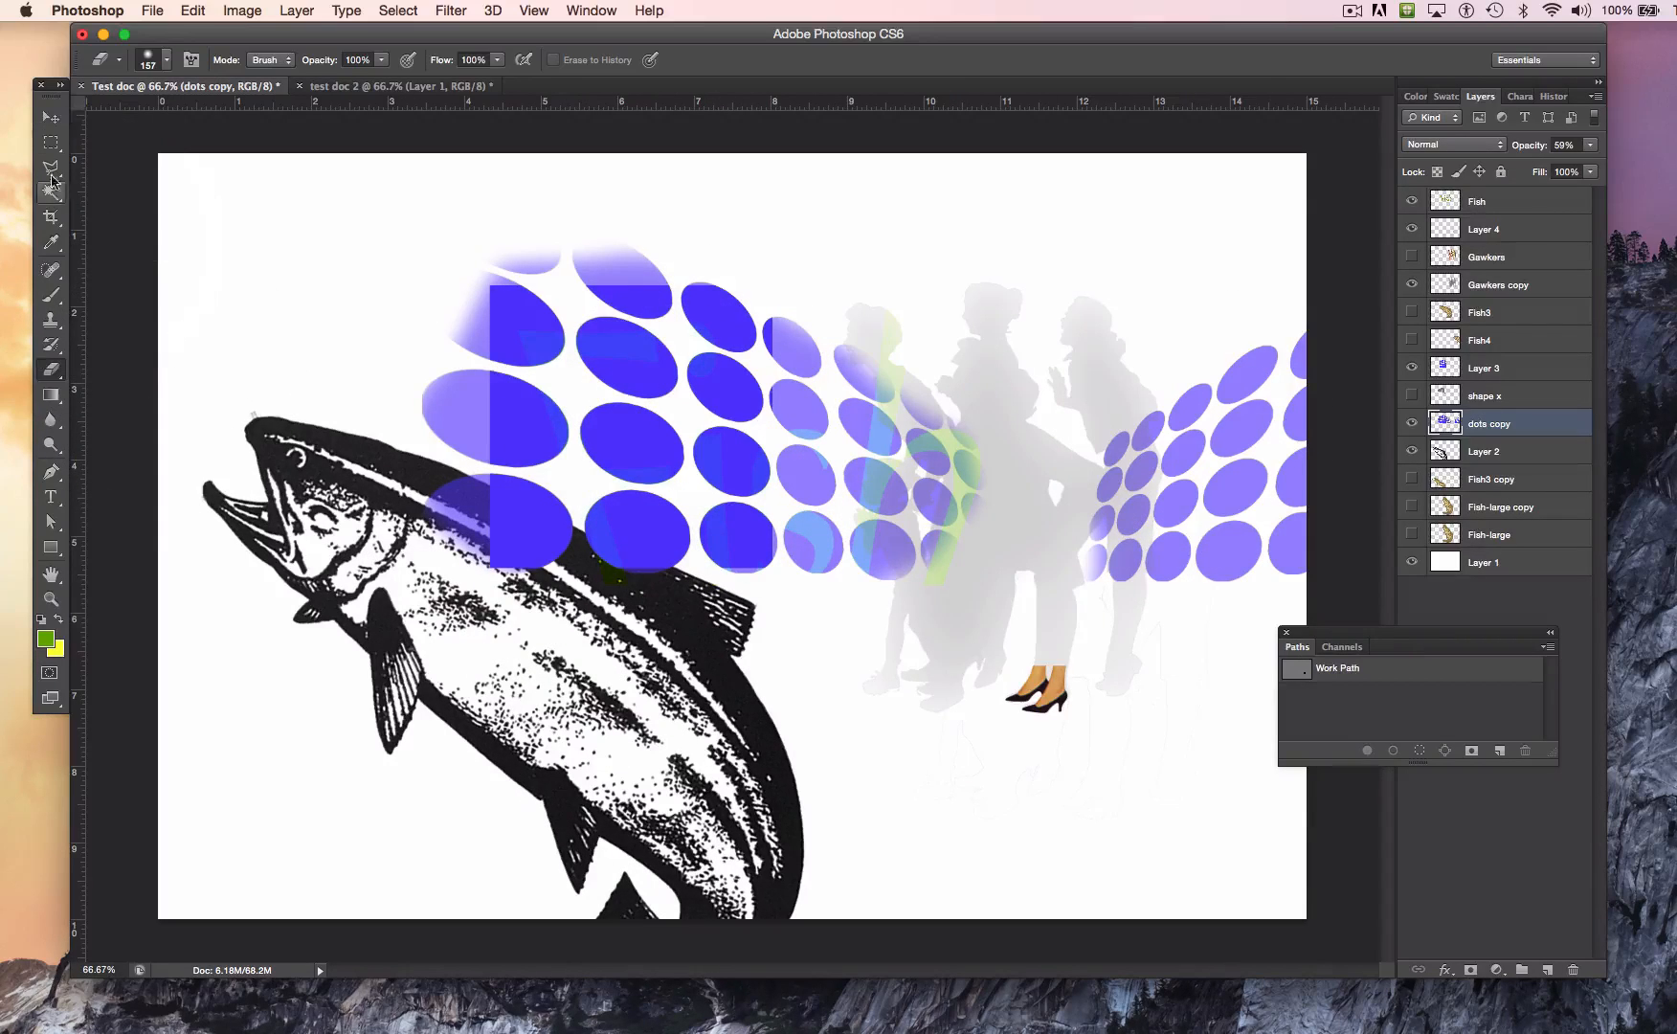
Step: Move Layer 2 with the black-and-white fish up the layer stack to just above Gawkers copy
left_click(60, 124)
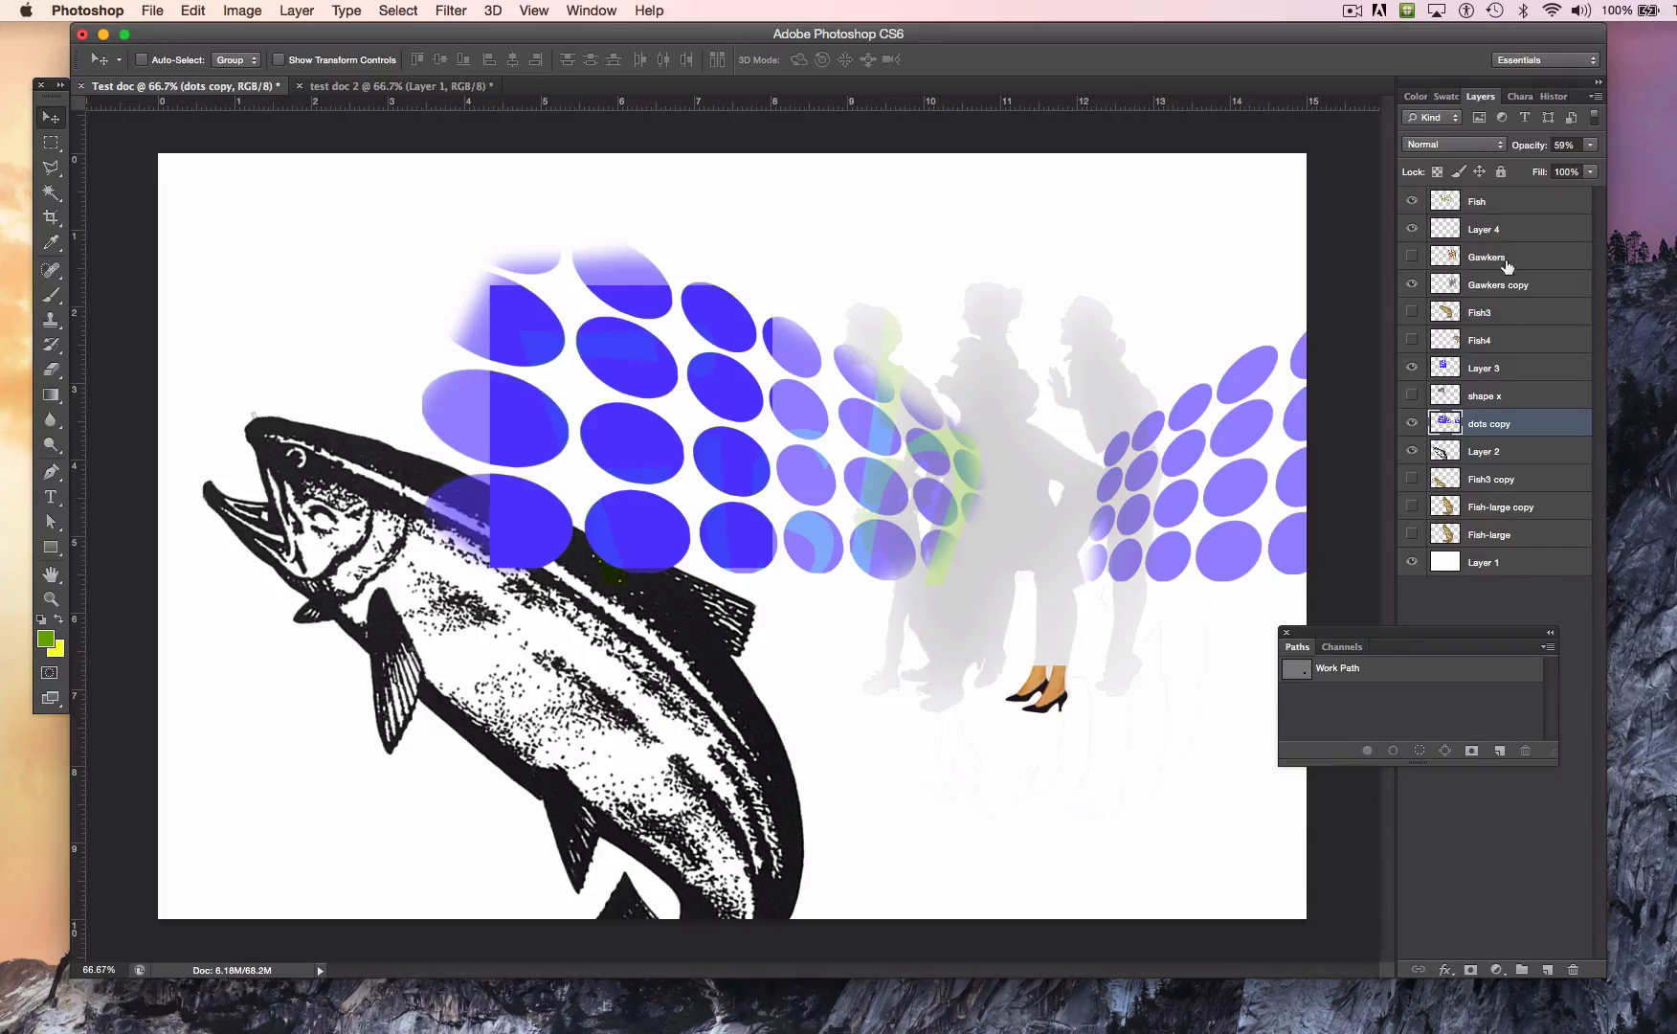
left_click(1480, 455)
left_click_drag(1479, 455, 1483, 417)
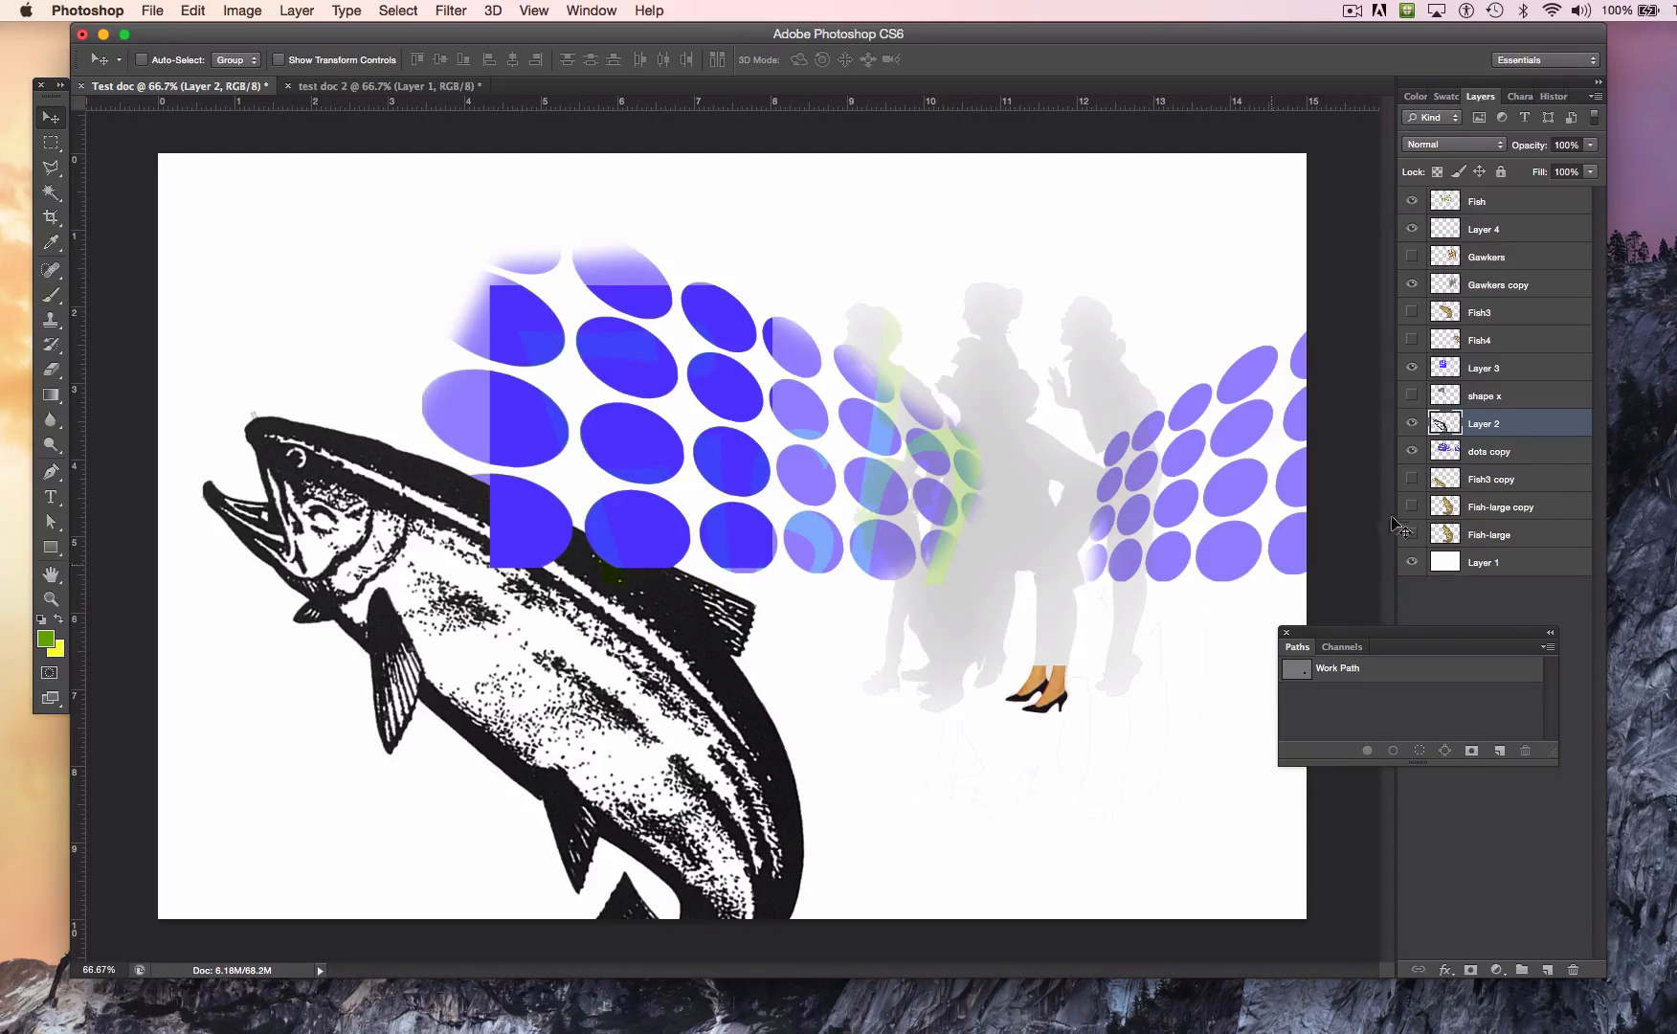
left_click_drag(1516, 417, 1508, 270)
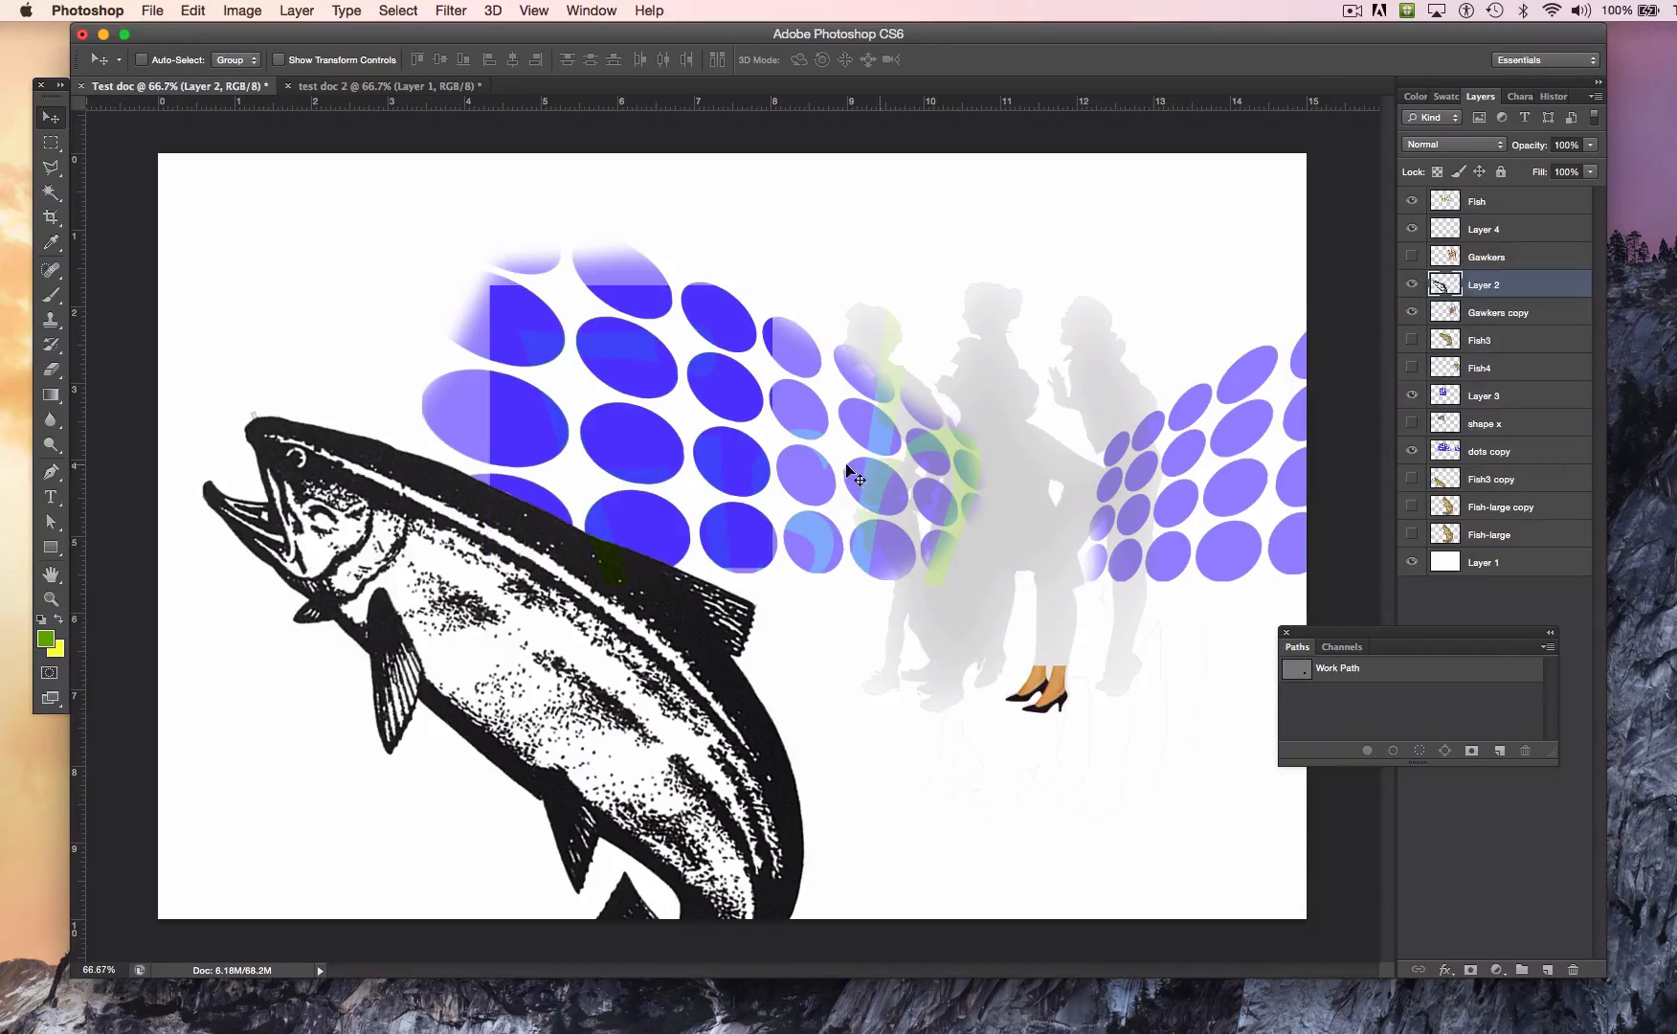
Step: Nudge the black-and-white fish slightly right and up, and lower its layer opacity to 18%
mouse_move(527, 640)
left_mouse_down()
mouse_move(782, 649)
mouse_move(665, 660)
mouse_move(543, 624)
left_mouse_up()
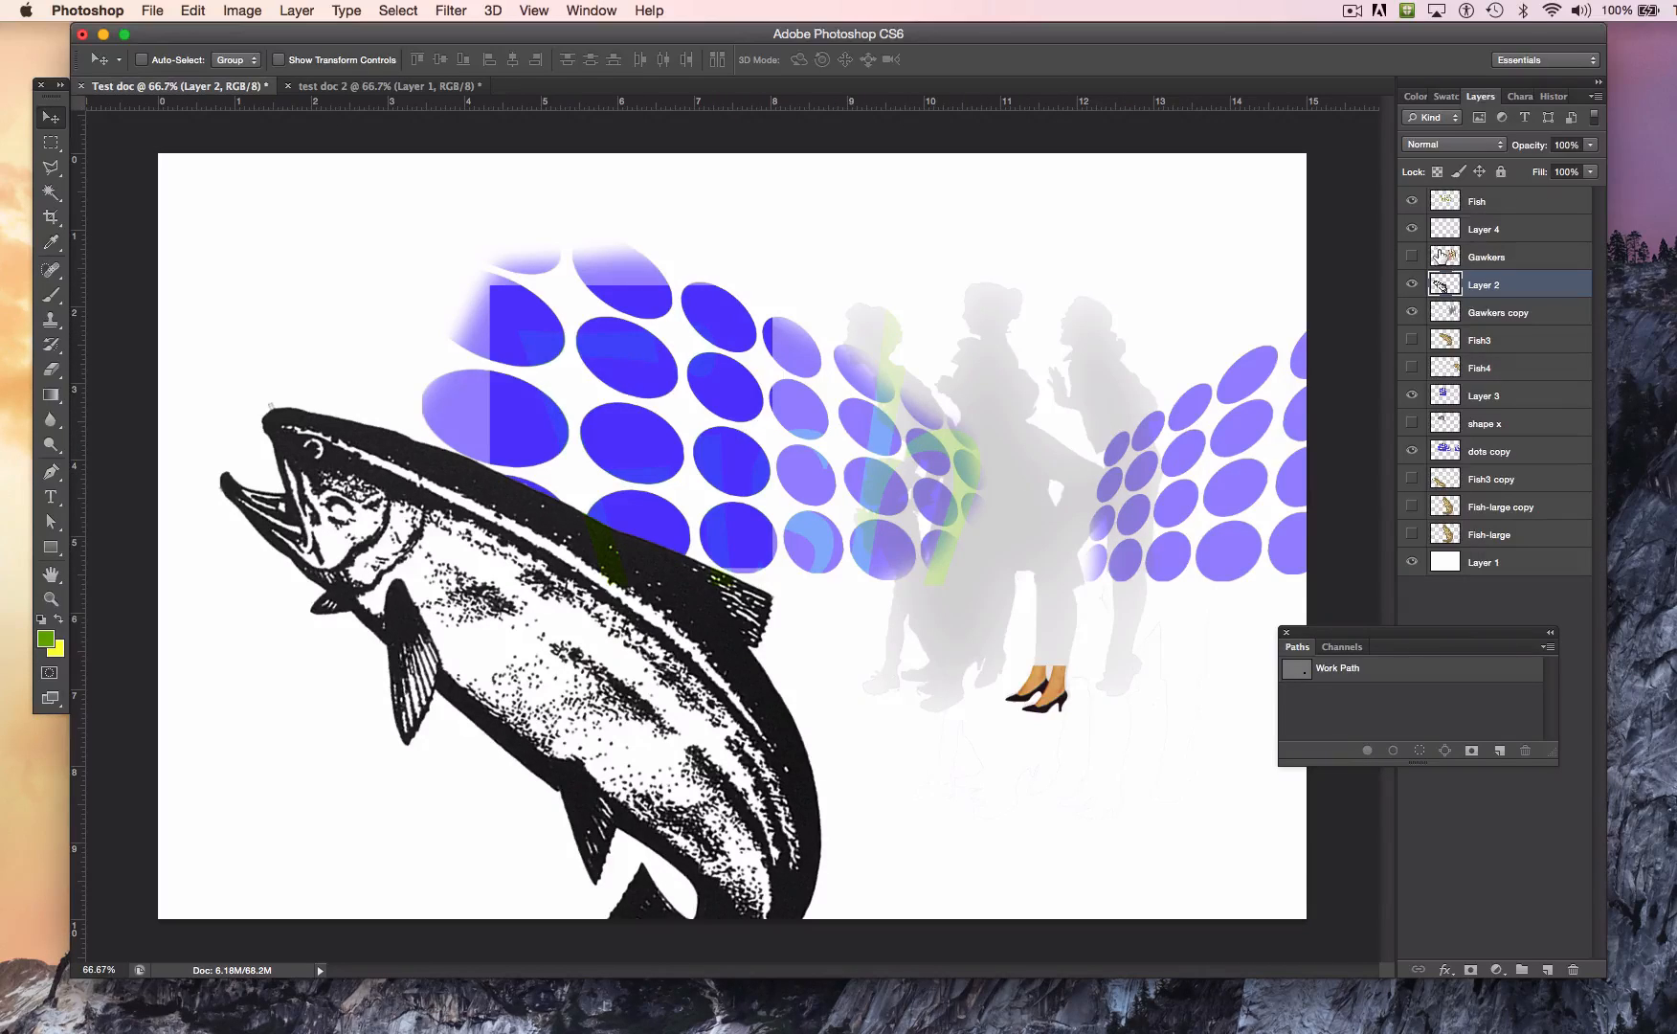
left_click(1594, 146)
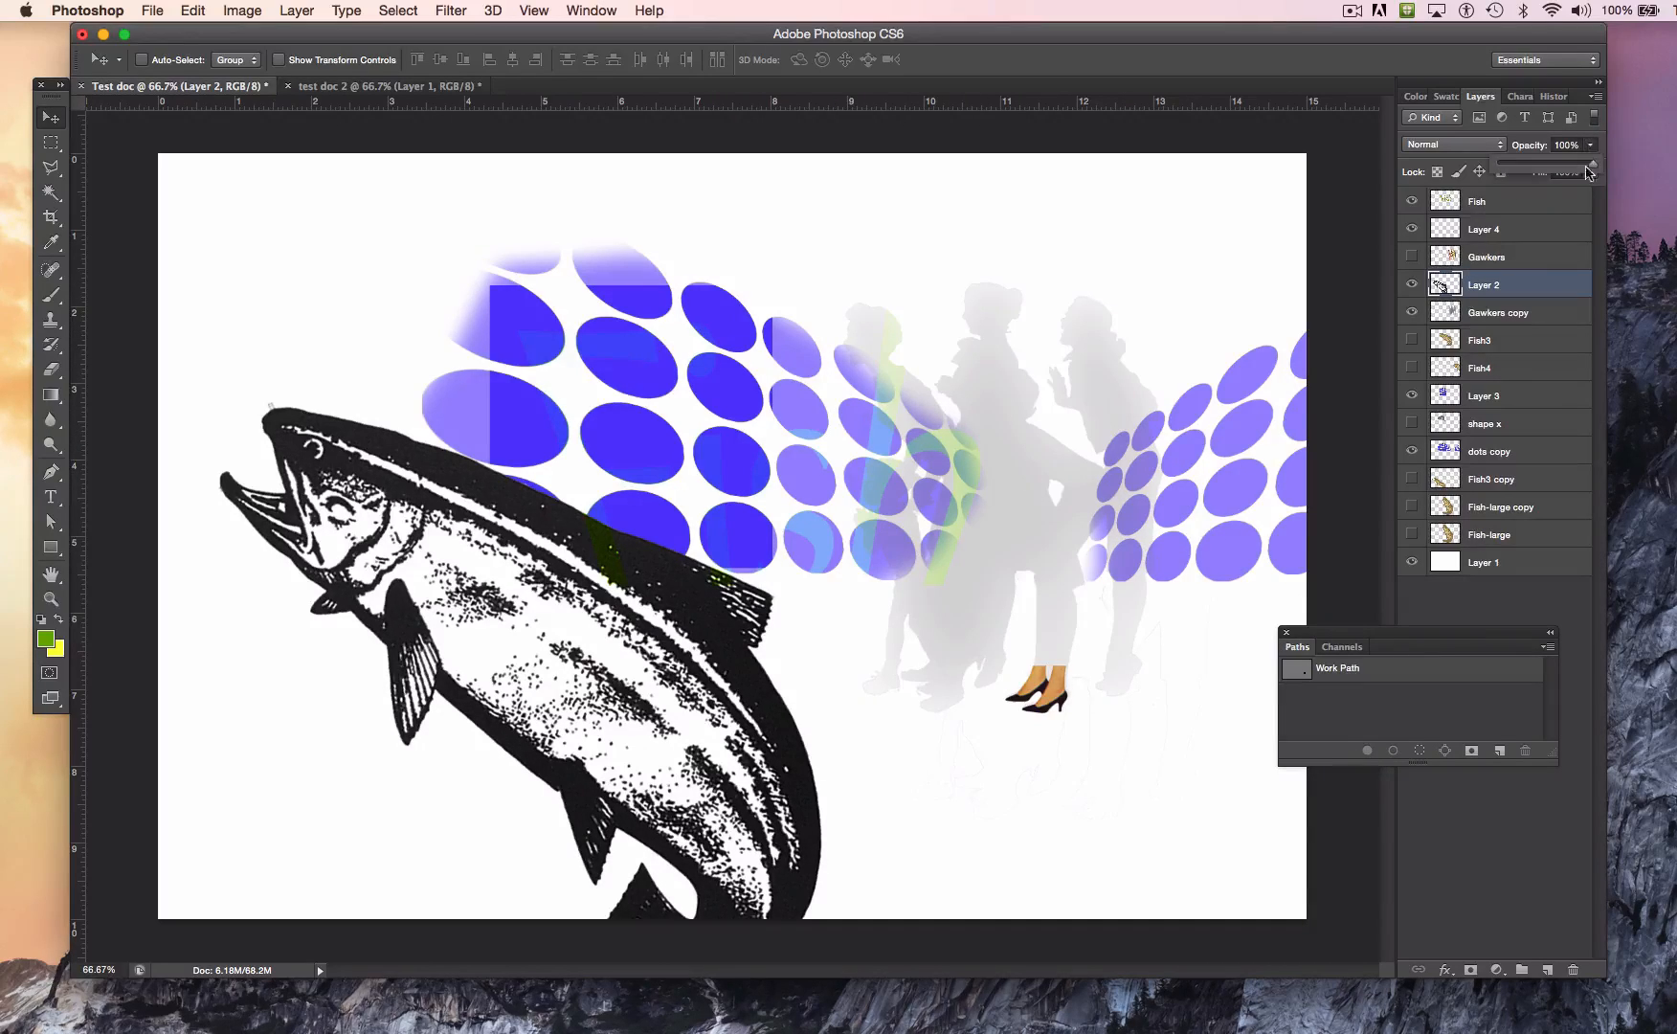
left_click_drag(1595, 175, 1518, 174)
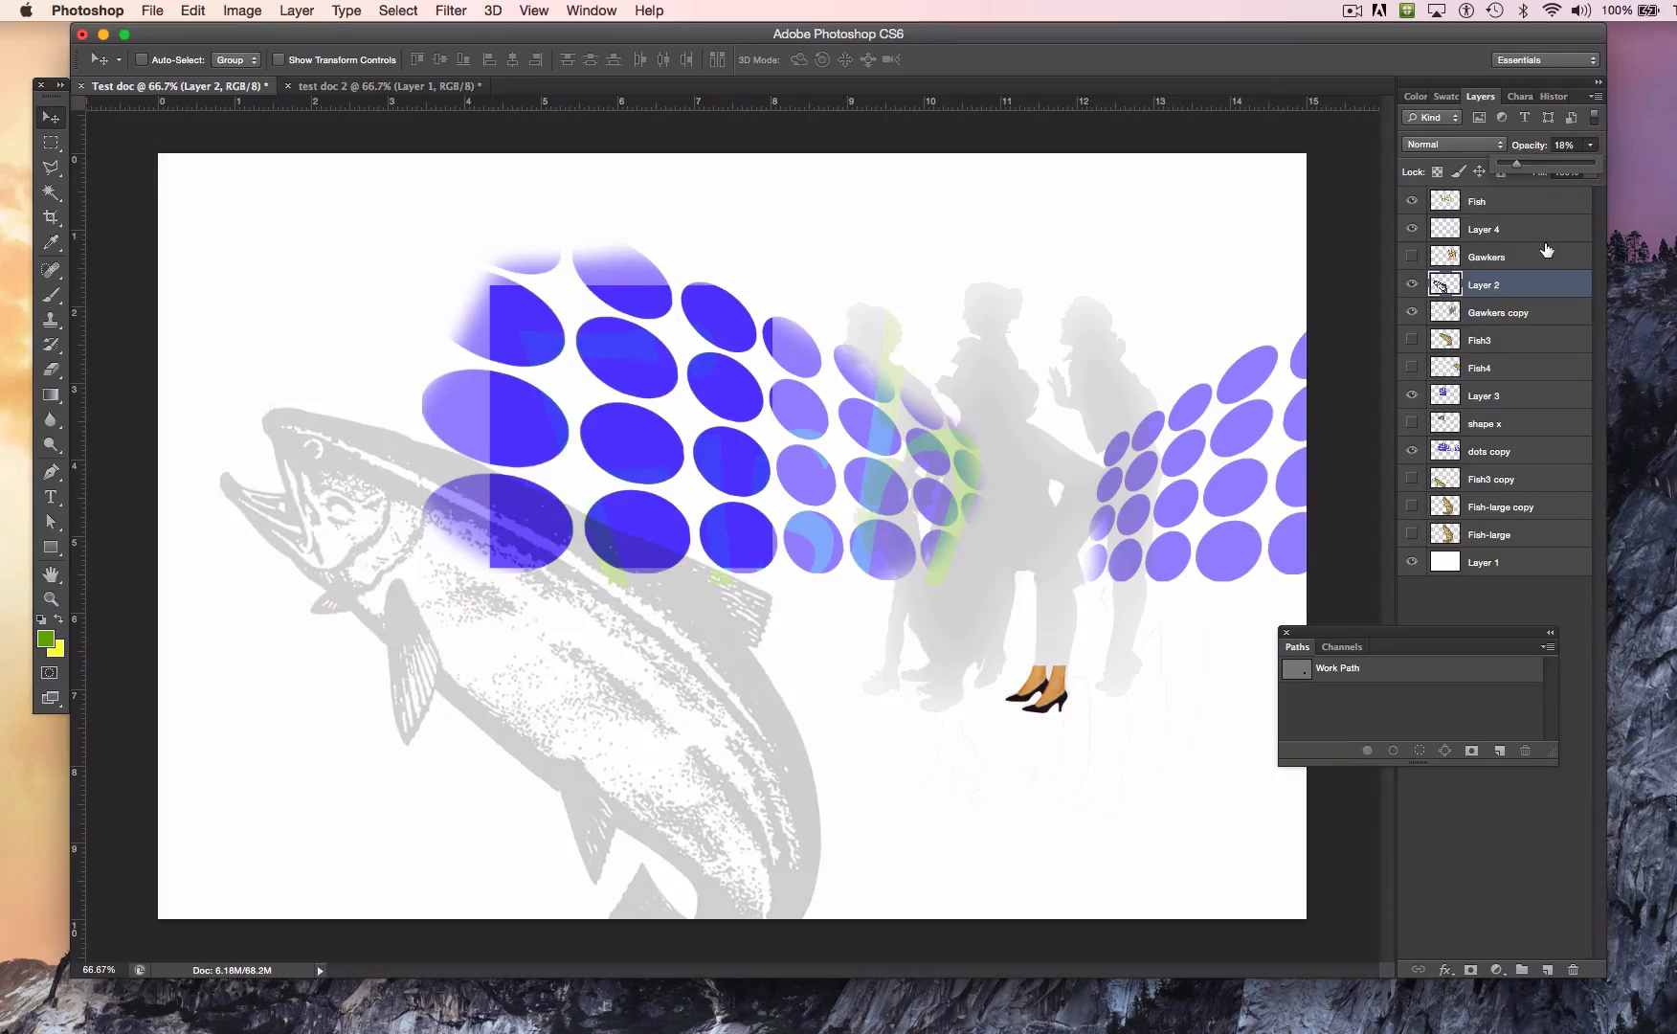
Step: Set the black-and-white fish layer's opacity to 100% and hide the dots copy layer
left_click_drag(1518, 174, 1624, 173)
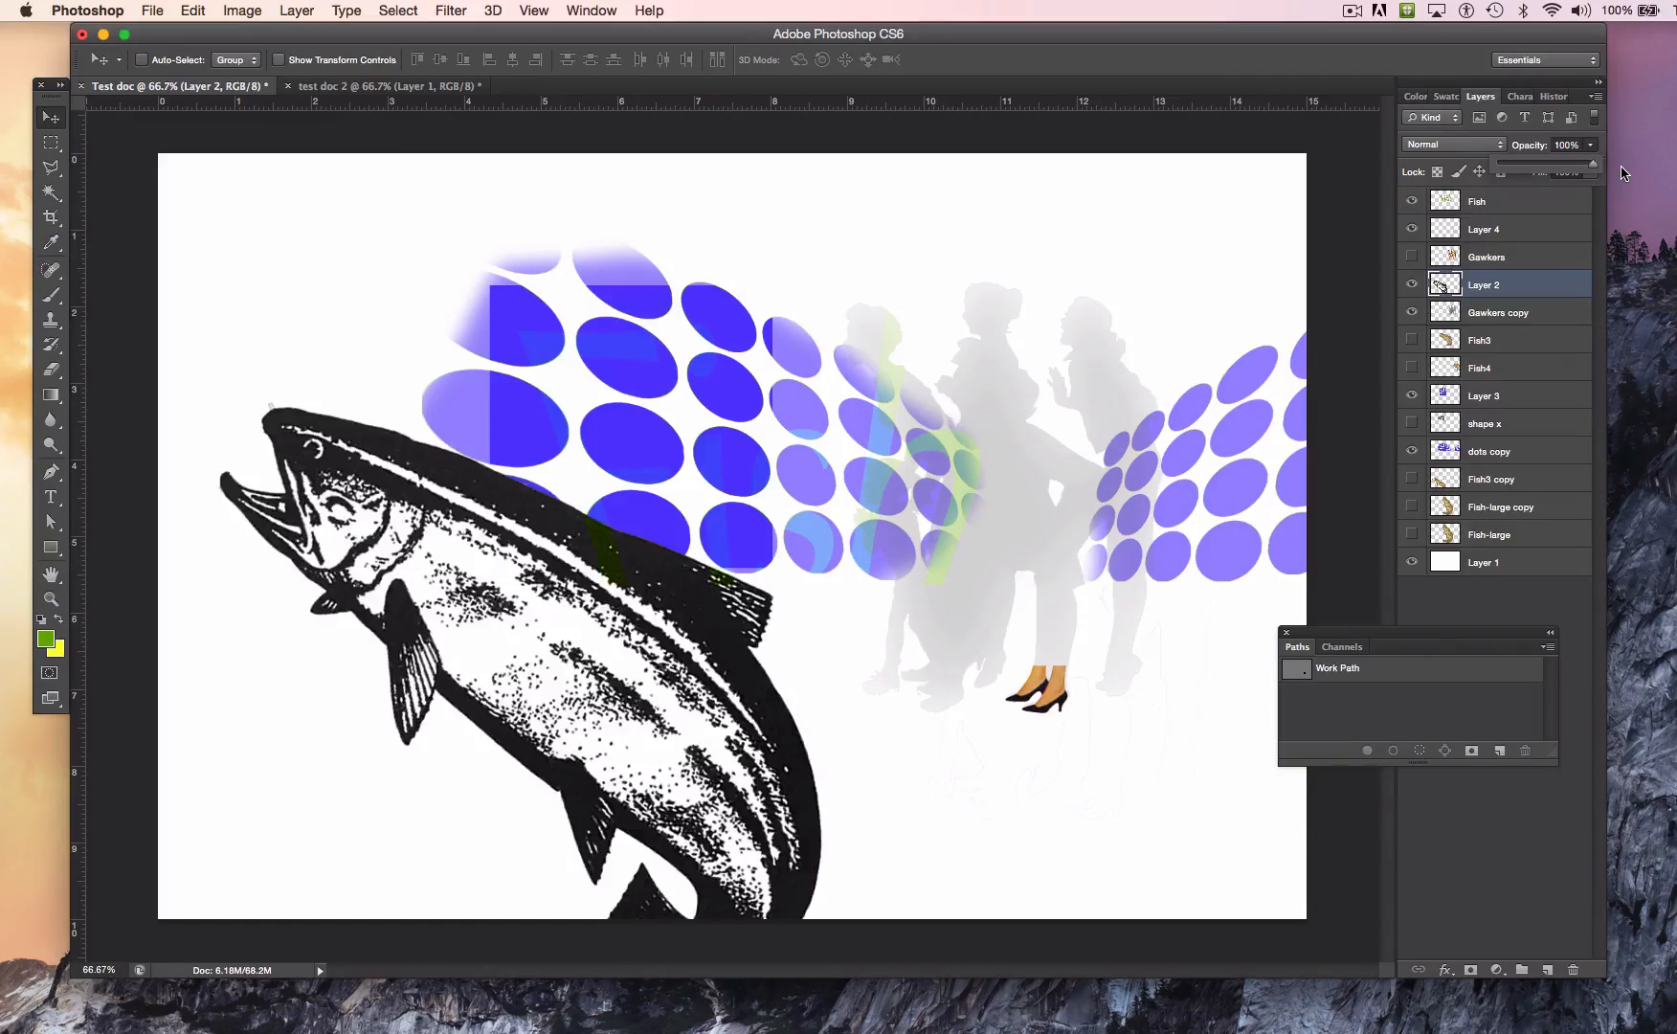
left_click(1475, 452)
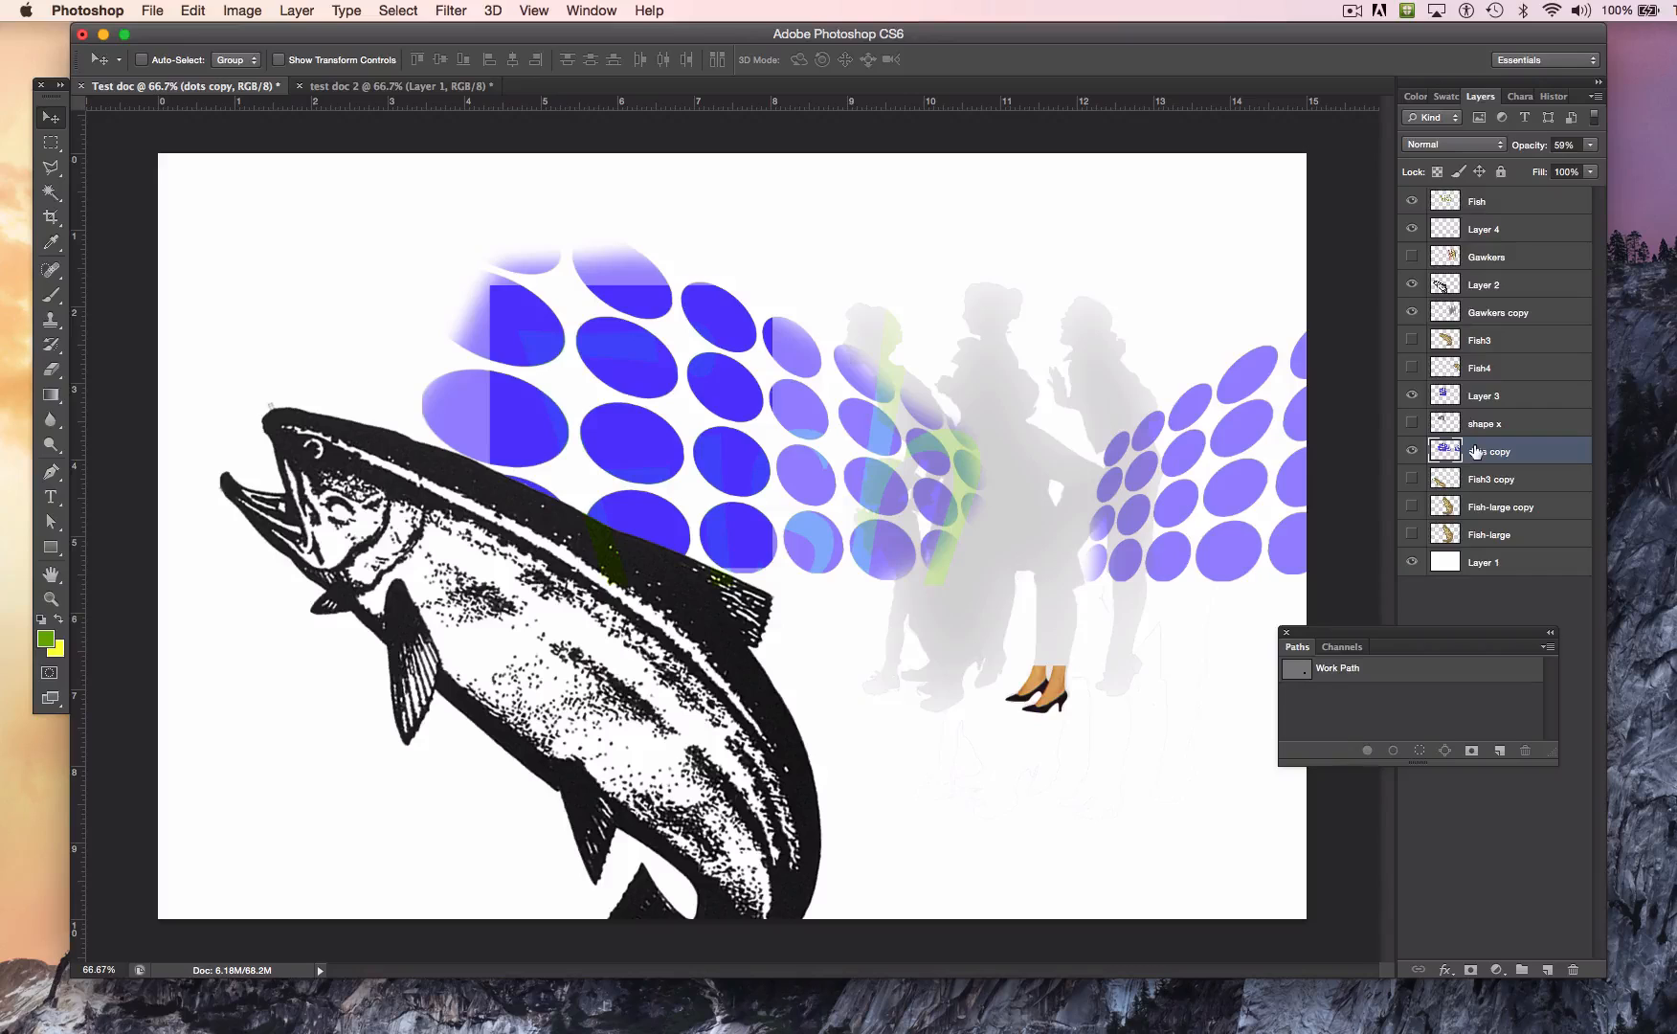
left_click(1412, 451)
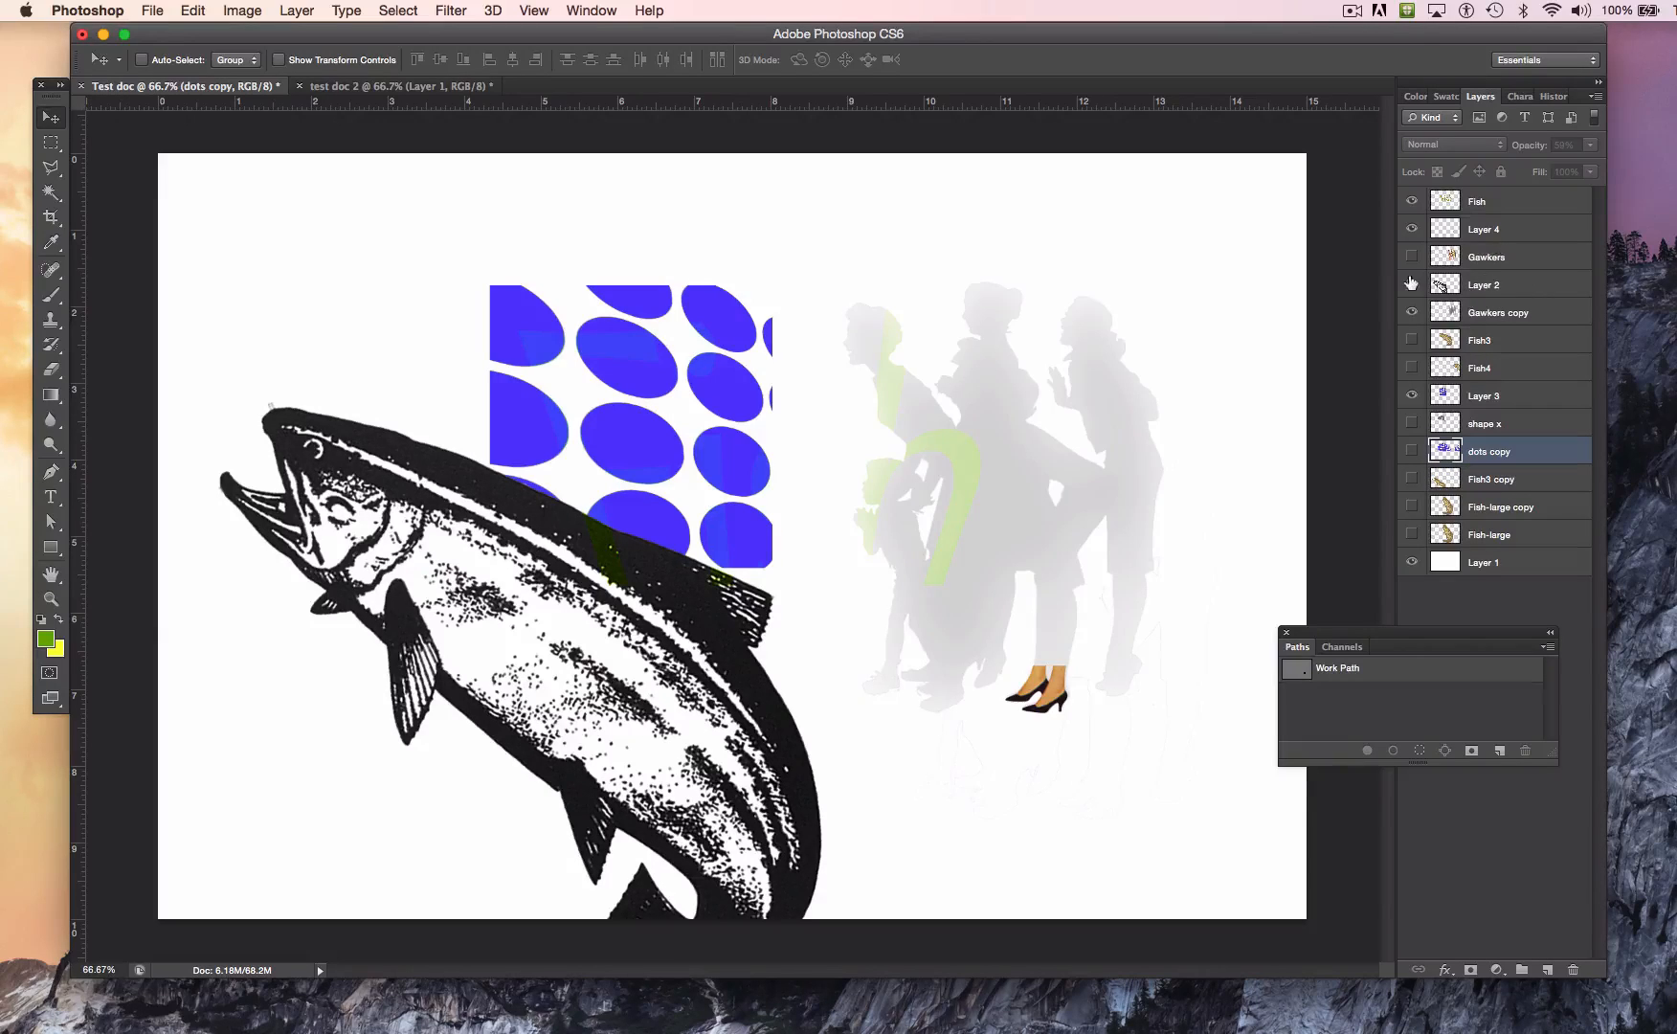
Step: Fade the black-and-white fish on Layer 2 by lowering its layer opacity to 13%
left_click(1468, 279)
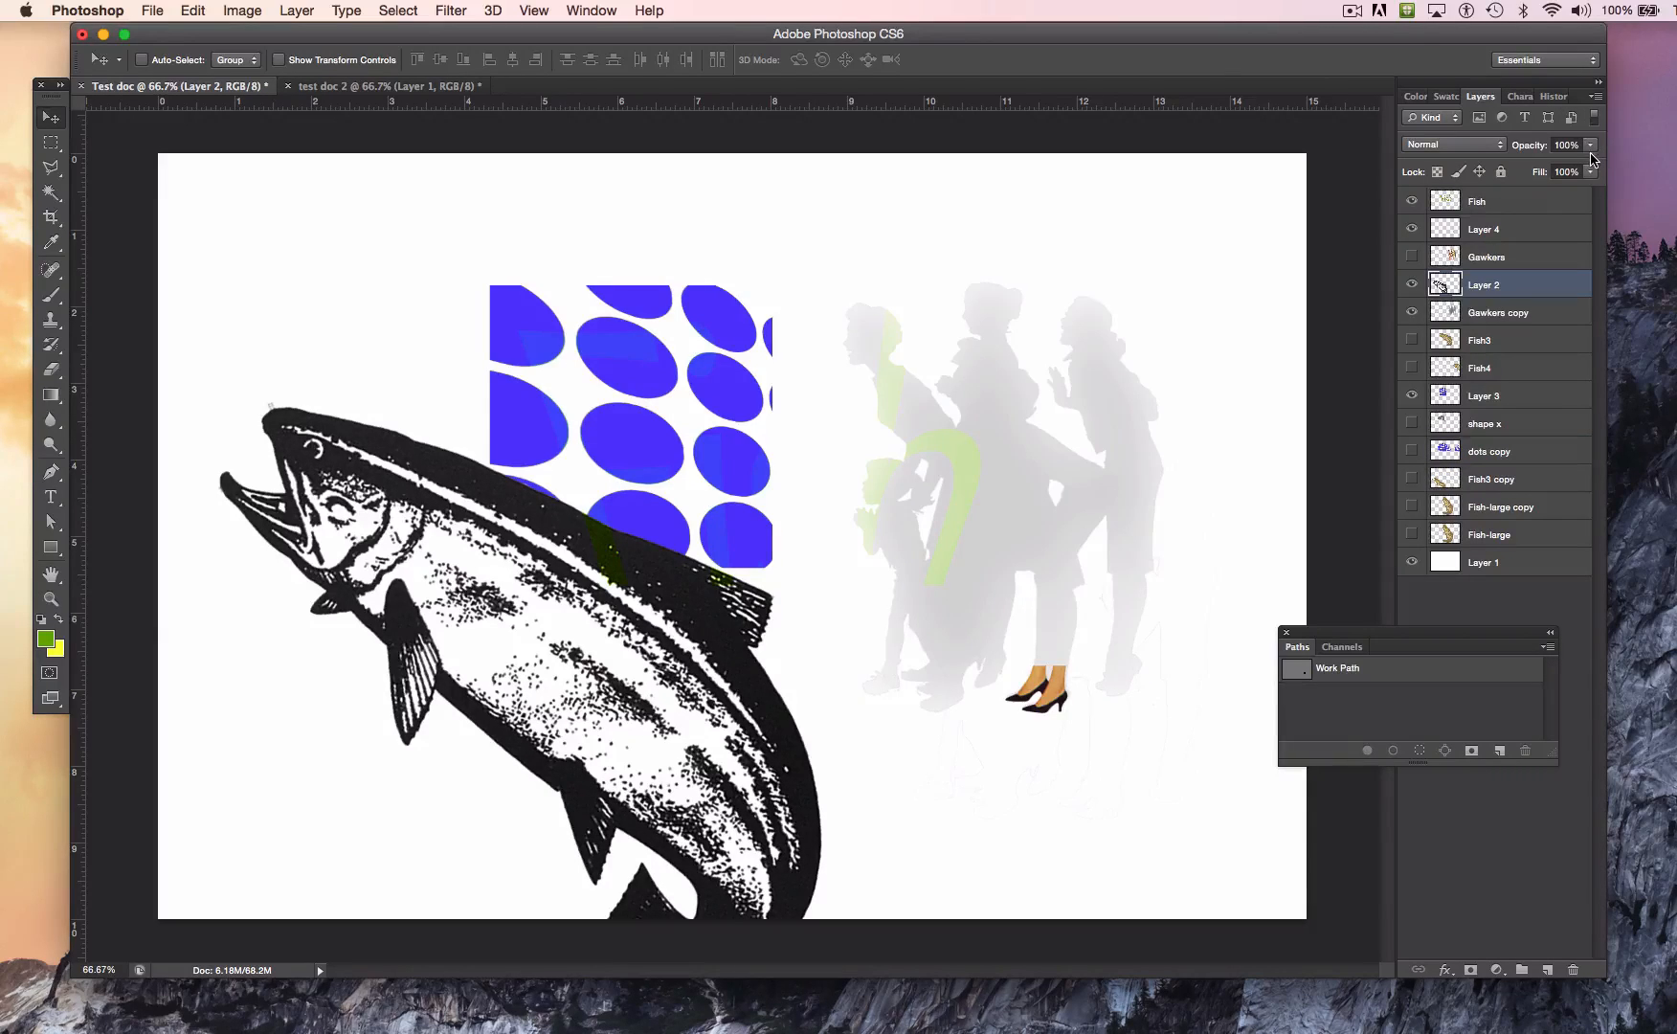
left_click(1590, 146)
left_click_drag(1586, 176, 1513, 173)
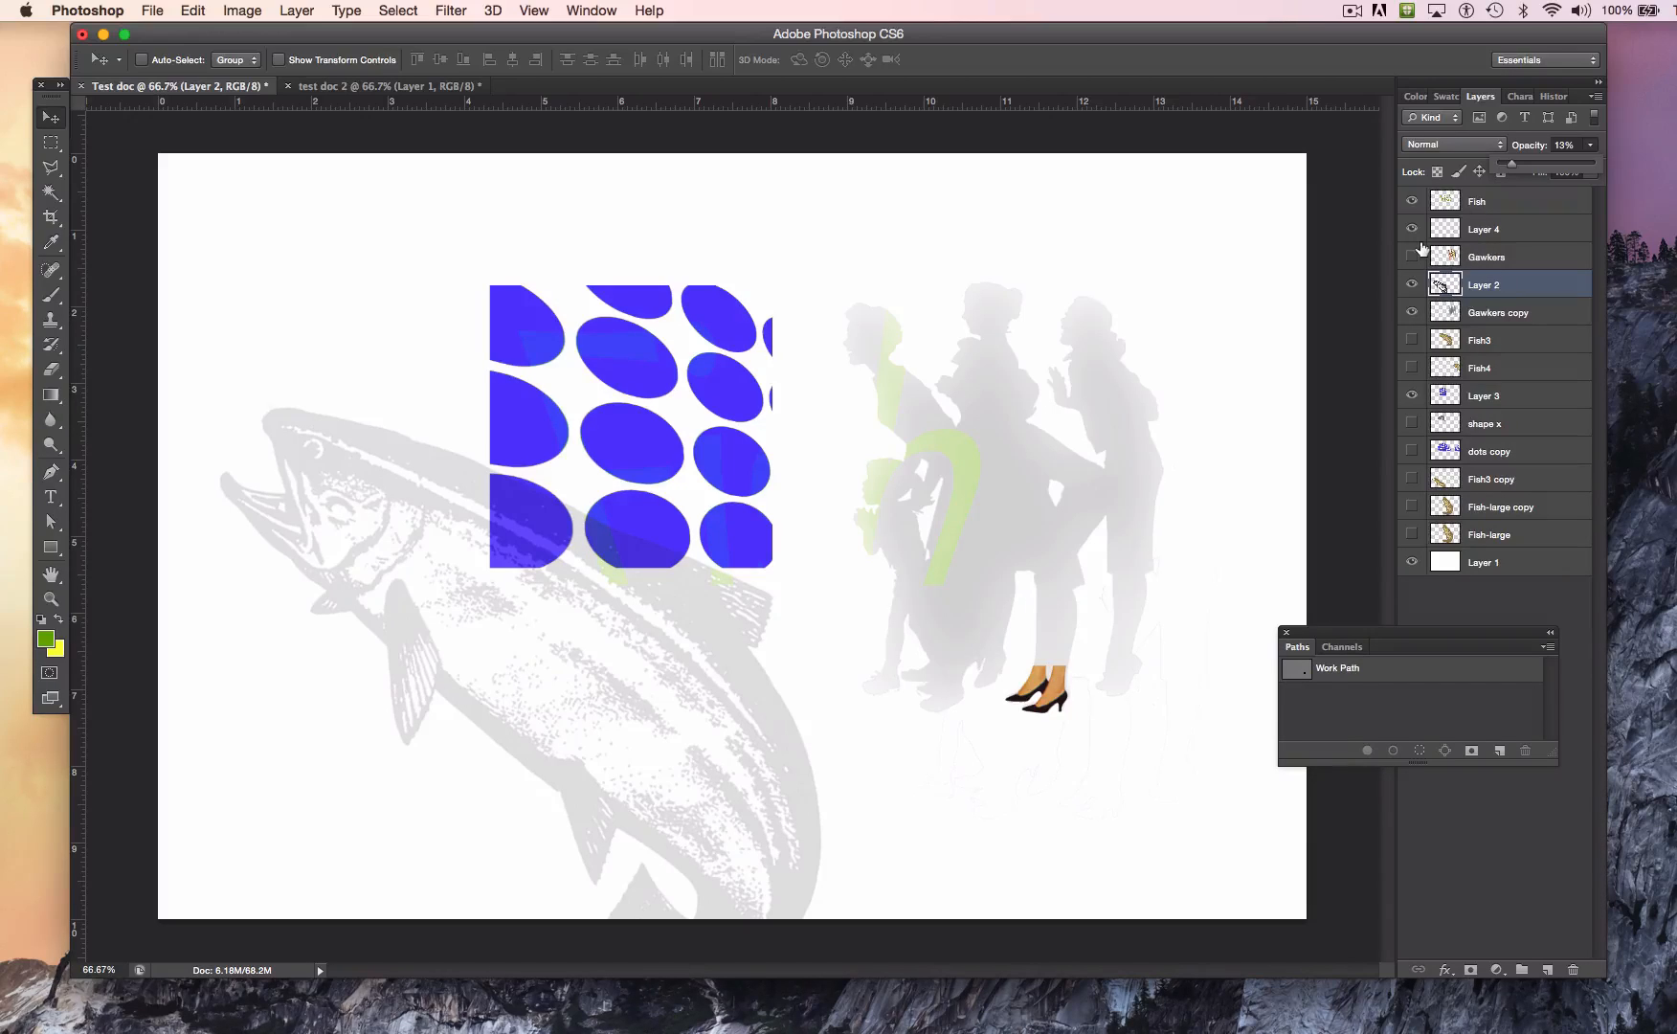
Step: Rename Layer 4, which holds the high-heeled shoes, as feet
left_click(1455, 235)
left_click(1455, 235)
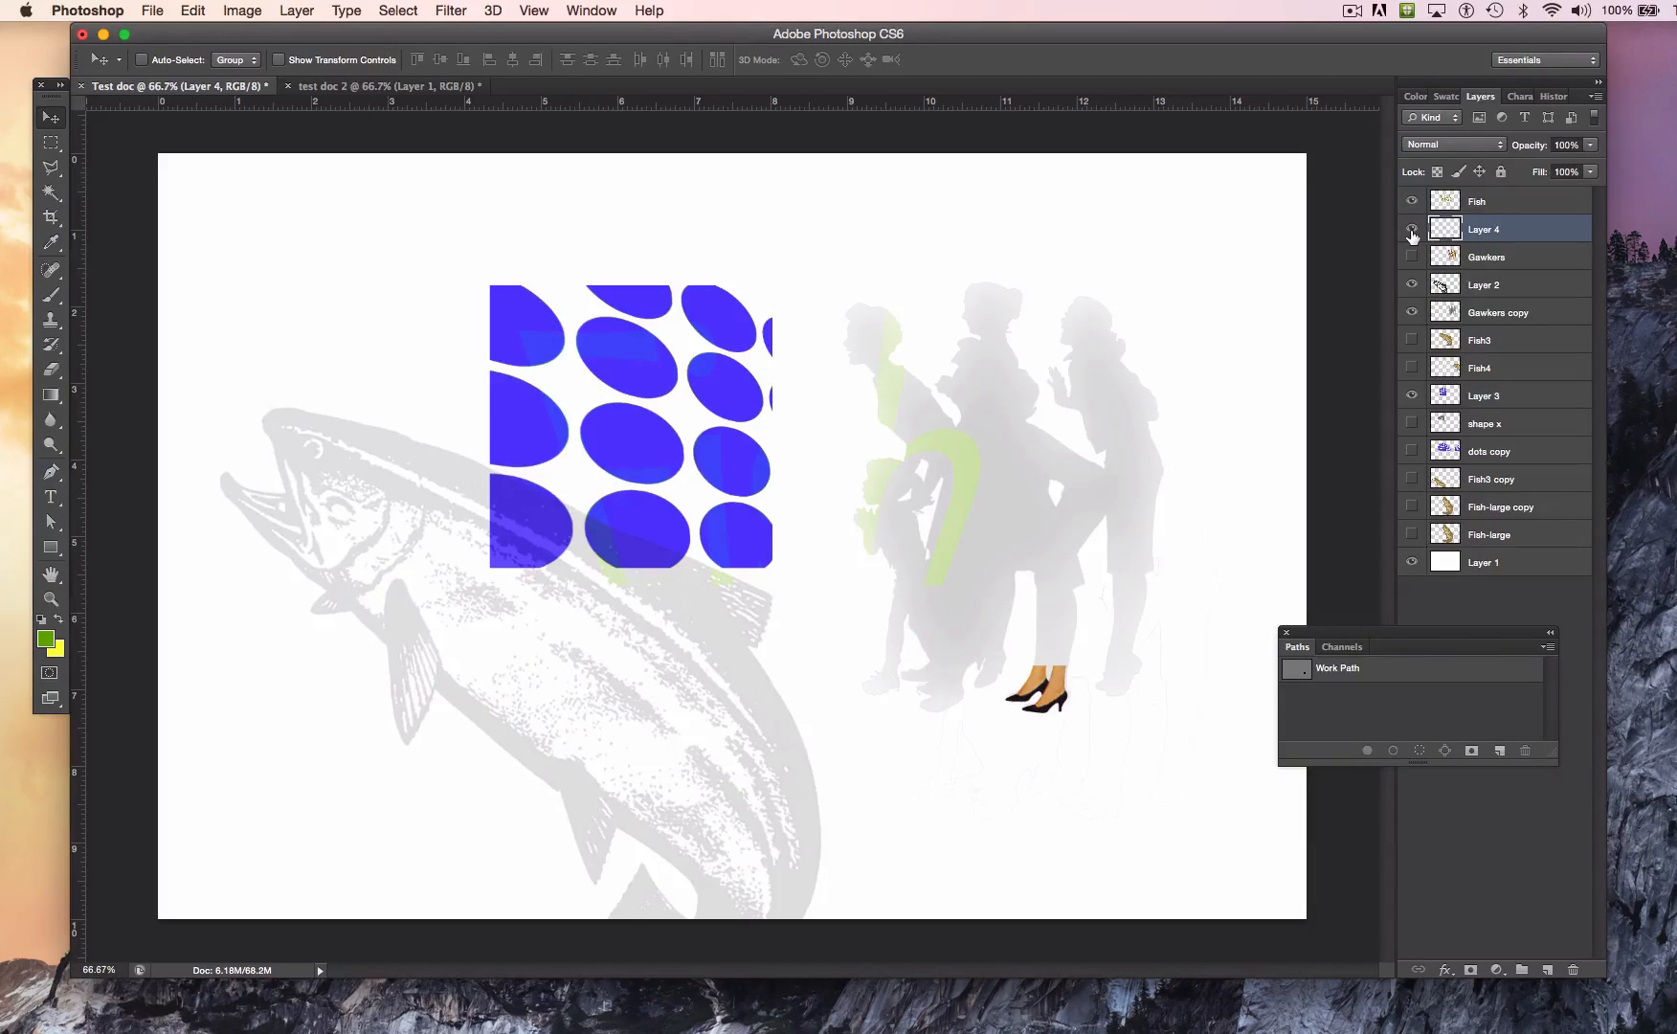
double_click(1489, 230)
type("feet")
key("Return")
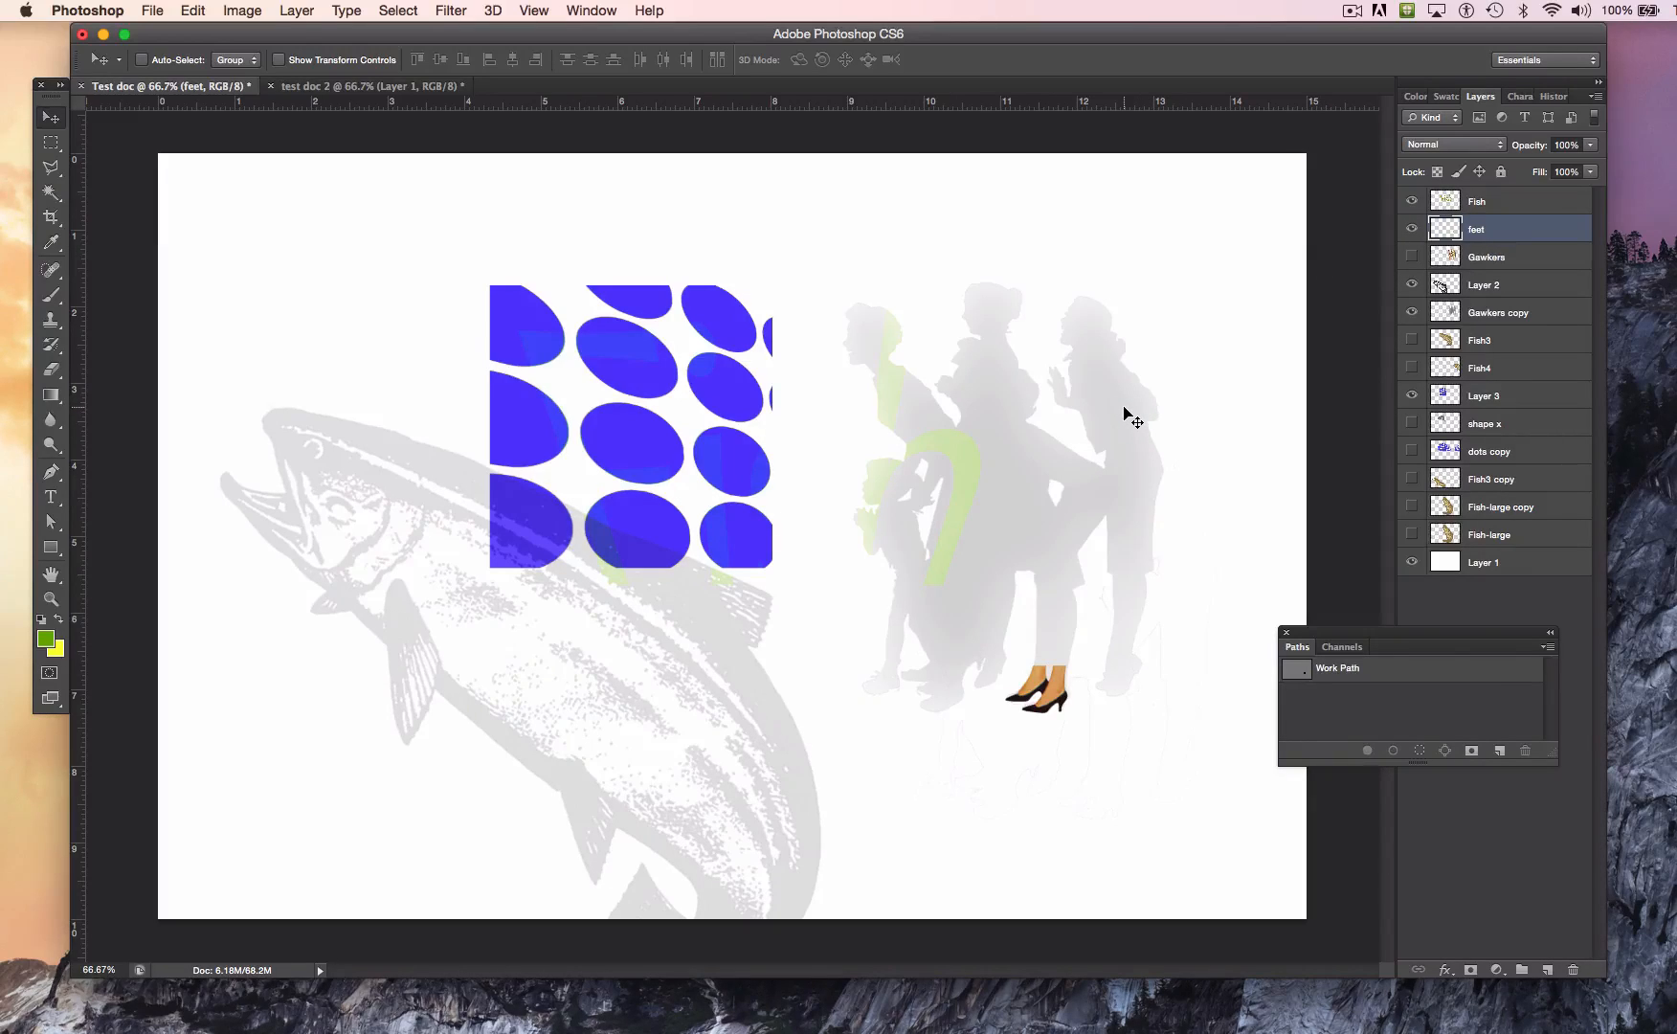
Step: Scale up the feet and Gawkers copy layers together with Free Transform, and reposition them lower beside the fish
left_click(1499, 315)
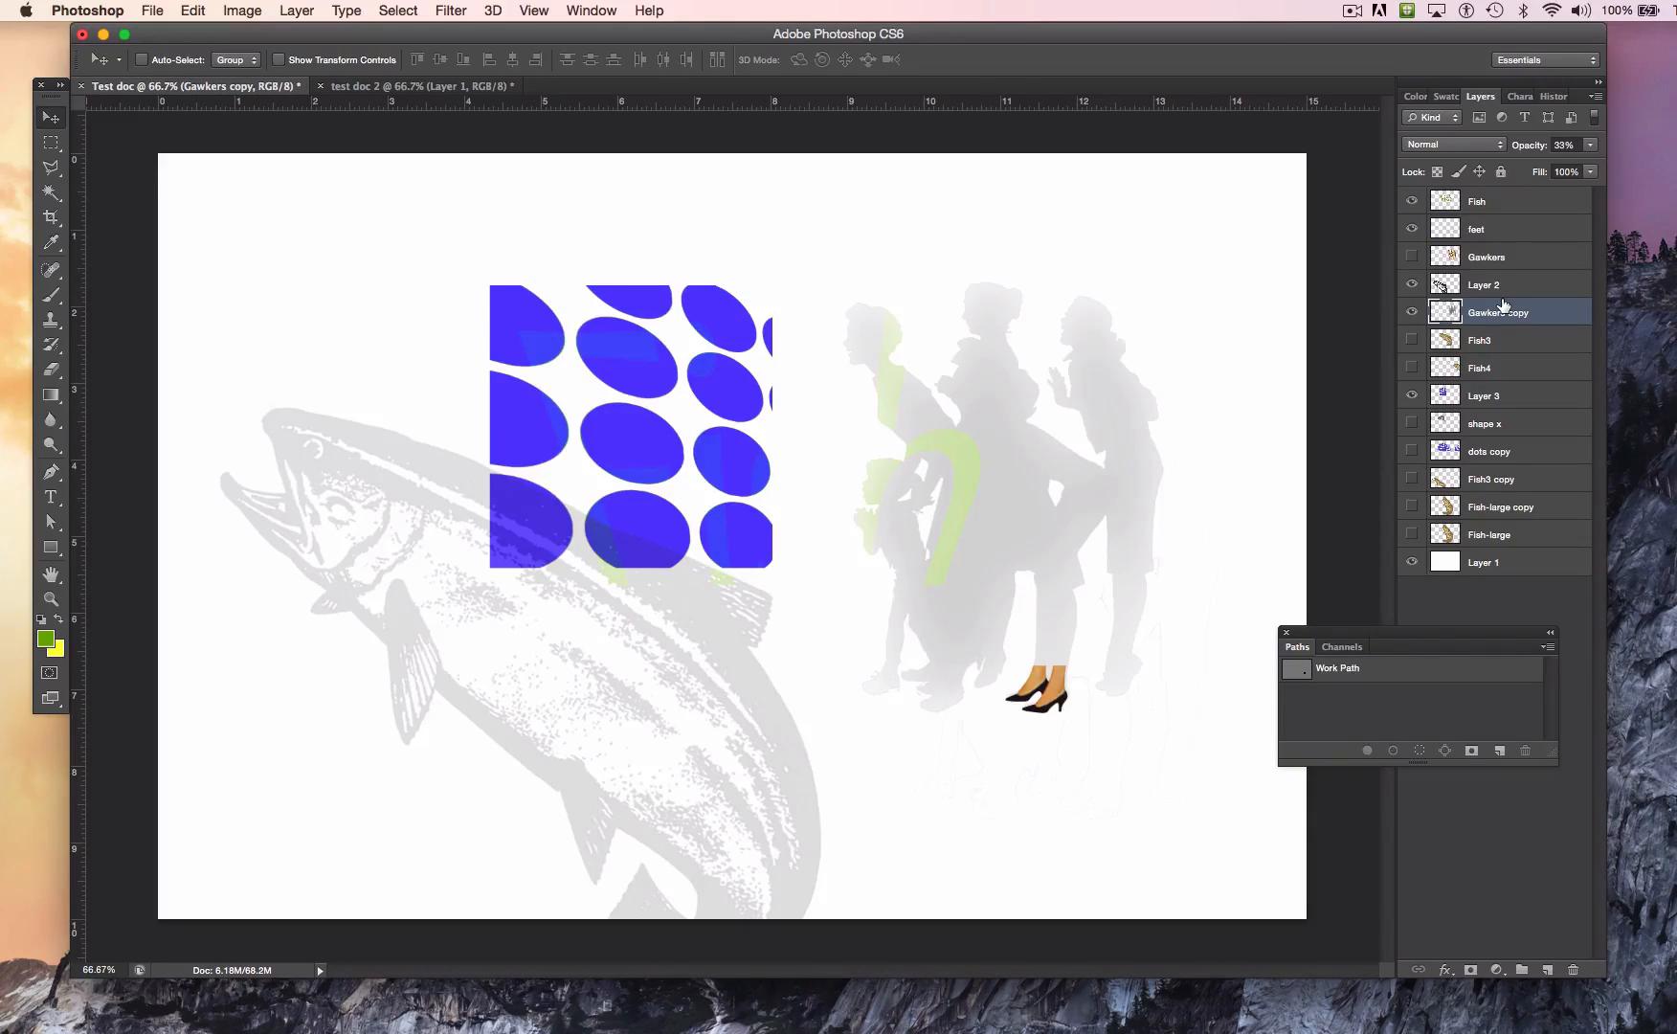
left_click(1477, 231, "super")
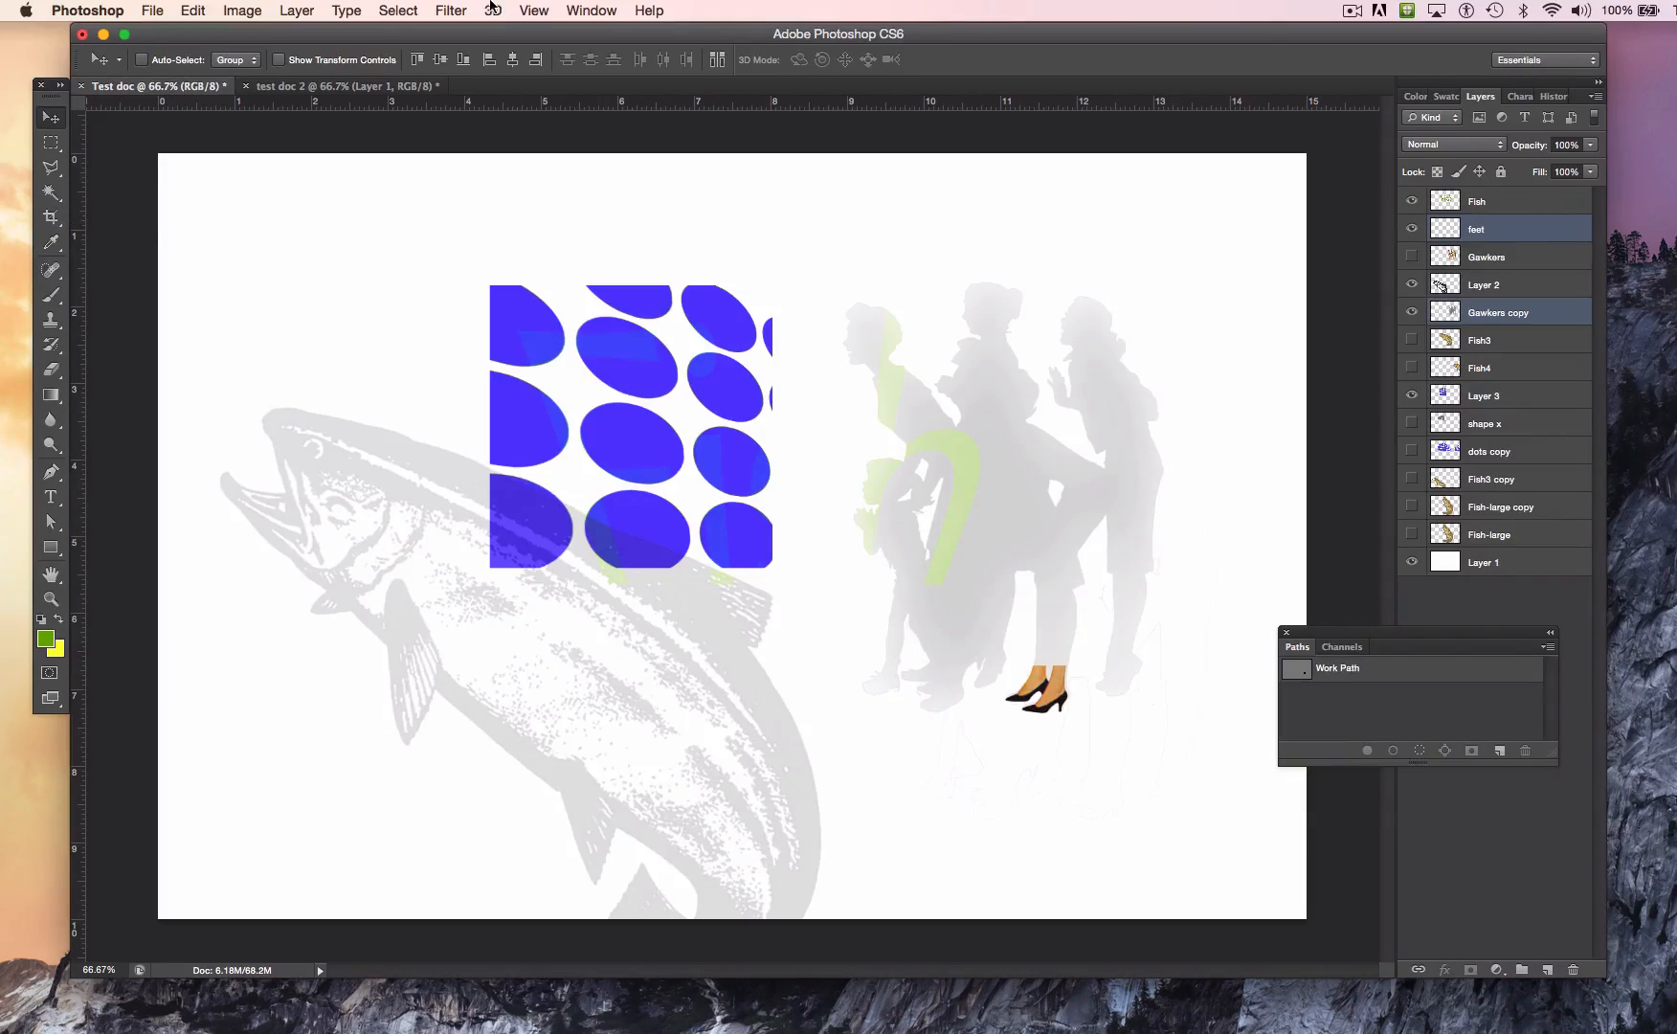
left_click(240, 11)
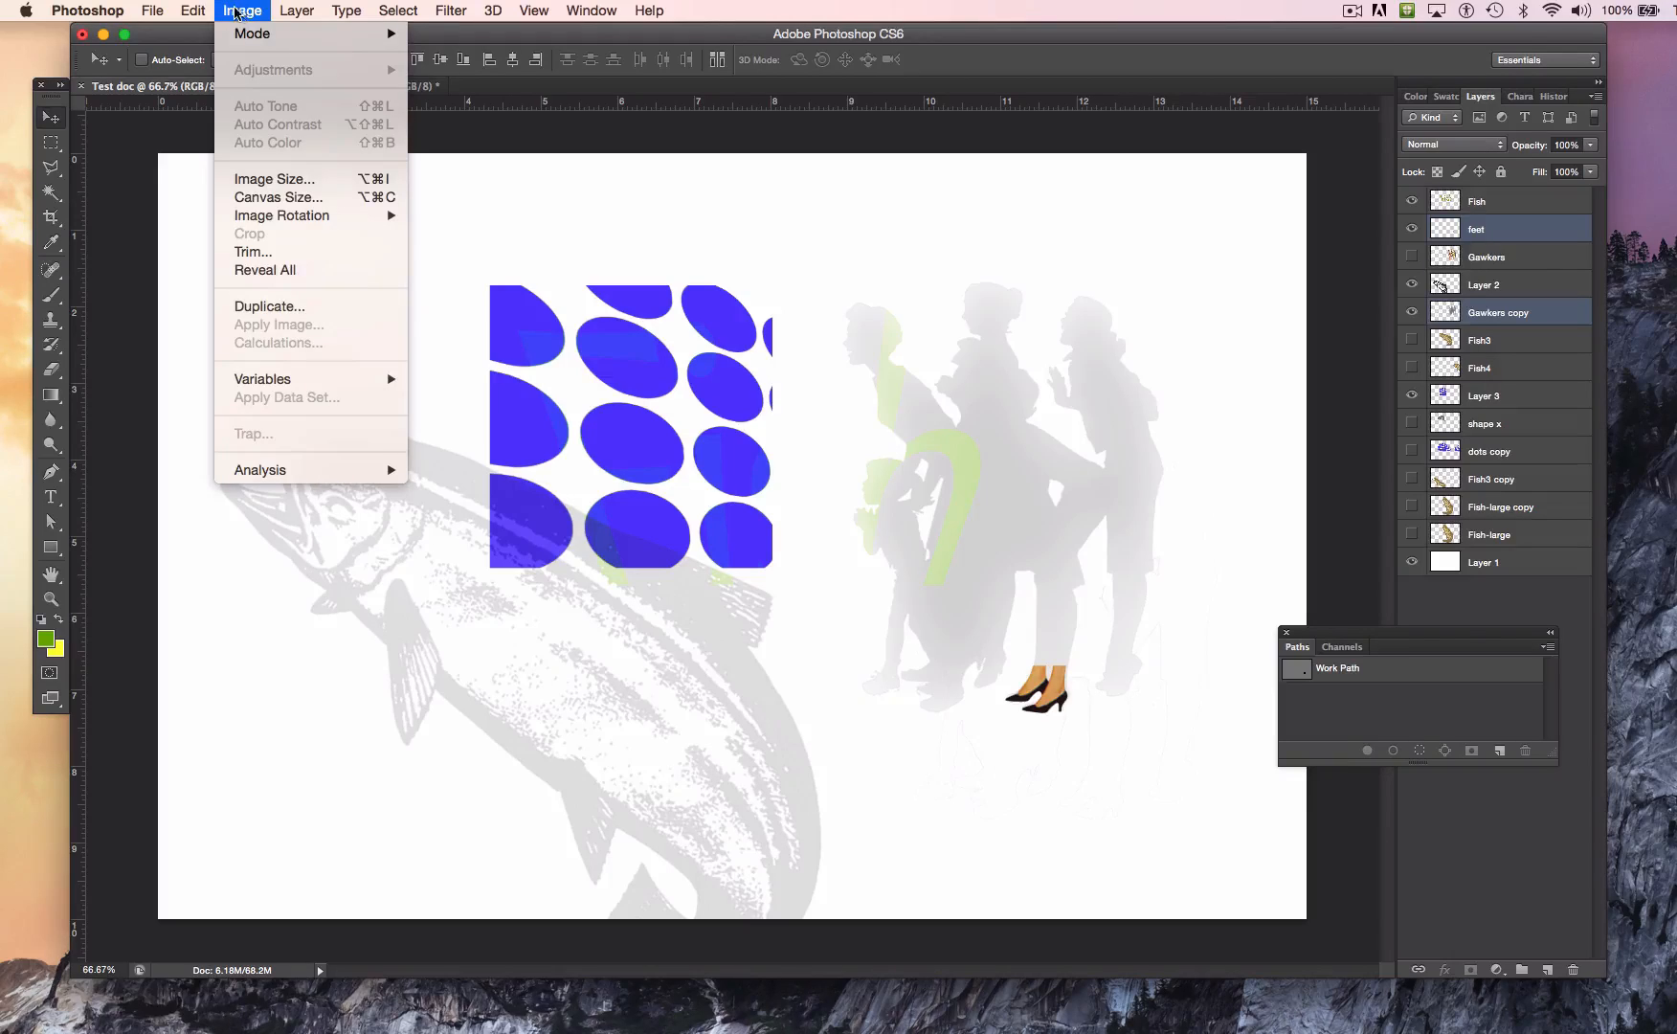
mouse_move(193, 12)
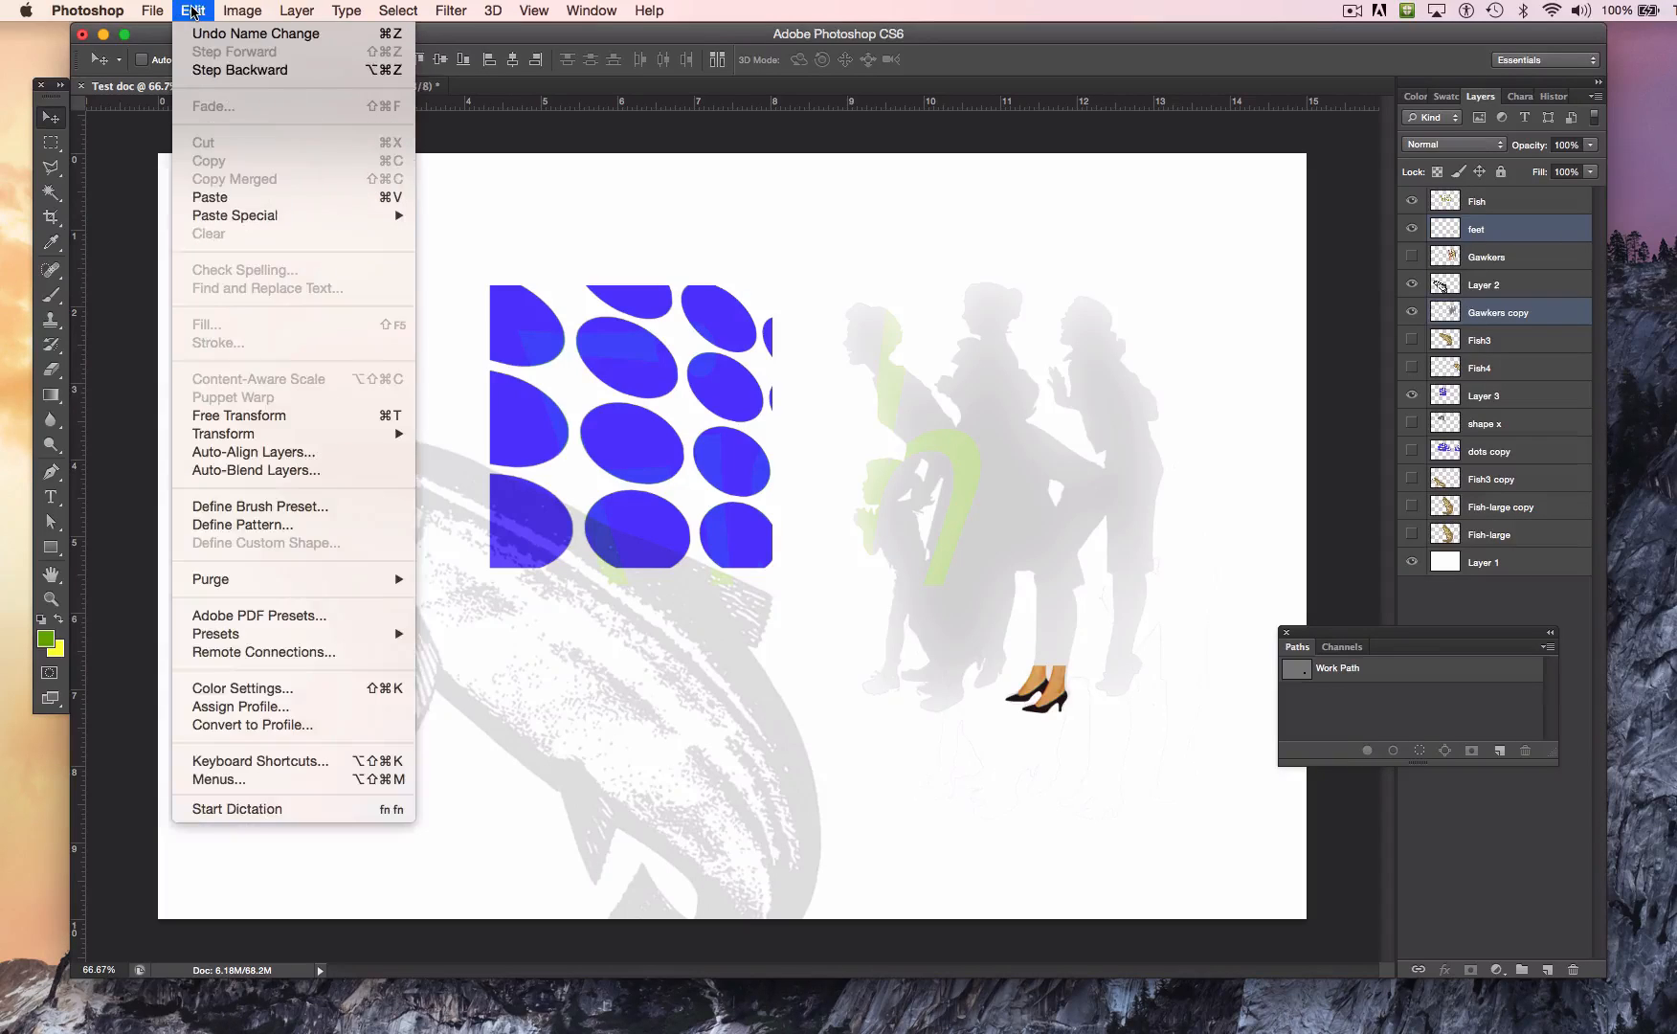
left_click(388, 422)
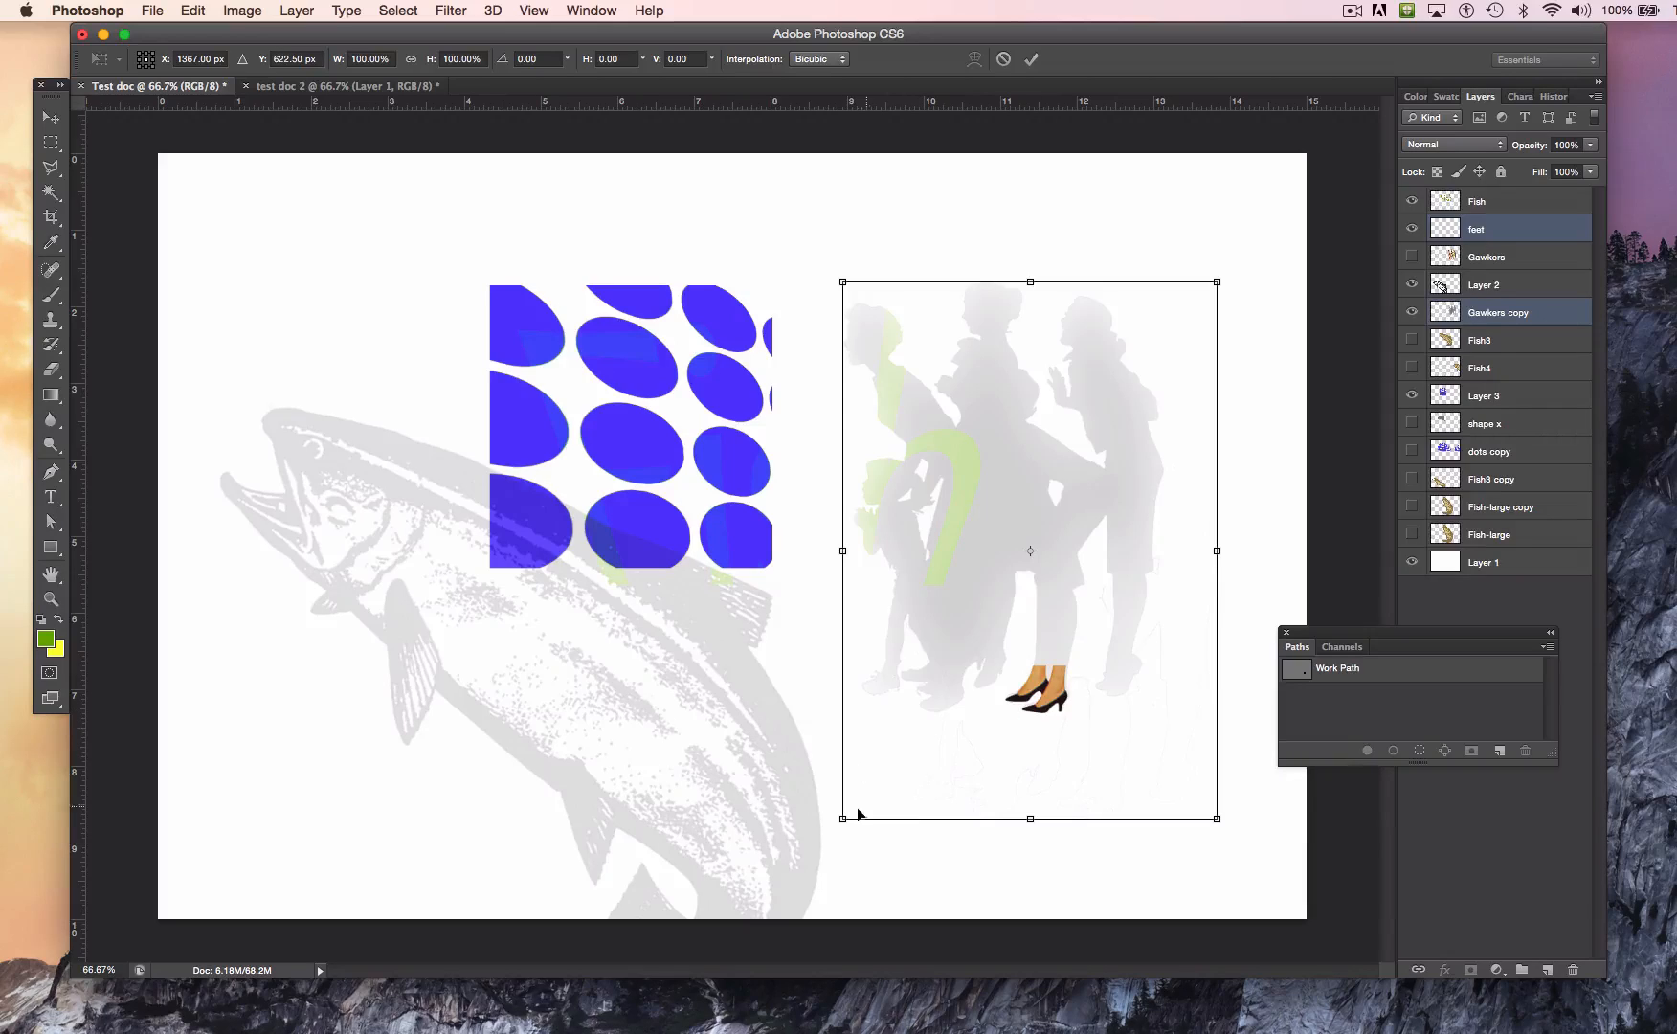
left_click_drag(841, 817, 714, 996)
left_click_drag(901, 721, 1014, 641)
left_click_drag(1068, 569, 1060, 600)
key("Return")
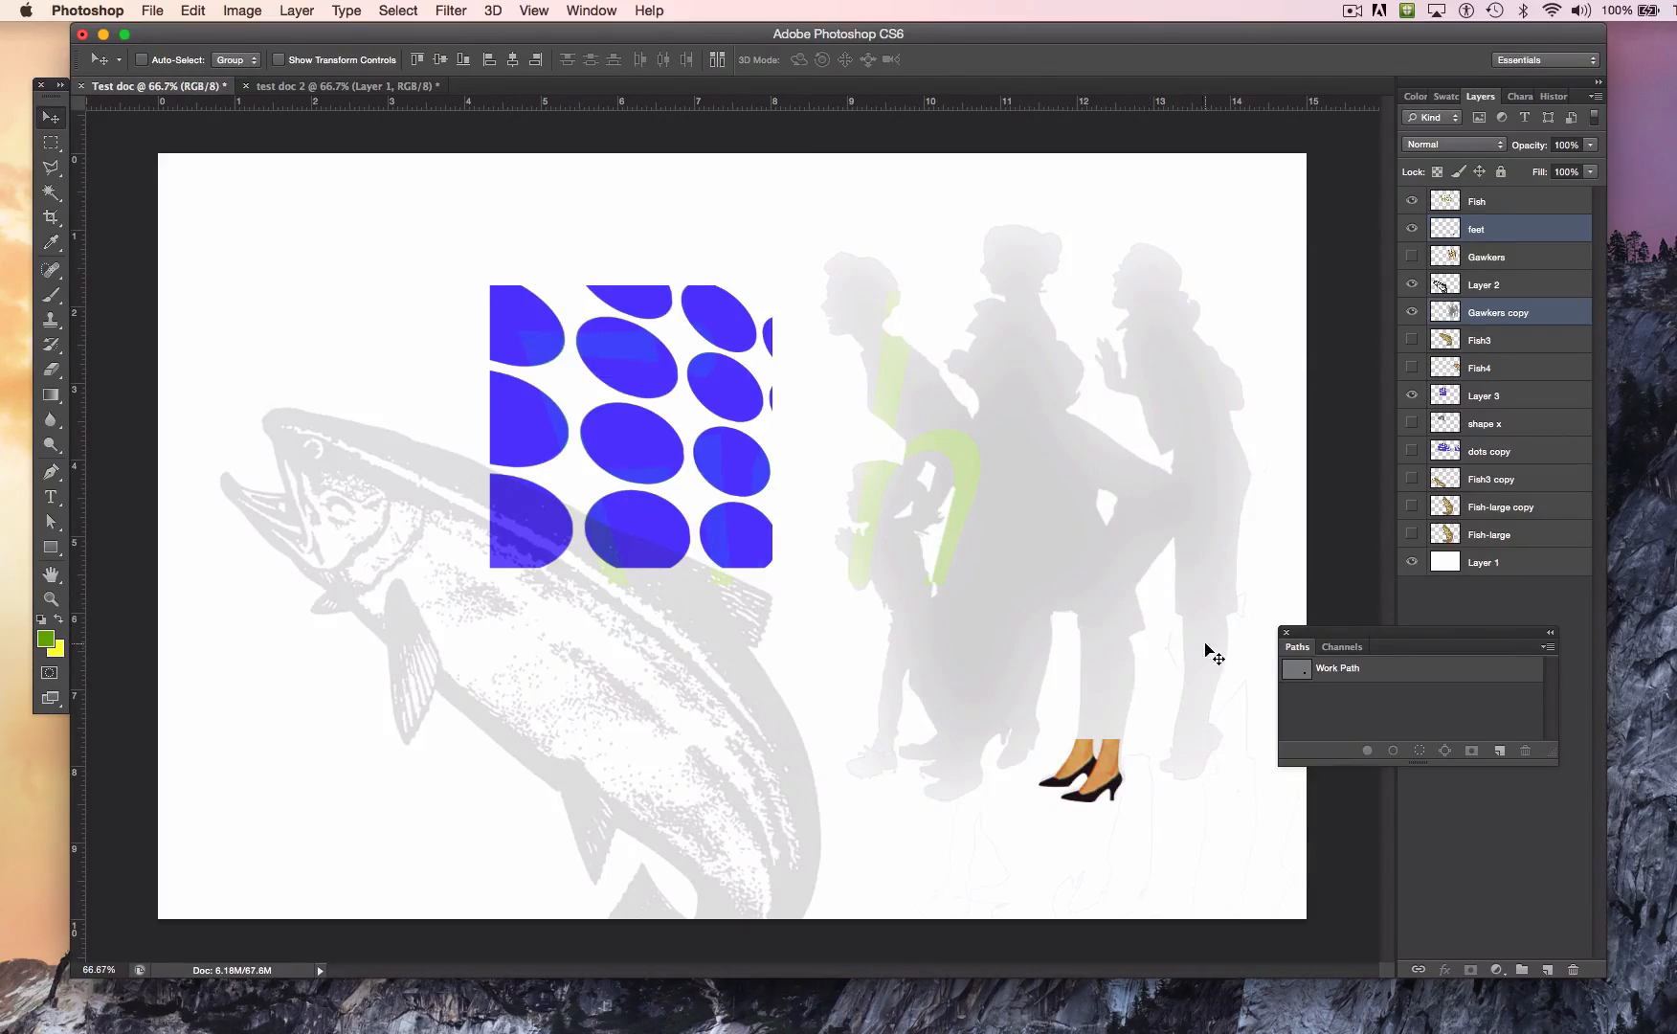
mouse_move(1038, 584)
left_mouse_down()
mouse_move(1020, 601)
mouse_move(1036, 600)
left_mouse_up()
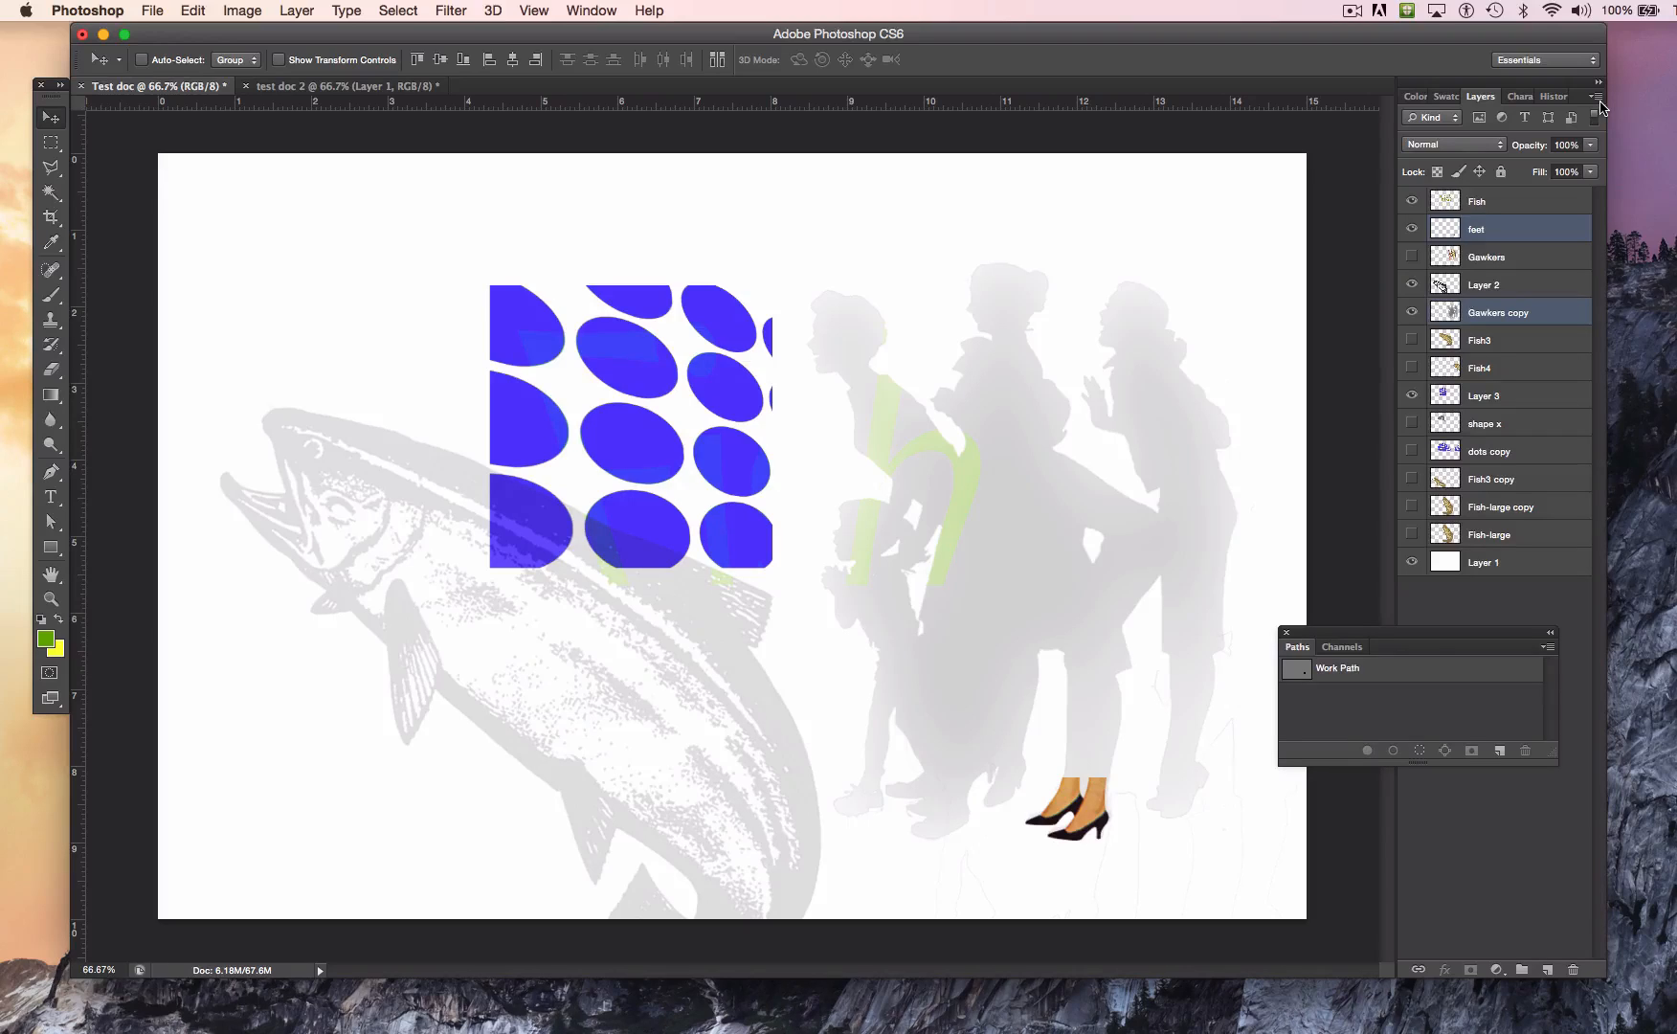
Step: Flatten the image and discard its hidden layers
left_click(1595, 96)
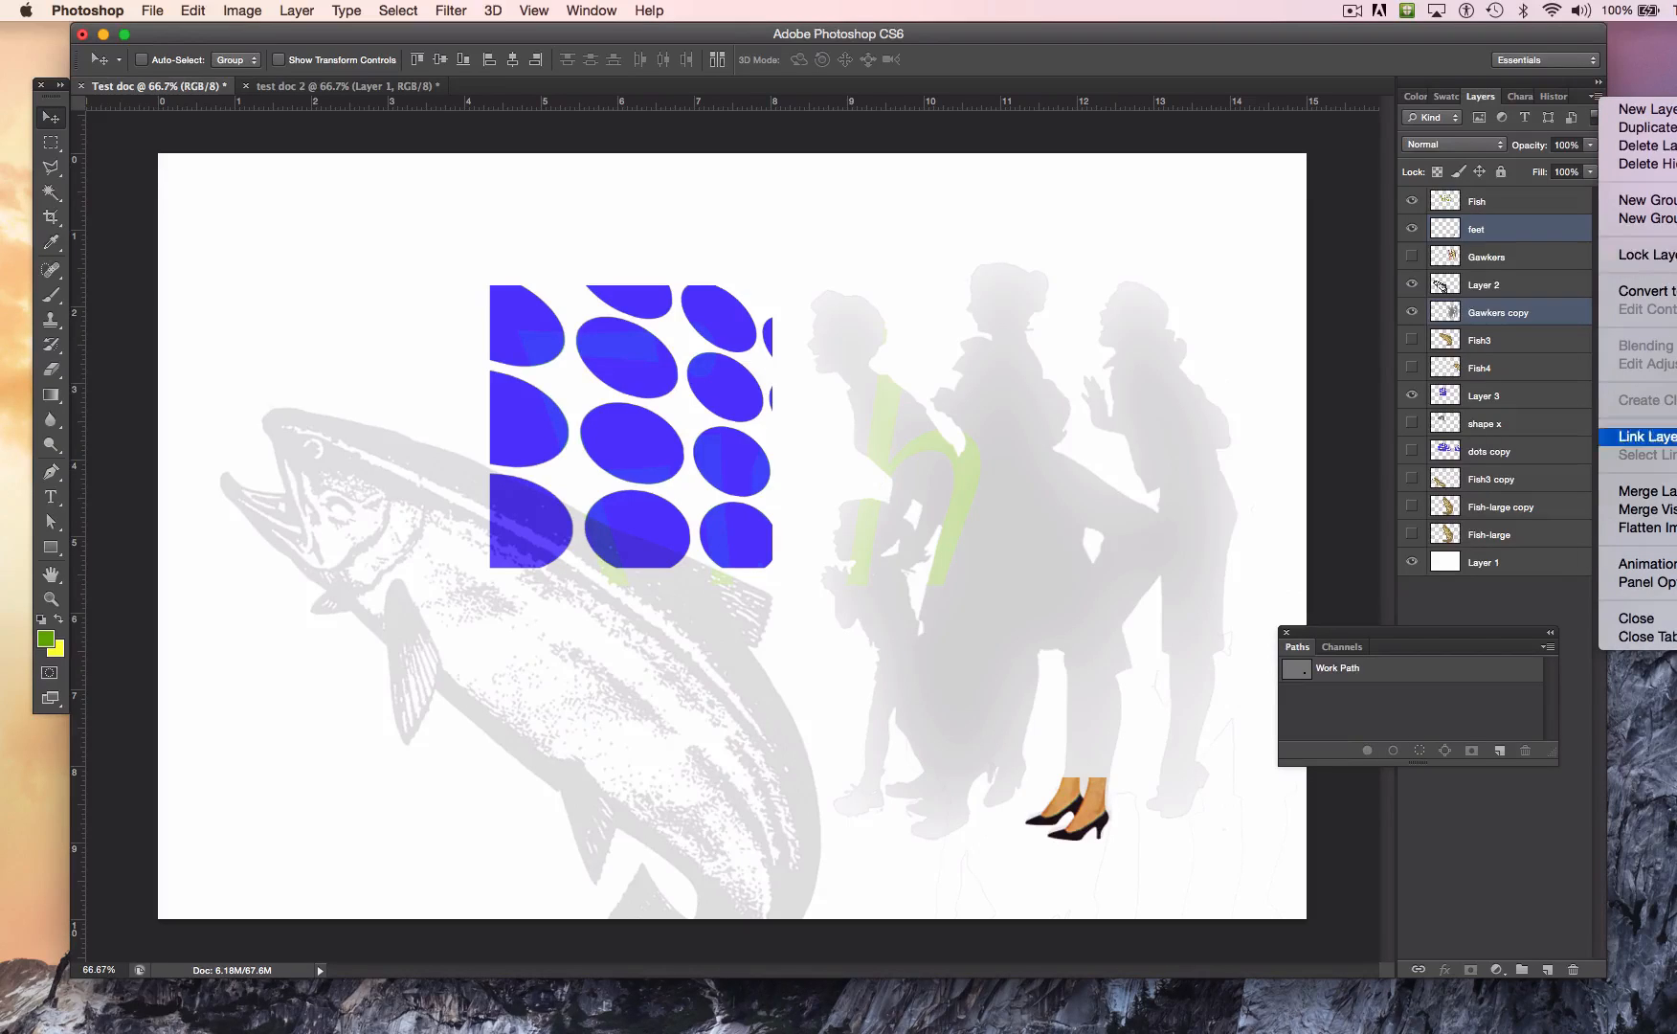
left_click(1646, 528)
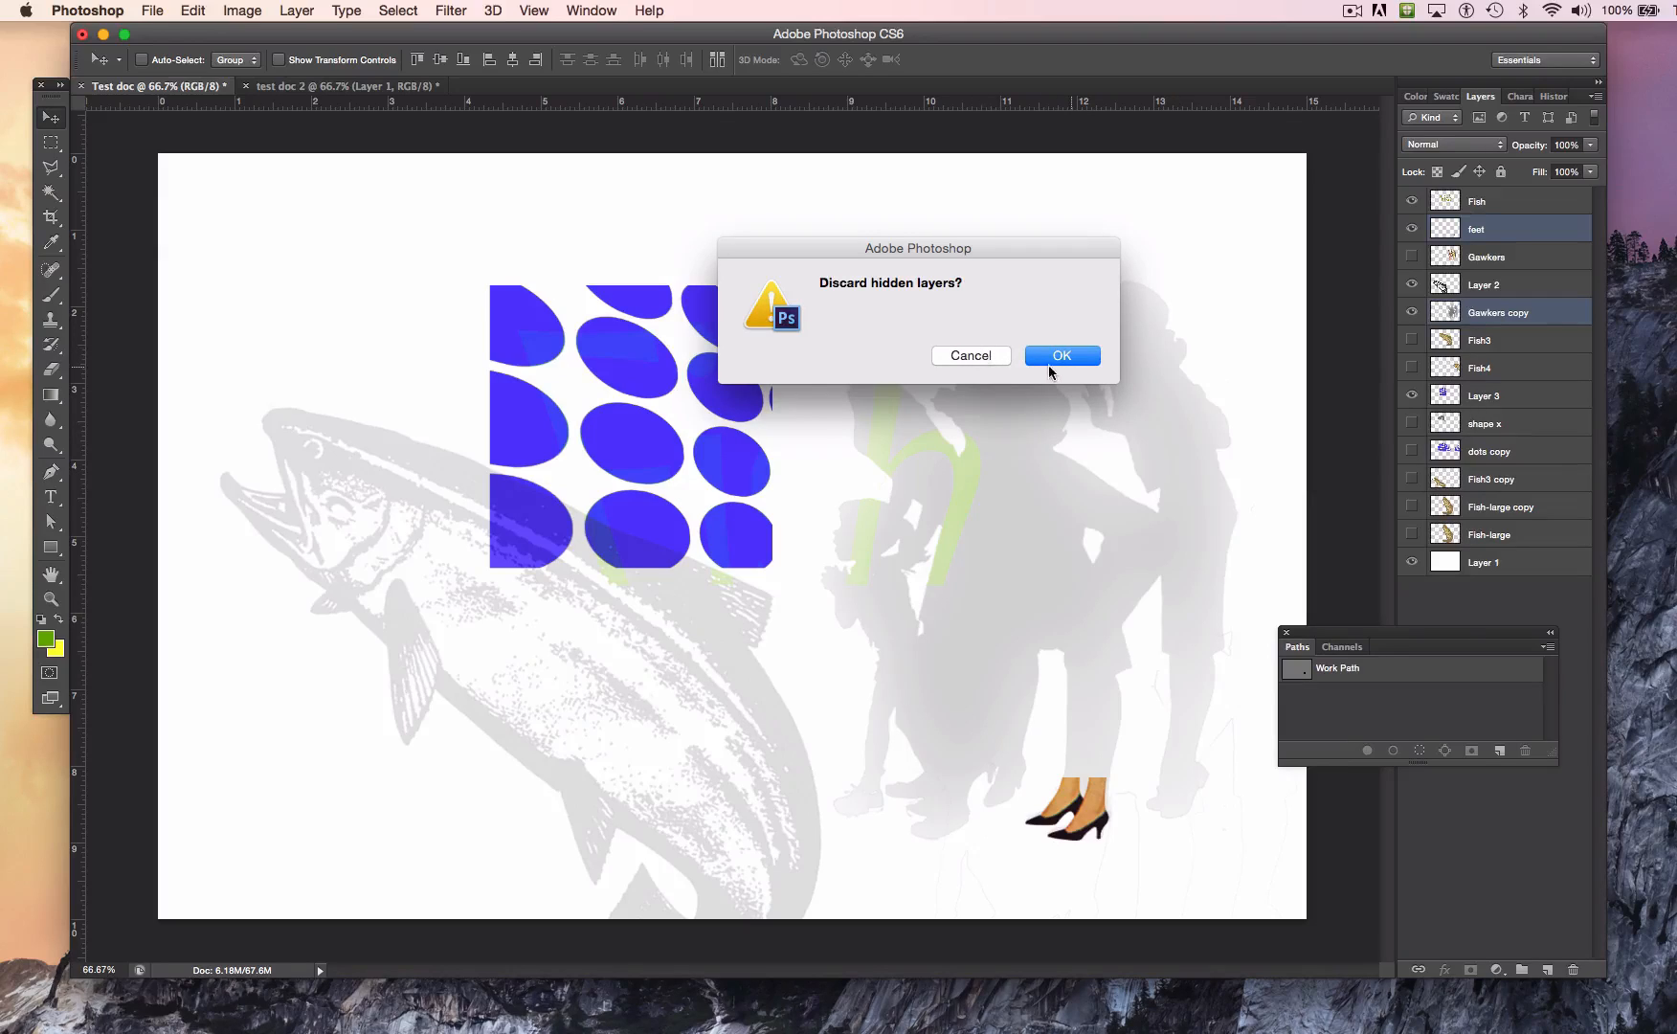
left_click(1058, 360)
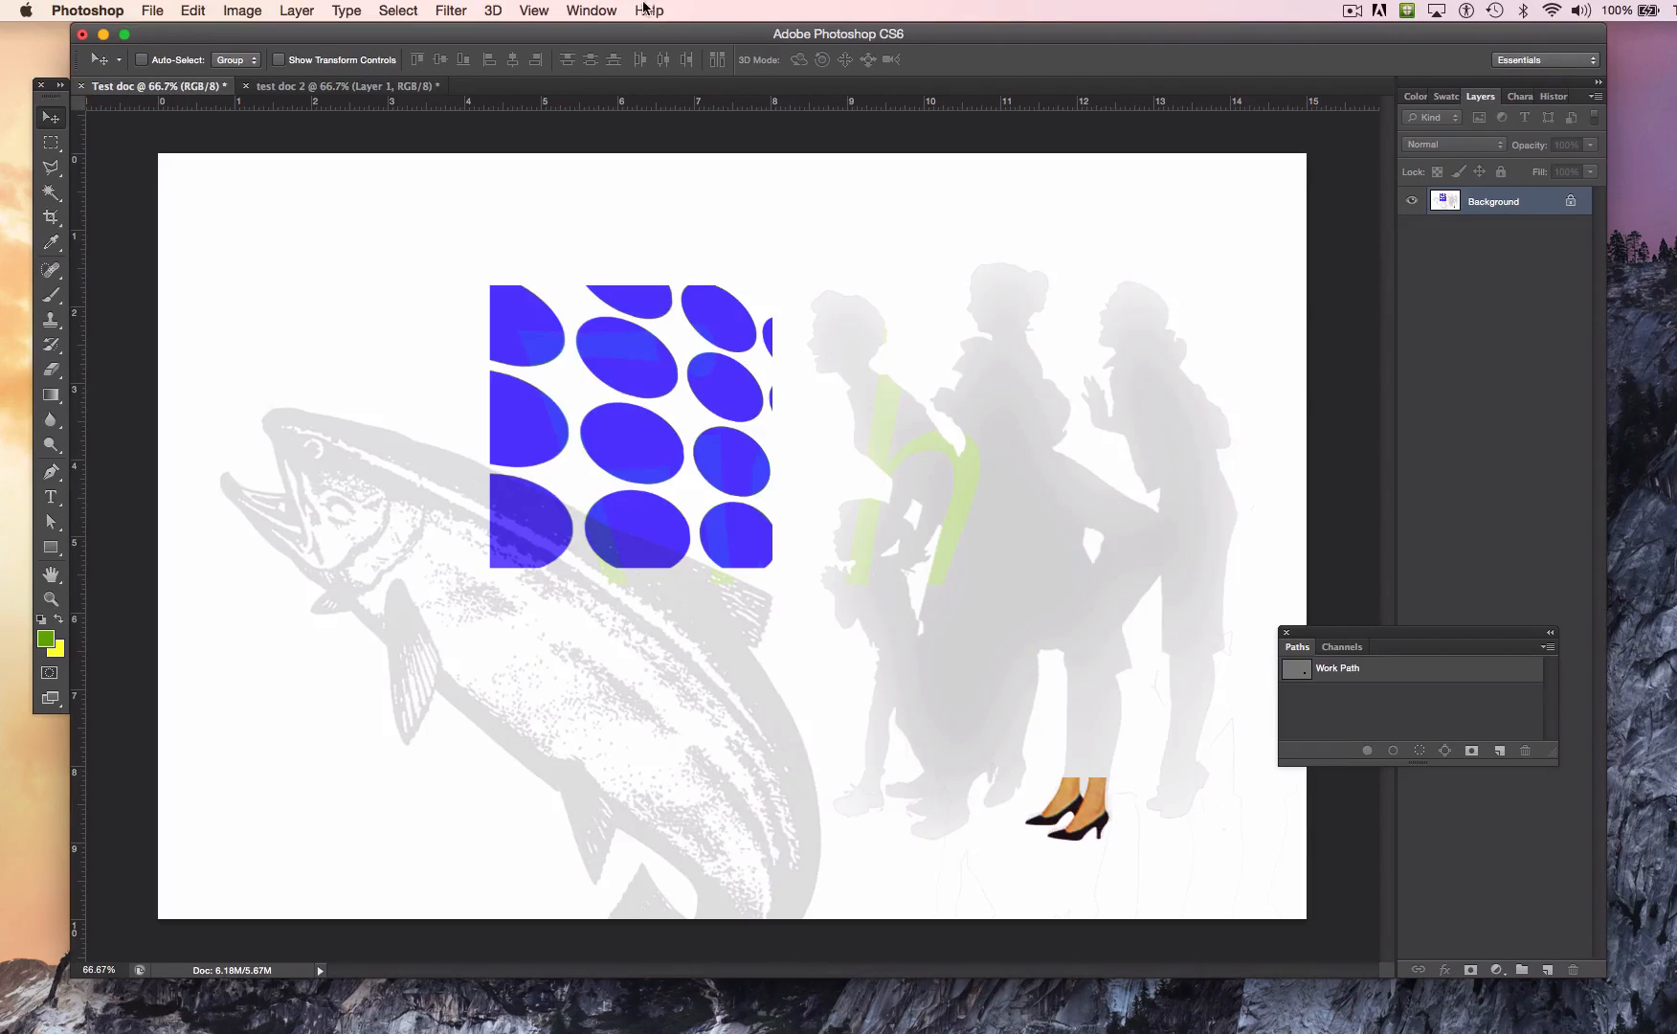
Step: Step back in the document history to the Move state before flattening, and return to the layer list
left_click(591, 11)
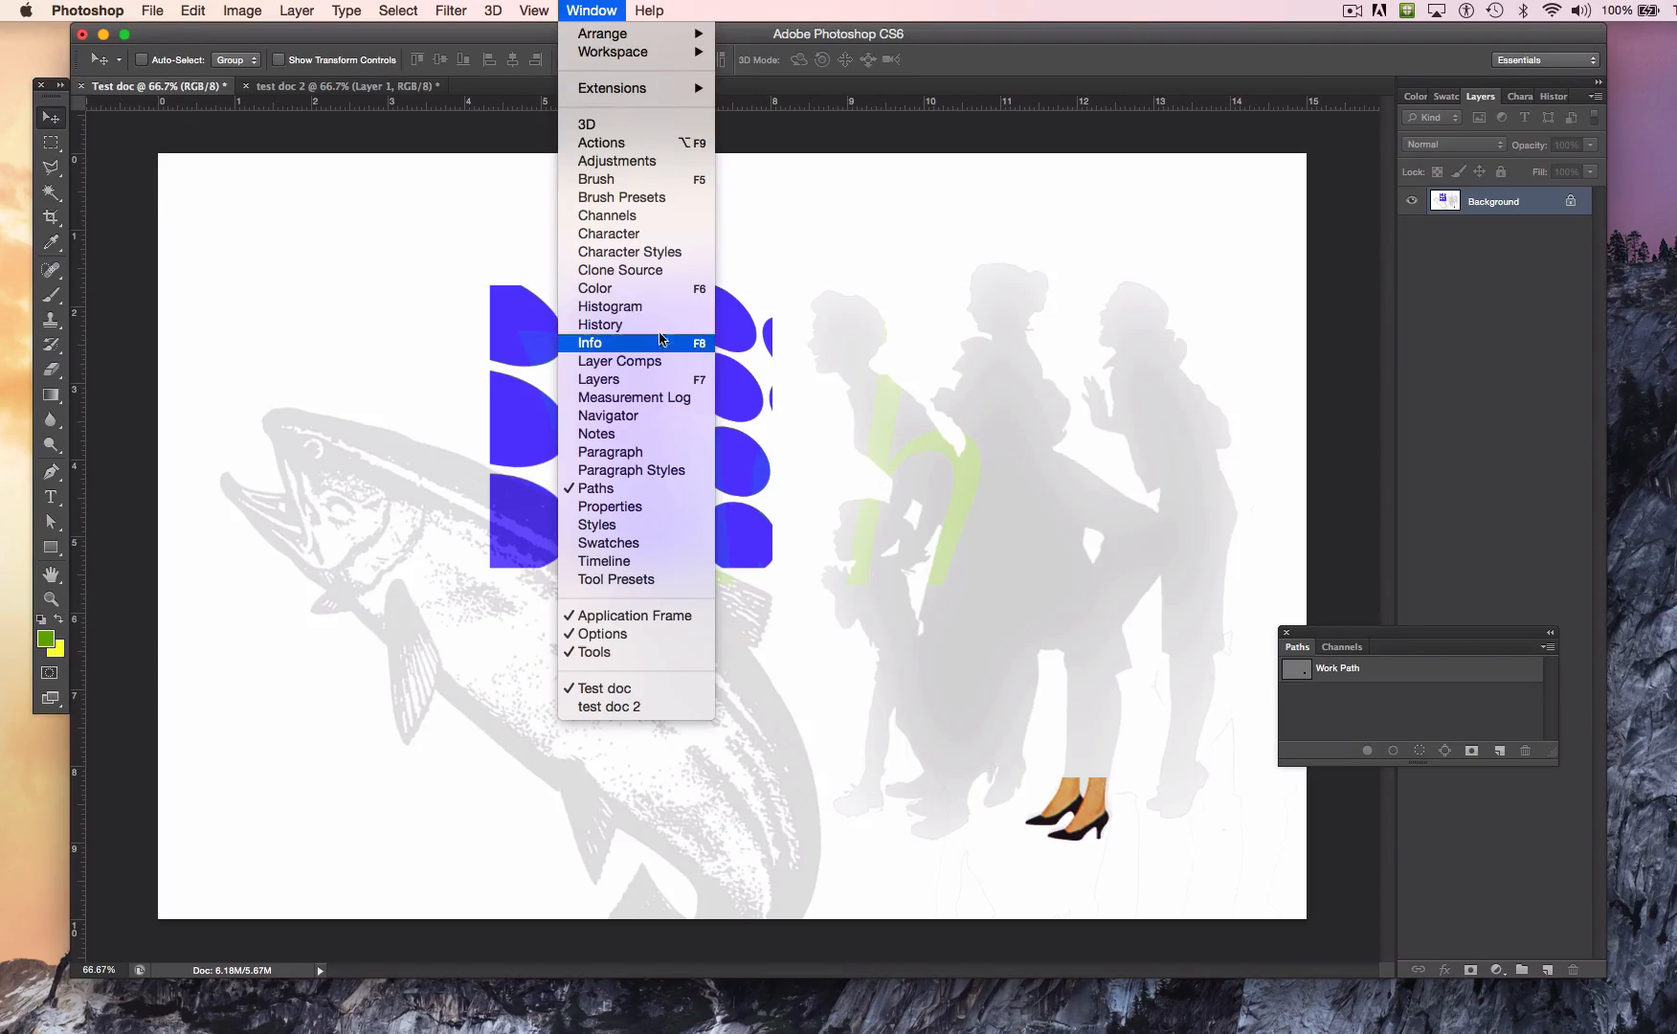
left_click(659, 325)
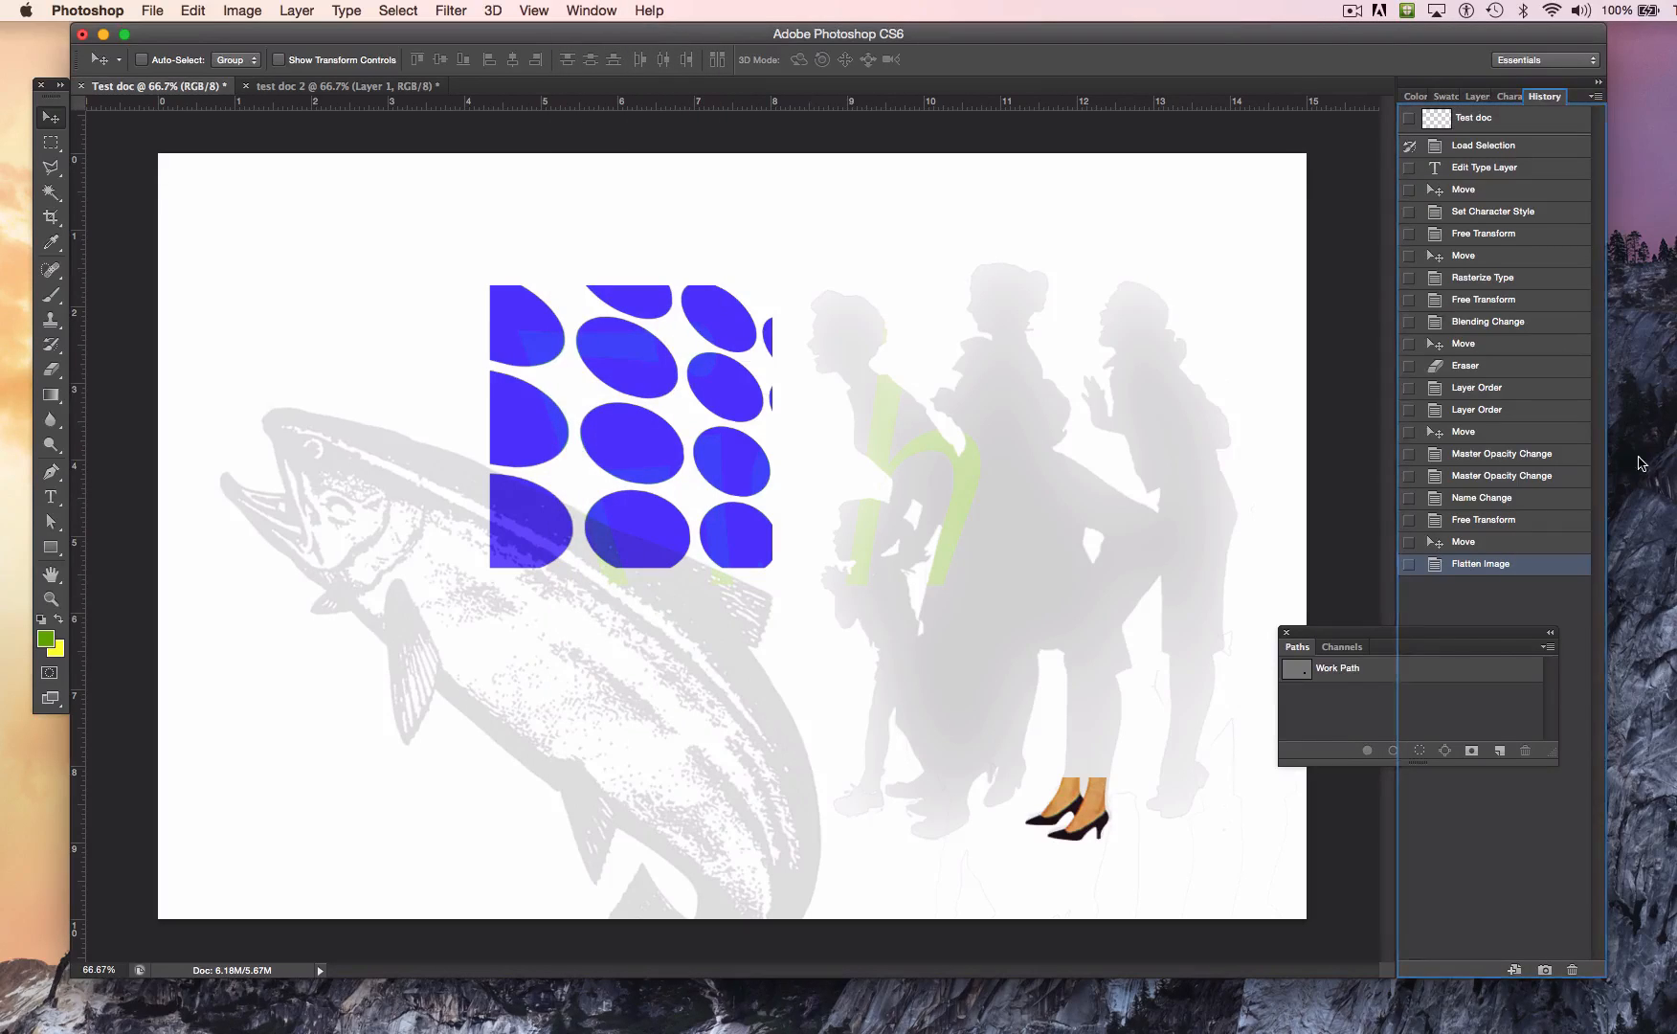
left_click(1469, 538)
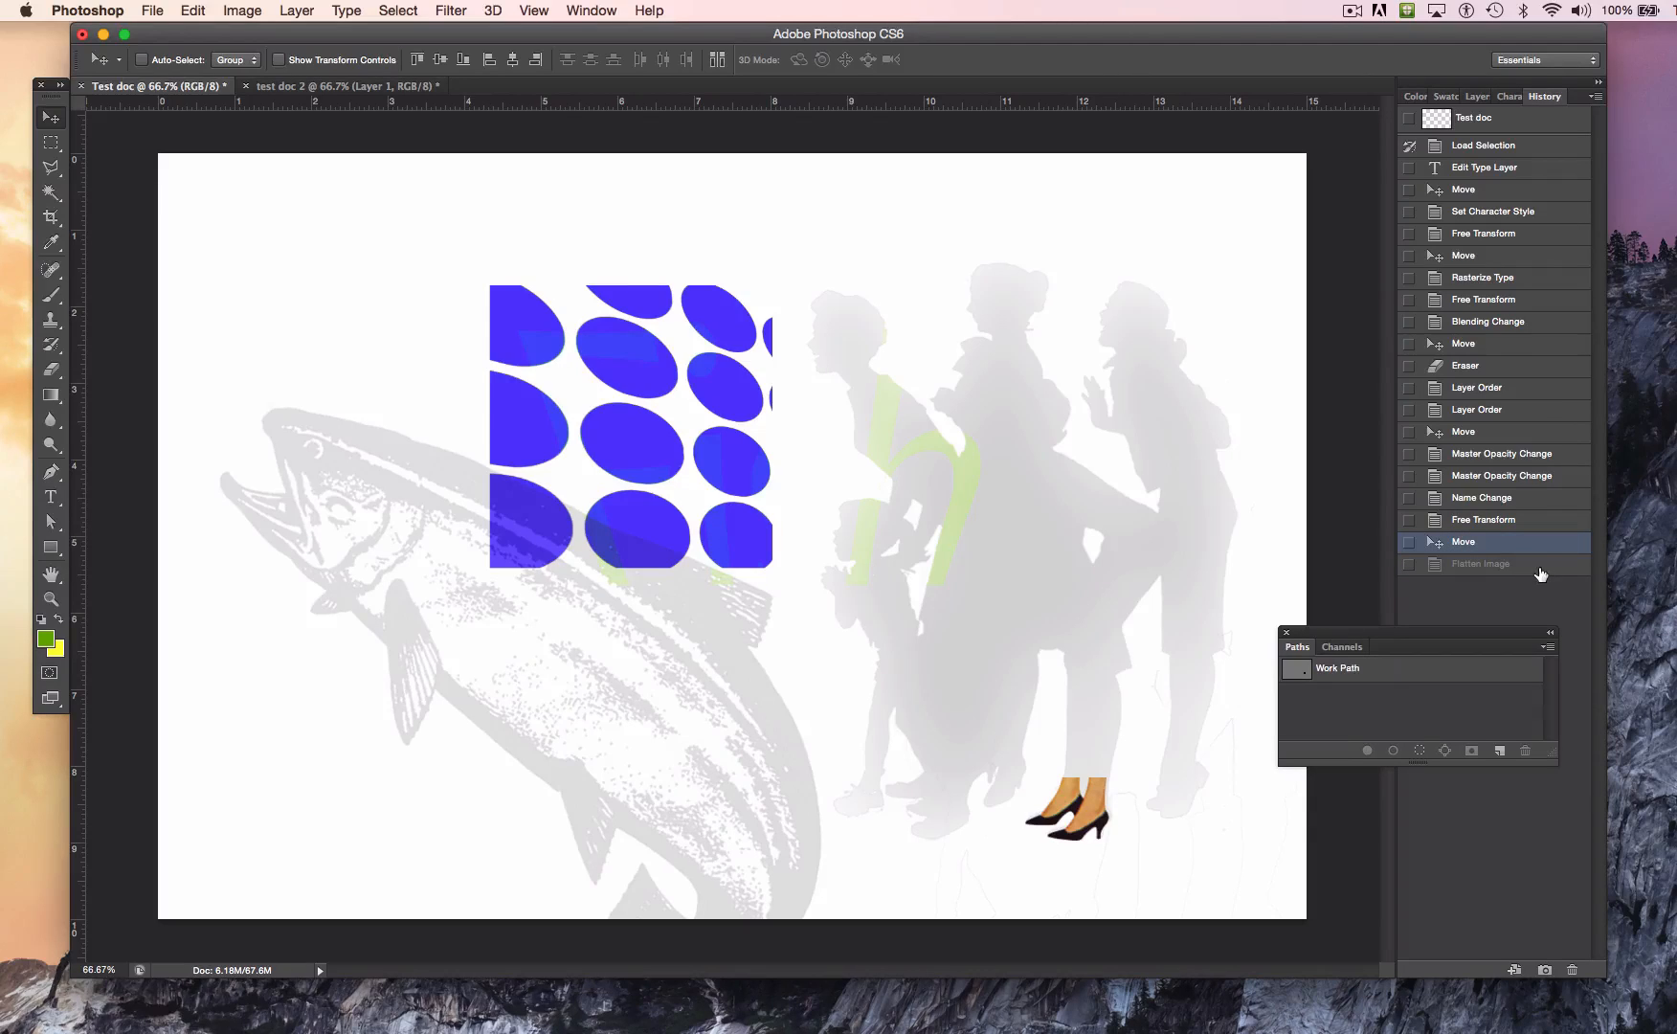
left_click(1479, 98)
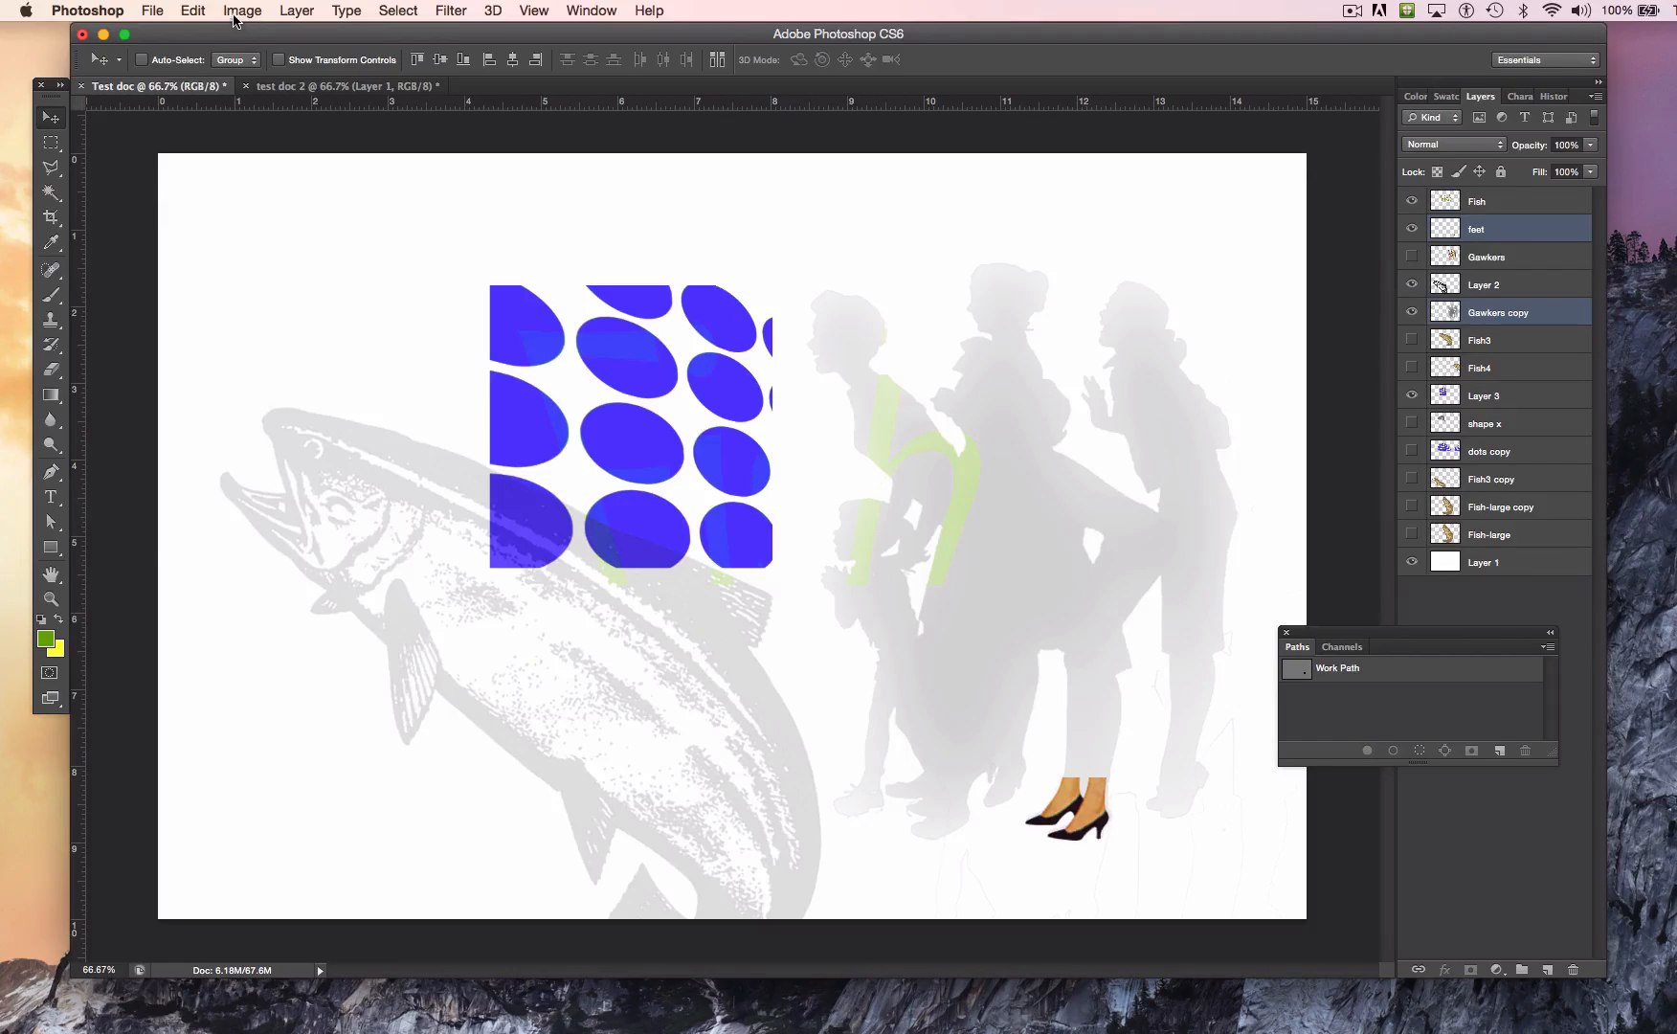
Step: Save the layered document as Test doc.psd in the DP101 Videos+Files folder, in Photoshop format with layers and Maximize Compatibility enabled
left_click(151, 9)
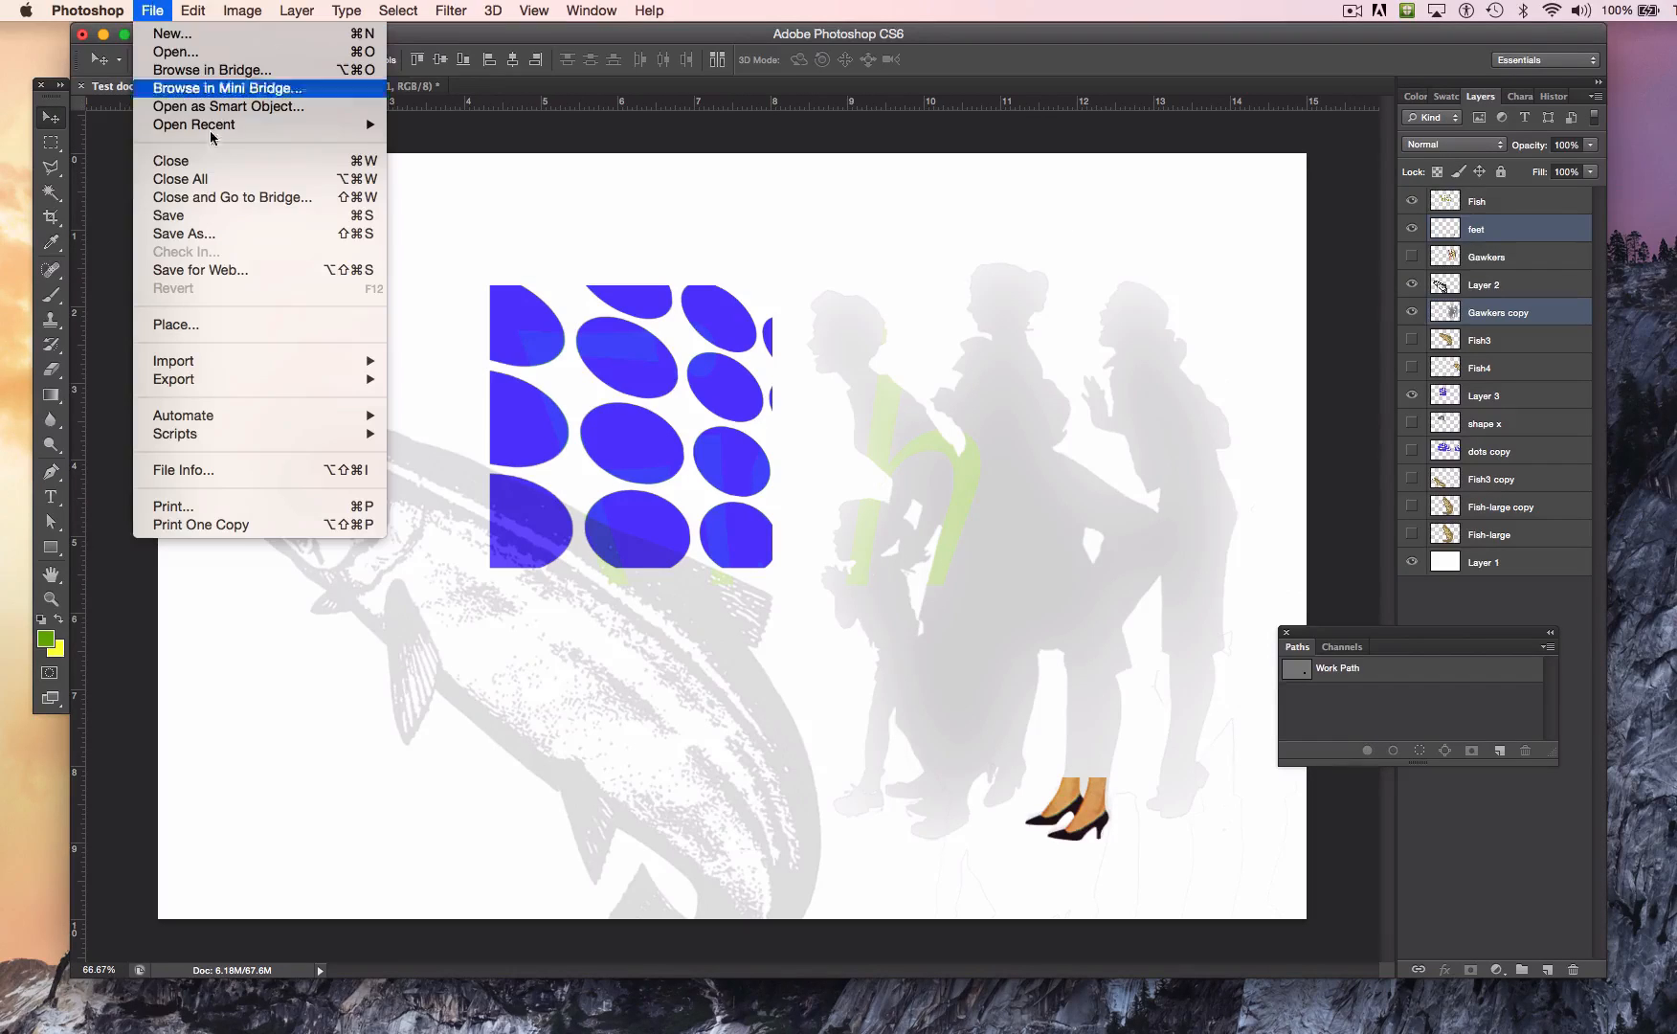
left_click(274, 234)
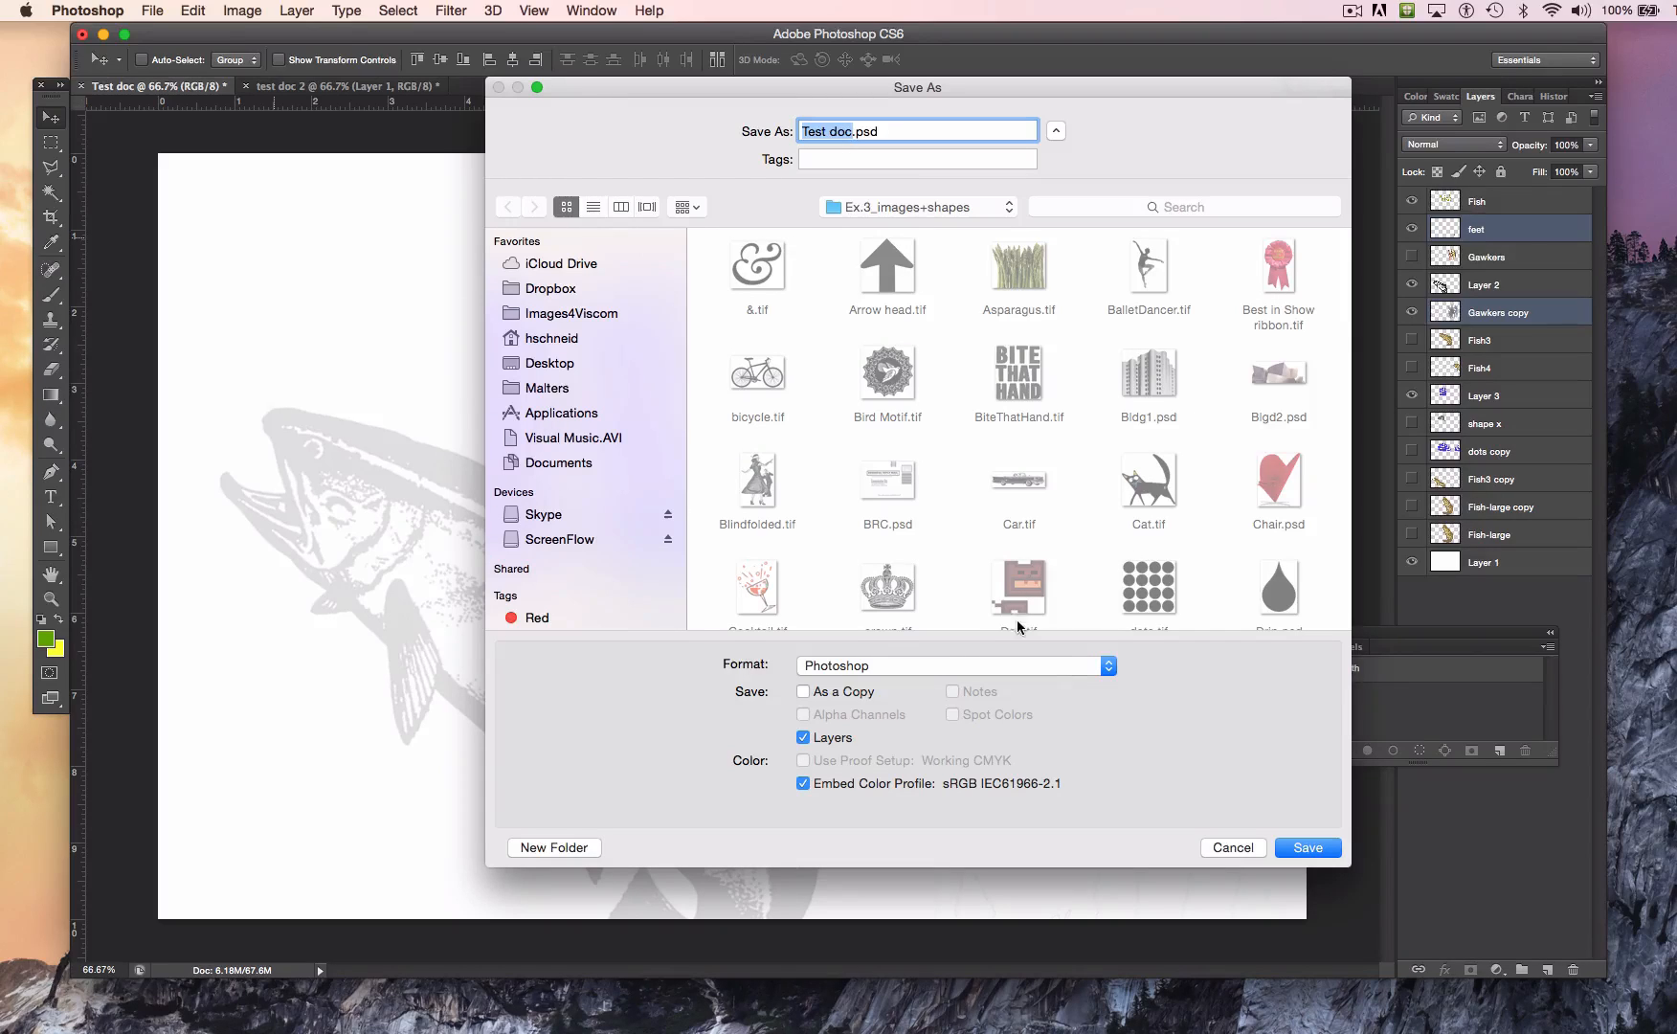
left_click(984, 212)
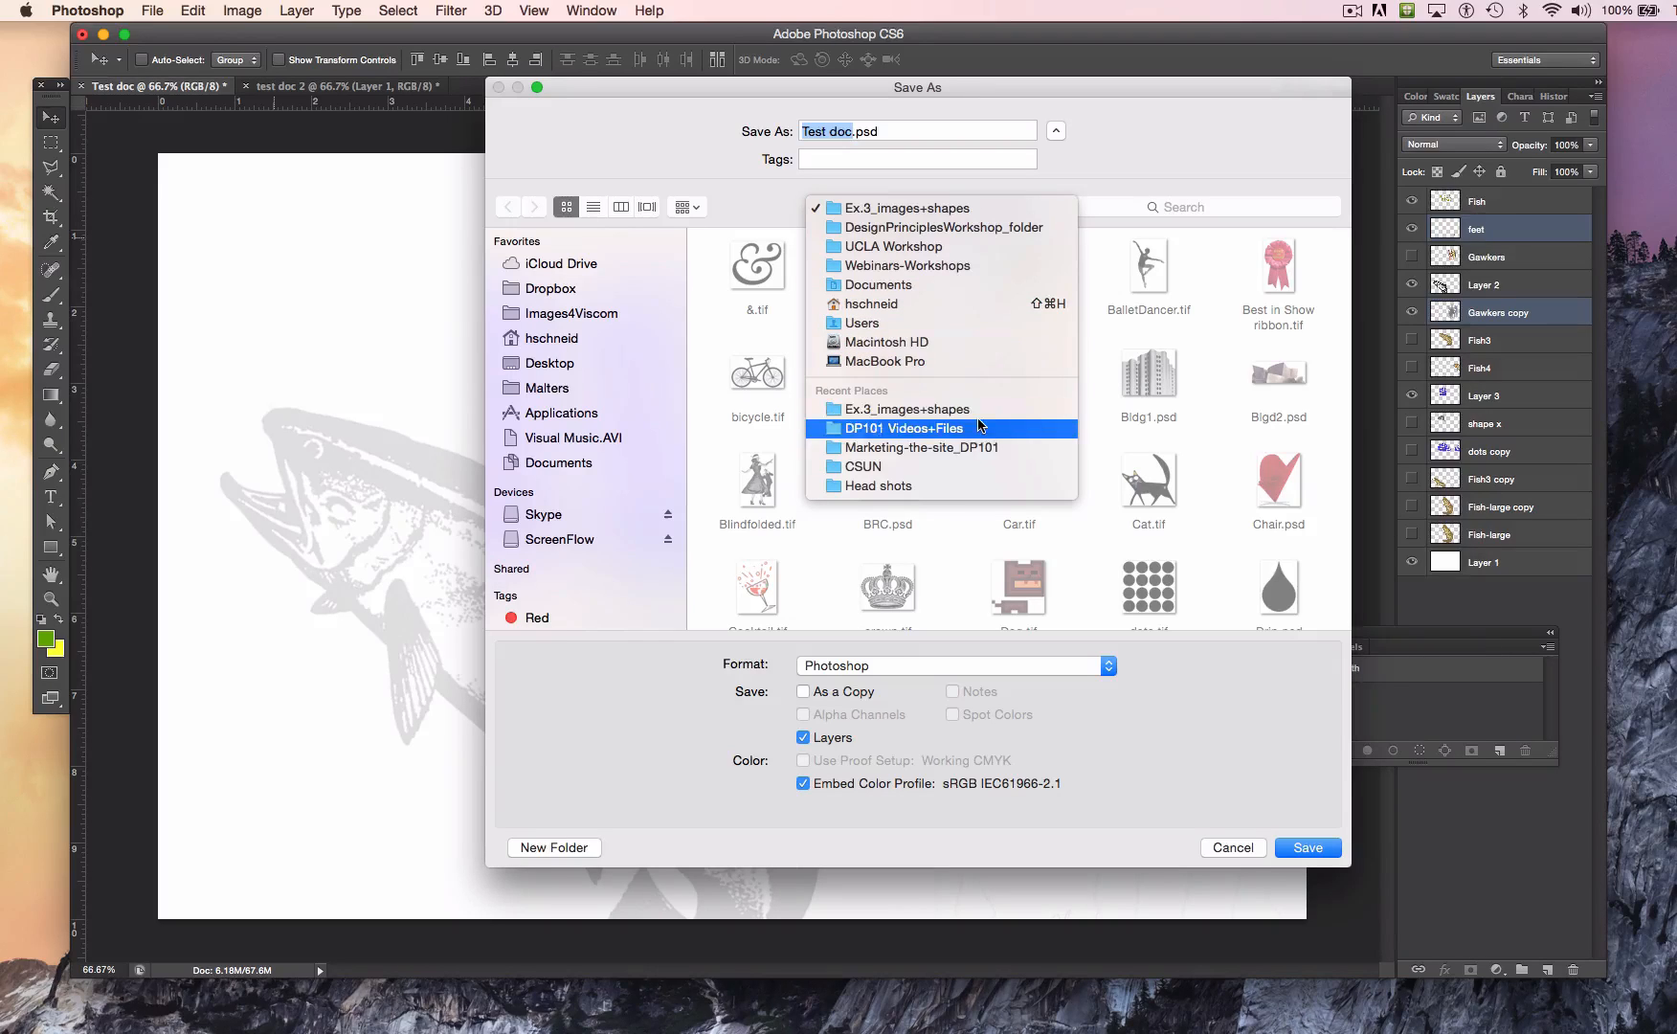
left_click(959, 433)
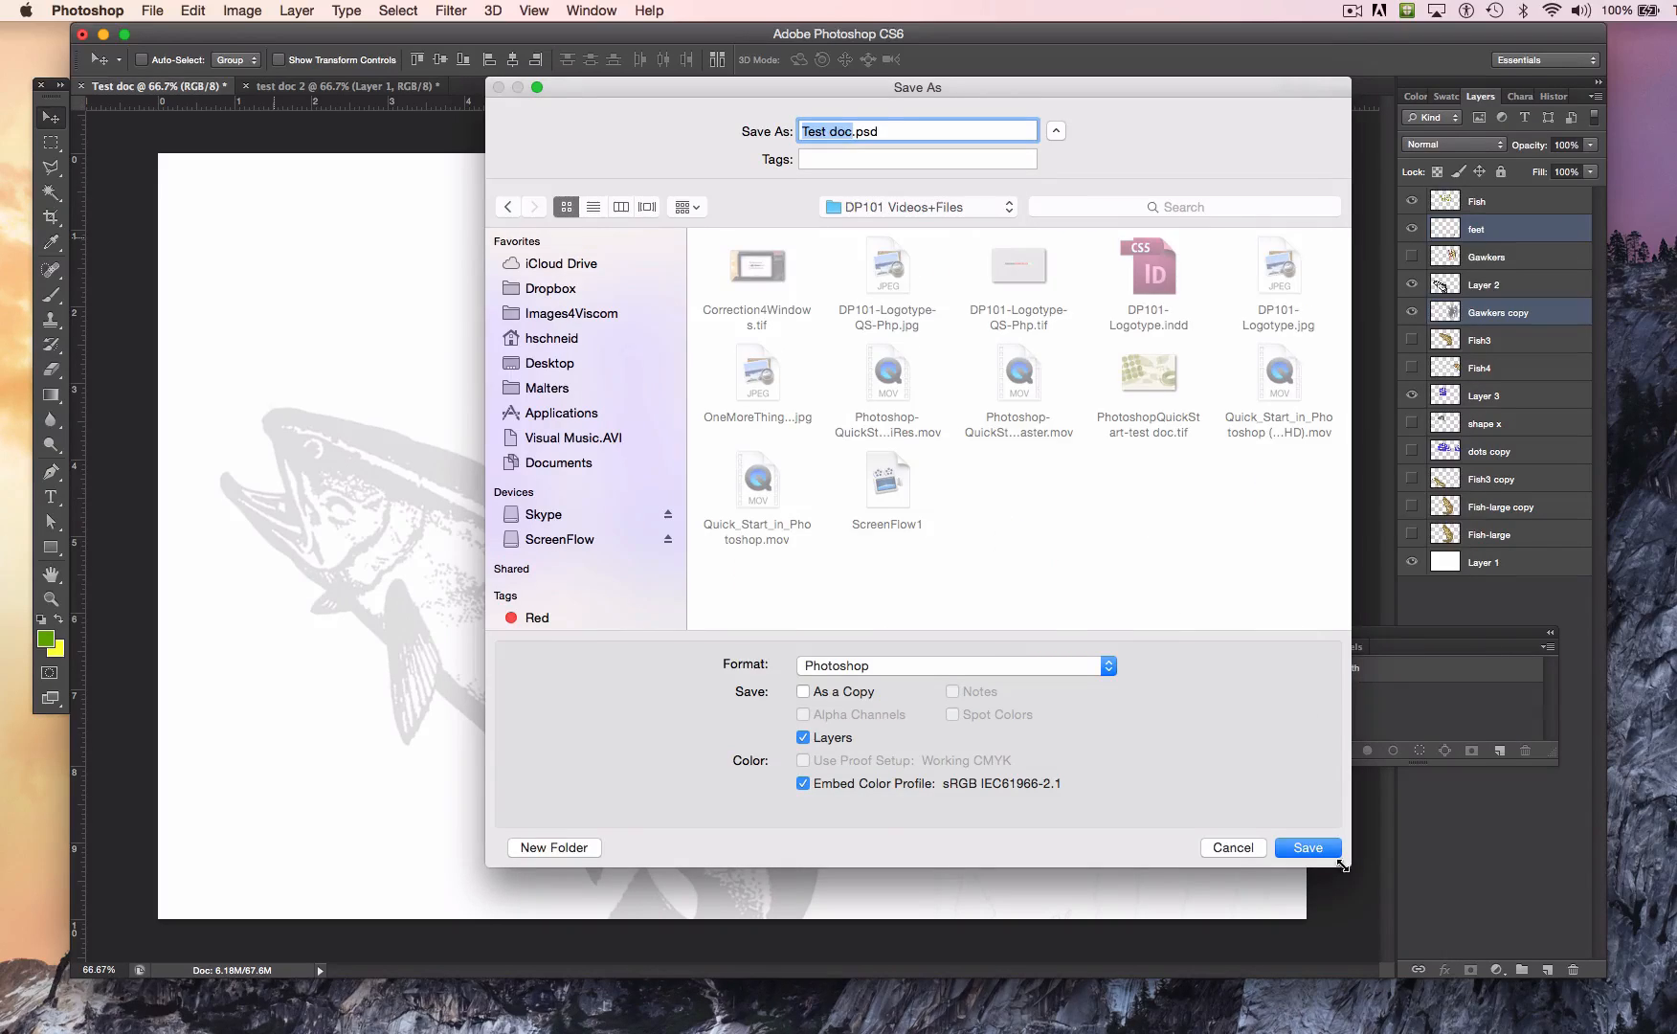
left_click(1312, 849)
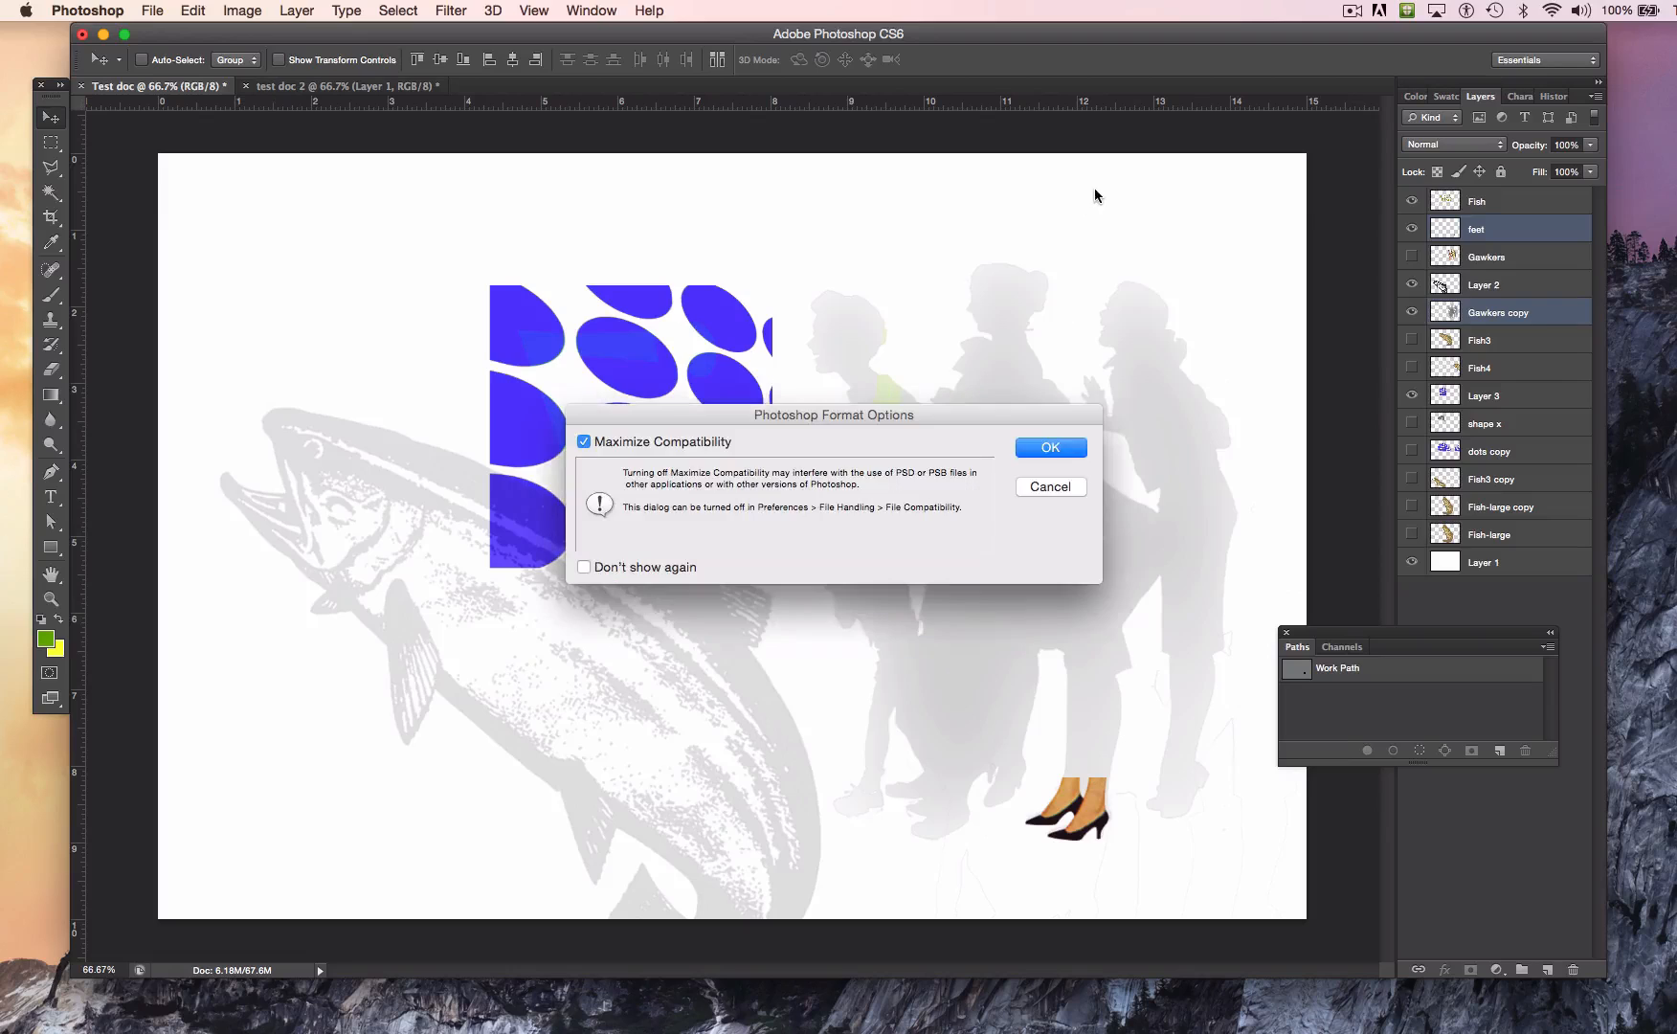
left_click(1050, 447)
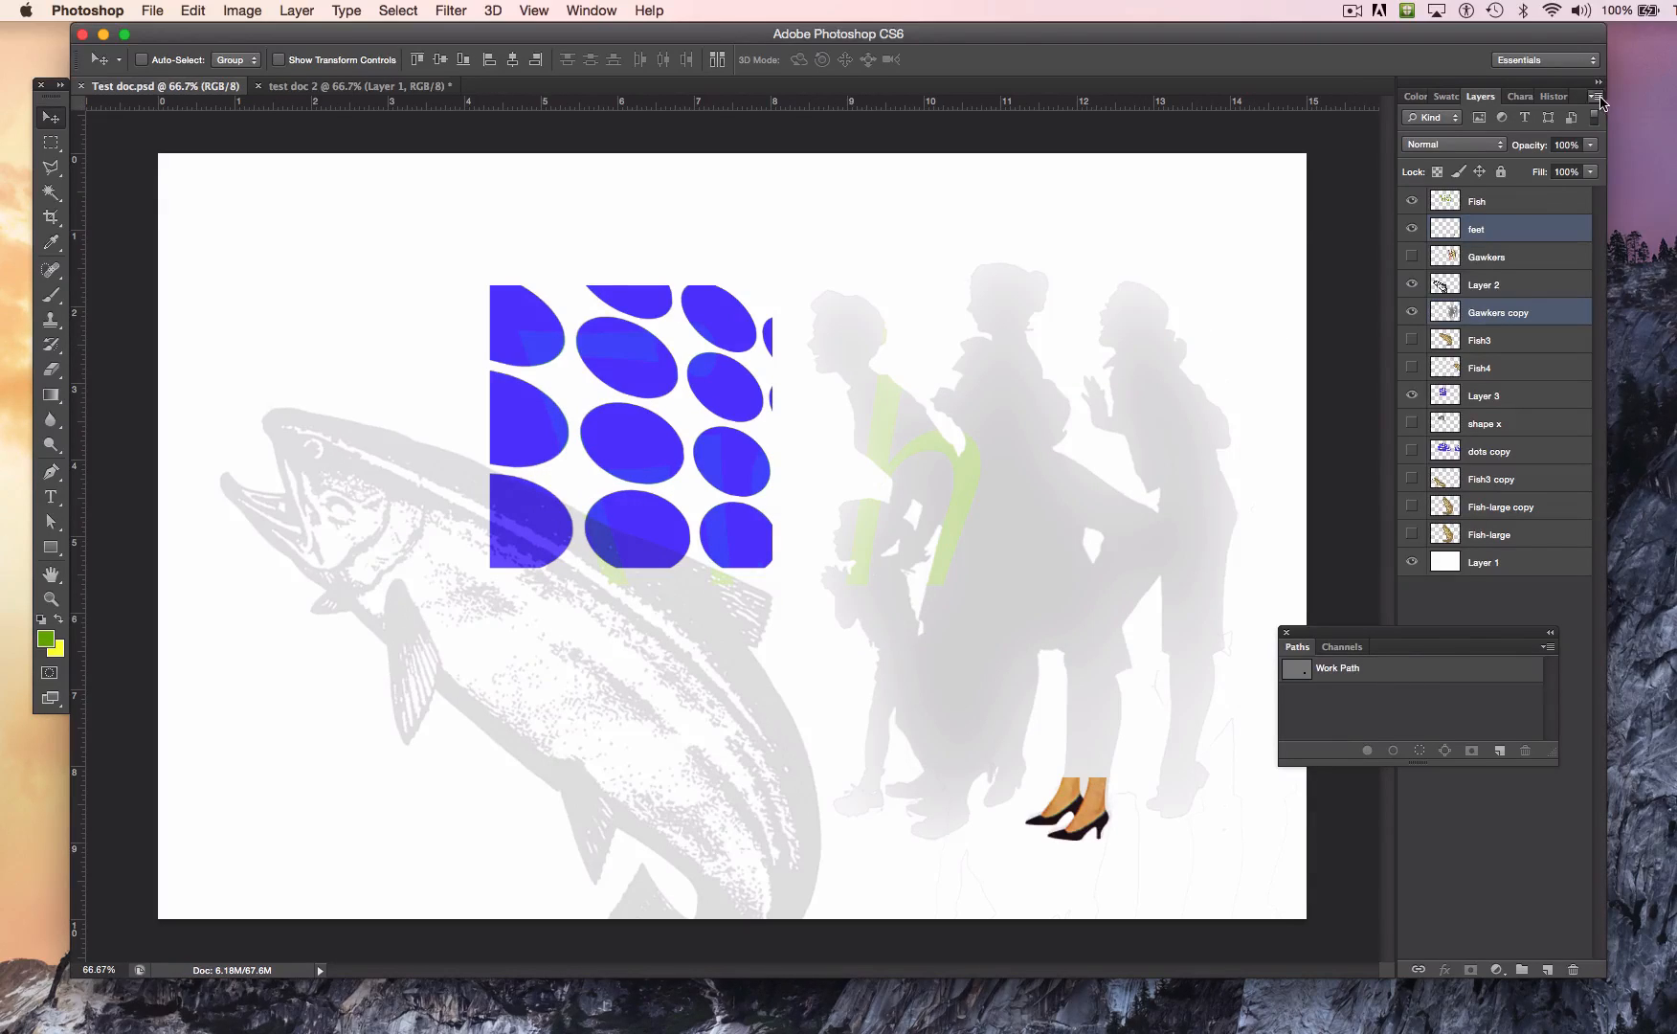
Step: Flatten the saved document into a single background layer, discarding the hidden layers
left_click(1594, 97)
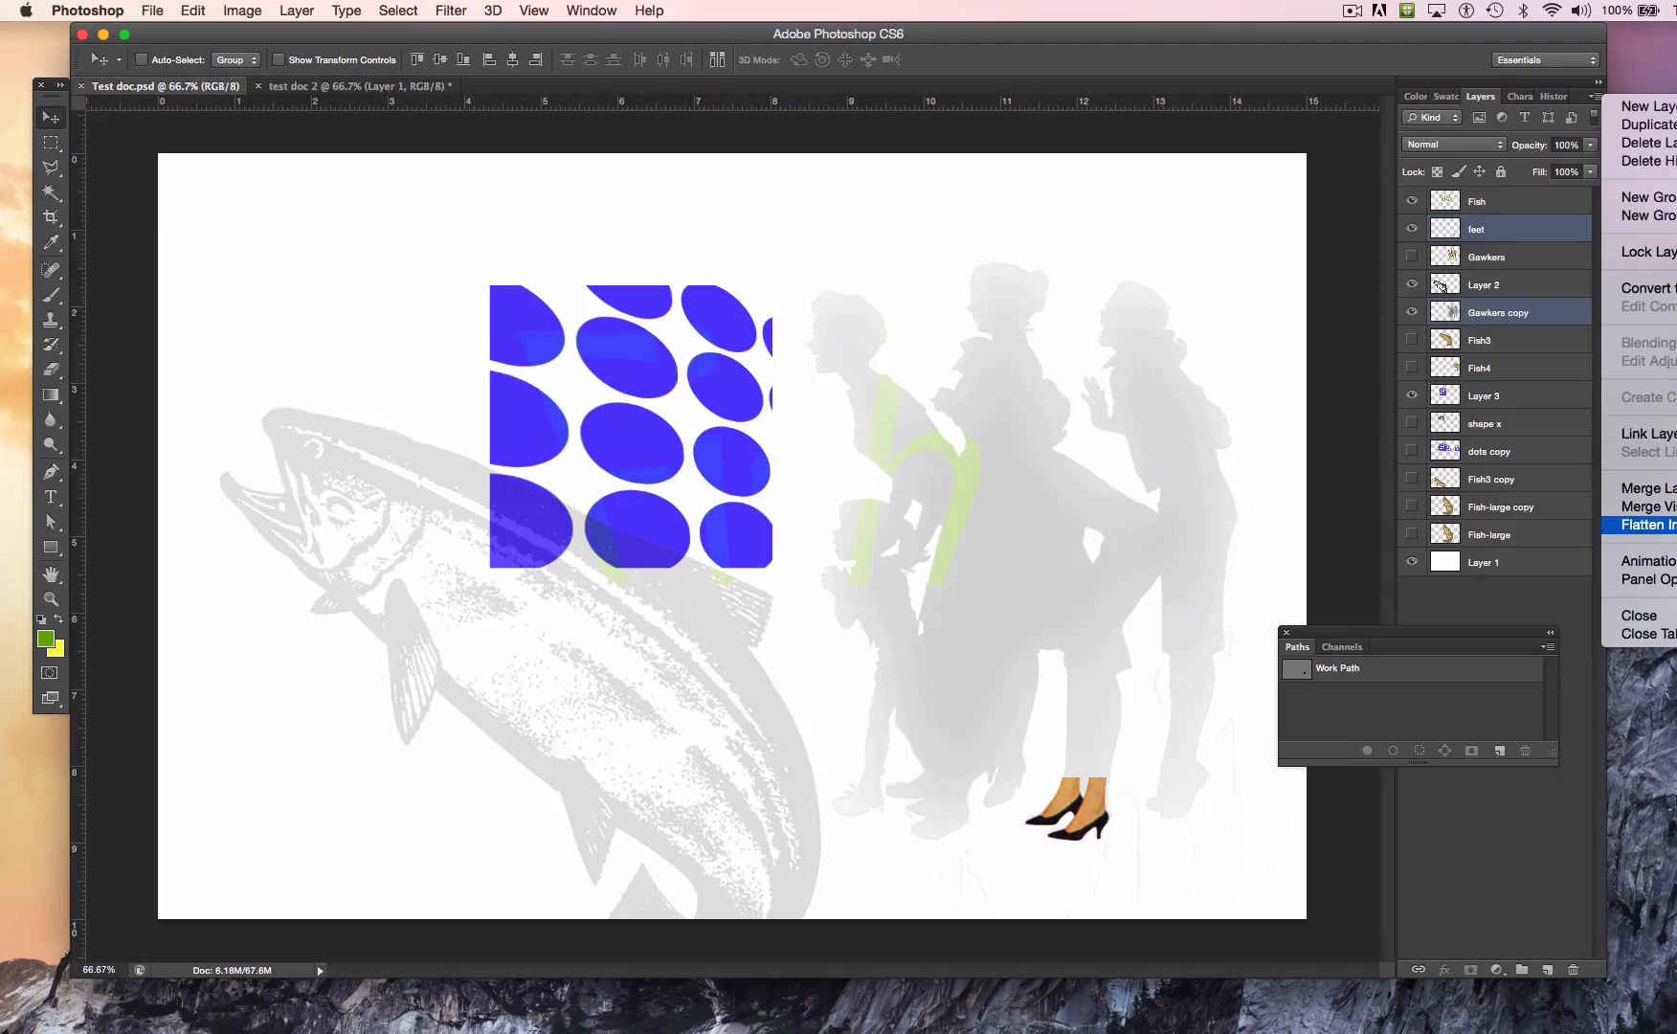
left_click(1646, 524)
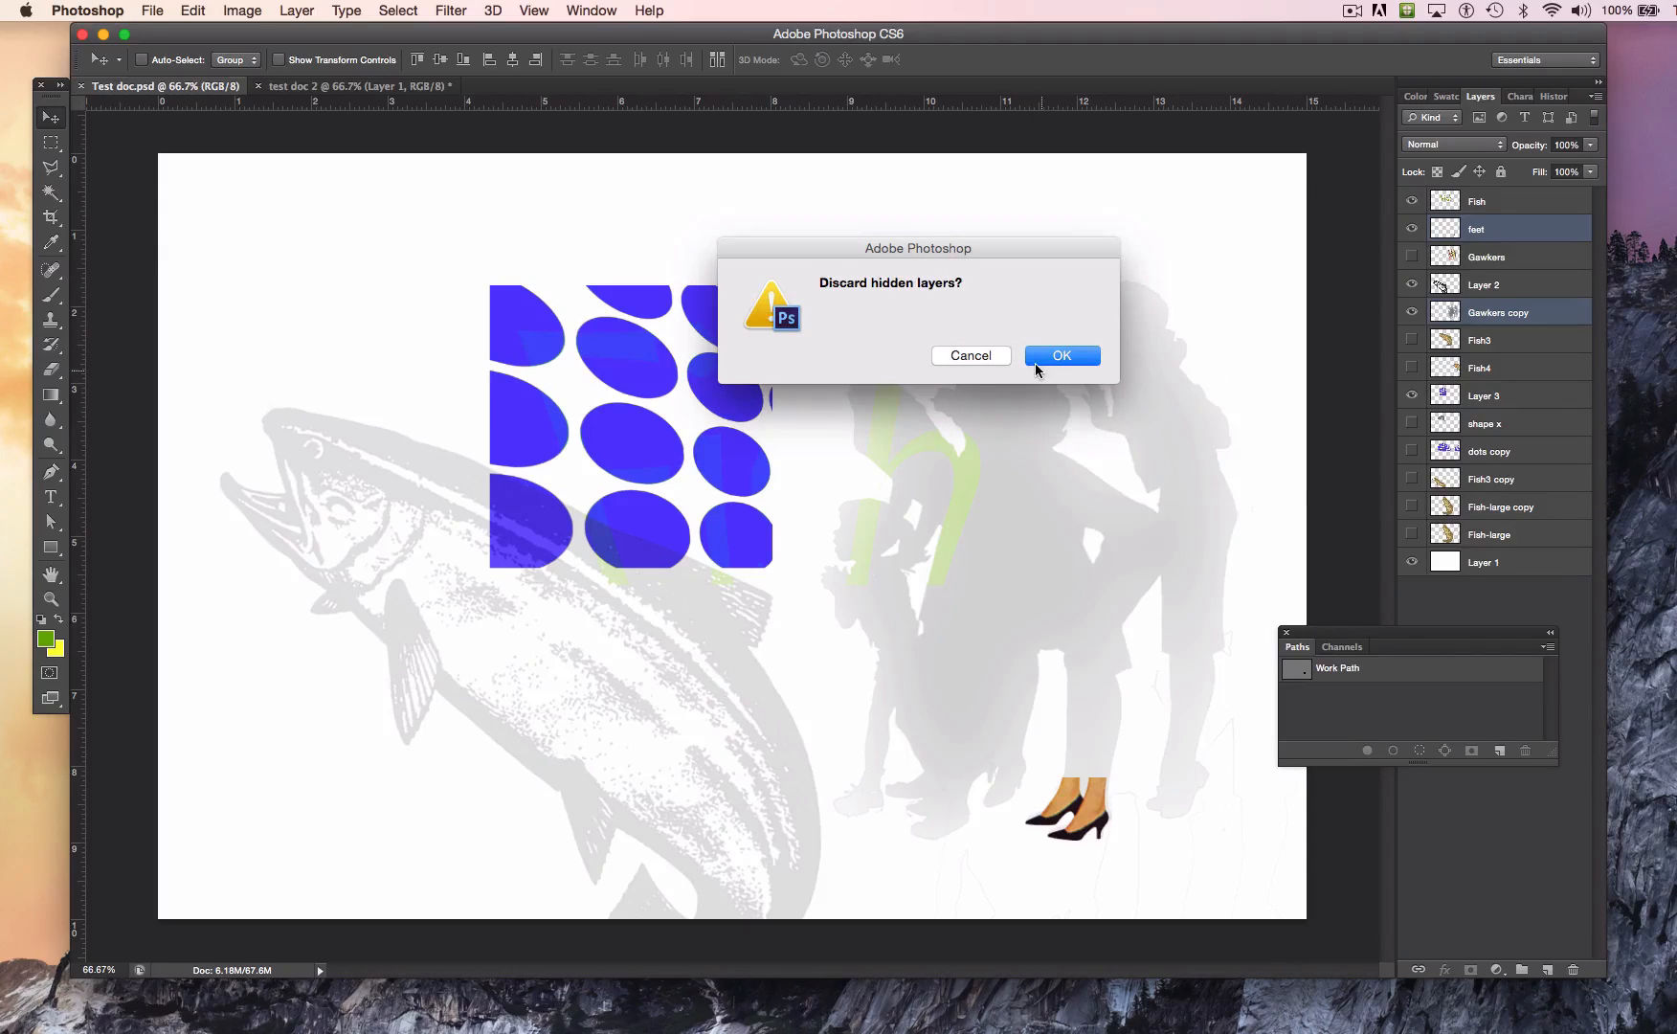
left_click(1051, 356)
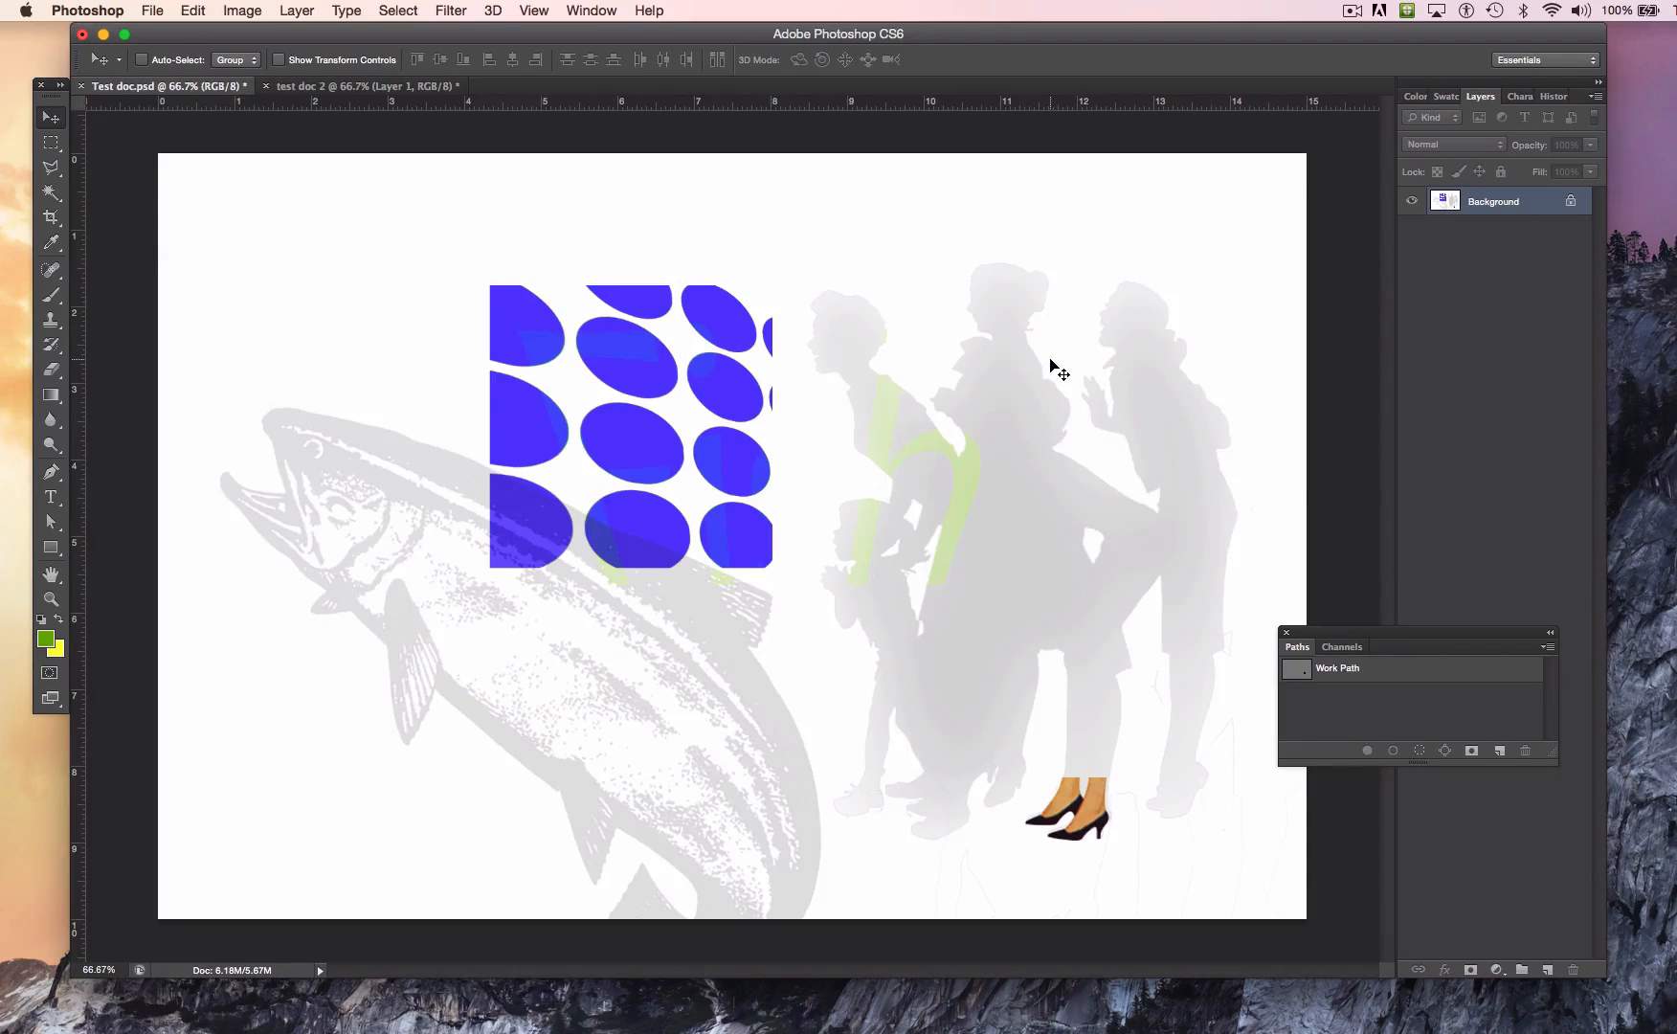
Step: Select the whole flattened canvas and copy it
left_click(398, 10)
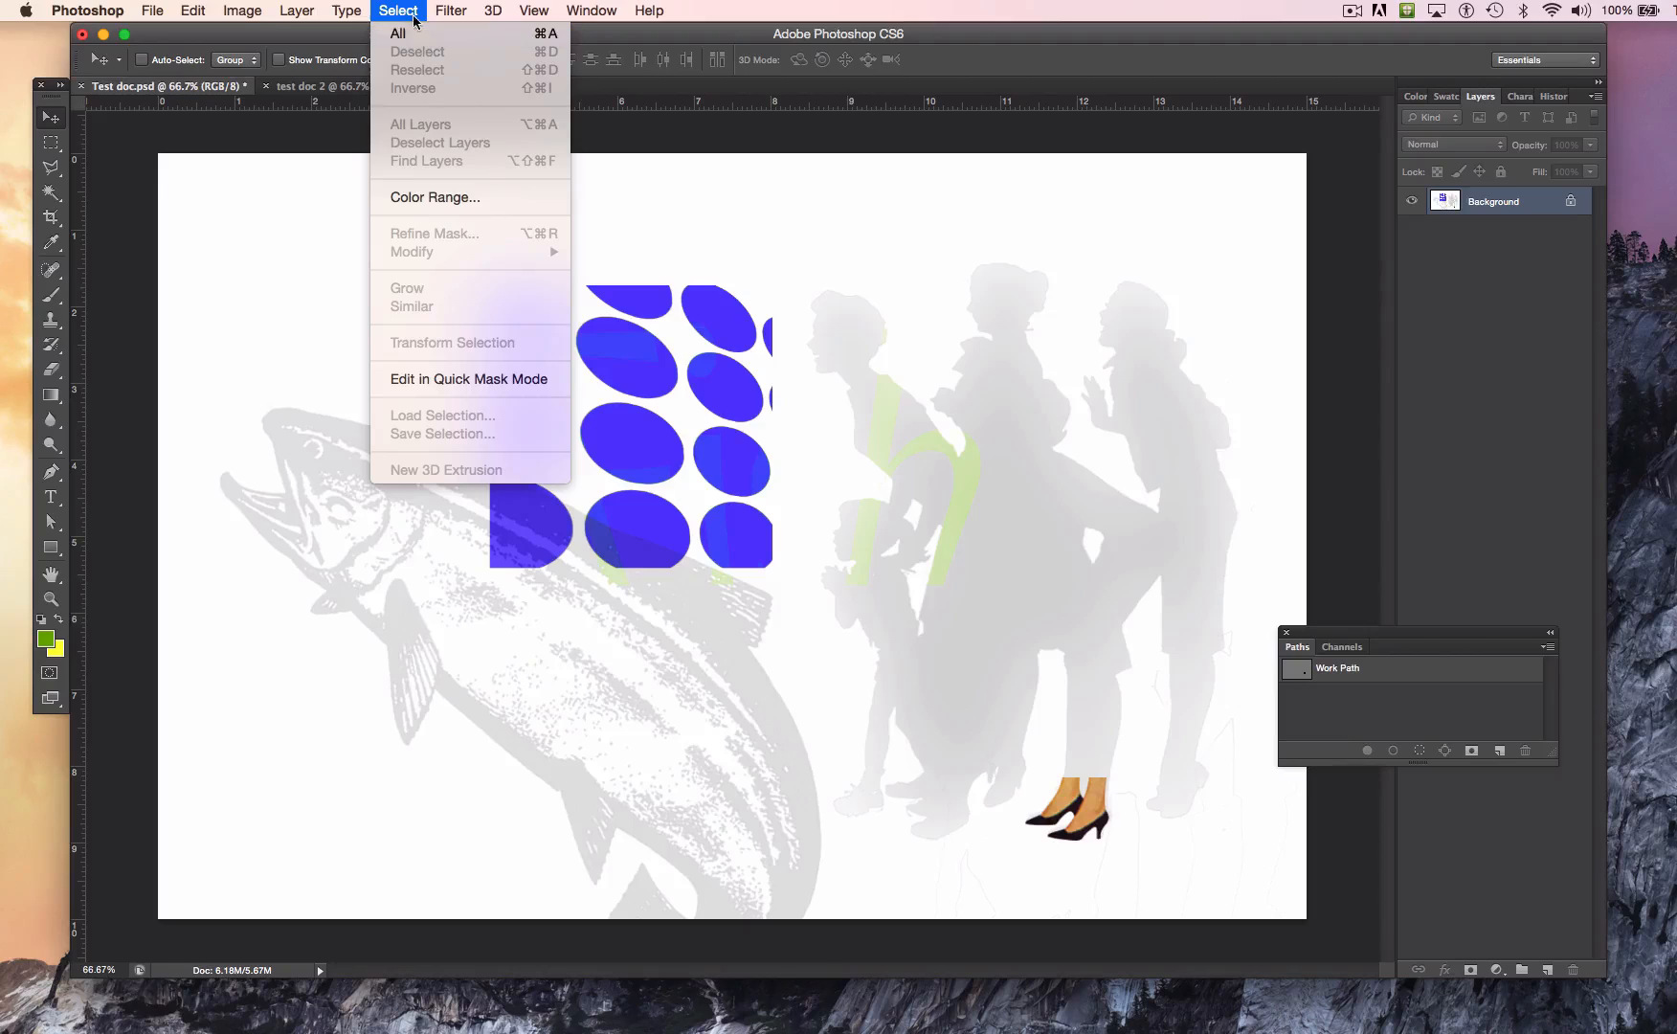
left_click(412, 33)
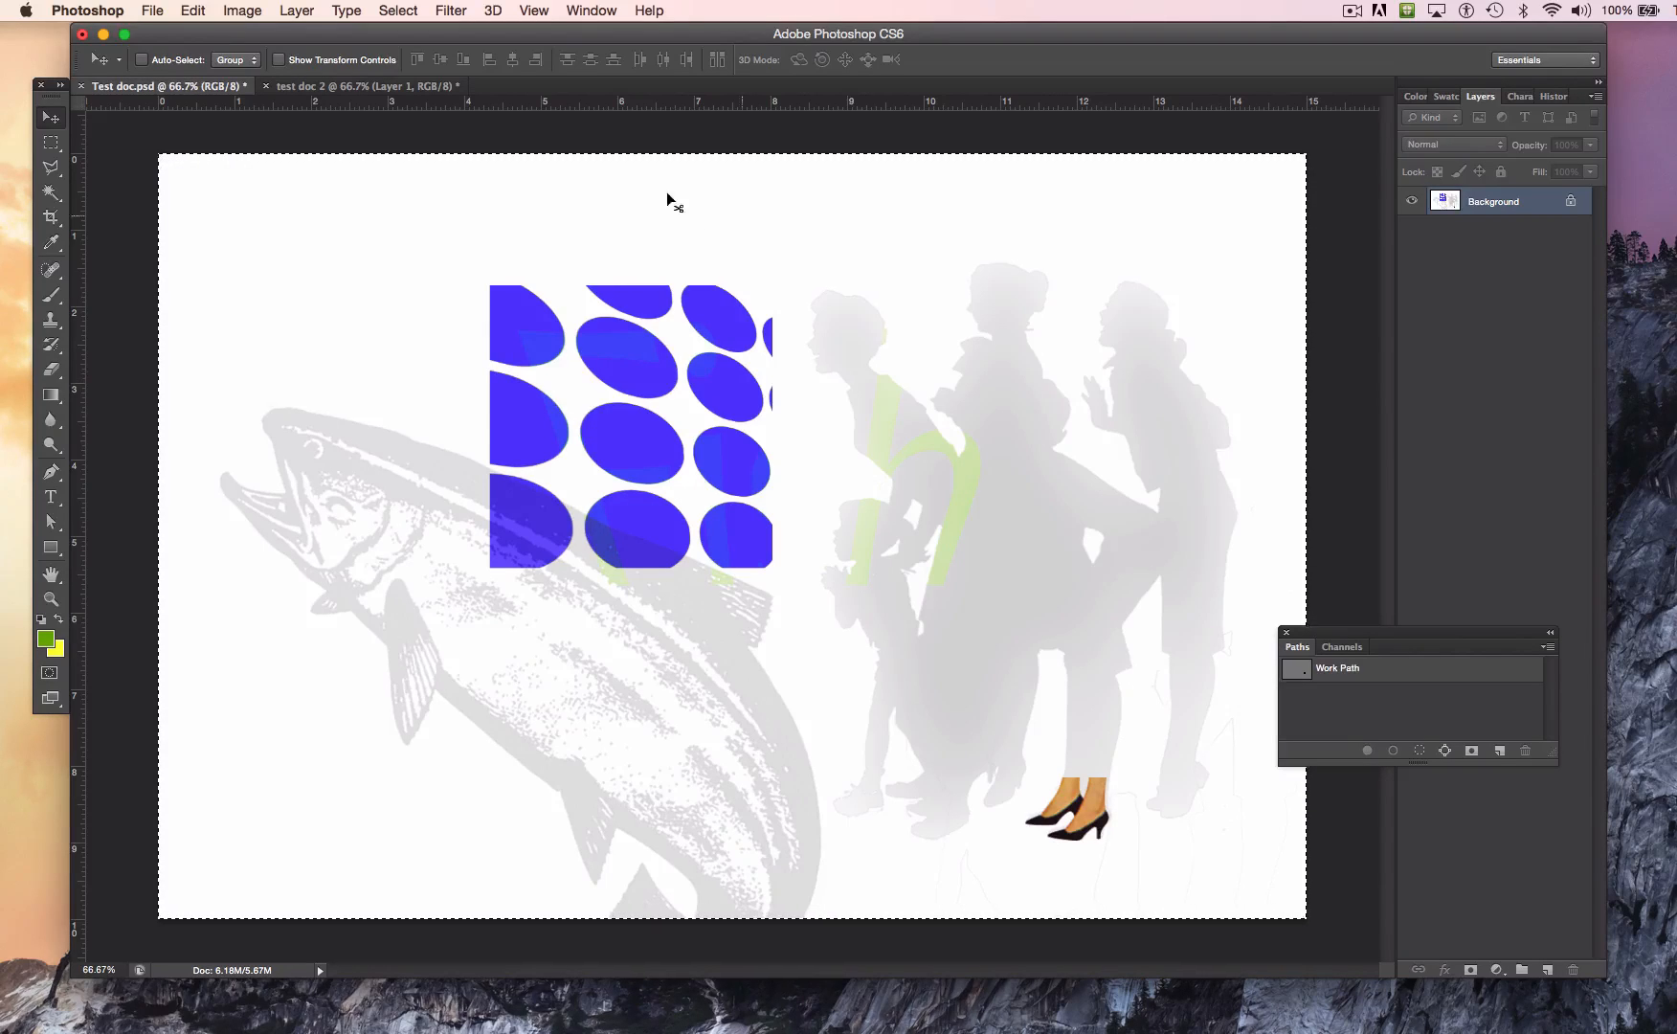
left_click(190, 10)
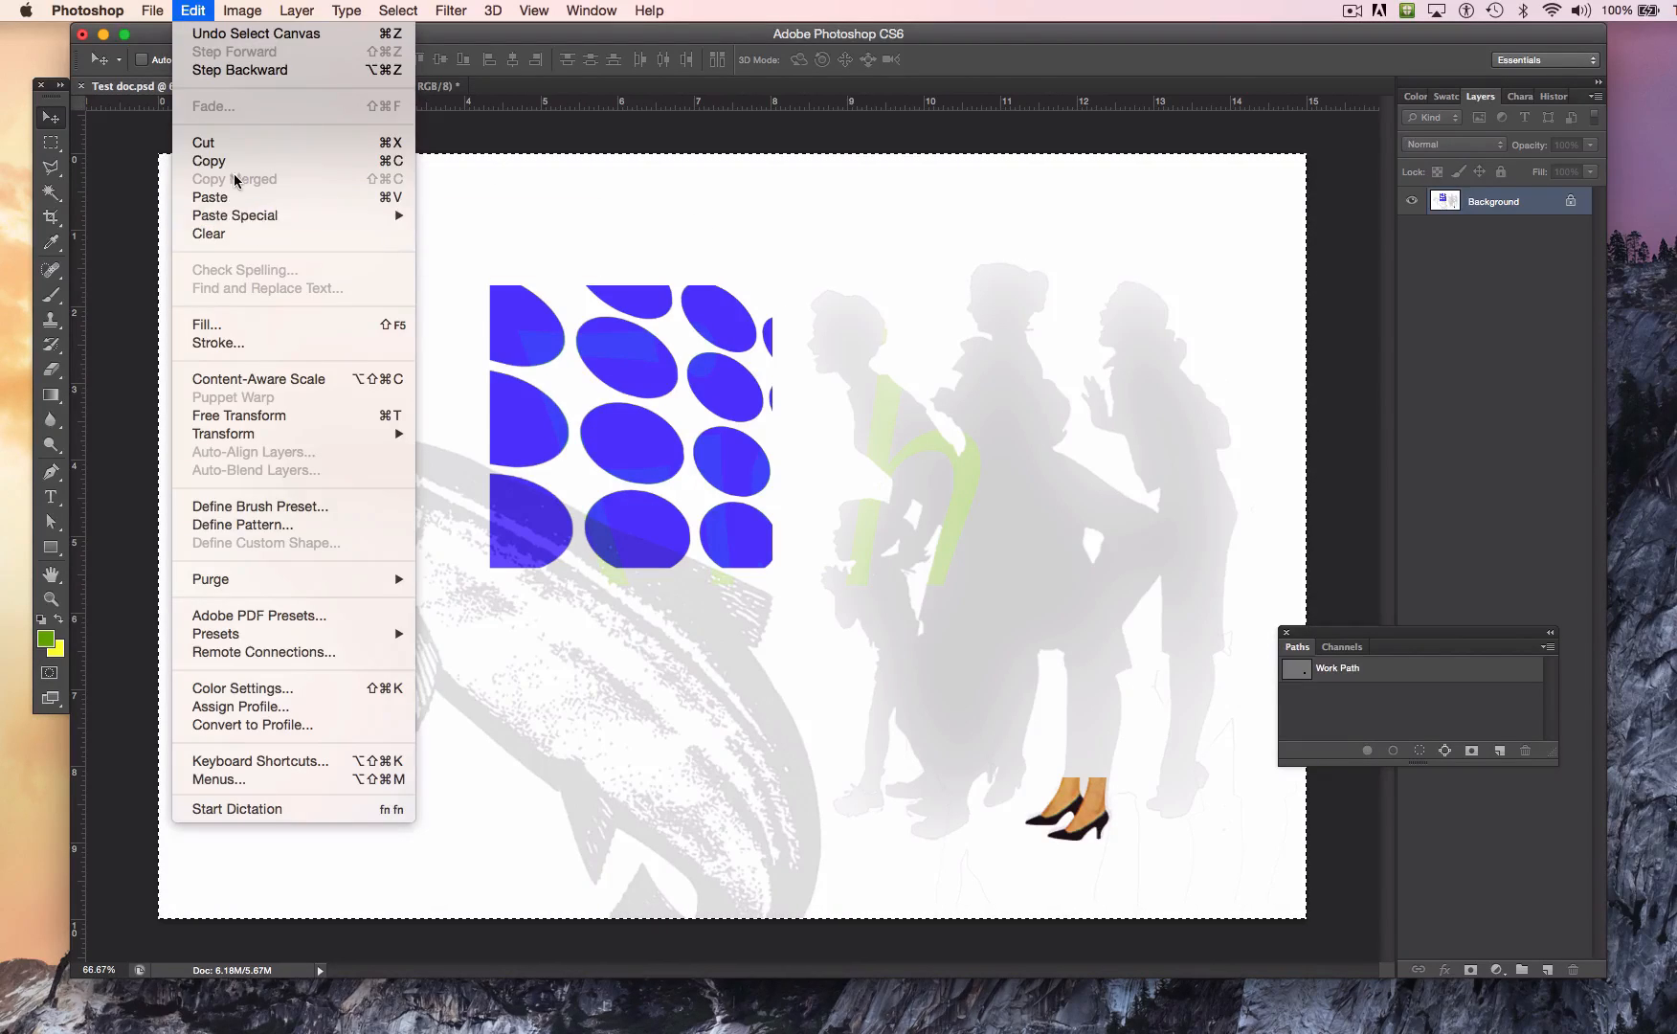
left_click(230, 161)
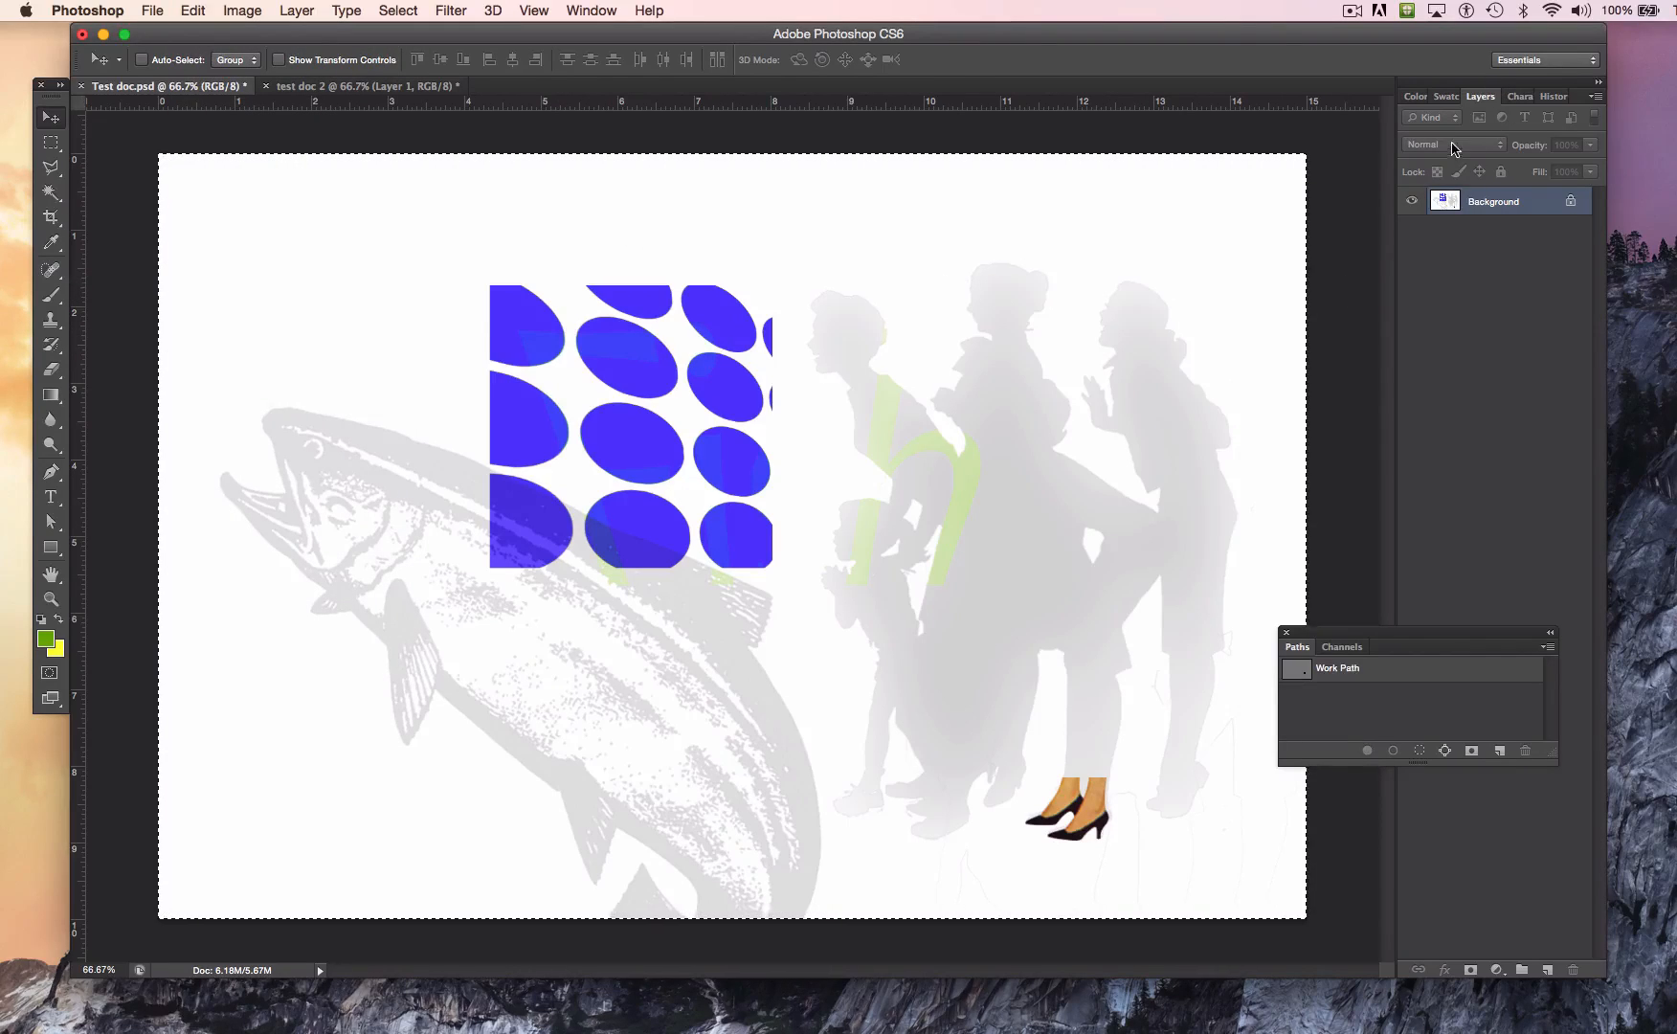
Step: Revert the document history to the last Move state to restore the separate layers
left_click(594, 10)
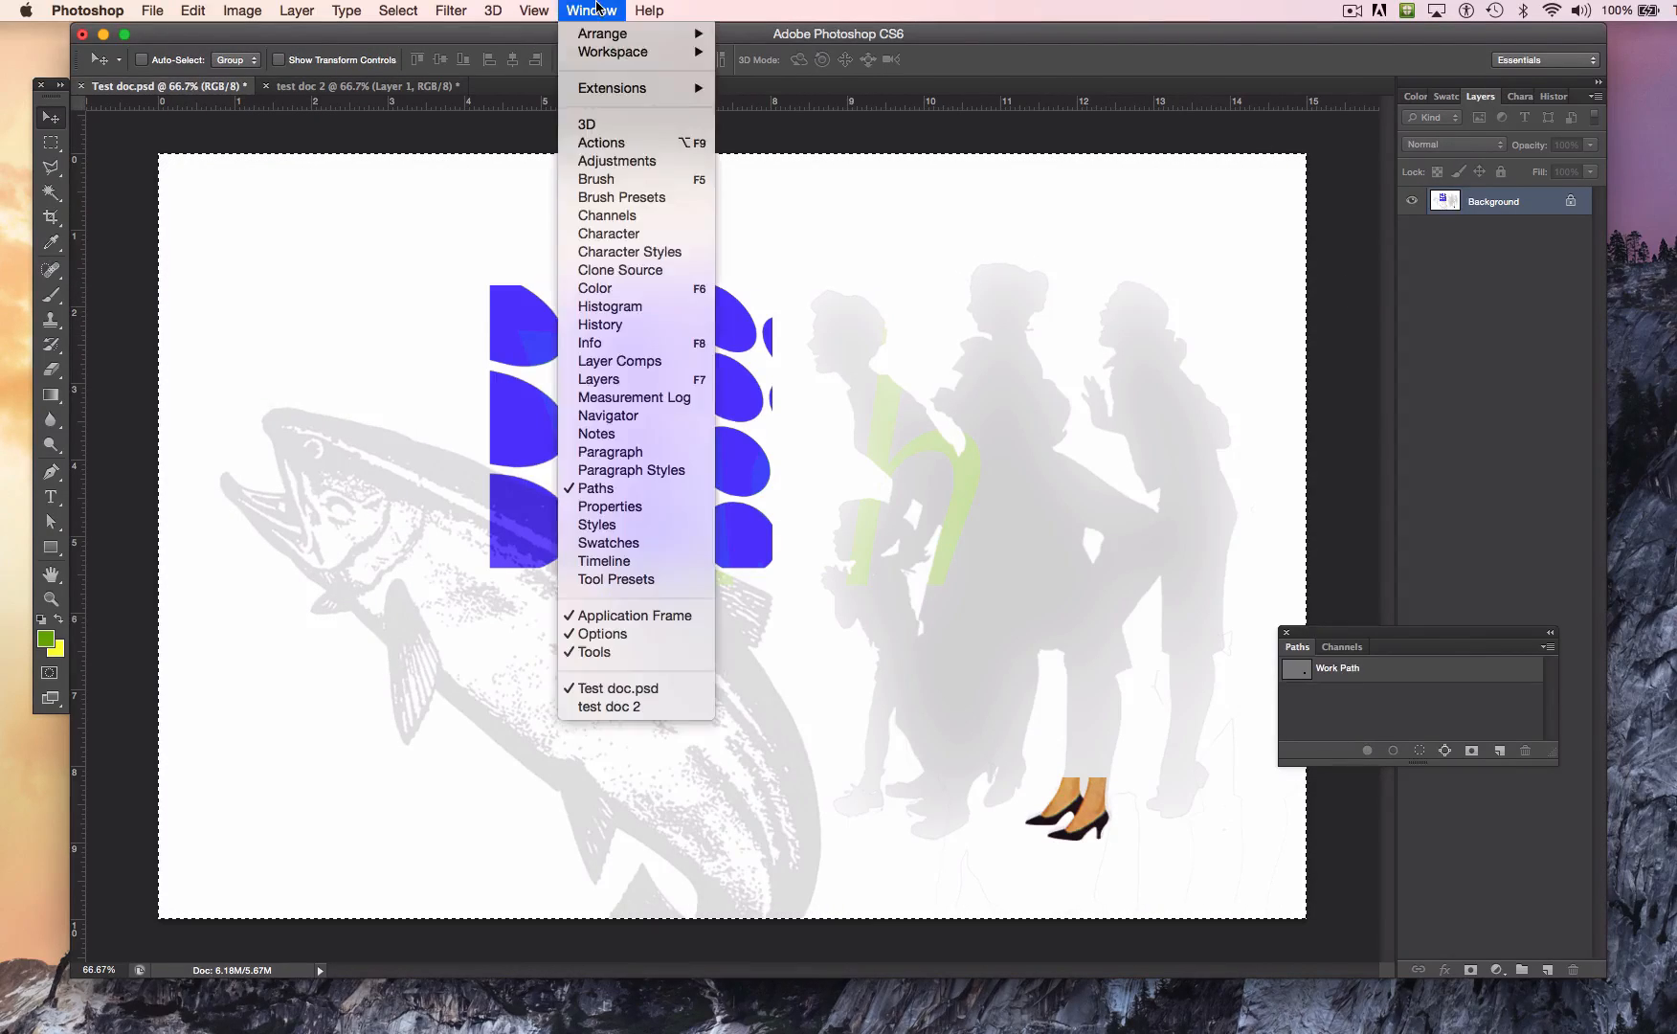
left_click(634, 326)
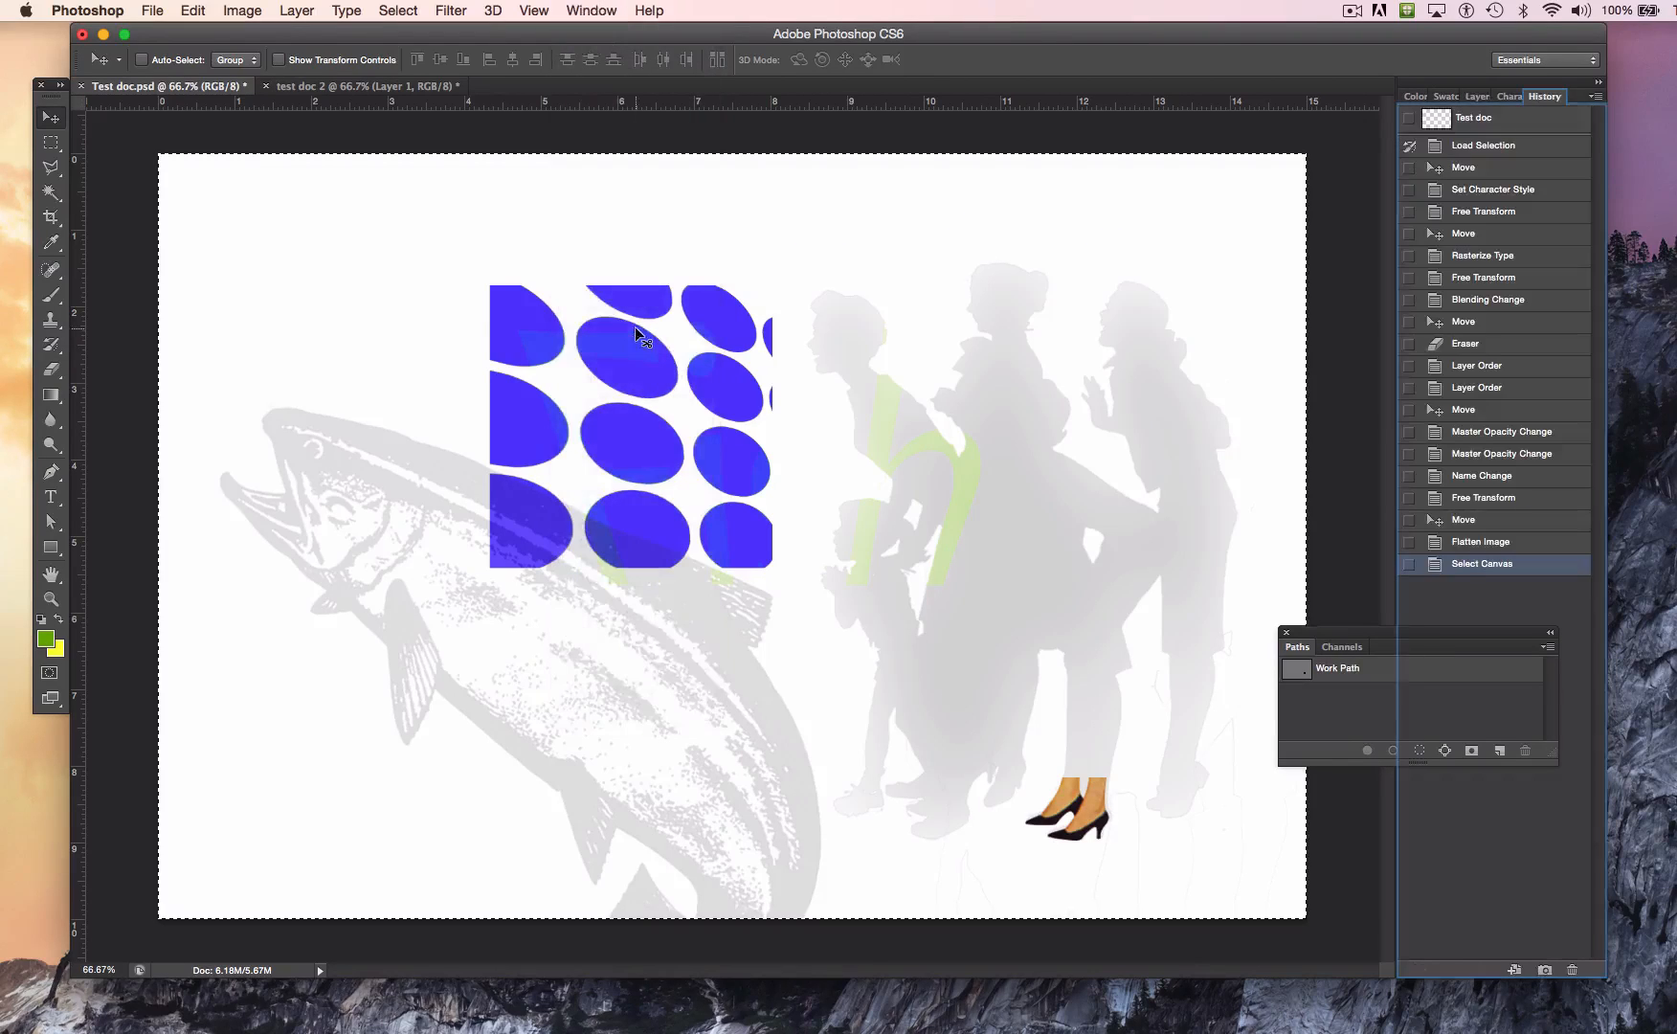
left_click(1460, 544)
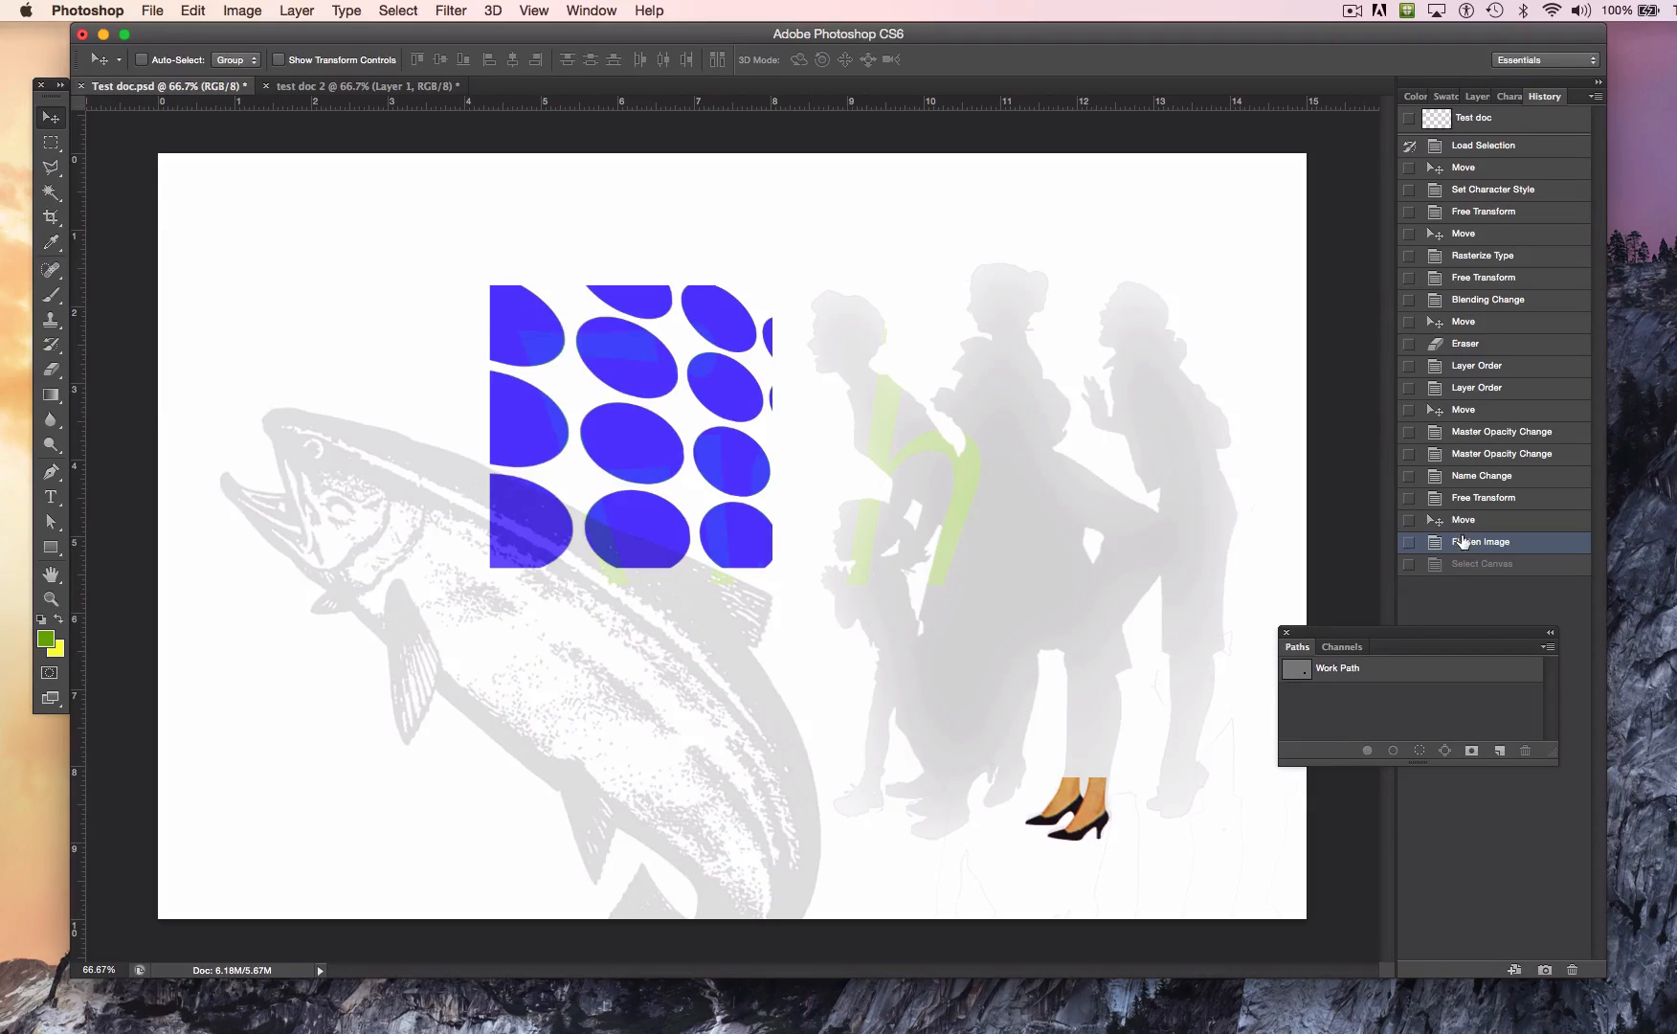
left_click(1460, 520)
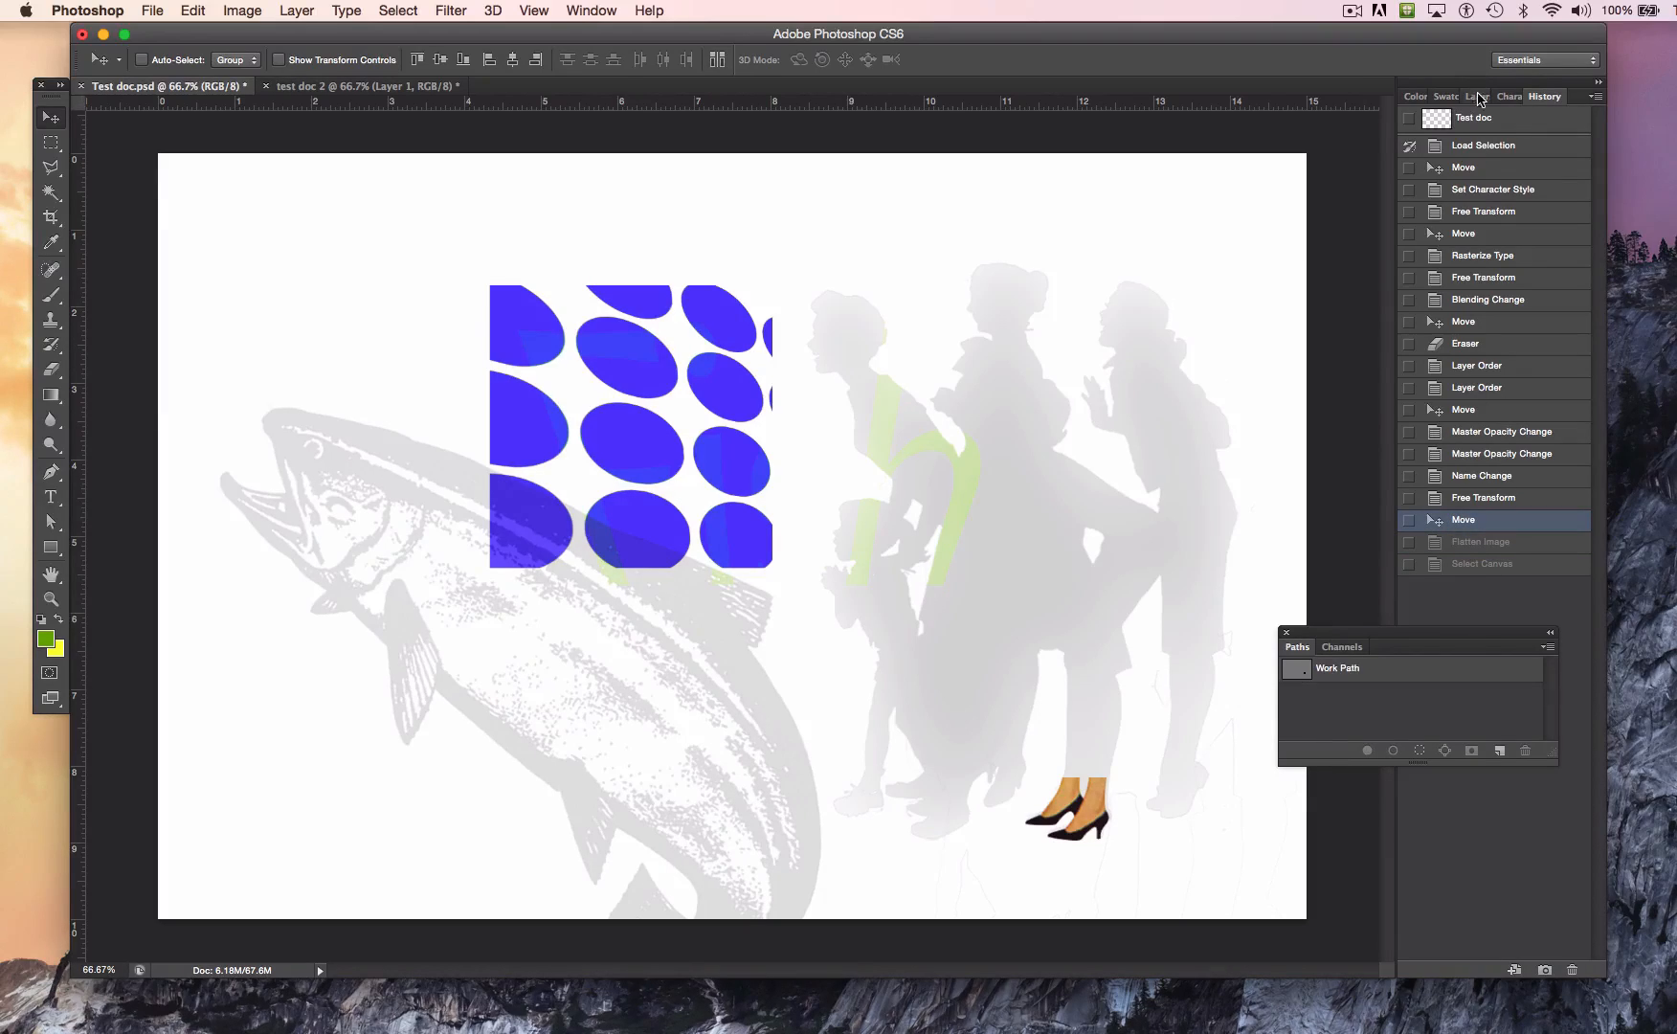
left_click(1480, 97)
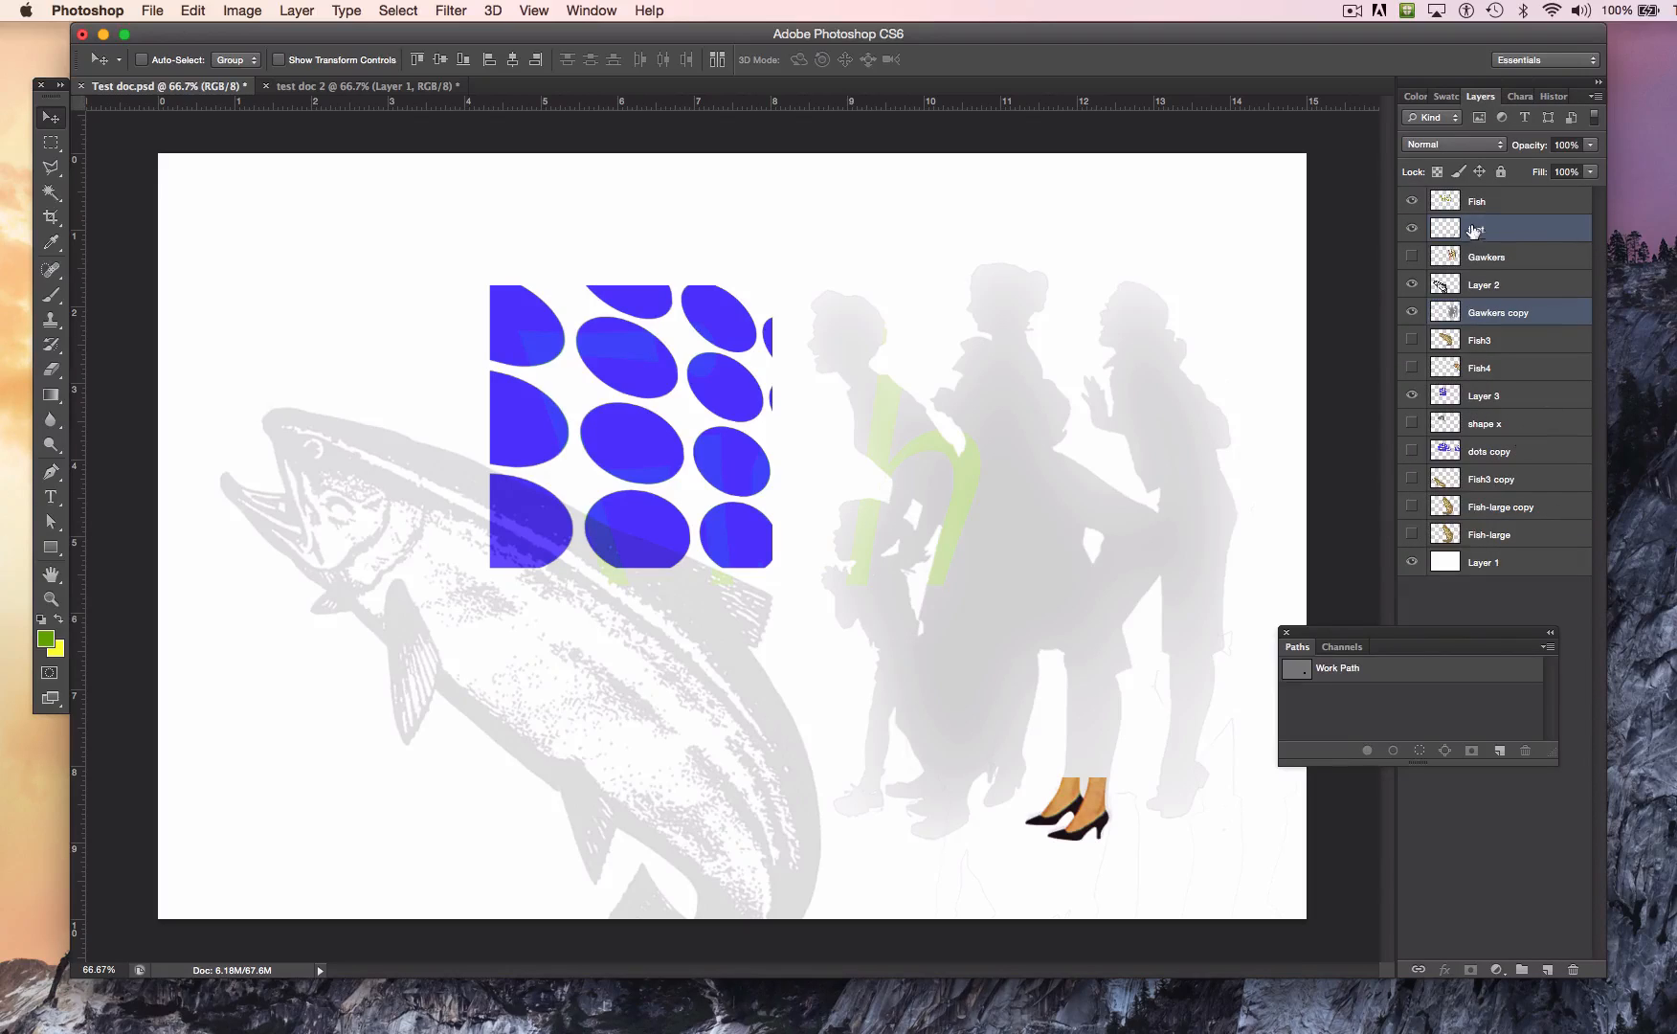
Step: Hide all visible layers above the white Layer 1, and paste the flattened copy in place above the Fish layer
left_click_drag(1410, 201, 1414, 397)
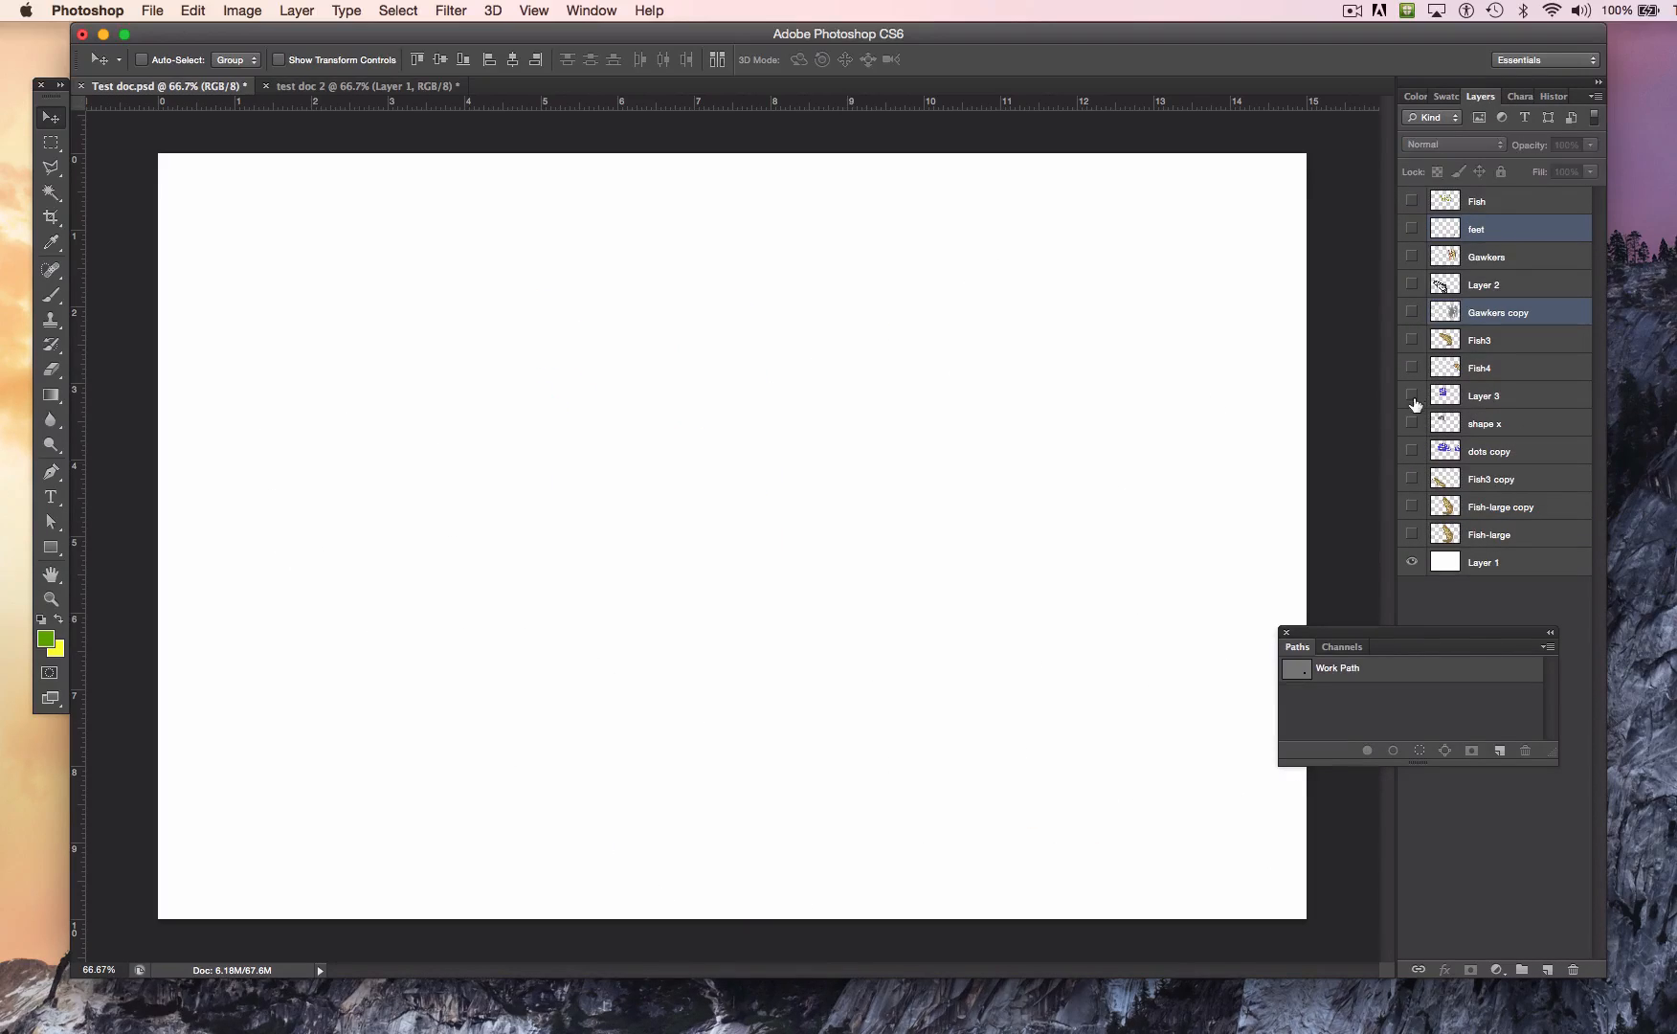
left_click(1483, 202)
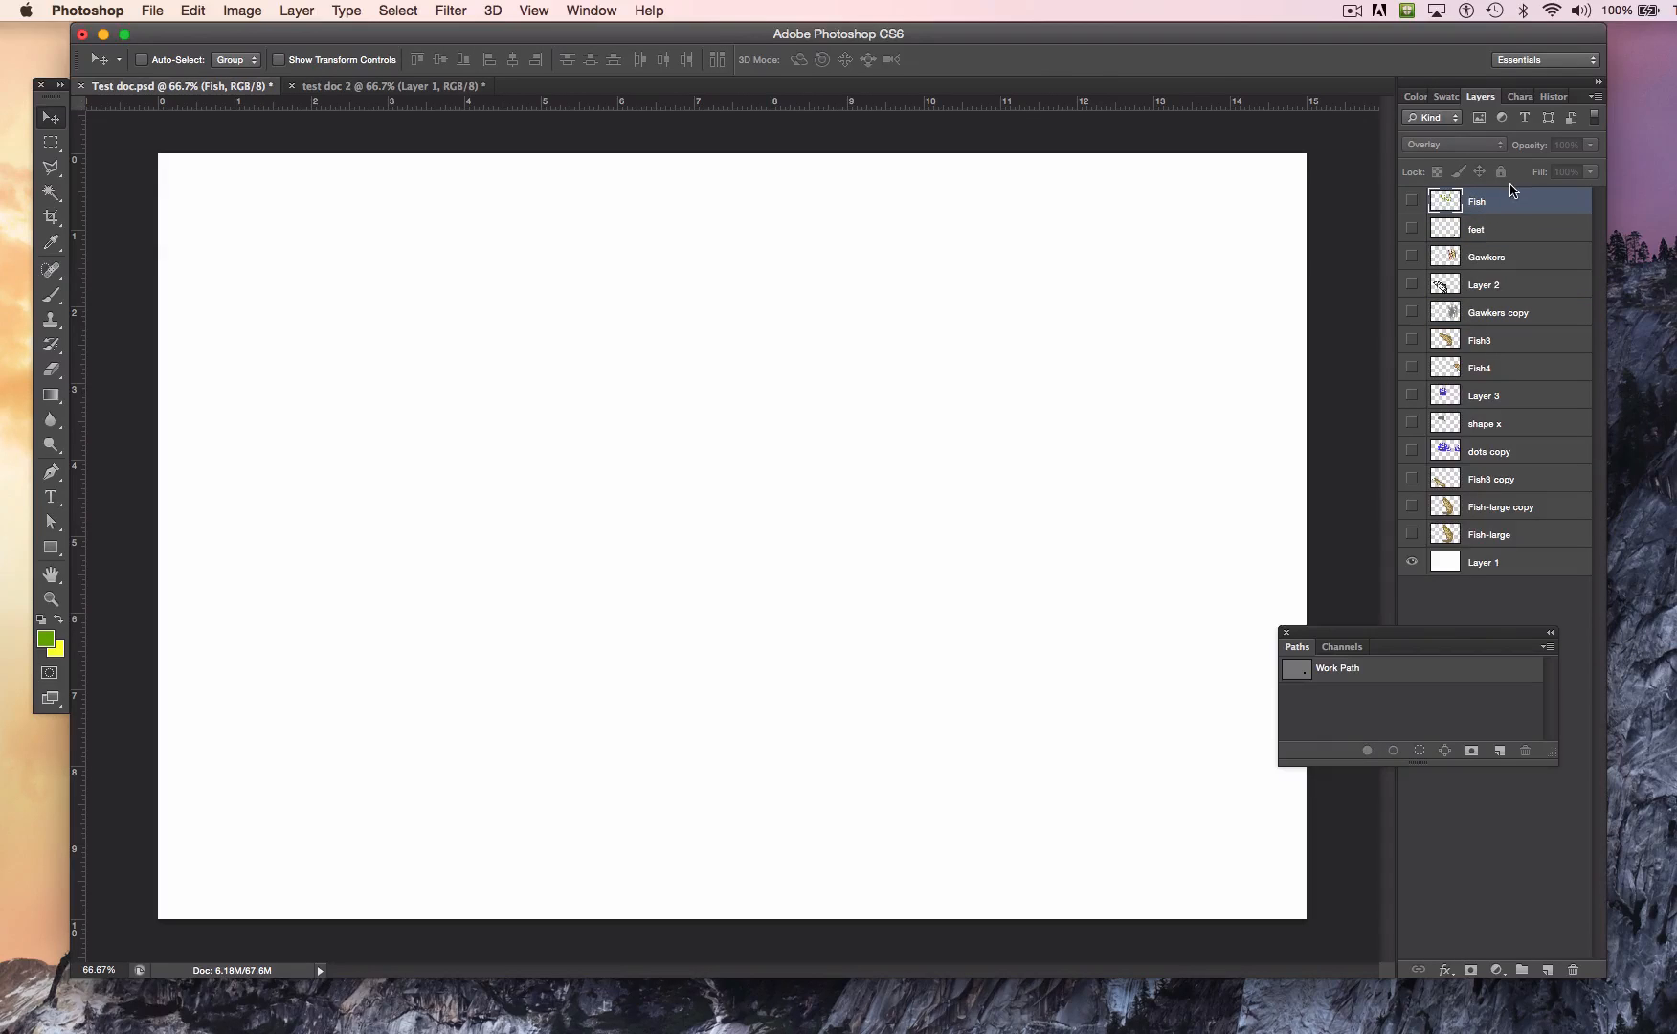
left_click(194, 10)
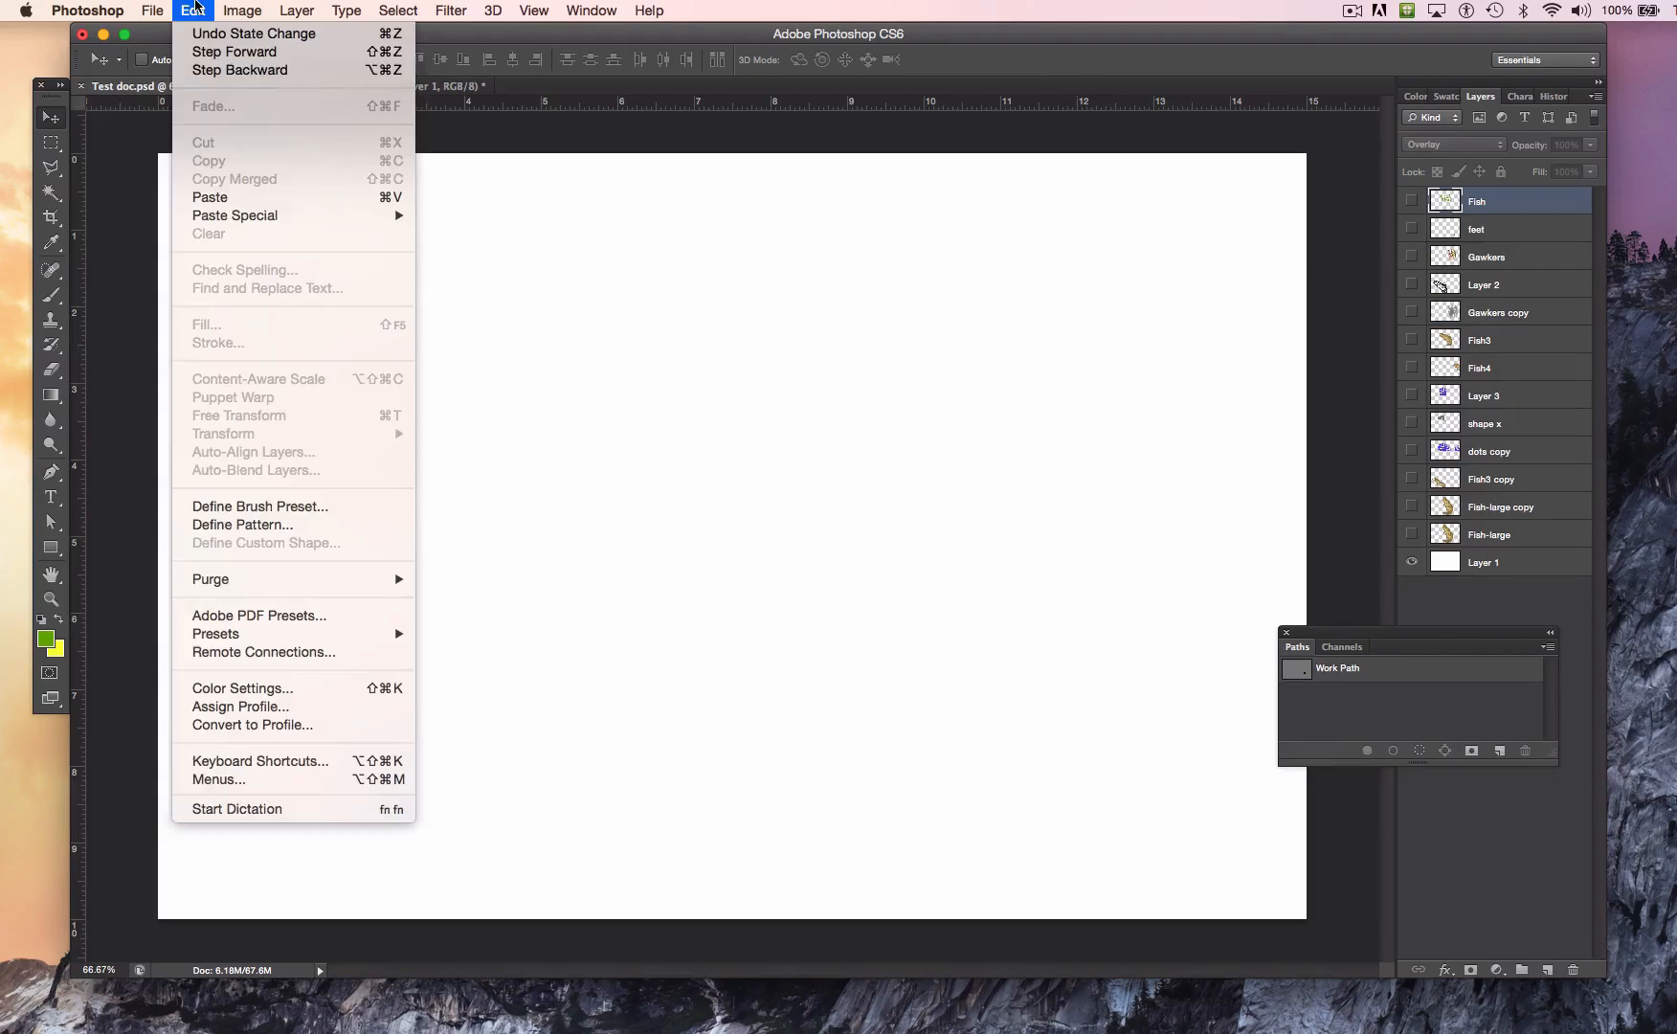
mouse_move(272, 214)
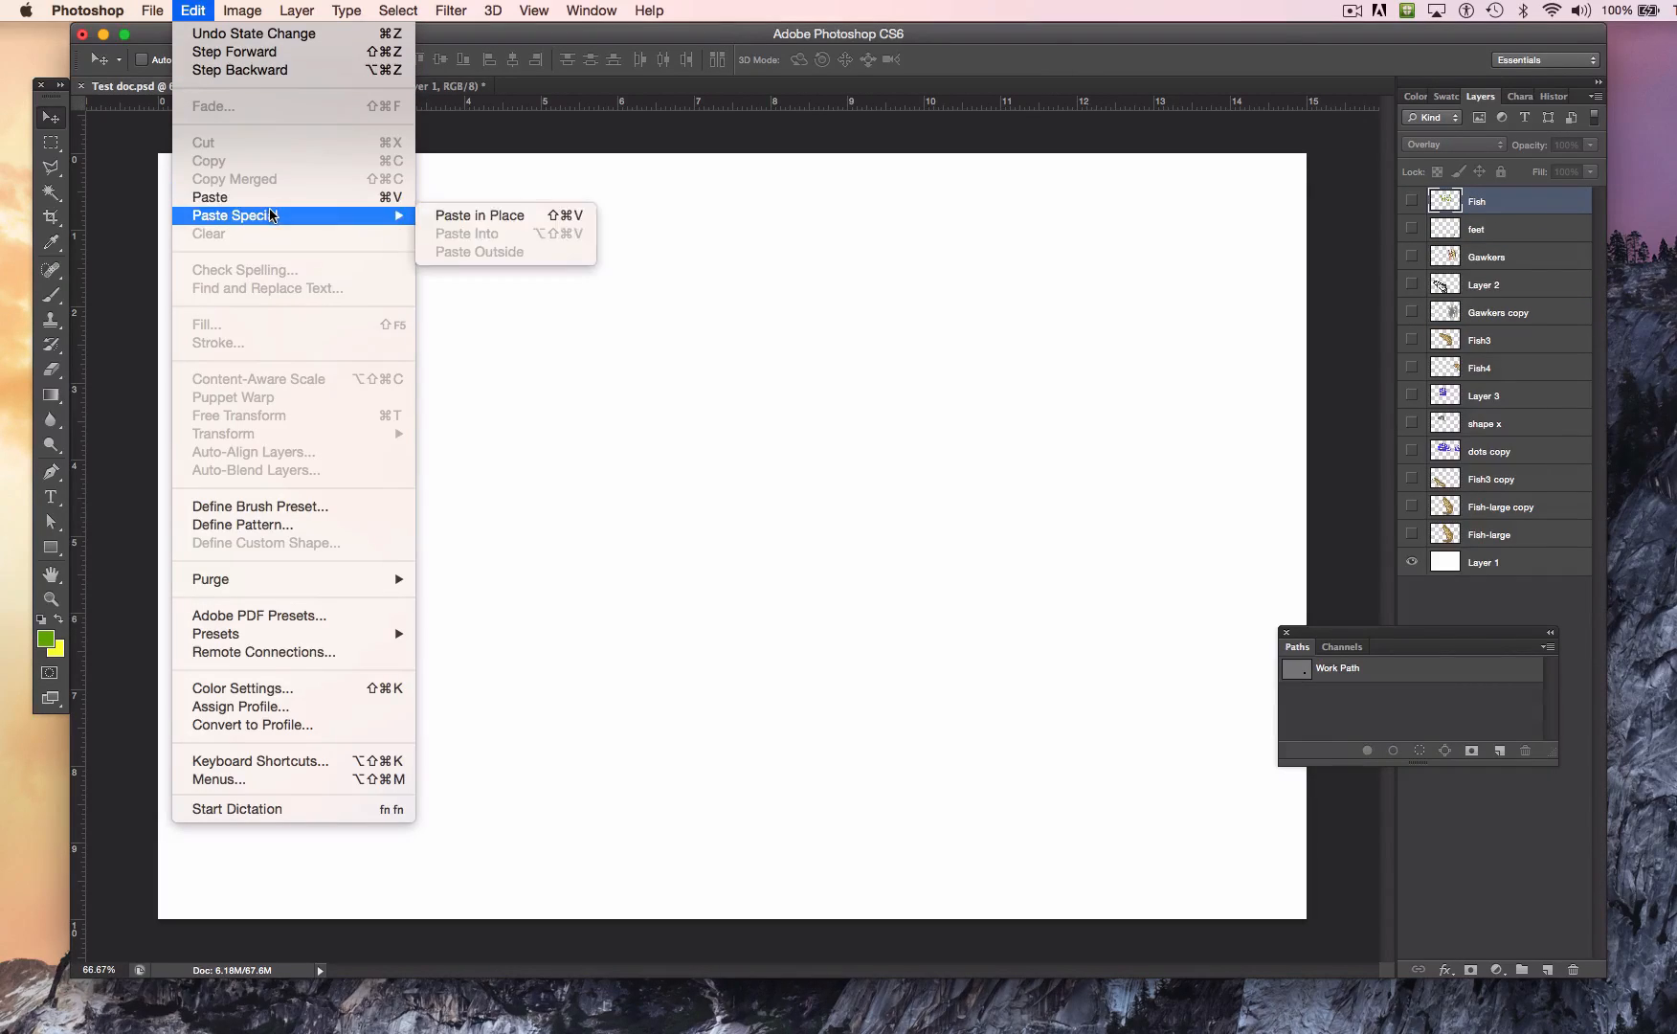
left_click(478, 215)
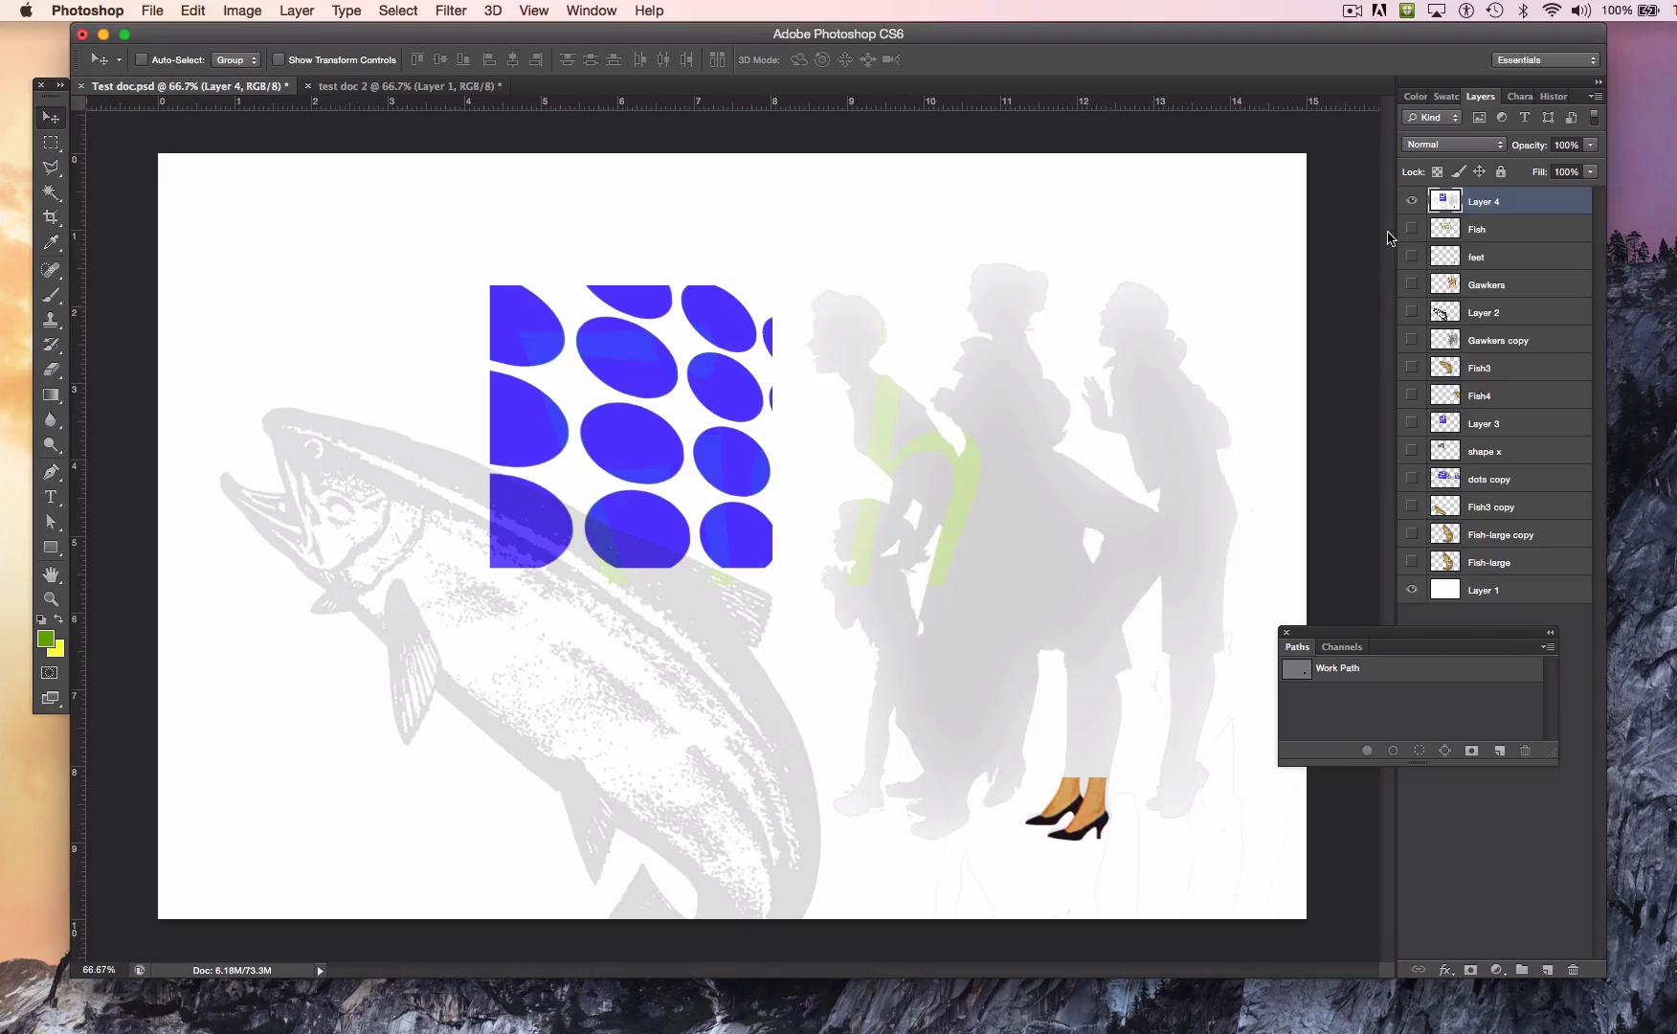
Step: Compare the pasted flattened Layer 4 with the Fish, feet, Gawkers and Layer 2 layers by toggling their visibility
left_click_drag(1421, 230, 1426, 315)
left_click(1411, 201)
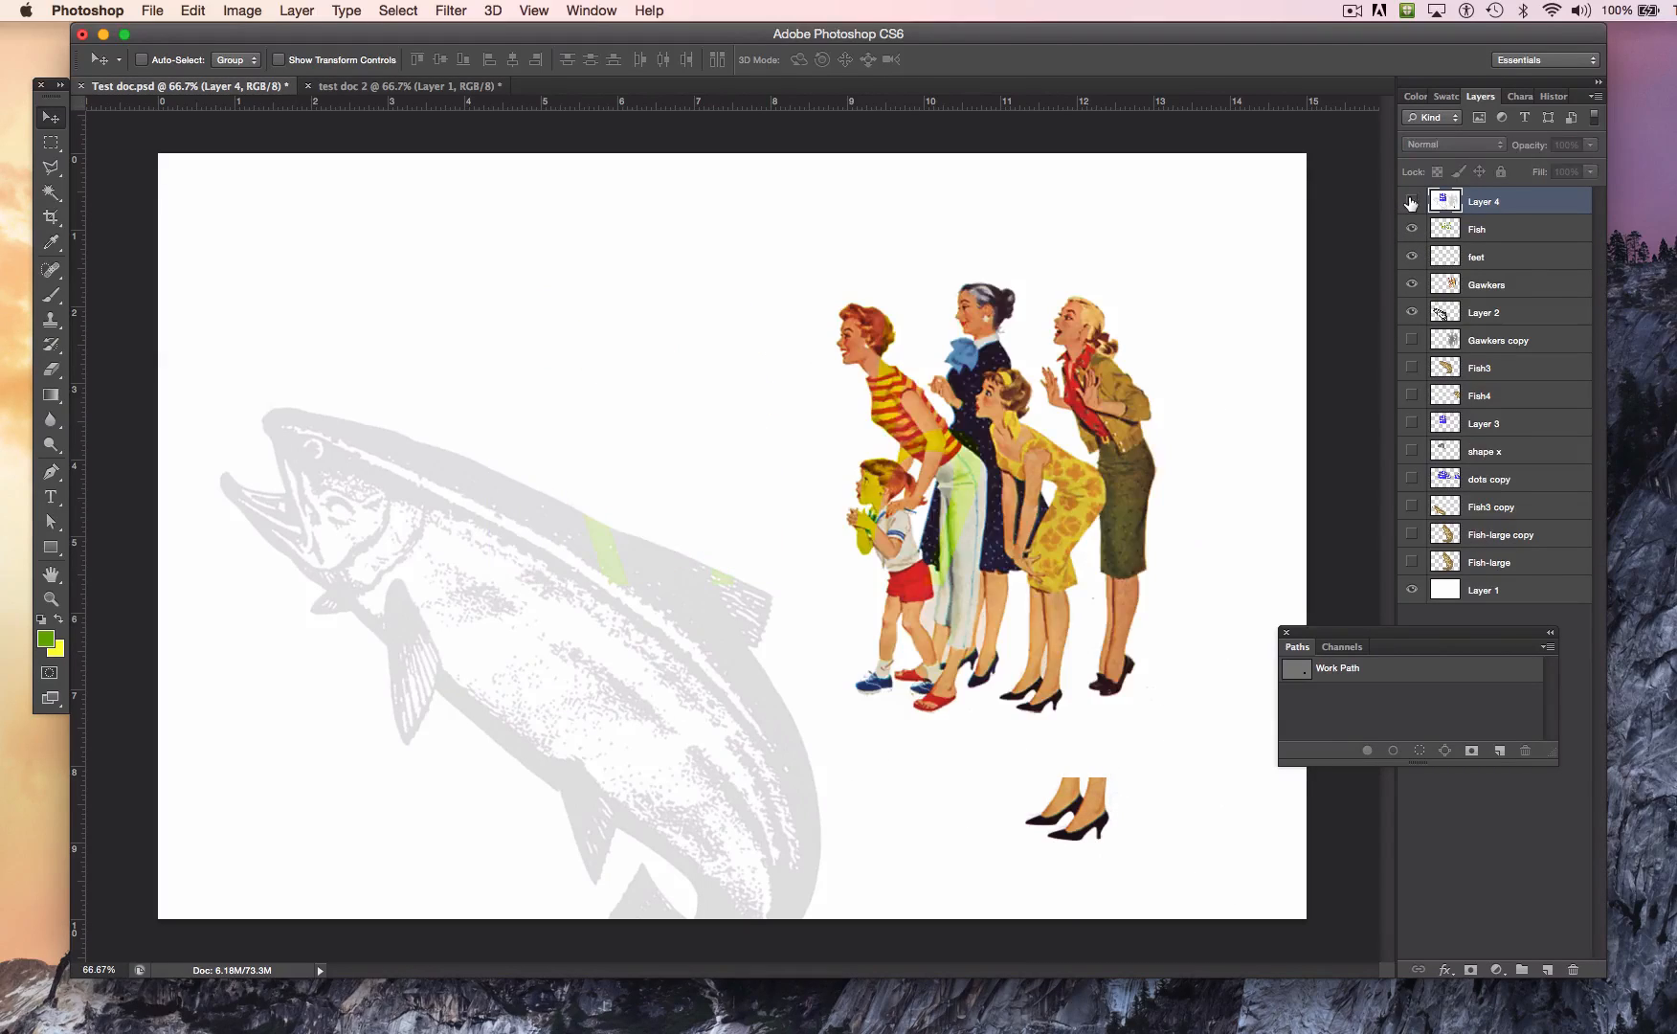
left_click(1410, 201)
left_click_drag(1413, 229, 1433, 345)
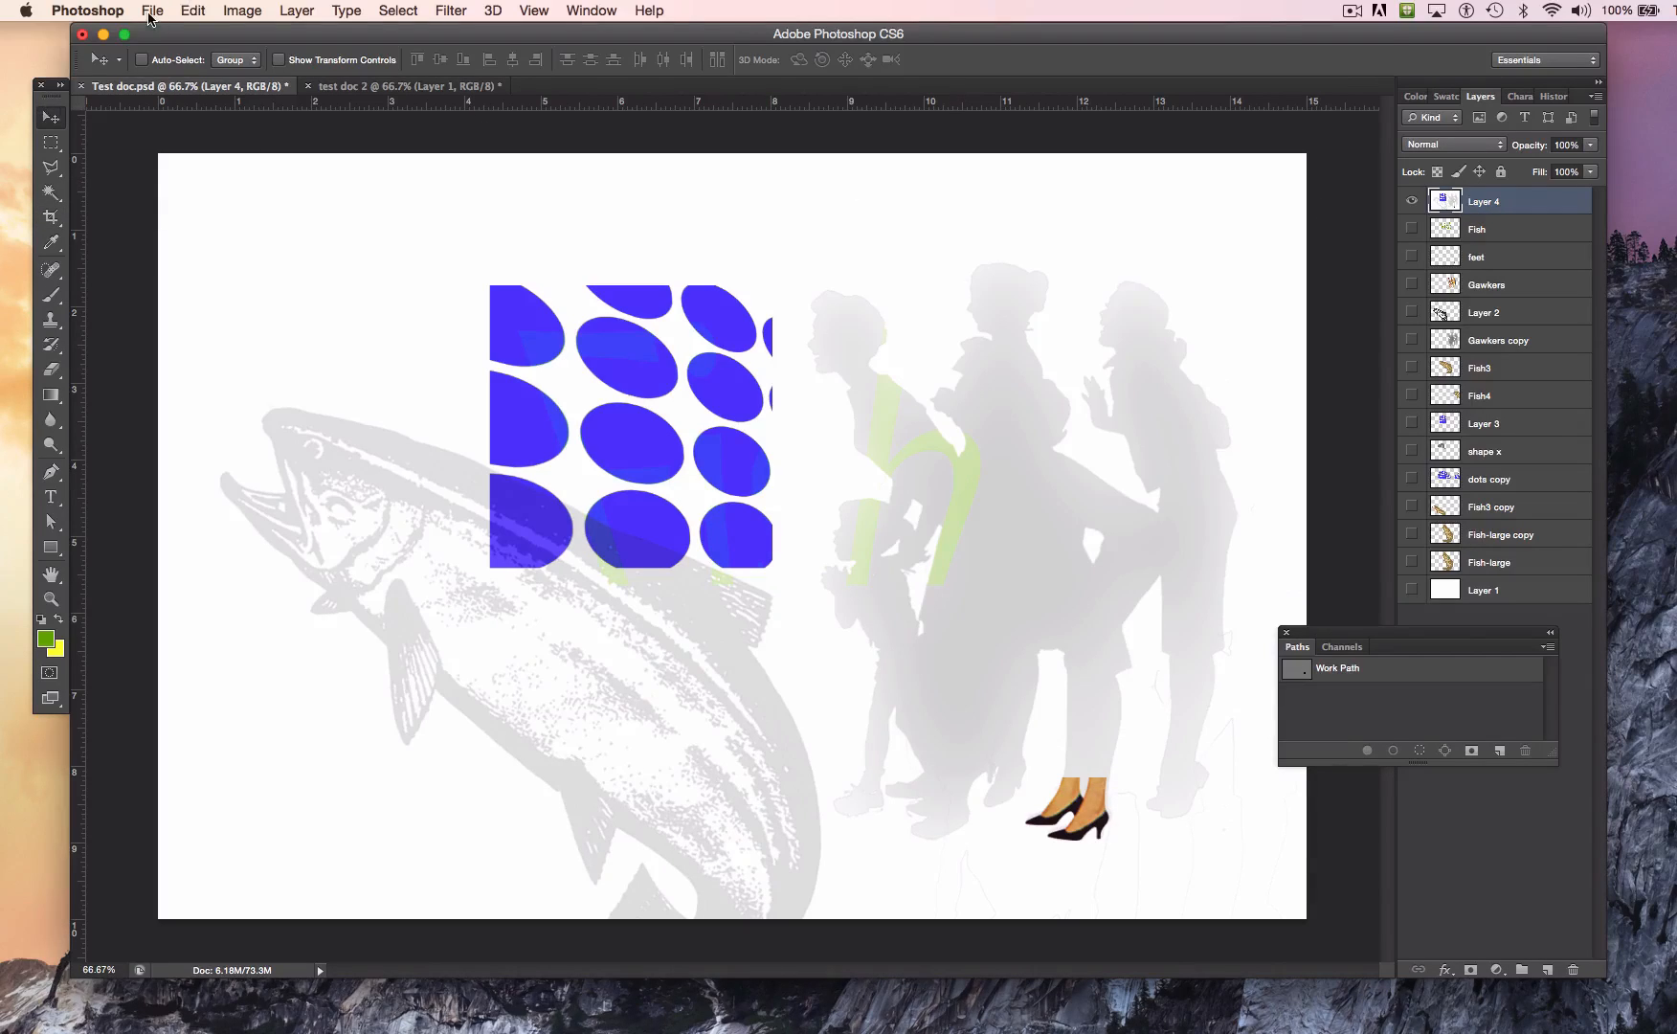
Step: Open the Save for Web export for Layer 4 and compare the original and JPEG quality previews around the blue dots and the feet
left_click(150, 12)
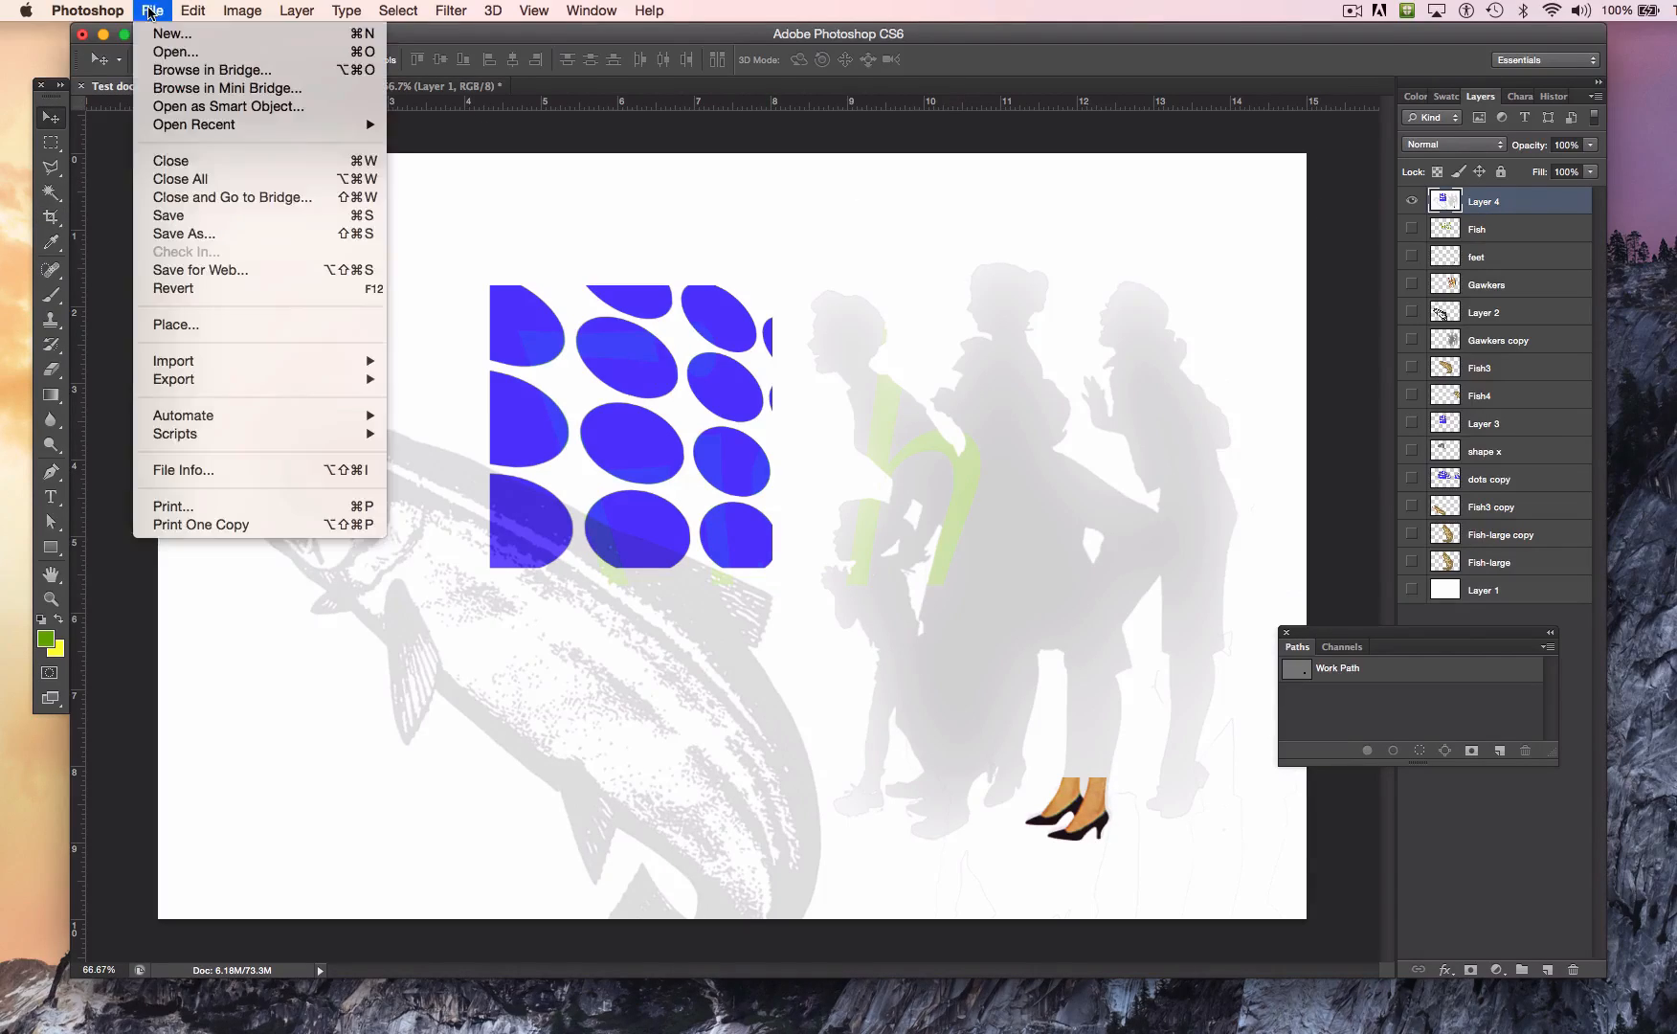
left_click(253, 273)
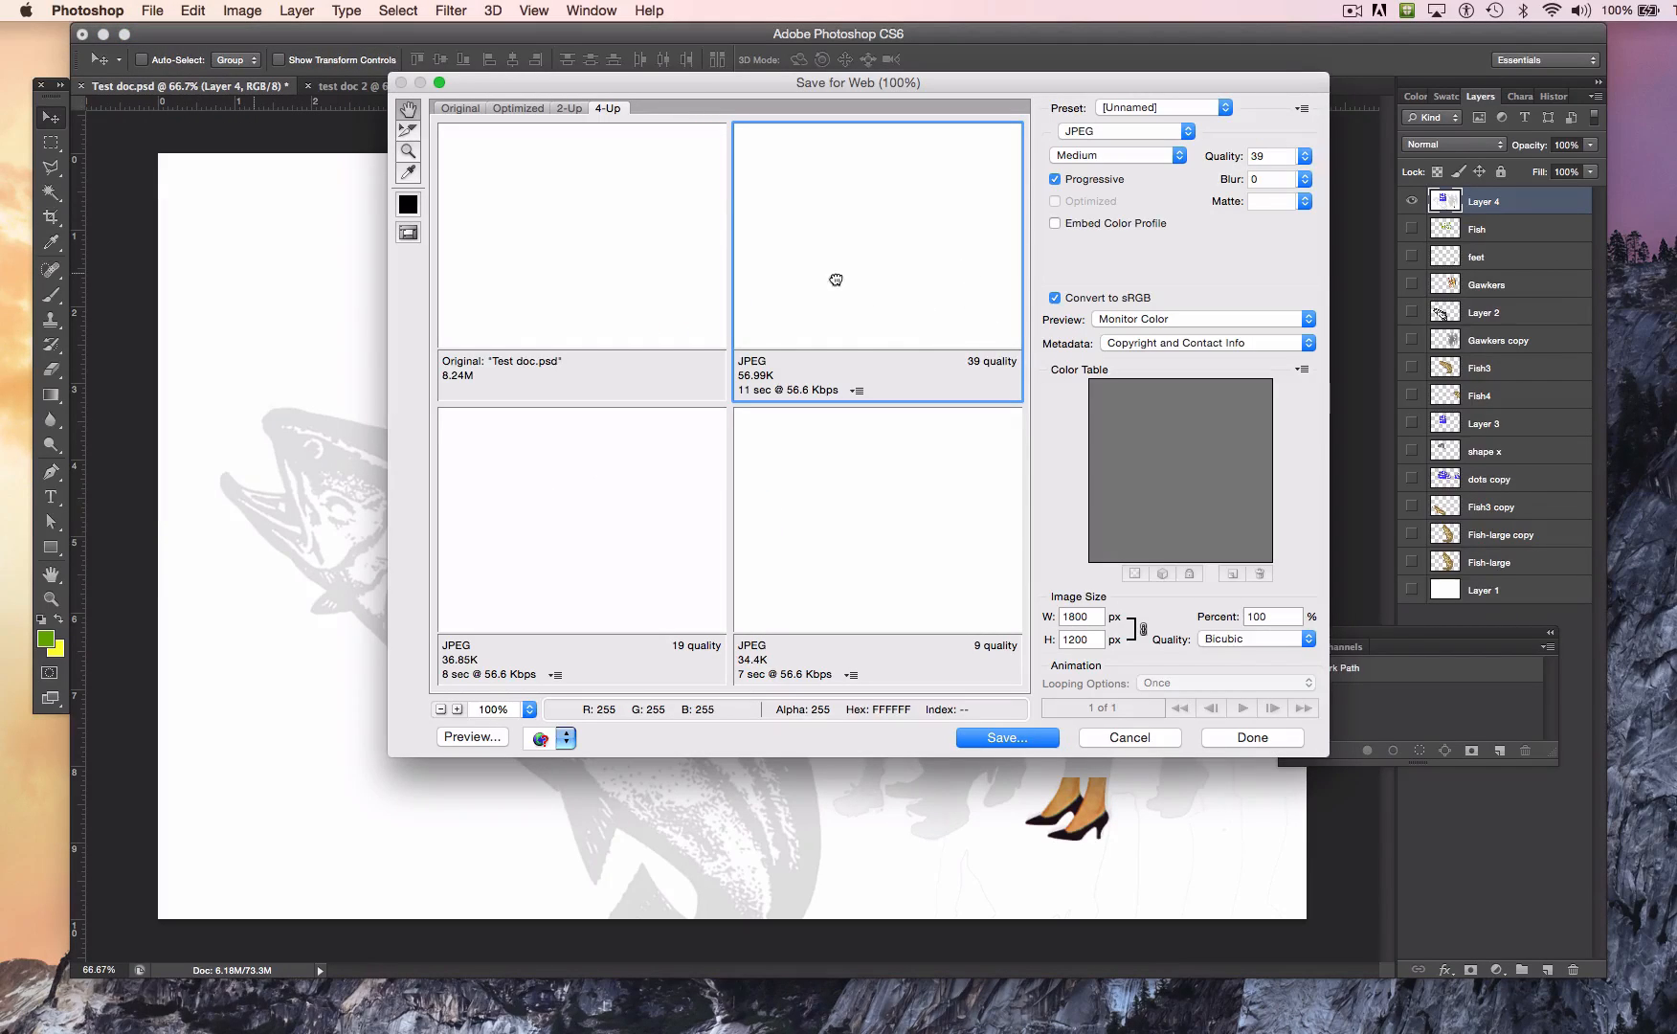
left_click_drag(549, 192, 522, 172)
left_click_drag(882, 257, 681, 225)
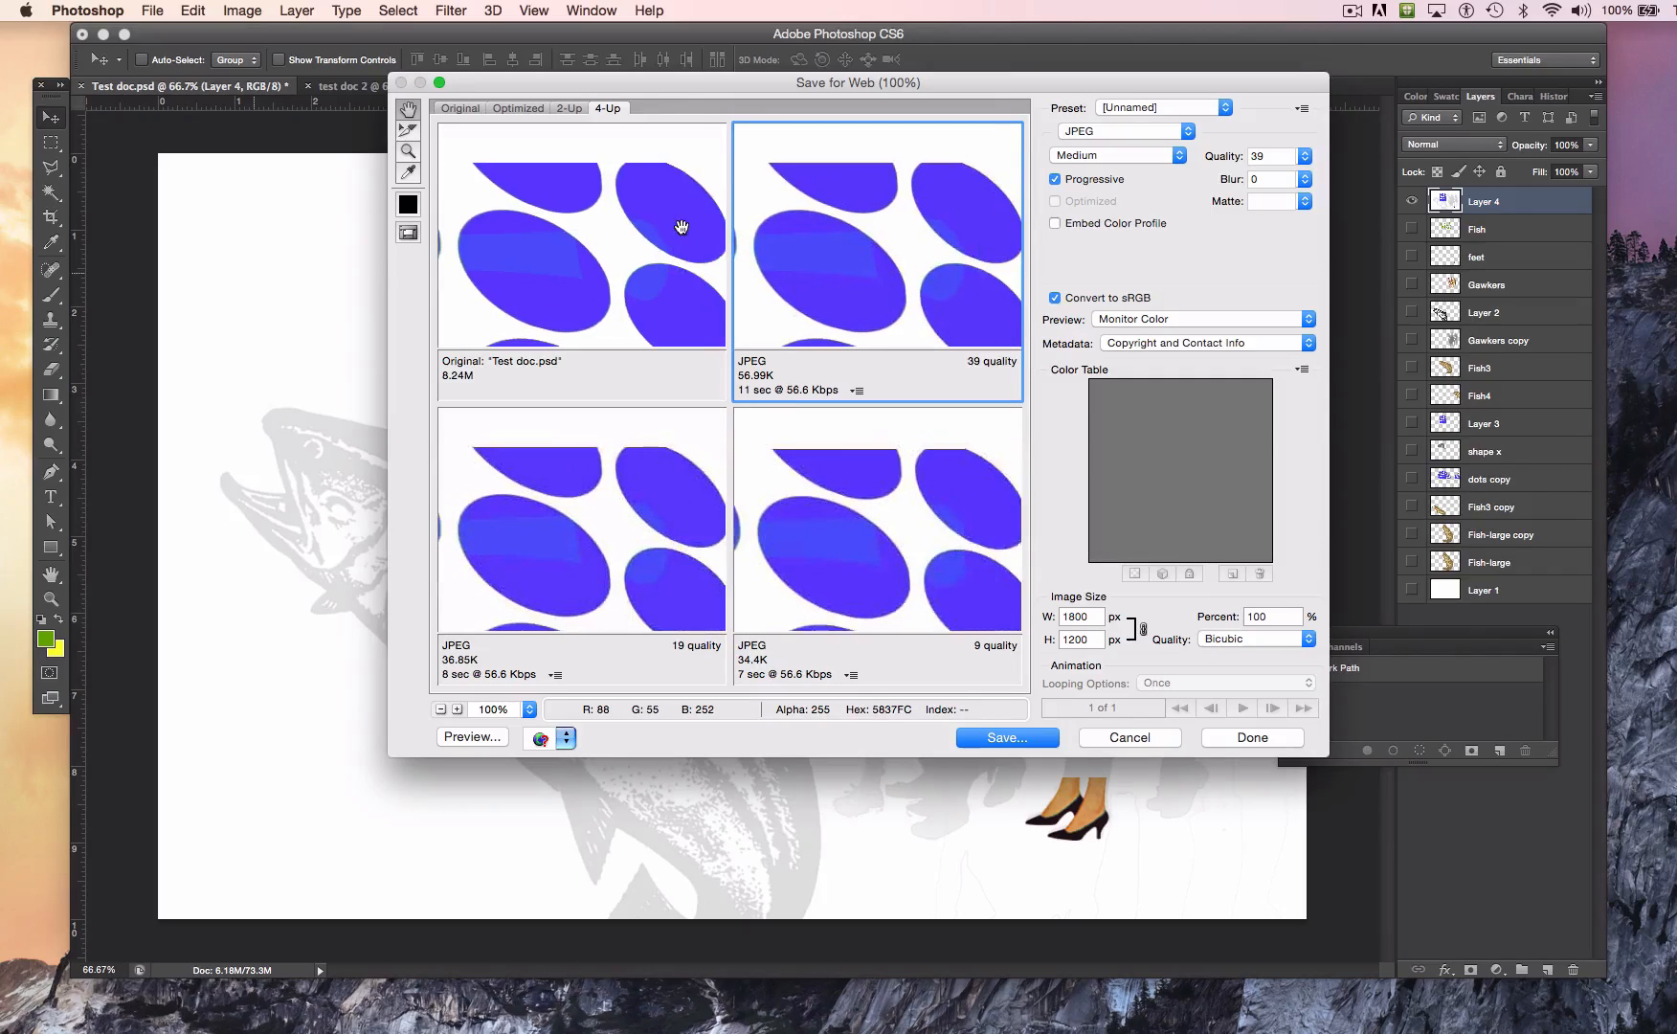
left_click_drag(877, 294, 823, 273)
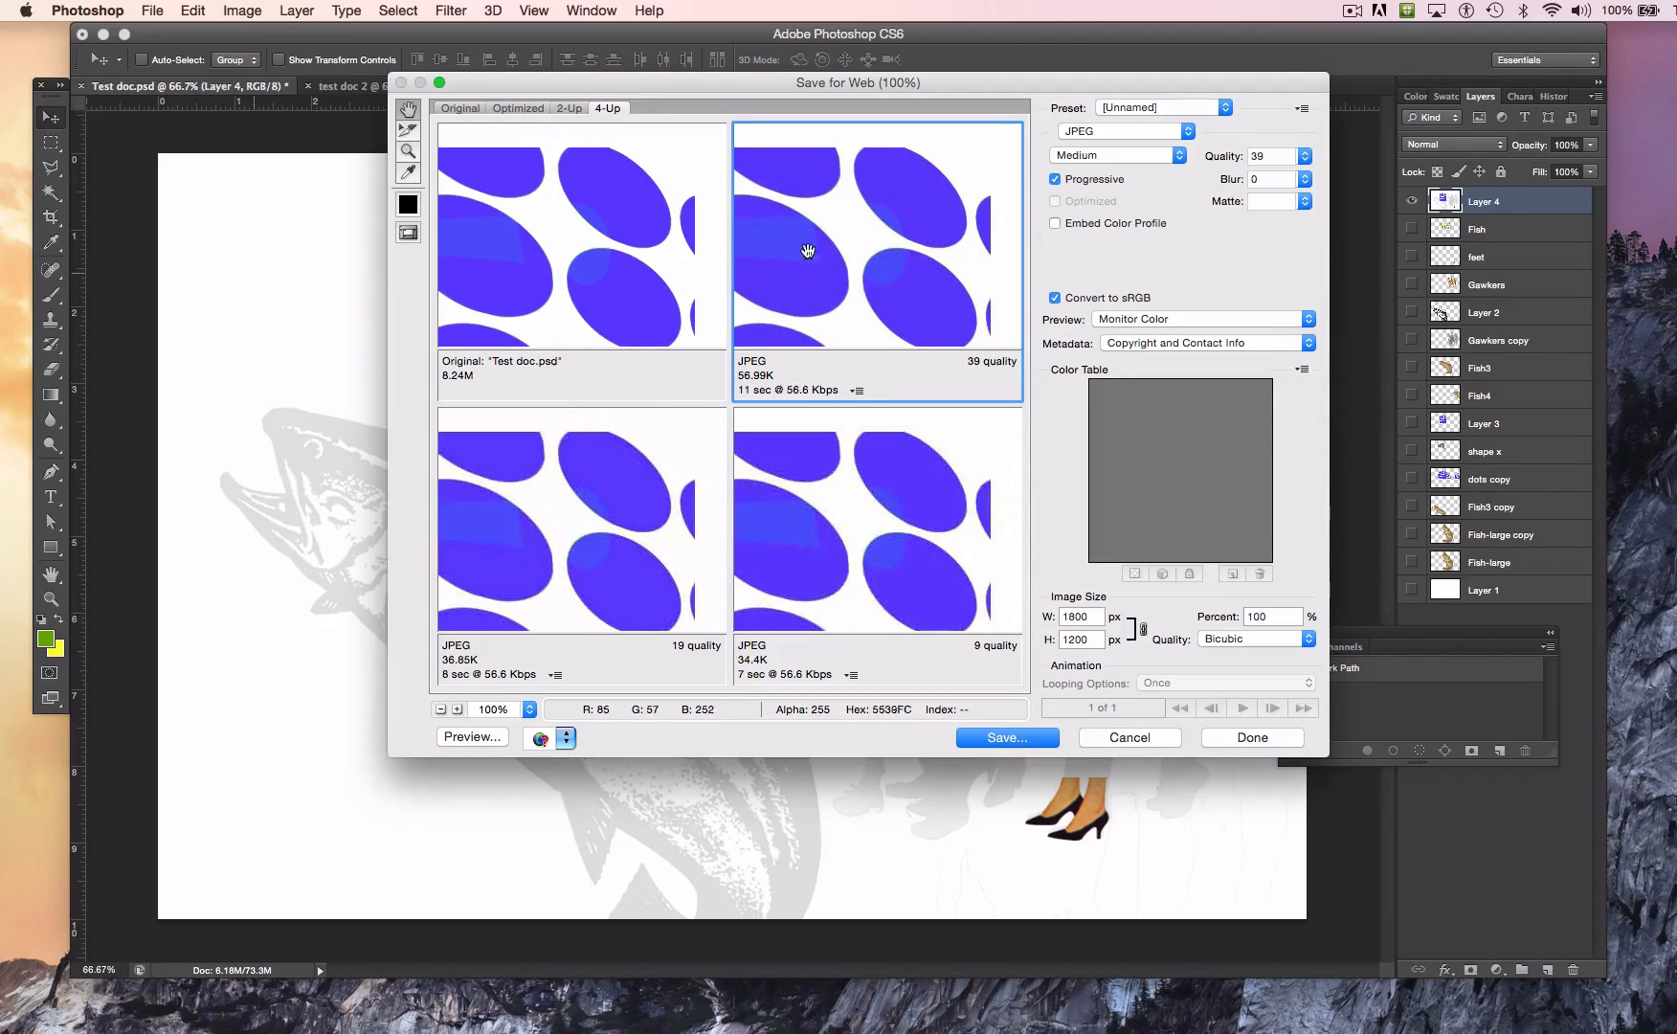
left_click_drag(899, 278, 744, 247)
left_click_drag(917, 300, 894, 271)
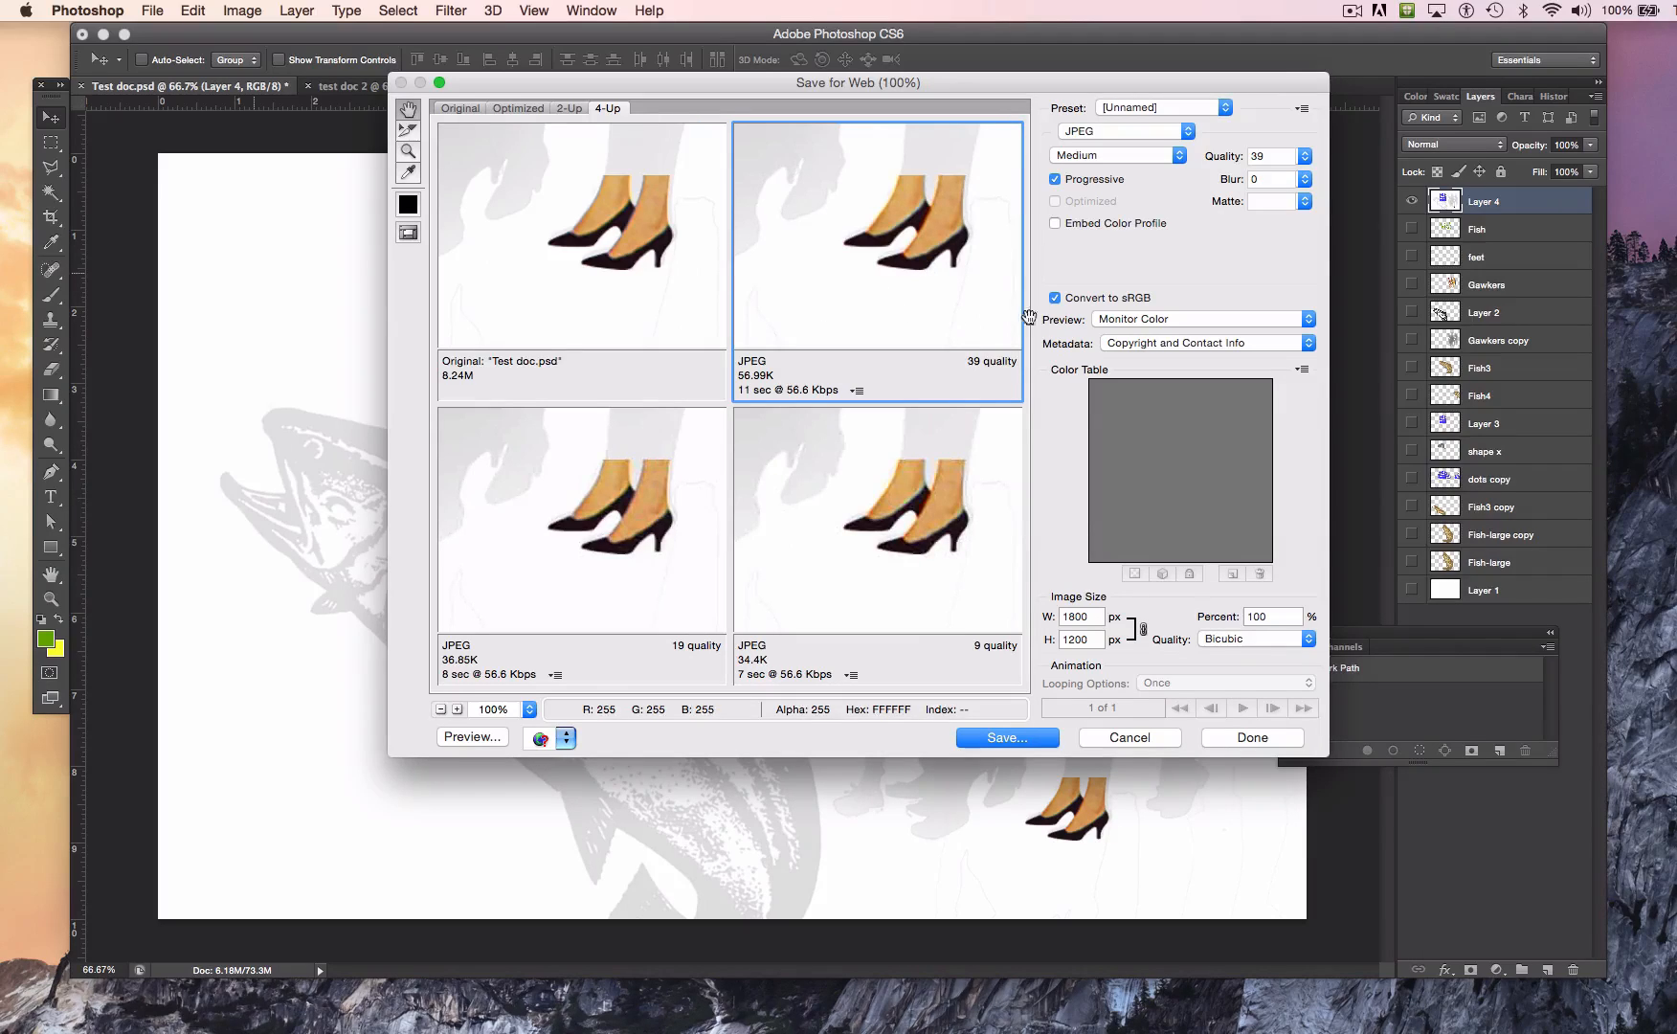
Step: Export the medium-quality JPEG as Test-doc.jpg into the DP101 Videos+Files folder
left_click(1007, 737)
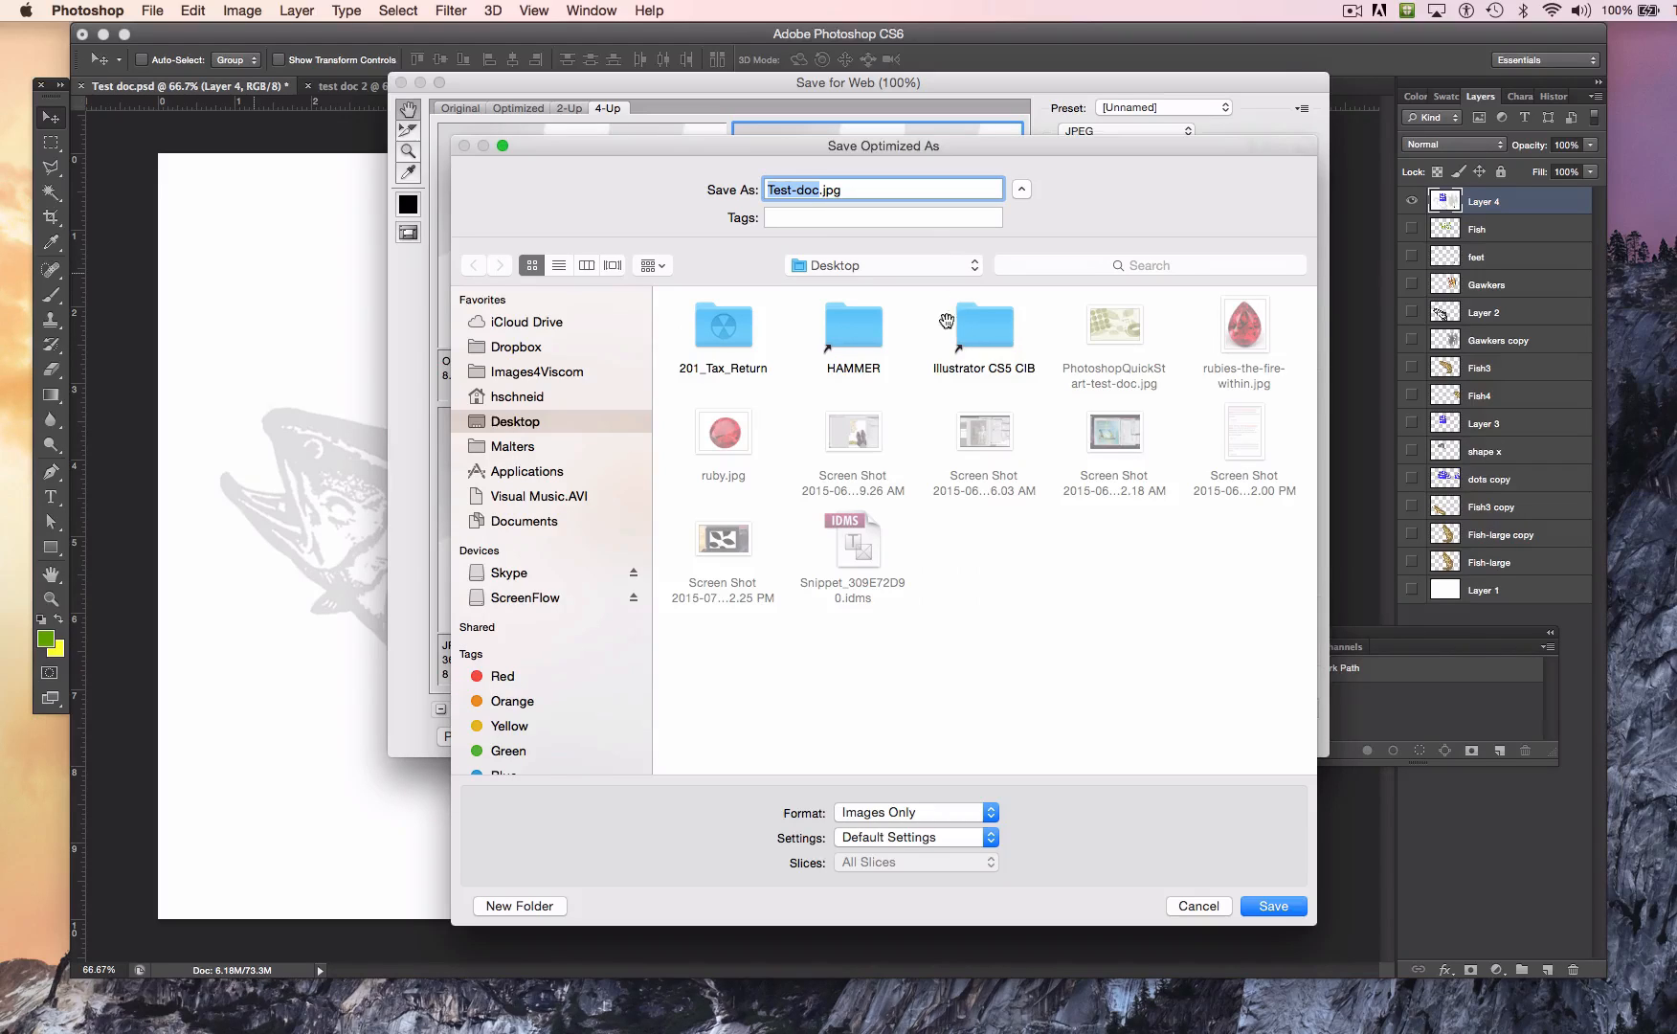
left_click(878, 268)
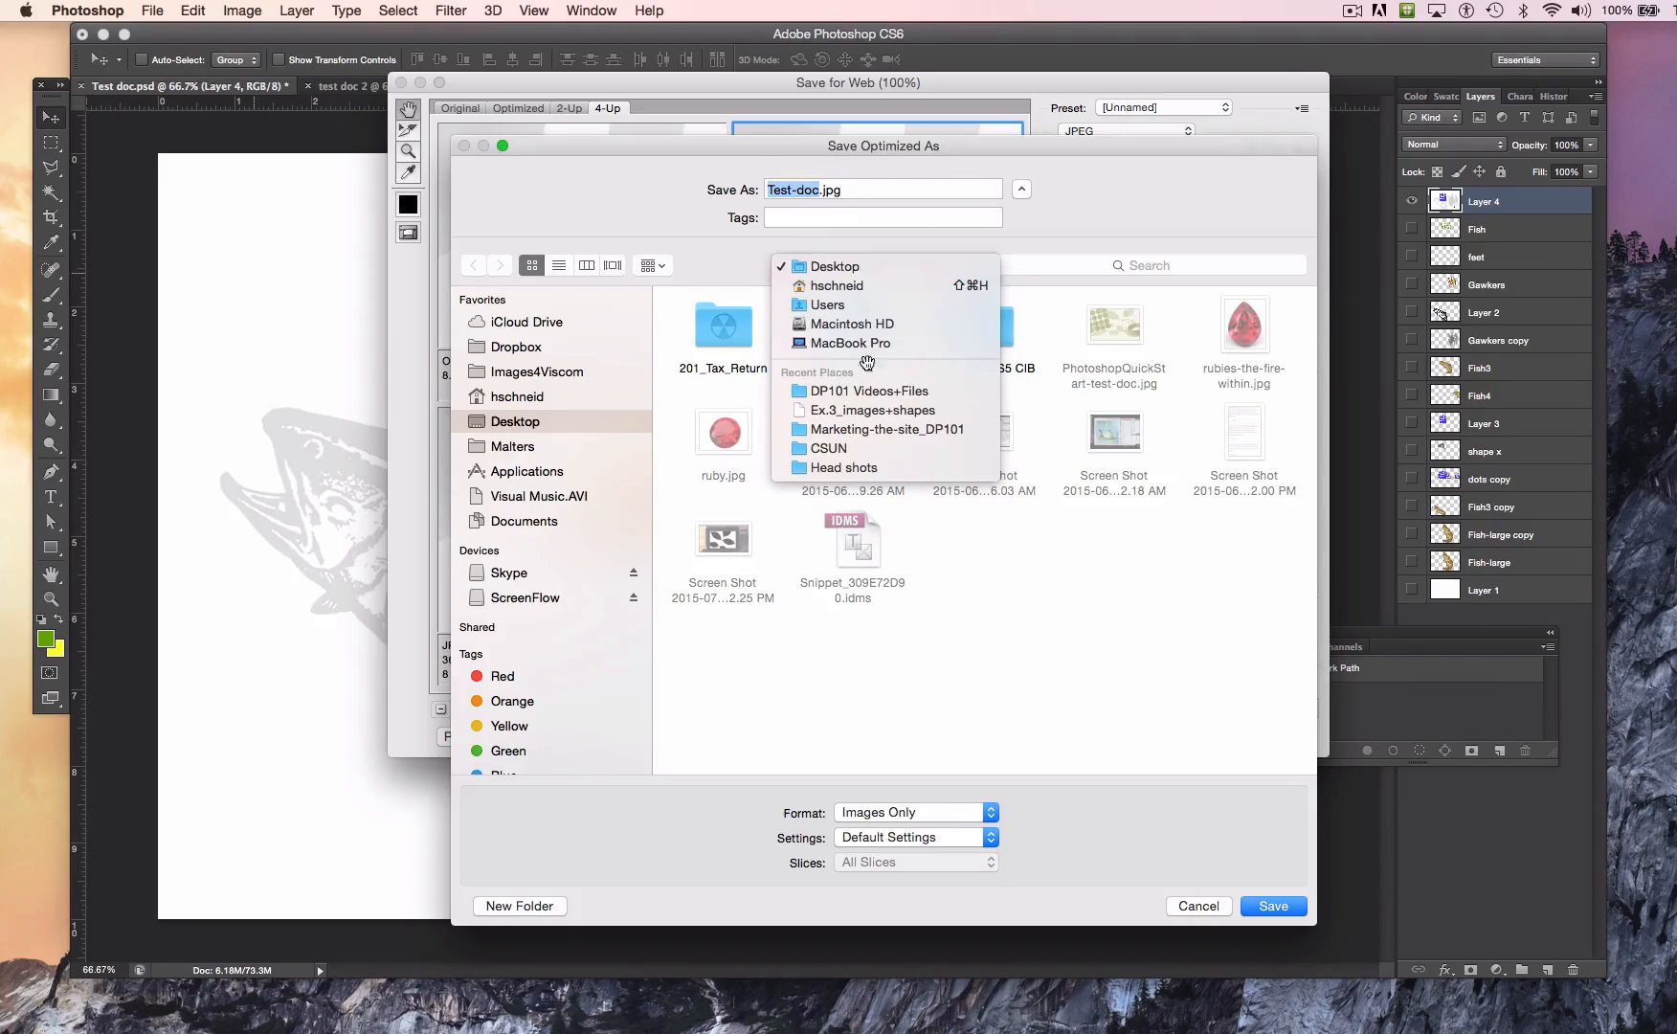
left_click(870, 394)
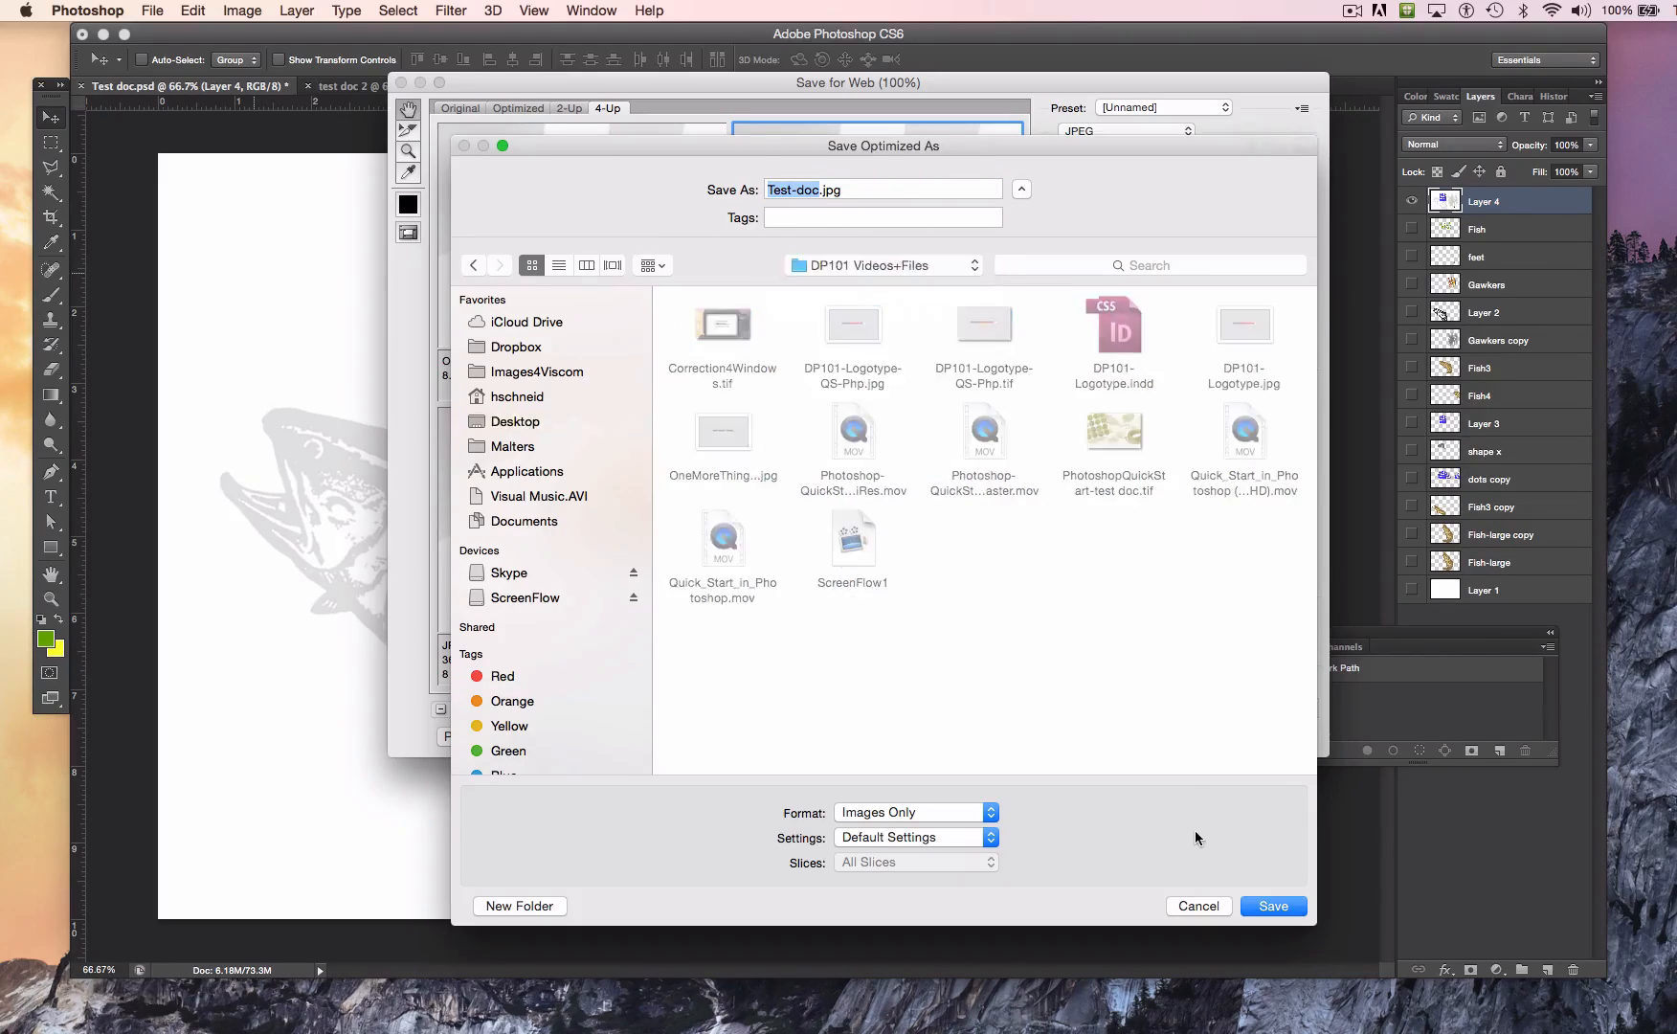
left_click(1271, 905)
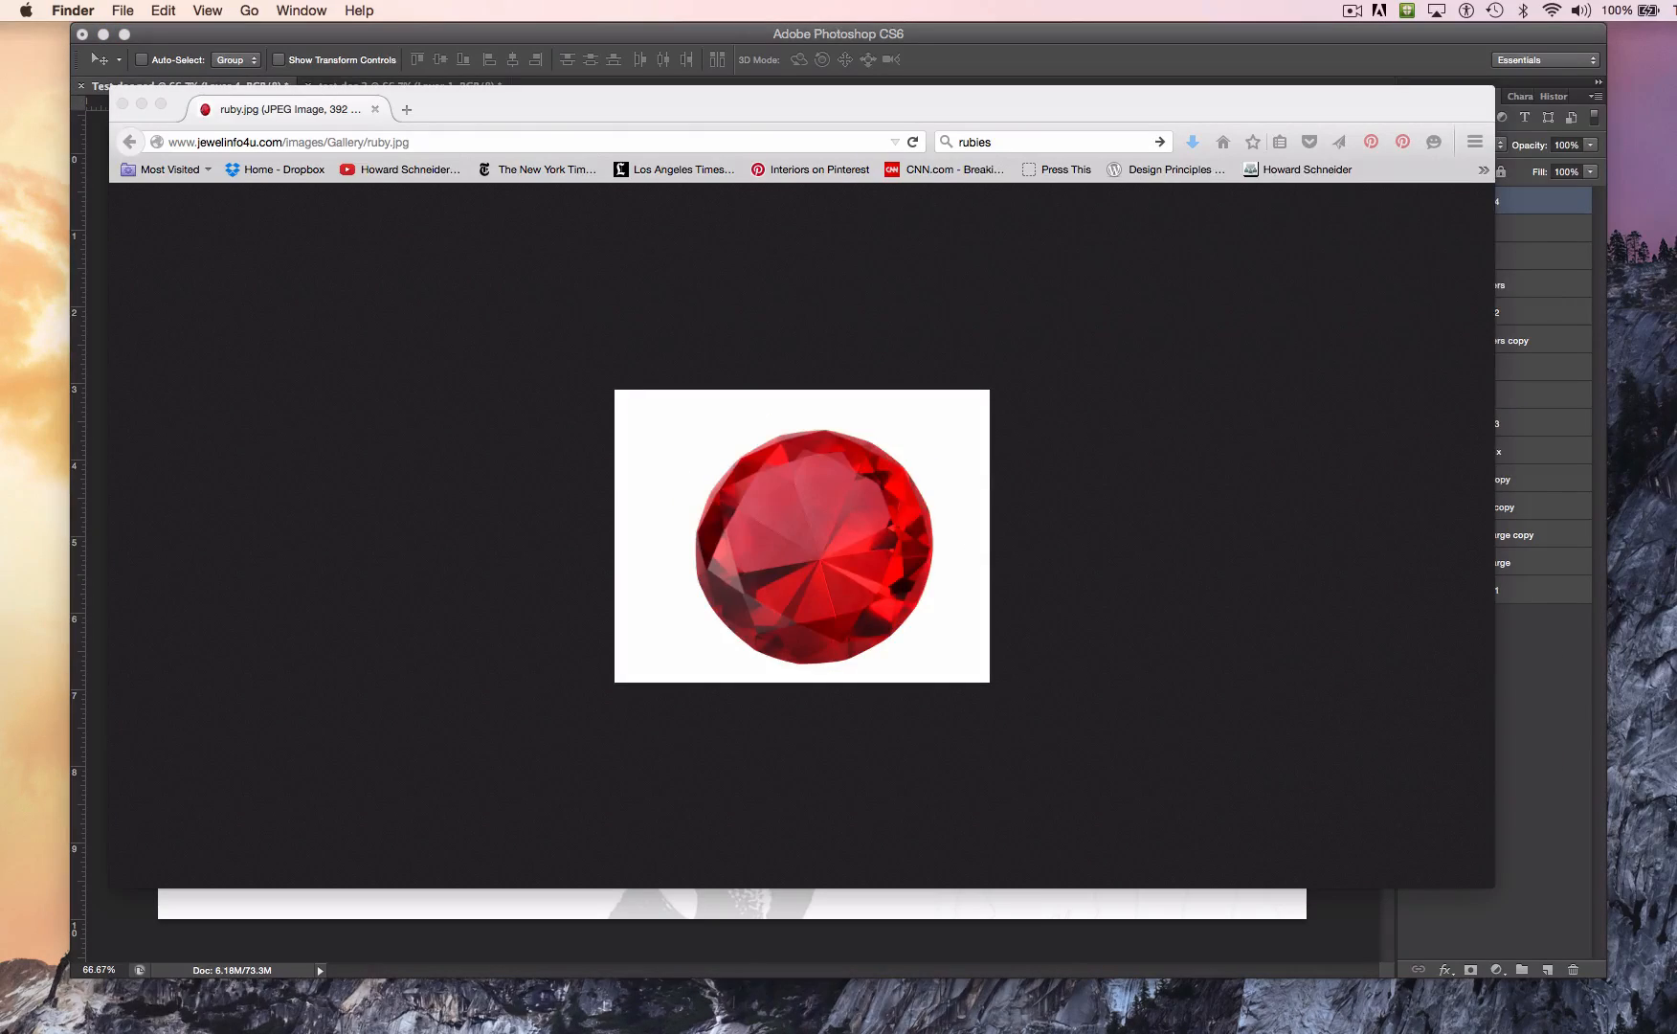
Step: Switch to Finder, locate Test-doc.jpg in the Documents folder sorted by date modified, and return to Photoshop
key("super+n")
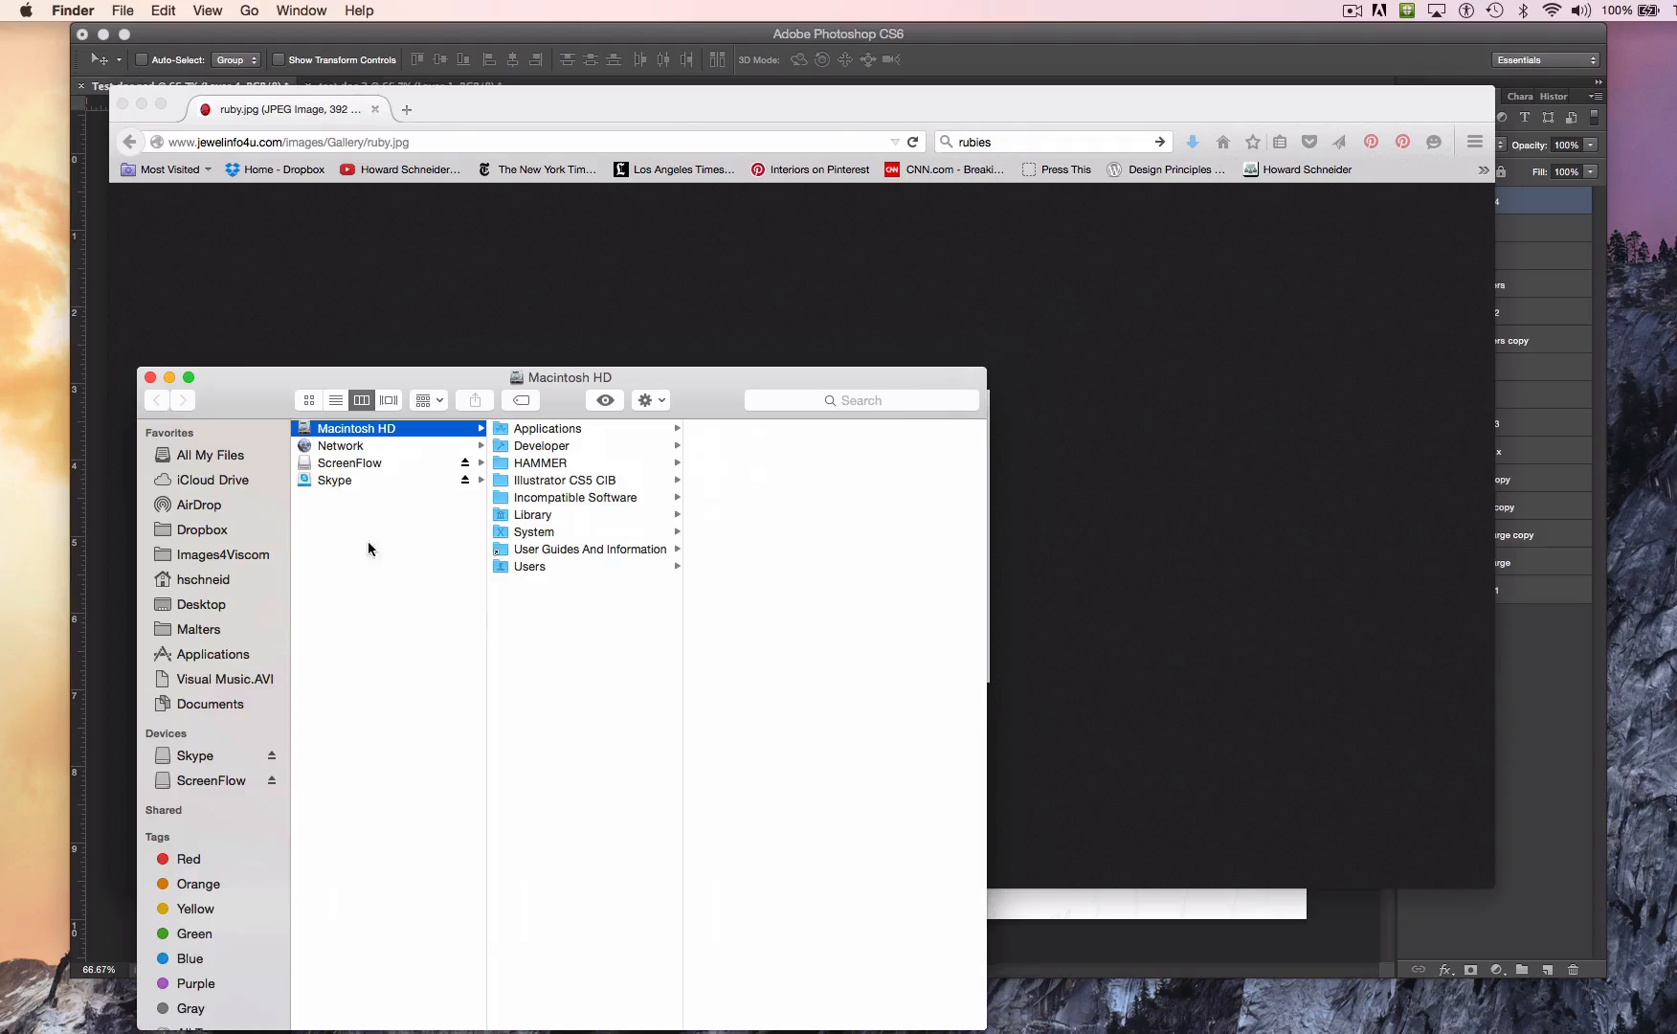
left_click(206, 703)
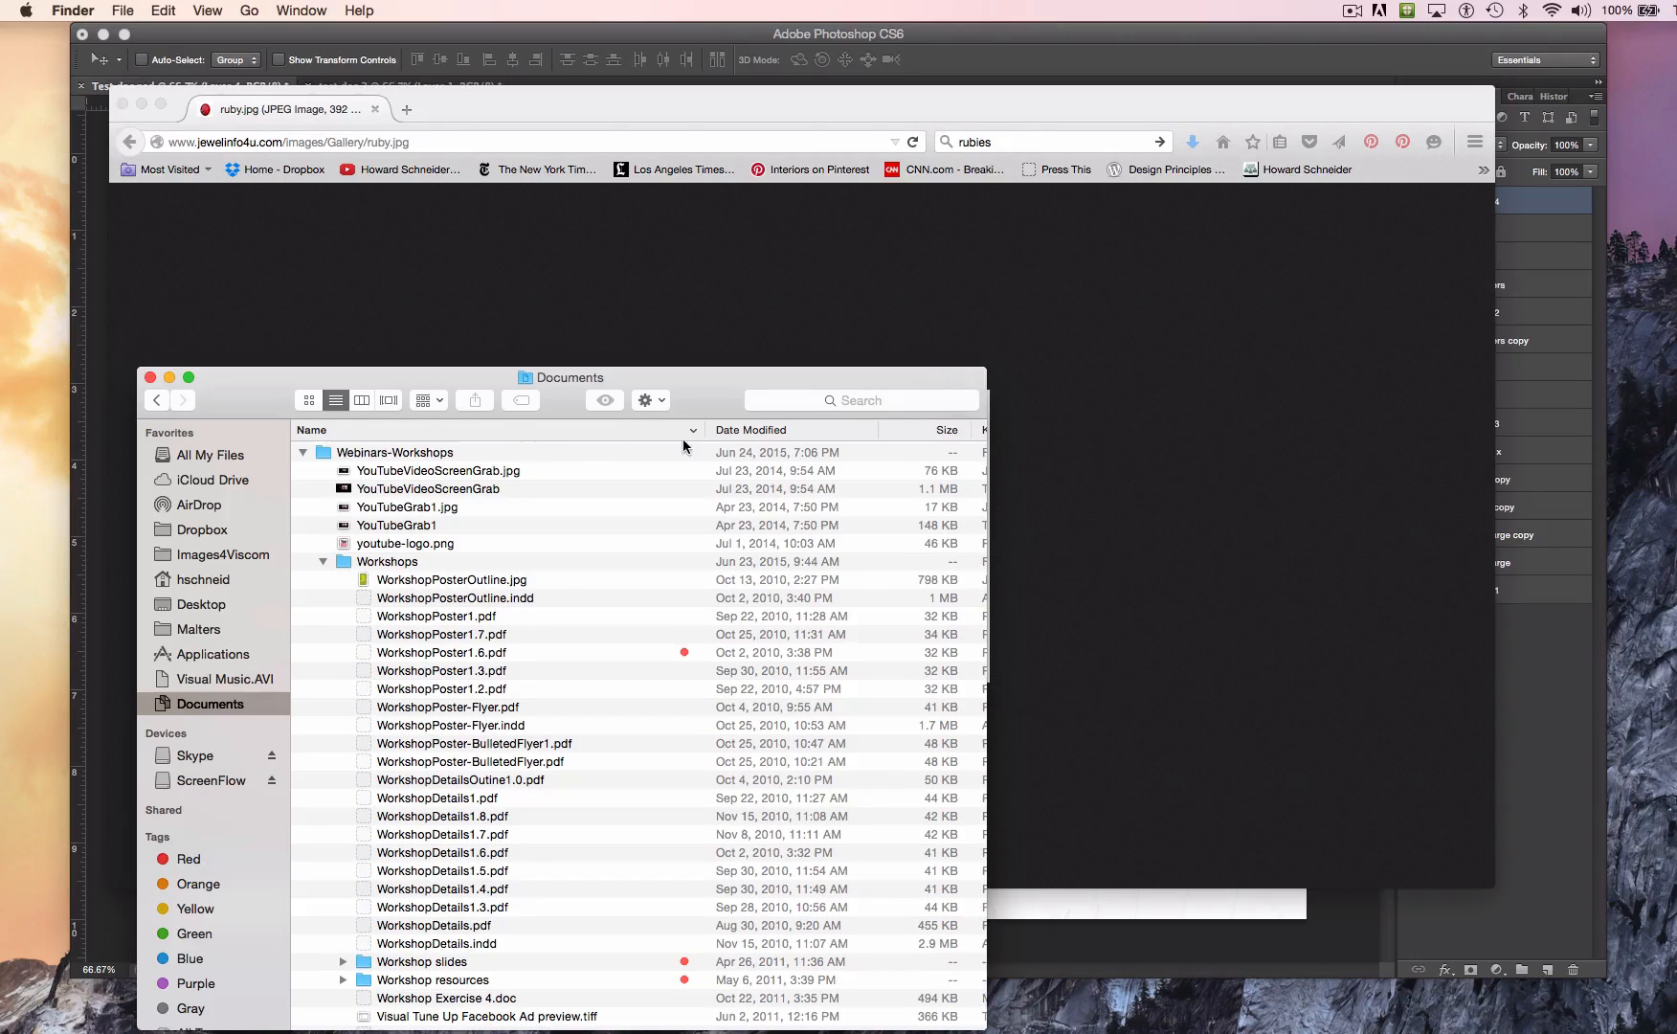
left_click(726, 430)
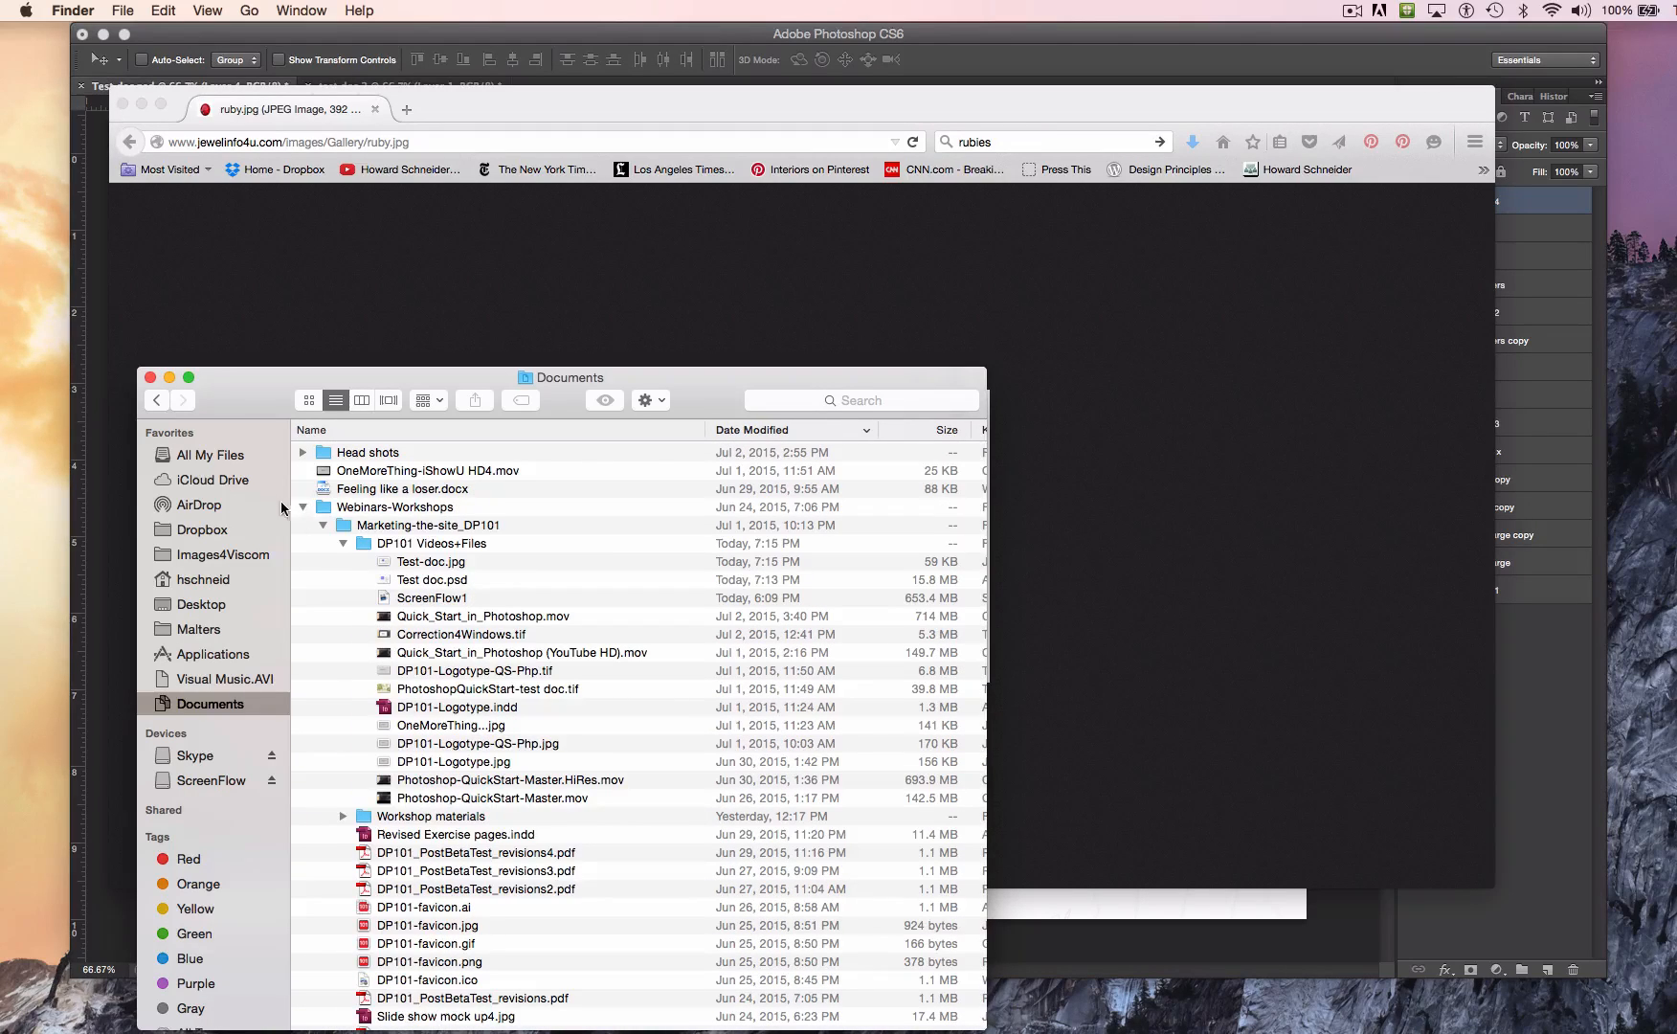
left_click(386, 563)
left_click_drag(386, 569, 382, 564)
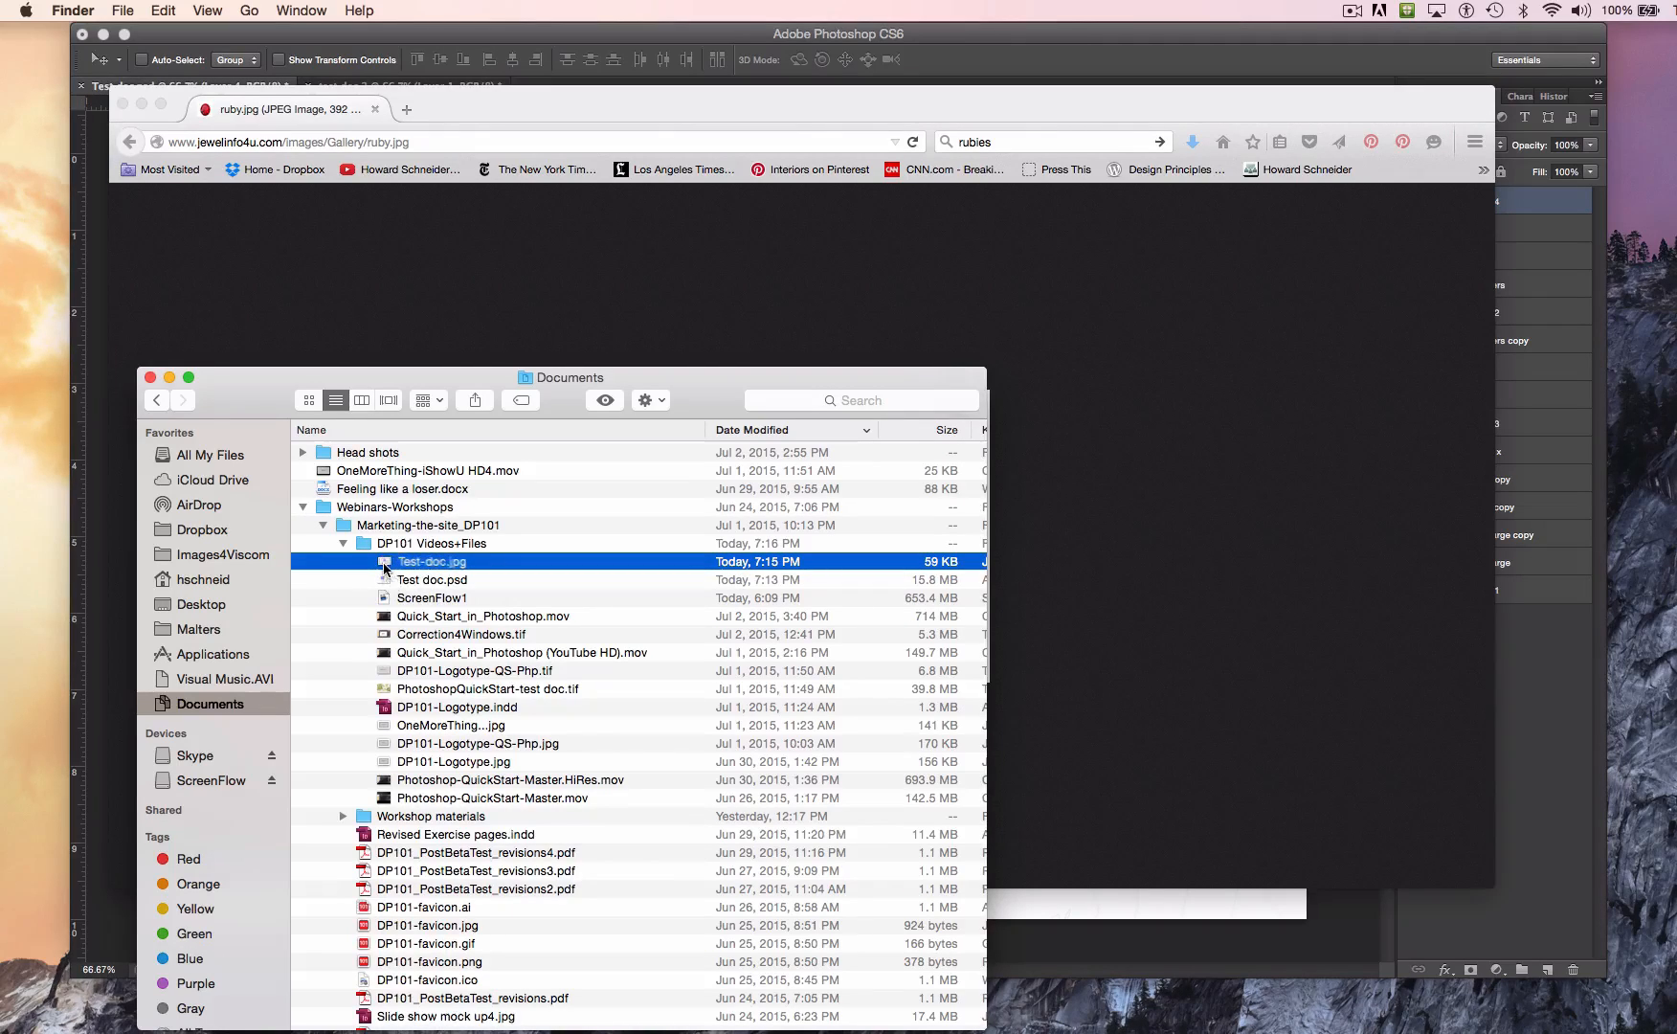
left_click(150, 377)
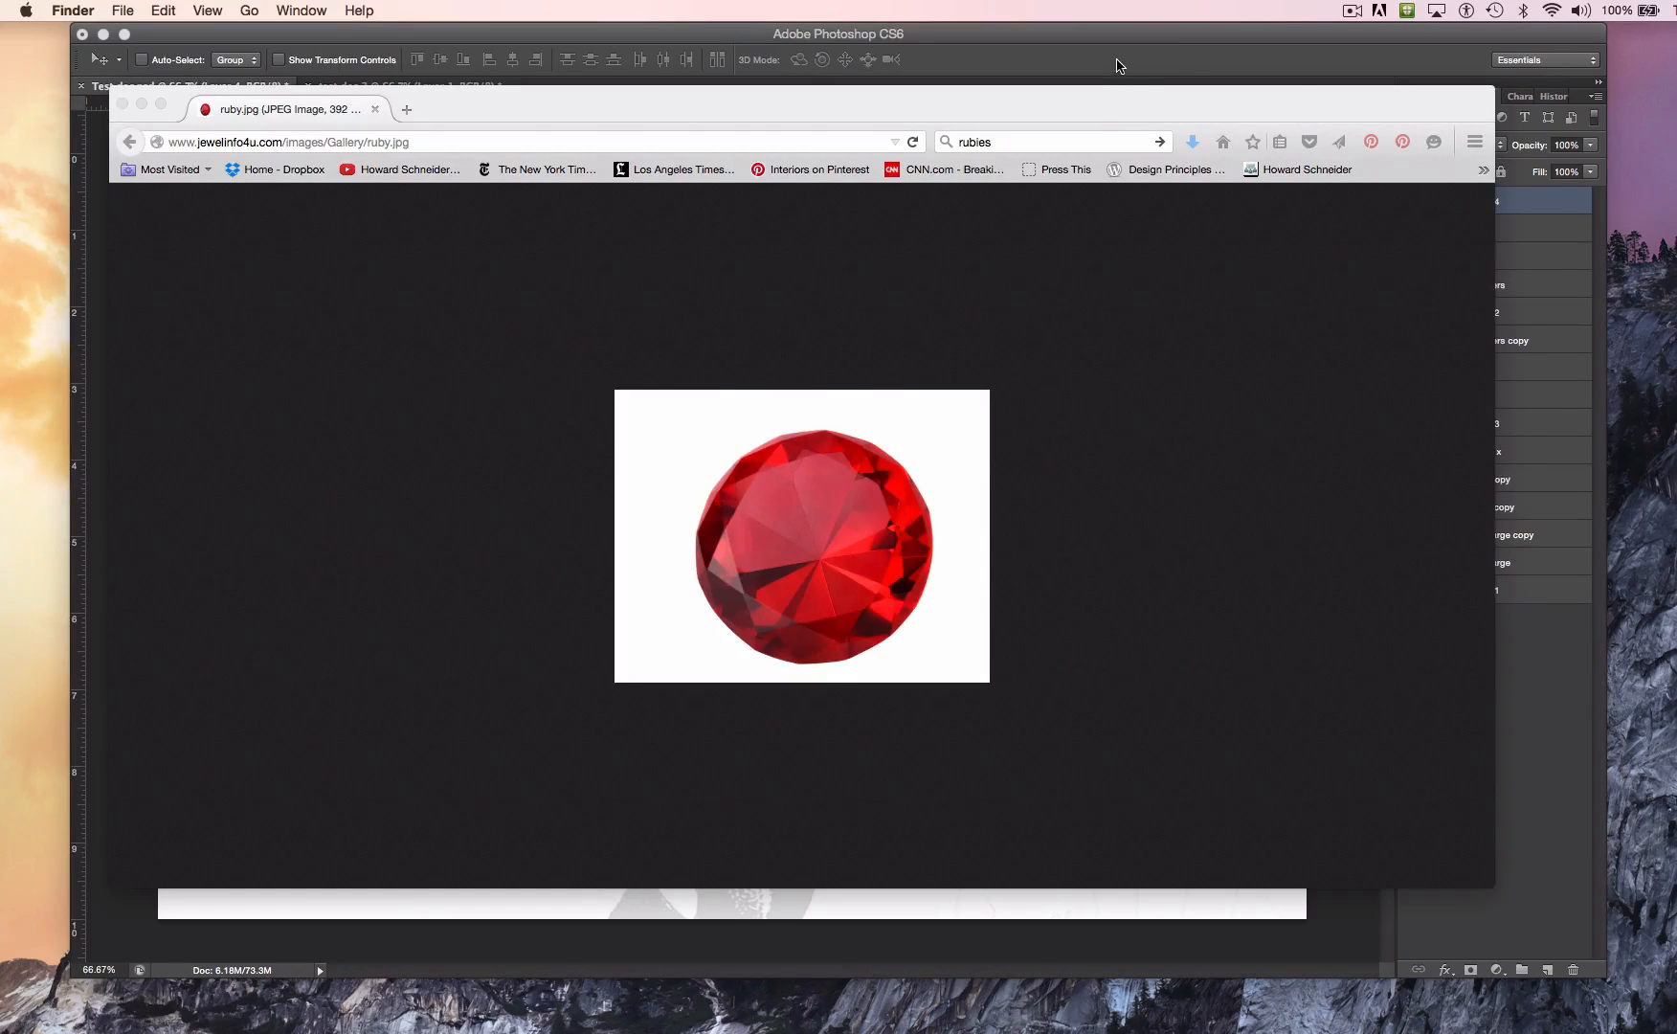
left_click(1117, 65)
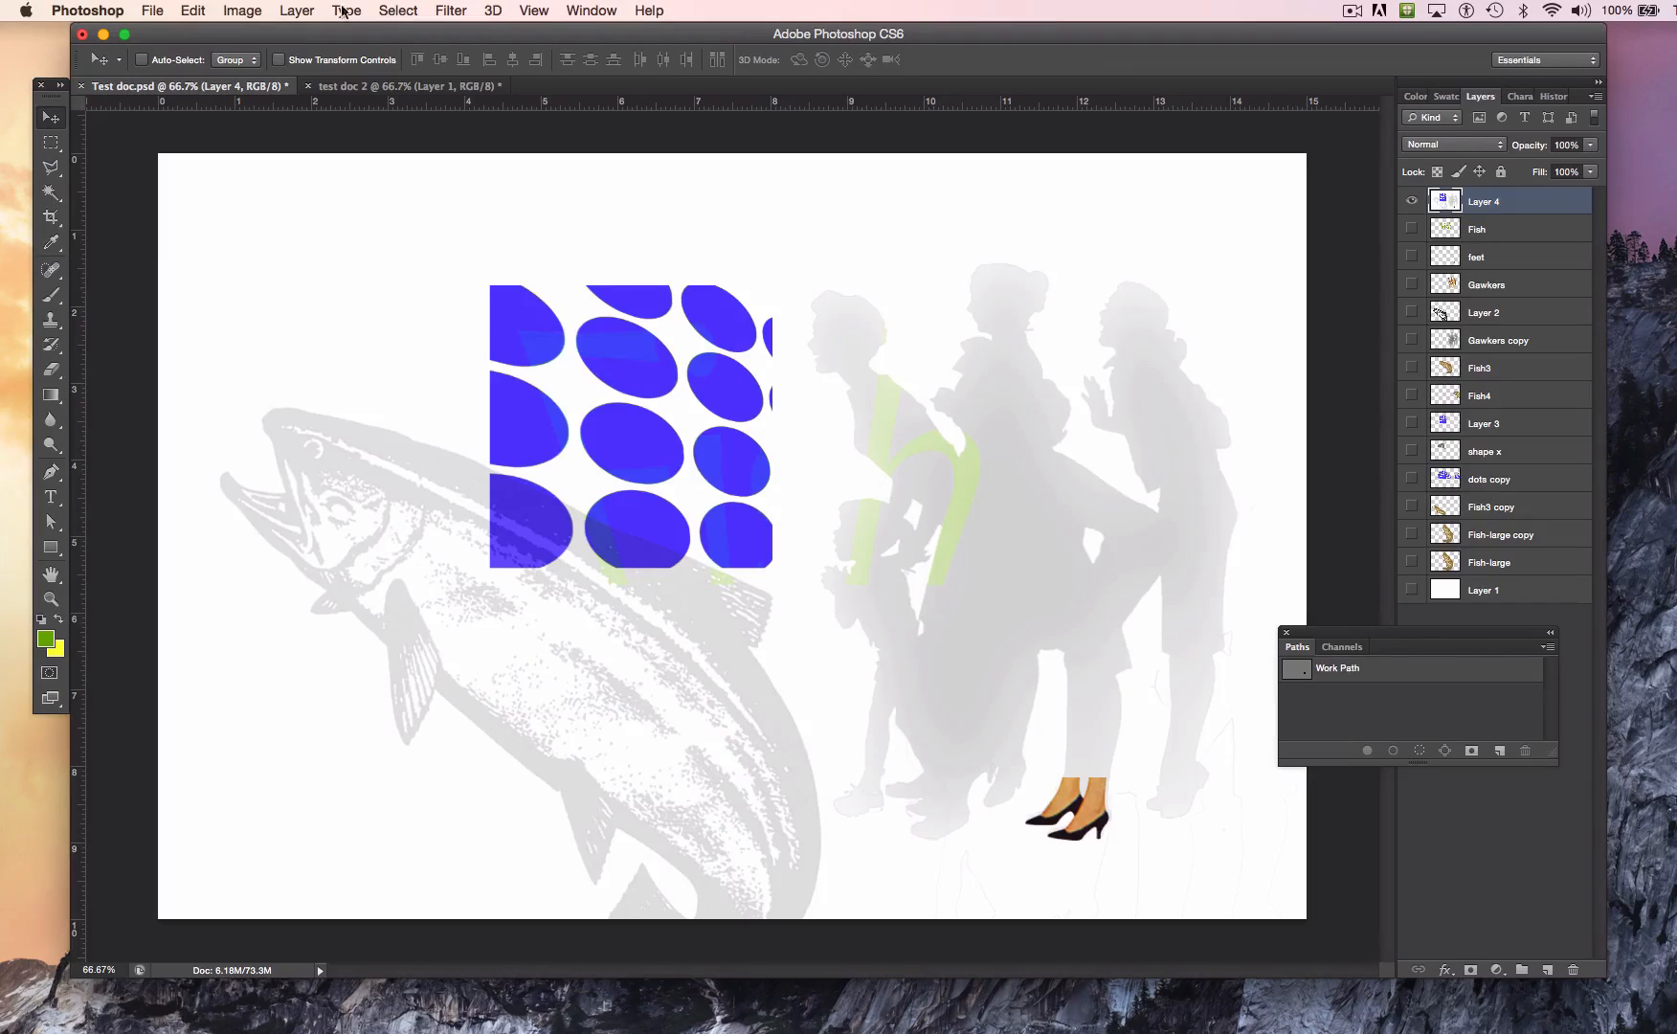
left_click(195, 11)
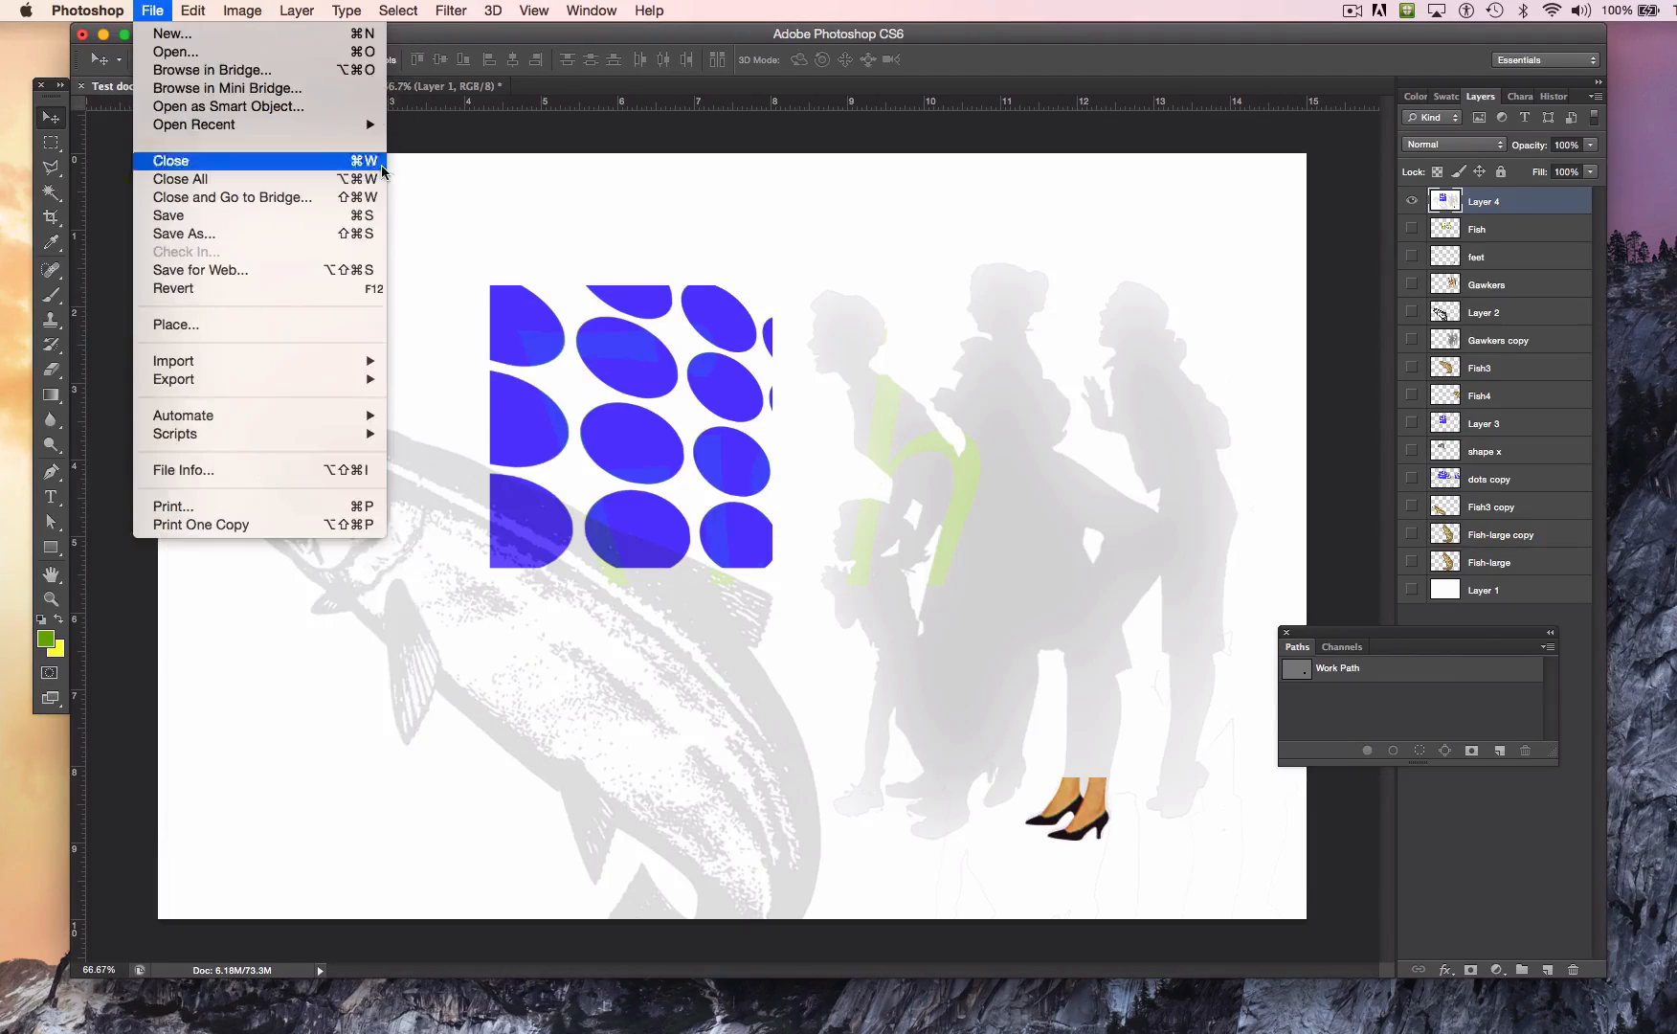
left_click(649, 244)
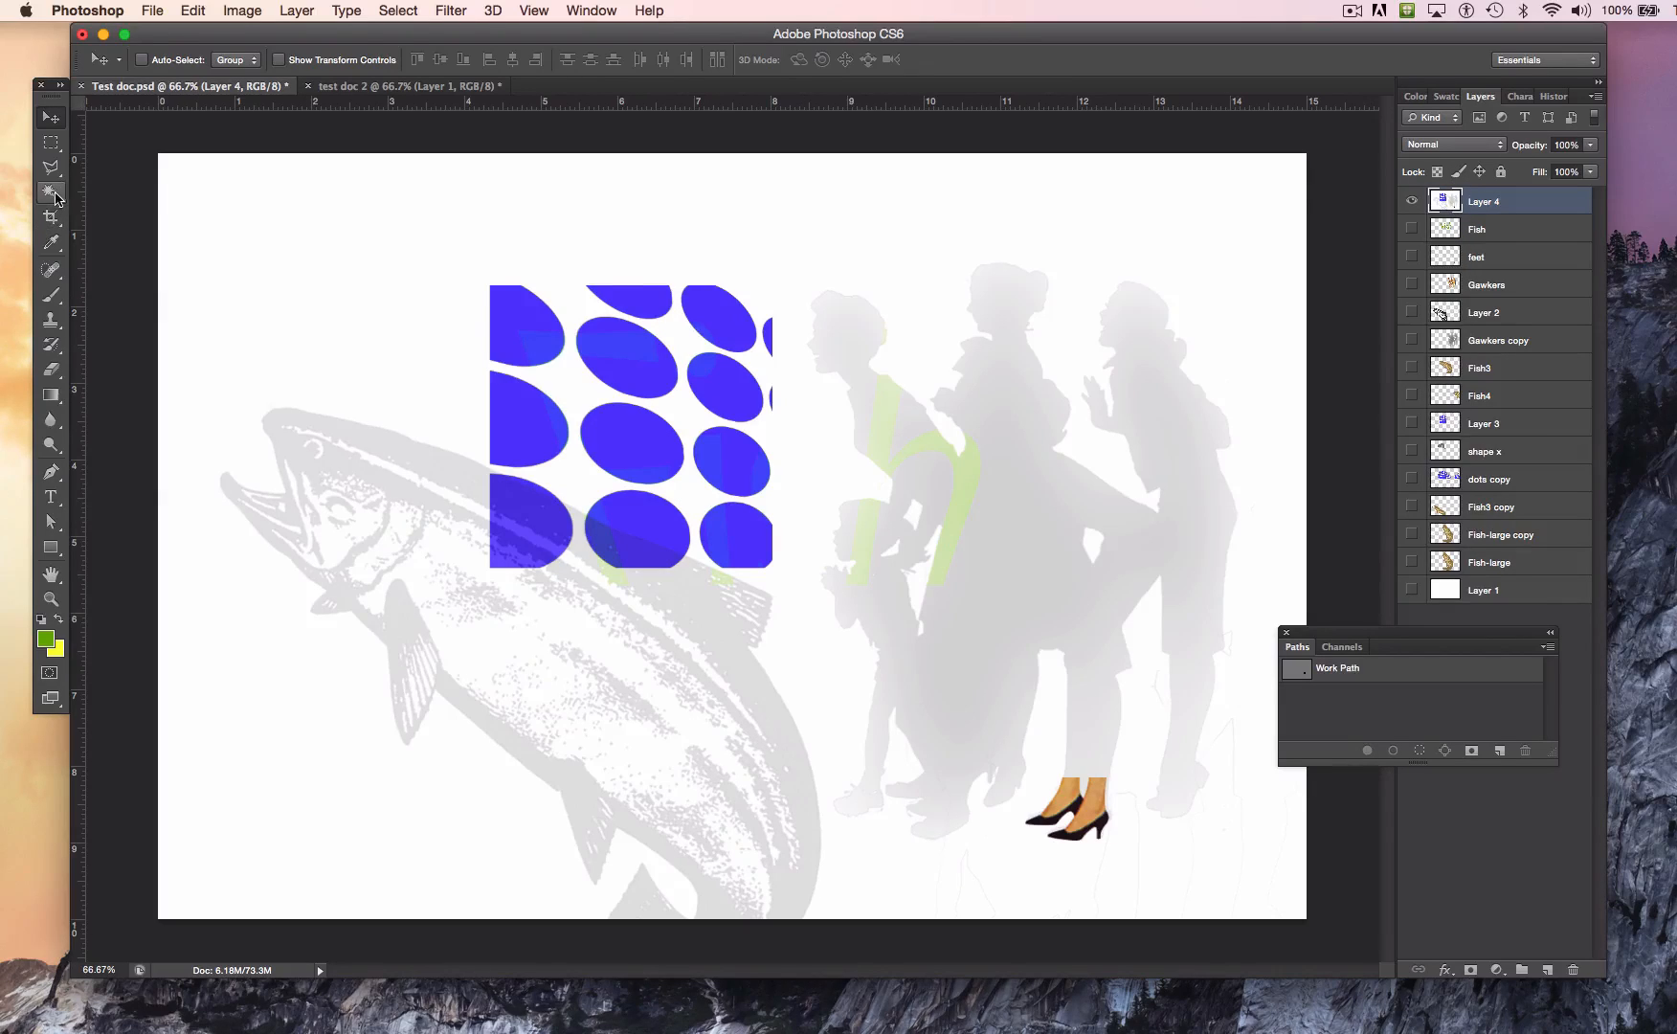
Step: Delete the white background from Layer 4 using a Magic Wand selection extended to similar pixels, and deselect
left_click(52, 193)
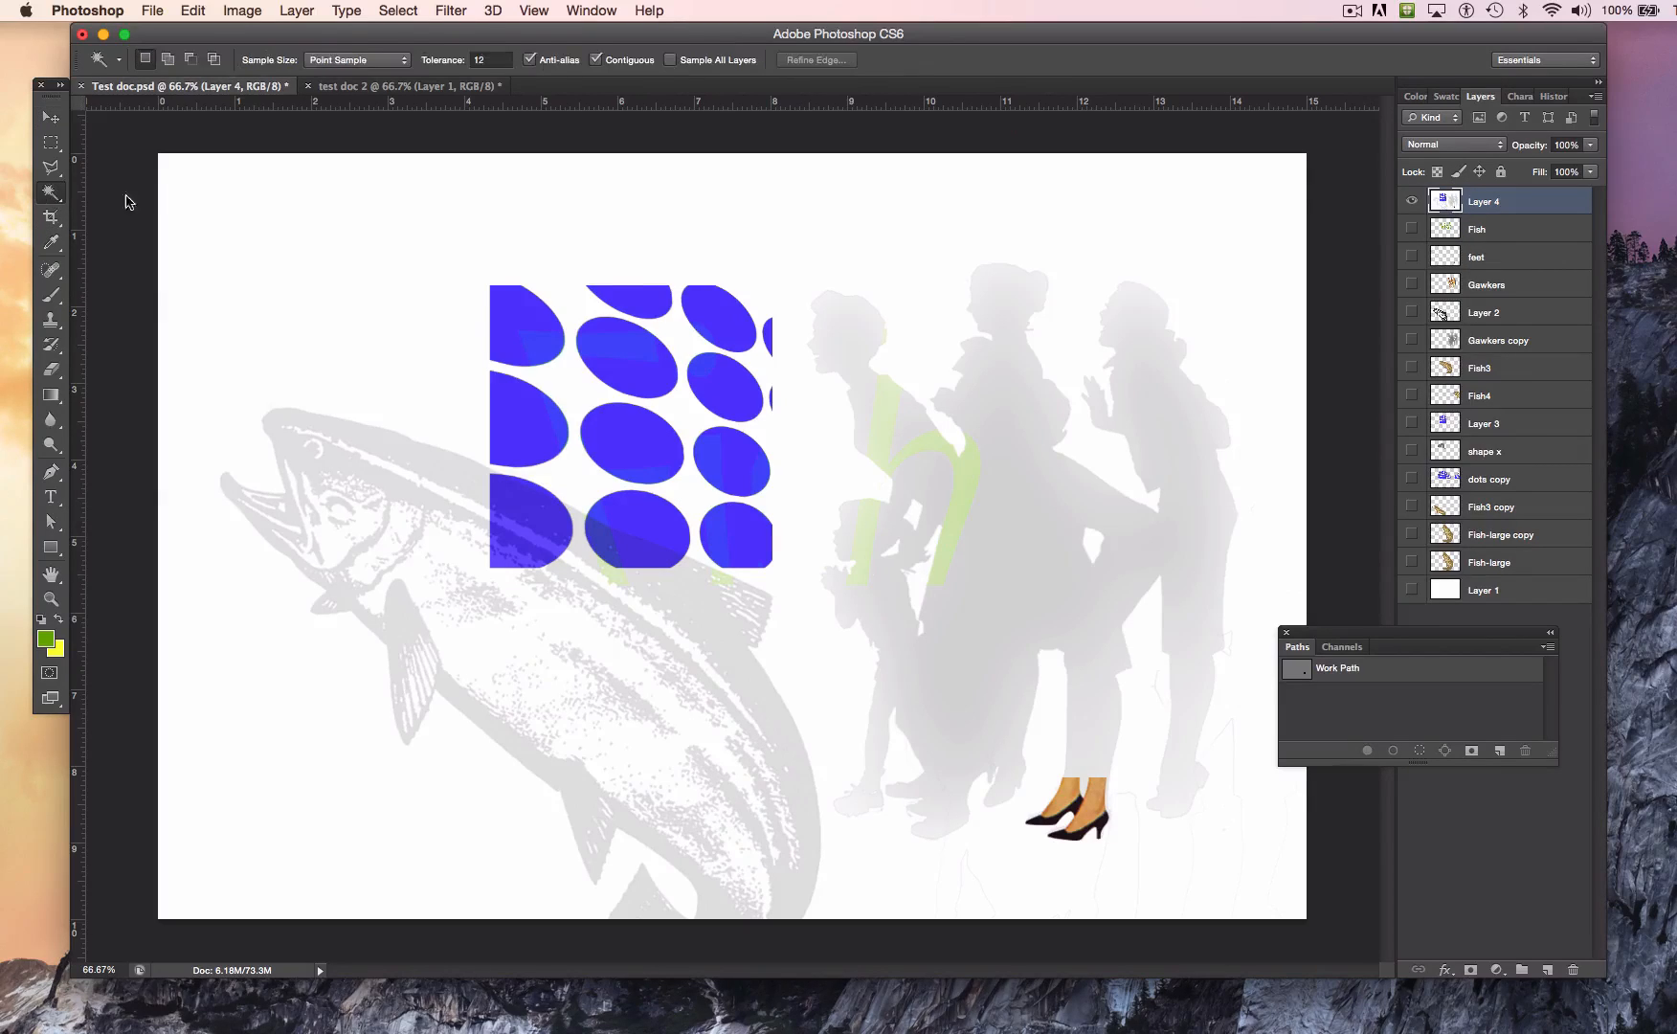
left_click(315, 241)
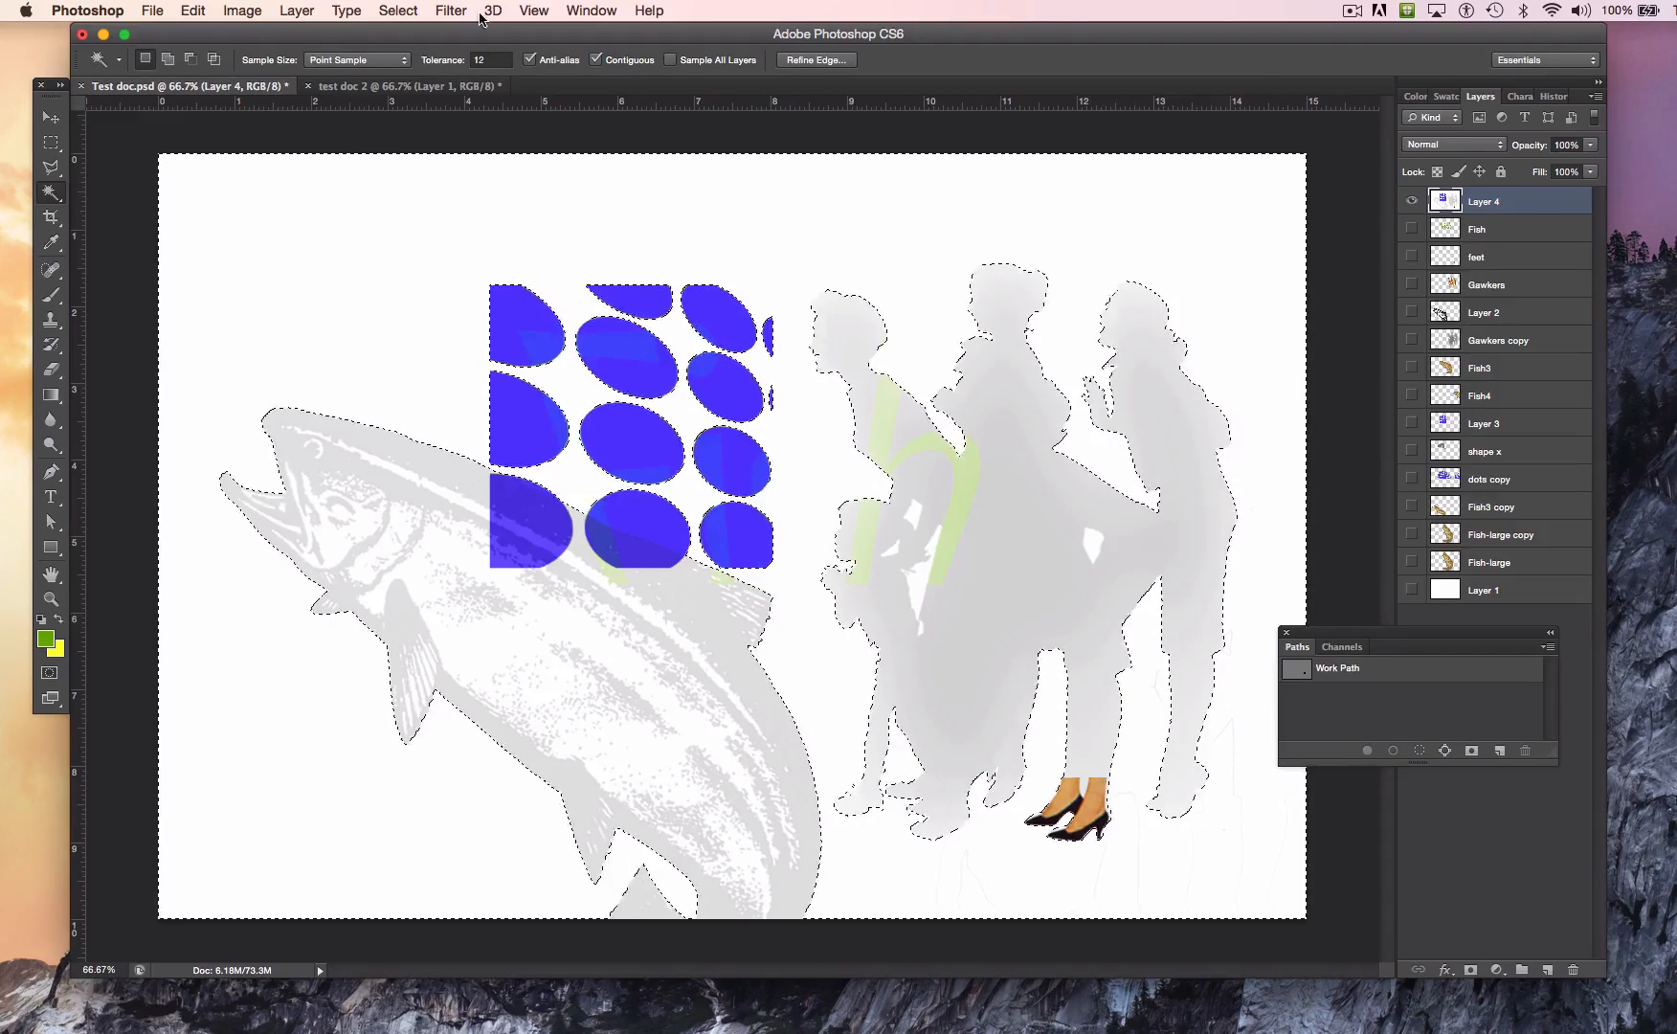
left_click(400, 12)
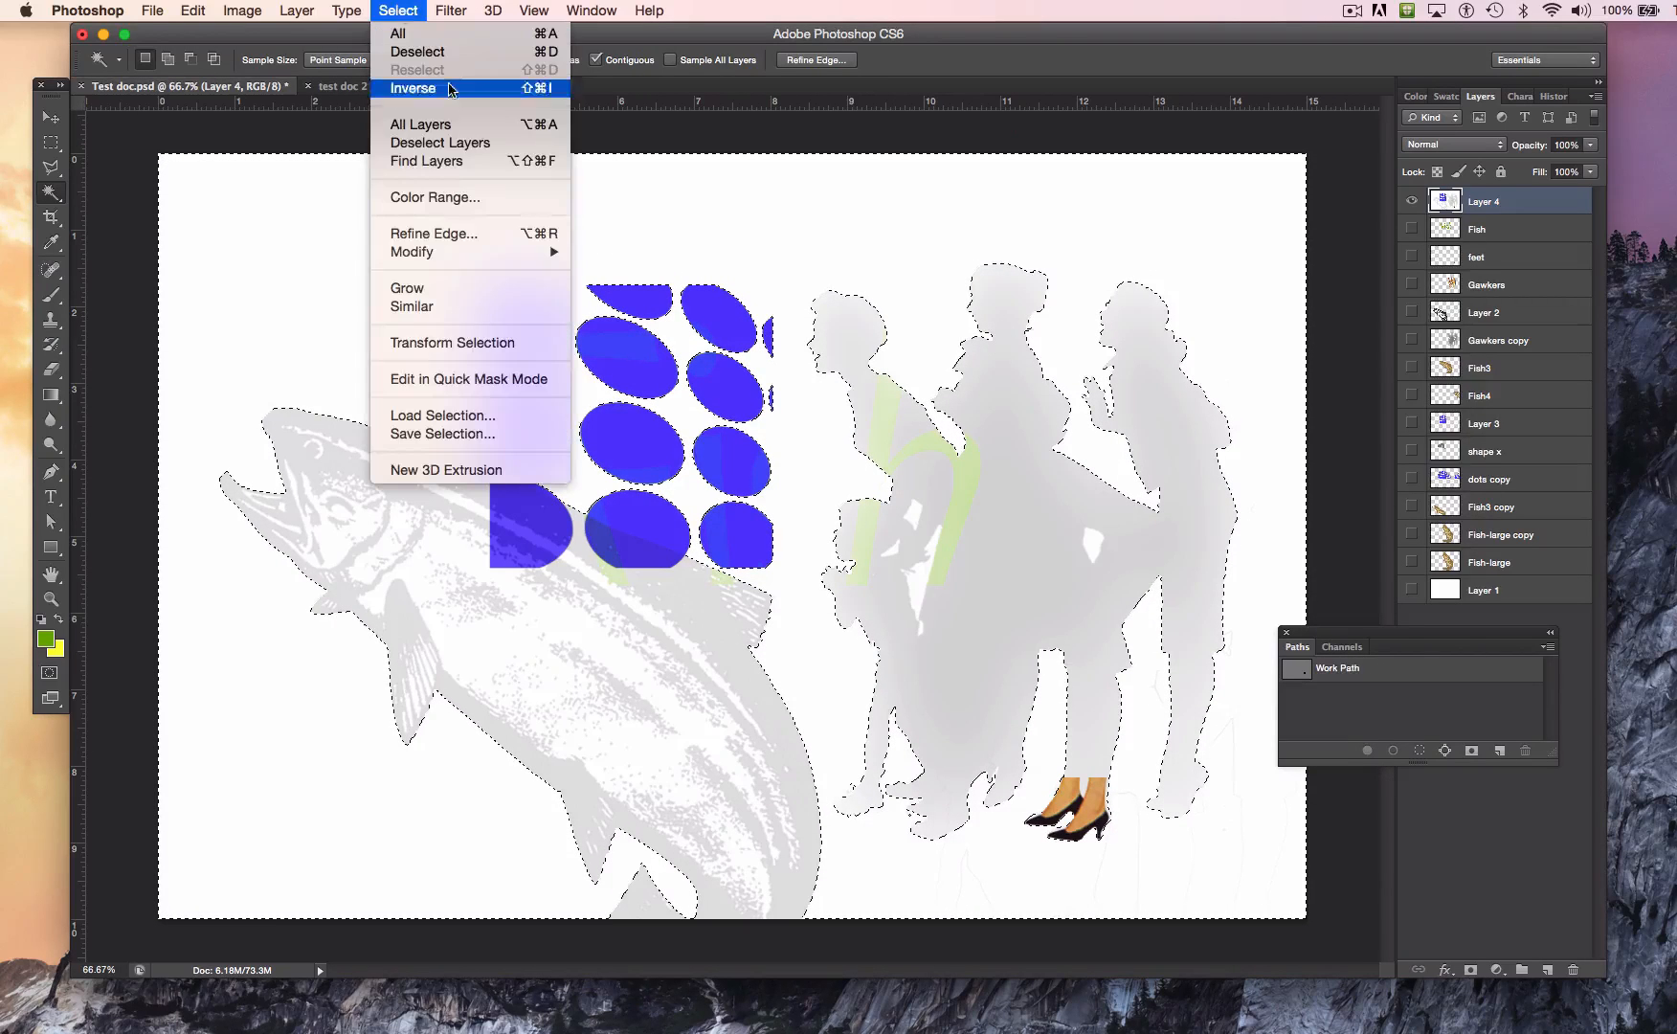
left_click(487, 306)
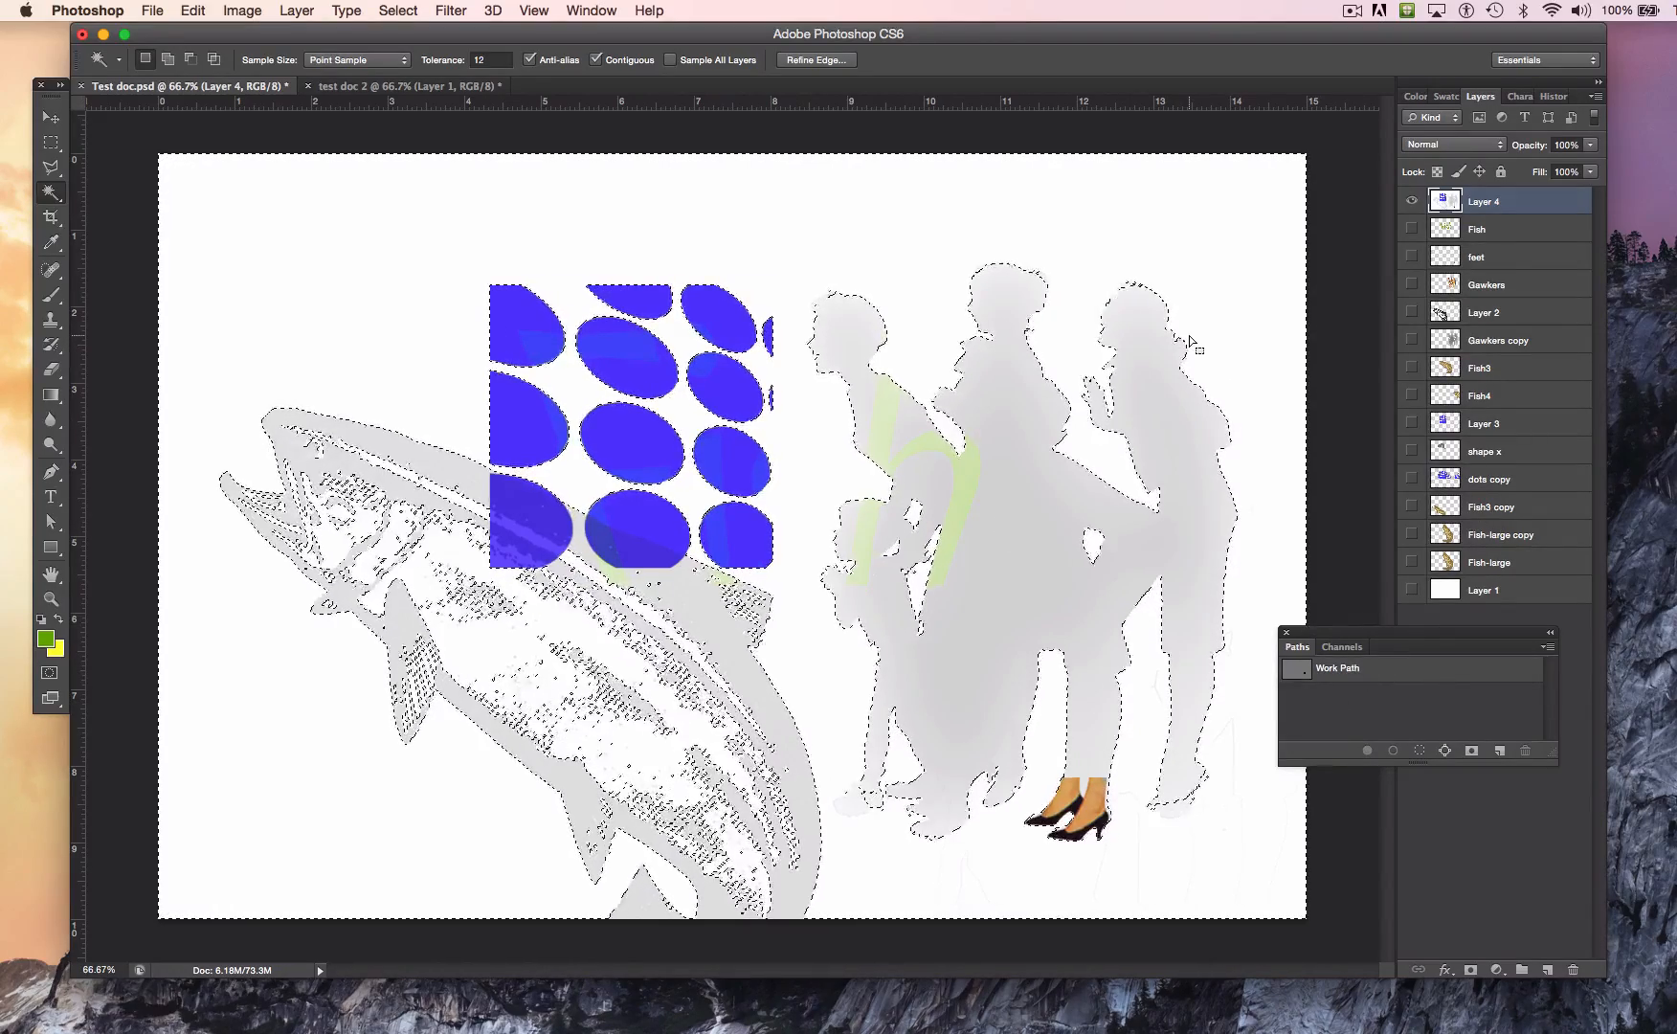
key("Delete")
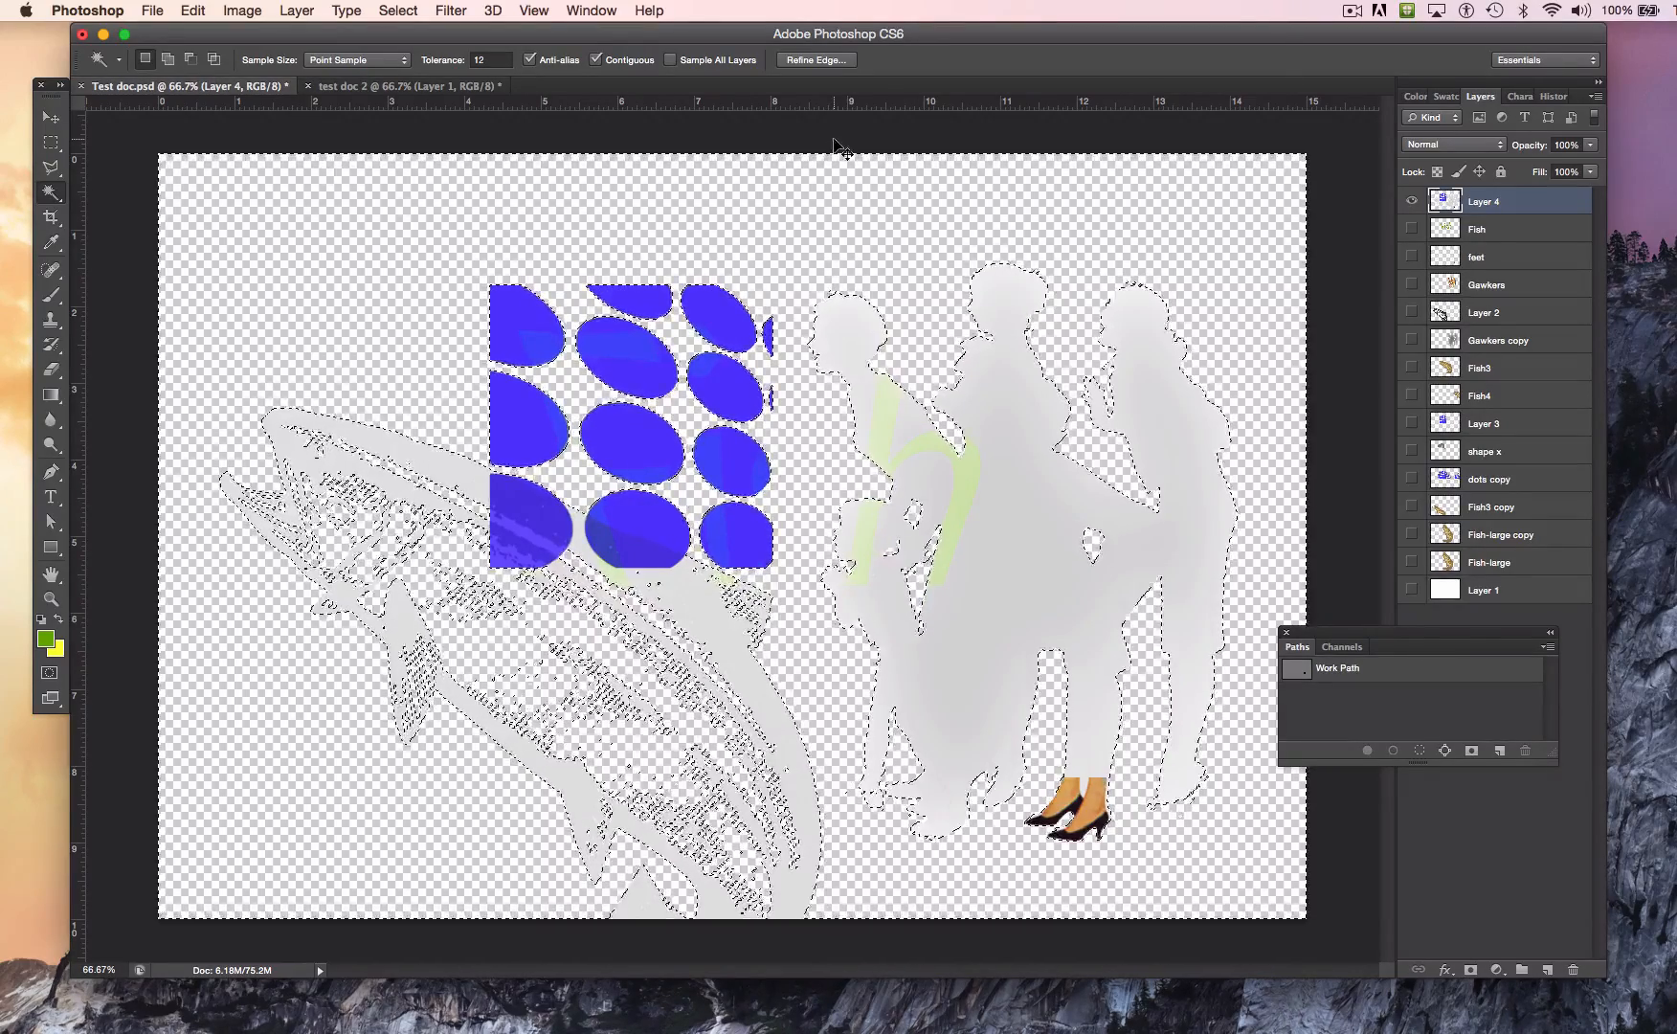
key("super+d")
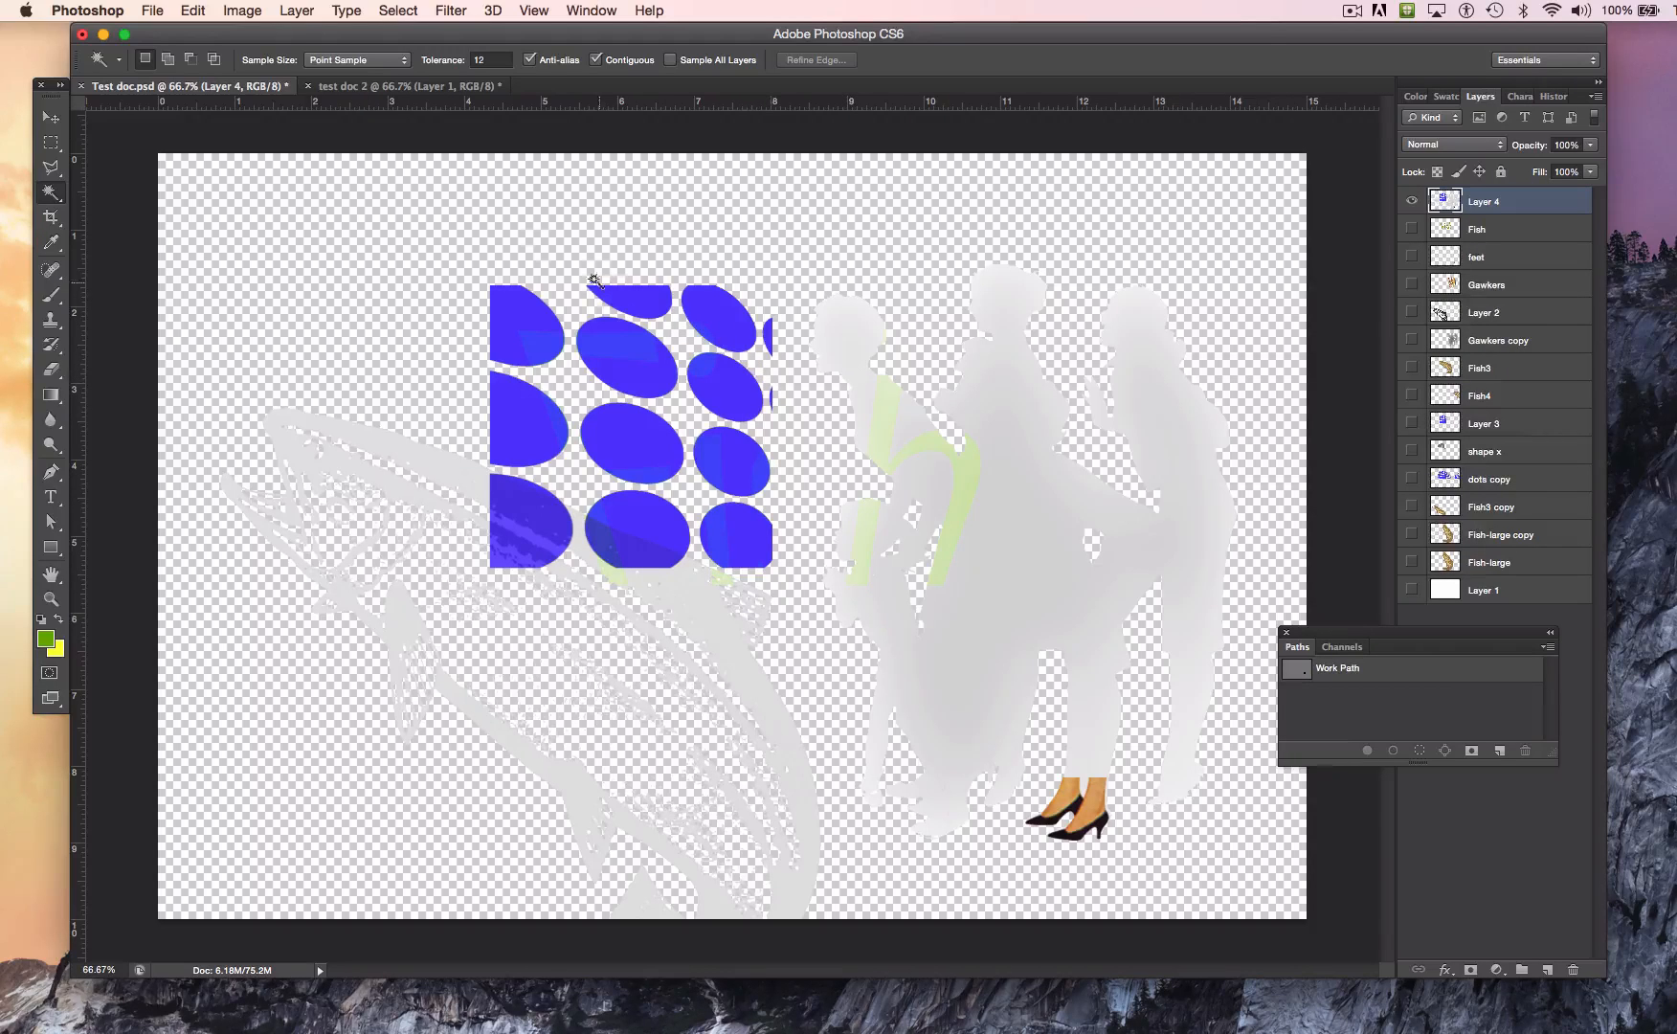
Step: Preview the transparent Layer 4 as a PNG-24 web export beside the JPEG versions around the blue dots, and cancel the export
left_click(195, 10)
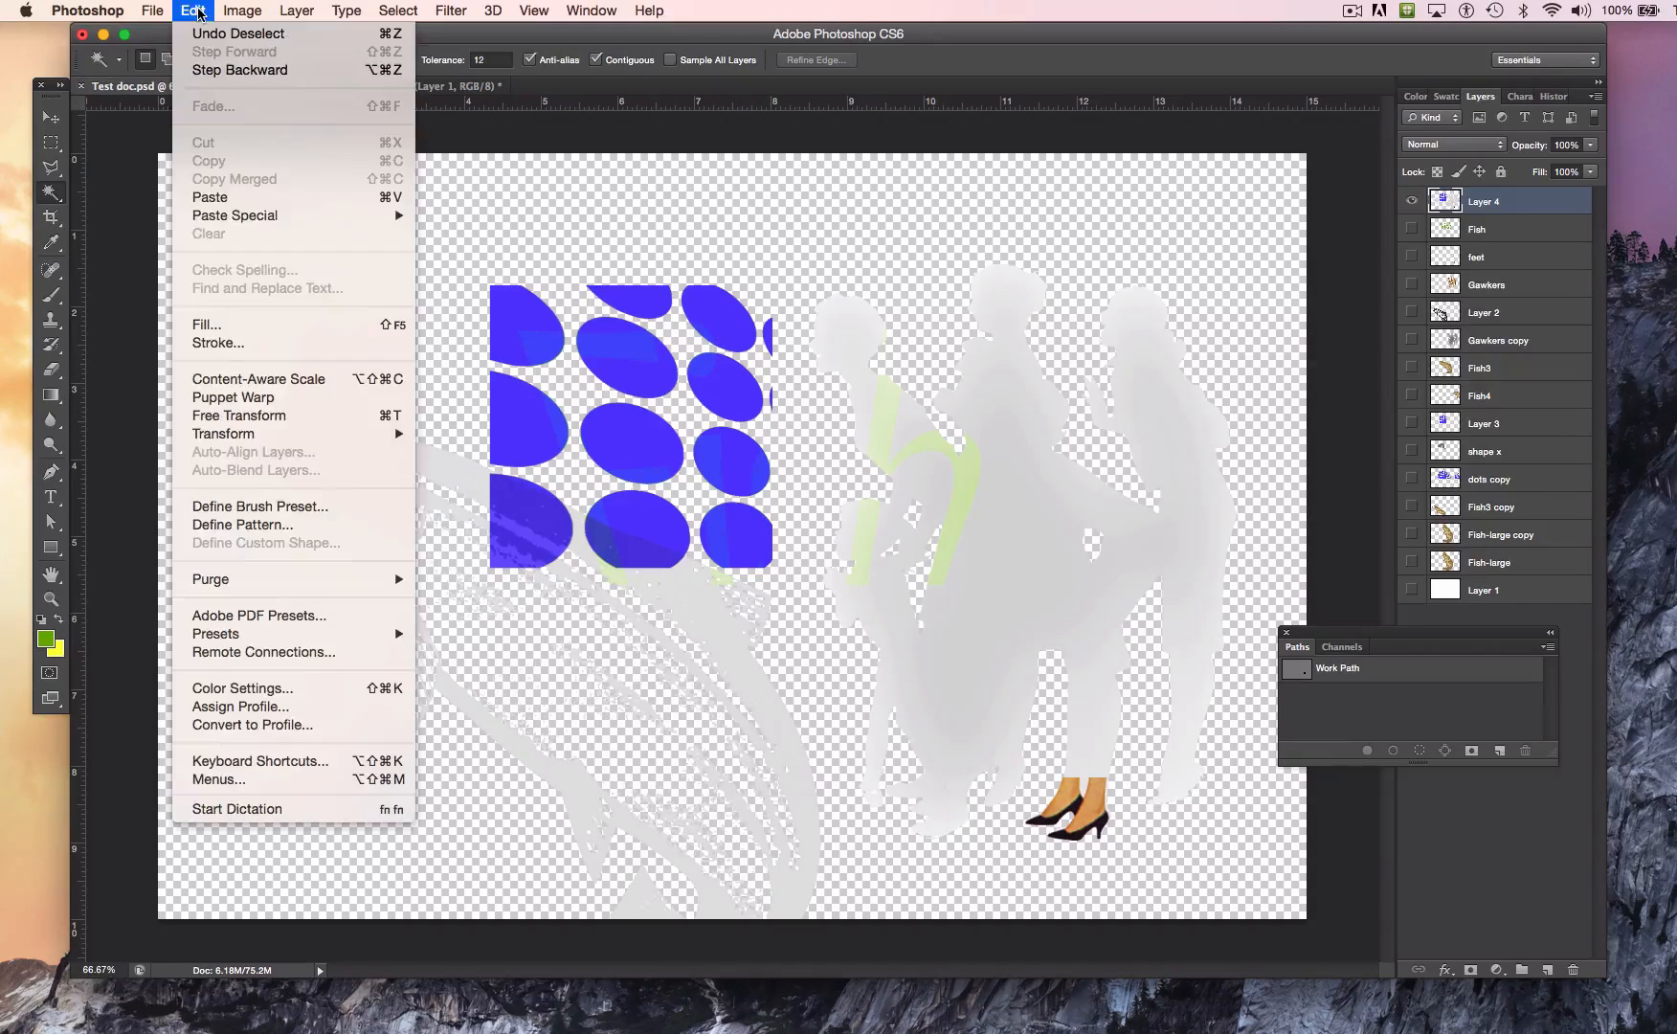
mouse_move(154, 10)
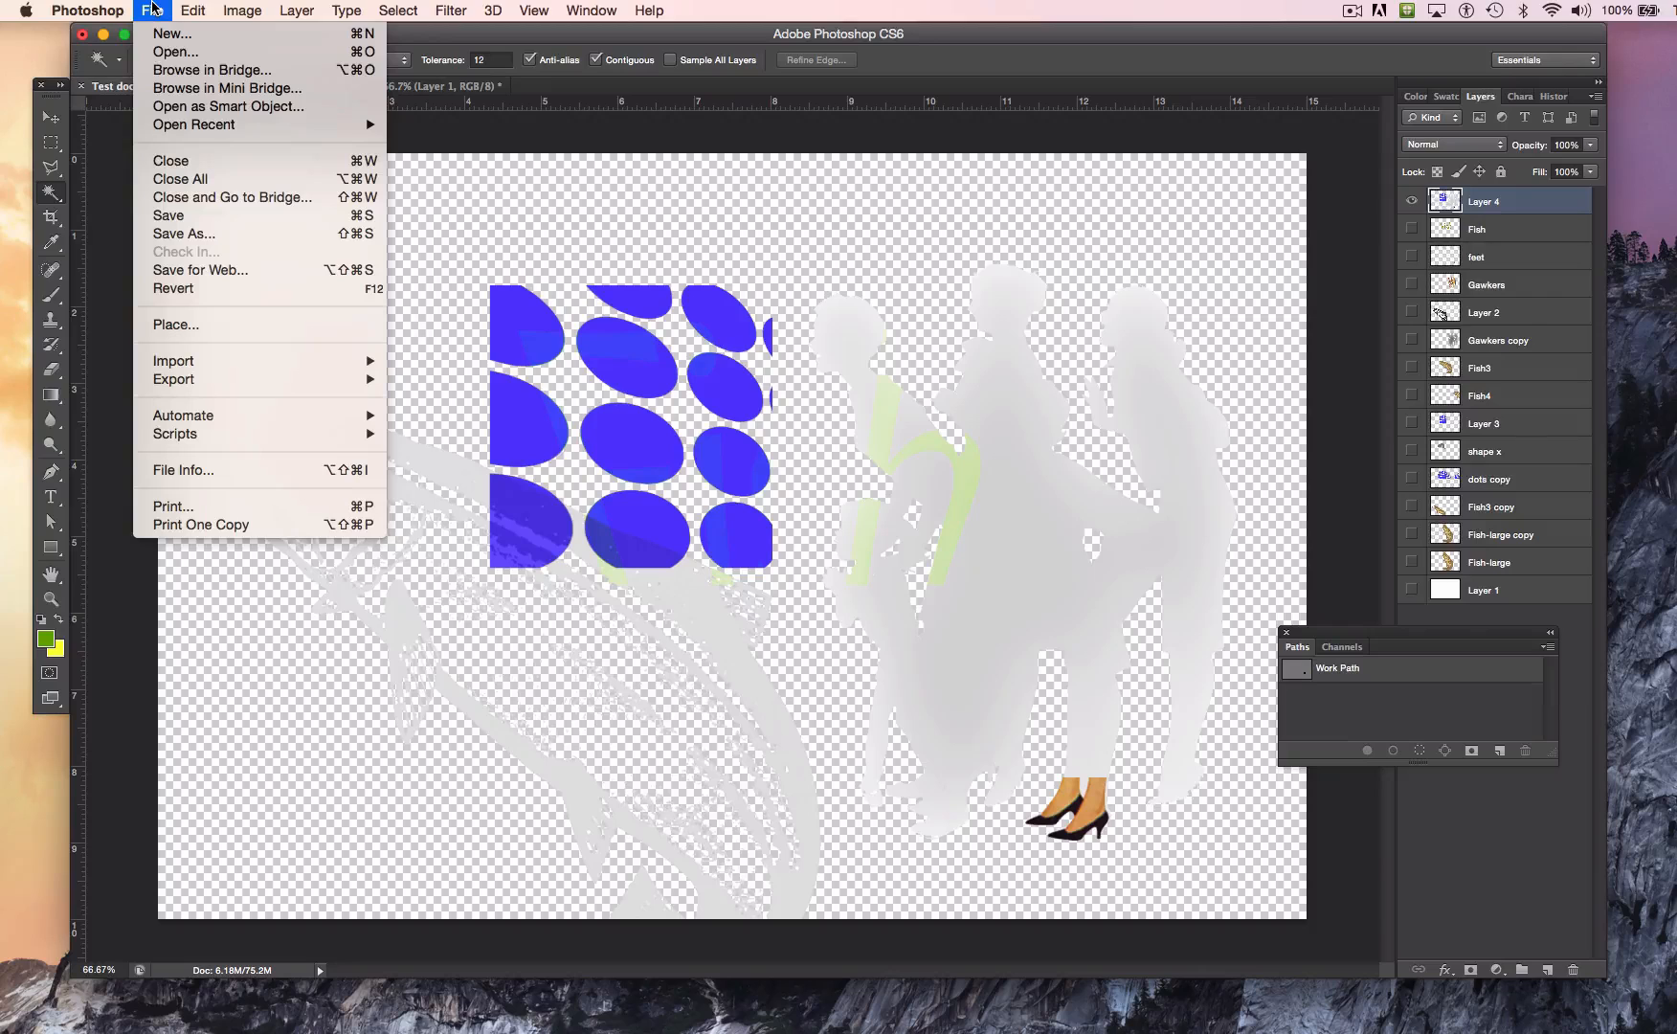
left_click(280, 271)
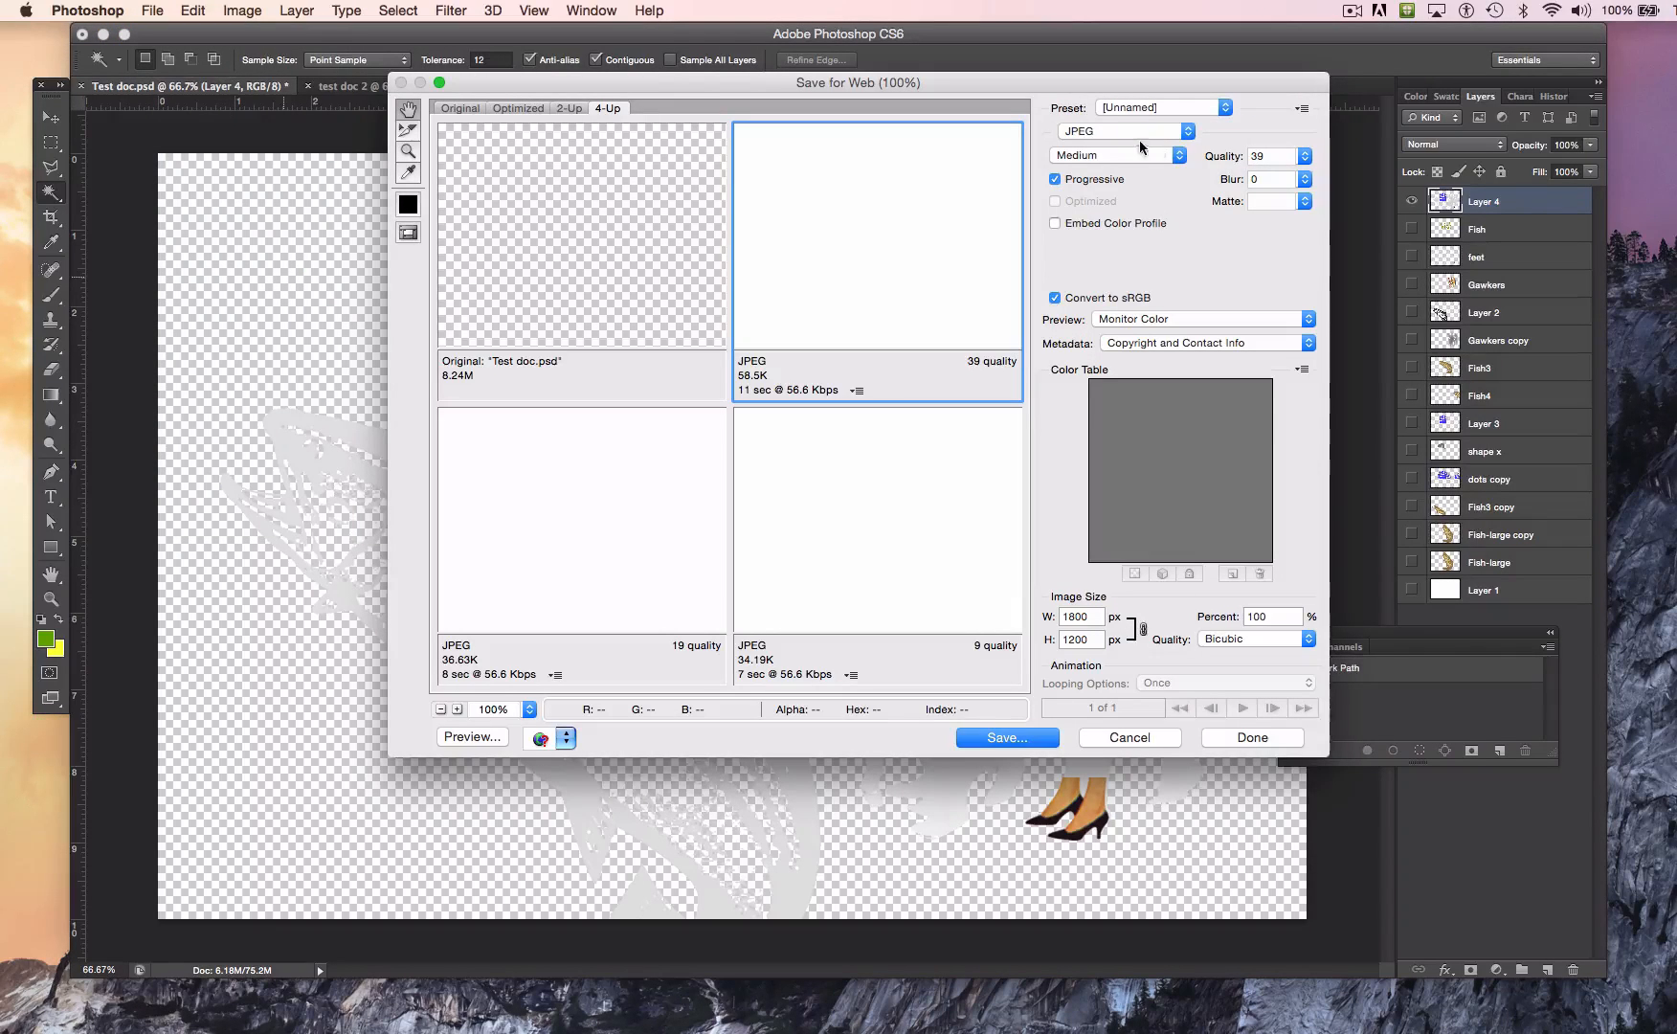
left_click(1090, 136)
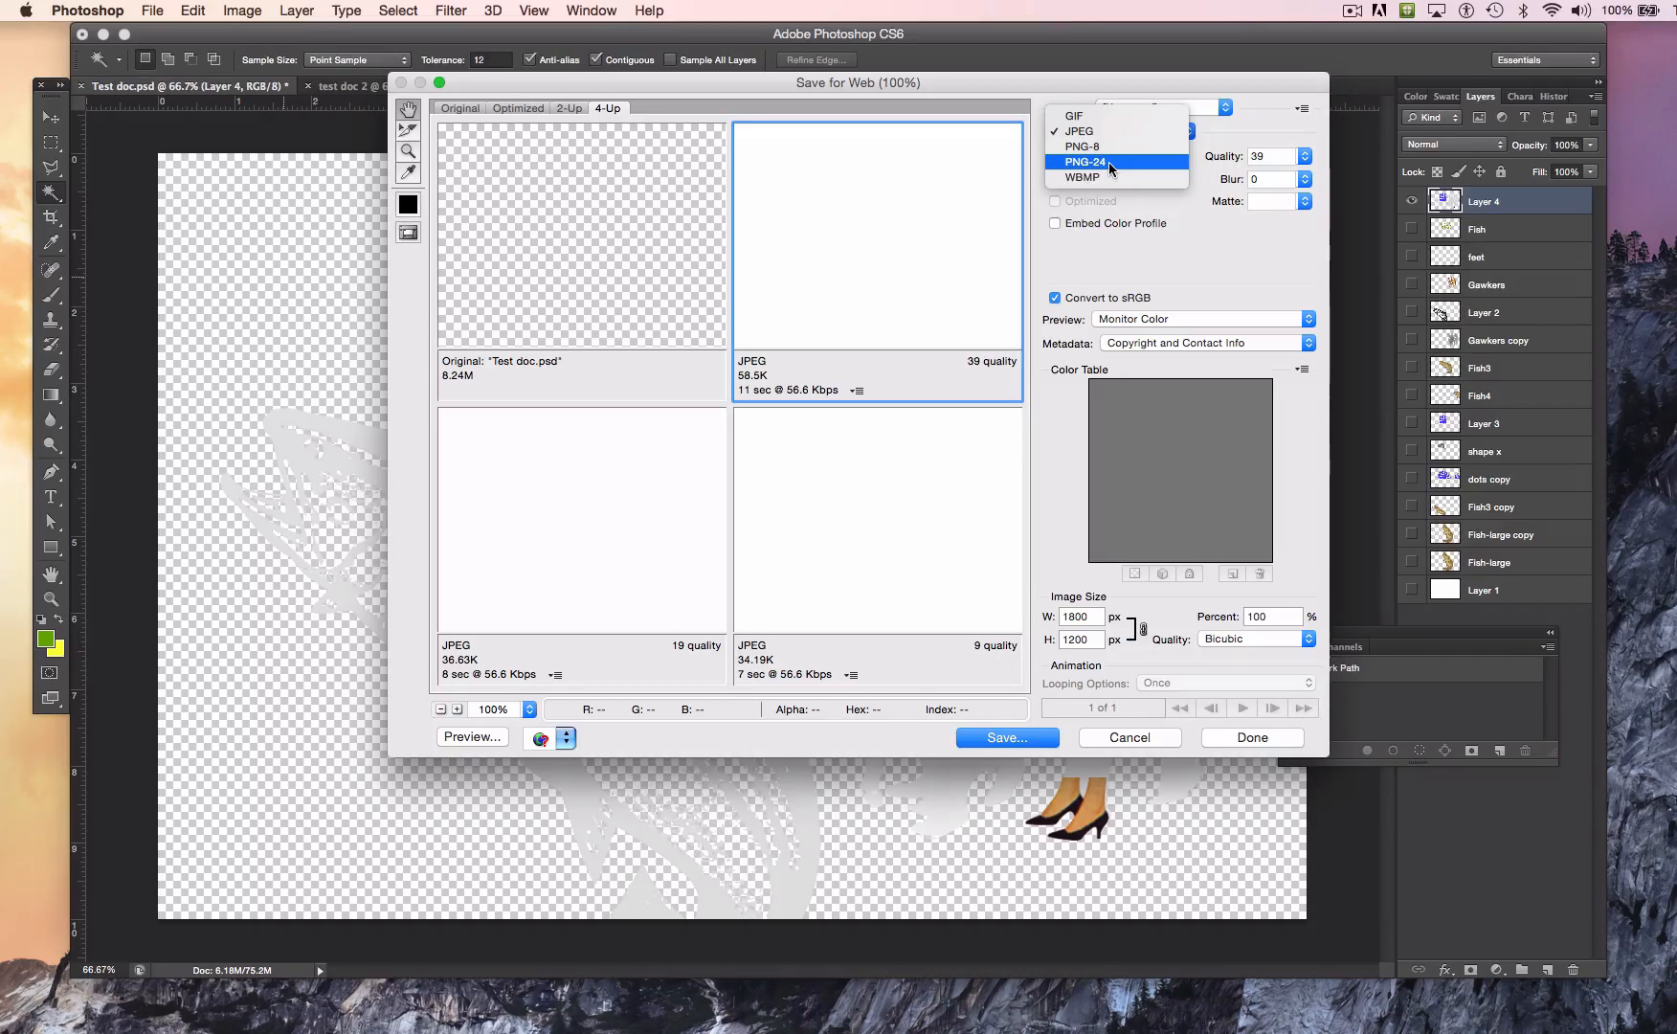
left_click(1109, 166)
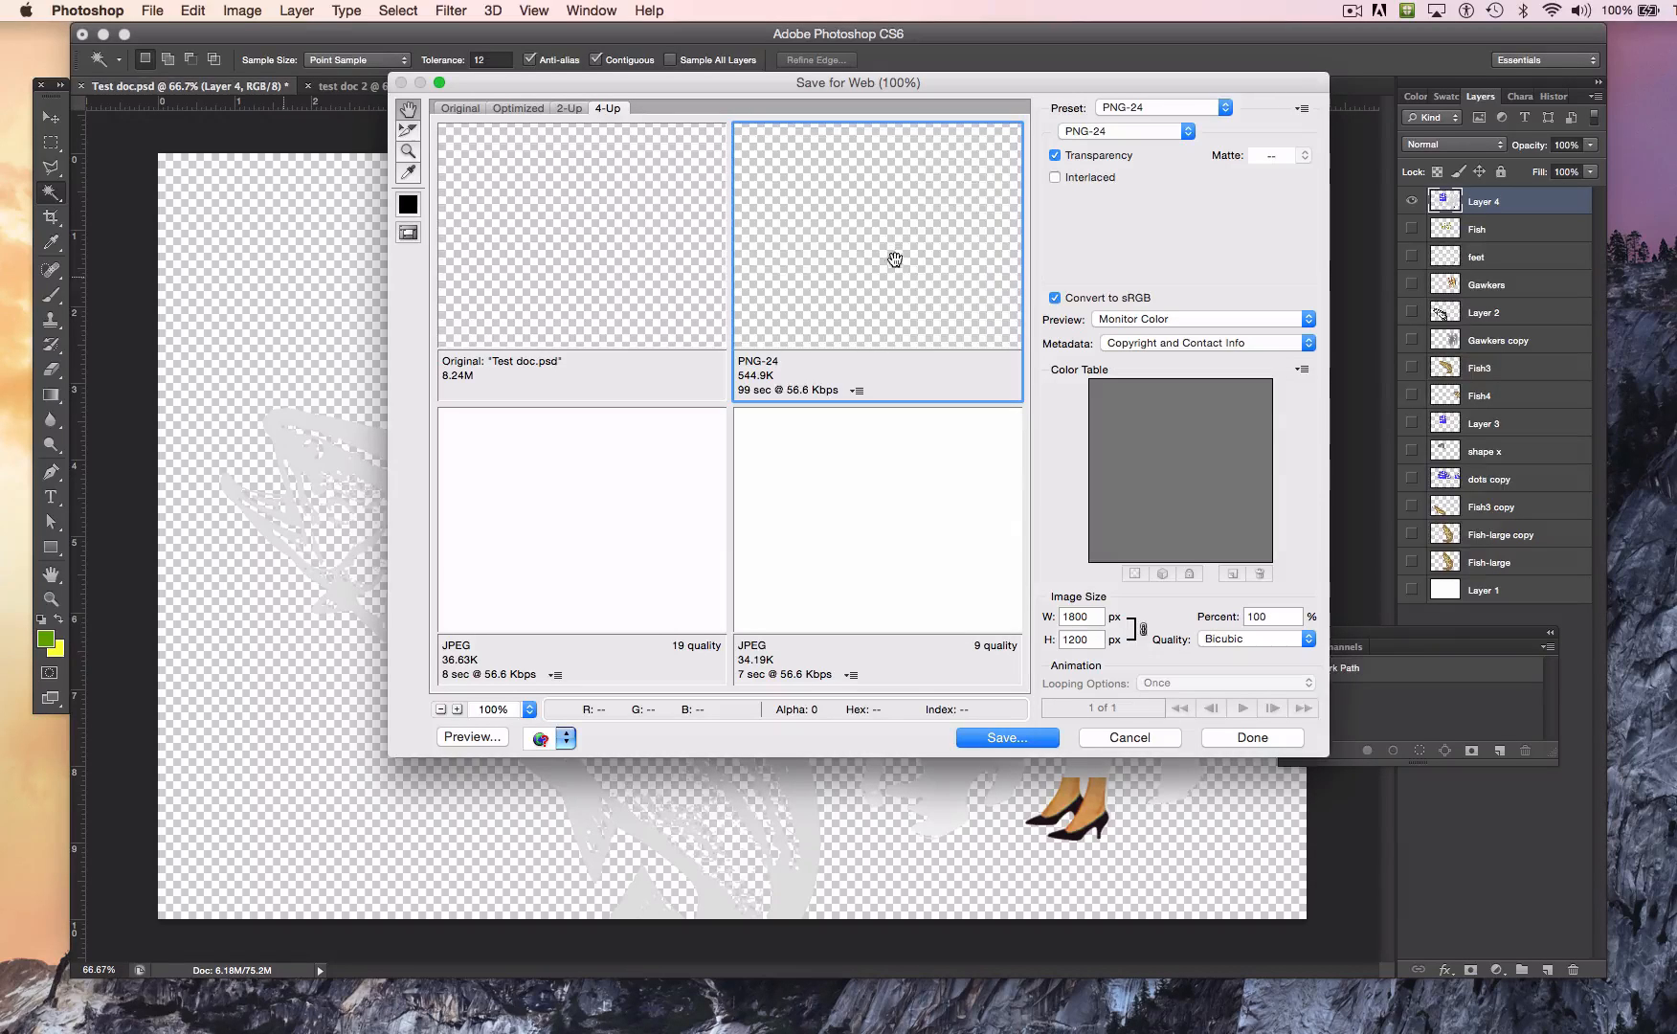
left_click_drag(891, 258, 727, 150)
left_click_drag(872, 259, 847, 262)
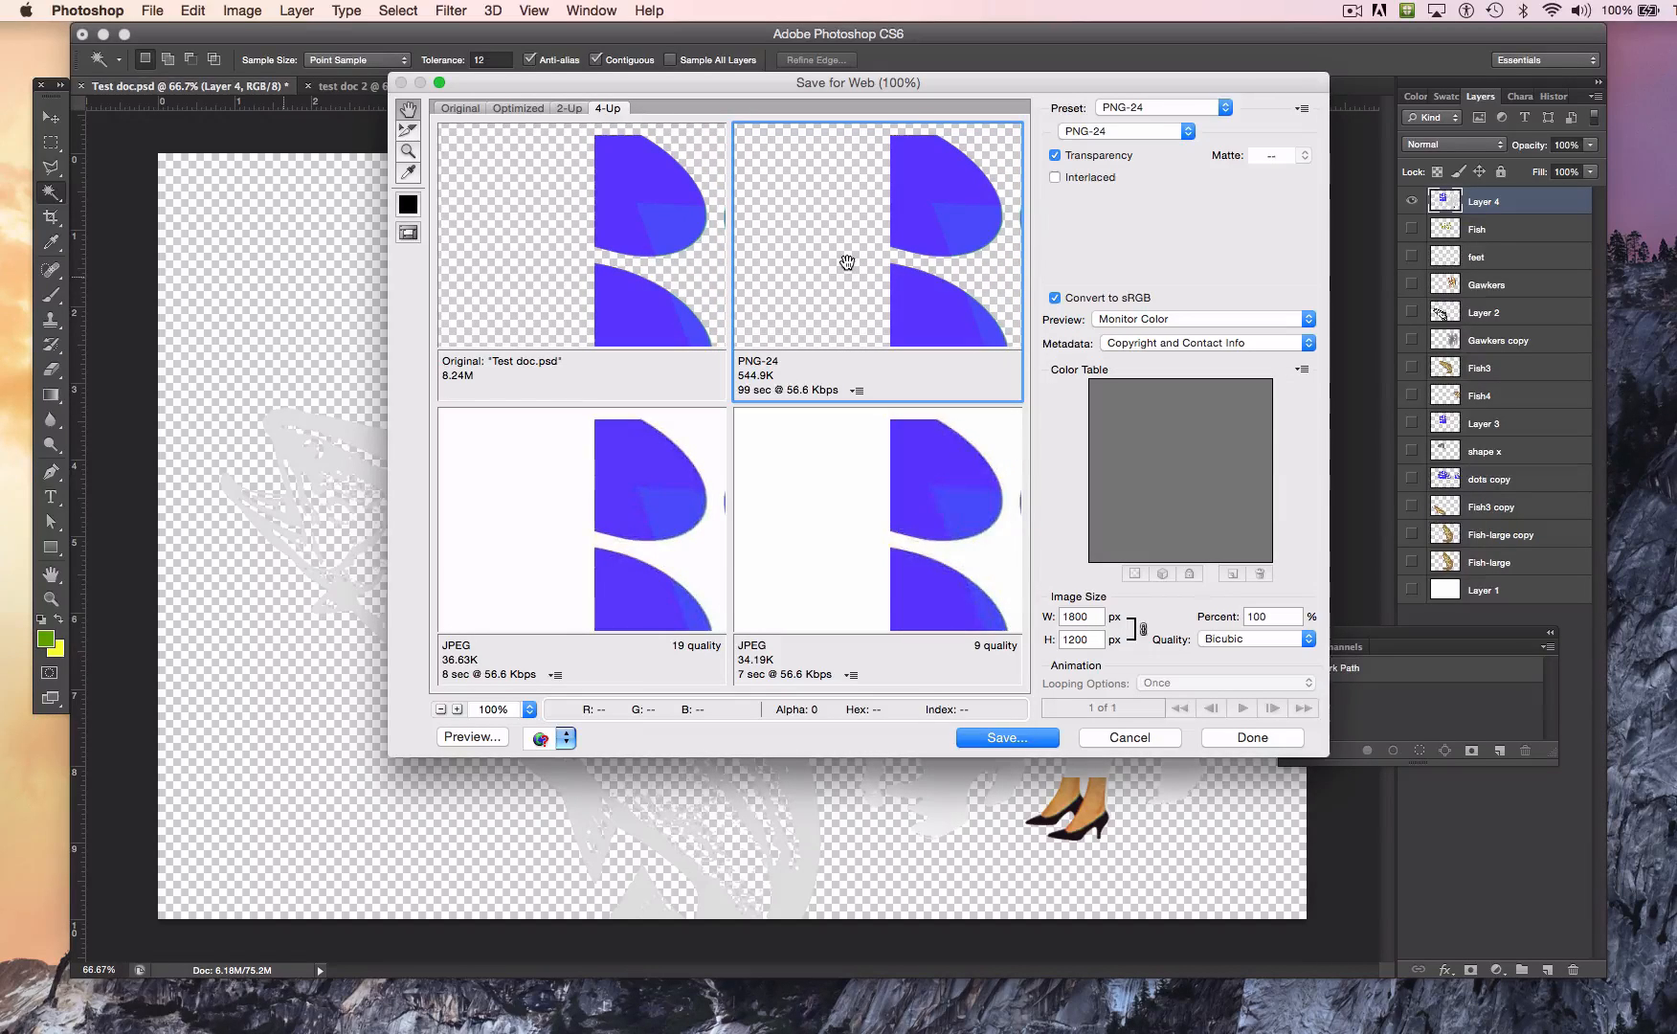
left_click(1115, 739)
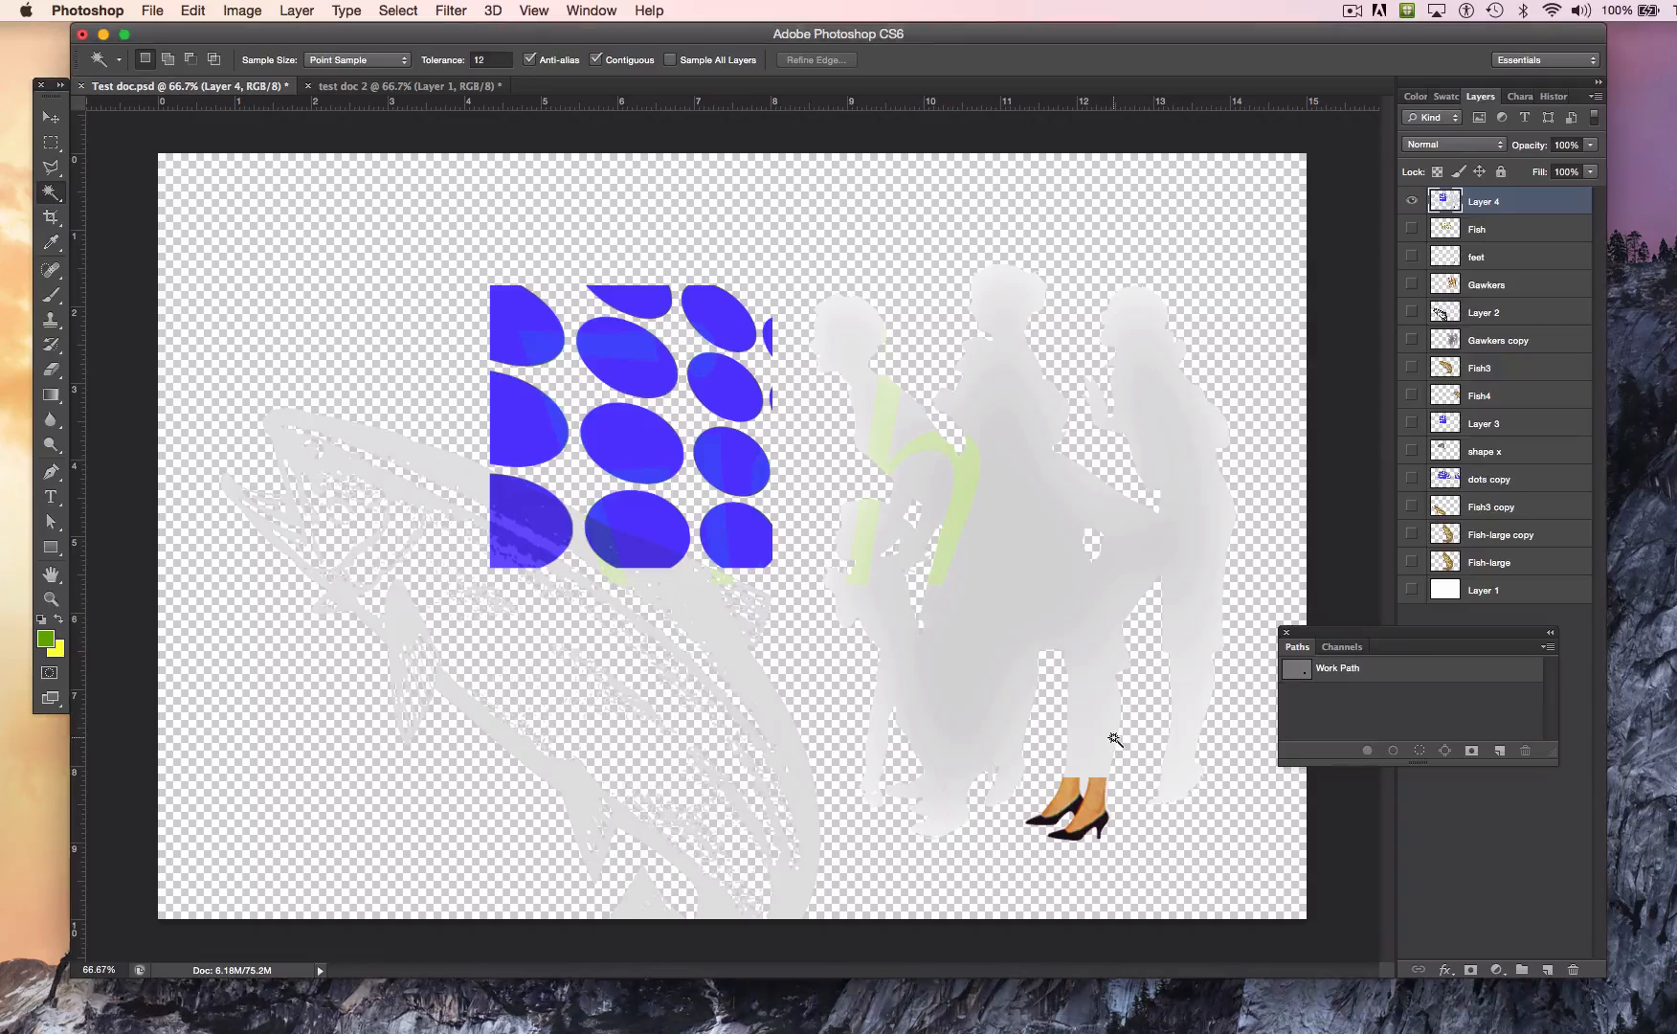